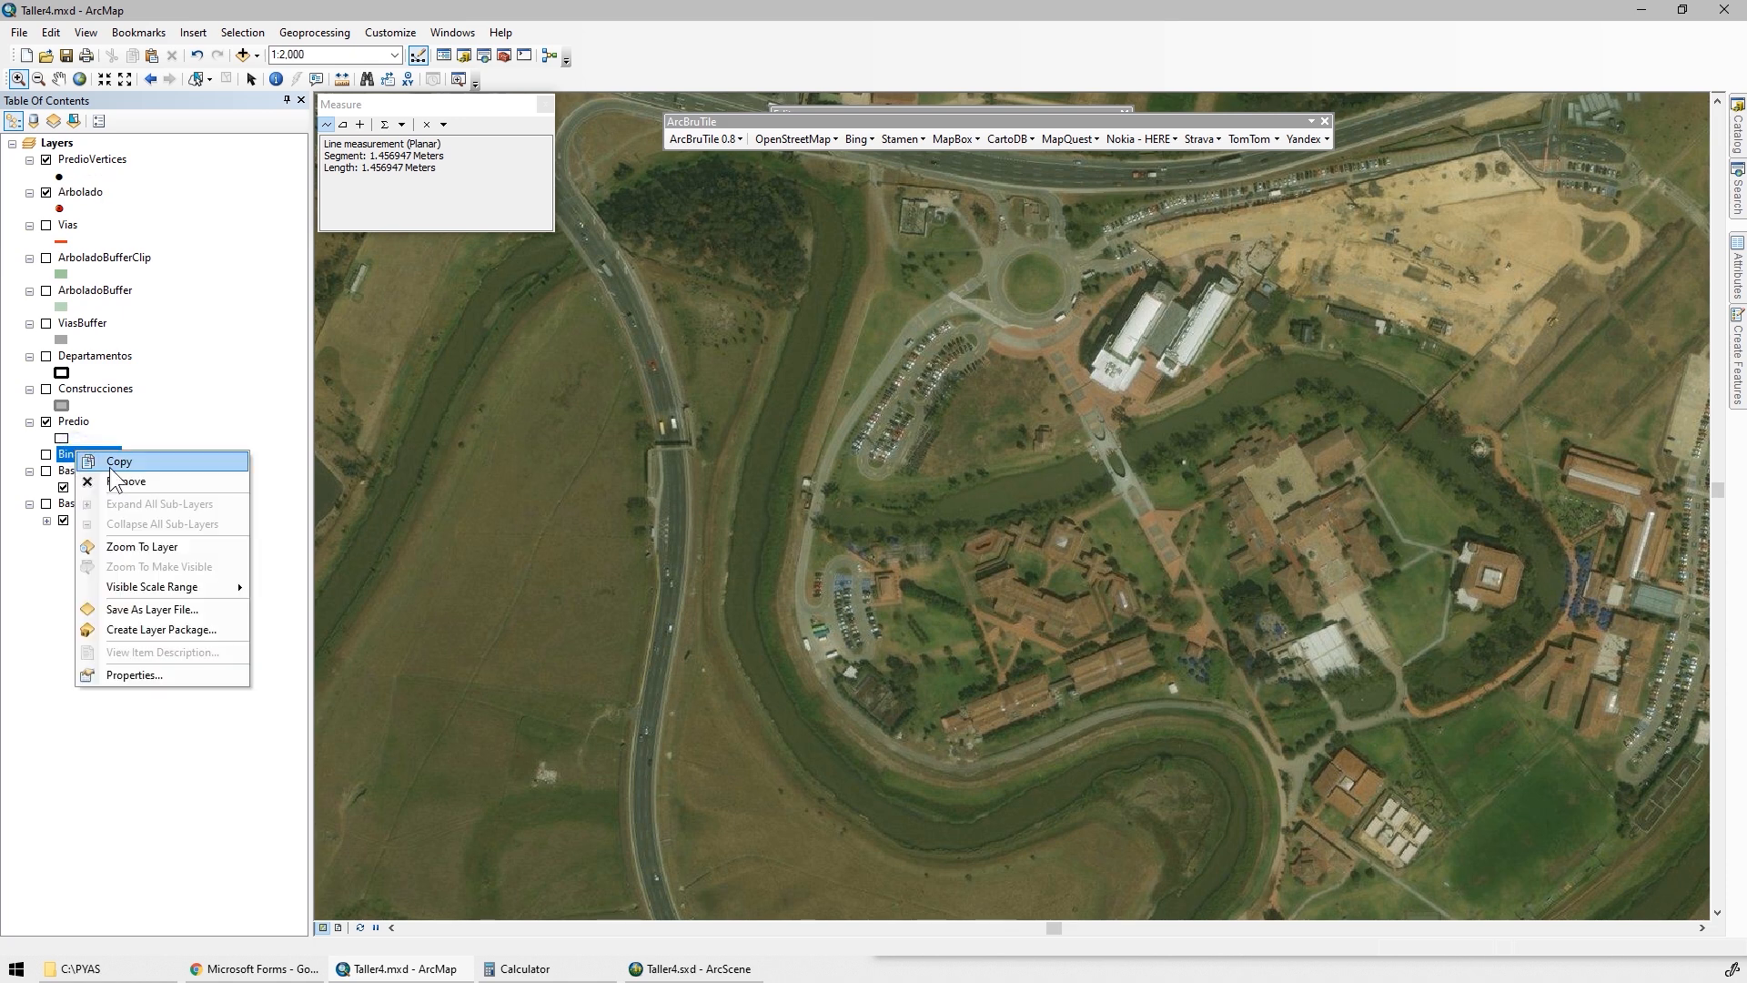
Remove the Bing layer and the World Imagery basemap from the map
{"action": "left_click", "coordinate": [95, 477]}
{"action": "right_click", "coordinate": [81, 456]}
{"action": "left_click", "coordinate": [73, 499]}
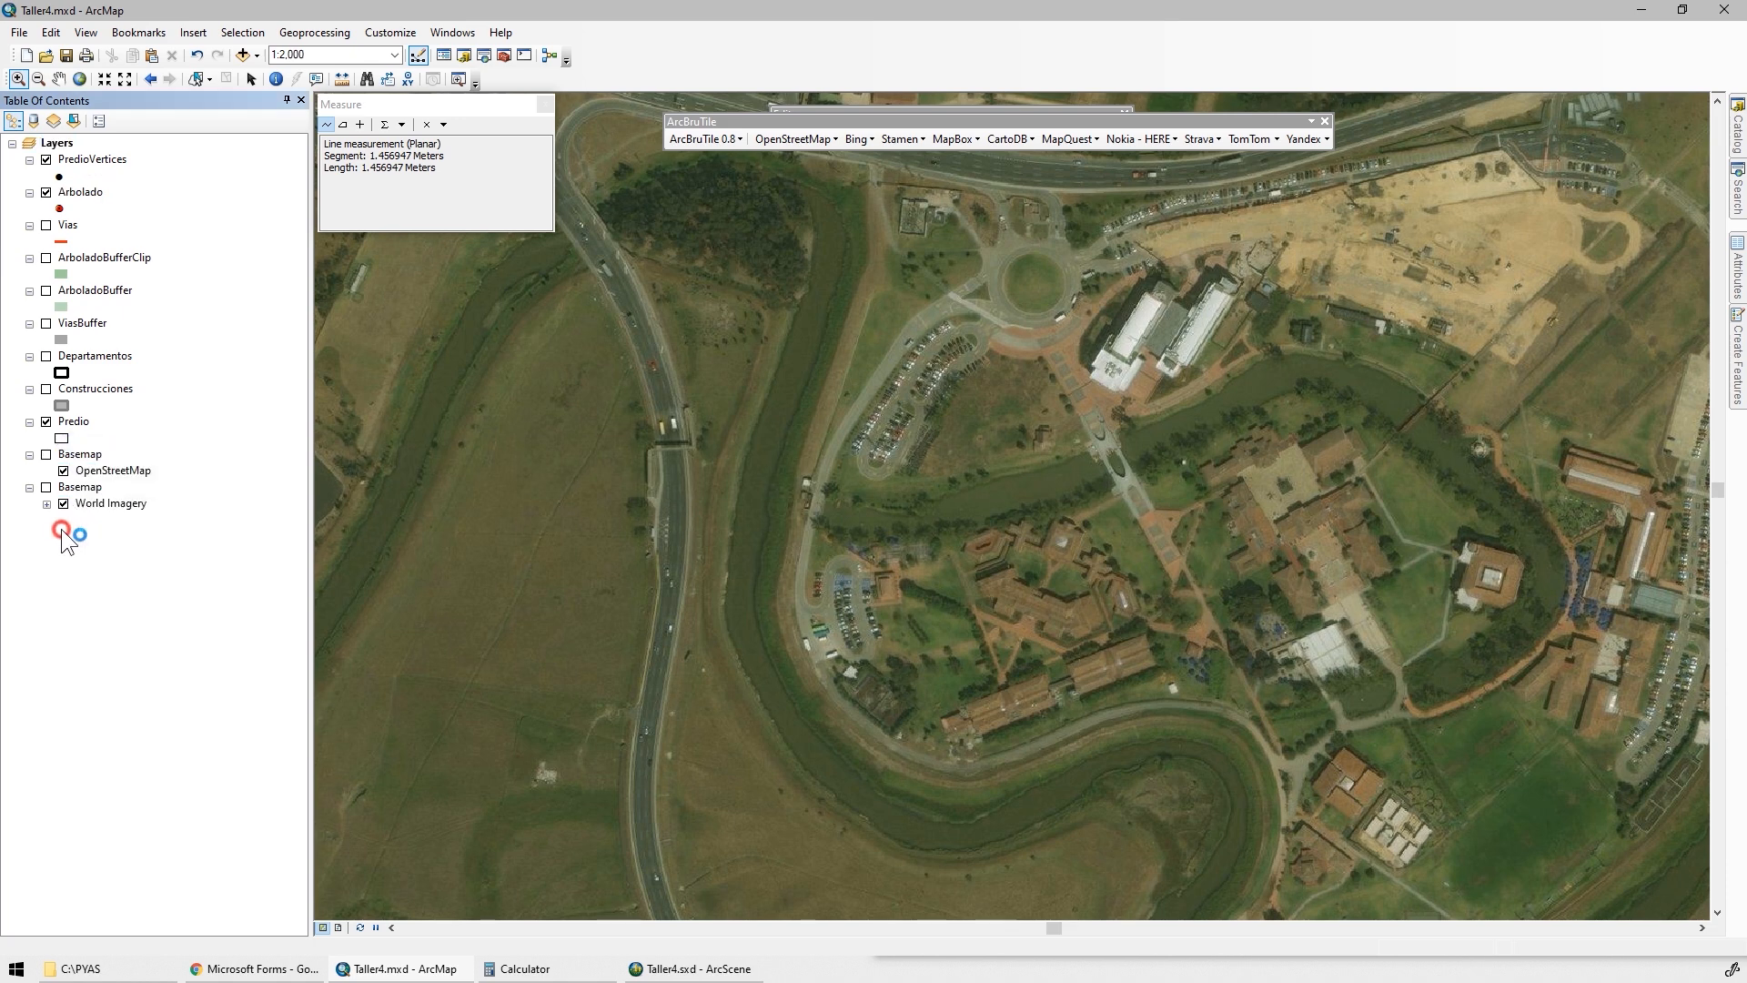
{"action": "left_click", "coordinate": [80, 487]}
{"action": "right_click", "coordinate": [87, 489]}
{"action": "left_click", "coordinate": [138, 584]}
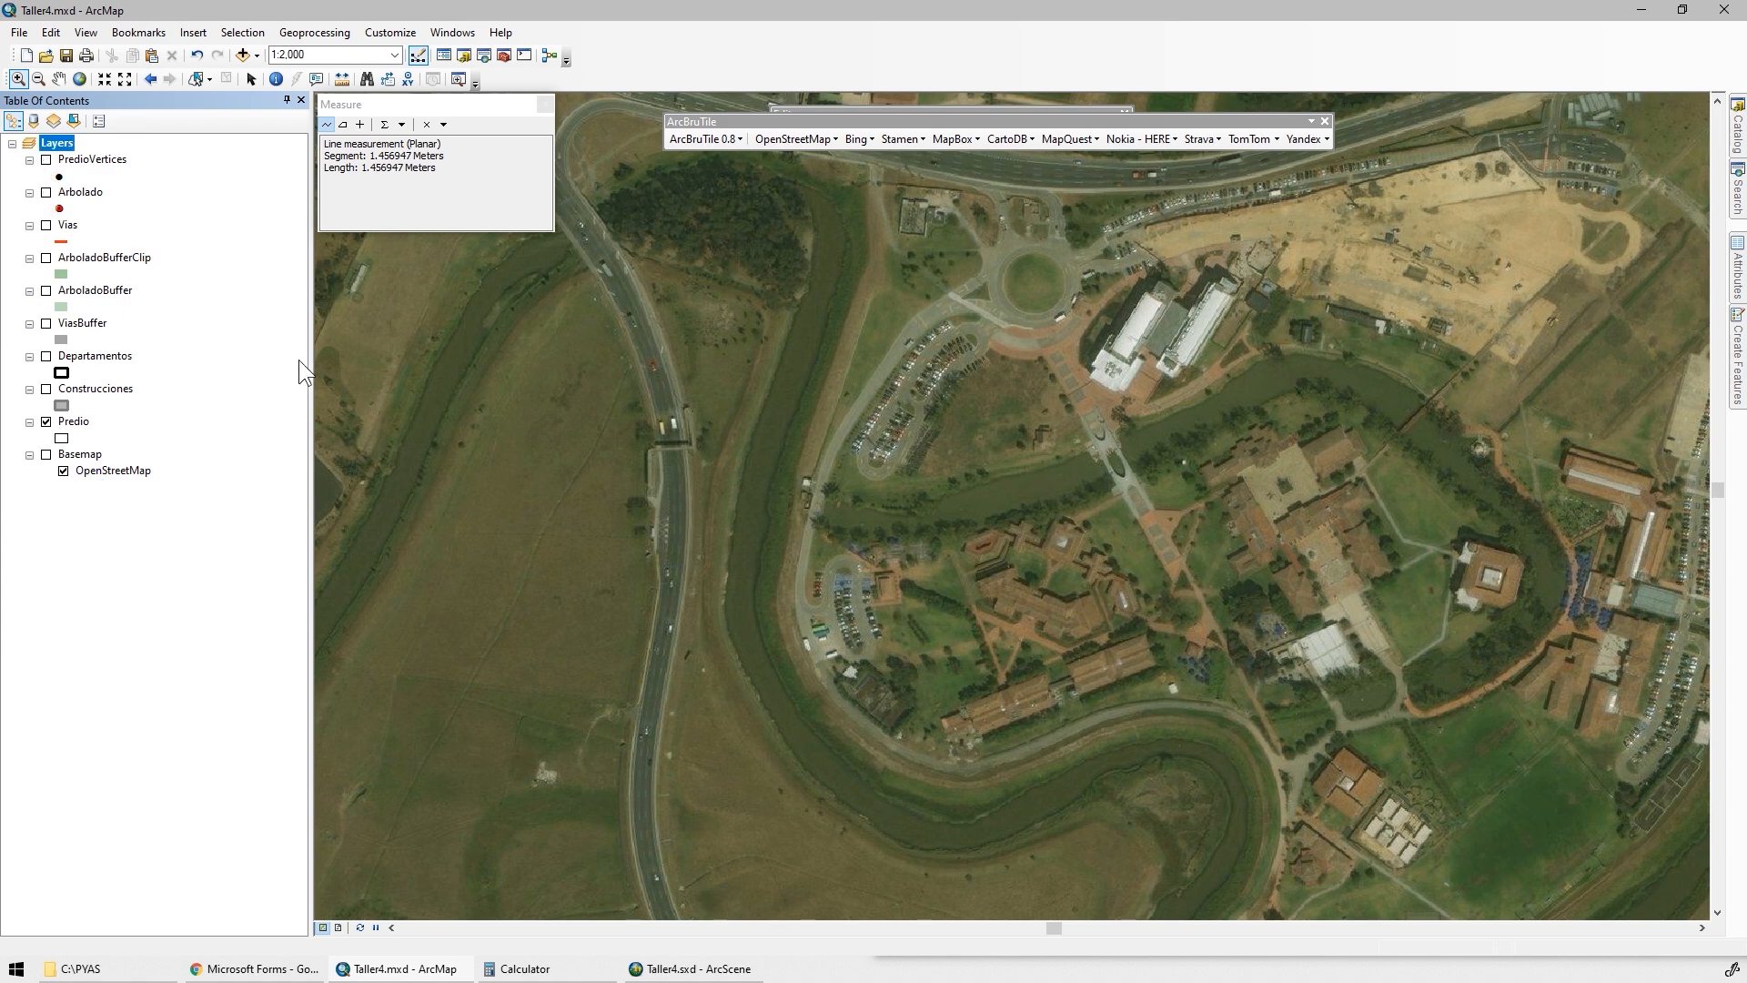
Display the PredioVertices layer over the extent of the Predio layer and turn off its feature labels
{"action": "right_click", "coordinate": [78, 422]}
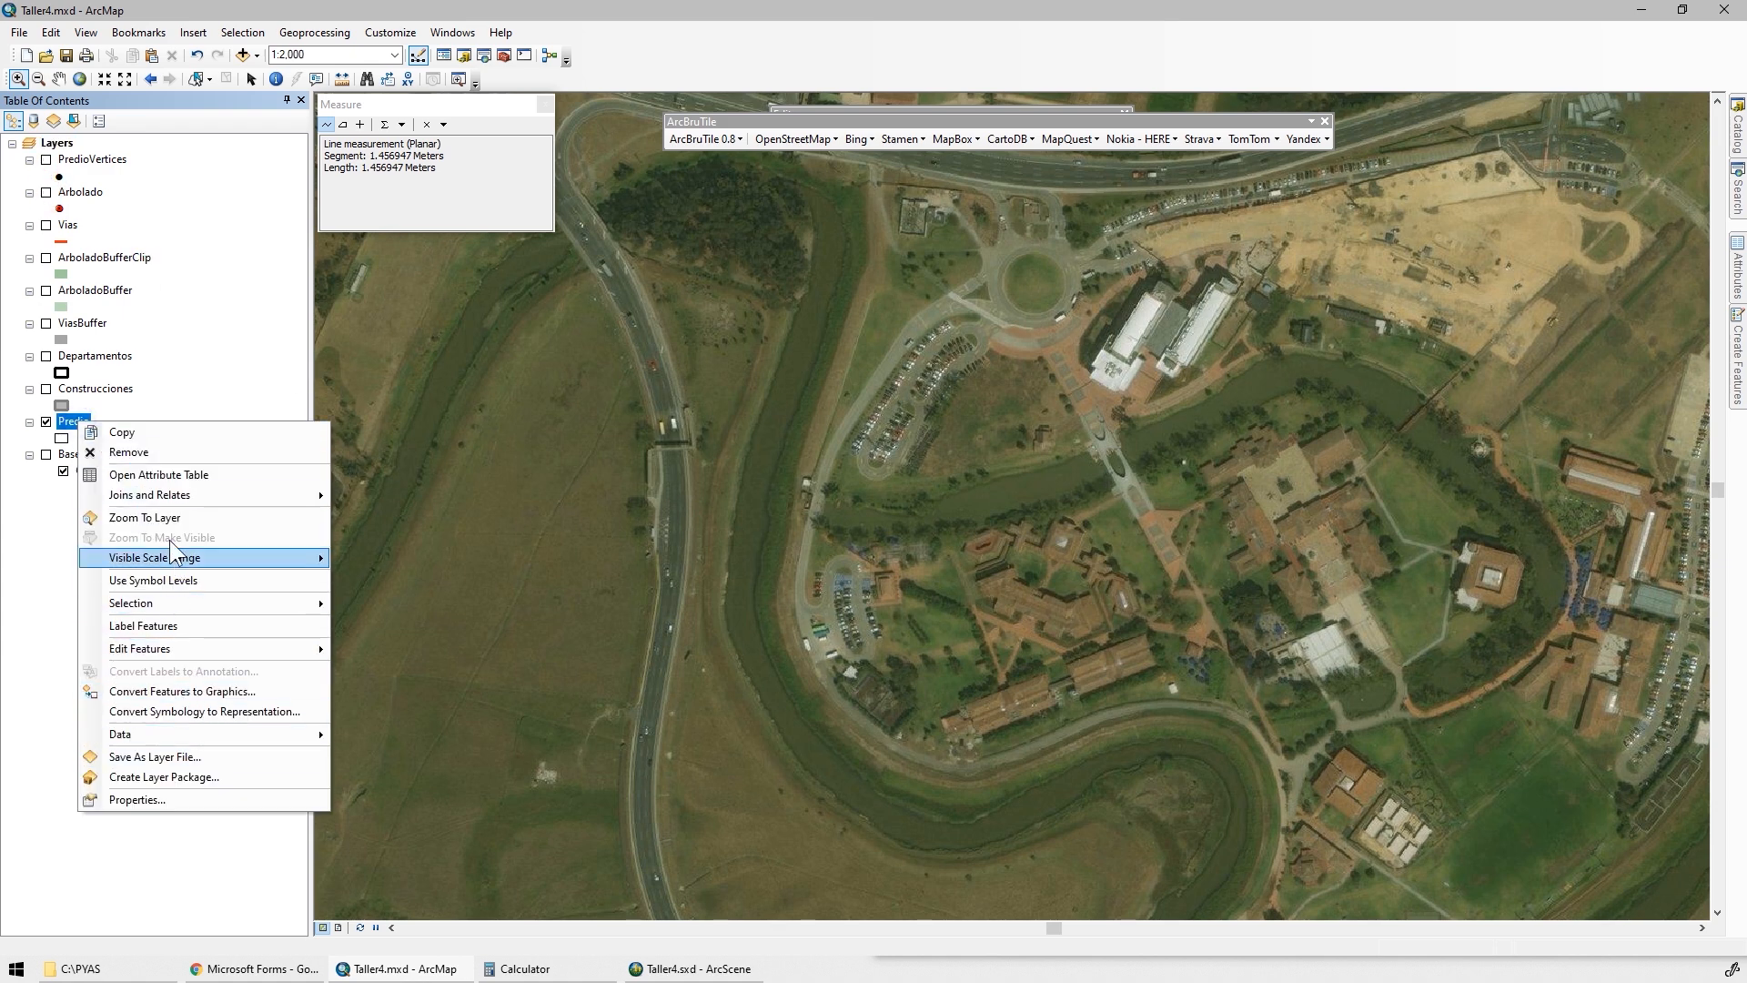
{"action": "left_click", "coordinate": [162, 516]}
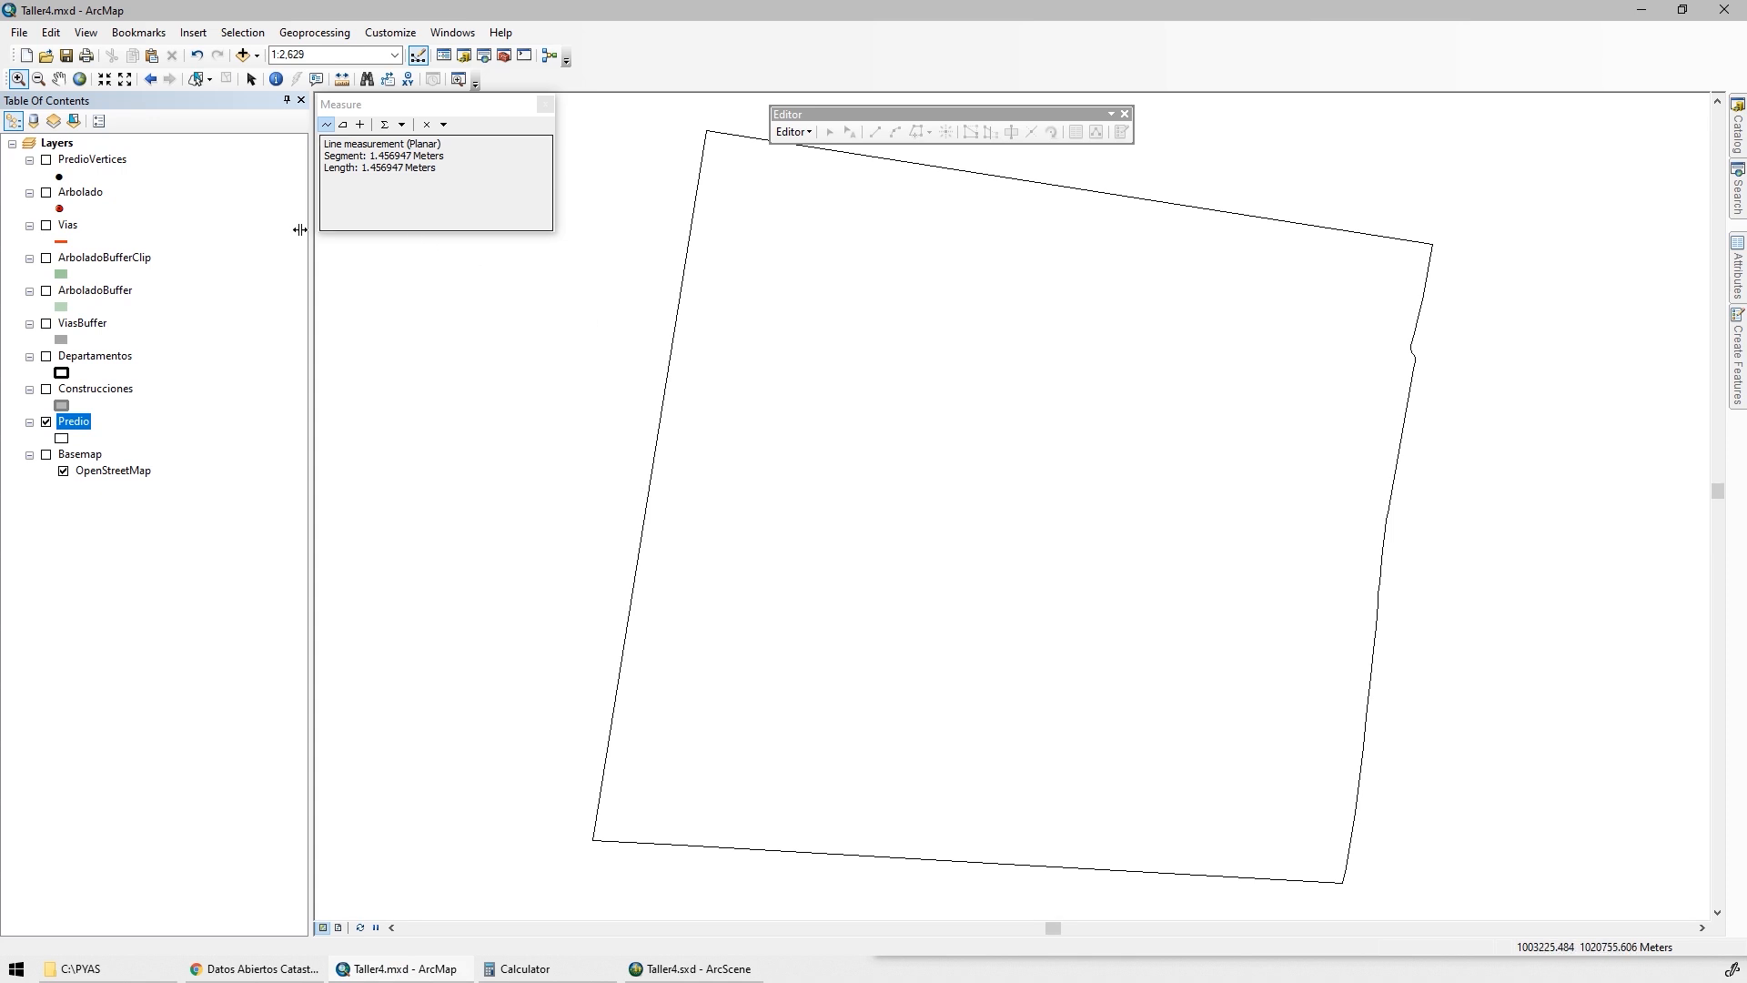
{"action": "left_click", "coordinate": [47, 160]}
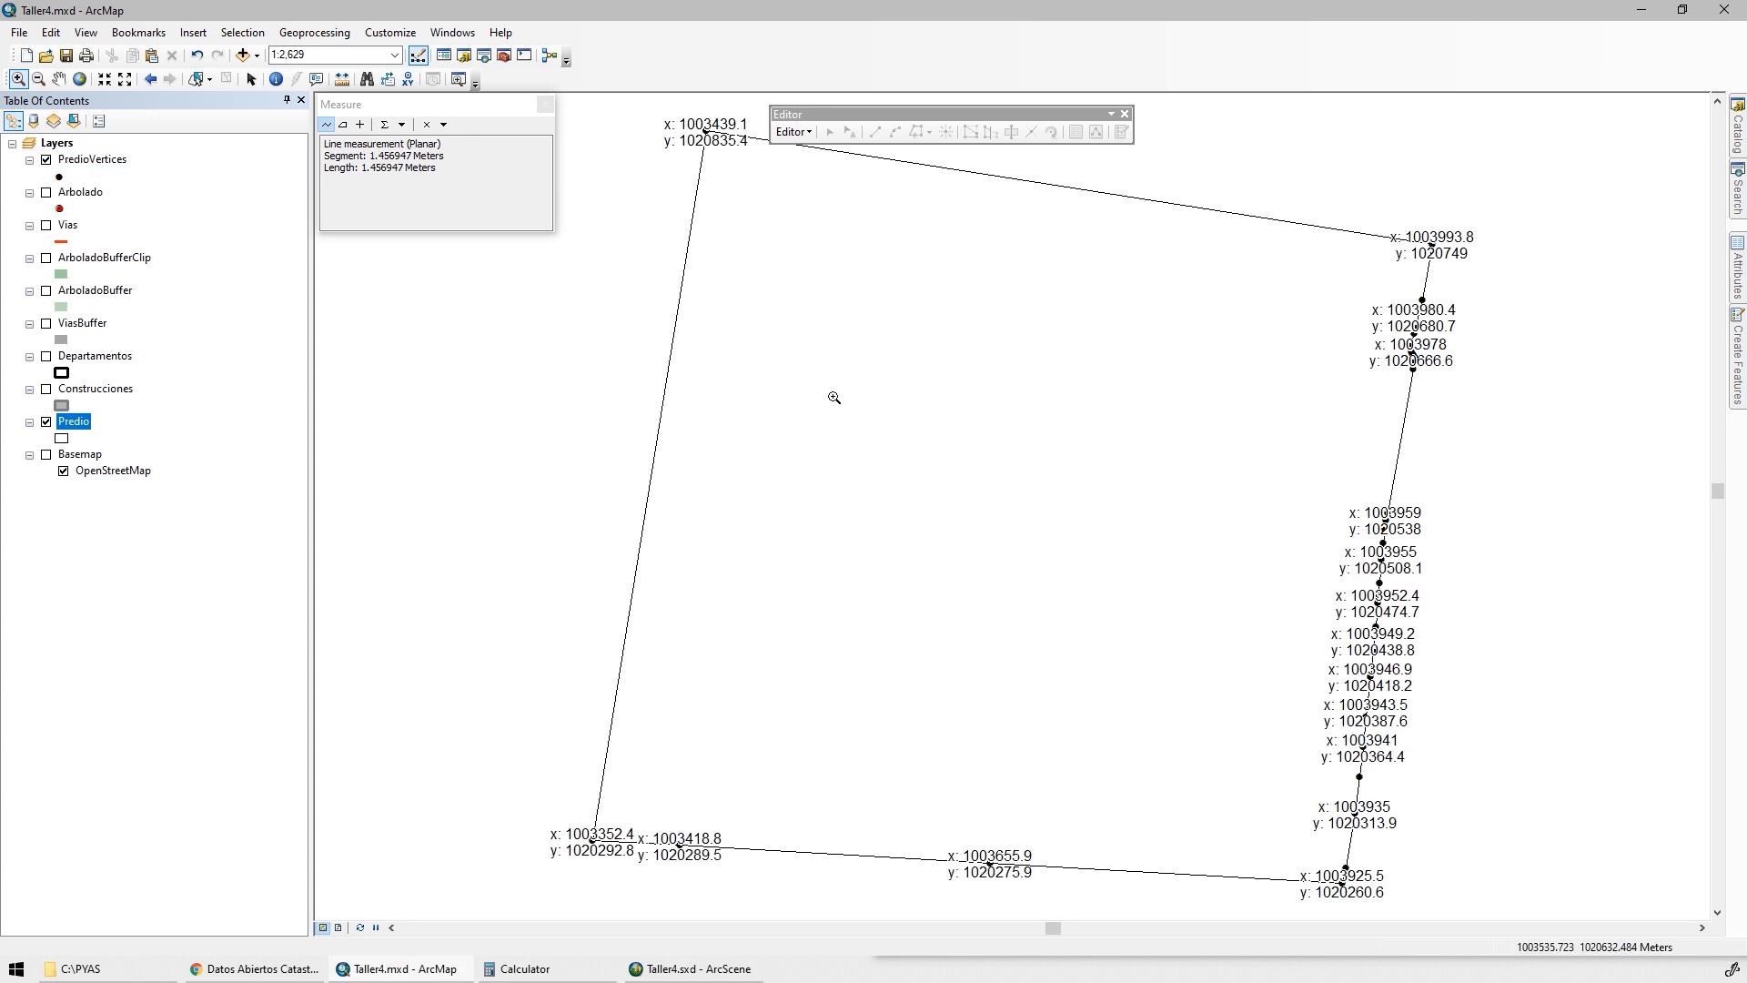
{"action": "scroll", "coordinate": [833, 399], "scroll_direction": "up", "scroll_amount": 1}
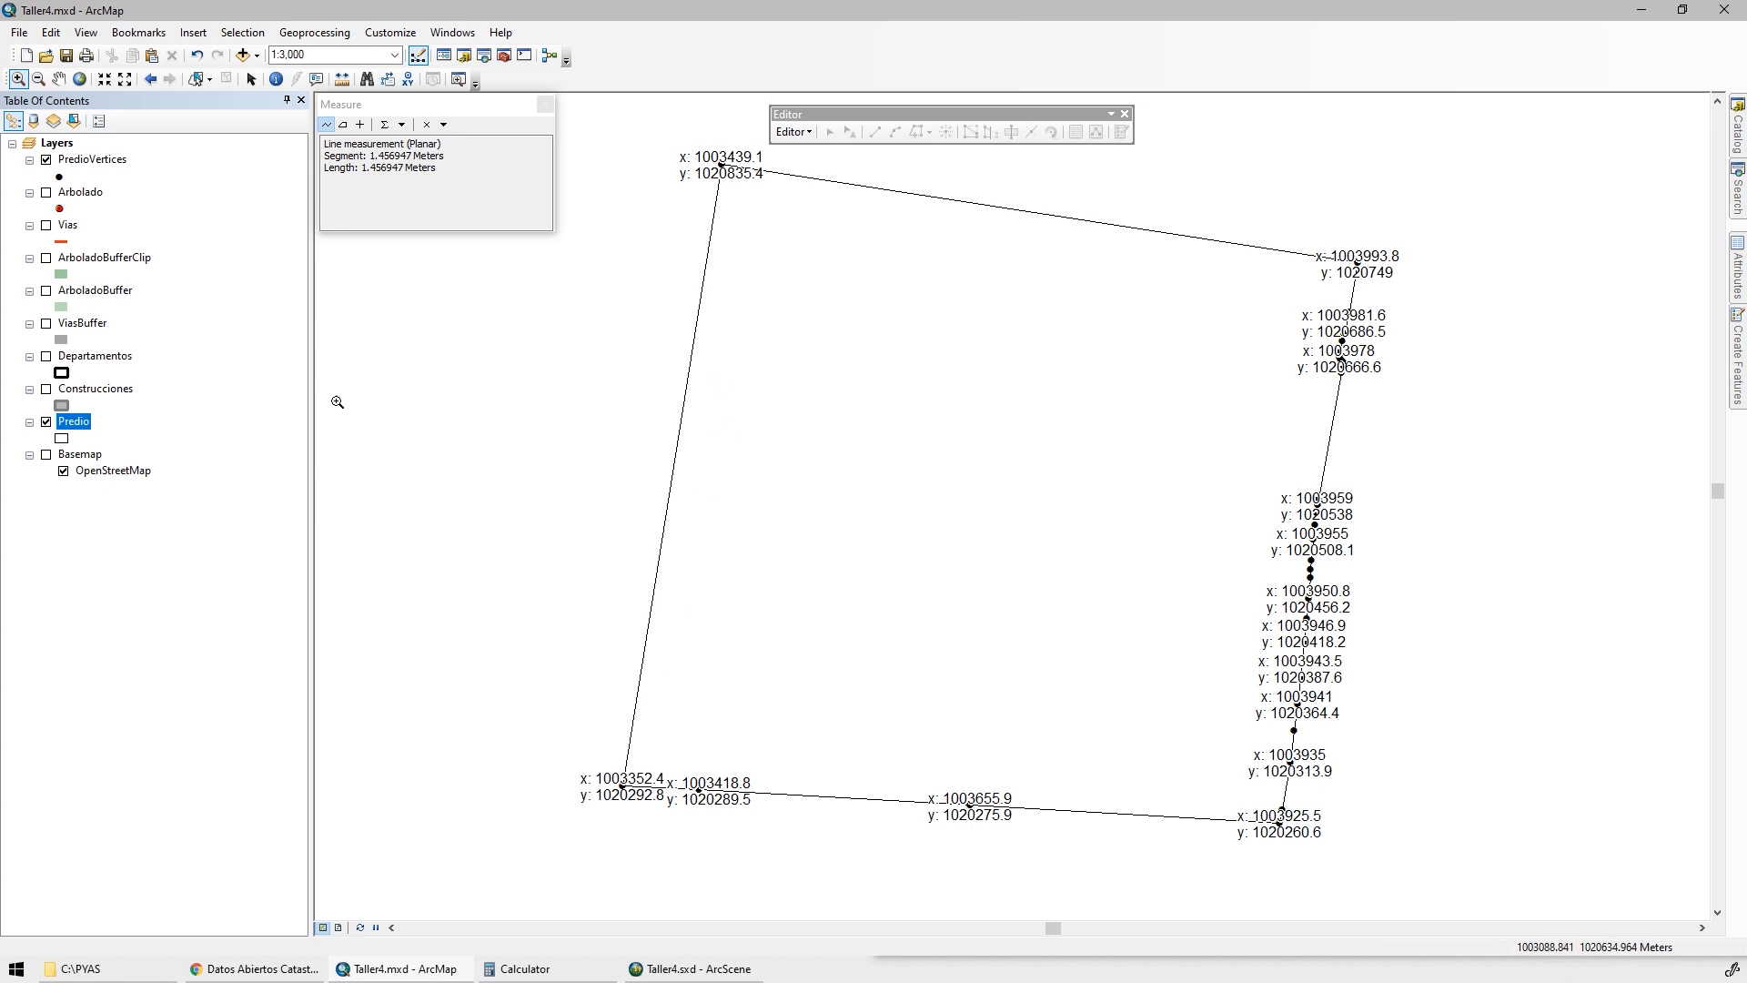
{"action": "right_click", "coordinate": [91, 159]}
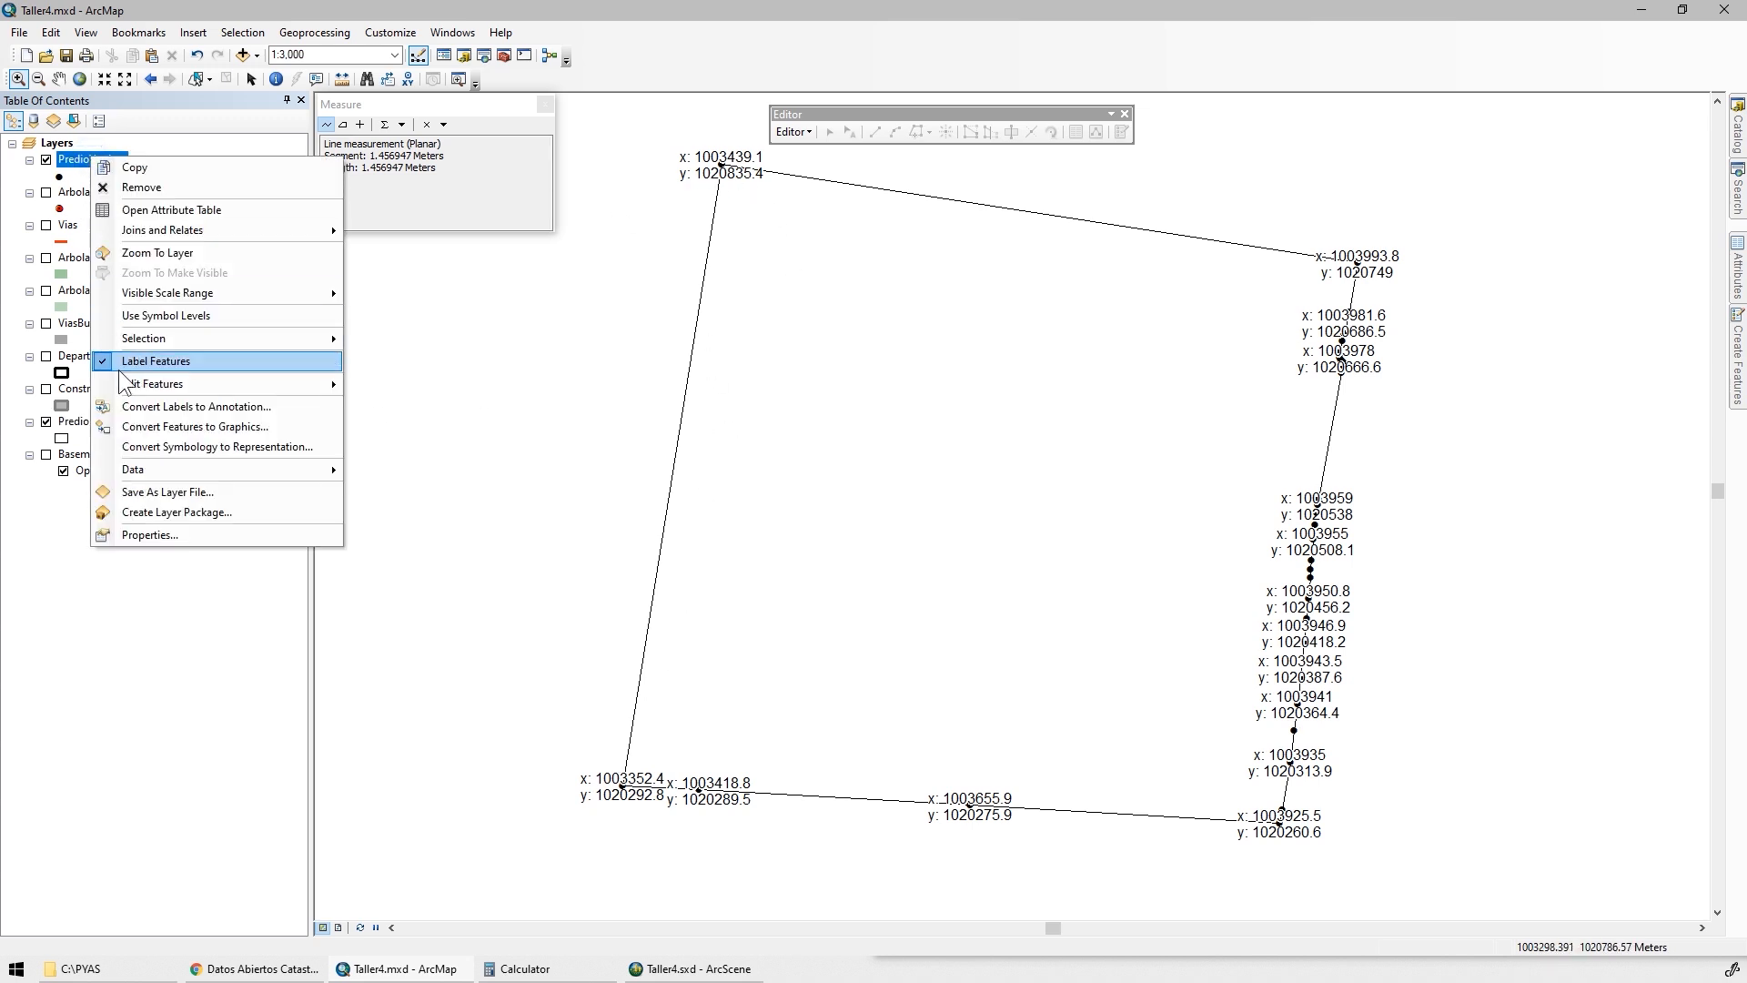
{"action": "left_click", "coordinate": [128, 358]}
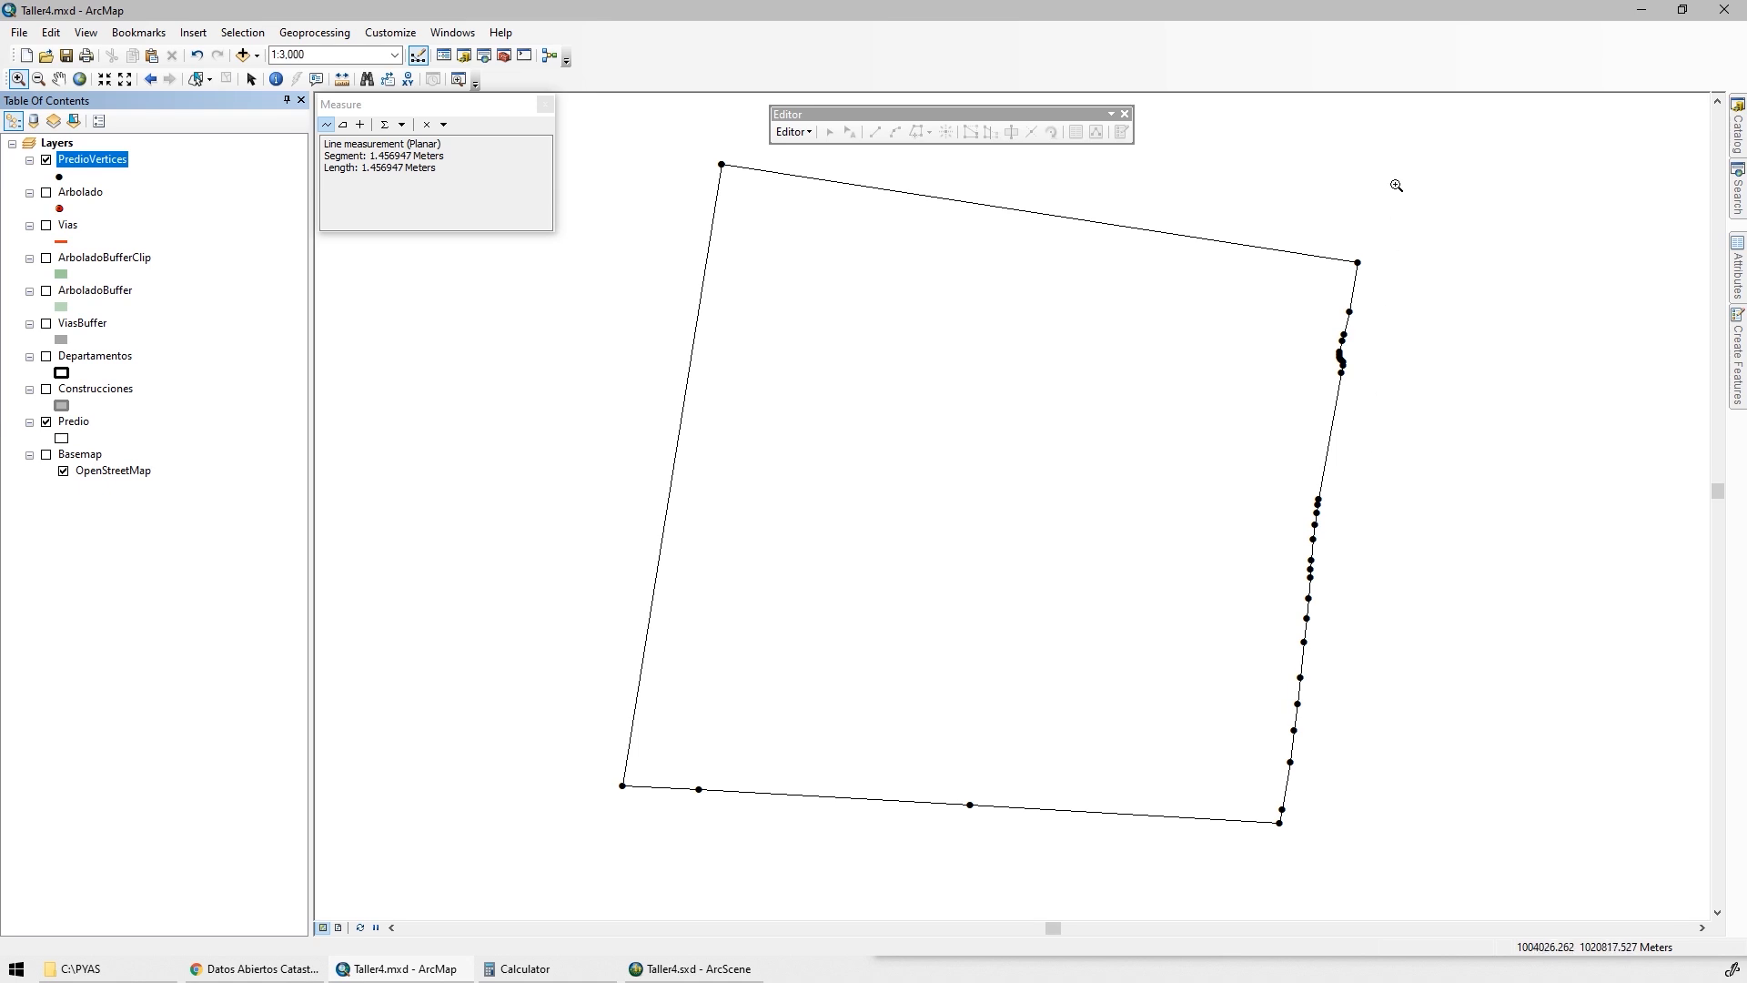
Keep the catalog docked beside the map and expand the folder C:\PYAS\Taller4\SHP
{"action": "left_click", "coordinate": [1736, 144]}
{"action": "left_click_drag", "start_coordinate": [1230, 328], "coordinate": [1069, 355]}
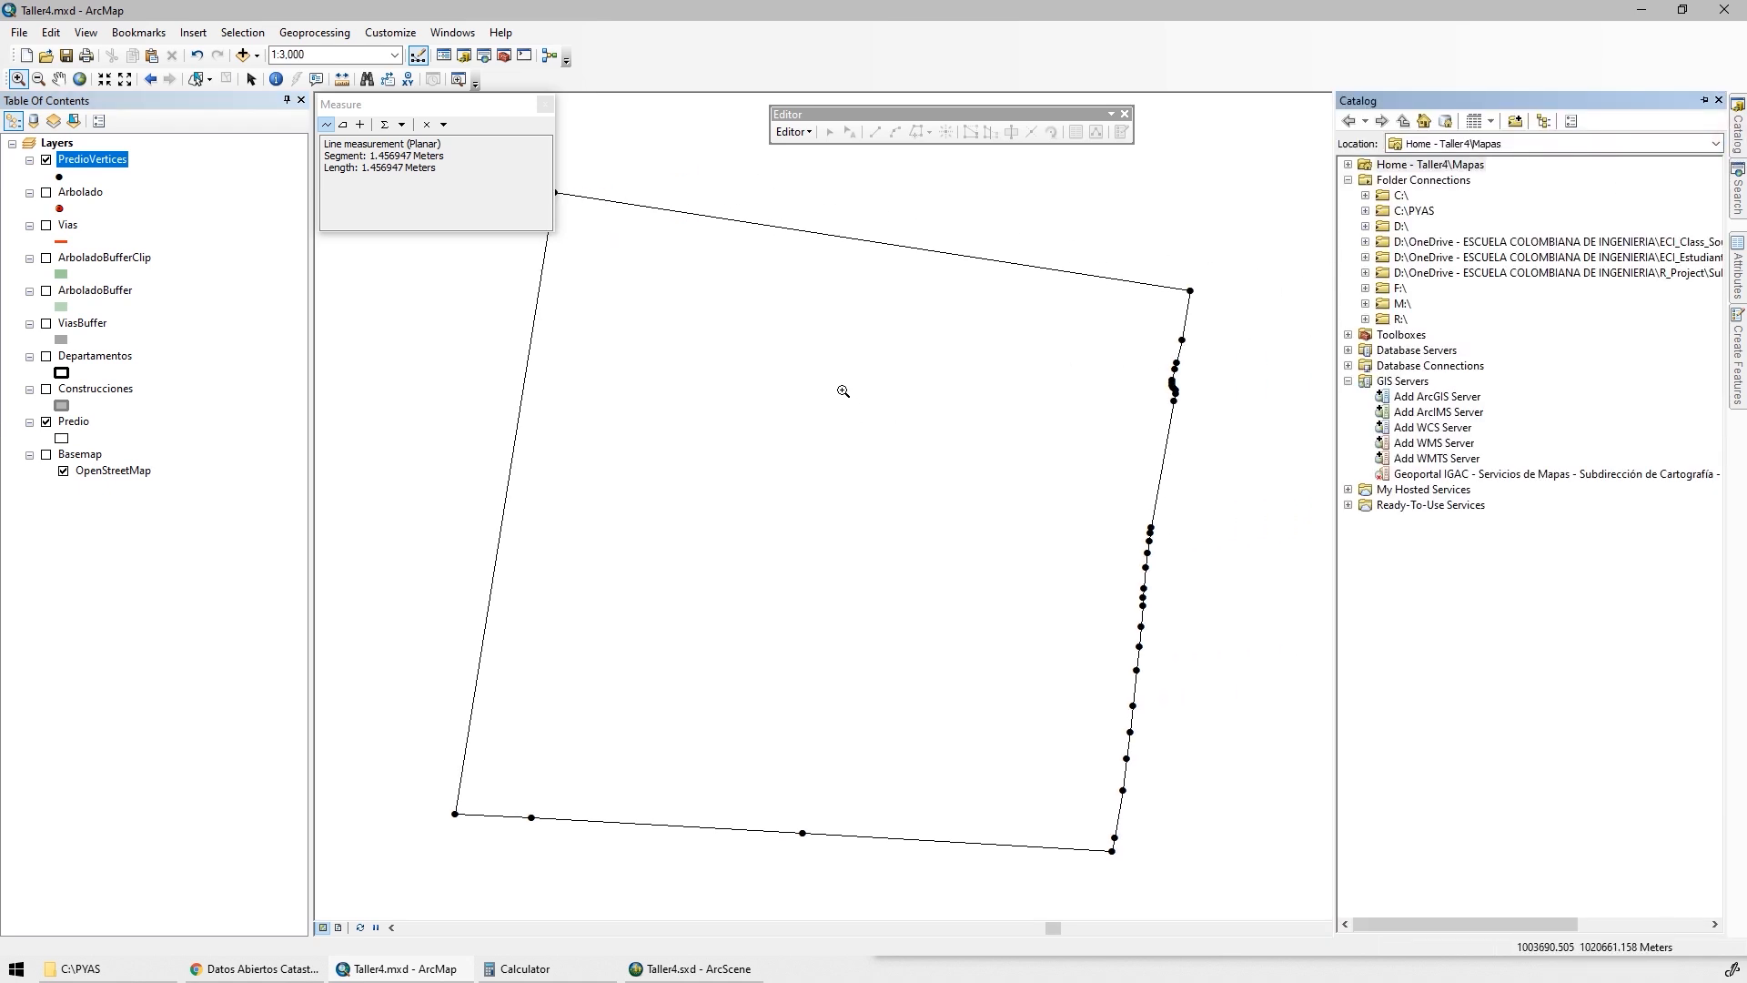
{"action": "left_click", "coordinate": [1702, 100]}
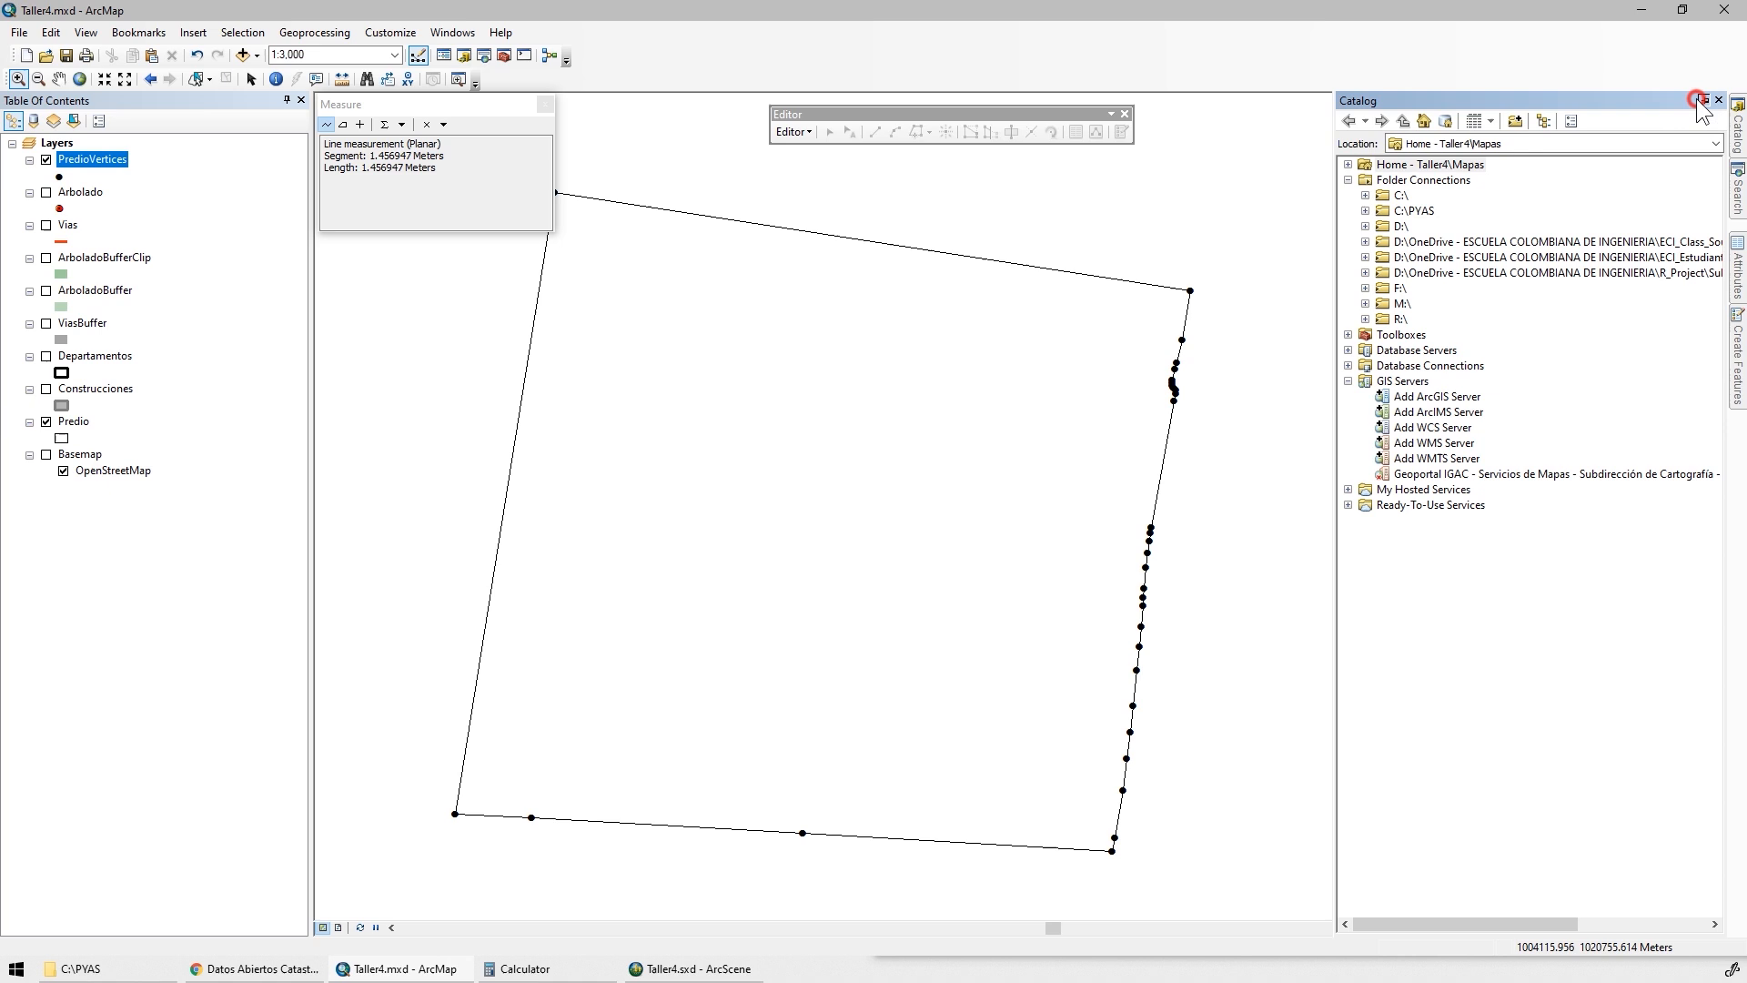
{"action": "double_click", "coordinate": [1414, 210]}
{"action": "double_click", "coordinate": [1428, 273]}
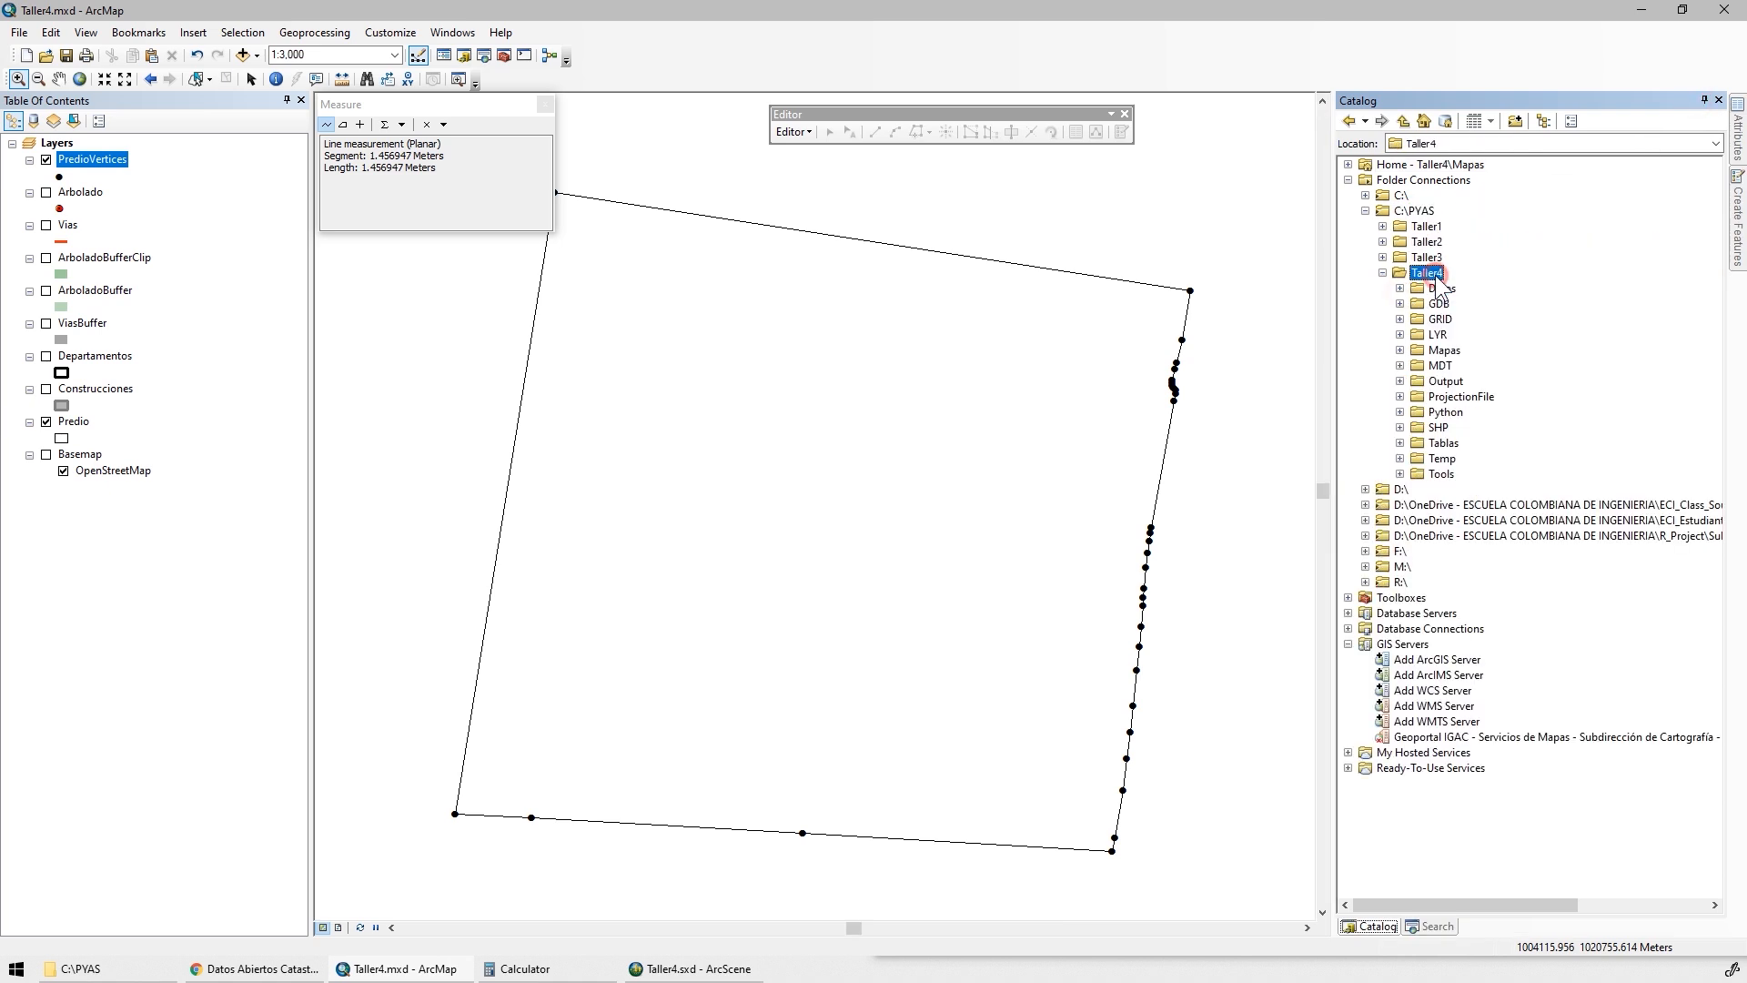
{"action": "double_click", "coordinate": [1454, 427]}
Create a point shapefile named Deltas in the SHP folder with the MAGNA Colombia Bogota coordinate system
{"action": "right_click", "coordinate": [1441, 426]}
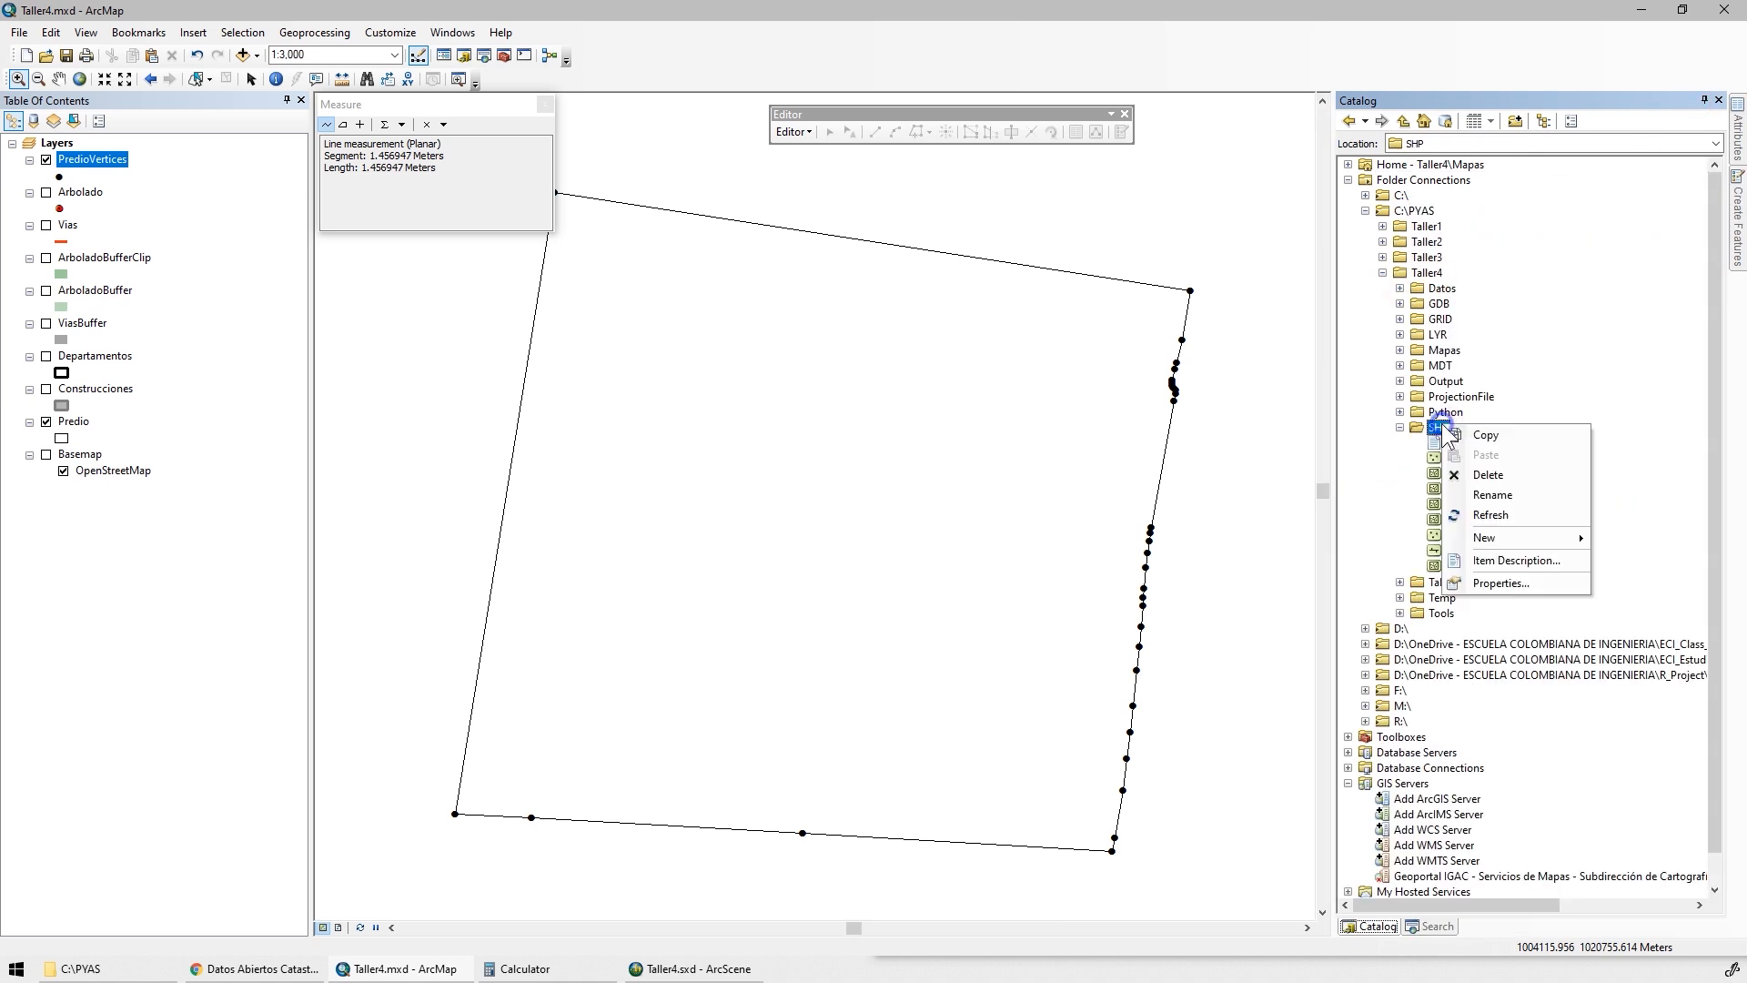
{"action": "mouse_move", "coordinate": [1499, 537]}
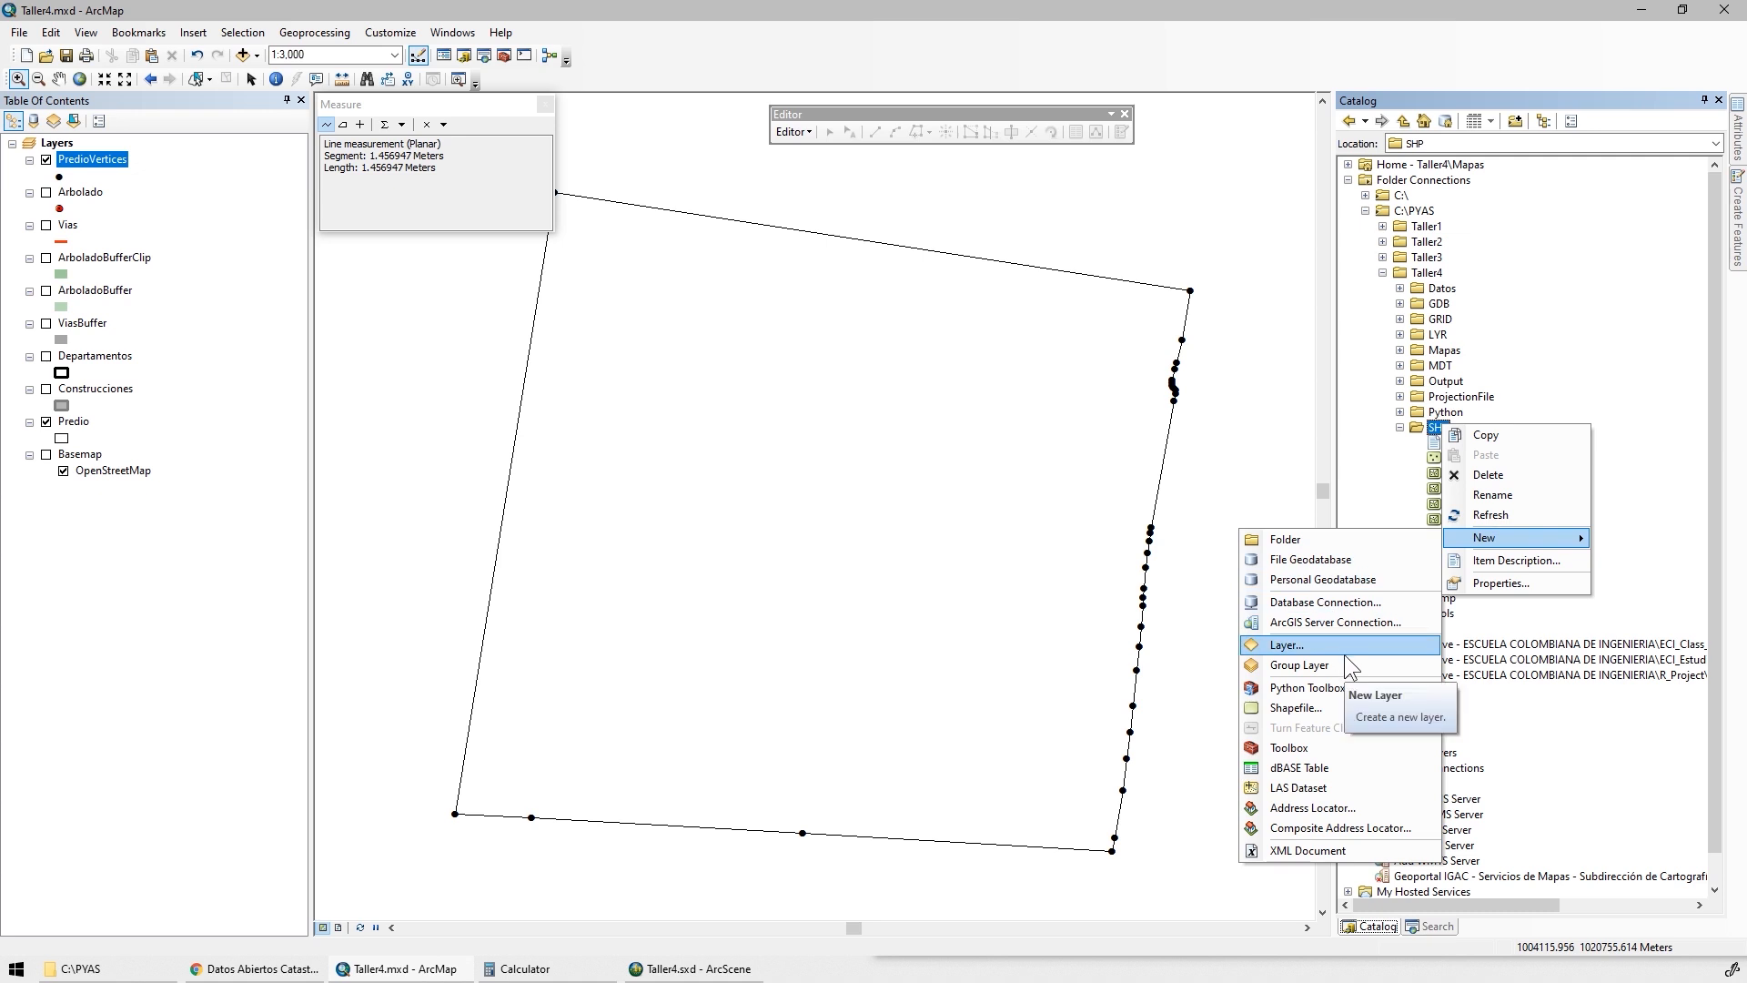
{"action": "left_click", "coordinate": [1316, 707]}
{"action": "type", "text": "Deltas"}
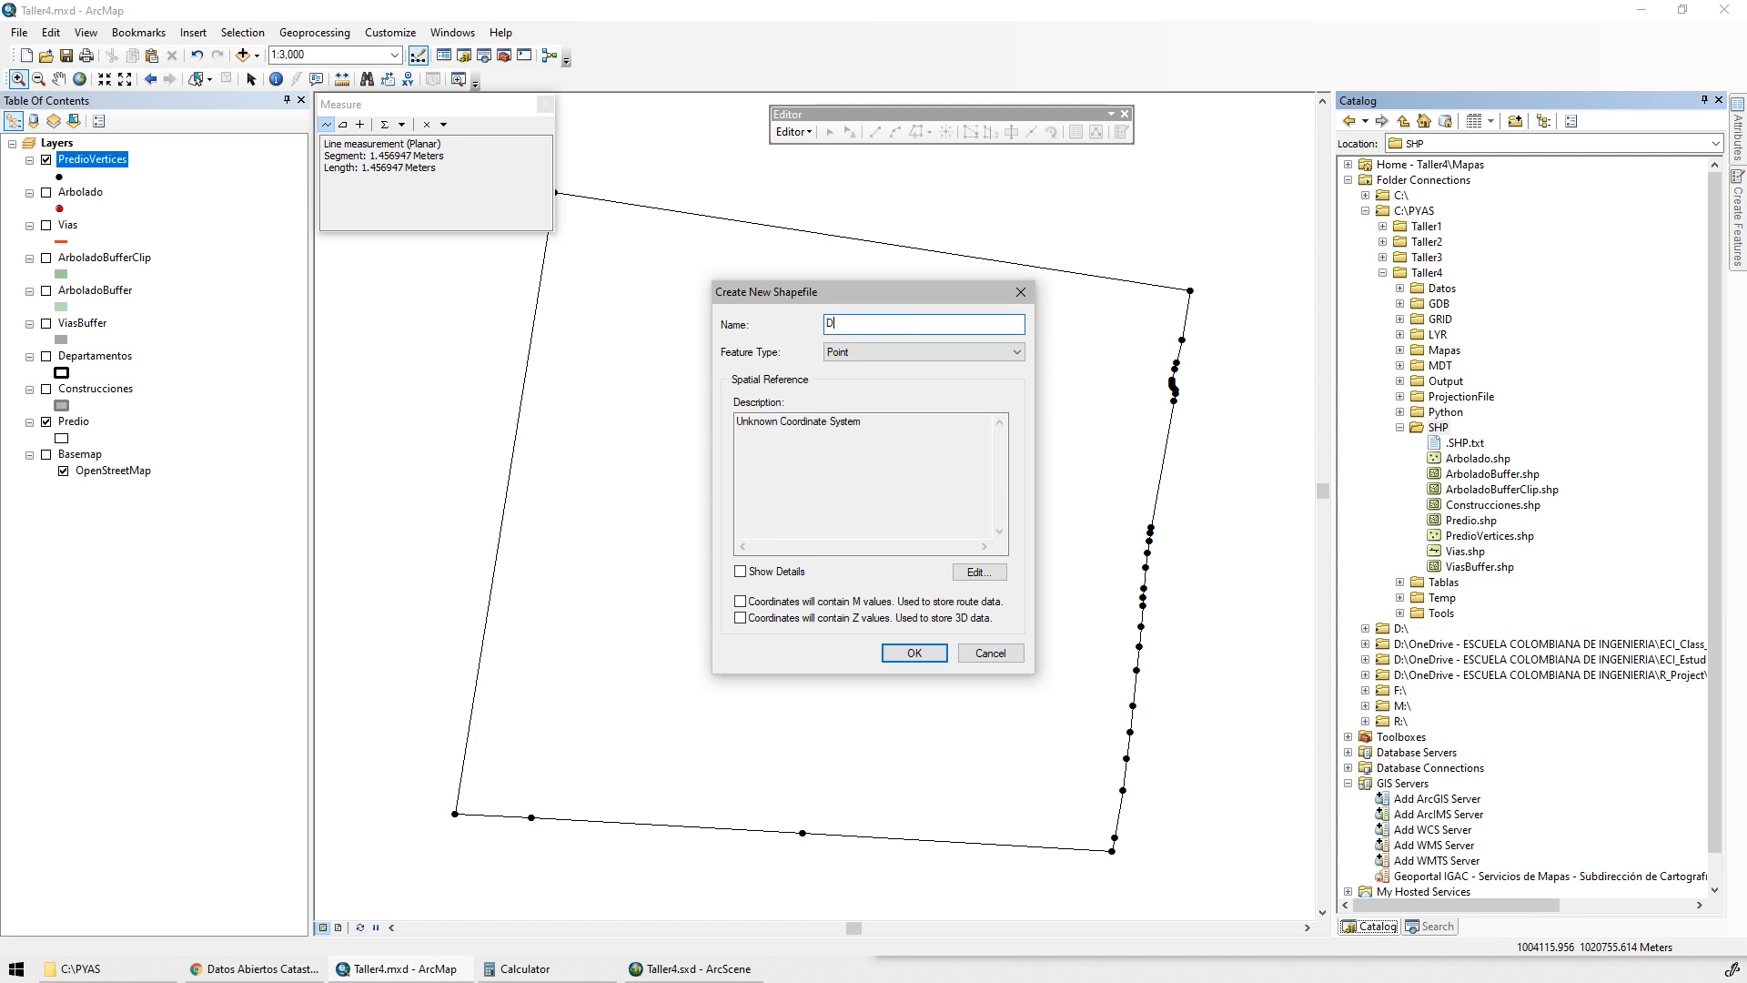
{"action": "left_click", "coordinate": [976, 572]}
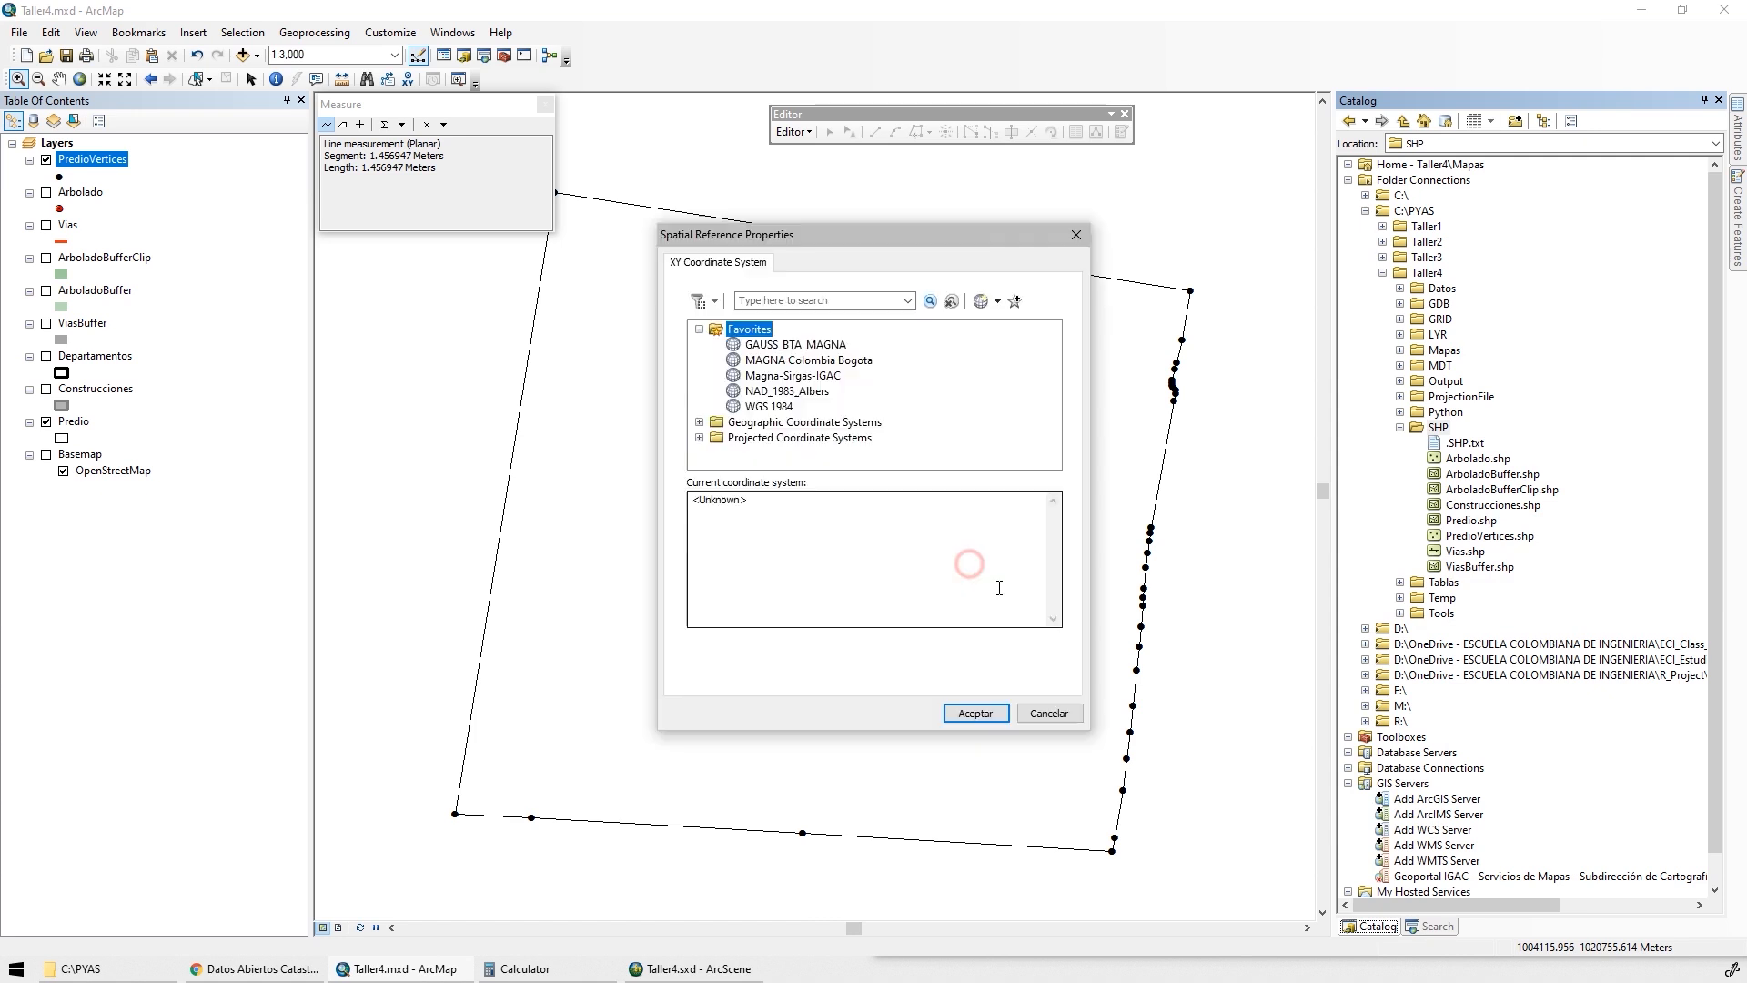
{"action": "left_click", "coordinate": [799, 362]}
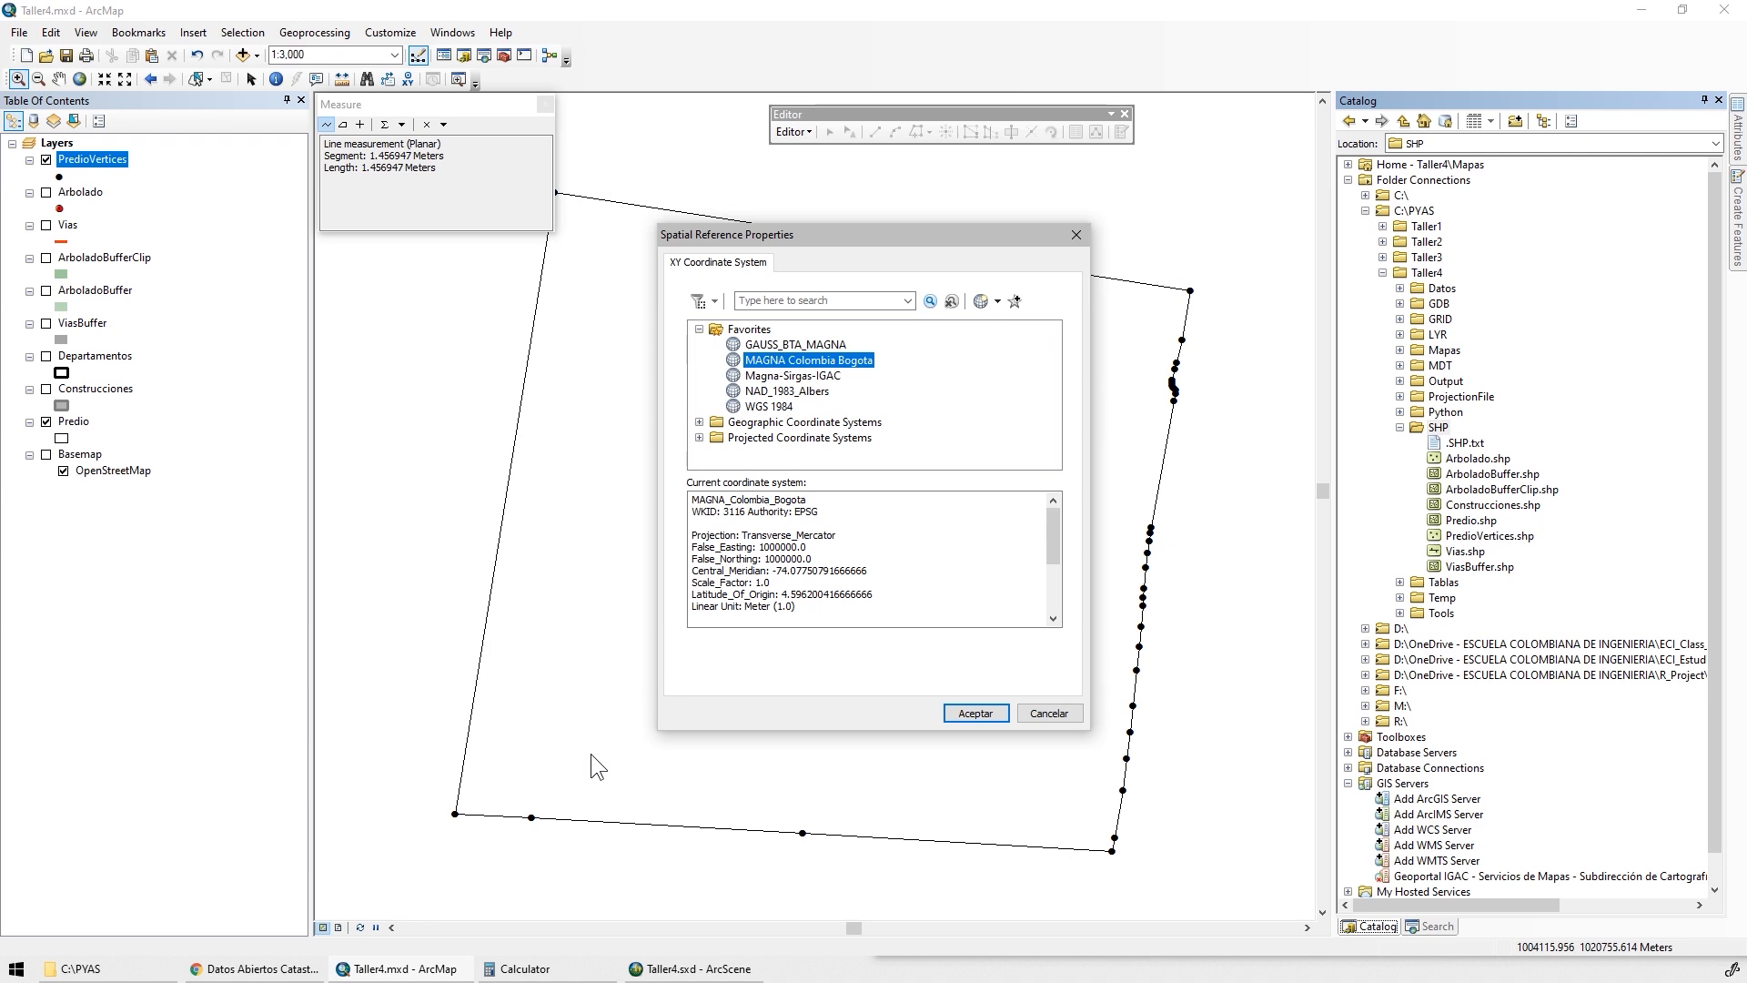
{"action": "left_click", "coordinate": [976, 715]}
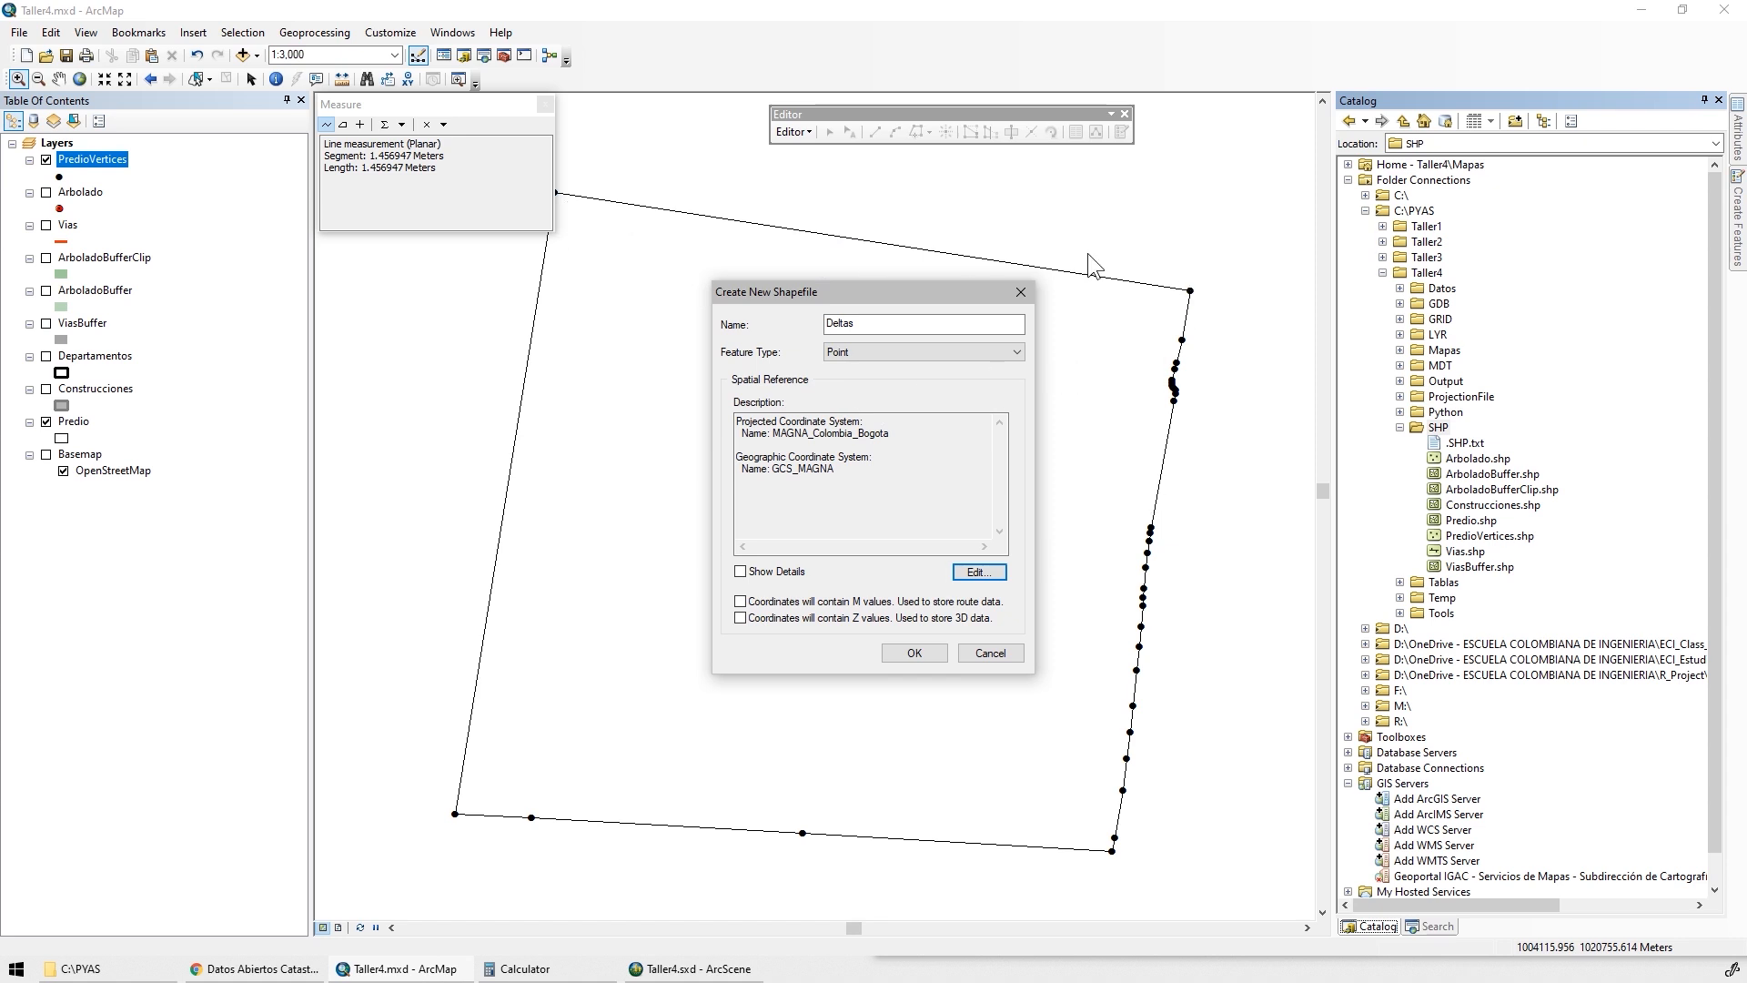
{"action": "left_click", "coordinate": [913, 652]}
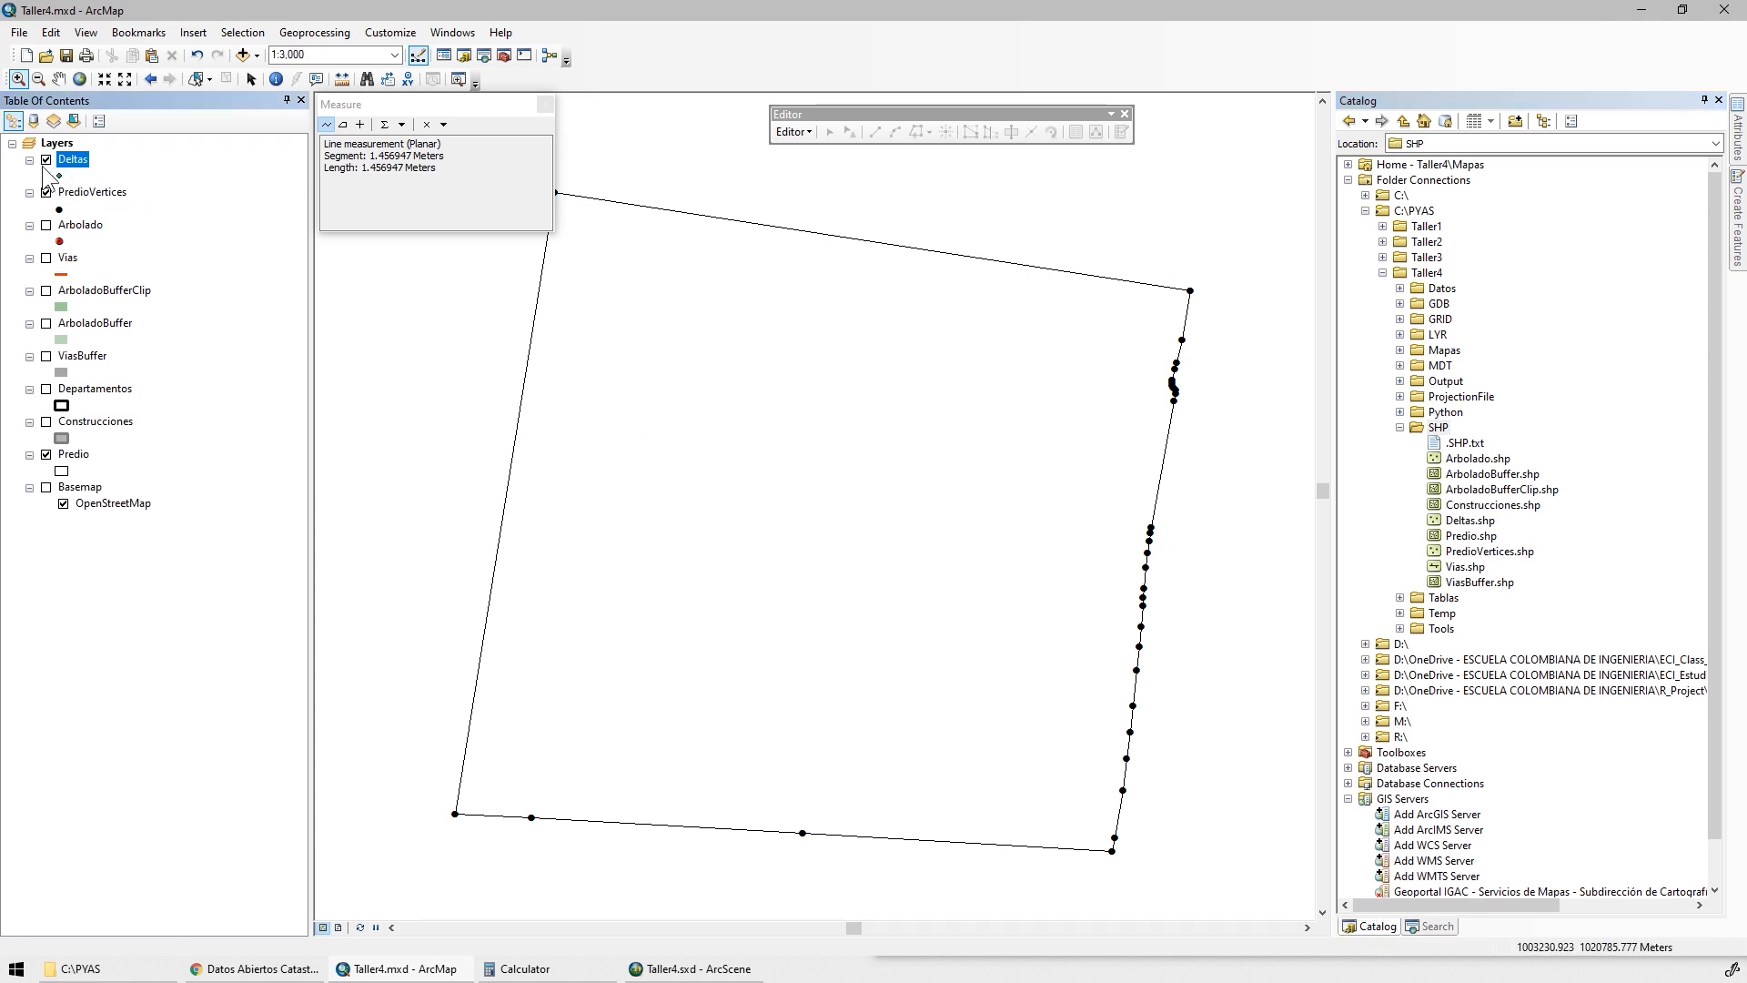
Open the attribute table of the Deltas layer and add a Short Integer field named DeltaID
{"action": "right_click", "coordinate": [80, 159]}
{"action": "left_click", "coordinate": [183, 204]}
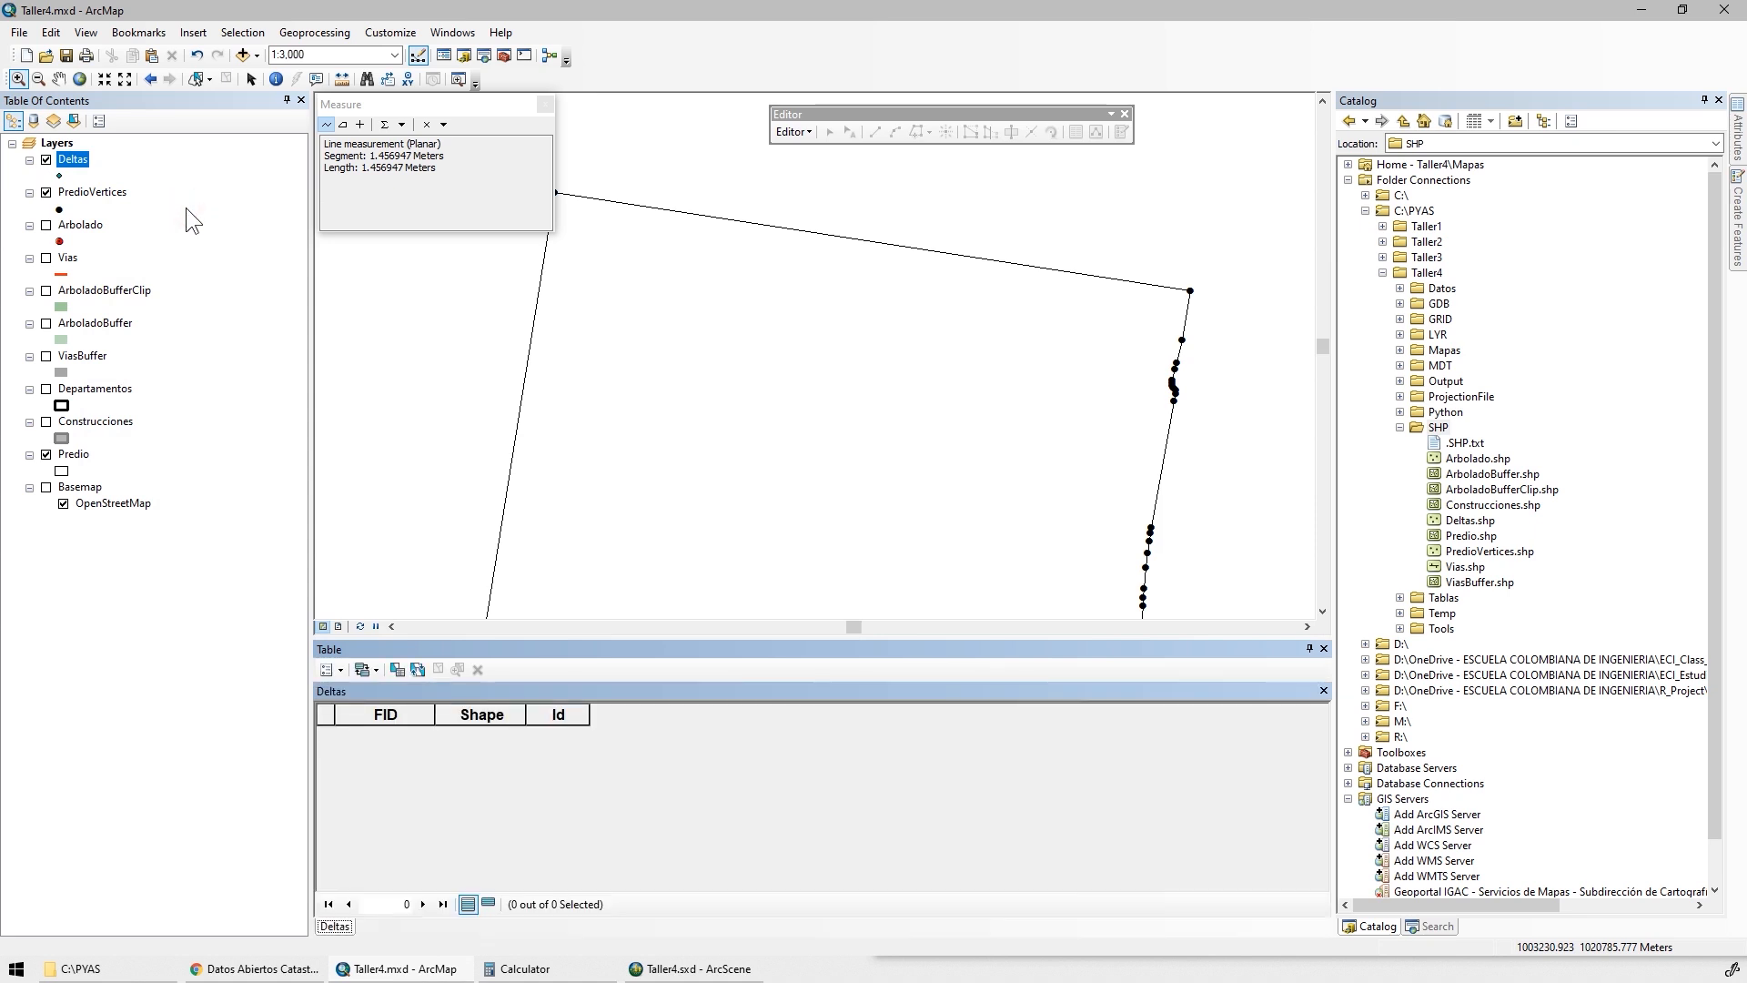
{"action": "left_click", "coordinate": [328, 669]}
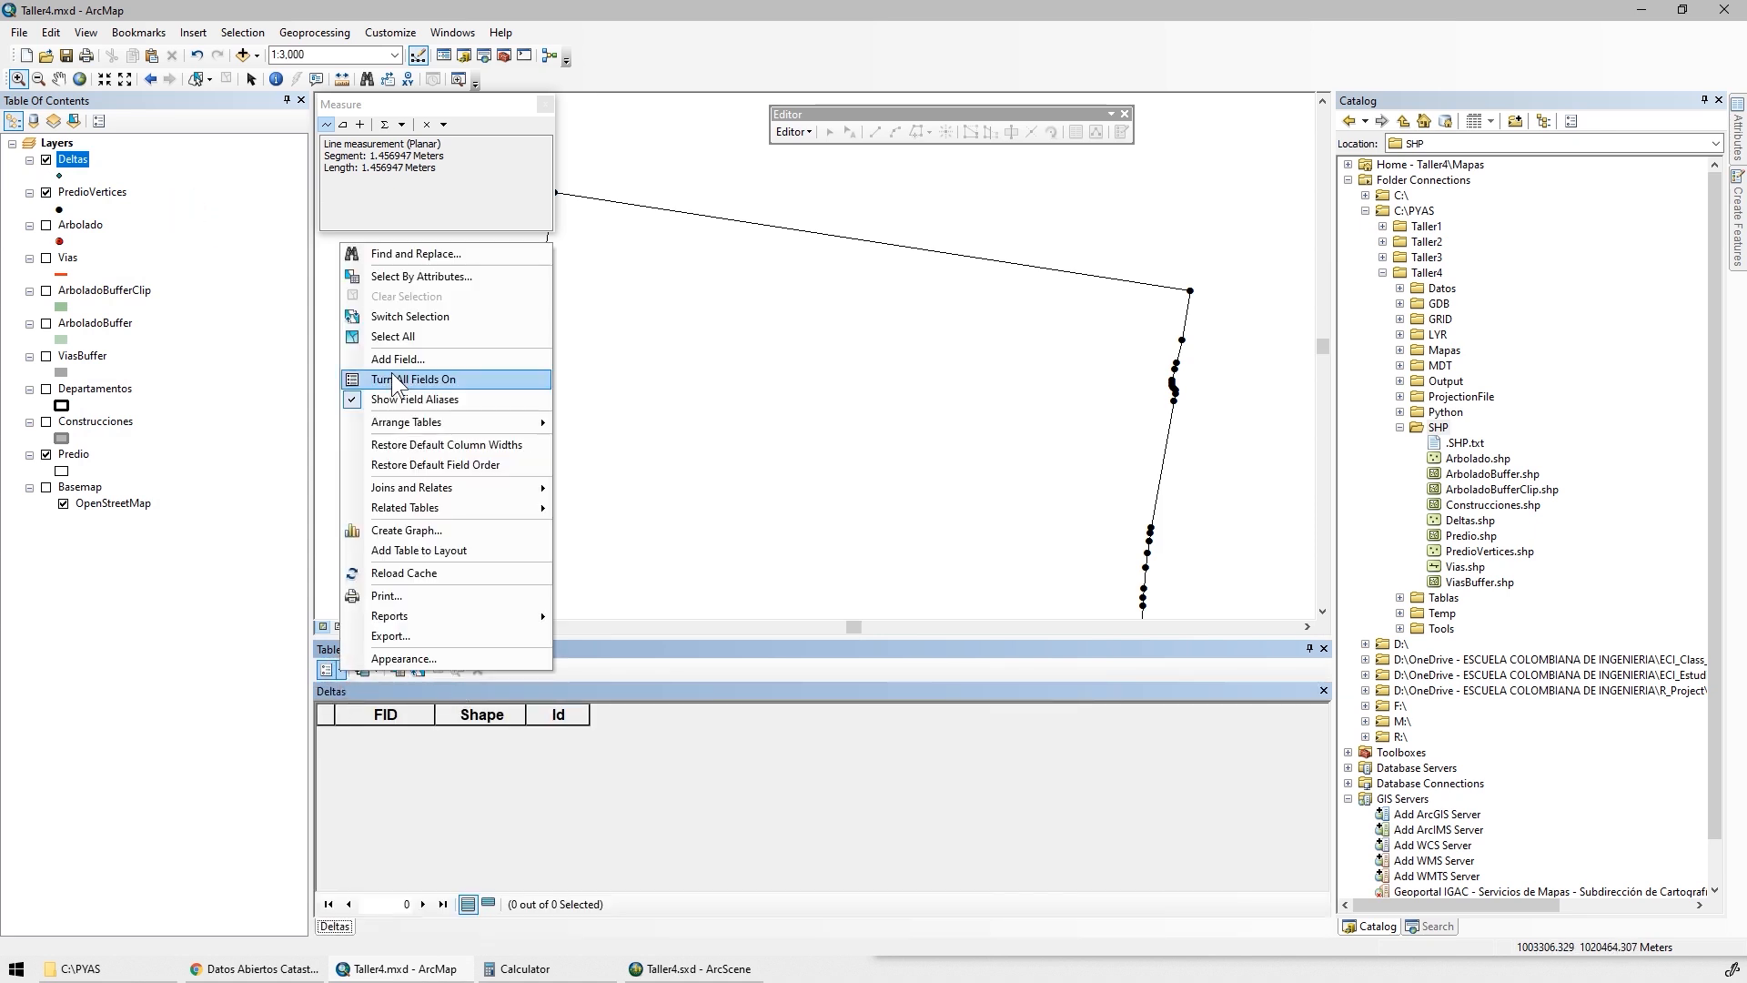
{"action": "left_click", "coordinate": [394, 380]}
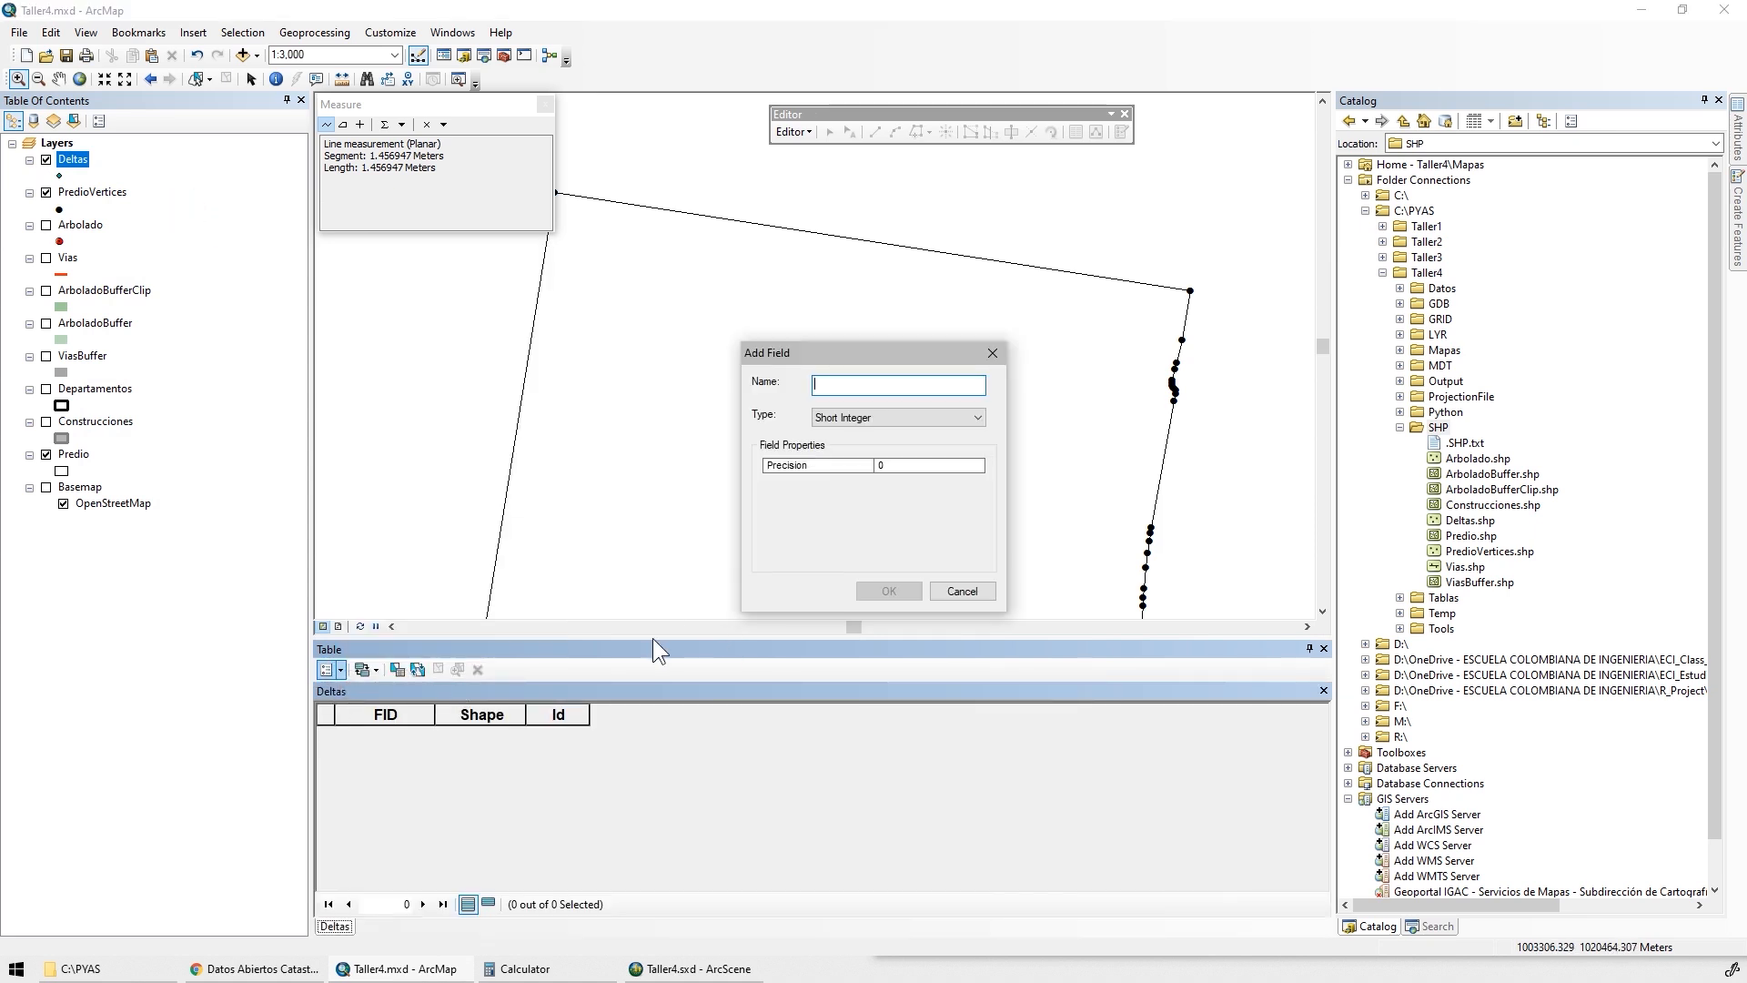
{"action": "type", "text": "DeltaID"}
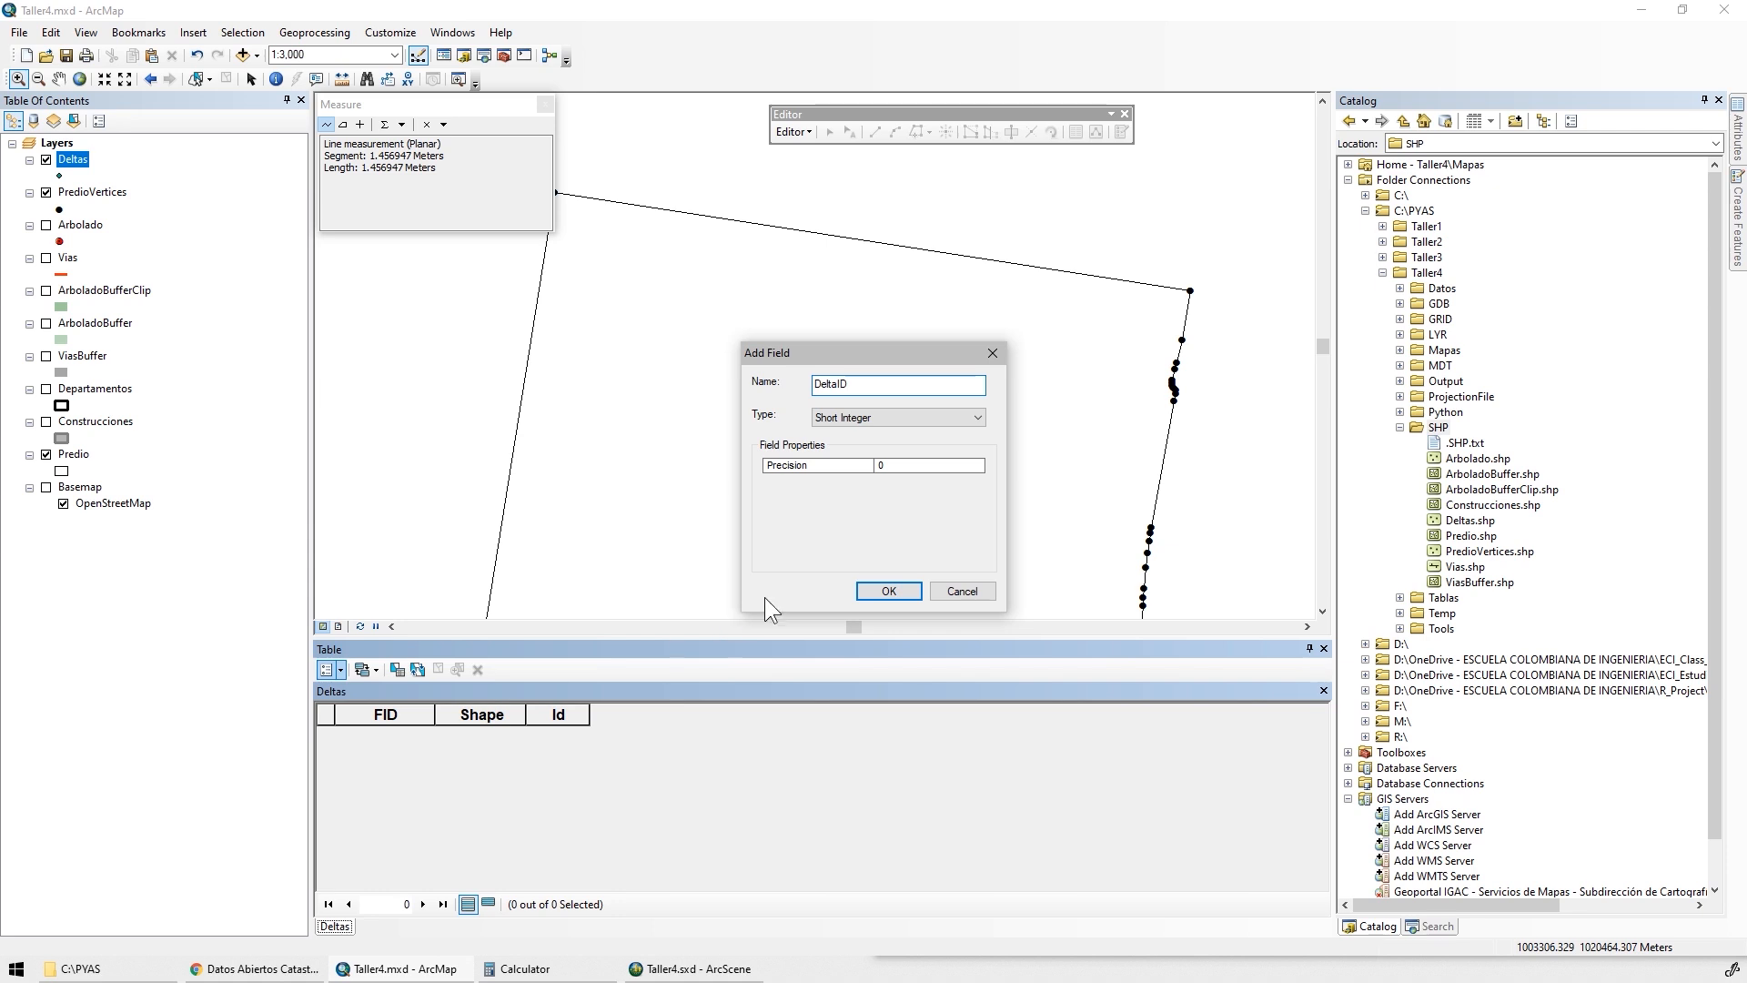
{"action": "left_click", "coordinate": [889, 591]}
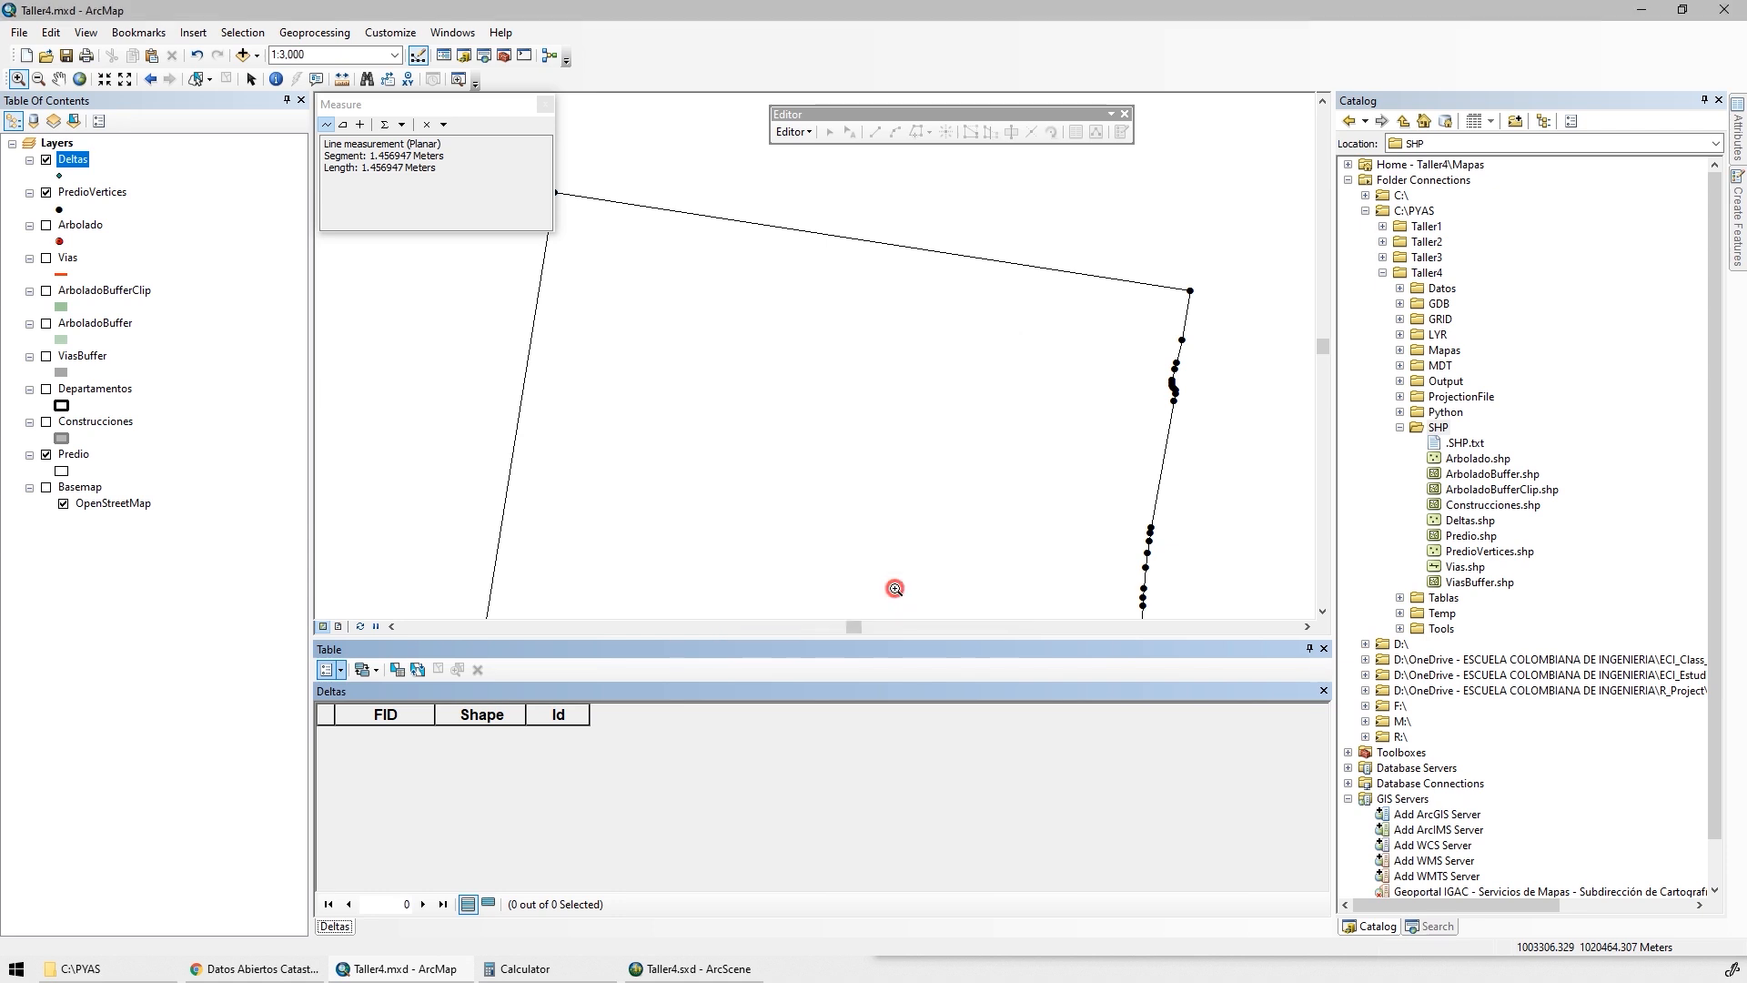
Add a Double field named DCX to the Deltas attribute table
{"action": "left_click", "coordinate": [342, 670]}
{"action": "left_click", "coordinate": [433, 355]}
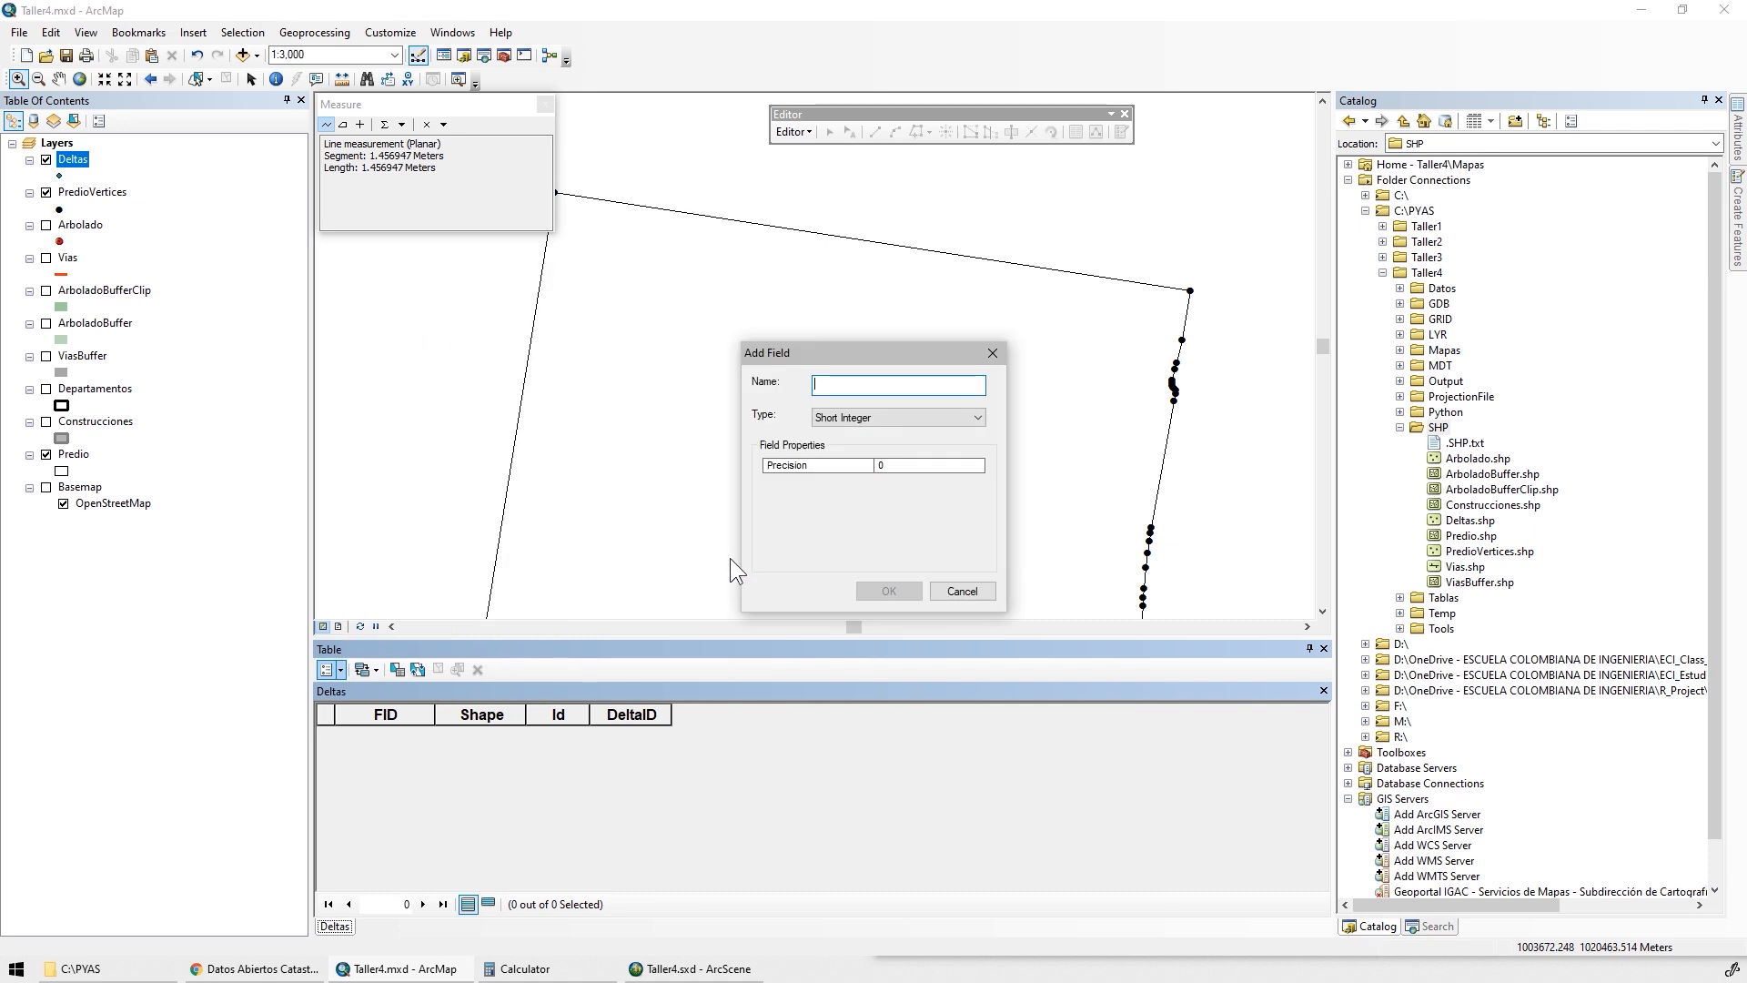
{"action": "type", "text": "DCX"}
{"action": "left_click", "coordinate": [857, 418]}
{"action": "left_click", "coordinate": [845, 470]}
{"action": "key", "text": "Return"}
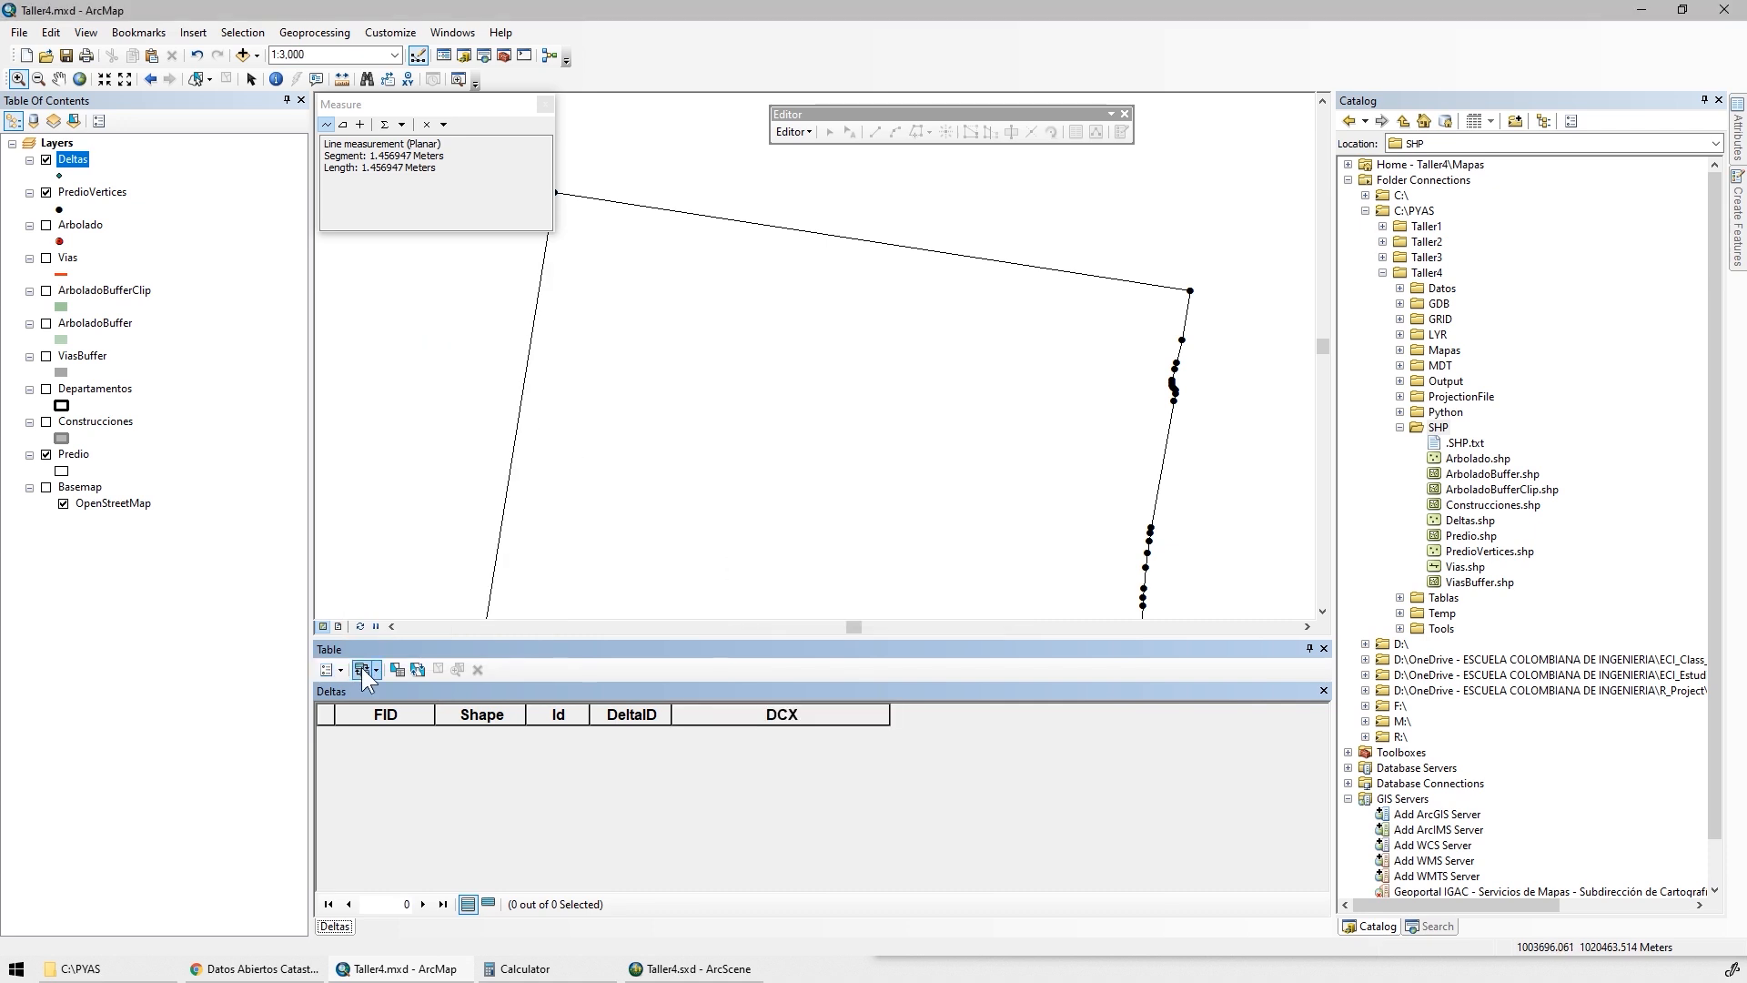
Add a Double field named DCY to the Deltas attribute table
{"action": "left_click", "coordinate": [342, 670]}
{"action": "left_click", "coordinate": [411, 359]}
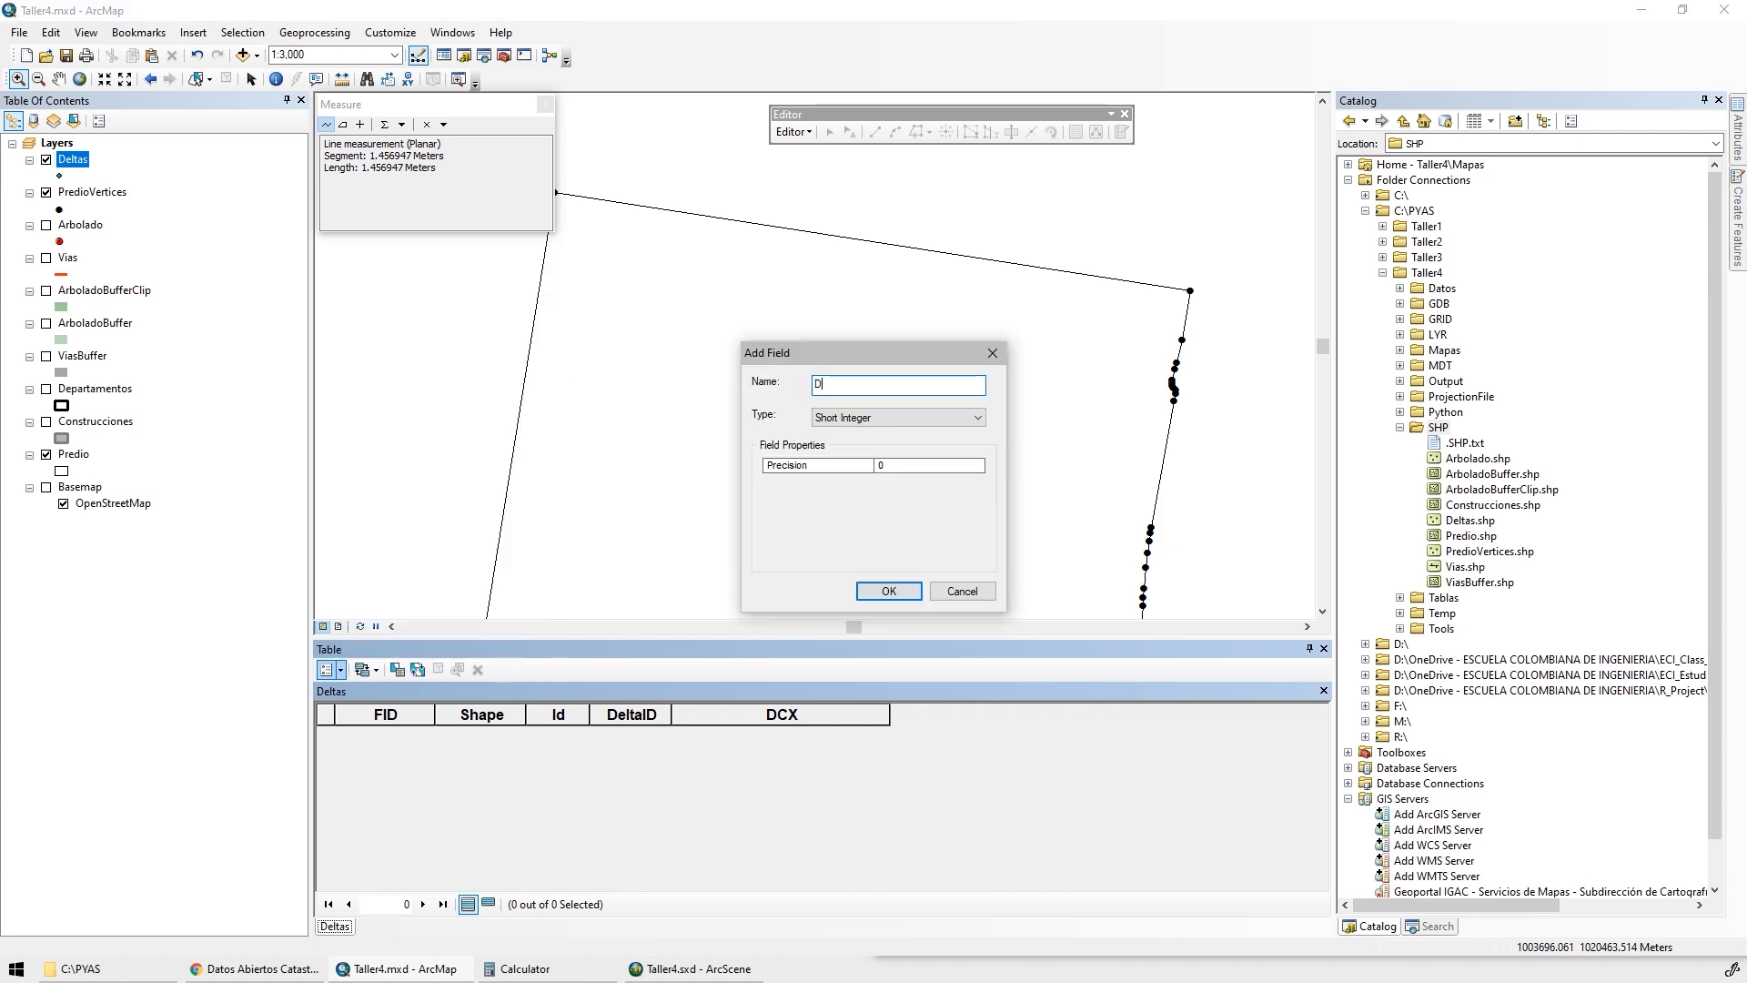
{"action": "type", "text": "DCY"}
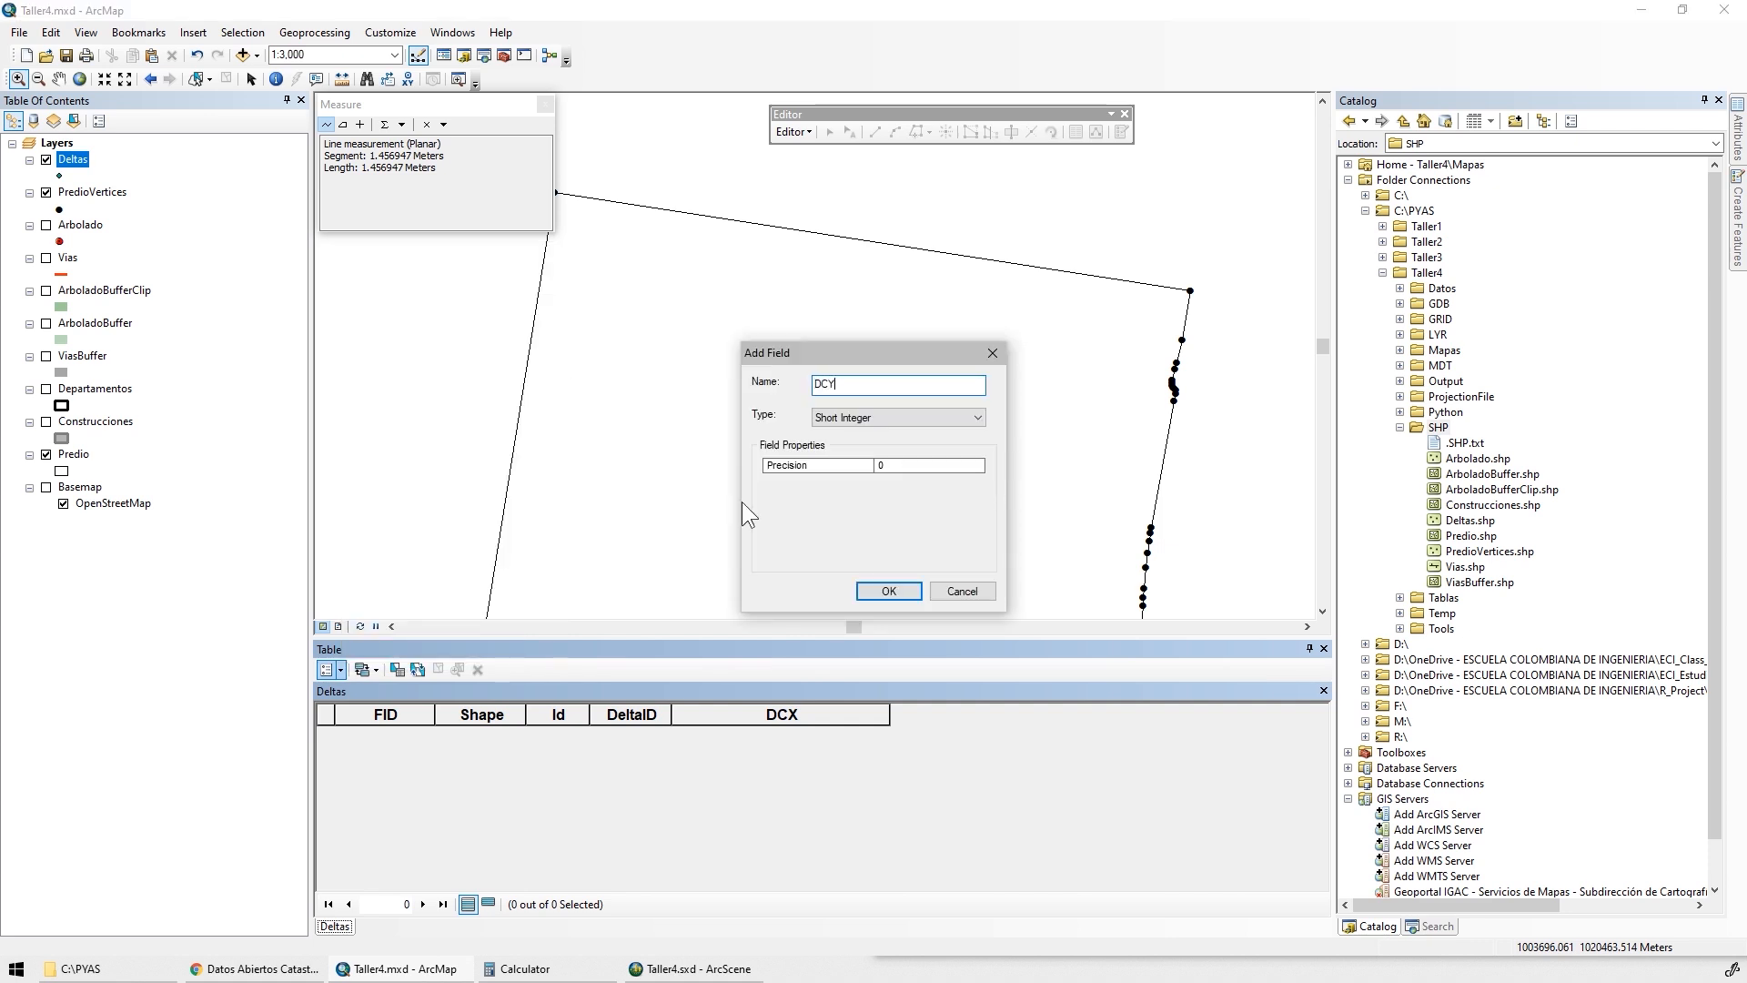
{"action": "left_click", "coordinate": [908, 418]}
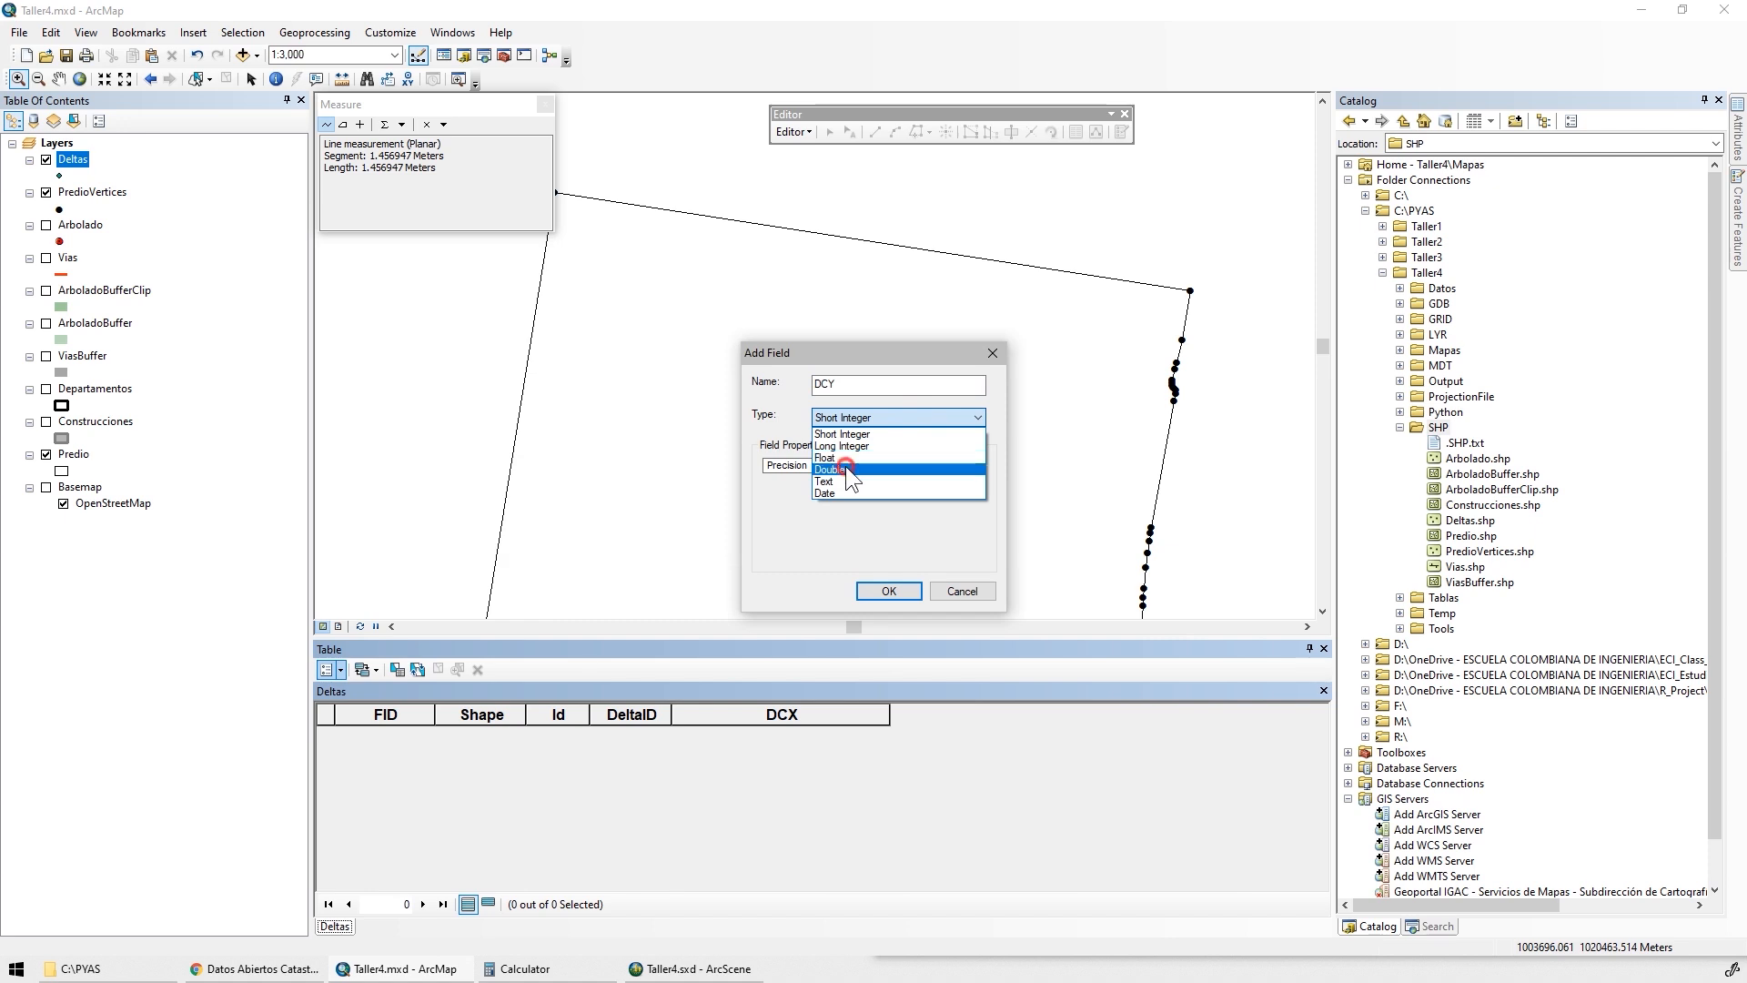
{"action": "left_click", "coordinate": [844, 467]}
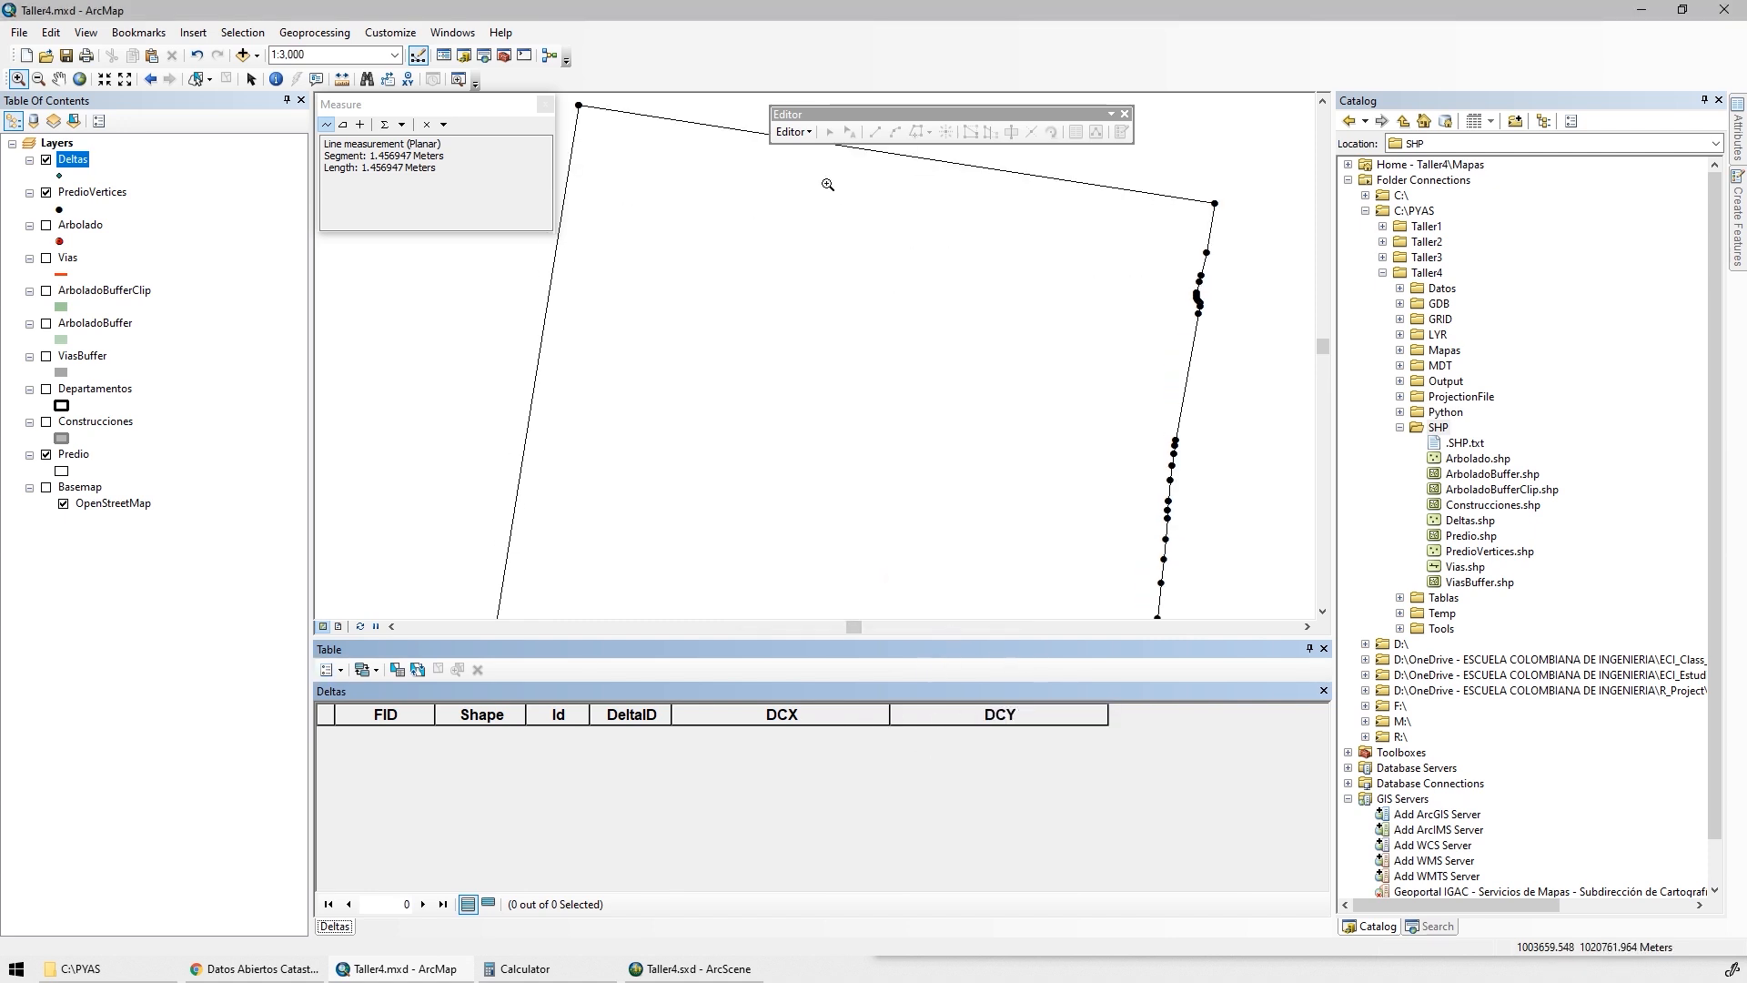
Start an edit session on the Deltas layer
{"action": "left_click", "coordinate": [792, 132]}
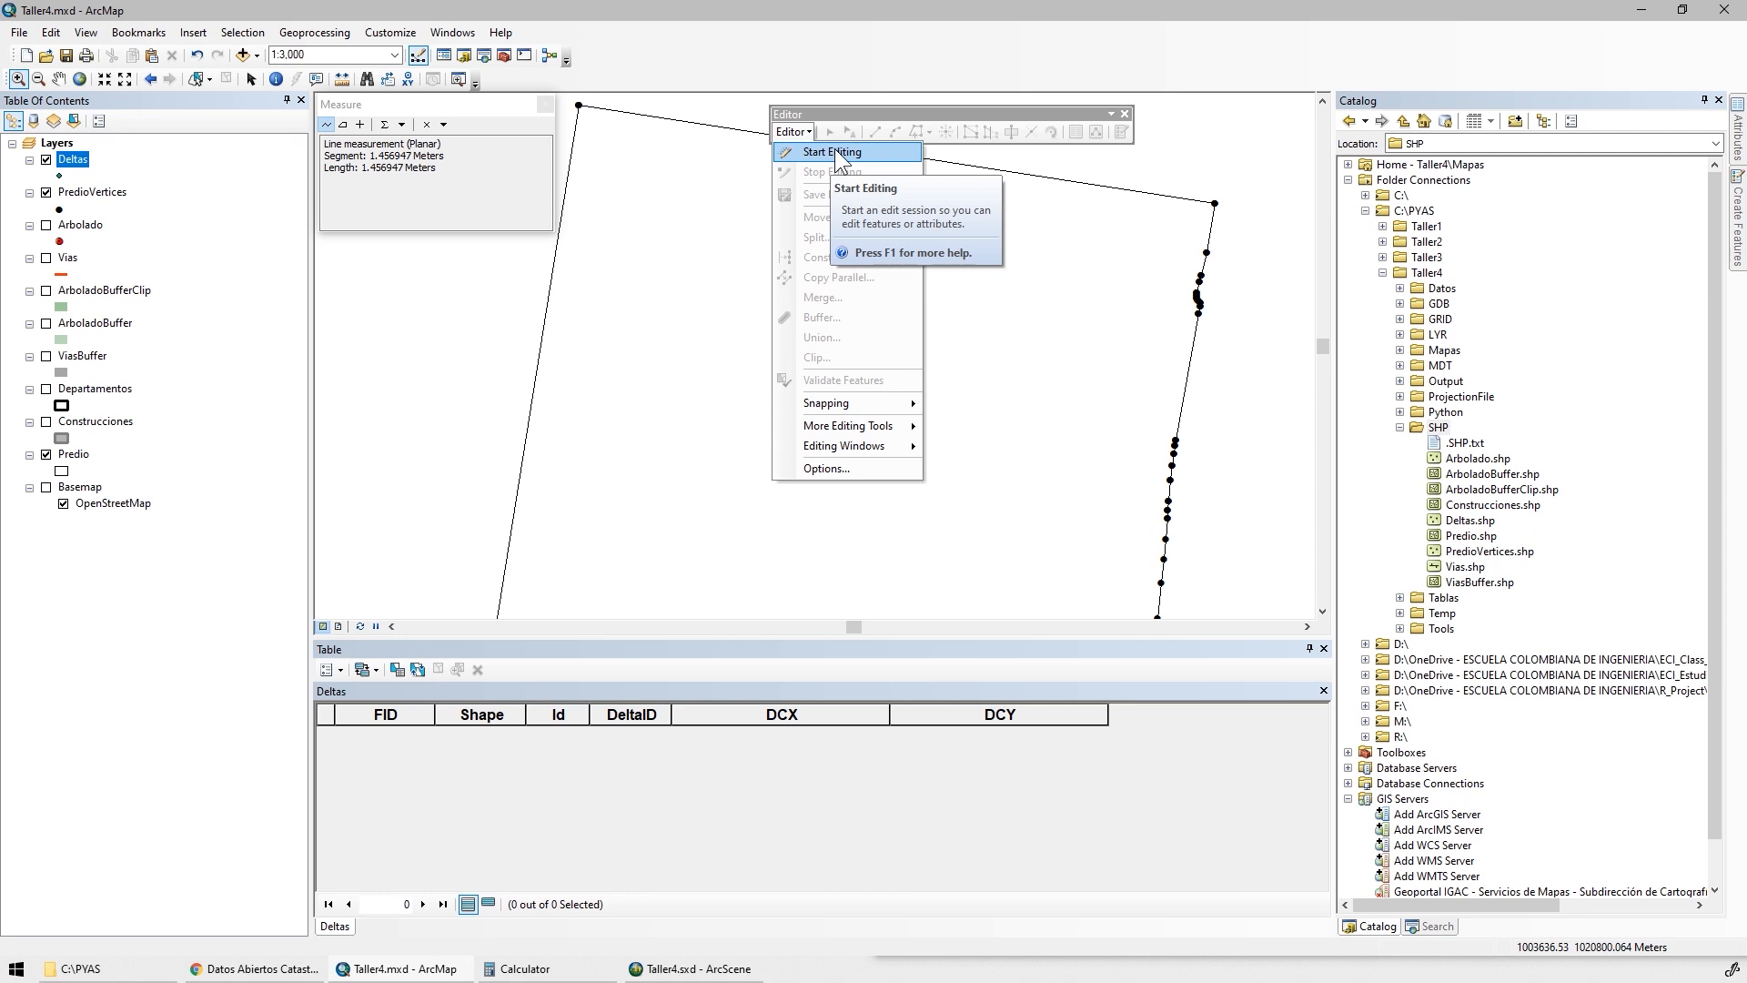
{"action": "left_click", "coordinate": [835, 151]}
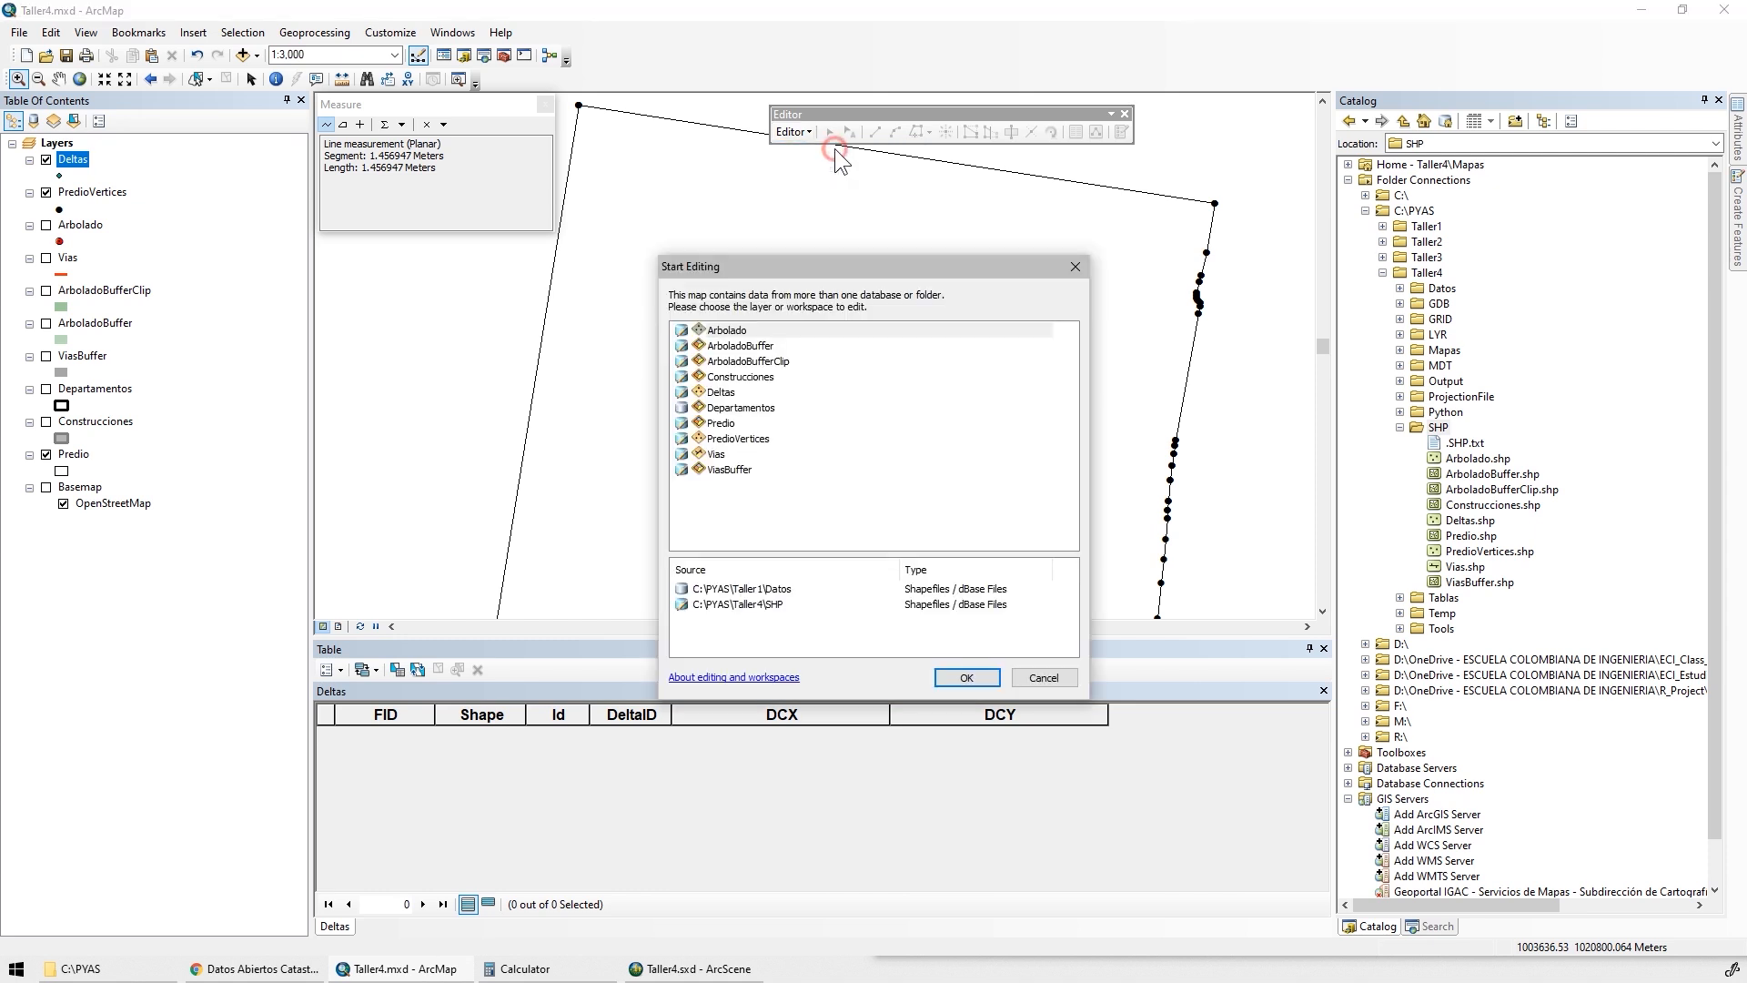
{"action": "left_click", "coordinate": [717, 393]}
{"action": "double_click", "coordinate": [715, 393]}
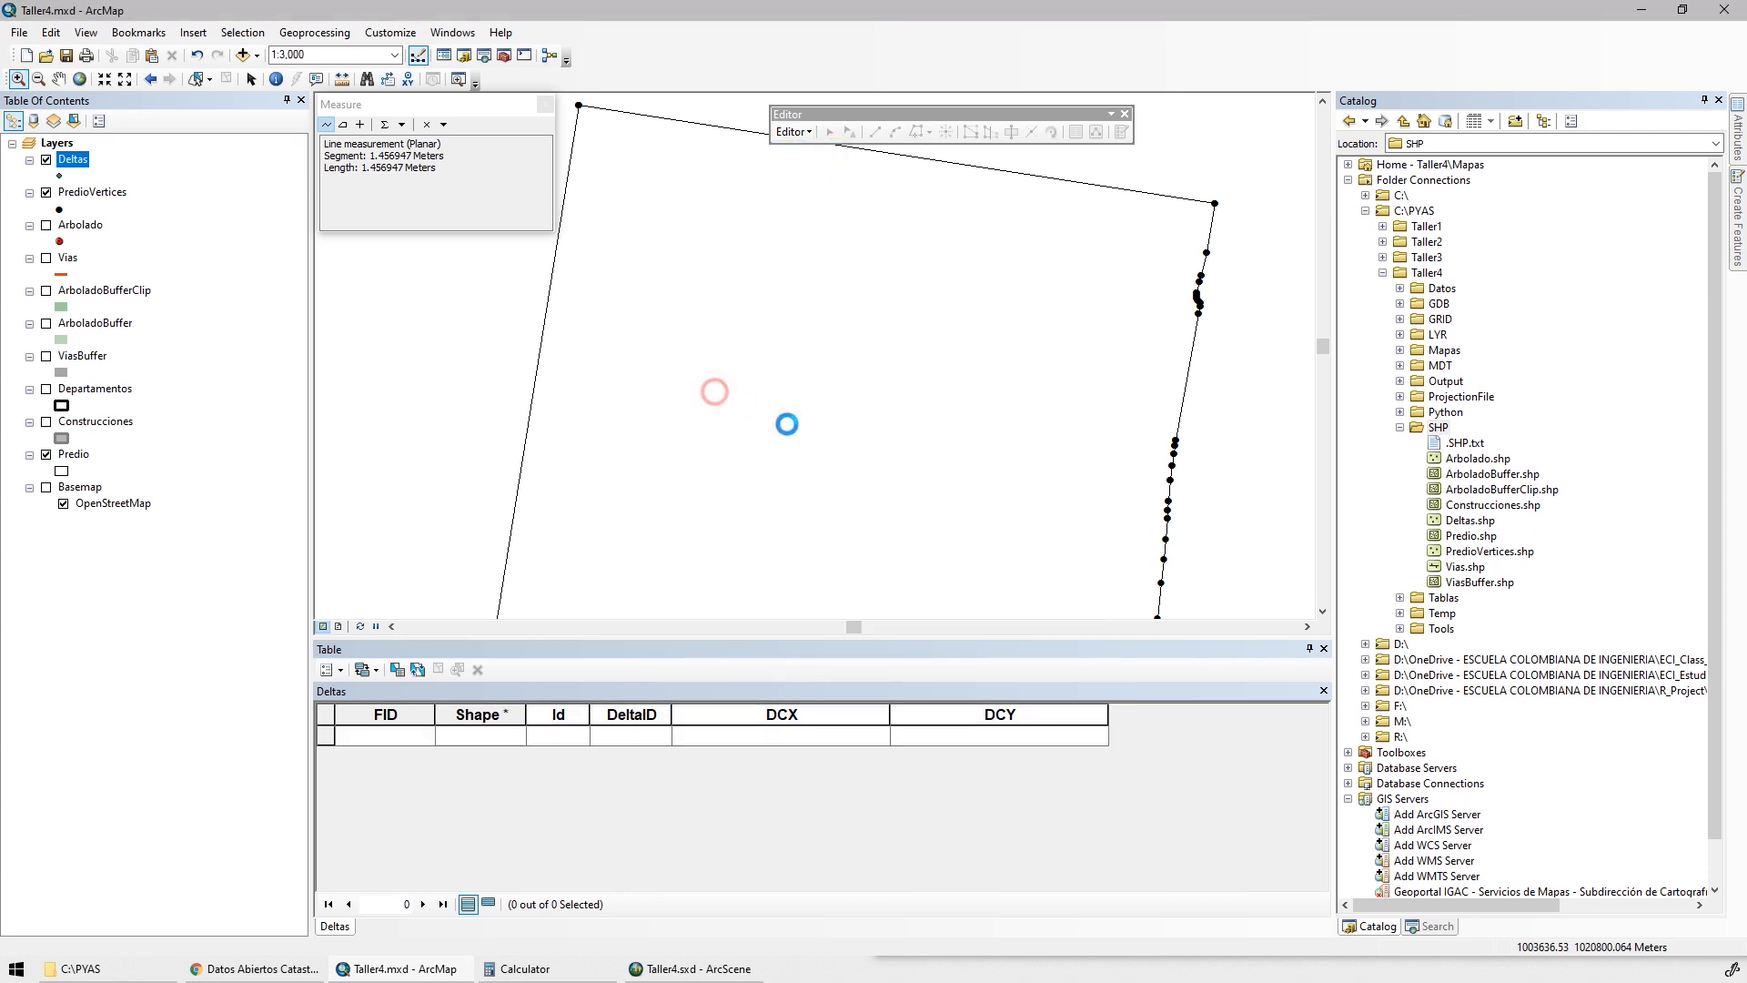
Create the first Deltas point using Absolute X, Y with X 1003716.5802 and Y 1020615.094
{"action": "left_click", "coordinate": [1099, 135]}
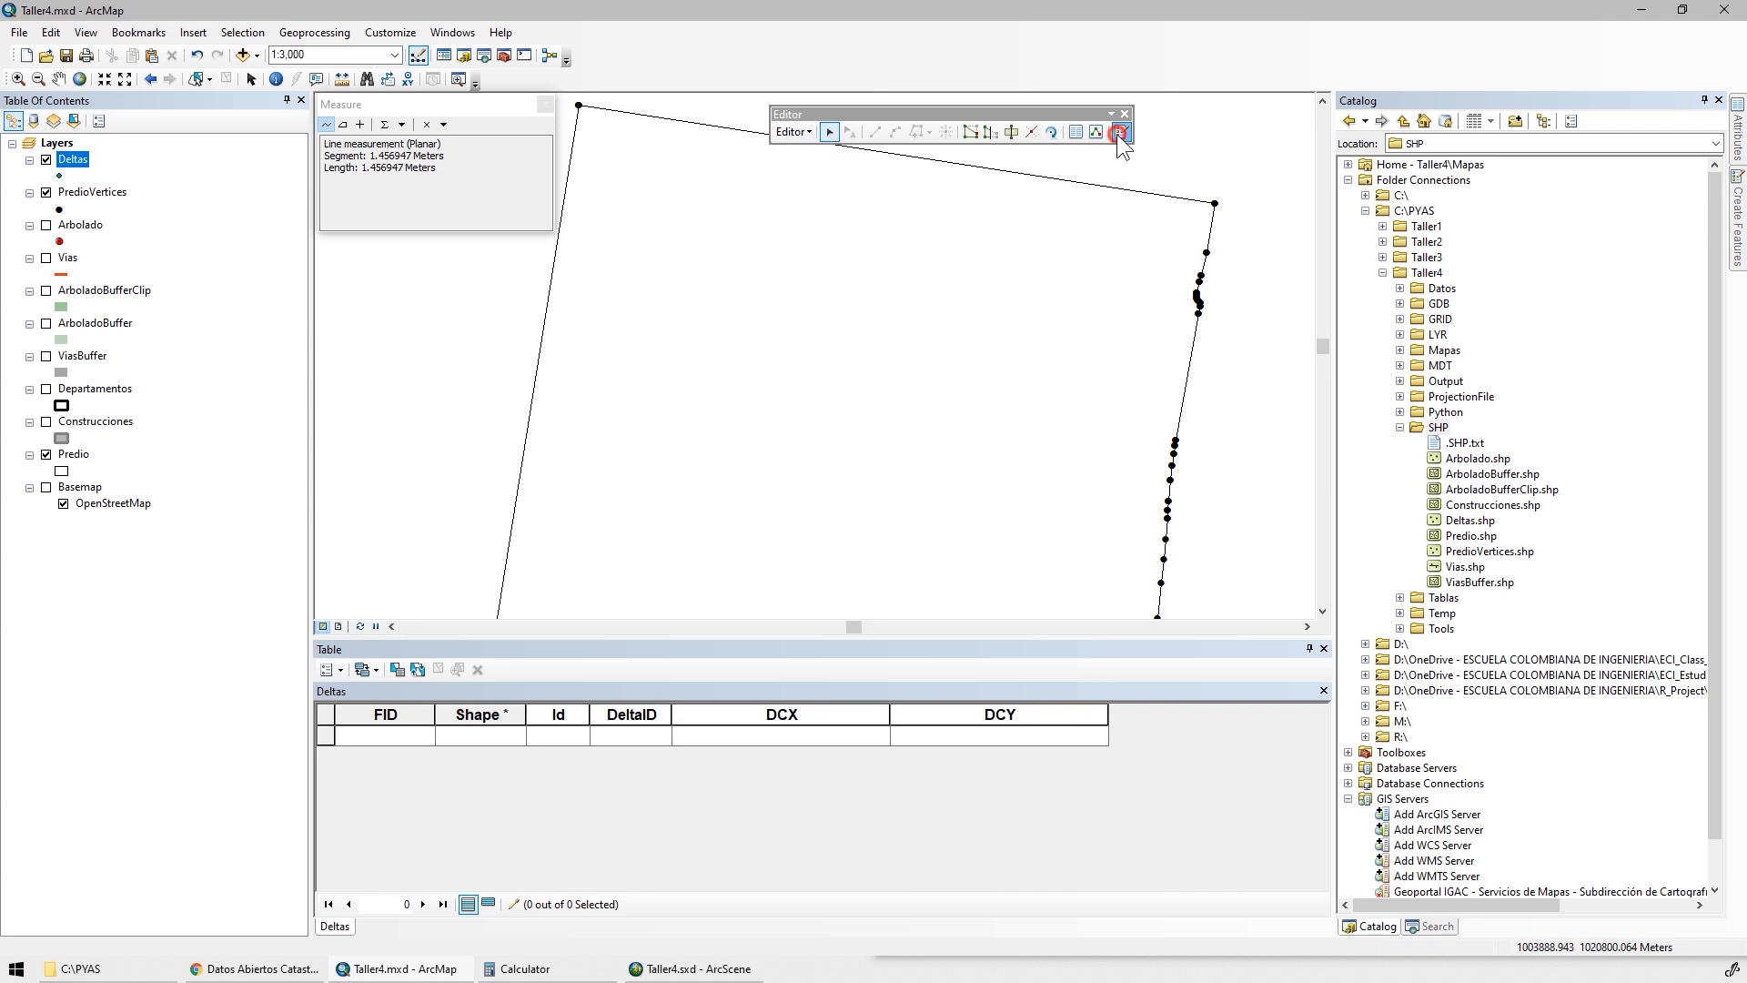
{"action": "left_click", "coordinate": [1448, 180]}
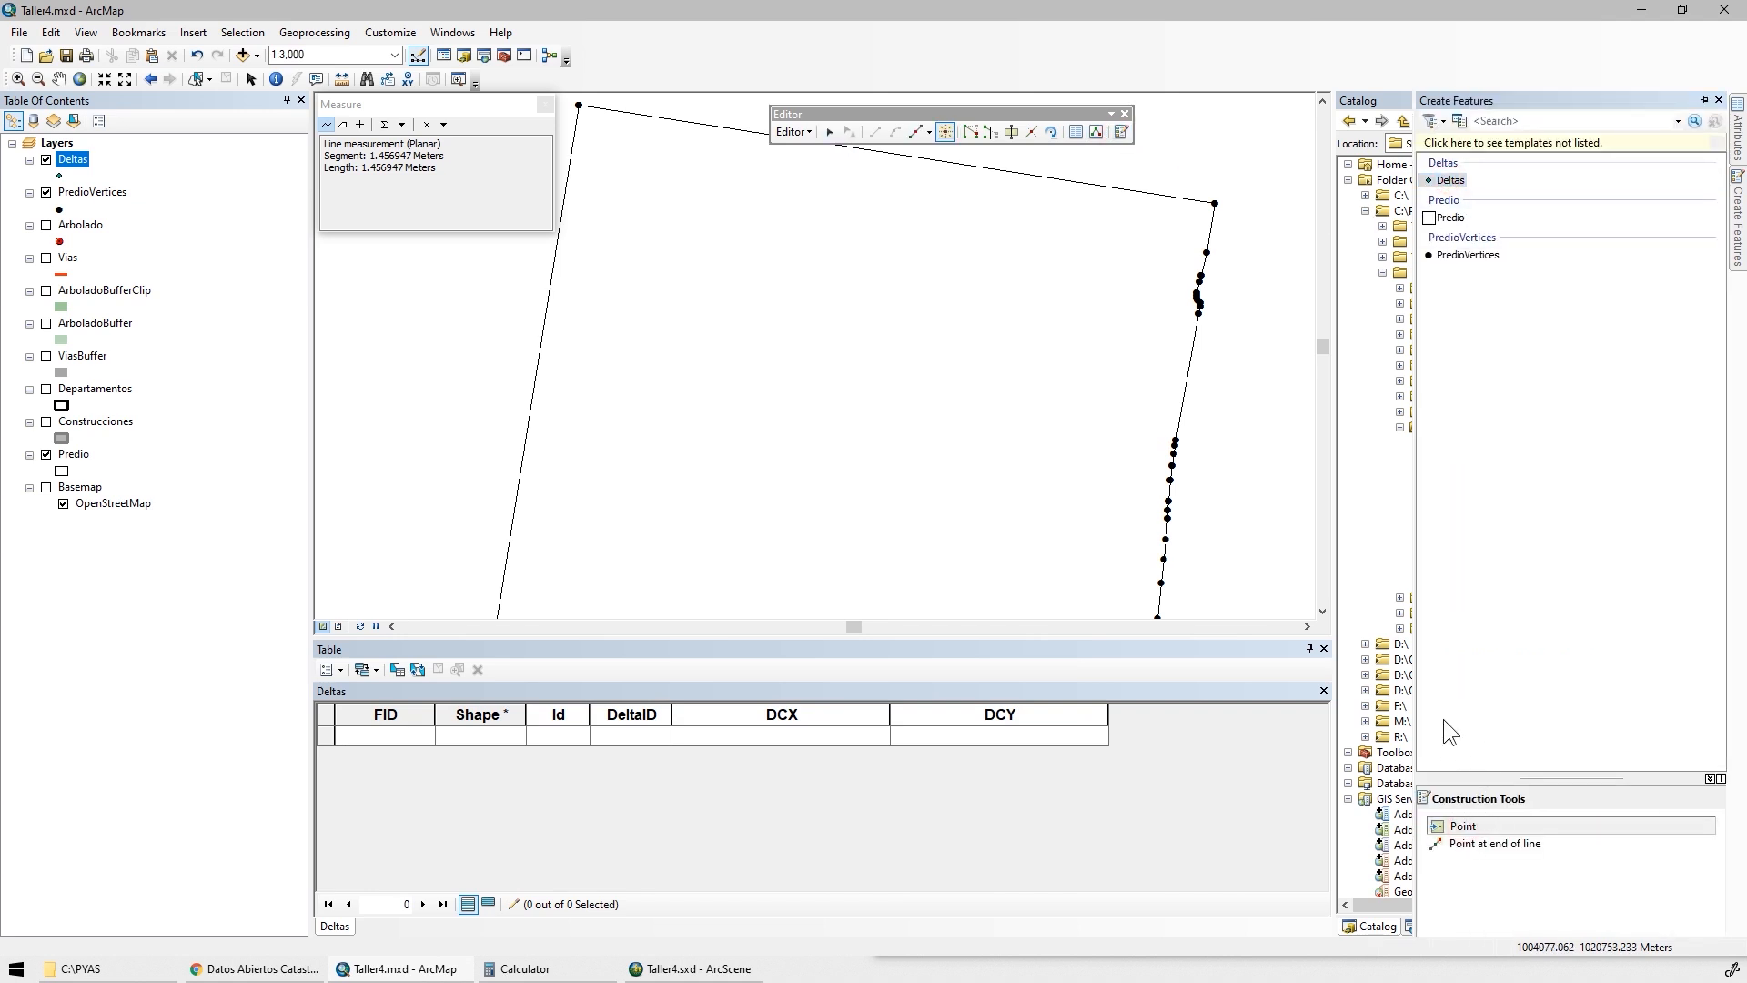
{"action": "right_click", "coordinate": [850, 319]}
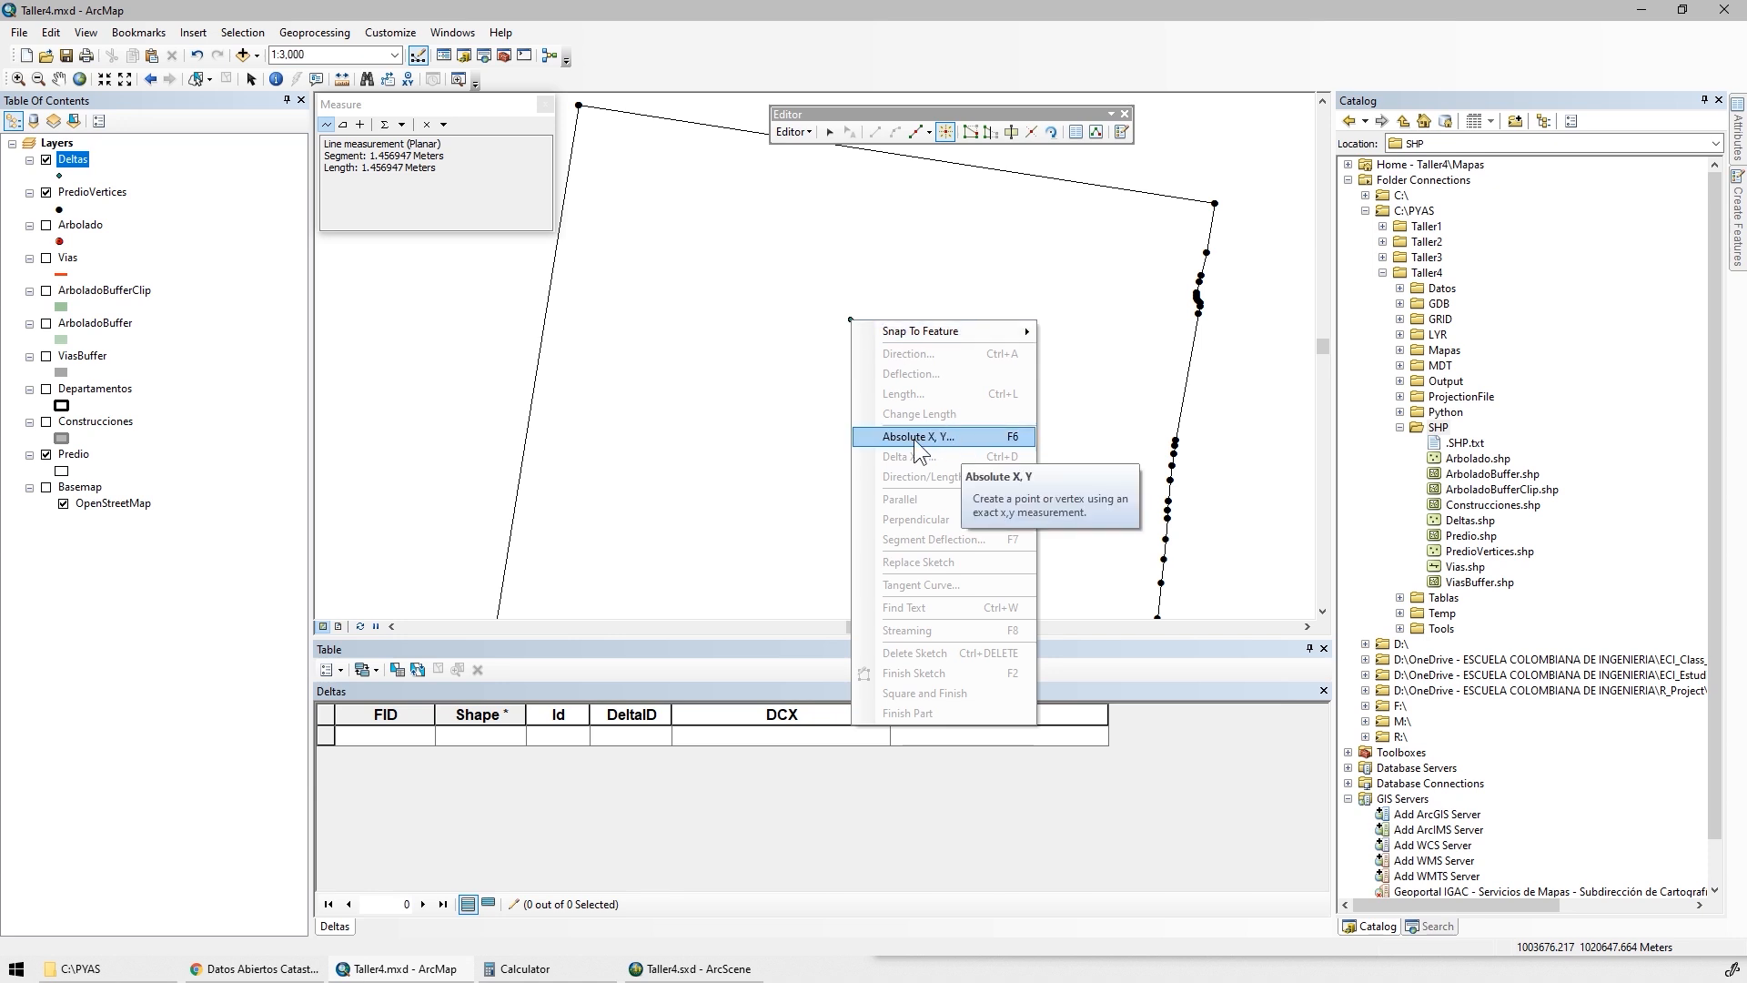
{"action": "left_click", "coordinate": [962, 439]}
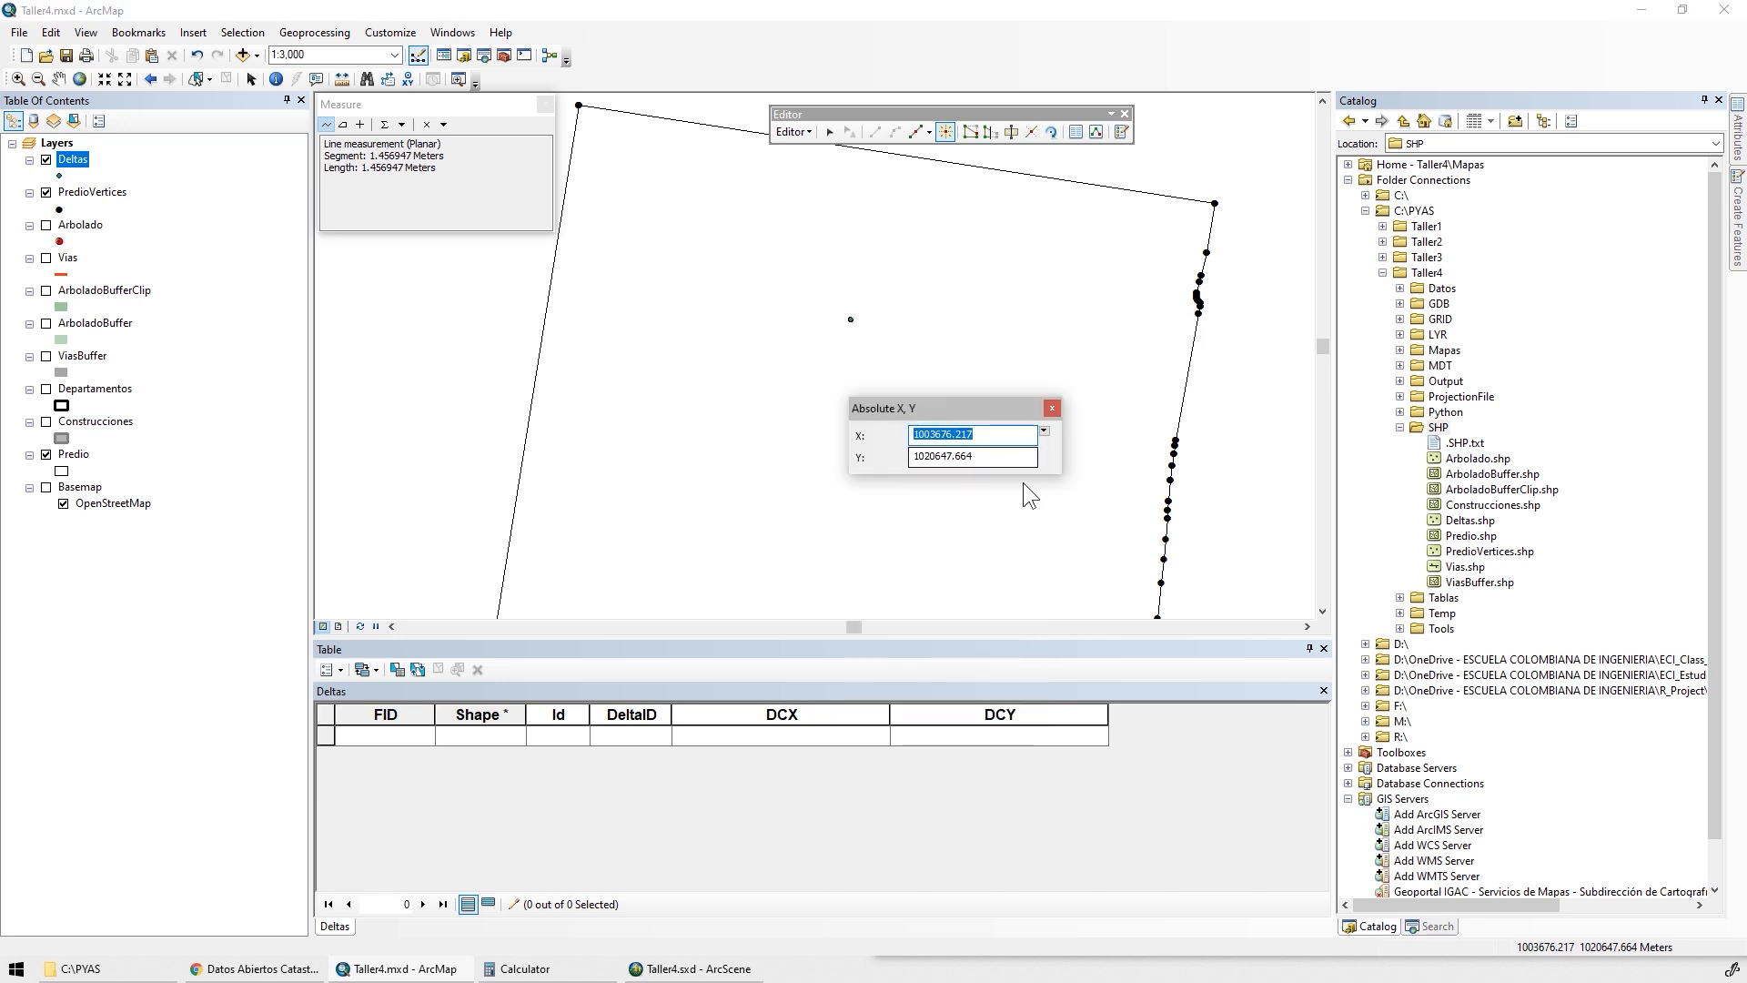
{"action": "key", "text": "alt+Tab"}
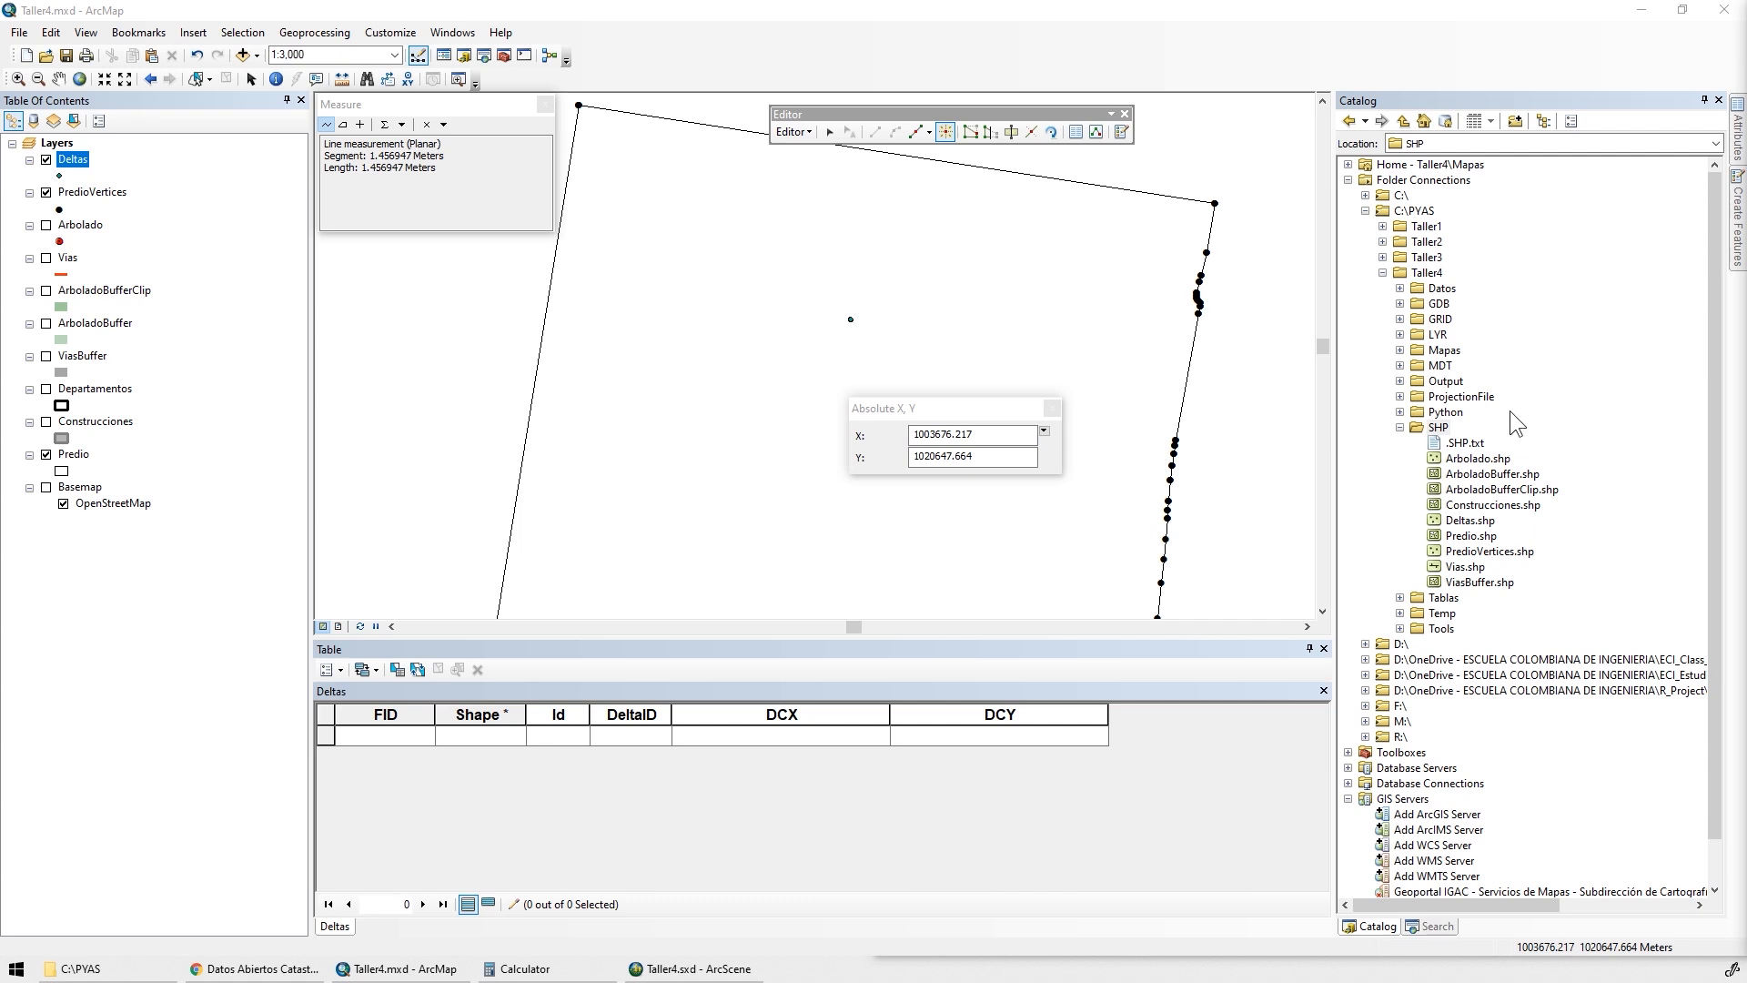
{"action": "left_click", "coordinate": [1052, 433]}
{"action": "type", "text": "1003716.5802"}
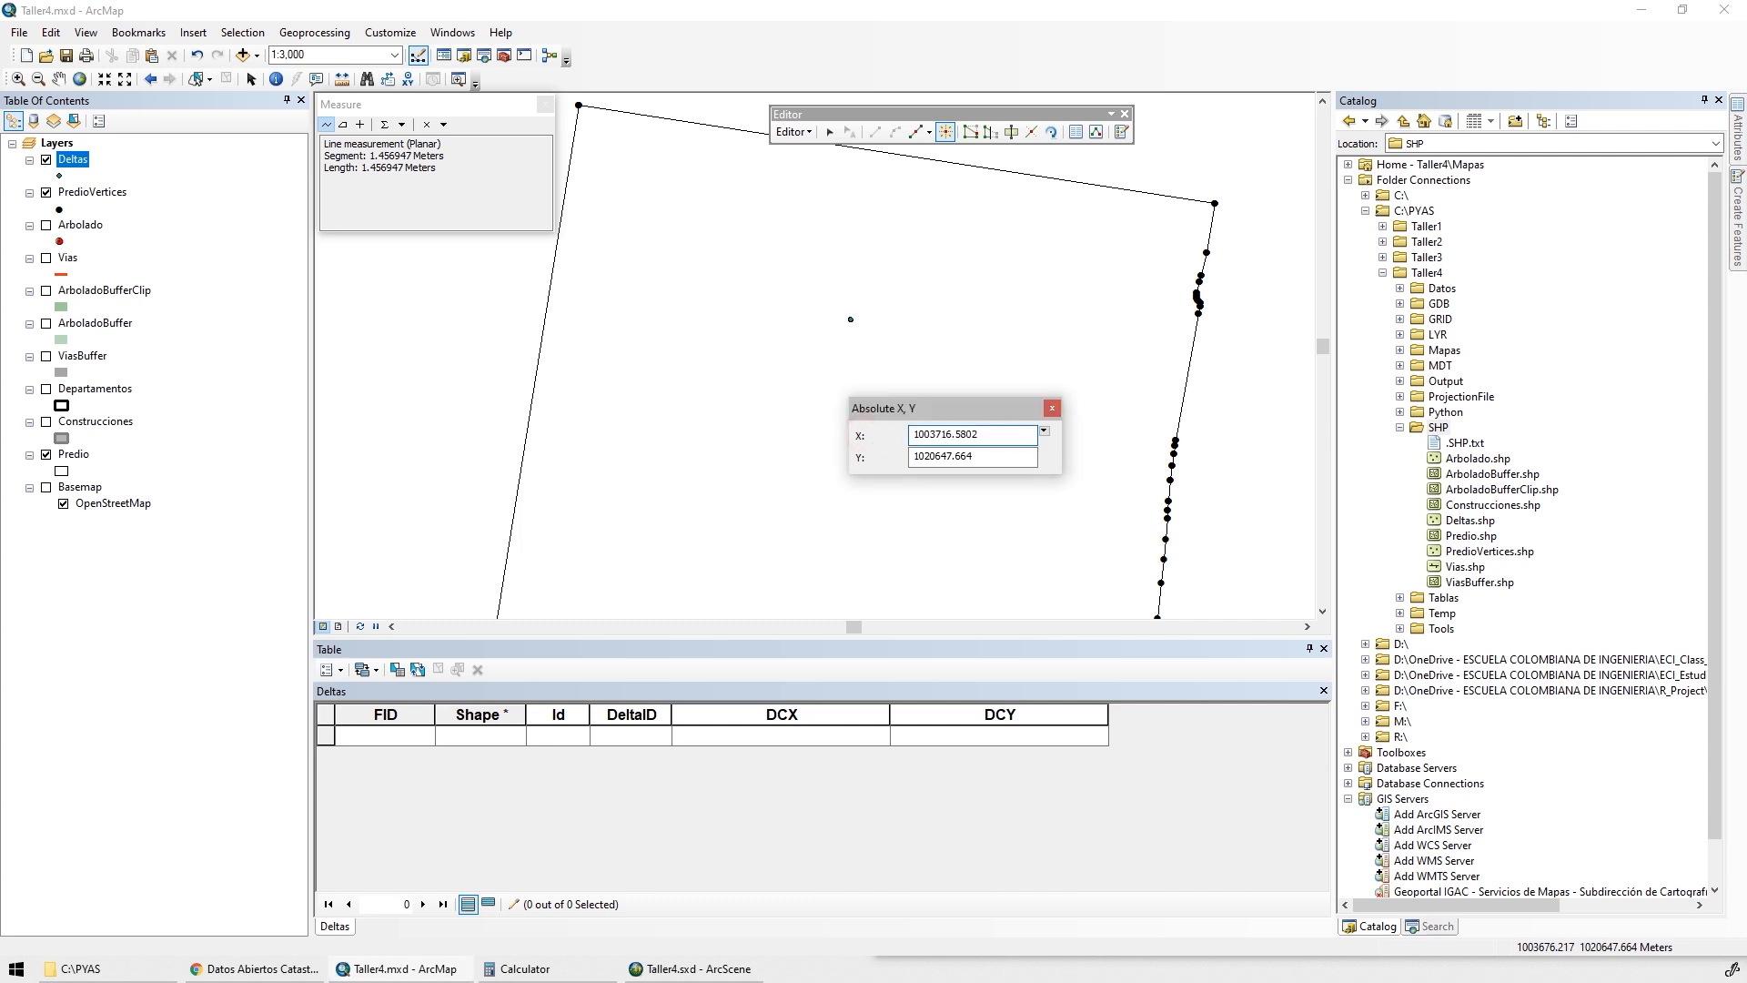
{"action": "key", "text": "alt+Tab"}
{"action": "left_click_drag", "start_coordinate": [996, 454], "coordinate": [882, 456]}
{"action": "type", "text": "1020615.0944"}
{"action": "key", "text": "Return"}
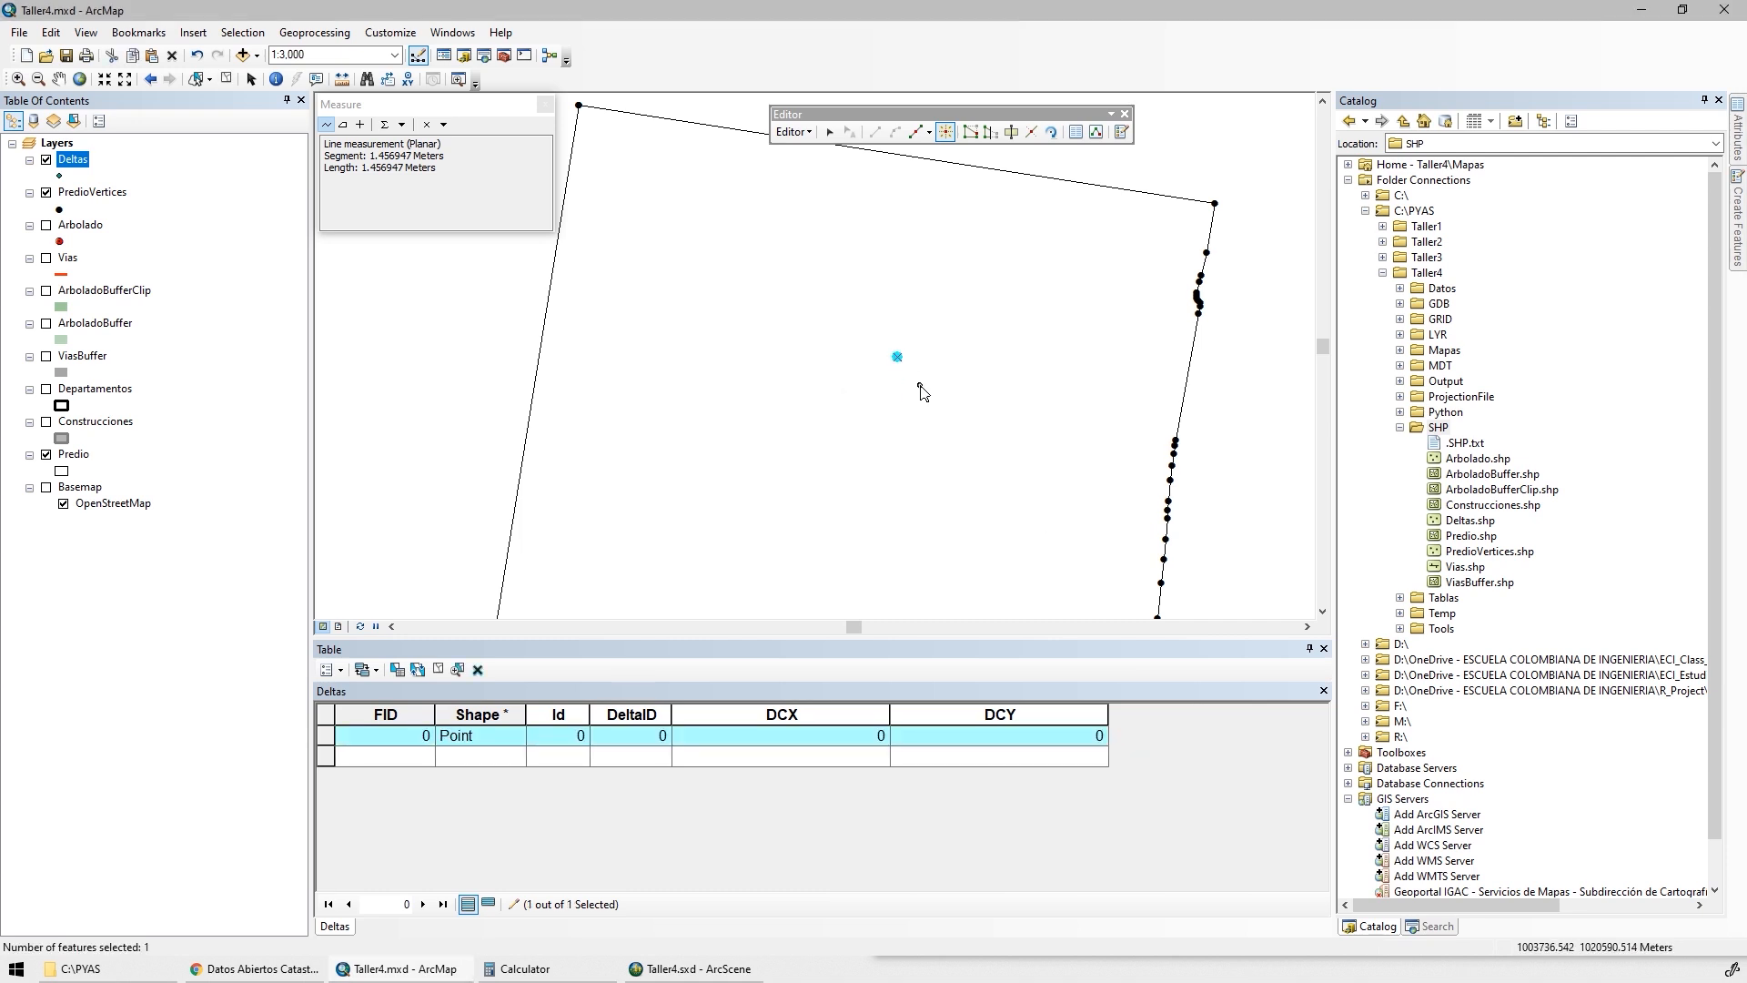
Change the Deltas layer symbol to Triangle 3, increase its size and recolour it light grey
{"action": "left_click", "coordinate": [59, 175]}
{"action": "scroll", "coordinate": [591, 603], "scroll_direction": "down", "scroll_amount": 1}
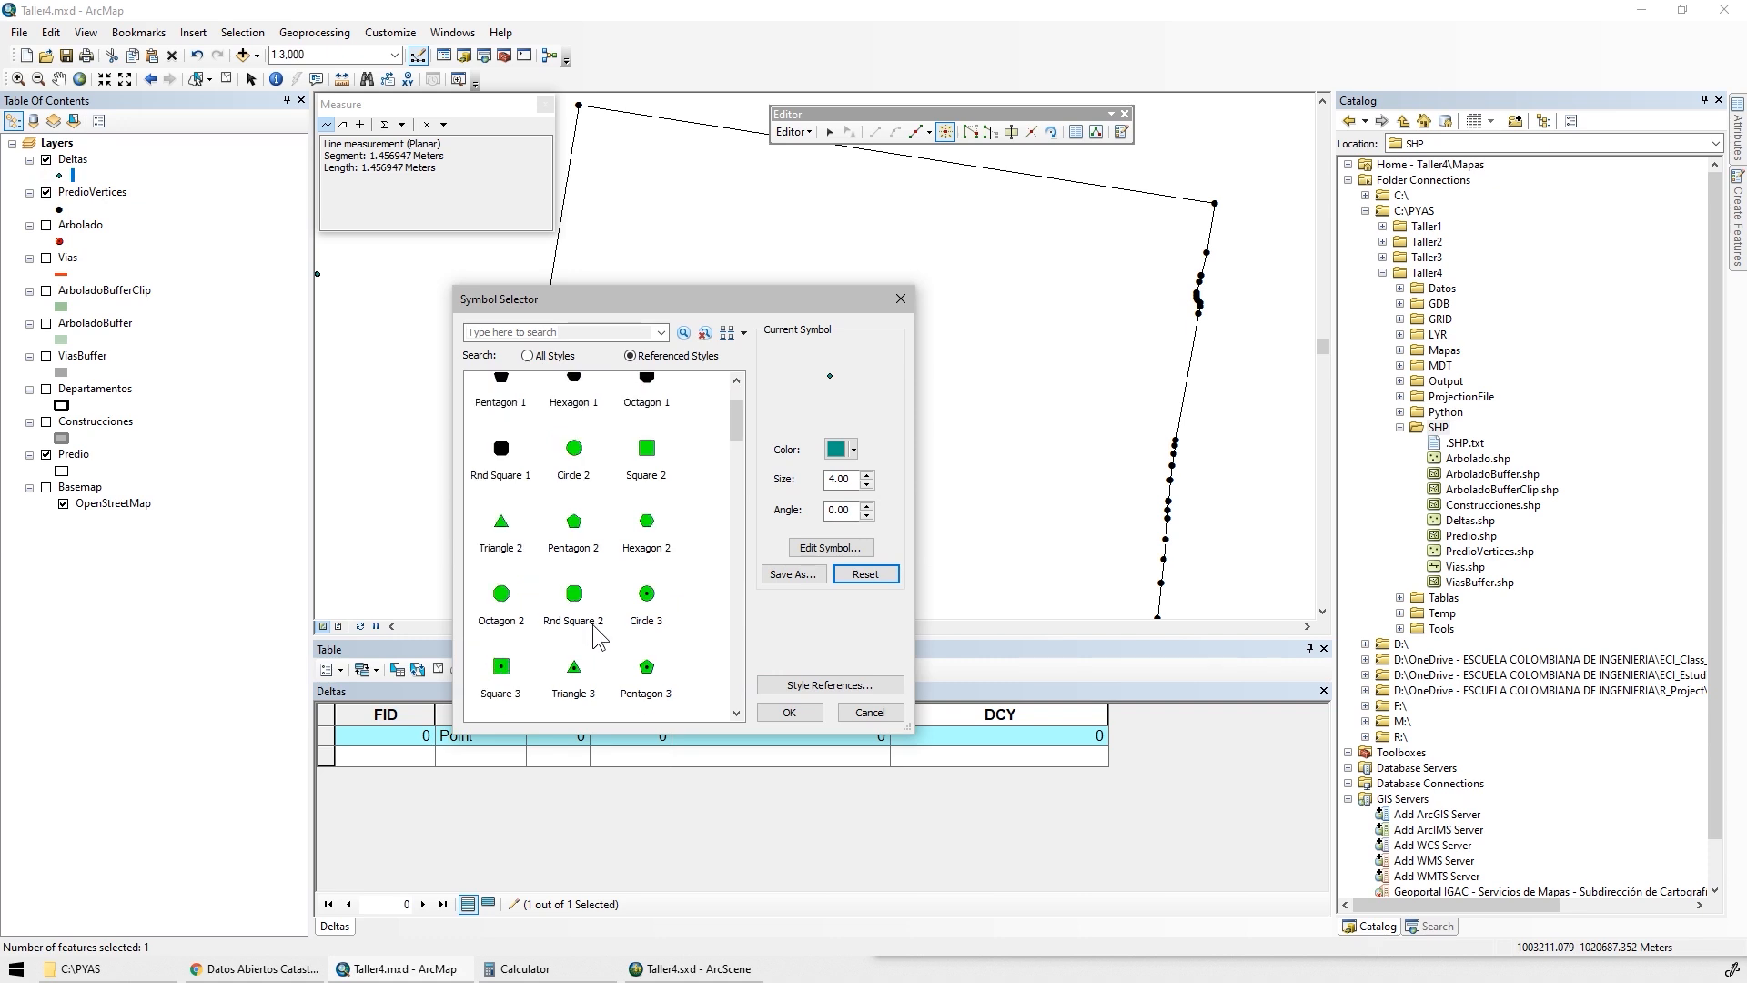
{"action": "left_click", "coordinate": [573, 666]}
{"action": "left_click", "coordinate": [865, 474]}
{"action": "left_click", "coordinate": [865, 474]}
{"action": "left_click", "coordinate": [865, 474]}
{"action": "left_click", "coordinate": [866, 474]}
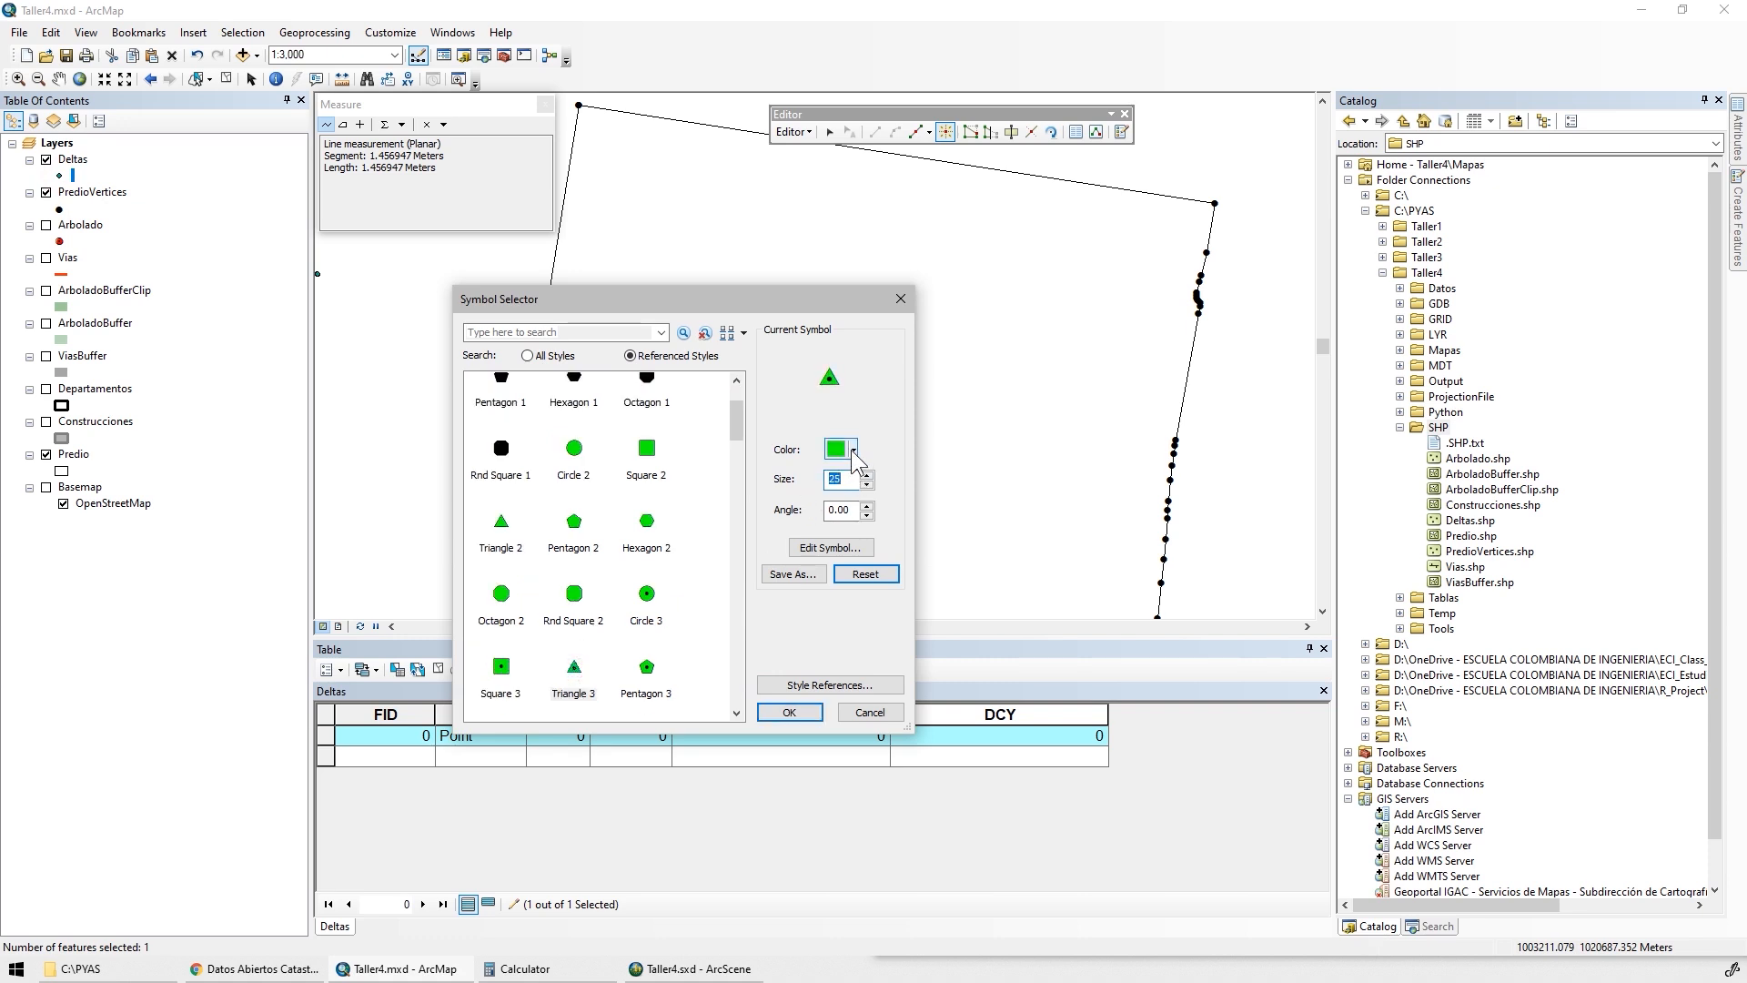
{"action": "left_click", "coordinate": [853, 449]}
{"action": "left_click", "coordinate": [834, 514]}
{"action": "left_click", "coordinate": [789, 712]}
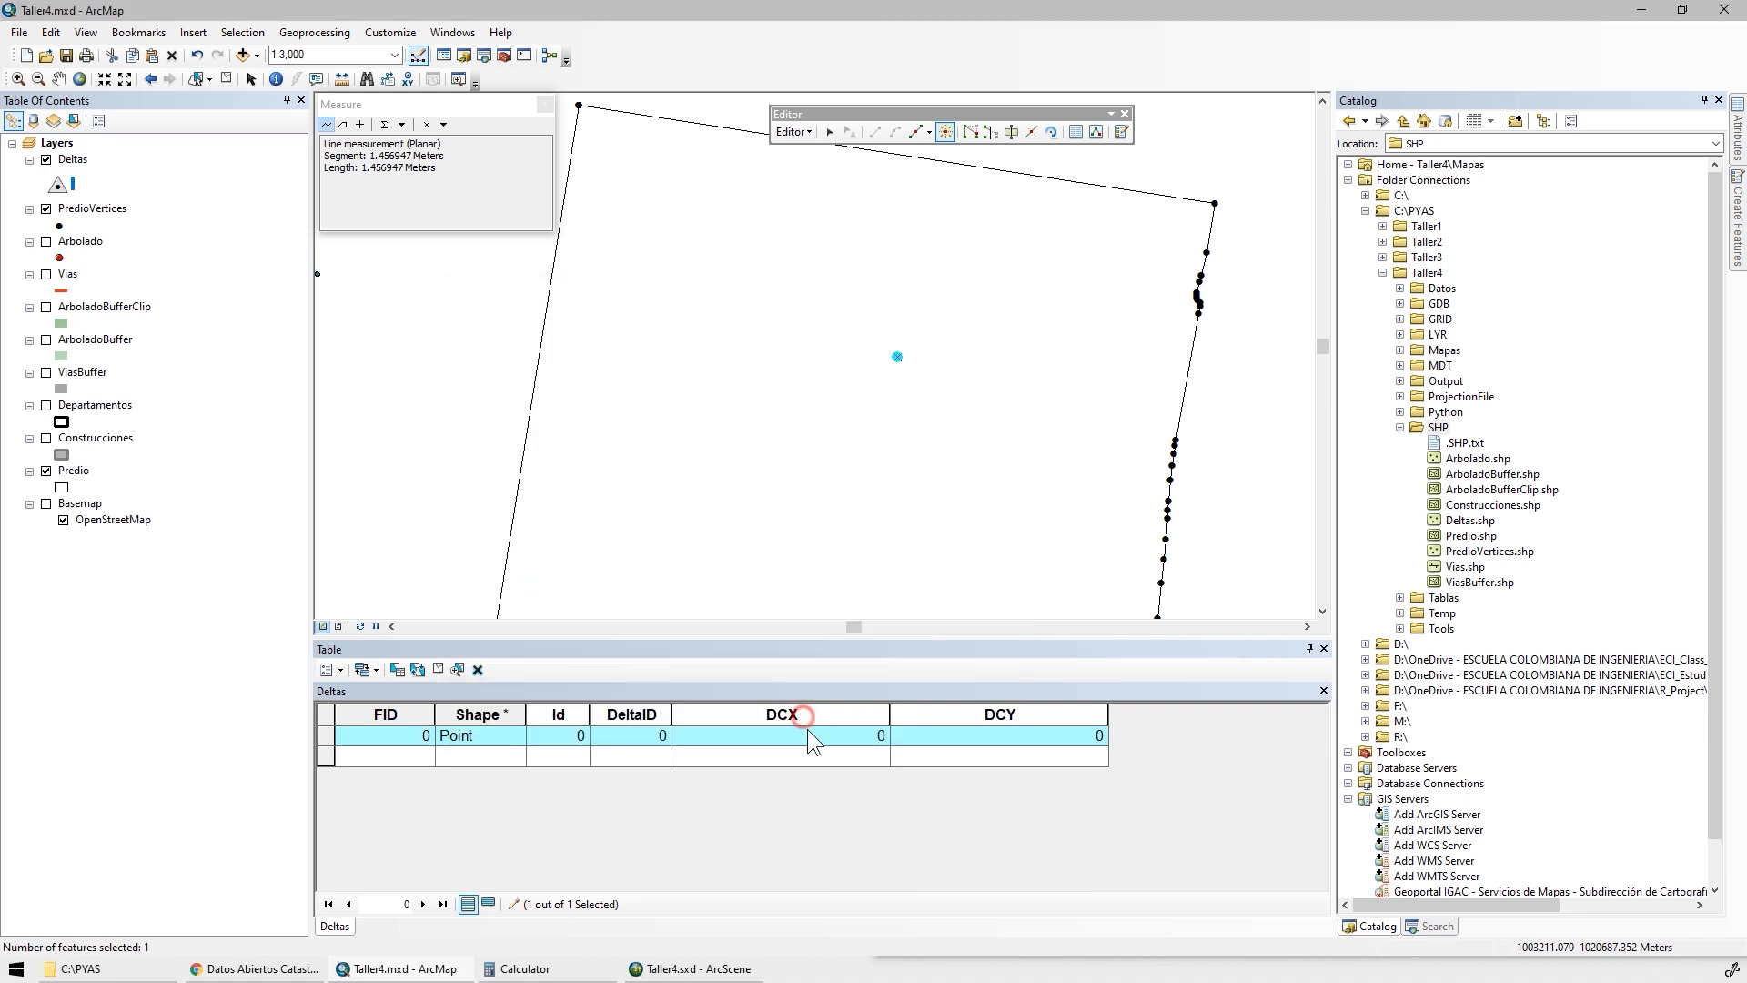
Set the Id of the first Deltas point to 1 in the attribute table
{"action": "left_click", "coordinate": [576, 587]}
{"action": "left_click", "coordinate": [565, 735]}
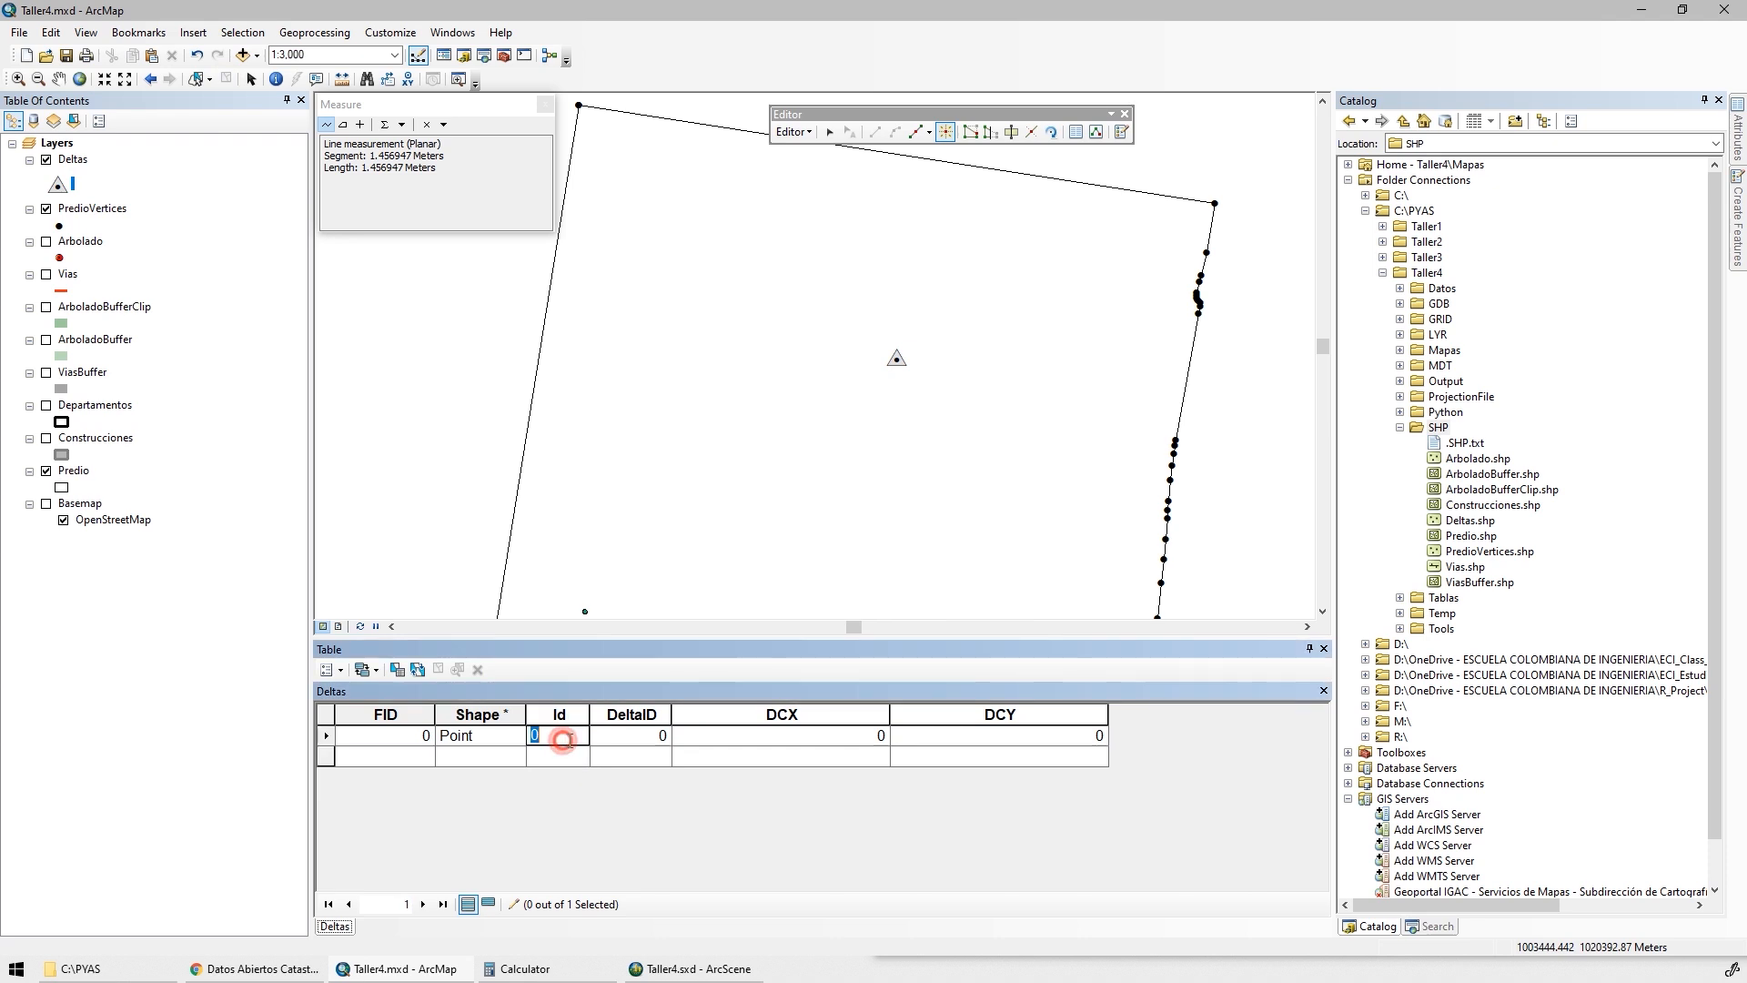
{"action": "type", "text": "1"}
{"action": "left_click", "coordinate": [652, 737]}
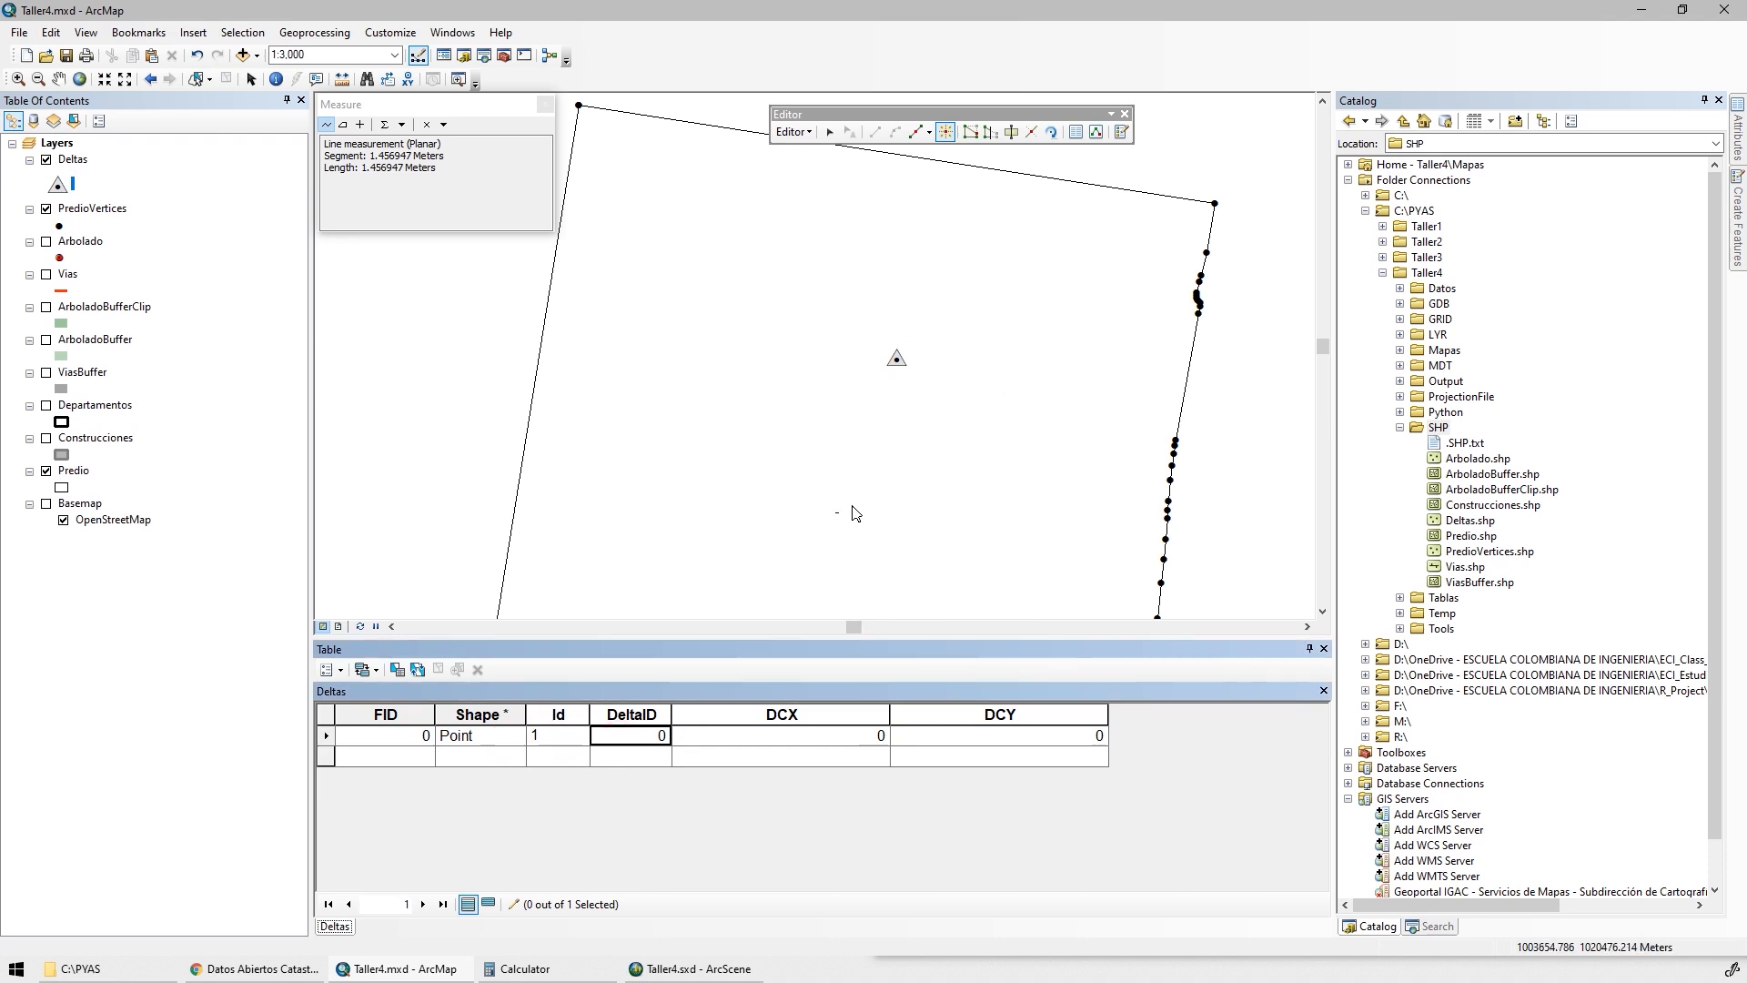
Create a second Deltas point using Absolute X, Y with X 1003580.93746 and its copied Y coordinate
{"action": "mouse_move", "coordinate": [1737, 223]}
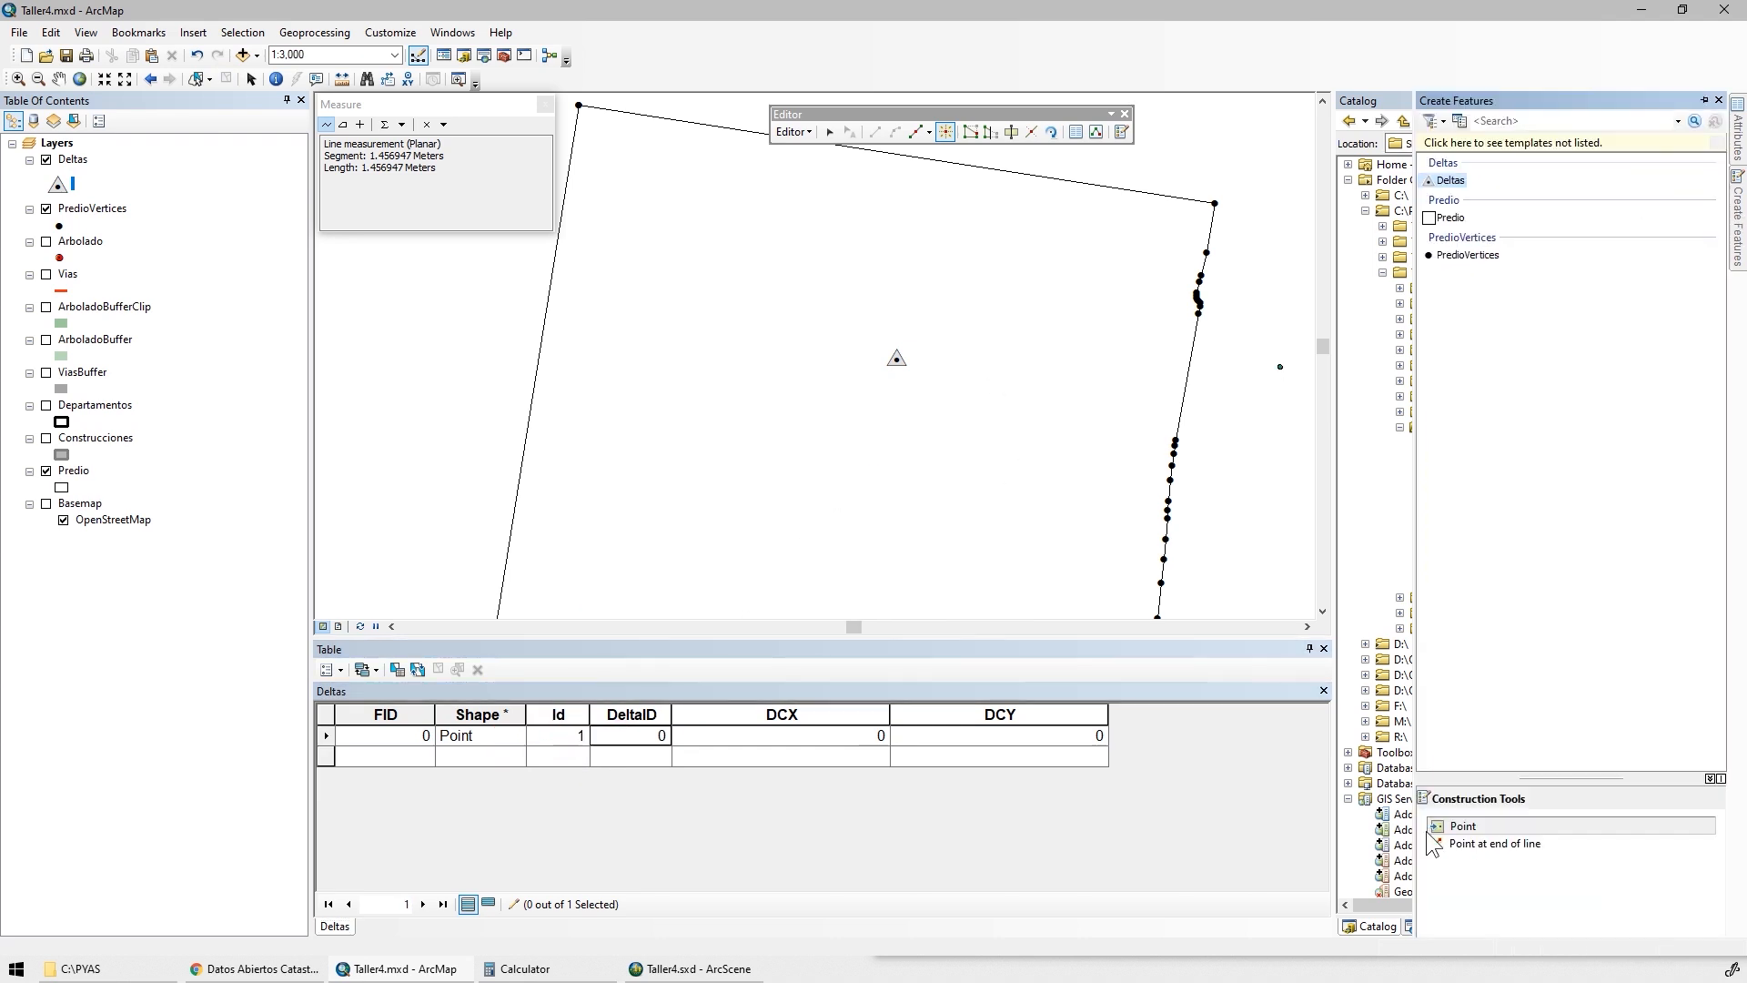
{"action": "right_click", "coordinate": [776, 490]}
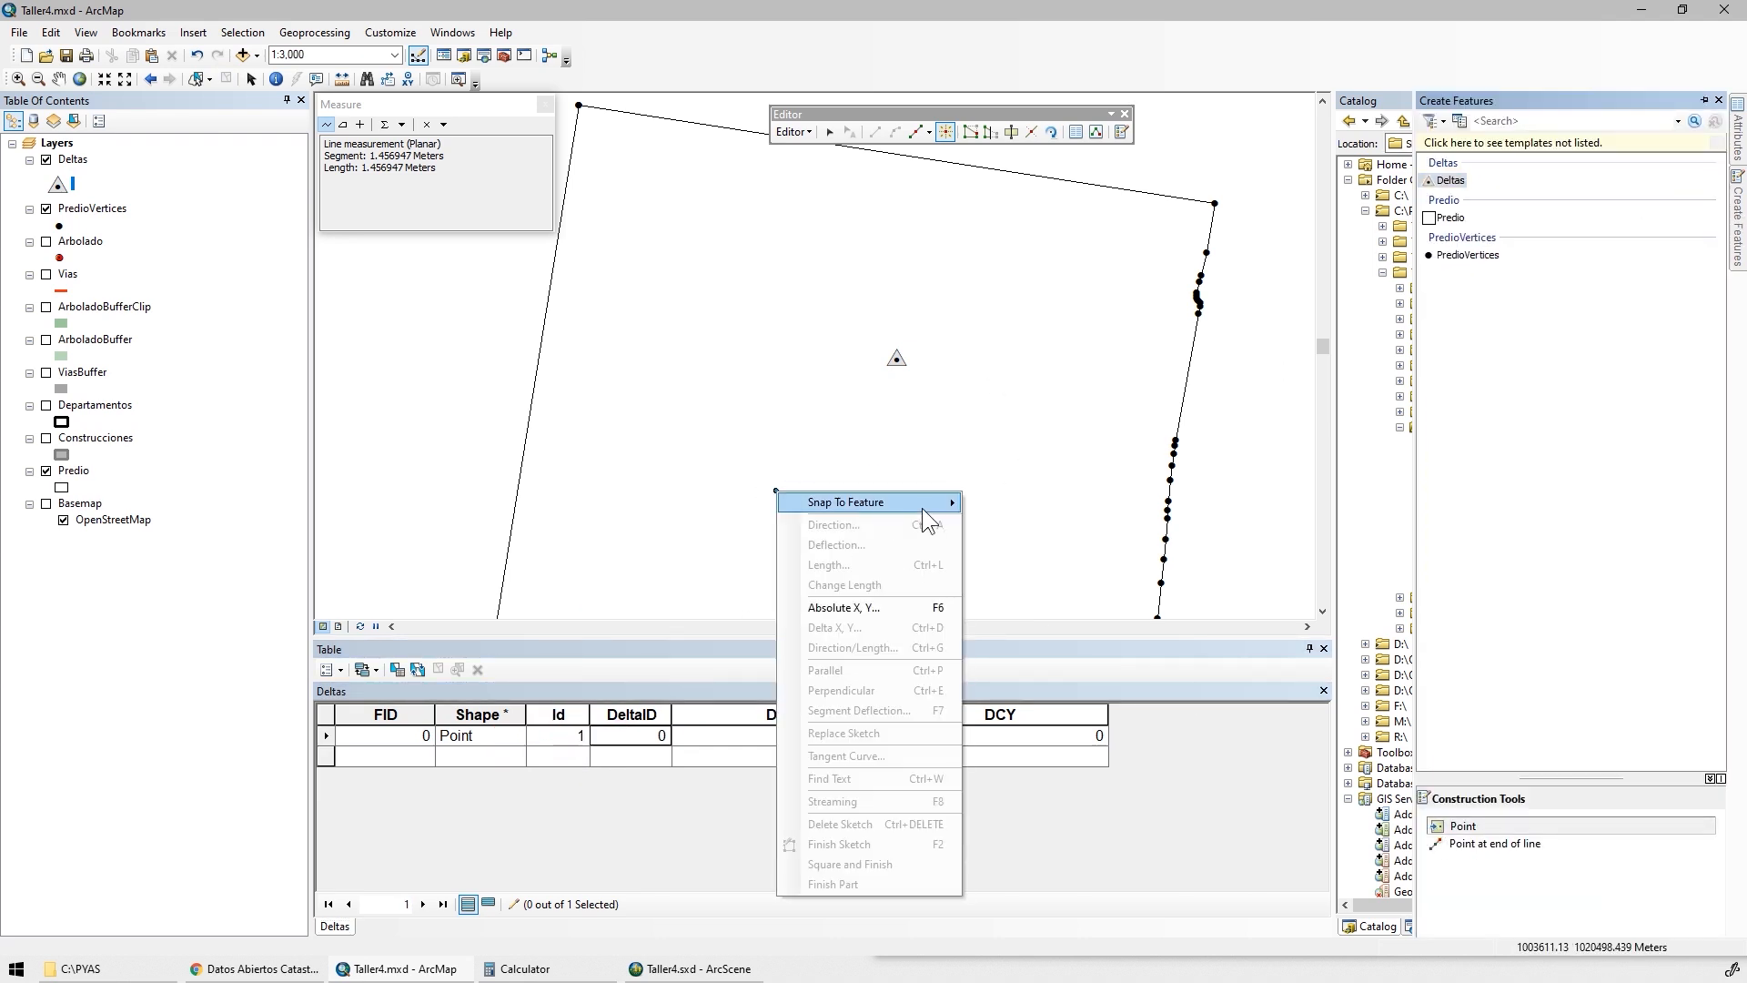
{"action": "left_click", "coordinate": [879, 607]}
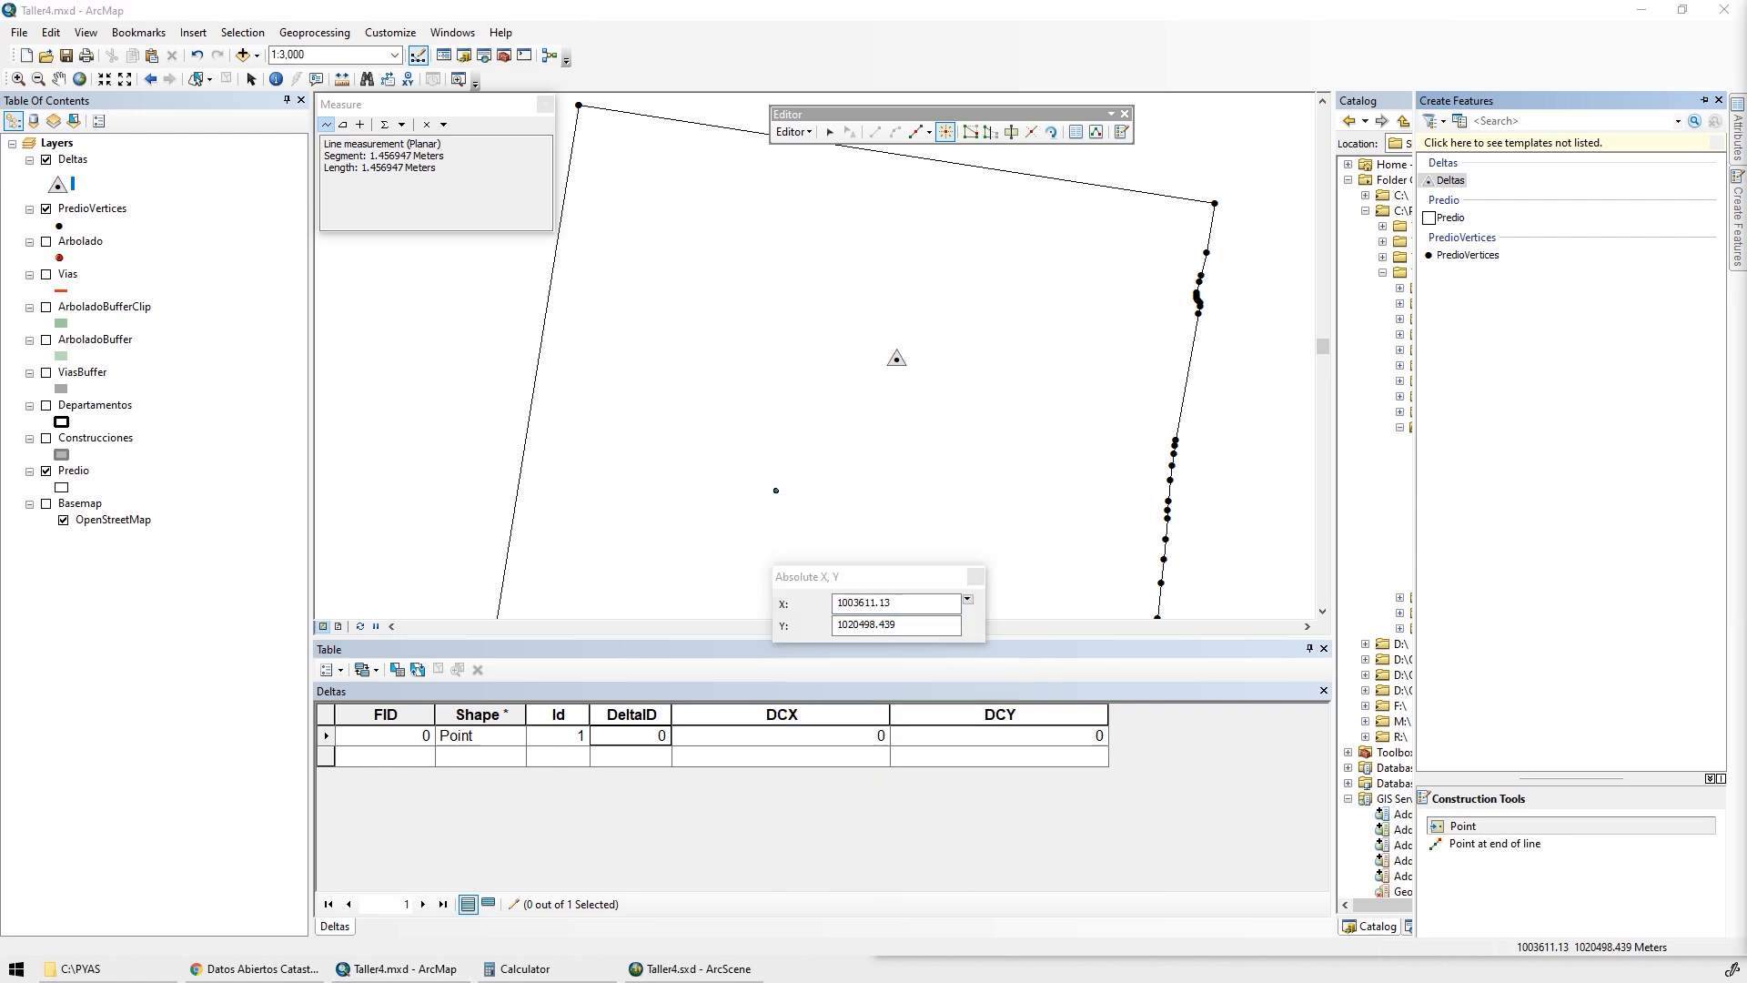
{"action": "left_click_drag", "start_coordinate": [915, 602], "coordinate": [783, 608]}
{"action": "type", "text": "1003580.93746"}
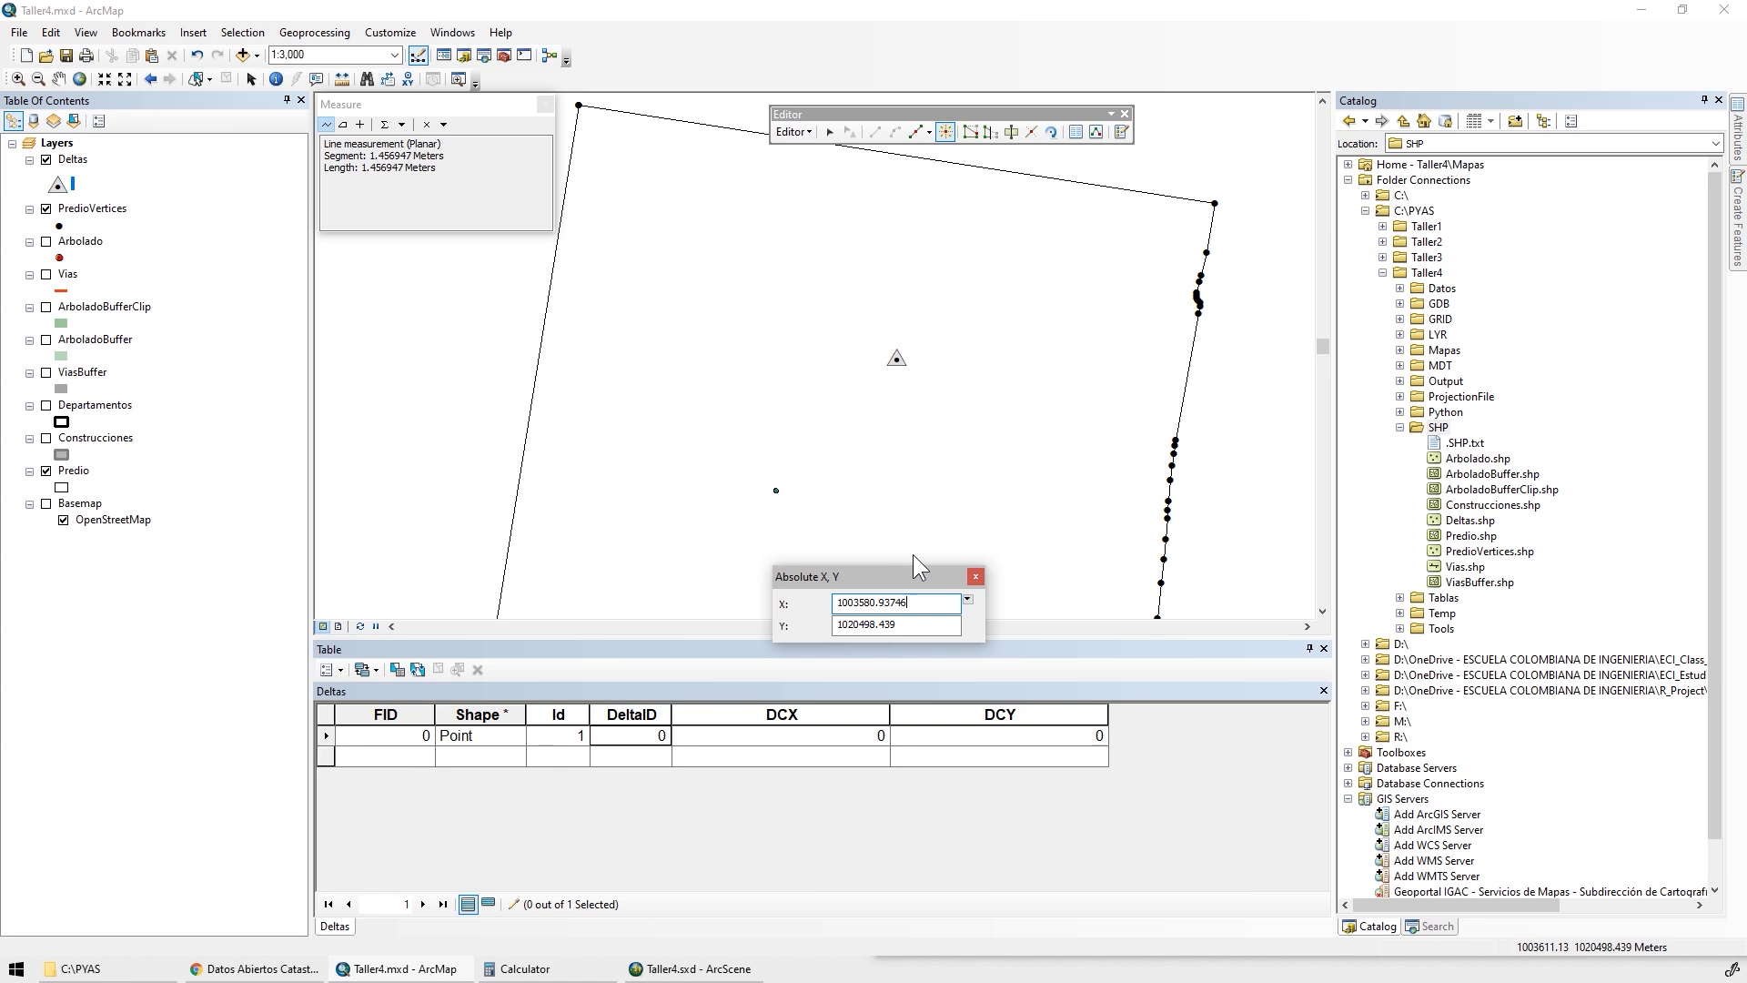
{"action": "left_click_drag", "start_coordinate": [920, 625], "coordinate": [780, 621]}
{"action": "key", "text": "ctrl+v"}
{"action": "key", "text": "Return"}
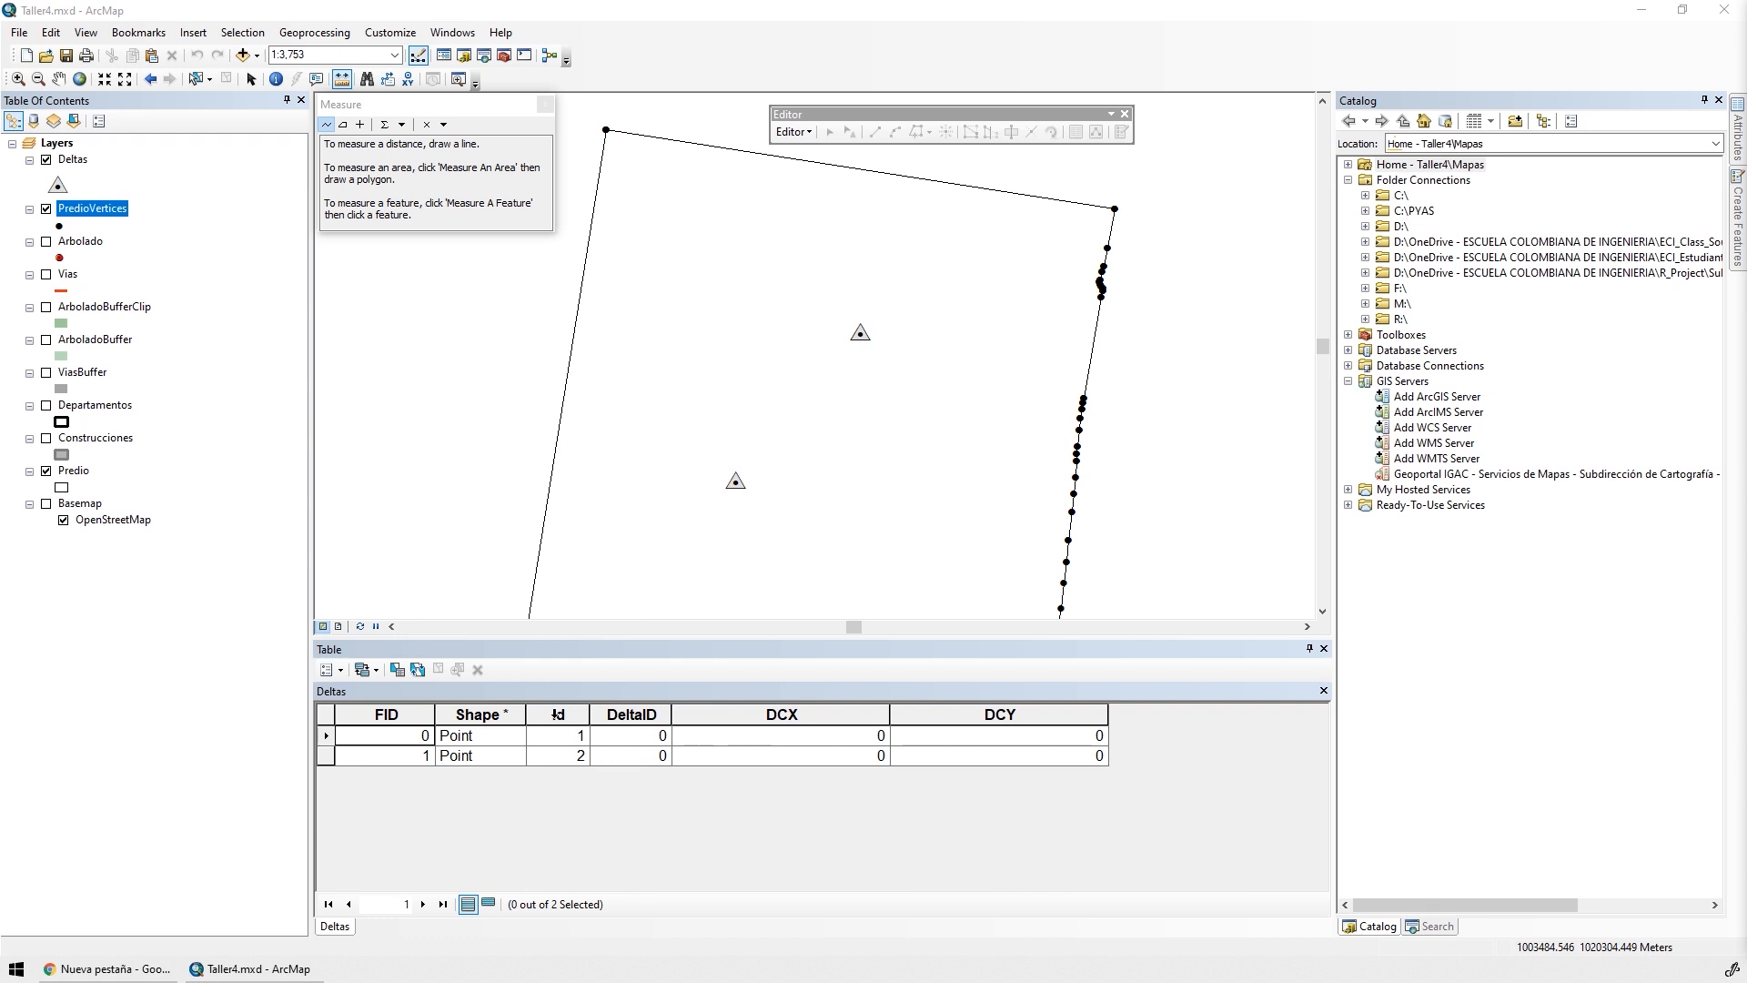
Fill the DeltaID field with the values of the Id field using the Field Calculator
{"action": "left_click", "coordinate": [625, 713]}
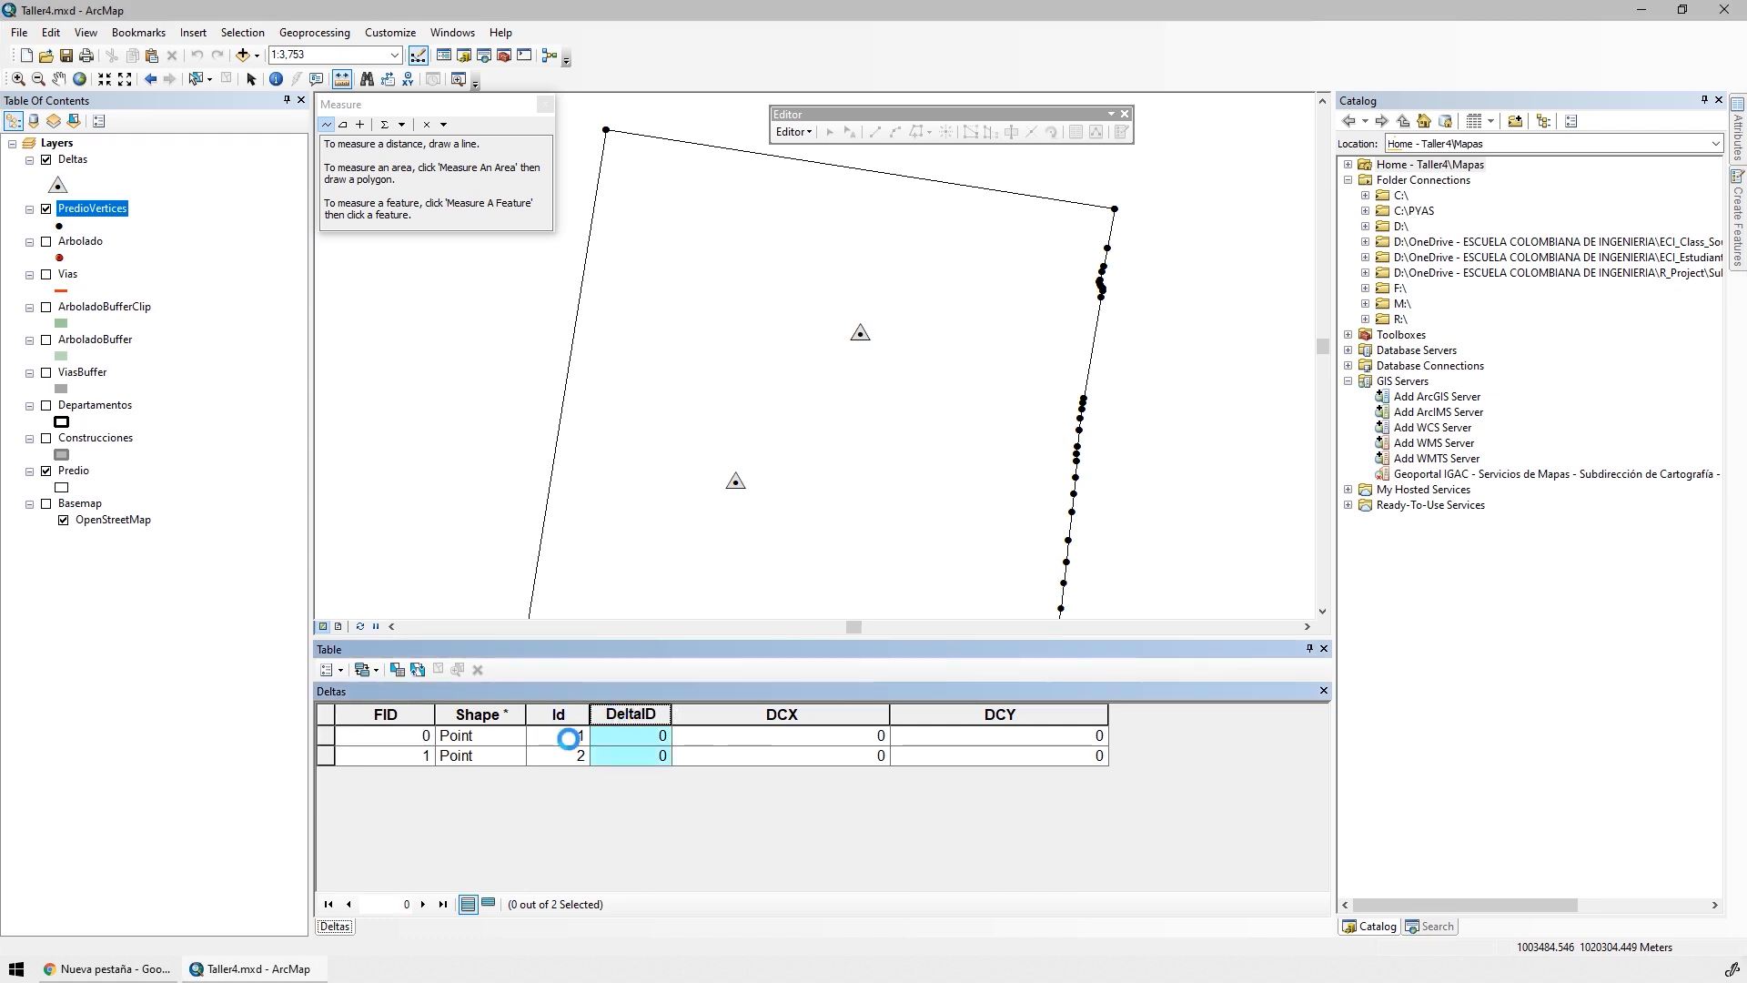
{"action": "right_click", "coordinate": [645, 714]}
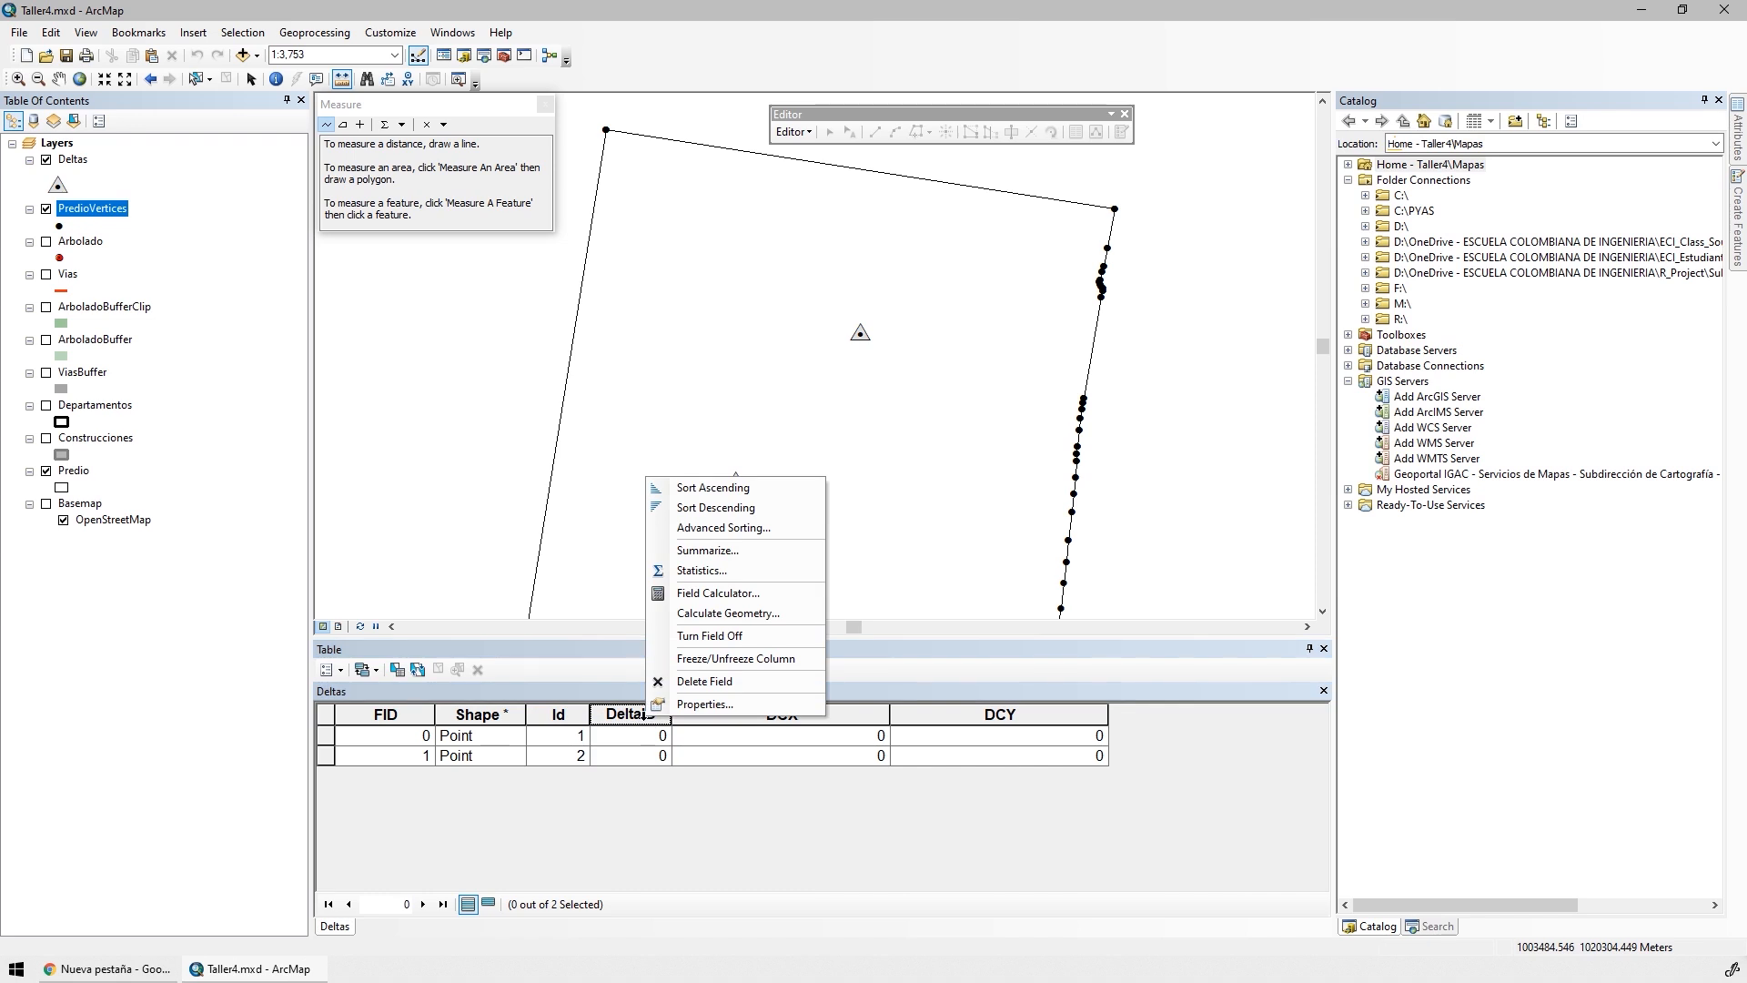
{"action": "left_click", "coordinate": [748, 592]}
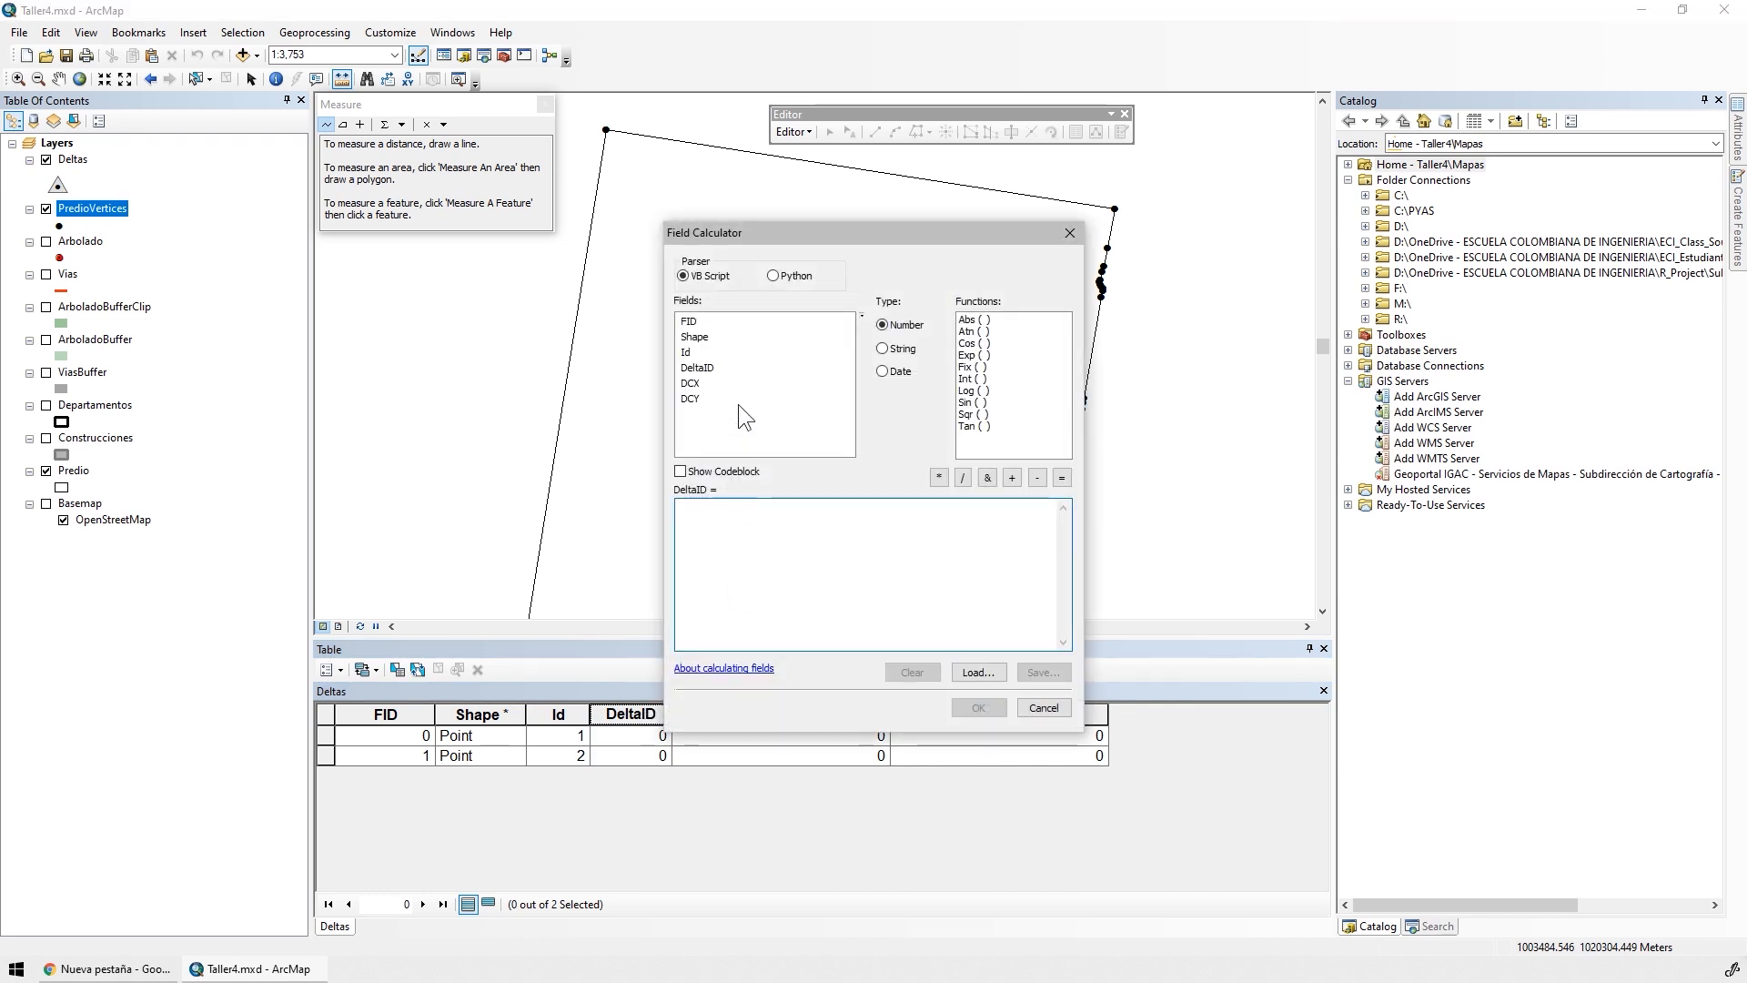
{"action": "double_click", "coordinate": [690, 351]}
{"action": "left_click", "coordinate": [969, 707]}
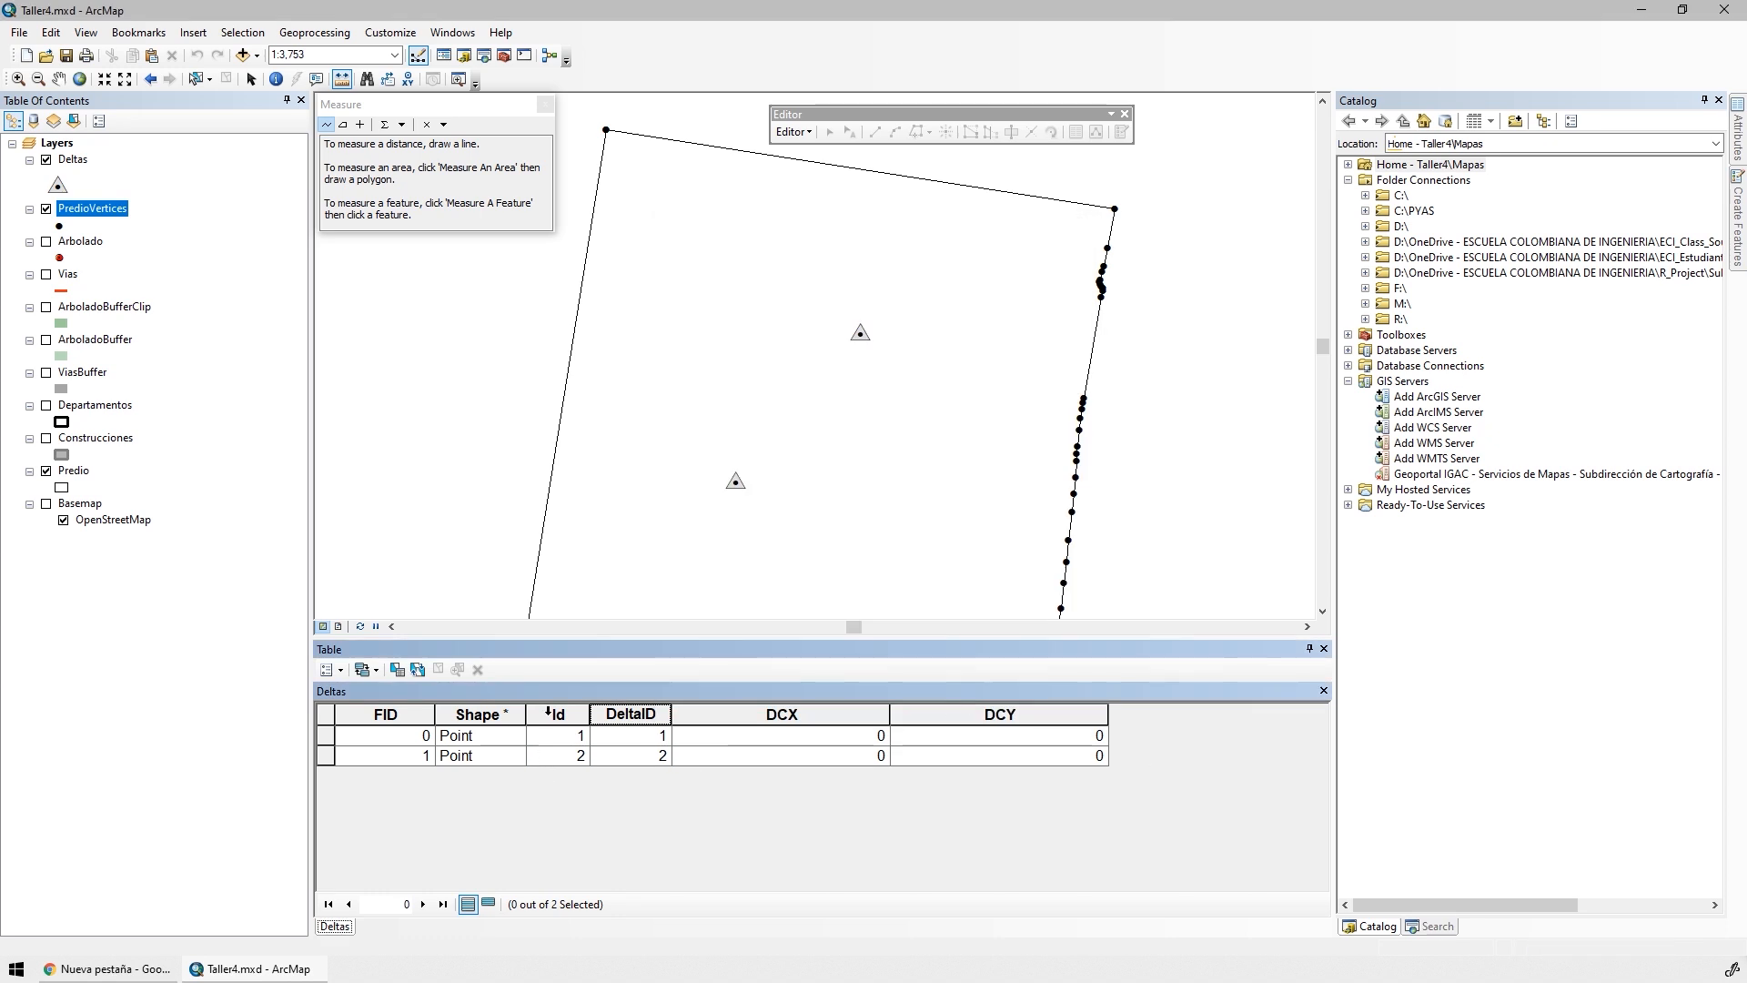
Delete the Id field from the Deltas attribute table
{"action": "left_click", "coordinate": [563, 713]}
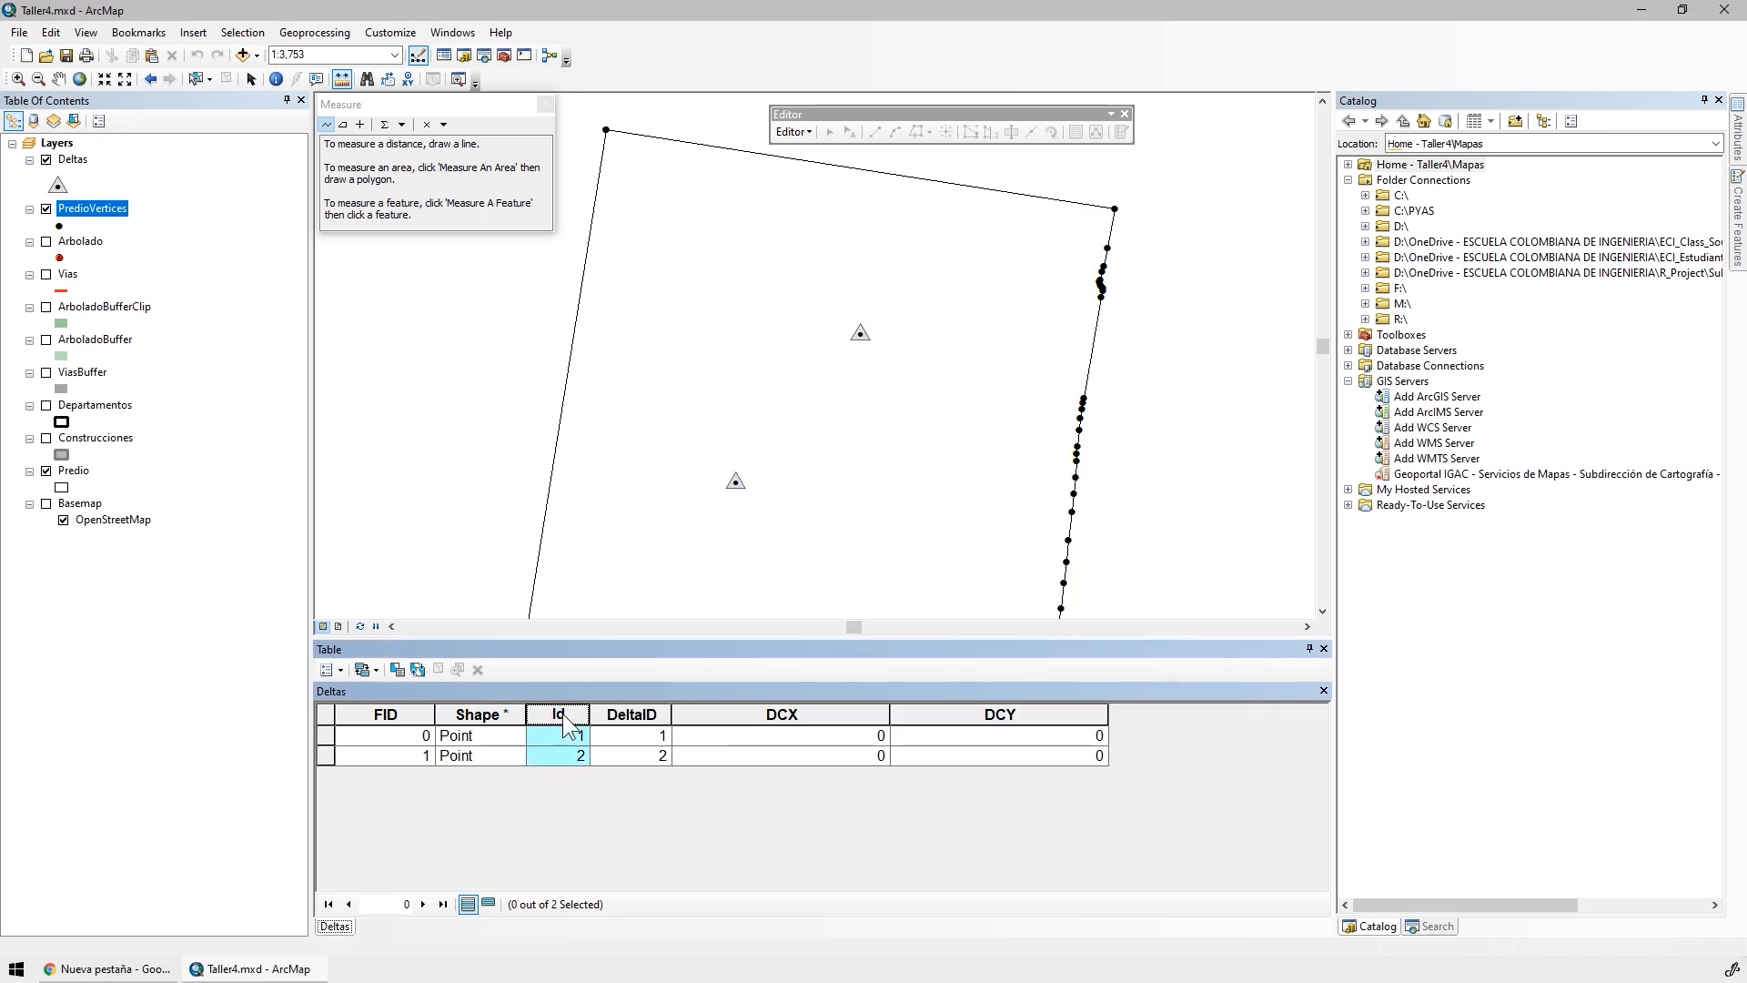
{"action": "right_click", "coordinate": [562, 713]}
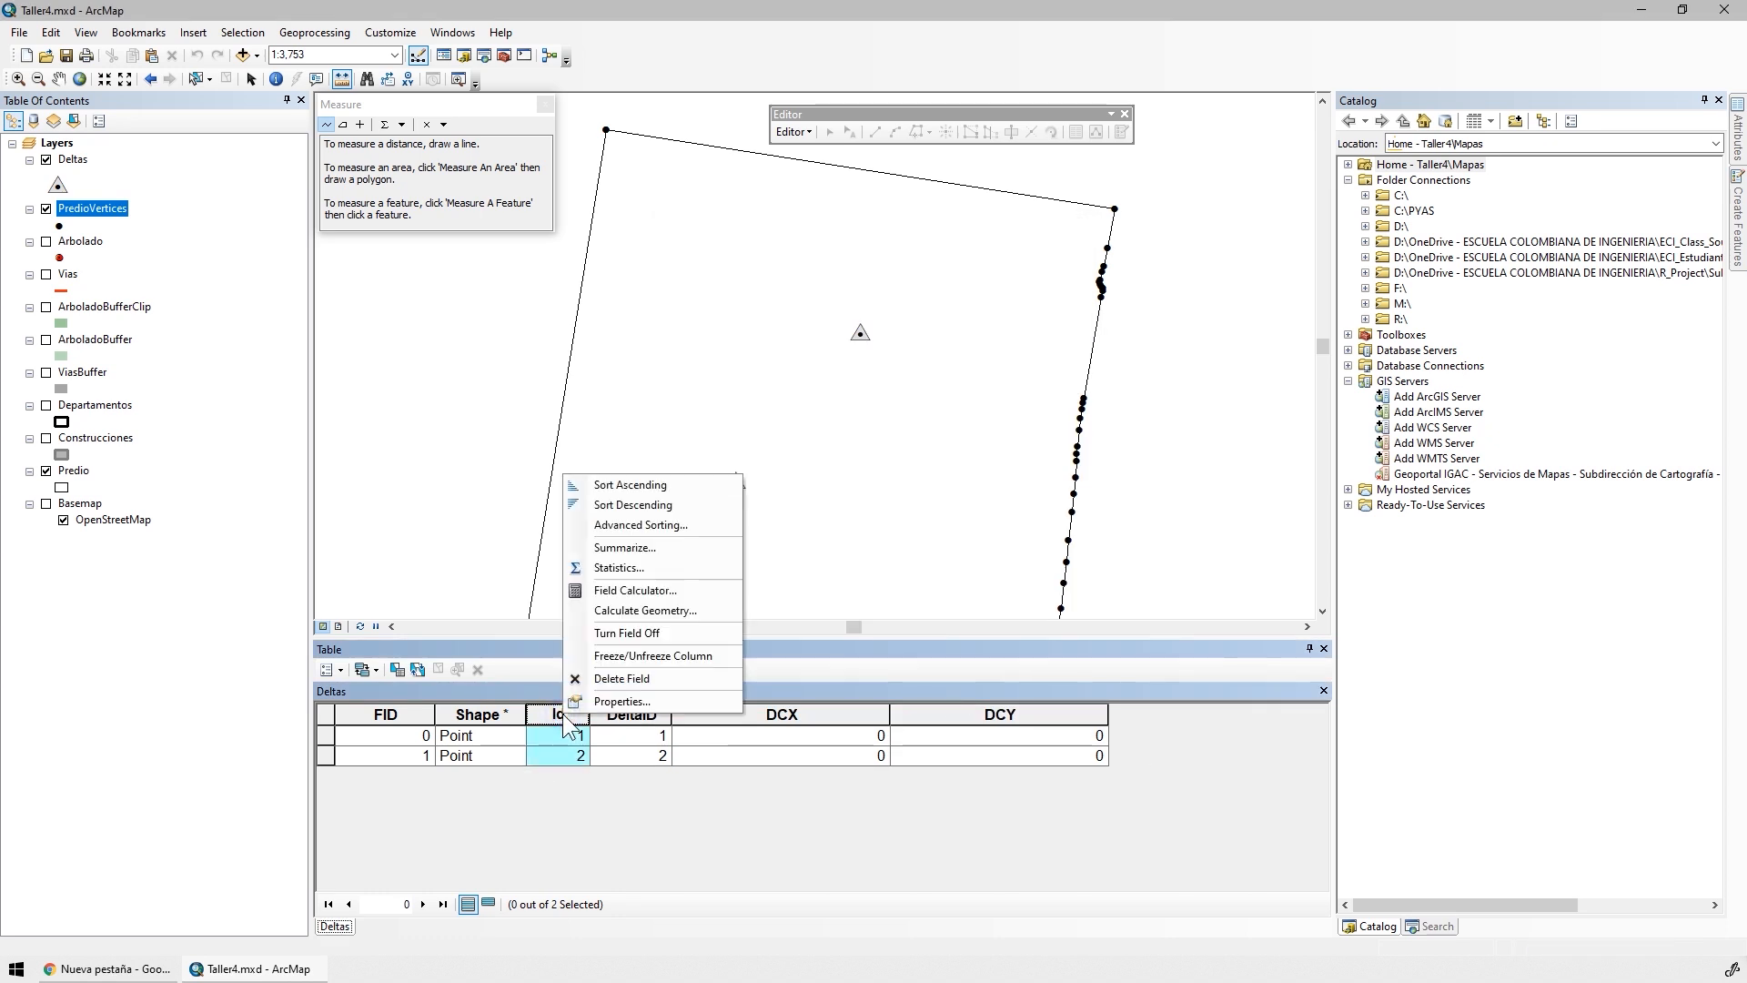
{"action": "left_click", "coordinate": [635, 679]}
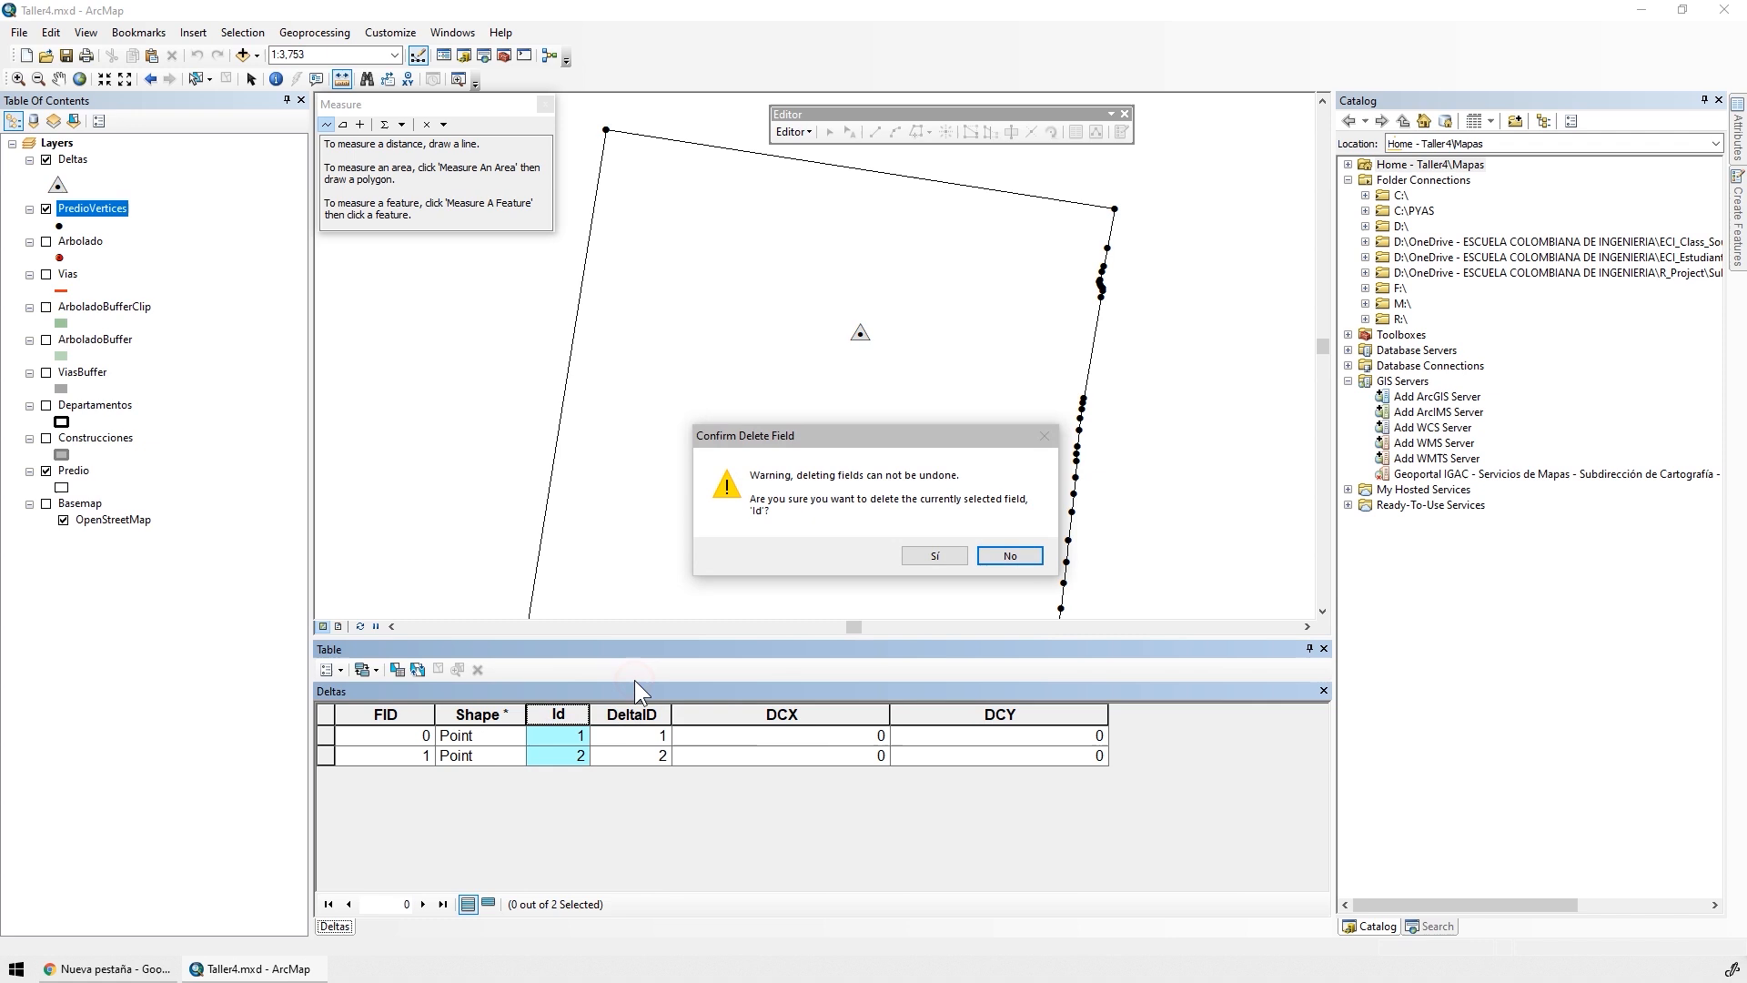
{"action": "left_click", "coordinate": [922, 556]}
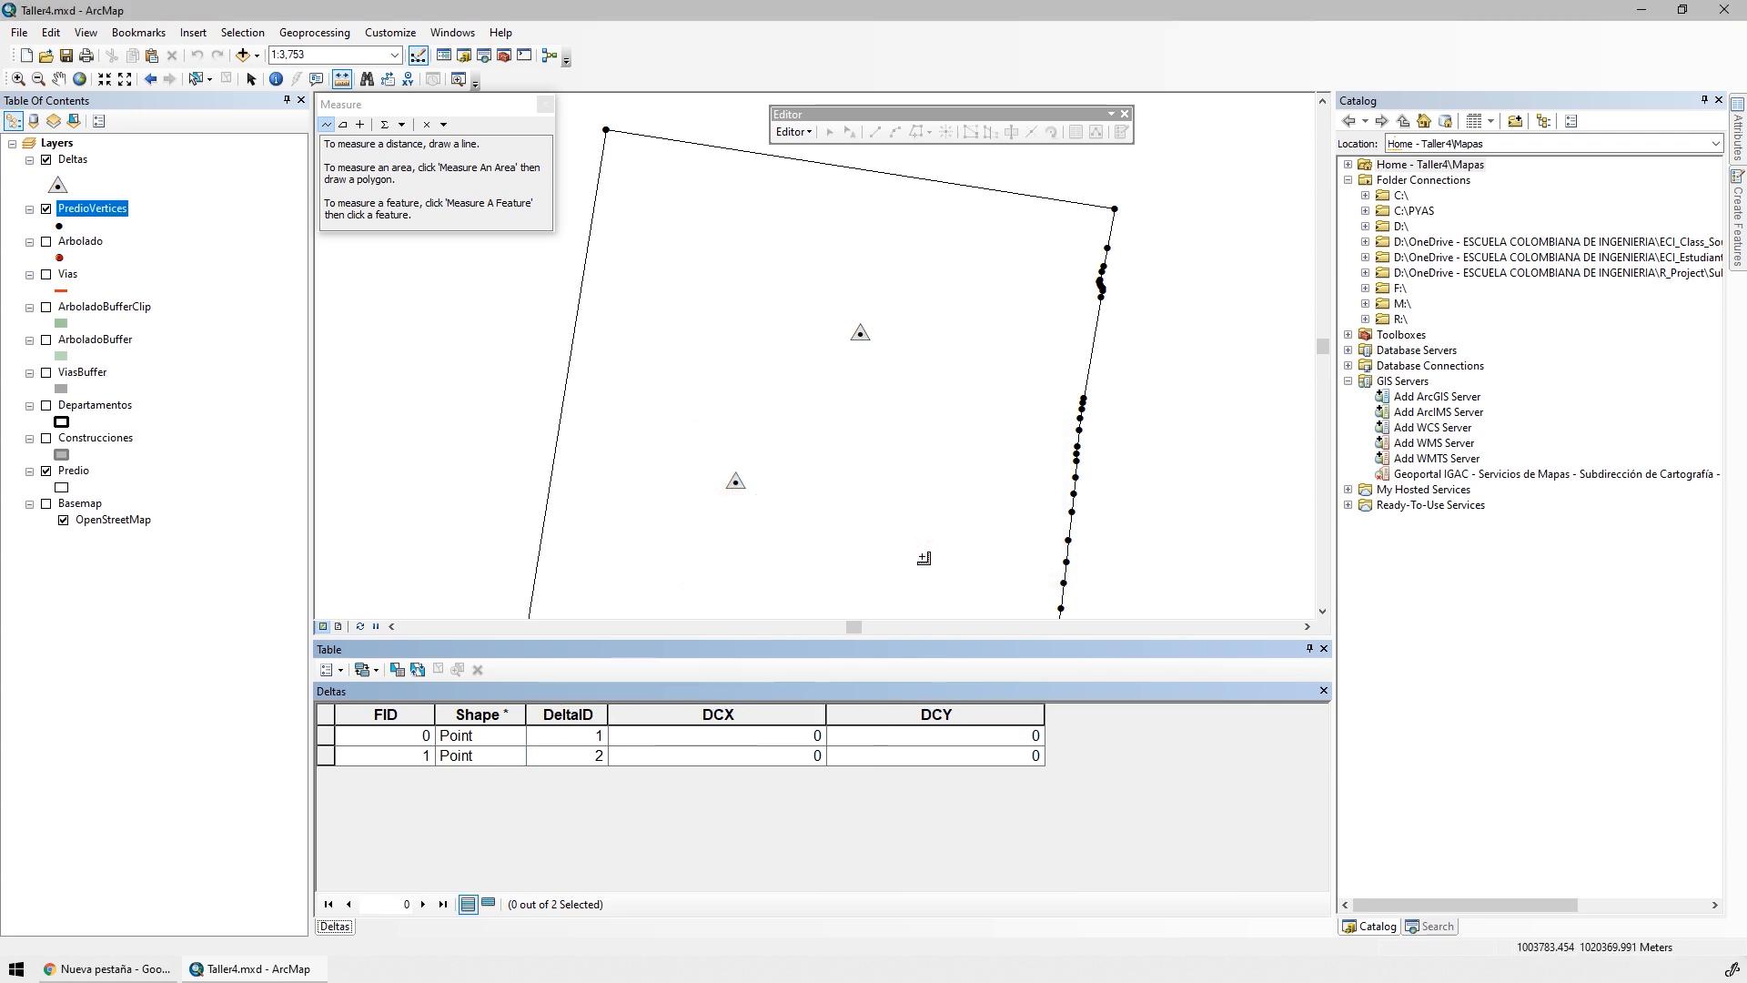
Start an edit session on the Deltas layer in the C:\PYAS\Taller4\SHP workspace
{"action": "left_click", "coordinate": [794, 132]}
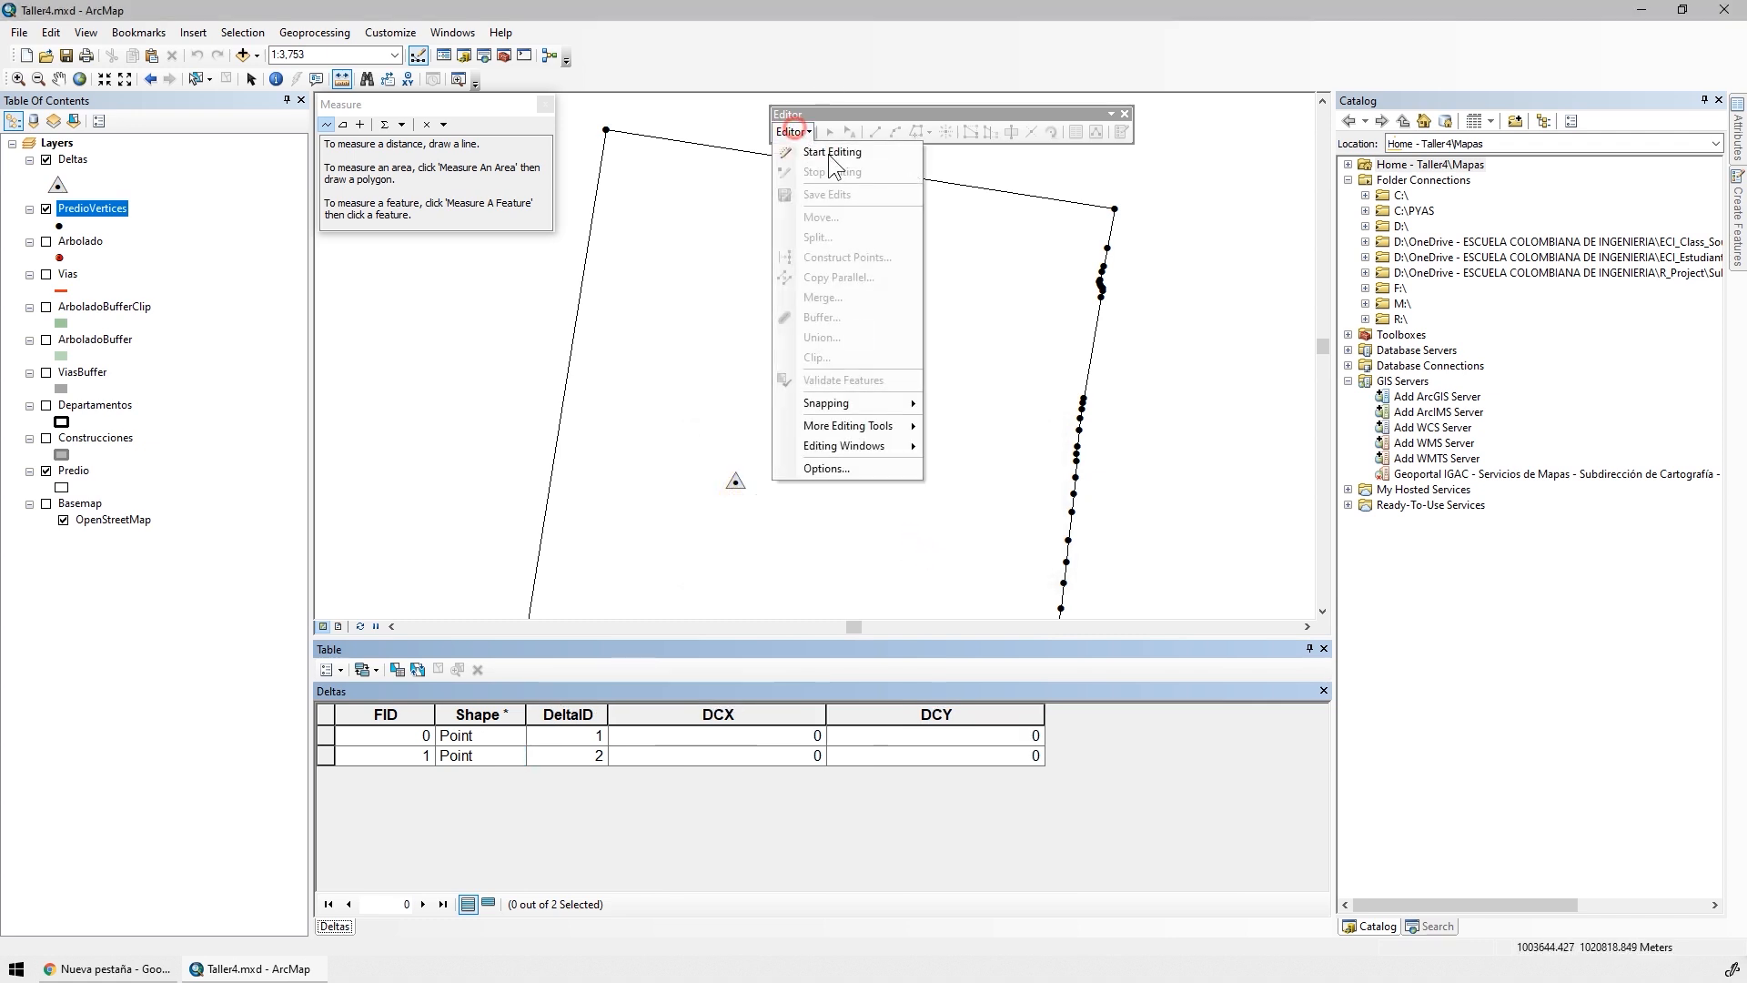
{"action": "left_click", "coordinate": [828, 155]}
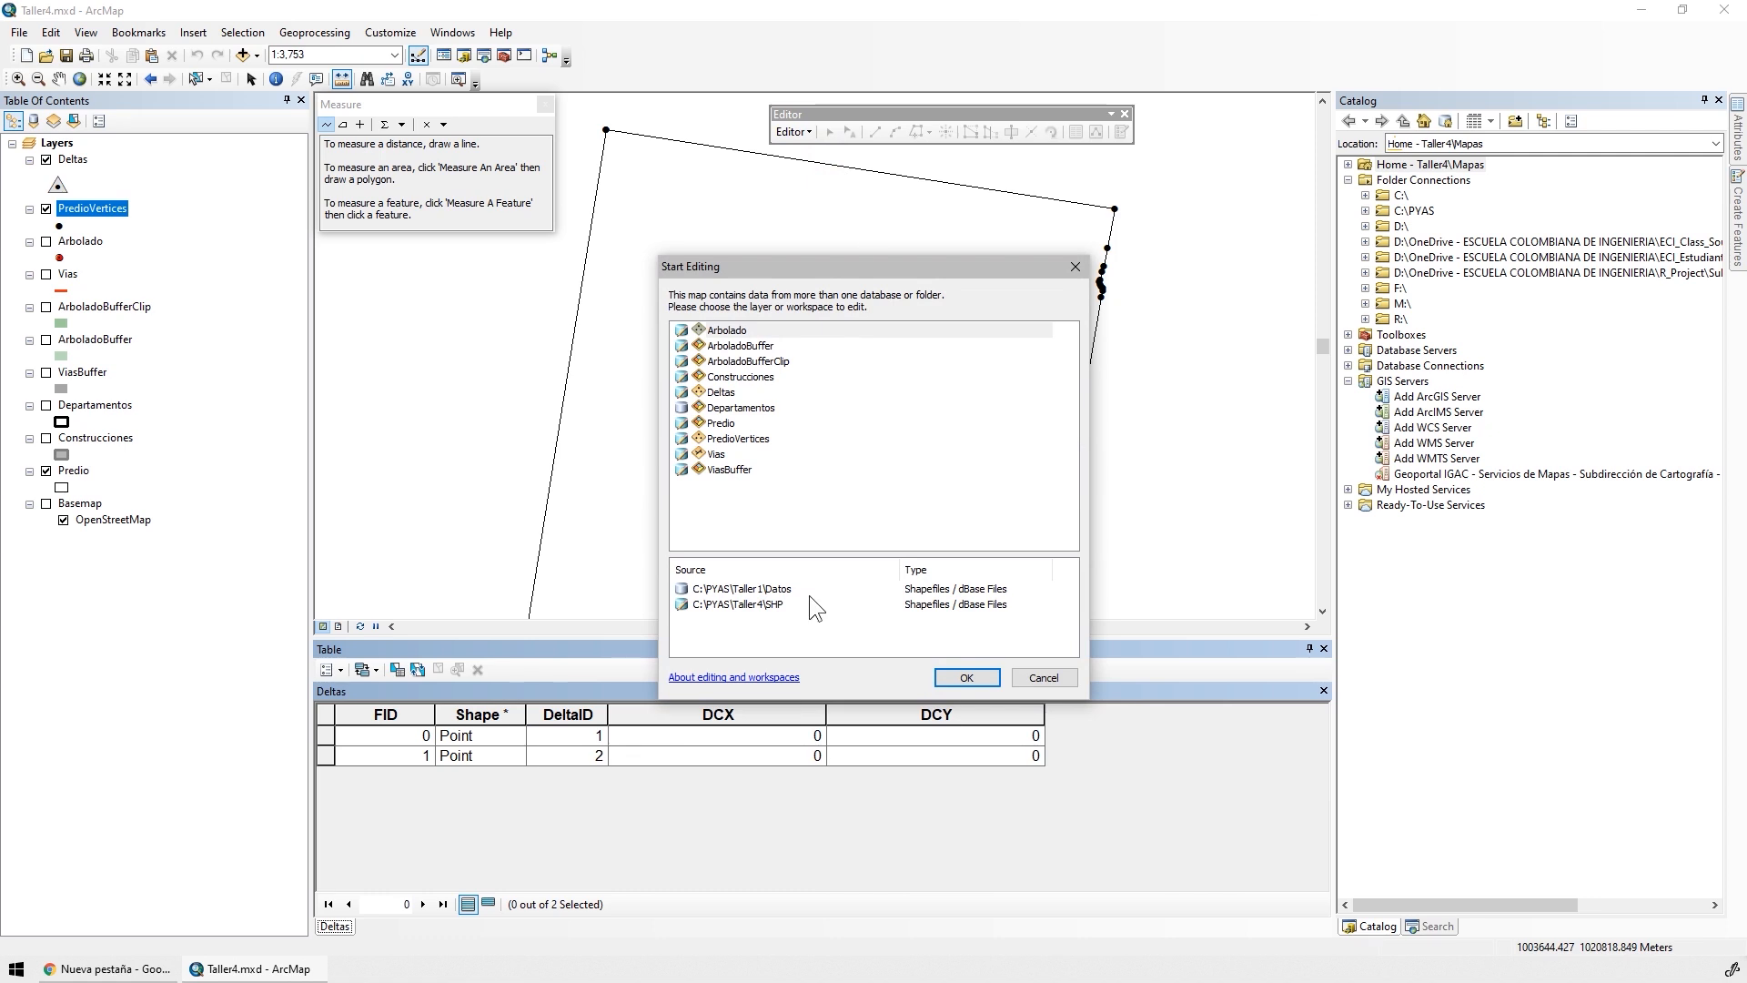
{"action": "left_click", "coordinate": [760, 606]}
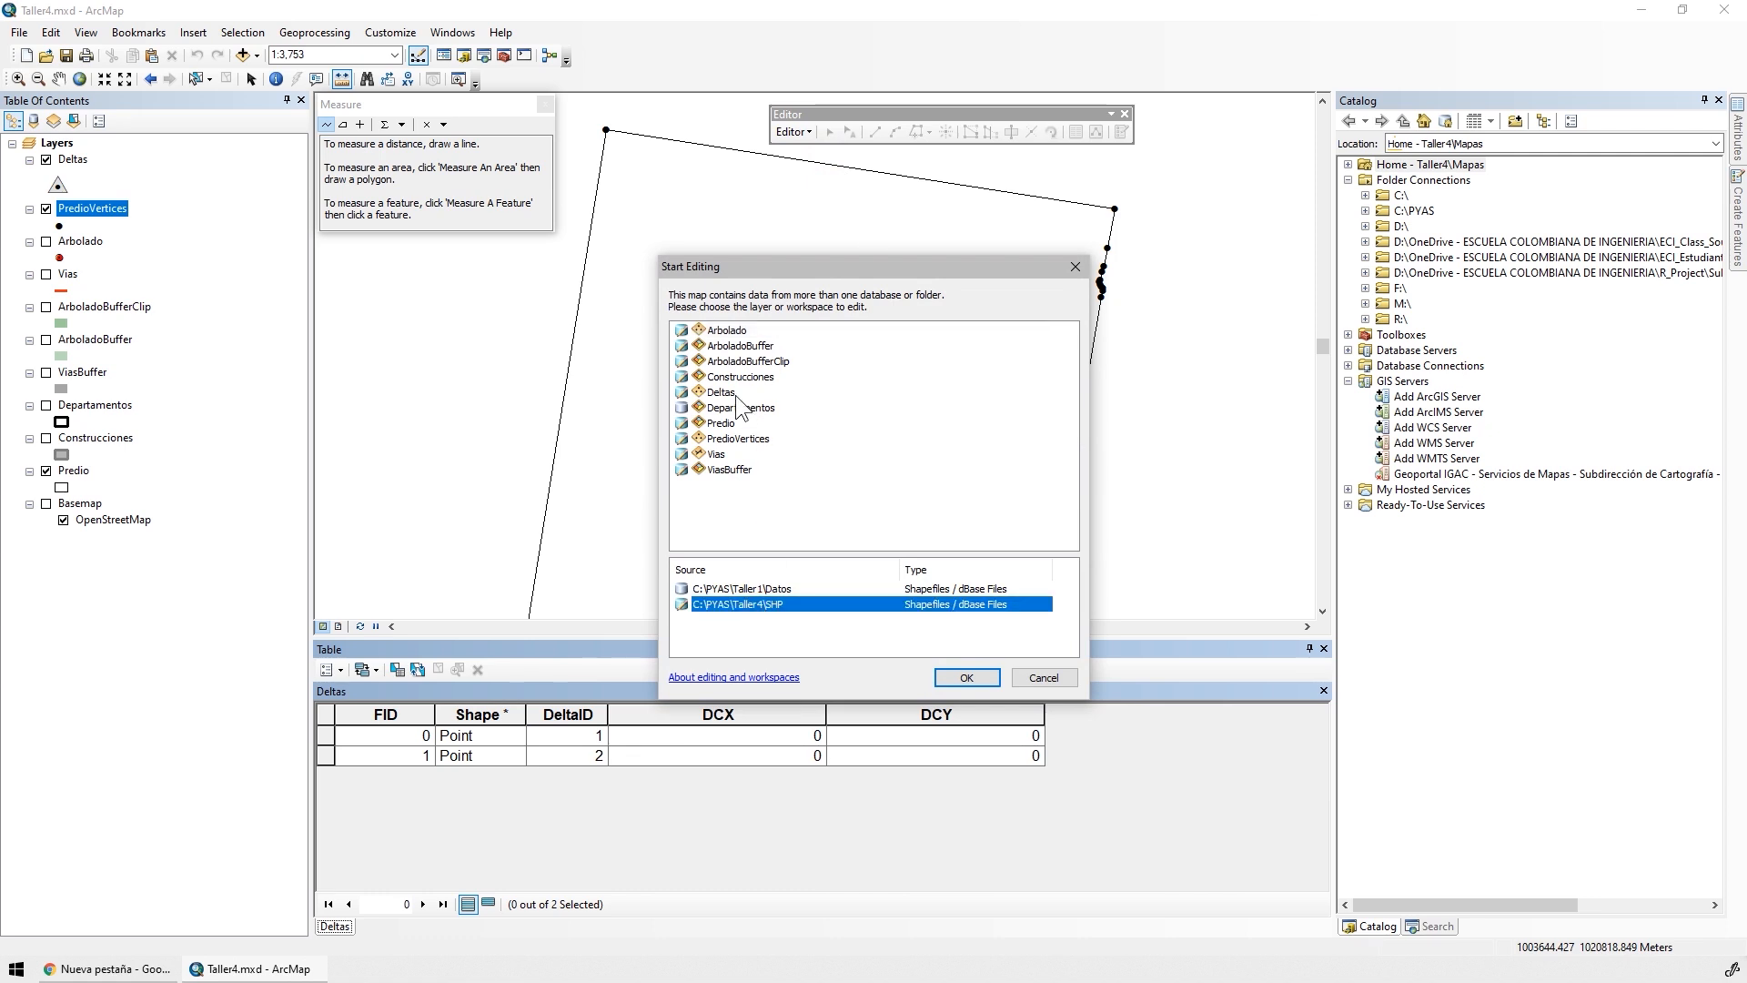
{"action": "left_click", "coordinate": [726, 393]}
{"action": "left_click", "coordinate": [966, 677]}
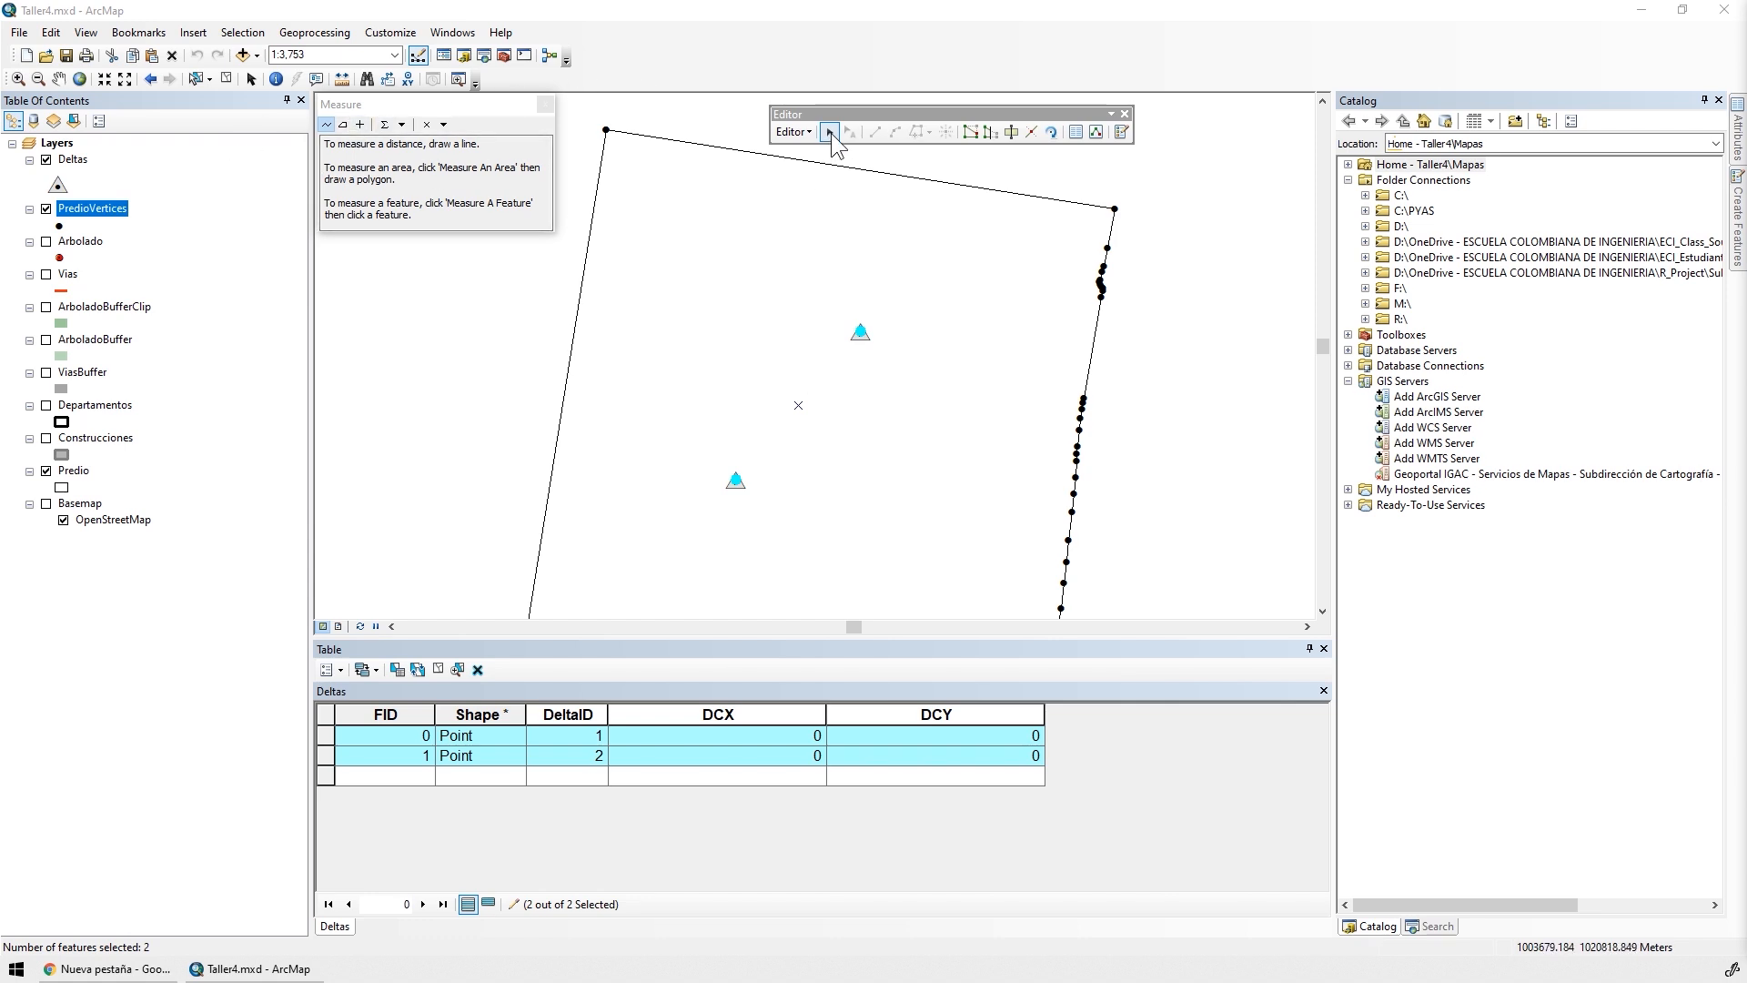
Display the sketch coordinates of the Deltas point with DeltaID 1 and close the Catalog window
{"action": "left_click", "coordinate": [861, 336]}
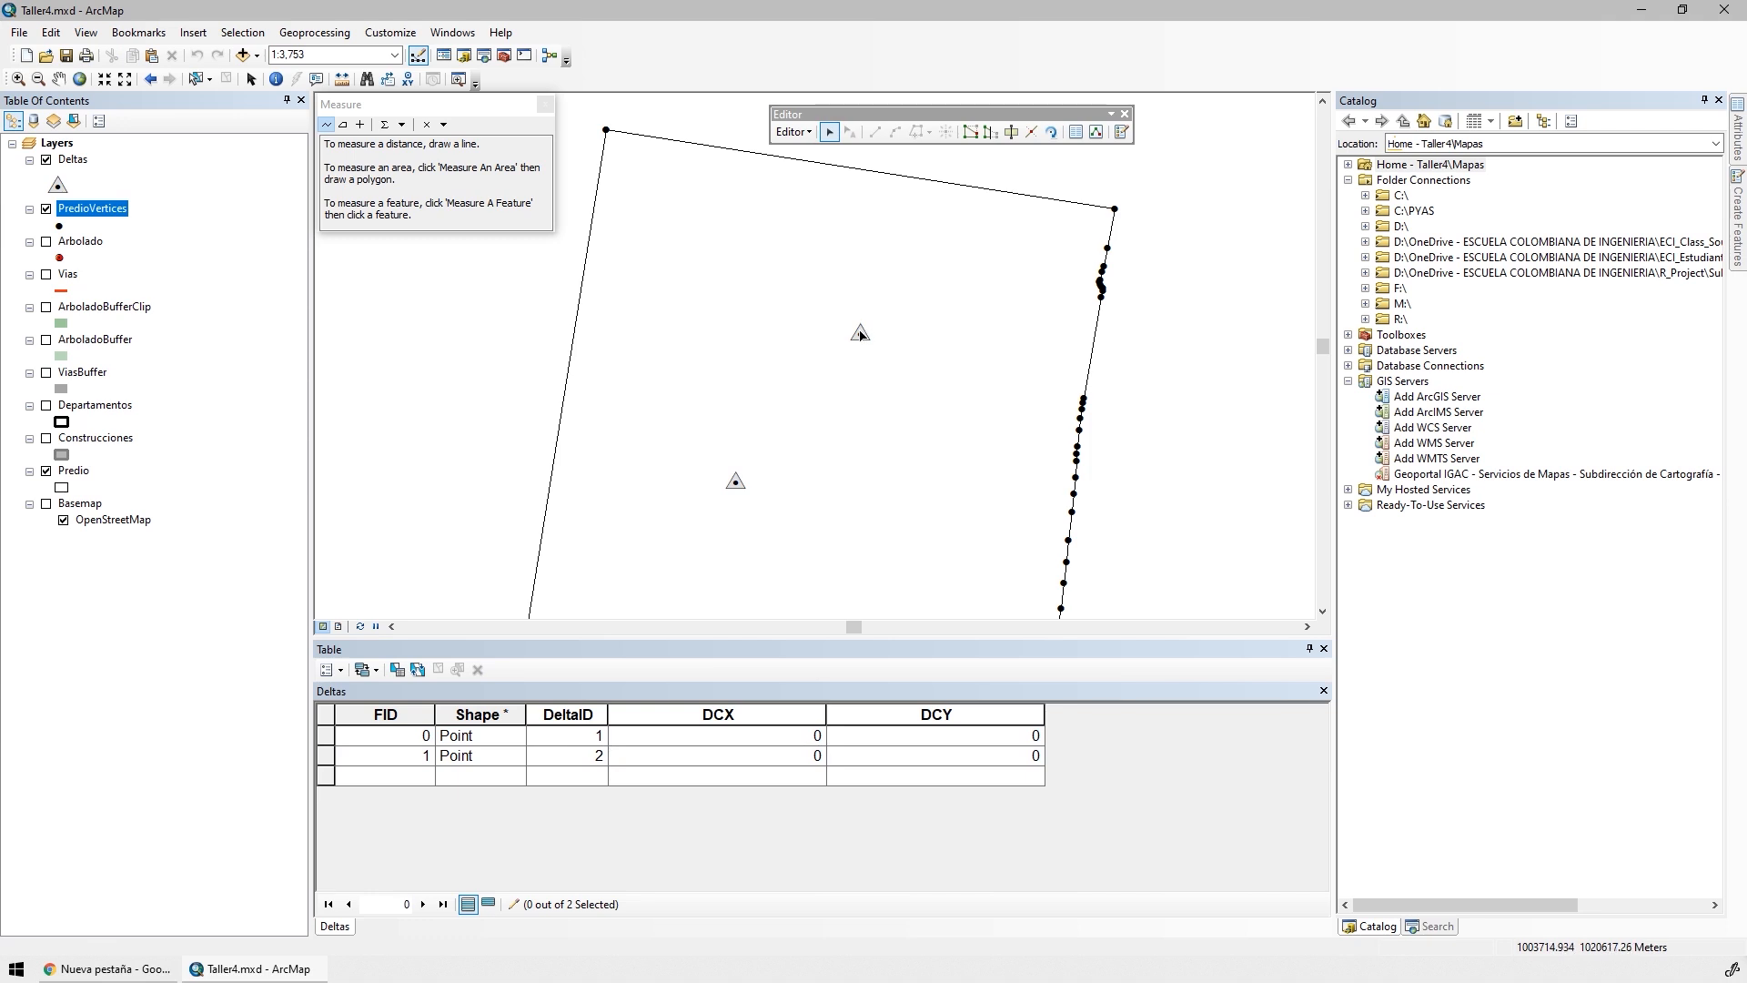
{"action": "double_click", "coordinate": [859, 333]}
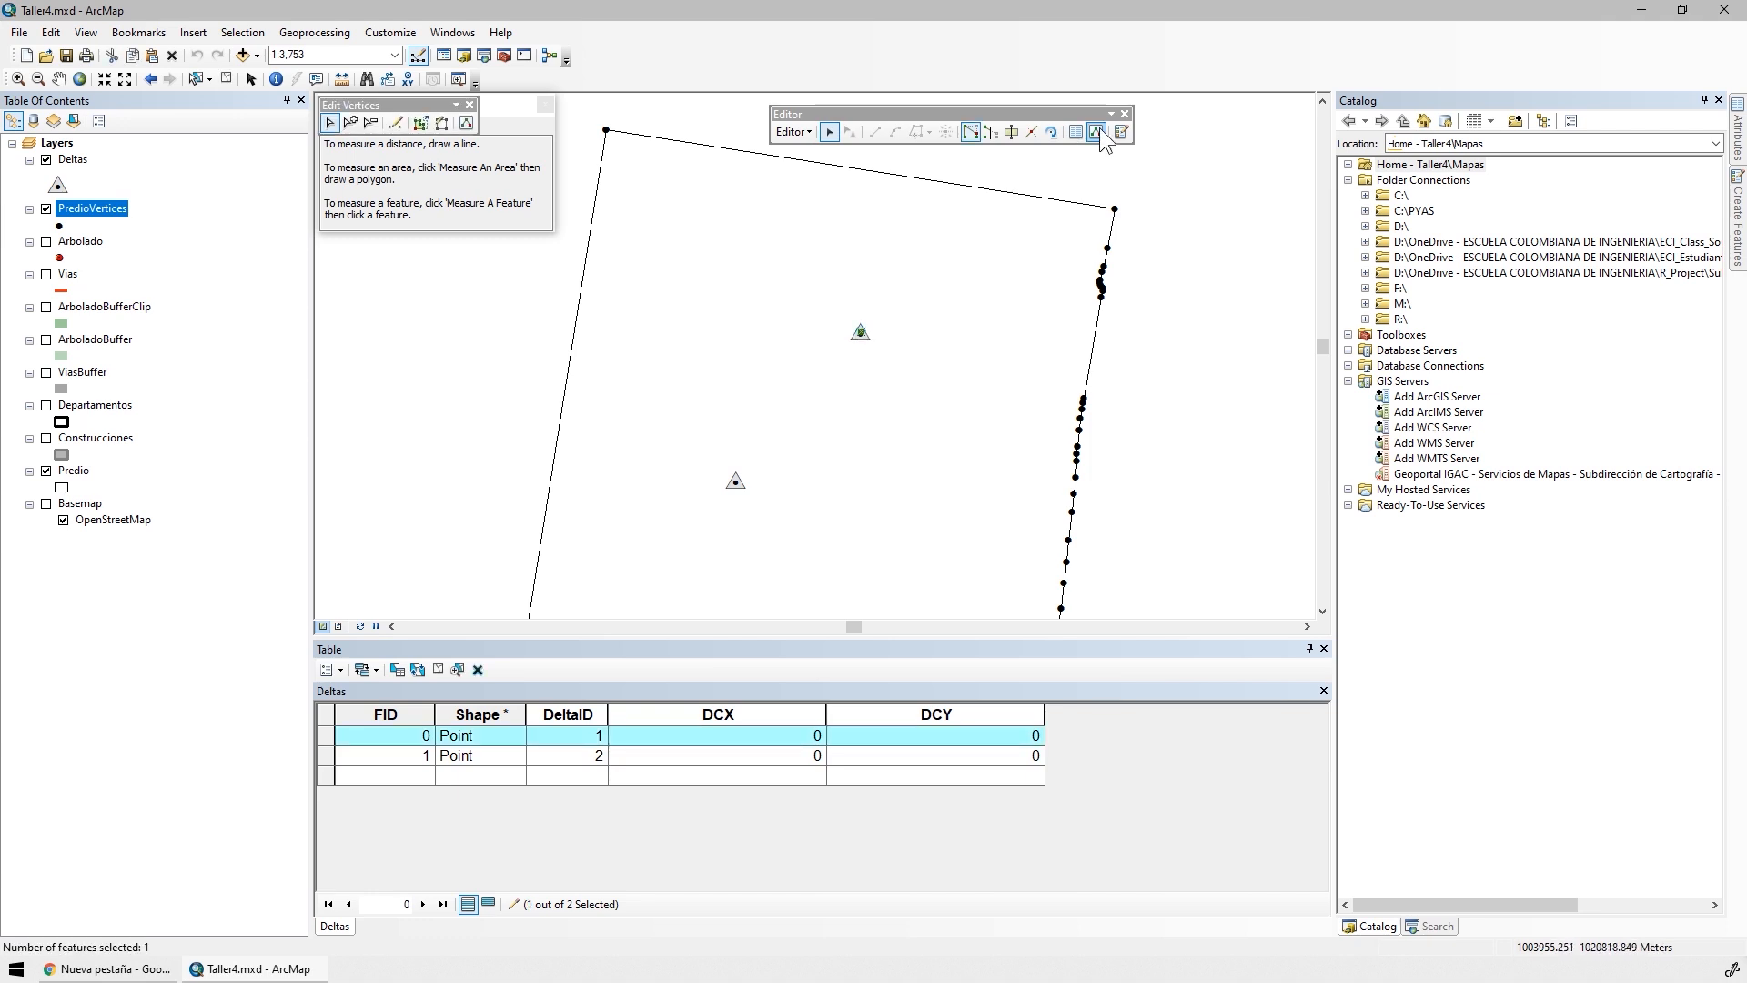
{"action": "left_click", "coordinate": [1097, 133]}
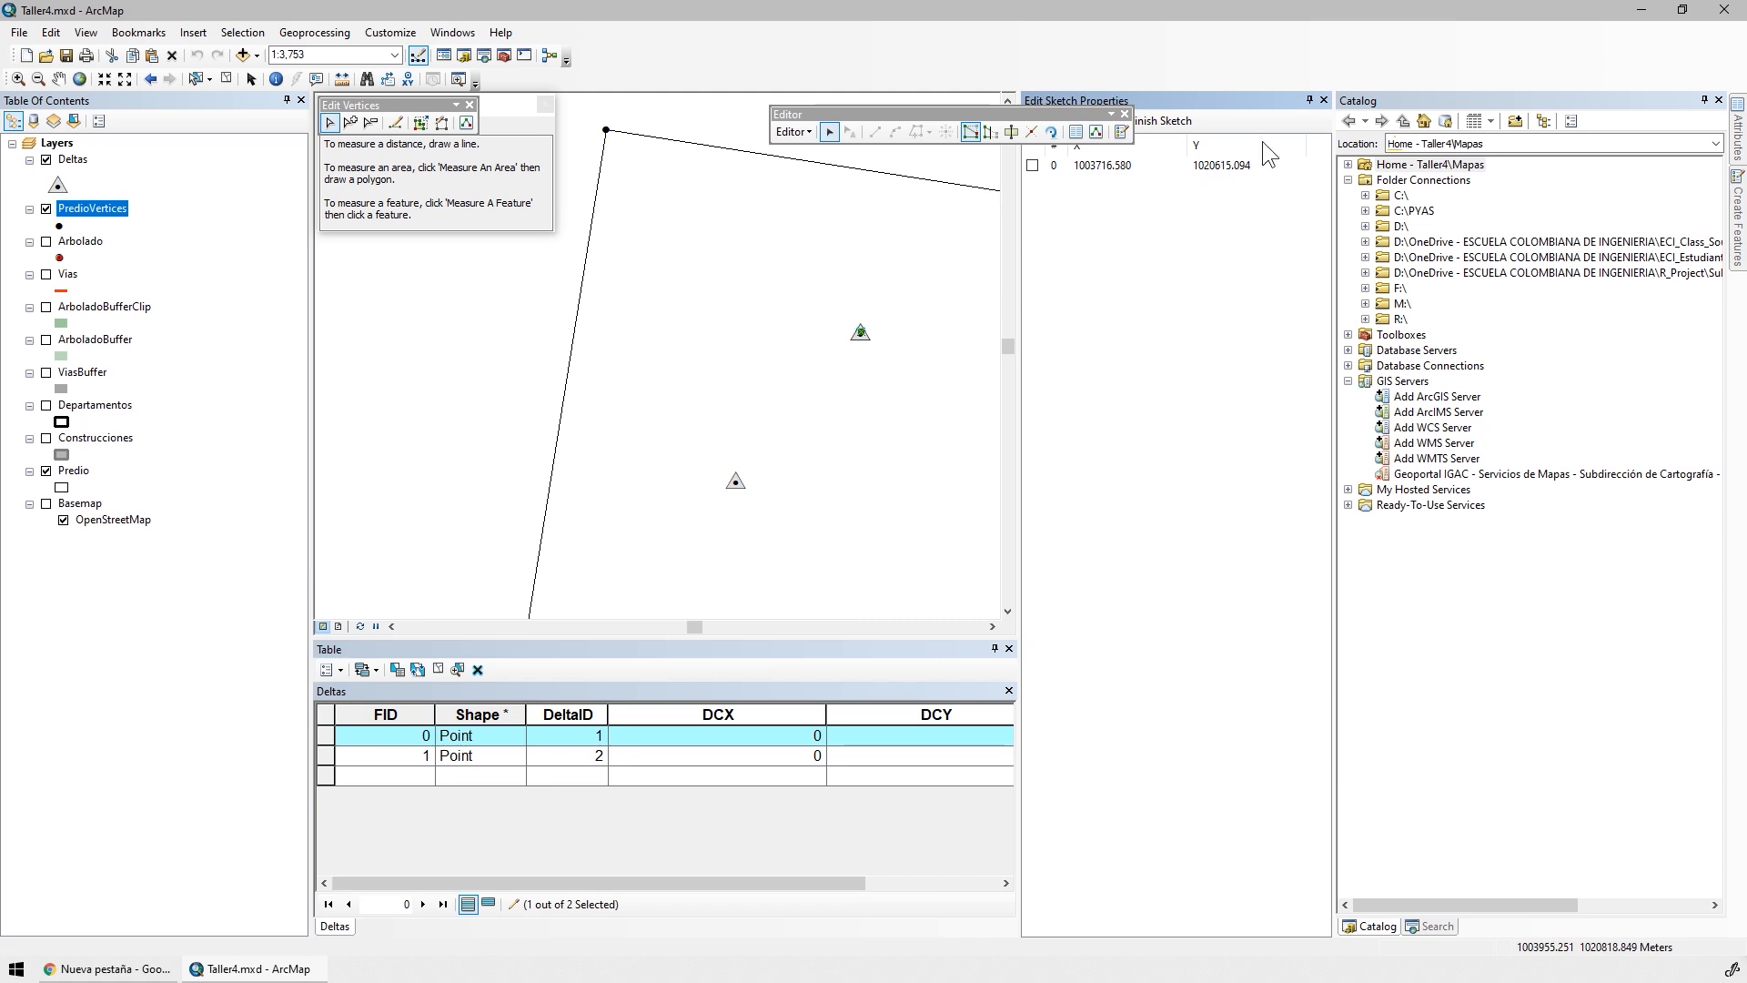
{"action": "left_click", "coordinate": [1717, 100]}
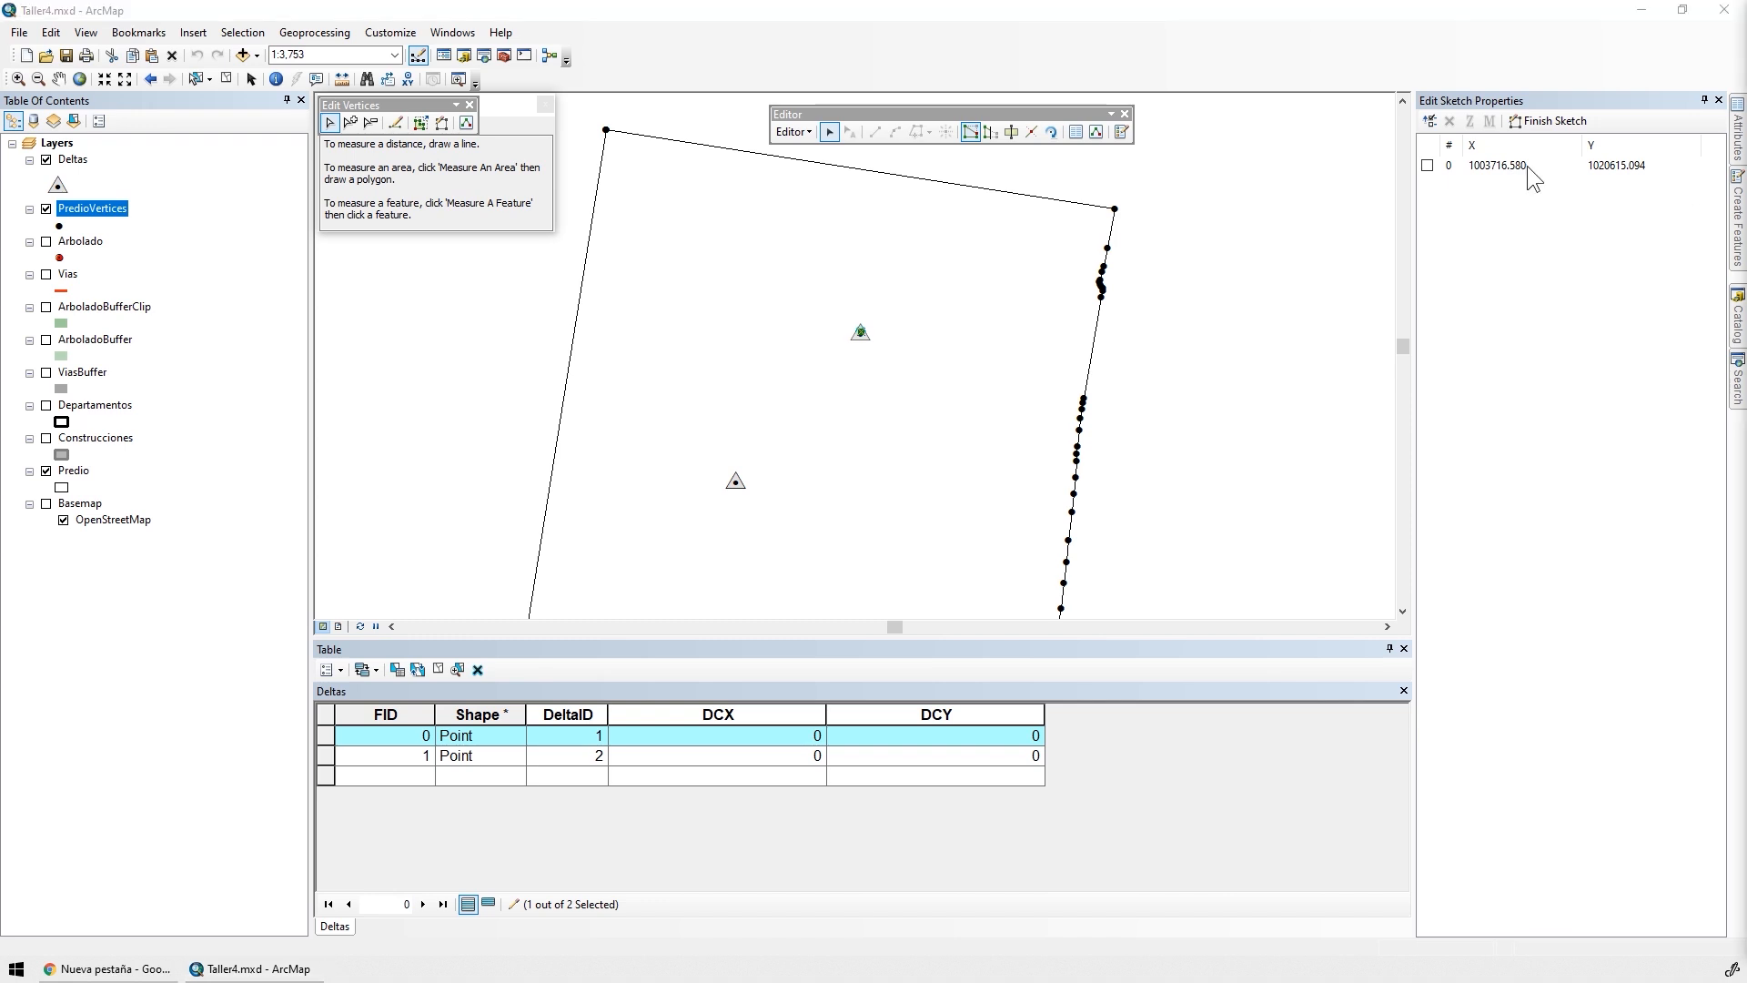
Set the X coordinate of the Deltas point with DeltaID 1 to 1003716.580 in its sketch properties
{"action": "left_click", "coordinate": [1493, 167]}
{"action": "mouse_move", "coordinate": [1560, 167]}
{"action": "left_mouse_down"}
{"action": "mouse_move", "coordinate": [1428, 165]}
{"action": "mouse_move", "coordinate": [1563, 167]}
{"action": "left_mouse_up"}
{"action": "type", "text": "1003716.5802"}
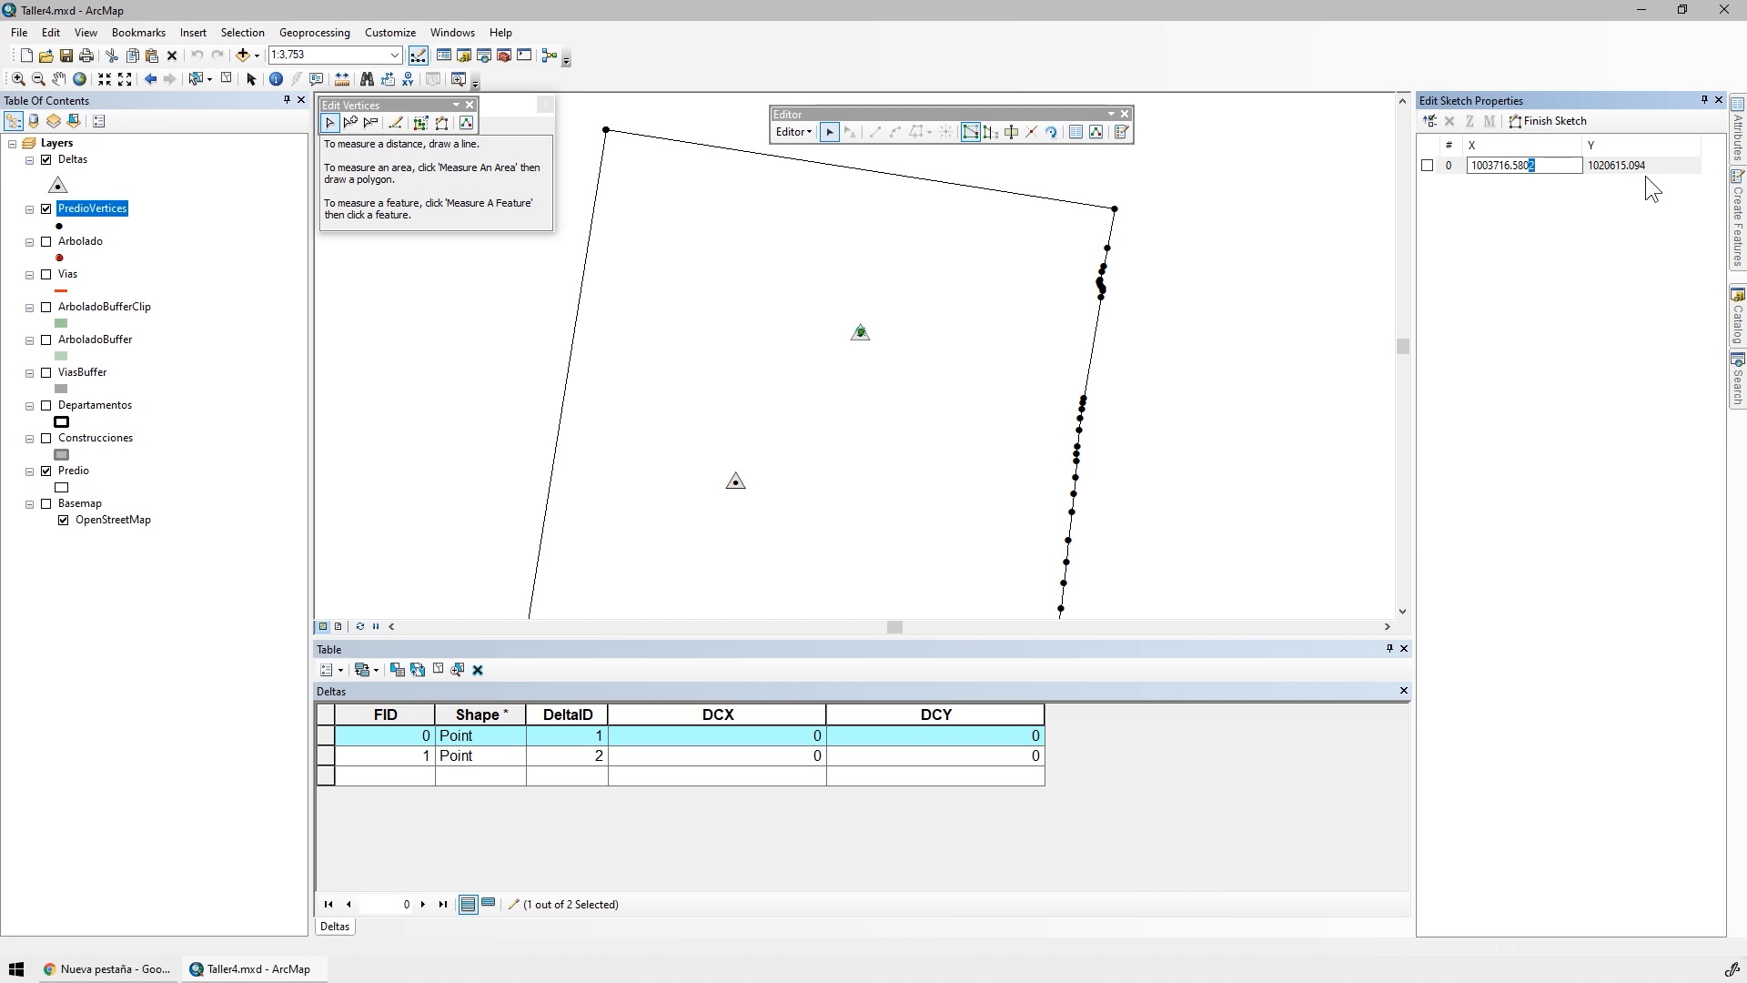
{"action": "key", "text": "BackSpace"}
{"action": "key", "text": "Return"}
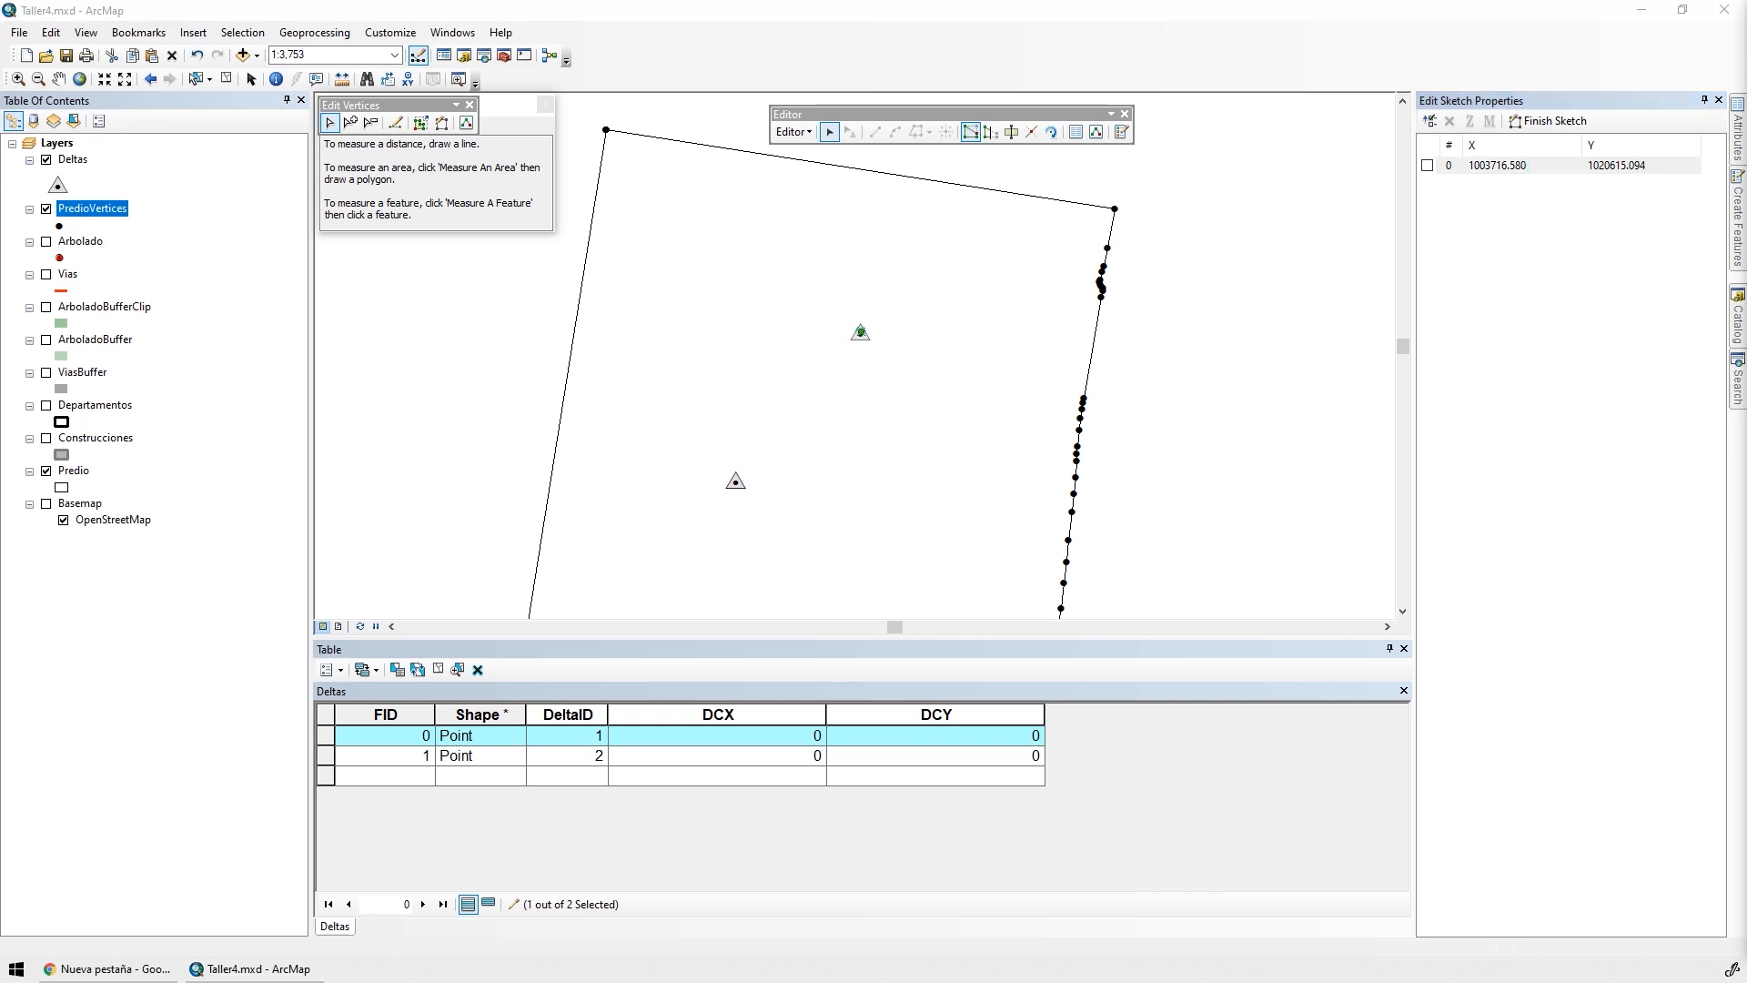
Set the Y coordinate of the Deltas point with DeltaID 1 to 1020615.0944, finish its sketch and clear the selection
{"action": "left_click", "coordinate": [1628, 168]}
{"action": "type", "text": "4"}
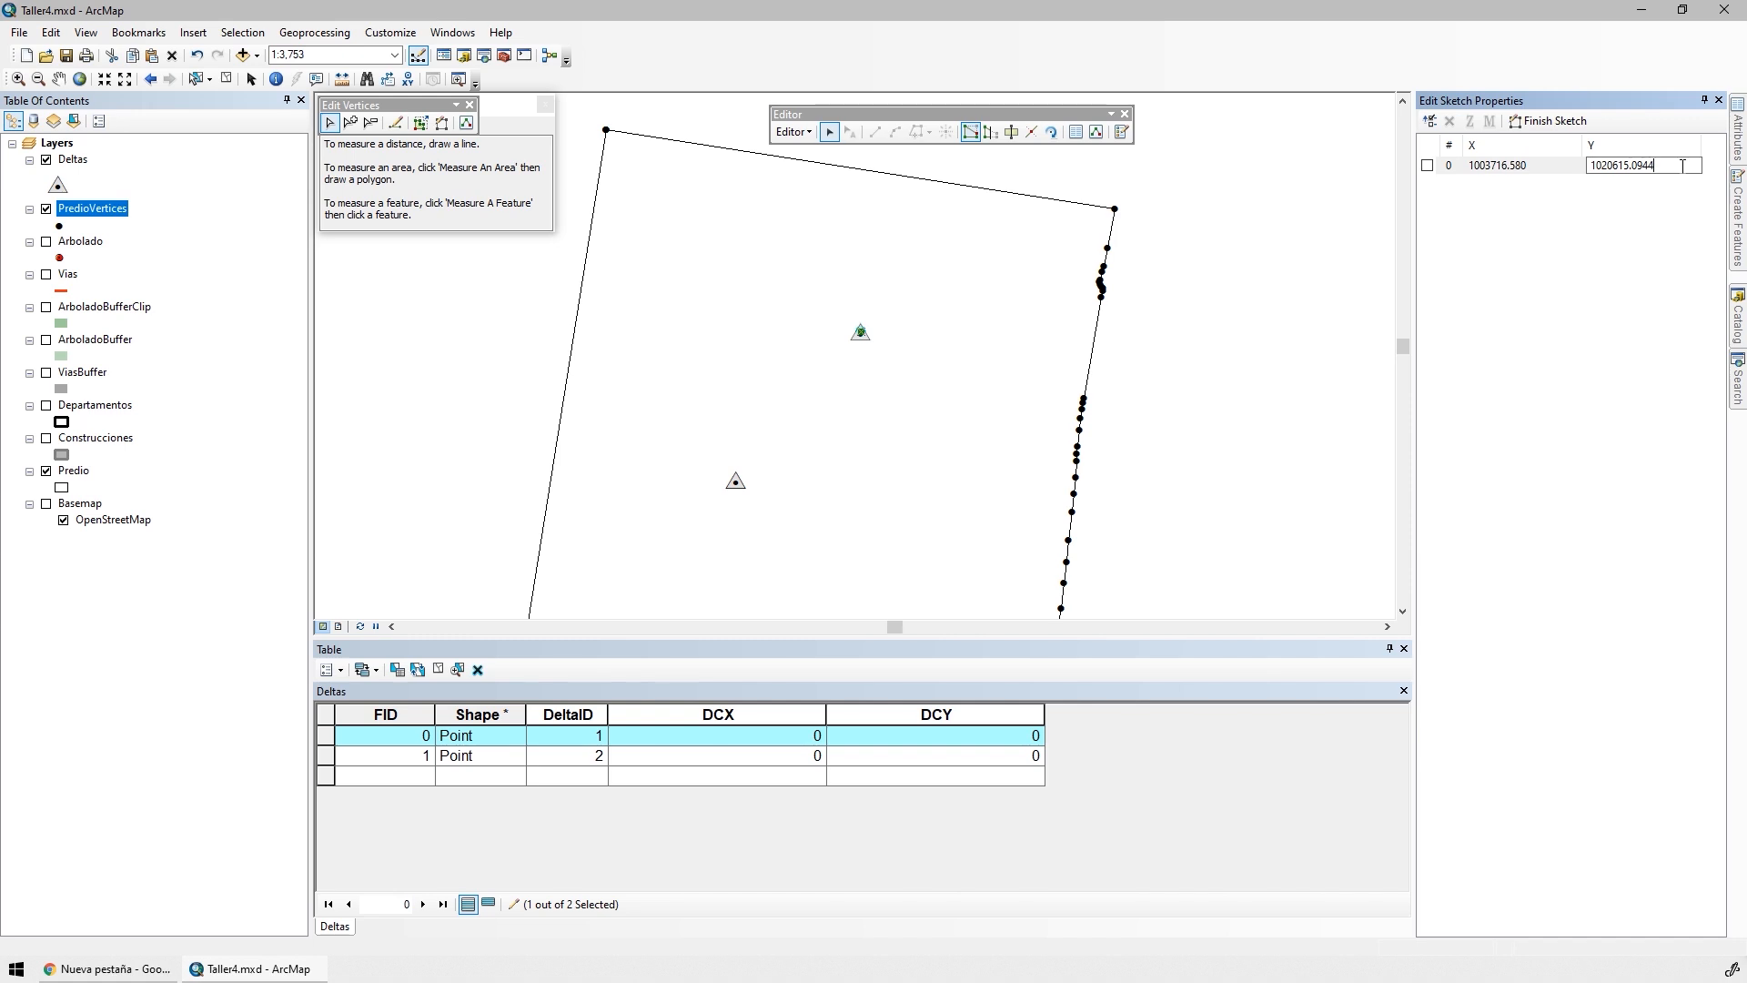
{"action": "key", "text": "Return"}
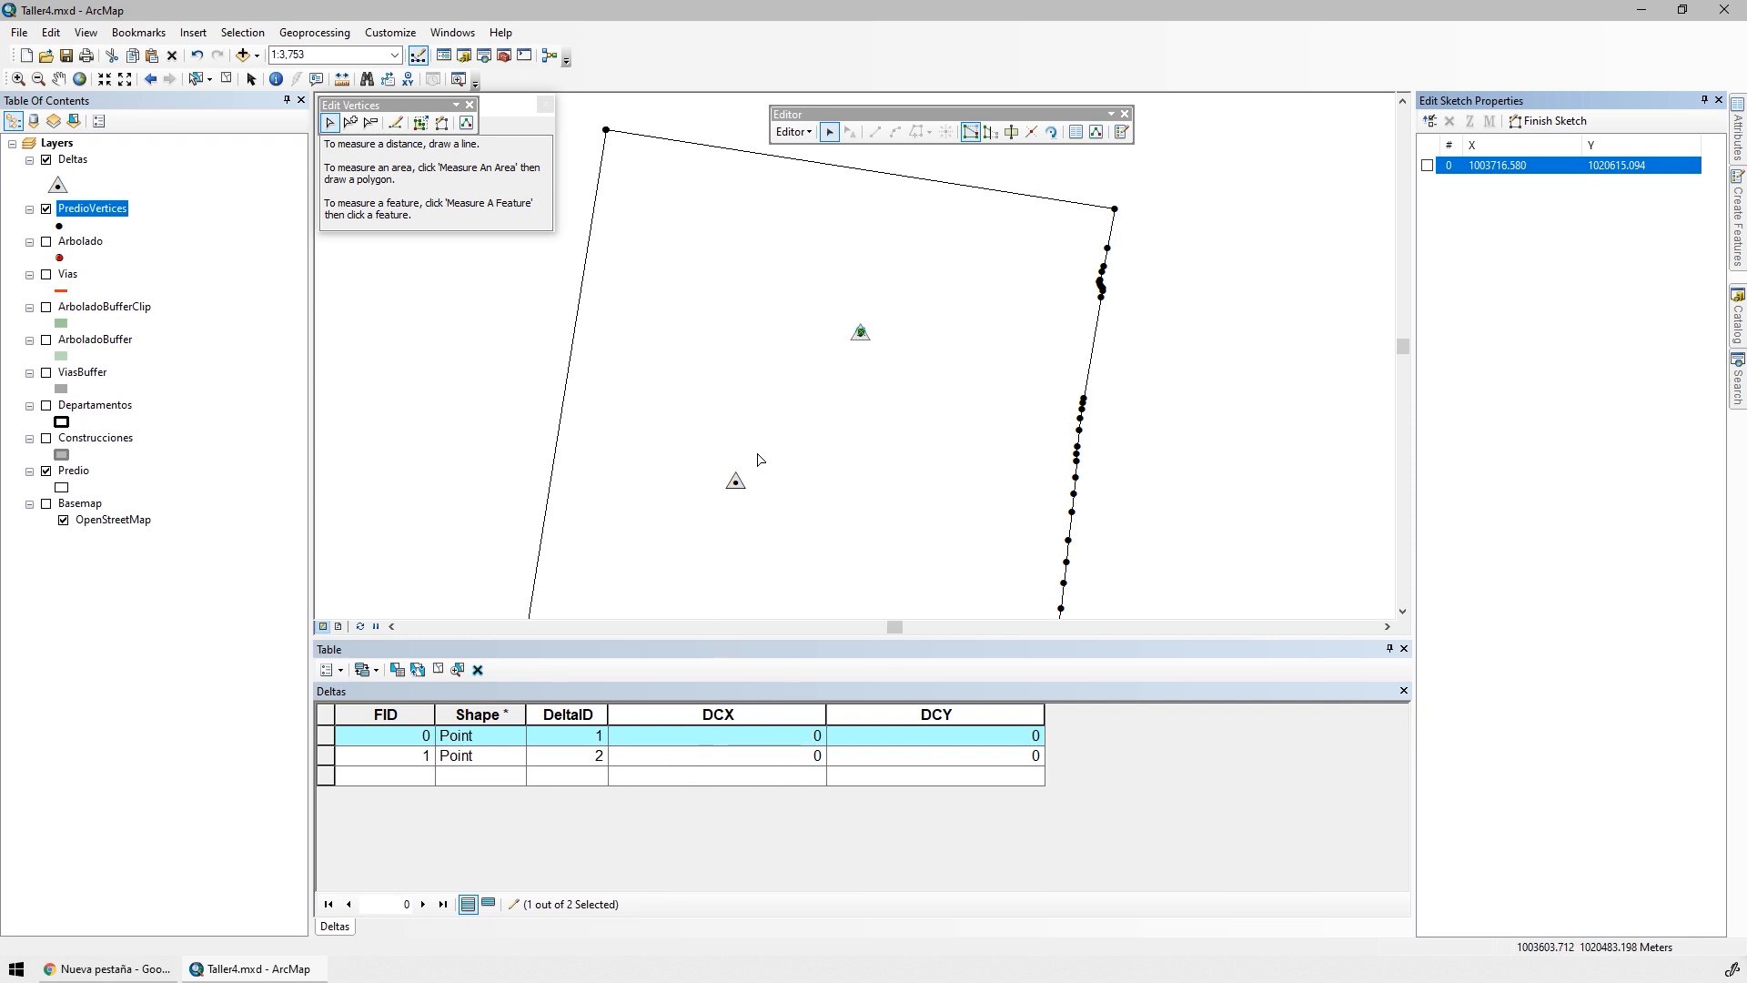
{"action": "left_click", "coordinate": [709, 507]}
{"action": "left_click", "coordinate": [507, 456]}
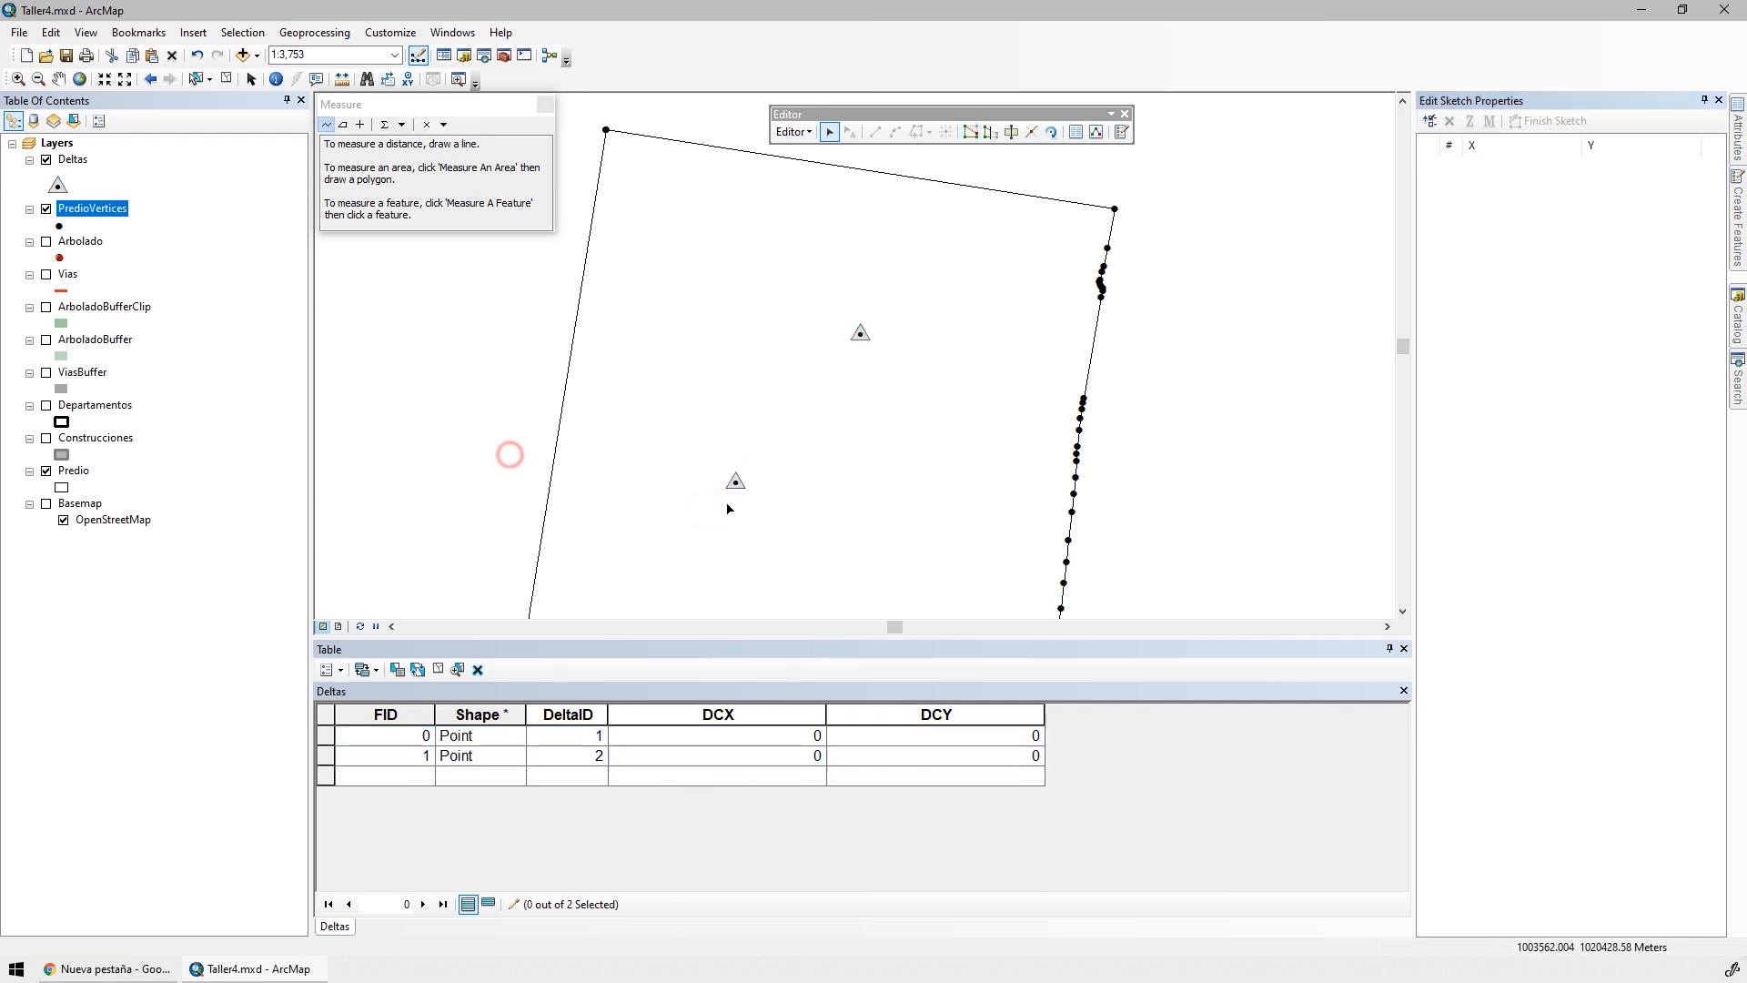
Make the Arbolado, ArboladoBufferClip and ArboladoBuffer layers non-selectable, leaving only Deltas selectable
{"action": "left_click", "coordinate": [74, 121]}
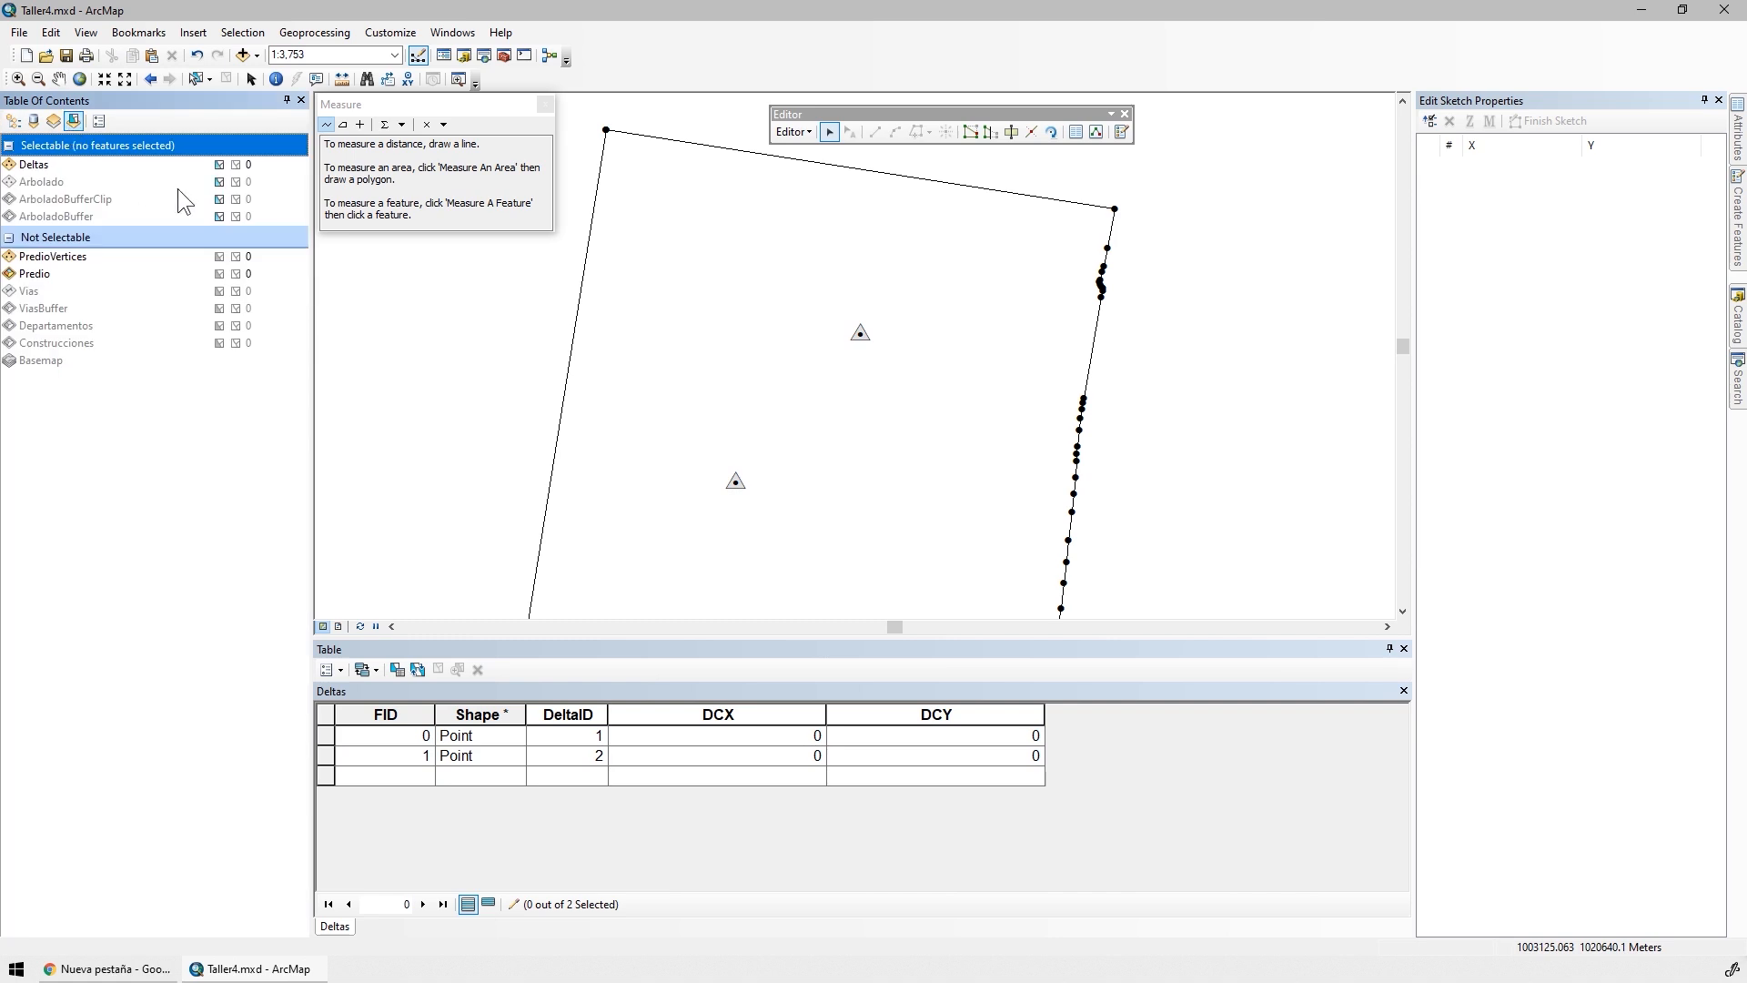
{"action": "left_click", "coordinate": [219, 181]}
{"action": "left_click", "coordinate": [220, 198]}
{"action": "left_click", "coordinate": [220, 181]}
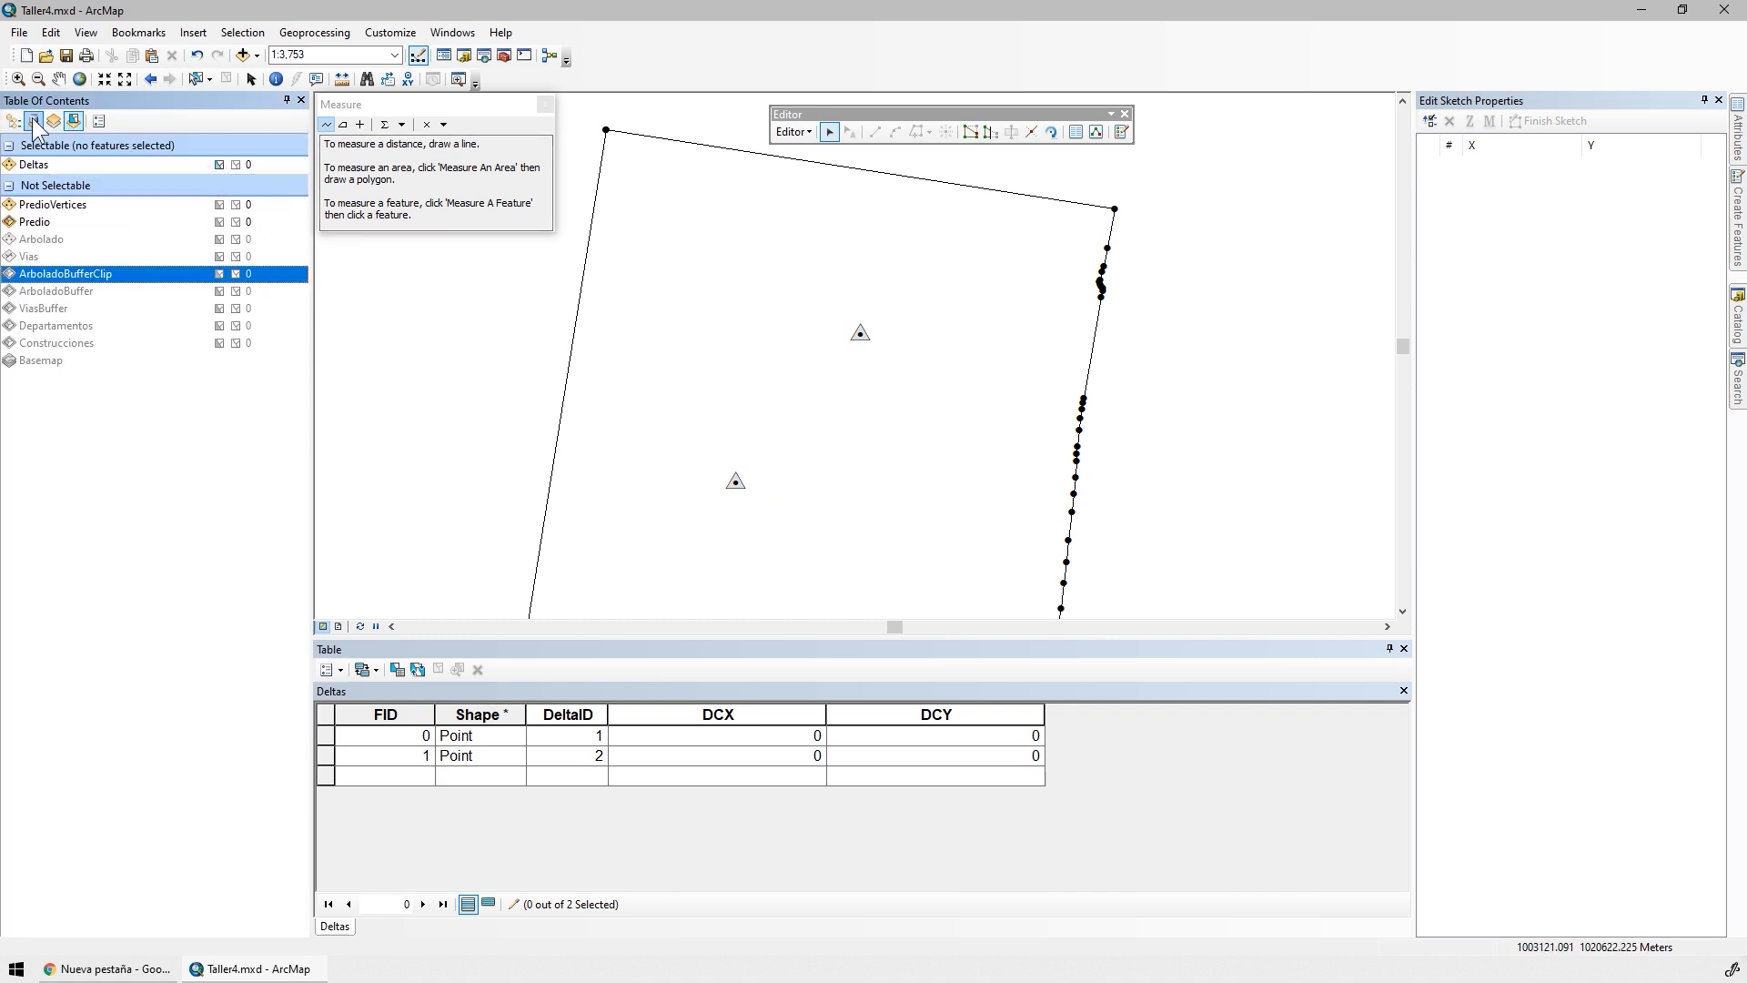
Display the sketch coordinates of the Deltas point with DeltaID 2 and check its X value
{"action": "left_click", "coordinate": [733, 483]}
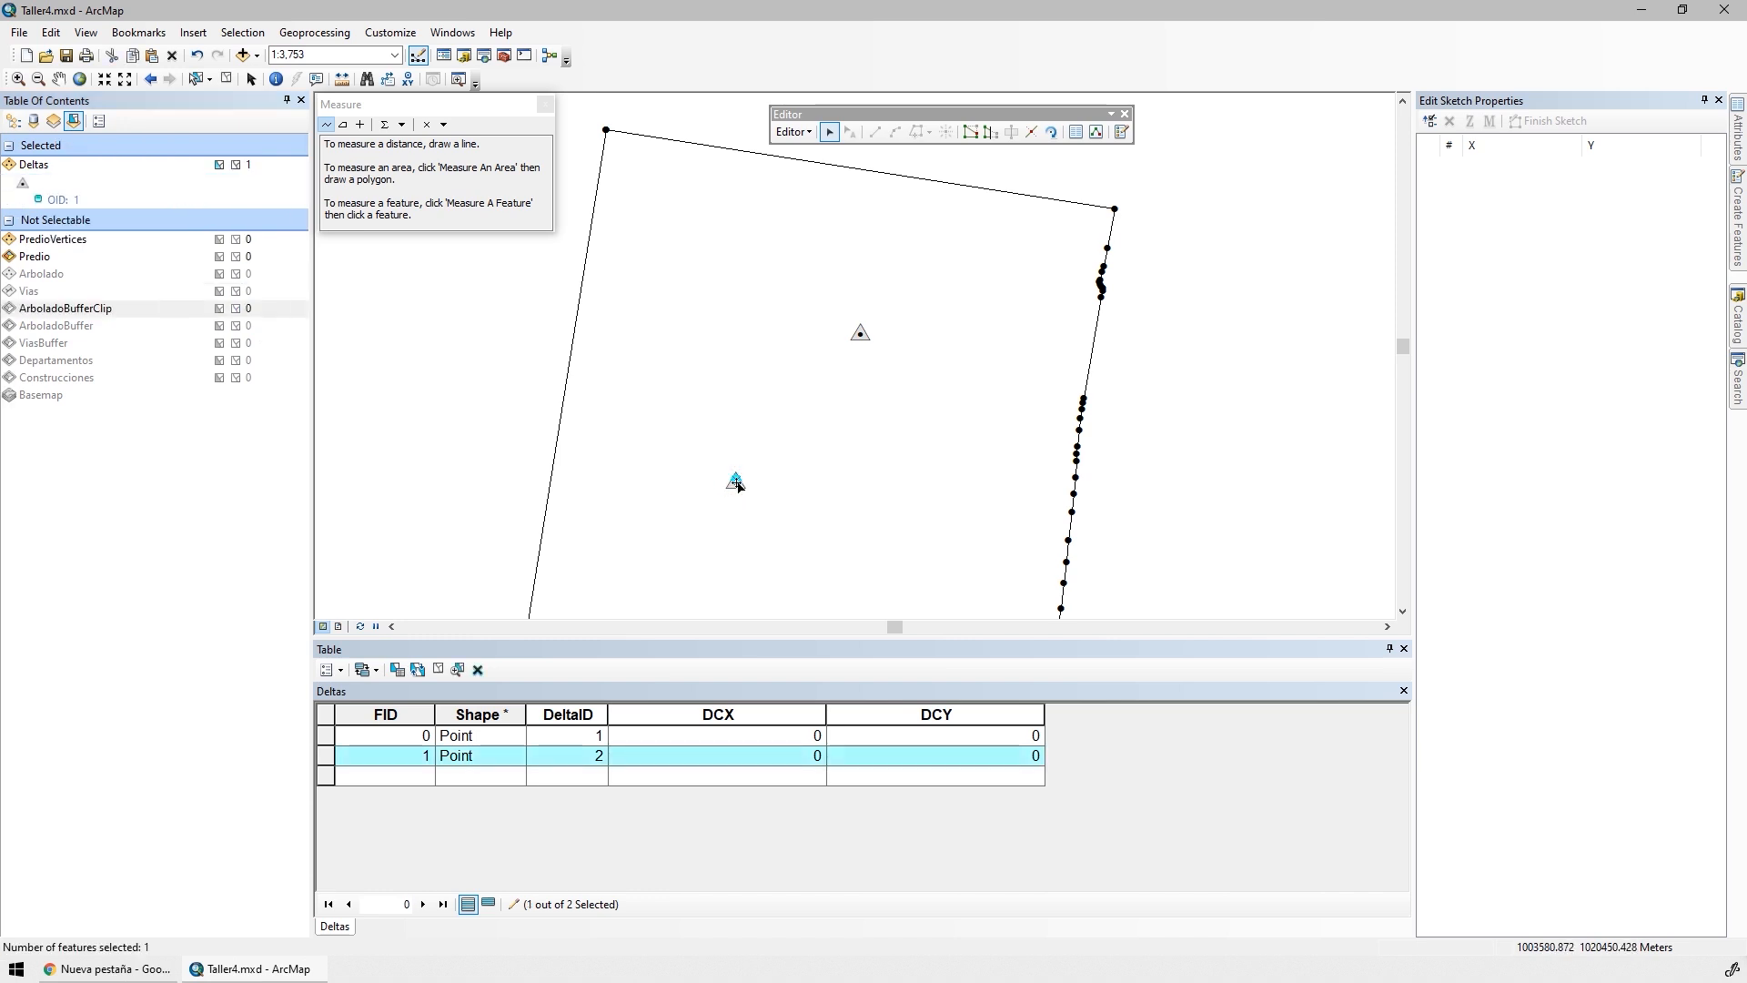
{"action": "left_click", "coordinate": [735, 483]}
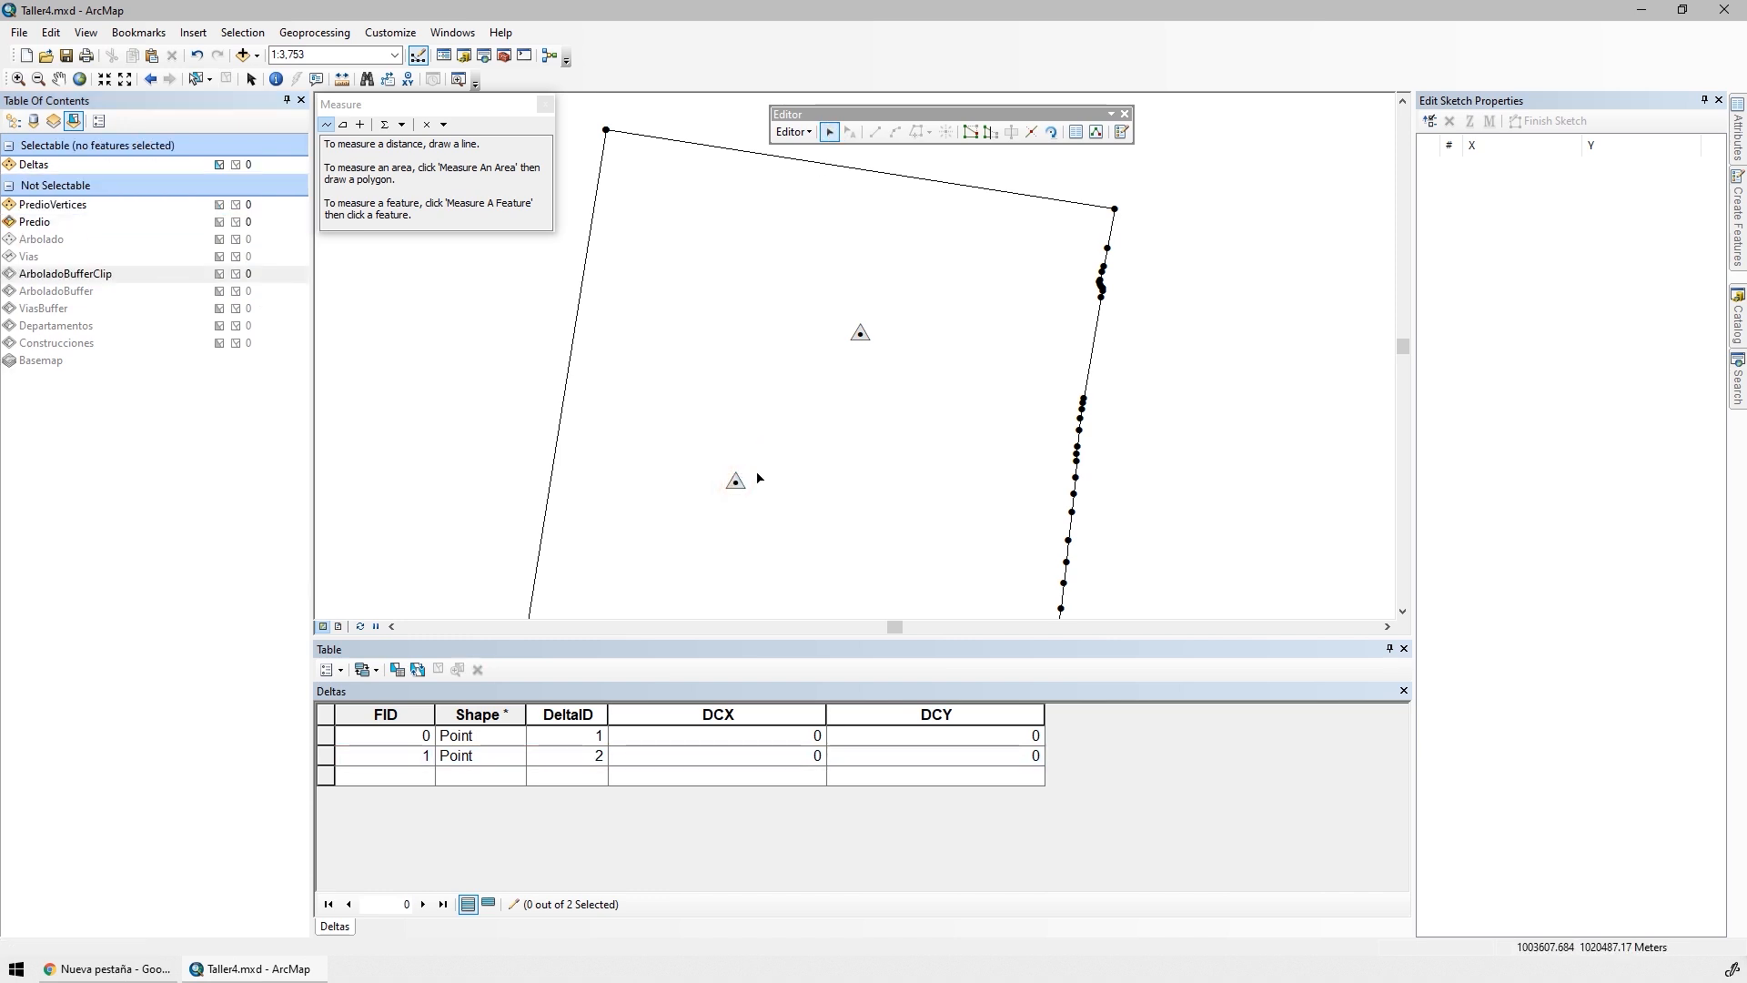
{"action": "double_click", "coordinate": [735, 480]}
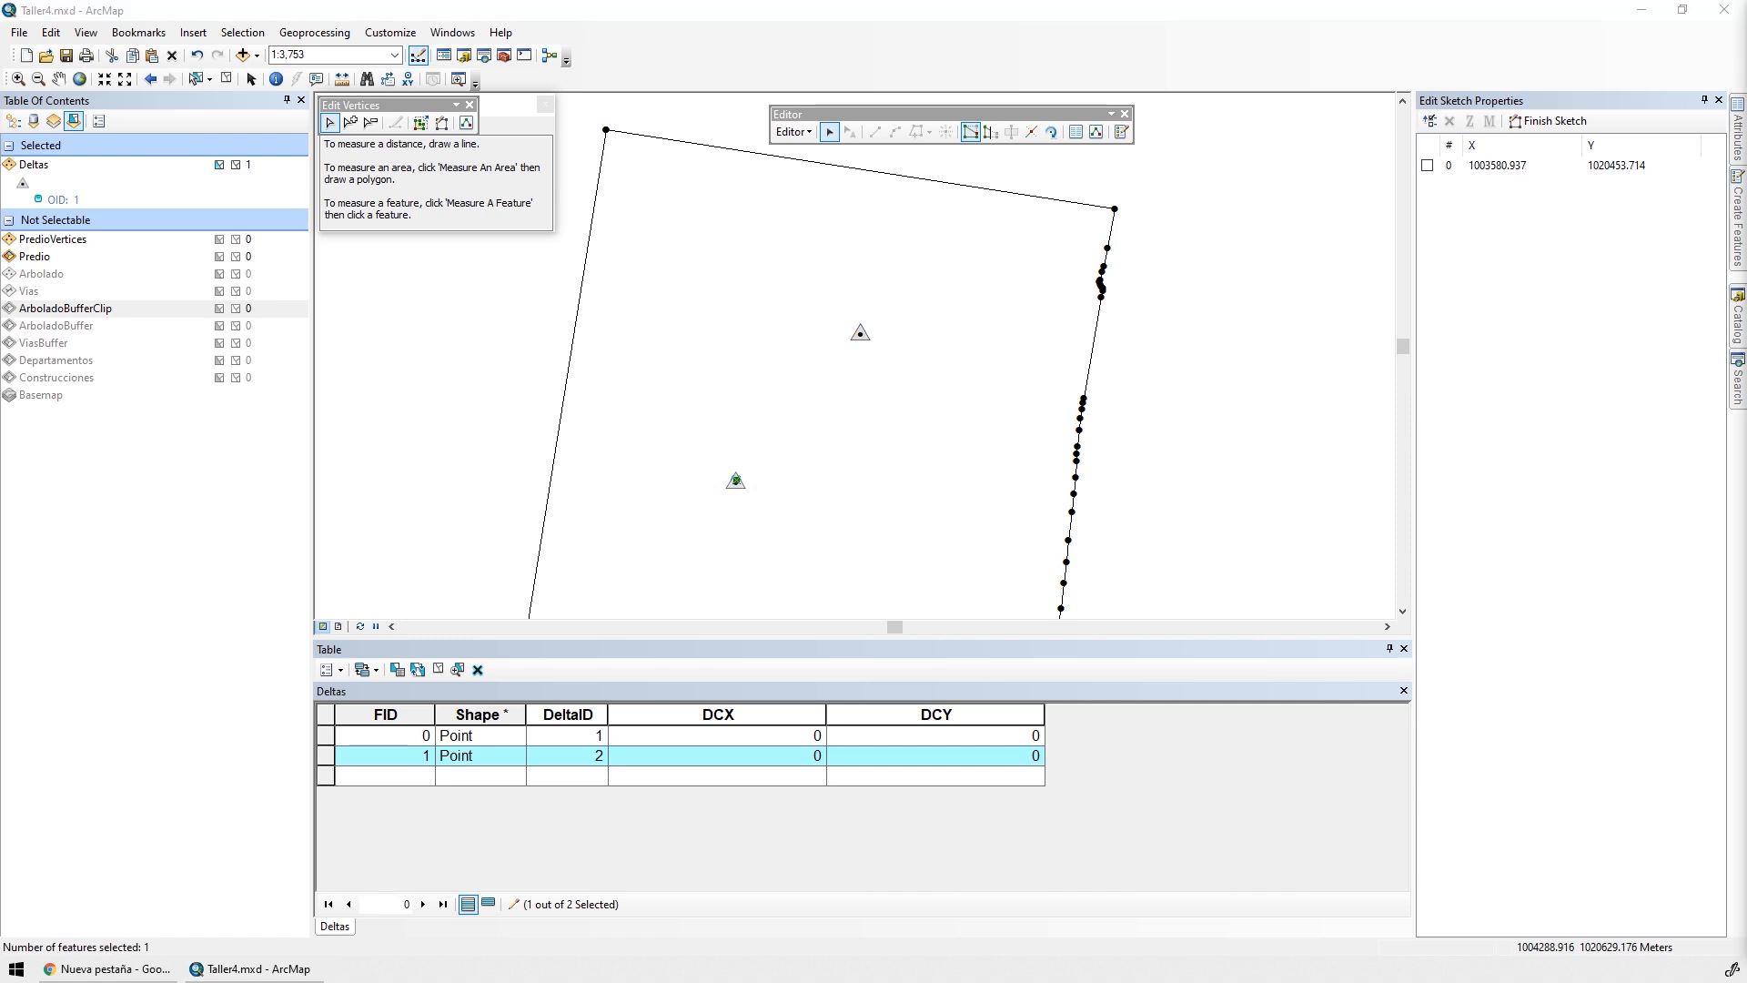
{"action": "double_click", "coordinate": [1506, 165]}
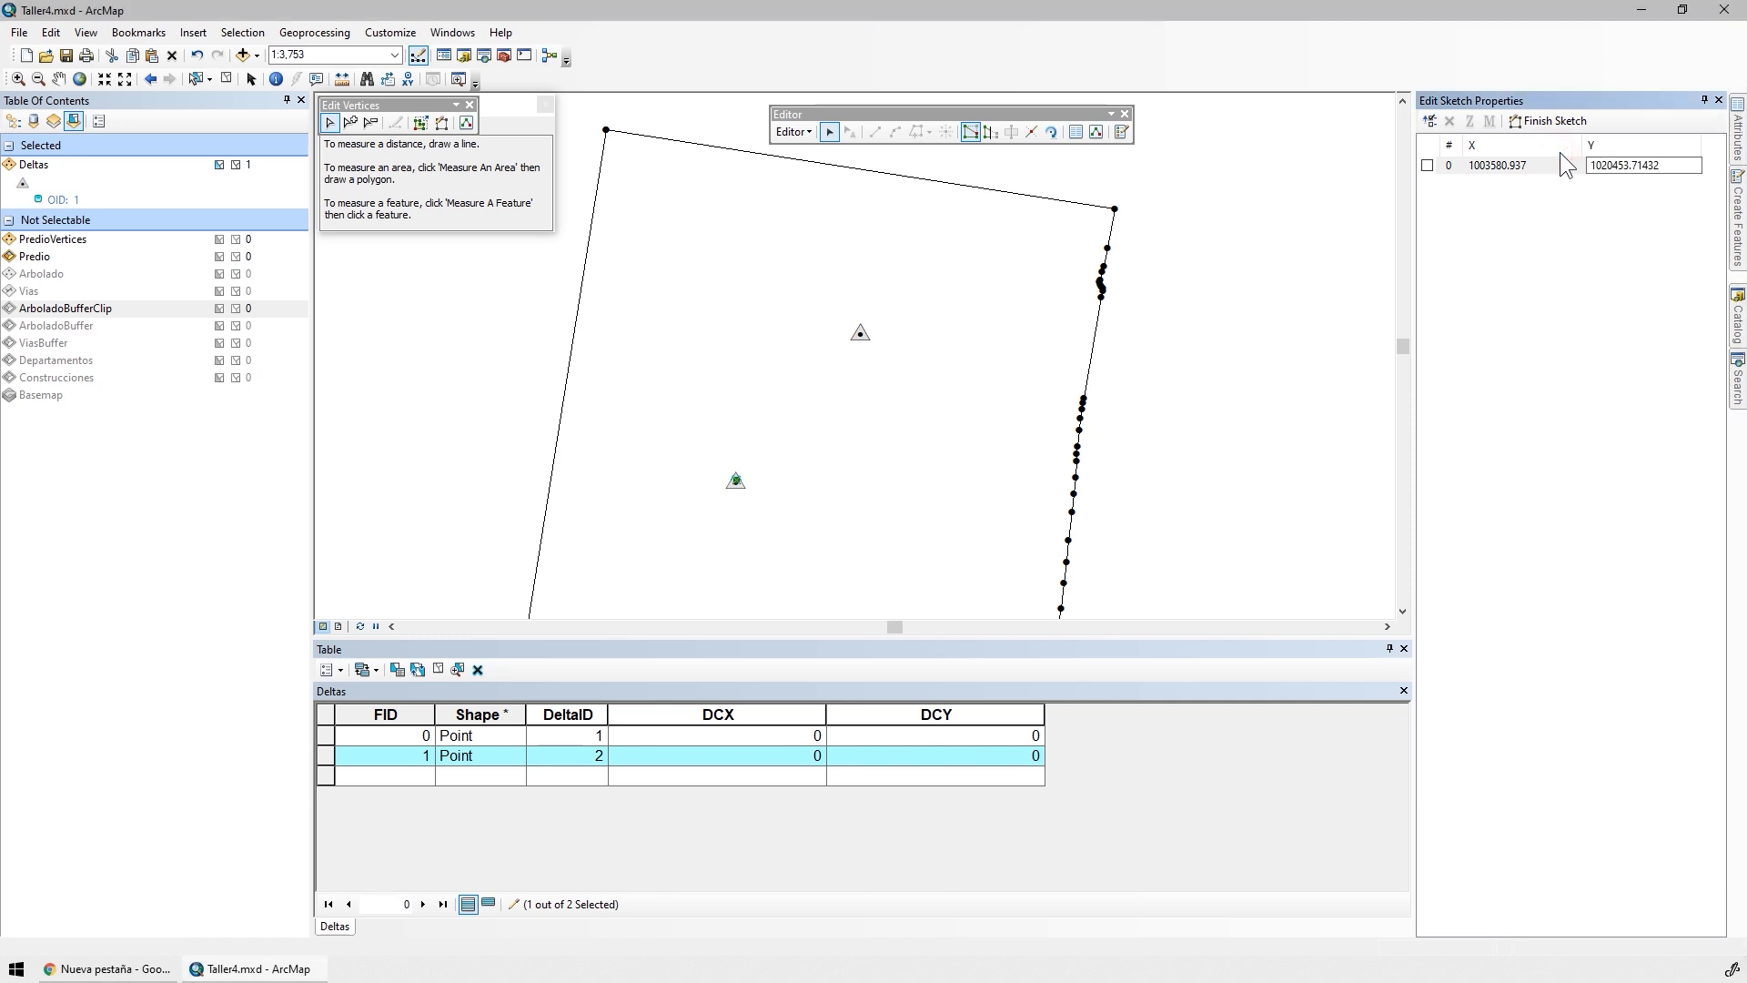
{"action": "key", "text": "Escape"}
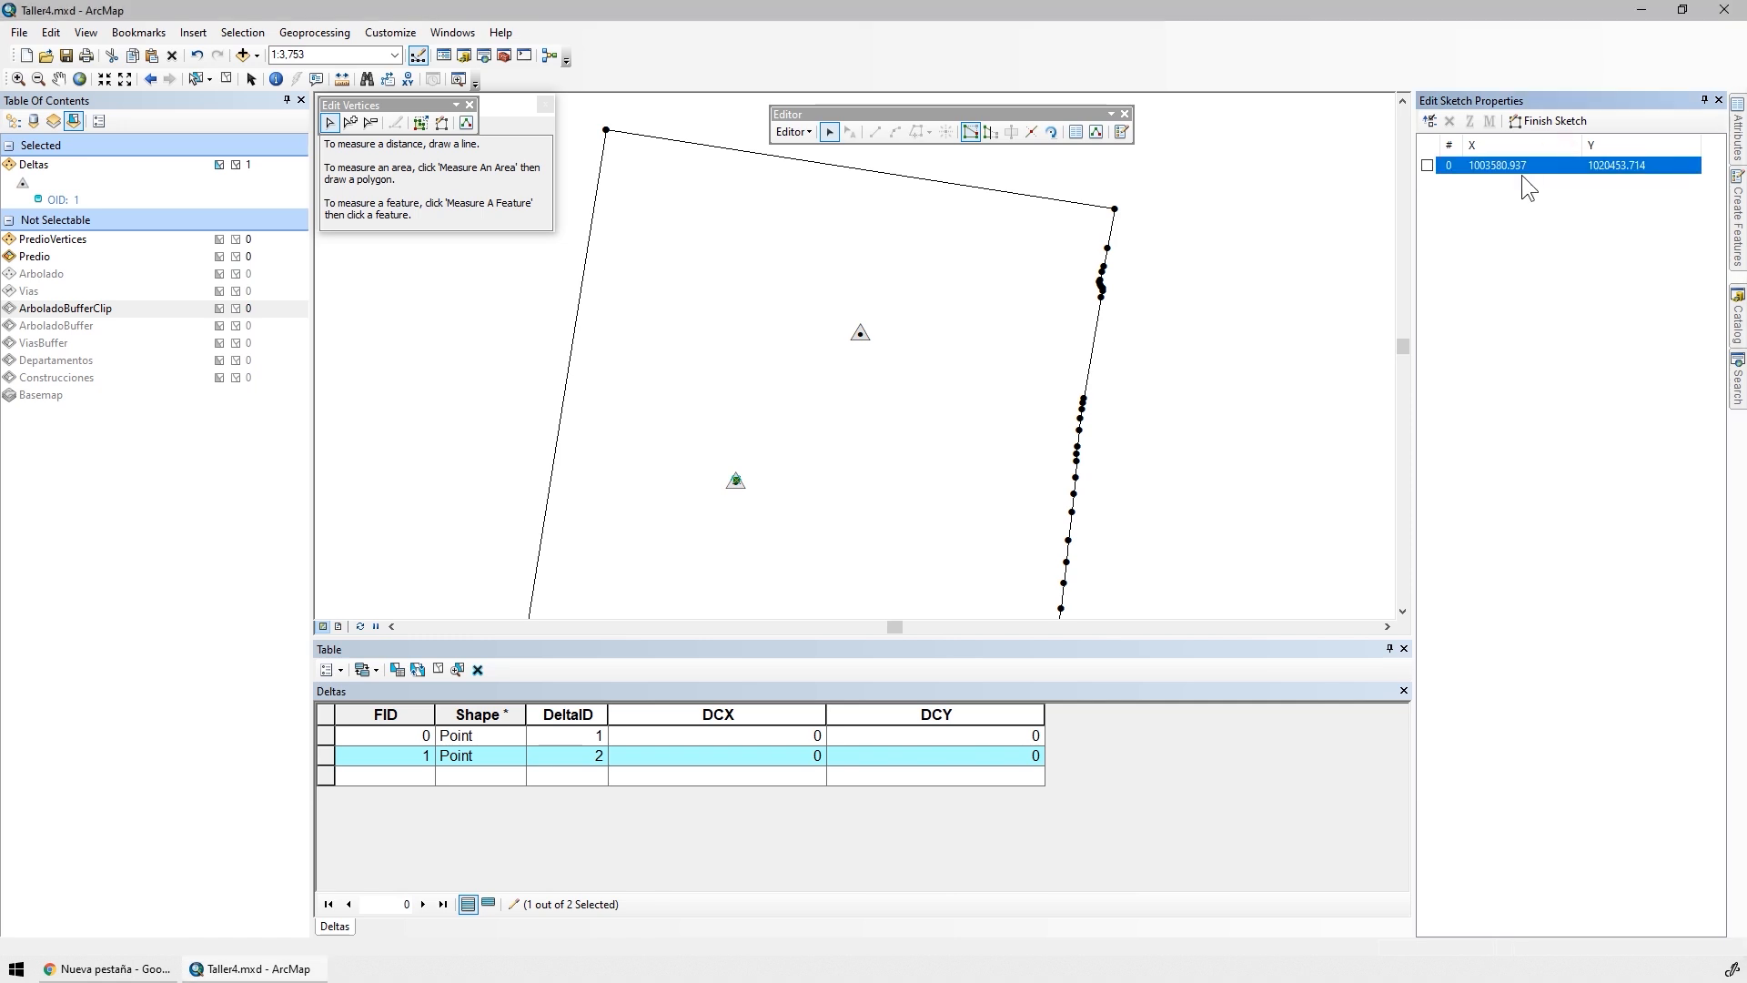
End the edit session on the Deltas layer
{"action": "left_click", "coordinate": [791, 132]}
{"action": "left_click", "coordinate": [818, 172]}
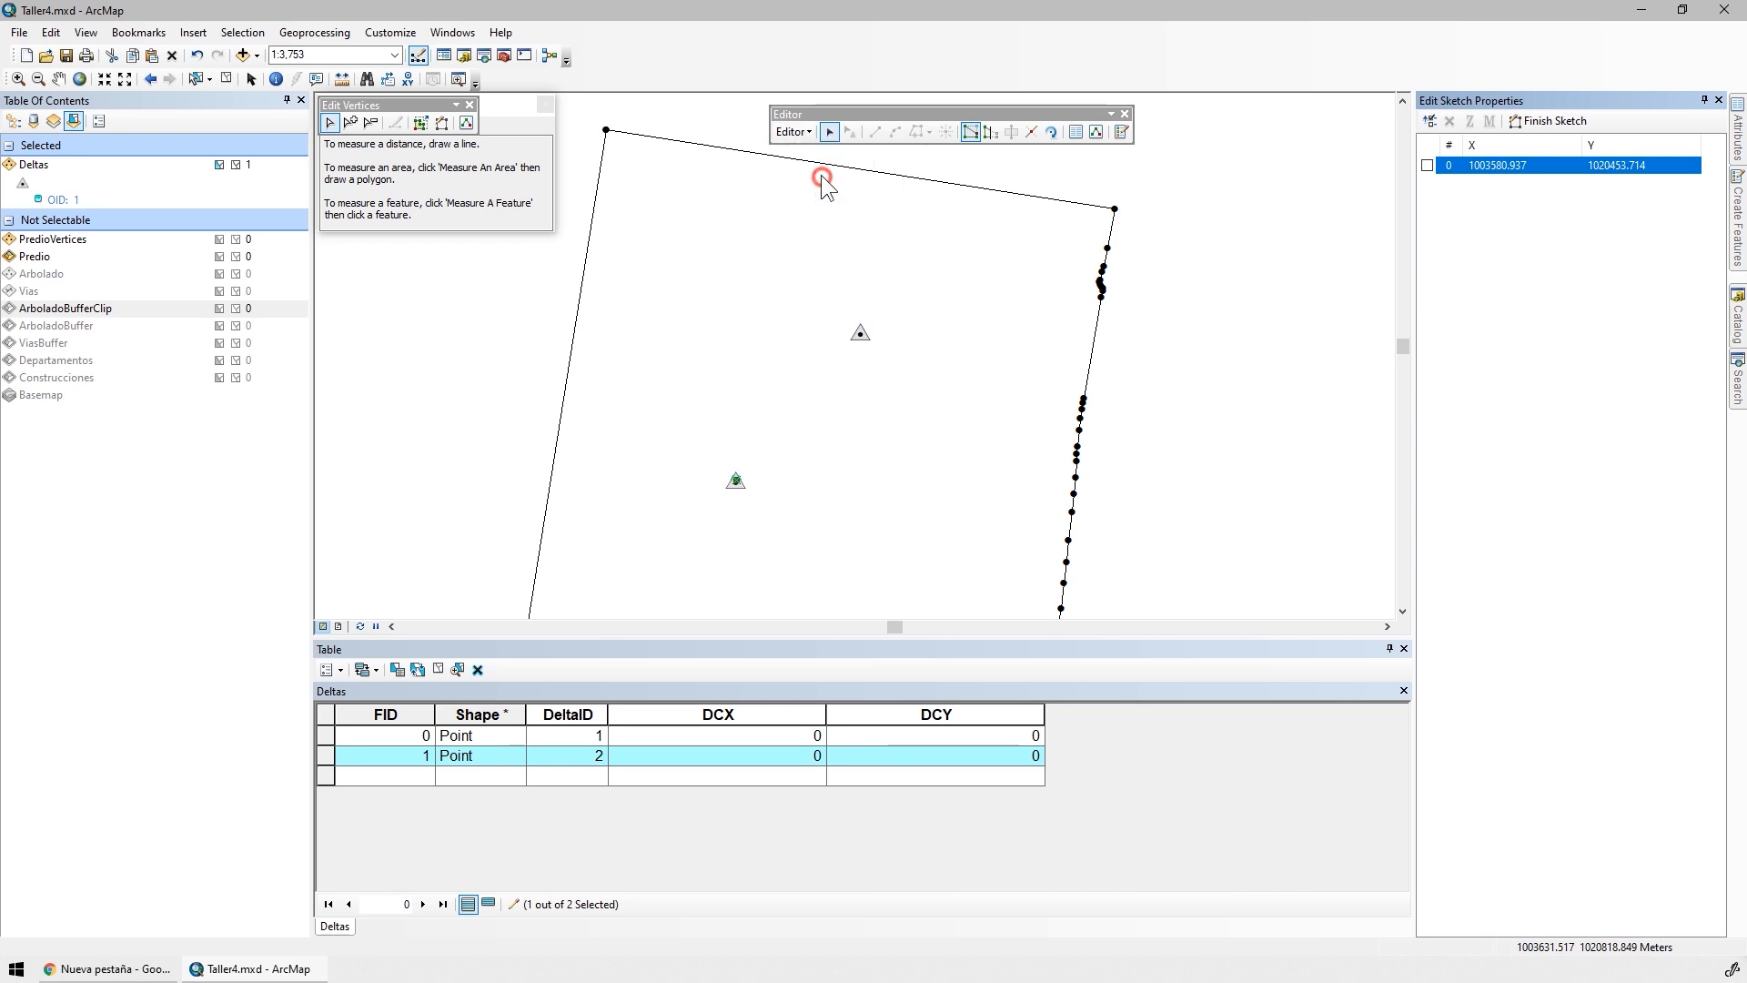
{"action": "left_click", "coordinate": [798, 538]}
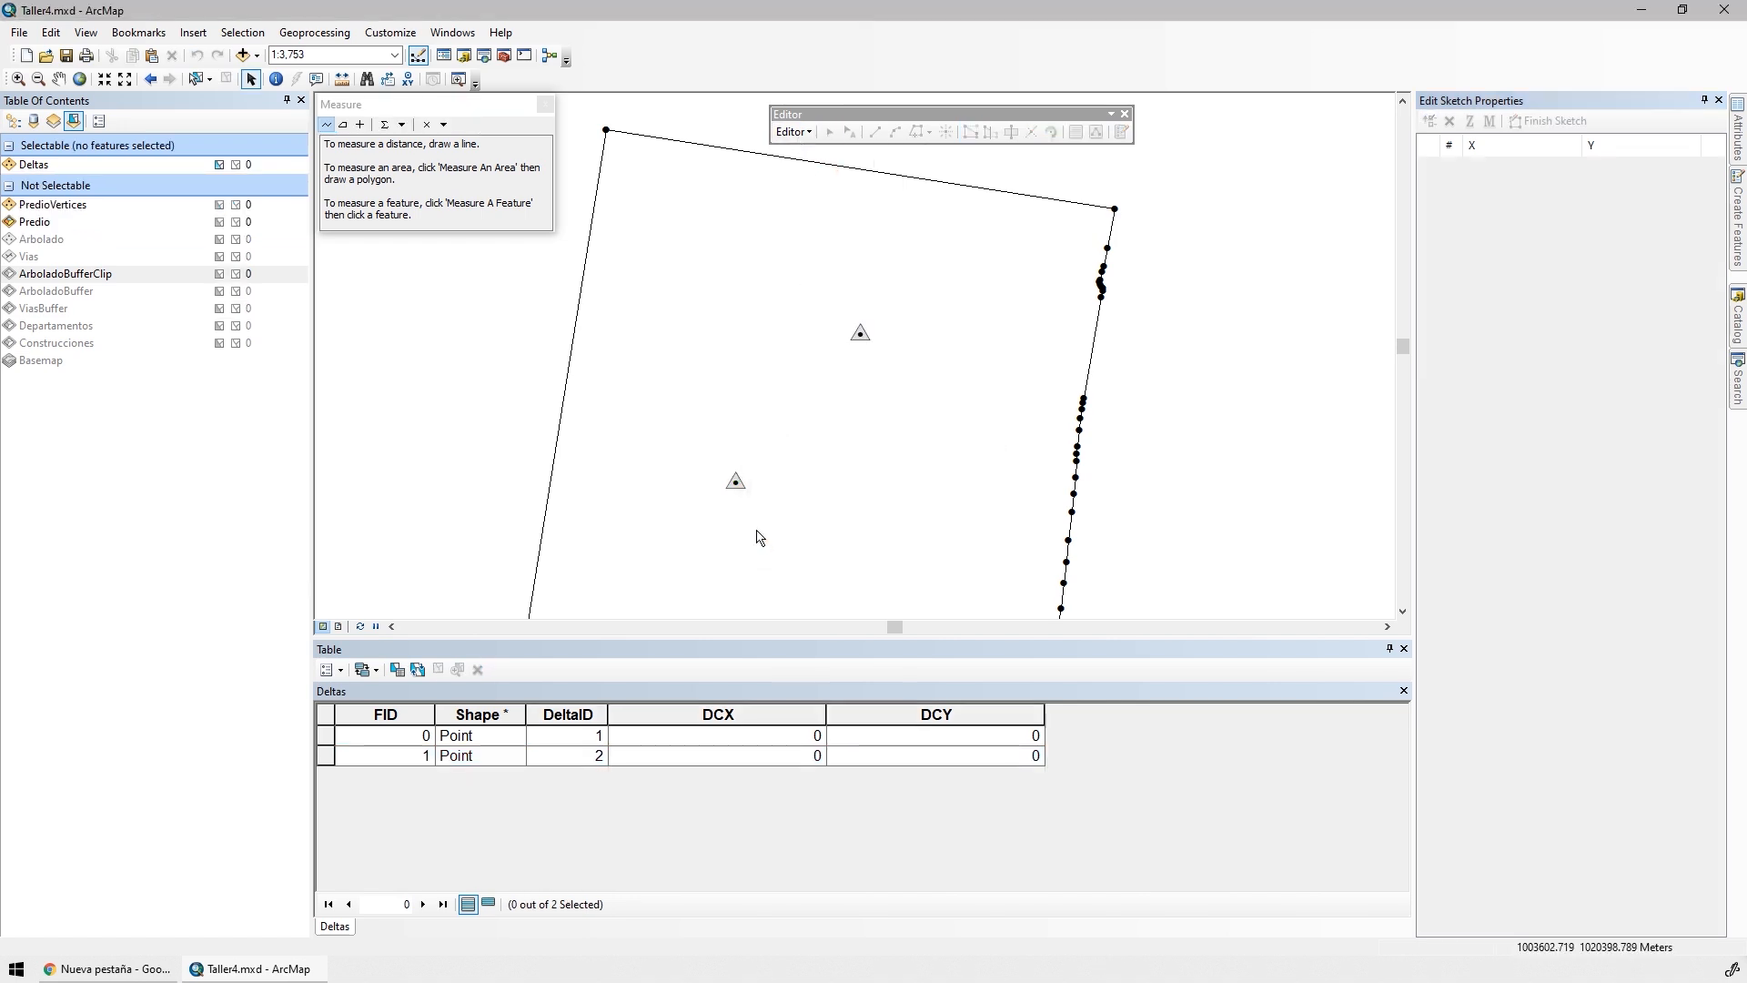
Calculate the geometry of the Deltas DCX field as the X coordinate of point in meters, using the data source's coordinate system
{"action": "left_click", "coordinate": [702, 715]}
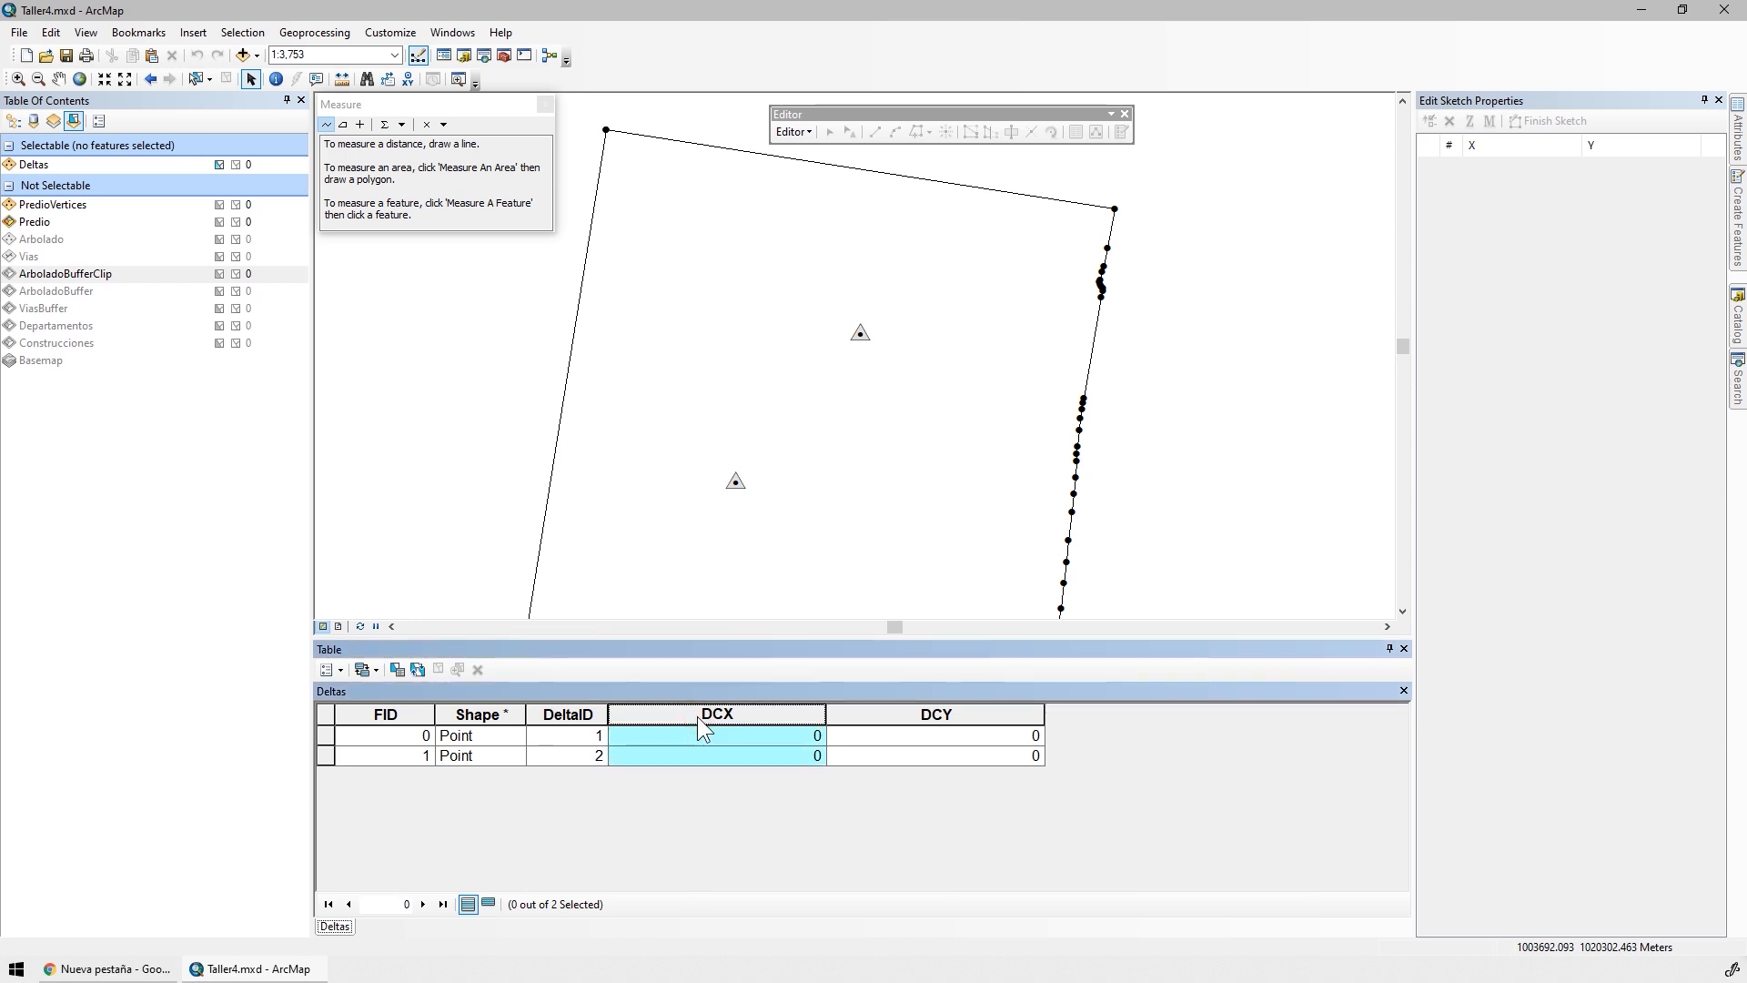
{"action": "right_click", "coordinate": [706, 712]}
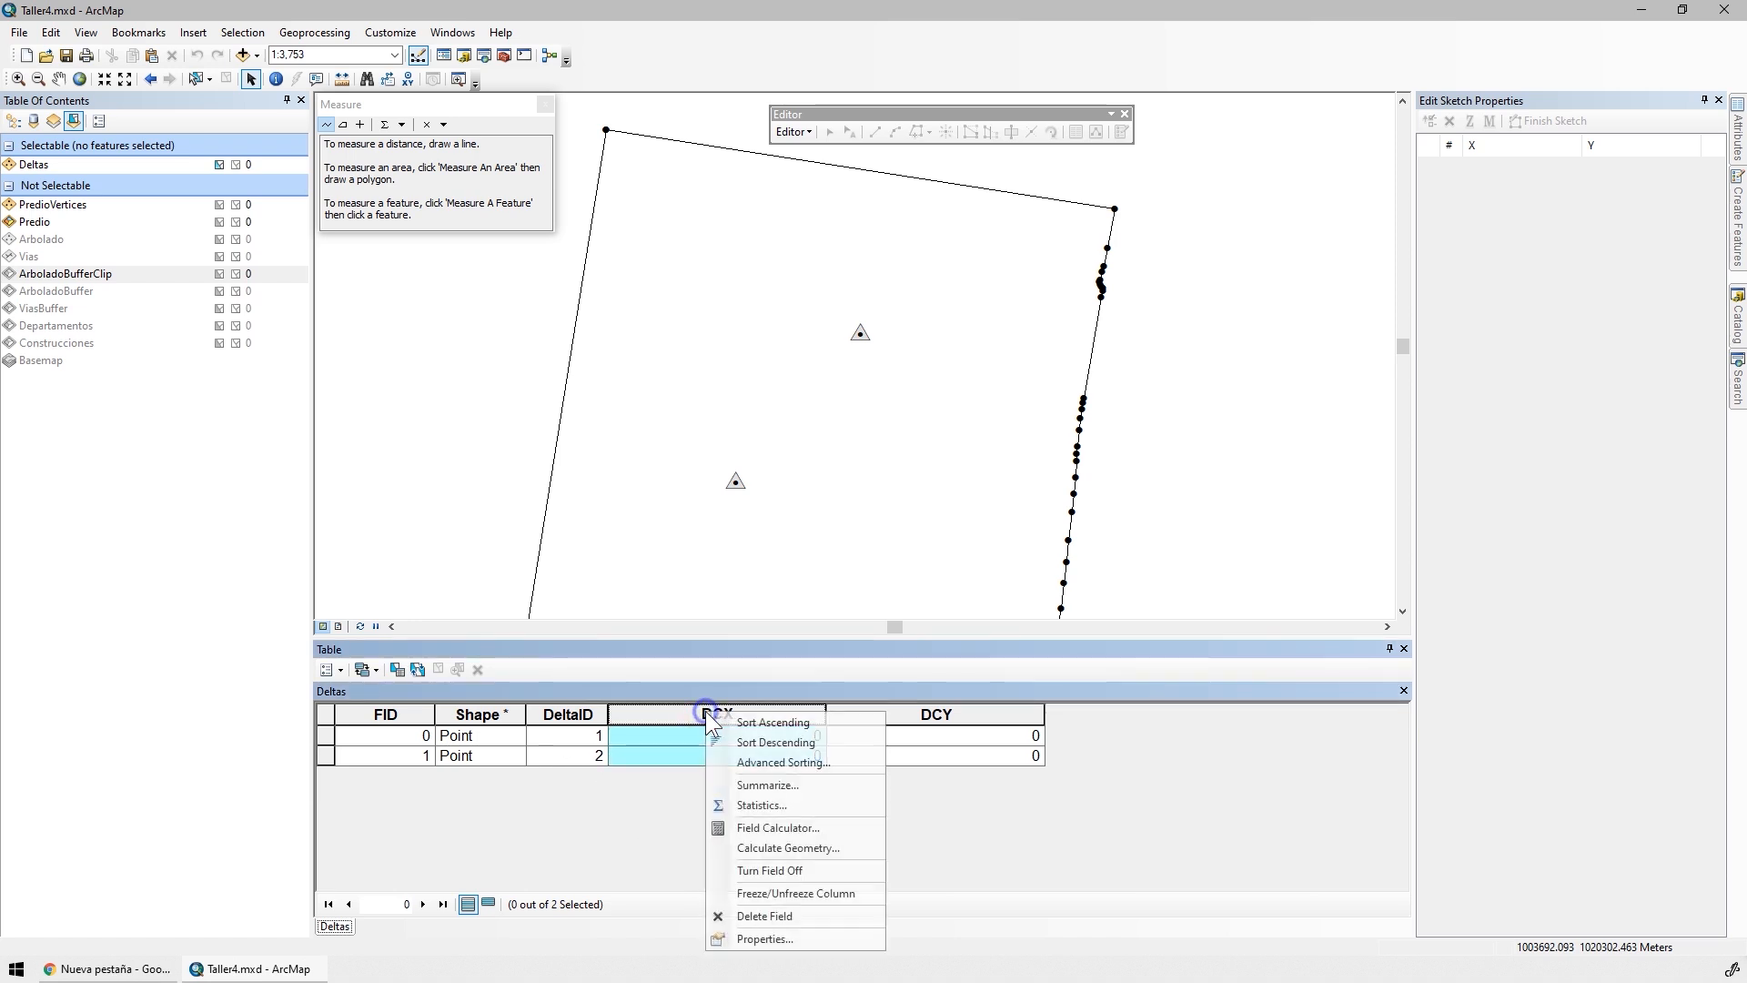
{"action": "left_click", "coordinate": [833, 739]}
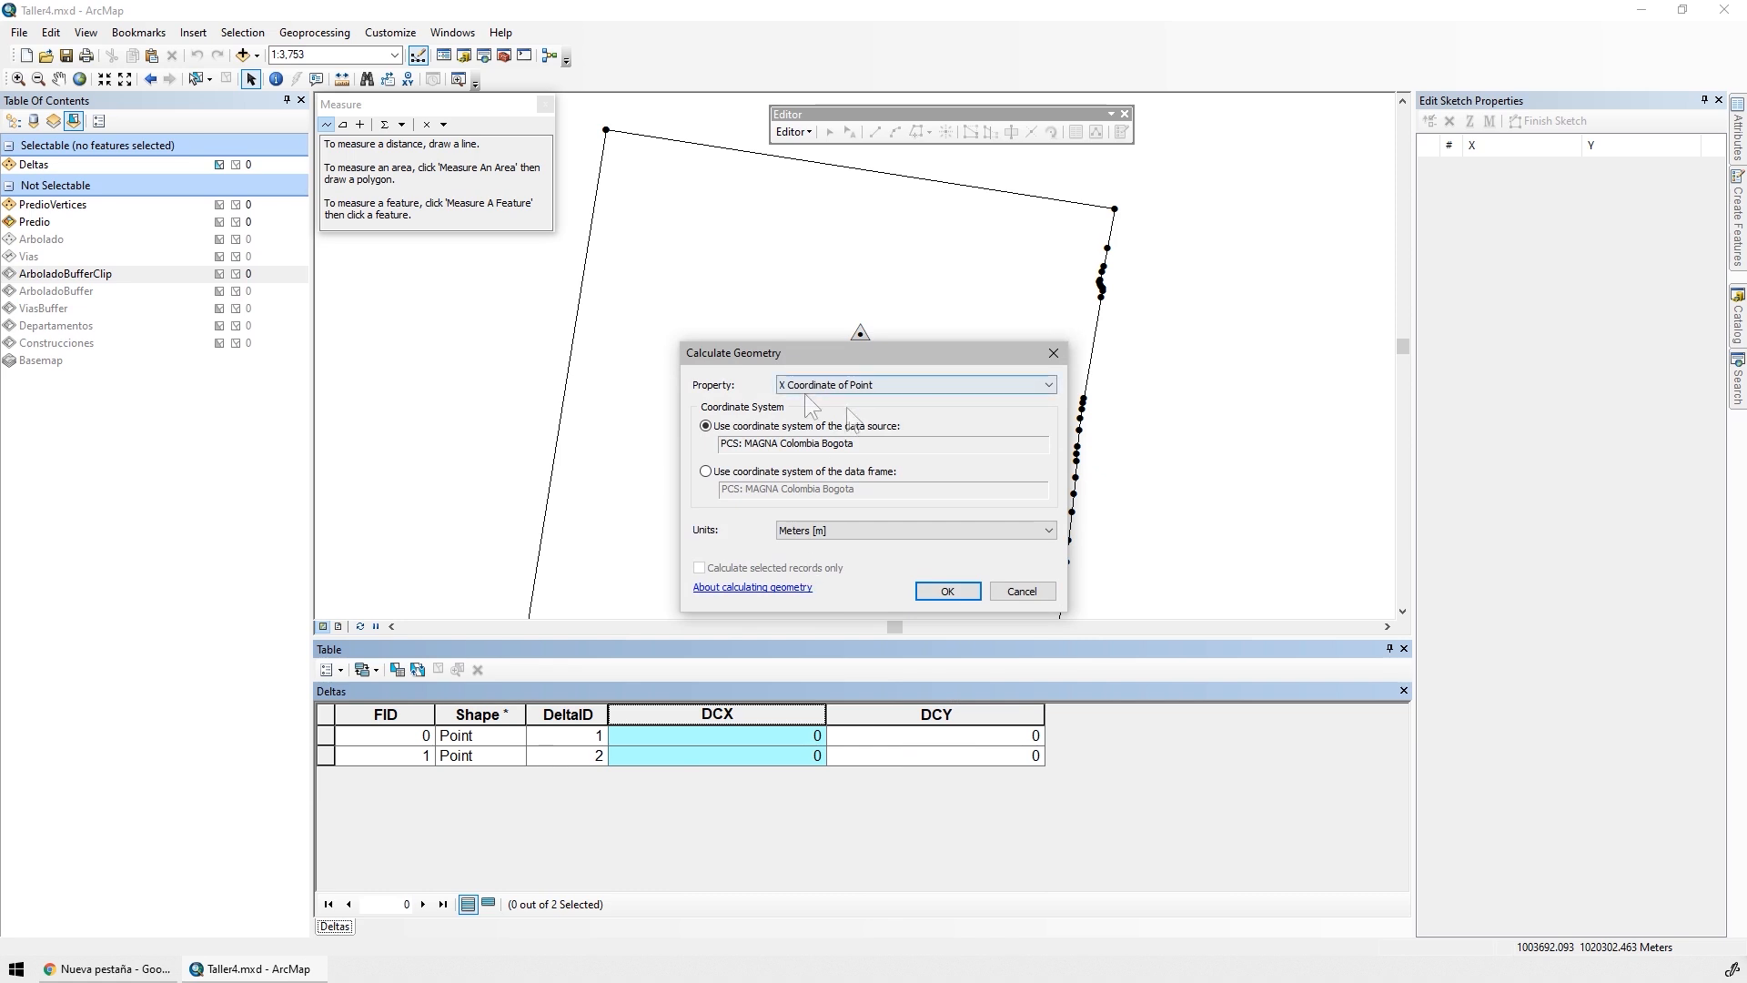
{"action": "left_click", "coordinate": [947, 591]}
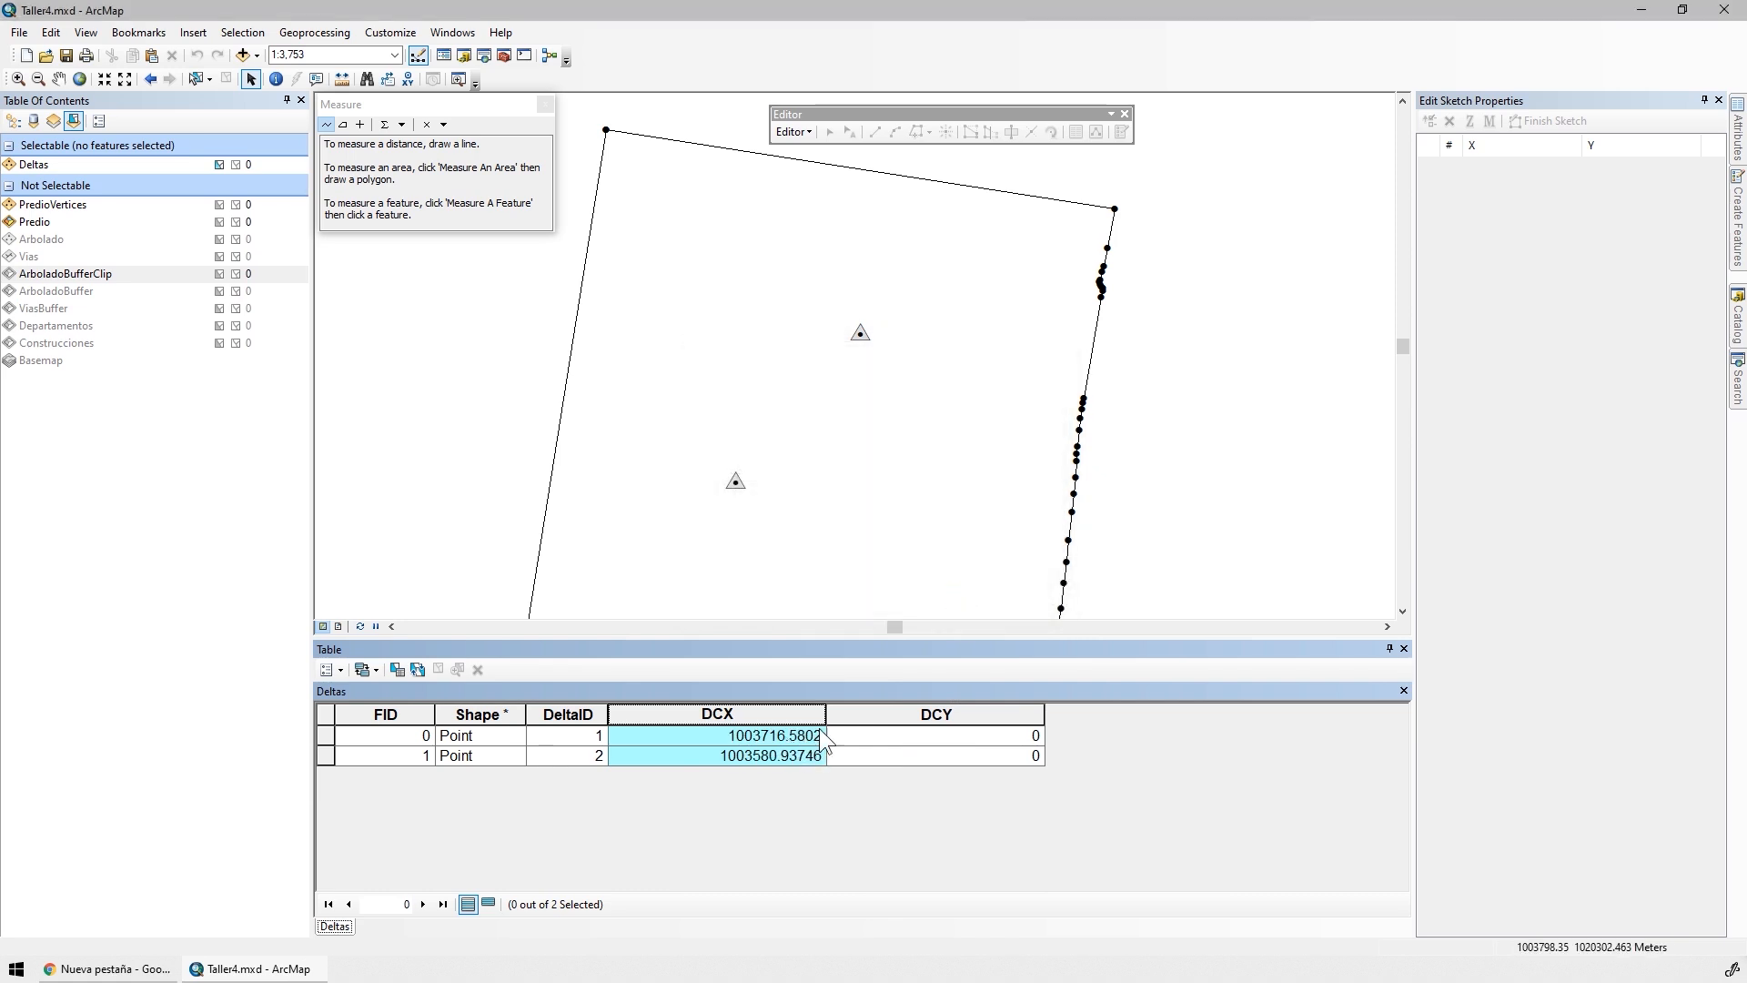
Calculate the geometry of the Deltas DCY field as the Y coordinate of point in meters, and list the layers by drawing order
{"action": "right_click", "coordinate": [903, 719]}
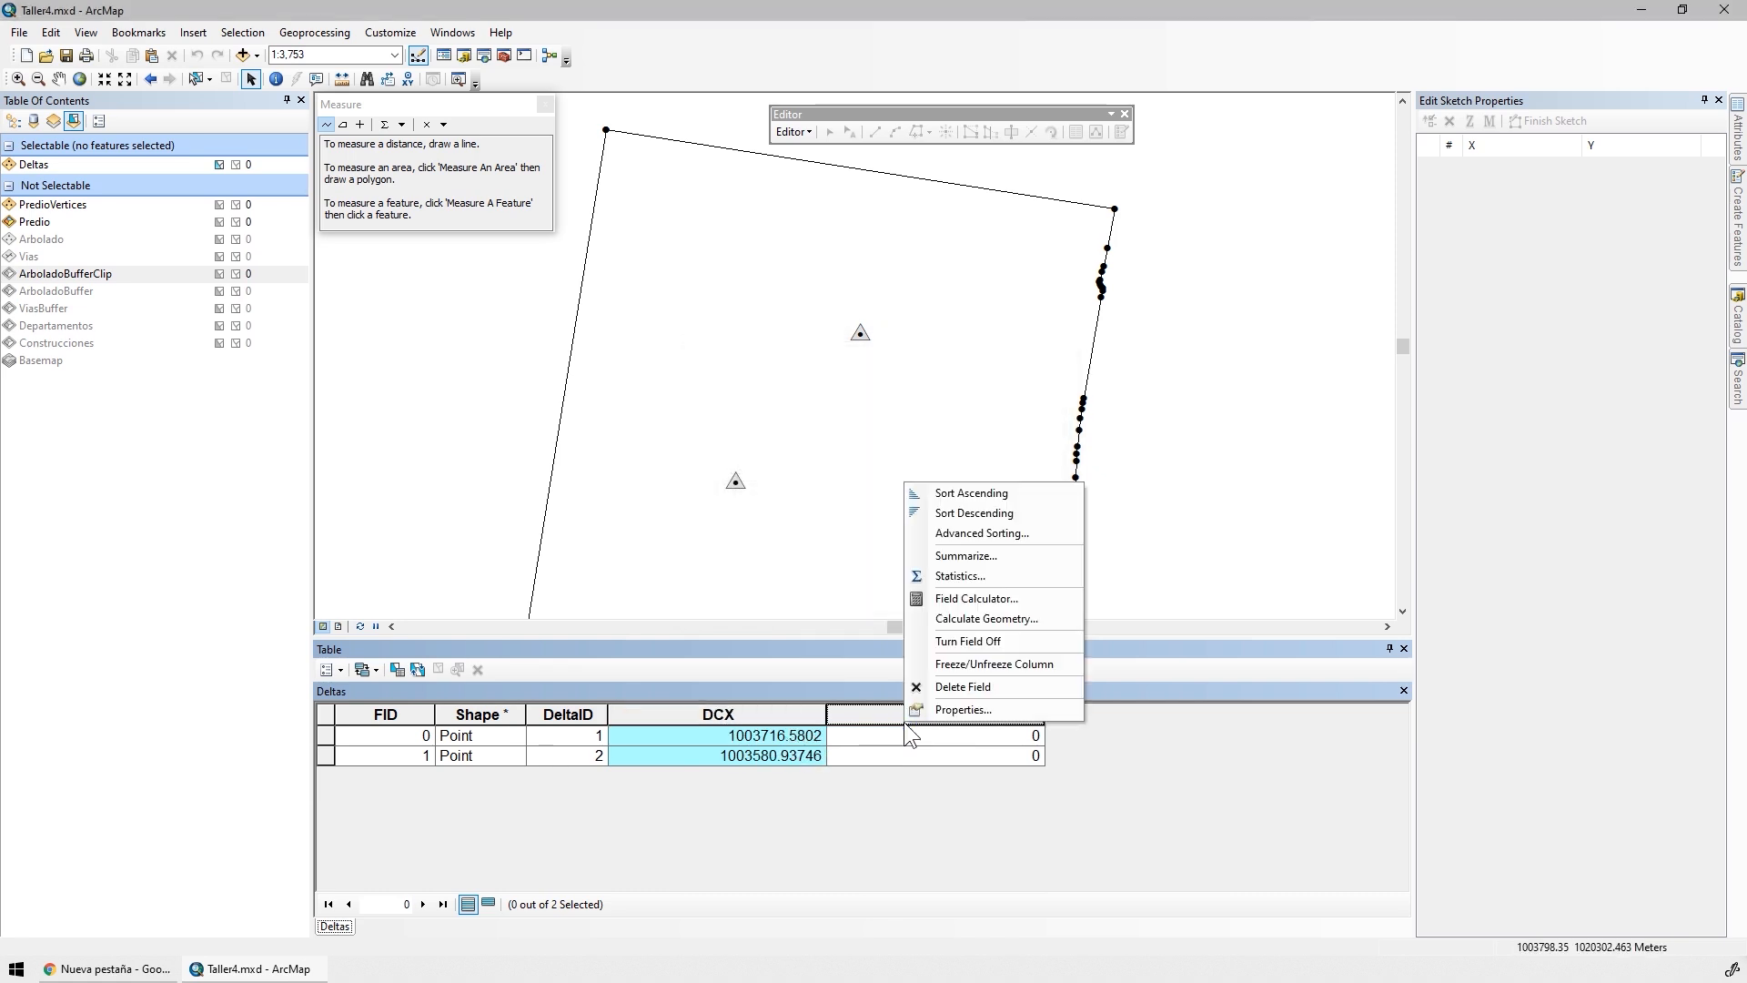
{"action": "left_click", "coordinate": [970, 620]}
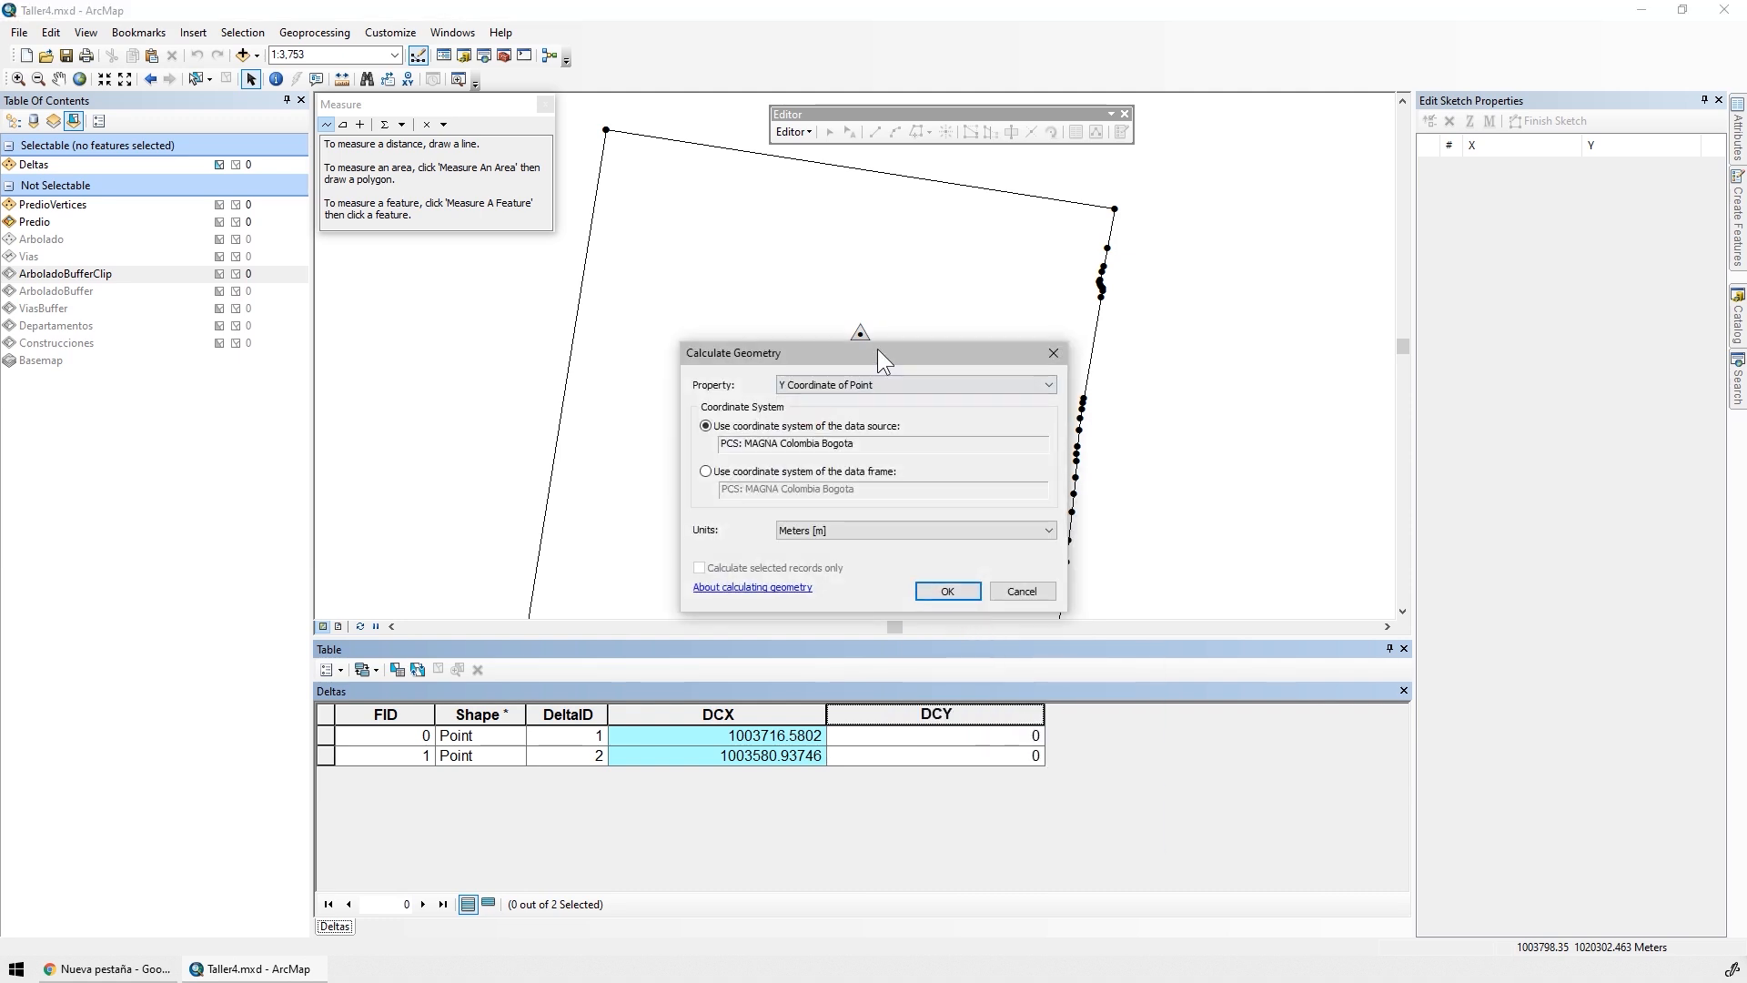
{"action": "left_click_drag", "start_coordinate": [877, 348], "coordinate": [577, 302]}
{"action": "left_click", "coordinate": [647, 544]}
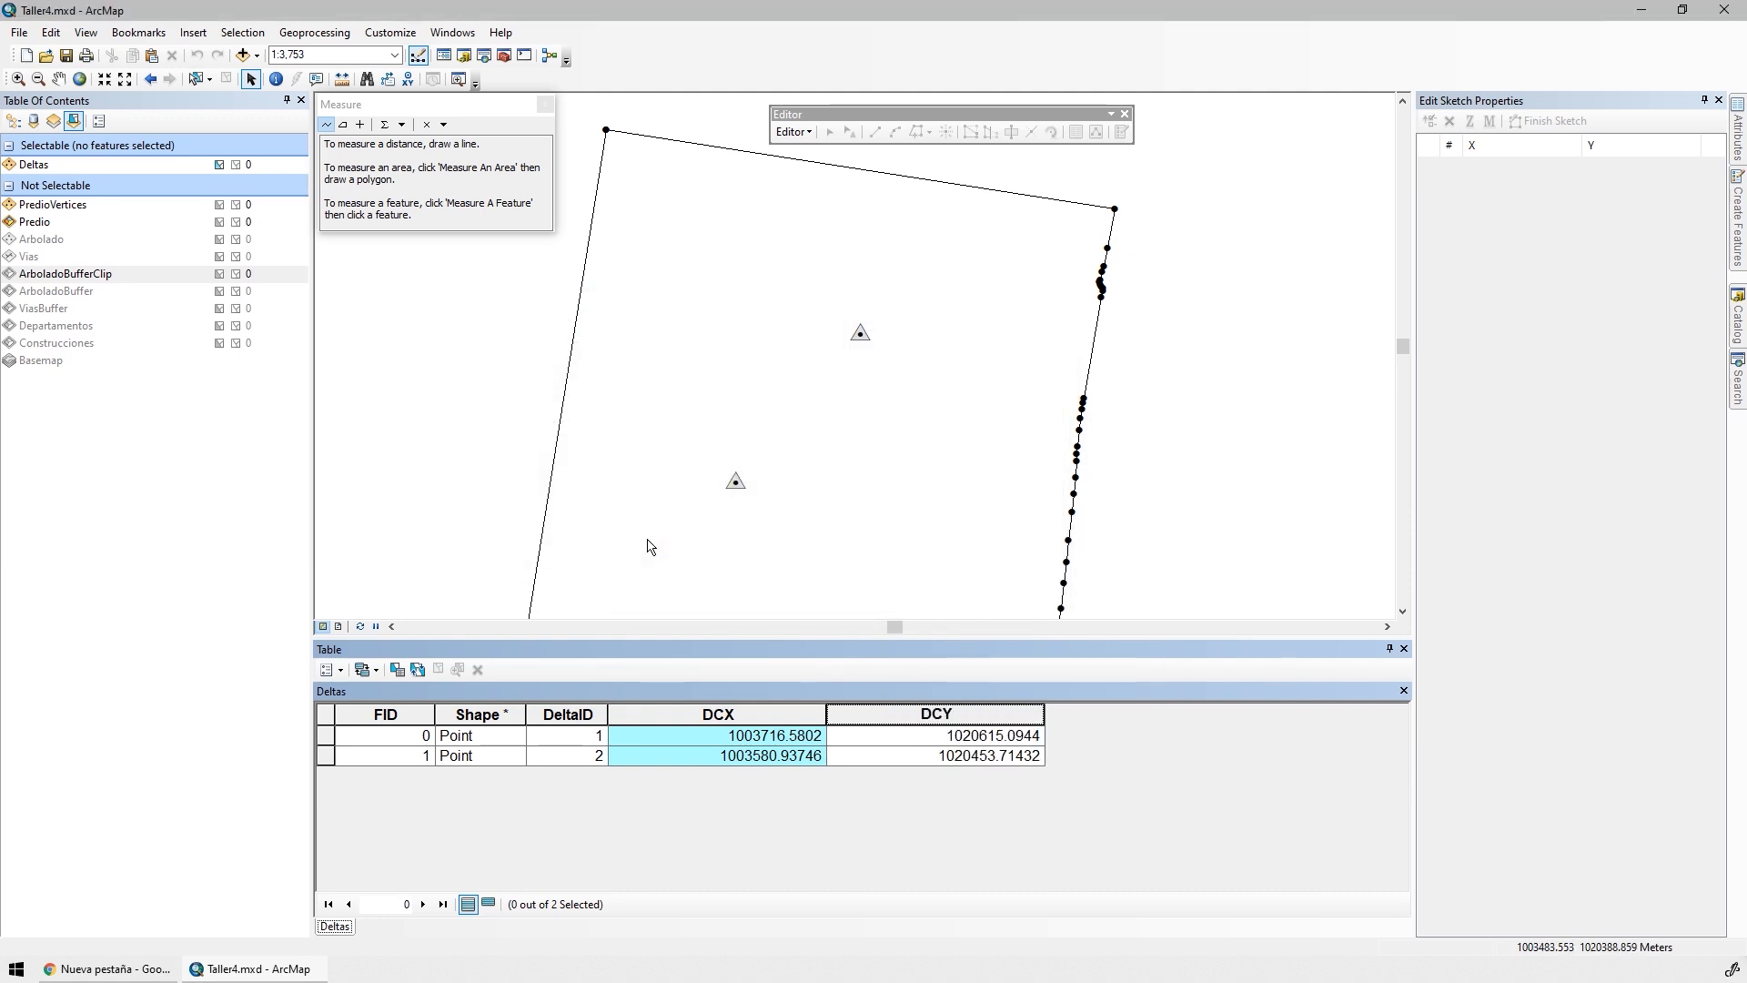
{"action": "left_click", "coordinate": [1010, 755]}
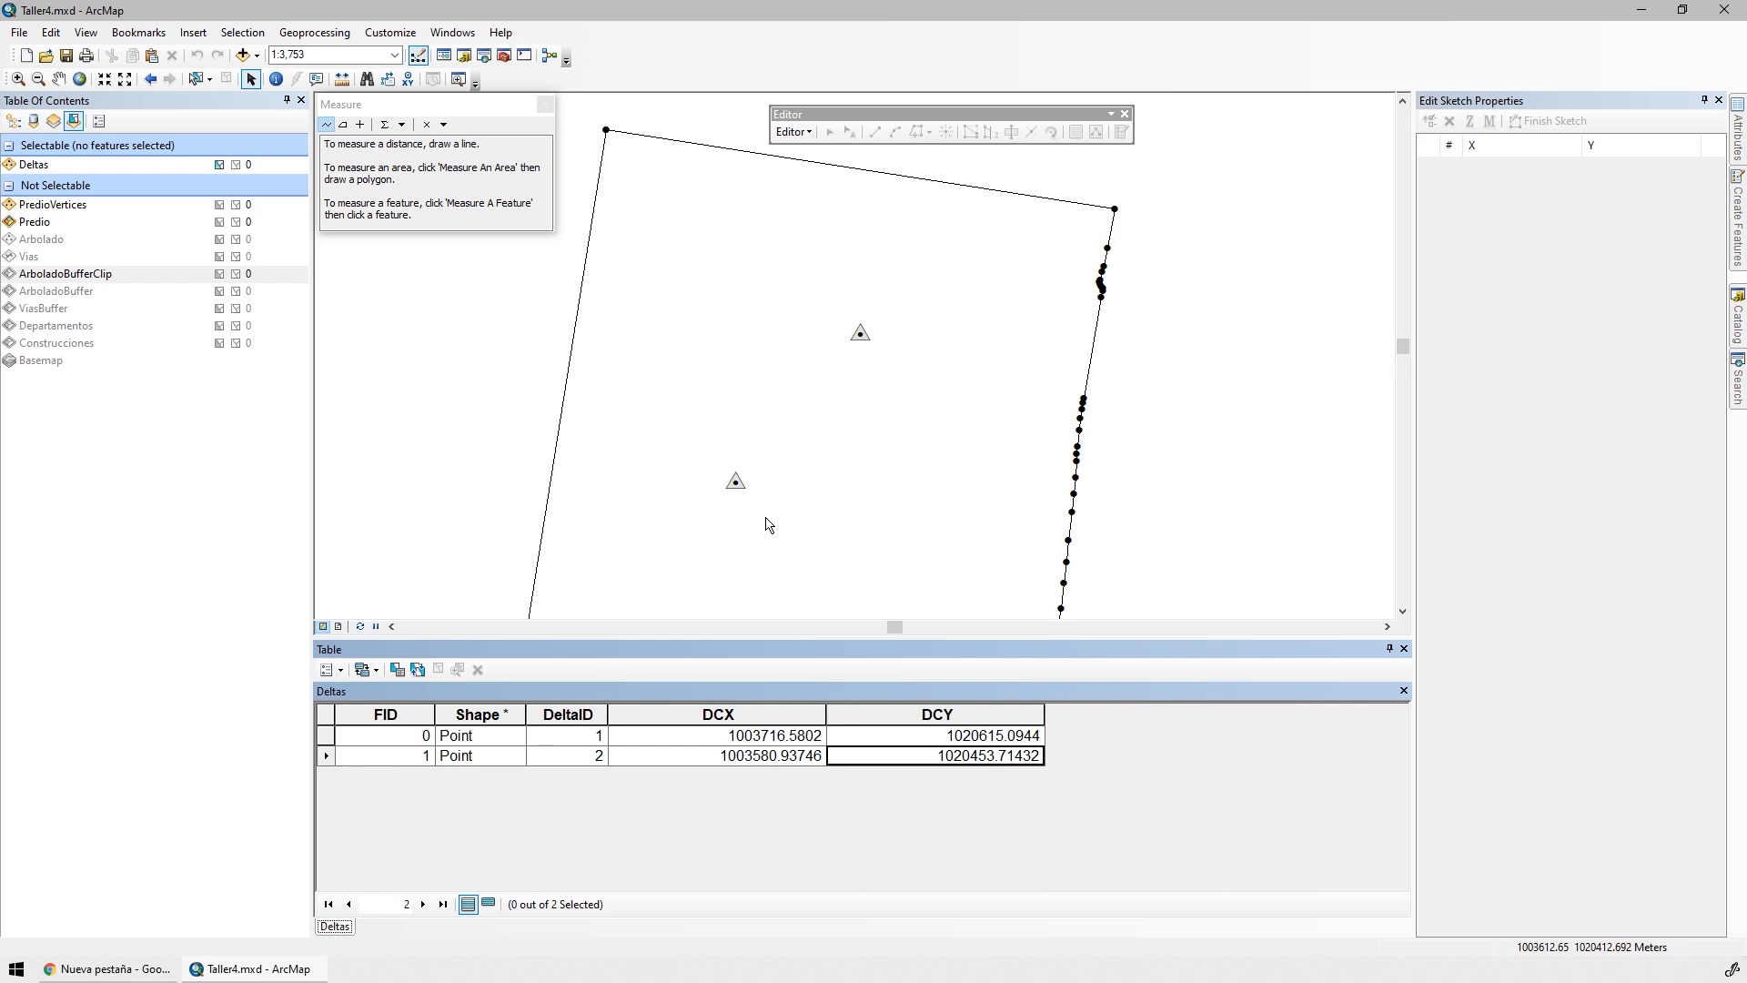
{"action": "left_click", "coordinate": [13, 121]}
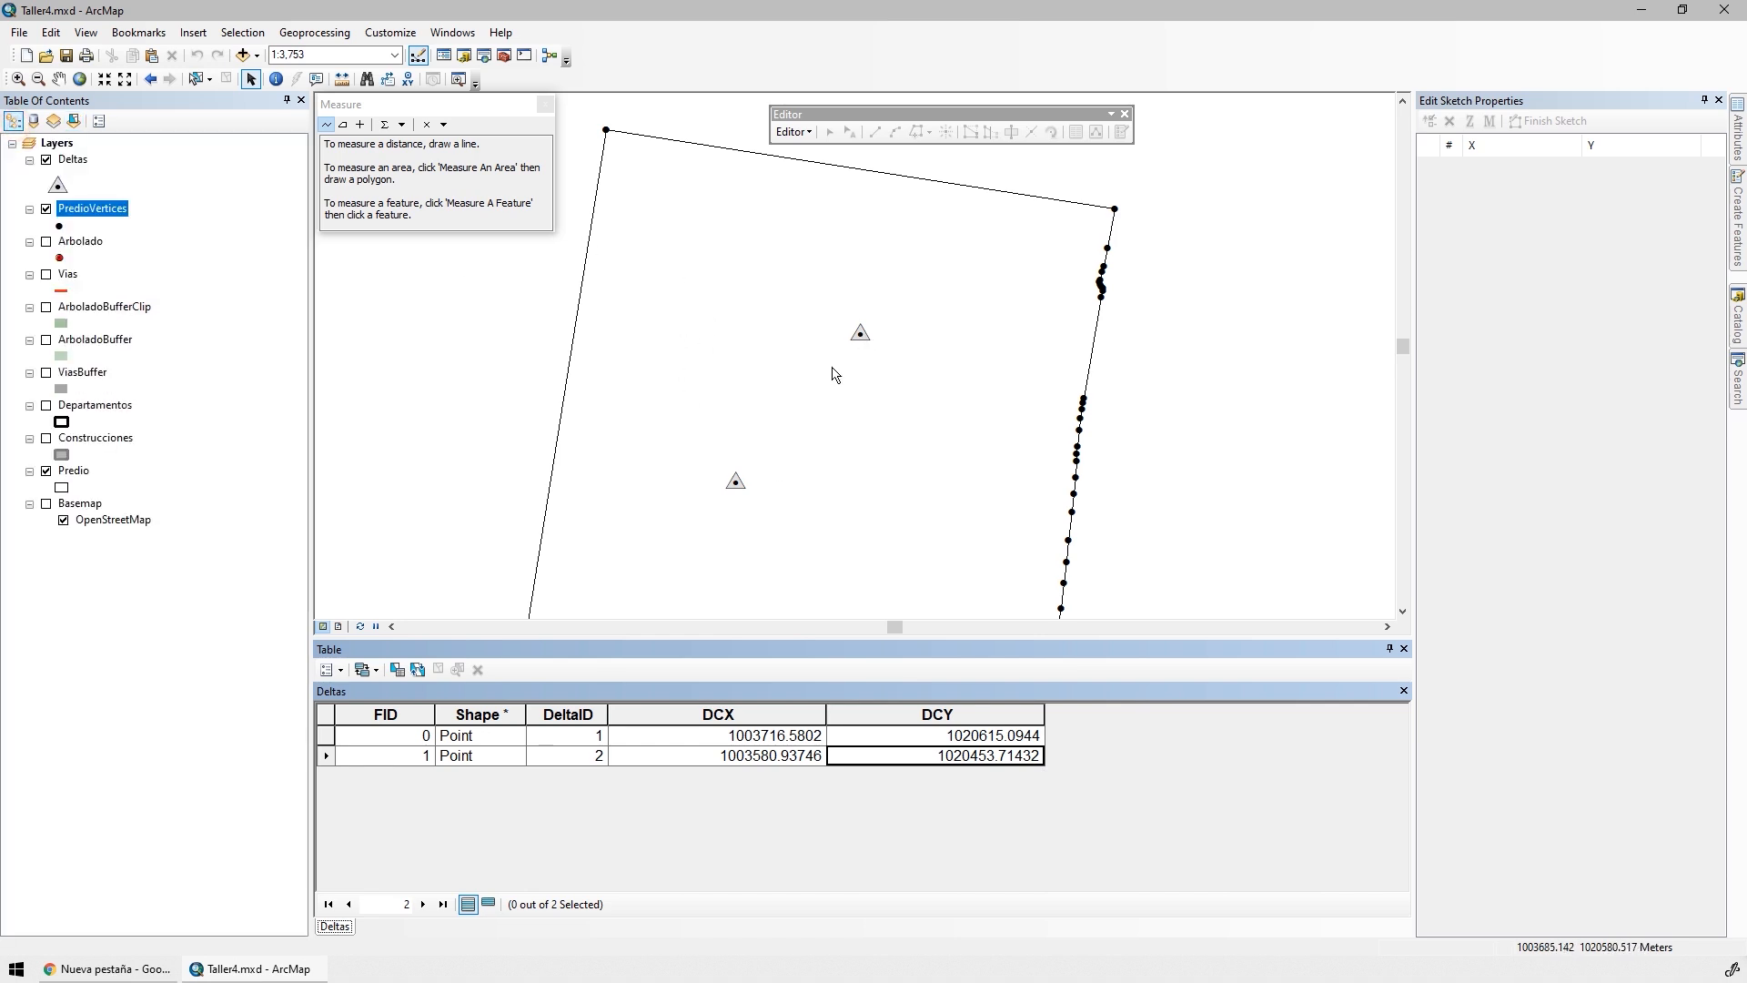
Select the Deltas point with DeltaID 1 on the map by enclosing it in a selection area
{"action": "scroll", "coordinate": [863, 339], "scroll_direction": "up", "scroll_amount": 3}
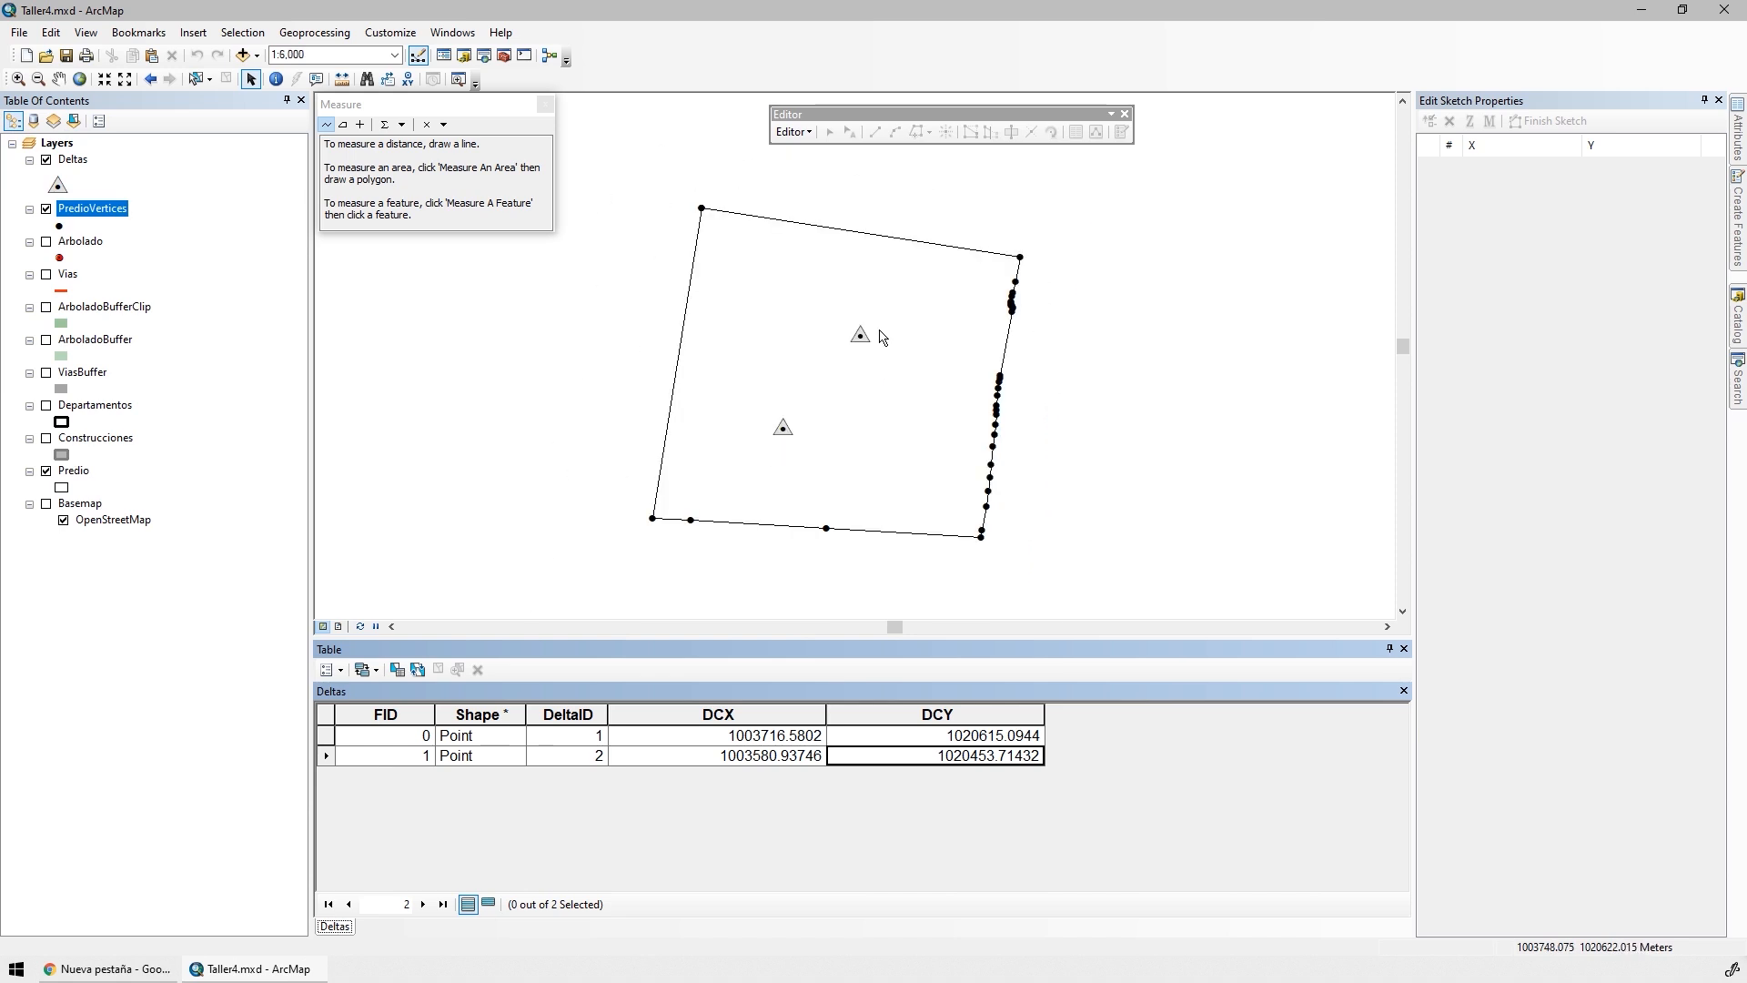
{"action": "left_click", "coordinate": [209, 79]}
{"action": "left_click", "coordinate": [264, 100]}
{"action": "left_click_drag", "start_coordinate": [827, 362], "coordinate": [890, 307]}
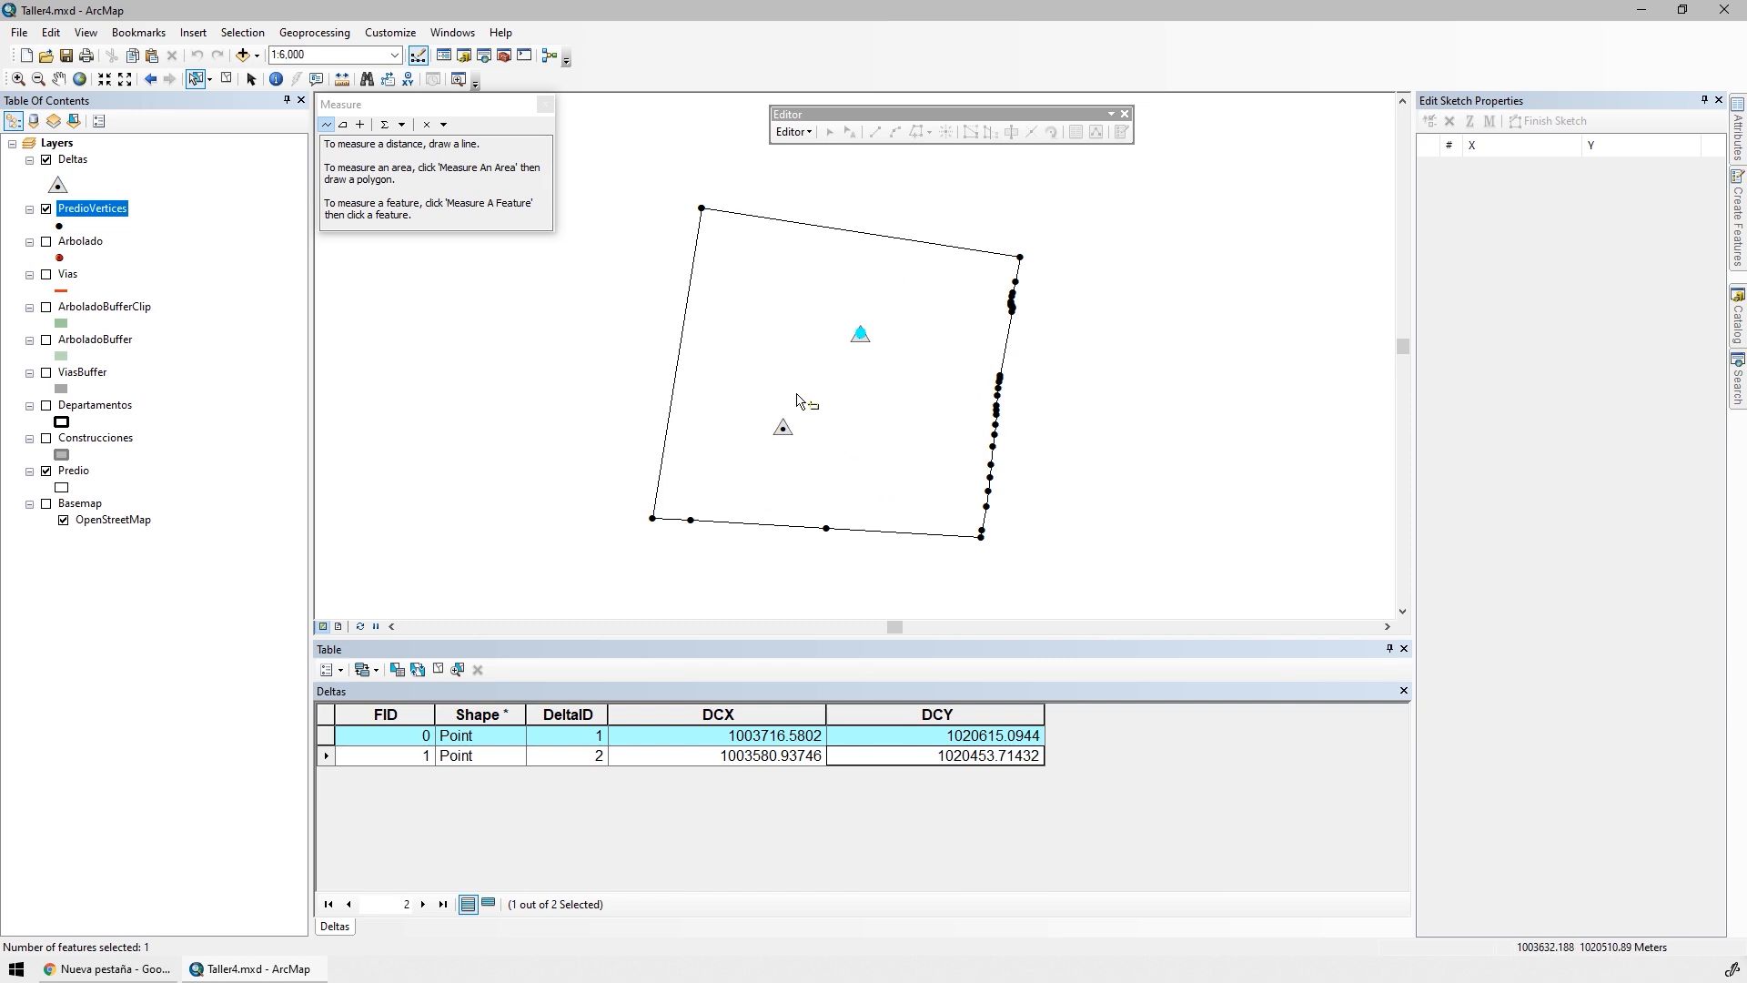
Open the attribute table of the PredioVertices layer and clear the selected features
{"action": "right_click", "coordinate": [116, 224]}
{"action": "left_click", "coordinate": [180, 264]}
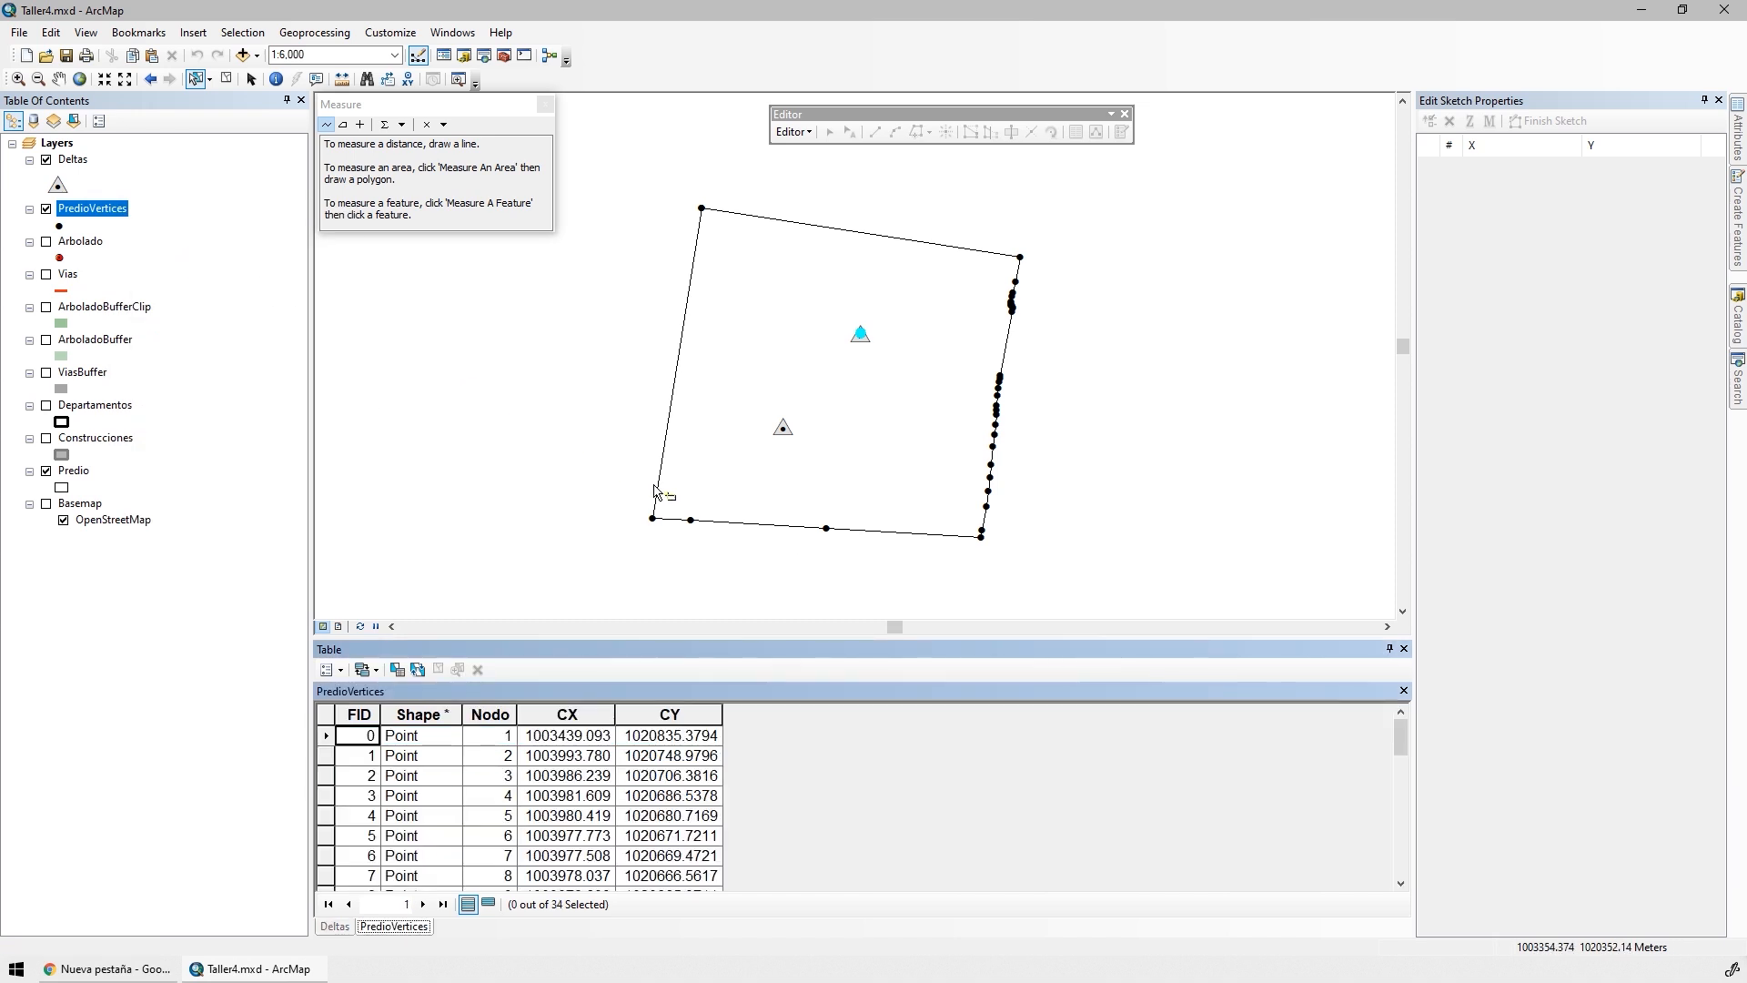
{"action": "left_click", "coordinate": [225, 79]}
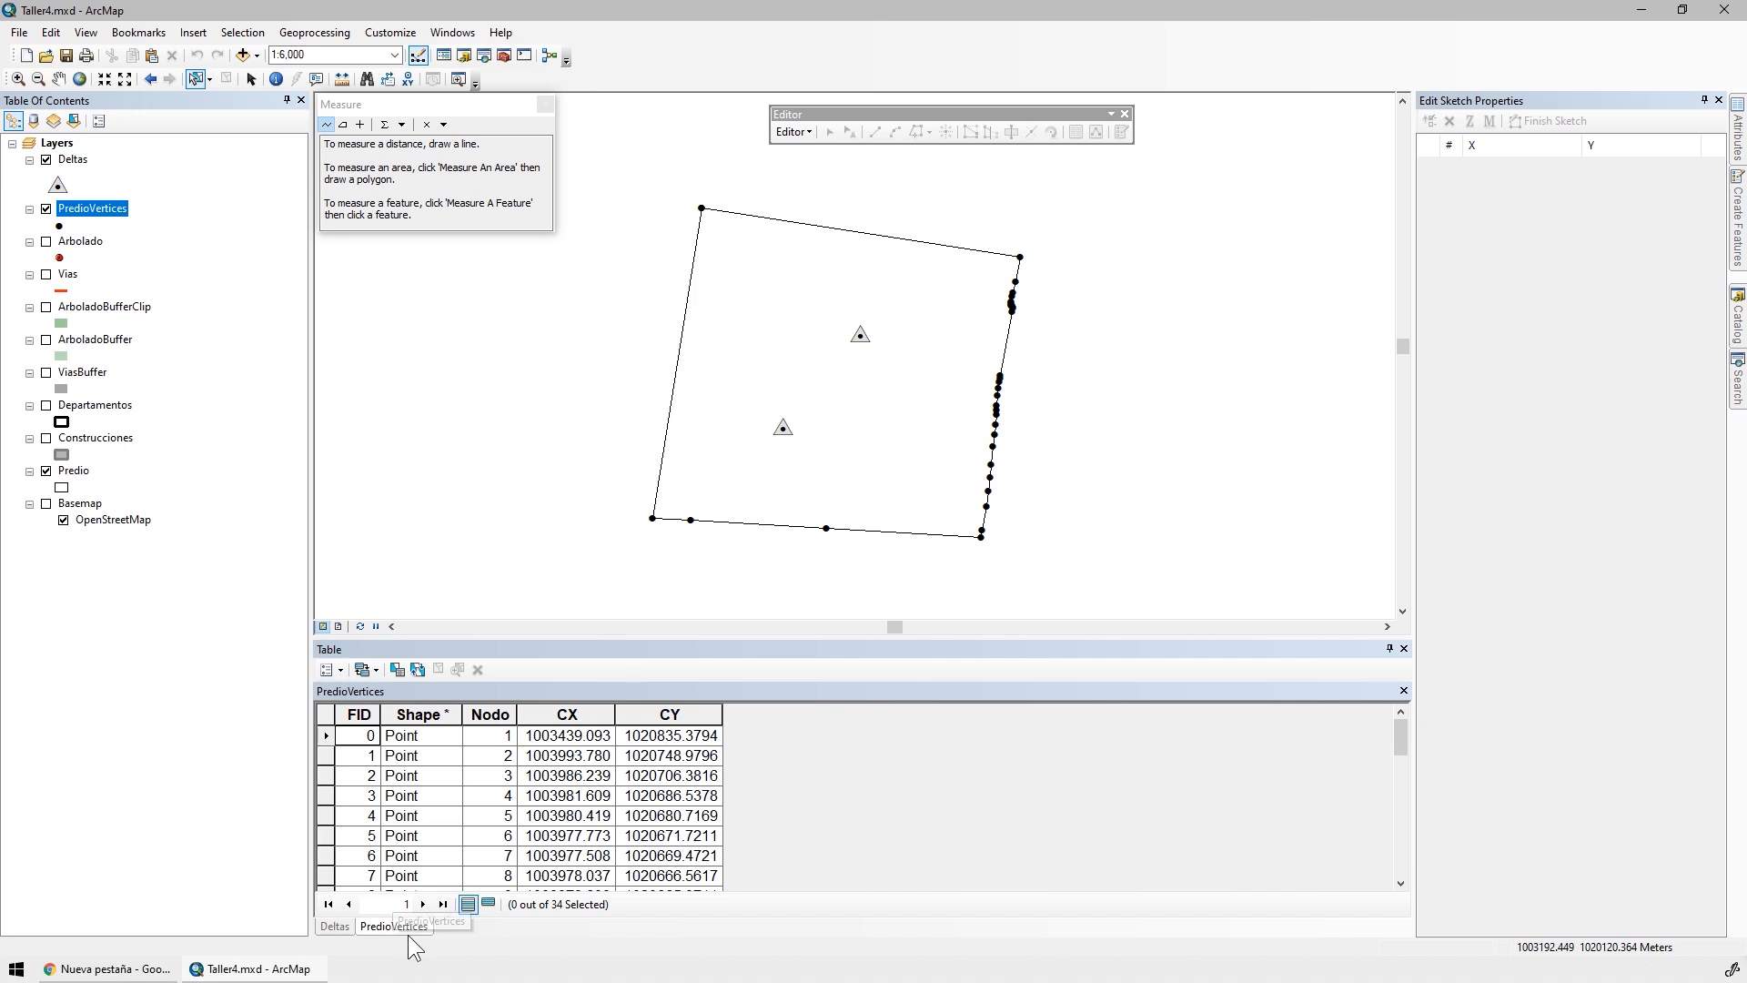
Add a field named DCX of type Double to the PredioVertices attribute table
{"action": "left_click", "coordinate": [342, 677]}
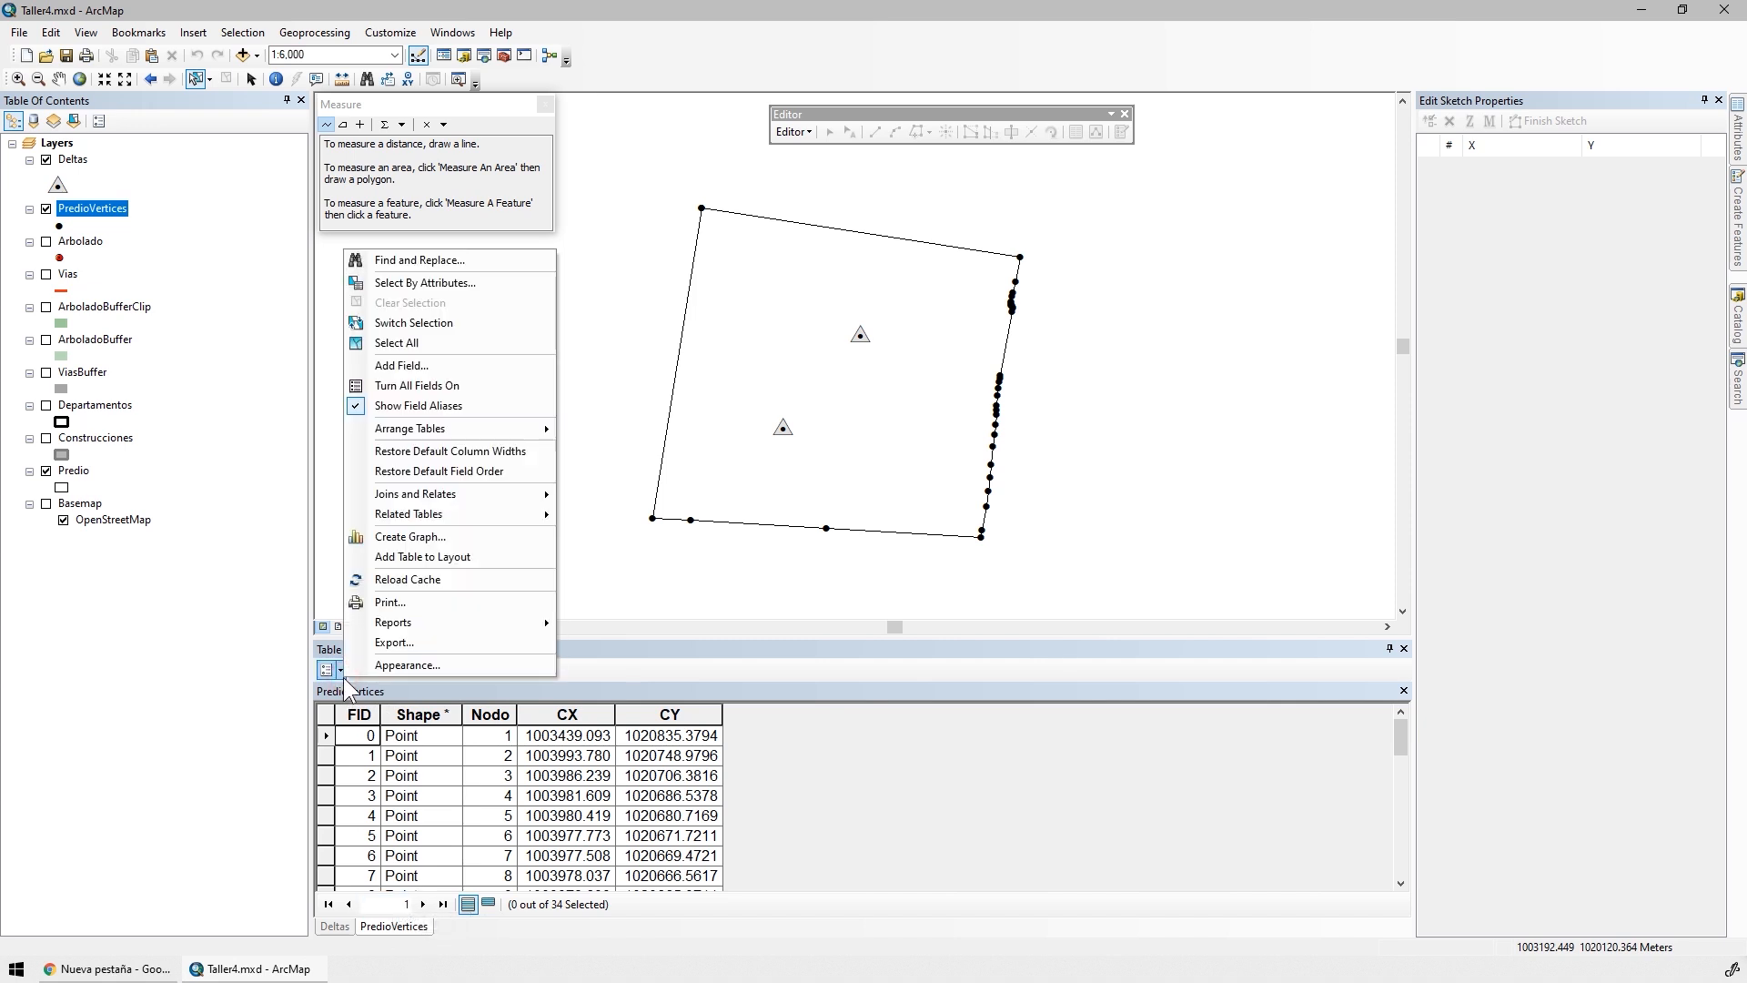
{"action": "left_click", "coordinate": [444, 364]}
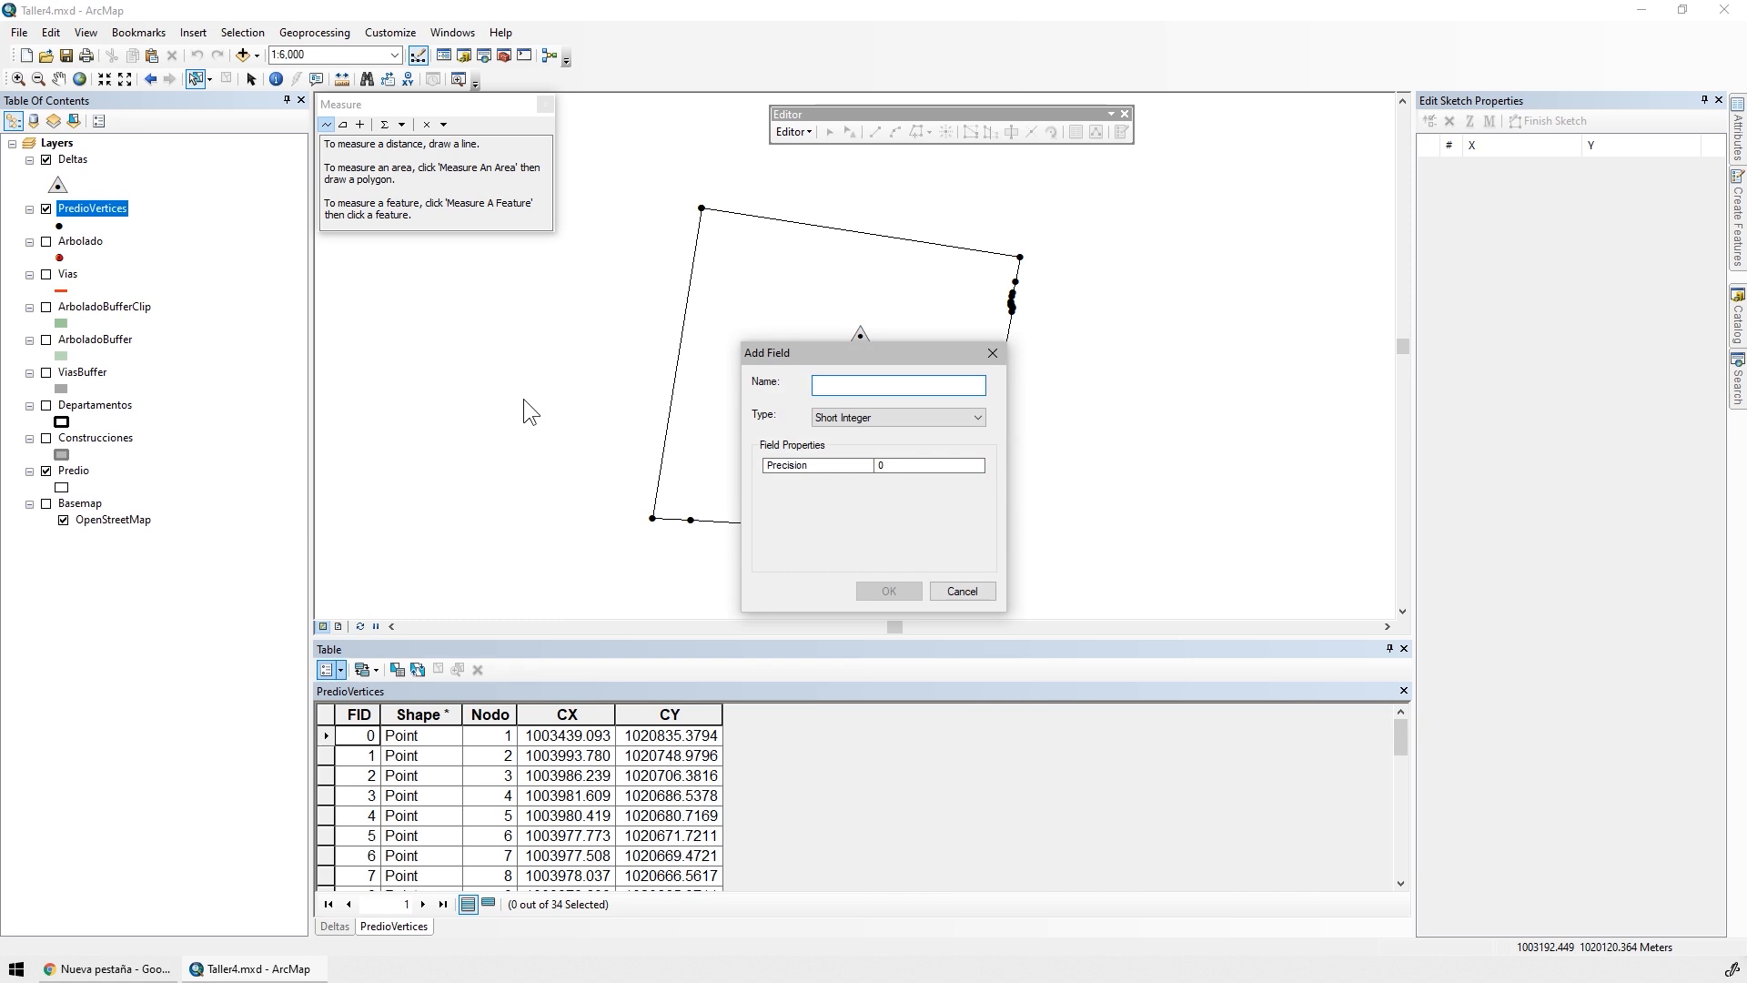
{"action": "type", "text": "DCX"}
{"action": "left_click", "coordinate": [887, 411]}
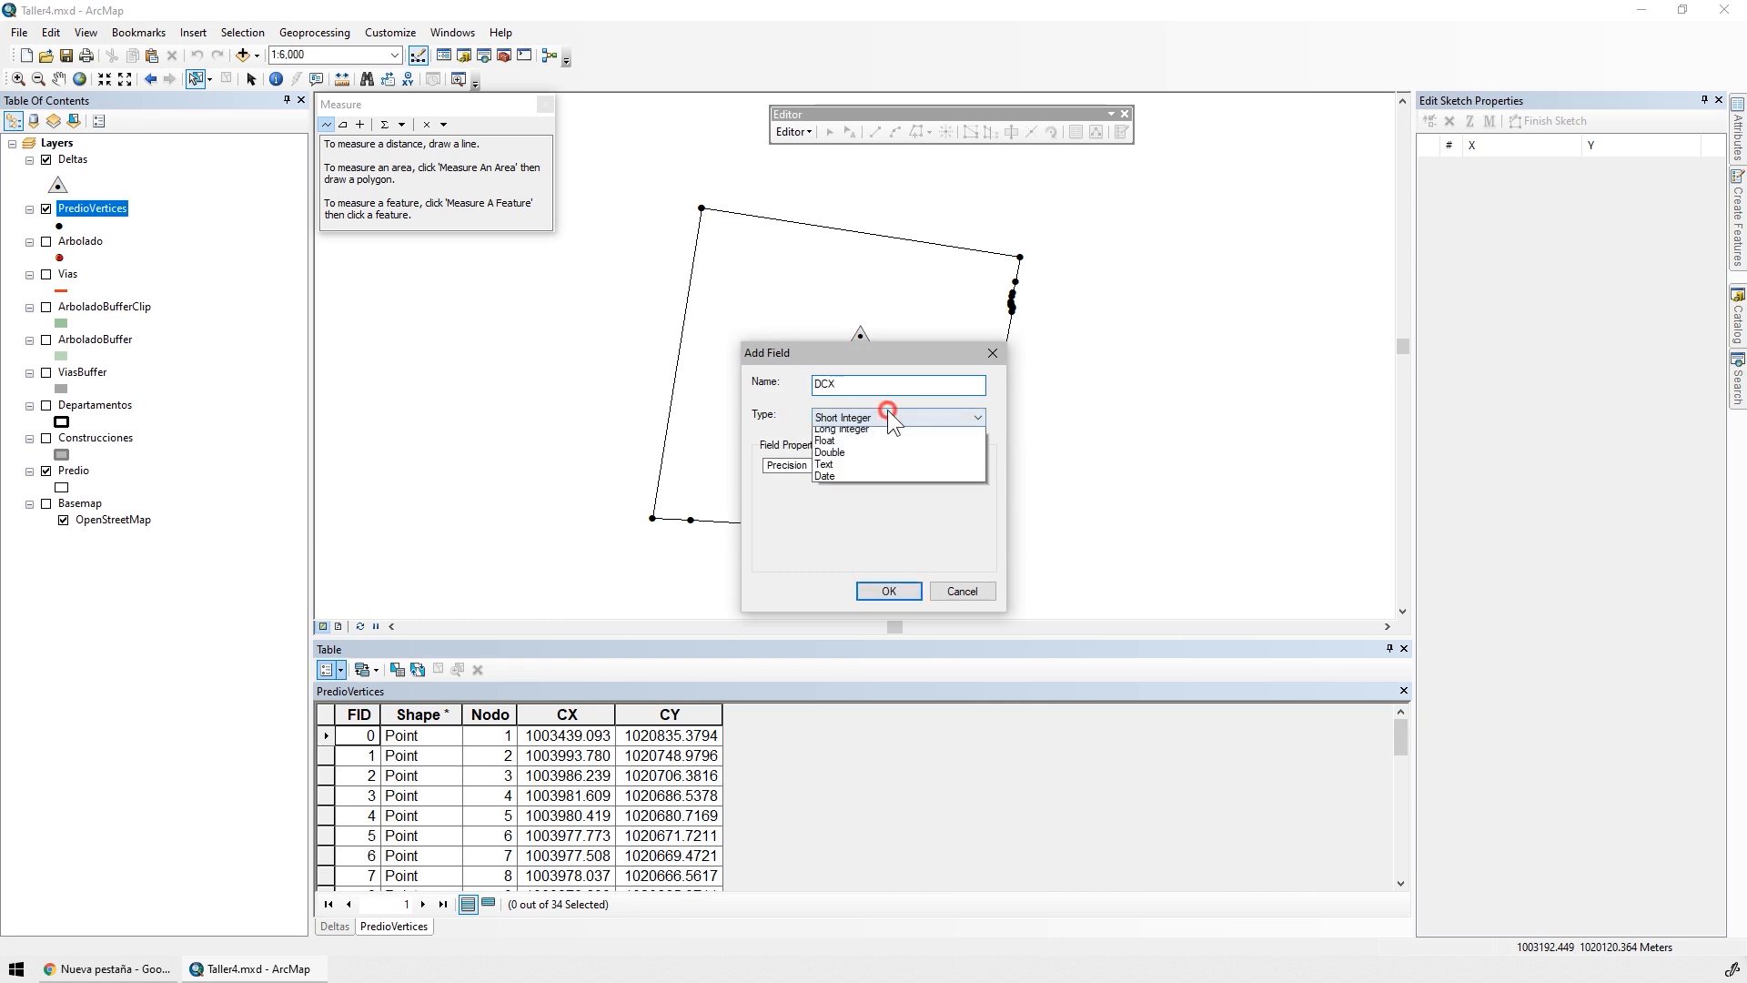
{"action": "left_click", "coordinate": [850, 467]}
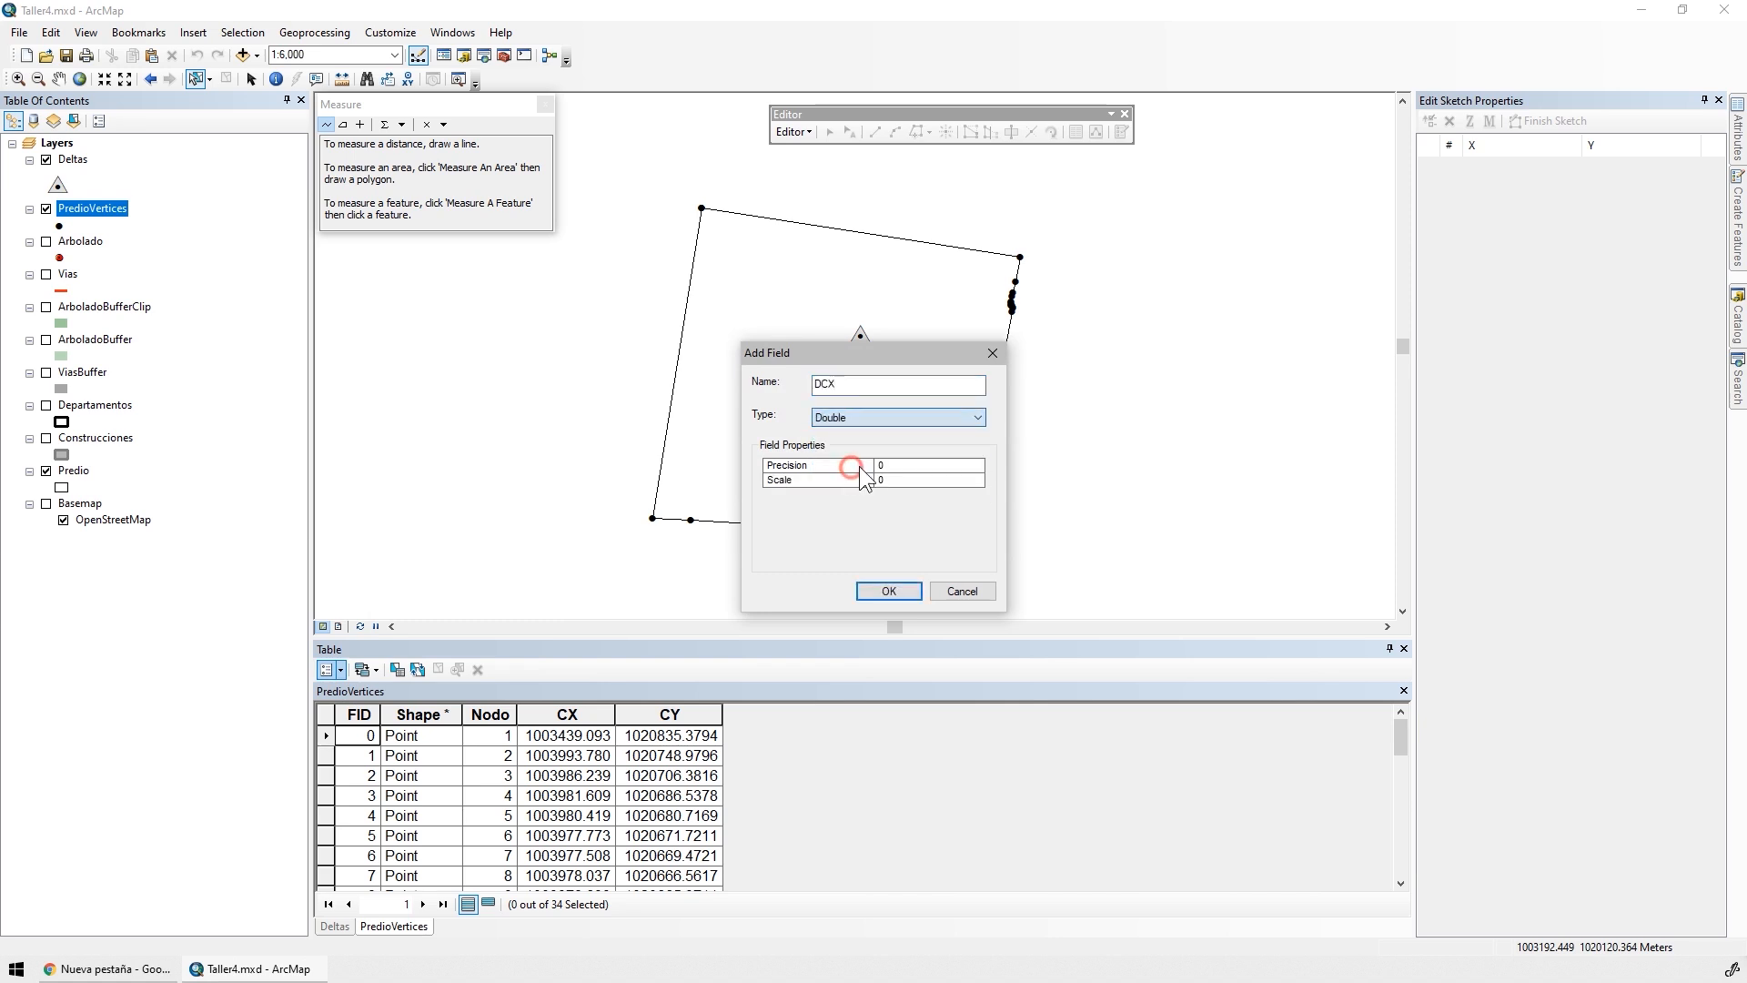
{"action": "left_click", "coordinate": [888, 591]}
Add a field named DCY of type Double to the PredioVertices attribute table
{"action": "left_click", "coordinate": [329, 670]}
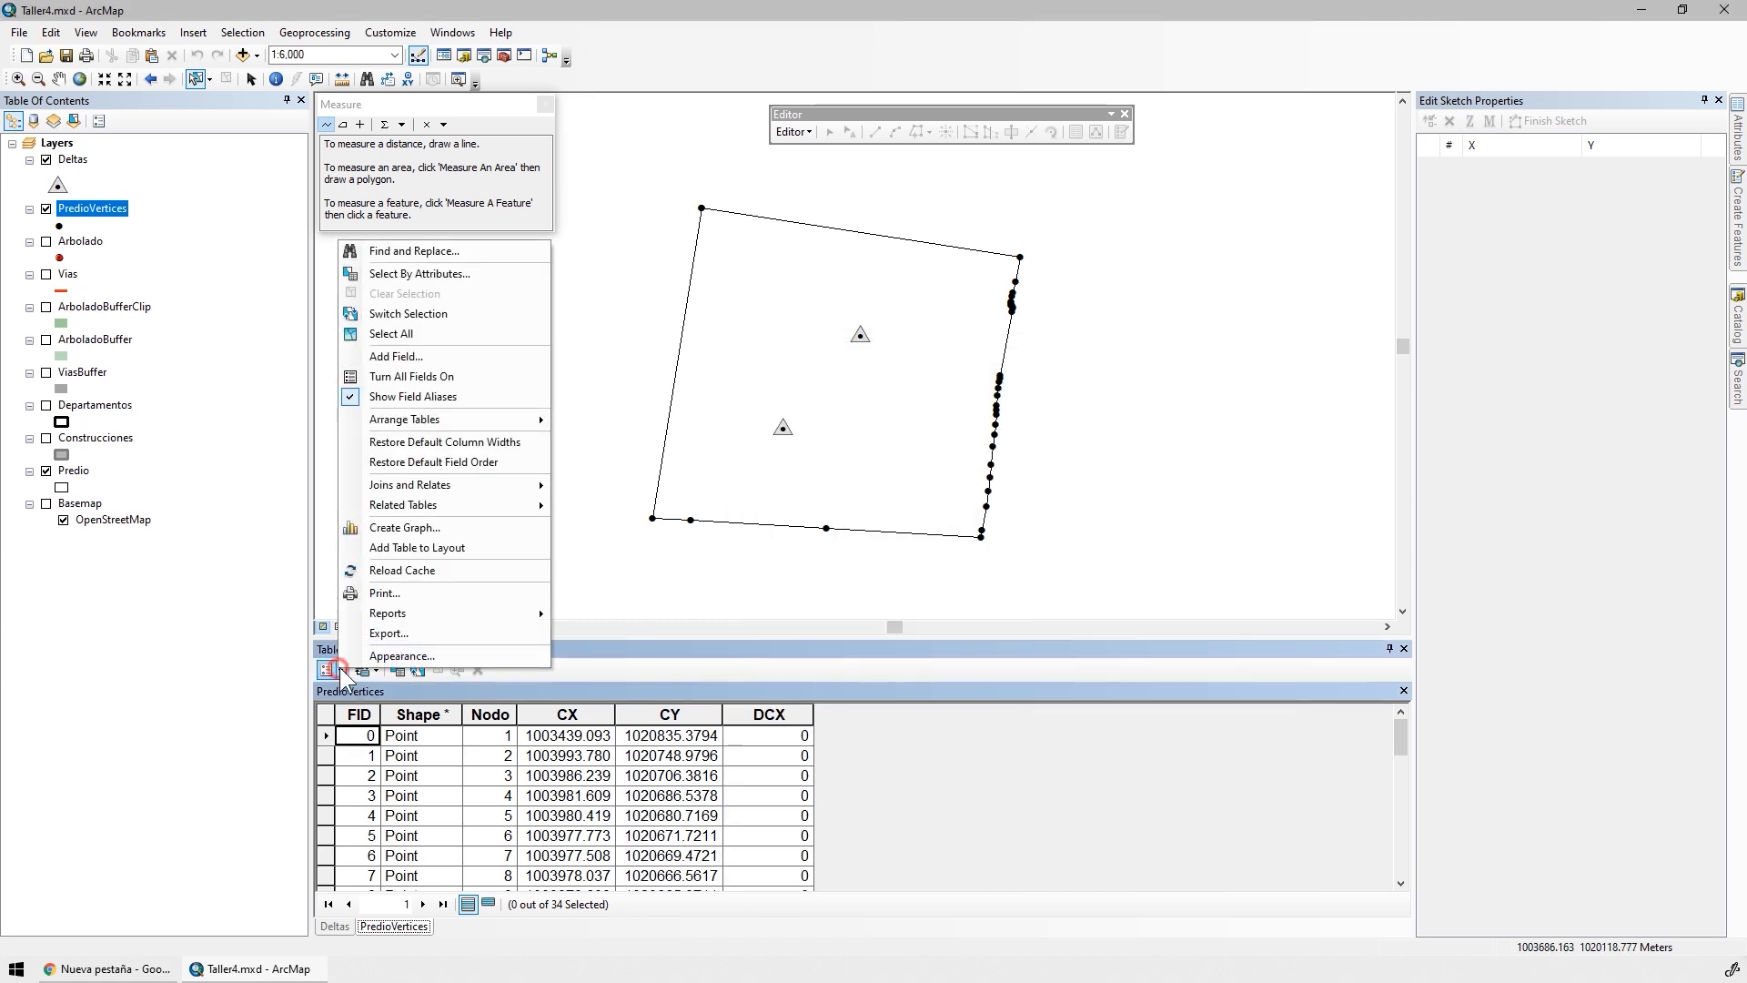
{"action": "left_click", "coordinate": [413, 364]}
{"action": "type", "text": "DCY"}
{"action": "left_click", "coordinate": [899, 418]}
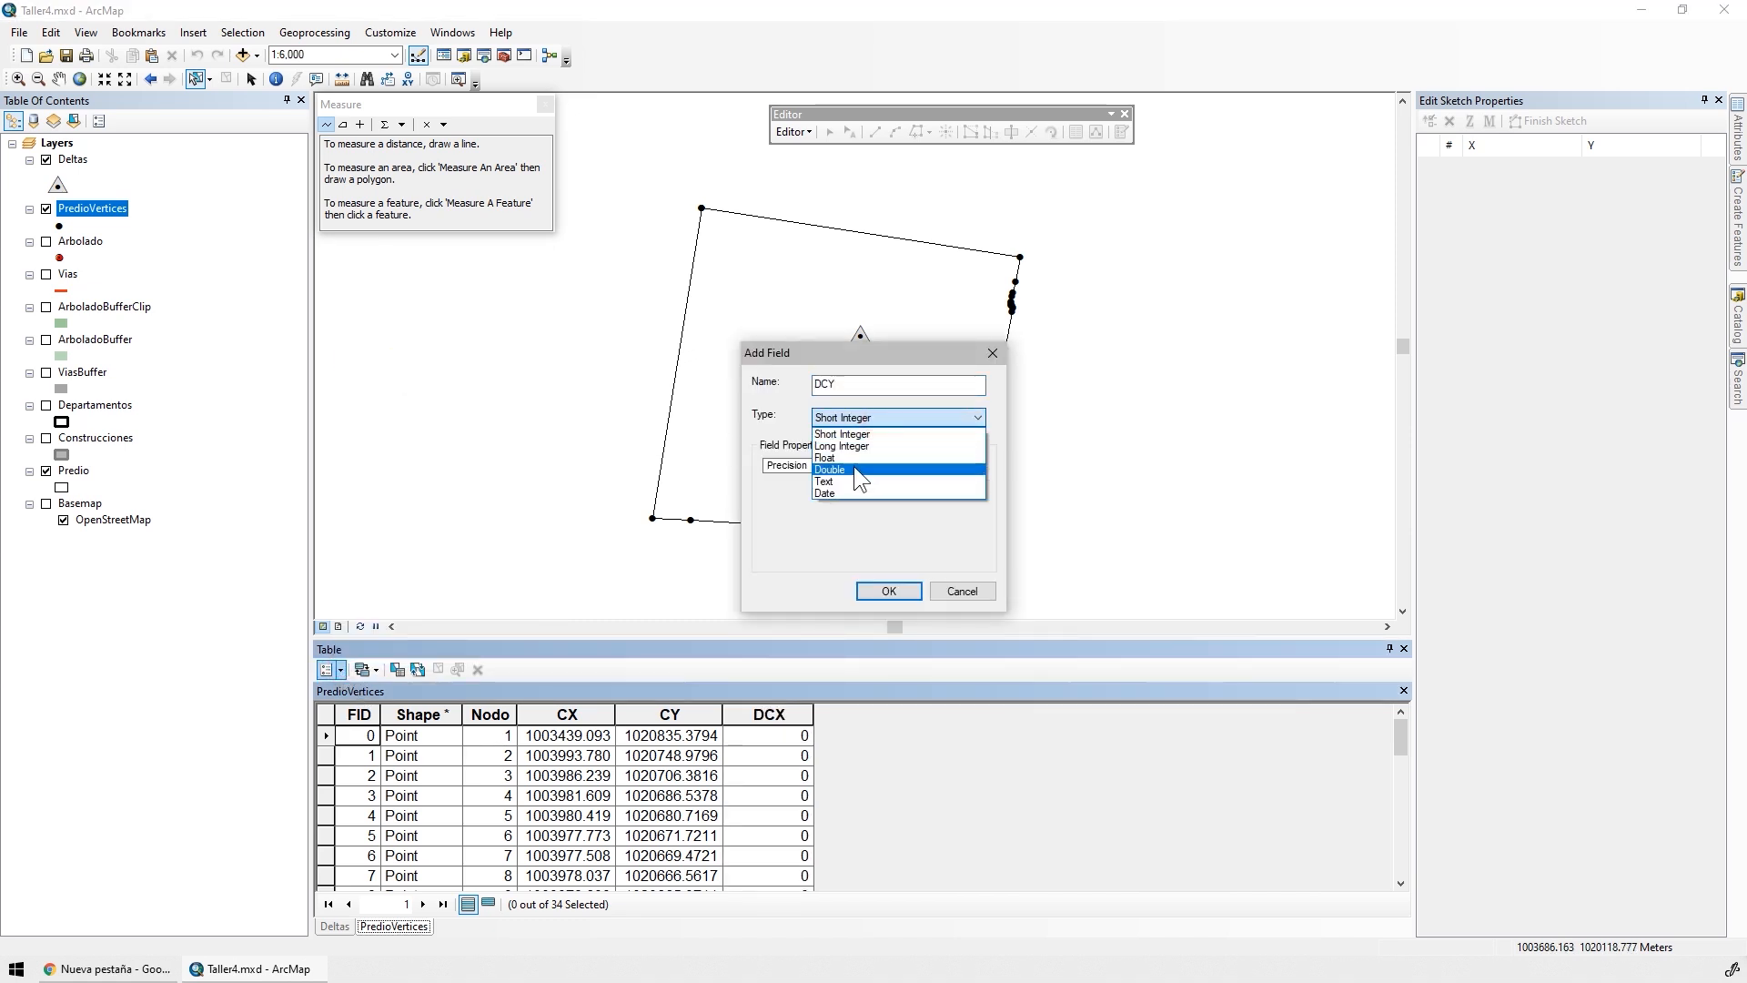
{"action": "left_click", "coordinate": [853, 466]}
{"action": "left_click", "coordinate": [896, 593]}
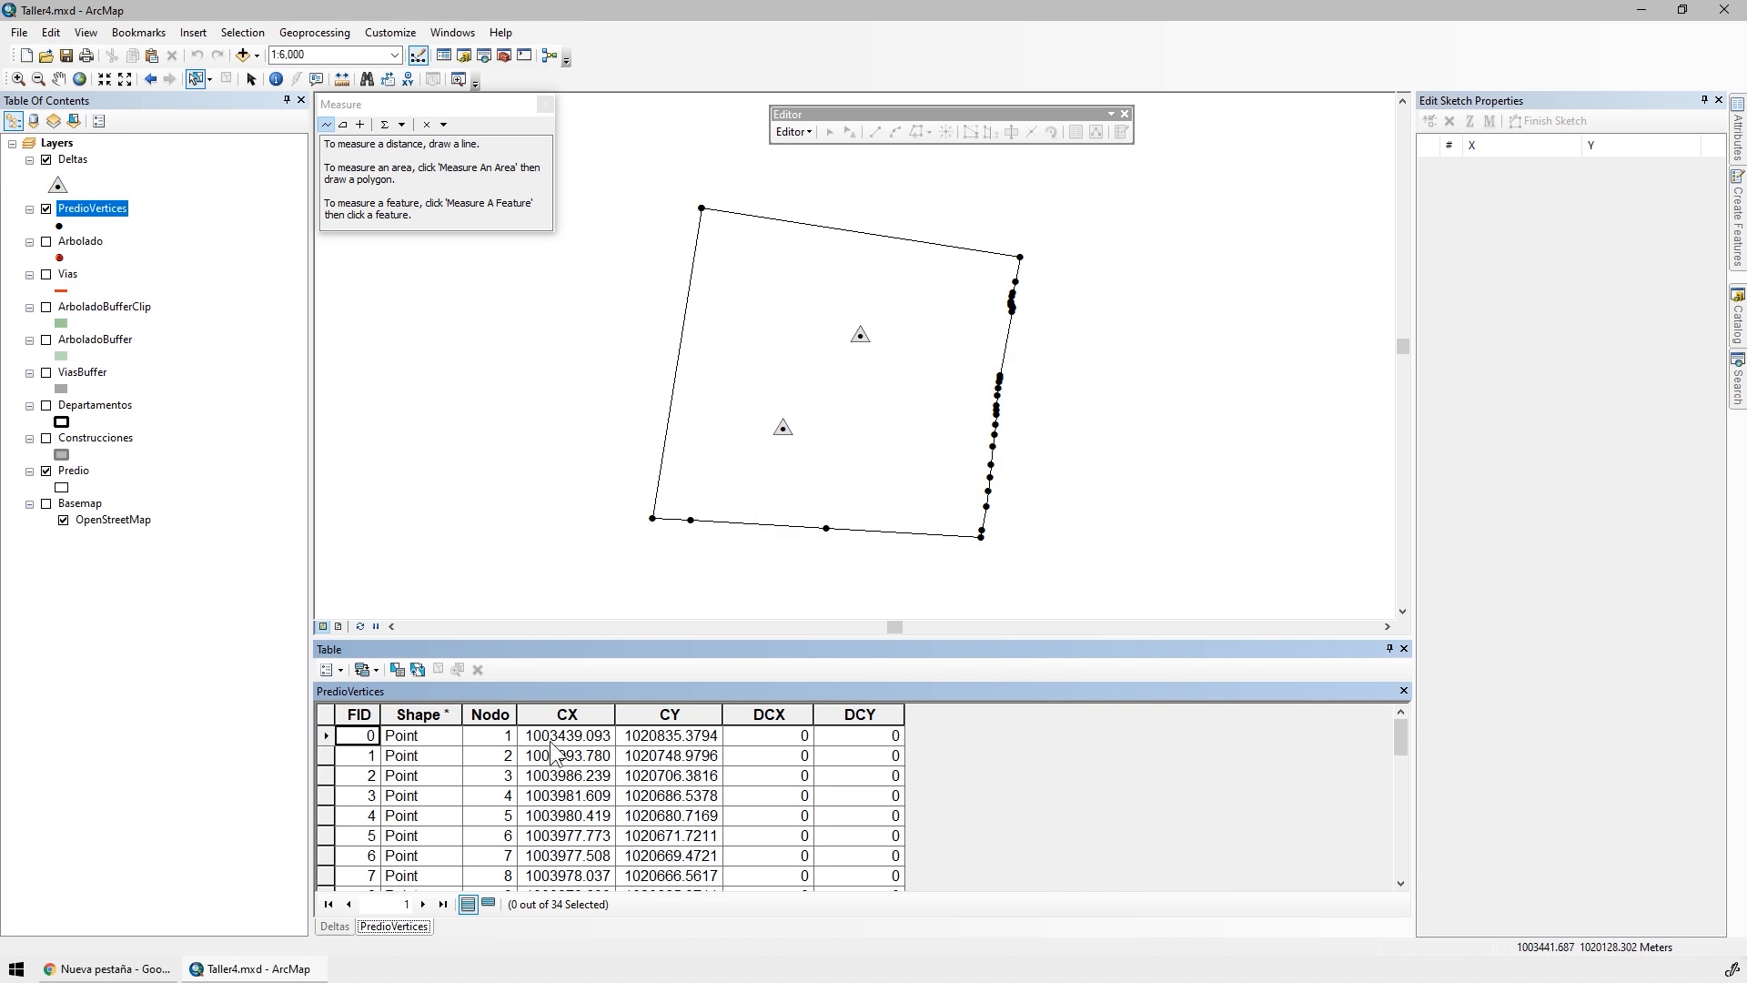
Add a Short Integer field named DeltaID to the PredioVertices table and place its column before DCX
{"action": "left_click", "coordinate": [342, 672]}
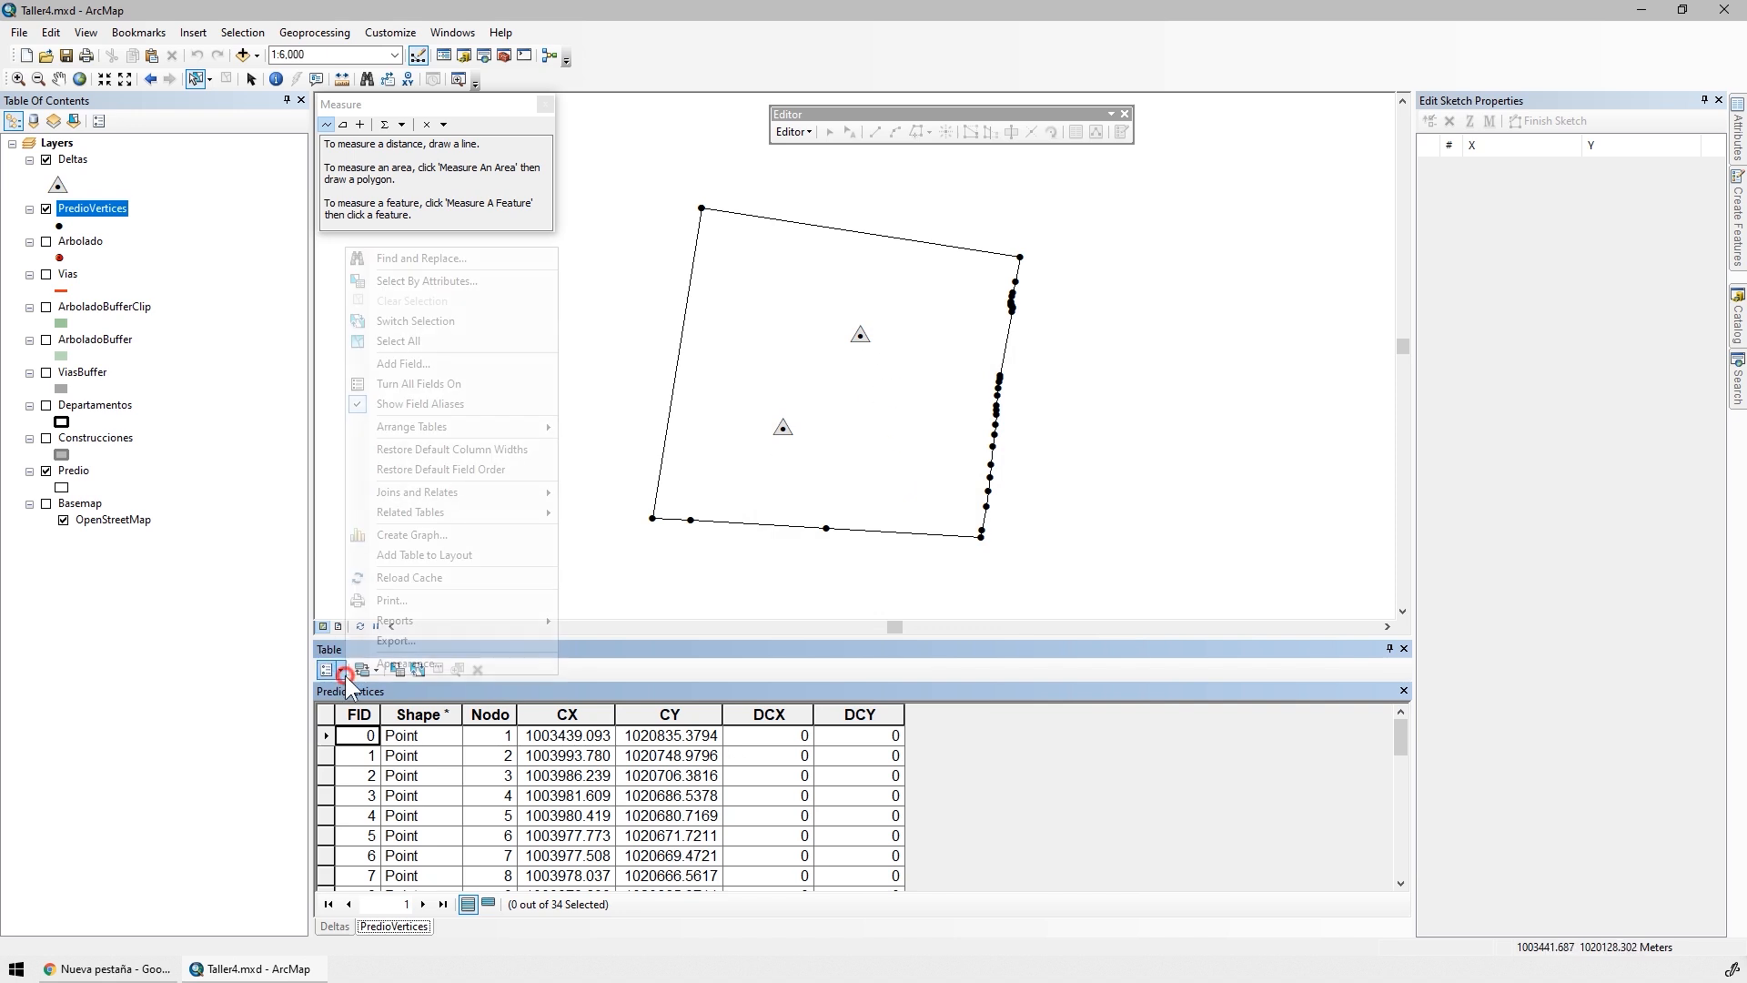
{"action": "left_click", "coordinate": [457, 373]}
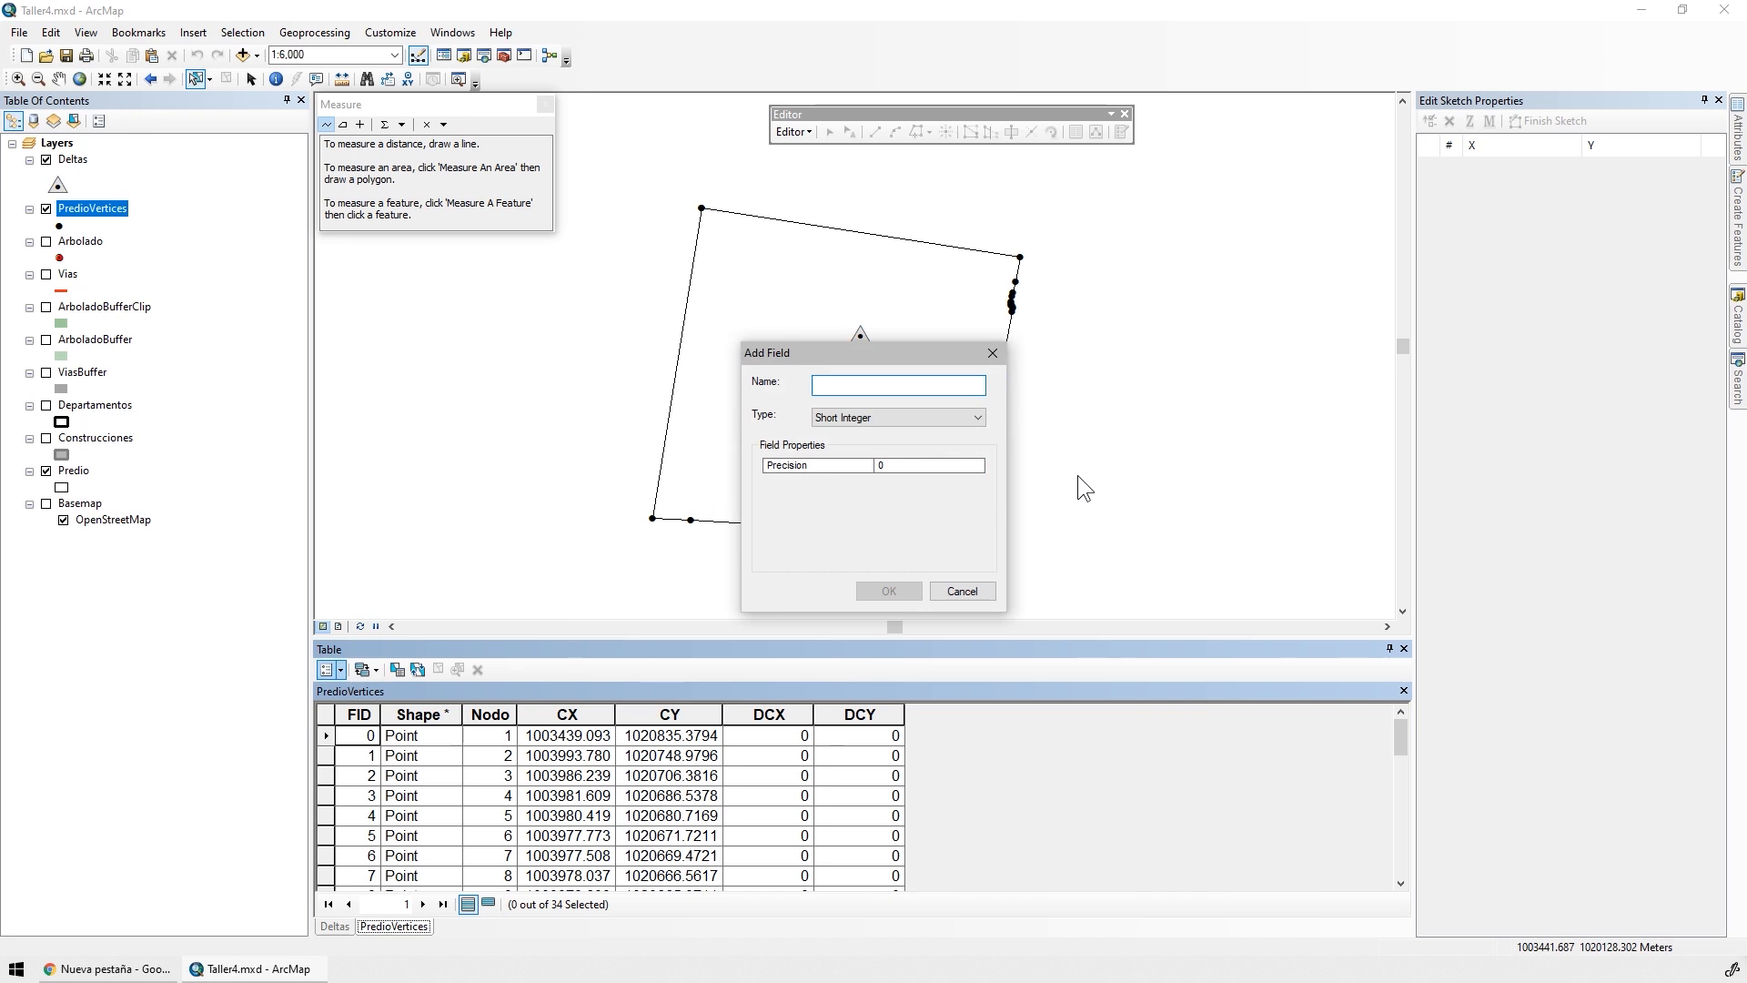
{"action": "type", "text": "DeltaID"}
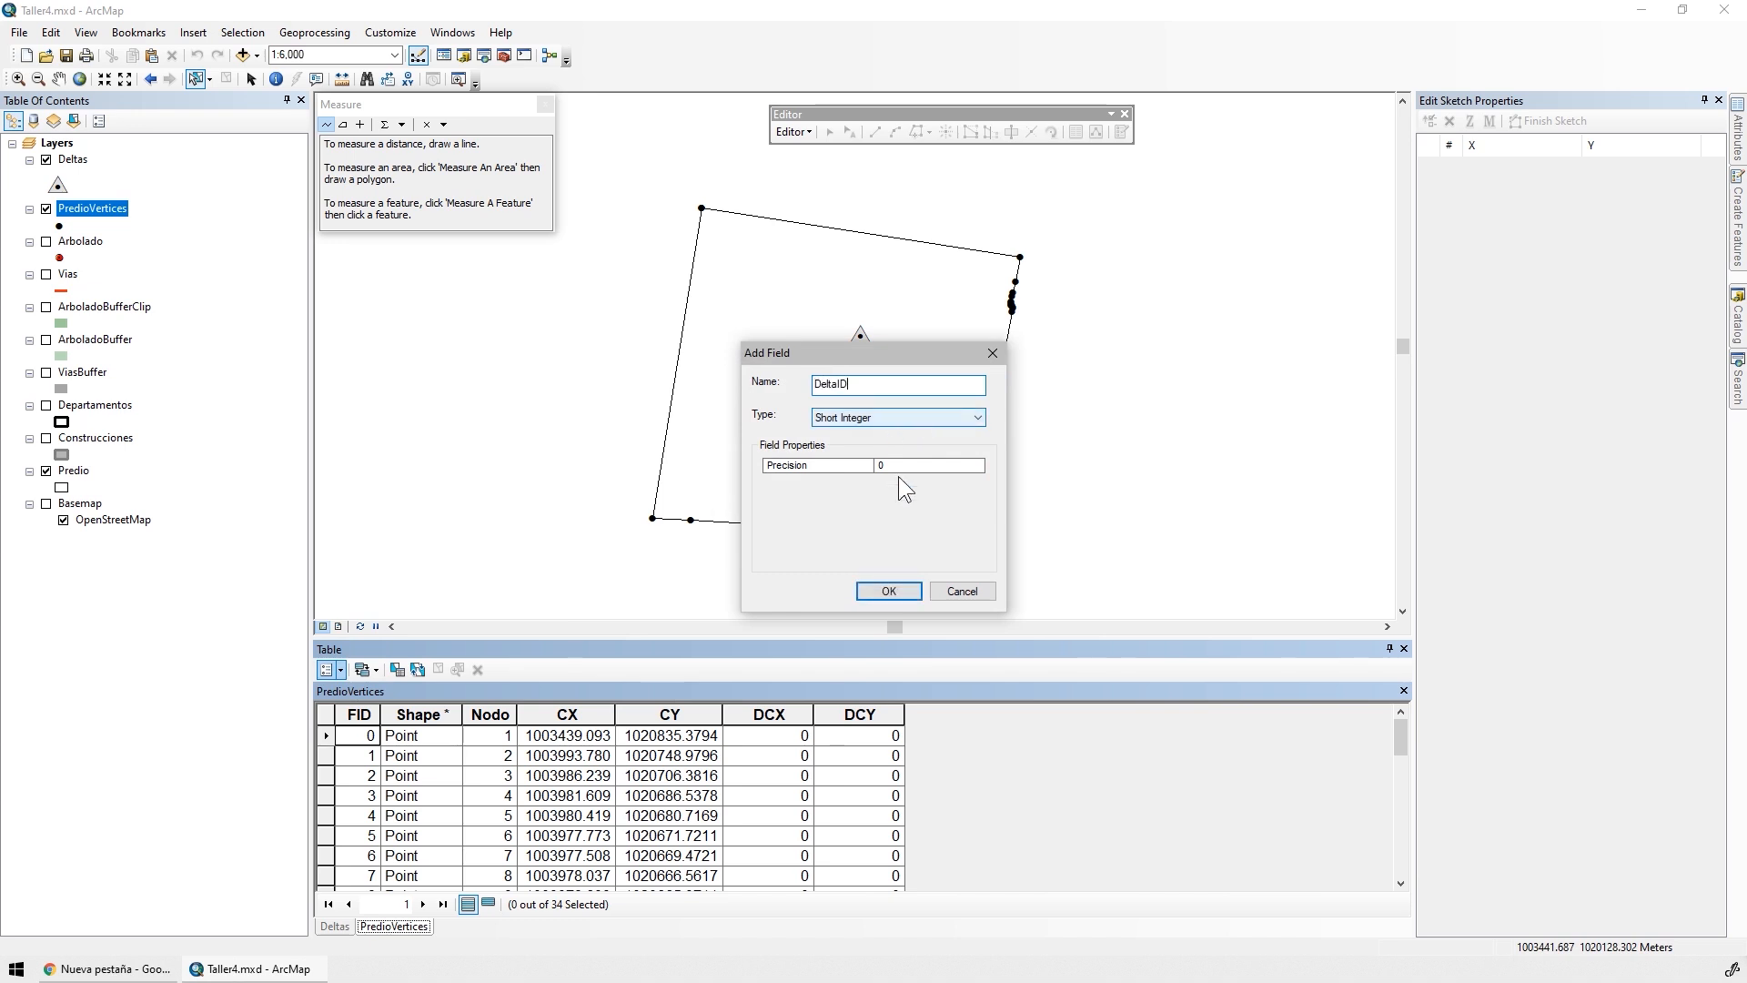
{"action": "left_click", "coordinate": [888, 592]}
{"action": "left_click_drag", "start_coordinate": [946, 714], "coordinate": [724, 713]}
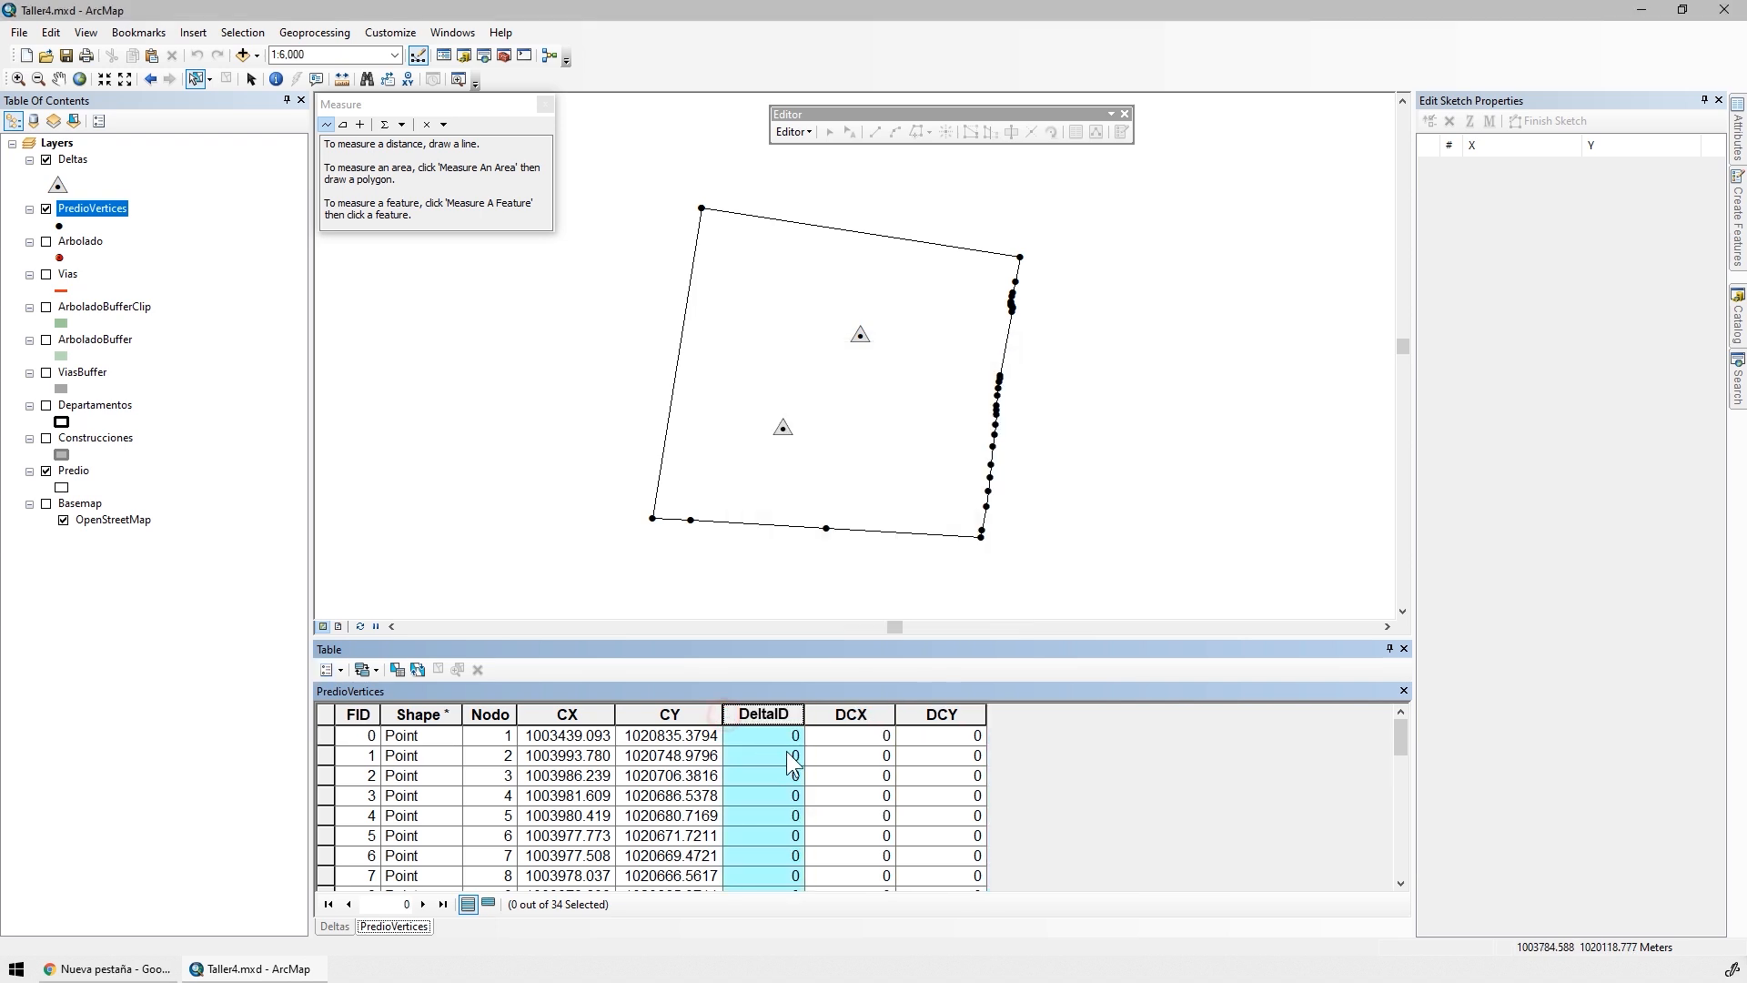
Make PredioVertices selectable instead of Deltas, and lasso the upper corner and upper east-side vertices plus the three just above the southeast corner
{"action": "left_click", "coordinate": [210, 80]}
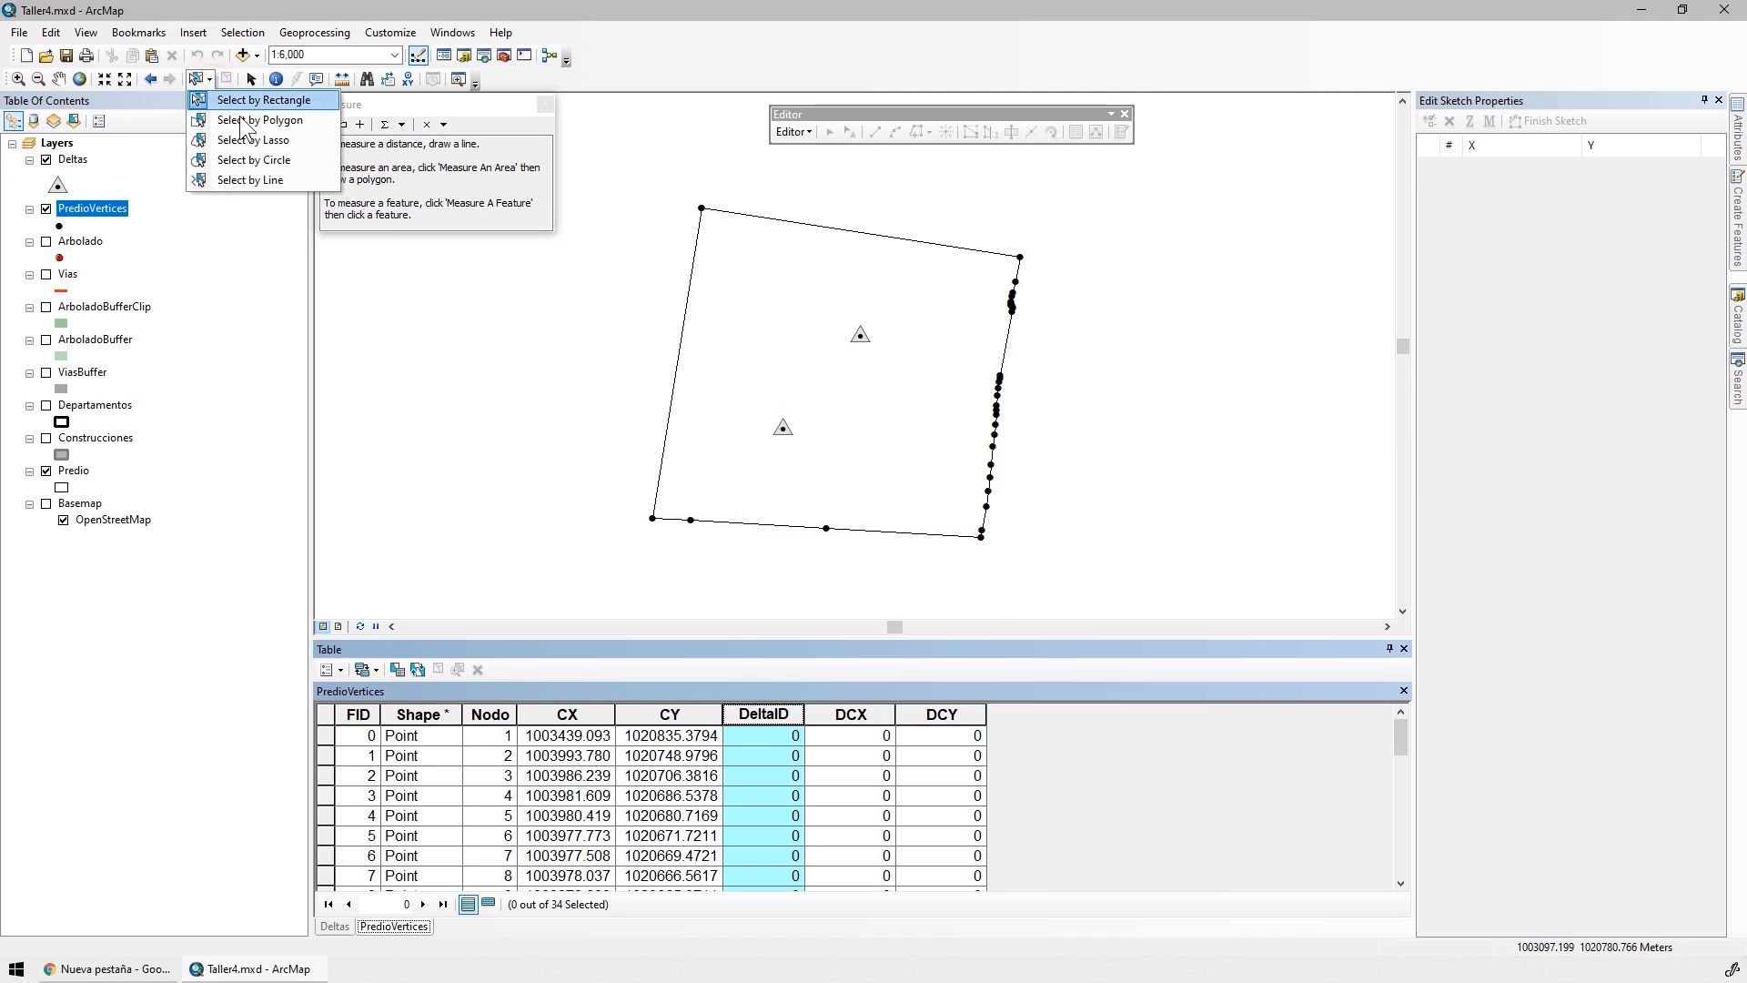
{"action": "left_click", "coordinate": [275, 142]}
{"action": "mouse_move", "coordinate": [673, 172]}
{"action": "left_mouse_down"}
{"action": "mouse_move", "coordinate": [947, 234]}
{"action": "mouse_move", "coordinate": [1076, 296]}
{"action": "mouse_move", "coordinate": [983, 352]}
{"action": "mouse_move", "coordinate": [979, 440]}
{"action": "mouse_move", "coordinate": [1006, 460]}
{"action": "mouse_move", "coordinate": [1010, 546]}
{"action": "mouse_move", "coordinate": [985, 566]}
{"action": "mouse_move", "coordinate": [822, 327]}
{"action": "mouse_move", "coordinate": [706, 309]}
{"action": "left_mouse_up"}
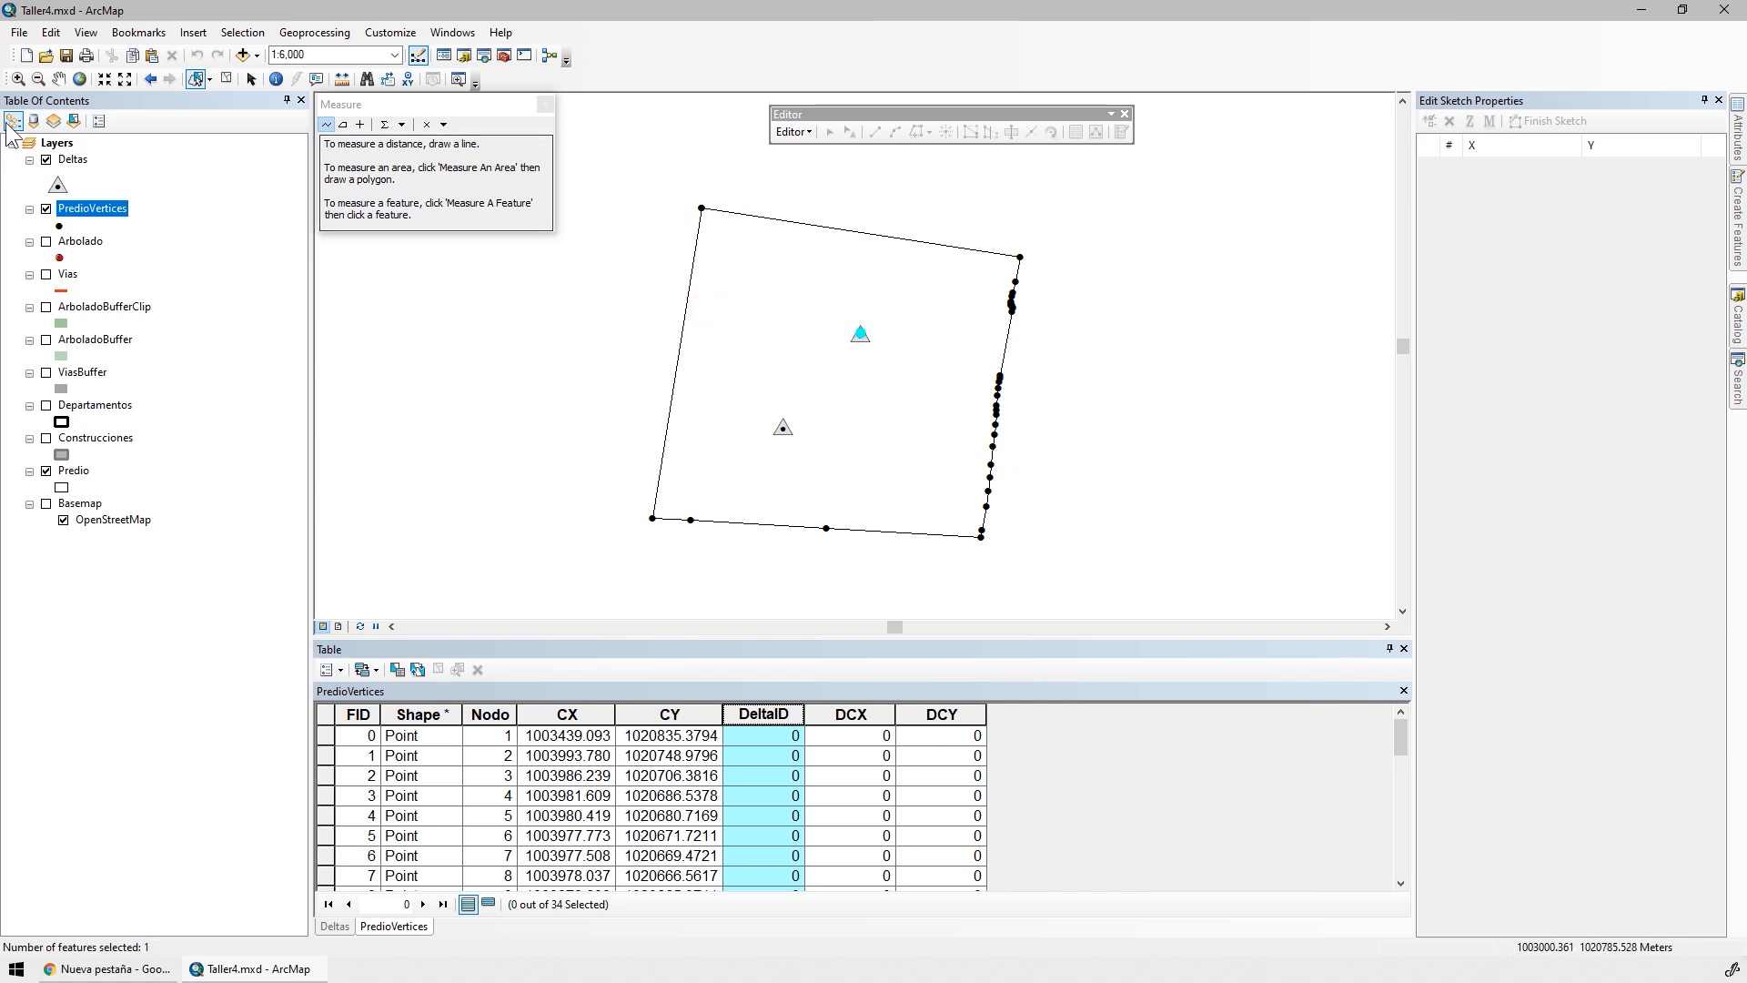
{"action": "left_click", "coordinate": [72, 125]}
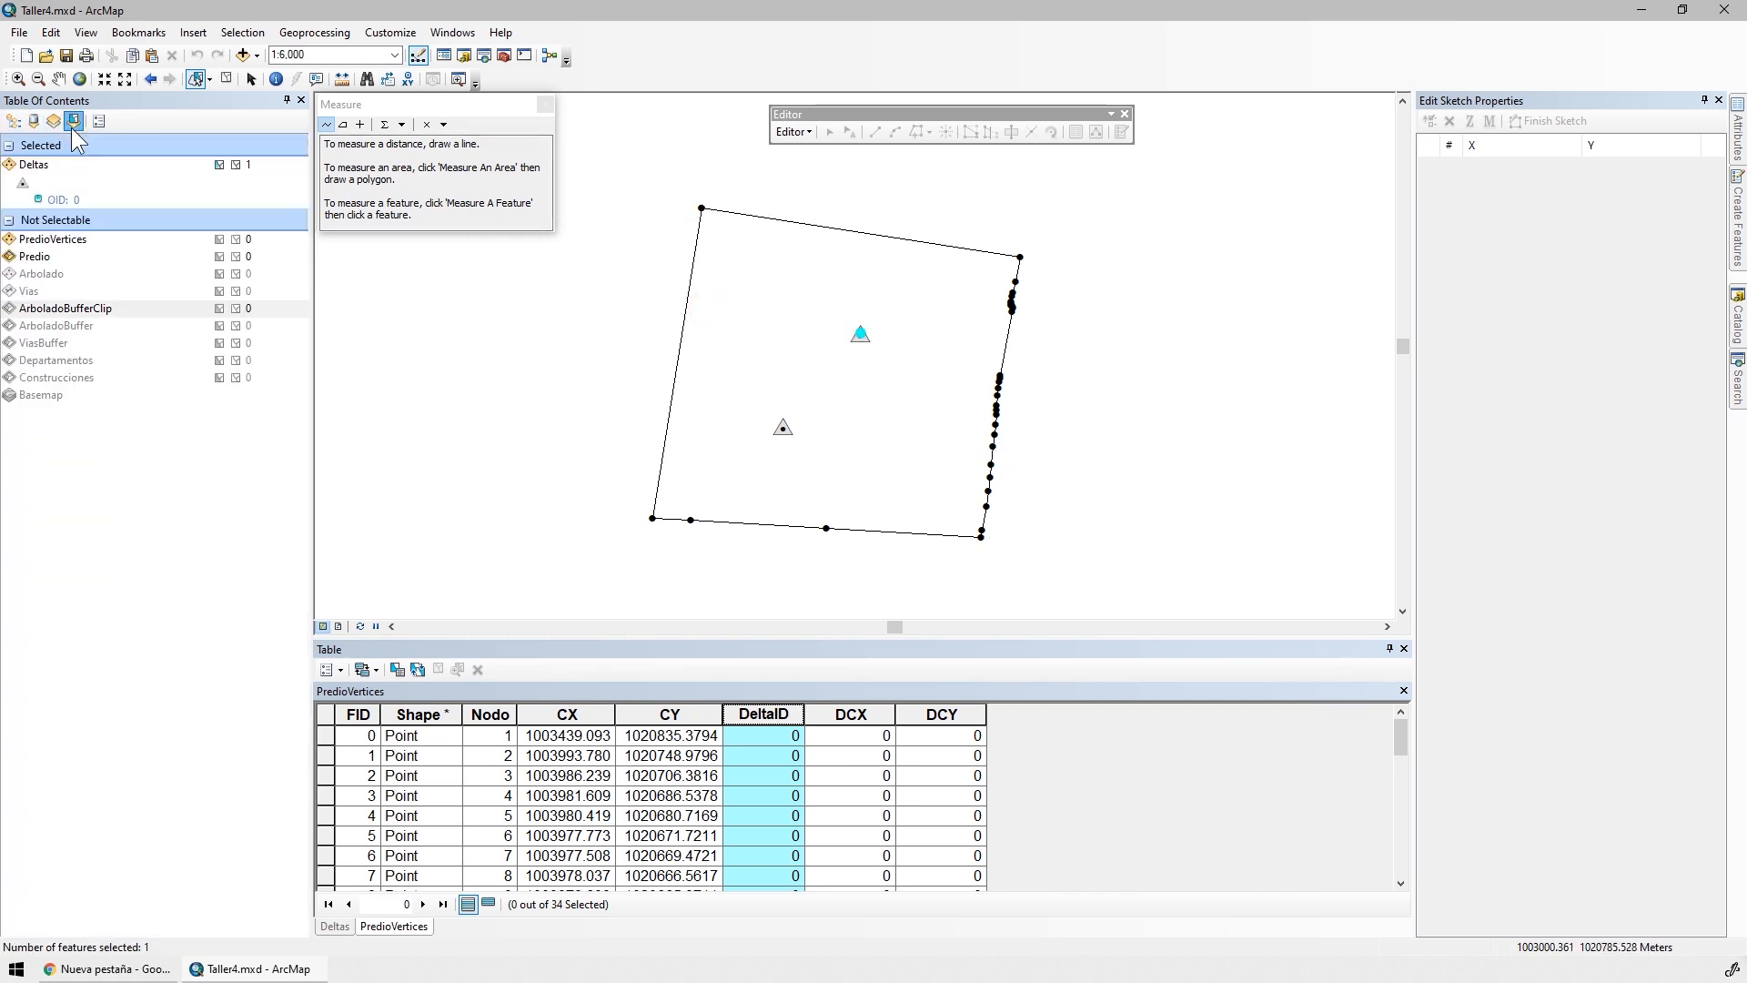
{"action": "left_click", "coordinate": [219, 241]}
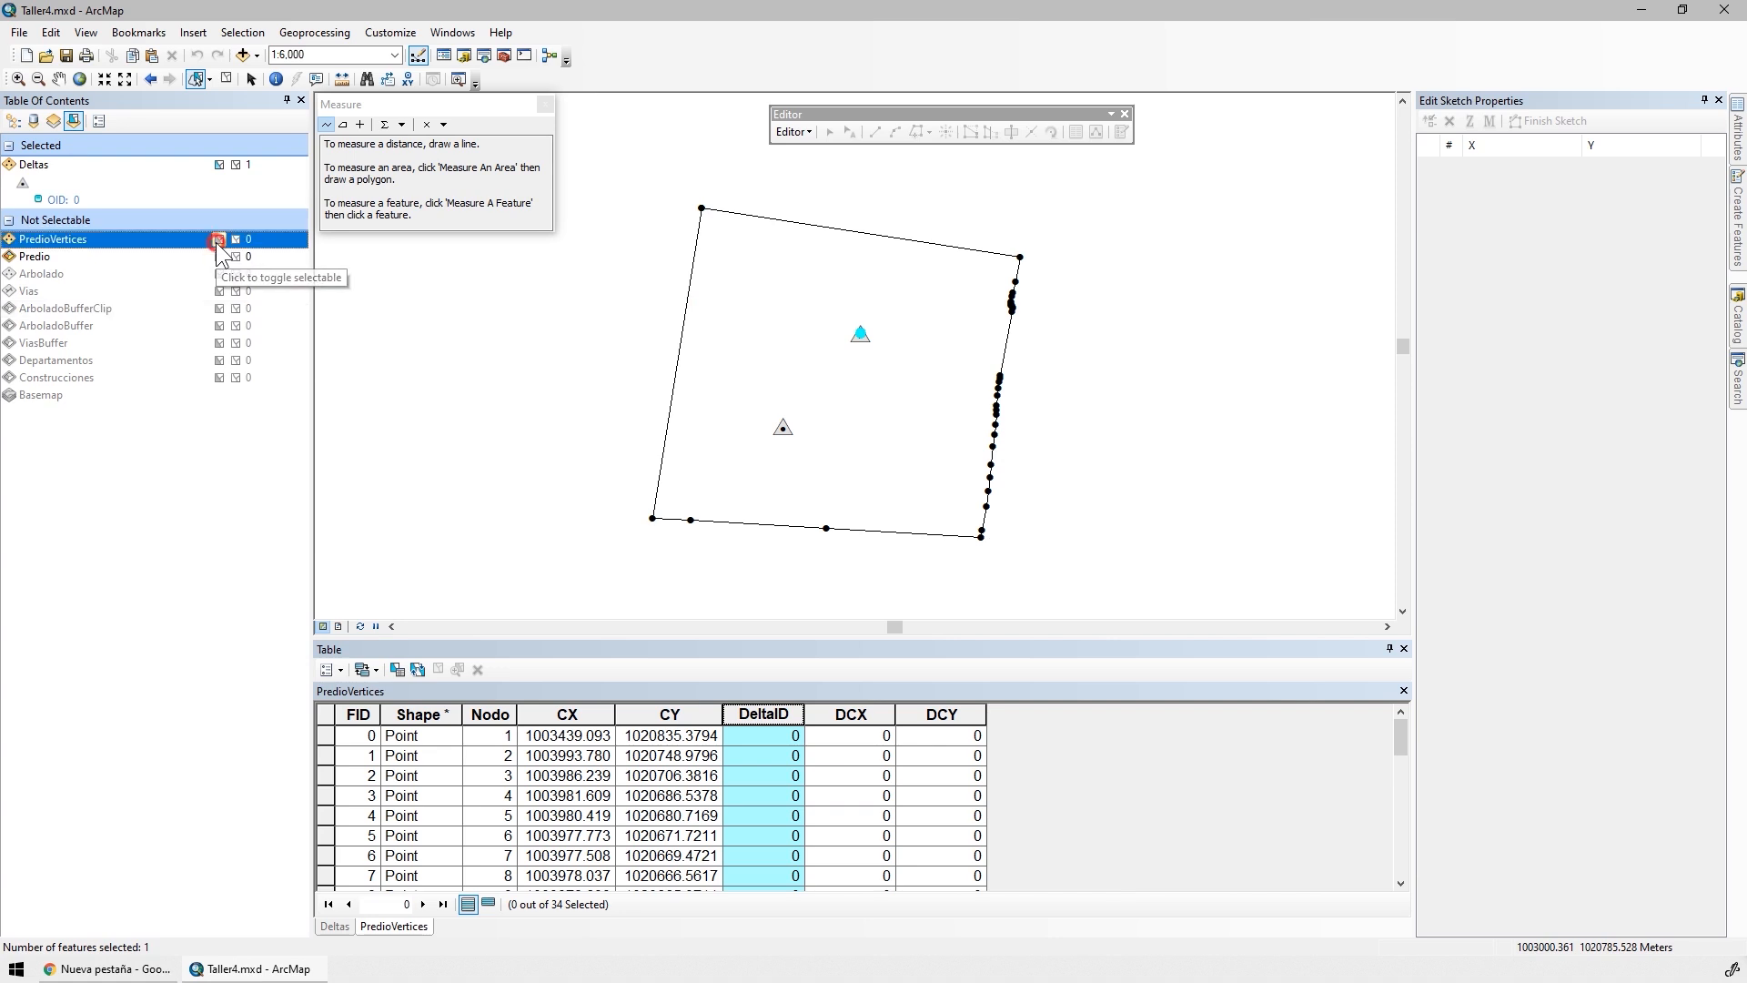
{"action": "left_click", "coordinate": [219, 164]}
{"action": "mouse_move", "coordinate": [643, 179]}
{"action": "left_mouse_down"}
{"action": "mouse_move", "coordinate": [924, 183]}
{"action": "mouse_move", "coordinate": [1103, 312]}
{"action": "mouse_move", "coordinate": [1046, 393]}
{"action": "mouse_move", "coordinate": [951, 414]}
{"action": "mouse_move", "coordinate": [962, 454]}
{"action": "mouse_move", "coordinate": [1012, 467]}
{"action": "mouse_move", "coordinate": [1046, 555]}
{"action": "mouse_move", "coordinate": [800, 441]}
{"action": "mouse_move", "coordinate": [835, 385]}
{"action": "left_mouse_up"}
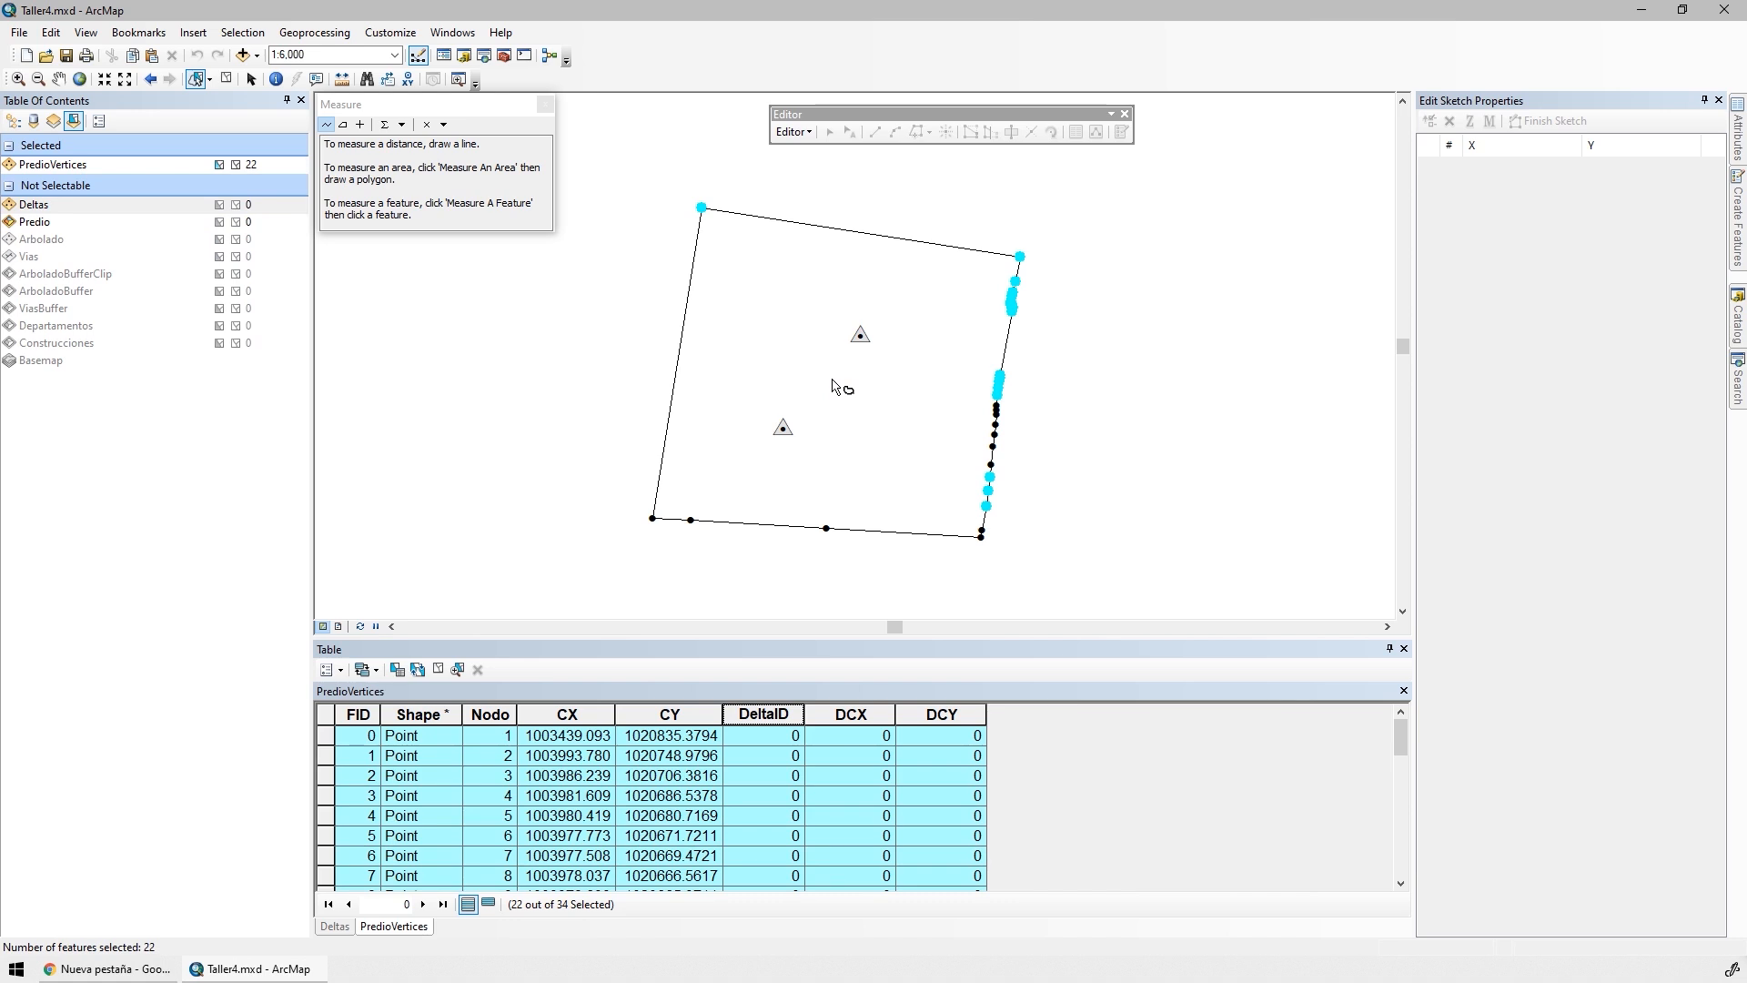
Calculate the DeltaID field as 1 for the selected PredioVertices records
{"action": "right_click", "coordinate": [759, 717]}
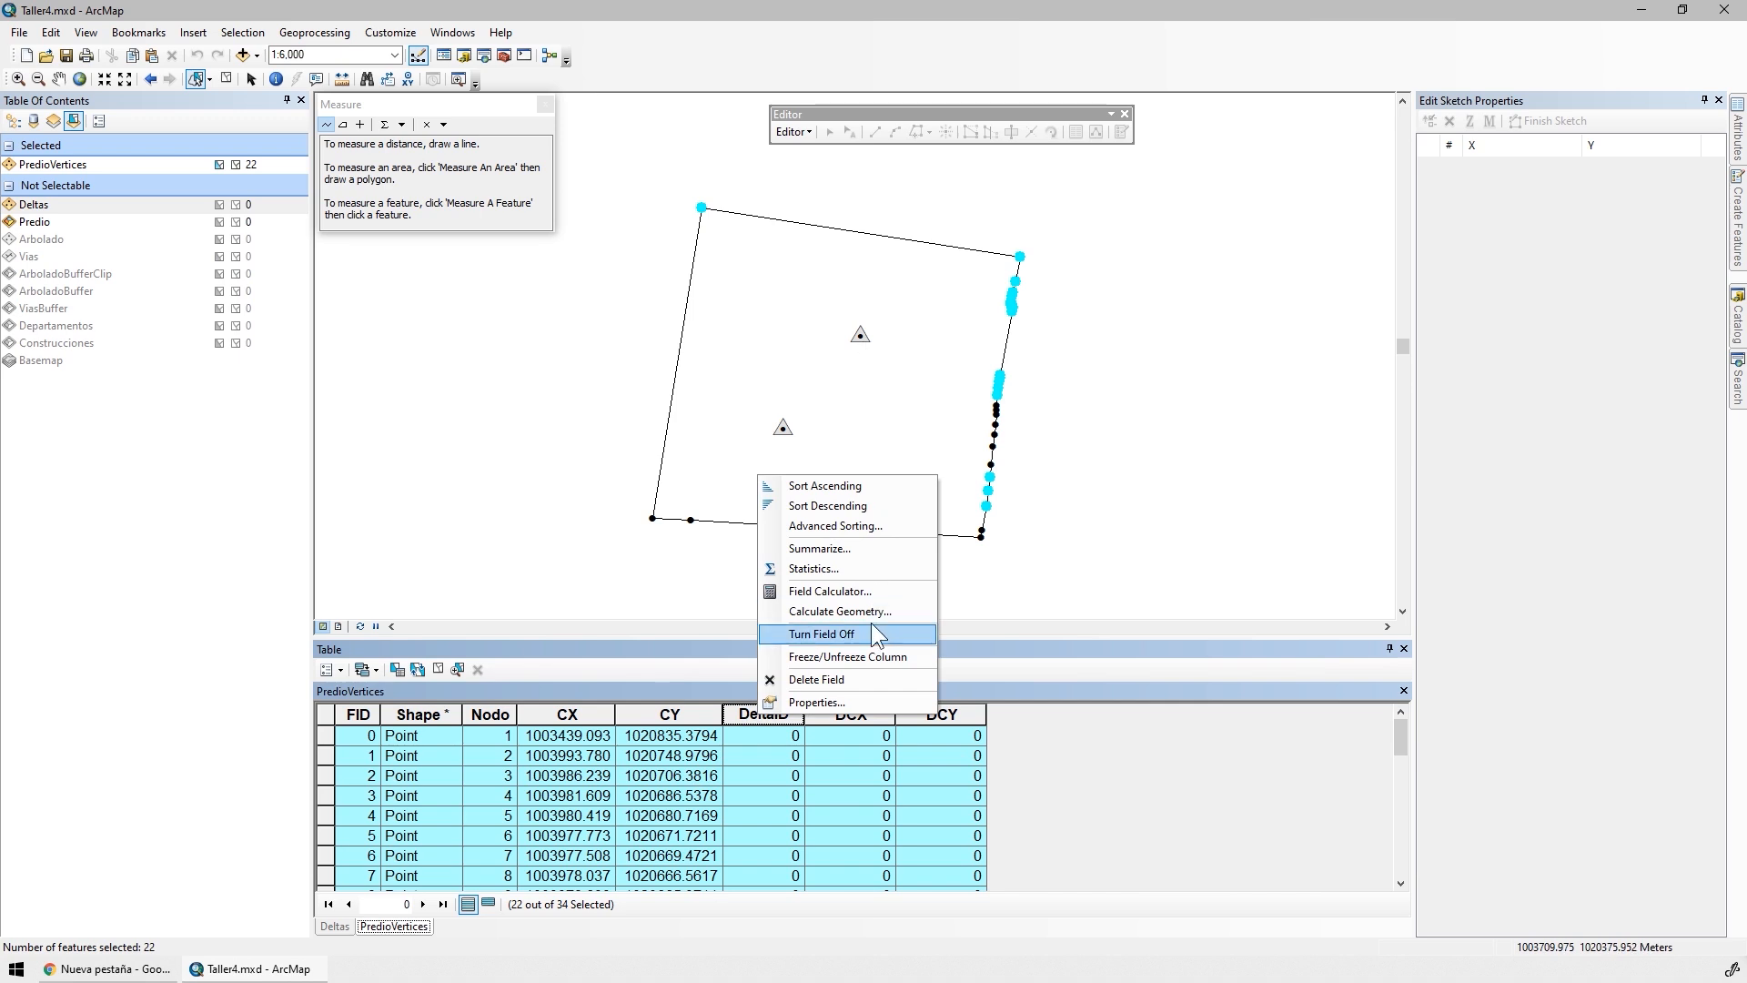
{"action": "left_click", "coordinate": [829, 590]}
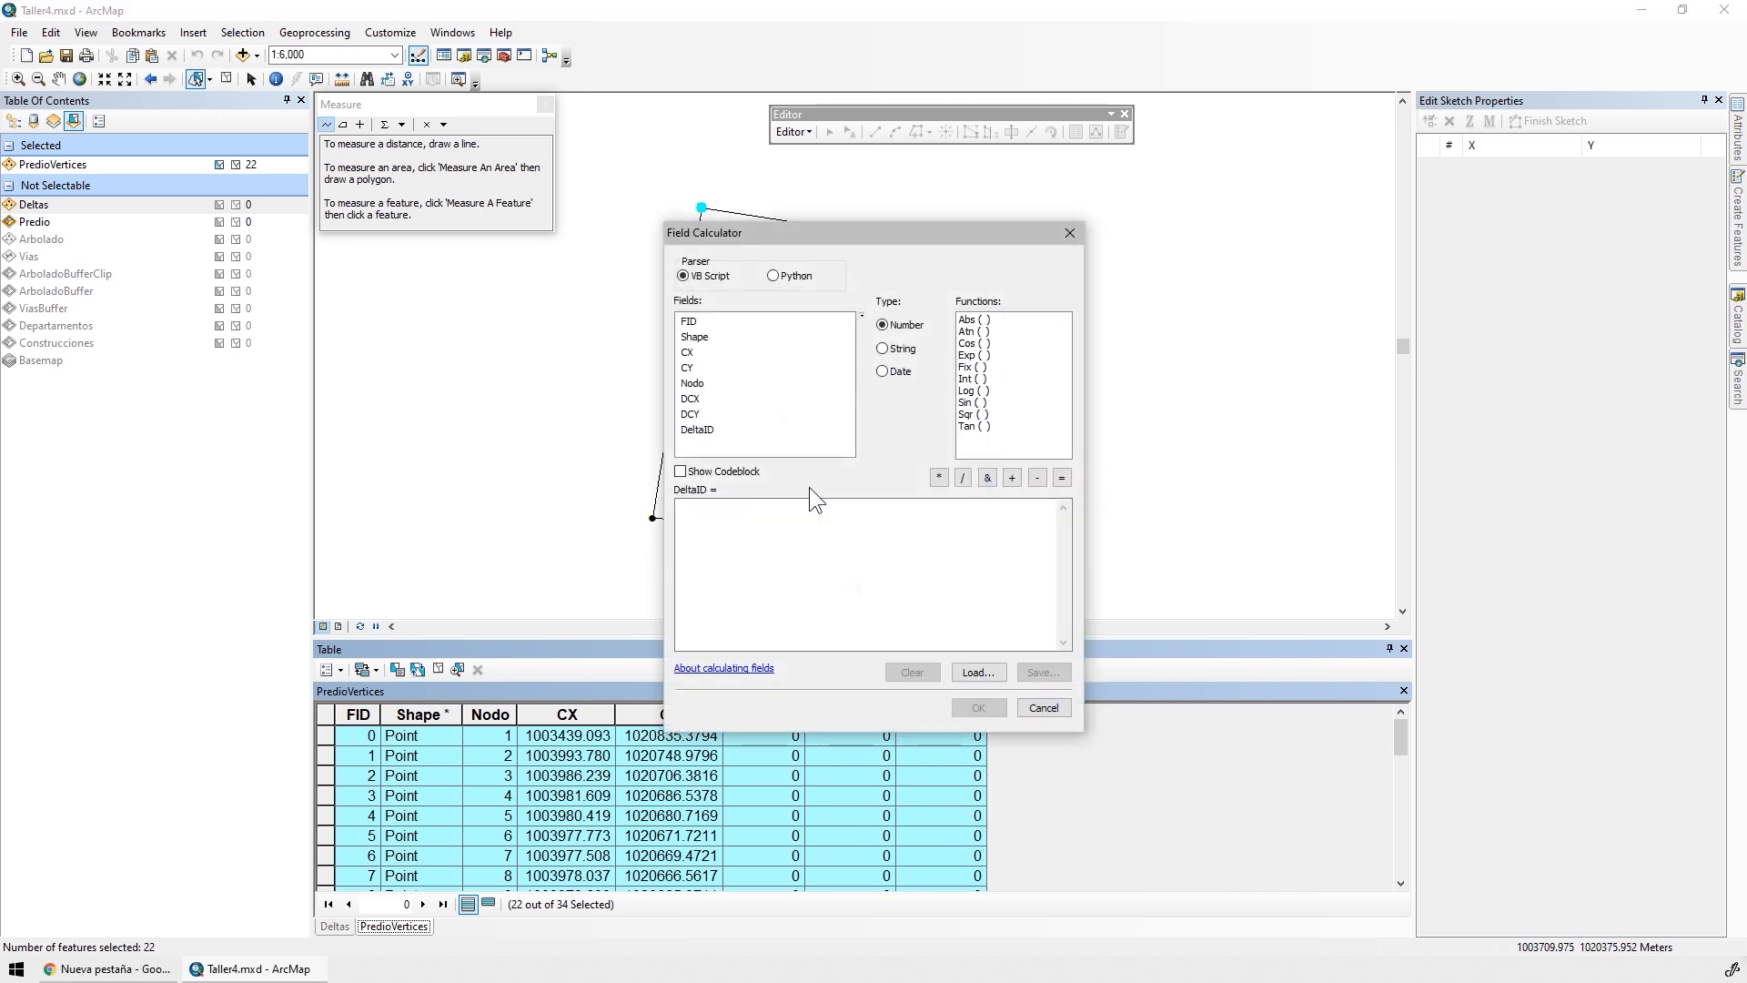
{"action": "left_click", "coordinate": [804, 548]}
{"action": "type", "text": "1"}
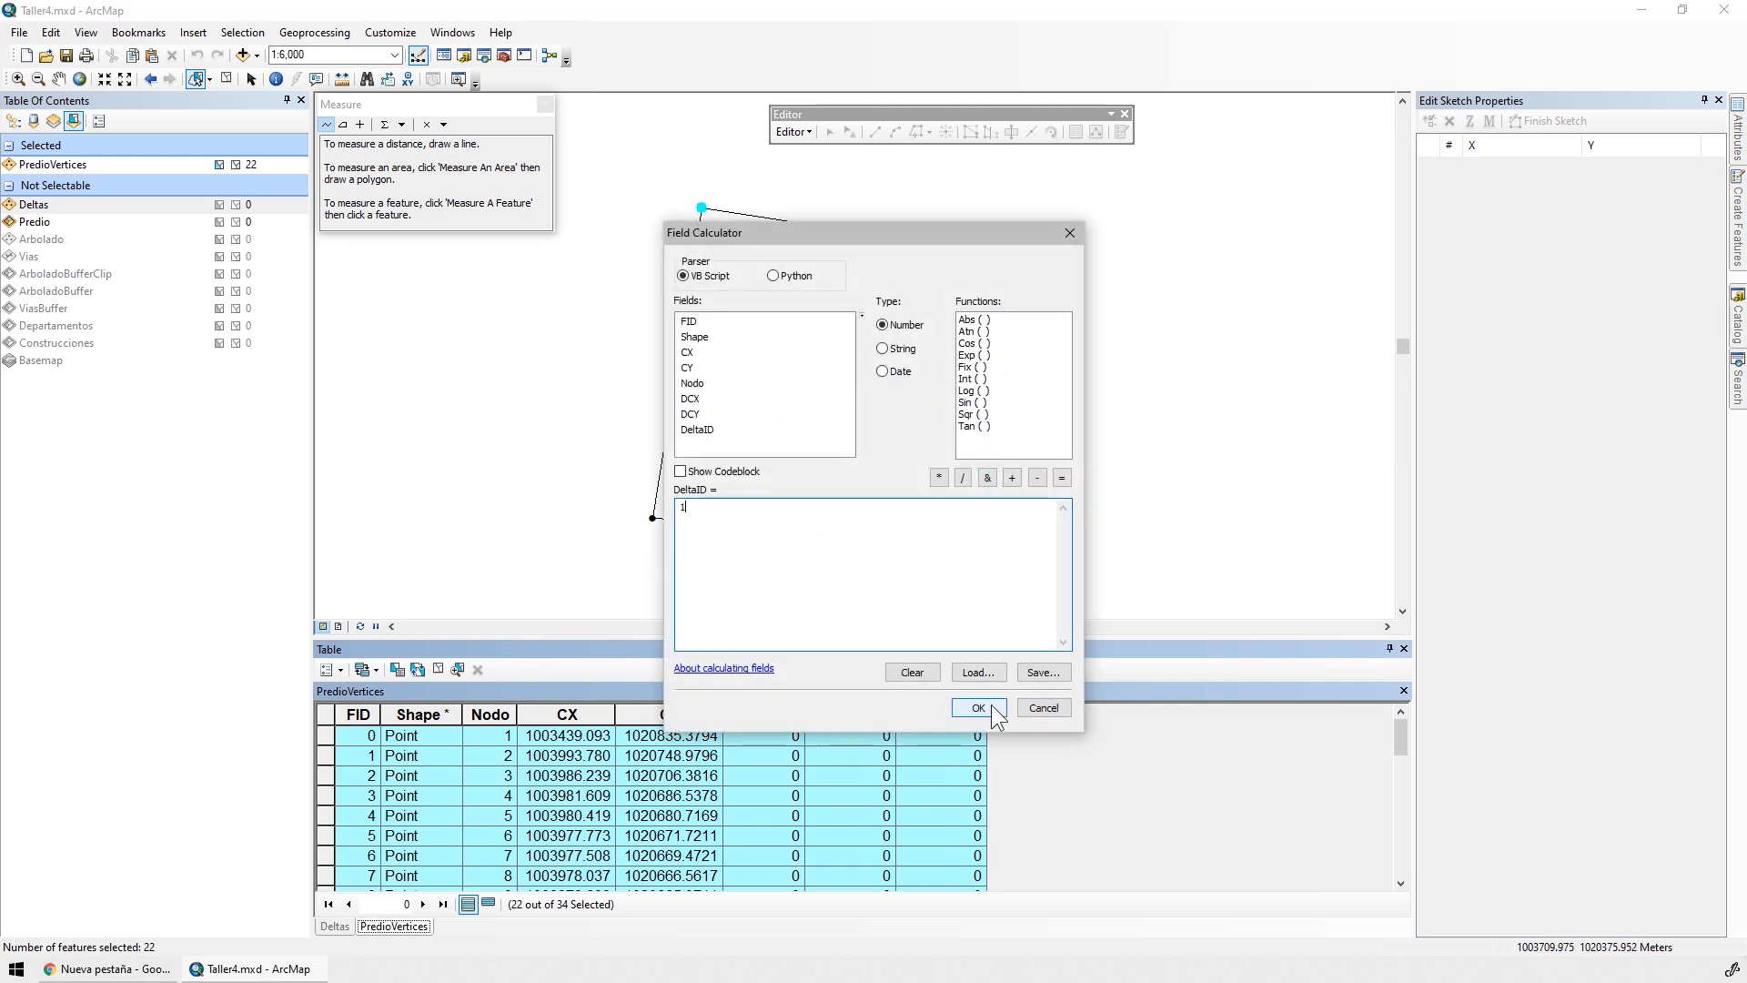
{"action": "left_click", "coordinate": [978, 707]}
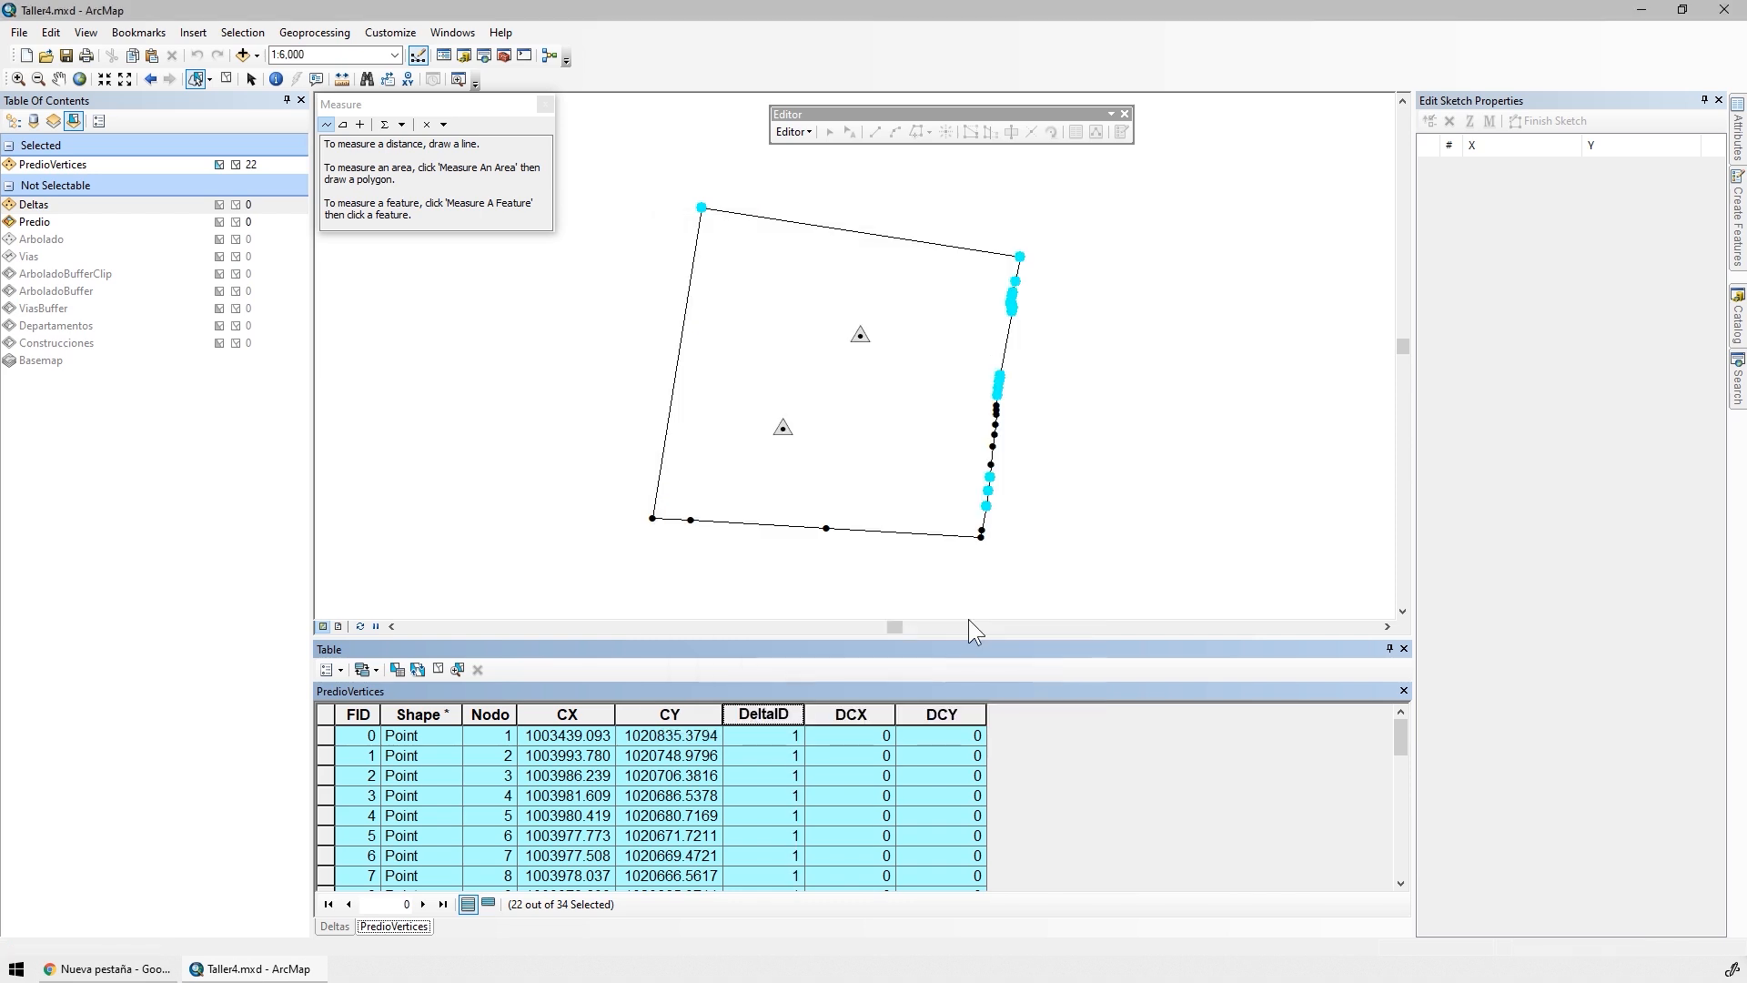
Switch the PredioVertices selection to the remaining vertices, show only the selected records, and calculate their DeltaID as 2
{"action": "left_click", "coordinate": [418, 669]}
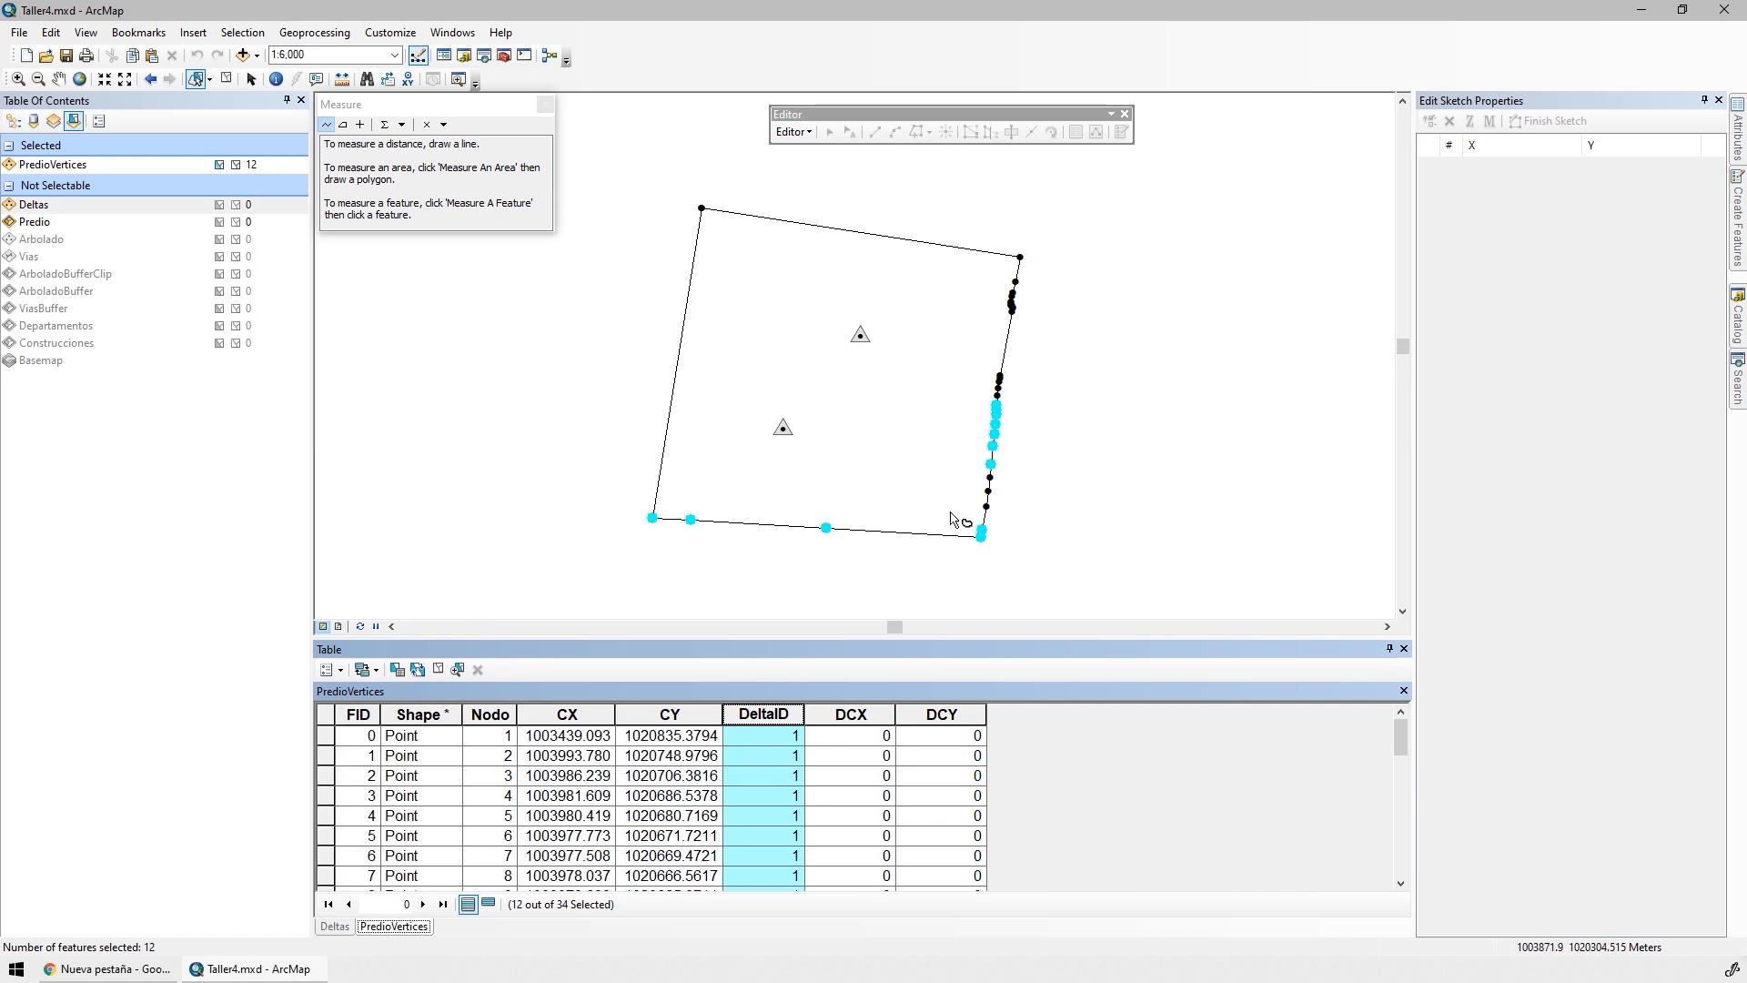
{"action": "left_click", "coordinate": [487, 903]}
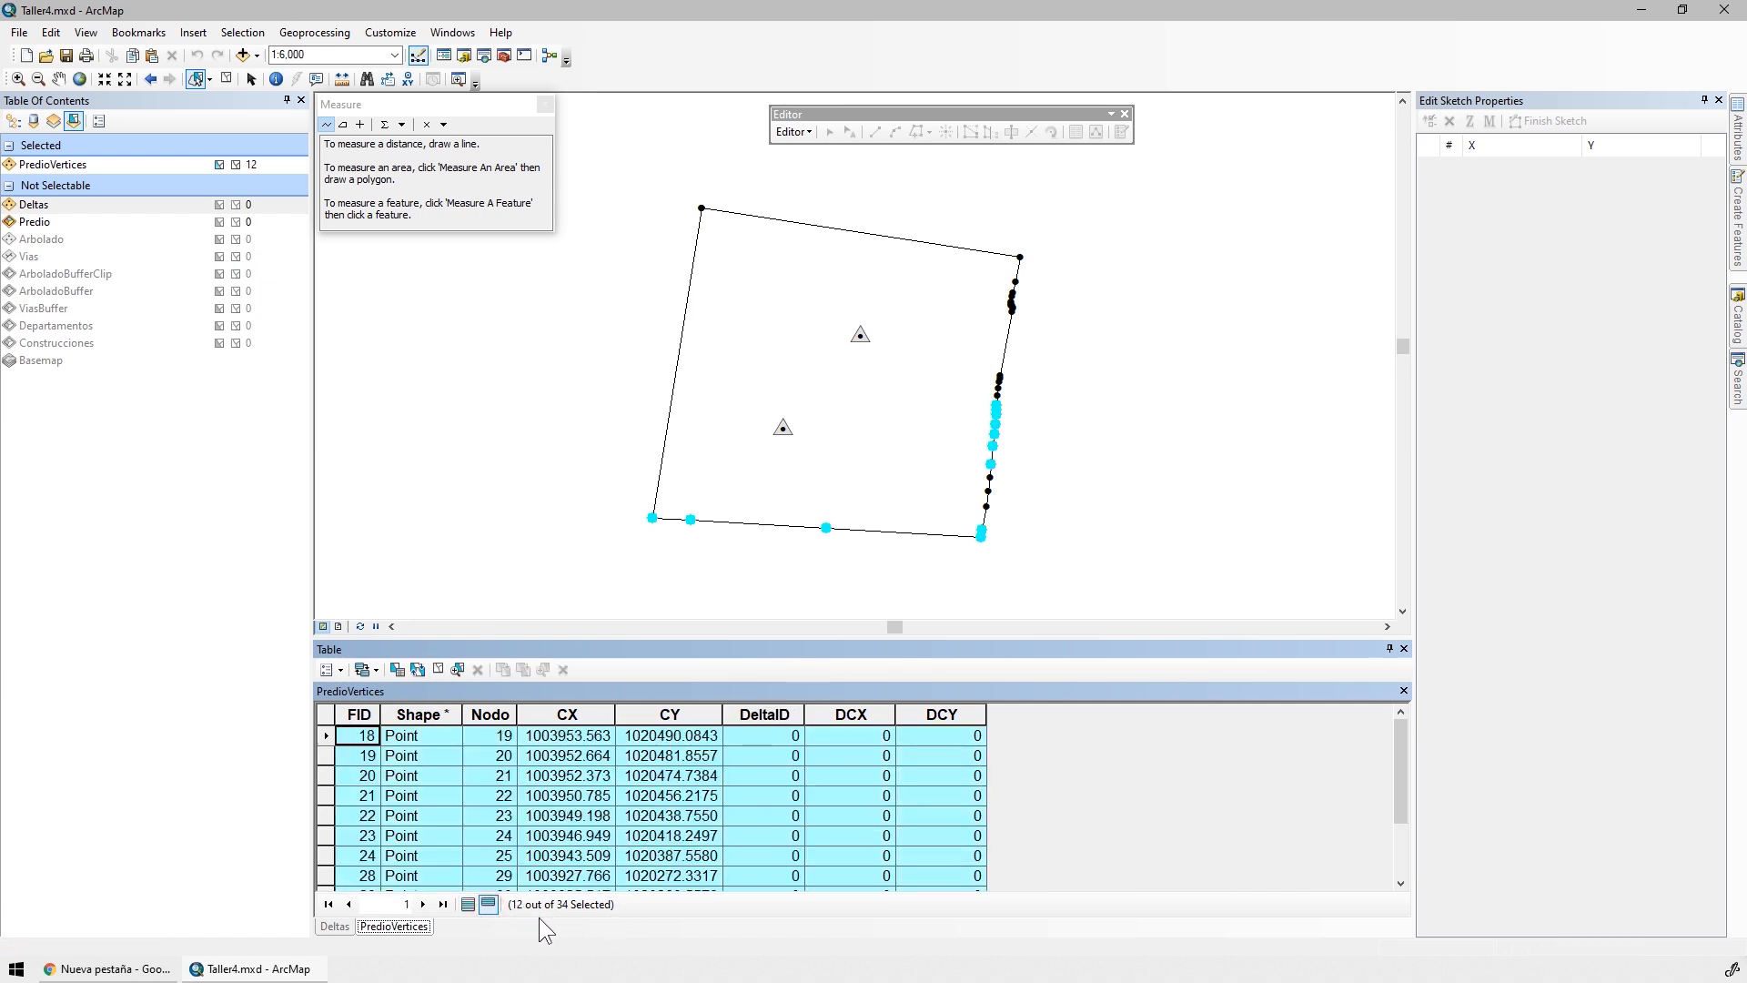
{"action": "right_click", "coordinate": [767, 717]}
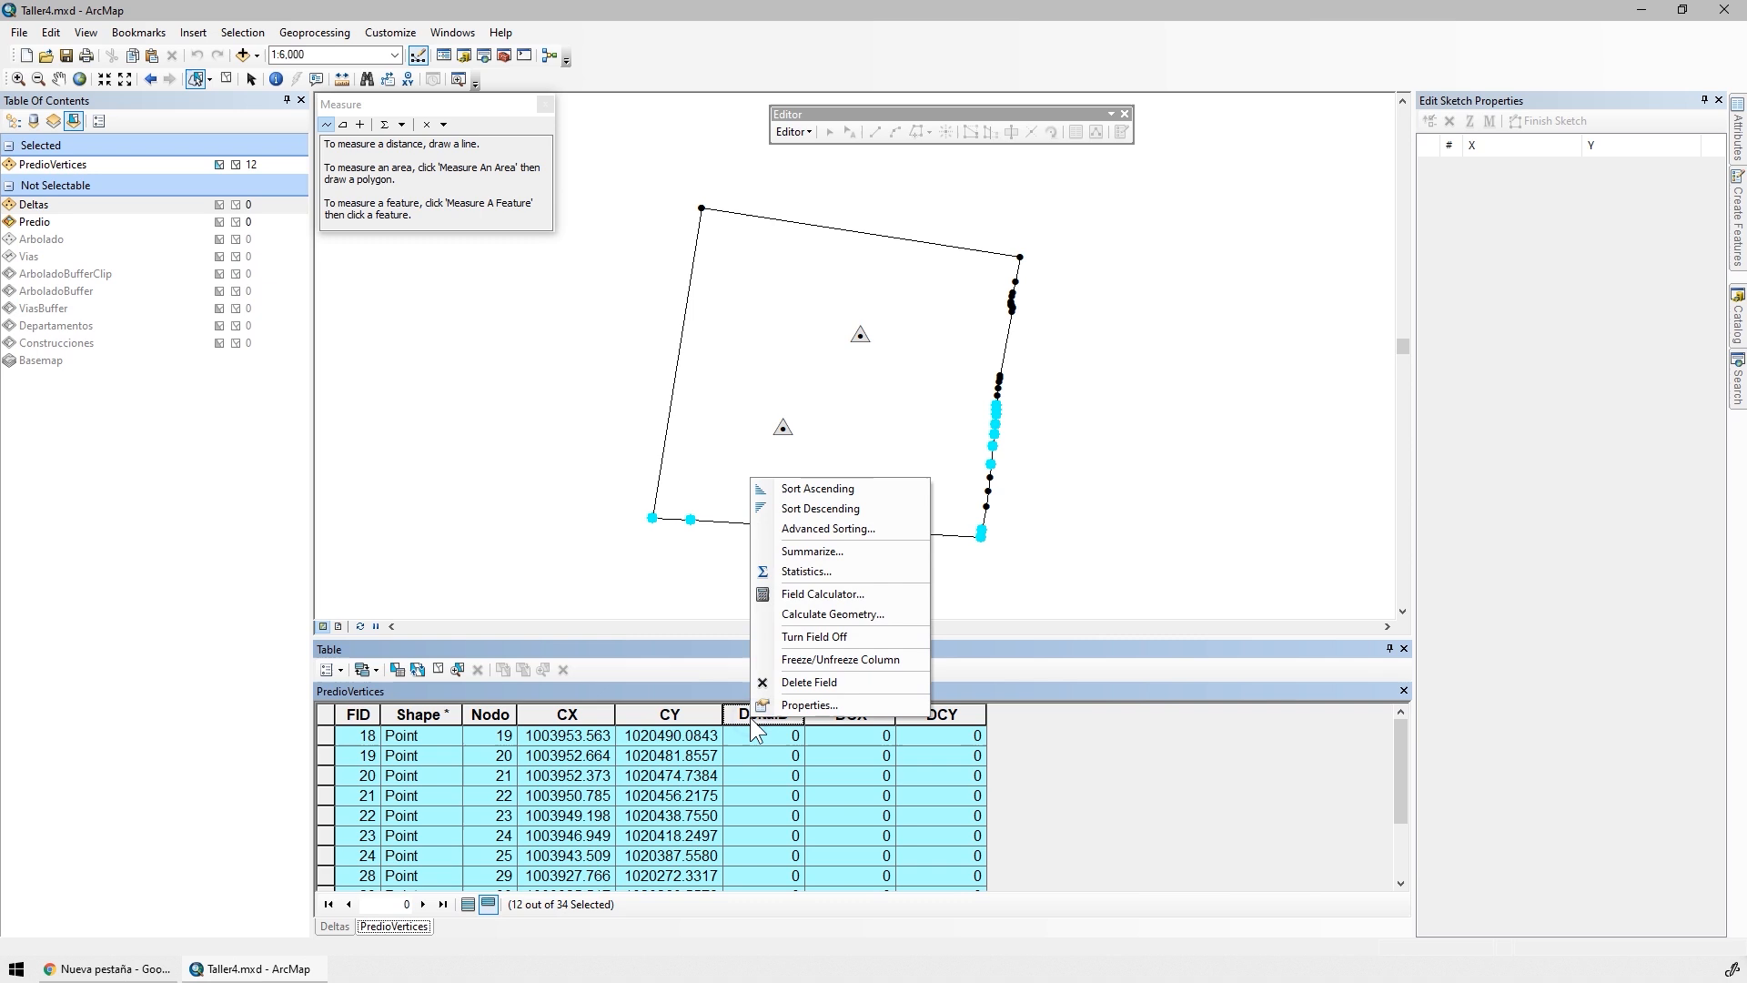
{"action": "left_click", "coordinate": [811, 590]}
{"action": "left_click", "coordinate": [830, 589]}
{"action": "type", "text": "2"}
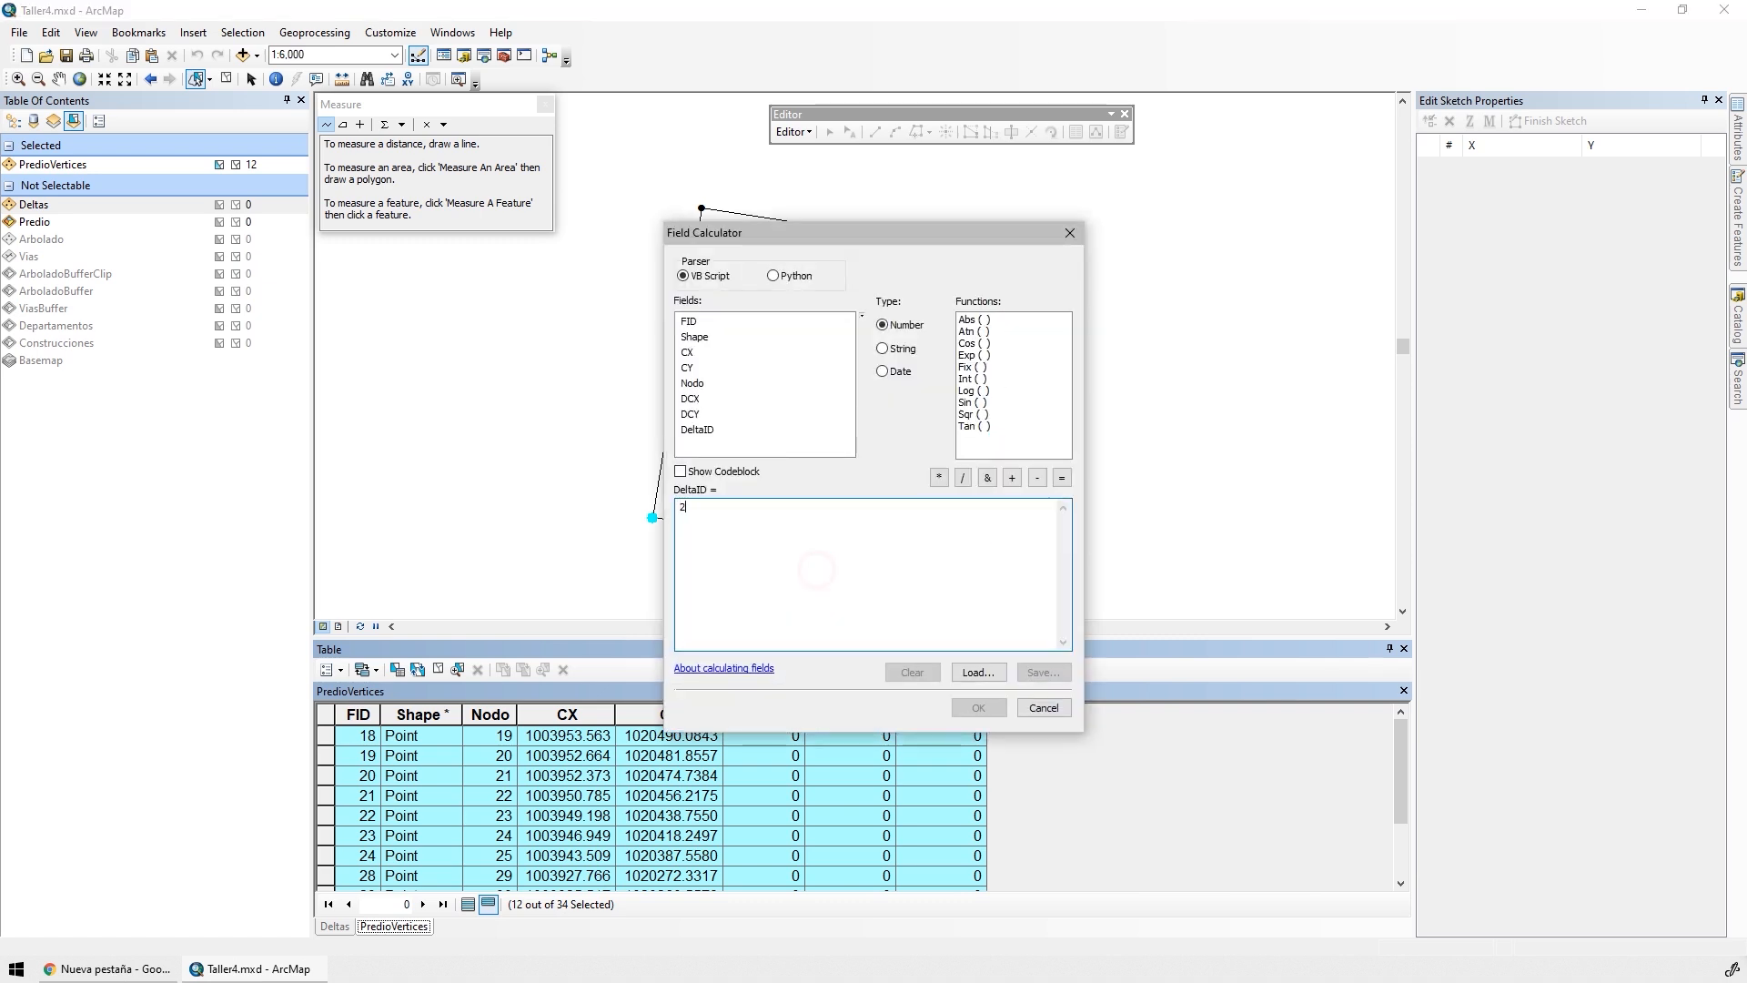
{"action": "left_click", "coordinate": [995, 713]}
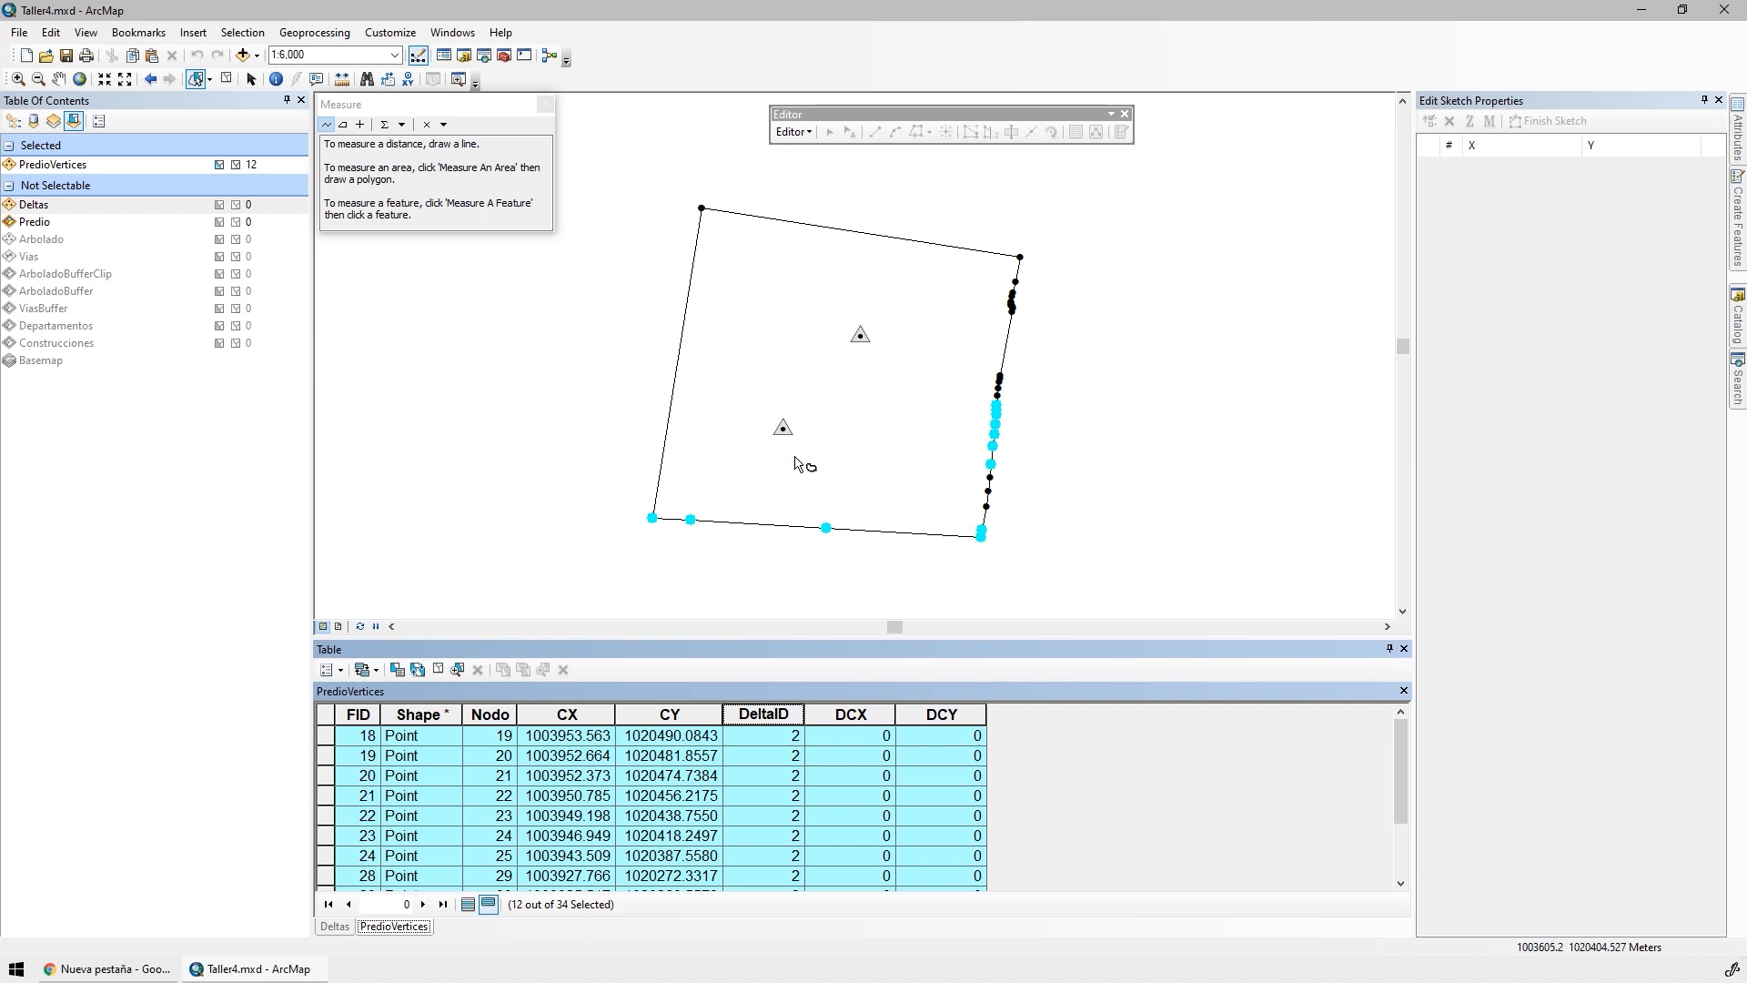
Label the Deltas layer's features with the DeltaID field at text size 16
{"action": "left_click", "coordinate": [13, 126]}
{"action": "double_click", "coordinate": [73, 160]}
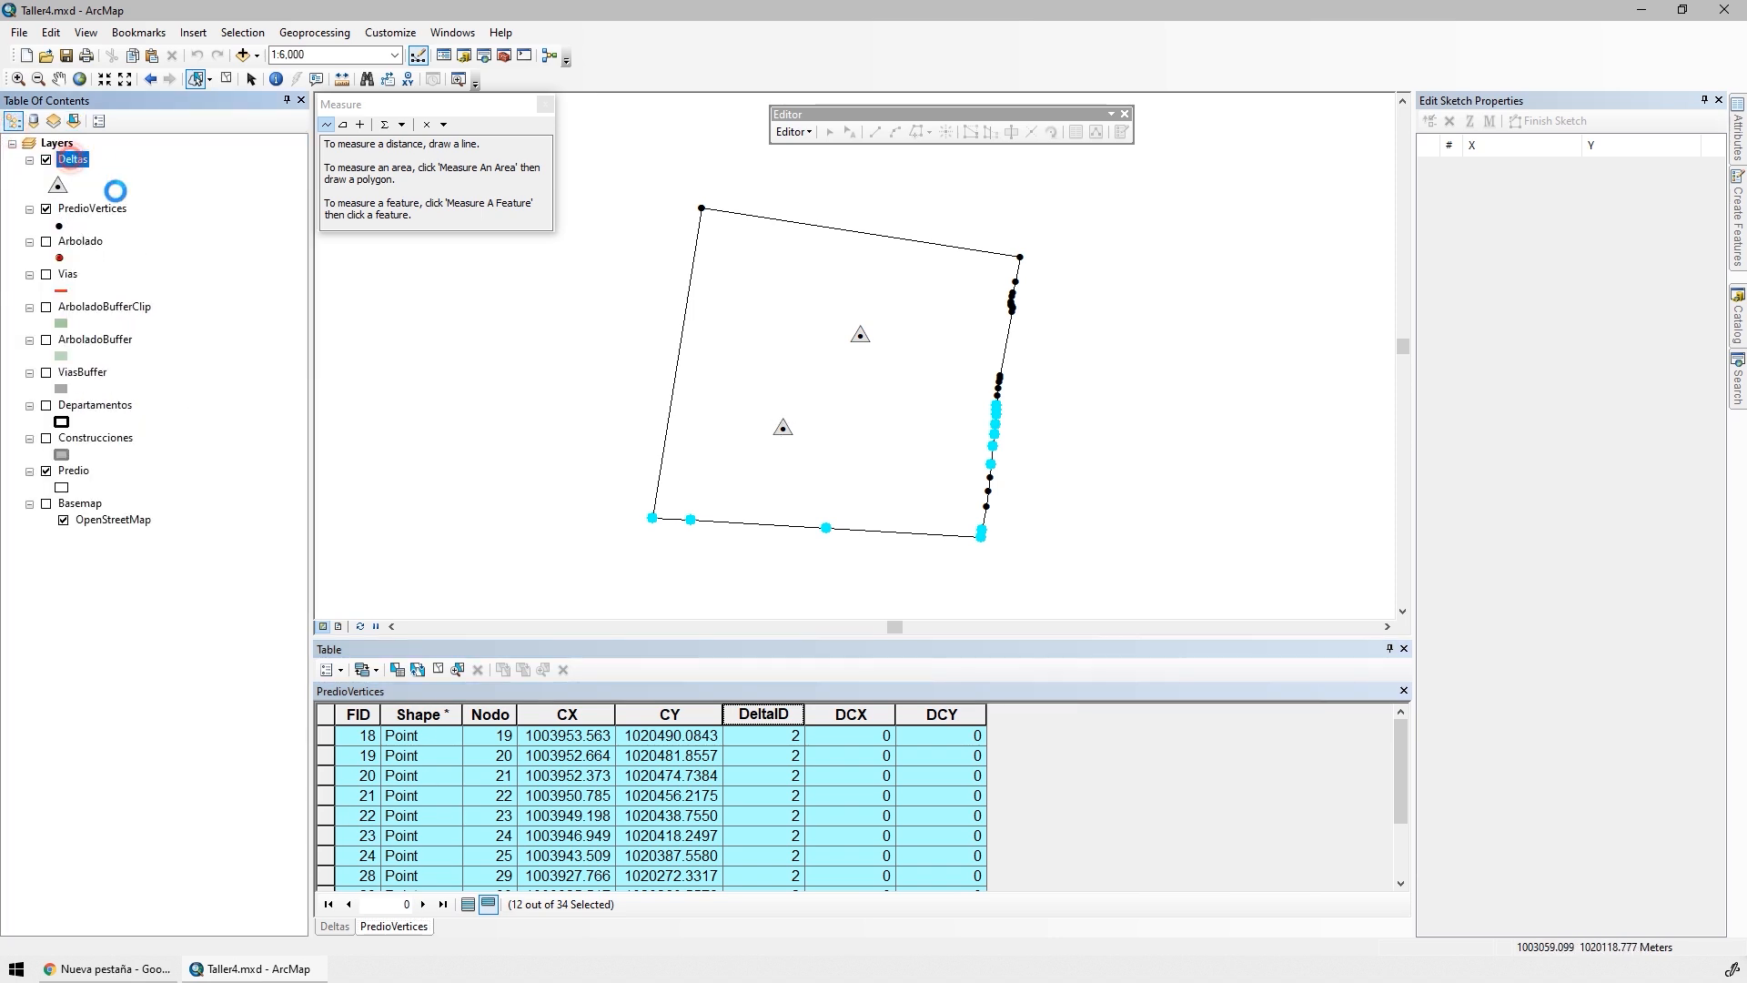
{"action": "left_click", "coordinate": [956, 282]}
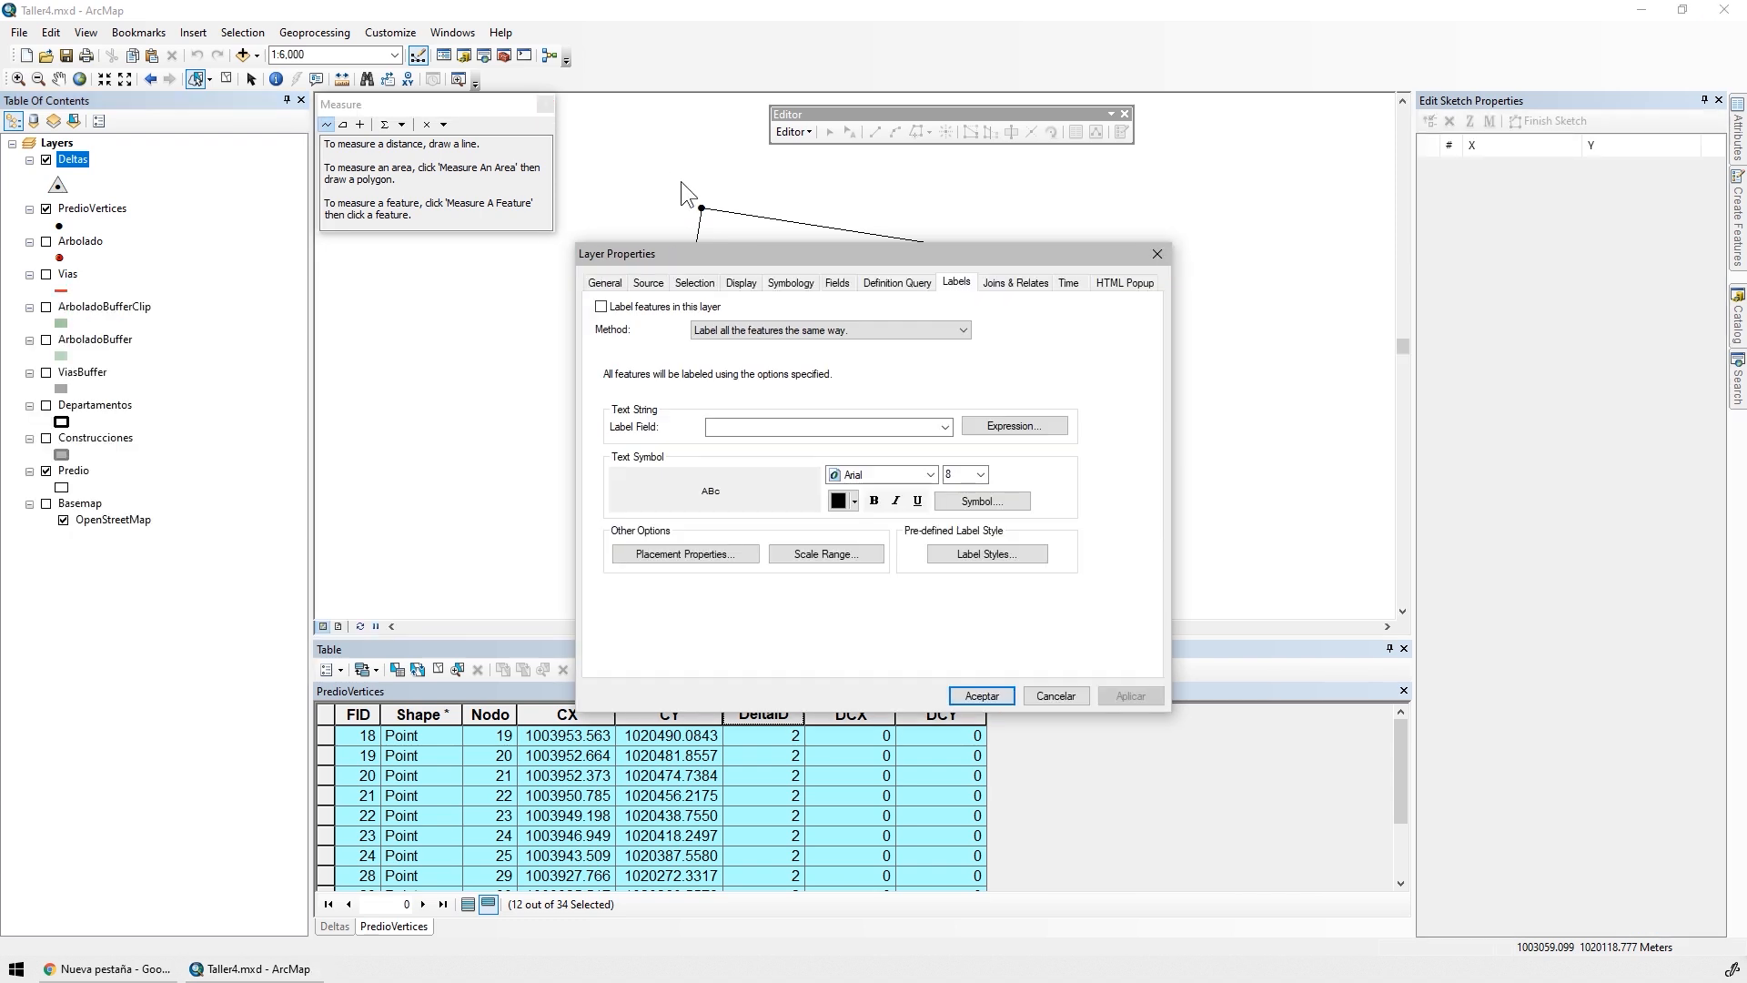
{"action": "left_click", "coordinate": [600, 306]}
{"action": "left_click", "coordinate": [779, 424]}
{"action": "left_click", "coordinate": [733, 448]}
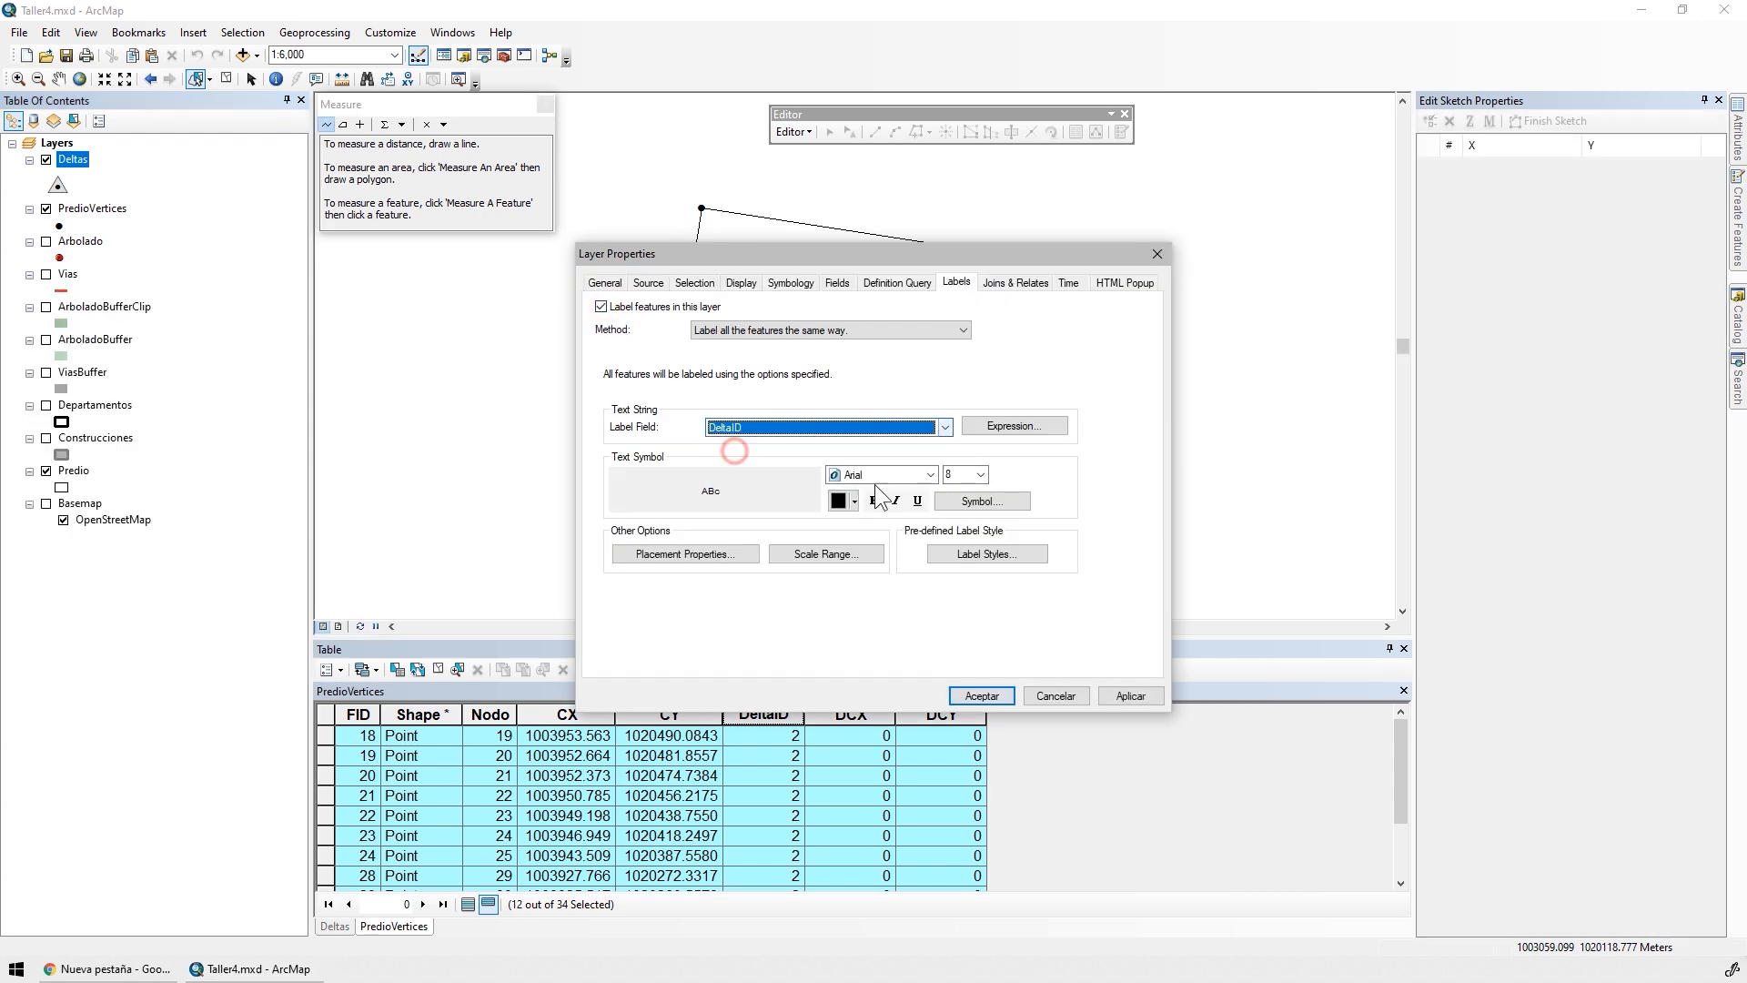
{"action": "left_click", "coordinate": [981, 474]}
{"action": "left_click", "coordinate": [959, 560]}
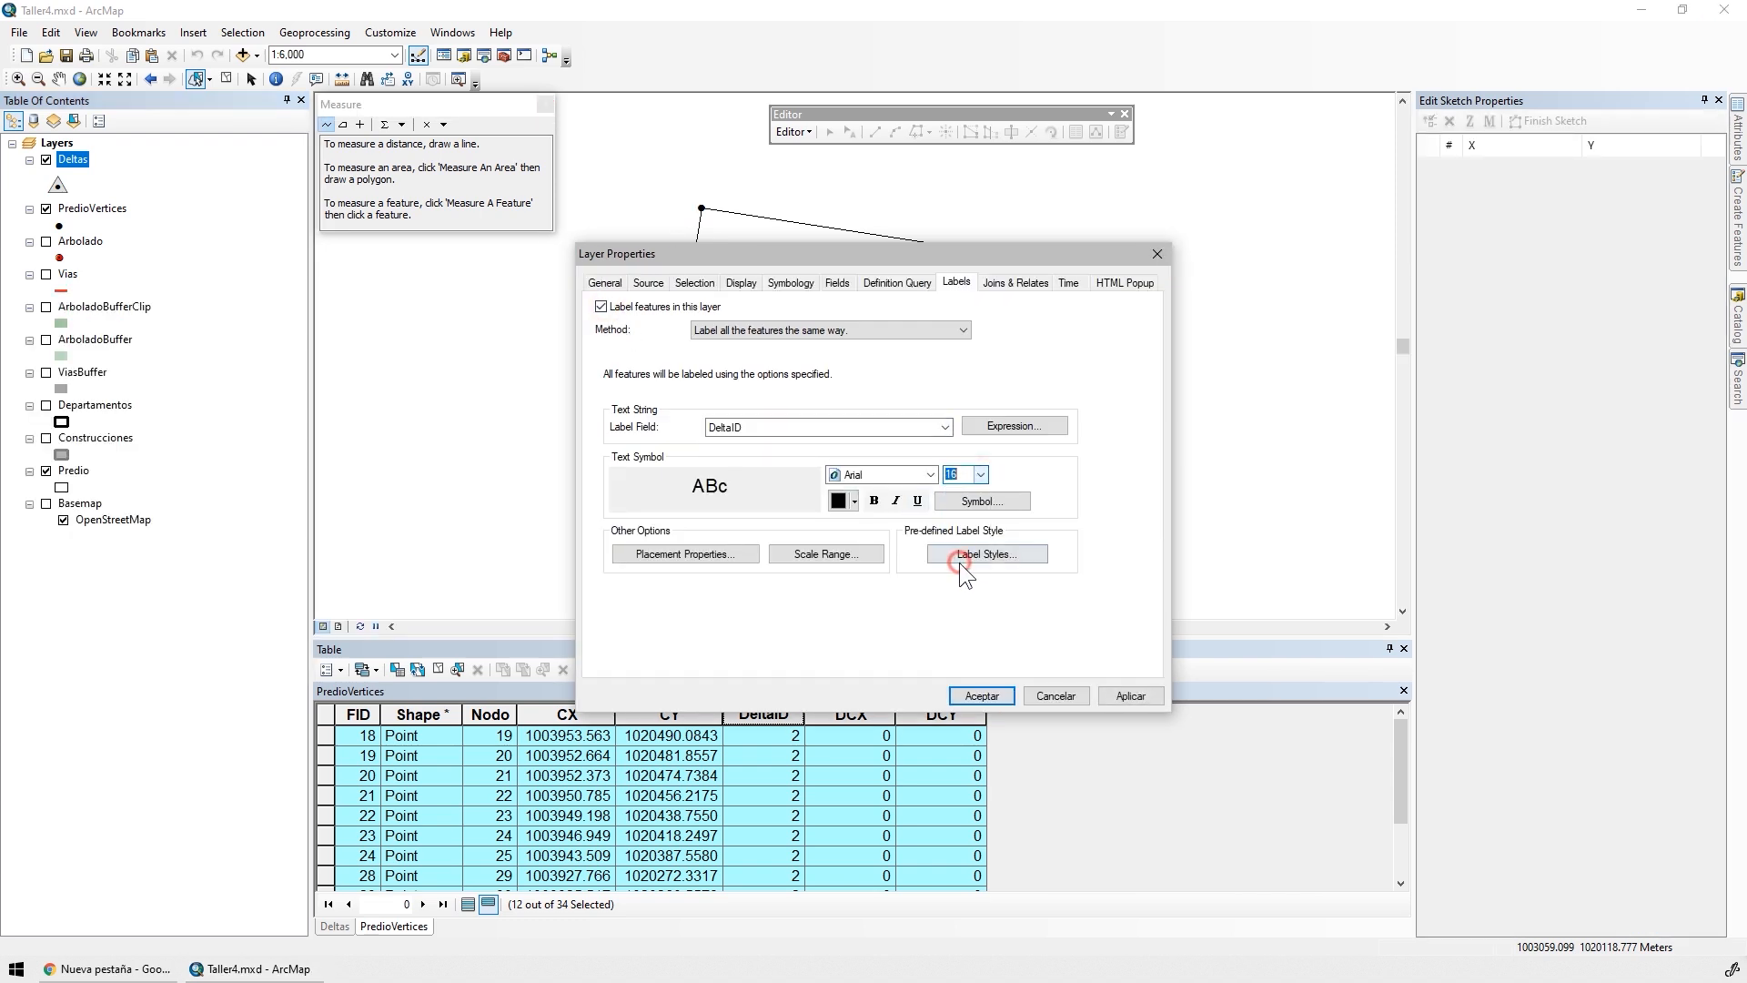
{"action": "left_click", "coordinate": [1127, 695]}
{"action": "left_click", "coordinate": [981, 695]}
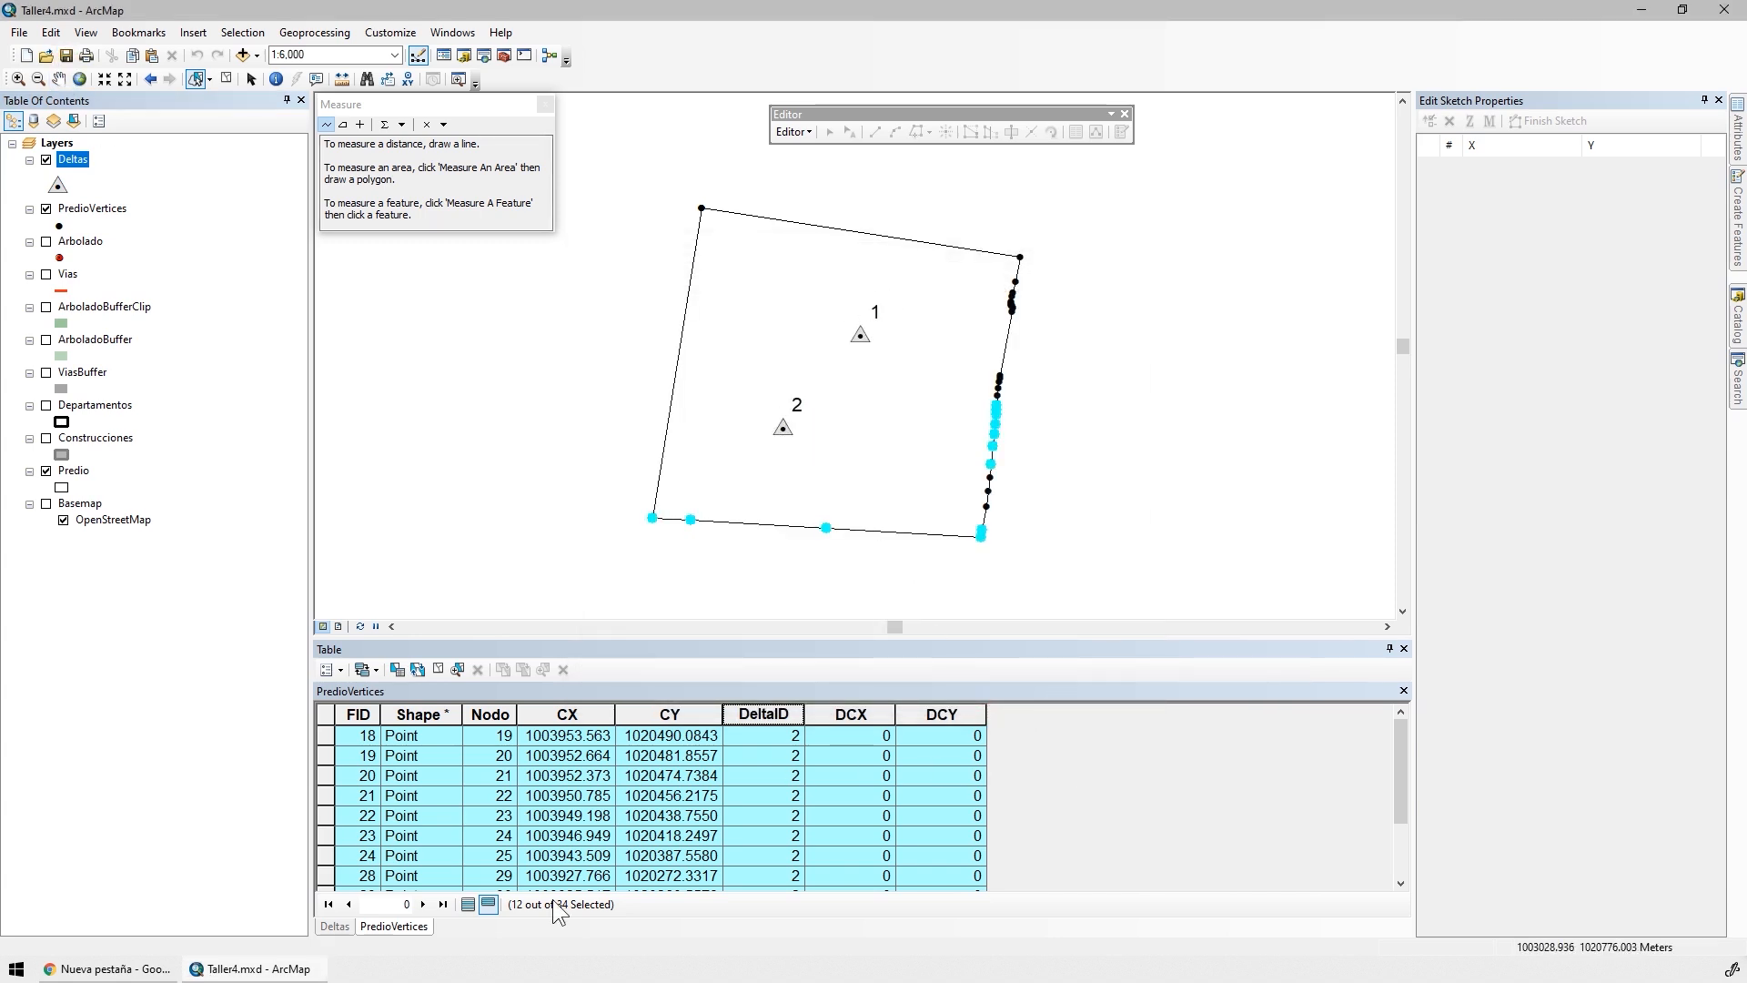
Select the DeltaID 2 record in the Deltas attribute table and copy its DCX value
{"action": "left_click", "coordinate": [331, 926]}
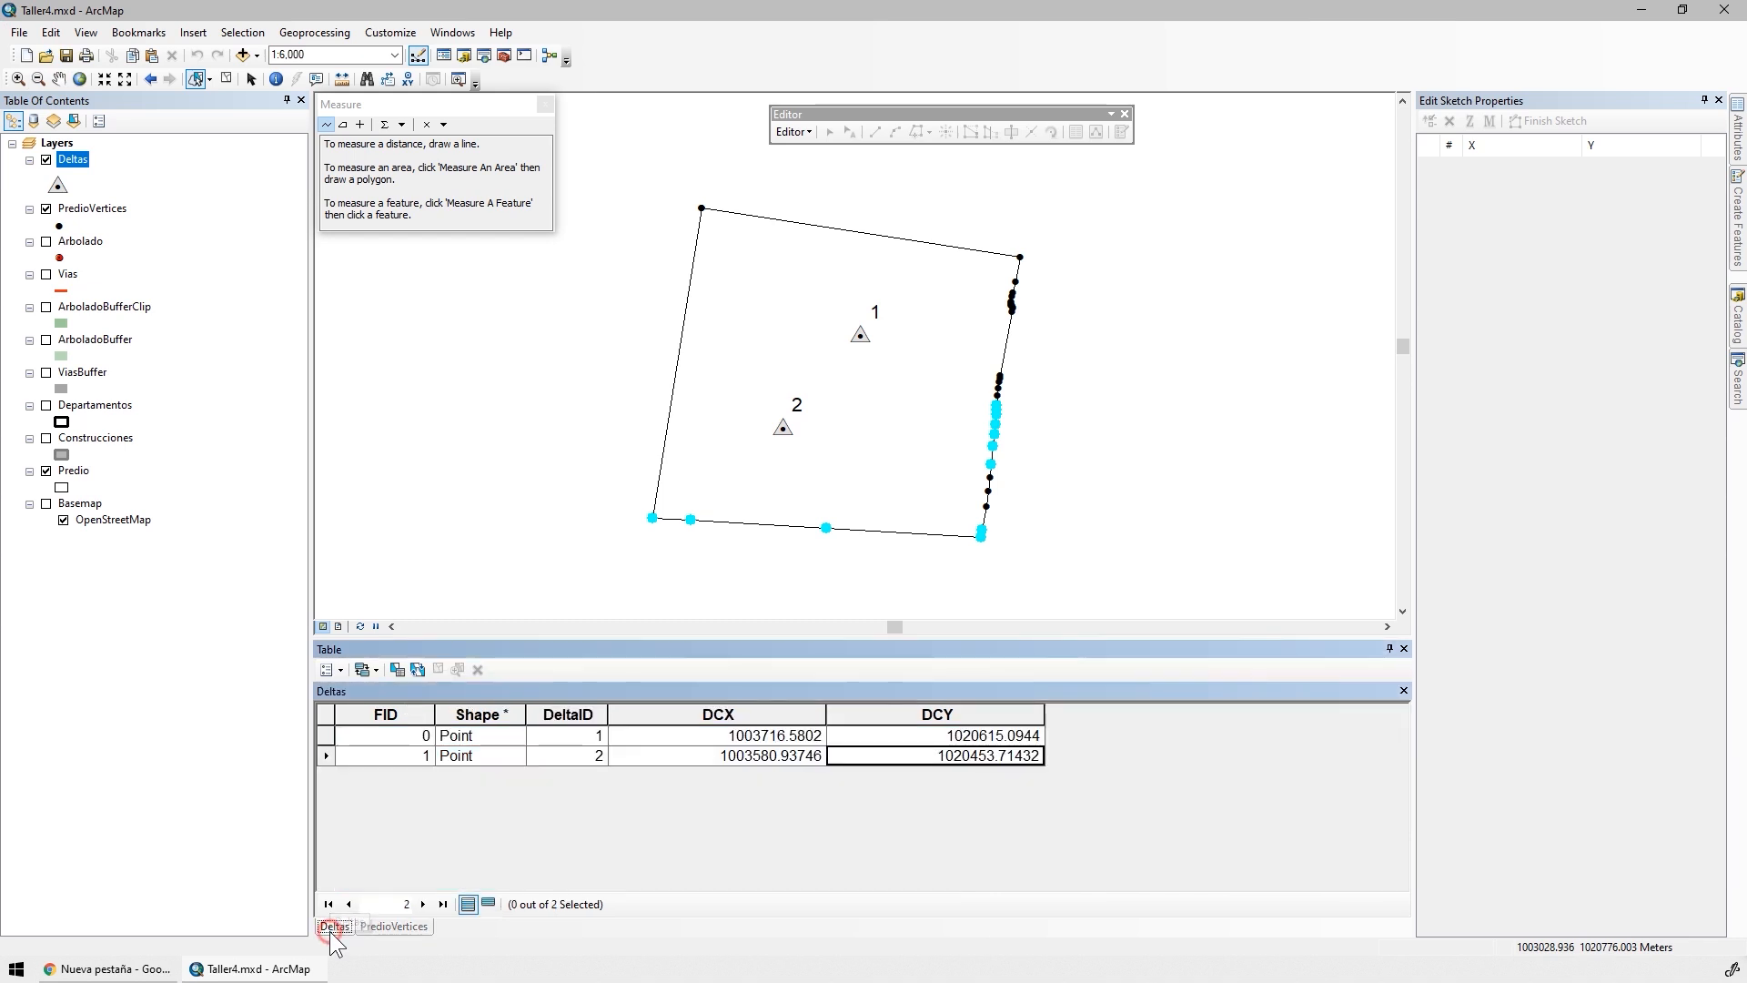
{"action": "left_click", "coordinate": [328, 751]}
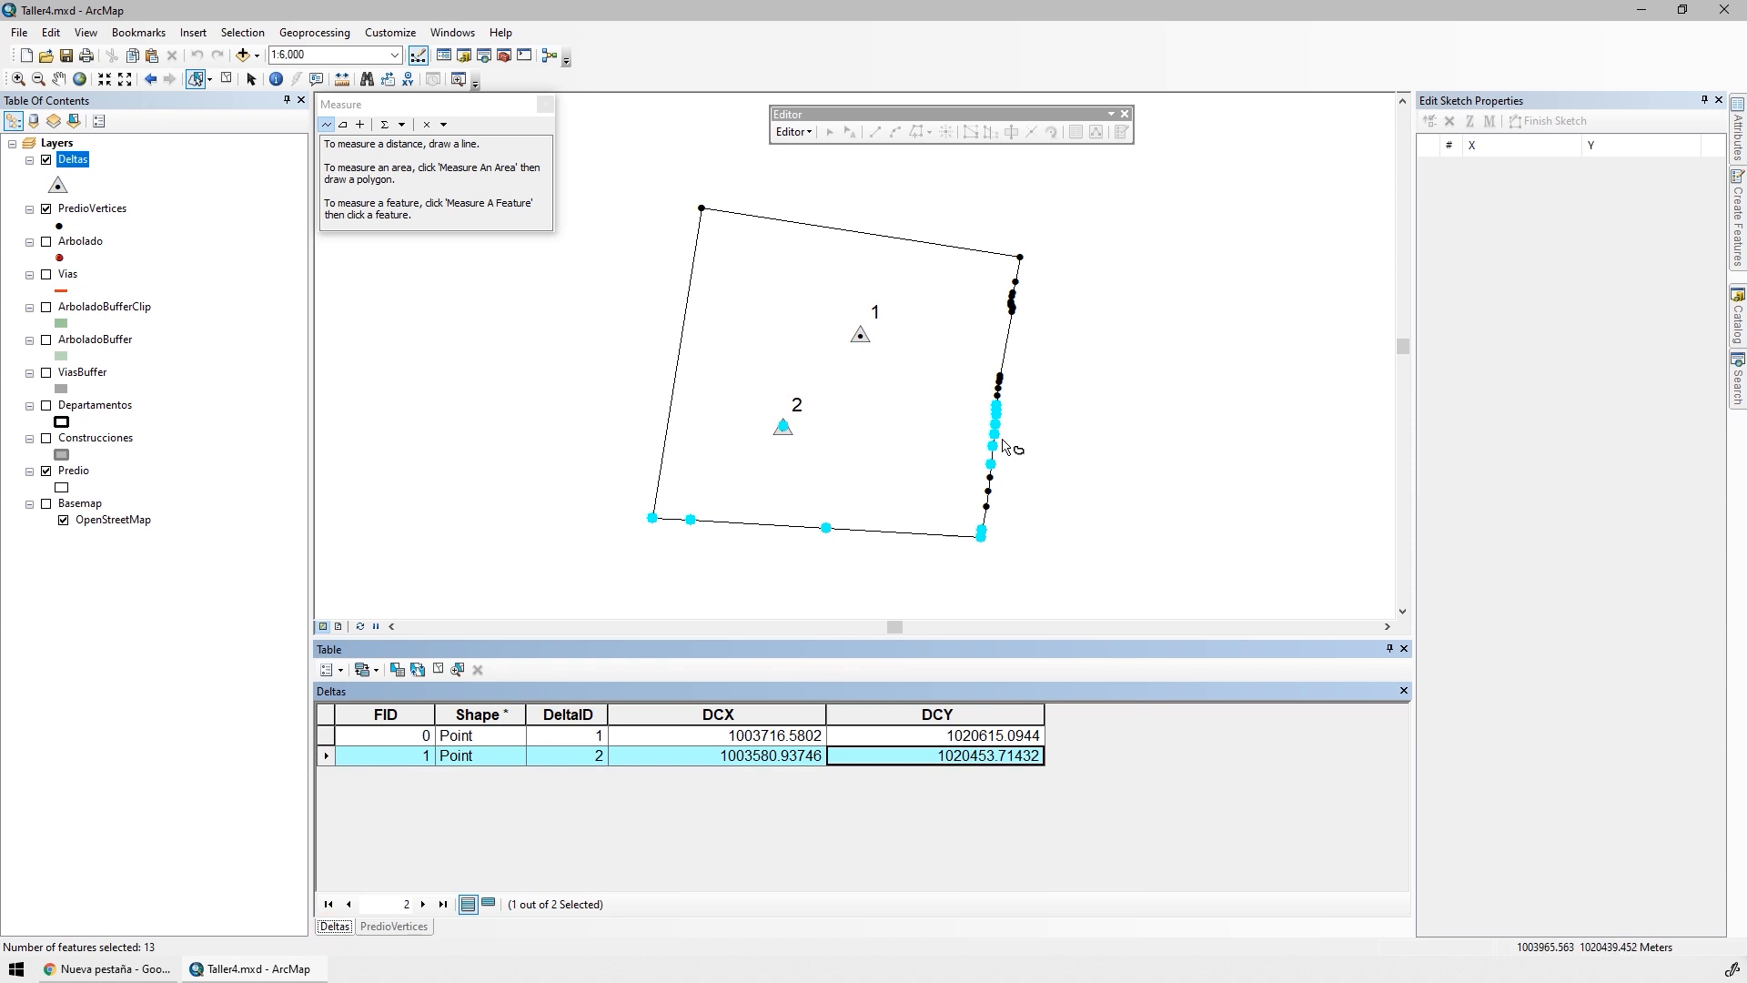
{"action": "right_click", "coordinate": [732, 758]}
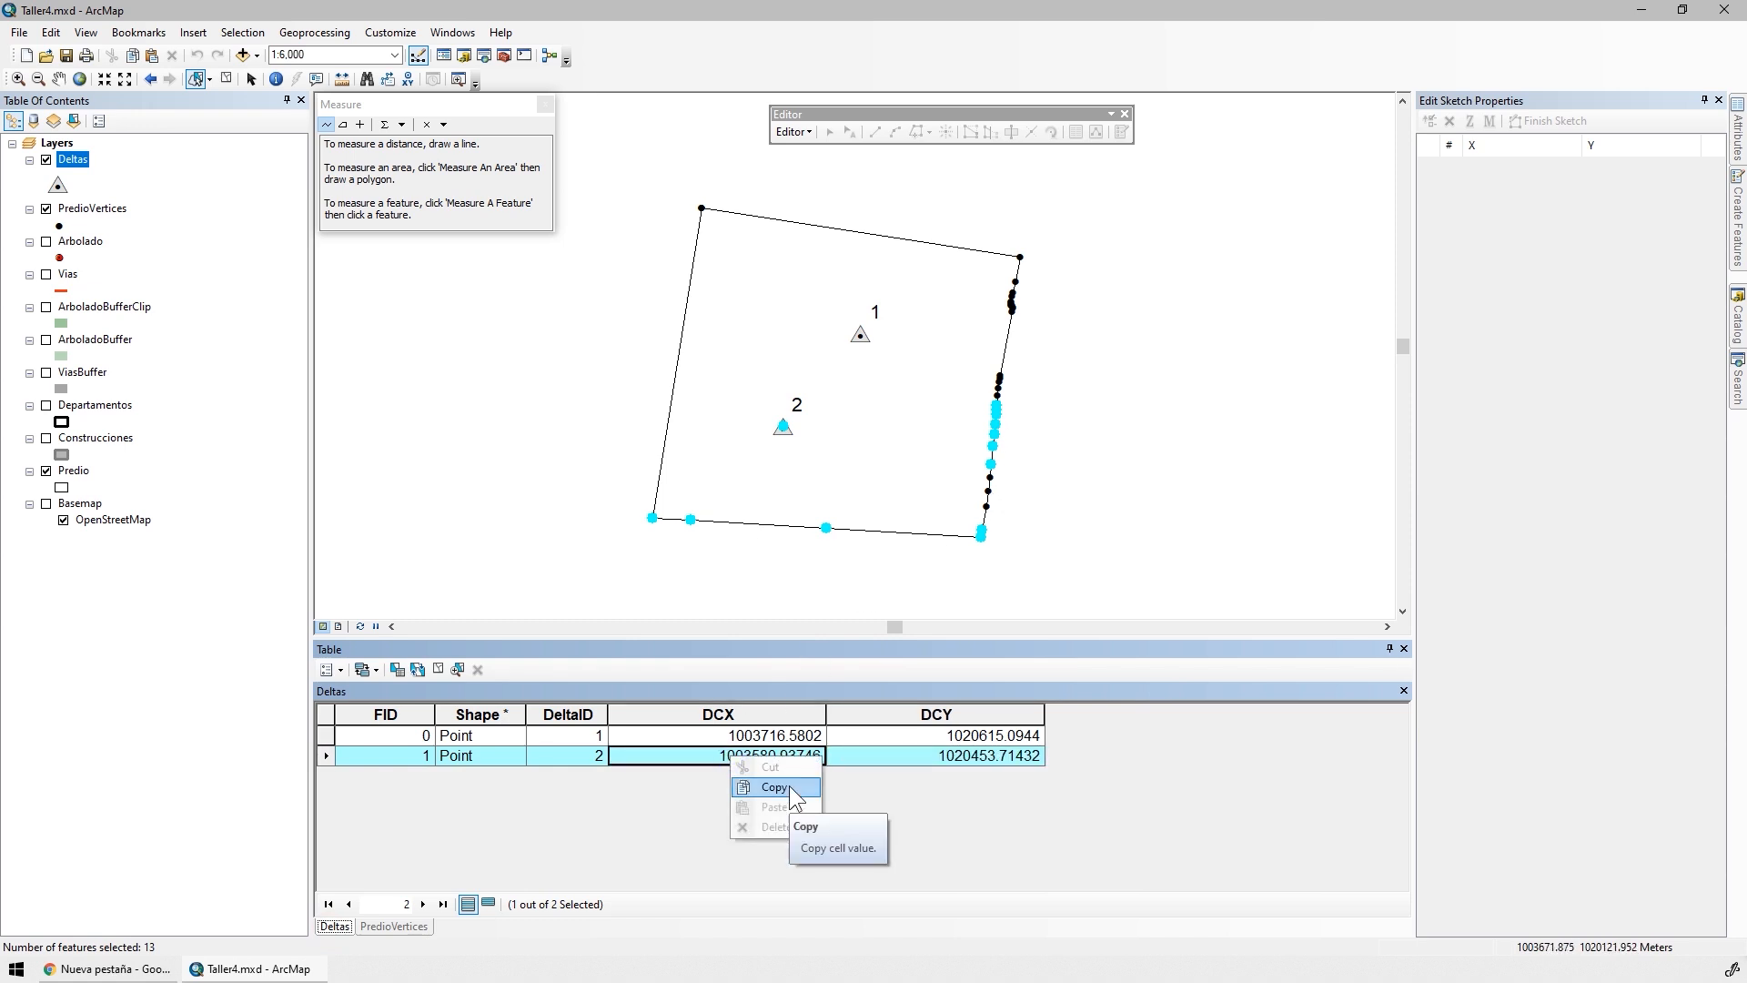
{"action": "left_click", "coordinate": [792, 790]}
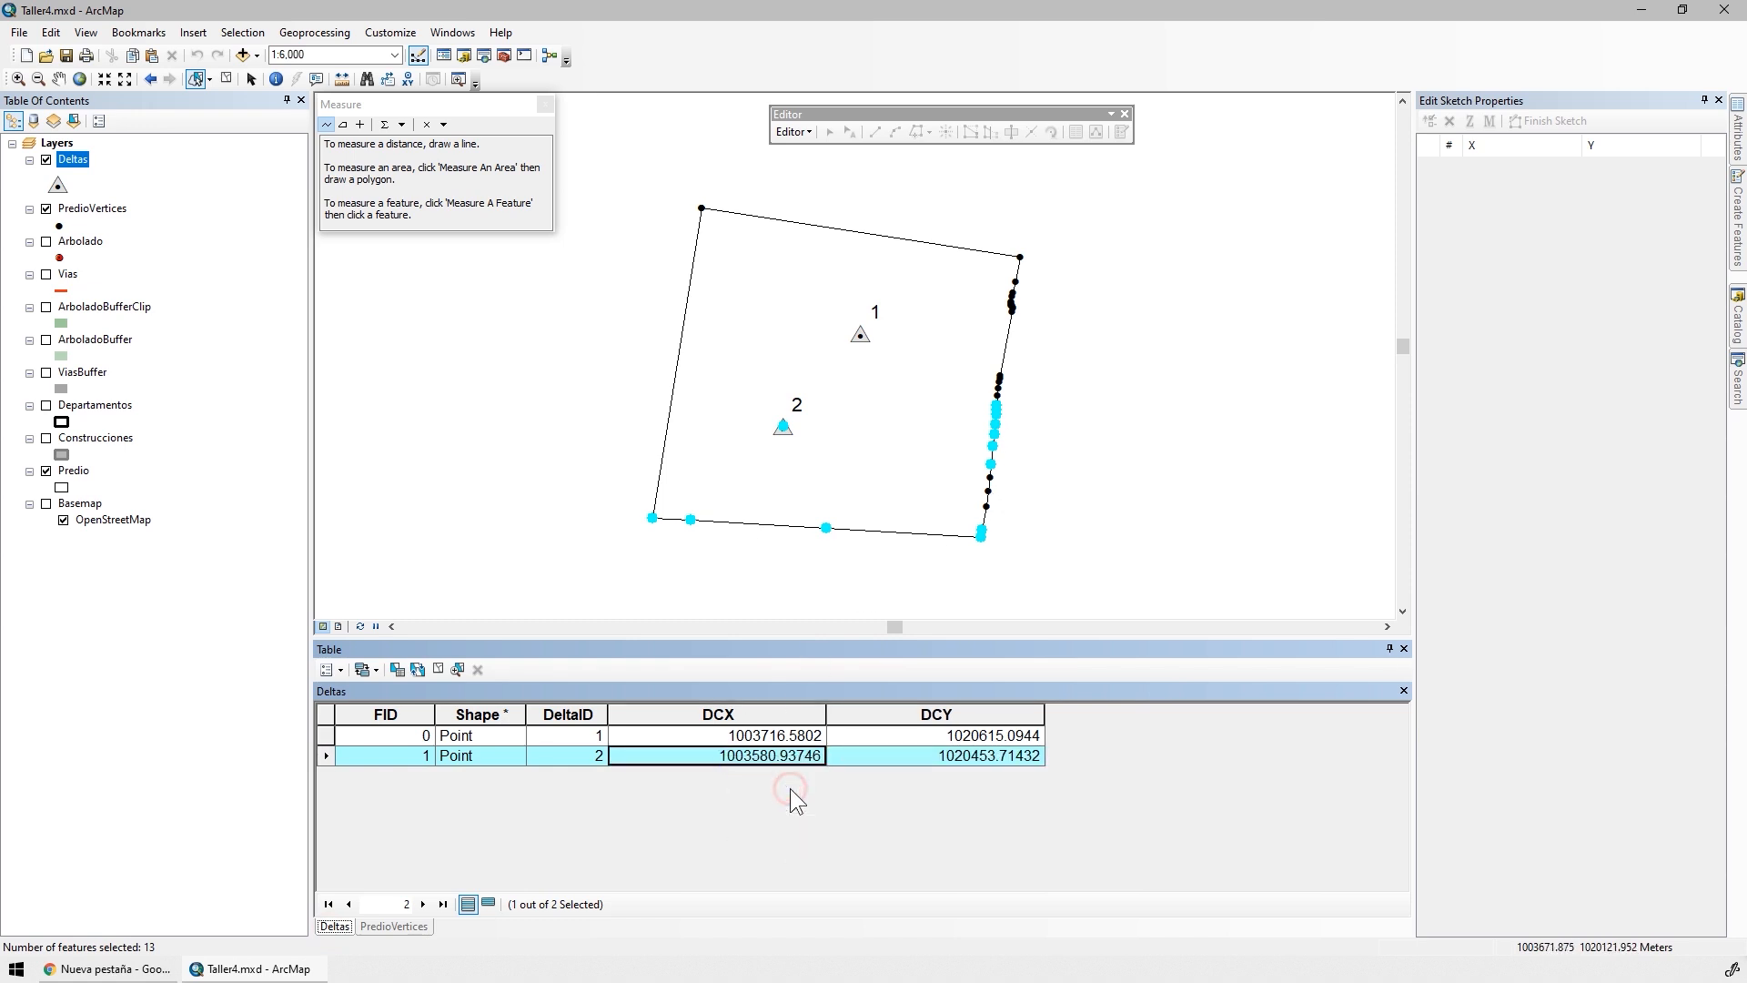
Calculate the DCX field as 1003580.93746 for the selected PredioVertices records
{"action": "left_click", "coordinate": [392, 926]}
{"action": "left_click", "coordinate": [849, 715]}
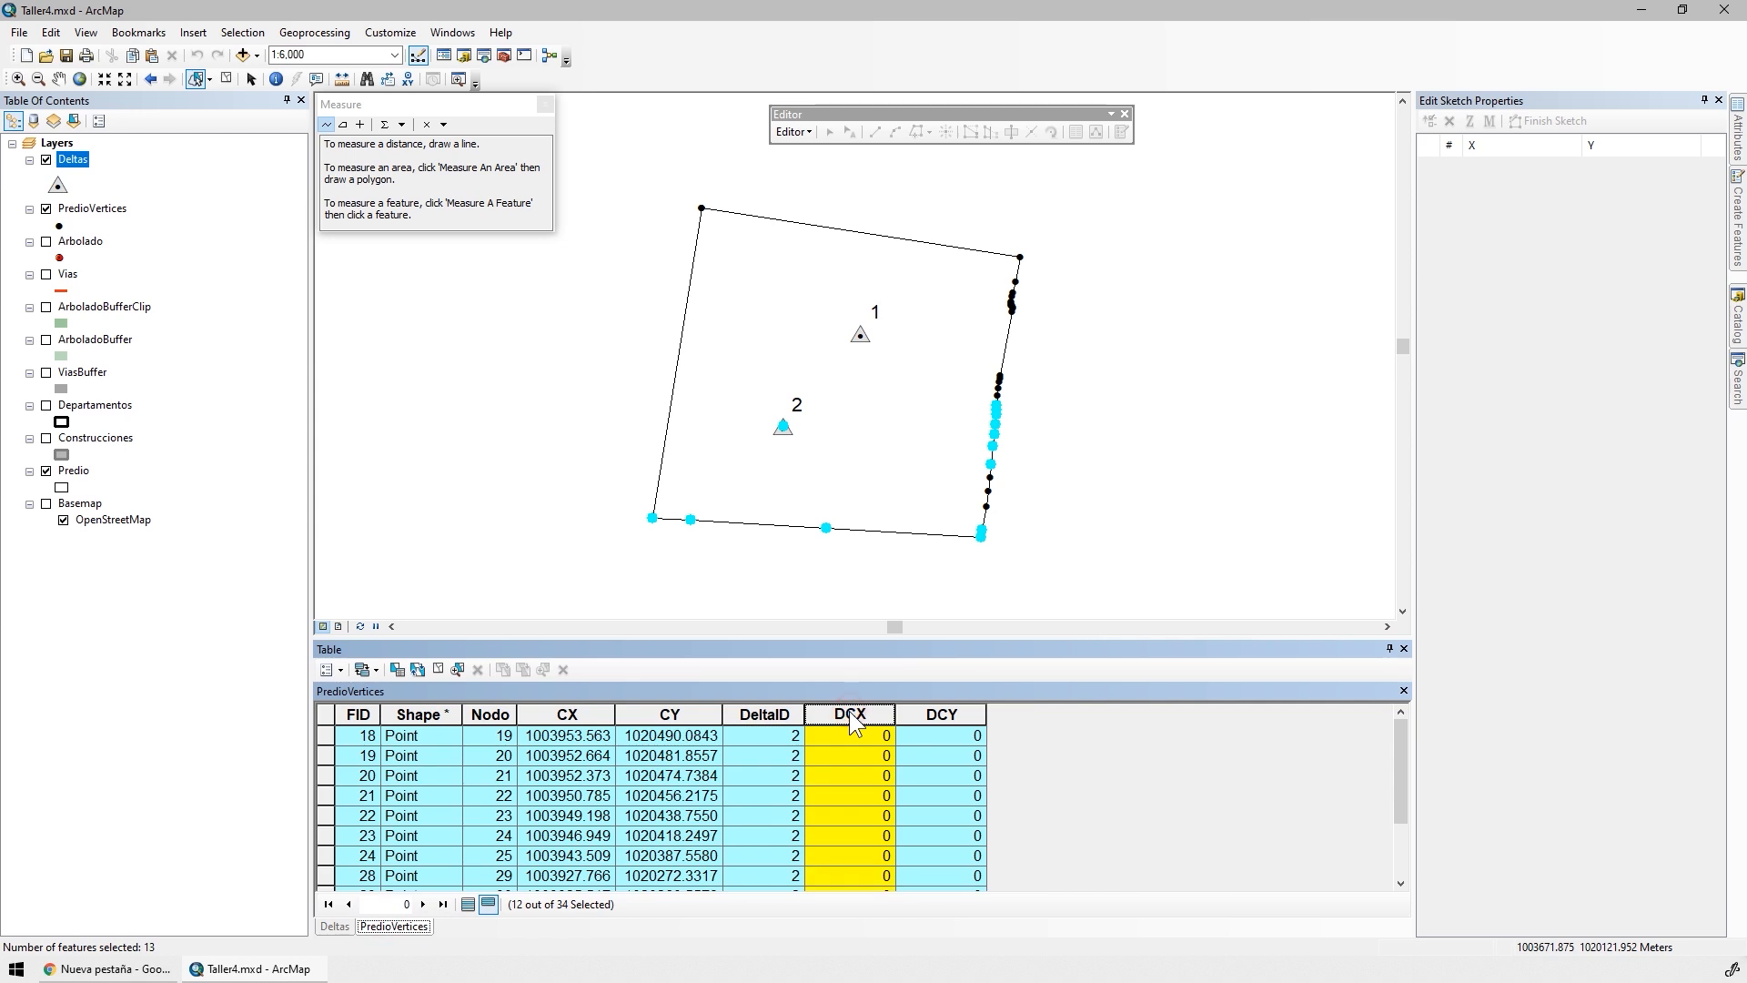
{"action": "right_click", "coordinate": [852, 722]}
{"action": "left_click", "coordinate": [927, 826]}
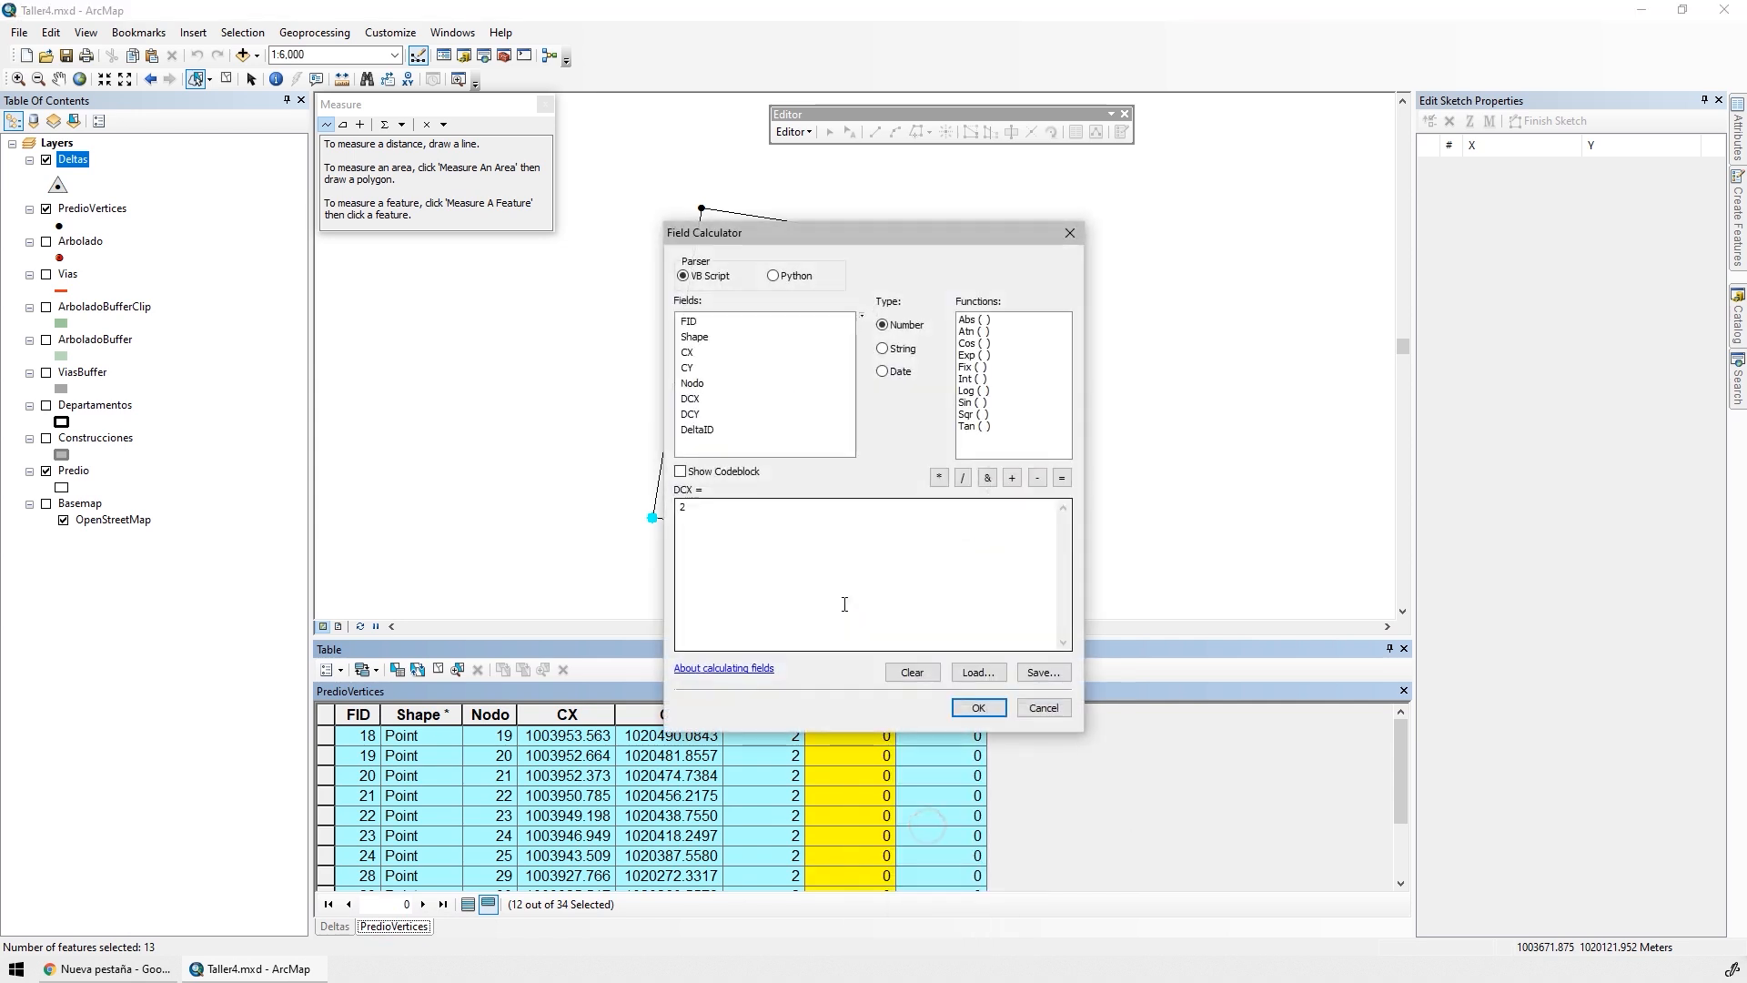
{"action": "left_click", "coordinate": [844, 603]}
{"action": "key", "text": "ctrl+v"}
{"action": "left_click_drag", "start_coordinate": [838, 601], "coordinate": [604, 492]}
{"action": "key", "text": "ctrl+v"}
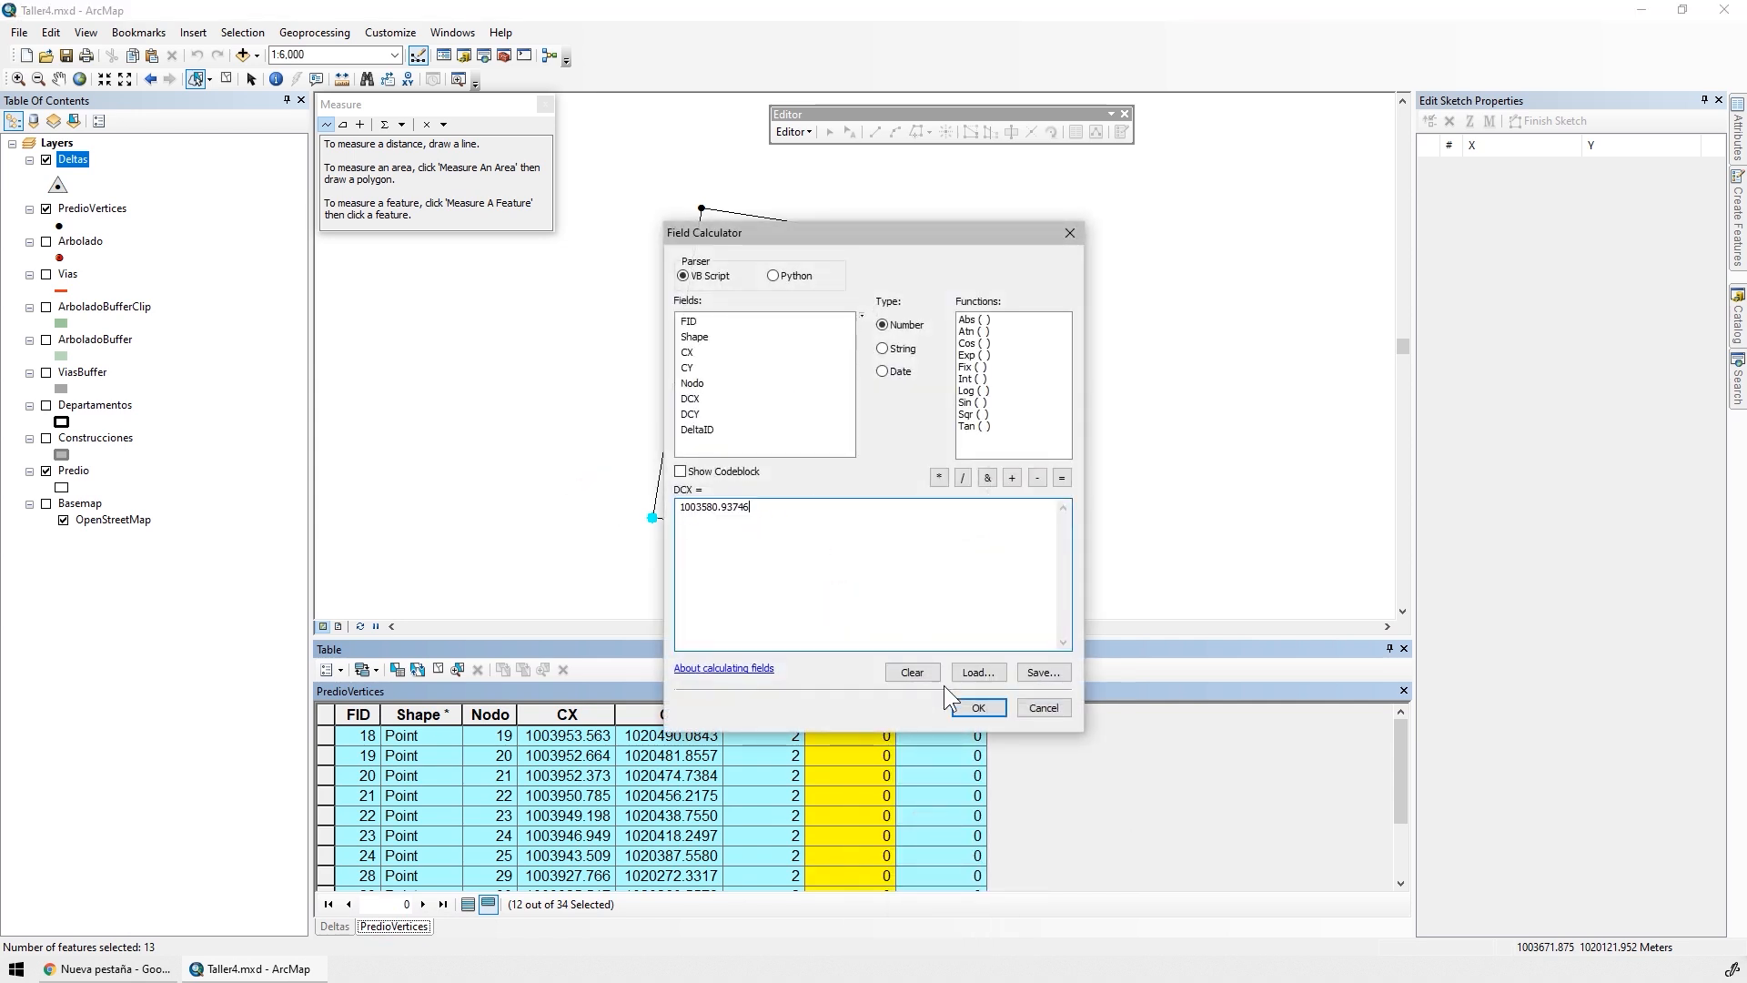
{"action": "left_click", "coordinate": [963, 707]}
Copy the DCY value of the DeltaID 2 record in Deltas and calculate DCY as 1020453.71432 for the selected PredioVertices records
{"action": "left_click", "coordinate": [335, 926]}
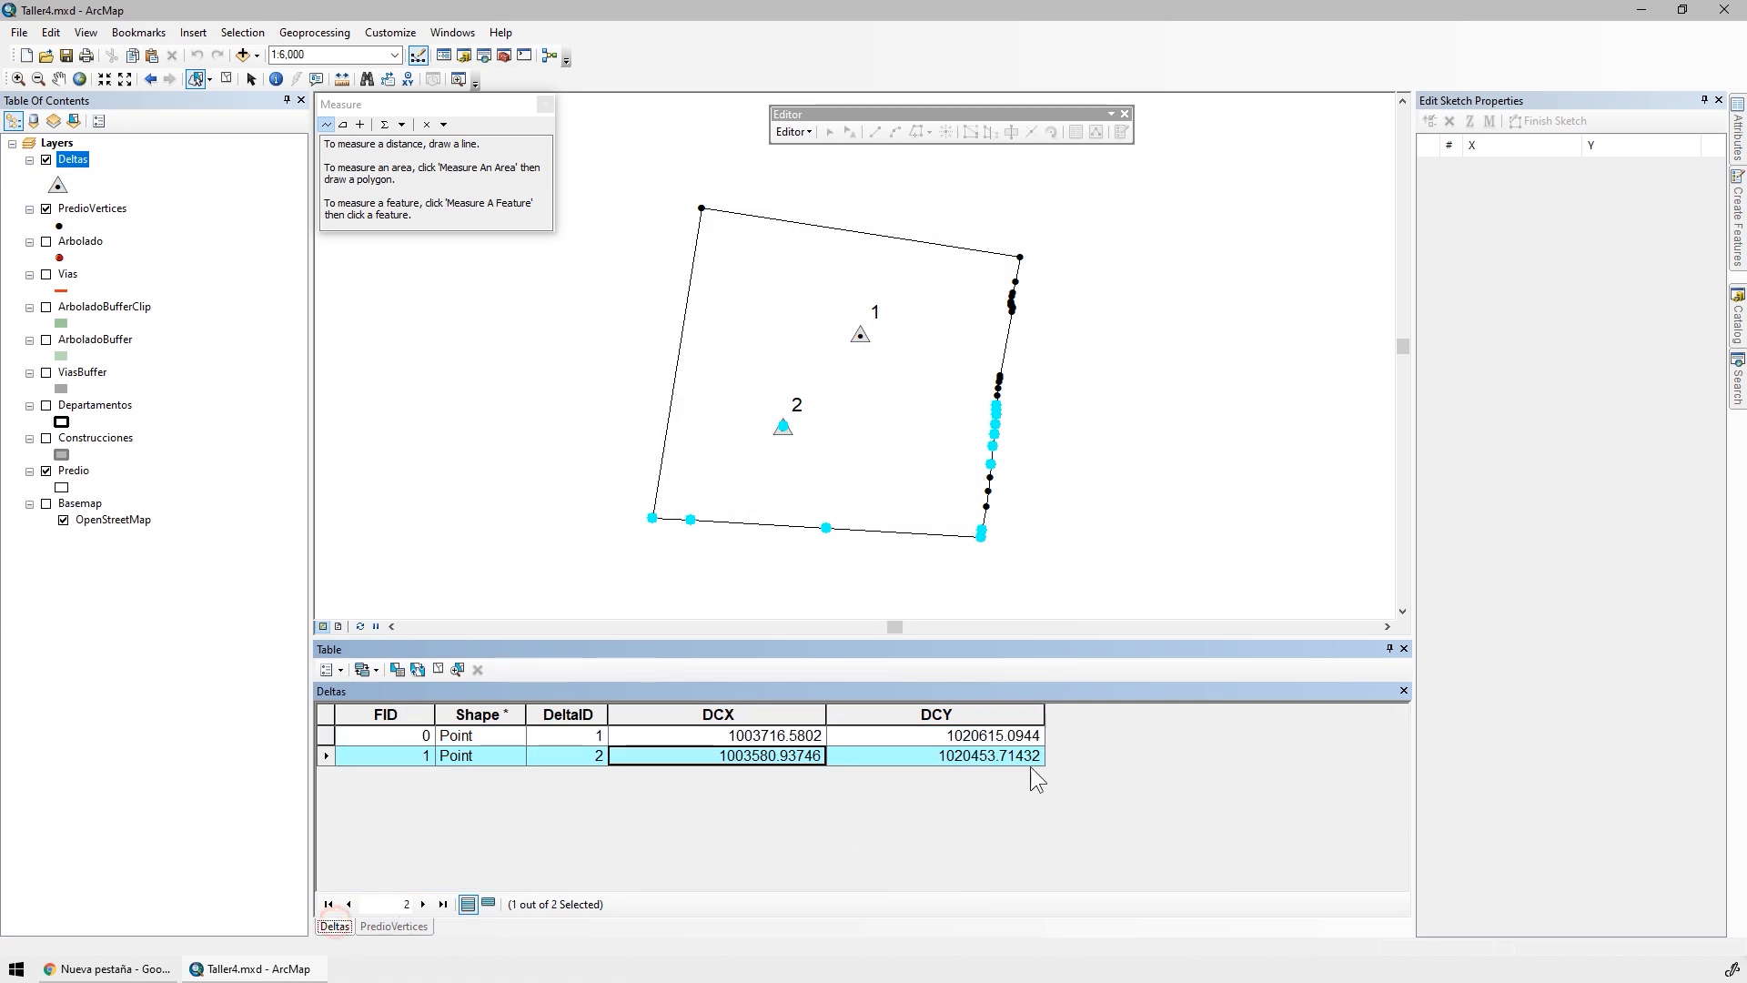
{"action": "right_click", "coordinate": [928, 756]}
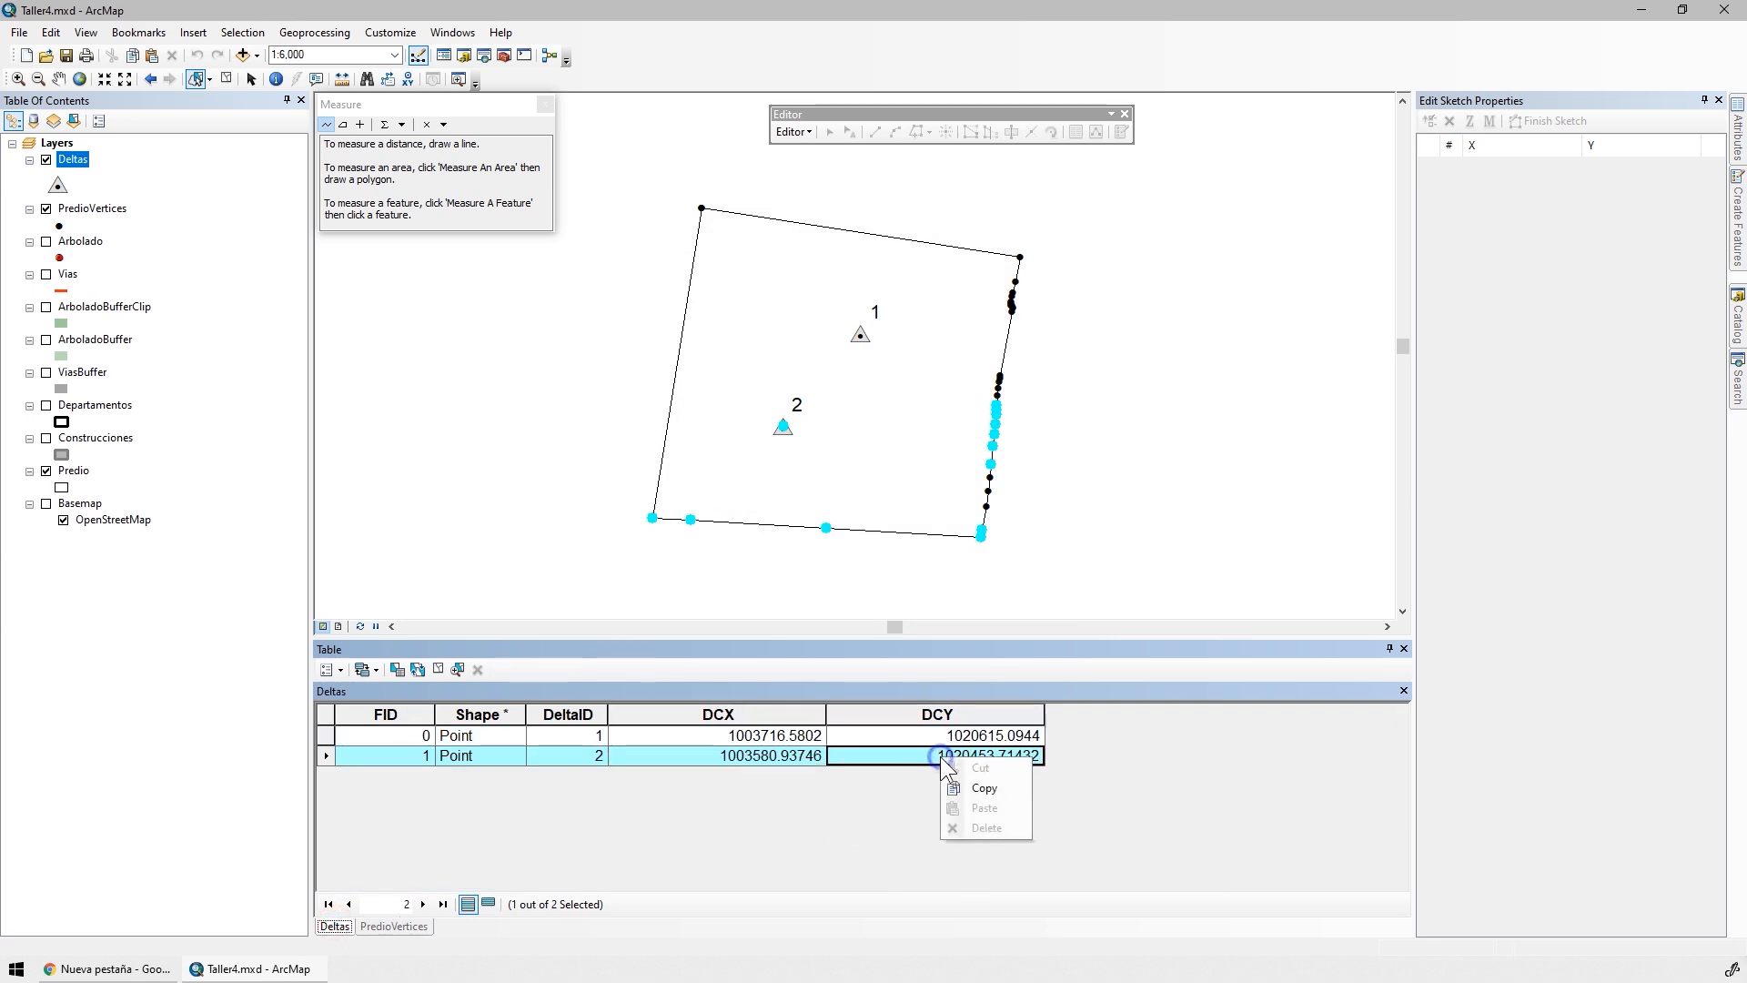
{"action": "left_click", "coordinate": [978, 784]}
{"action": "left_click", "coordinate": [368, 925]}
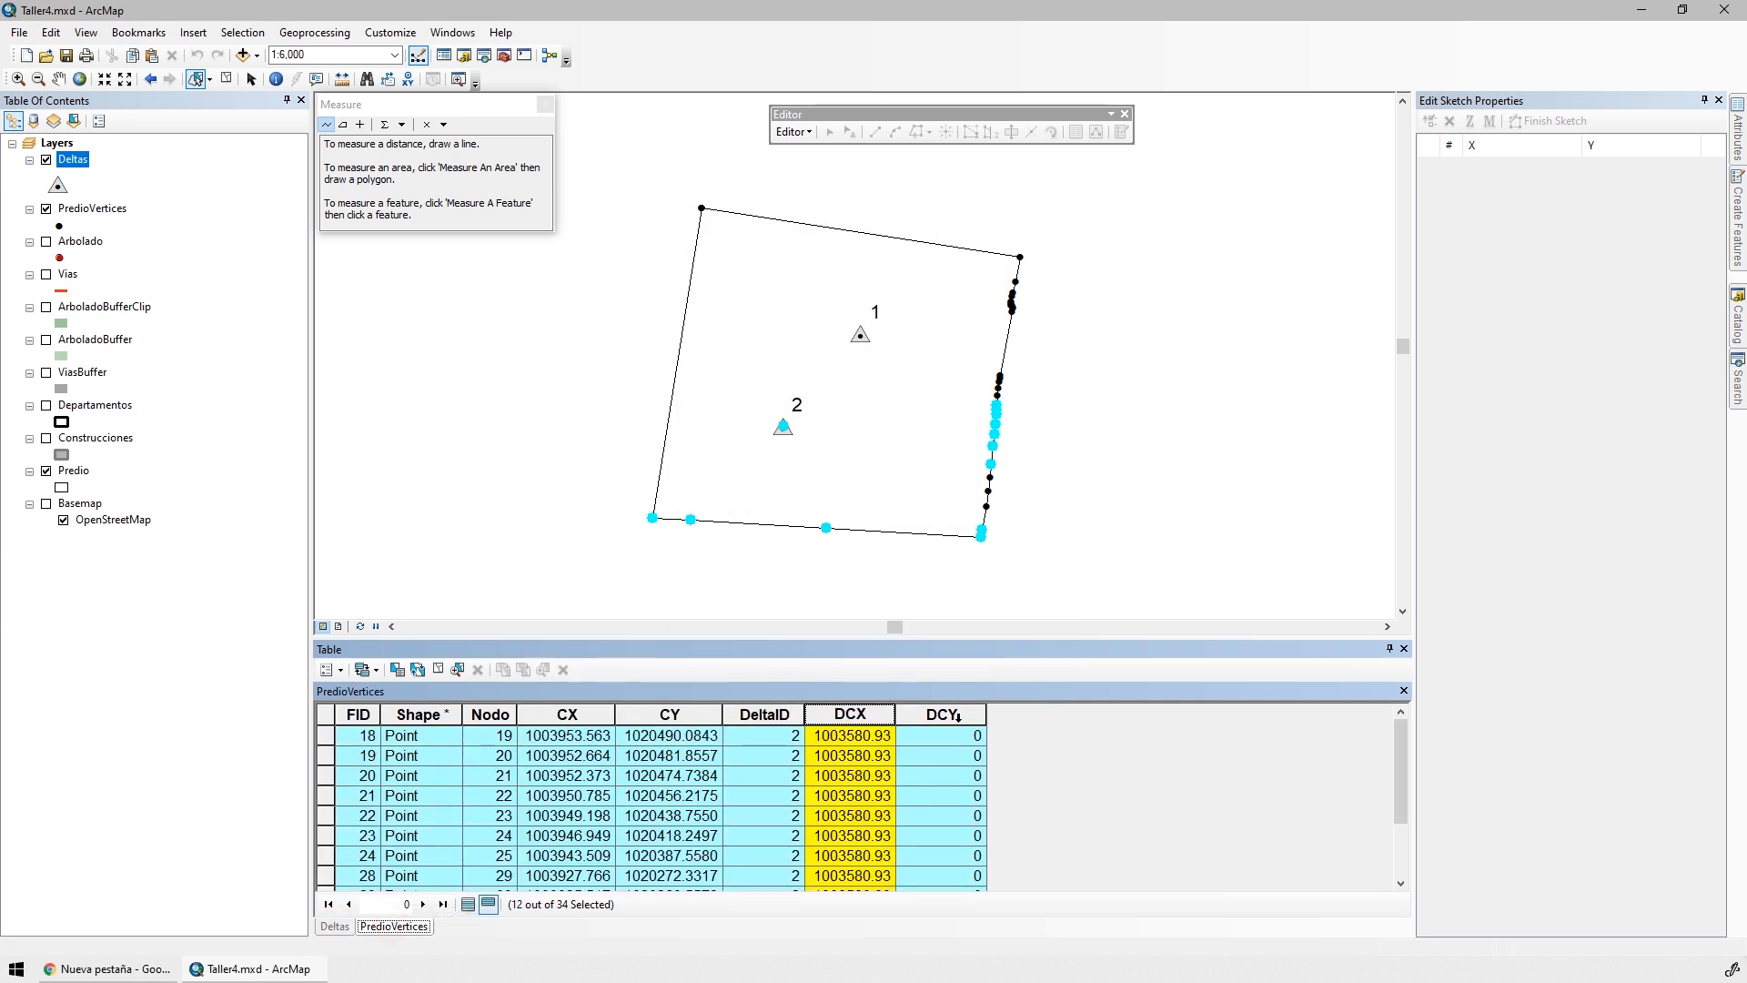
{"action": "right_click", "coordinate": [941, 715]}
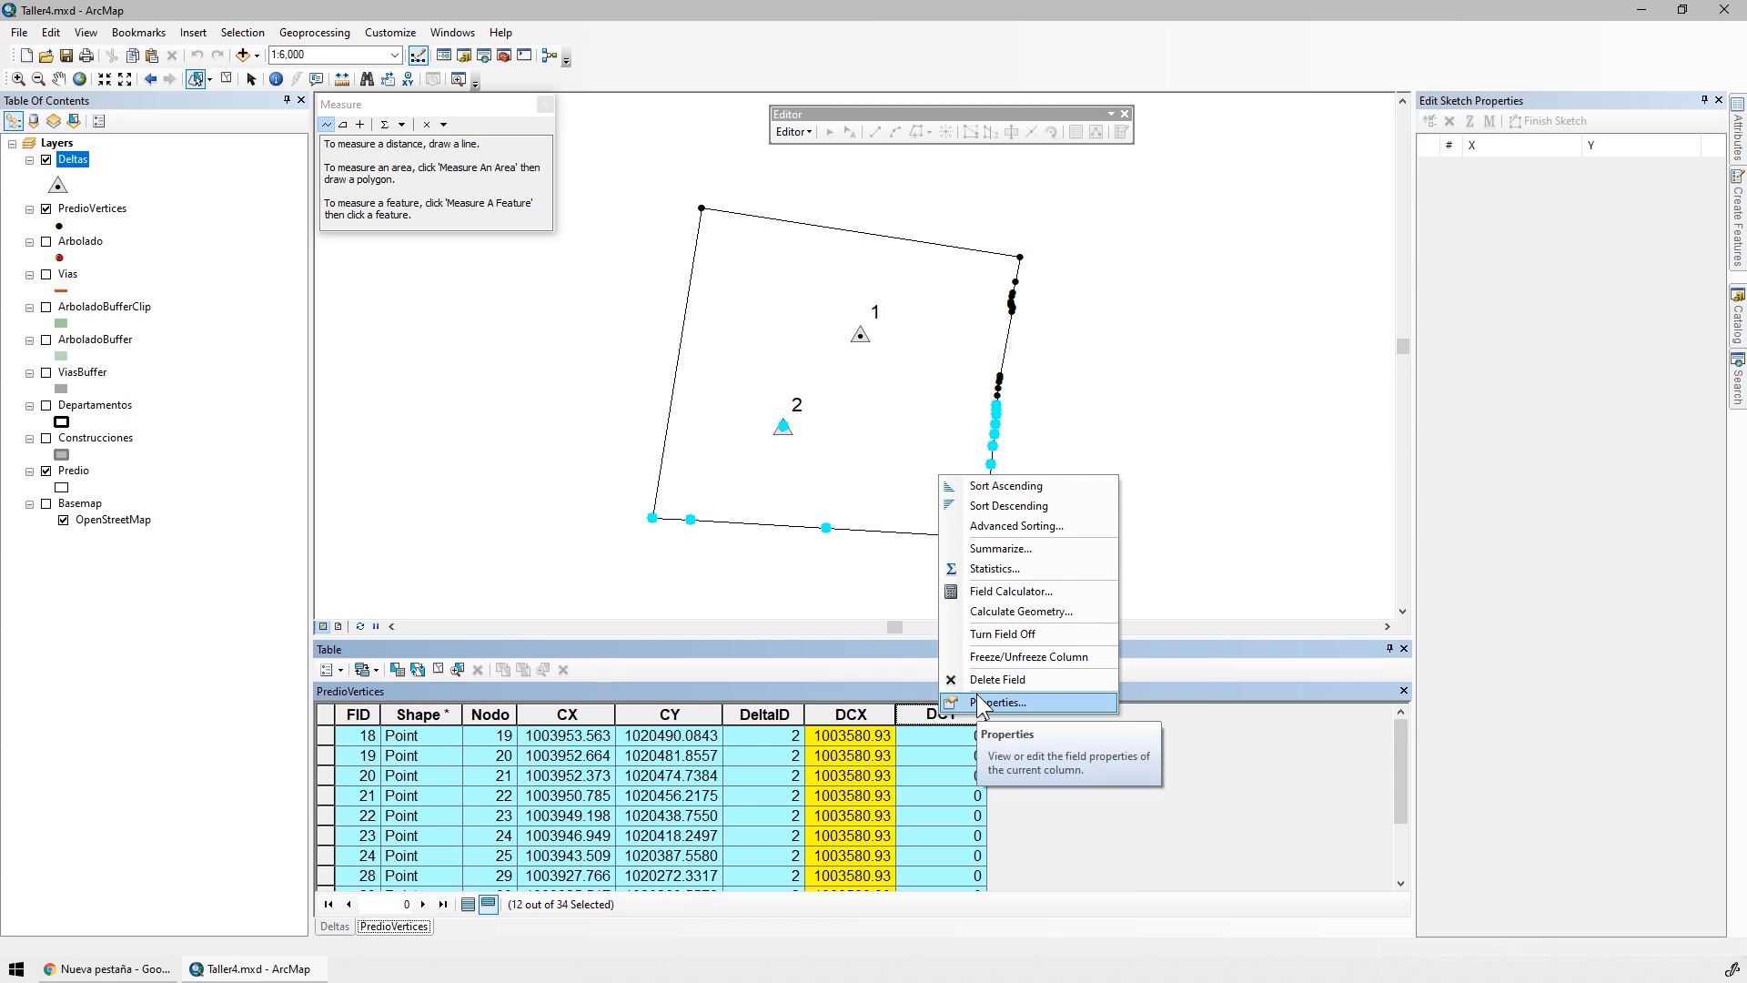
{"action": "left_click", "coordinate": [1015, 591]}
{"action": "left_click_drag", "start_coordinate": [851, 540], "coordinate": [514, 484]}
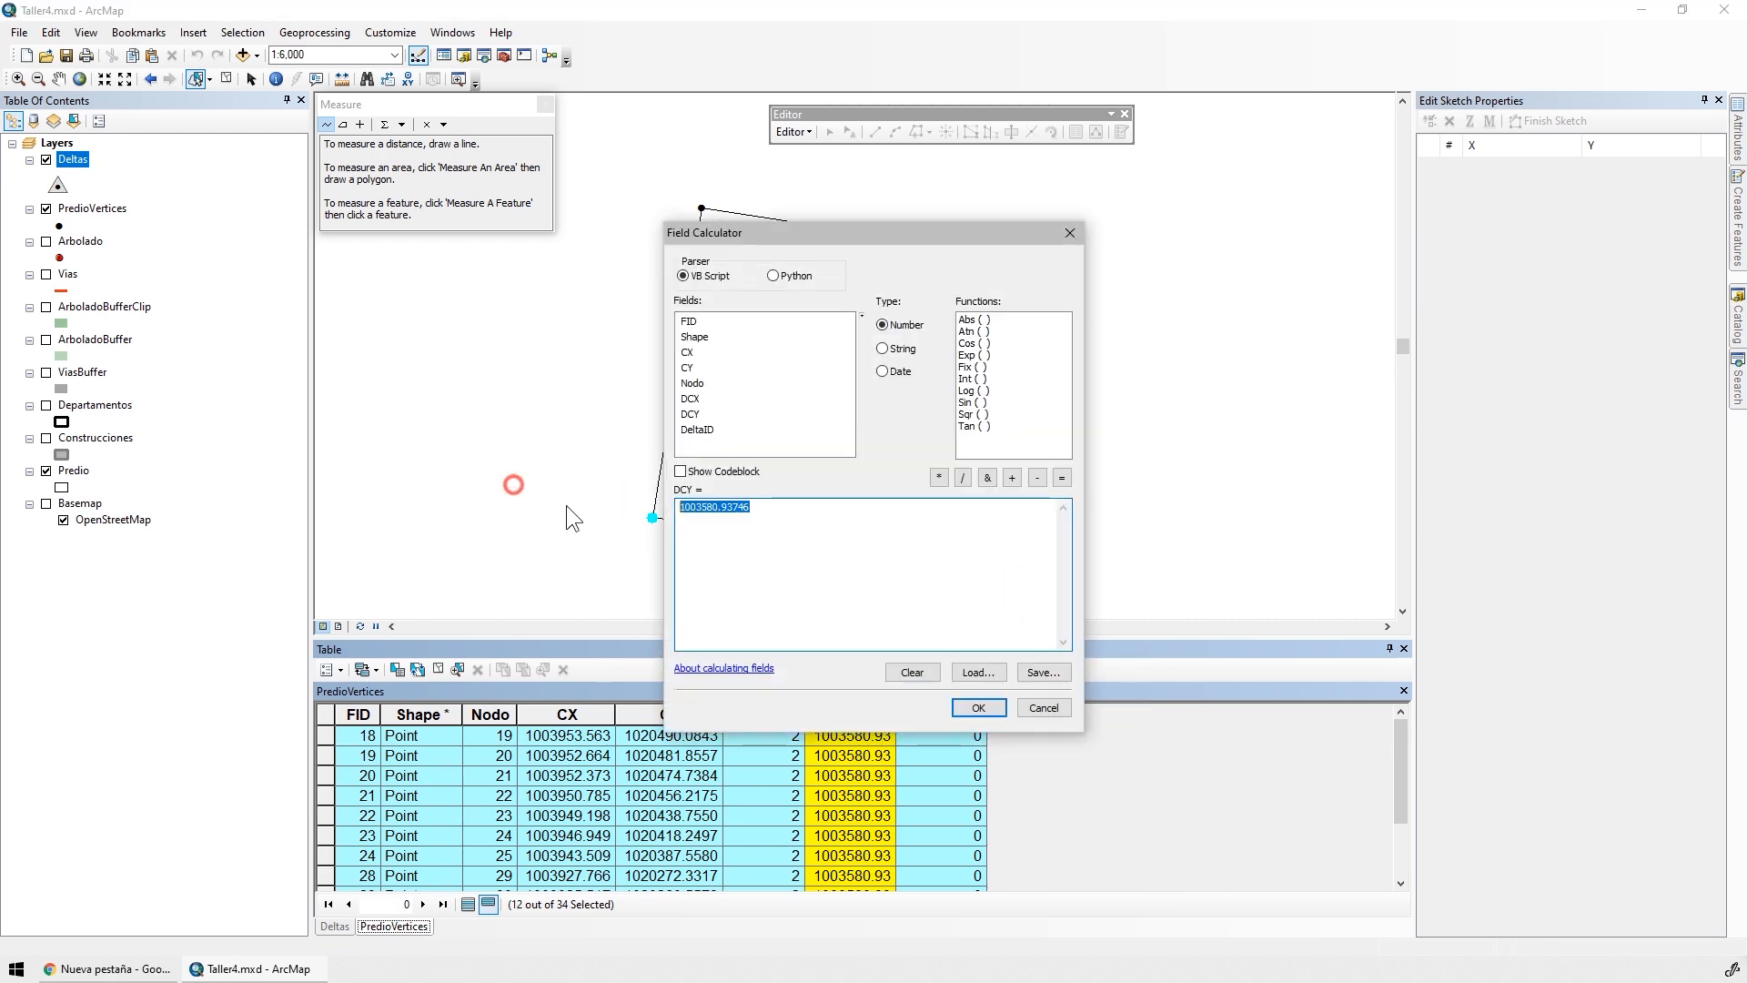
{"action": "key", "text": "ctrl+v"}
{"action": "left_click", "coordinate": [966, 712]}
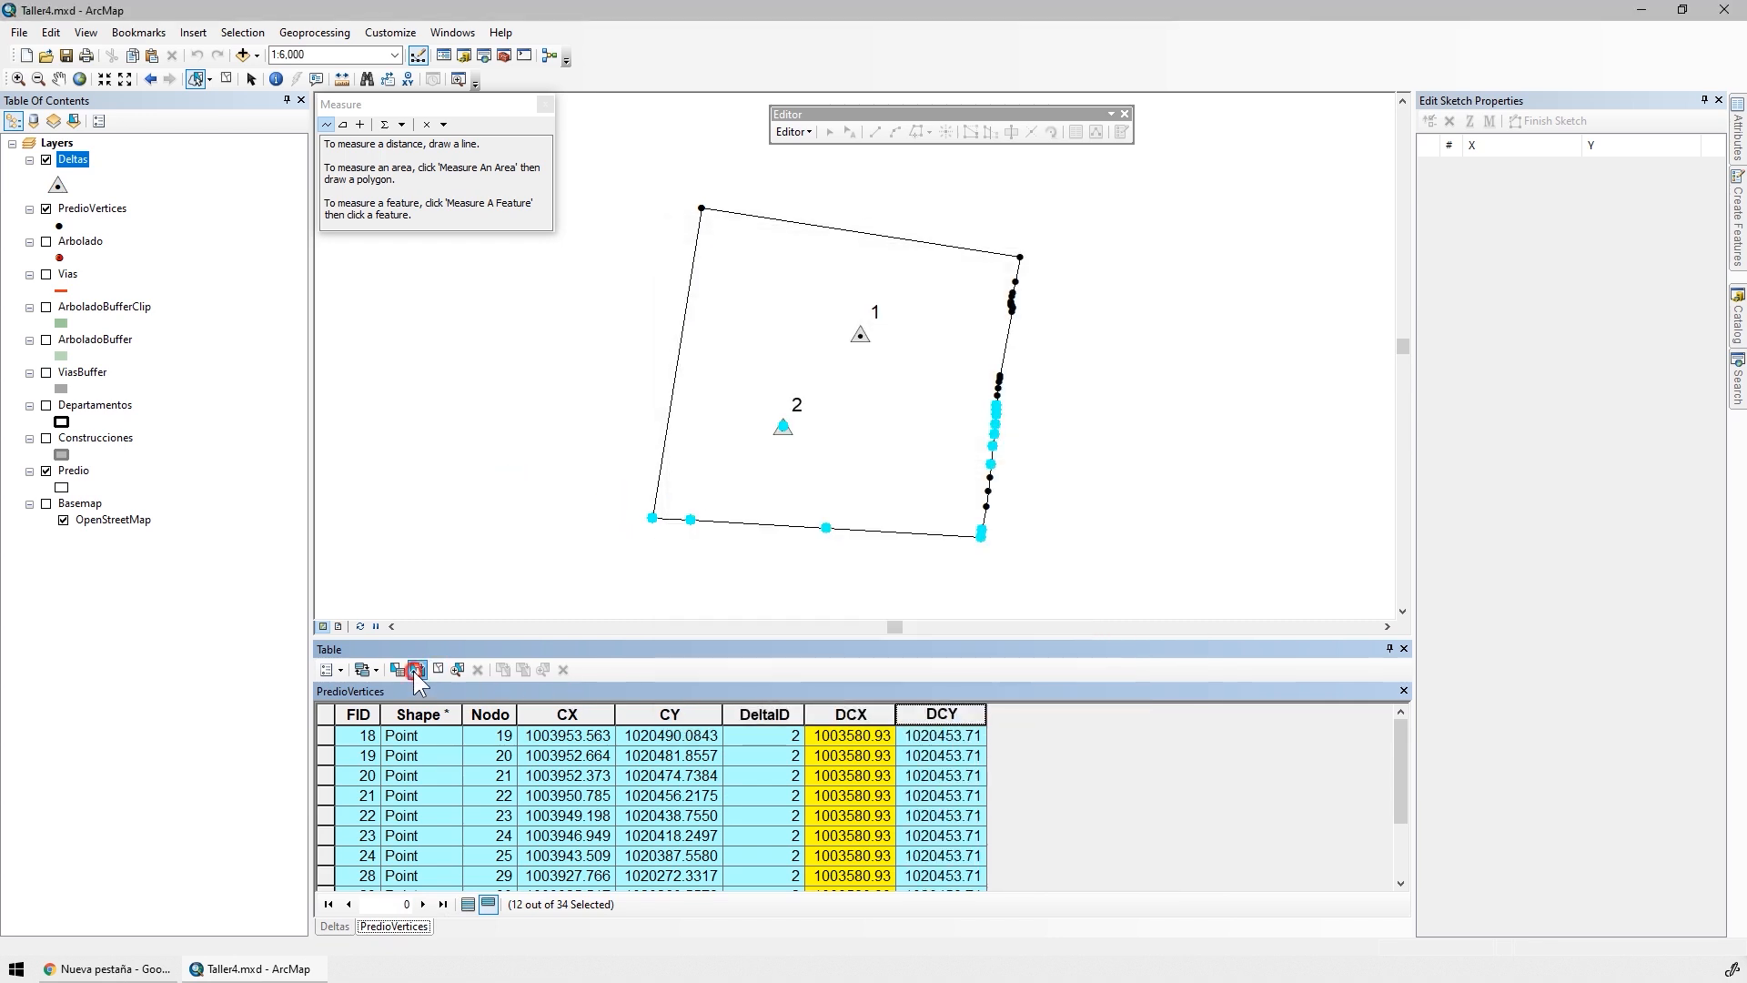
Switch the PredioVertices selection to the DeltaID 1 vertices and copy the DCX value of the DeltaID 1 record in Deltas
{"action": "left_click", "coordinate": [418, 670]}
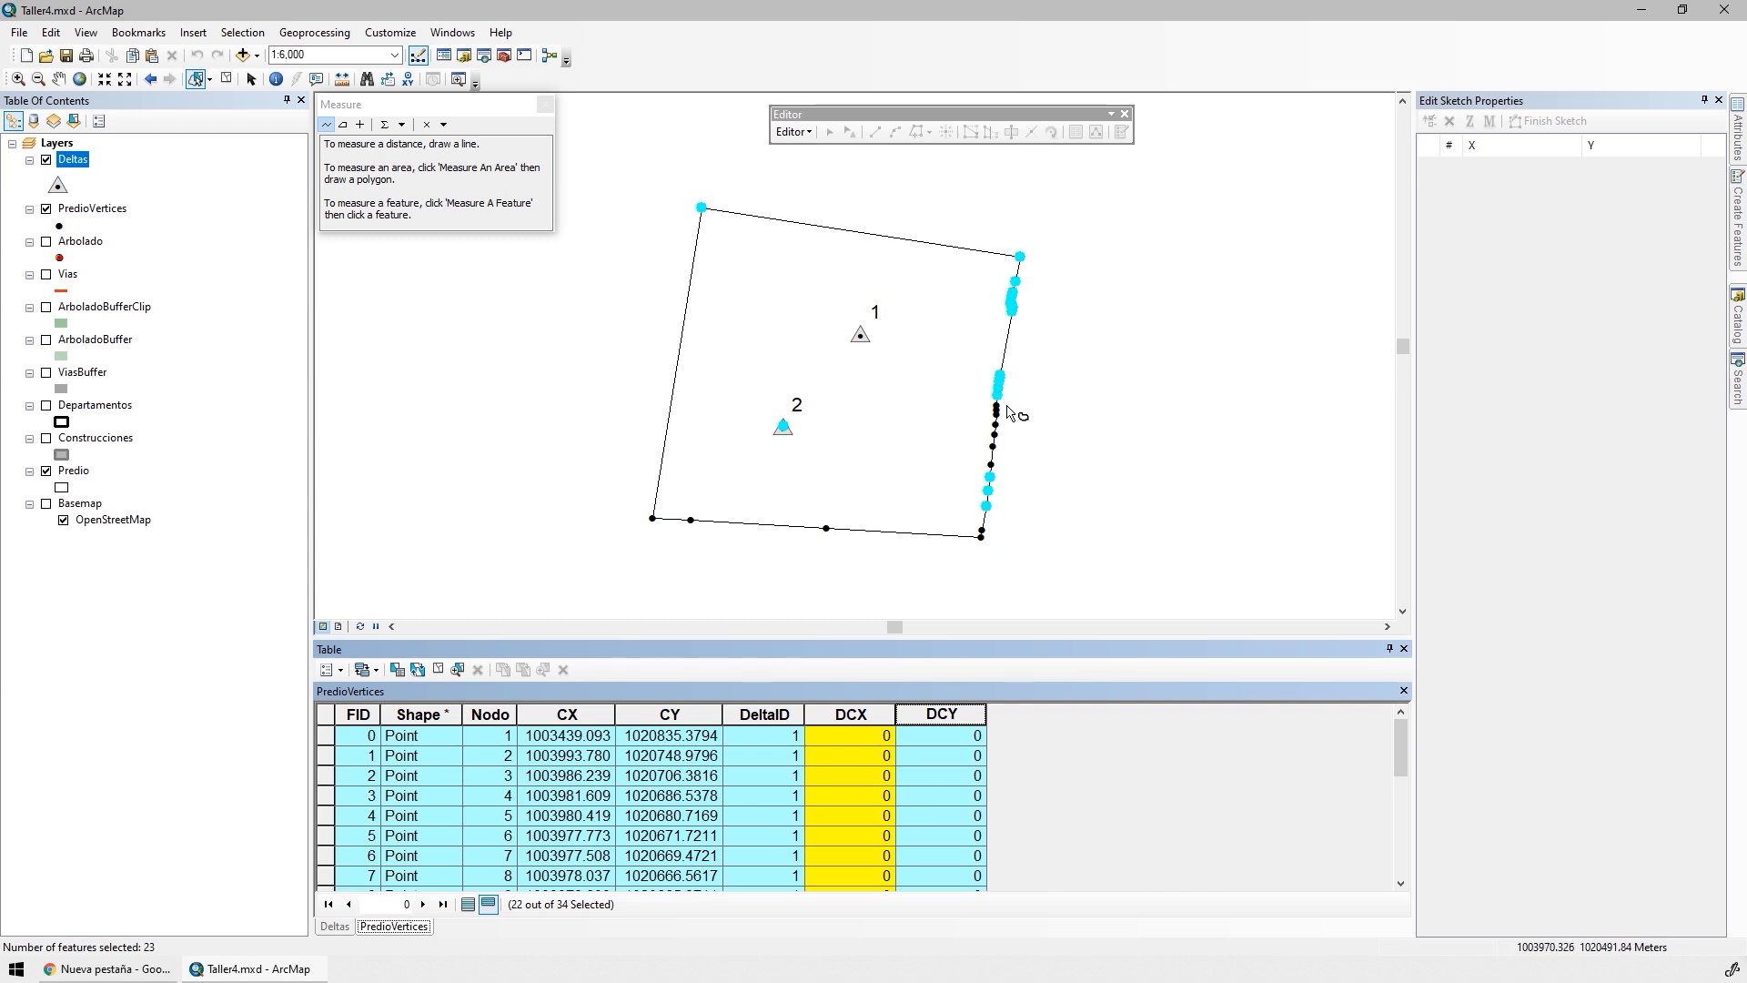
{"action": "left_click", "coordinate": [335, 925]}
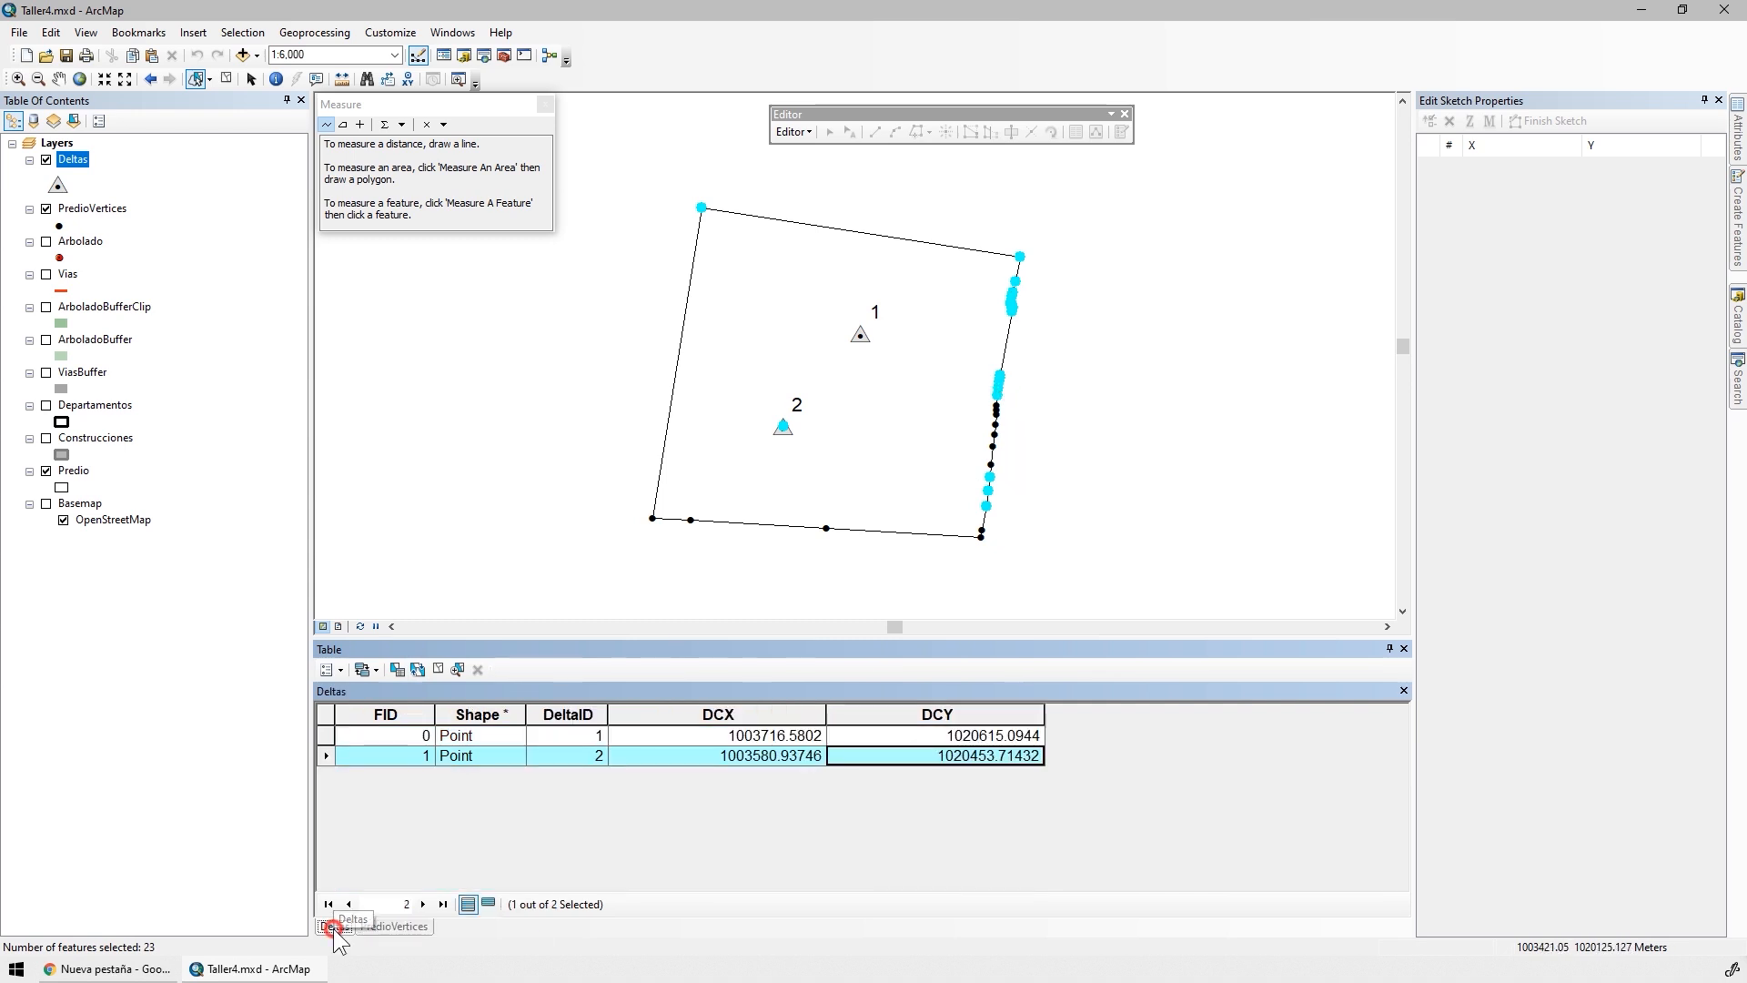
{"action": "left_click", "coordinate": [707, 737]}
{"action": "right_click", "coordinate": [708, 737]}
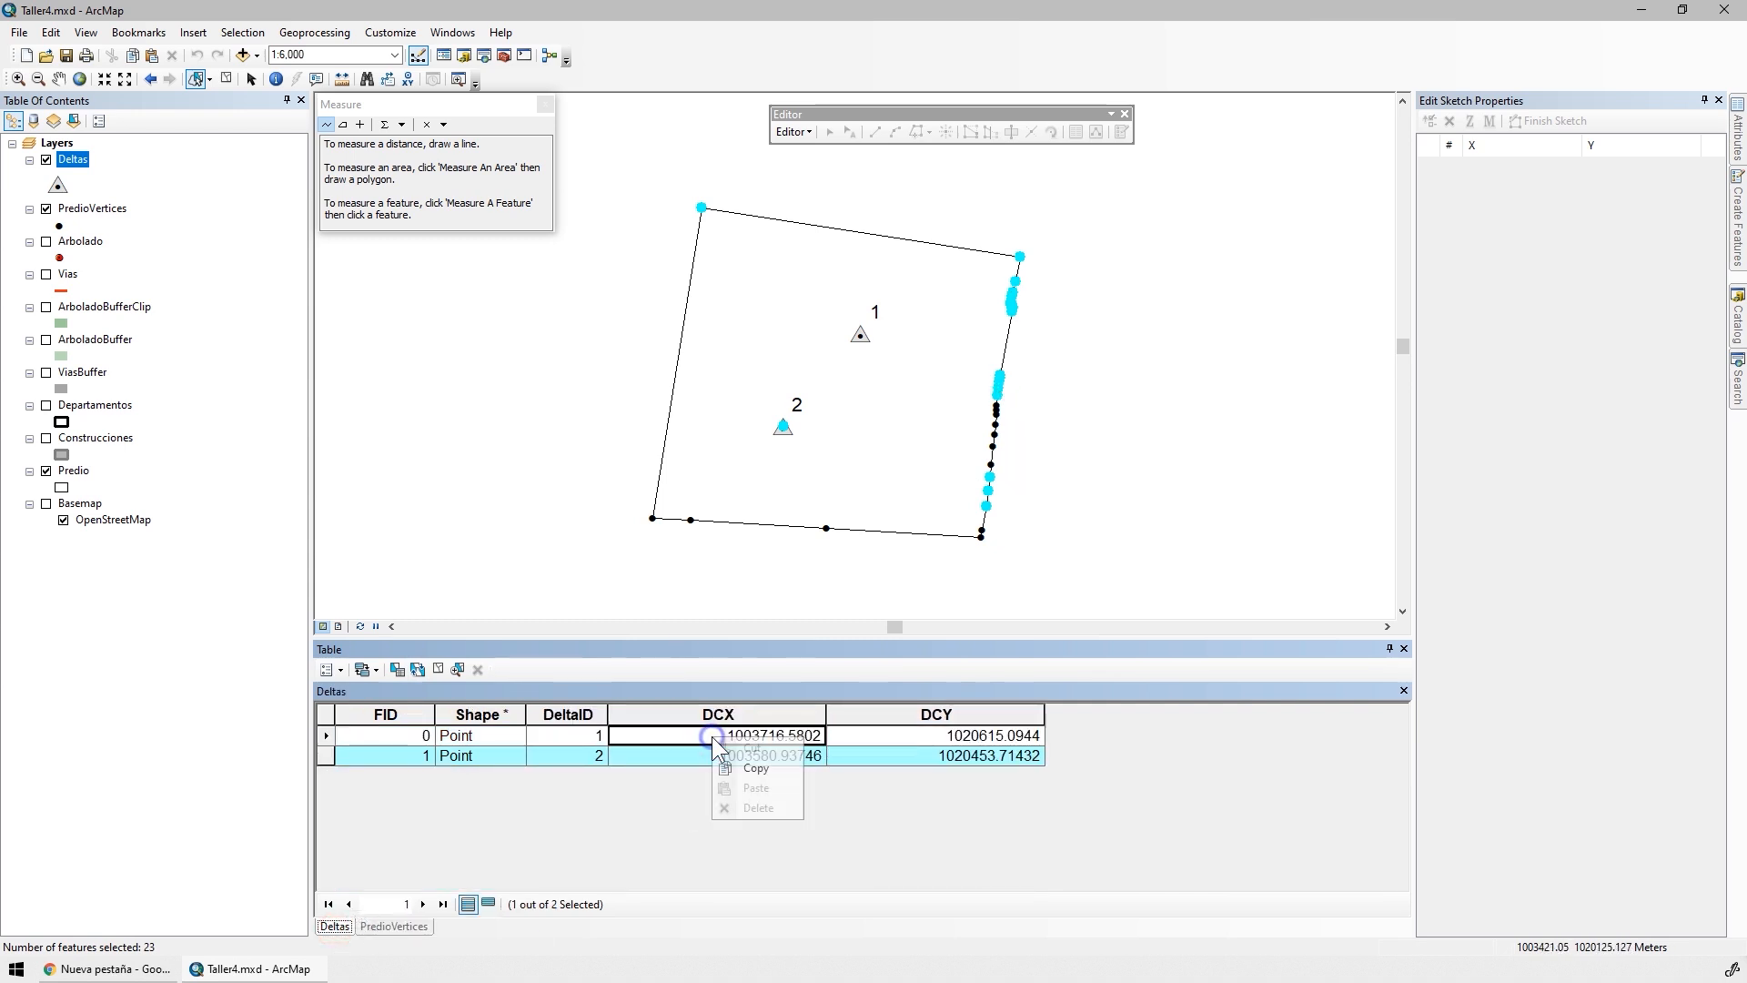
{"action": "left_click", "coordinate": [757, 770]}
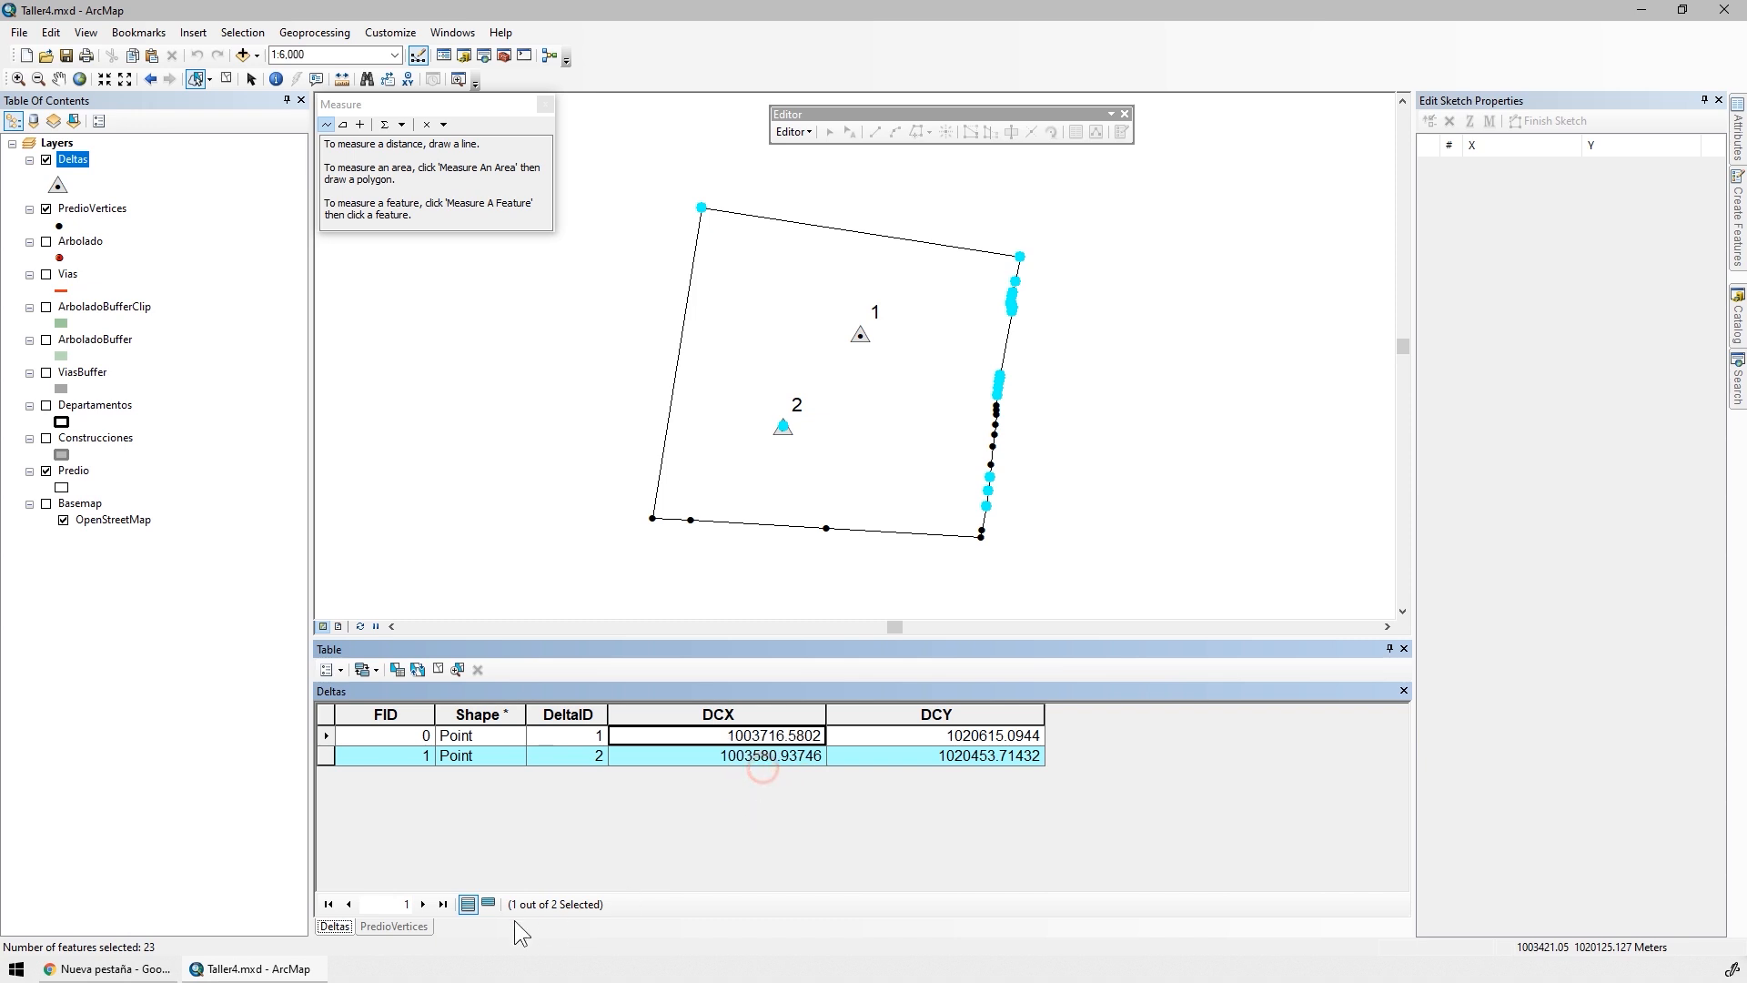
Calculate the DCX field as 1003716.5802 for the selected PredioVertices records
{"action": "left_click", "coordinate": [394, 925]}
{"action": "right_click", "coordinate": [845, 719]}
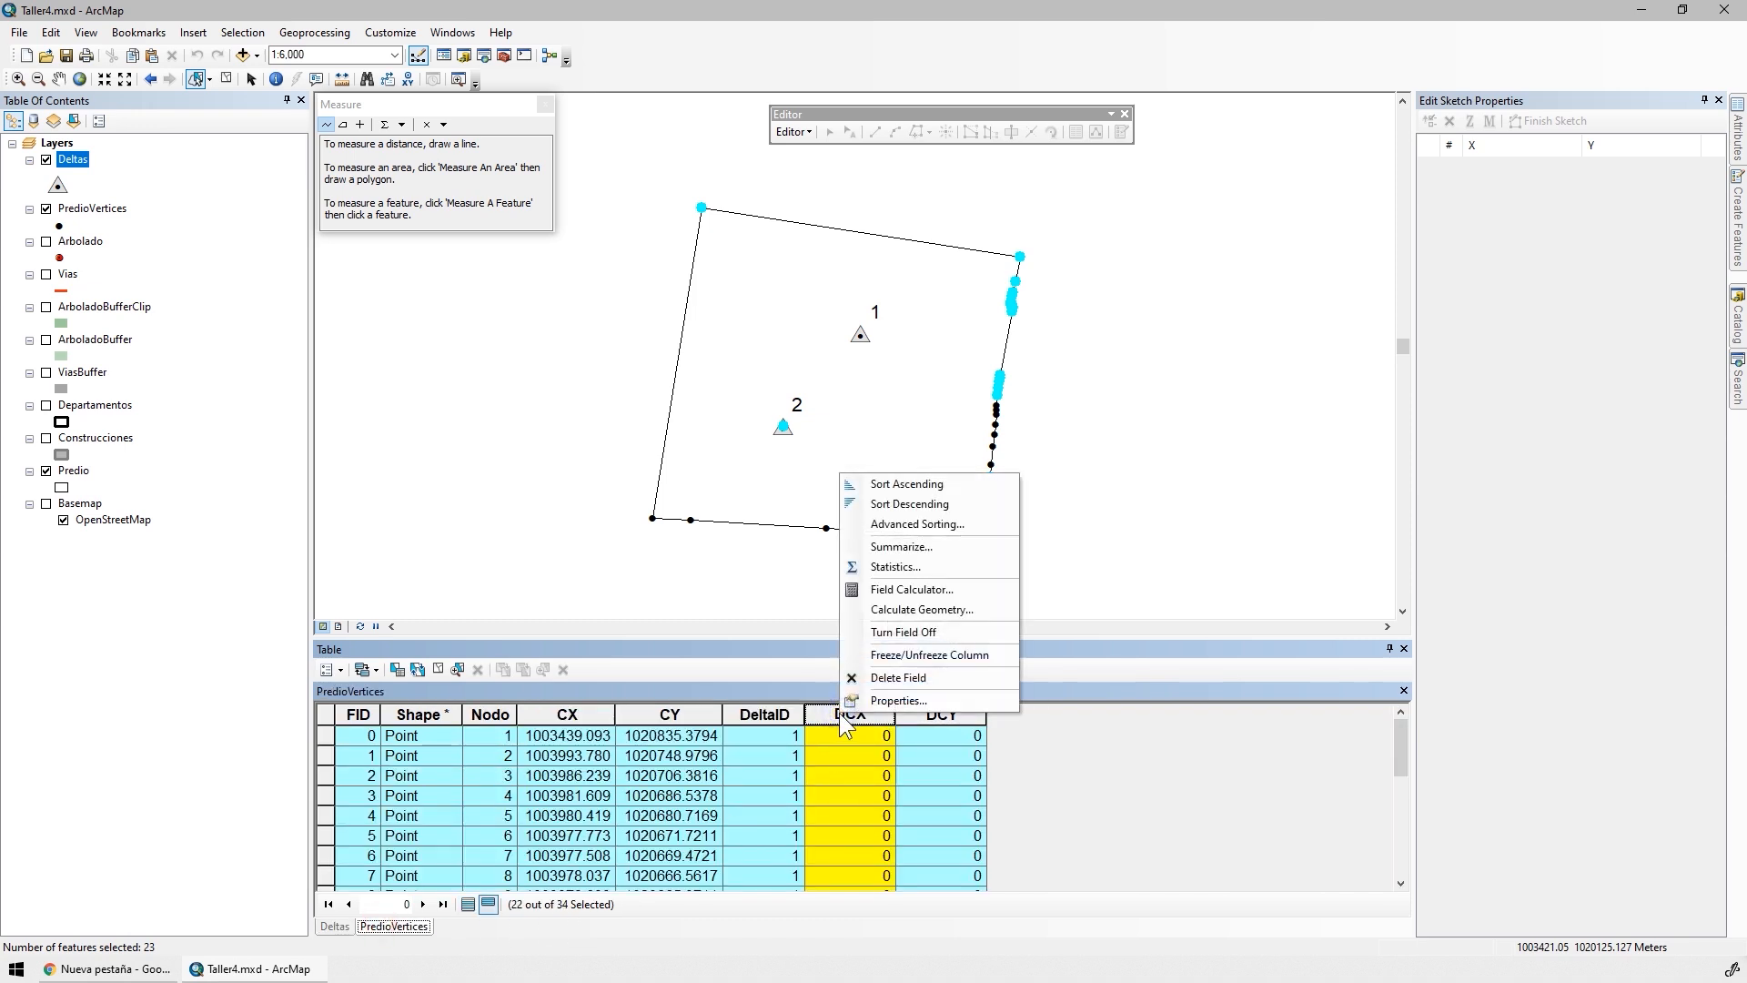
{"action": "left_click", "coordinate": [909, 589]}
{"action": "key", "text": "ctrl+v"}
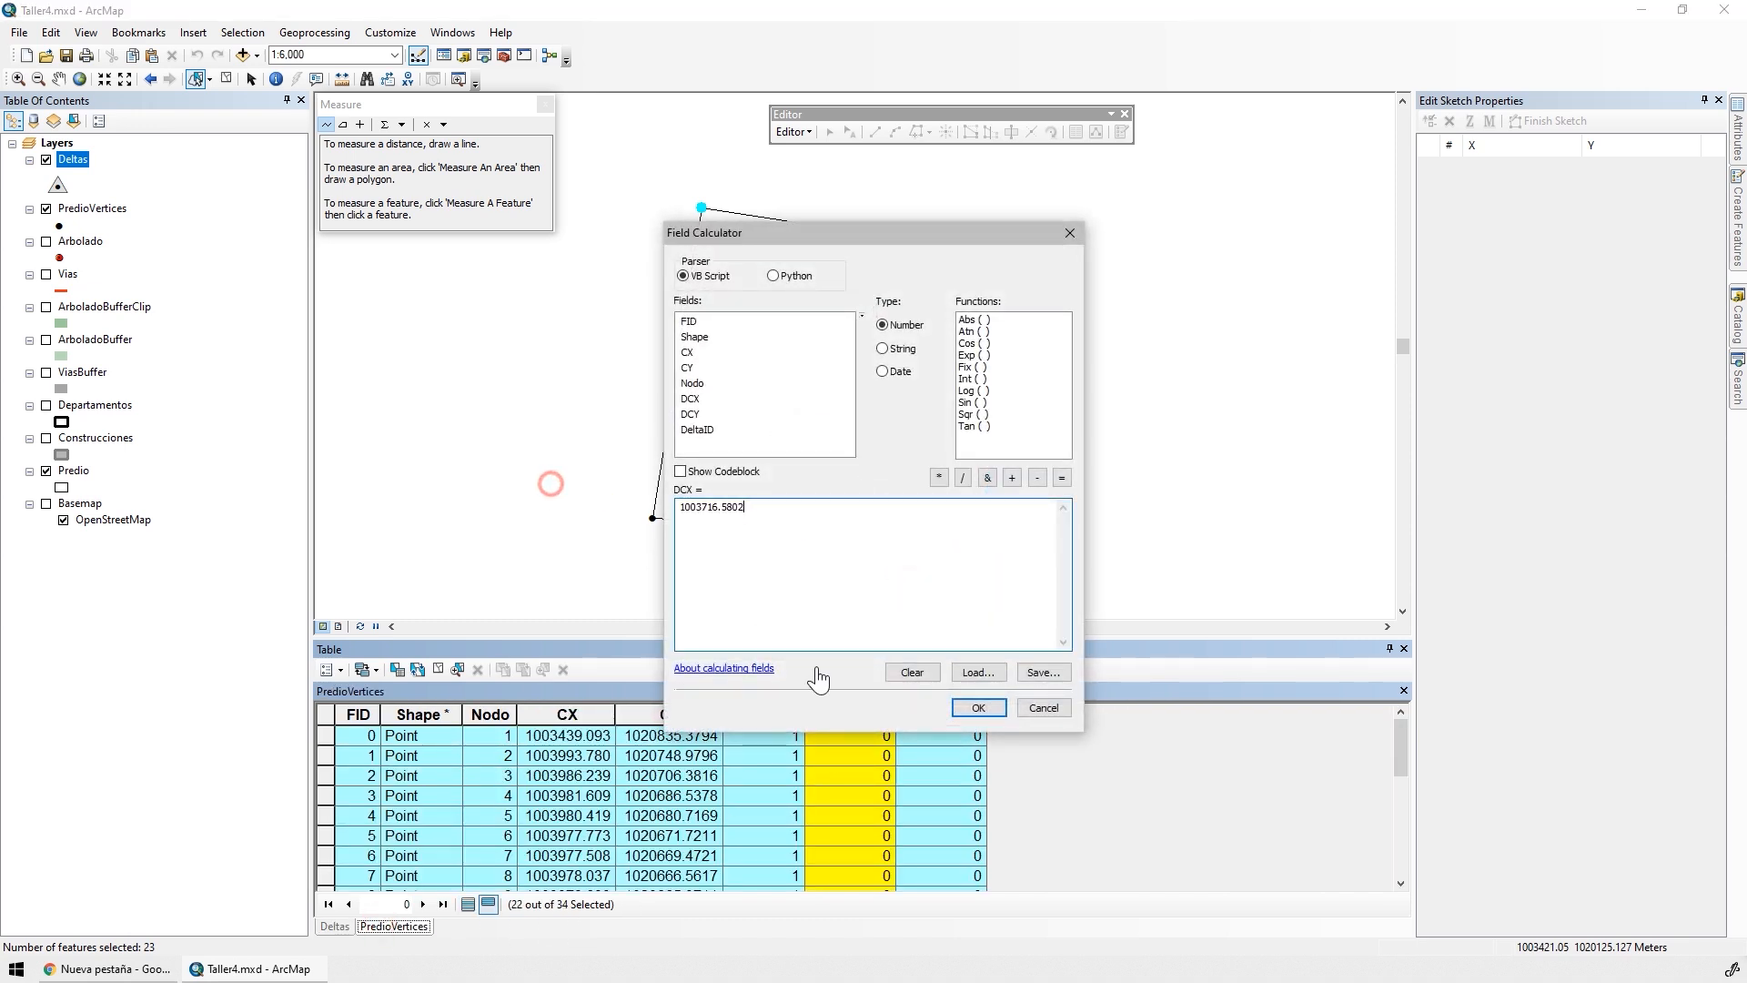
{"action": "left_click", "coordinate": [978, 708]}
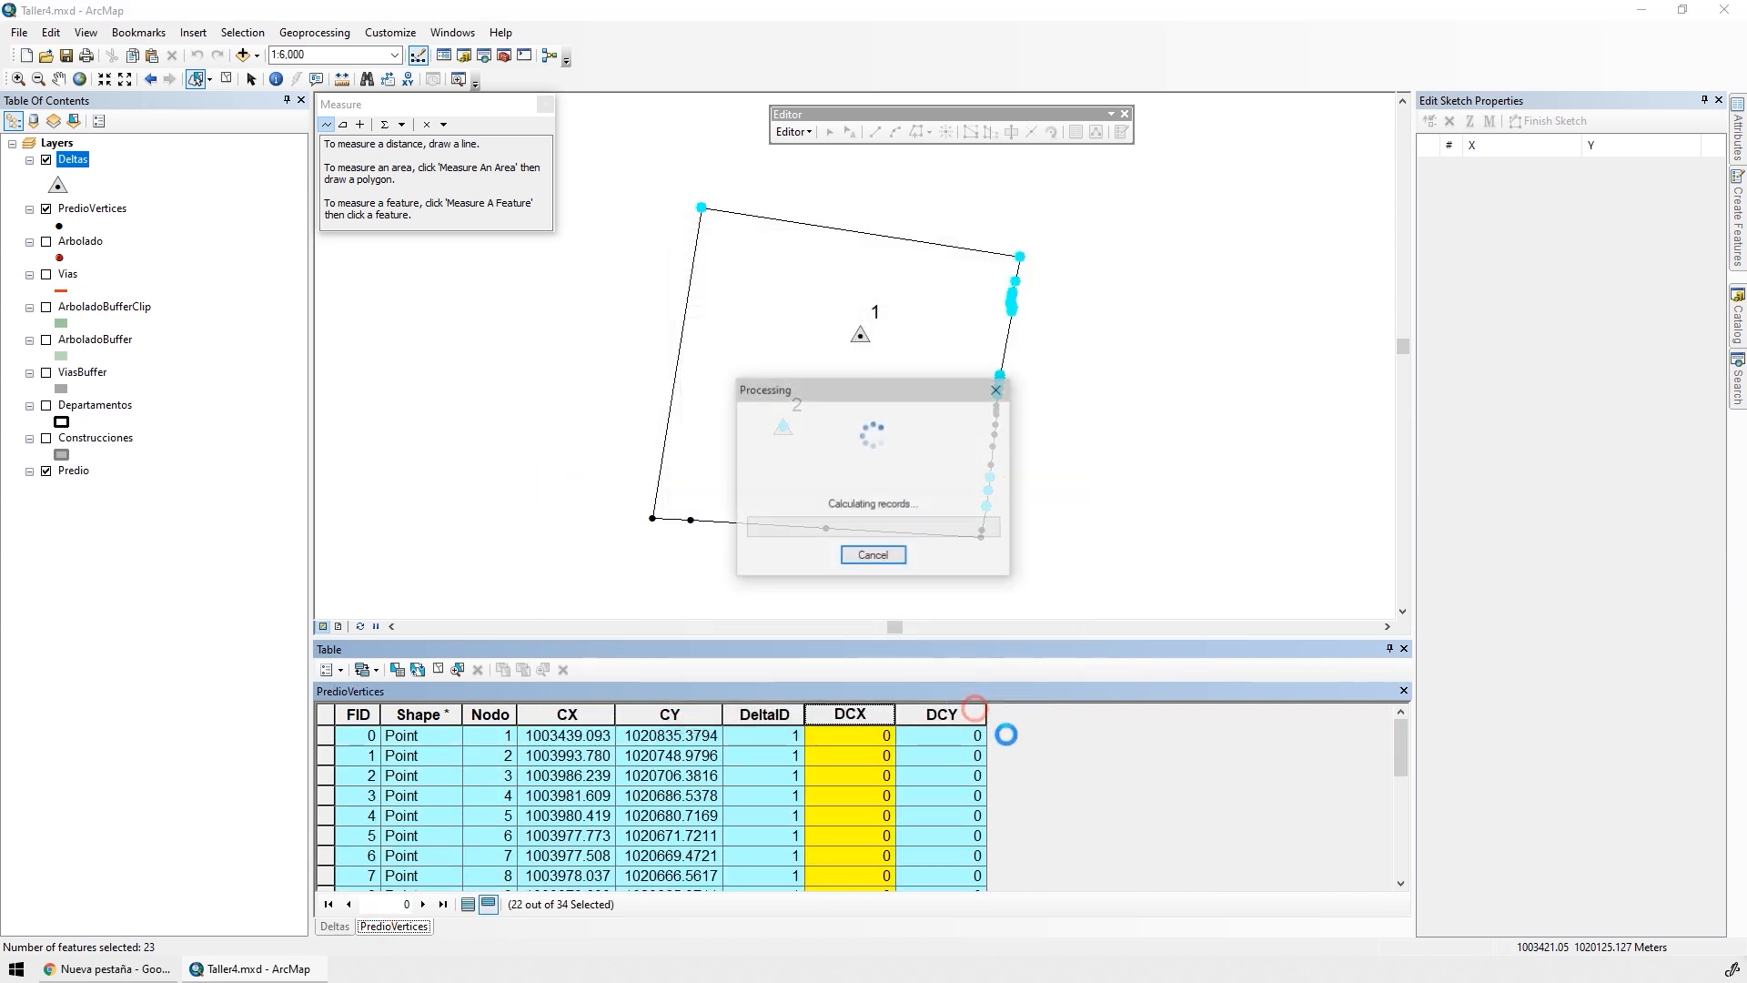
Copy the DCY value of the DeltaID 1 record in Deltas and calculate DCY as 1020615.0944 for the selected PredioVertices records
{"action": "left_click", "coordinate": [334, 926]}
{"action": "right_click", "coordinate": [1002, 734]}
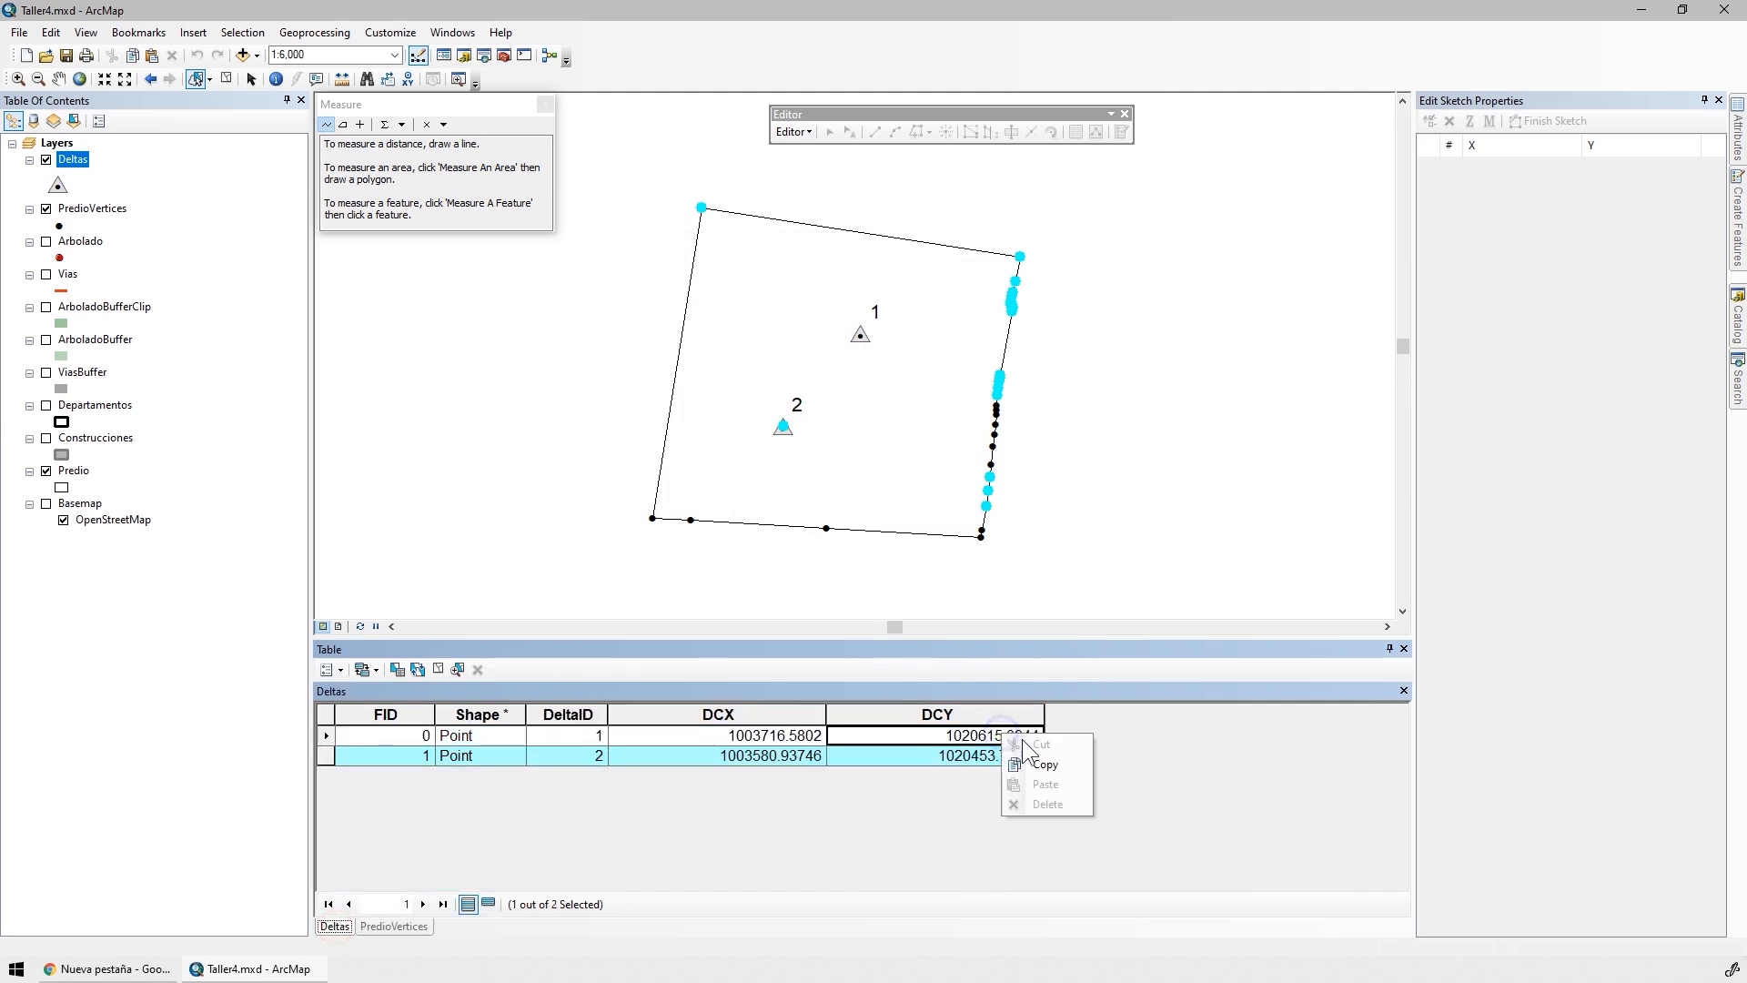
{"action": "left_click", "coordinate": [1039, 764]}
{"action": "left_click", "coordinate": [393, 927]}
{"action": "right_click", "coordinate": [938, 715]}
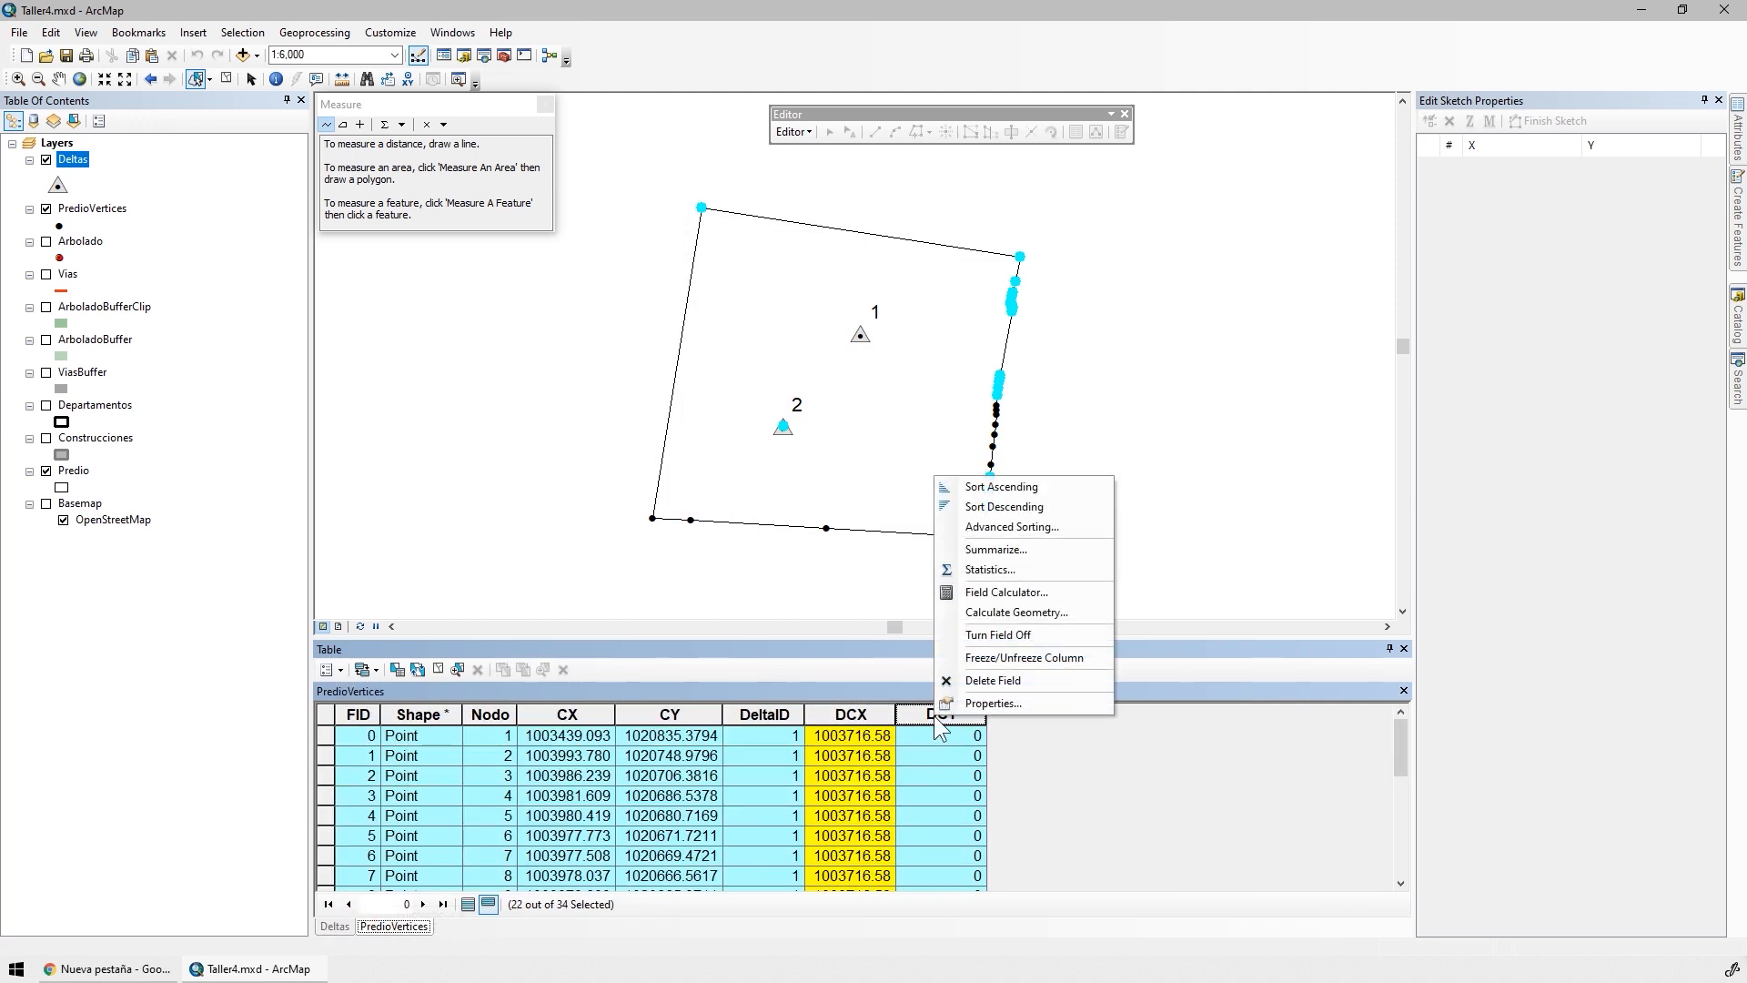
{"action": "left_click", "coordinate": [1006, 592]}
{"action": "key", "text": "ctrl+v"}
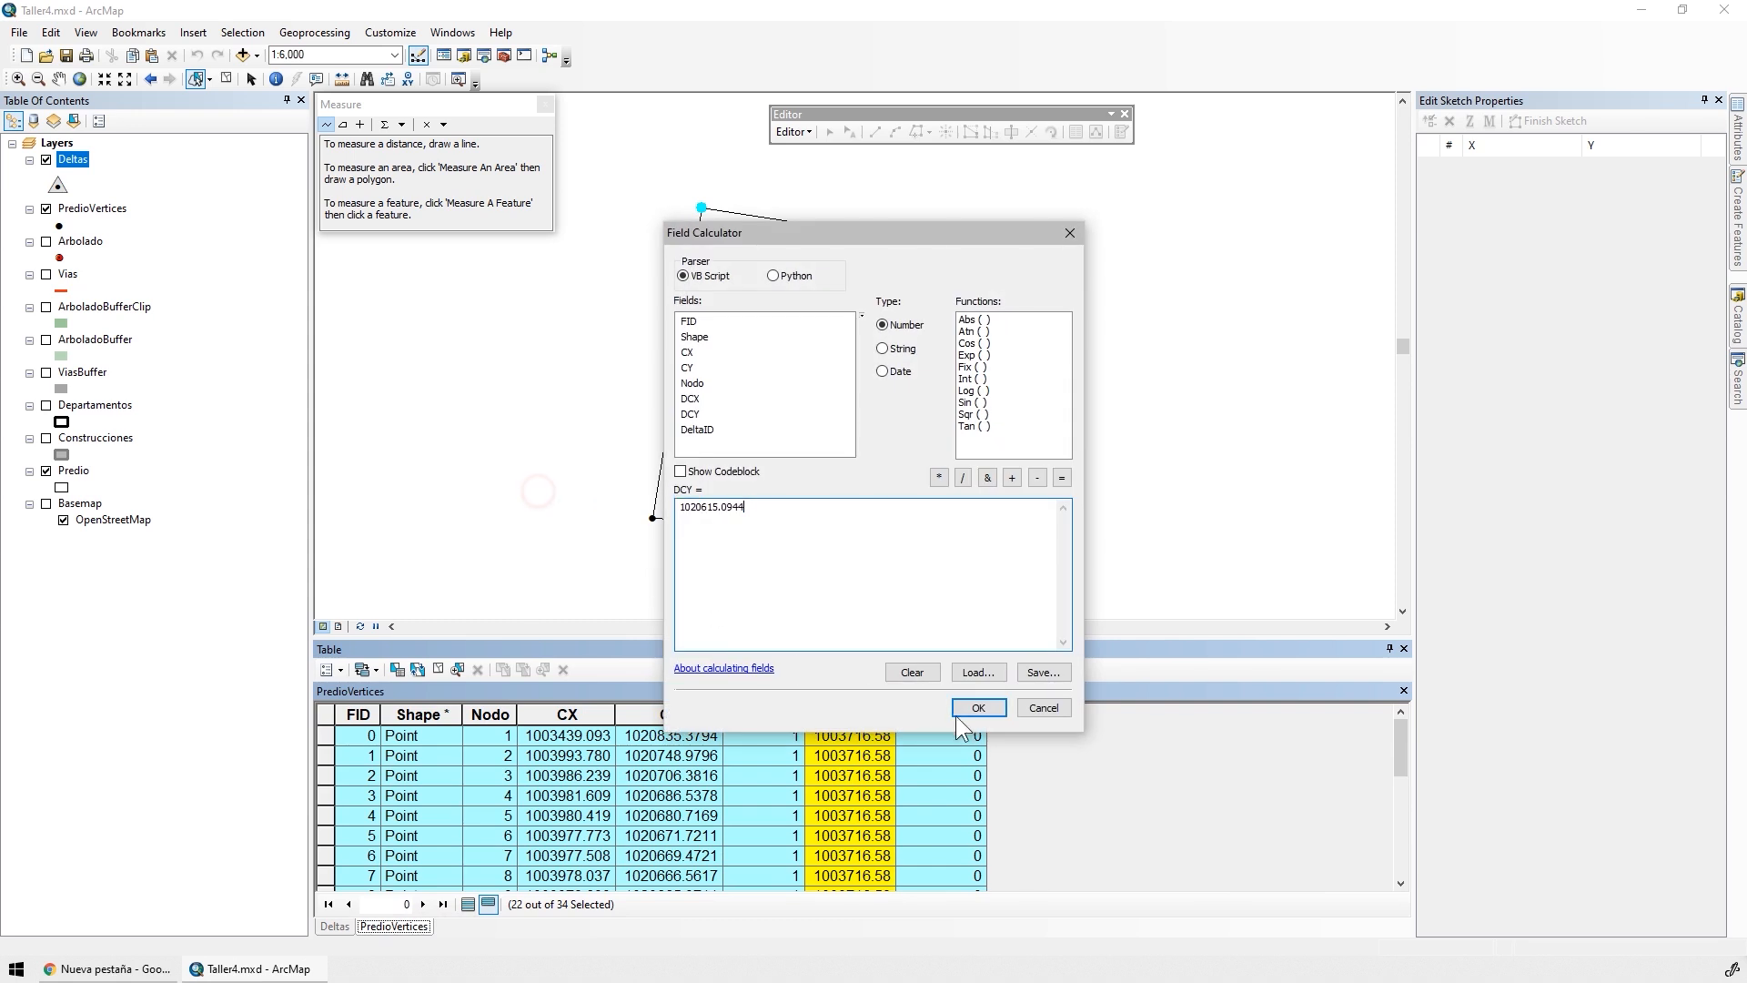
{"action": "left_click", "coordinate": [963, 710]}
Widen the DCY and DCX columns of the PredioVertices table to show their full values
{"action": "left_click_drag", "start_coordinate": [985, 715], "coordinate": [1116, 715]}
{"action": "left_click_drag", "start_coordinate": [895, 724], "coordinate": [940, 716]}
{"action": "scroll", "coordinate": [946, 786], "scroll_direction": "down", "scroll_amount": 5}
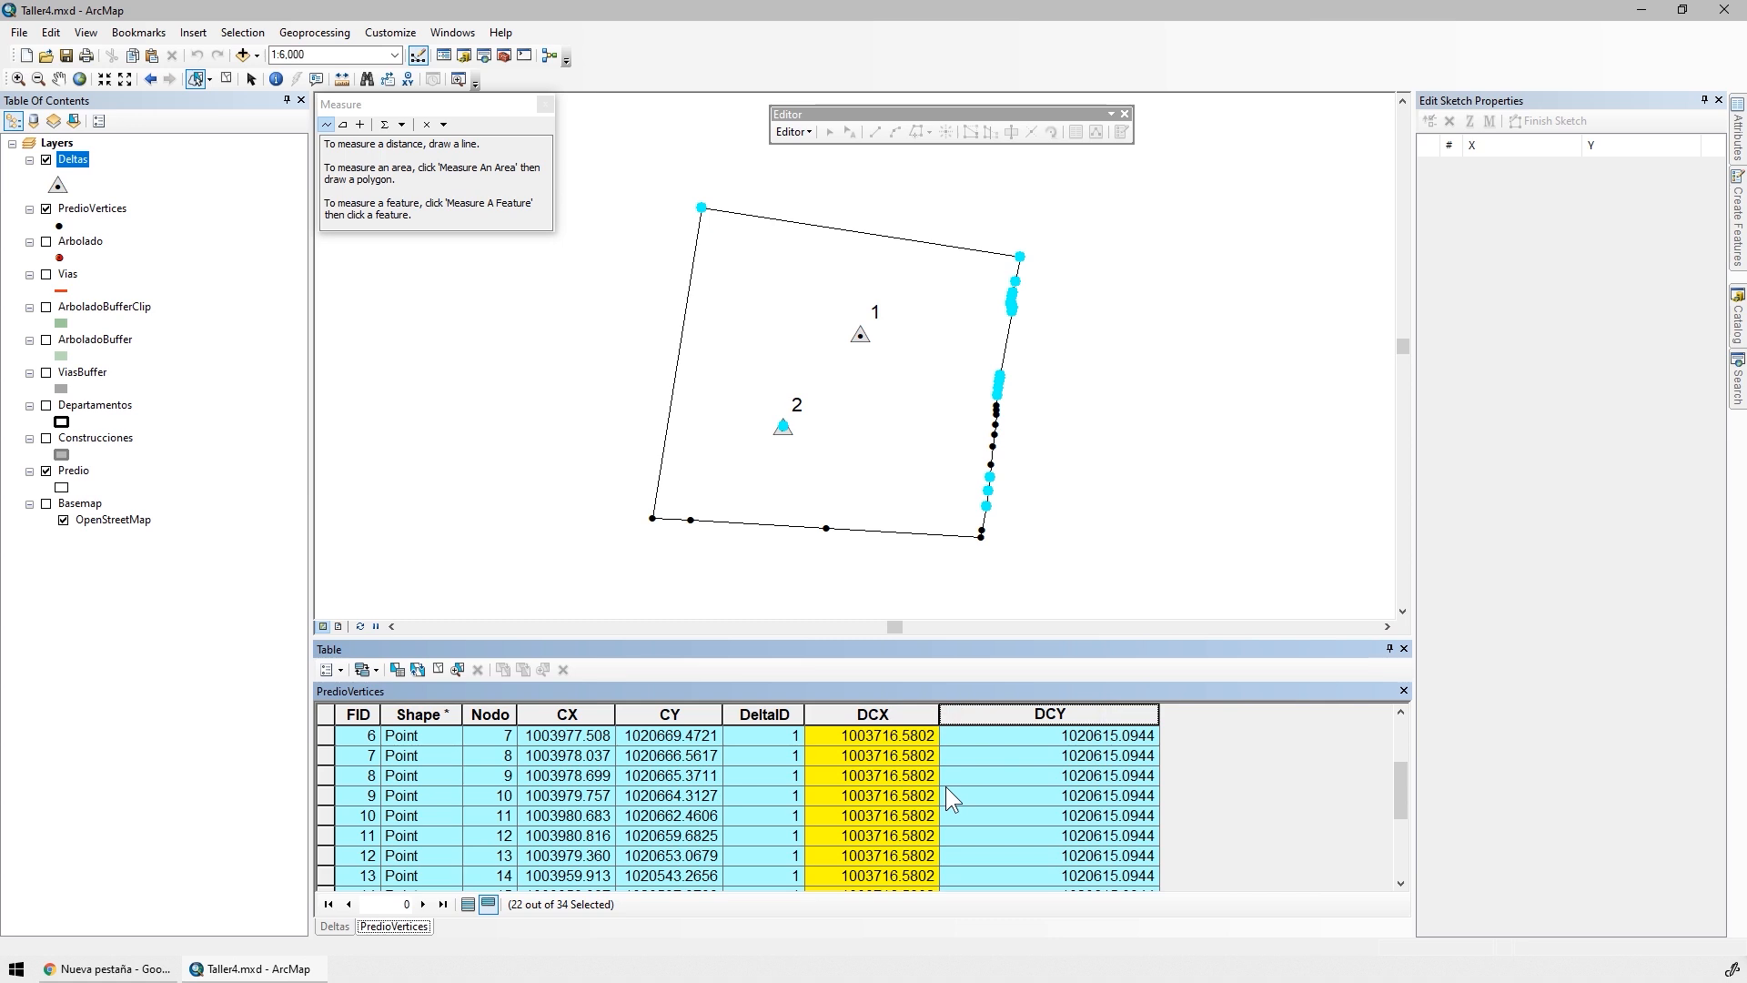
Review the DCX field's numeric format with 6 decimal places and apply the field properties
{"action": "right_click", "coordinate": [897, 711]}
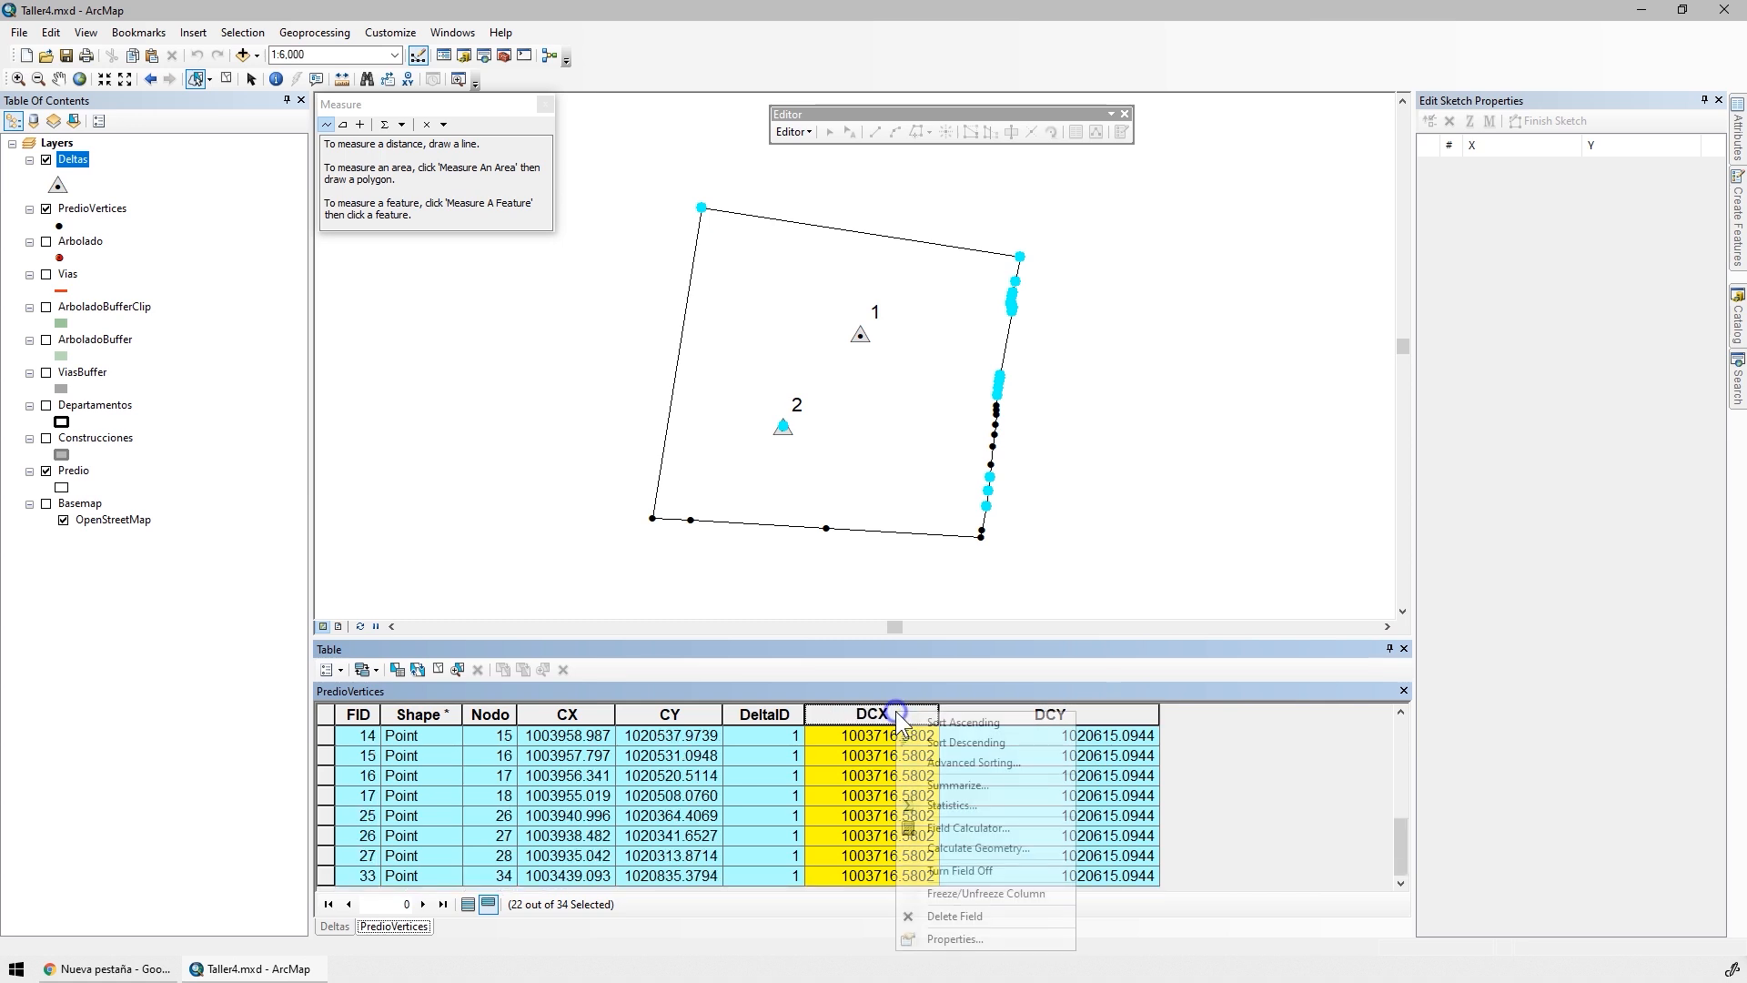
{"action": "left_click", "coordinate": [954, 938]}
{"action": "left_click", "coordinate": [997, 480]}
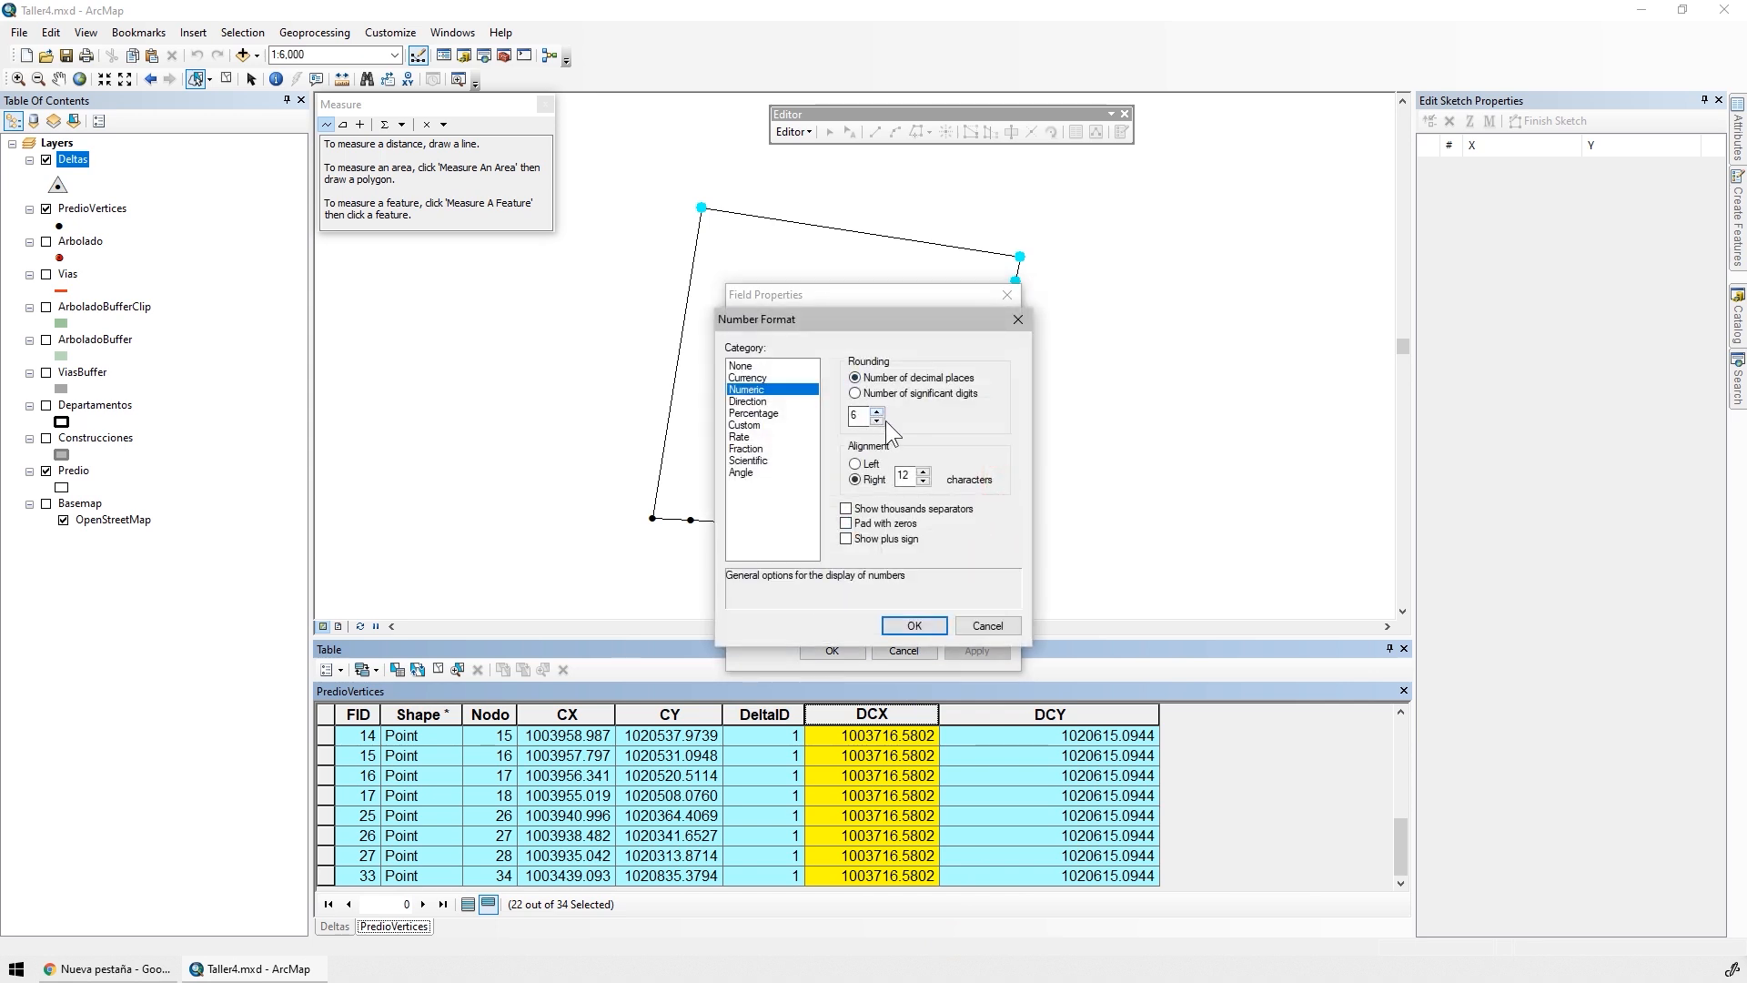
{"action": "left_click", "coordinate": [912, 625]}
{"action": "left_click", "coordinate": [982, 651]}
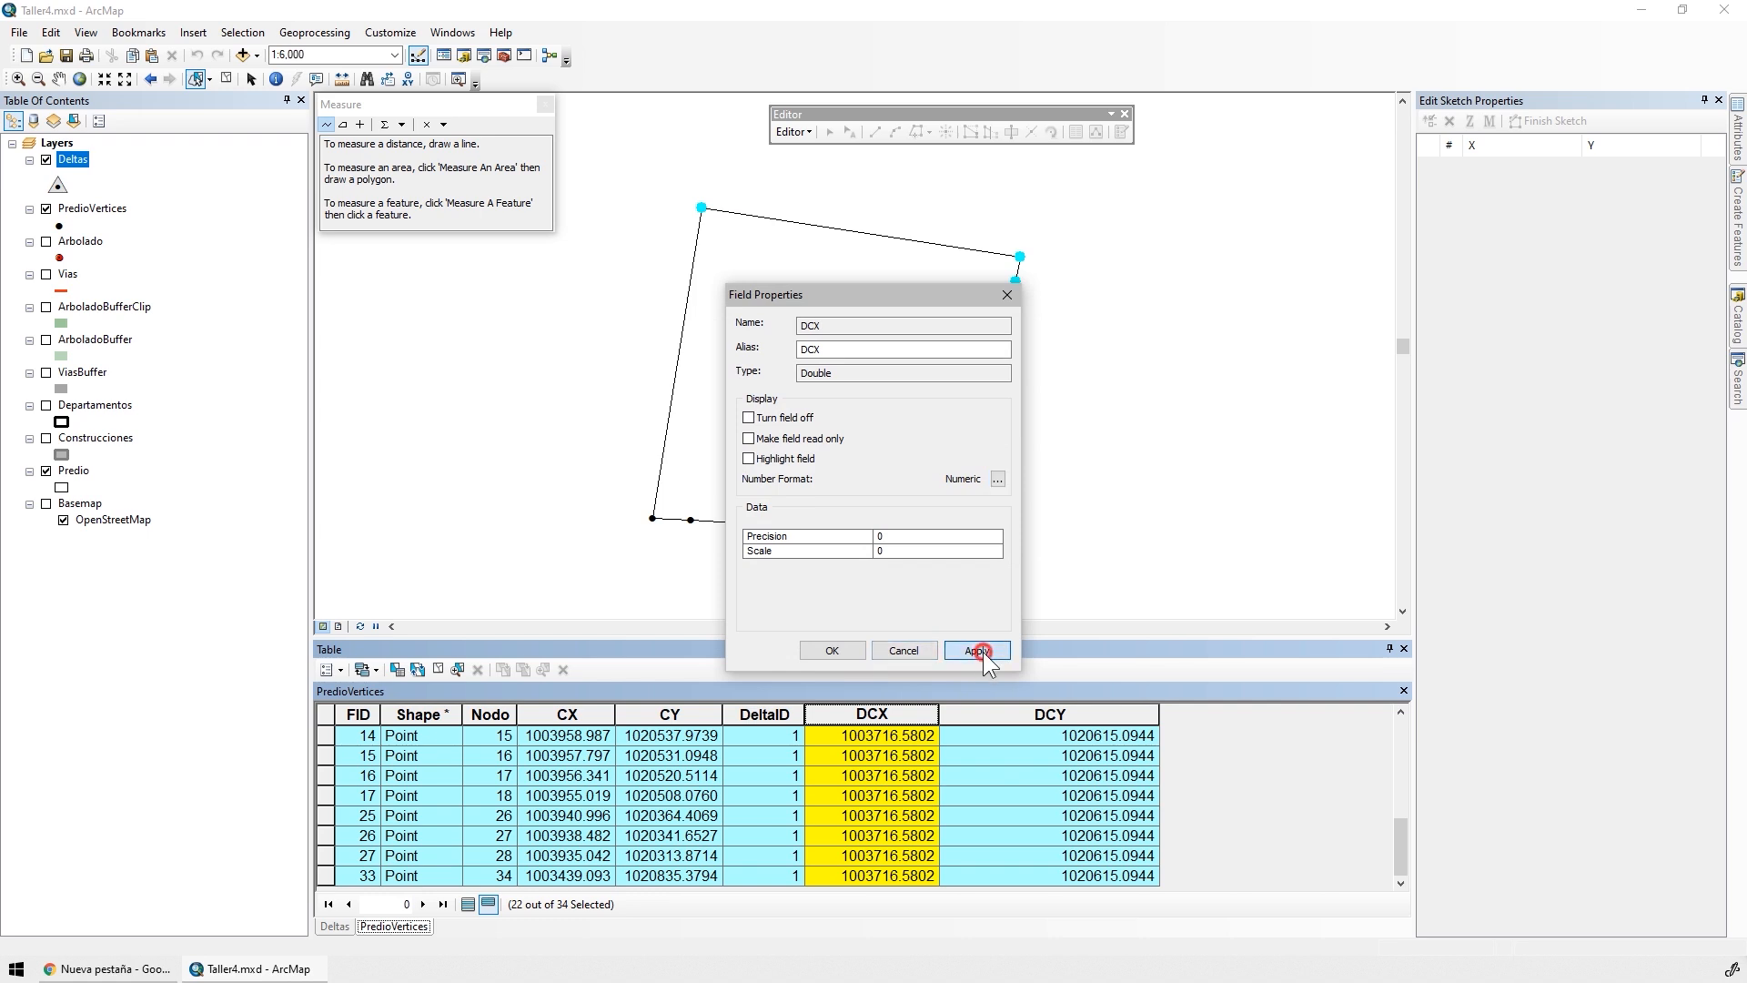
{"action": "left_click", "coordinate": [846, 649]}
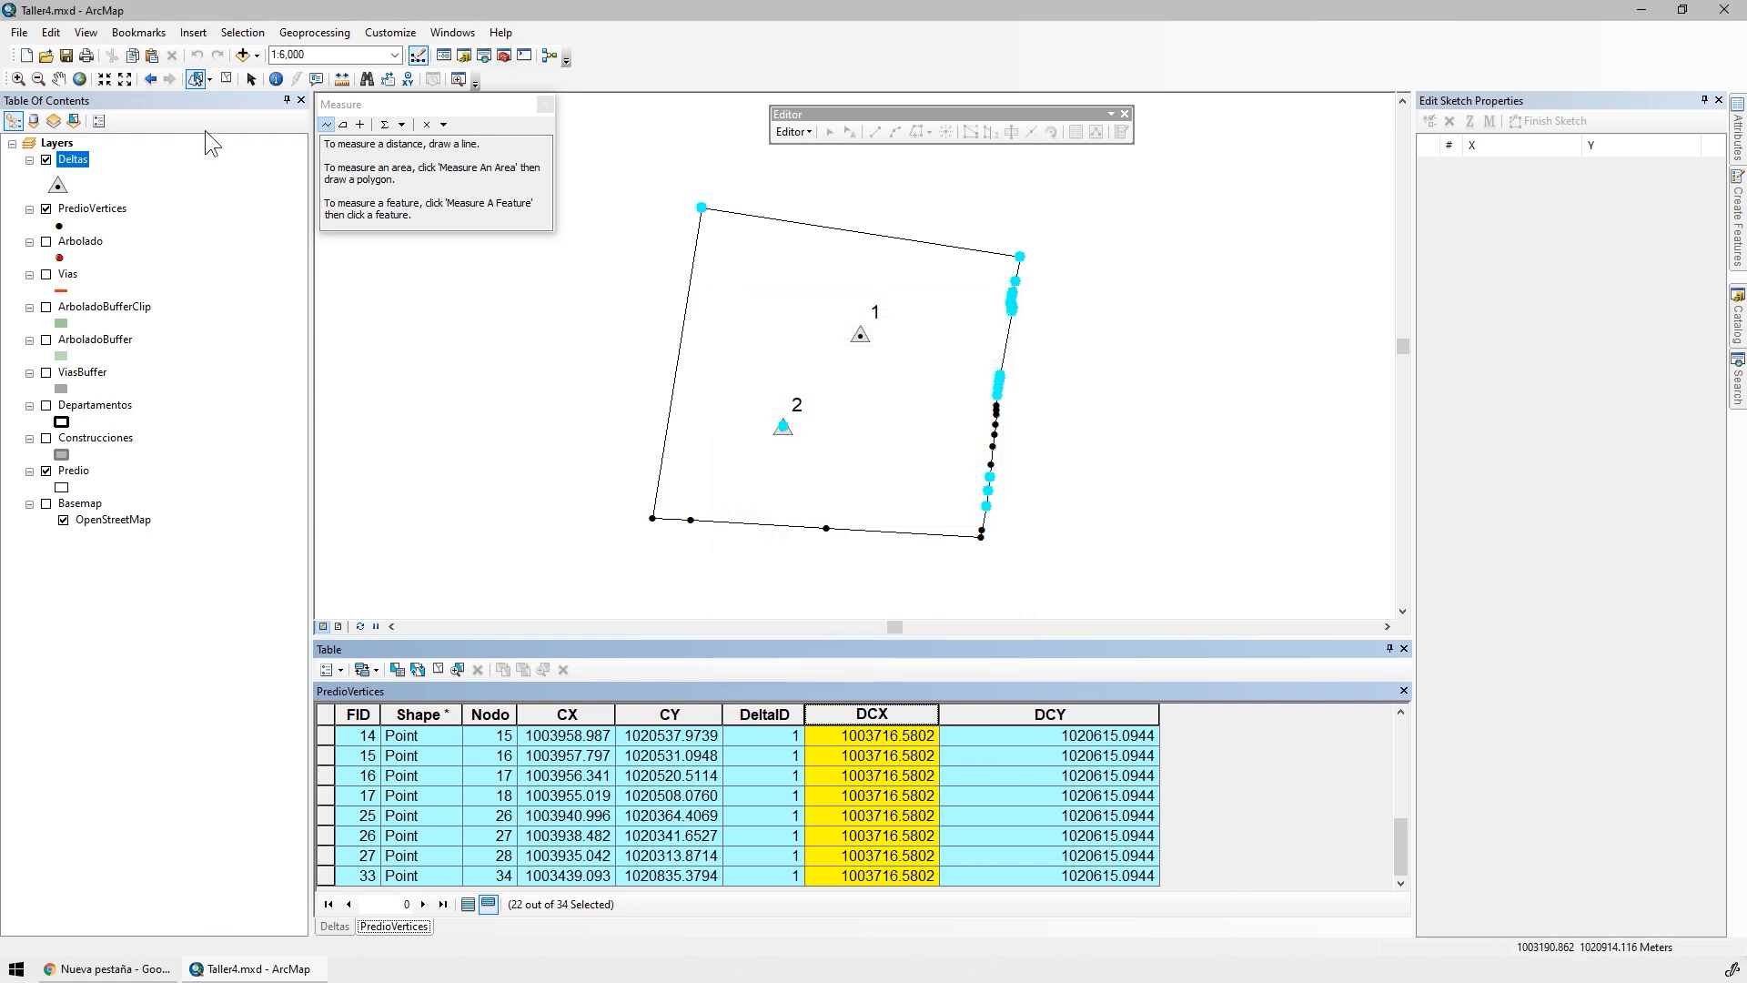
Clear all selected features and show all records in the PredioVertices table, briefly hiding and redisplaying the Deltas layer
{"action": "left_click", "coordinate": [226, 79]}
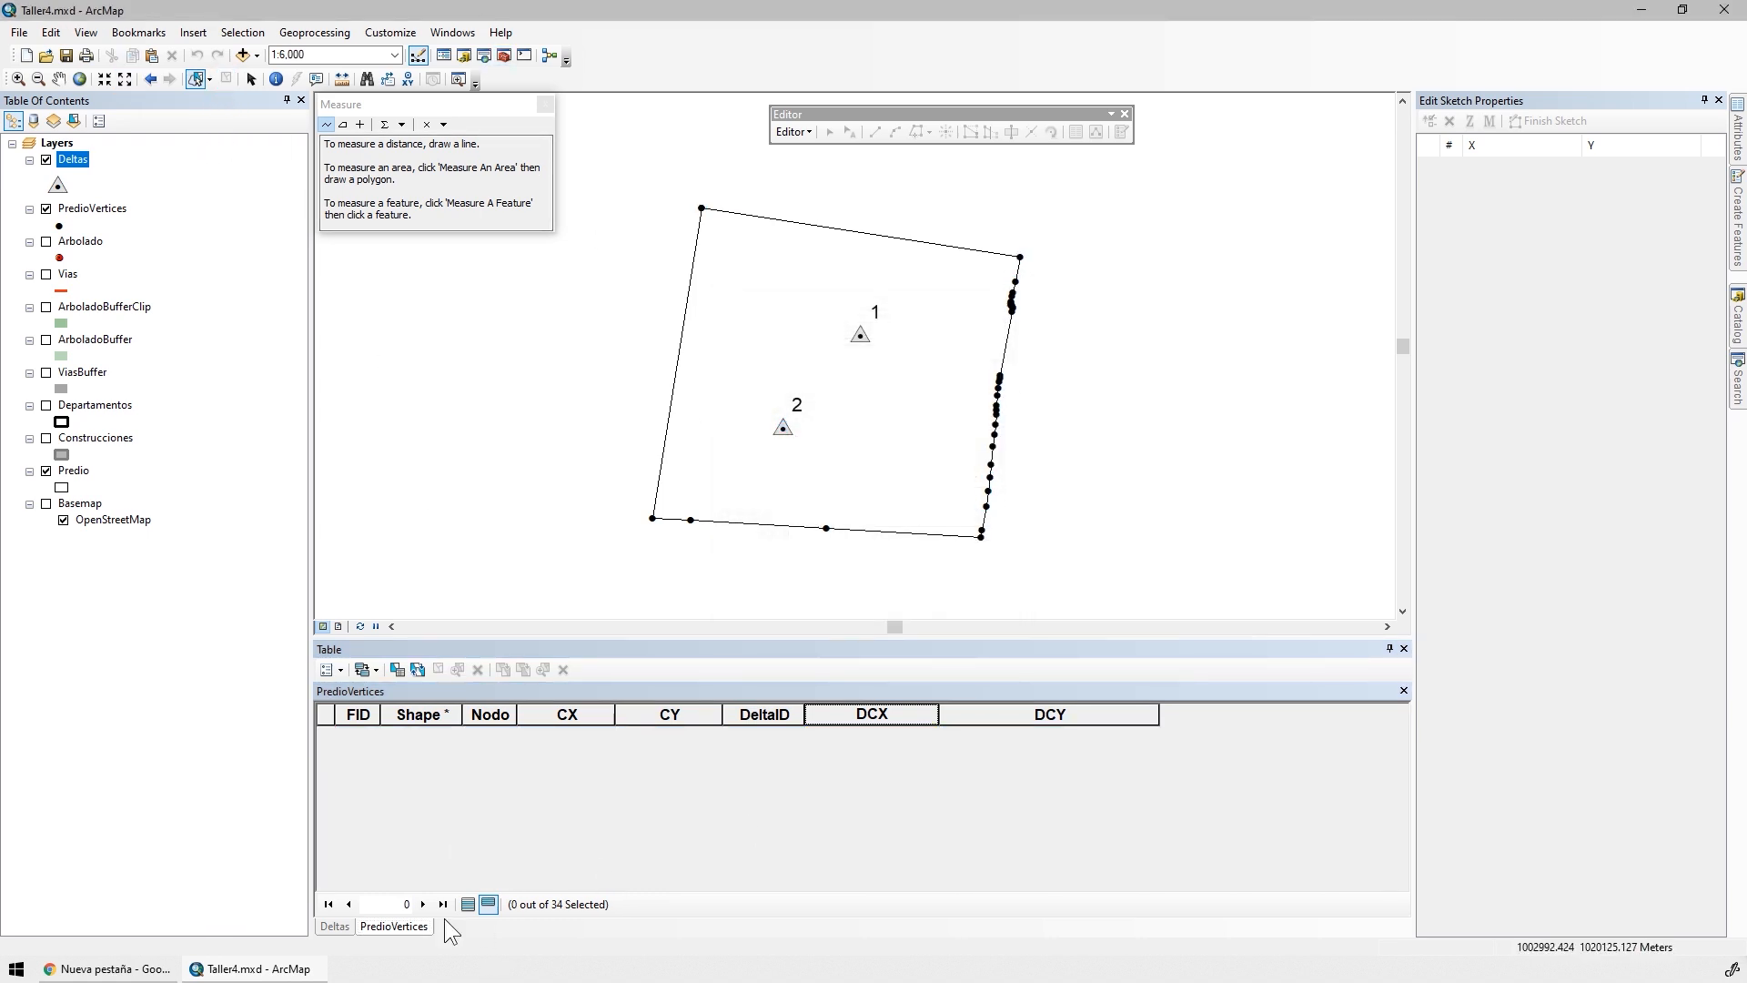
{"action": "left_click", "coordinate": [379, 932]}
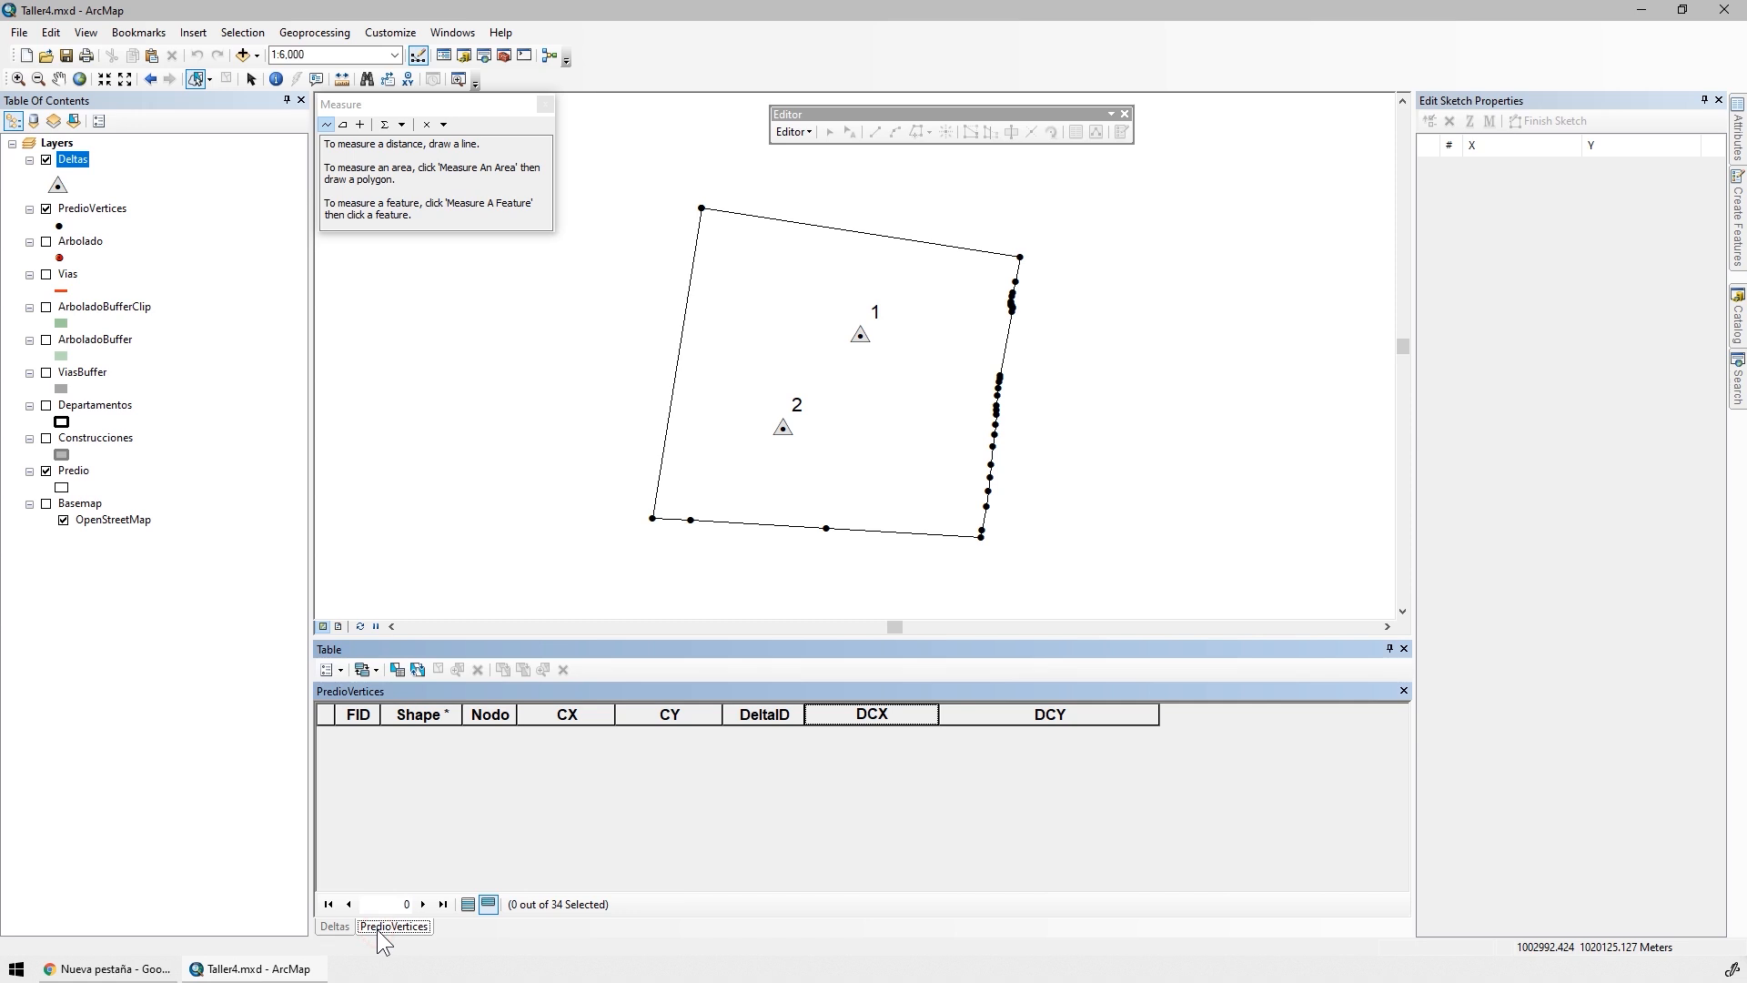
{"action": "left_click", "coordinate": [47, 159]}
{"action": "left_click", "coordinate": [468, 903]}
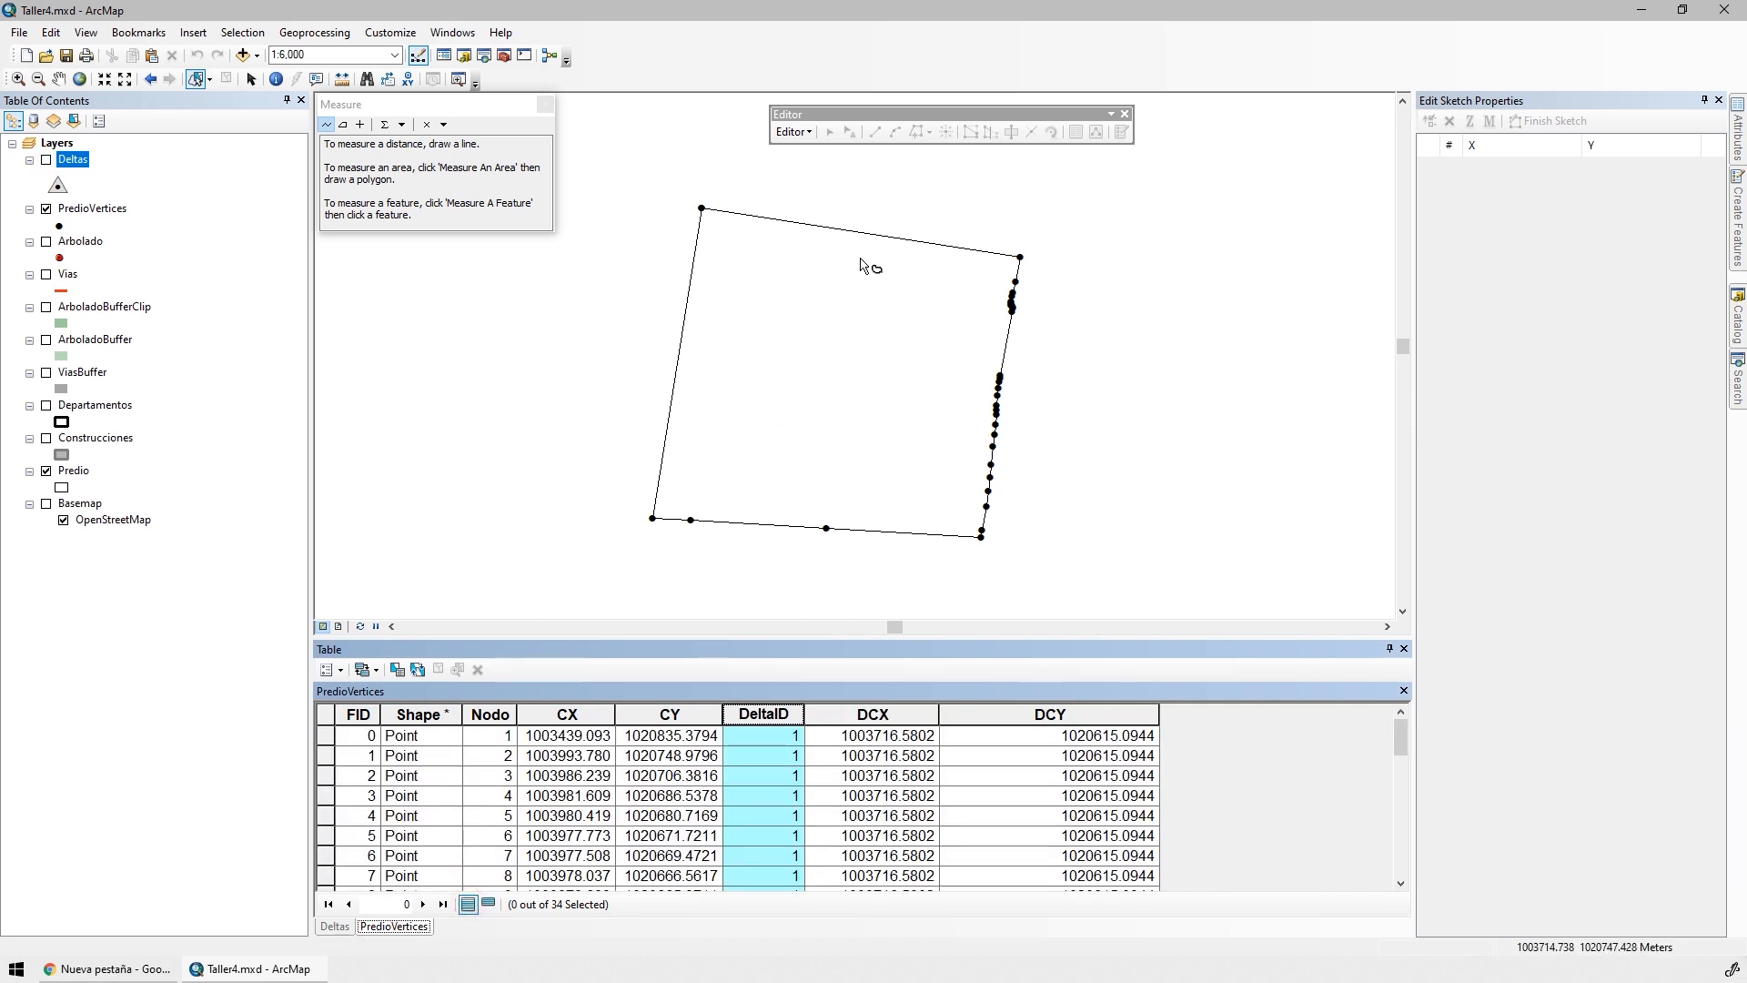
{"action": "left_click", "coordinate": [47, 159]}
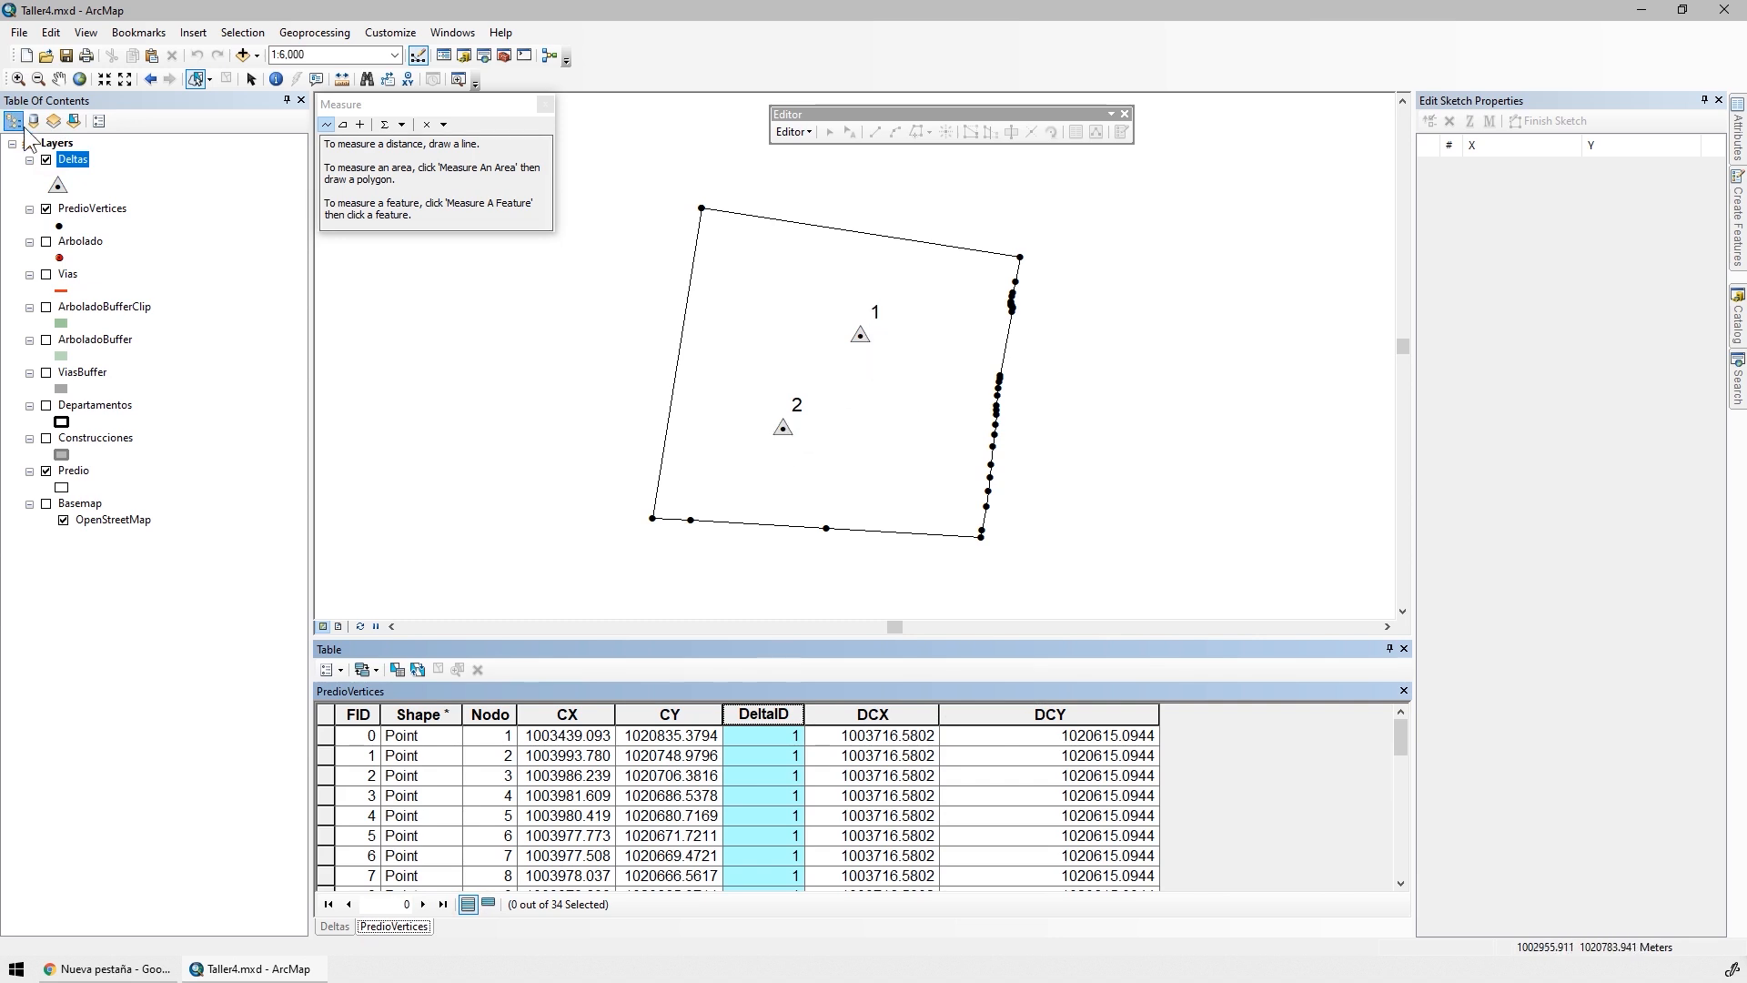
Check which layers are selectable and return the layer list to drawing order
{"action": "left_click", "coordinate": [73, 121]}
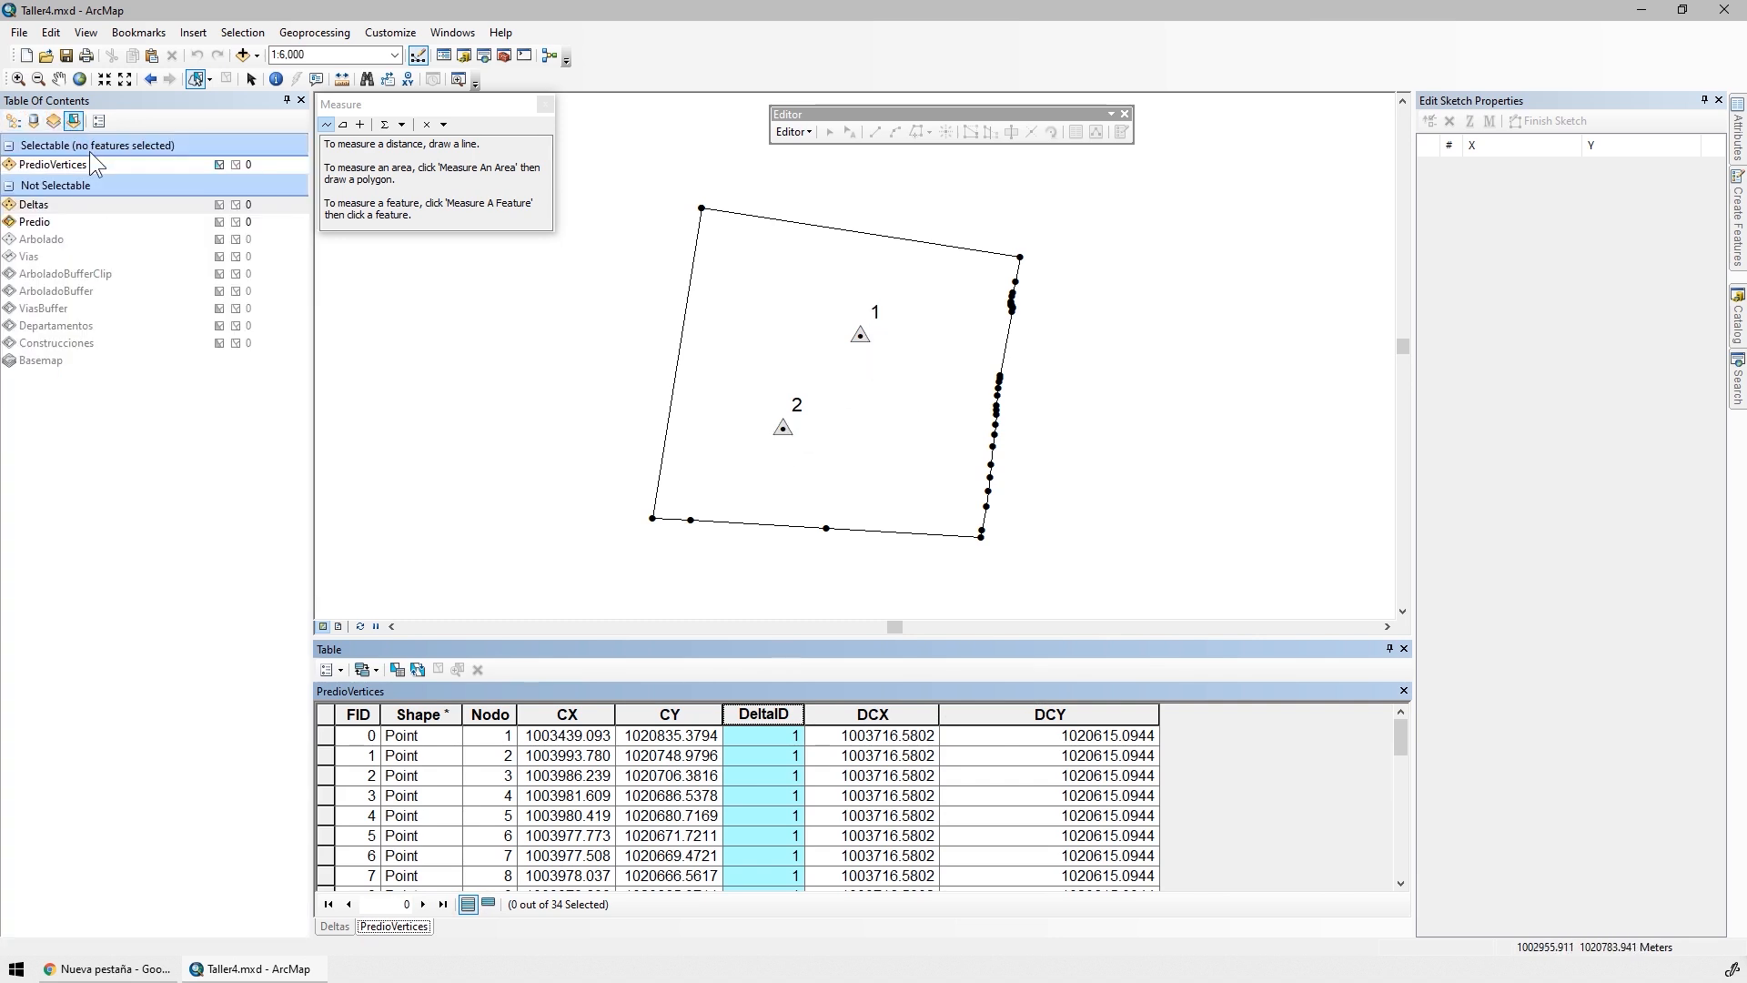
{"action": "left_click", "coordinate": [14, 121]}
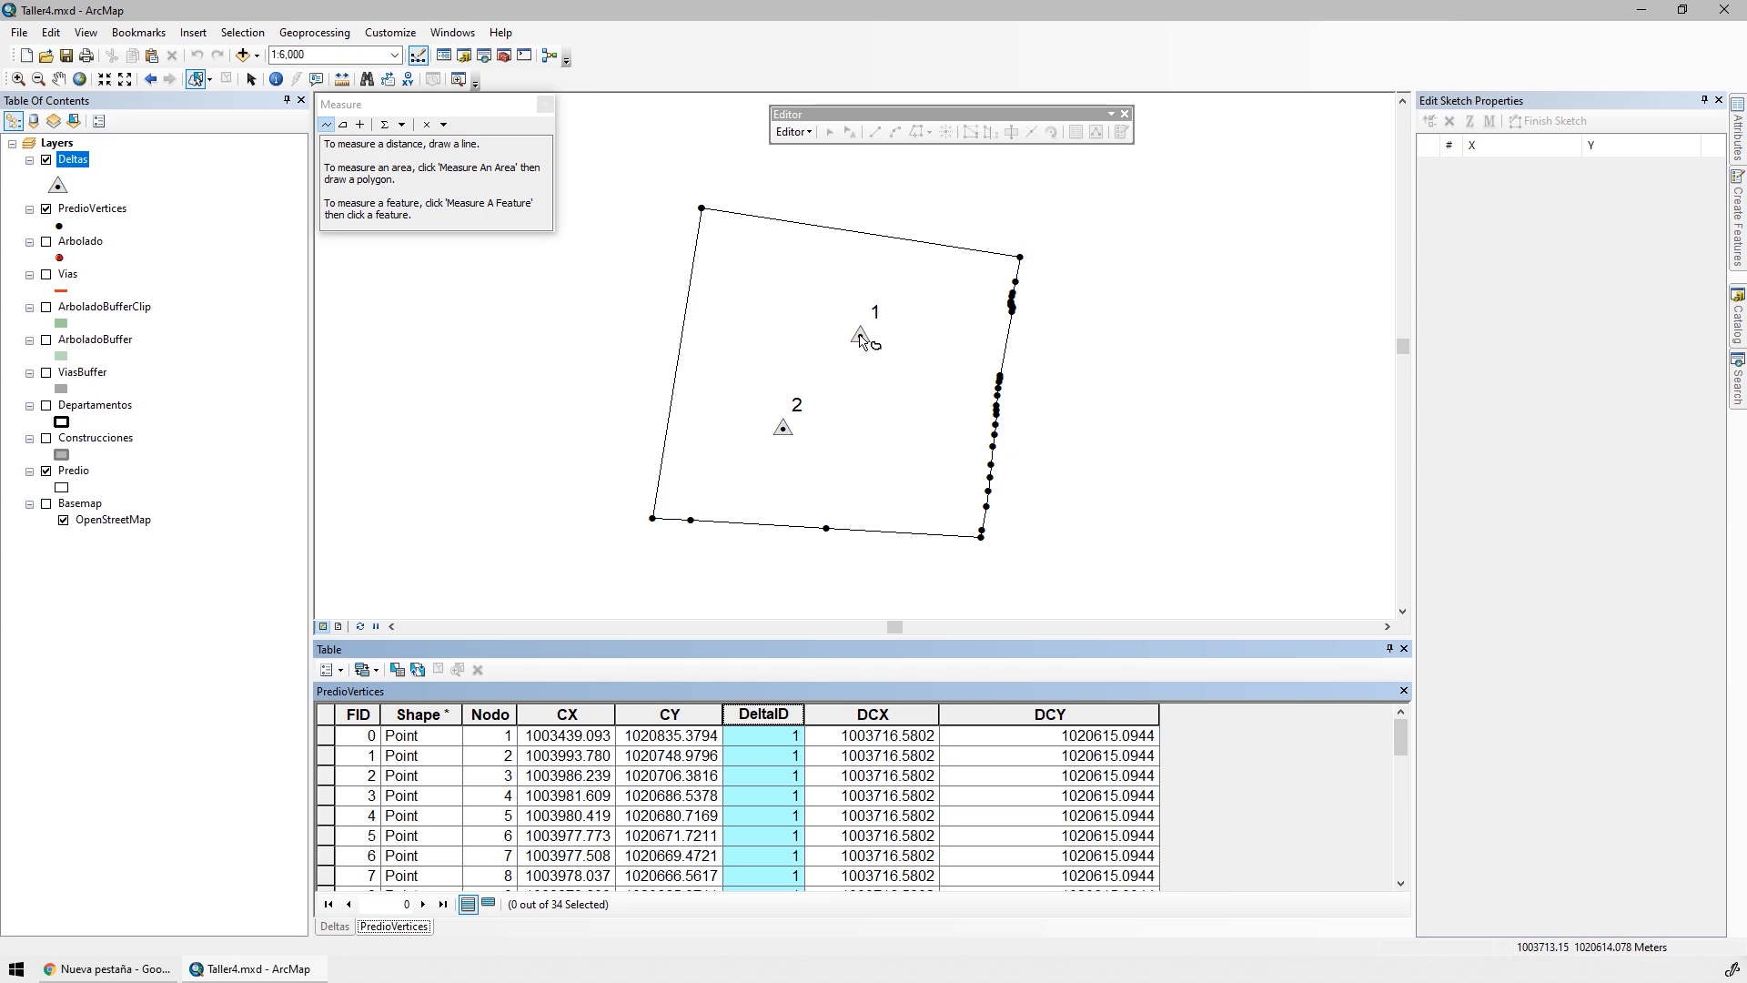
Capture the ArcMap screen in Snip & Sketch with delta 1 and the parcel's upper-right vertices in view
{"action": "scroll", "coordinate": [942, 260], "scroll_direction": "up", "scroll_amount": 2}
{"action": "scroll", "coordinate": [942, 259], "scroll_direction": "up", "scroll_amount": 1}
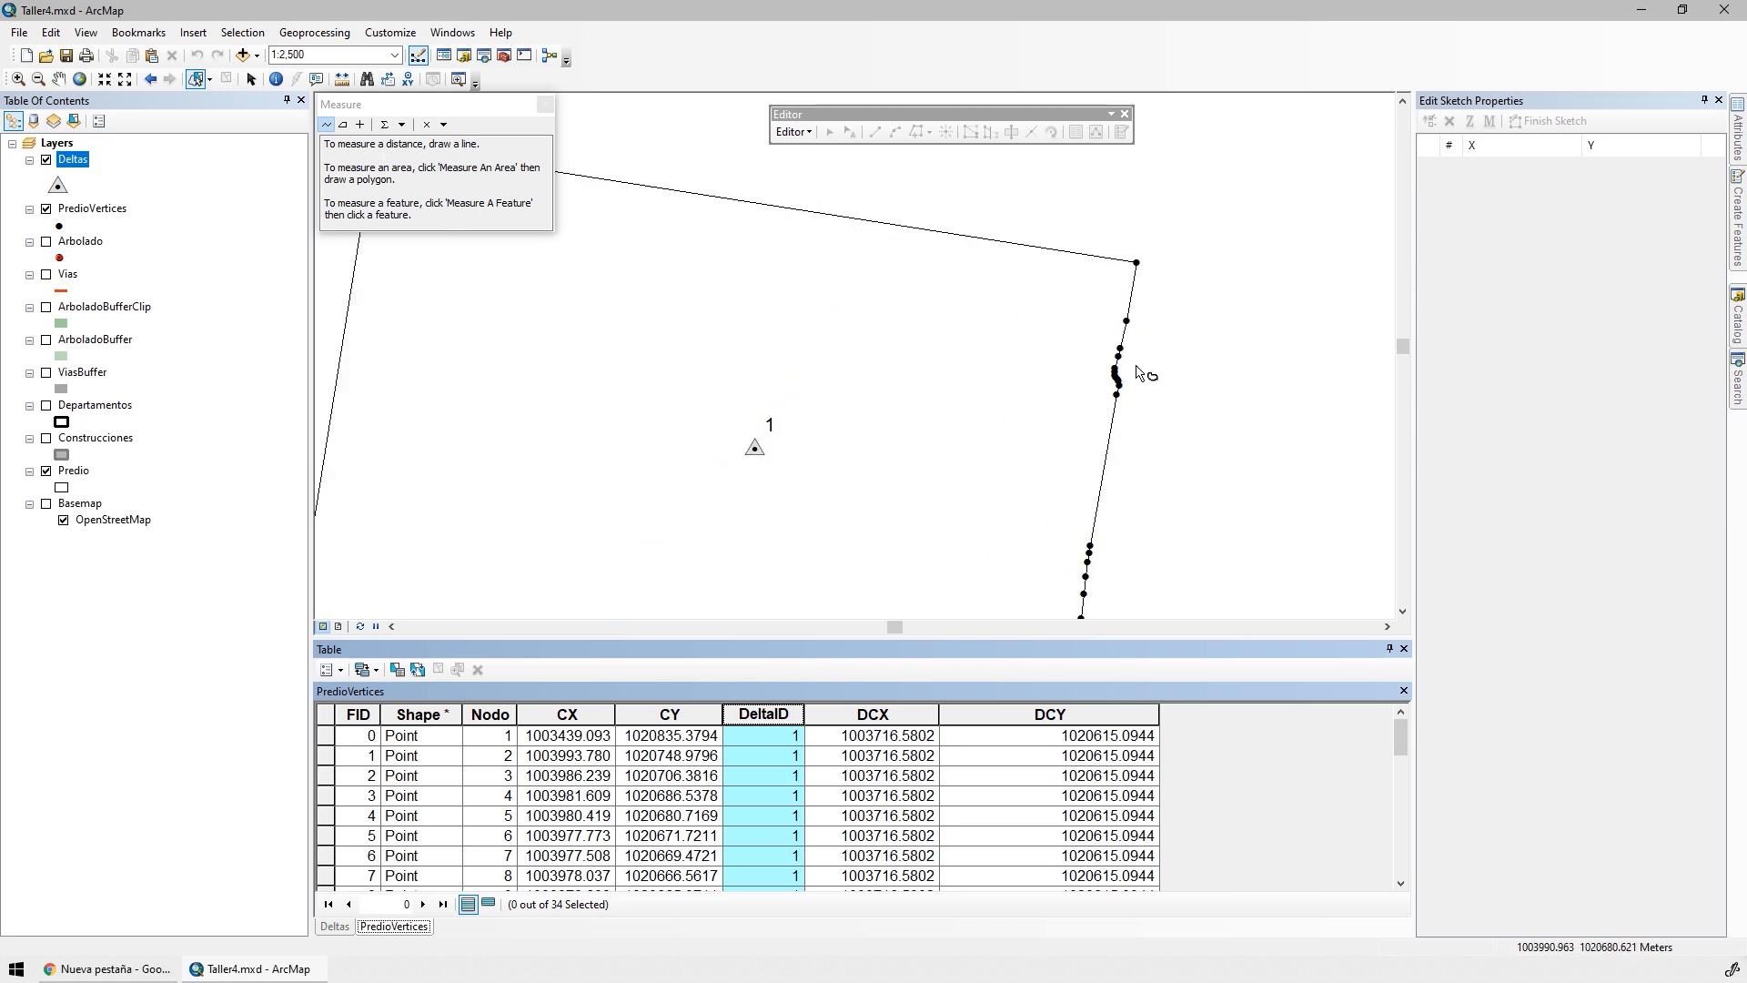
{"action": "left_click", "coordinate": [1733, 969]}
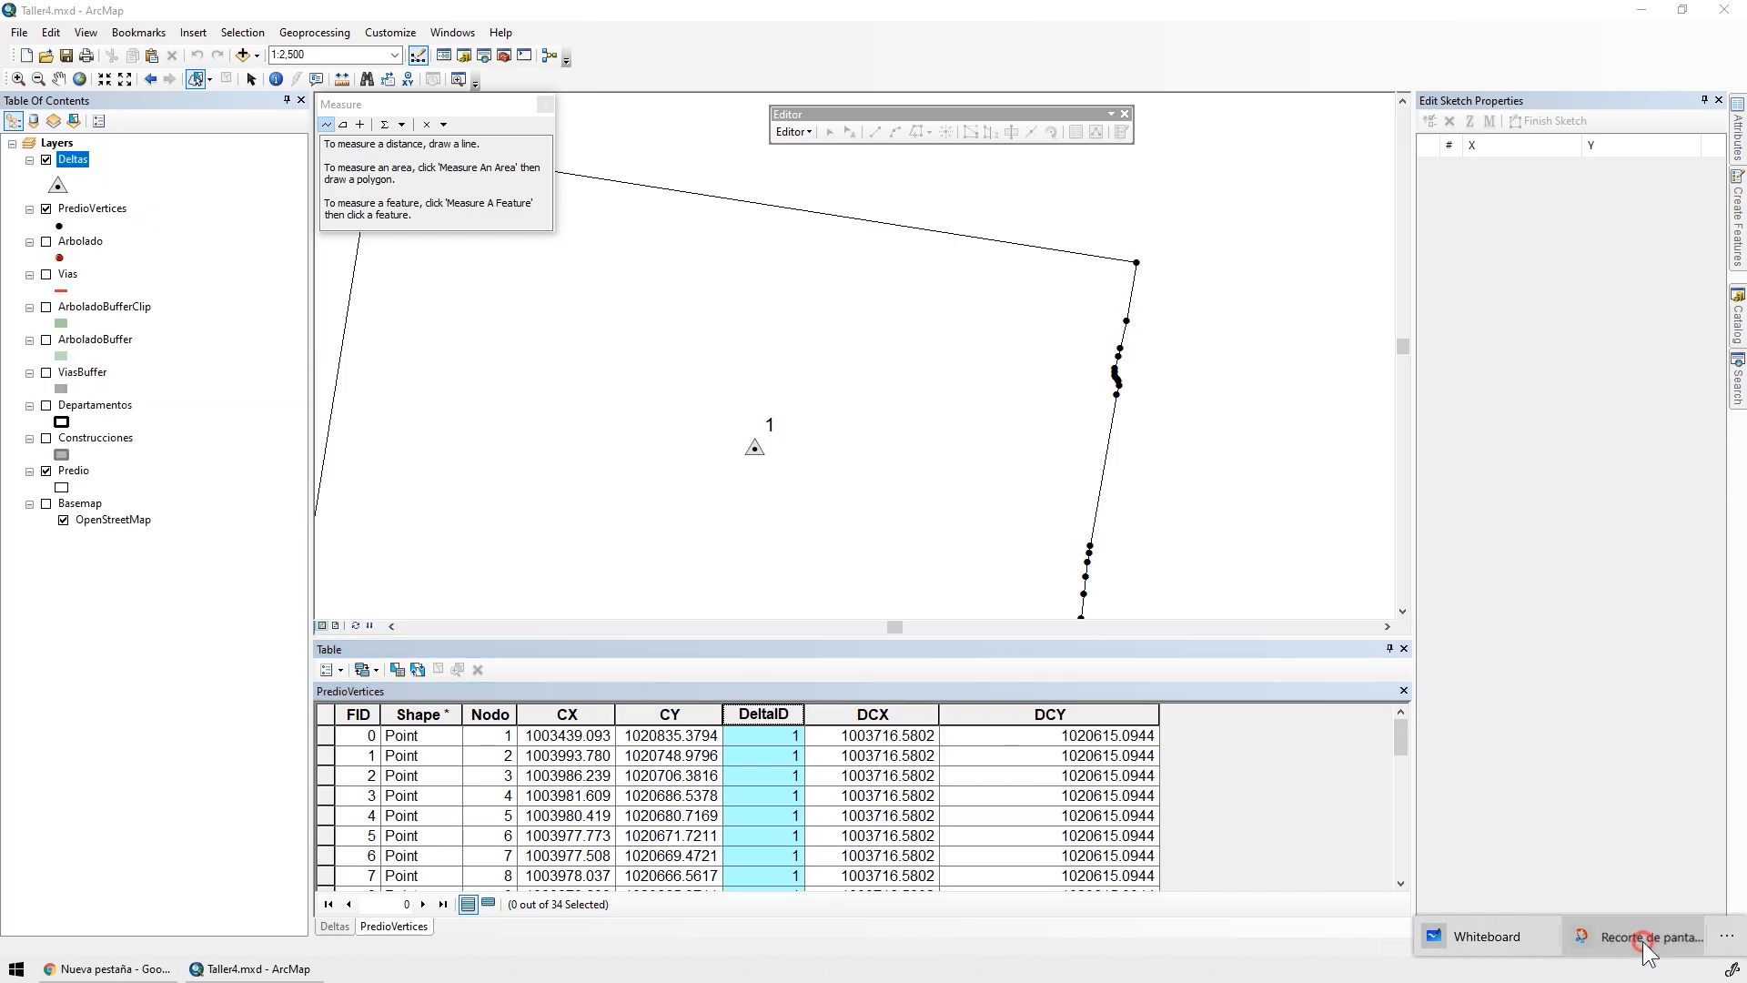
{"action": "left_click", "coordinate": [1645, 940]}
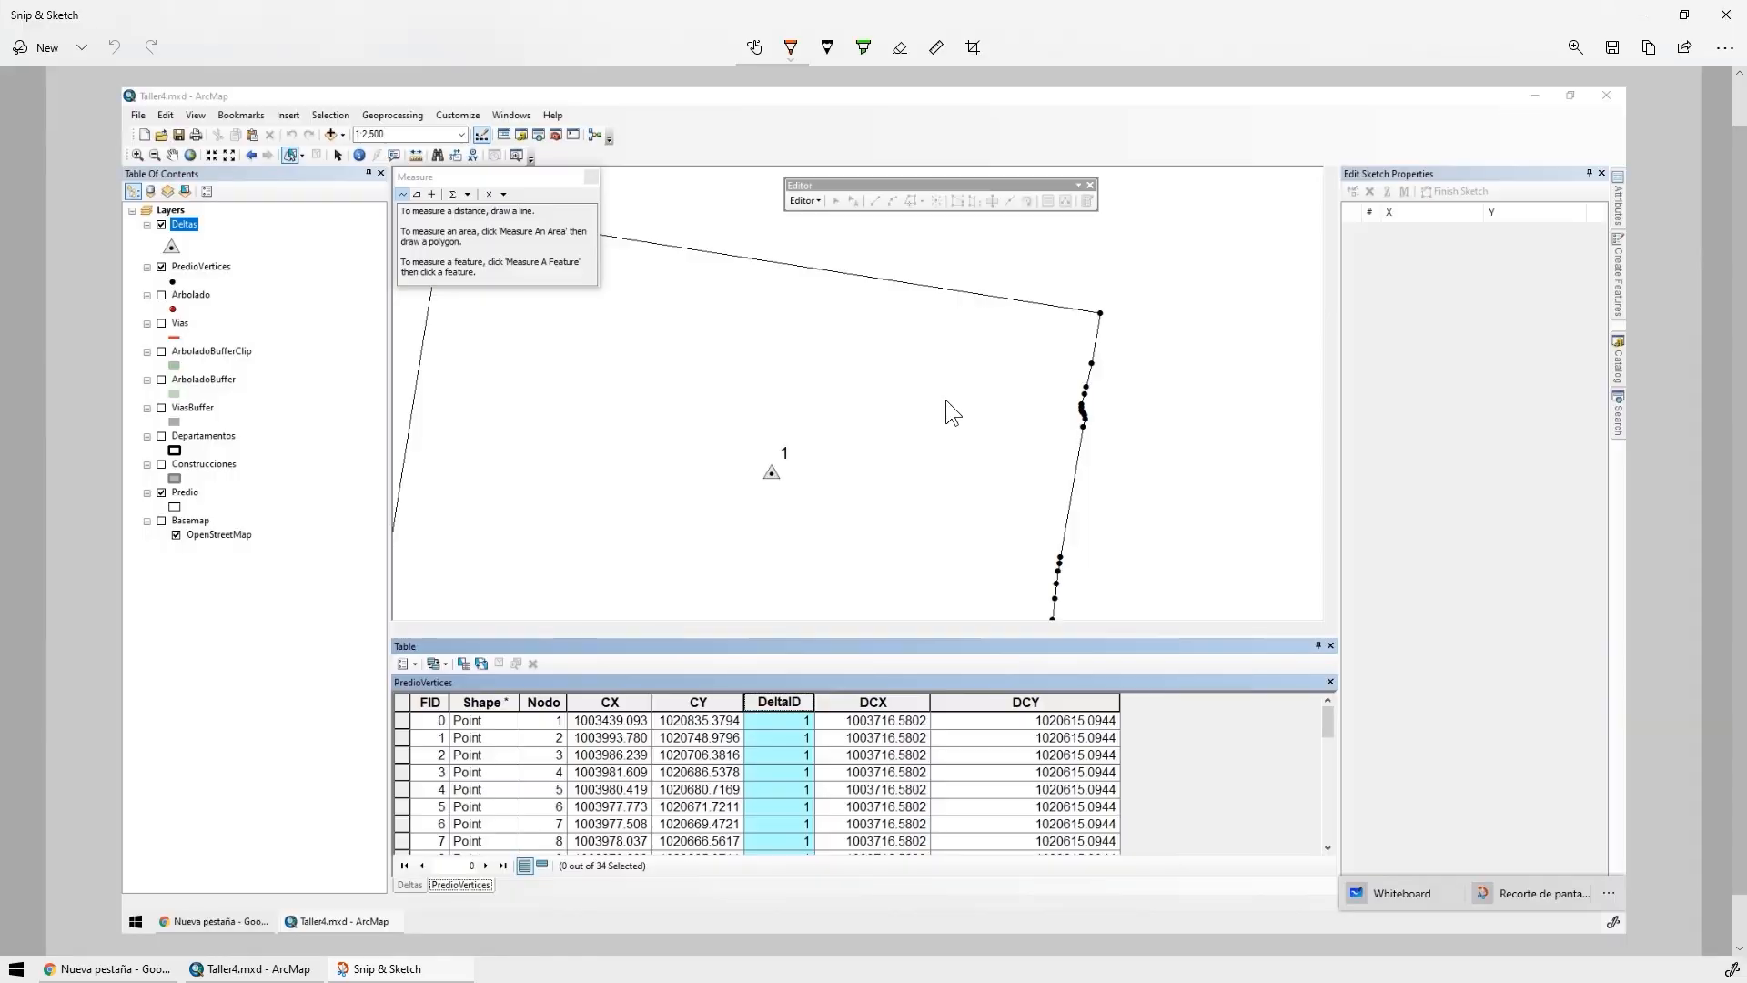
Draw dark green vertical and horizontal lines on the capture connecting delta 1 to the parcel's upper-right corner vertex
{"action": "left_click", "coordinate": [793, 49]}
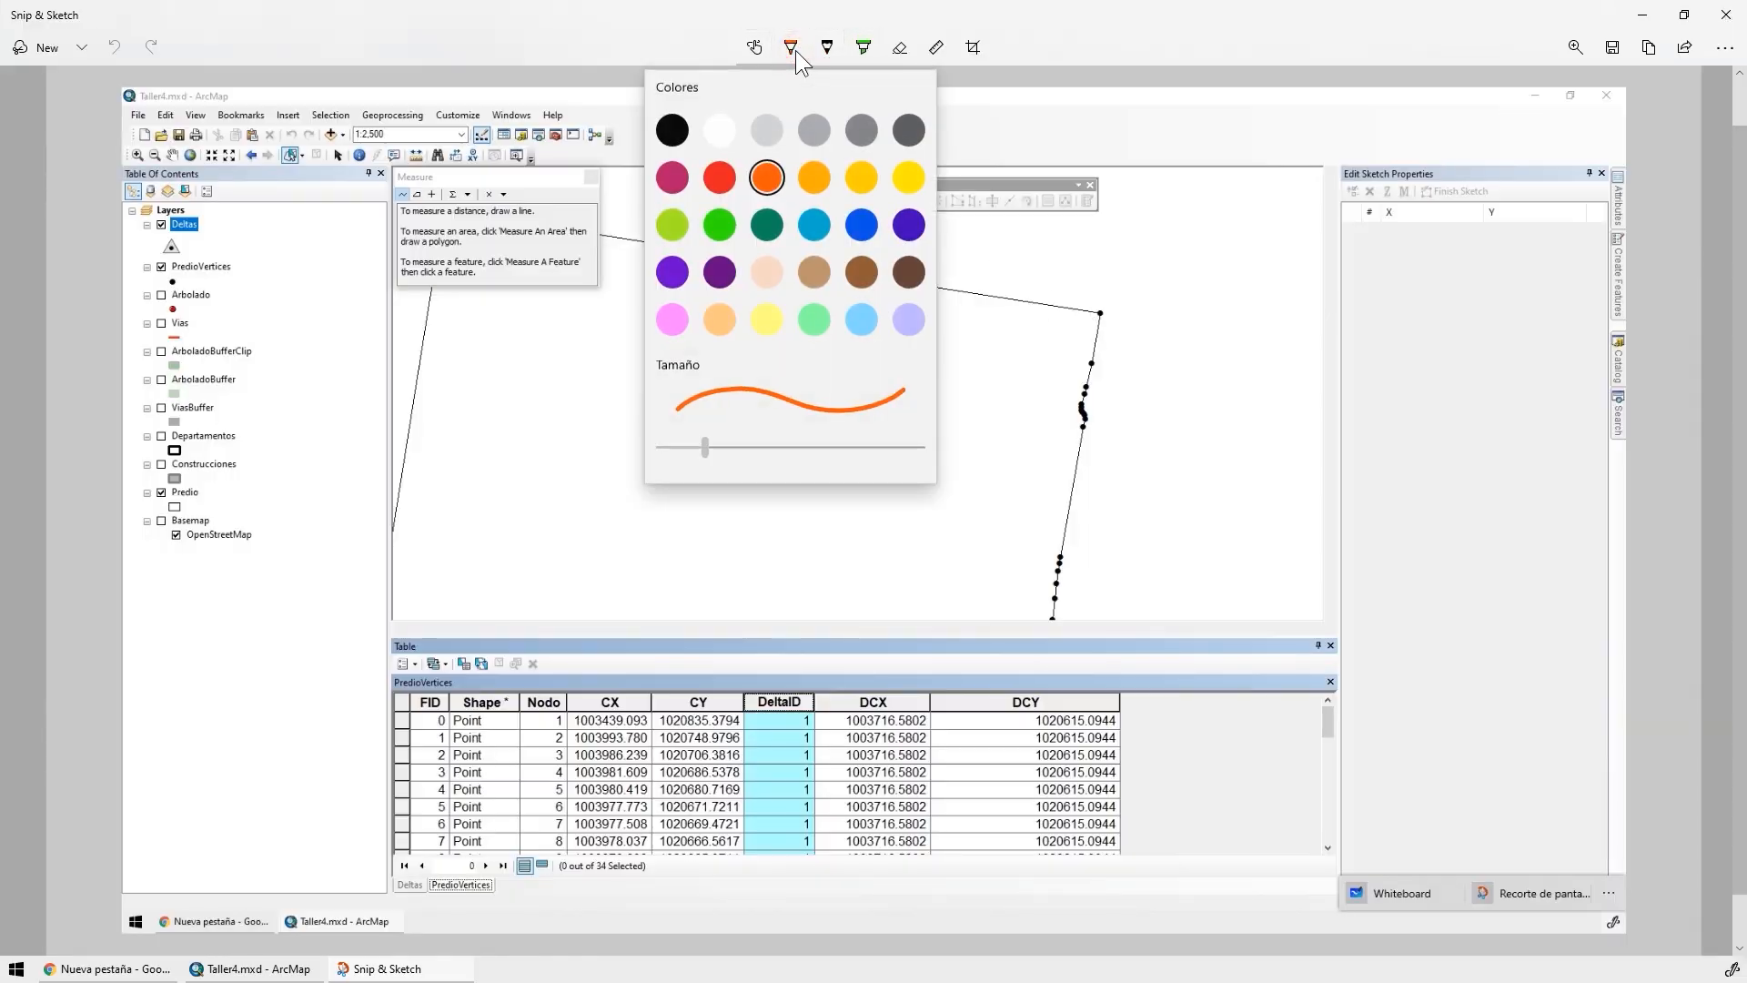
{"action": "left_click", "coordinate": [776, 220]}
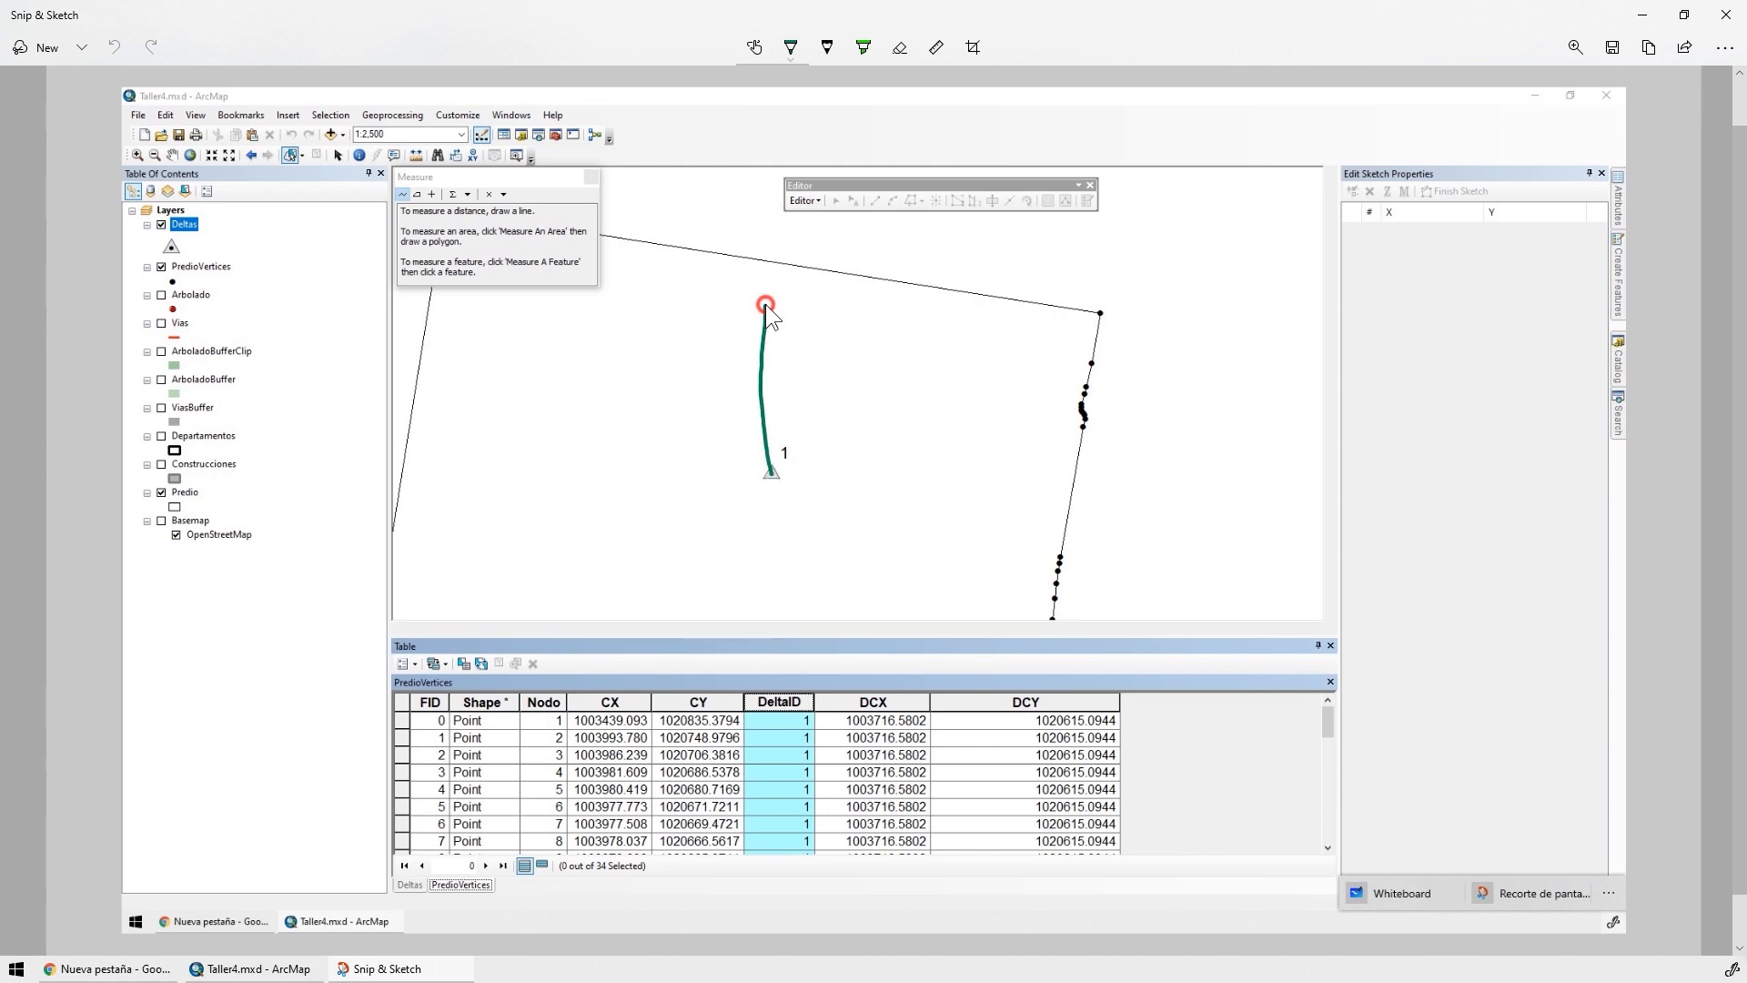
{"action": "left_click_drag", "start_coordinate": [762, 309], "coordinate": [916, 309]}
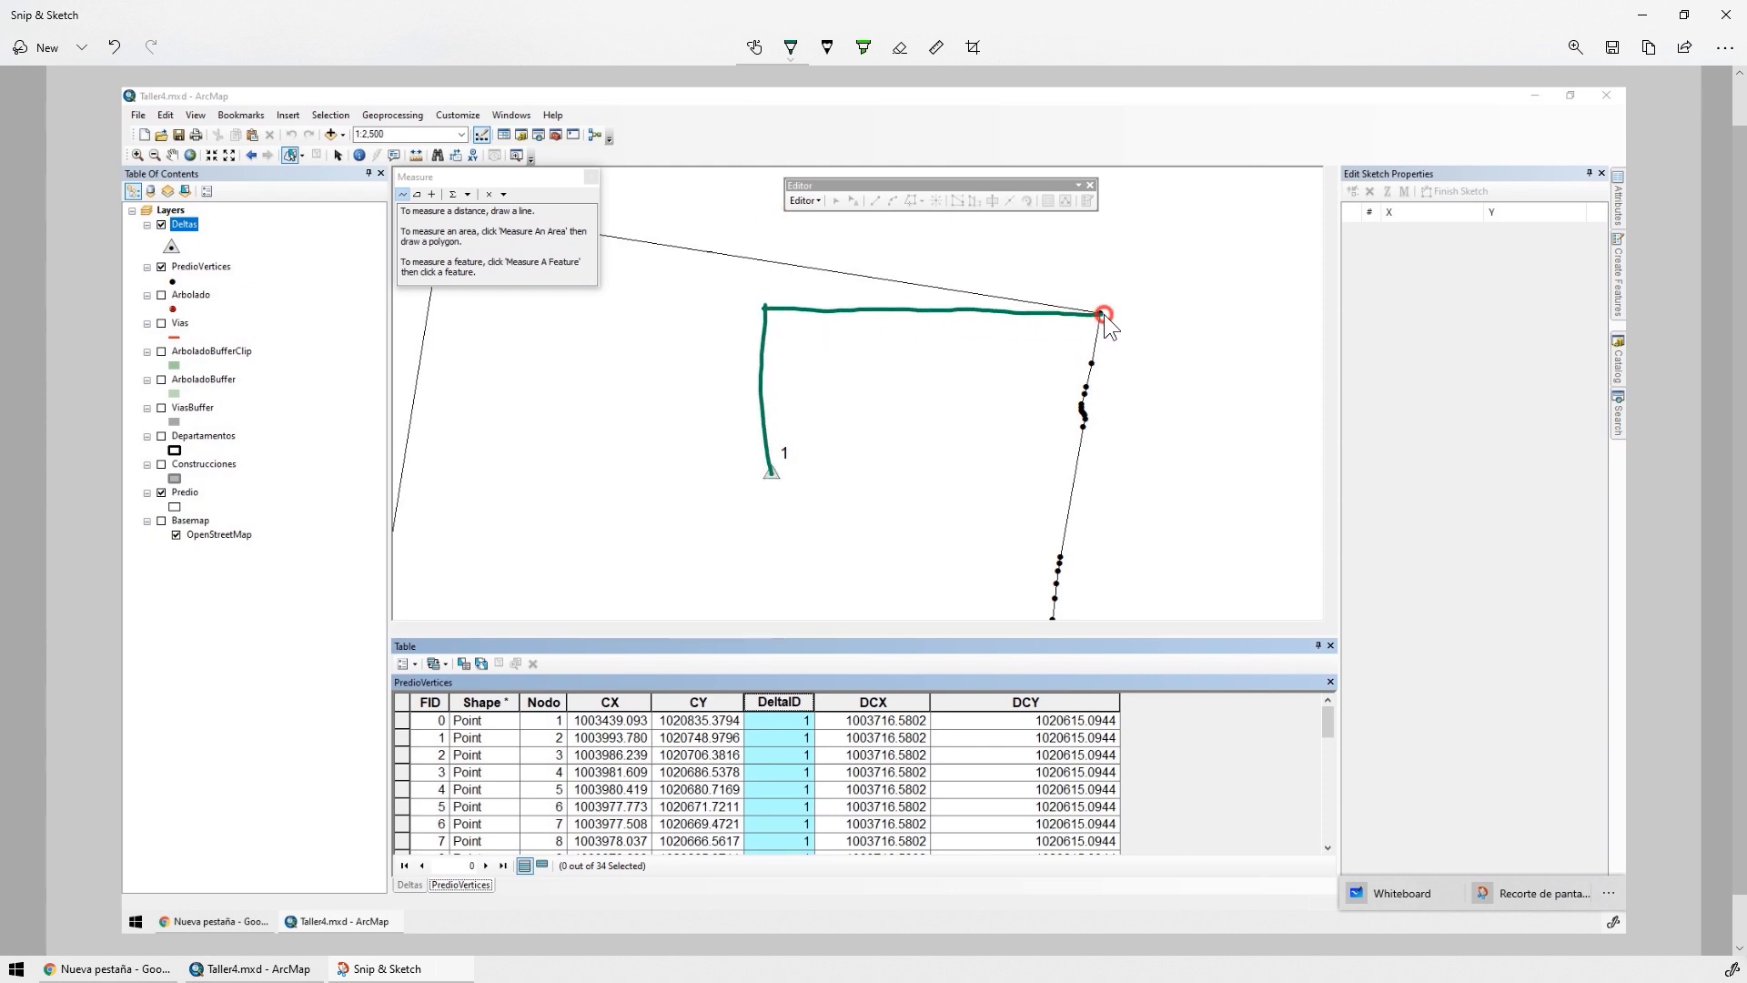
Draw an orange diagonal line from the parcel's upper-right corner vertex to delta 1
{"action": "left_click", "coordinate": [791, 47]}
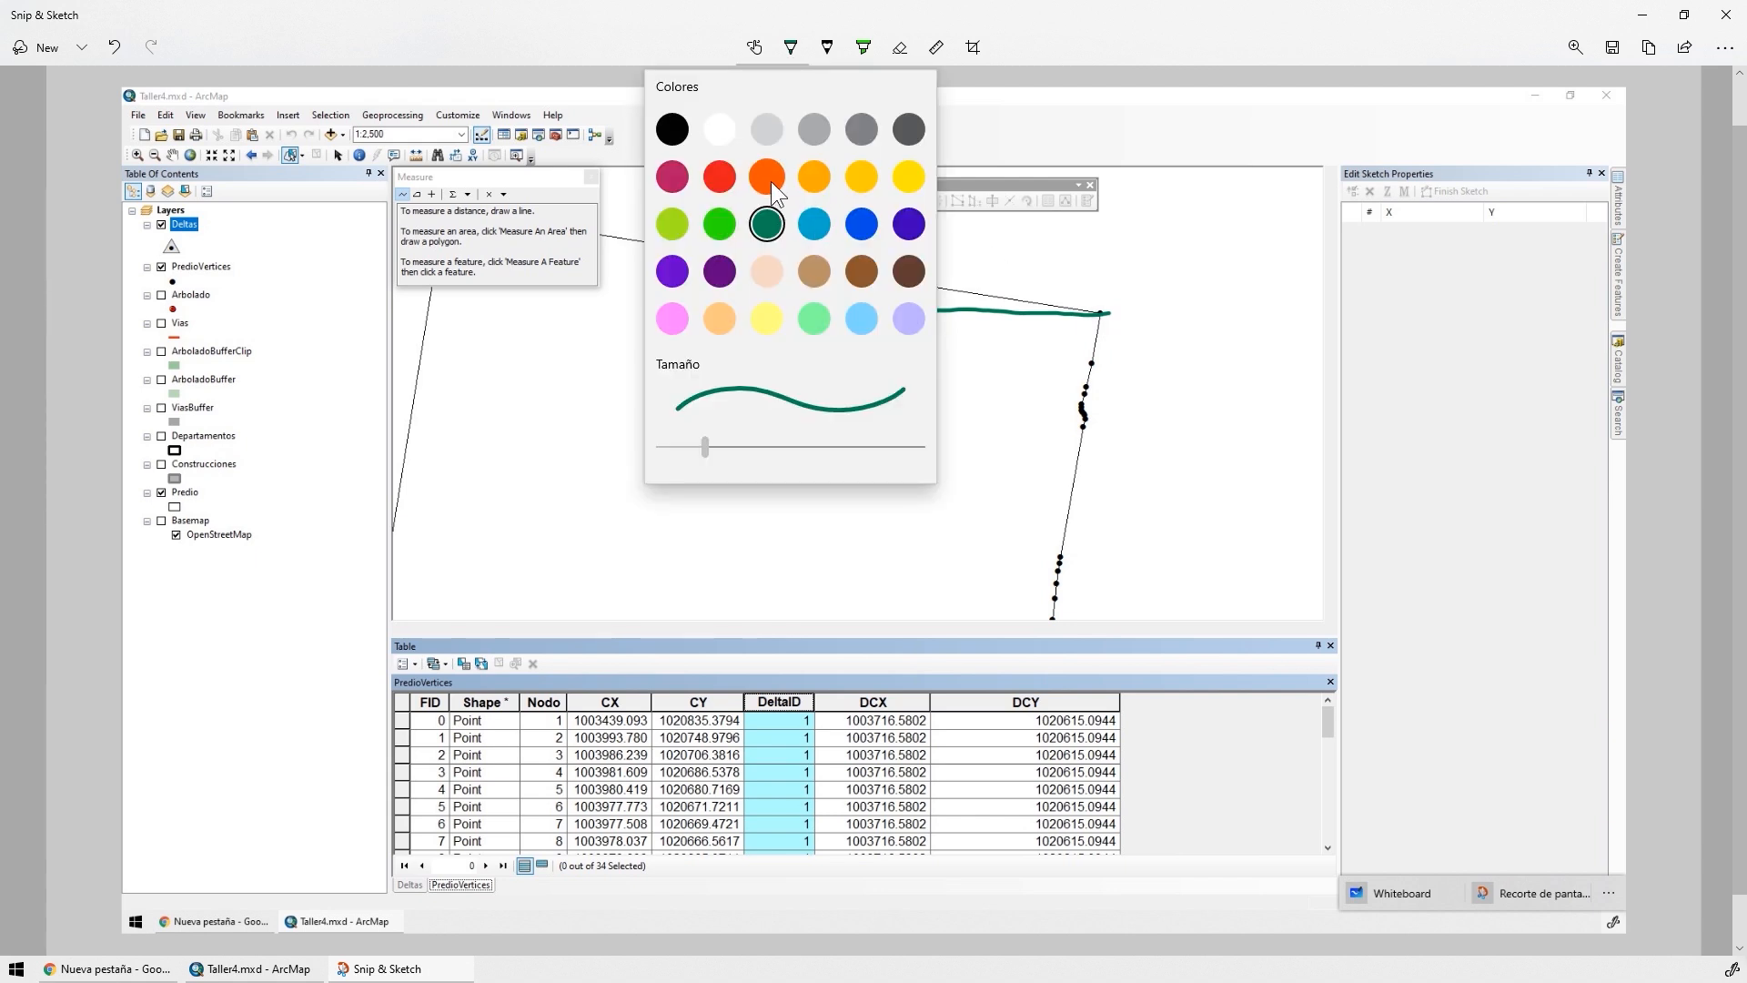
{"action": "left_click", "coordinate": [772, 182]}
{"action": "left_click_drag", "start_coordinate": [1105, 316], "coordinate": [787, 466]}
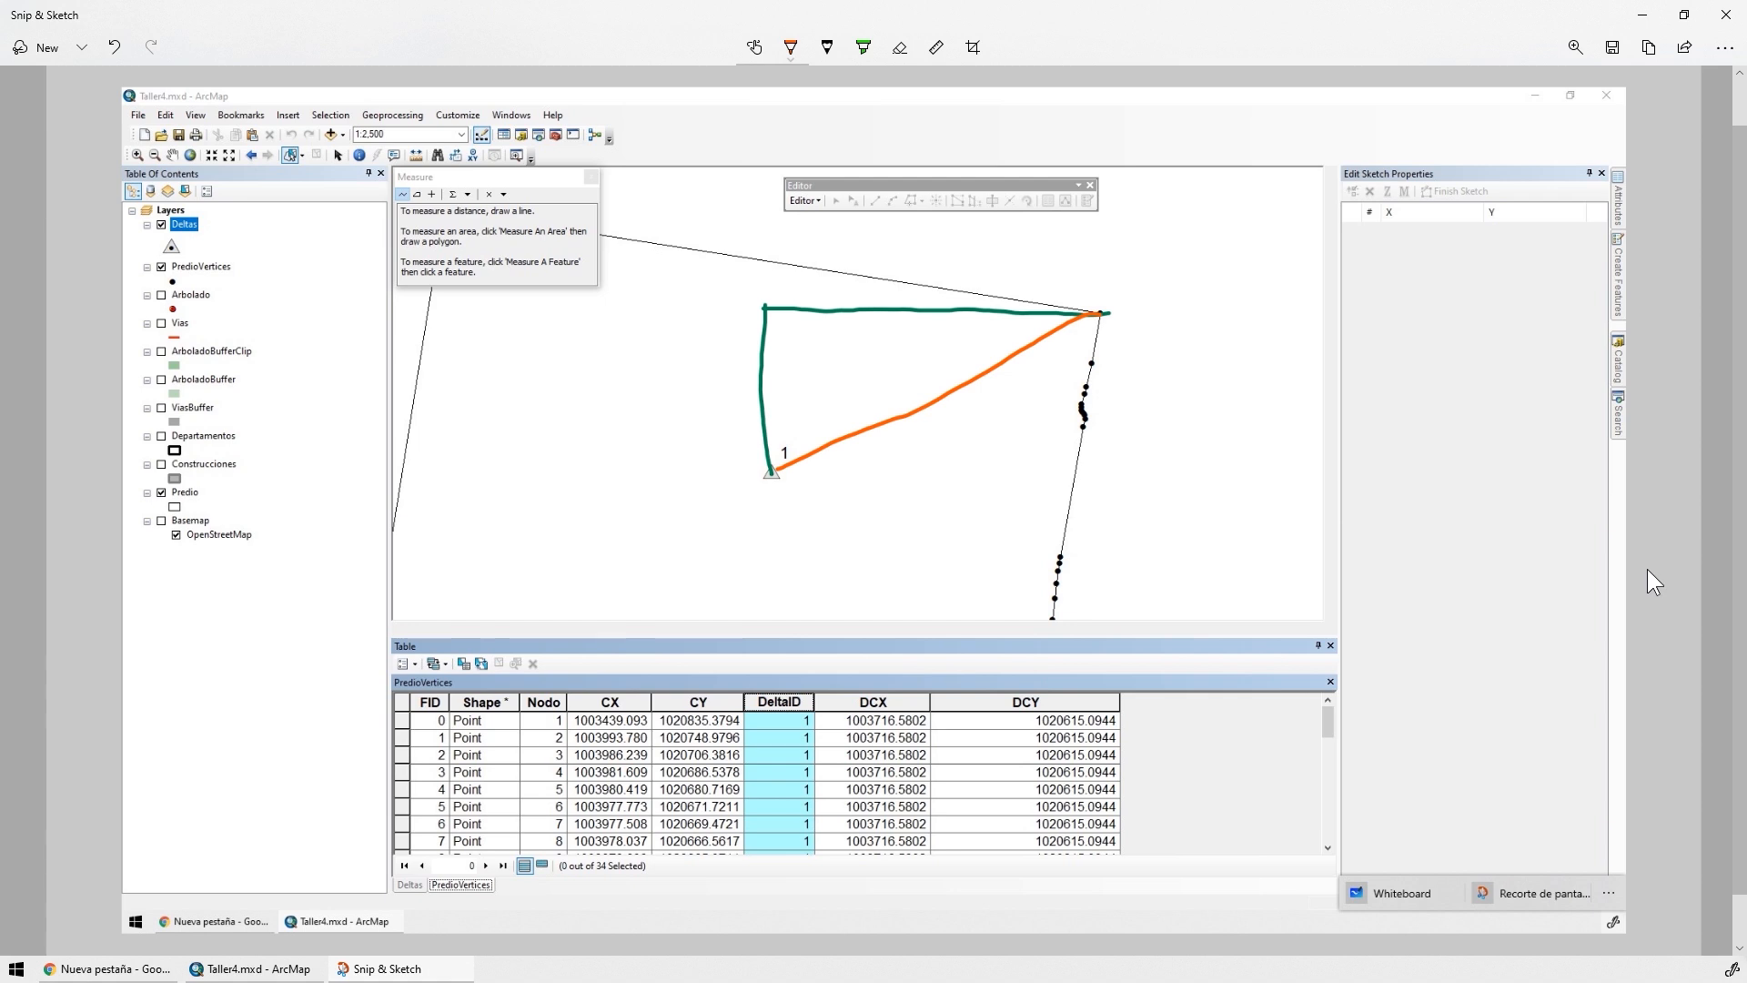
Switch back to ArcMap and add a Double field named DistXm to the PredioVertices table
{"action": "key", "text": "alt+Tab"}
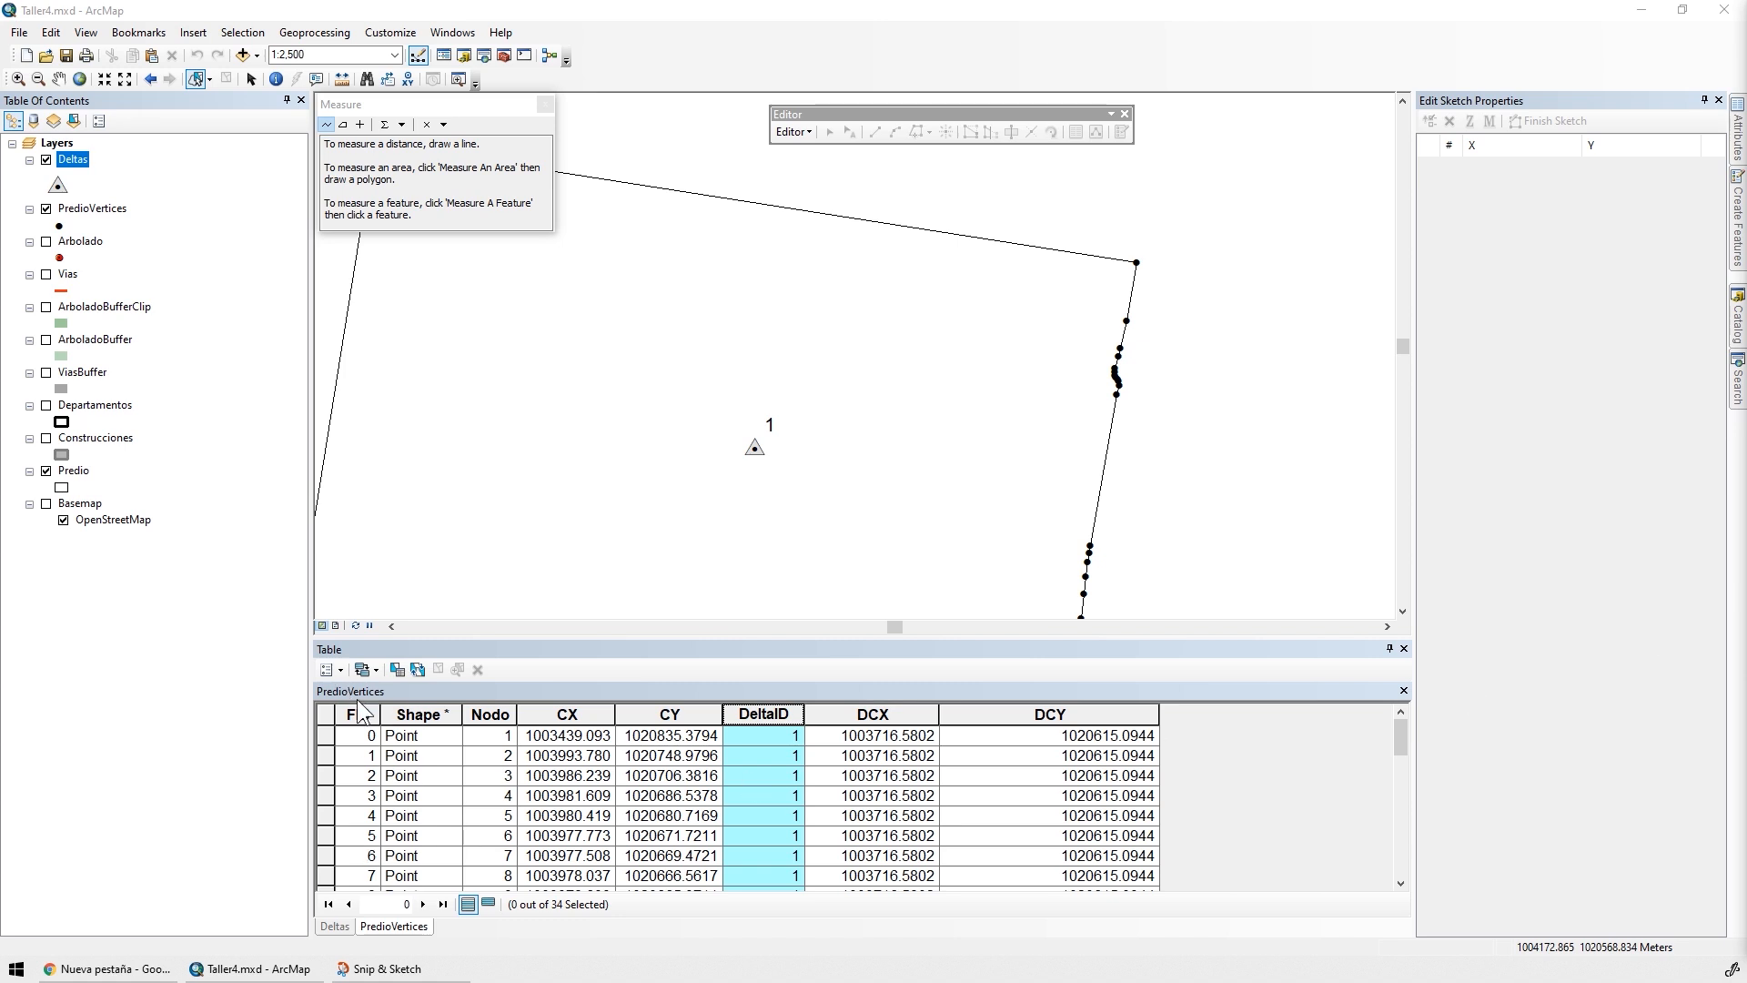
{"action": "left_click", "coordinate": [329, 670]}
{"action": "left_click", "coordinate": [403, 363]}
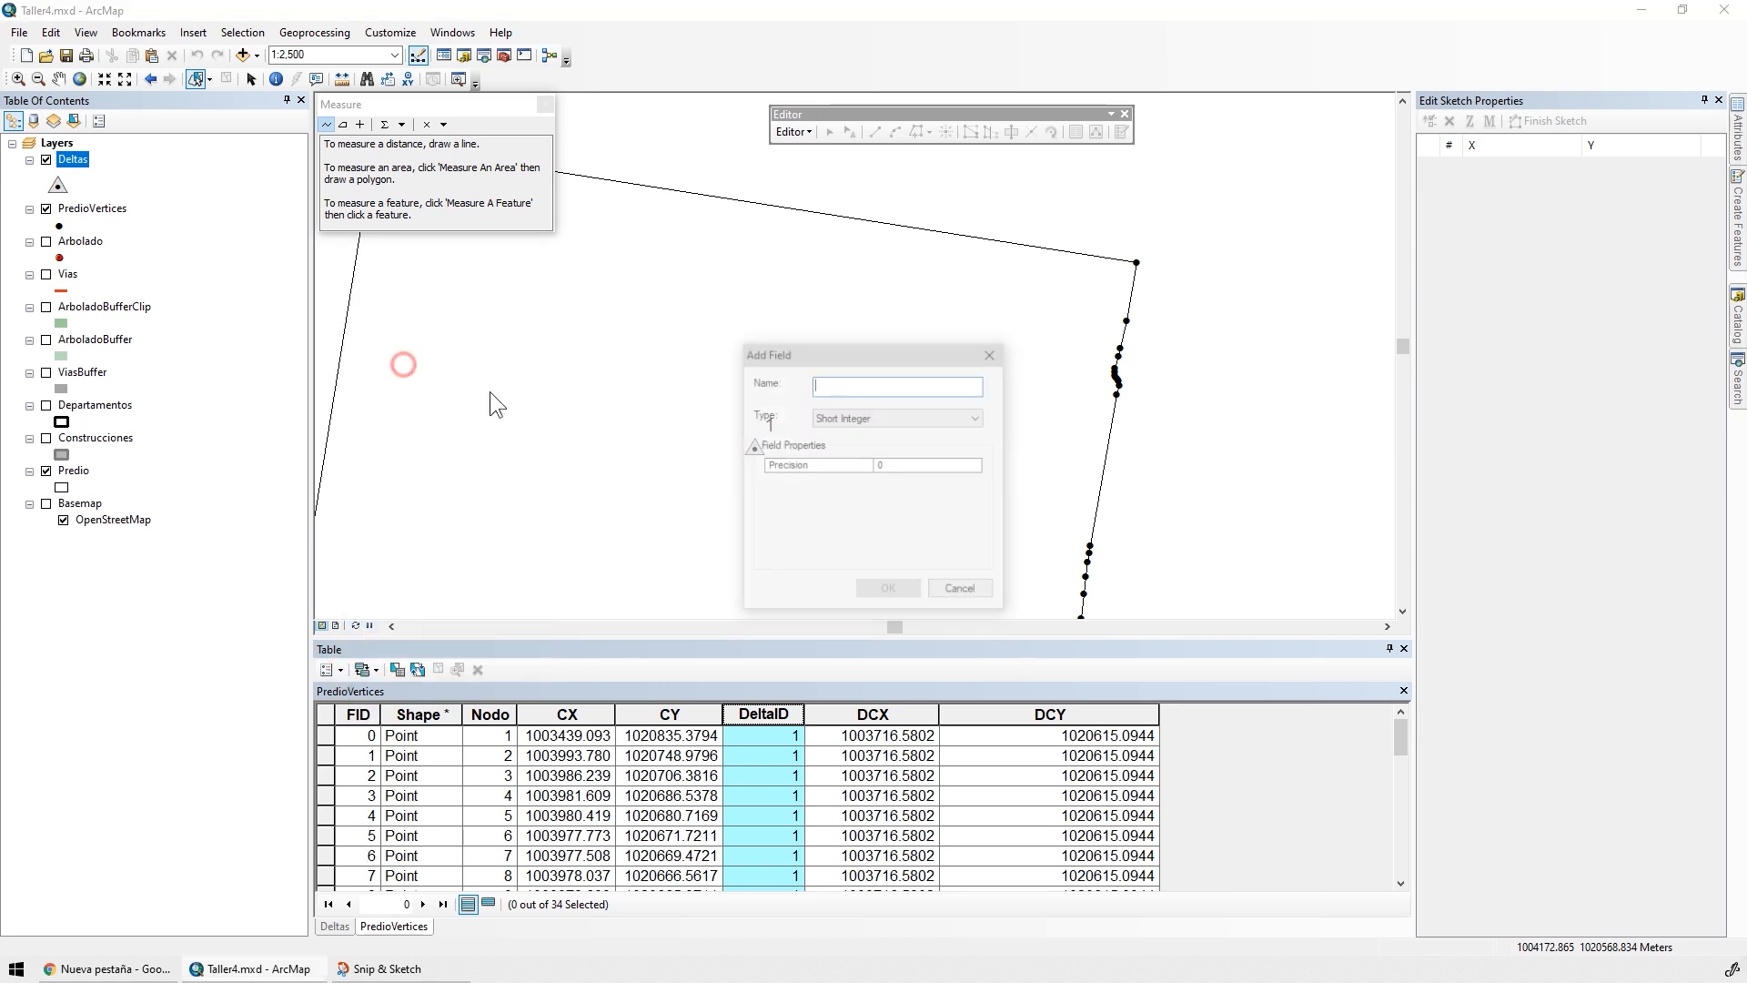
{"action": "type", "text": "DistXm"}
{"action": "left_click", "coordinate": [896, 418]}
{"action": "left_click", "coordinate": [882, 474]}
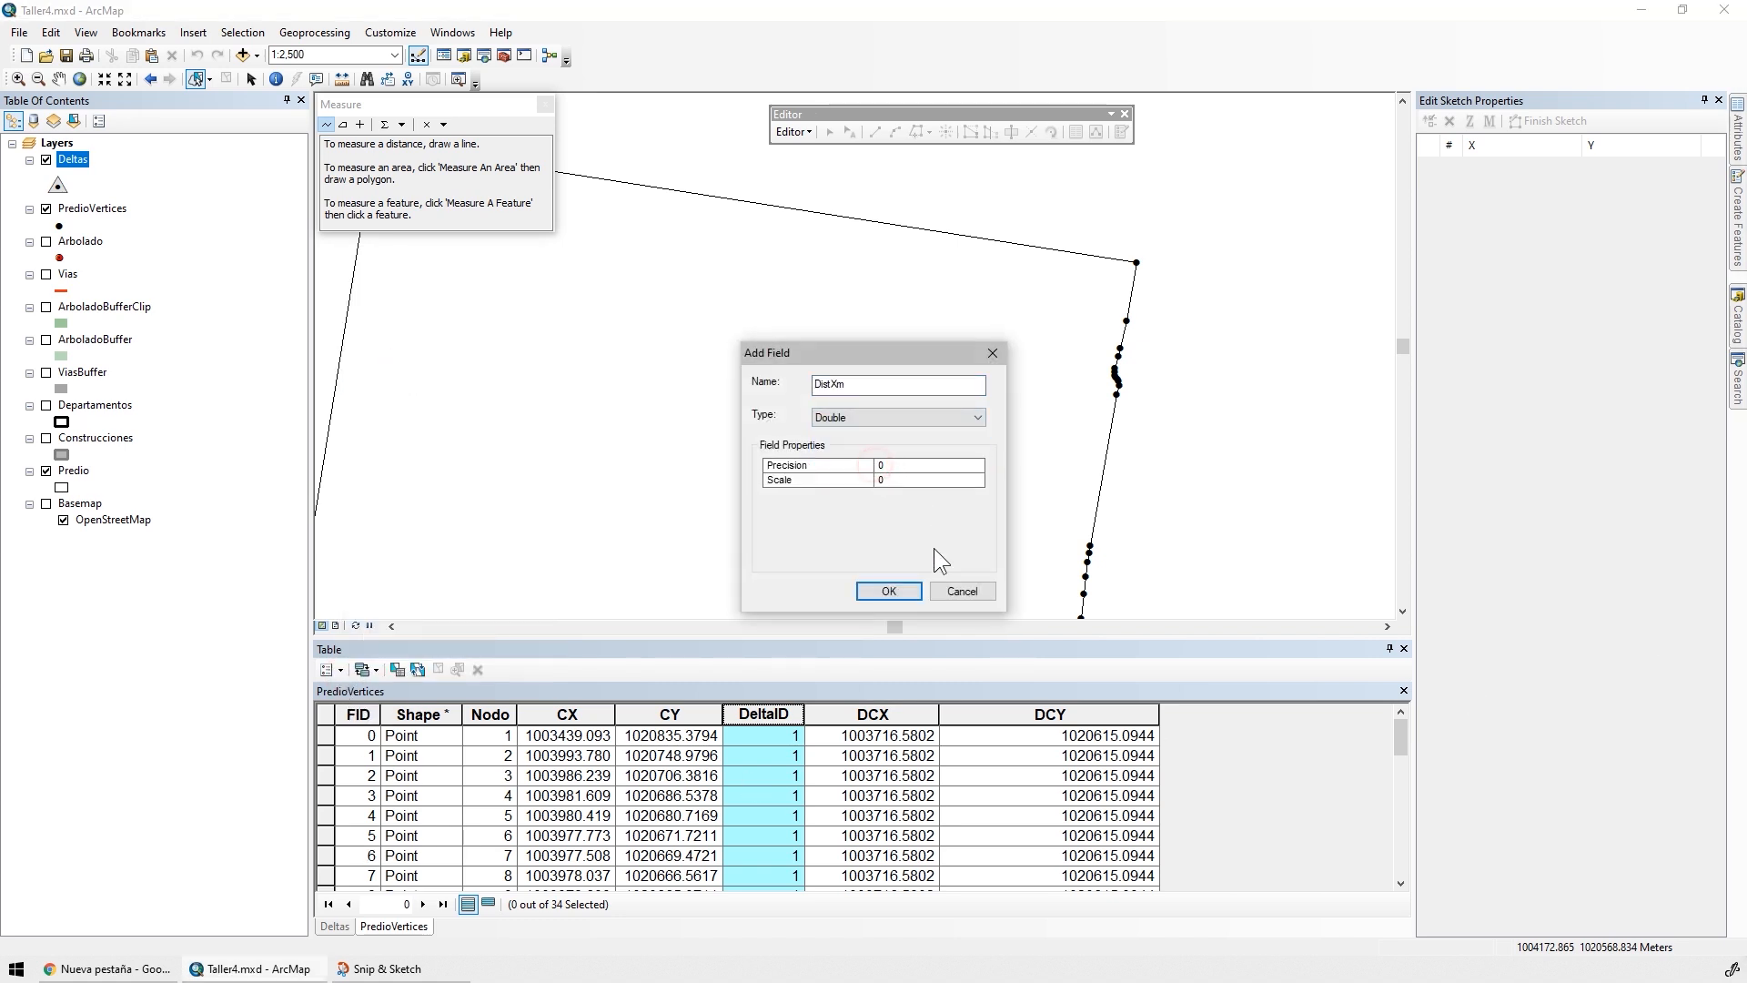
{"action": "key", "text": "Return"}
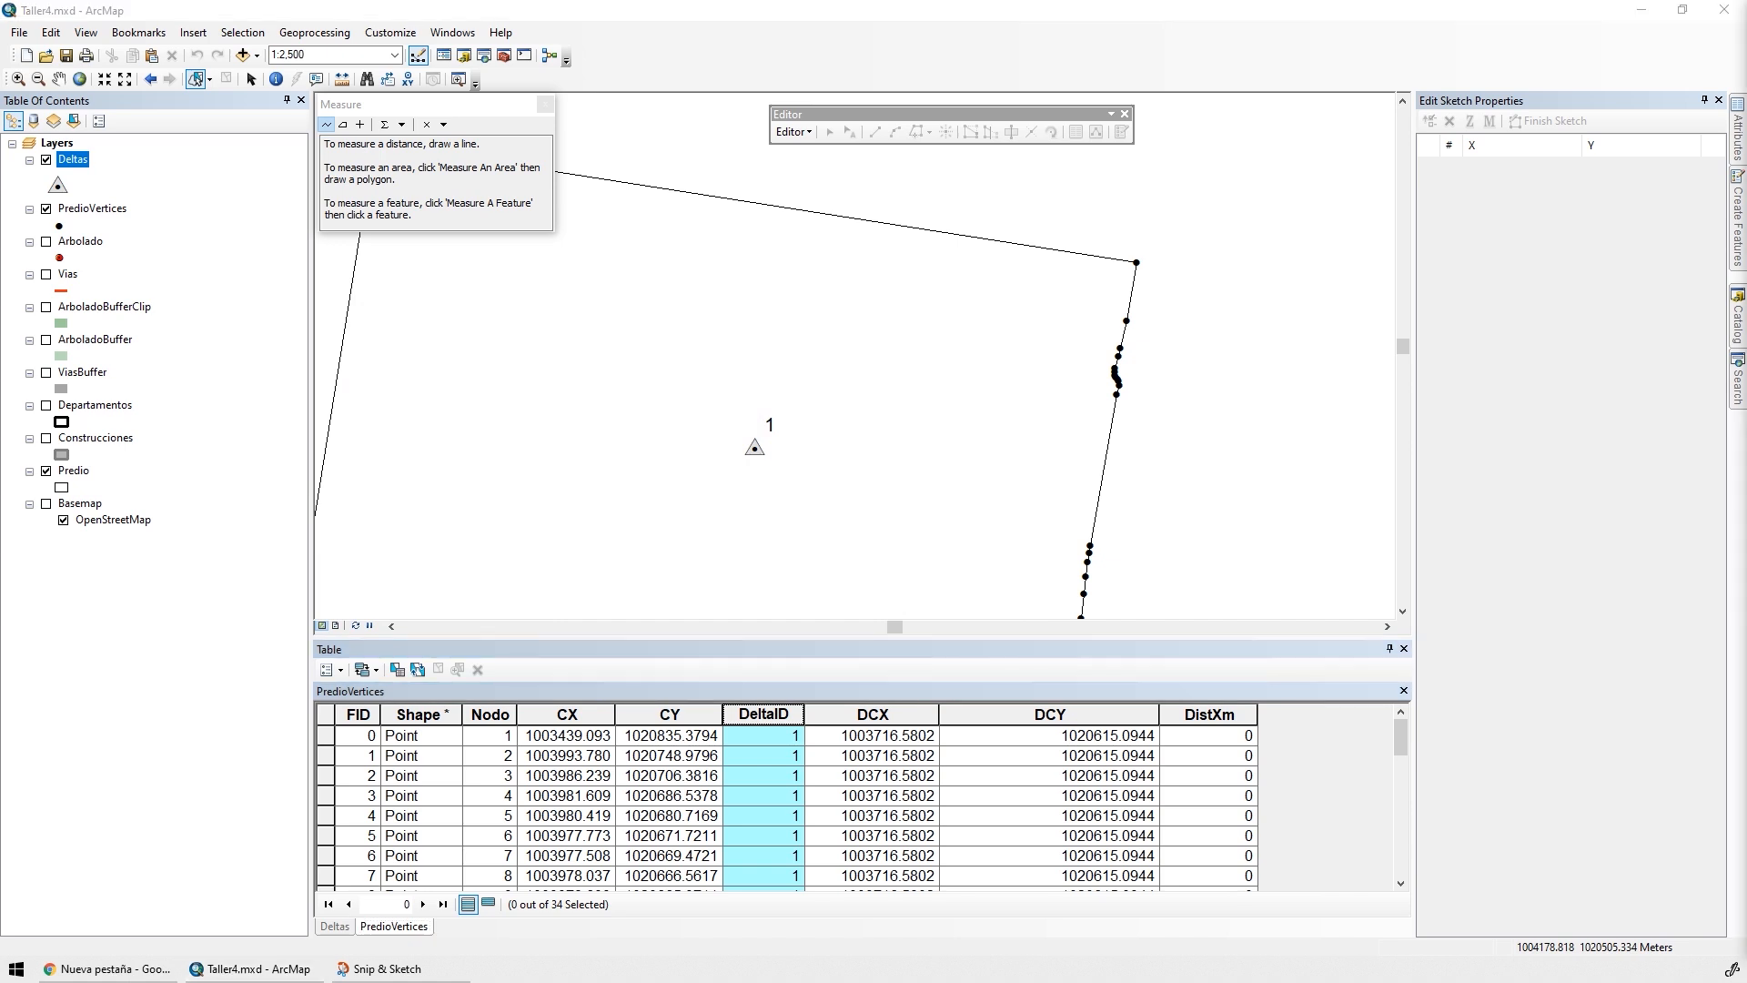
Add a second Double field named DistYm to the PredioVertices table
{"action": "right_click", "coordinate": [328, 712]}
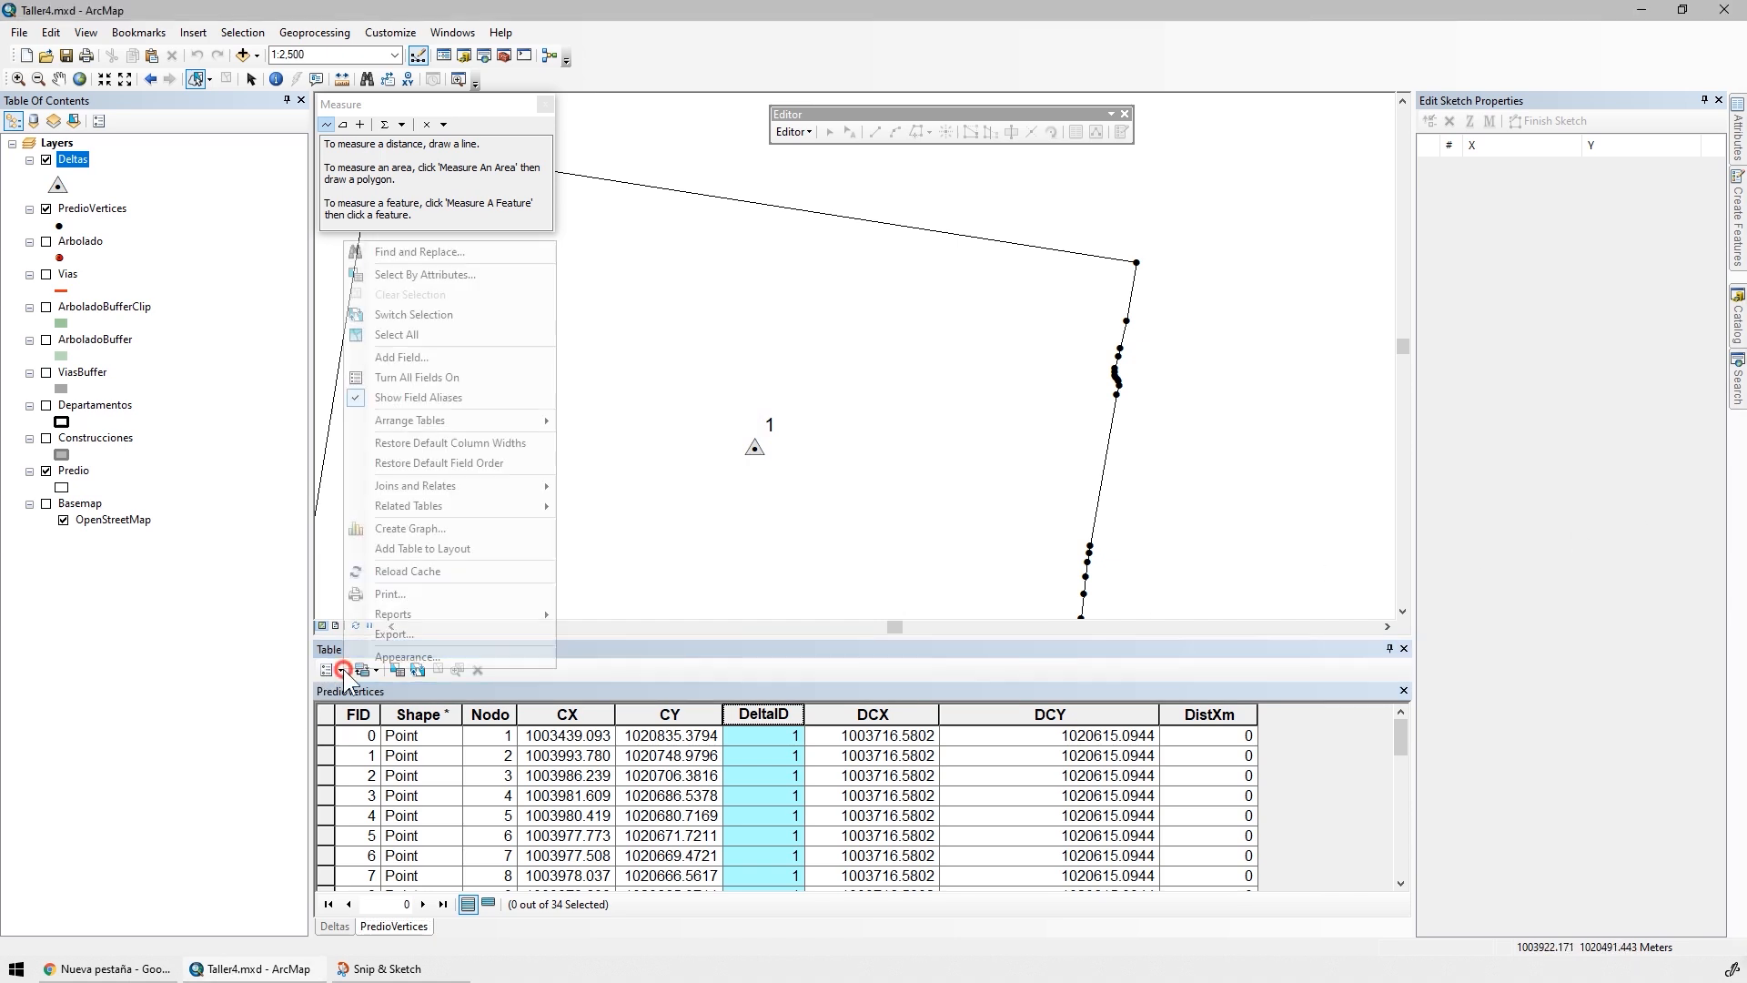
{"action": "left_click", "coordinate": [427, 368]}
{"action": "type", "text": "DistYm"}
{"action": "left_click", "coordinate": [875, 416]}
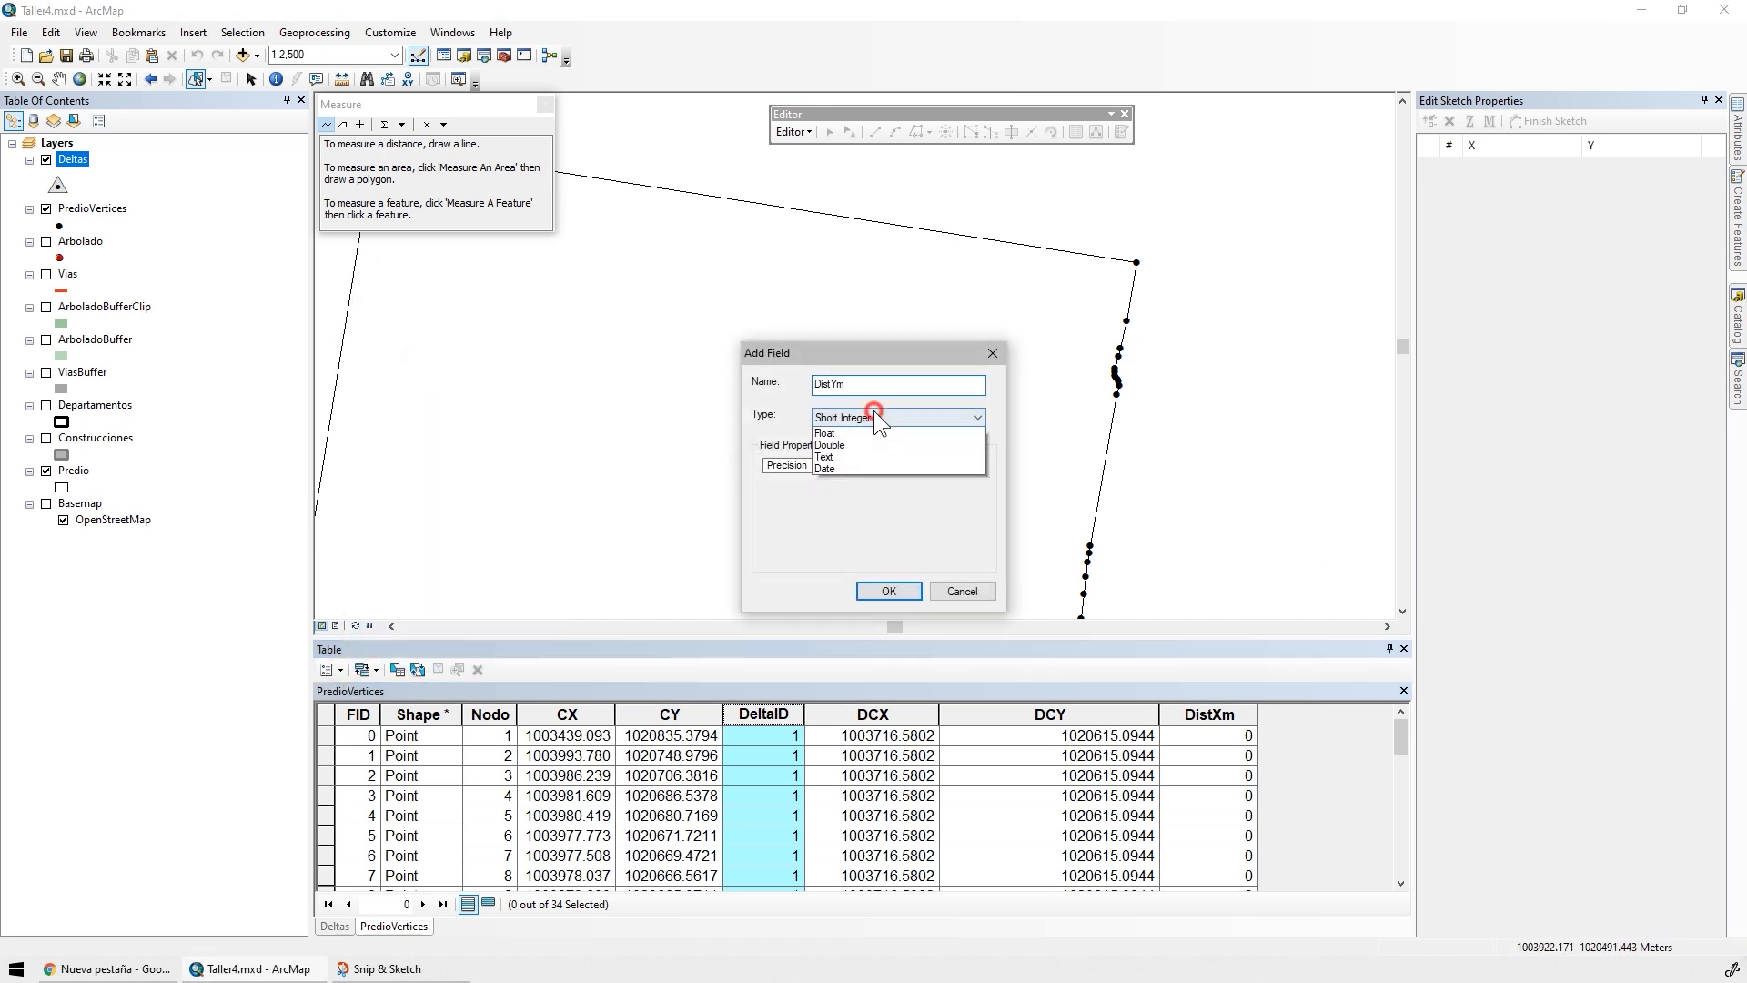
{"action": "left_click", "coordinate": [878, 470]}
{"action": "left_click", "coordinate": [889, 590]}
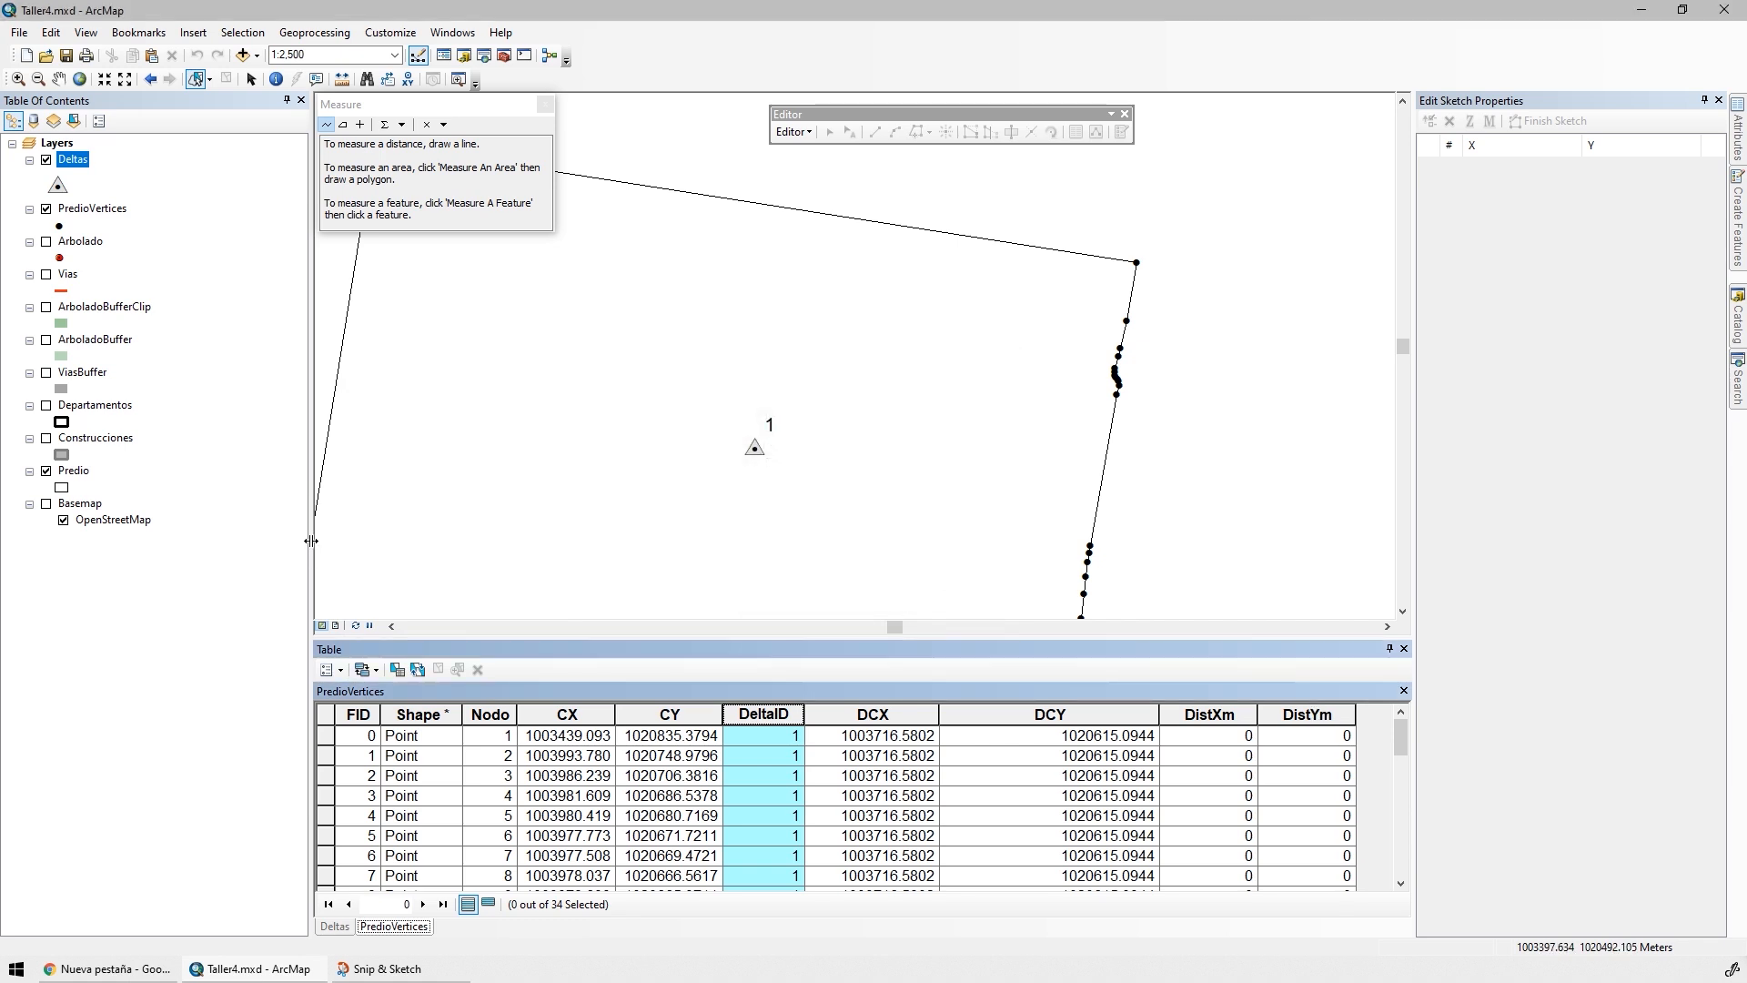
Add a Double field named Distanciam to PredioVertices, widening the table area and narrowing the DCY column so every column fits
{"action": "left_click_drag", "start_coordinate": [310, 542], "coordinate": [198, 542]}
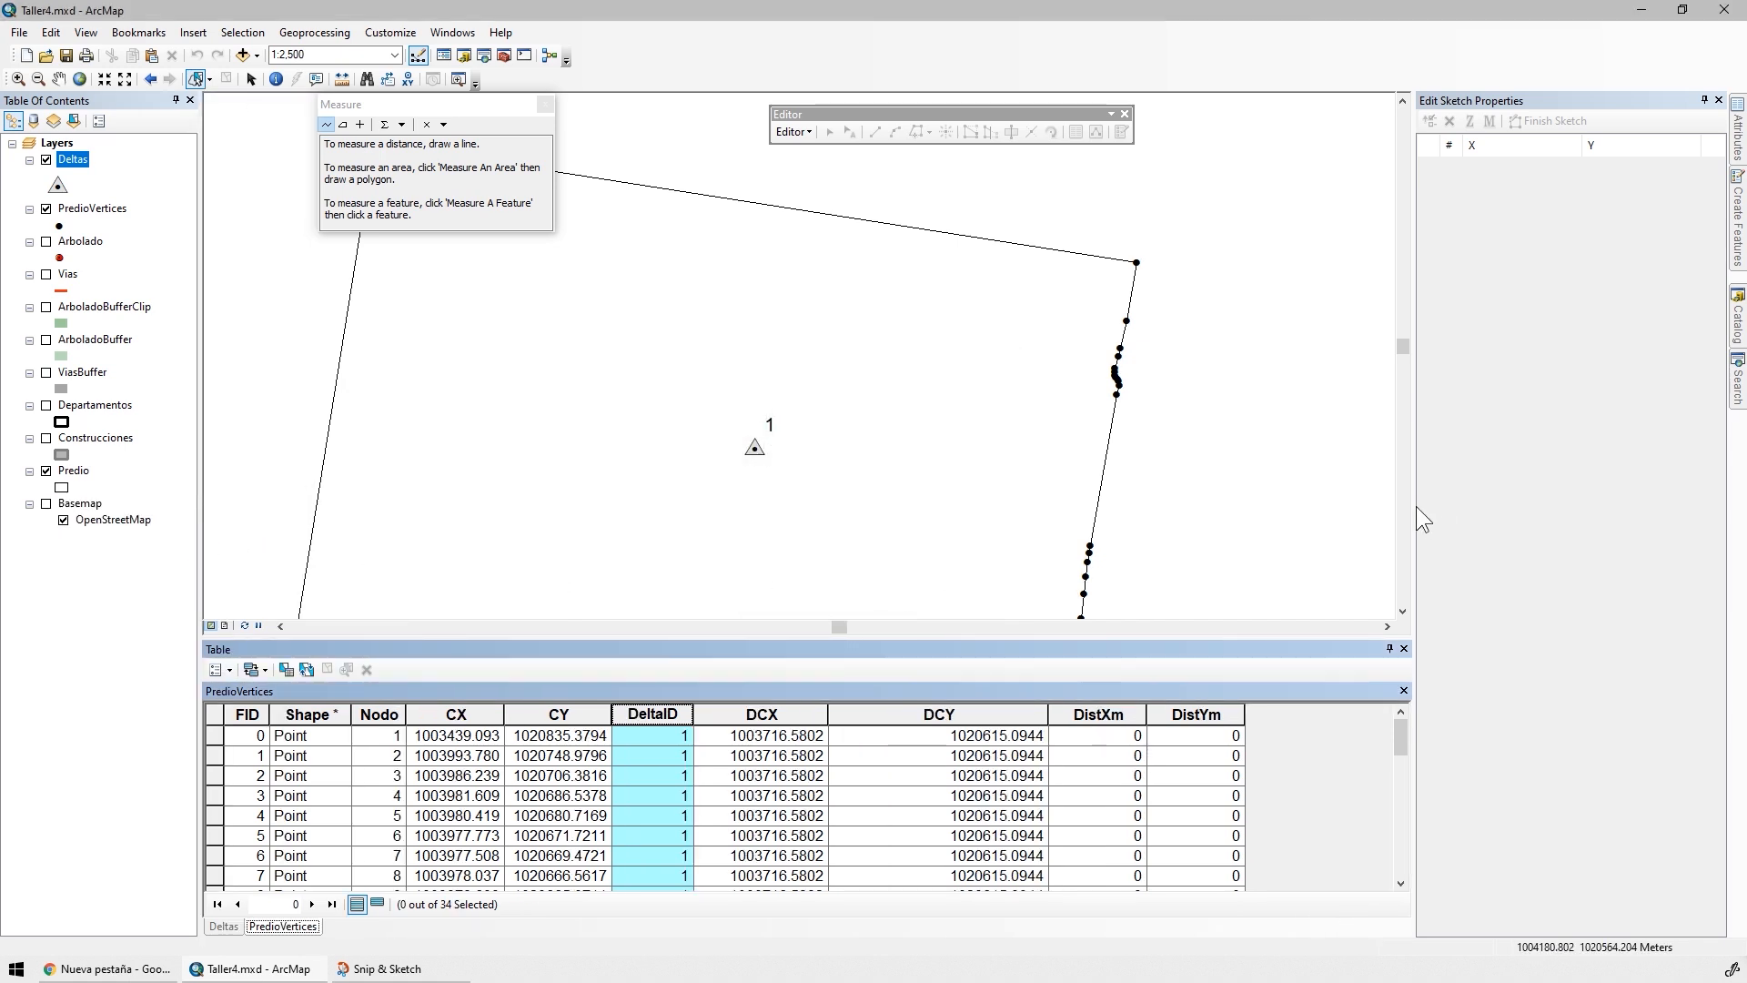
{"action": "left_click_drag", "start_coordinate": [1411, 506], "coordinate": [1494, 510]}
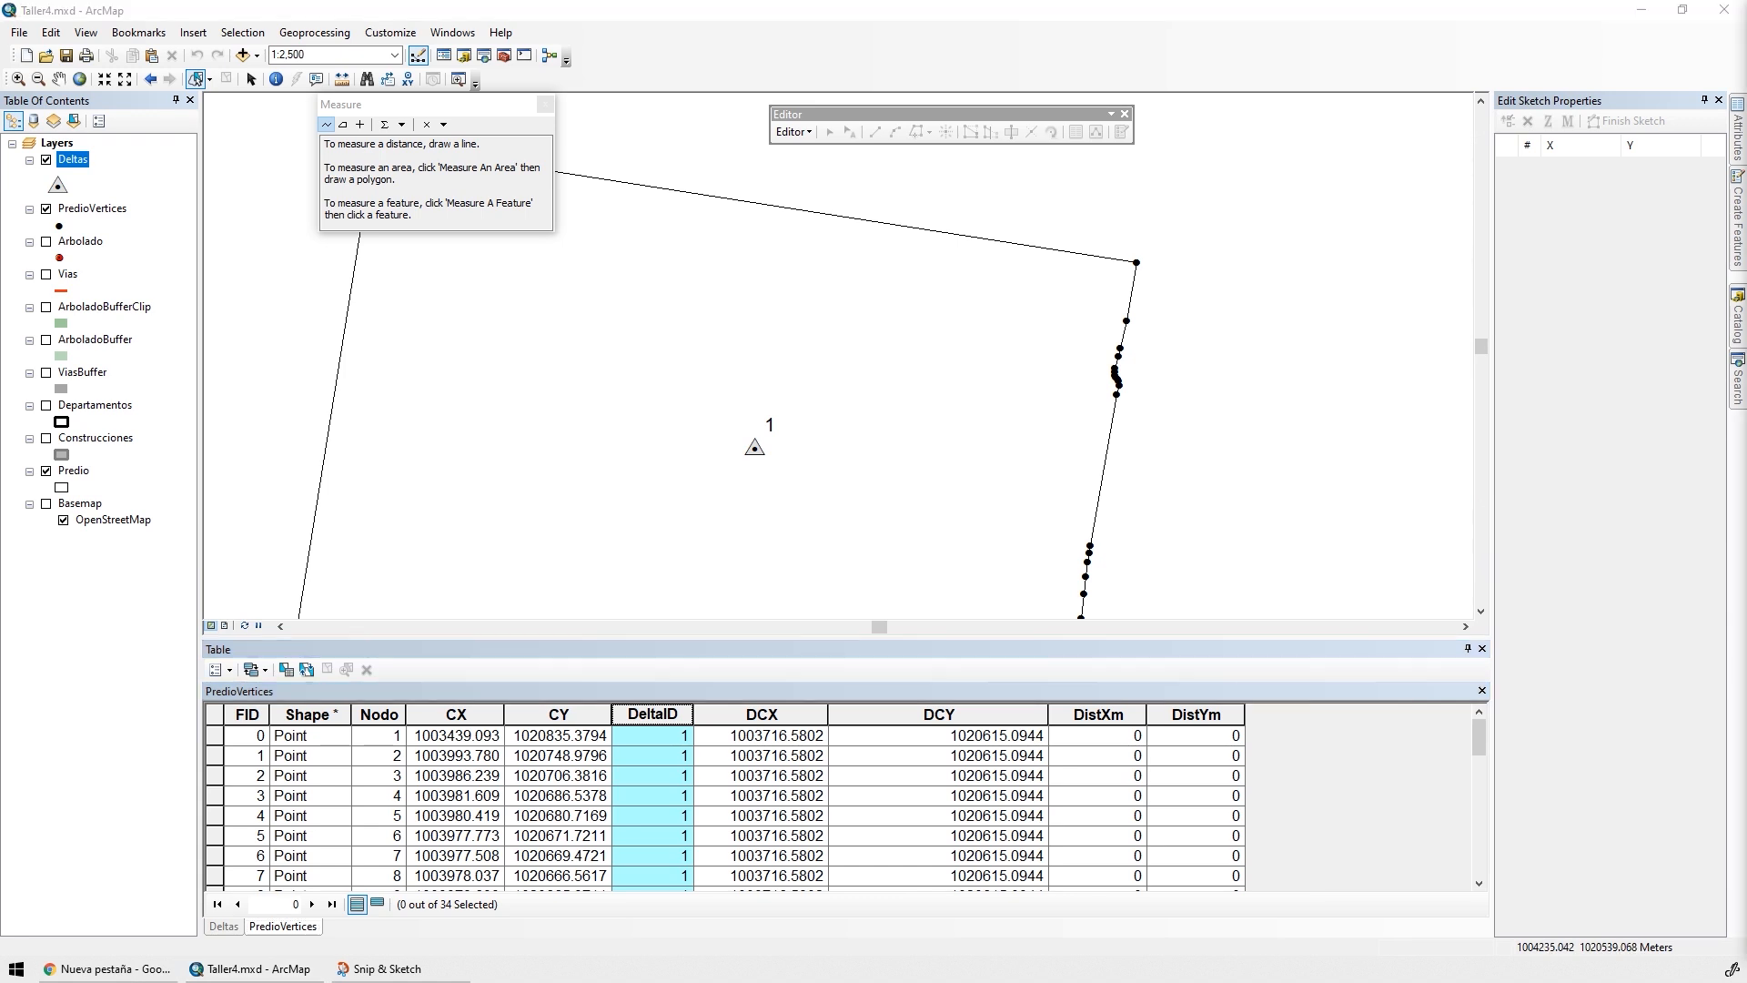
{"action": "left_click", "coordinate": [232, 670]}
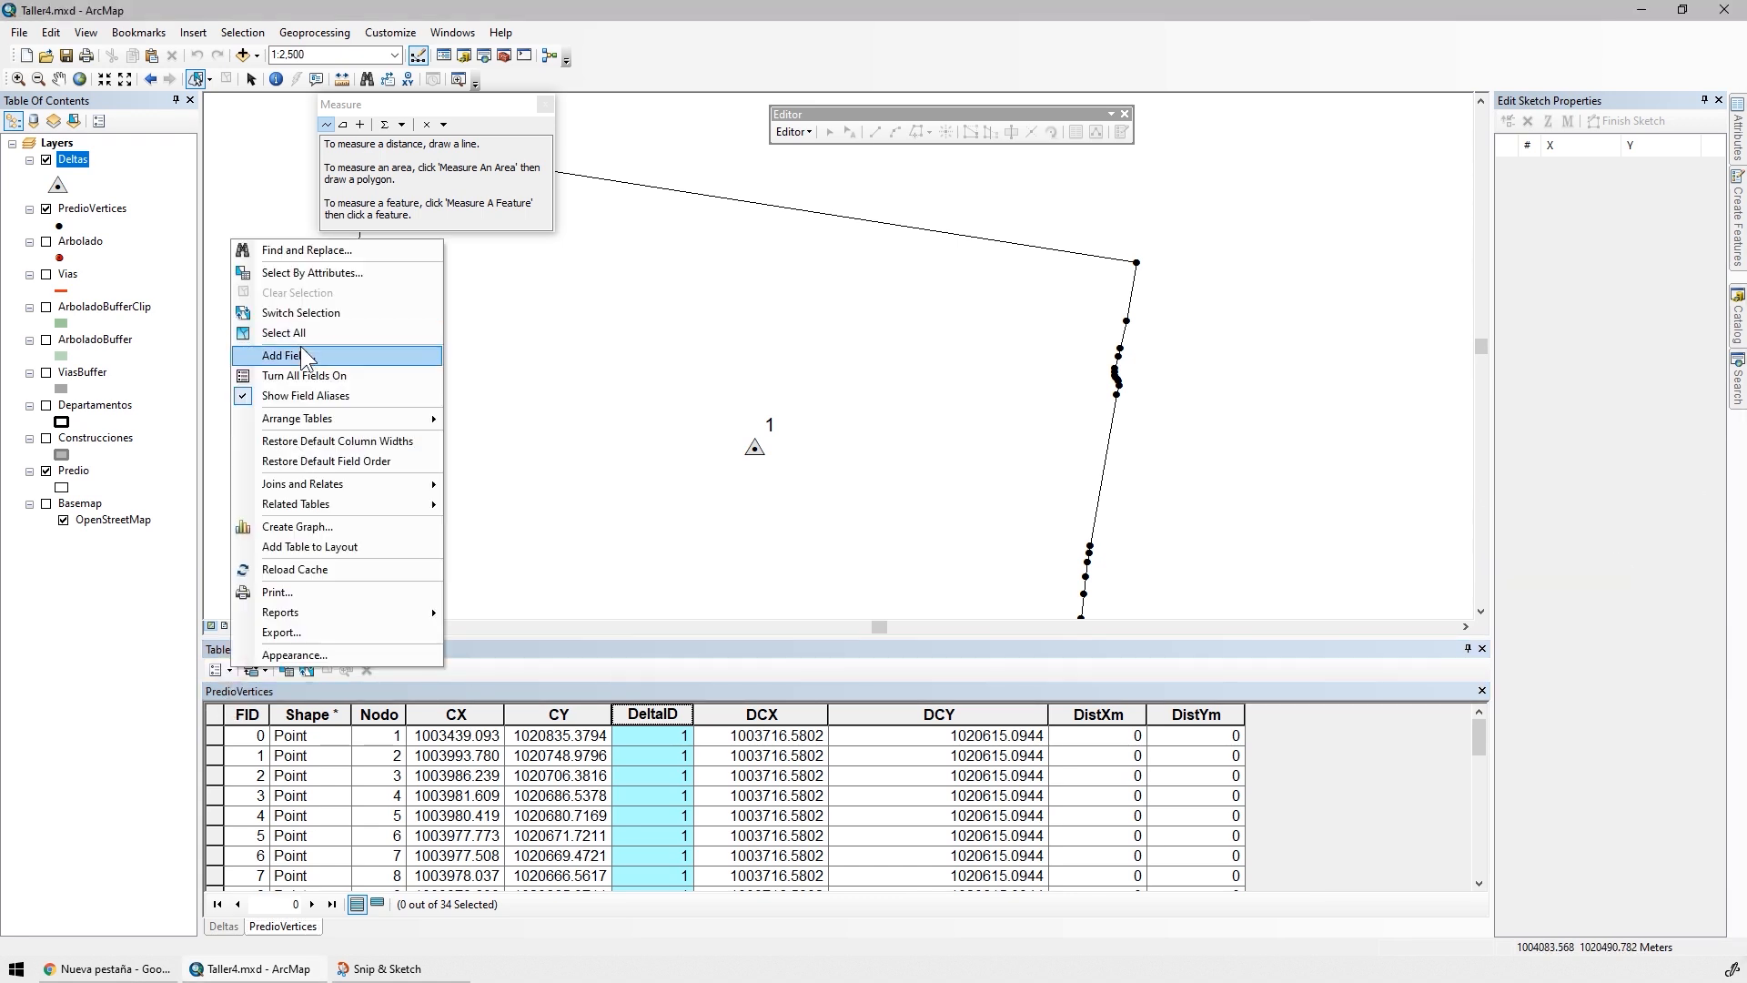
{"action": "left_click", "coordinate": [301, 350]}
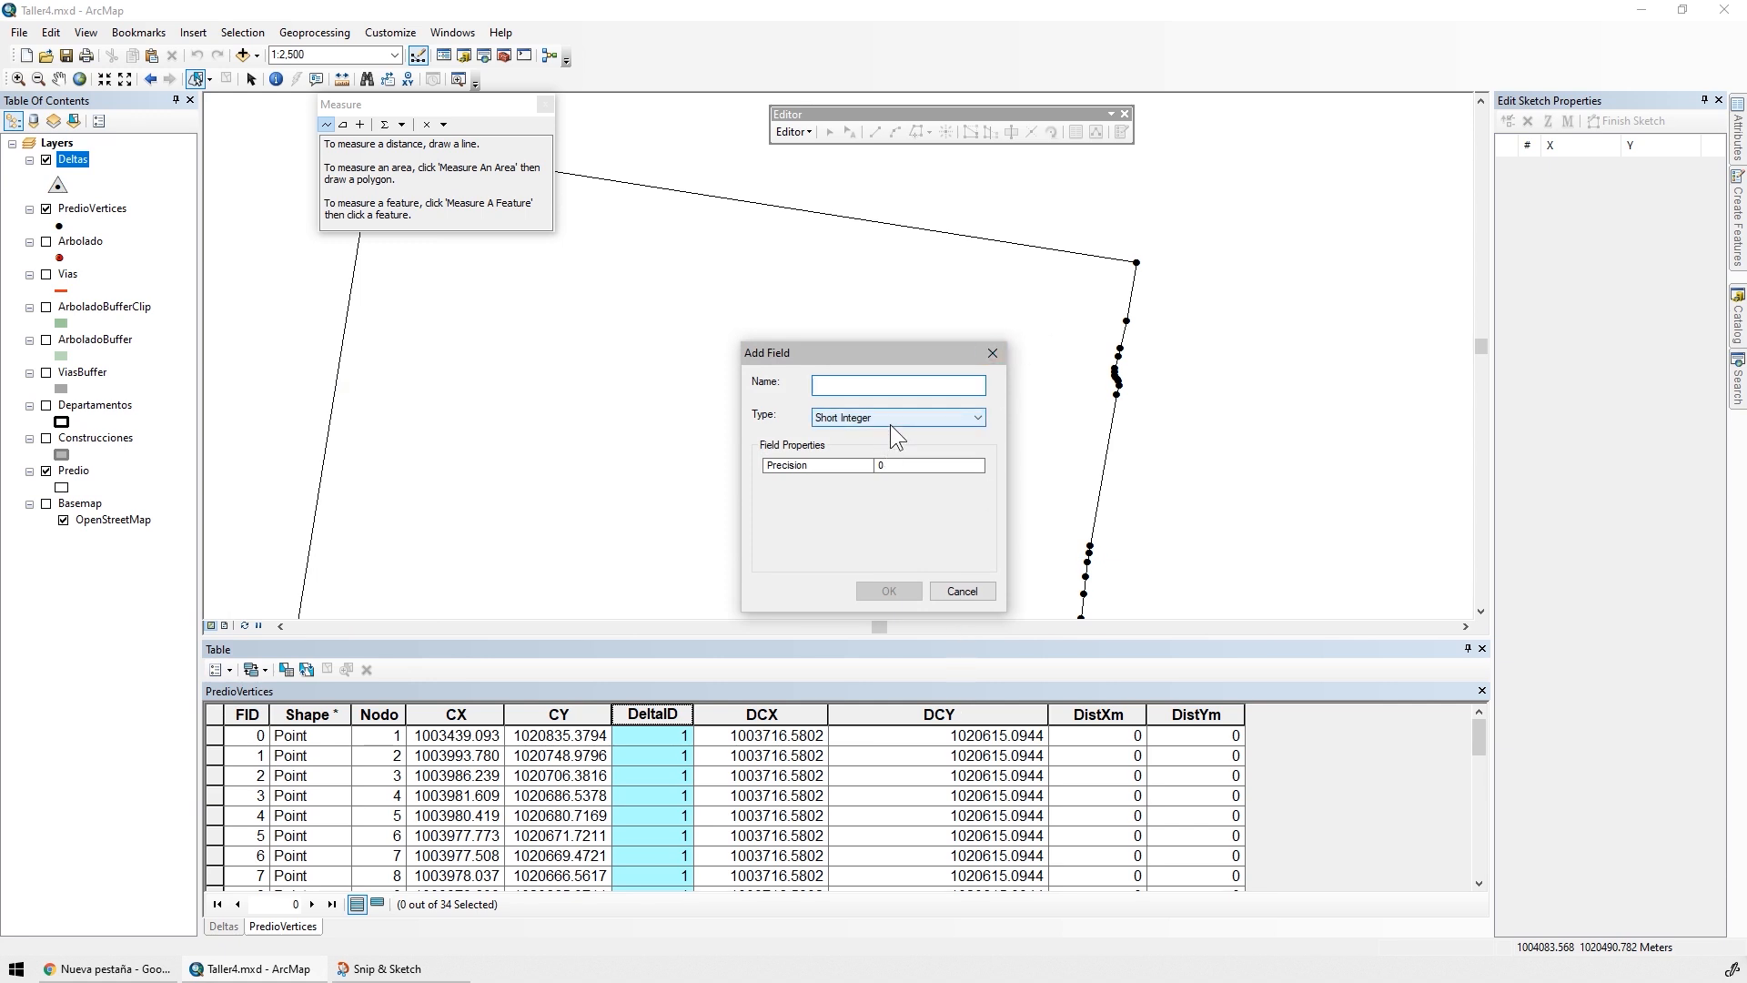
{"action": "type", "text": "Distanciam"}
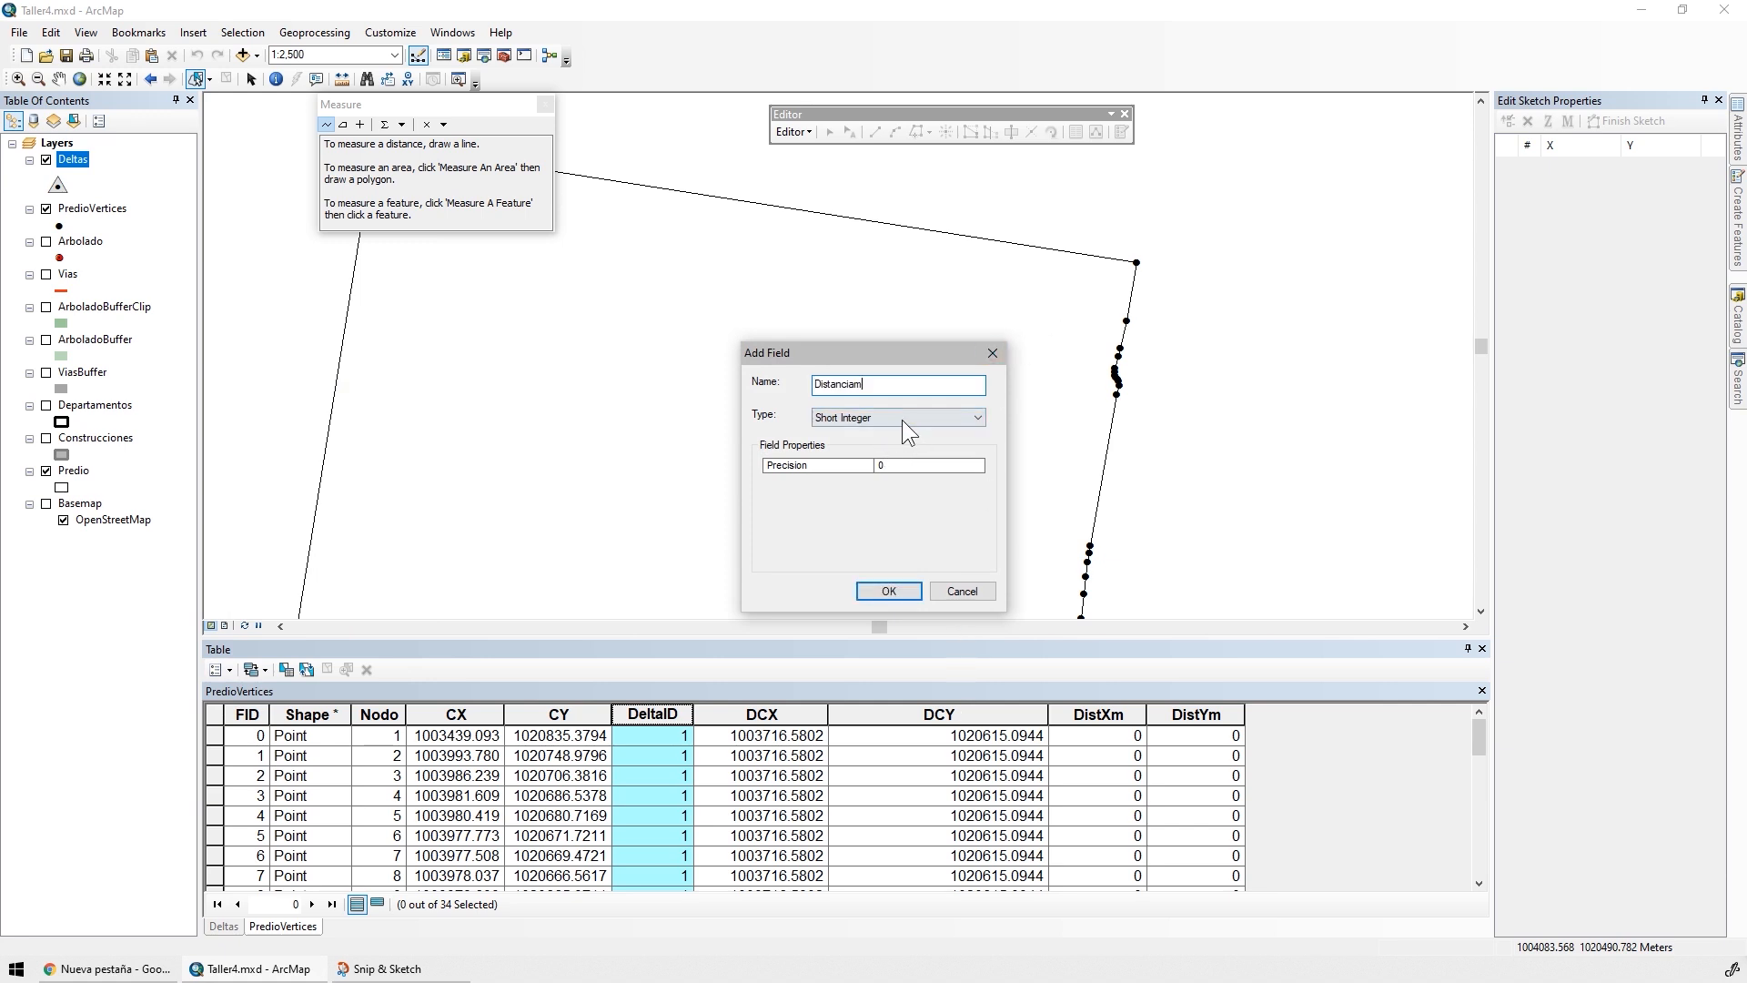
{"action": "left_click", "coordinate": [892, 417]}
{"action": "left_click", "coordinate": [859, 466]}
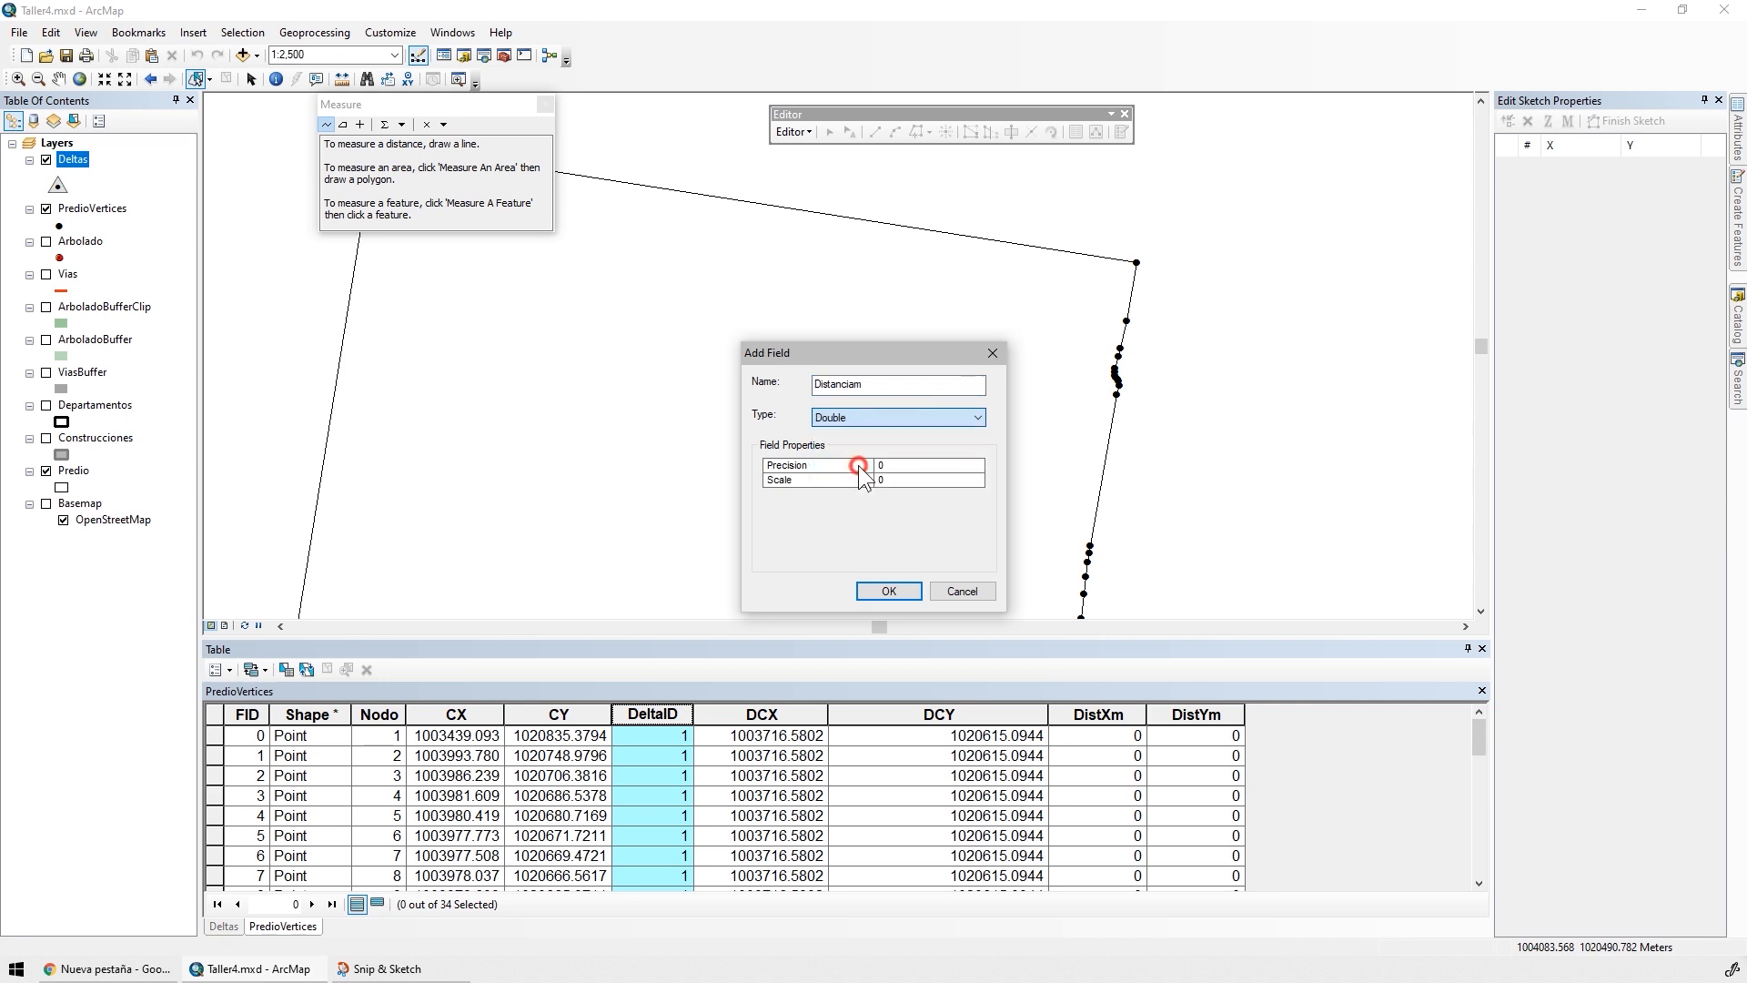
{"action": "left_click", "coordinate": [887, 586]}
{"action": "left_click_drag", "start_coordinate": [1049, 709], "coordinate": [925, 708]}
Calculate the DistXm field with the VB Script expression Abs( [DCX]- [CX])
{"action": "left_click", "coordinate": [983, 713]}
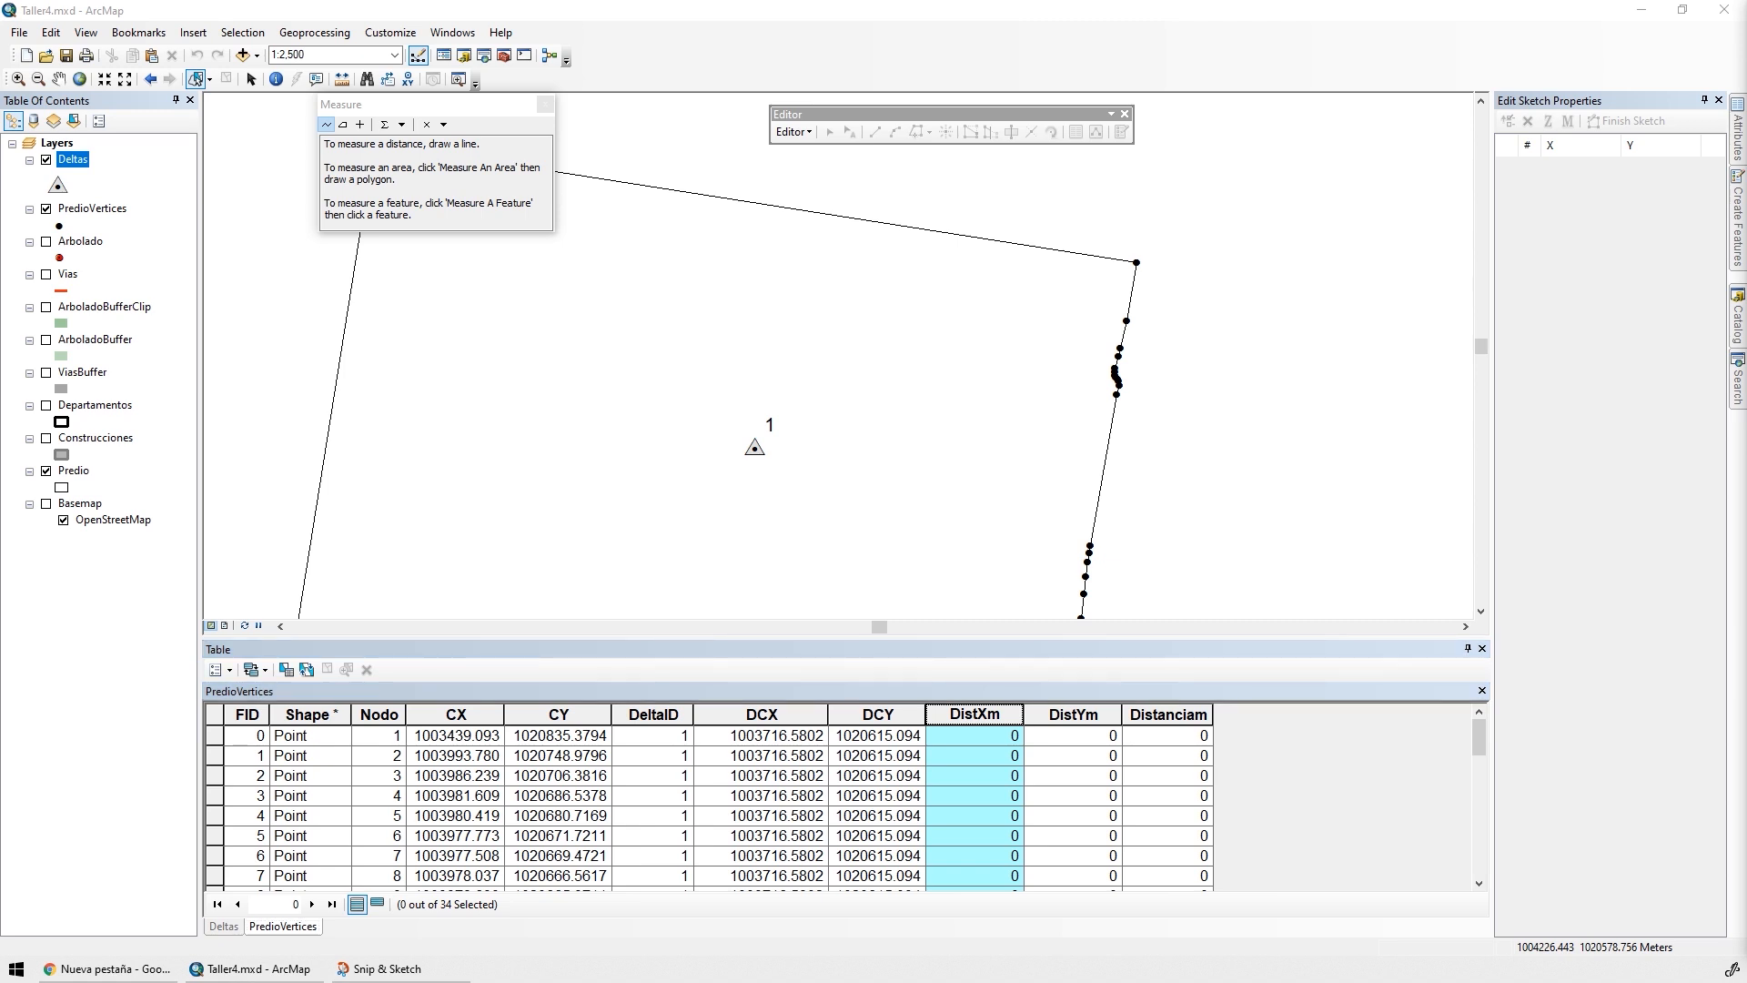
{"action": "left_click", "coordinate": [962, 712]}
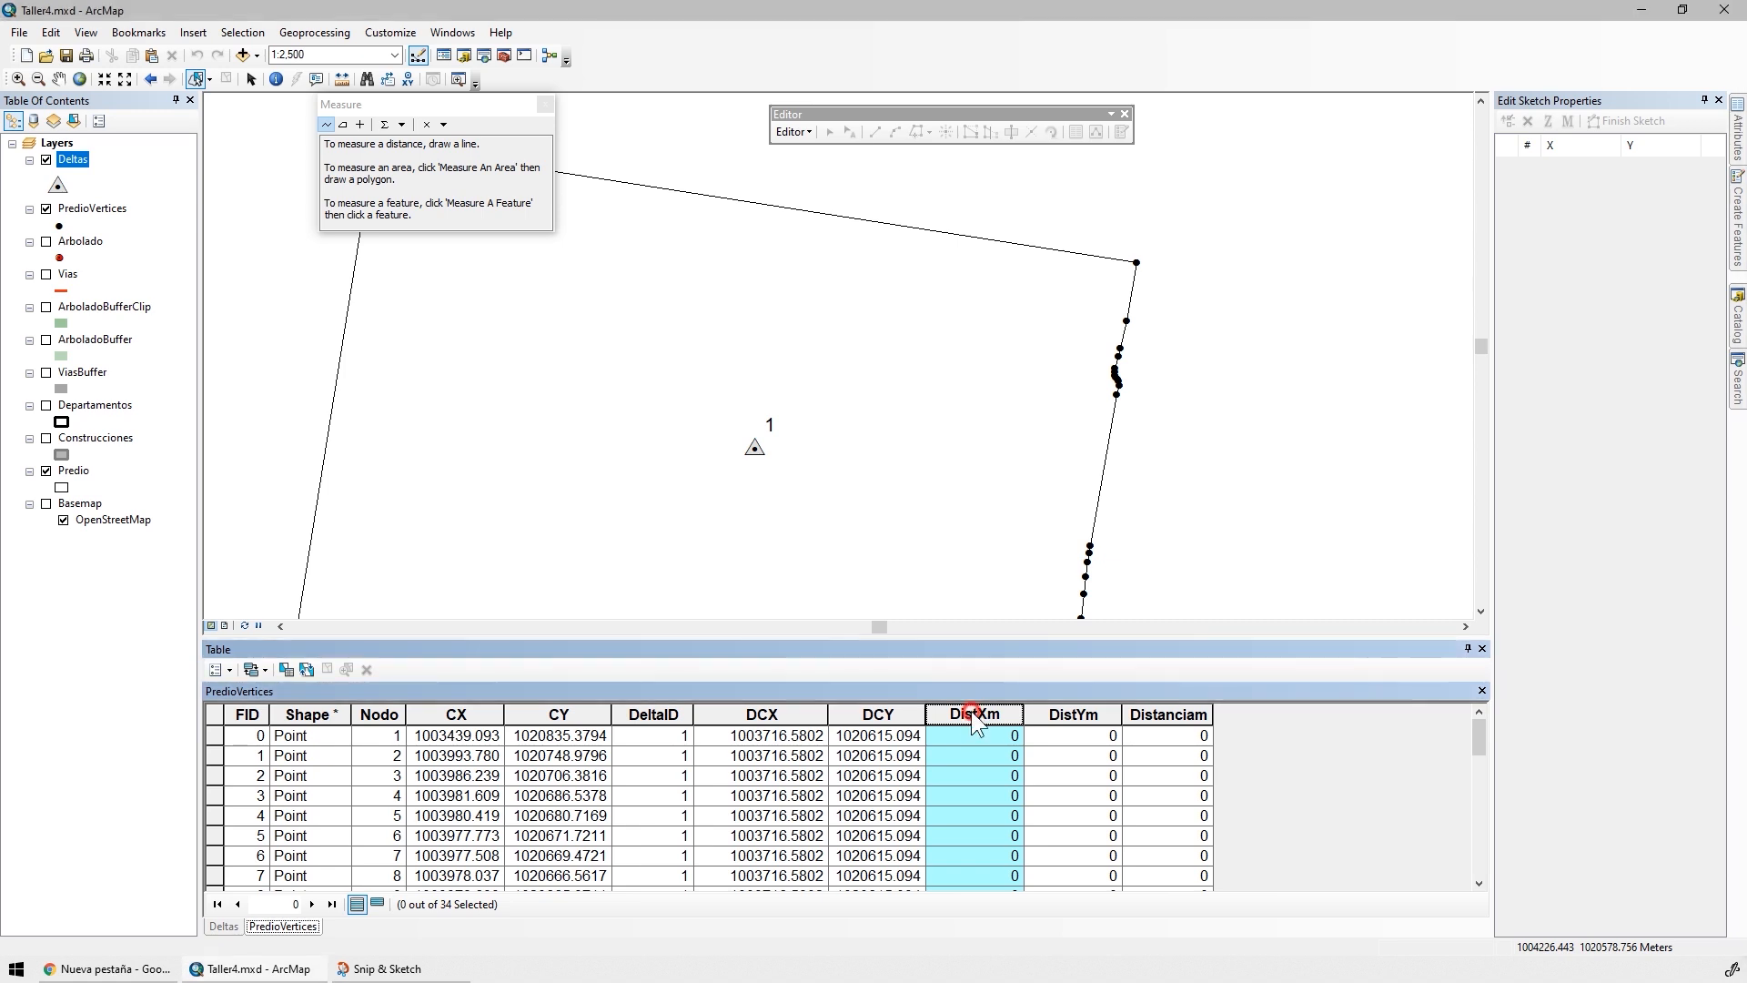
{"action": "right_click", "coordinate": [970, 711]}
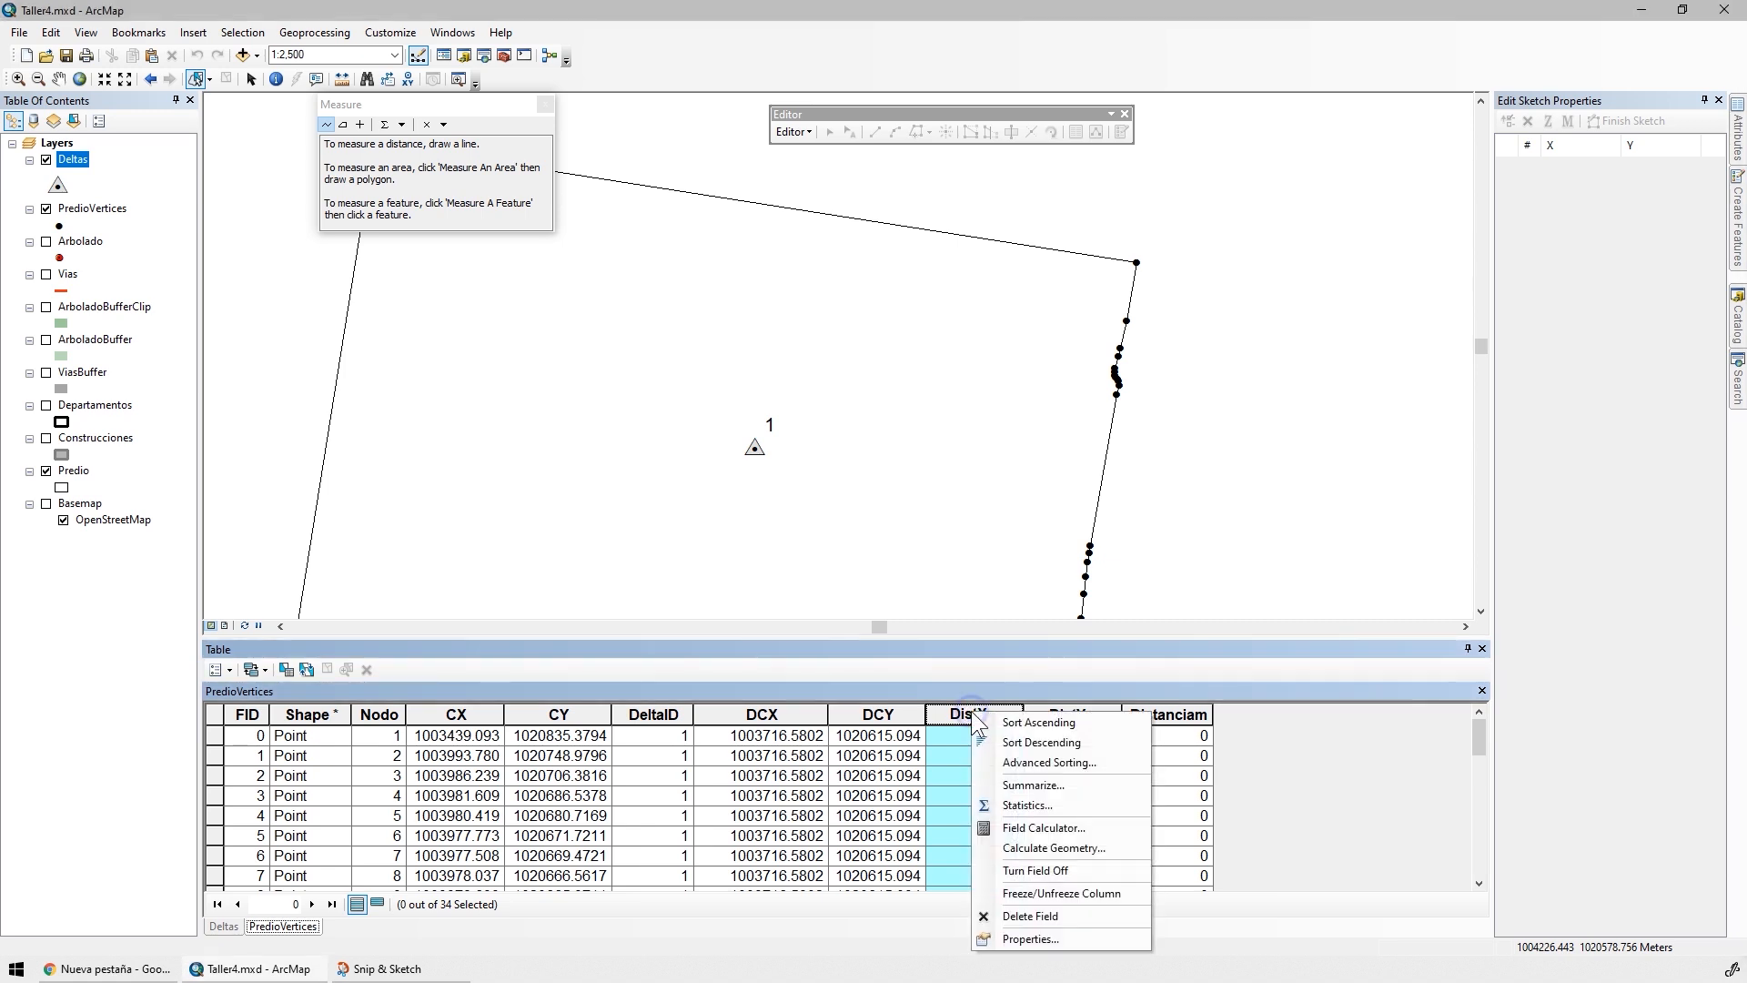
{"action": "left_click", "coordinate": [1024, 828]}
{"action": "left_click", "coordinate": [784, 552]}
{"action": "type", "text": "abs( [DCX]- [CX])"}
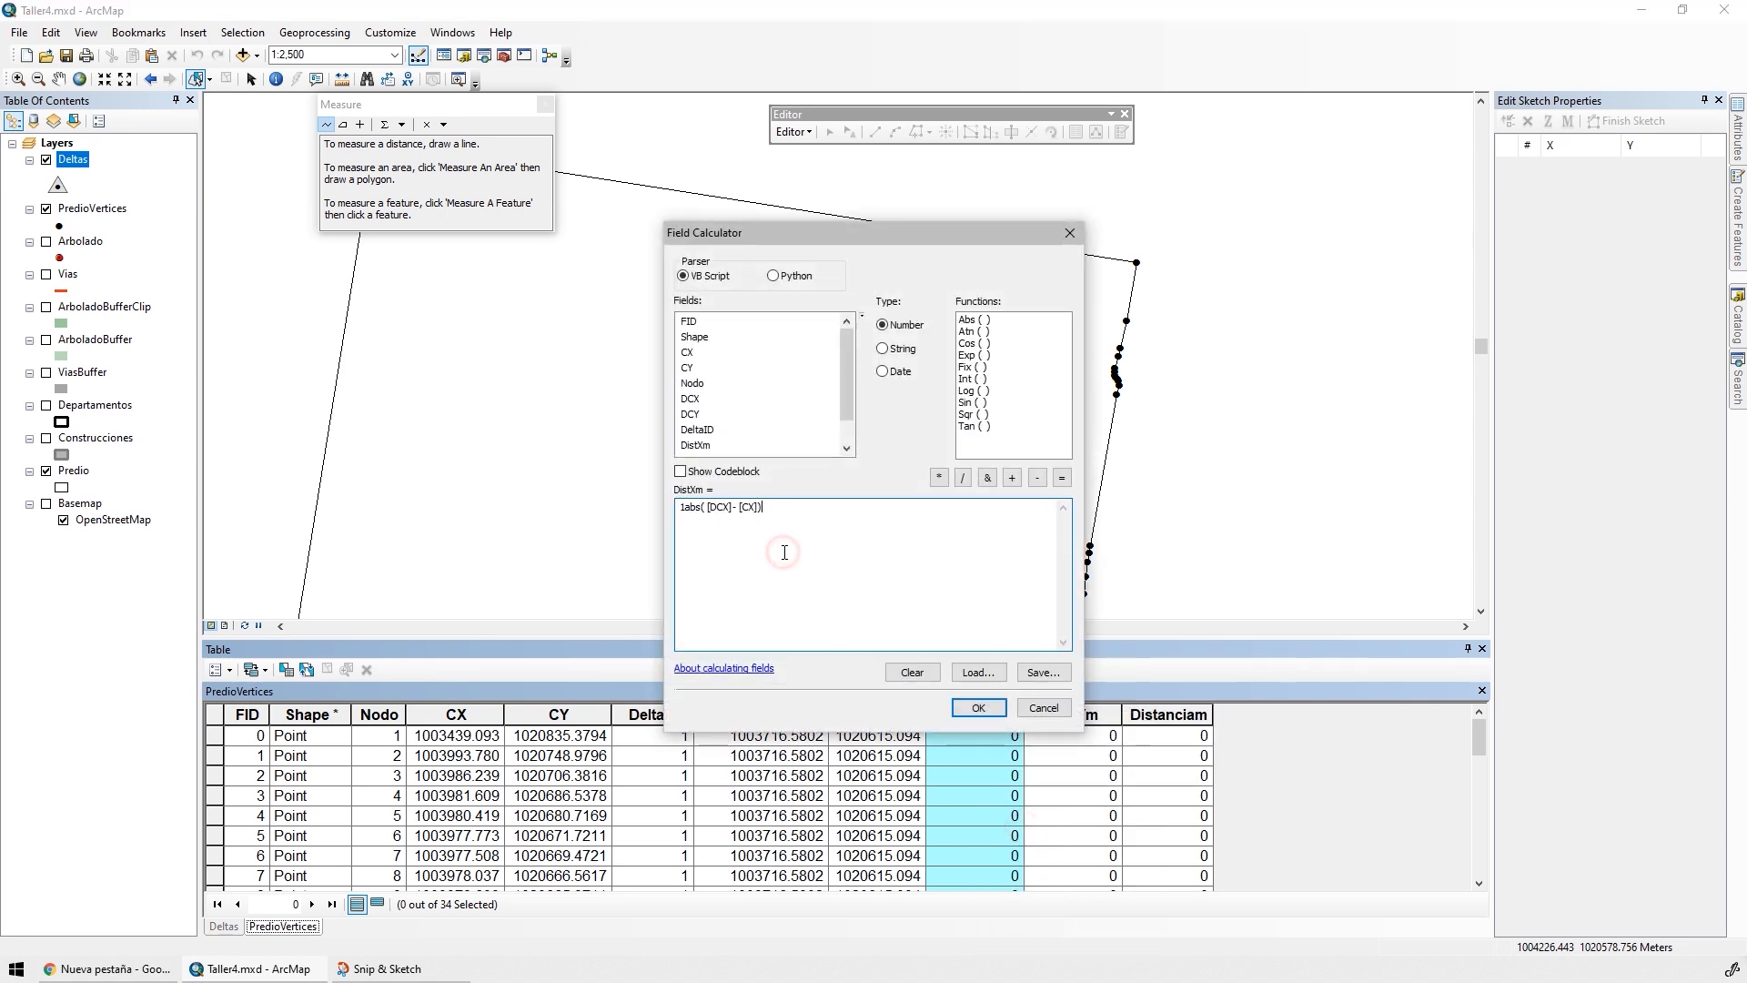
{"action": "left_click_drag", "start_coordinate": [783, 551], "coordinate": [628, 506]}
{"action": "type", "text": "abs( [DCX]- [CX])"}
{"action": "double_click", "coordinate": [971, 319]}
{"action": "left_click", "coordinate": [696, 515]}
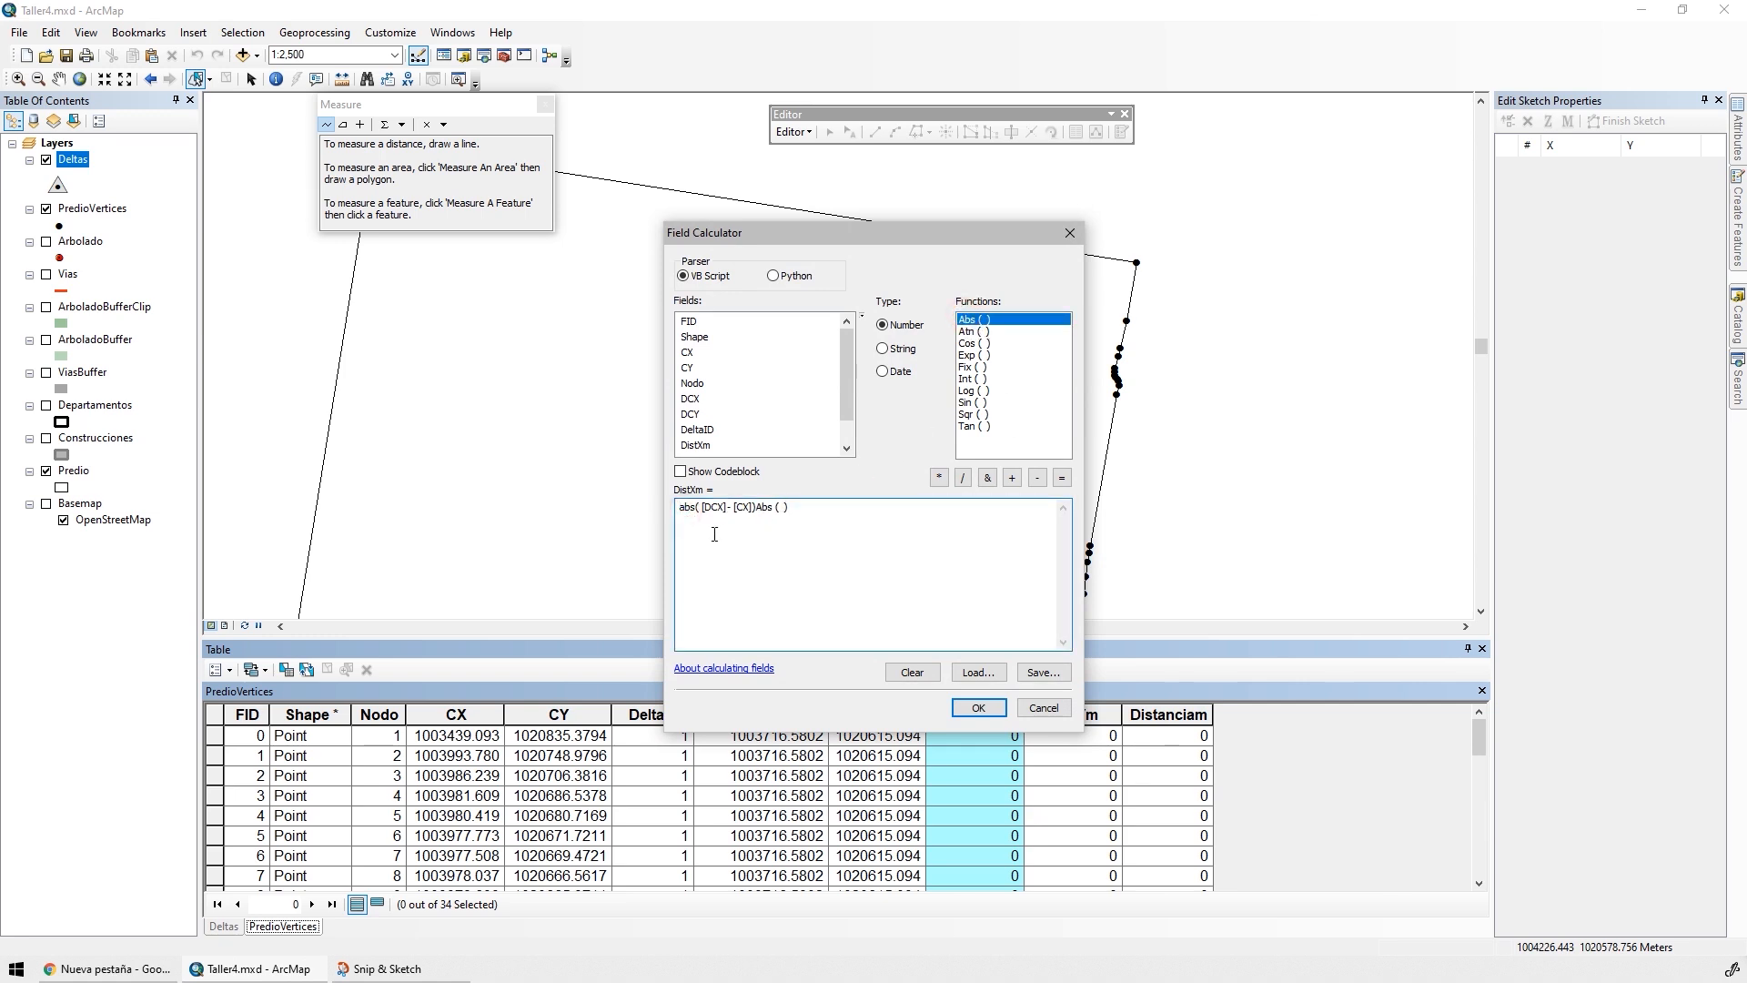
{"action": "type", "text": "A"}
{"action": "key", "text": "Delete"}
{"action": "left_click_drag", "start_coordinate": [871, 231], "coordinate": [829, 144]}
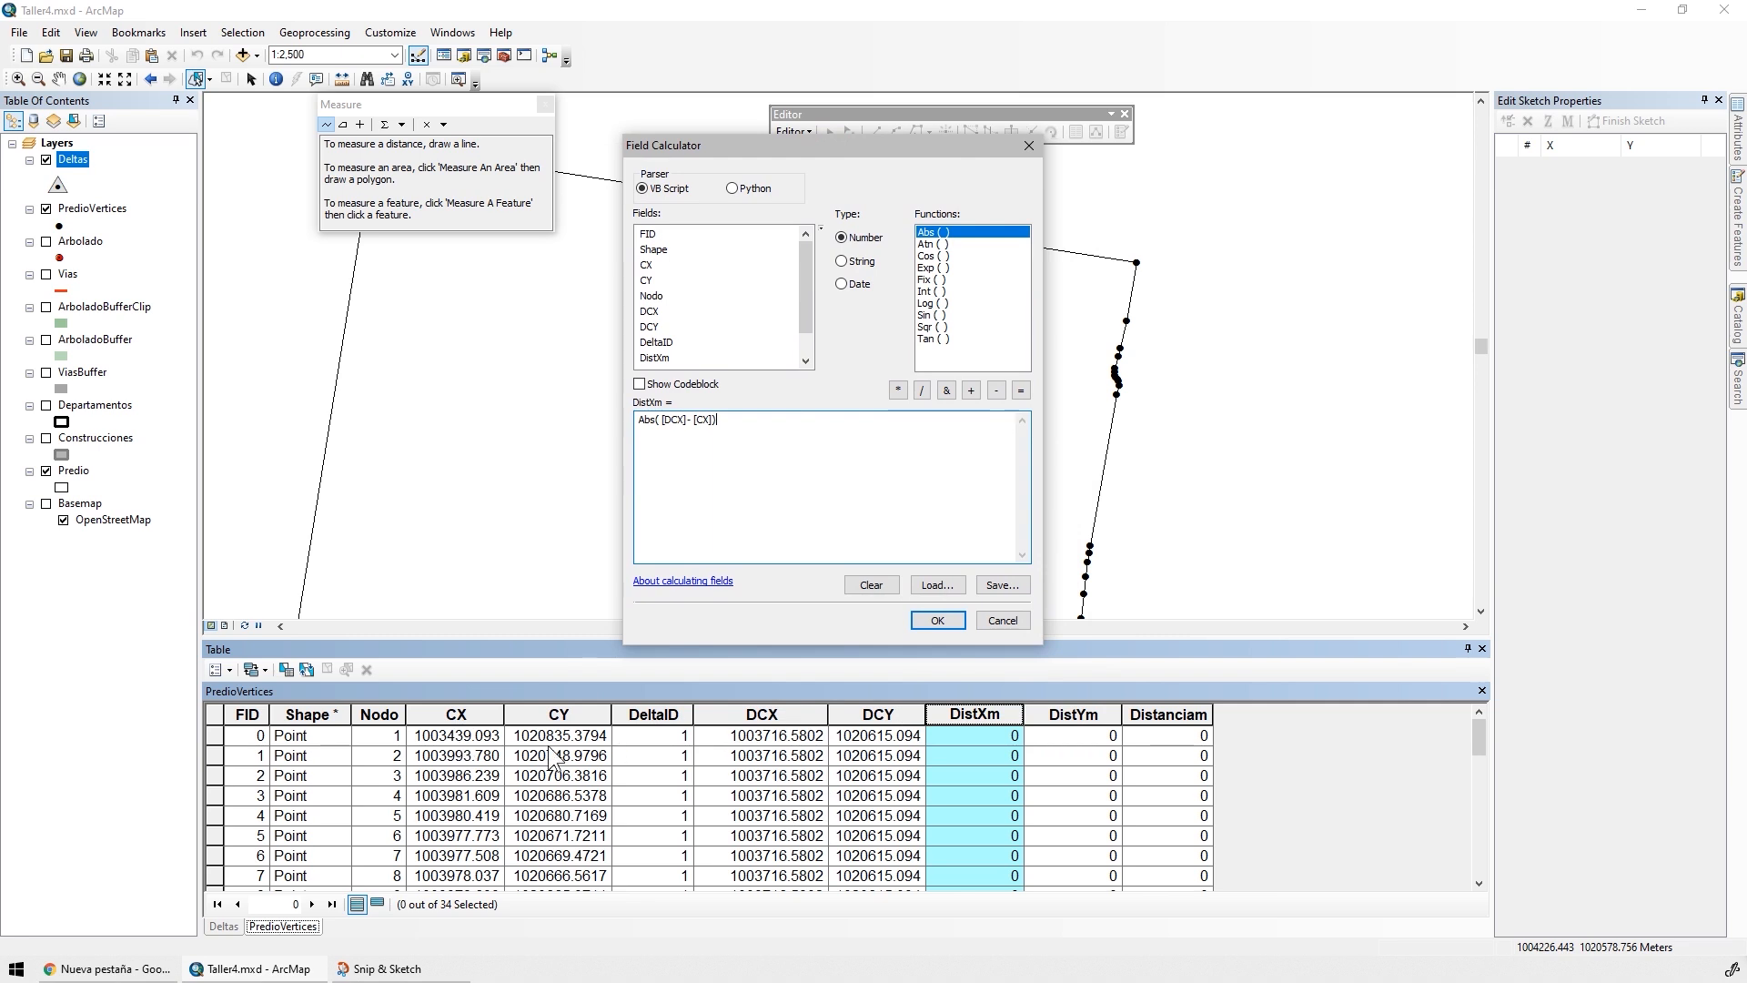
{"action": "left_click", "coordinate": [963, 625]}
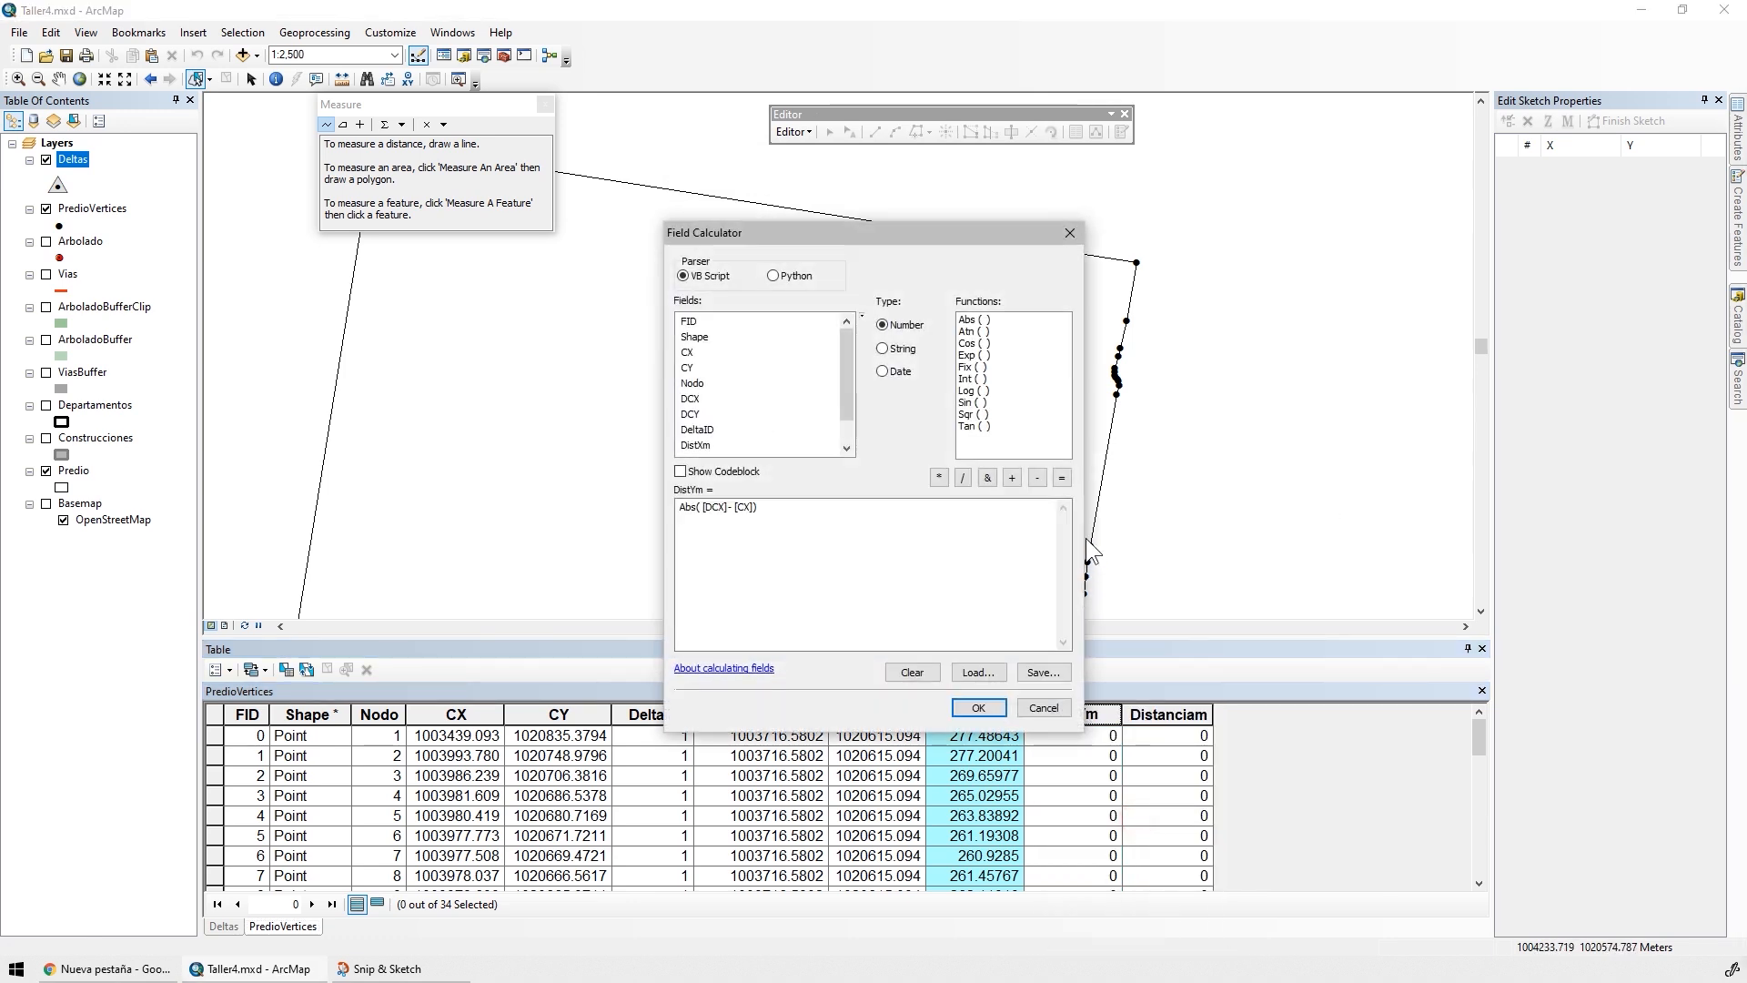
Calculate the DistYm field with the expression Abs( [DCY]- [CY])
{"action": "left_click", "coordinate": [799, 527]}
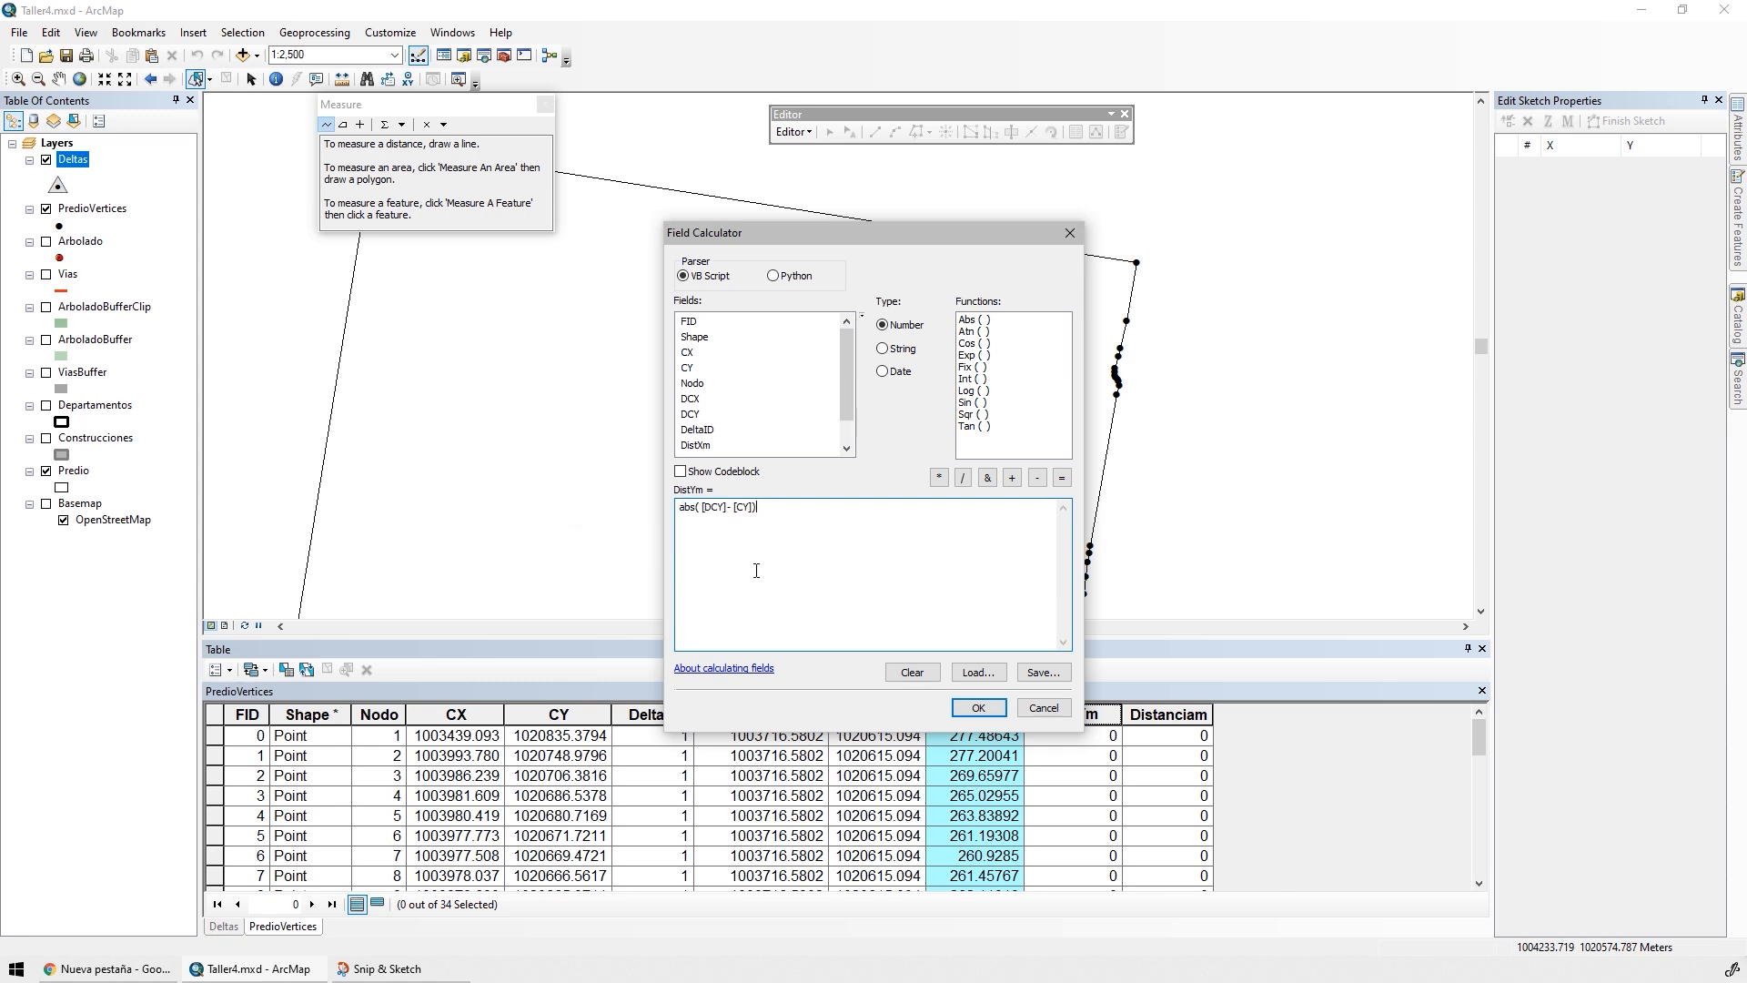
{"action": "key", "text": "Home"}
{"action": "type", "text": "A"}
{"action": "key", "text": "Delete"}
{"action": "left_click_drag", "start_coordinate": [822, 240], "coordinate": [401, 279]}
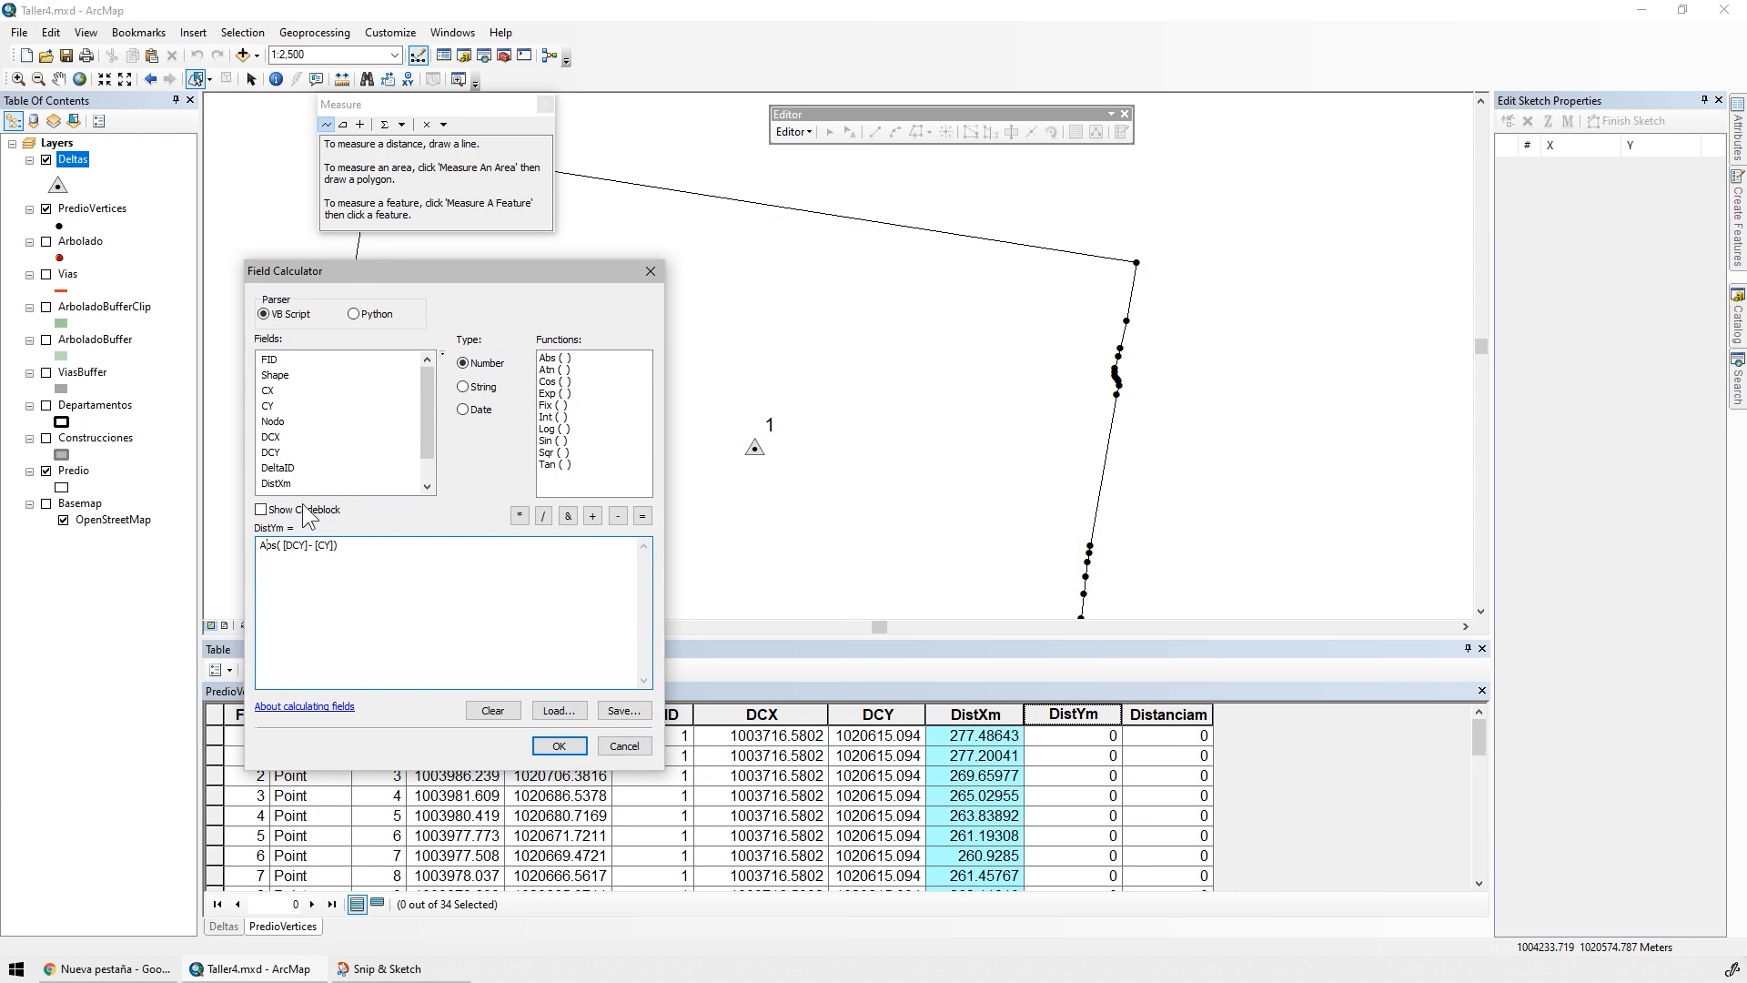
{"action": "left_click", "coordinate": [559, 745]}
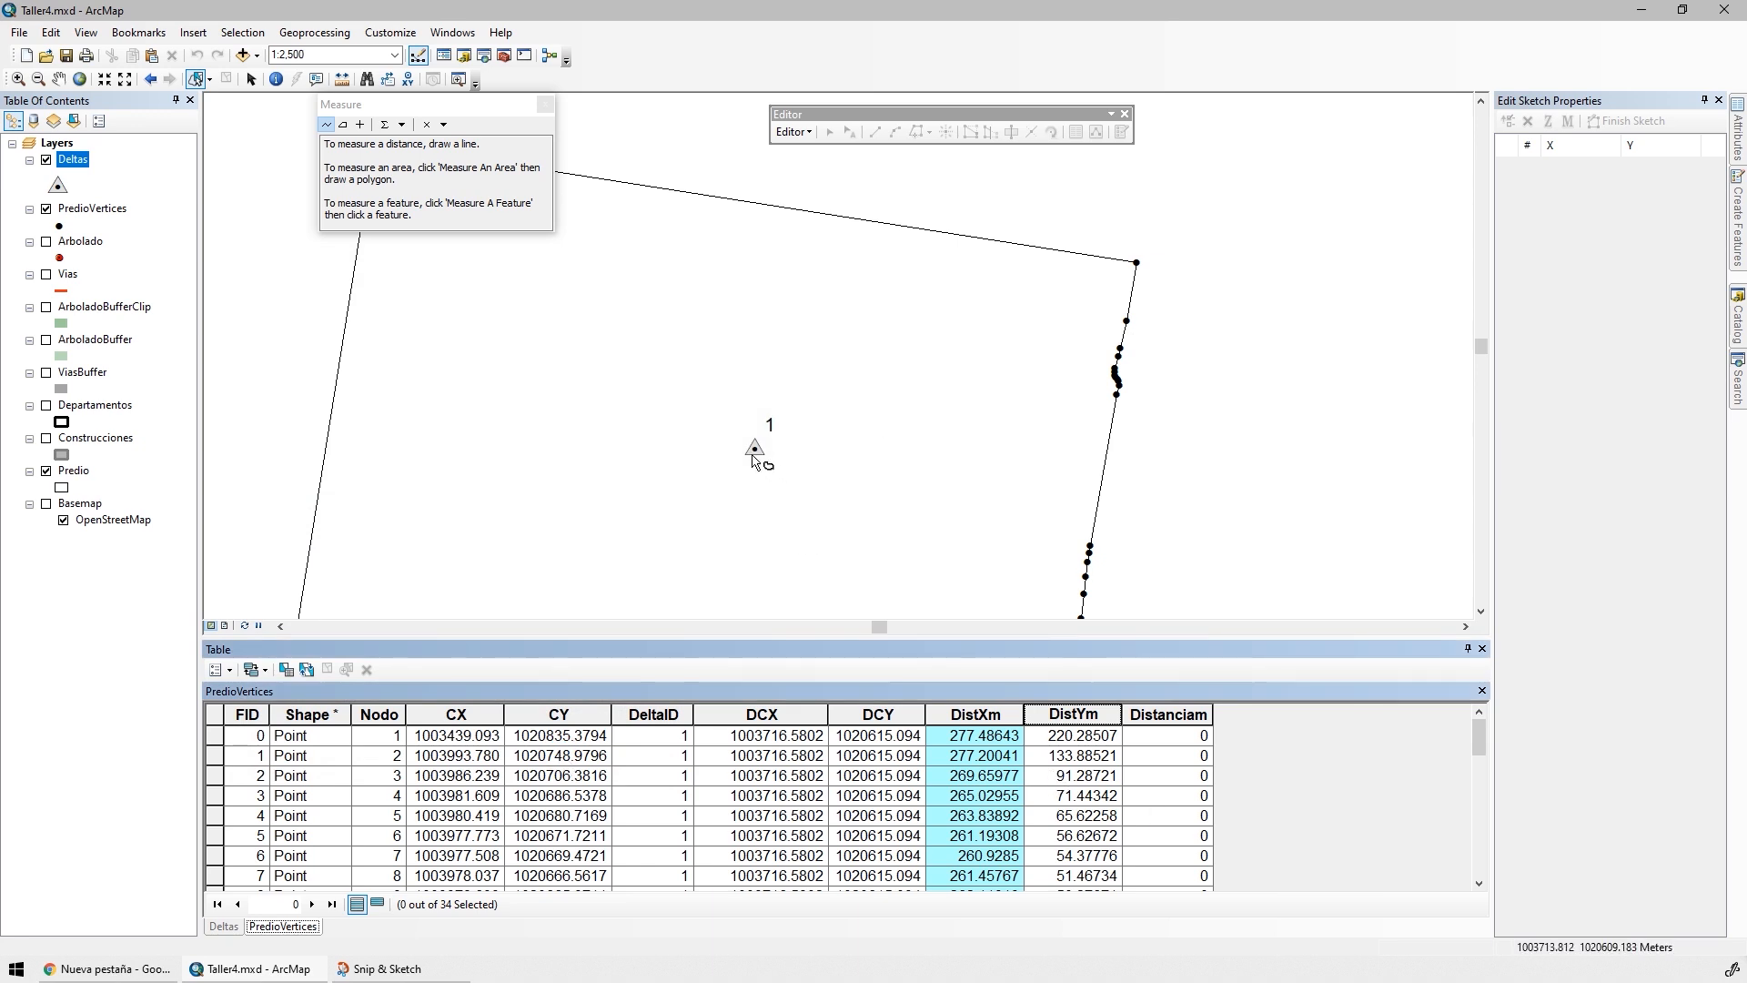
Calculate the Distanciam field with the expression (( [CX] - [DCX] )^2+( [CY] - [DCY] )^2)^0.5
{"action": "left_click_drag", "start_coordinate": [896, 477], "coordinate": [964, 219]}
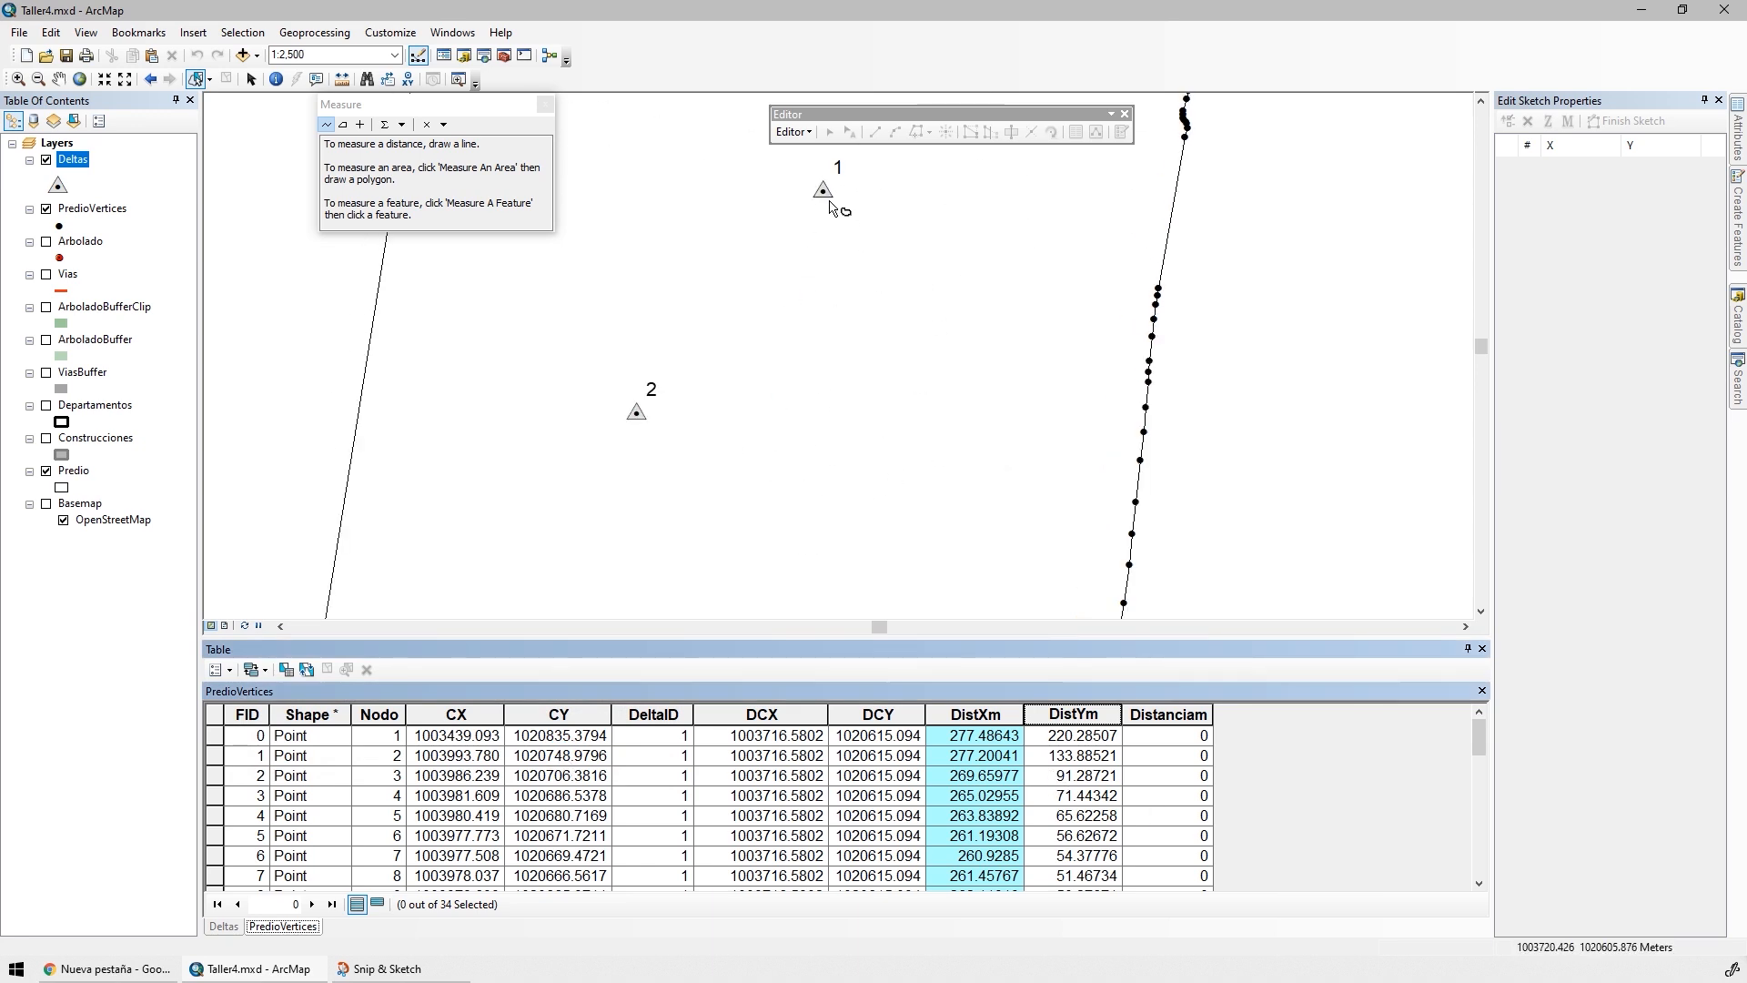
{"action": "left_click", "coordinate": [824, 191]}
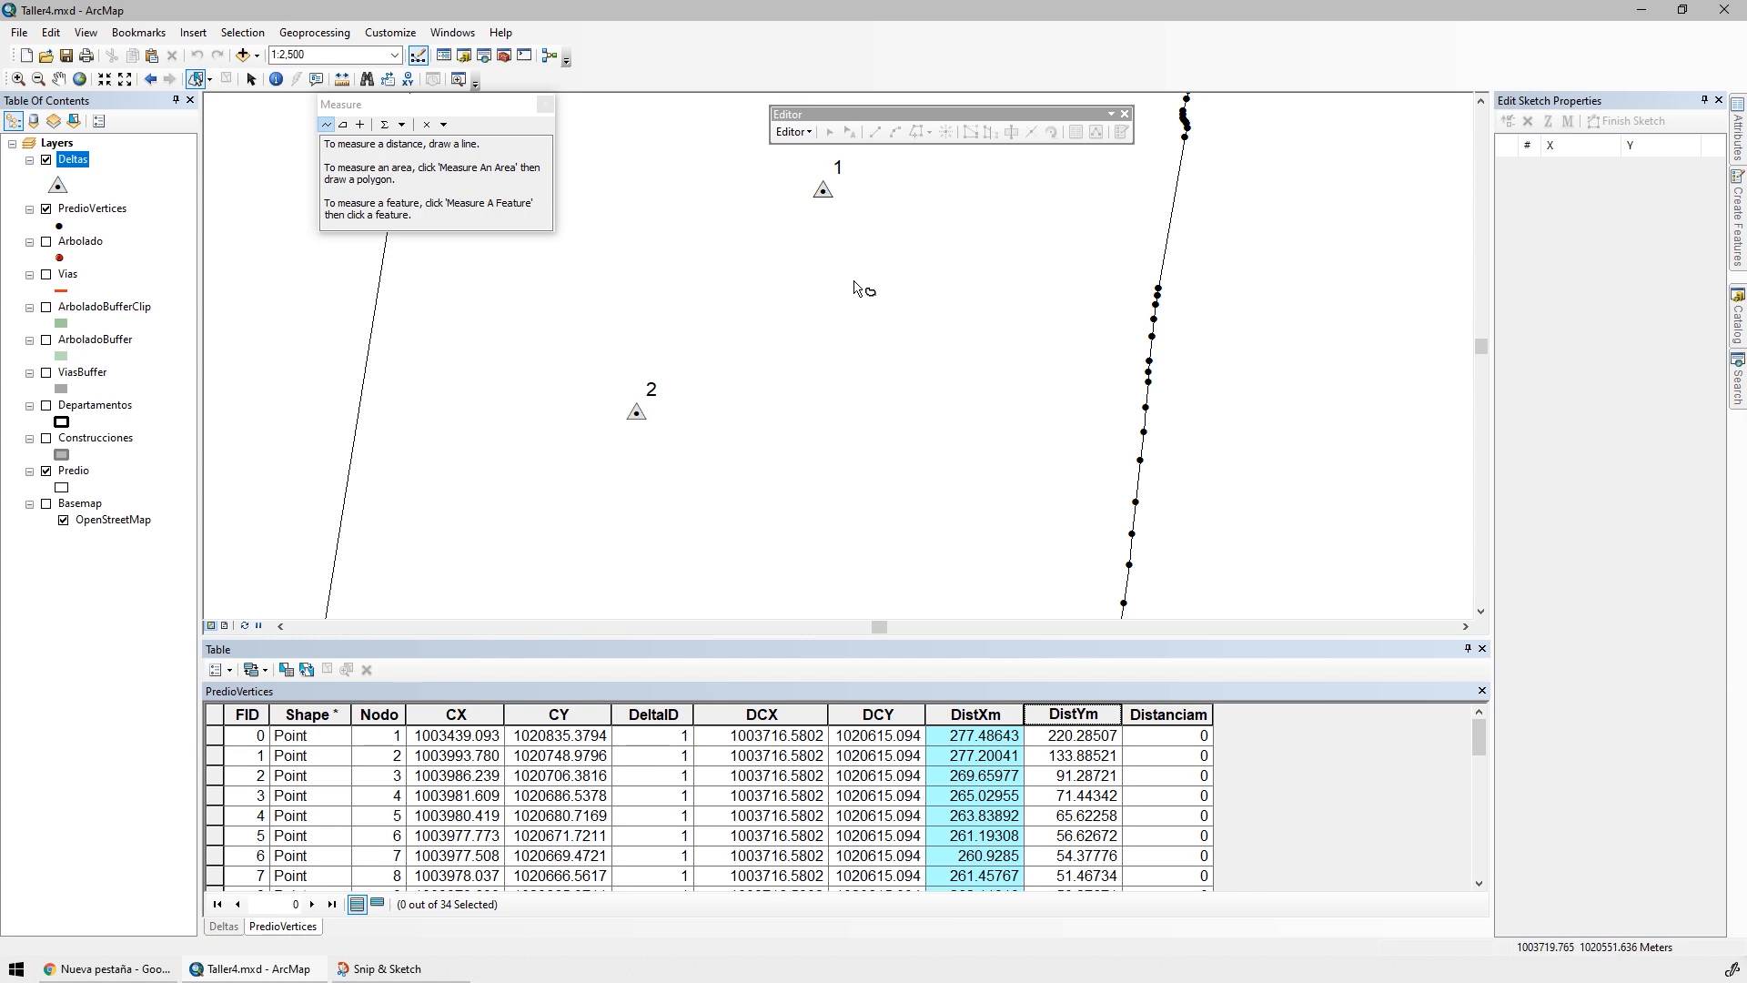
{"action": "left_click", "coordinate": [1165, 717]}
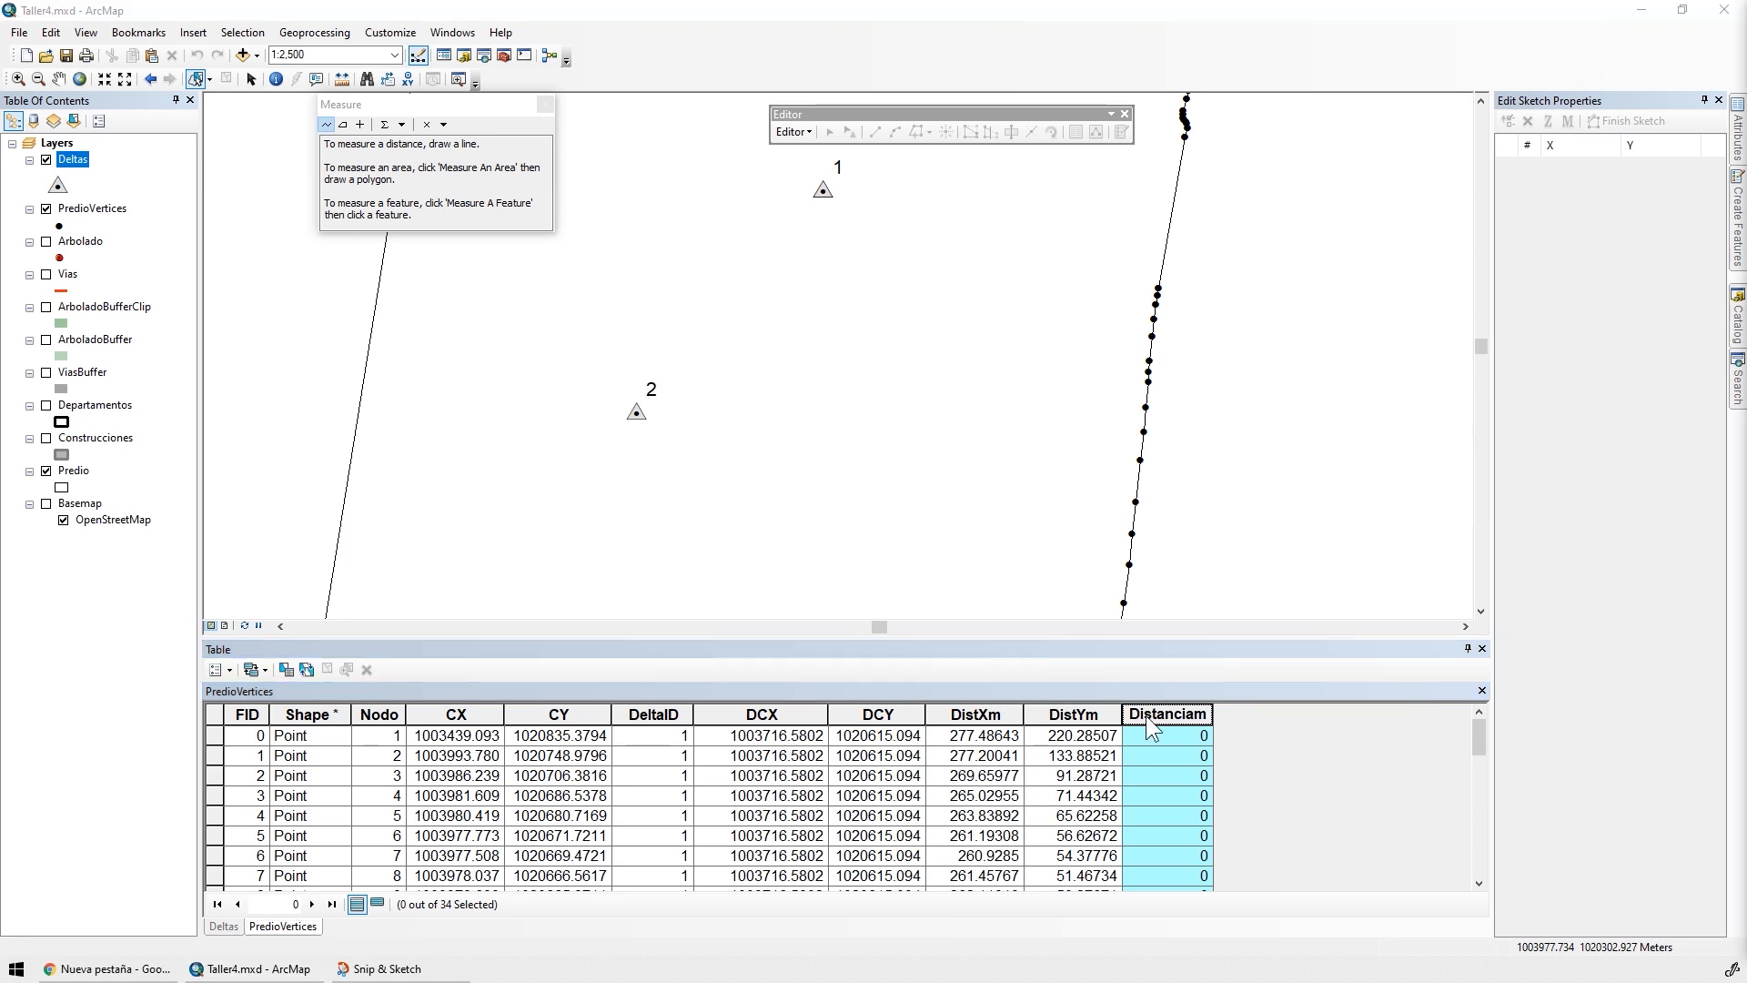
{"action": "right_click", "coordinate": [1148, 713]}
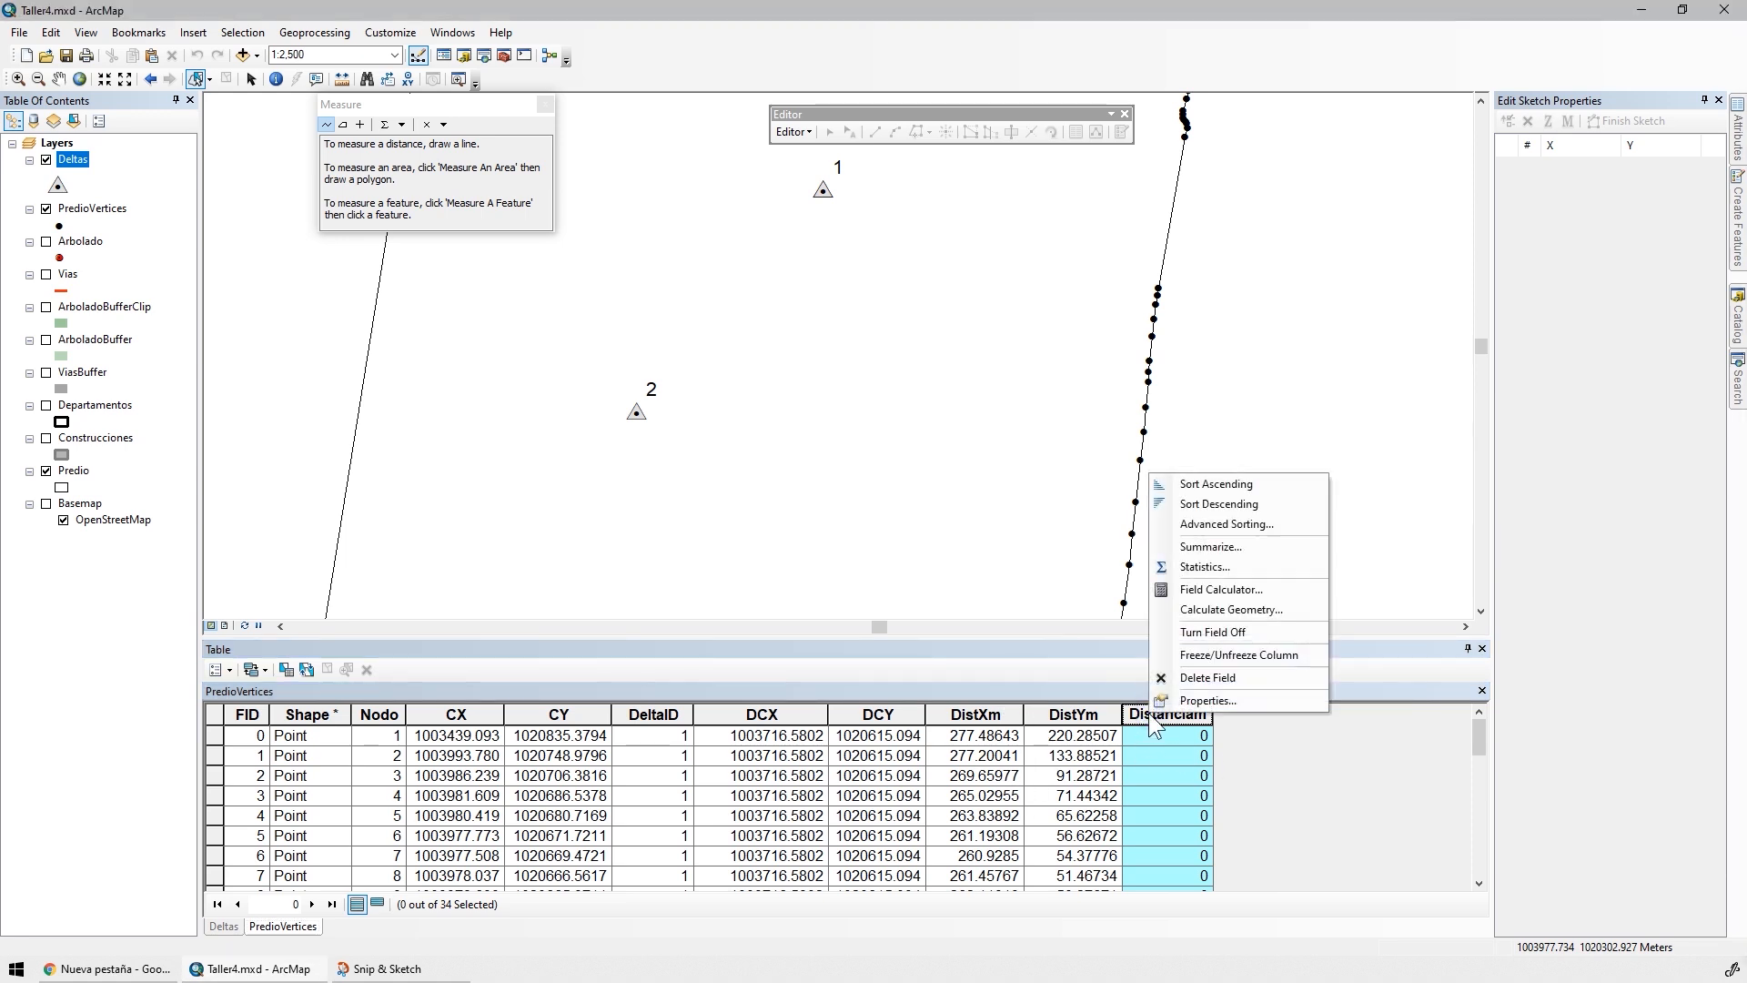
{"action": "left_click", "coordinate": [1230, 592]}
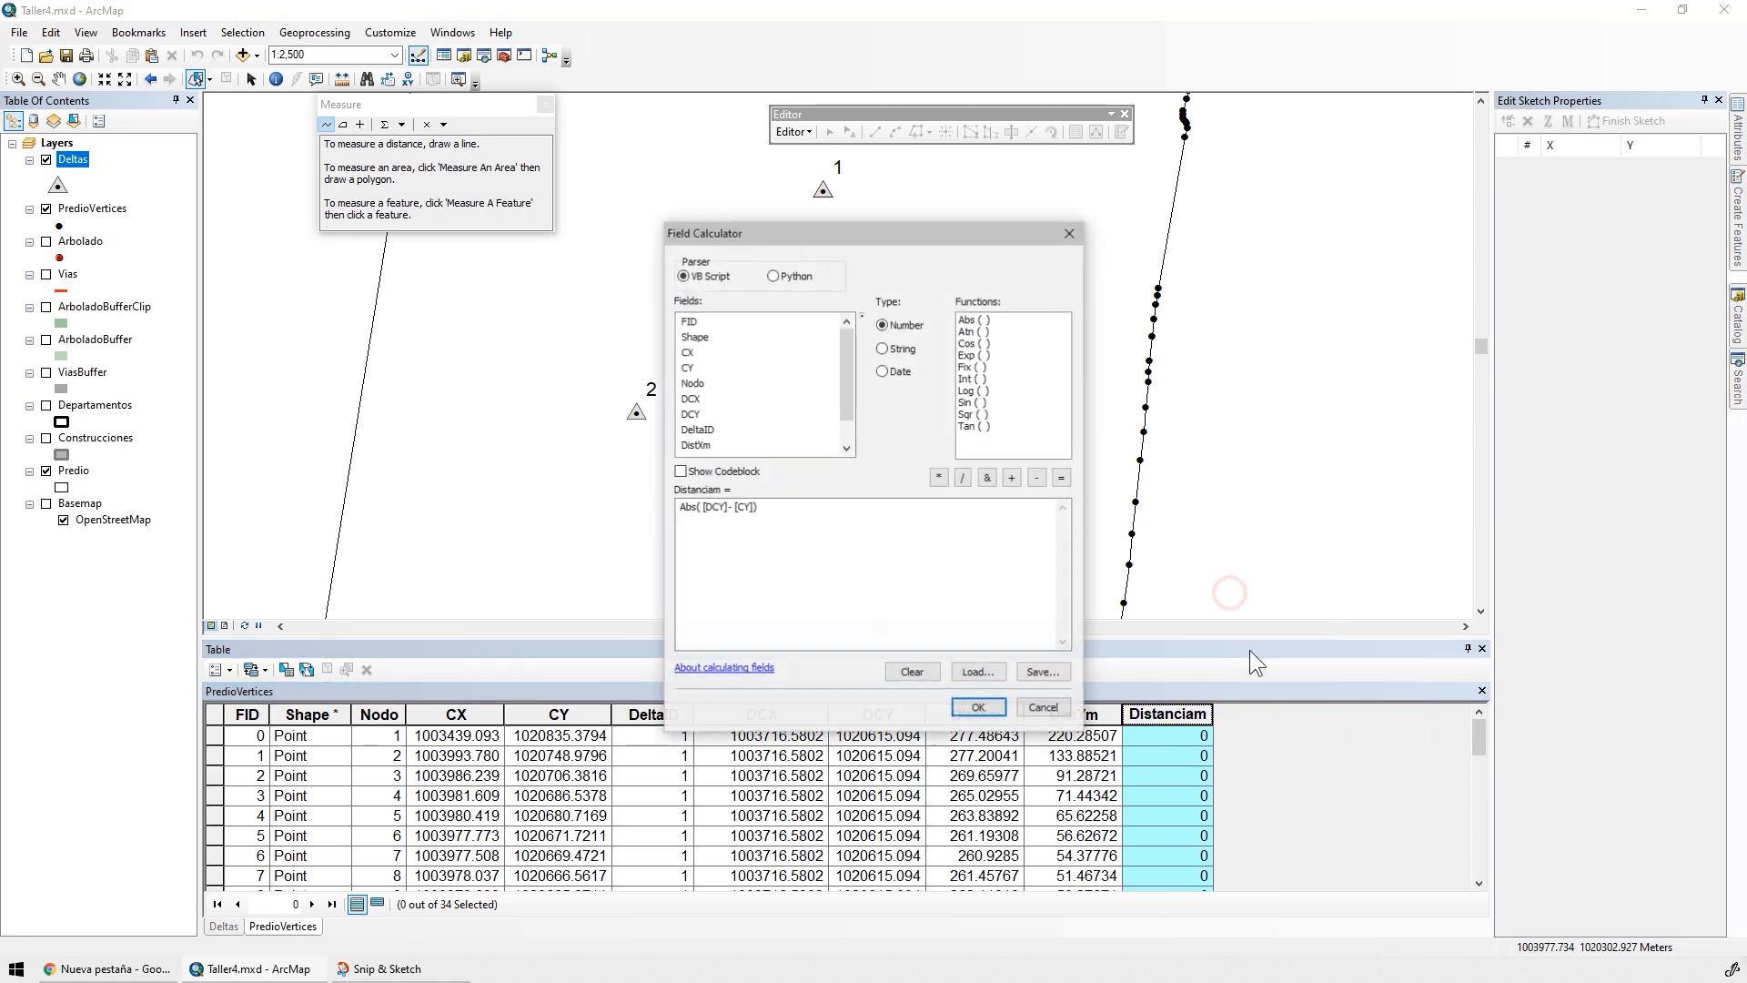
{"action": "left_click_drag", "start_coordinate": [758, 507], "coordinate": [544, 497]}
{"action": "type", "text": "(( [CX] - [DCX] )^2+( [CY] - [DCY] )^2)^0.5"}
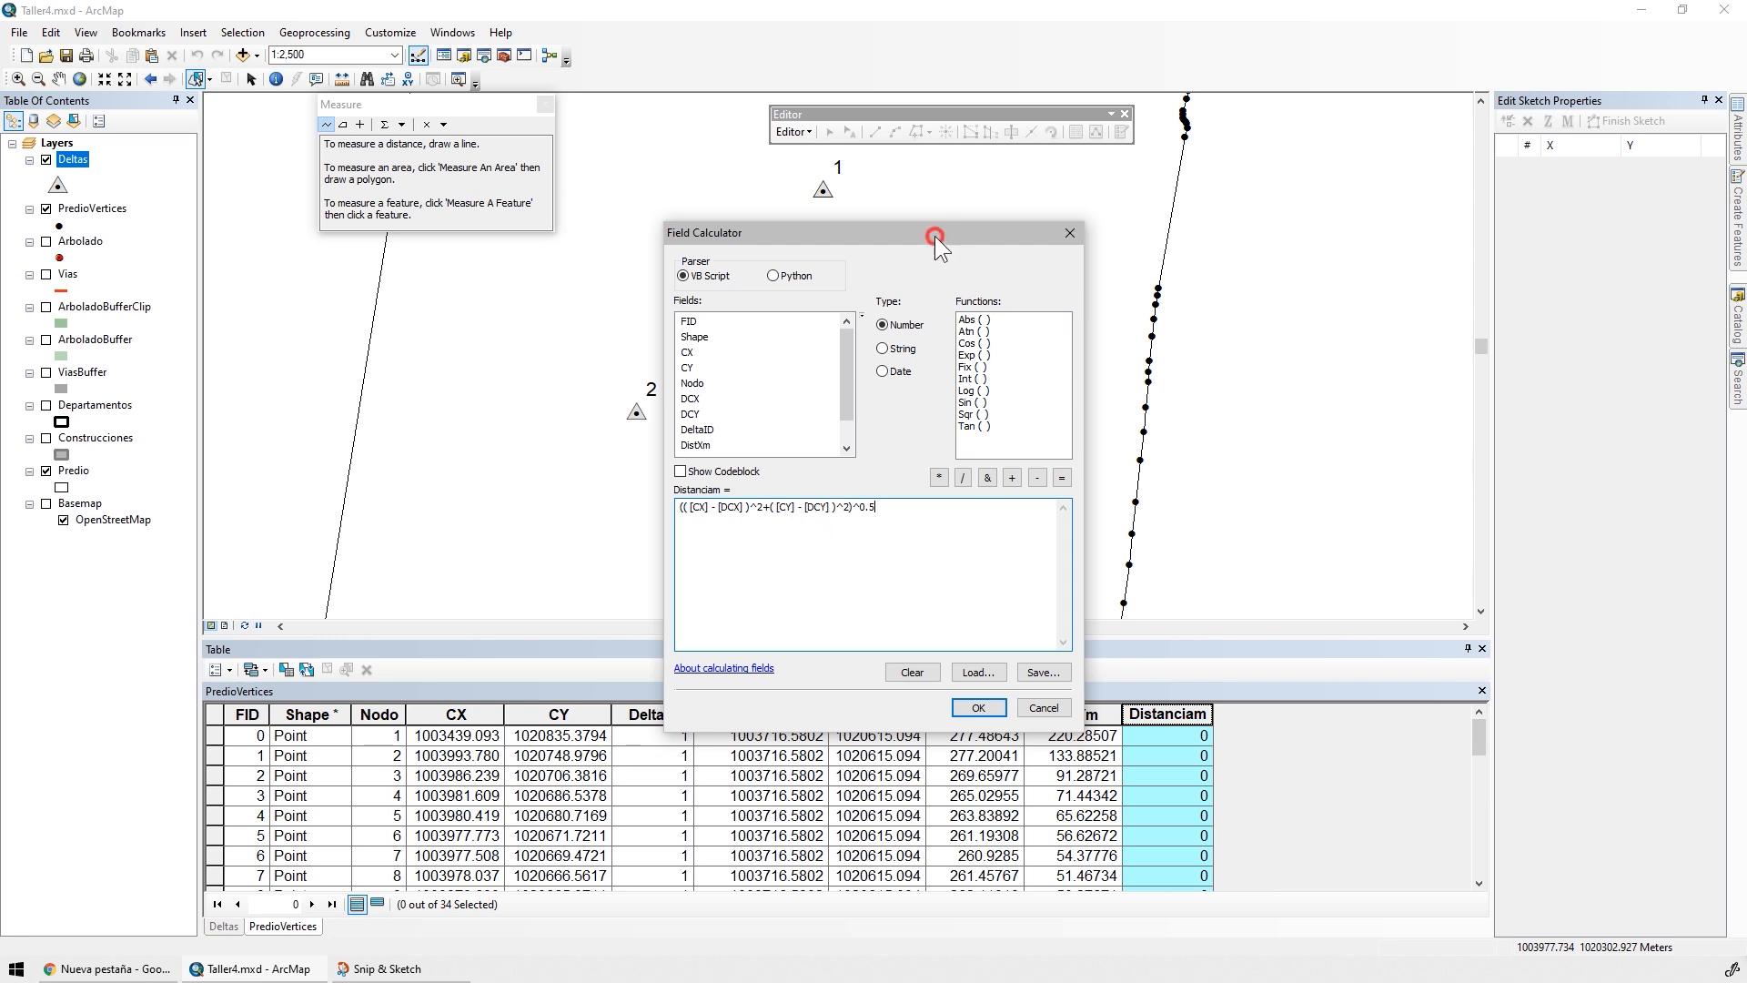
{"action": "left_click_drag", "start_coordinate": [935, 235], "coordinate": [848, 148]}
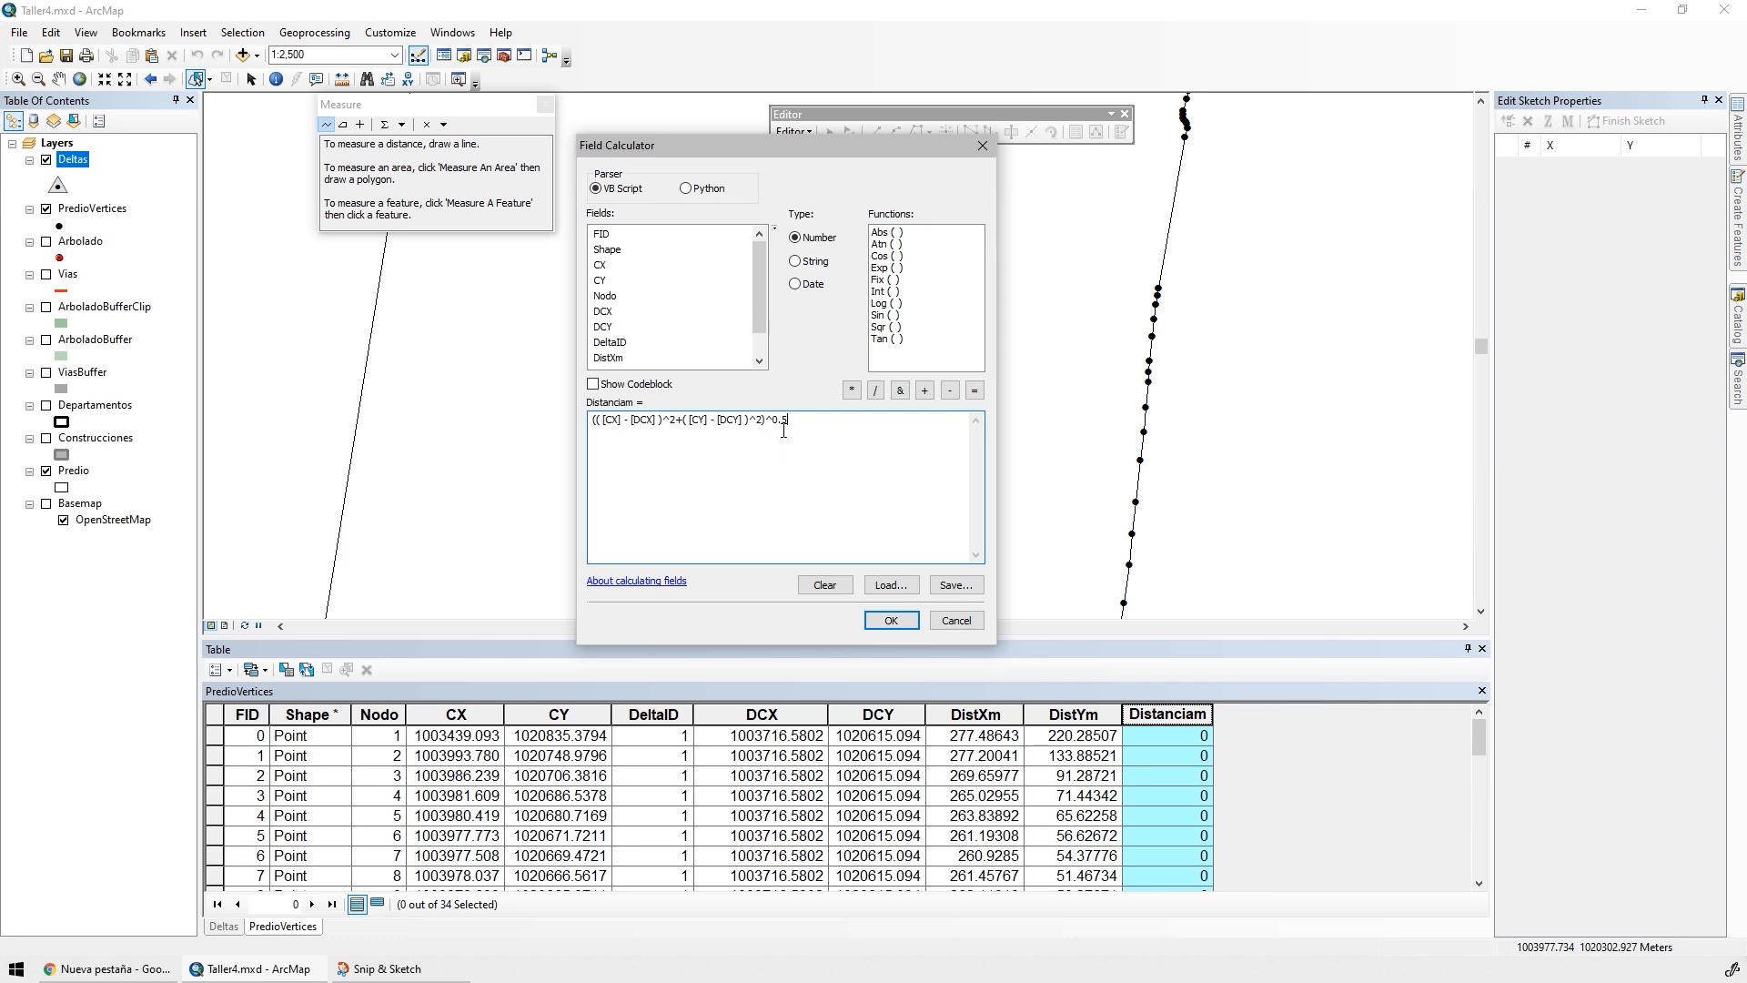
{"action": "left_click", "coordinate": [891, 620]}
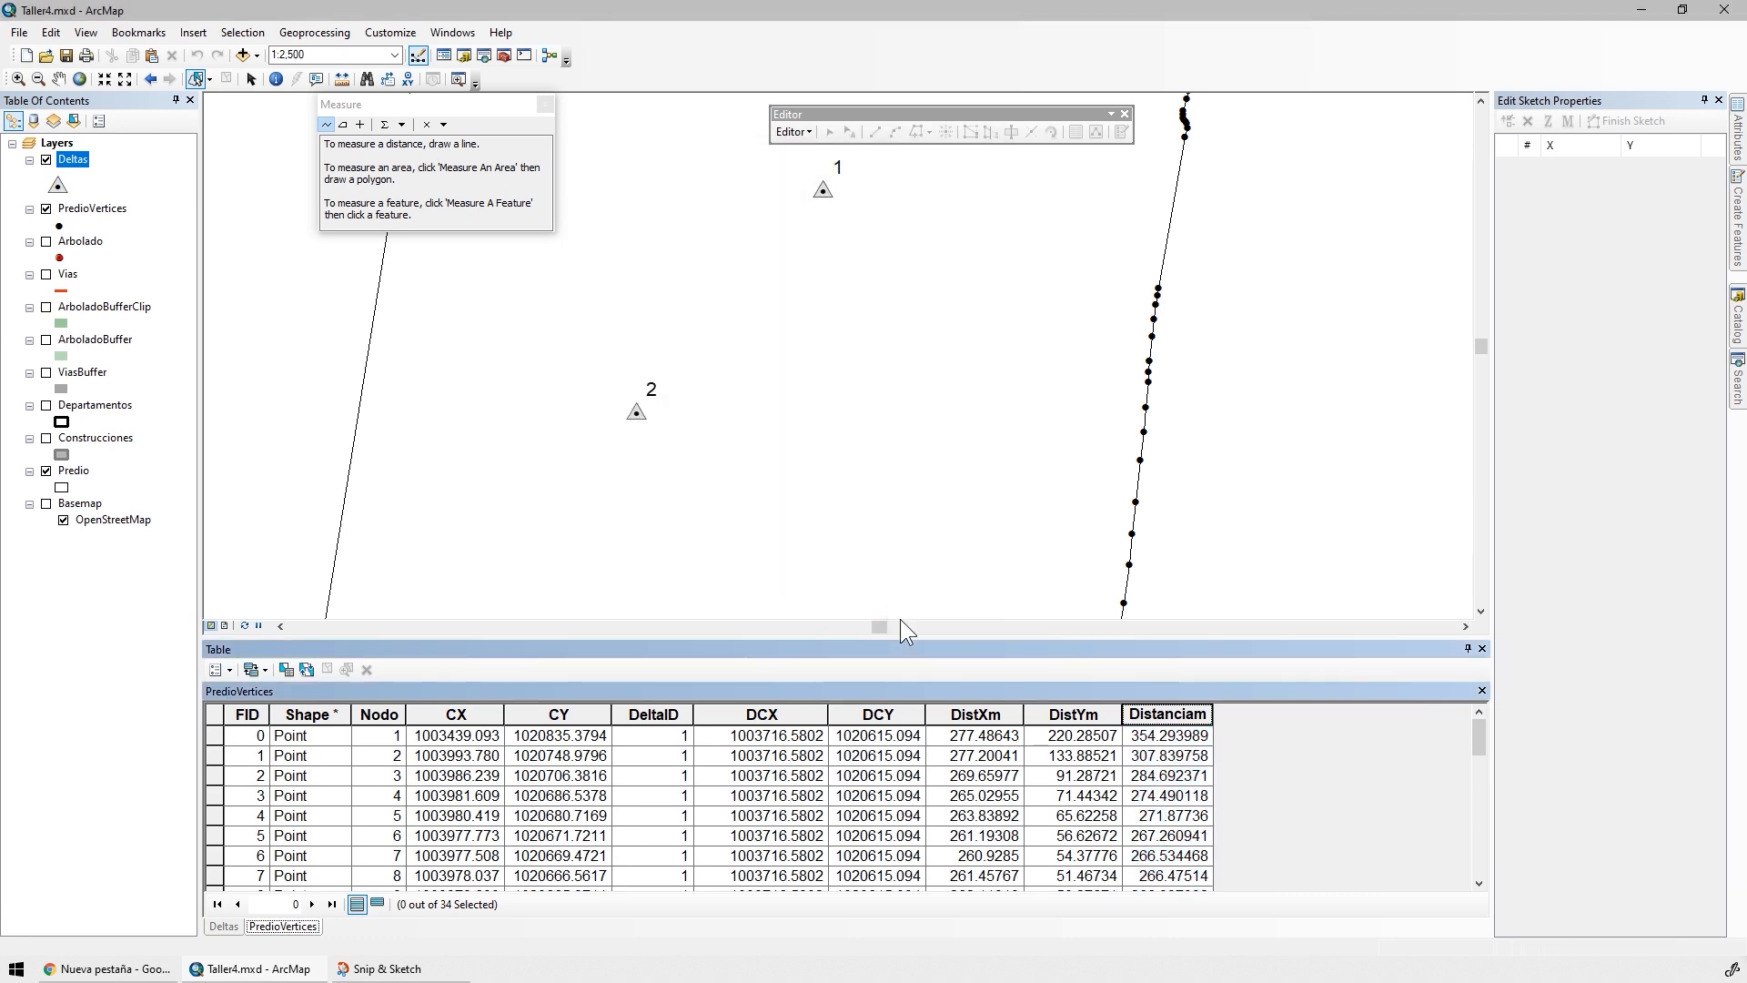
Select the parcel's upper-right corner vertex on the map using rectangle selection
{"action": "left_click_drag", "start_coordinate": [844, 304], "coordinate": [800, 464]}
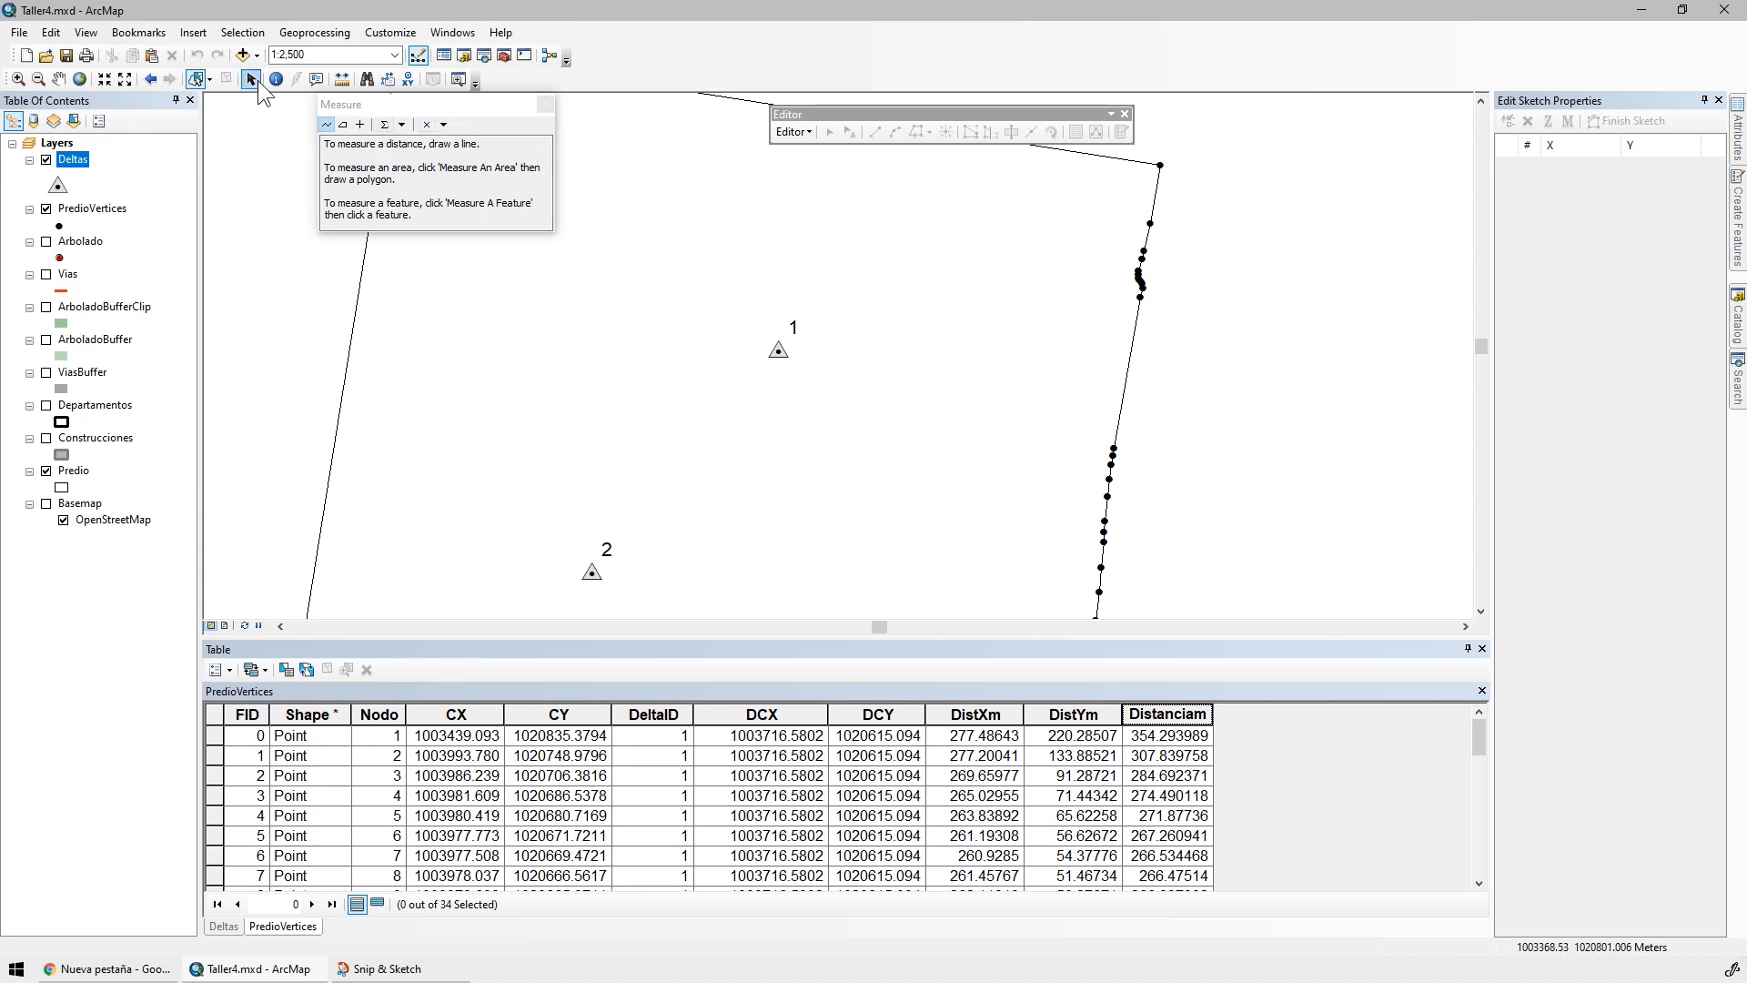
{"action": "left_click", "coordinate": [210, 81]}
{"action": "left_click", "coordinate": [254, 118]}
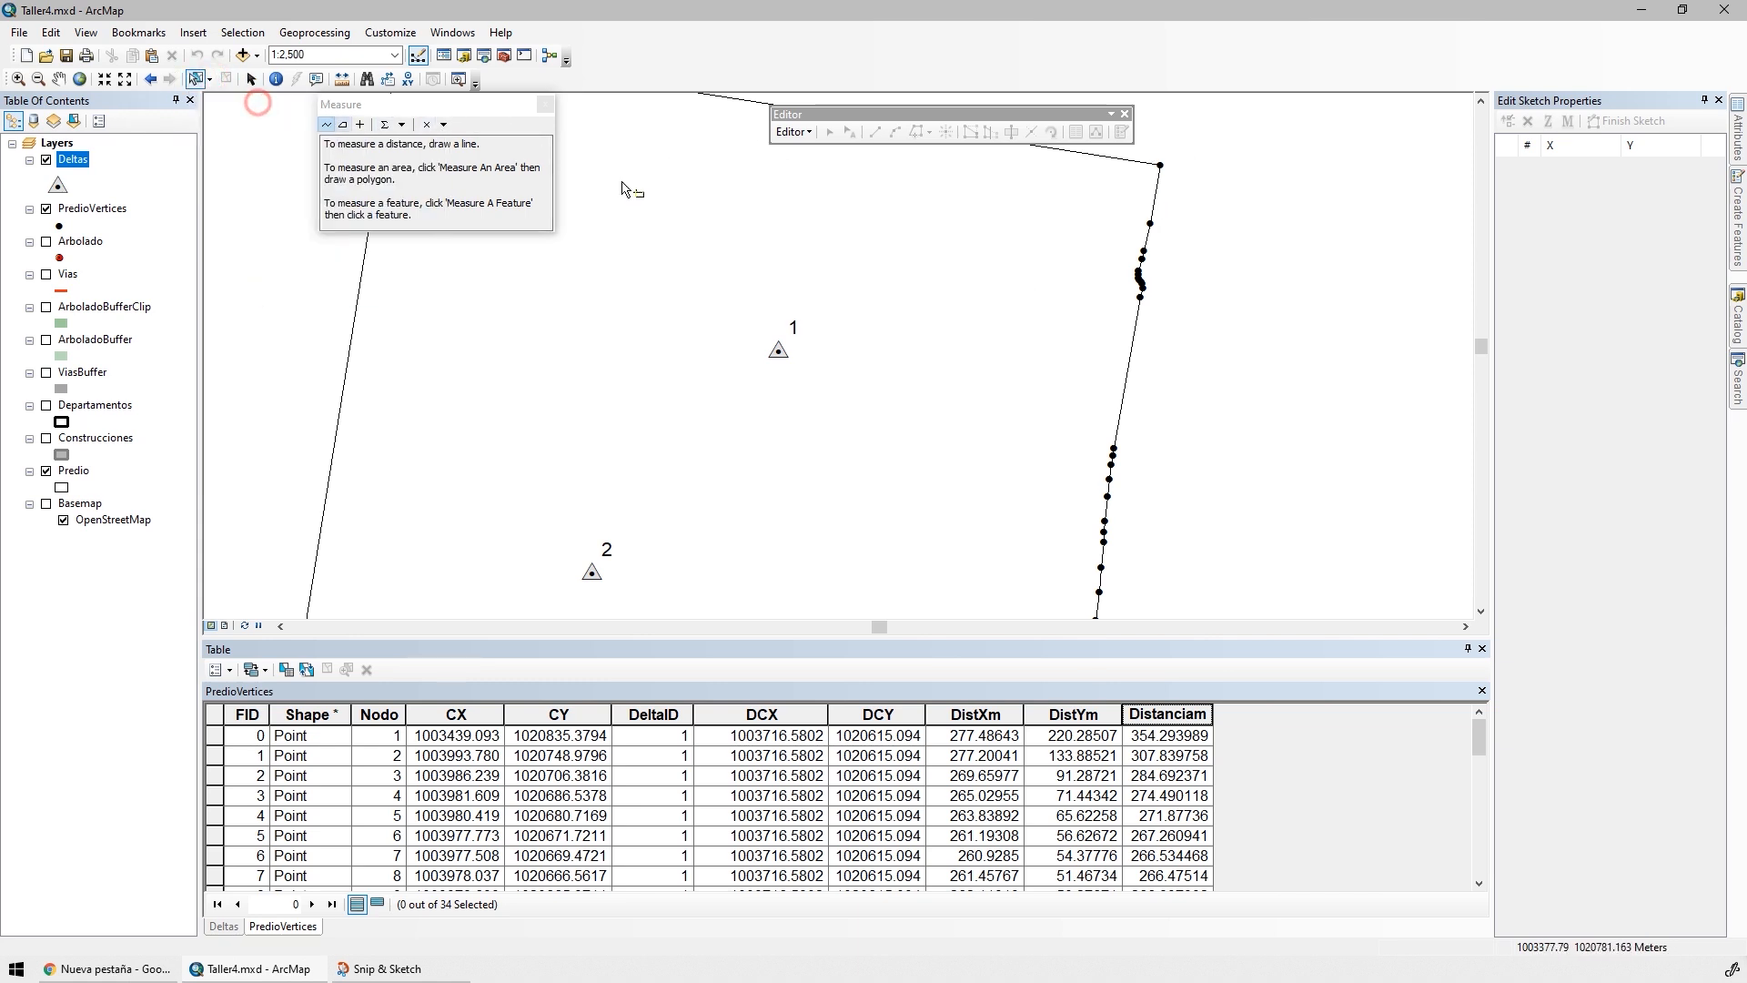
{"action": "left_click", "coordinate": [1201, 147]}
{"action": "left_click_drag", "start_coordinate": [1201, 147], "coordinate": [1139, 192]}
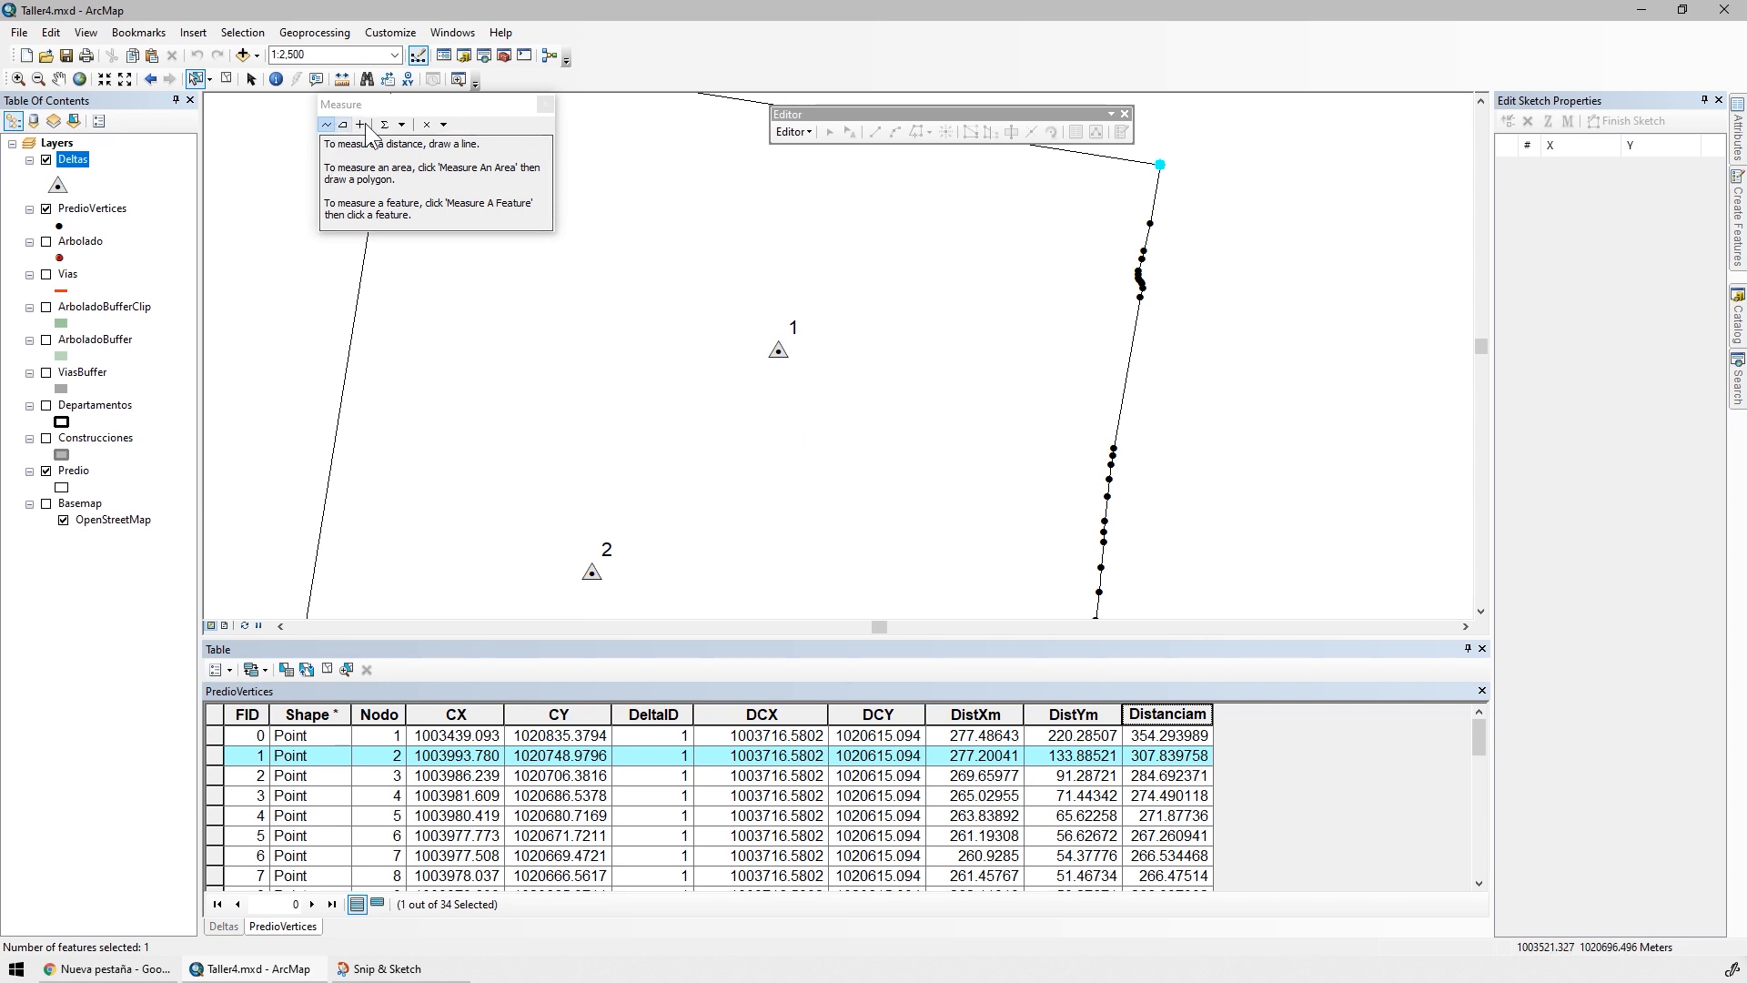
Check the Measure tool's measurement type and set its distance unit to Meters
{"action": "left_click", "coordinate": [443, 124]}
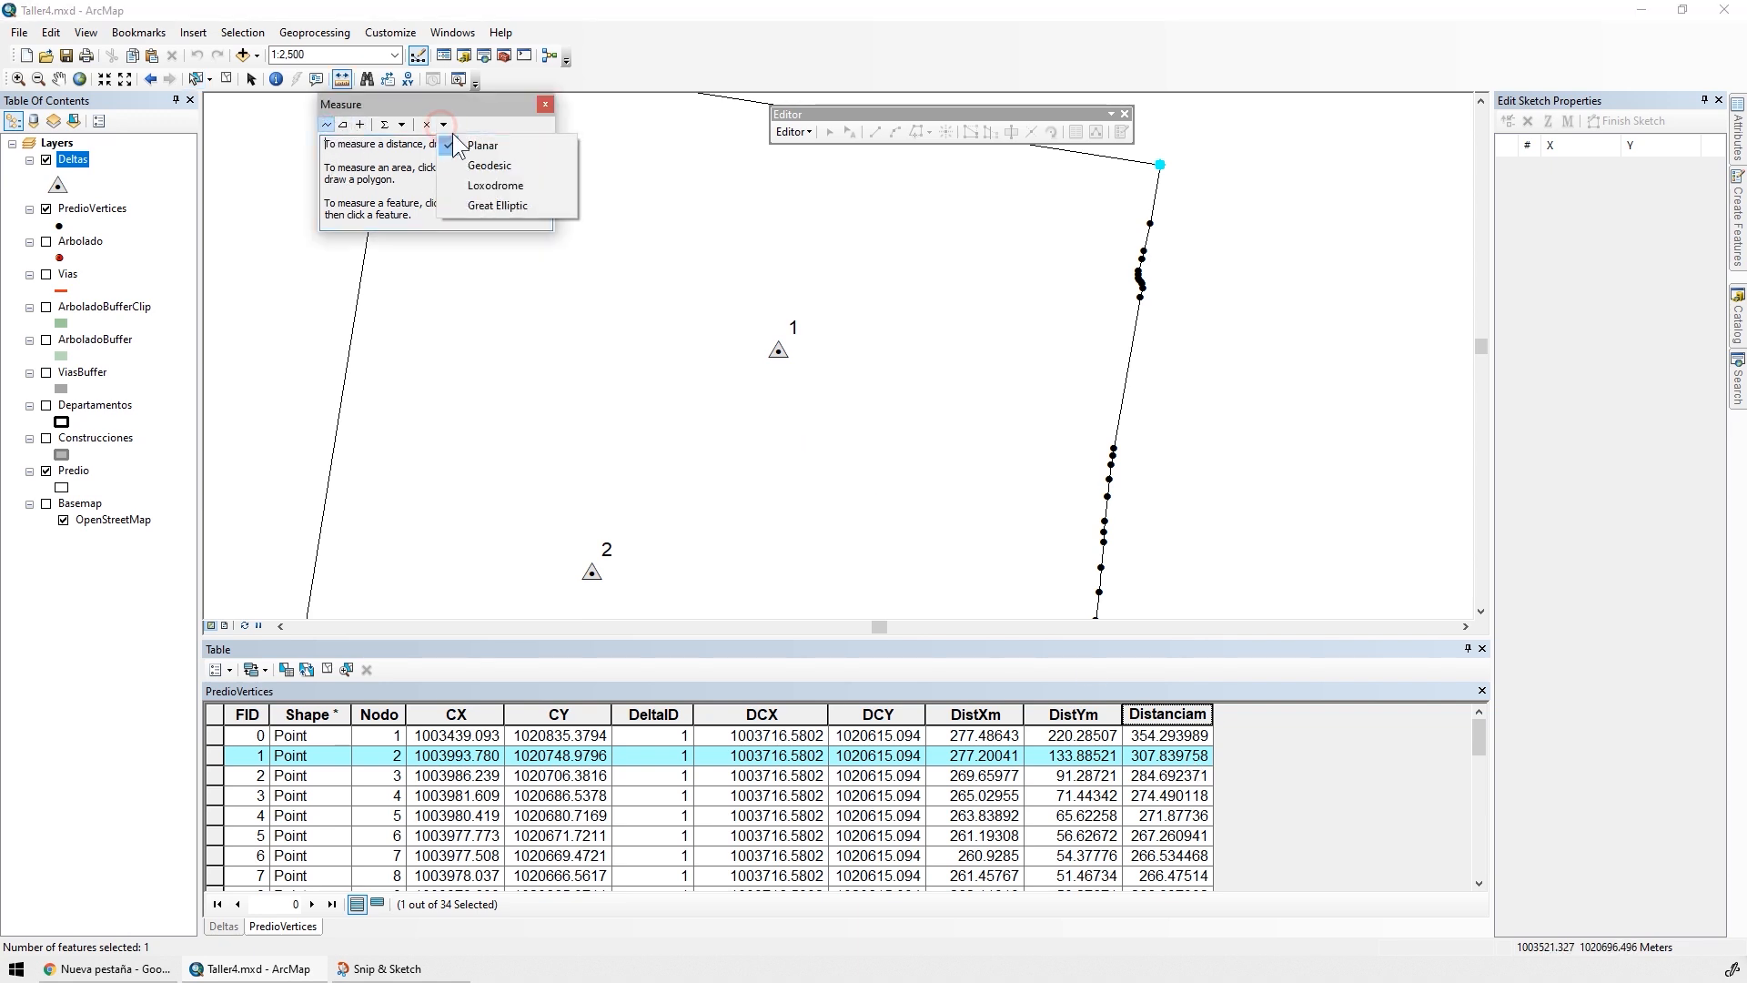
{"action": "left_click", "coordinate": [402, 124]}
{"action": "mouse_move", "coordinate": [455, 146]}
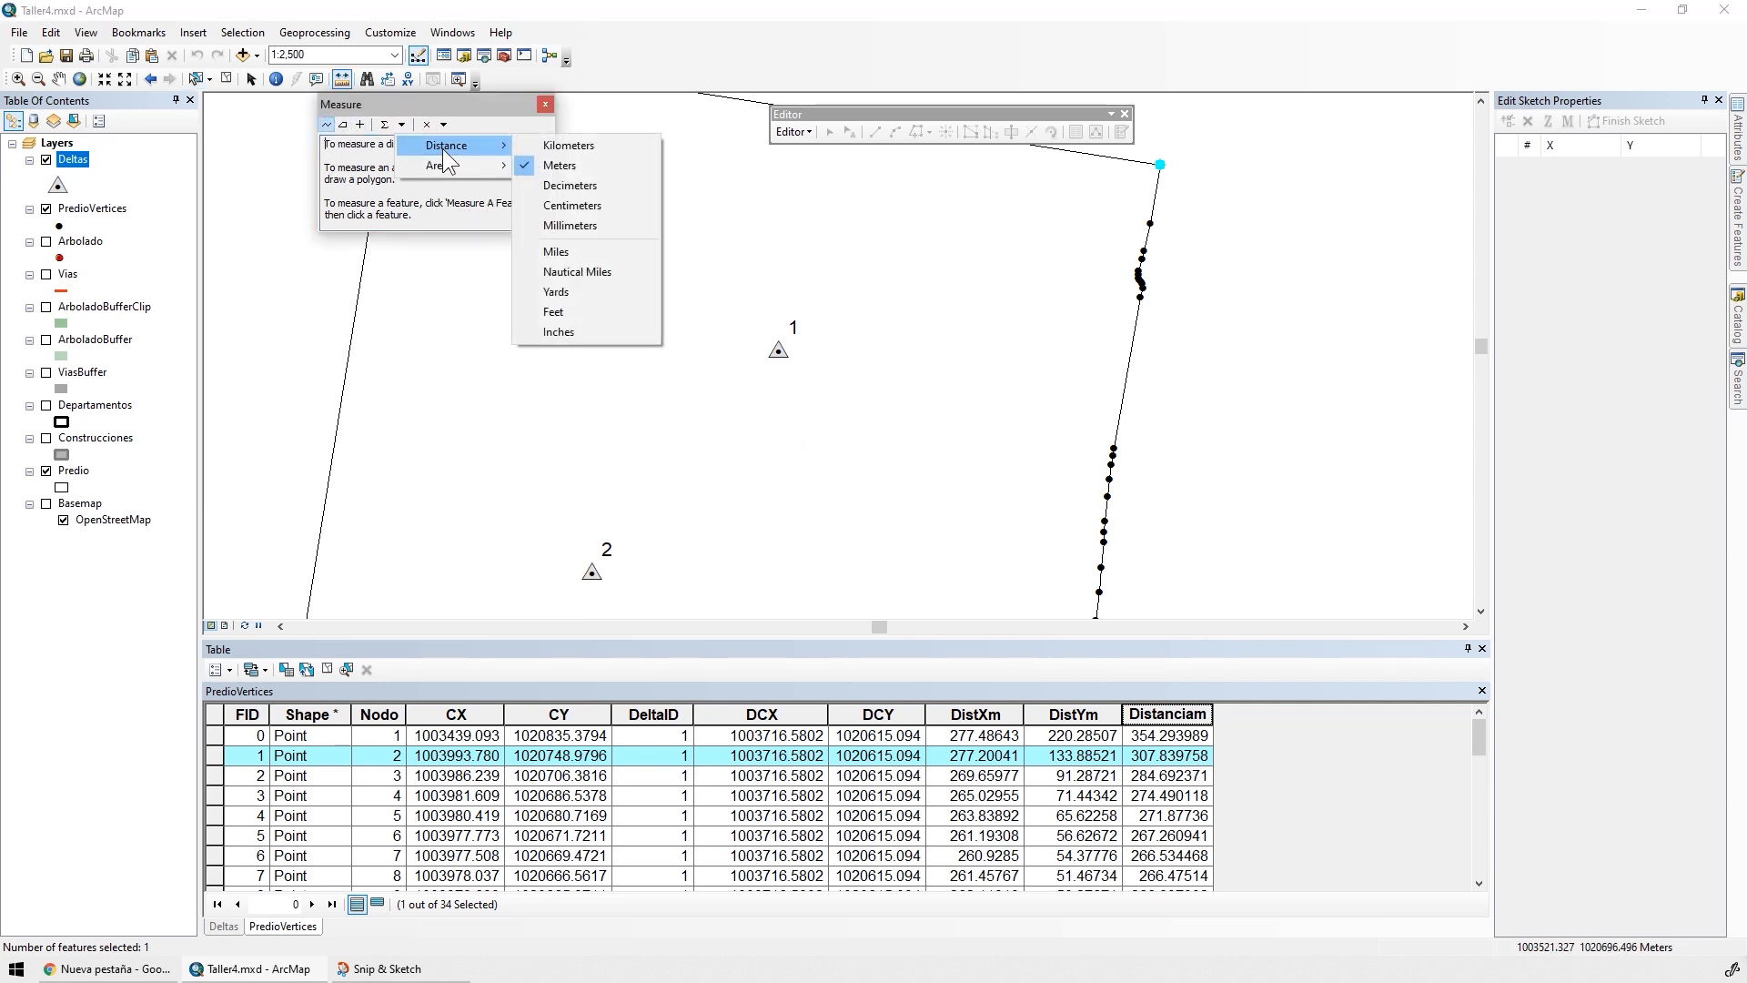
{"action": "left_click", "coordinate": [558, 165]}
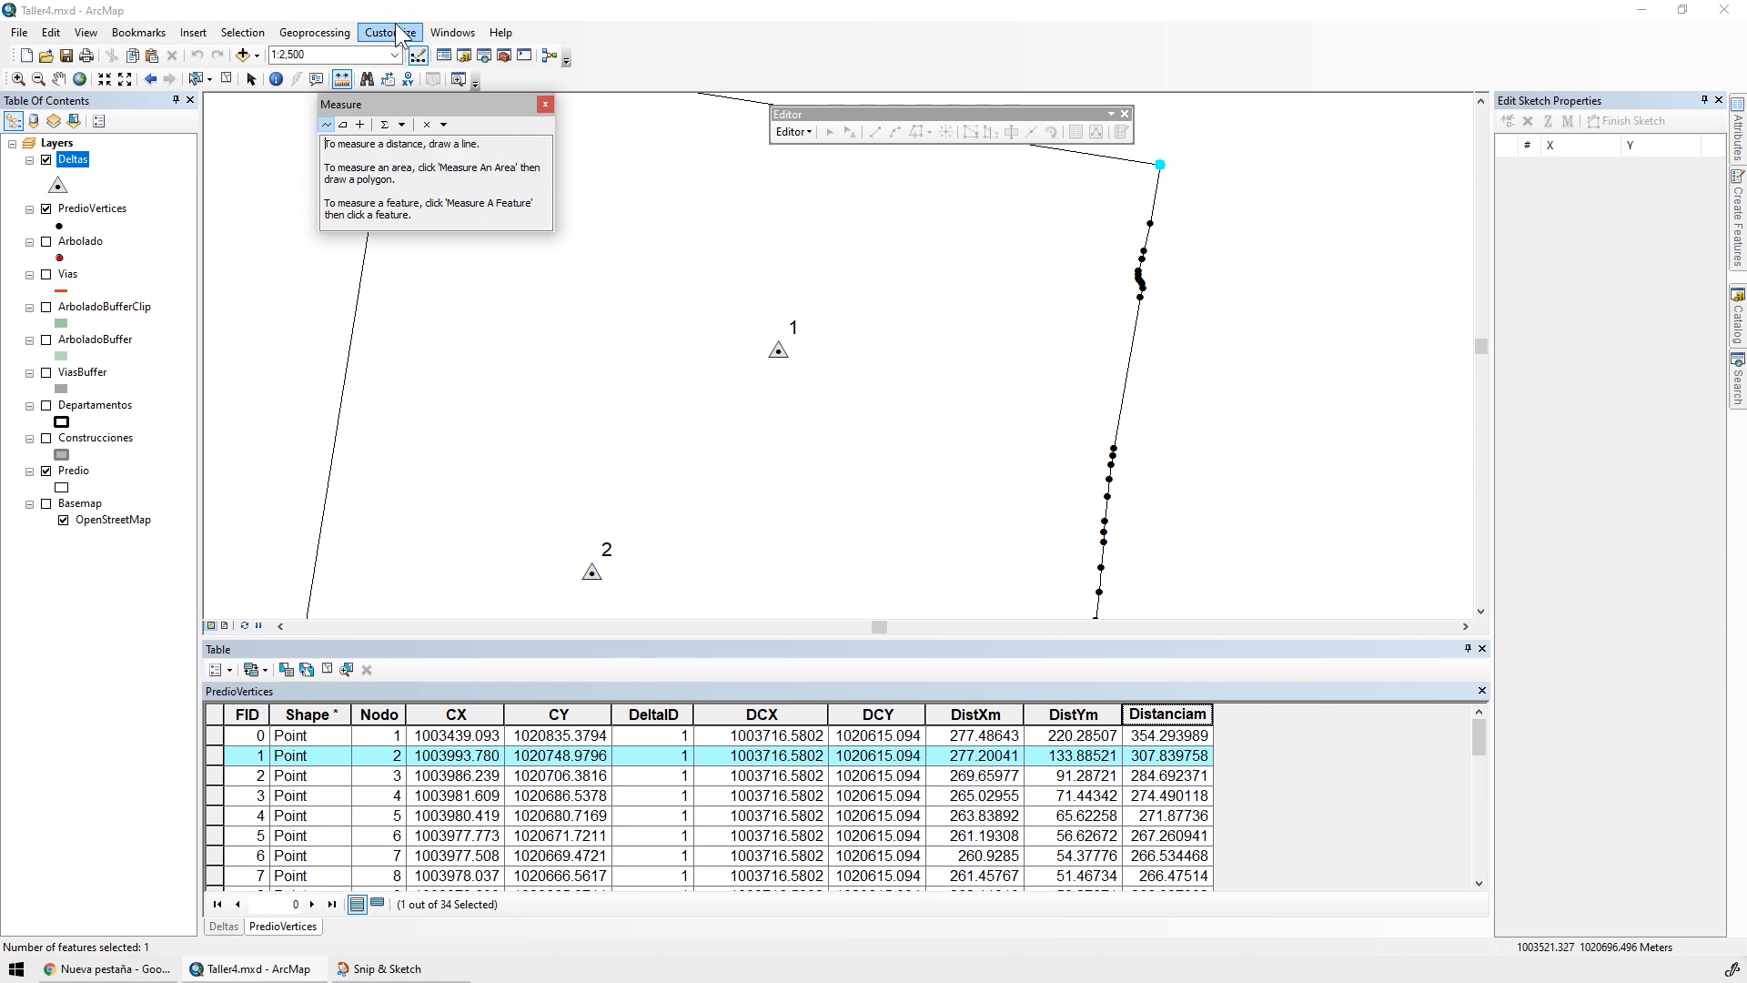
Show the Snapping toolbar and leave only point snapping active, disabling vertex, edge, intersection and midpoint snapping
{"action": "left_click", "coordinate": [392, 33]}
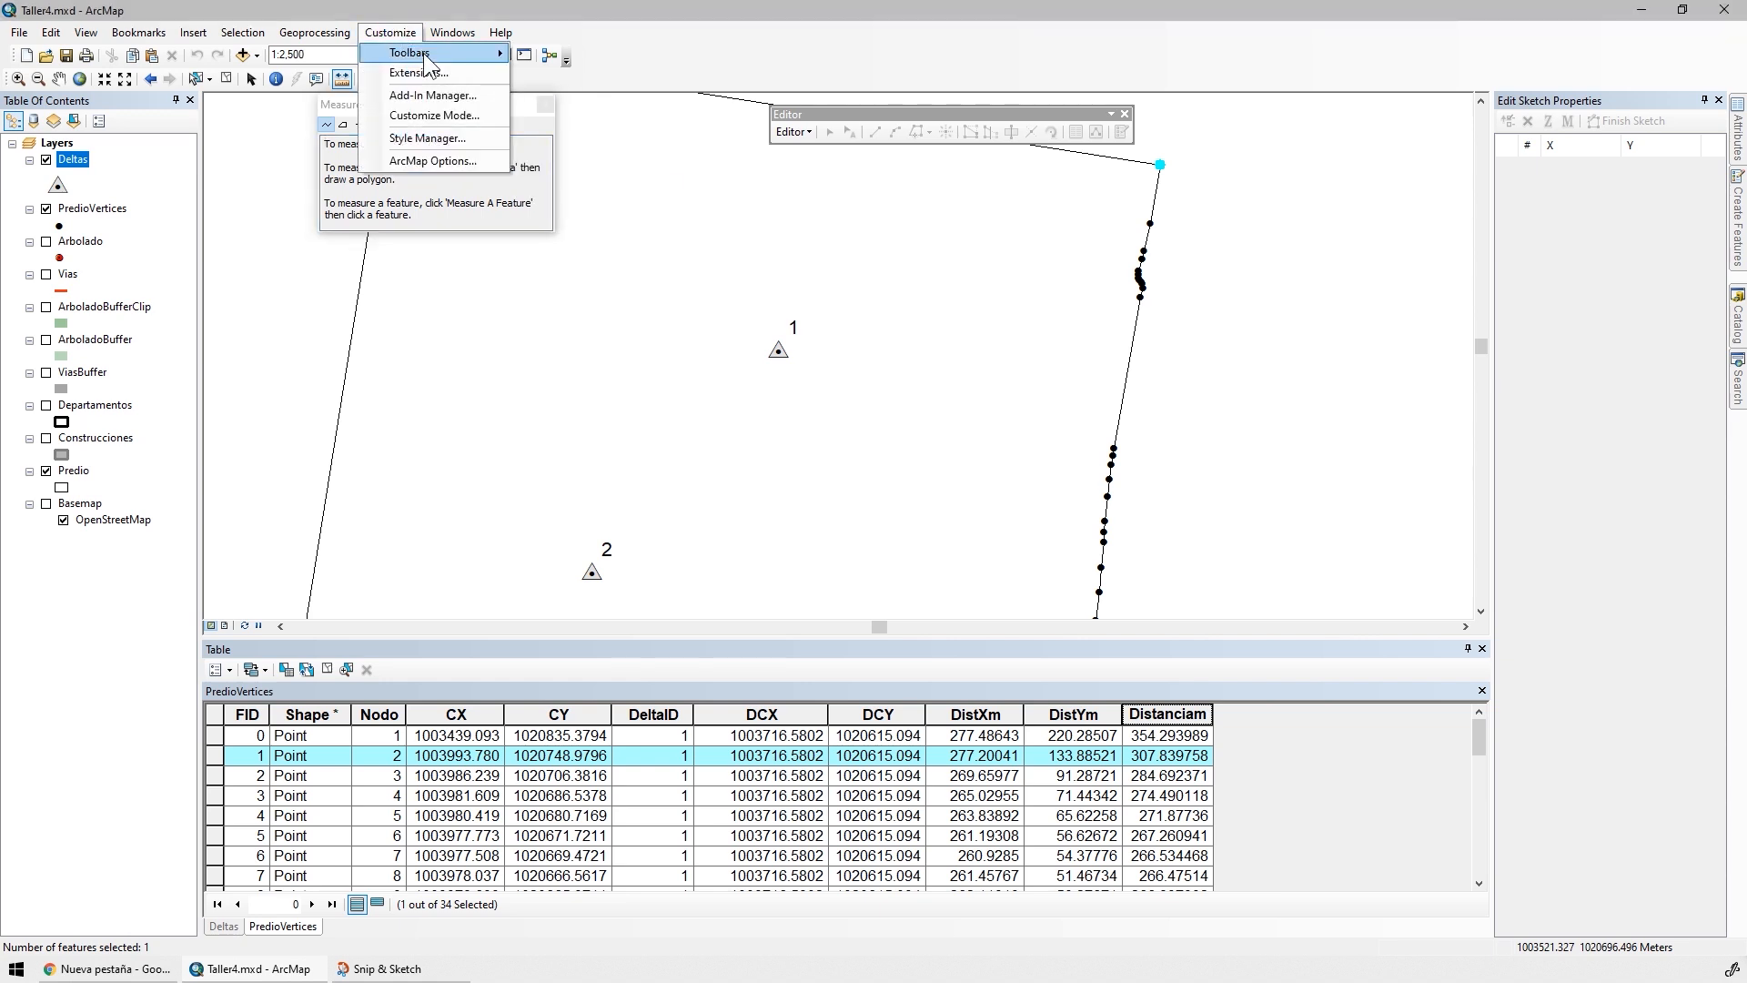
{"action": "mouse_move", "coordinate": [501, 33]}
{"action": "mouse_move", "coordinate": [391, 33]}
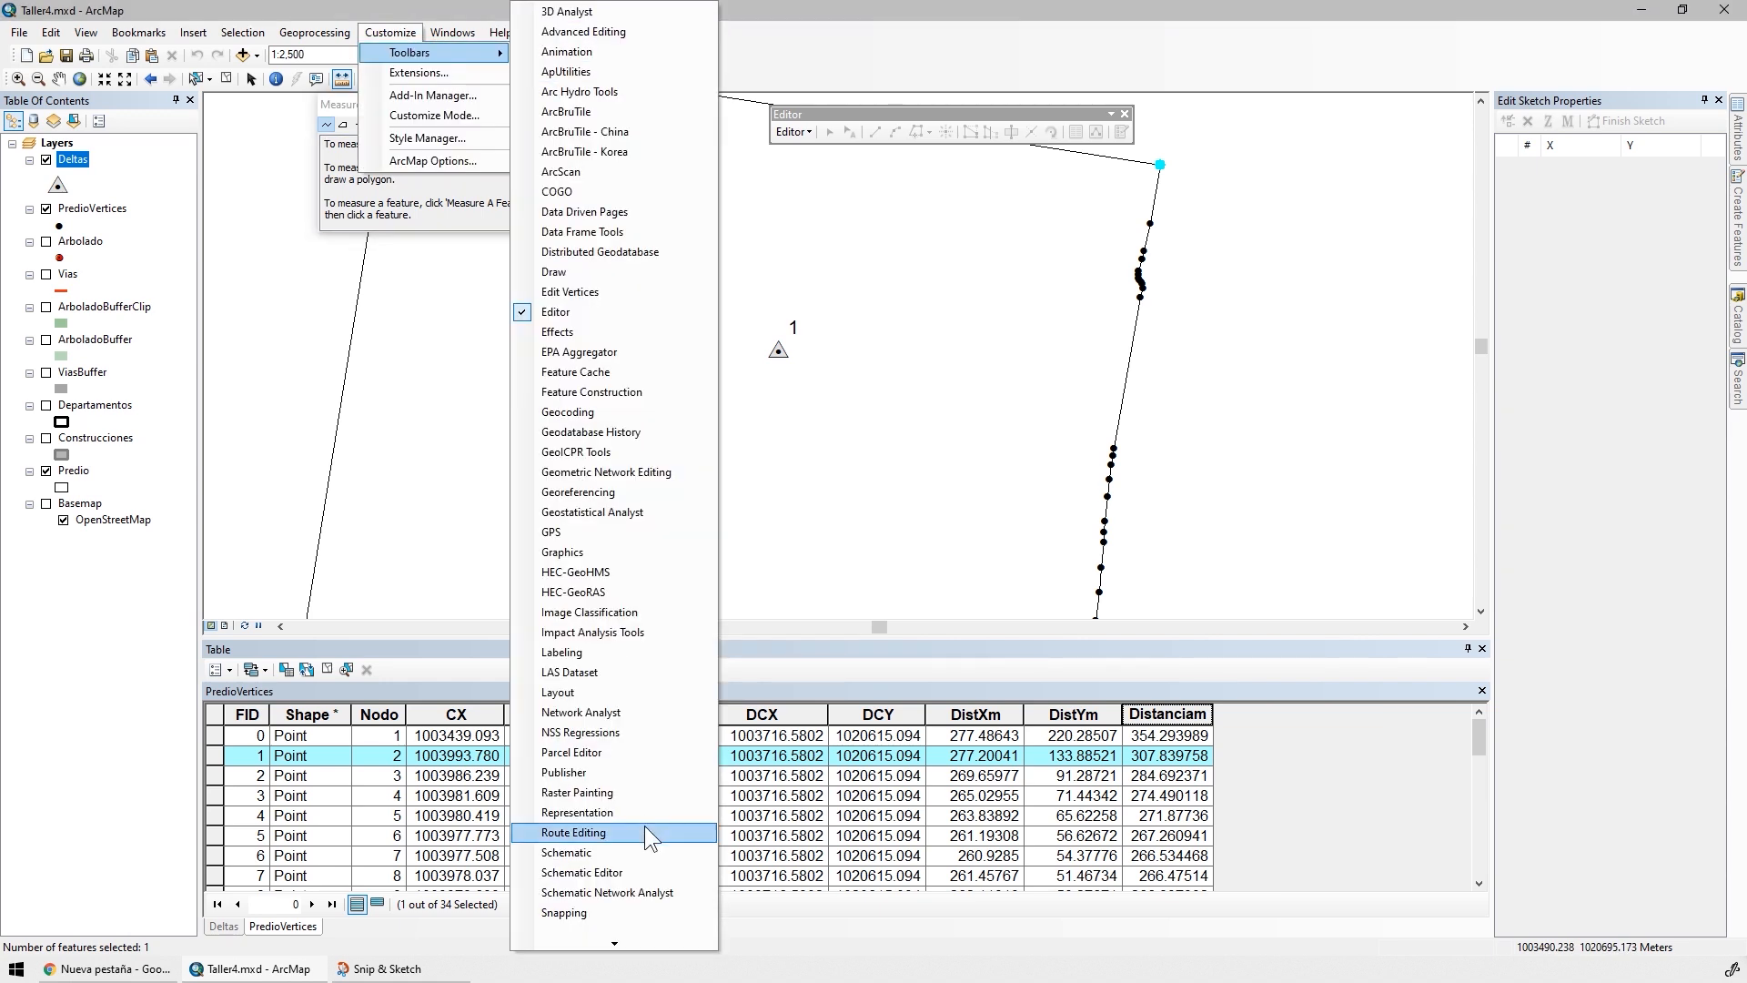
{"action": "left_click", "coordinate": [595, 915]}
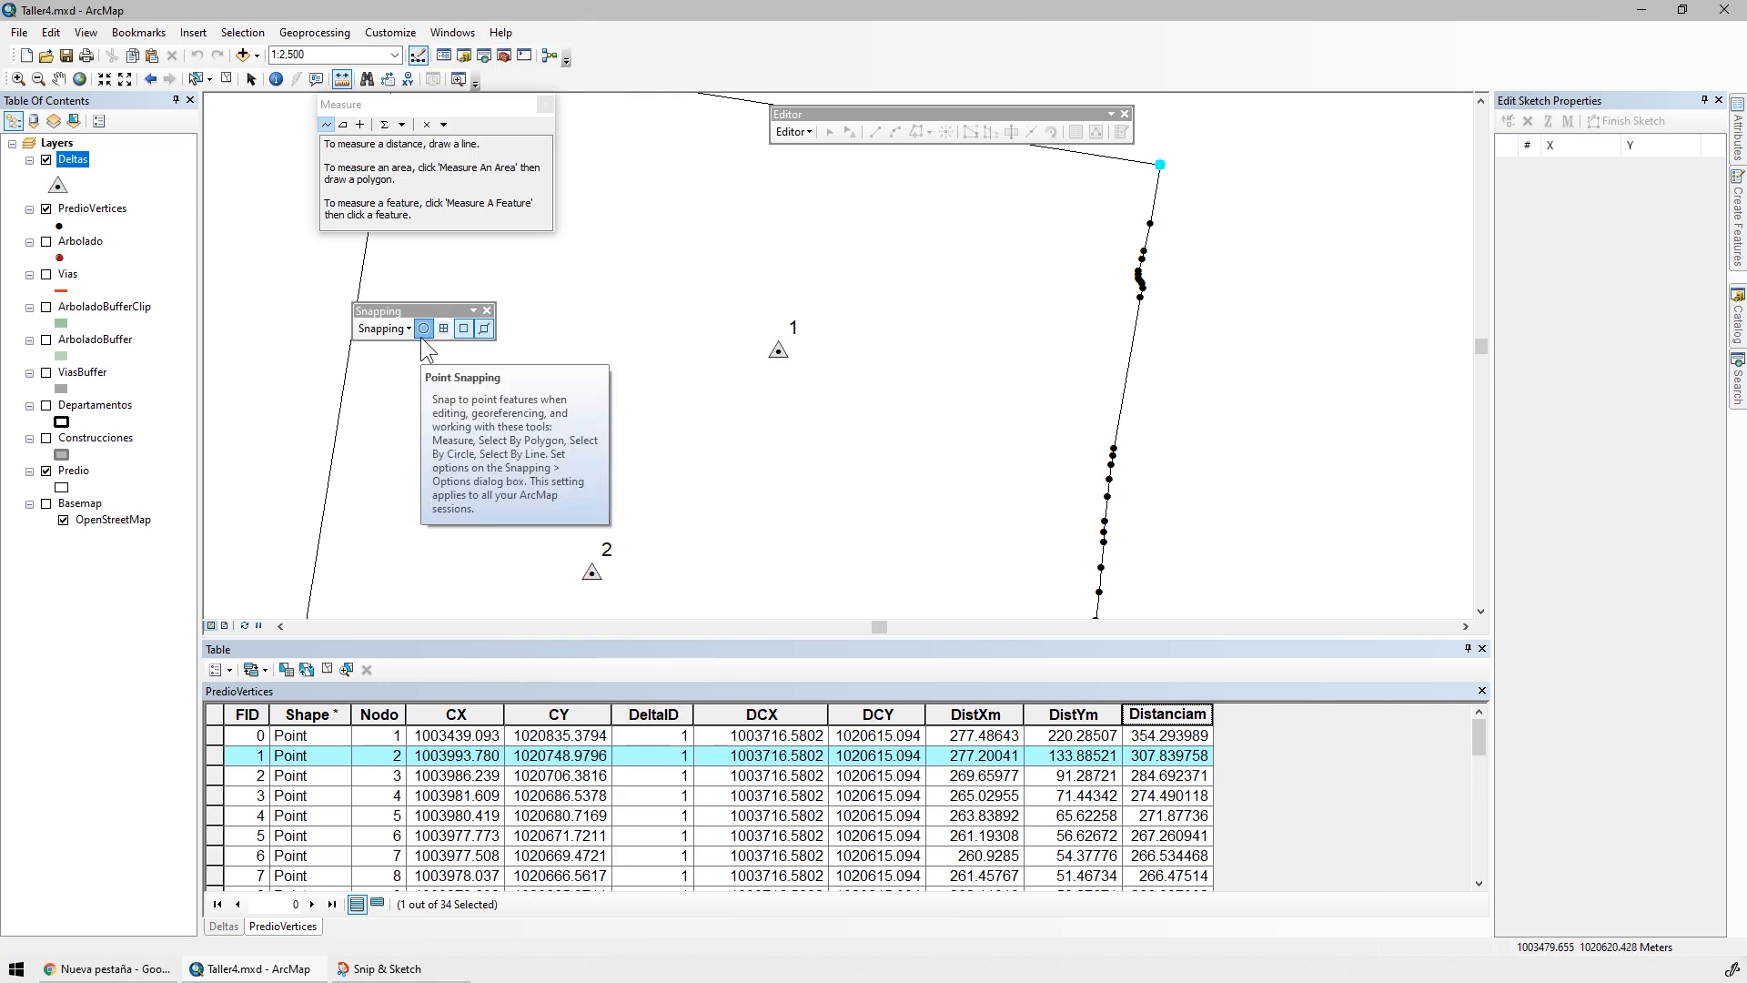
{"action": "left_click", "coordinate": [464, 328]}
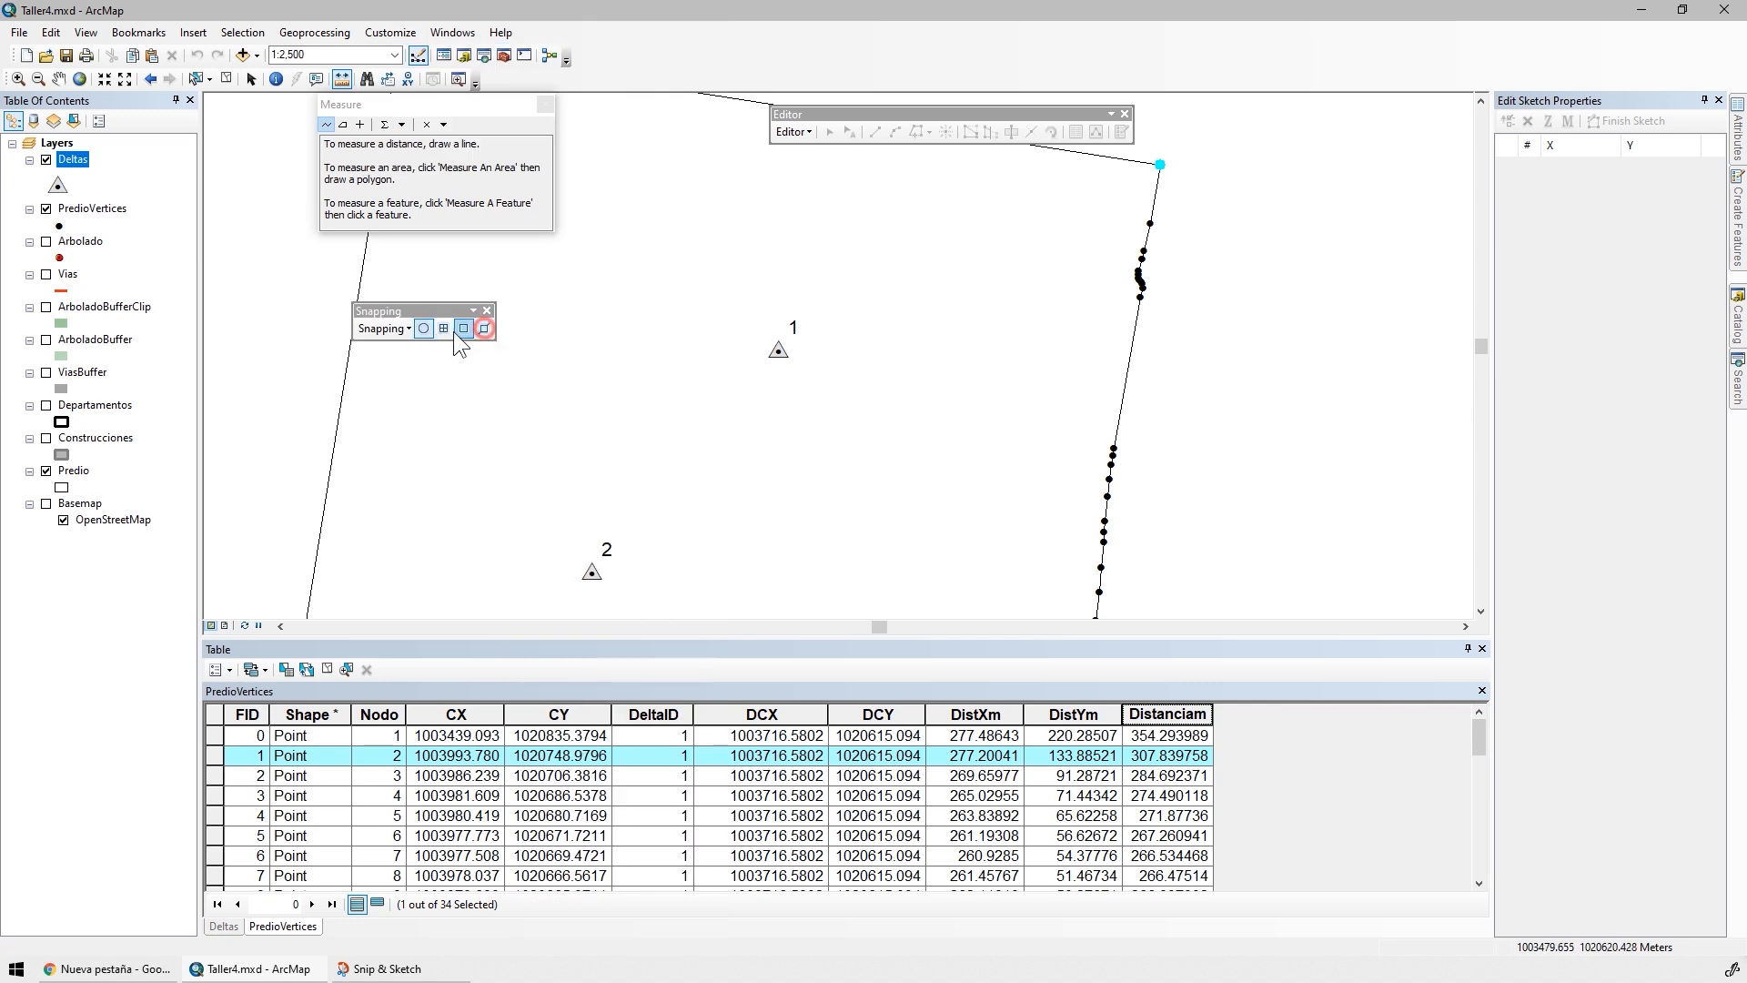
{"action": "left_click", "coordinate": [383, 329]}
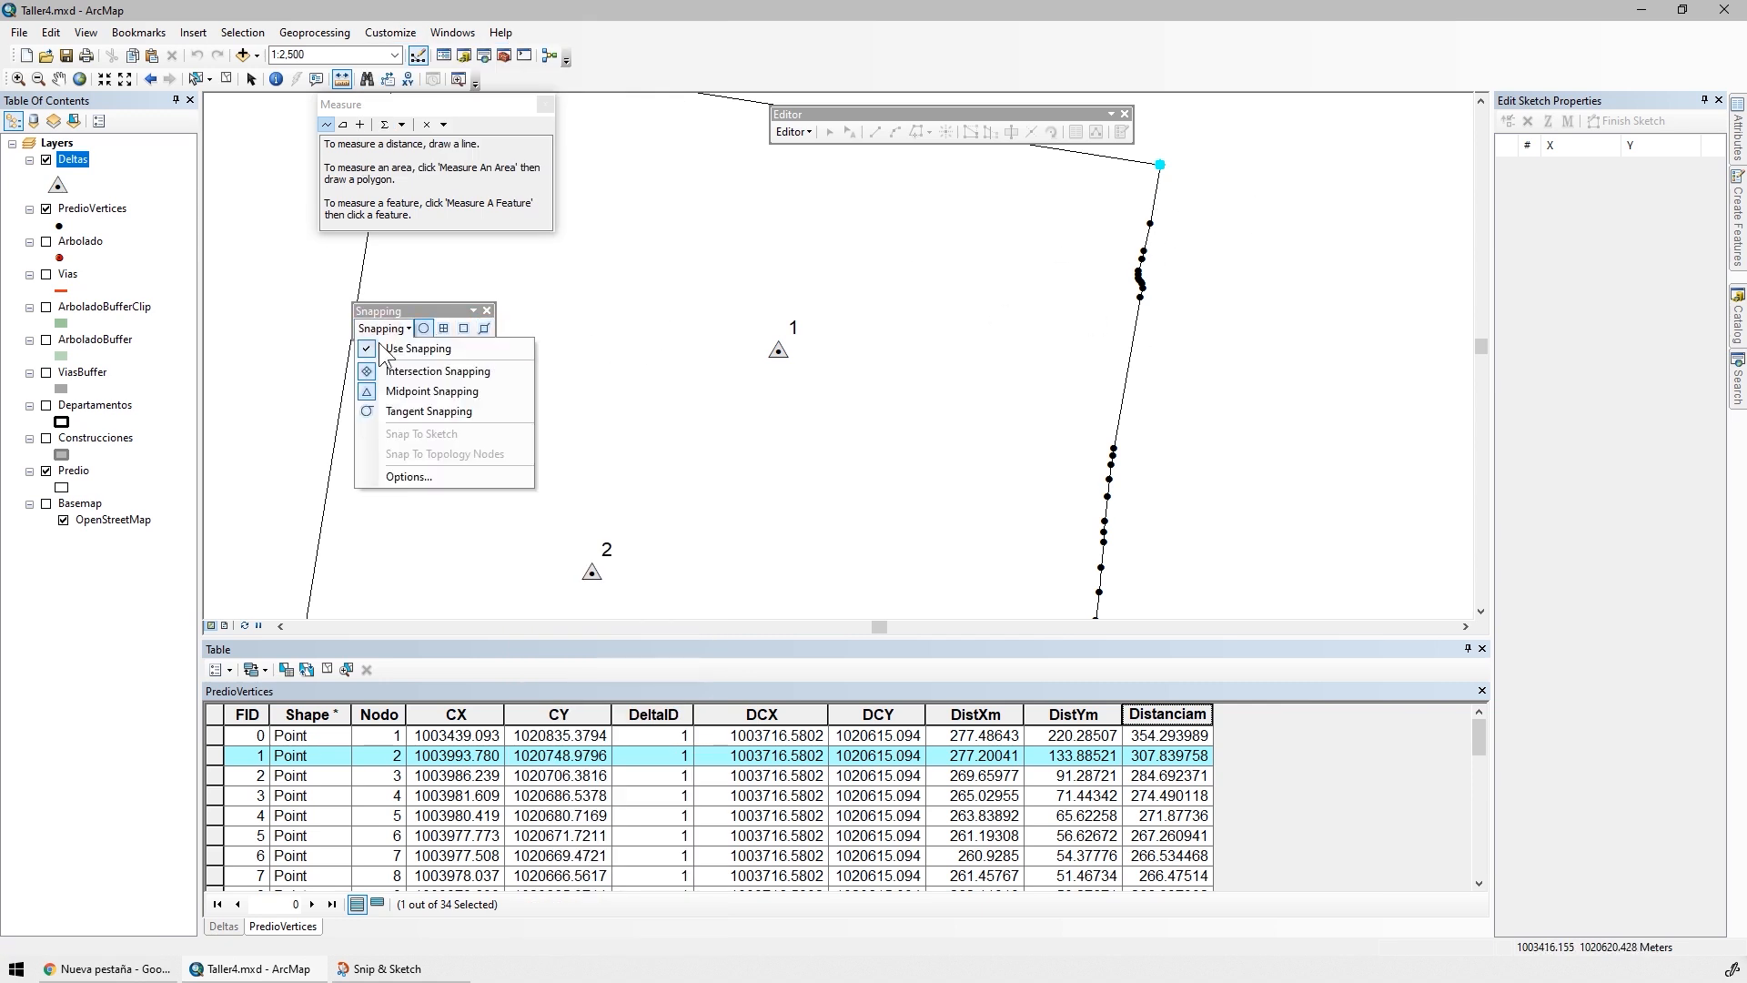
{"action": "left_click", "coordinate": [396, 372]}
{"action": "left_click", "coordinate": [383, 328]}
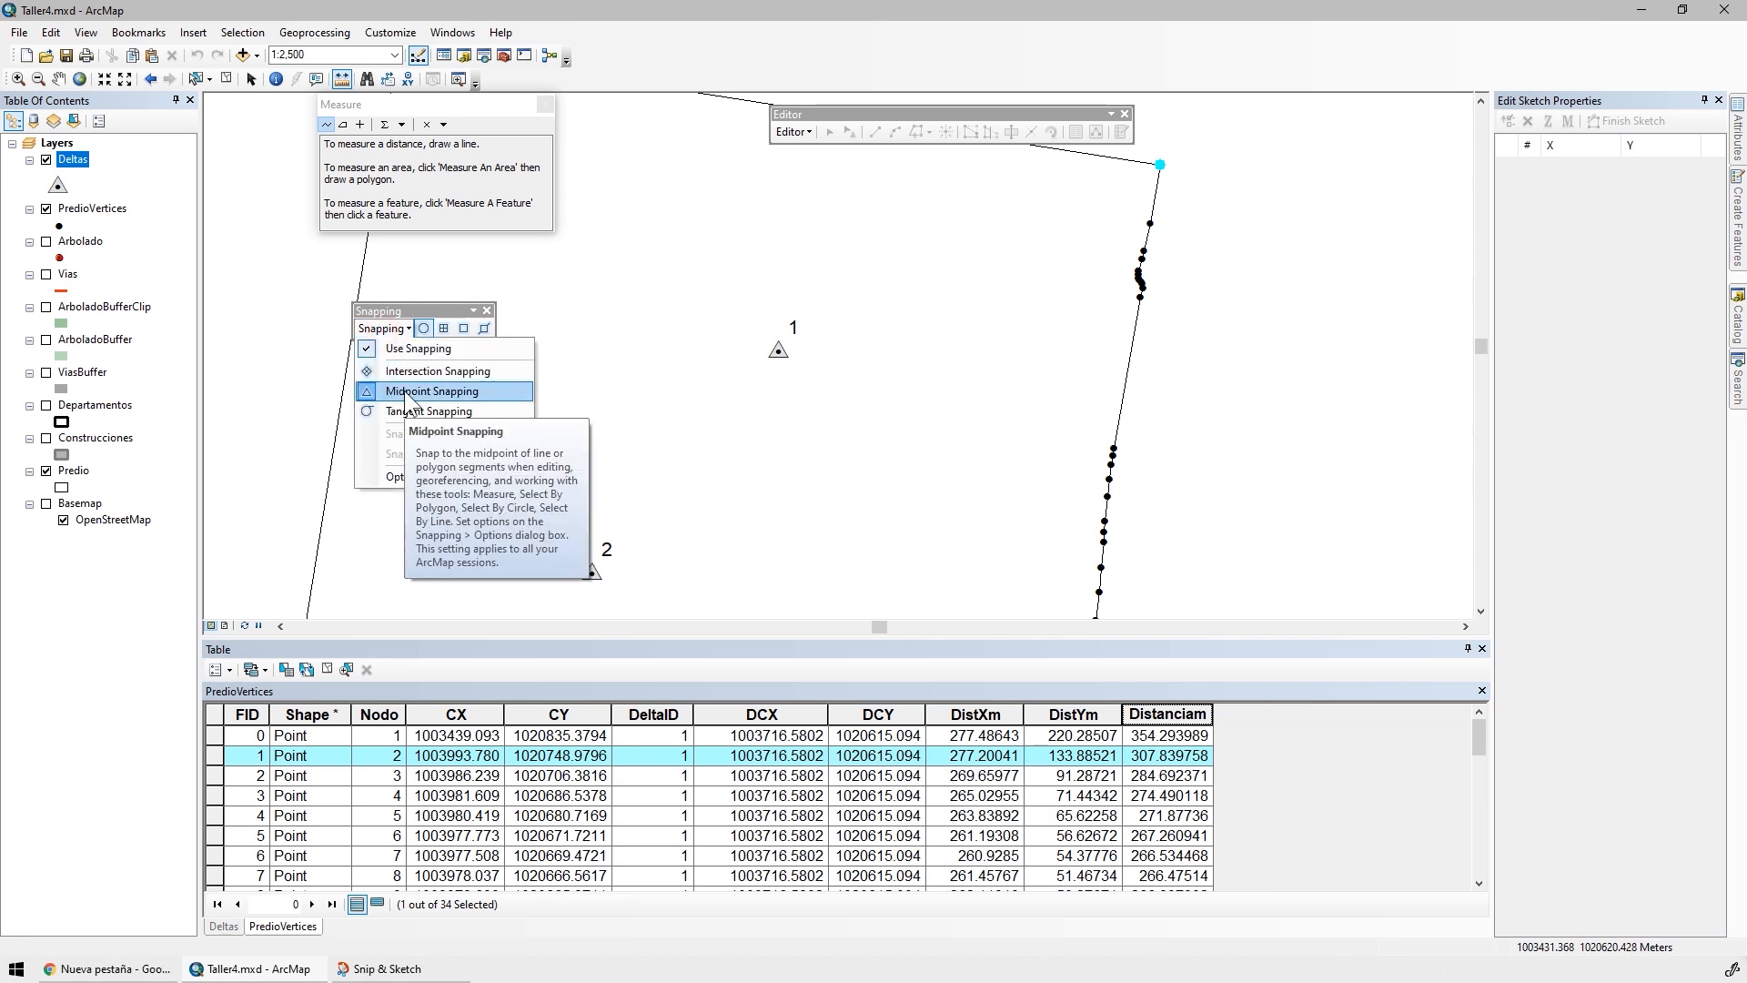
{"action": "left_click", "coordinate": [406, 391]}
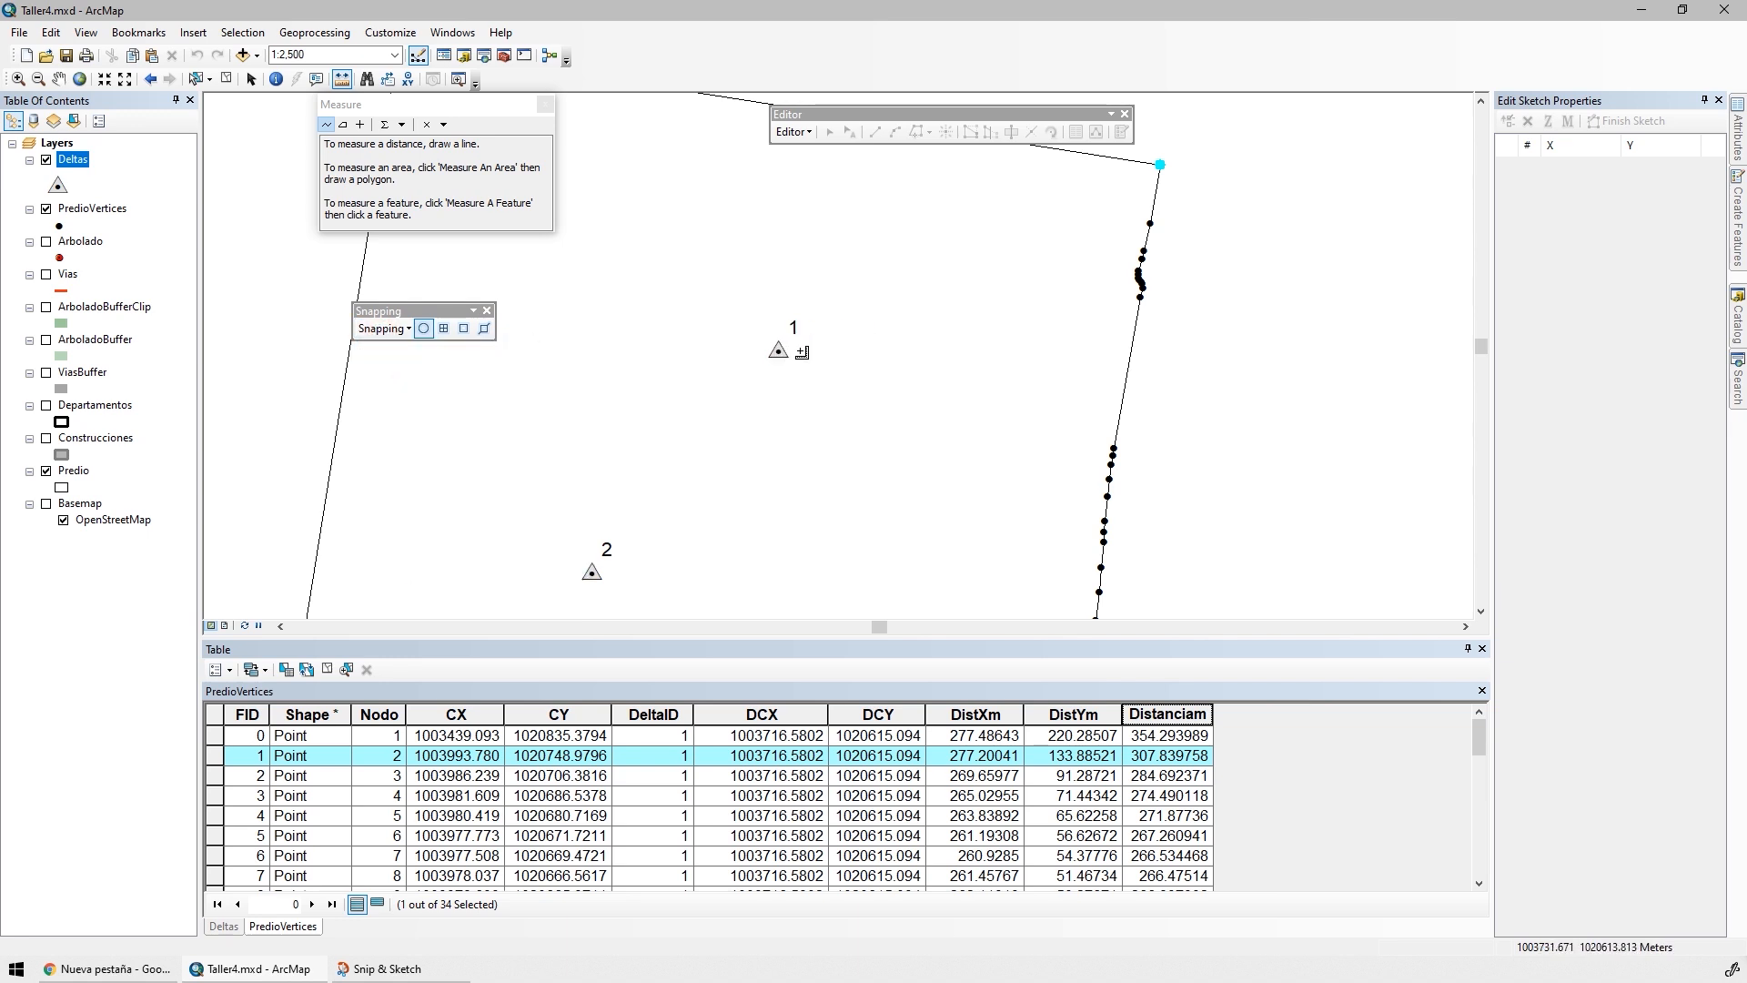
Measure the distance from delta 1 to the selected corner vertex and widen the Distanciam column to compare it
{"action": "left_click", "coordinate": [779, 351]}
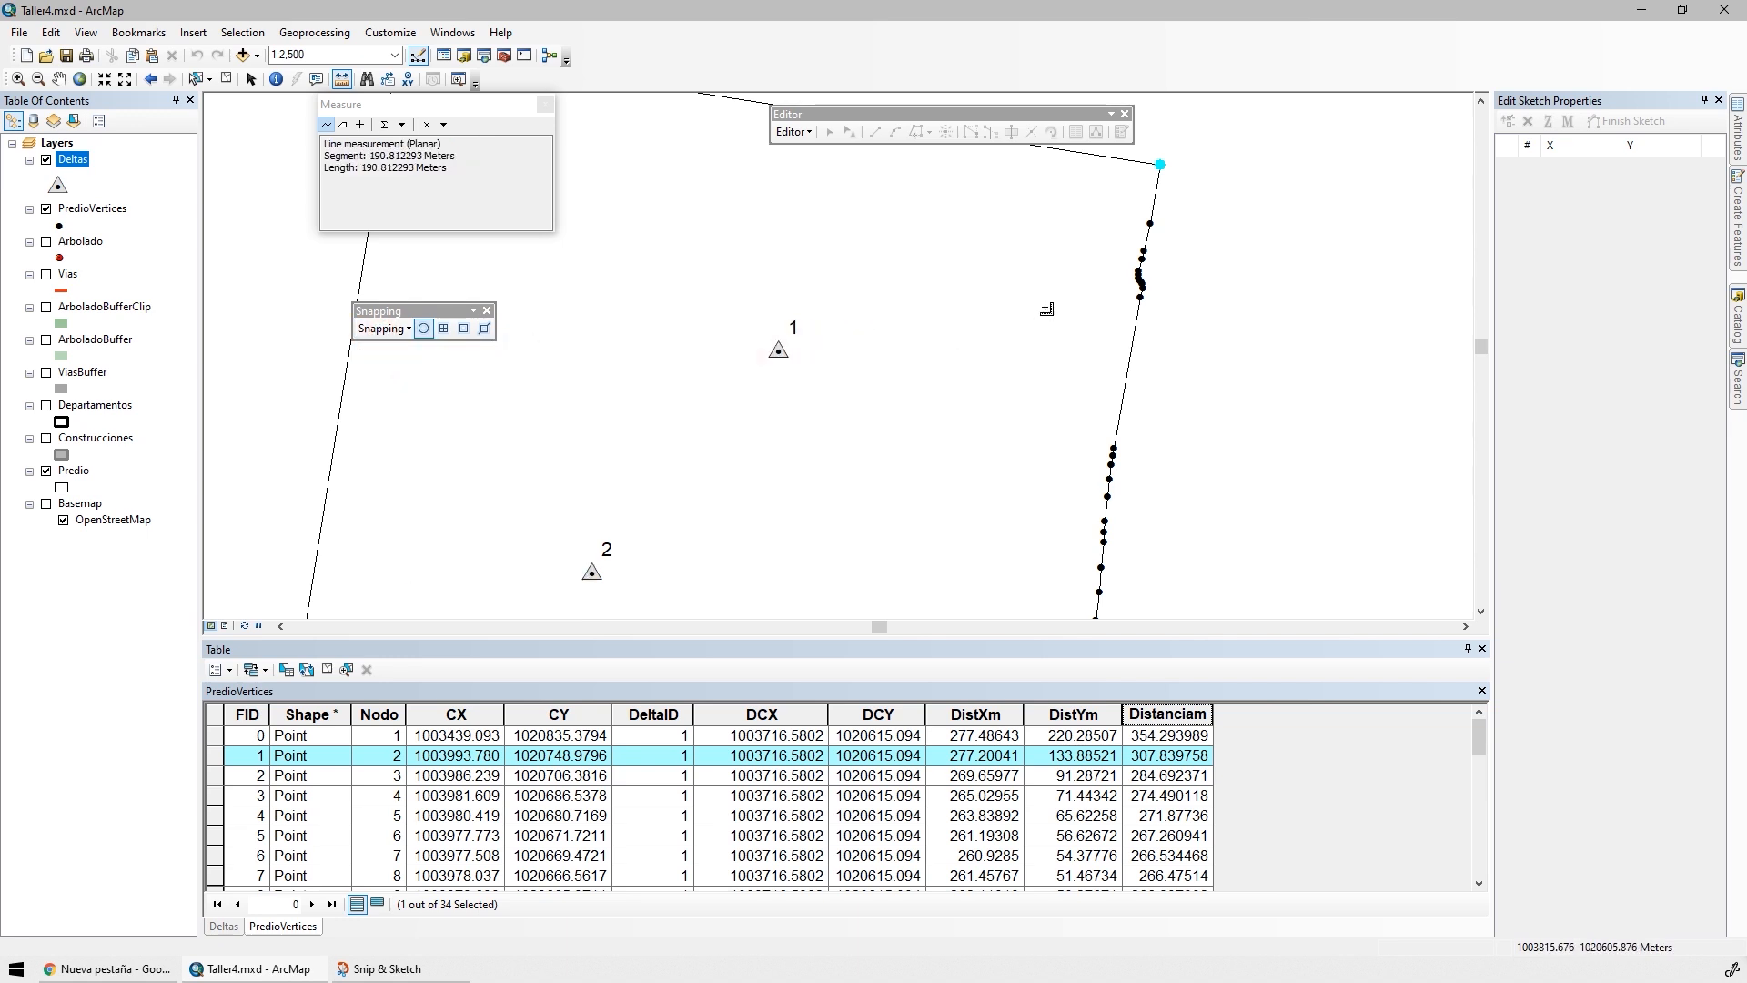
{"action": "double_click", "coordinate": [1158, 169]}
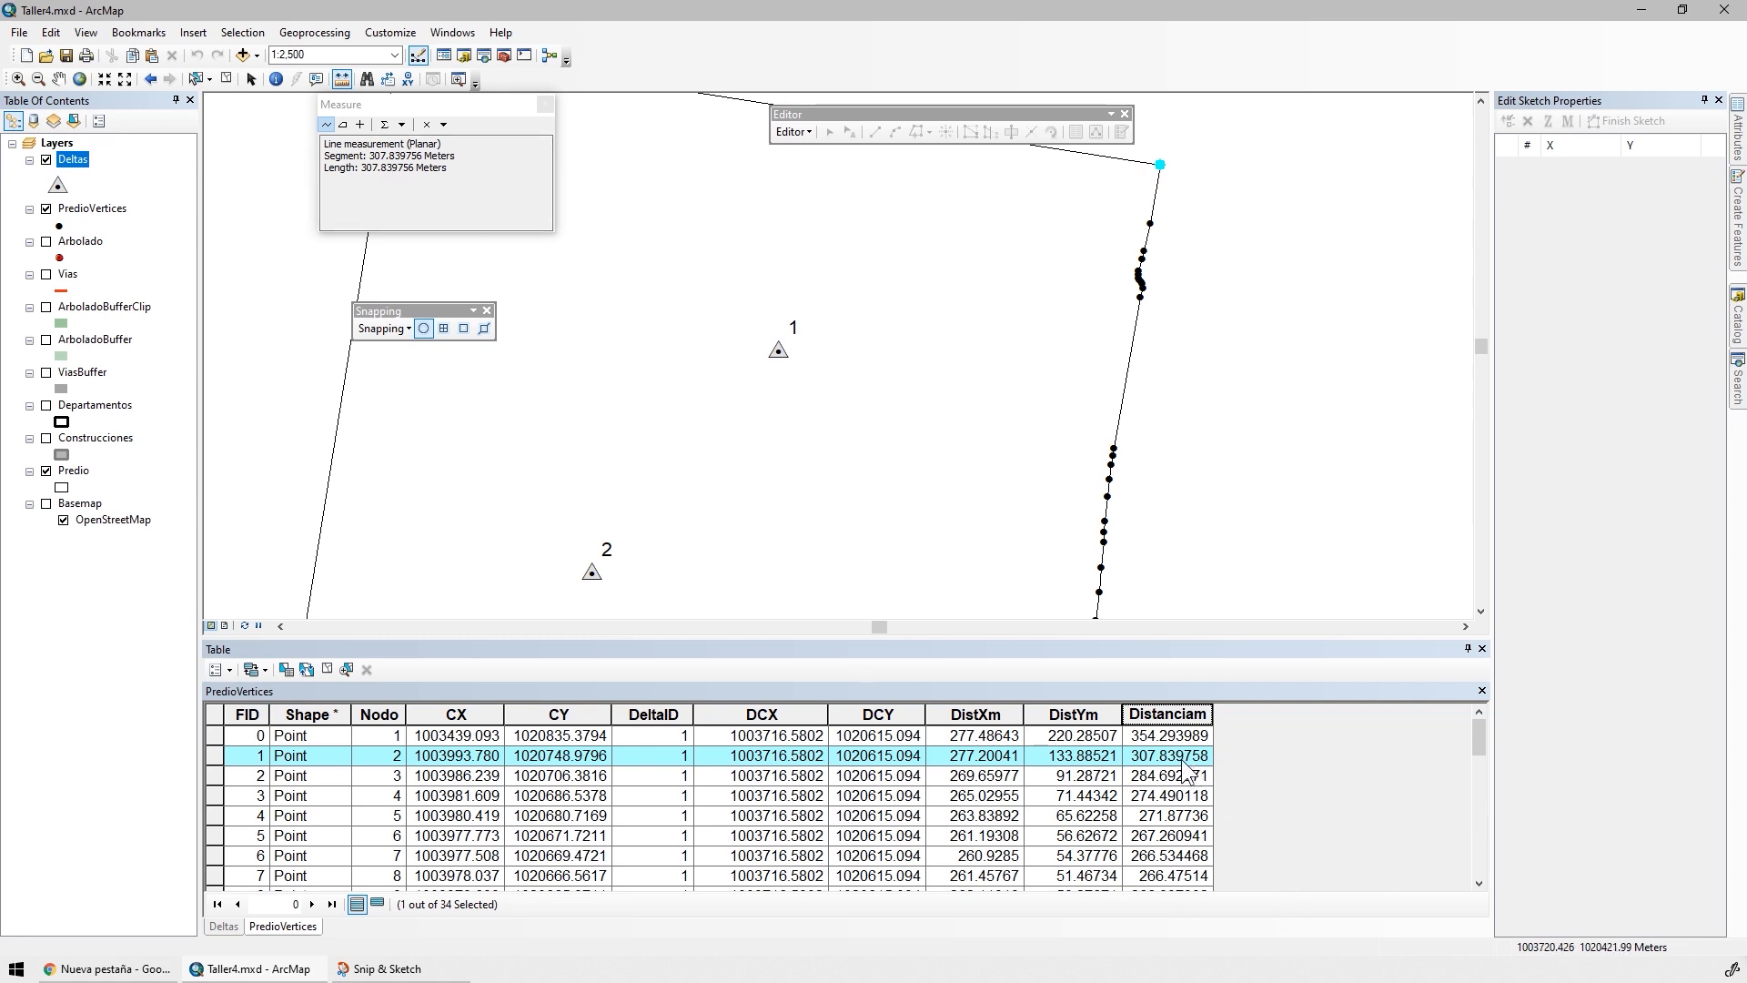
{"action": "left_click_drag", "start_coordinate": [1213, 714], "coordinate": [1253, 715]}
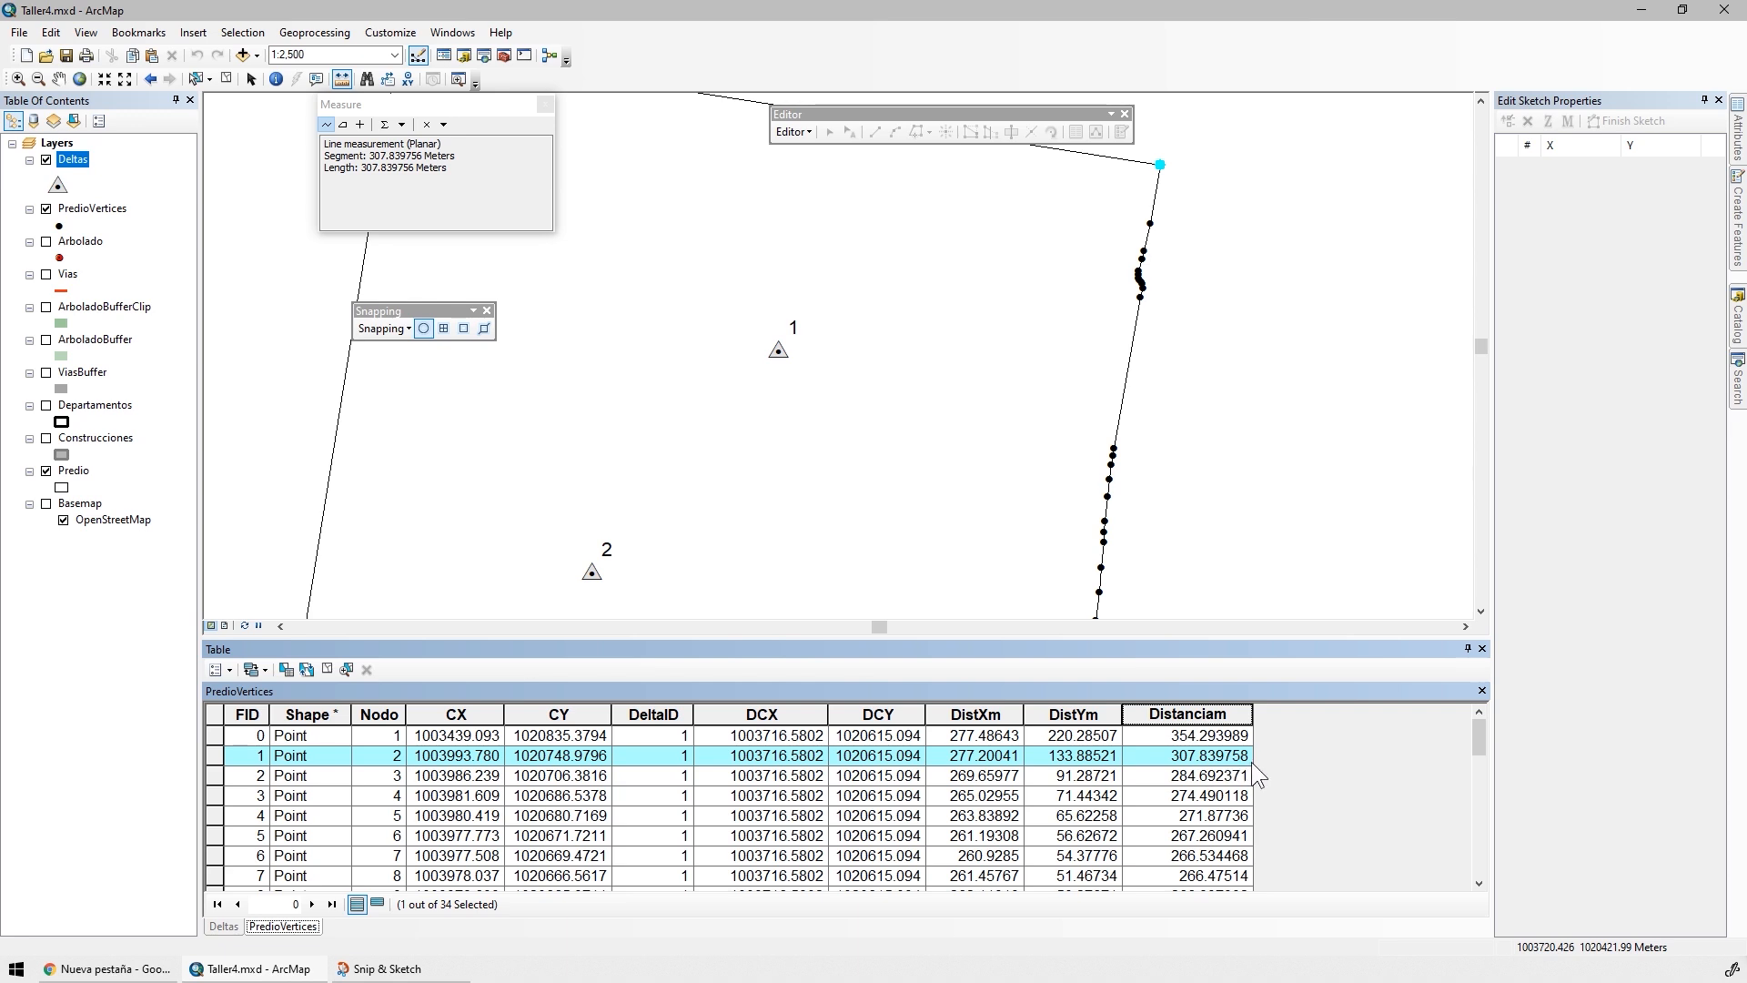
Select the second vertex from the west end of the parcel's southern boundary and show only selected records in the table
{"action": "left_click_drag", "start_coordinate": [586, 596], "coordinate": [1081, 338]}
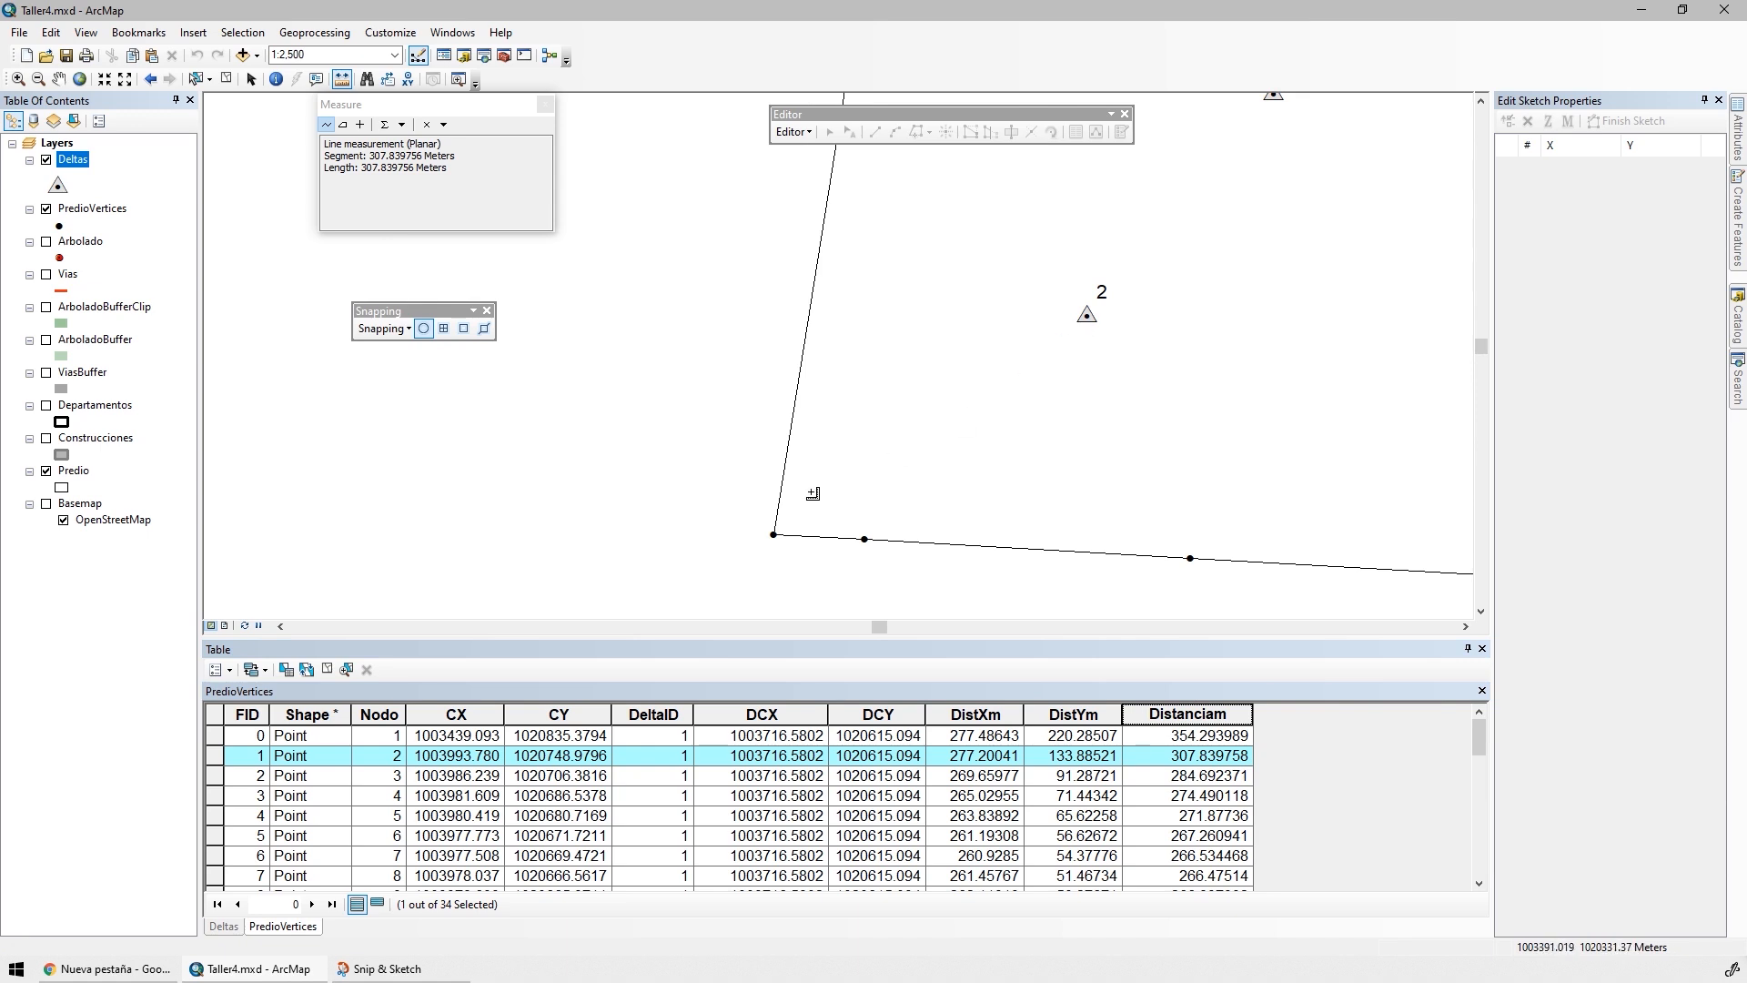
{"action": "left_click", "coordinate": [196, 78]}
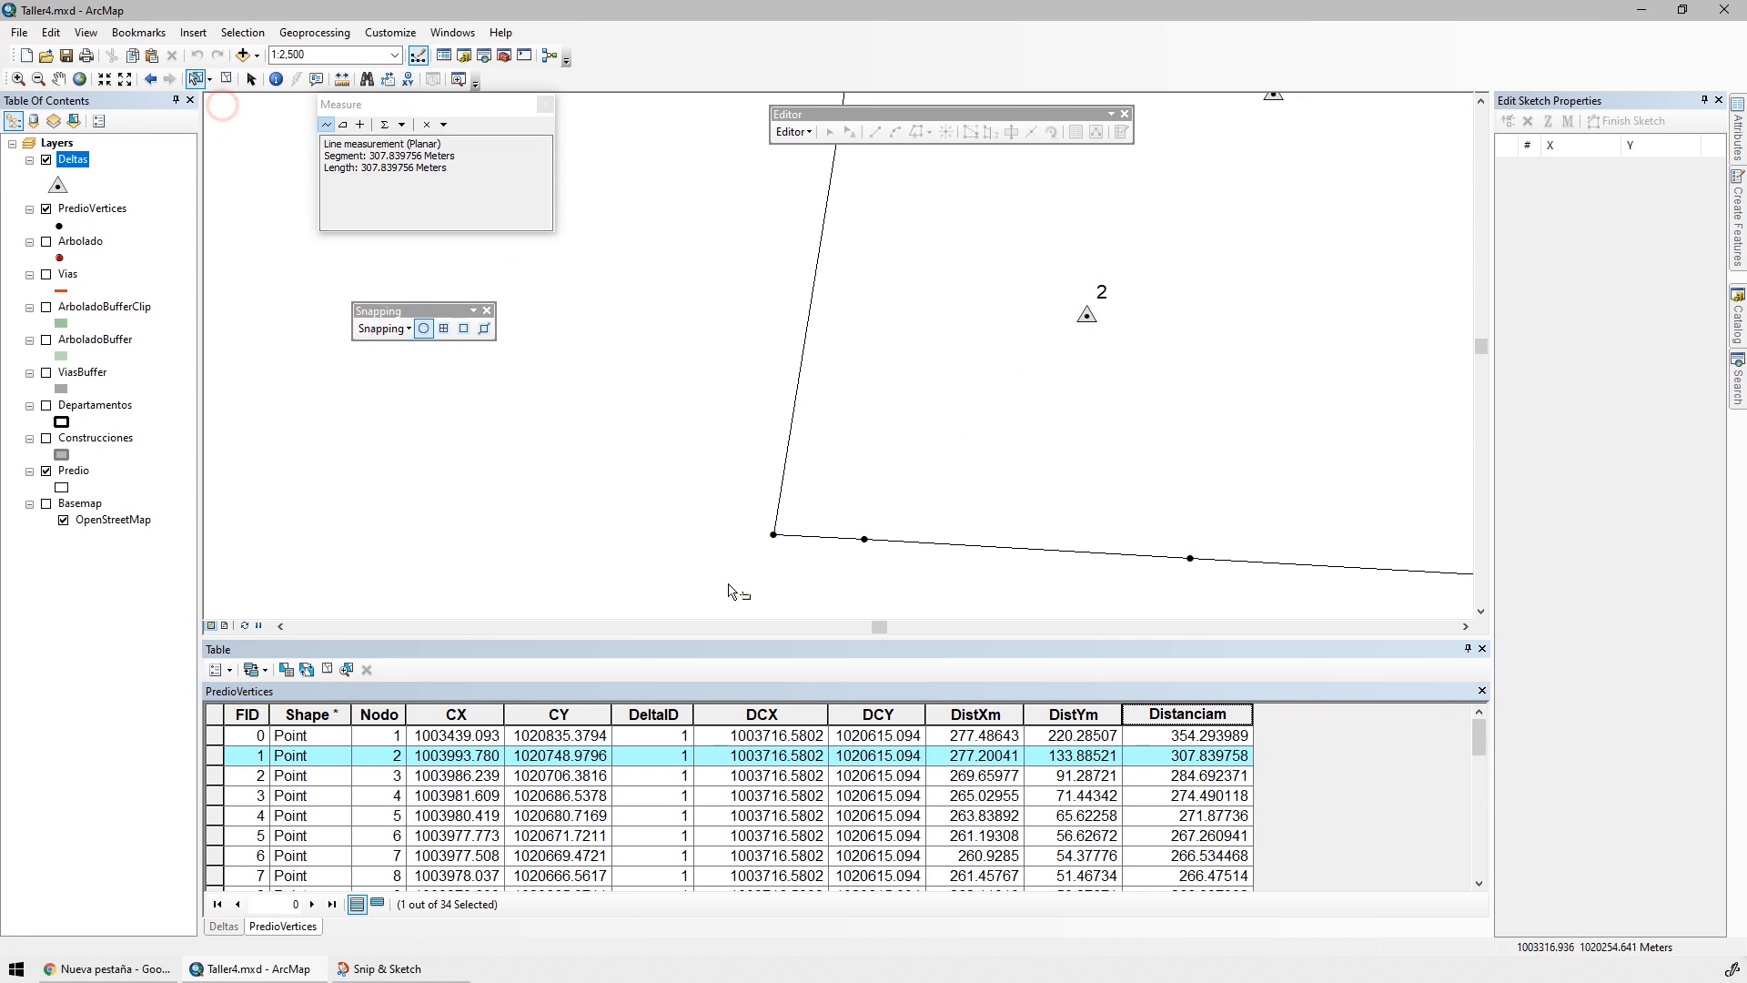
{"action": "left_click_drag", "start_coordinate": [906, 516], "coordinate": [860, 563]}
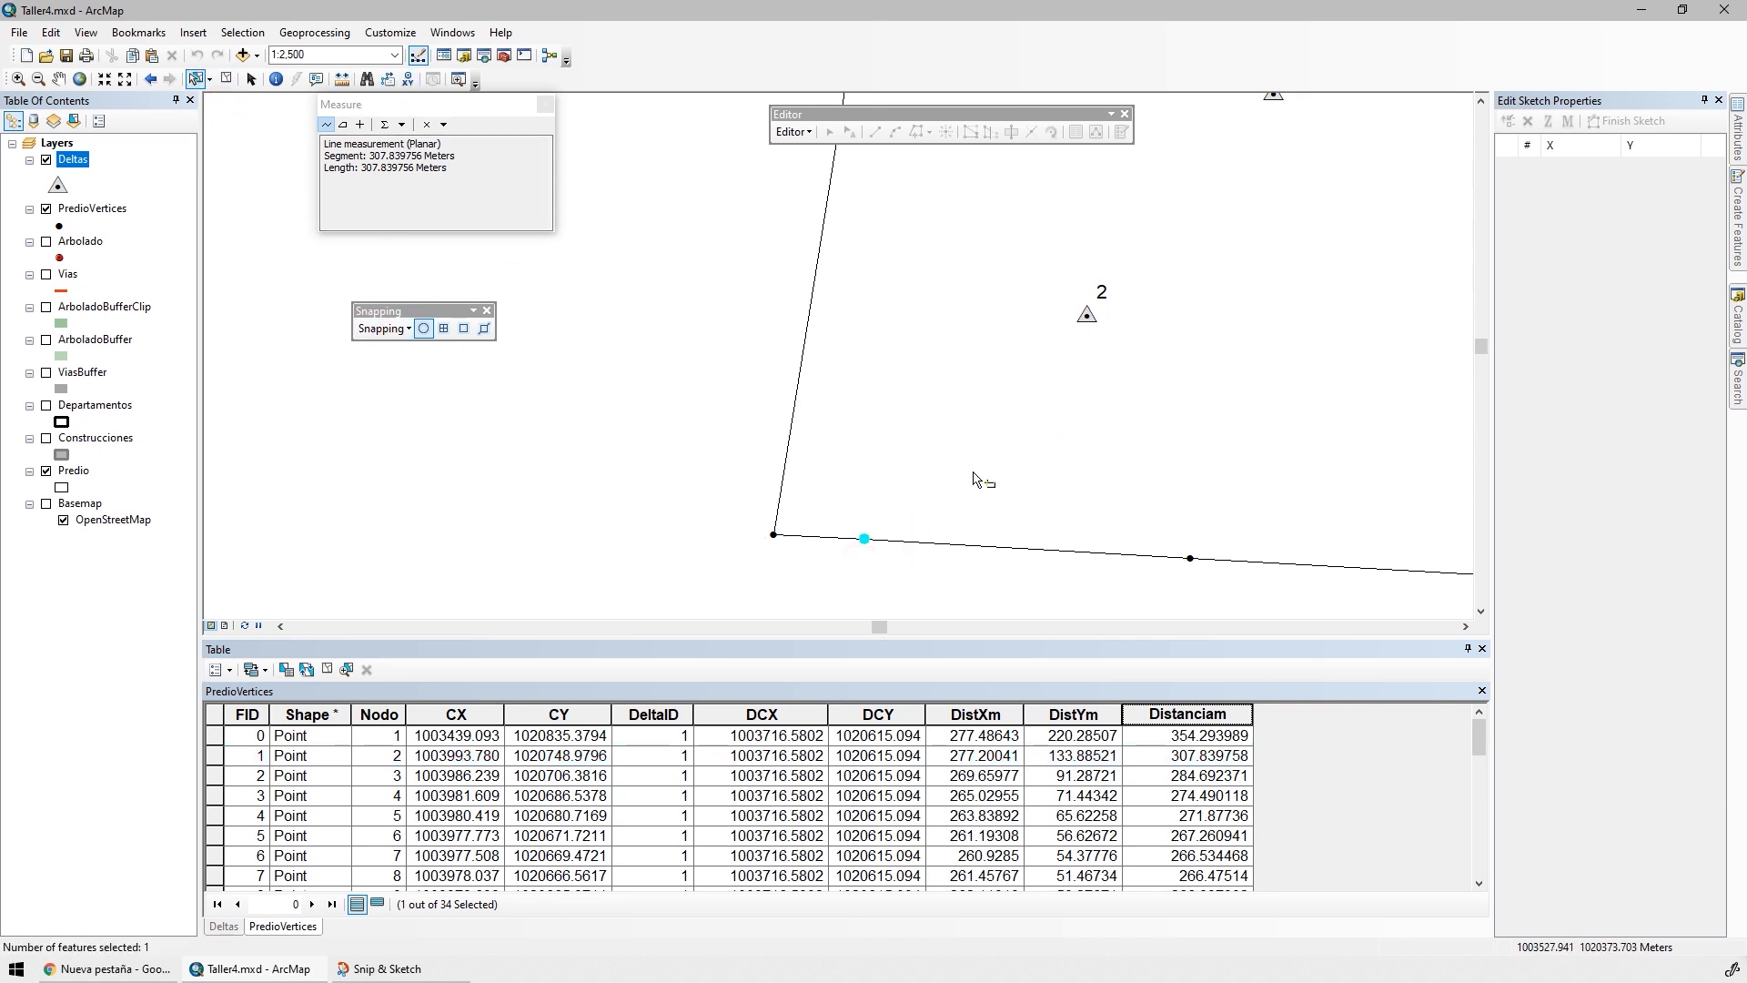
{"action": "left_click", "coordinate": [376, 903]}
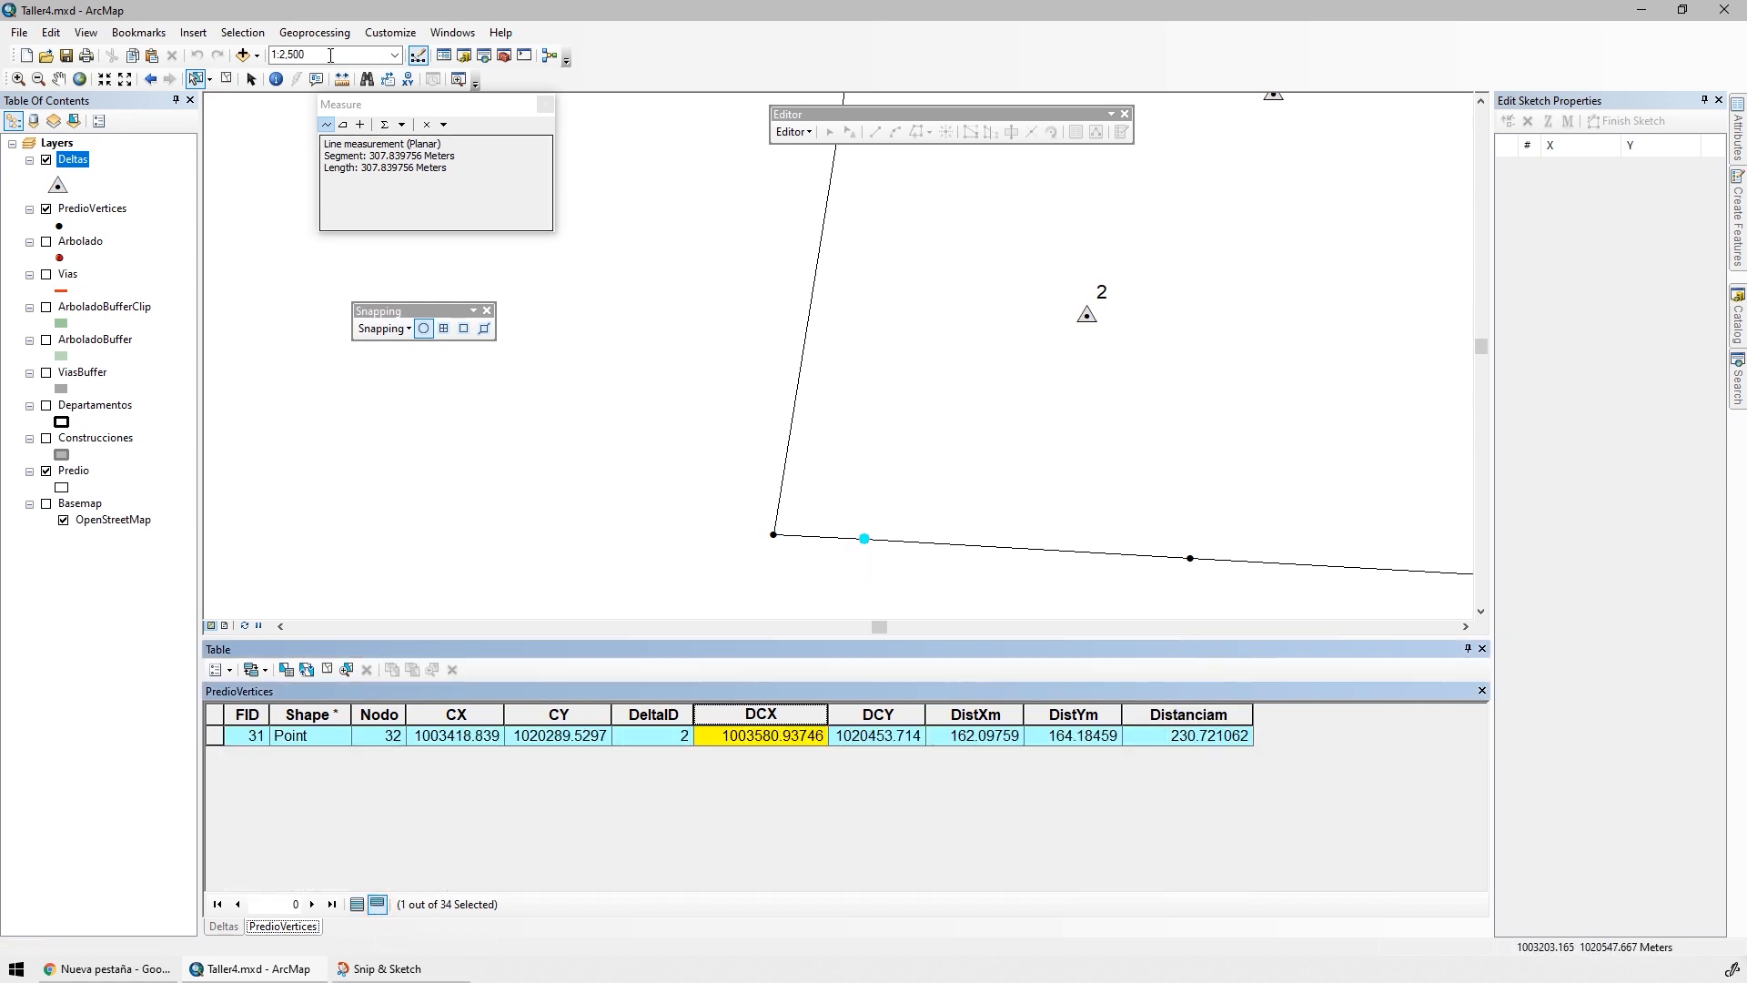
Measure the distance from delta 2 to the selected vertex on the southern boundary
{"action": "left_click", "coordinate": [327, 124]}
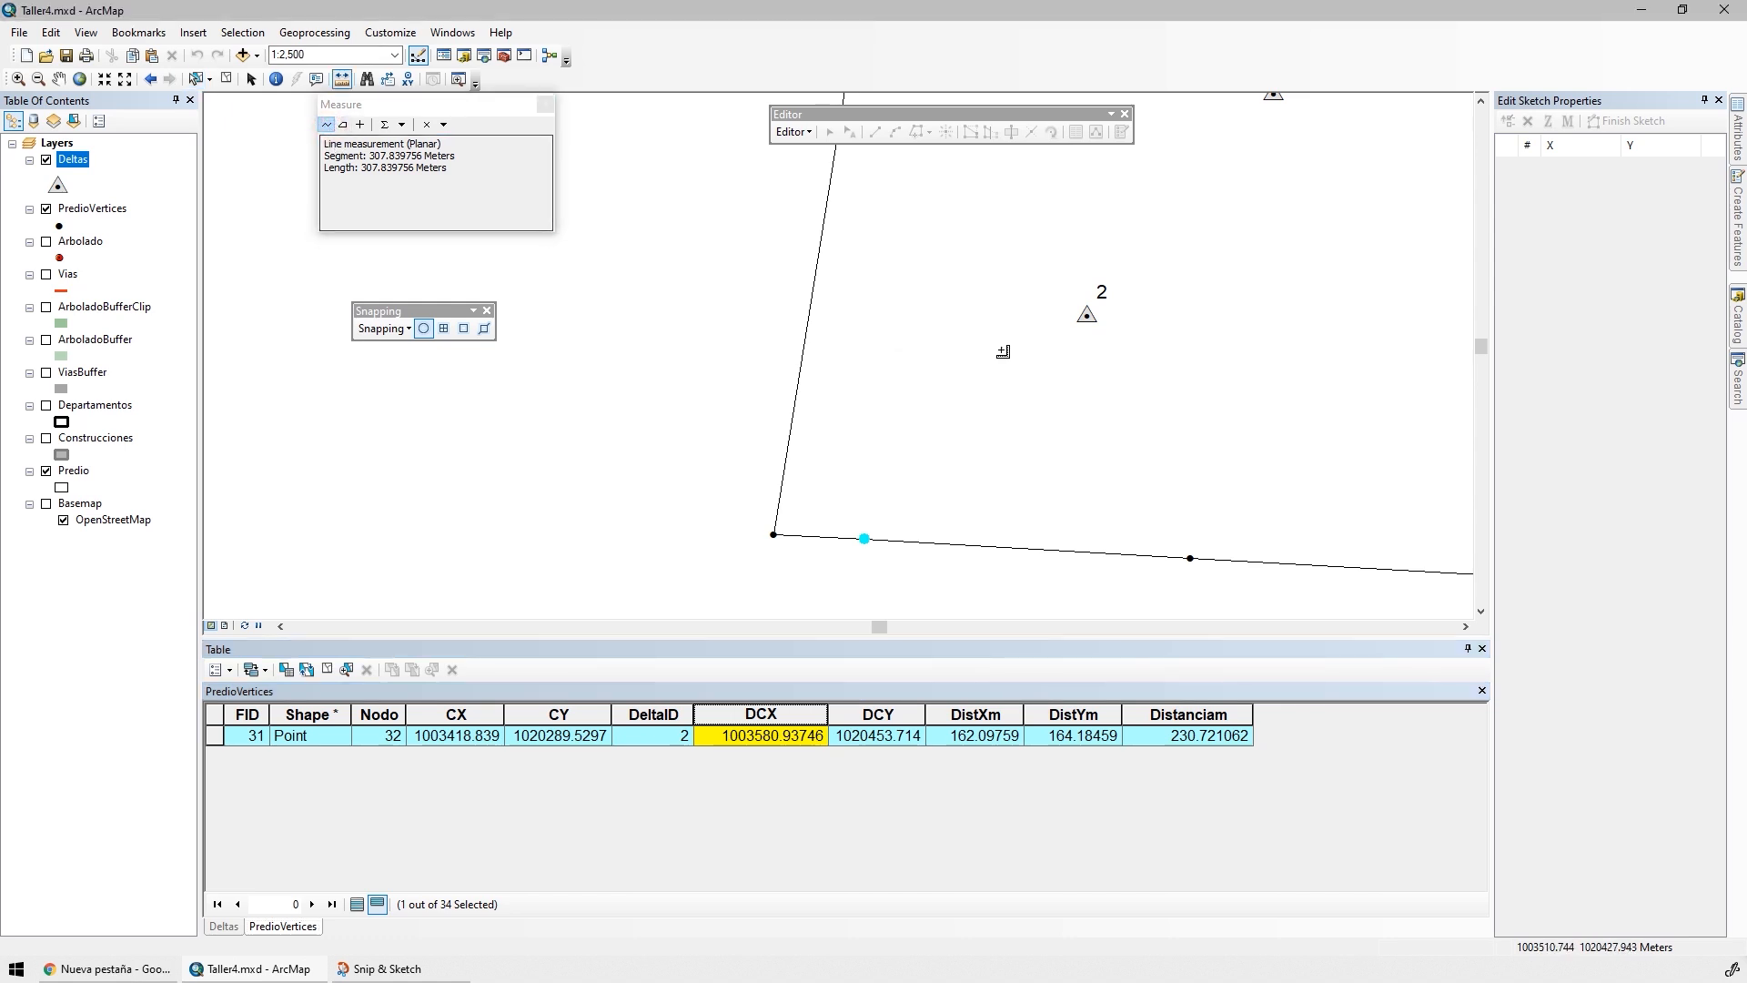
{"action": "left_click", "coordinate": [1089, 316]}
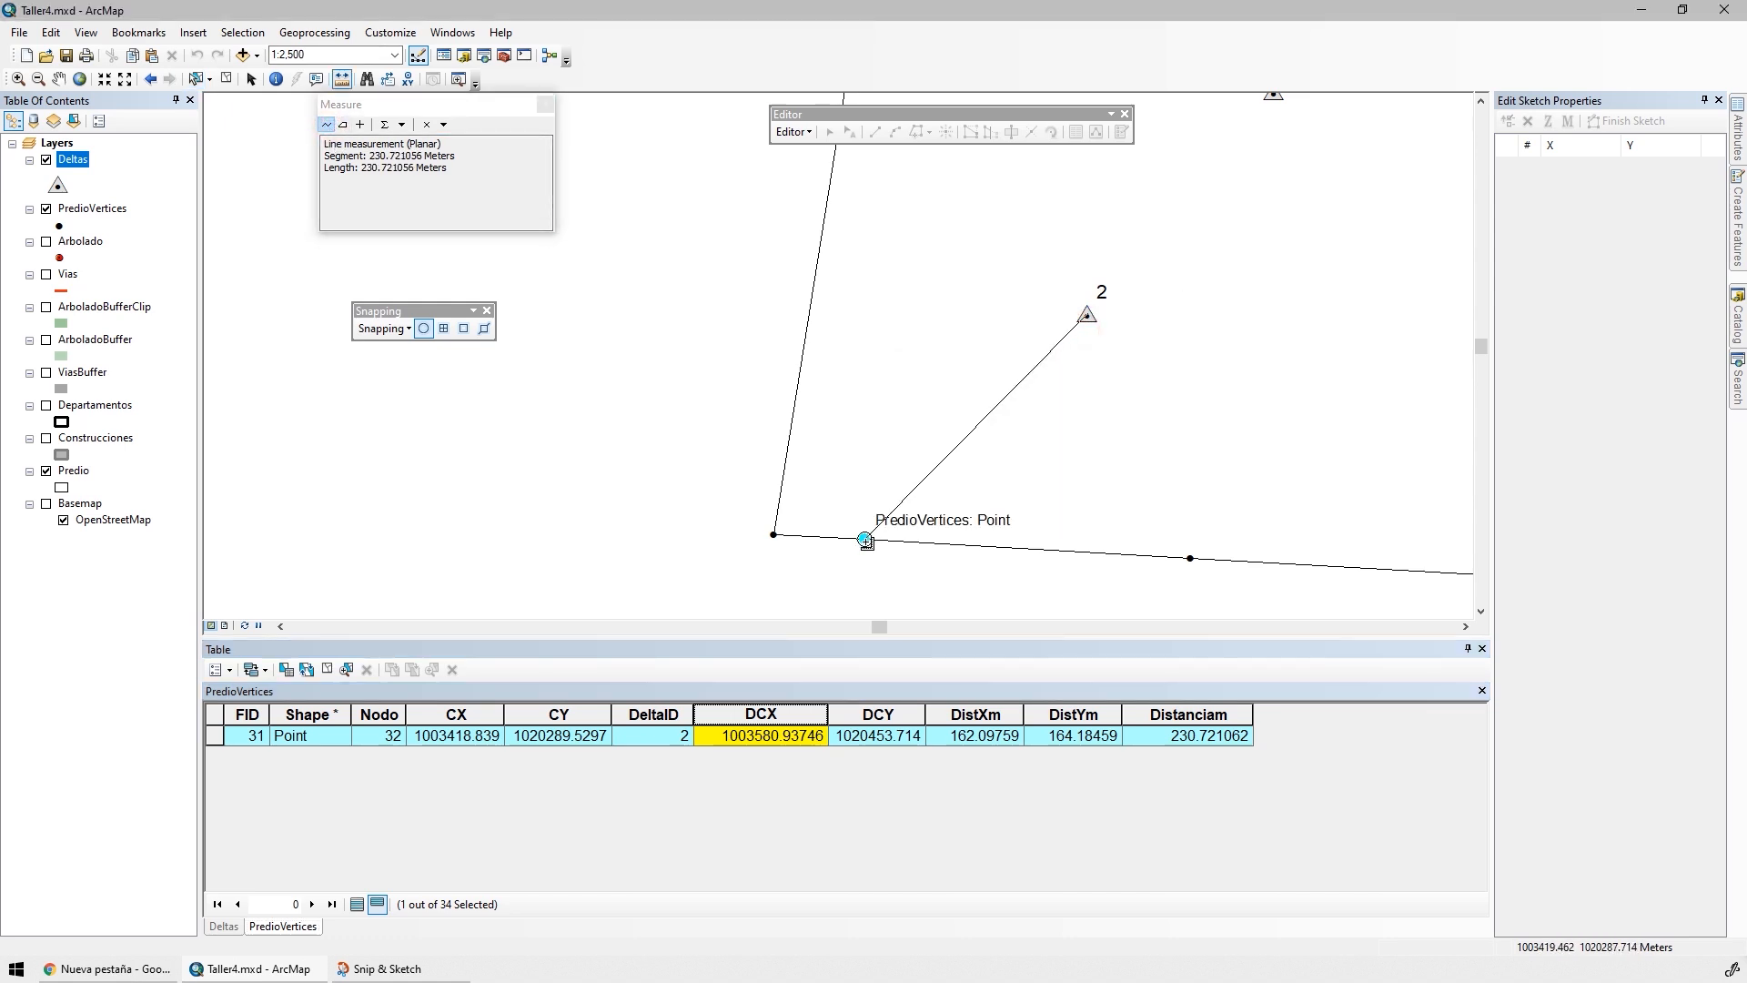
{"action": "double_click", "coordinate": [865, 539]}
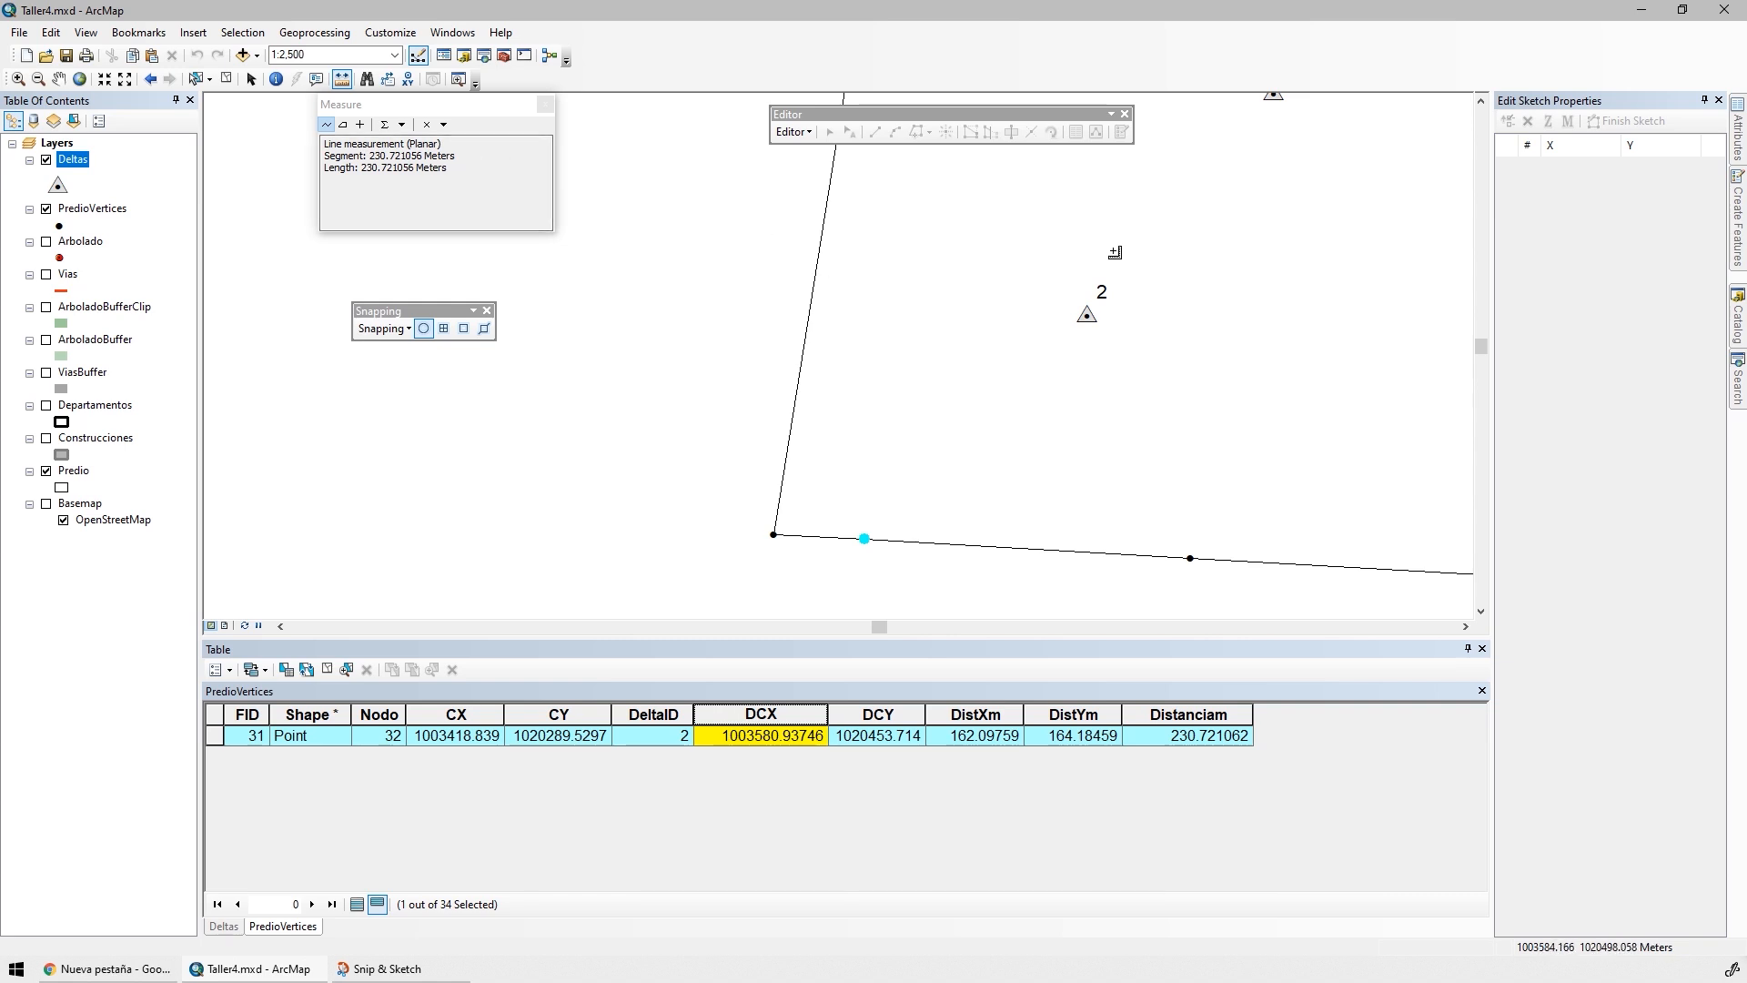
Clear the feature selection and show all PredioVertices records in the table
{"action": "left_click", "coordinate": [228, 80]}
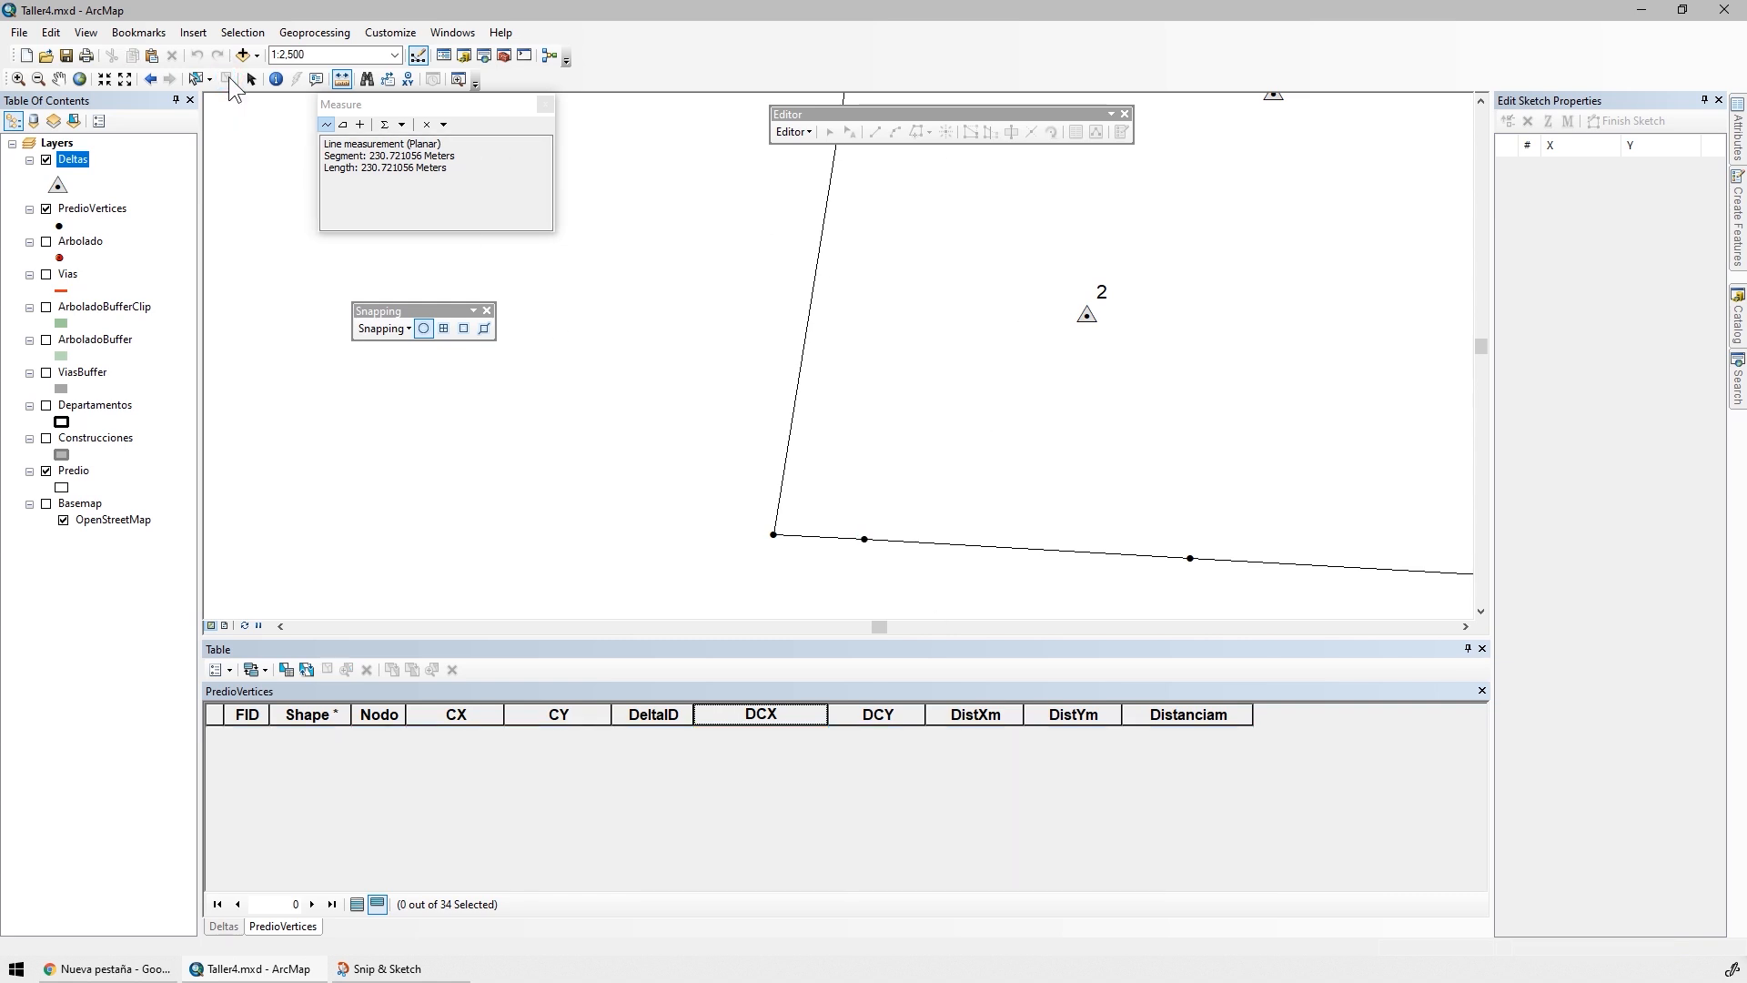
{"action": "left_click", "coordinate": [358, 906]}
Frame both deltas and the parcel's eastern vertices on the map and capture the full screen in Snip & Sketch
{"action": "left_click_drag", "start_coordinate": [1134, 358], "coordinate": [582, 544]}
{"action": "scroll", "coordinate": [776, 306], "scroll_direction": "down", "scroll_amount": 1}
{"action": "left_click_drag", "start_coordinate": [769, 296], "coordinate": [860, 333]}
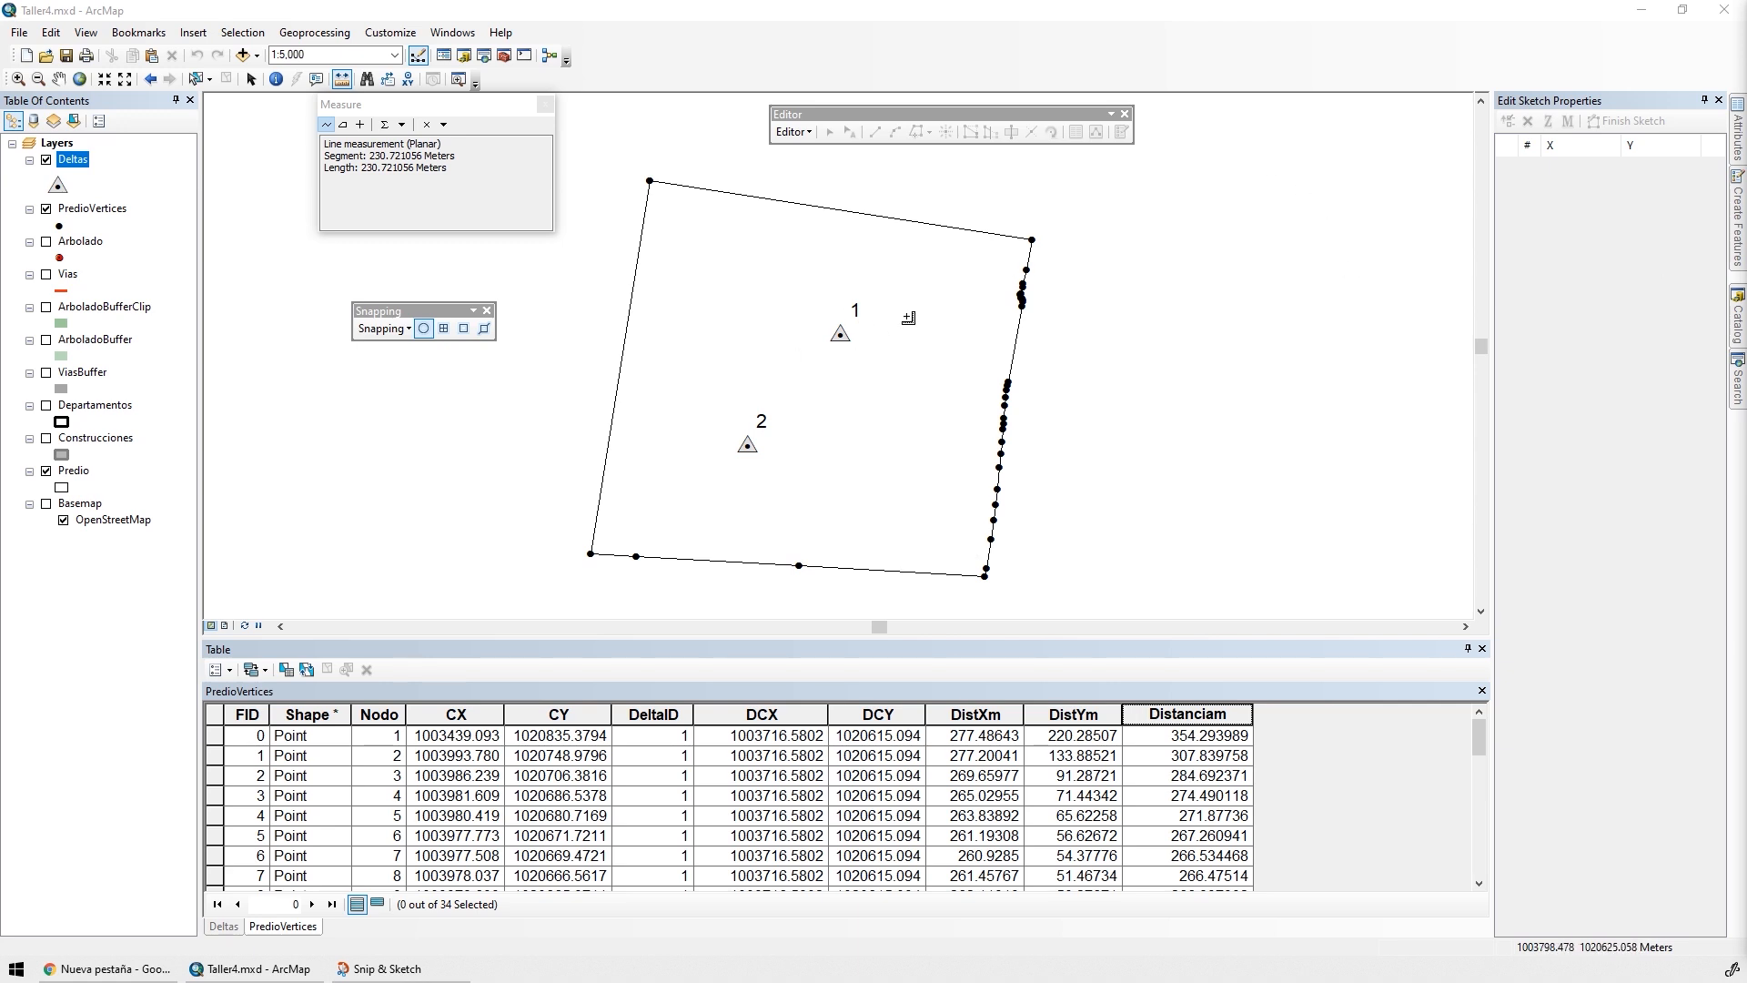
{"action": "left_click_drag", "start_coordinate": [910, 327], "coordinate": [883, 401]}
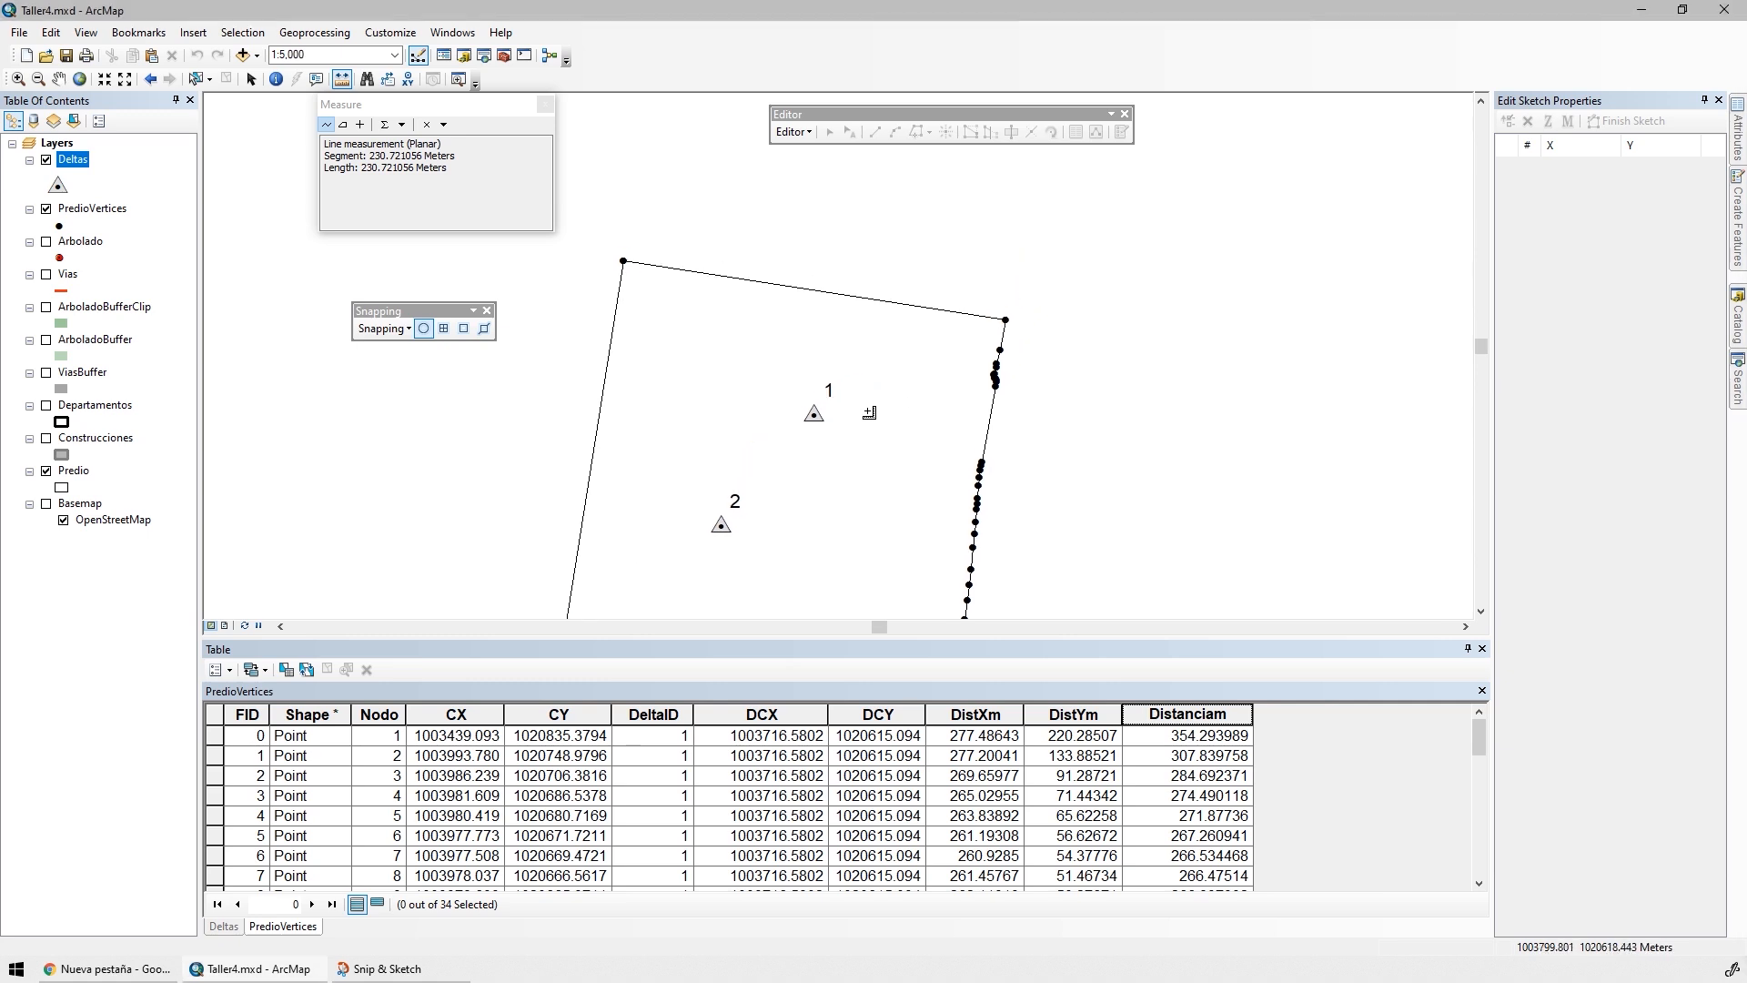
{"action": "scroll", "coordinate": [884, 400], "scroll_direction": "down", "scroll_amount": 2}
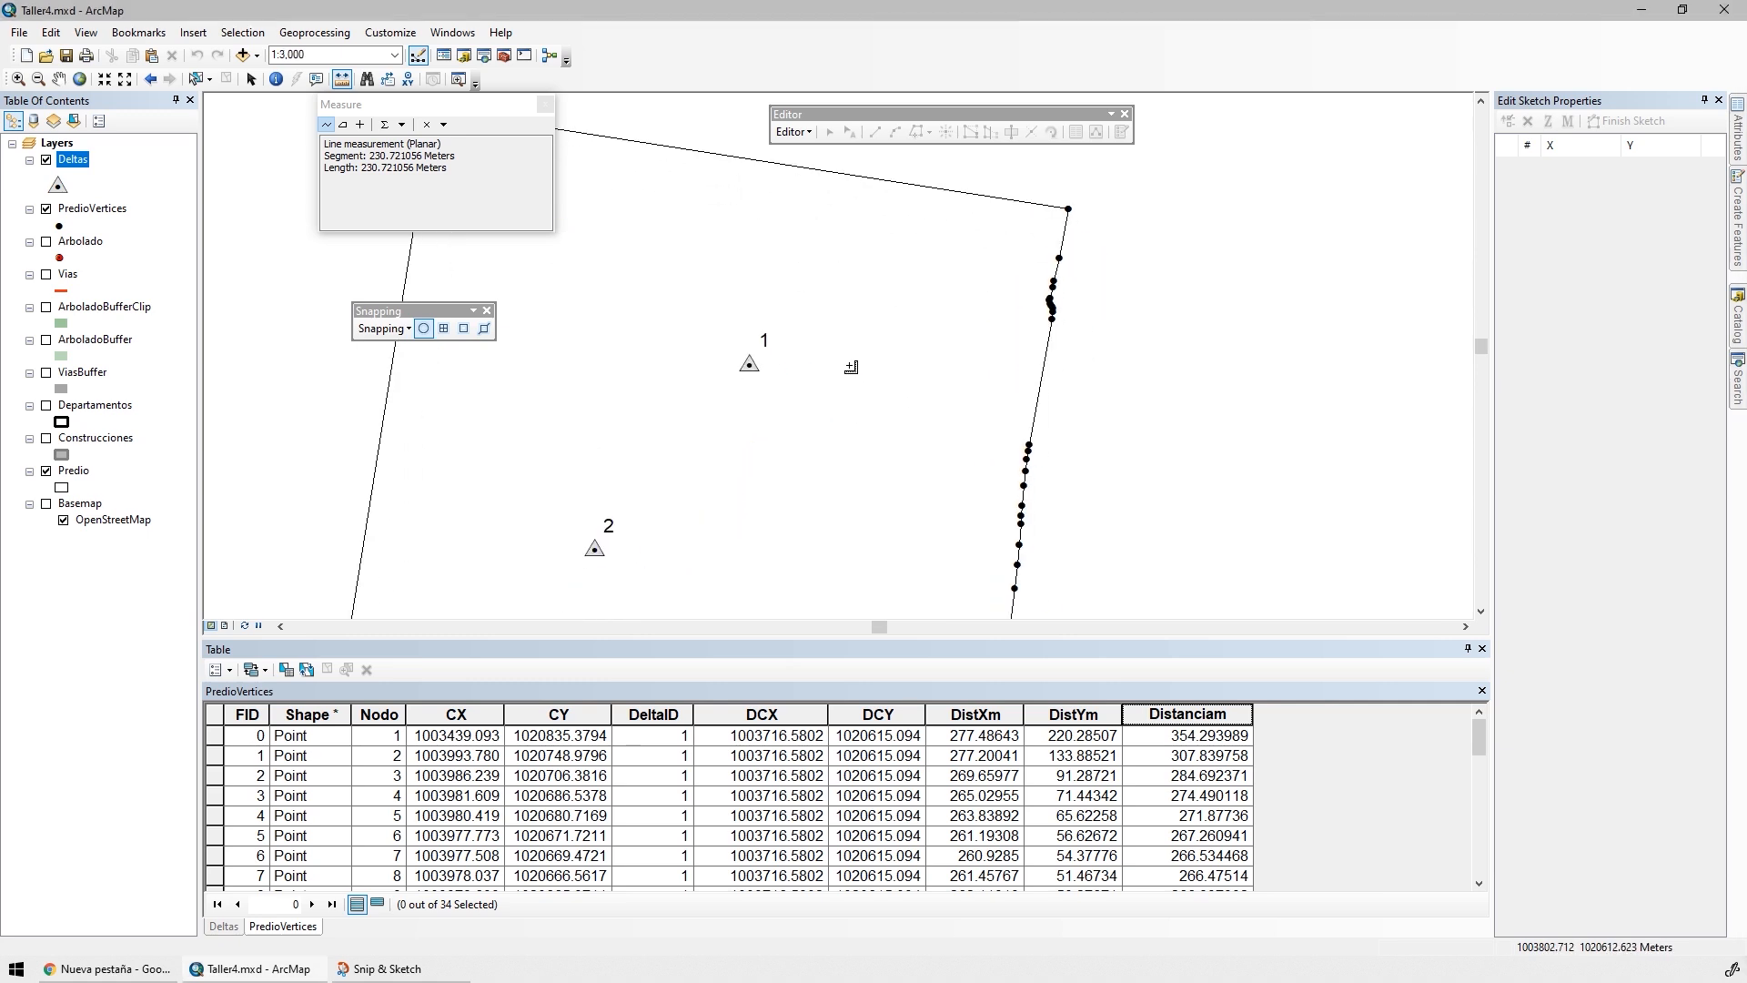
{"action": "left_click_drag", "start_coordinate": [849, 365], "coordinate": [816, 373]}
{"action": "left_click", "coordinate": [1733, 969]}
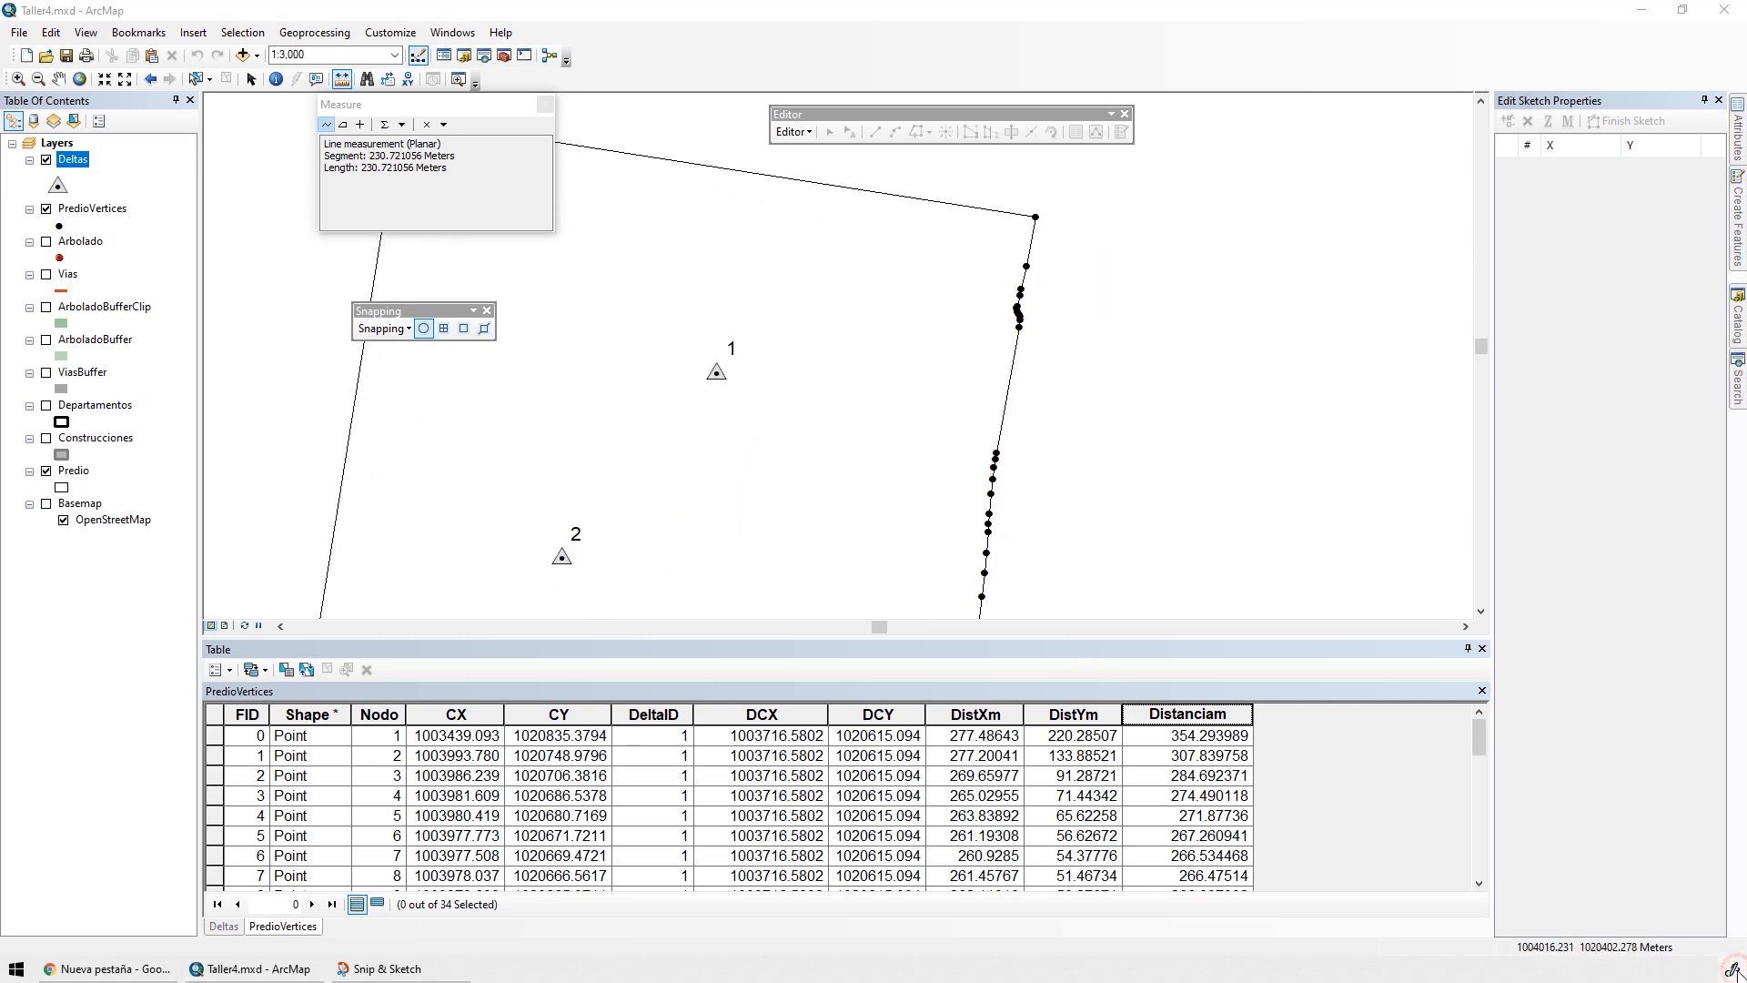
{"action": "left_click", "coordinate": [1632, 939]}
Draw red compass axes centred on delta 1 and label their ends N, E, S and W
{"action": "left_click", "coordinate": [790, 47]}
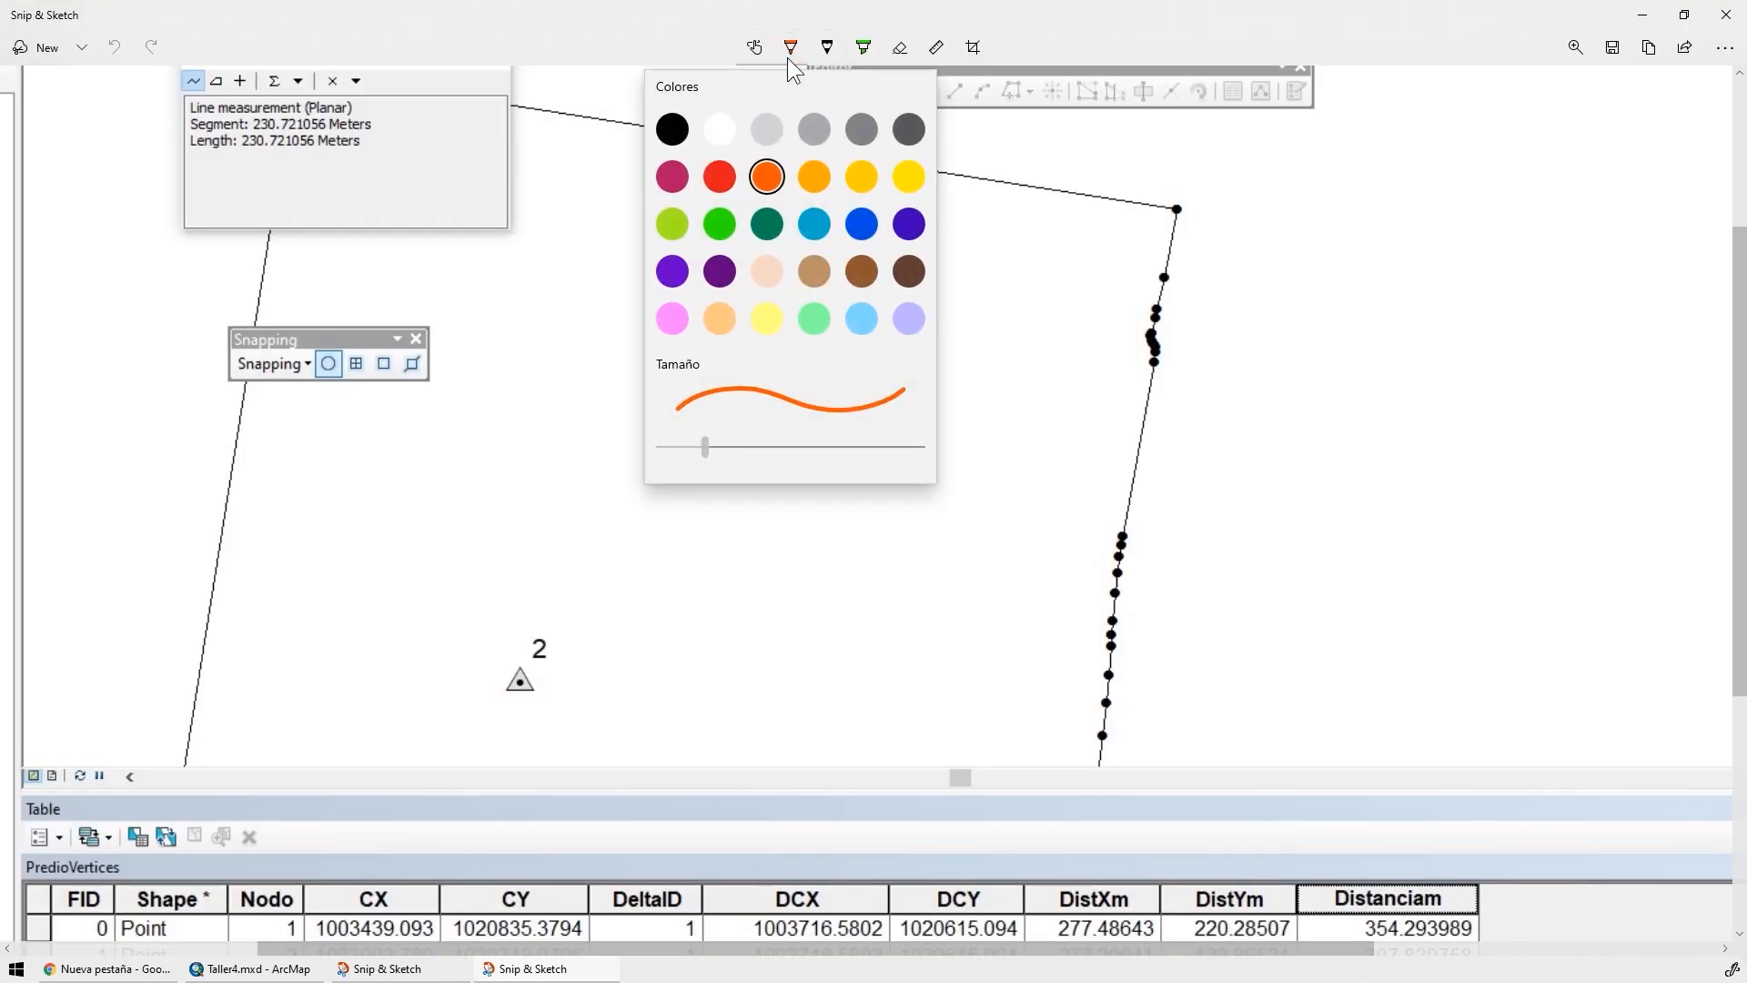
{"action": "left_click", "coordinate": [720, 175]}
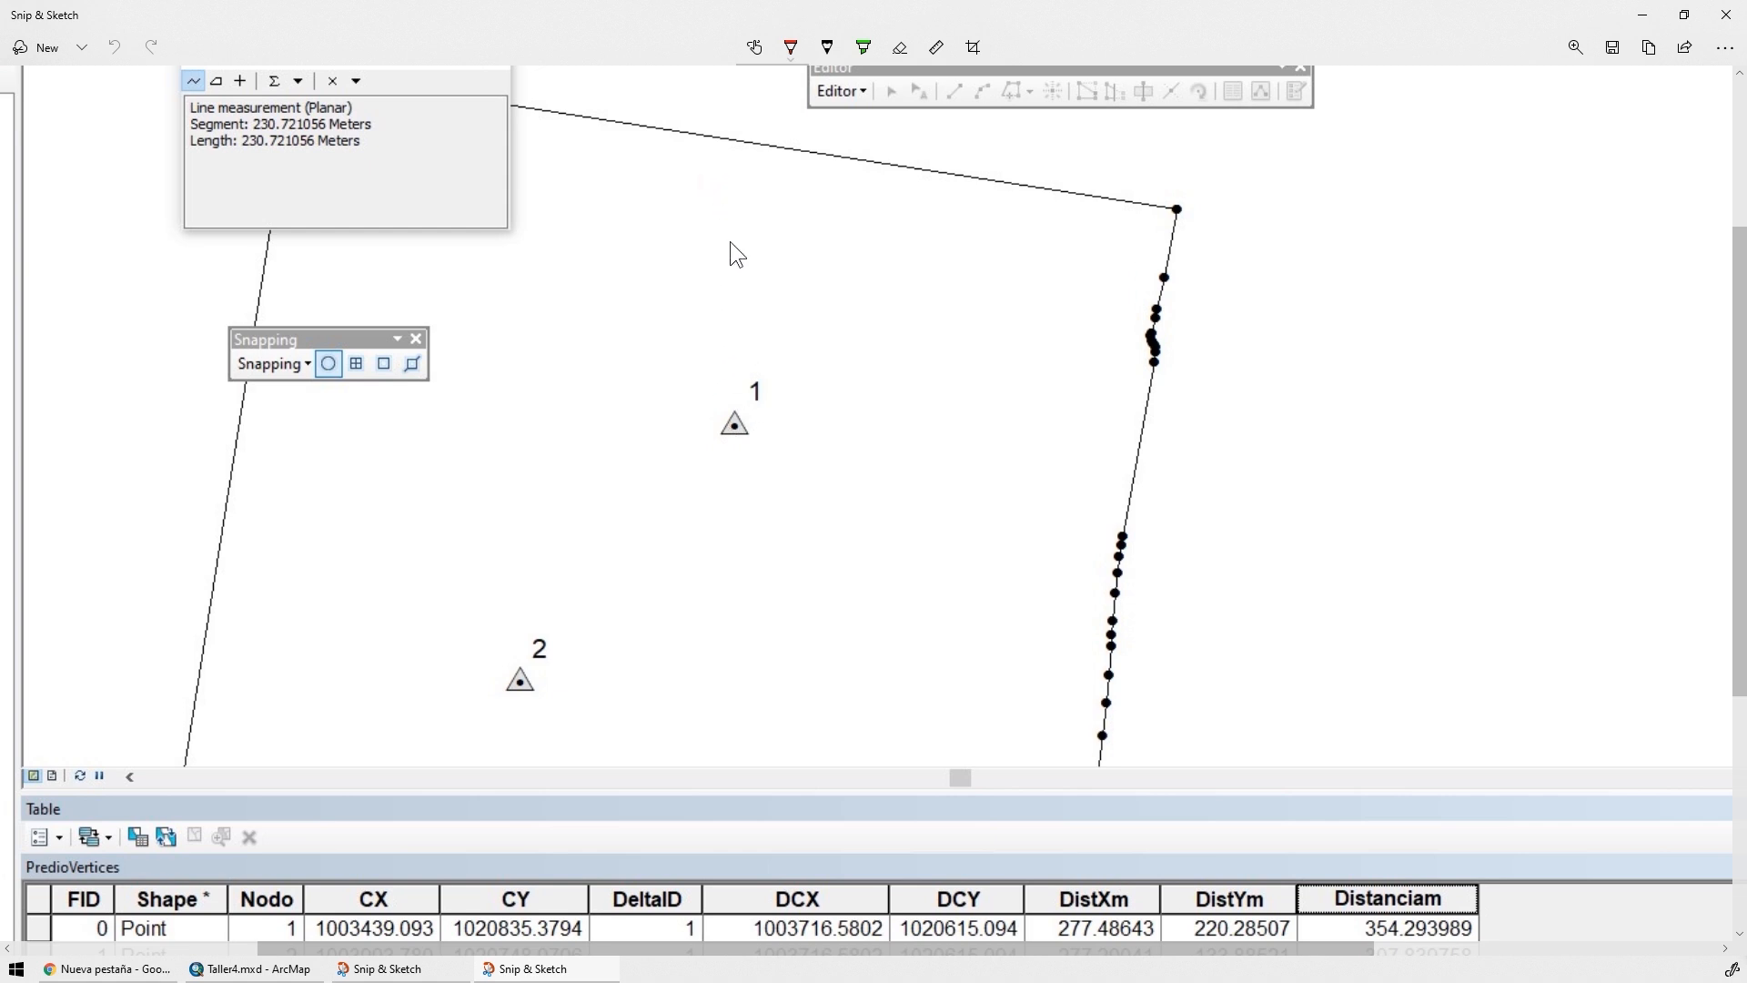
{"action": "left_click_drag", "start_coordinate": [724, 334], "coordinate": [723, 672]}
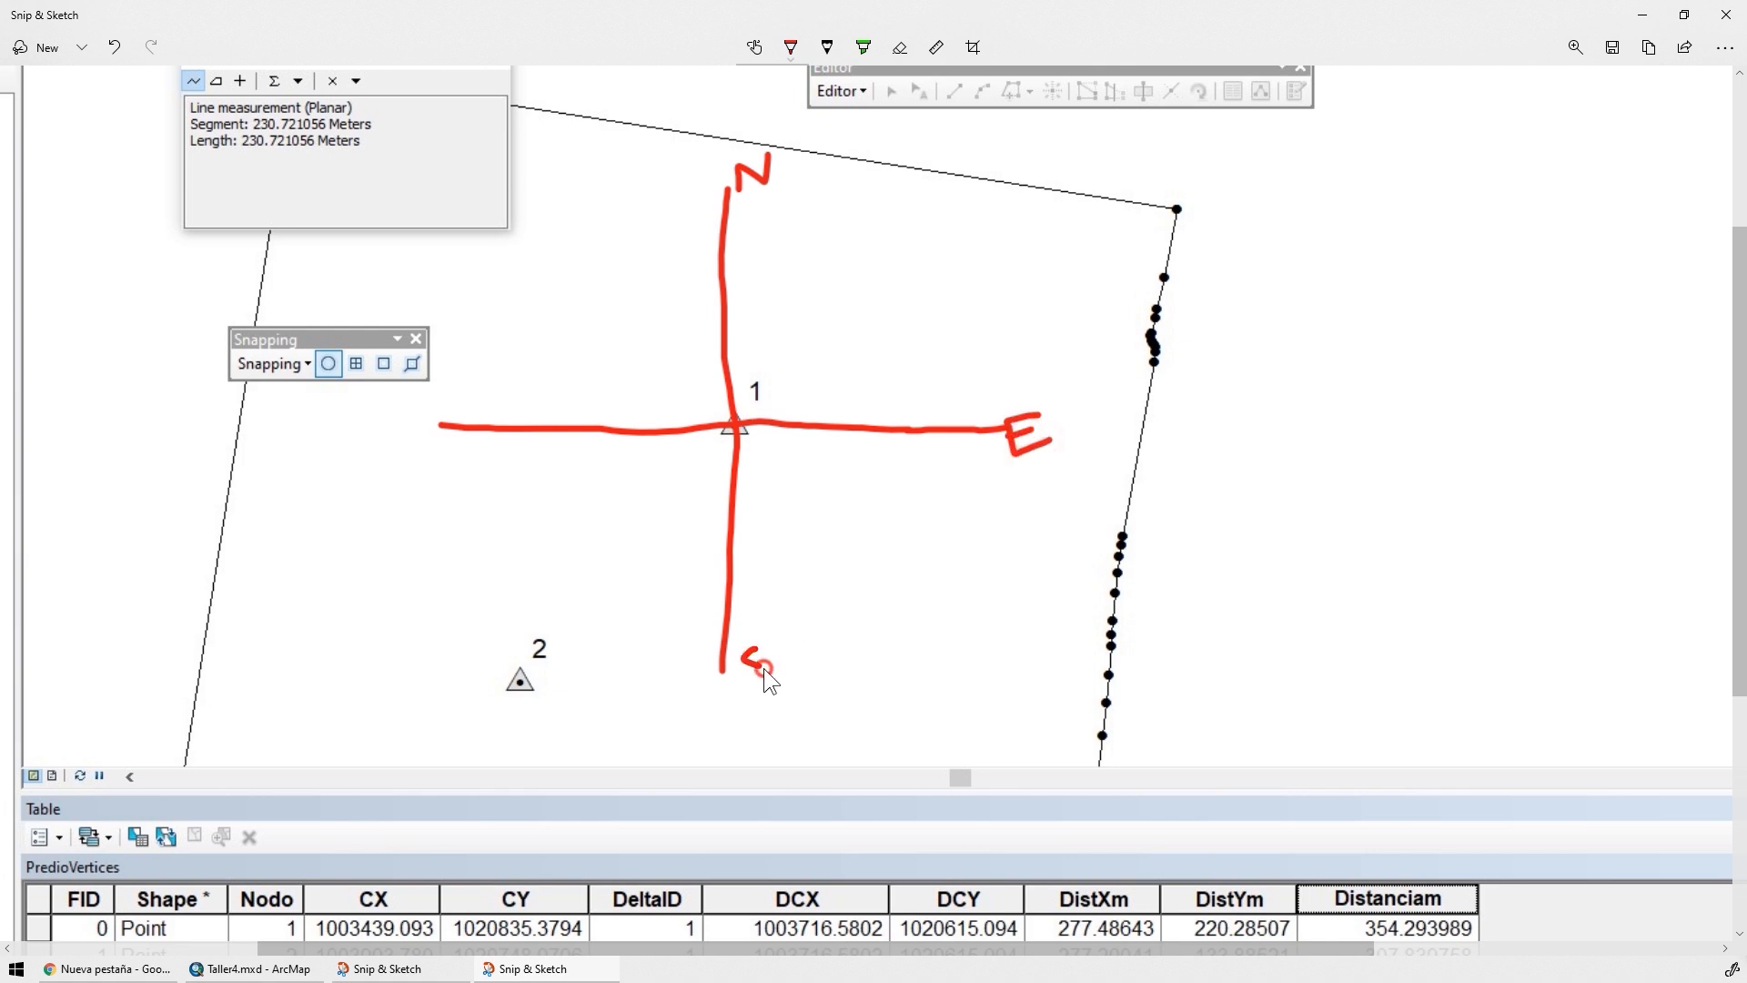
Draw a green line from delta 1 to the northeast corner vertex, mark angle α from north, and write the bearing N α E
{"action": "left_click", "coordinate": [795, 55]}
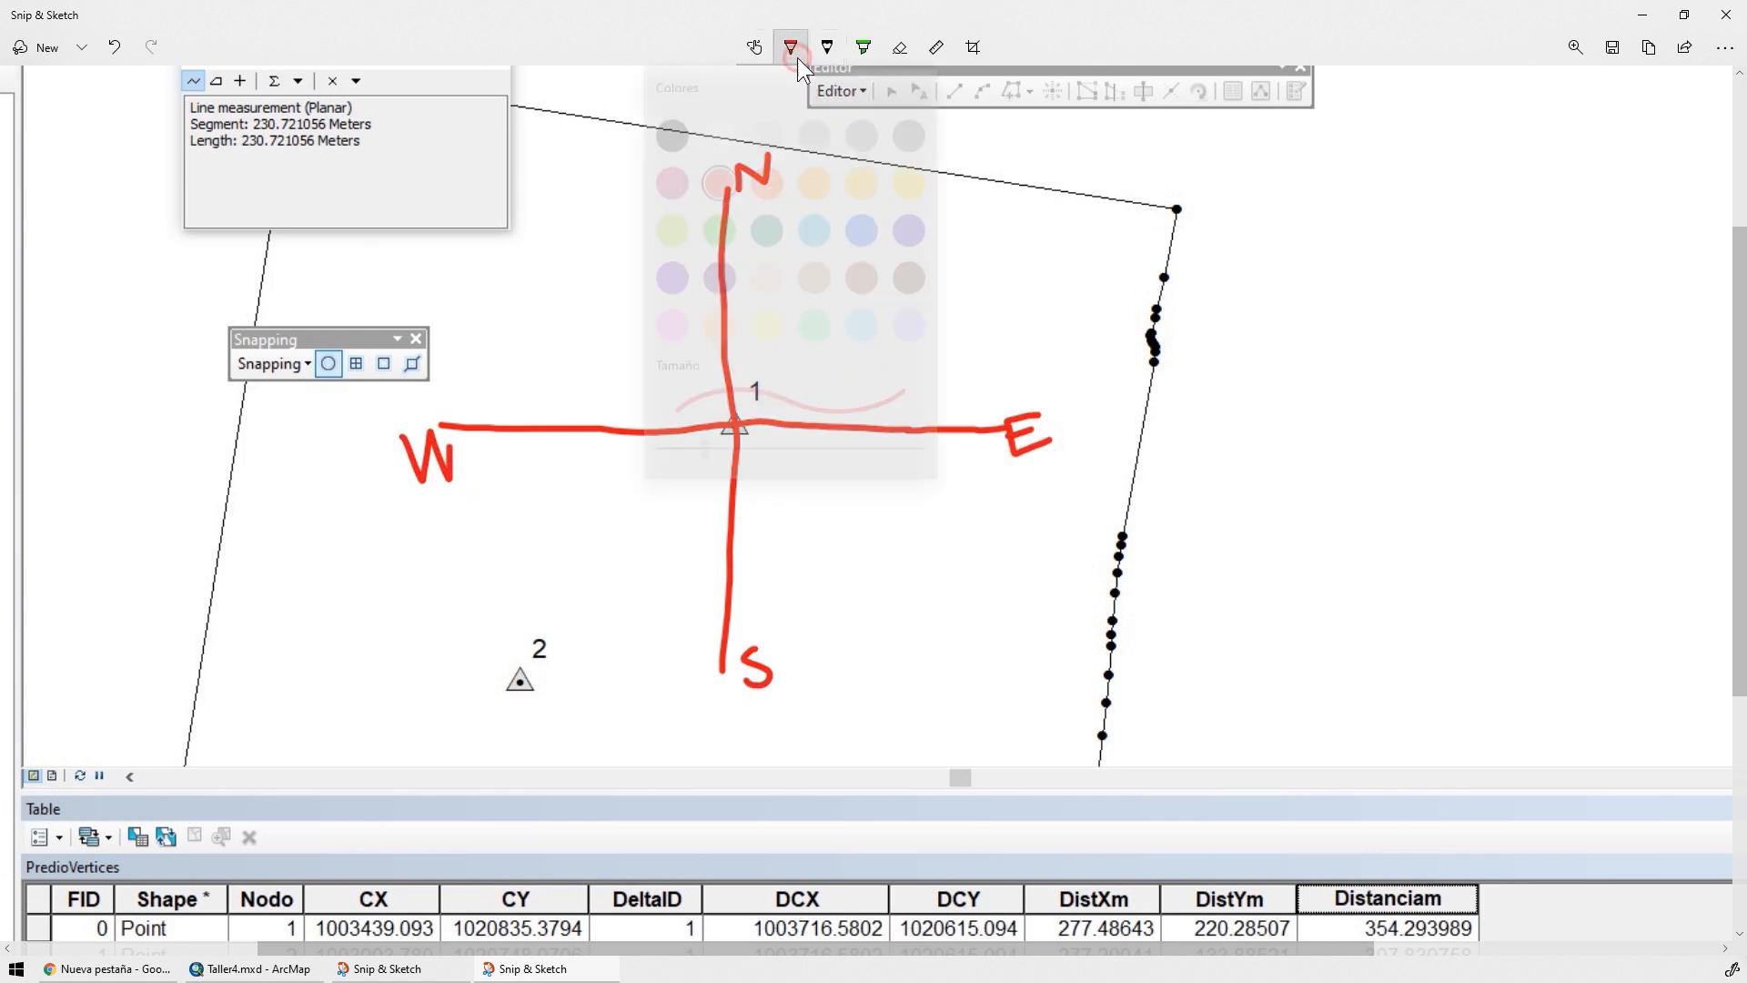
{"action": "left_click", "coordinate": [767, 224]}
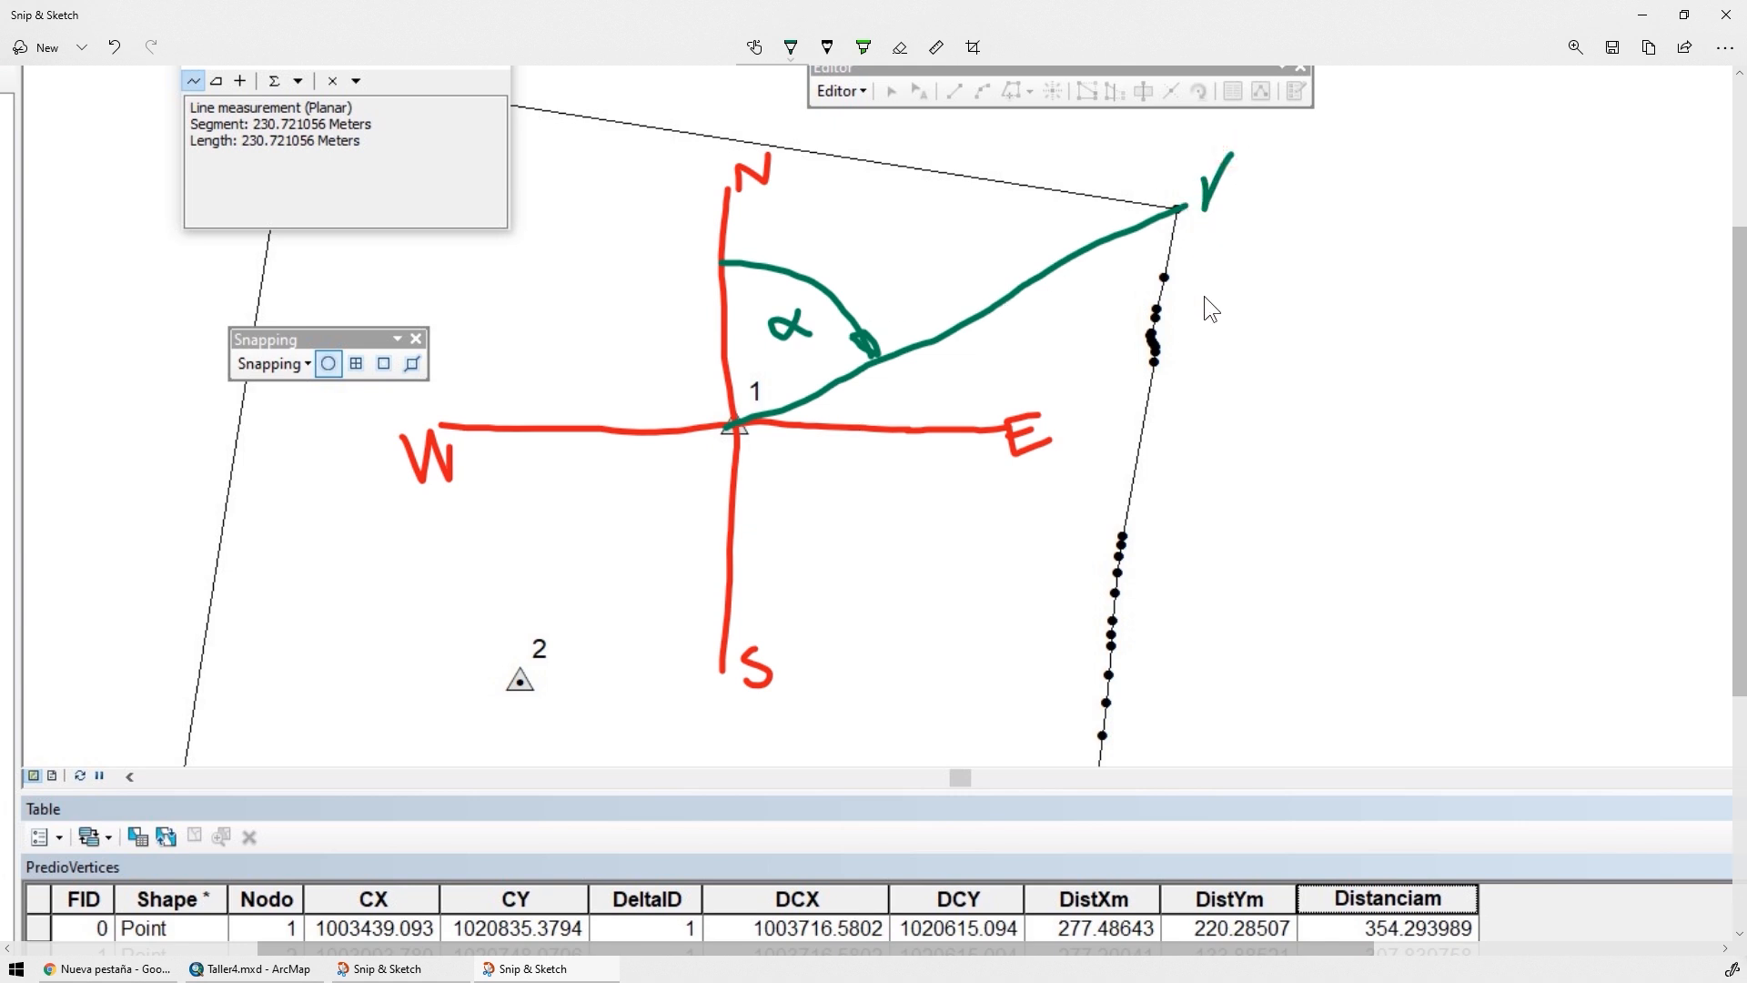
{"action": "left_click_drag", "start_coordinate": [1287, 292], "coordinate": [1342, 275]}
{"action": "left_click_drag", "start_coordinate": [1422, 297], "coordinate": [1427, 353]}
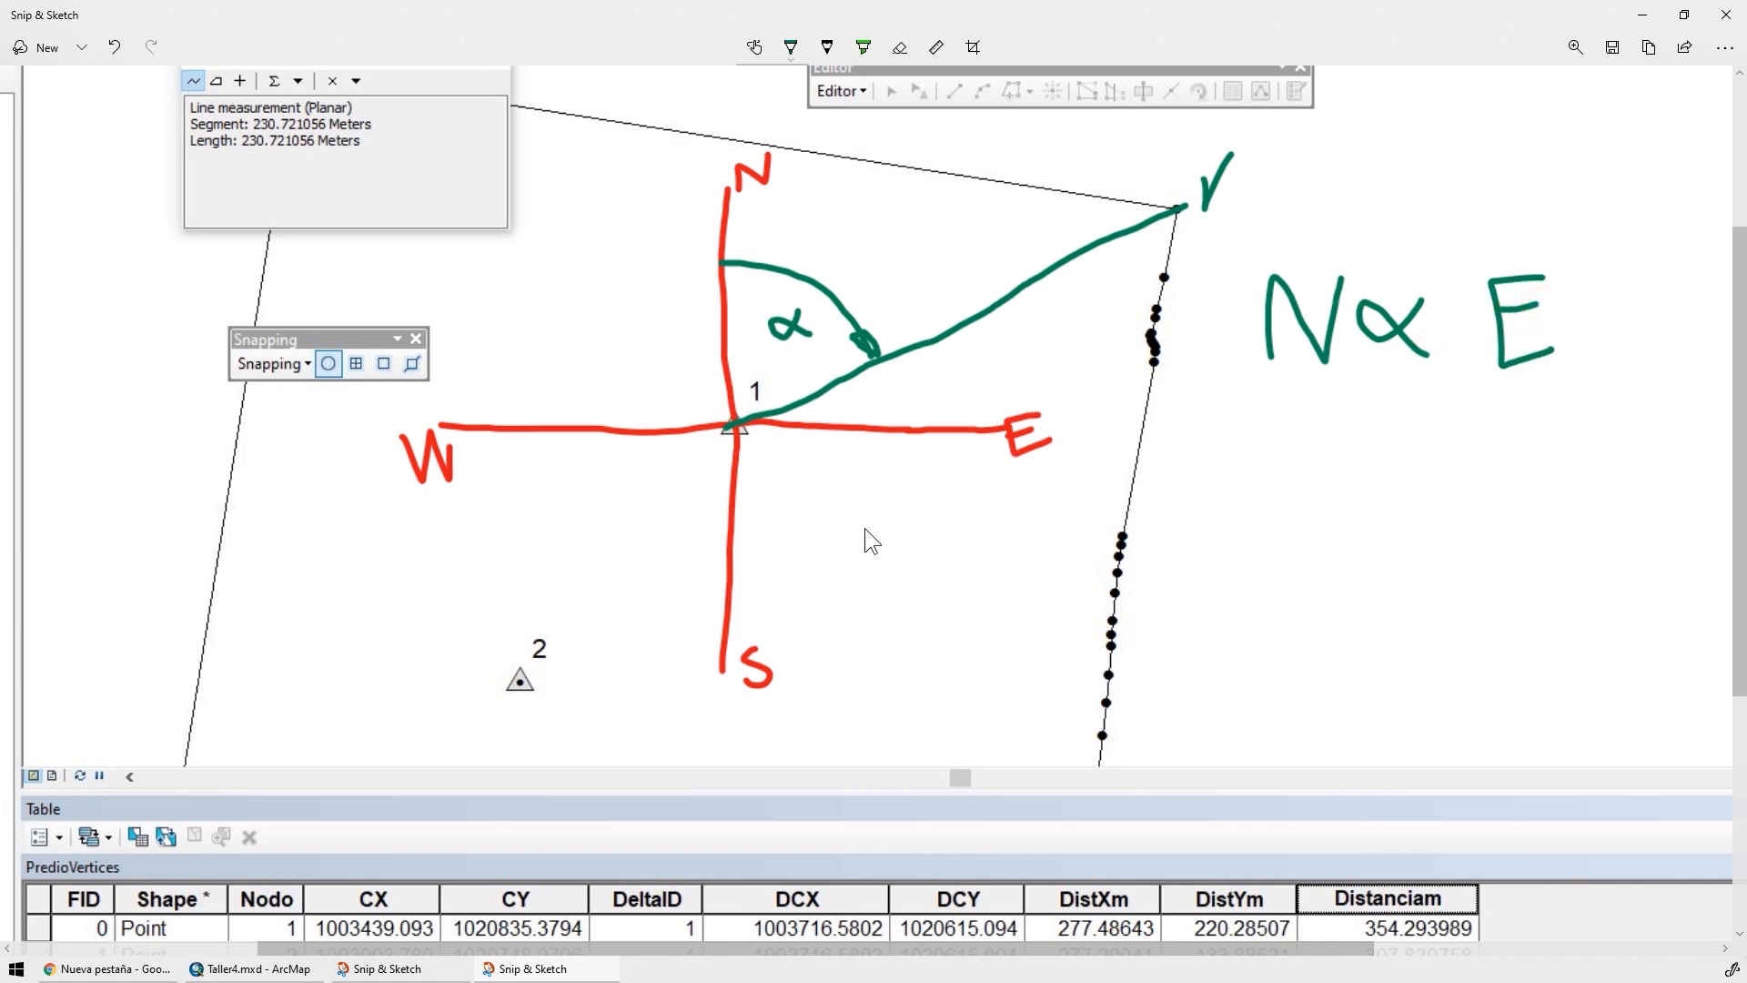
Draw a green line from delta 1 to a southeastern vertex, mark angle β from south, and write the bearing S β E
{"action": "left_click_drag", "start_coordinate": [733, 422], "coordinate": [1104, 704]}
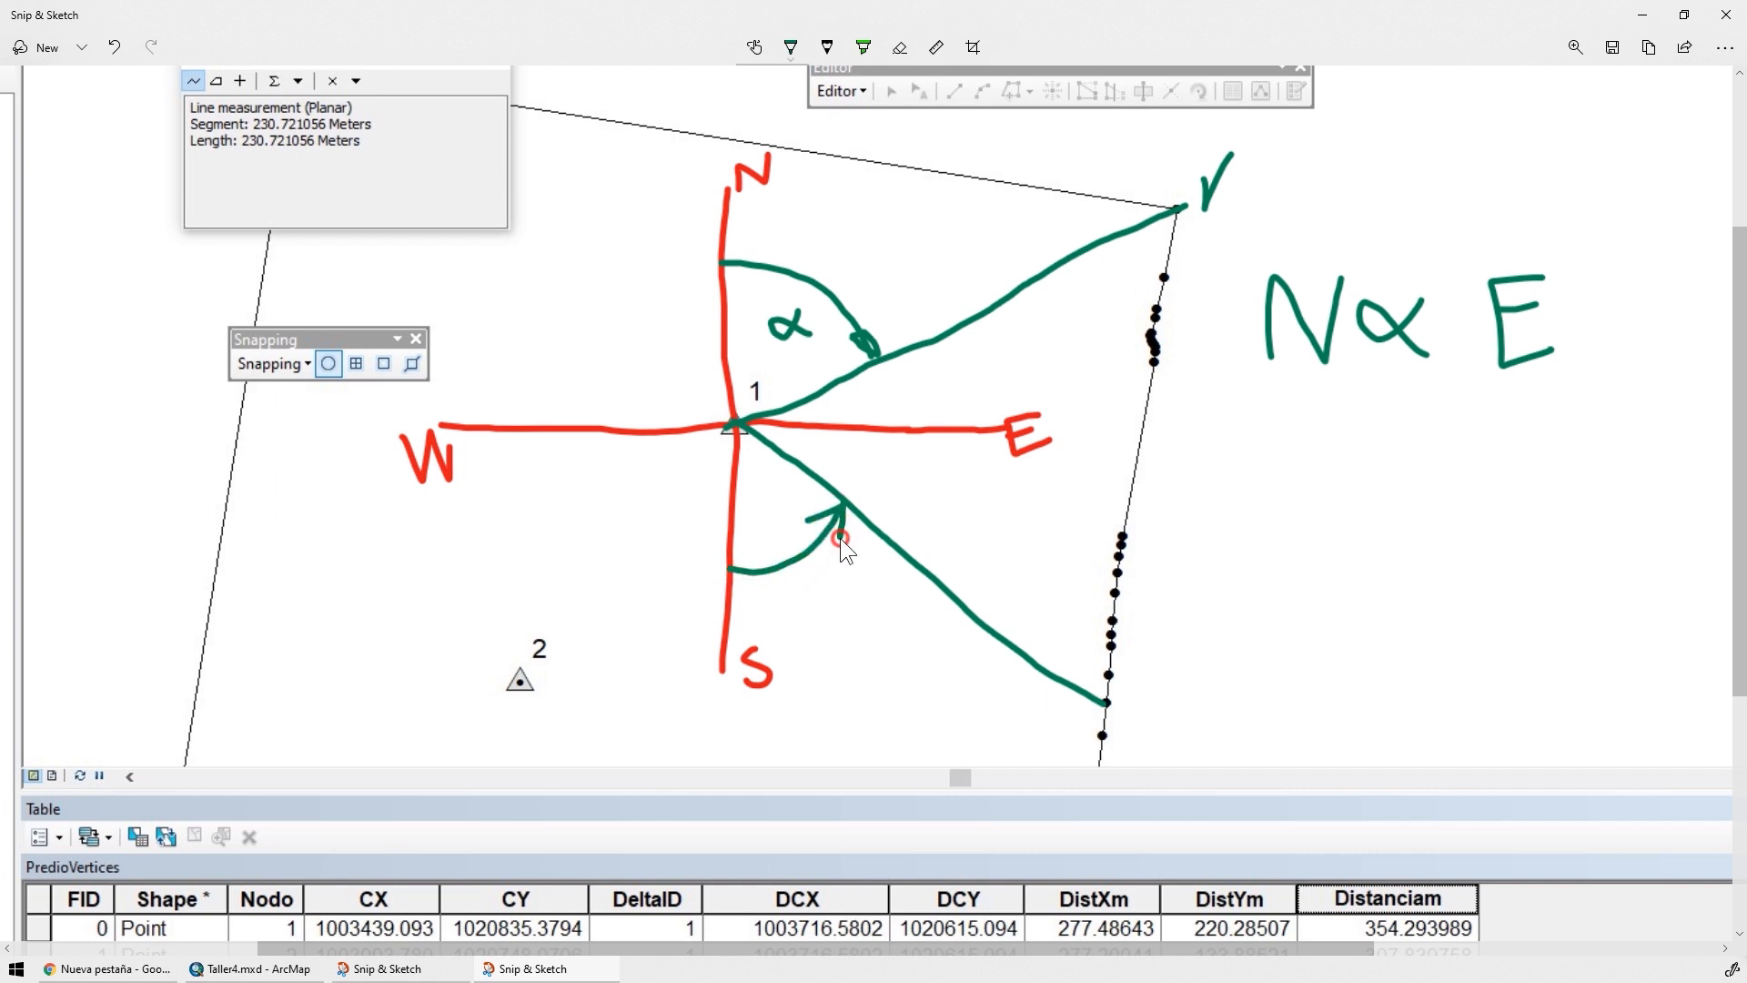
{"action": "left_click_drag", "start_coordinate": [763, 537], "coordinate": [781, 484]}
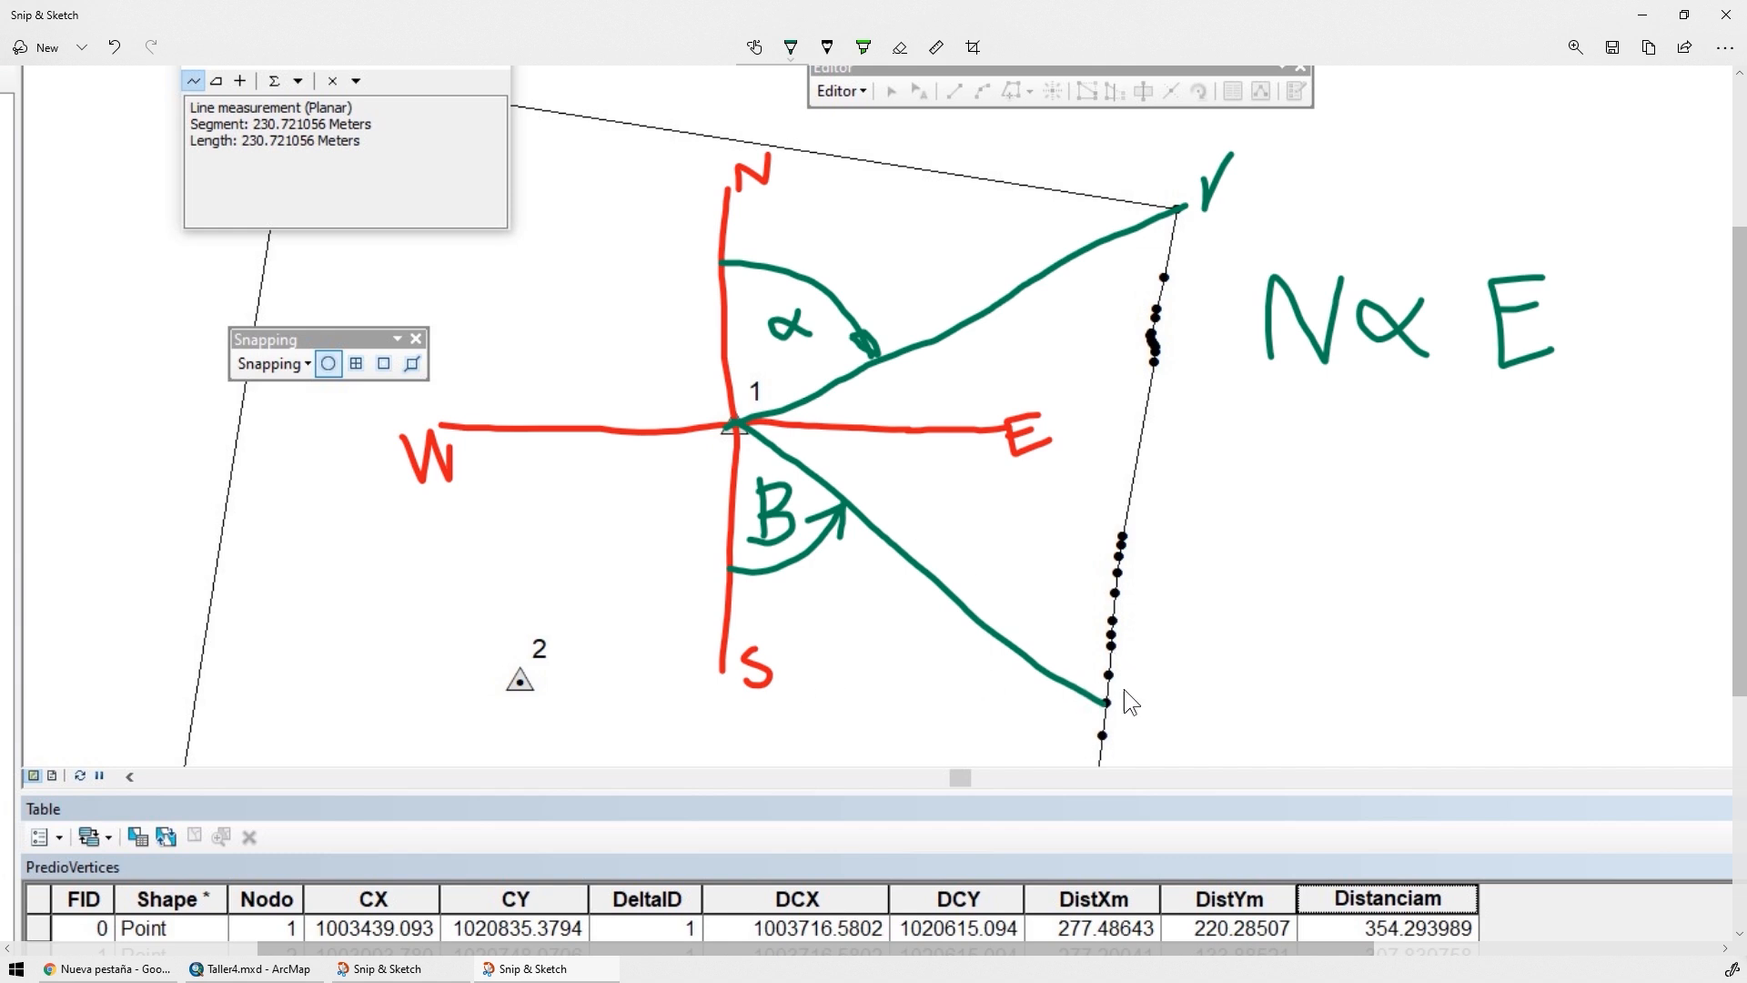
{"action": "left_click_drag", "start_coordinate": [1357, 551], "coordinate": [1356, 569]}
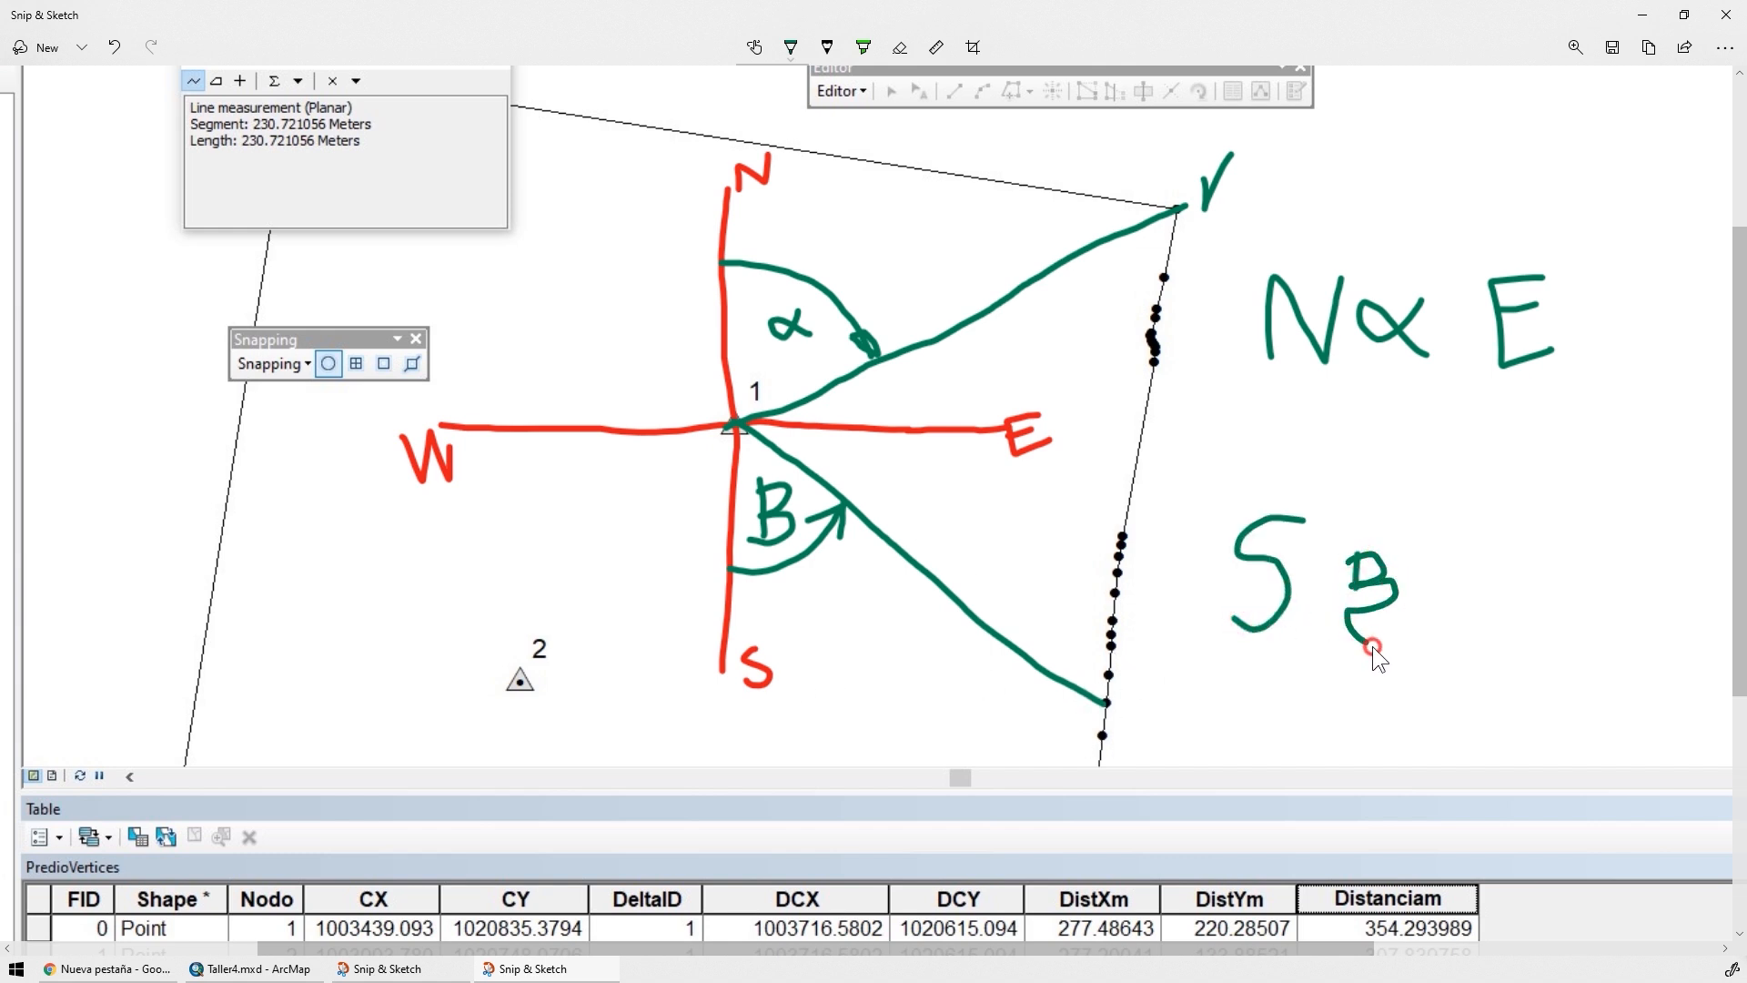
{"action": "left_click_drag", "start_coordinate": [1372, 646], "coordinate": [1380, 652]}
{"action": "mouse_move", "coordinate": [1489, 516]}
{"action": "left_mouse_down"}
{"action": "mouse_move", "coordinate": [1466, 521]}
{"action": "mouse_move", "coordinate": [1517, 570]}
{"action": "left_mouse_up"}
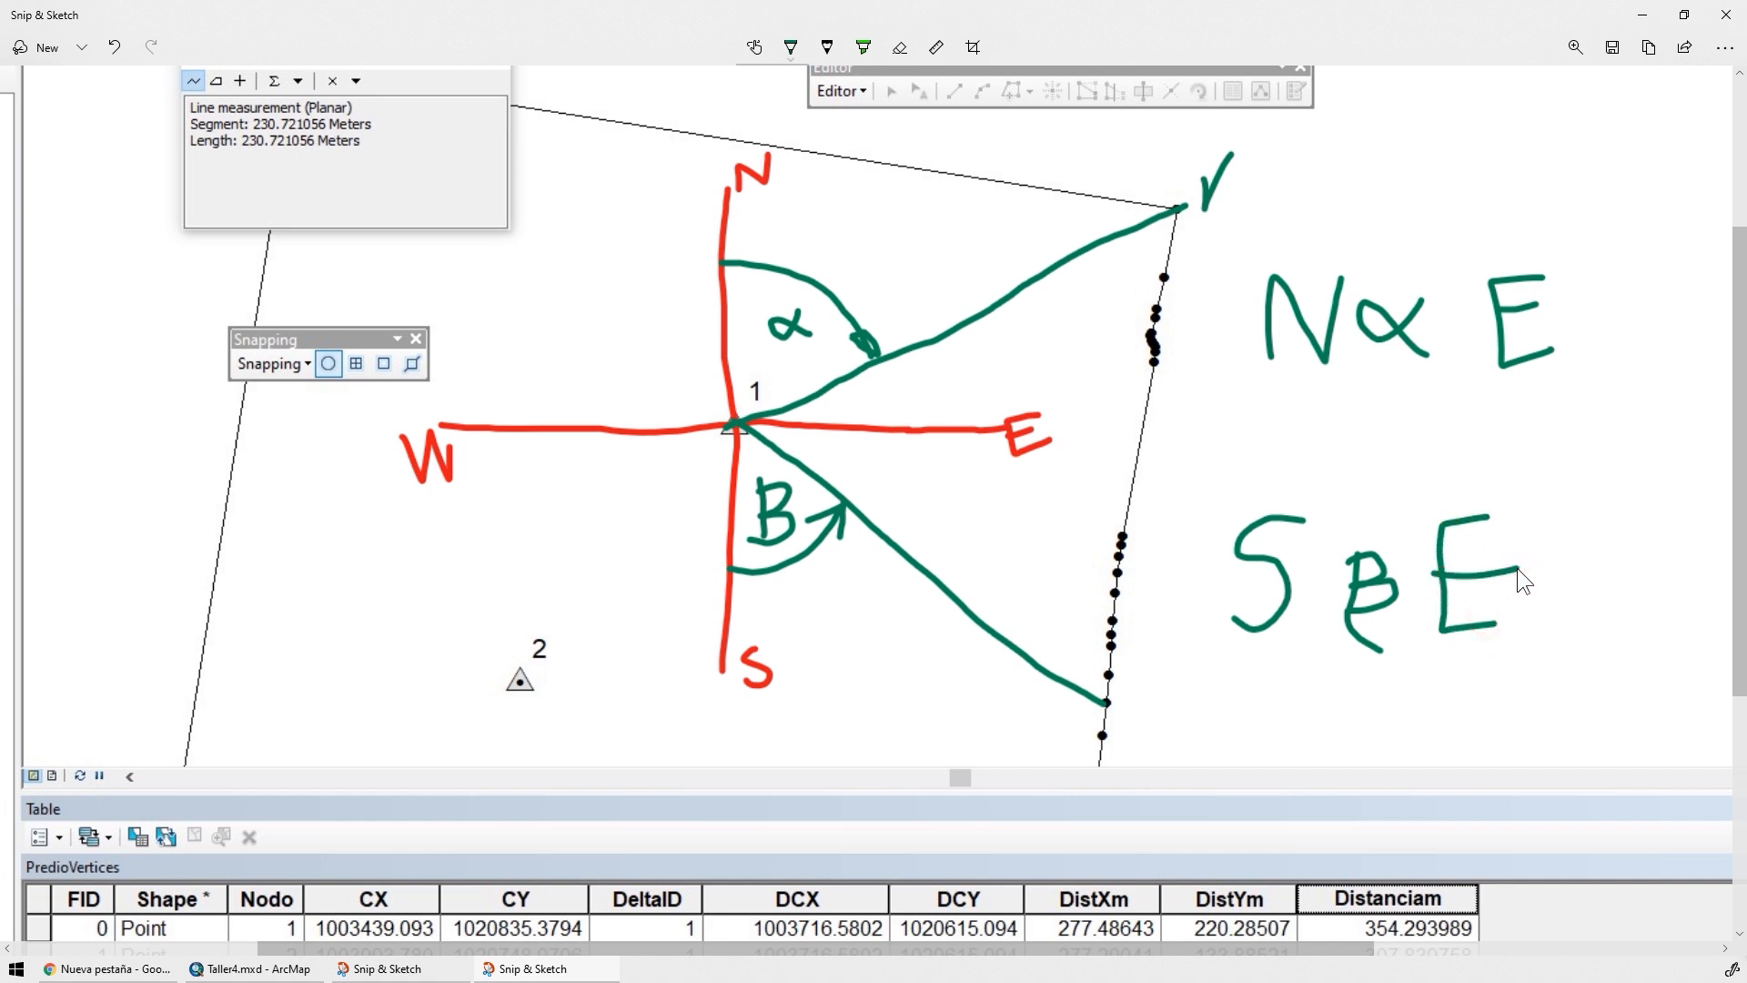
Switch to ArcMap, save the Taller4.mxd map document, and return to the annotated bearing sketch in Snip & Sketch
{"action": "key", "text": "alt+Tab"}
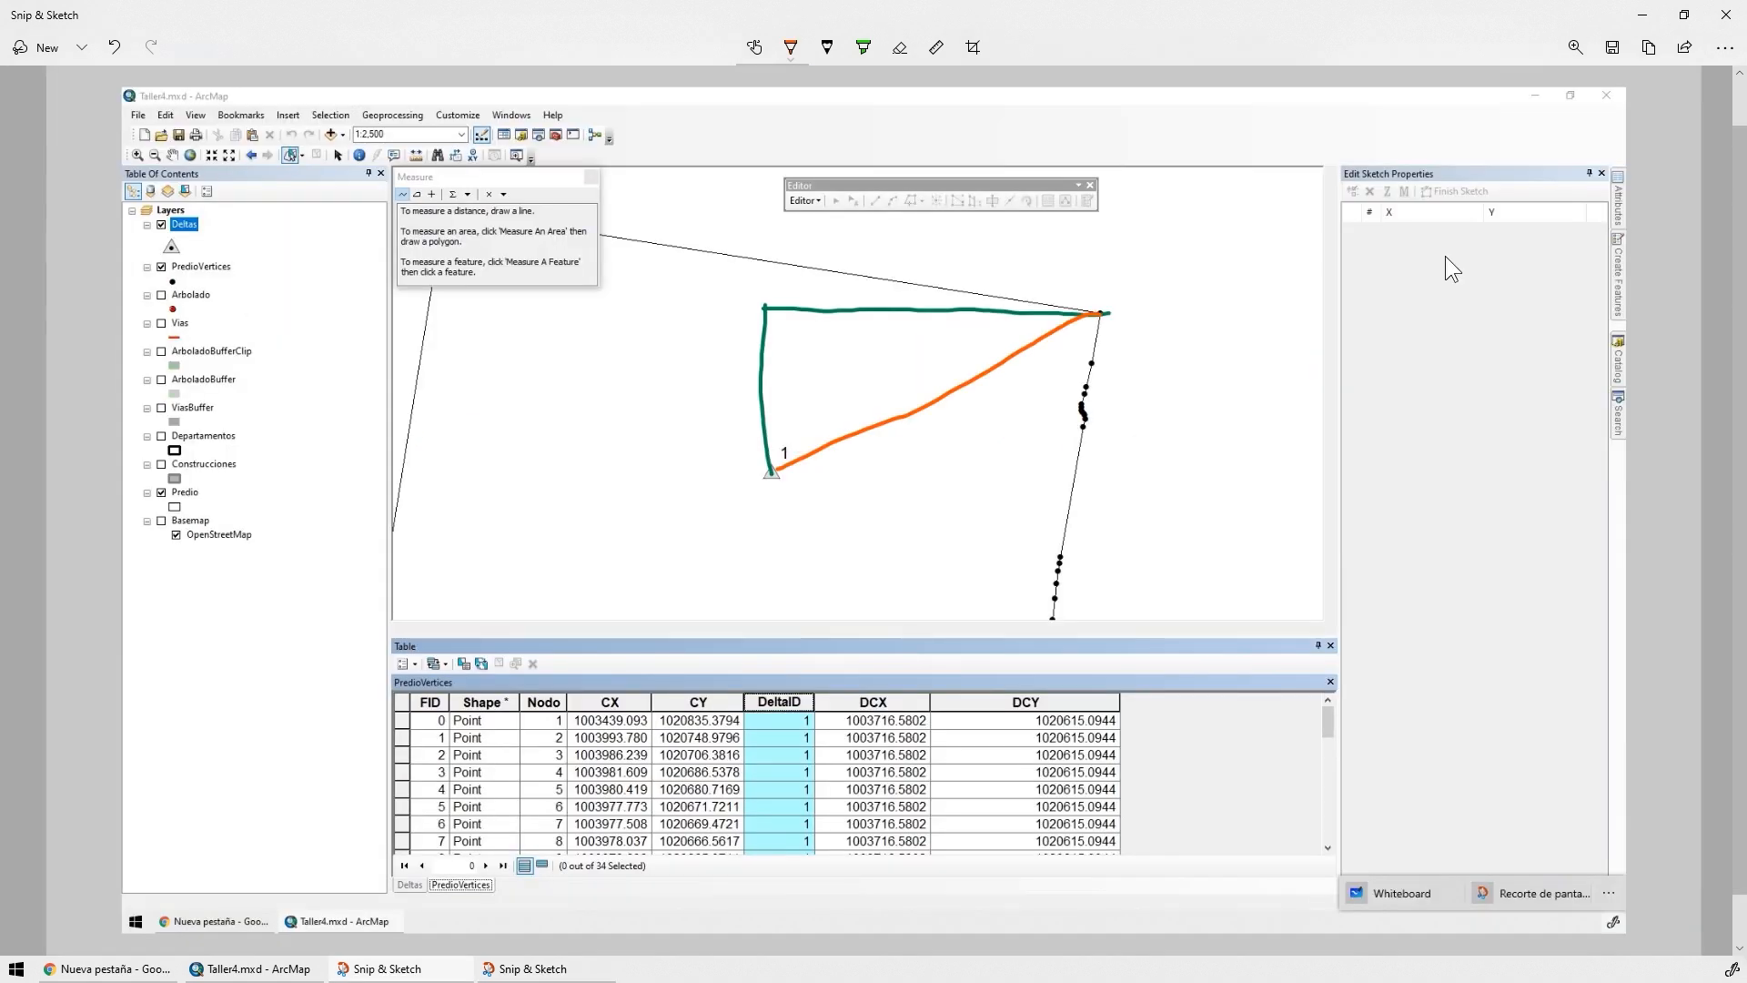
{"action": "key", "text": "alt+Tab"}
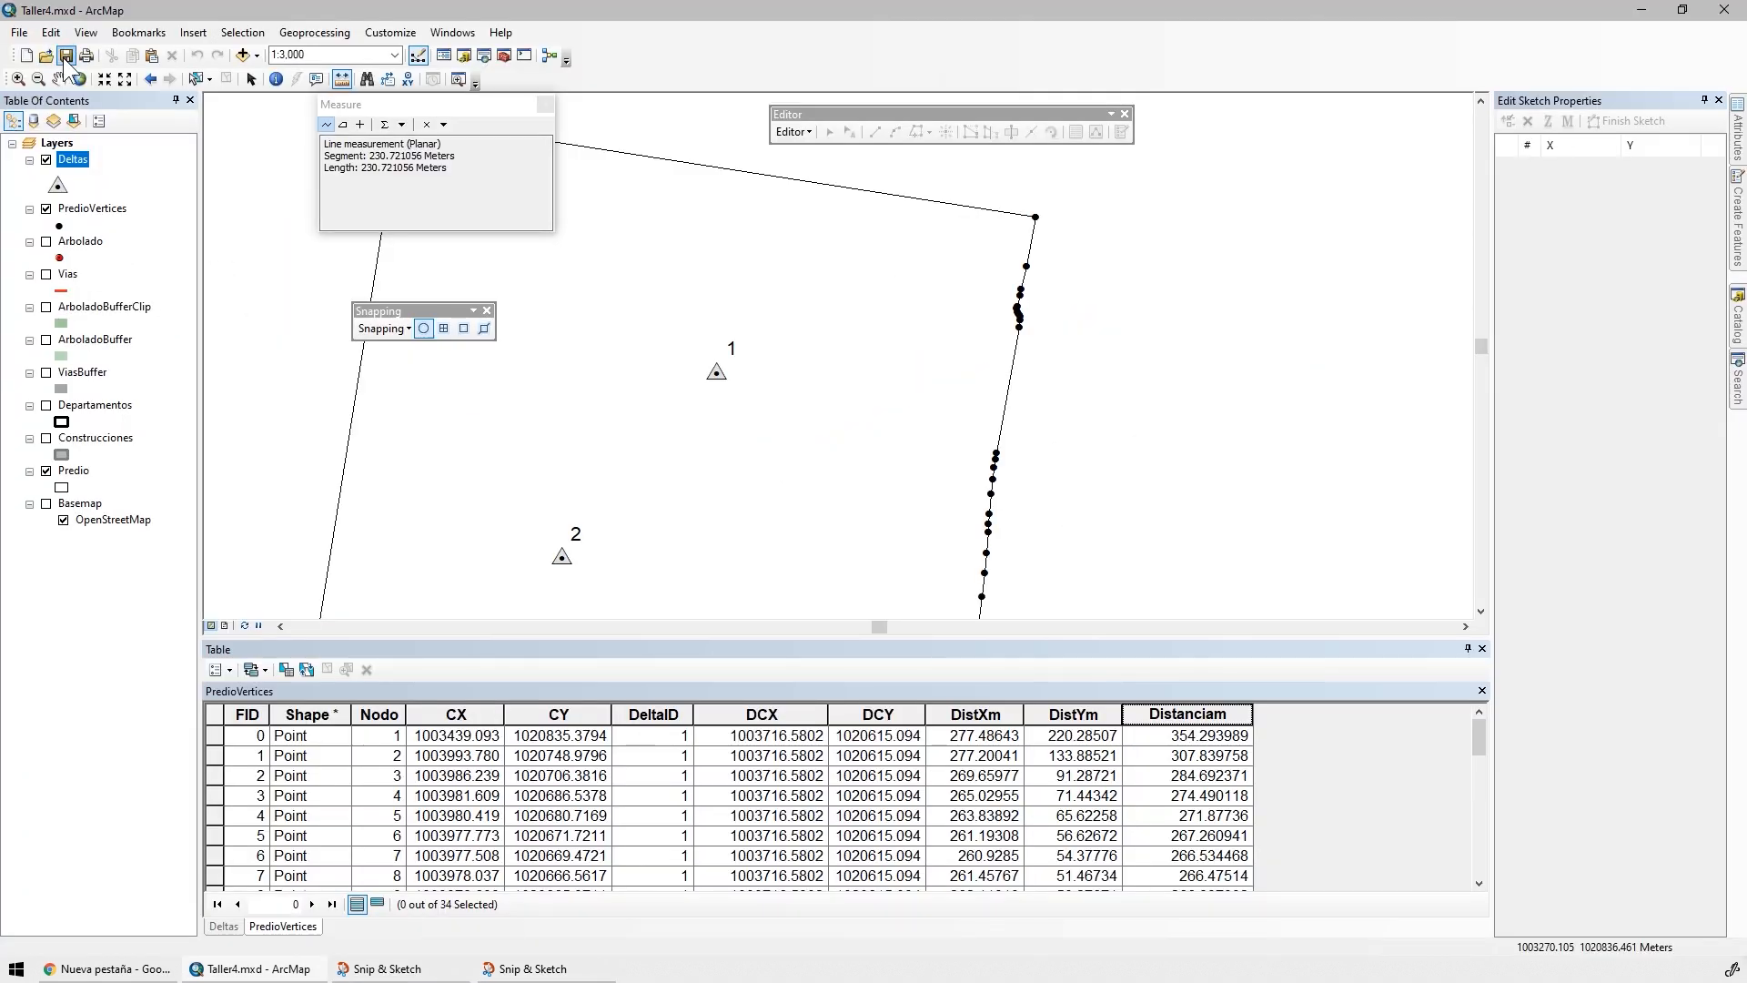
{"action": "left_click", "coordinate": [66, 56]}
{"action": "left_click", "coordinate": [605, 970]}
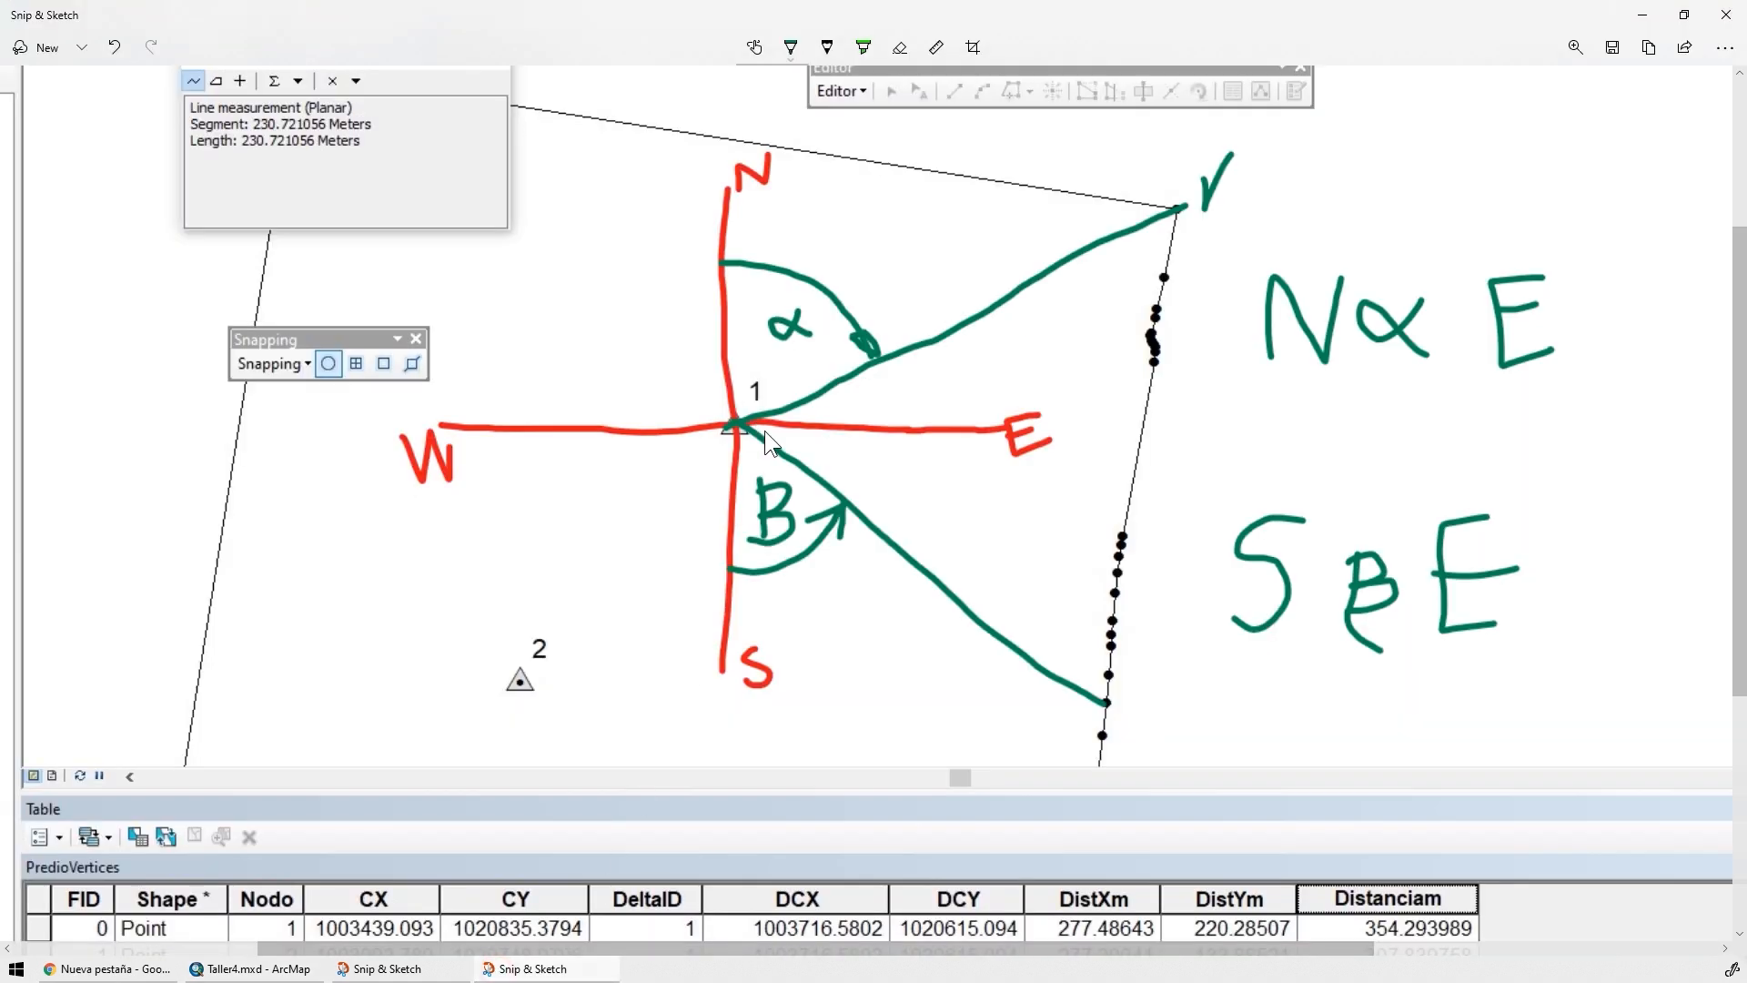
Draw an orange line from the north axis to the northeast vertex, mark its right angle, and label the triangle's legs DX and DY
{"action": "left_click", "coordinate": [792, 51]}
{"action": "left_click", "coordinate": [827, 185]}
{"action": "left_click_drag", "start_coordinate": [724, 194], "coordinate": [1206, 207]}
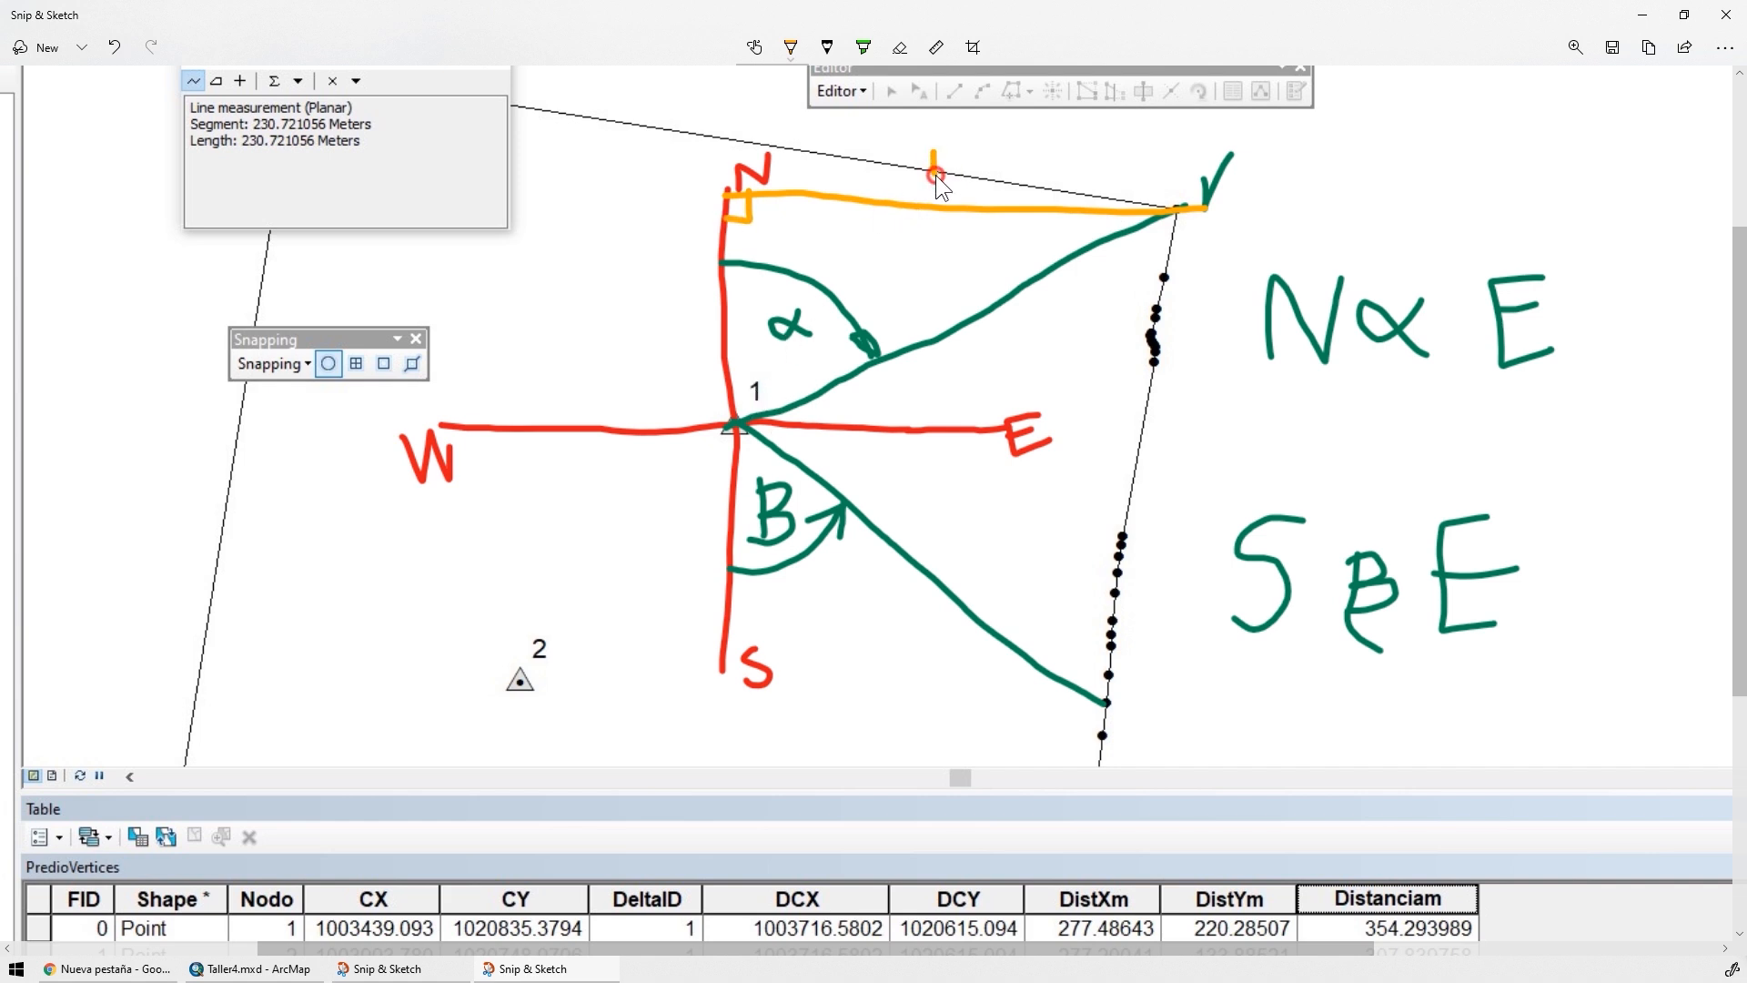
{"action": "left_click_drag", "start_coordinate": [657, 275], "coordinate": [655, 318]}
{"action": "left_click_drag", "start_coordinate": [647, 275], "coordinate": [674, 285]}
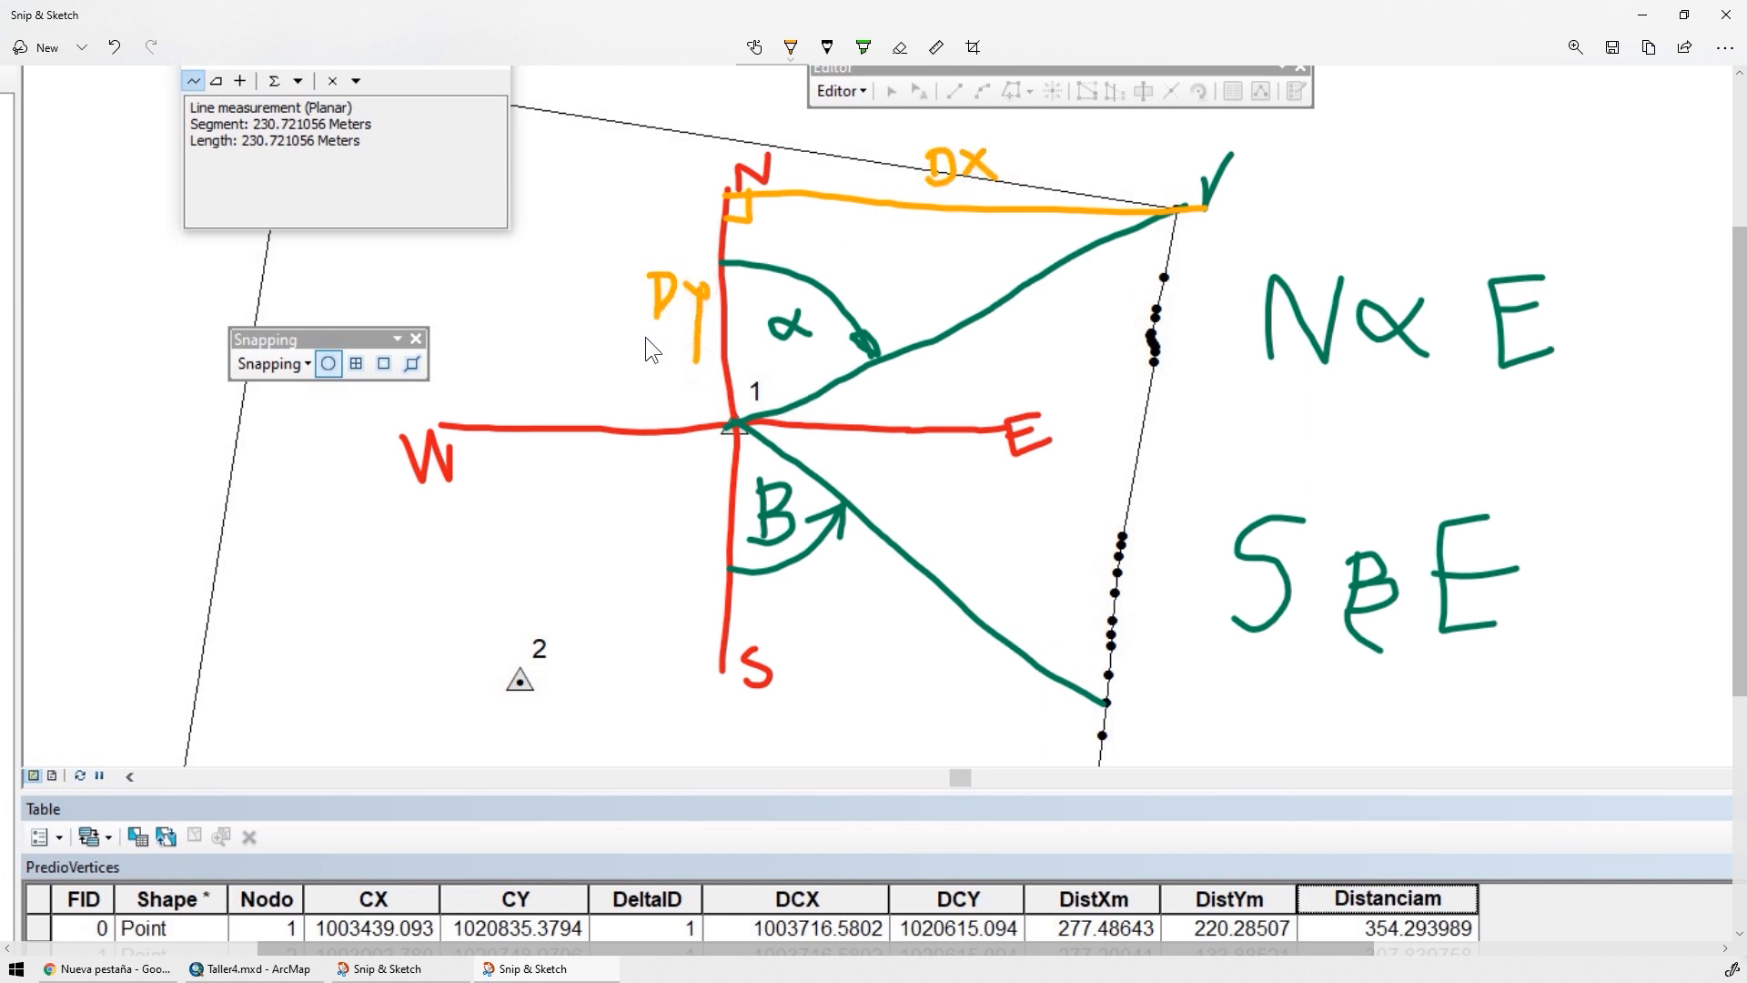
Write the orange formula tan α = DX / DY above the N α E bearing
{"action": "left_click_drag", "start_coordinate": [1363, 179], "coordinate": [1389, 205]}
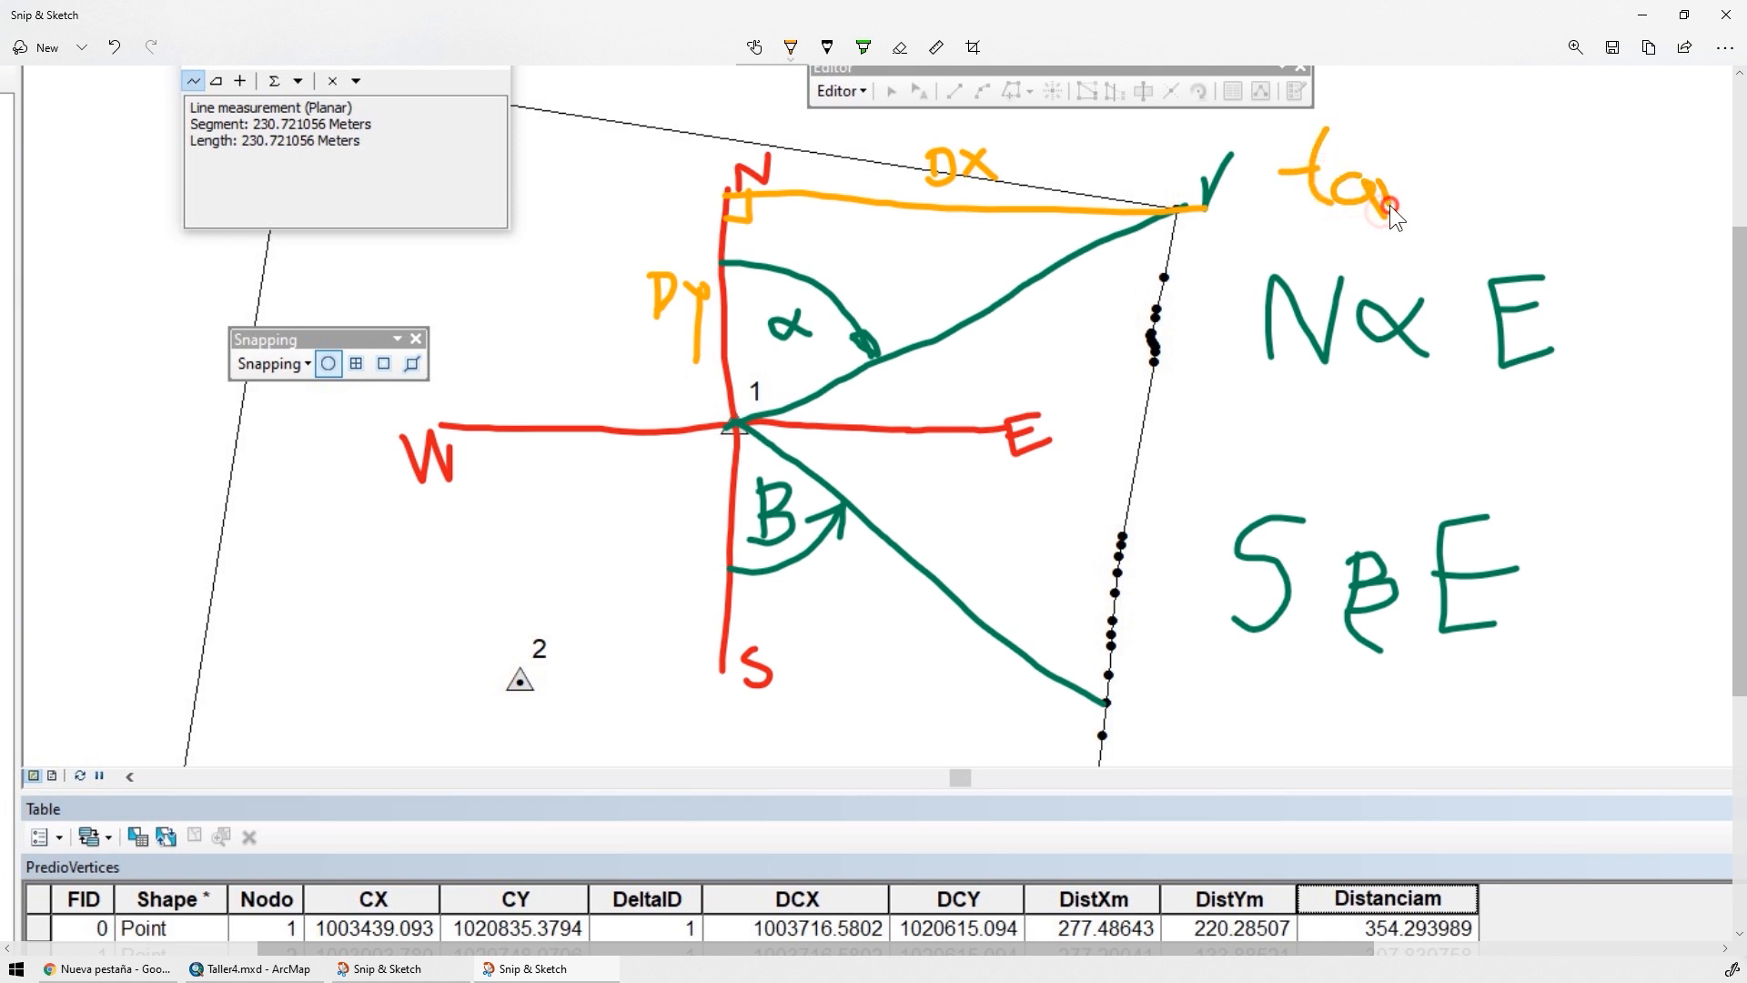
{"action": "left_click_drag", "start_coordinate": [1500, 164], "coordinate": [1522, 162]}
{"action": "left_click_drag", "start_coordinate": [1578, 125], "coordinate": [1580, 160]}
{"action": "left_click_drag", "start_coordinate": [1579, 125], "coordinate": [1588, 161]}
{"action": "left_click_drag", "start_coordinate": [1631, 119], "coordinate": [1667, 159]}
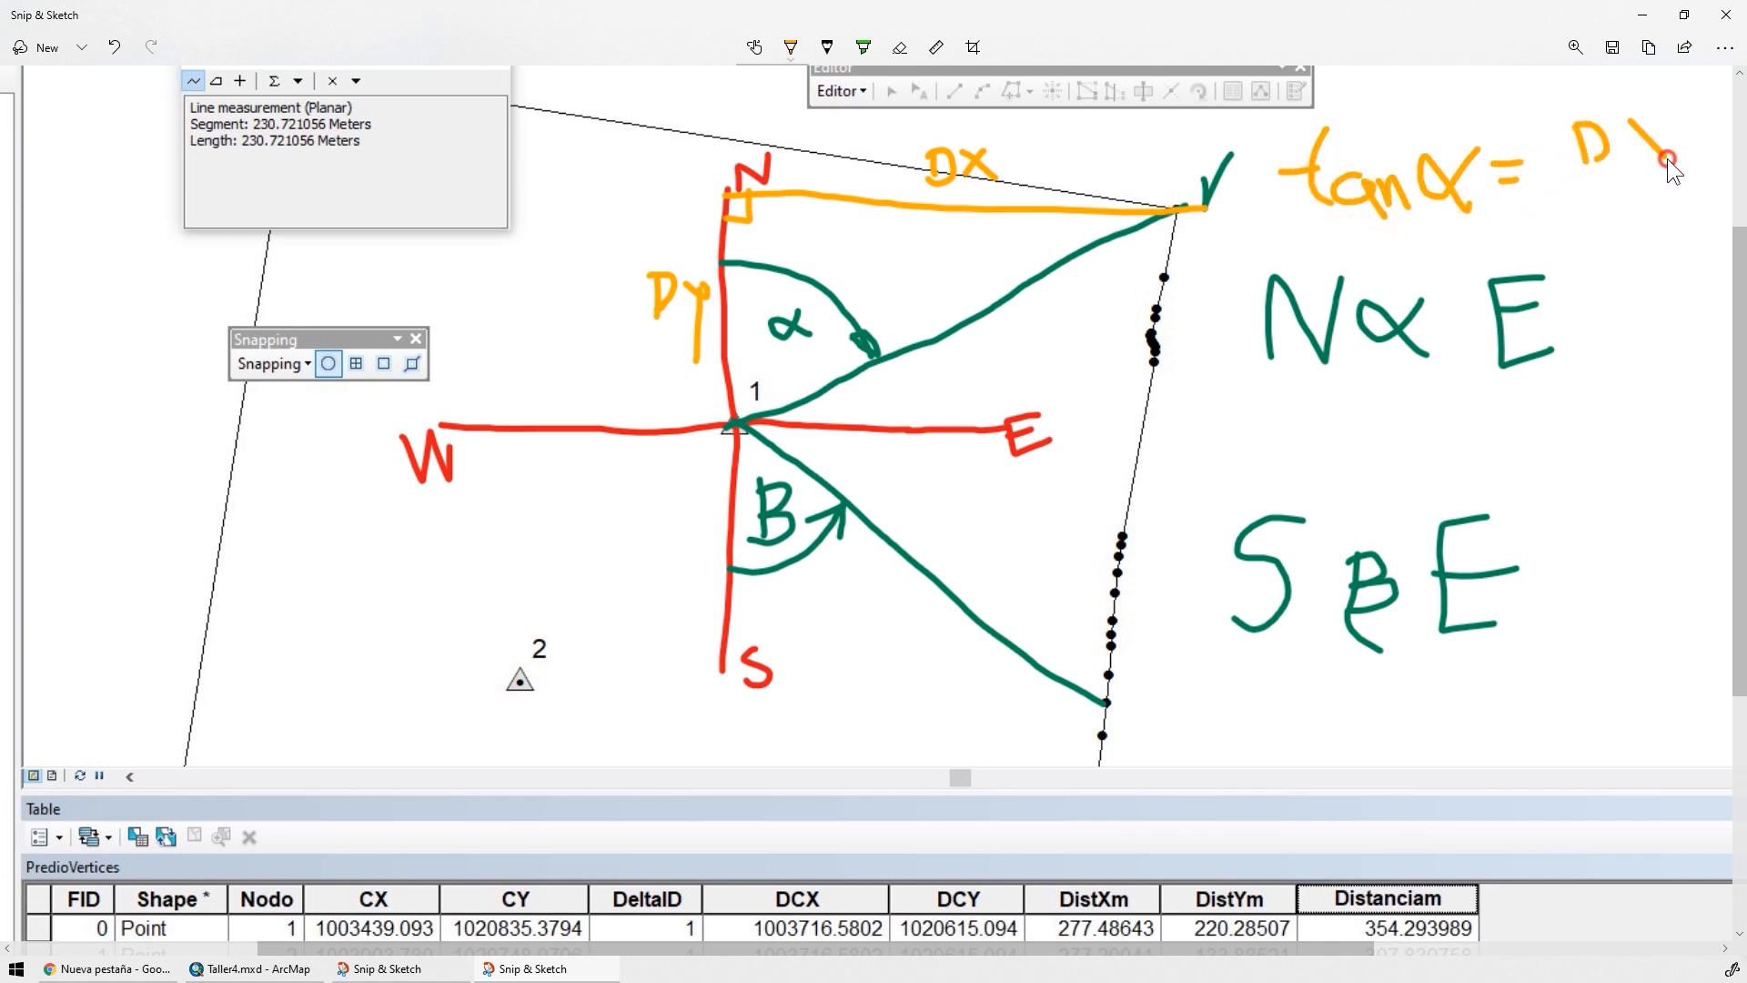
{"action": "left_click_drag", "start_coordinate": [1597, 215], "coordinate": [1598, 245]}
{"action": "left_click_drag", "start_coordinate": [1599, 216], "coordinate": [1601, 244]}
{"action": "left_click_drag", "start_coordinate": [1630, 219], "coordinate": [1638, 238]}
{"action": "left_click_drag", "start_coordinate": [1650, 211], "coordinate": [1649, 320]}
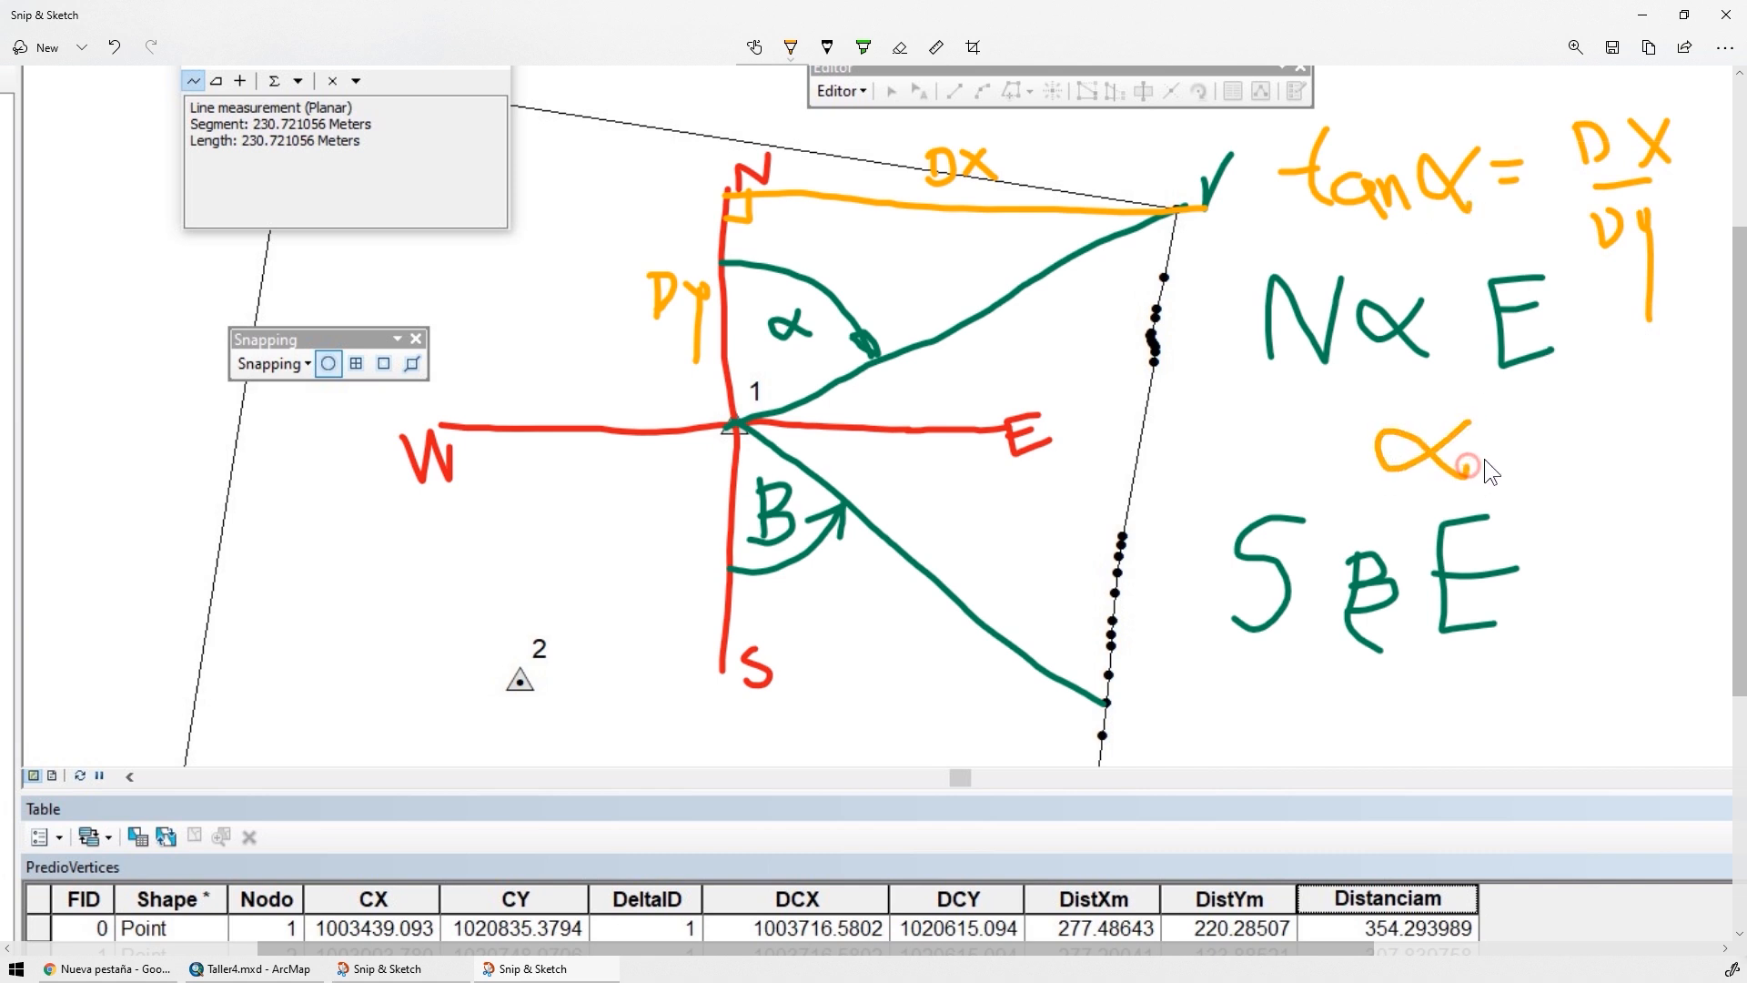
Write the orange expression α = atan between the N α E and S β E bearings
{"action": "left_click_drag", "start_coordinate": [1571, 424], "coordinate": [1574, 449]}
{"action": "left_click_drag", "start_coordinate": [1609, 365], "coordinate": [1618, 442]}
{"action": "left_click_drag", "start_coordinate": [1593, 403], "coordinate": [1634, 399]}
{"action": "mouse_move", "coordinate": [1638, 427]}
{"action": "left_mouse_down"}
{"action": "mouse_move", "coordinate": [1705, 464]}
{"action": "mouse_move", "coordinate": [1731, 431]}
{"action": "left_mouse_up"}
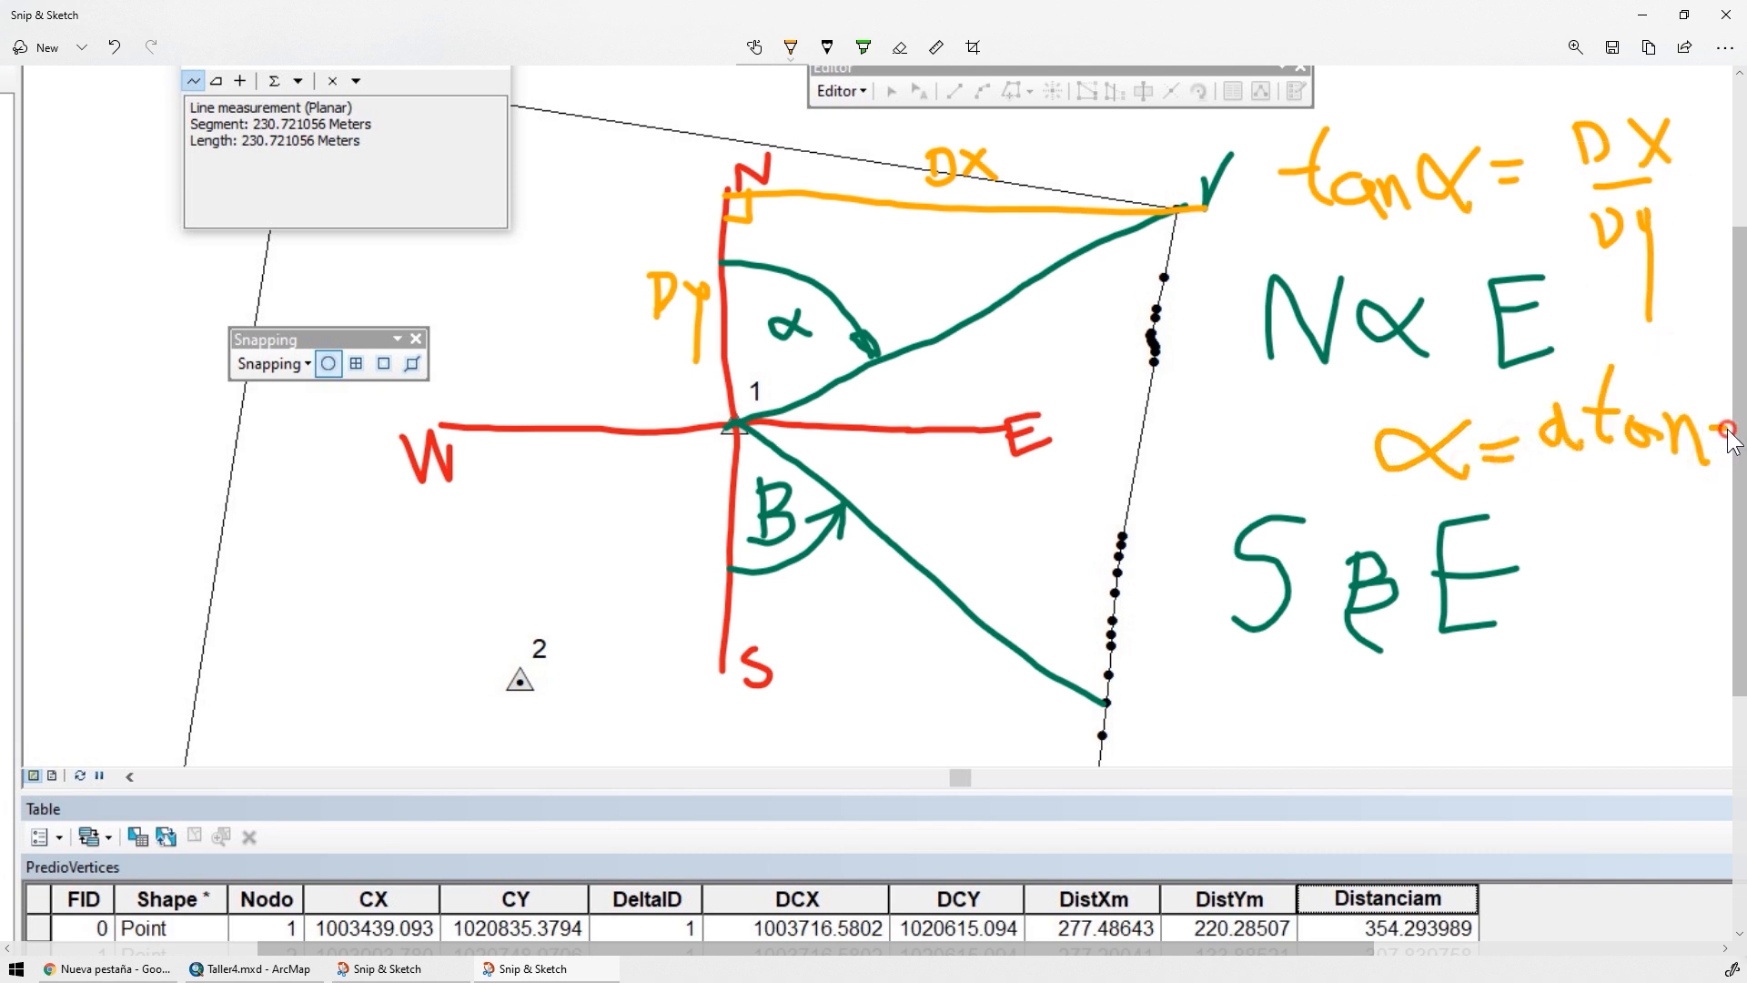
Return to ArcMap and frame delta 1 together with the parcel's northwest and northeast corner vertices on the map
{"action": "key", "text": "alt+Tab"}
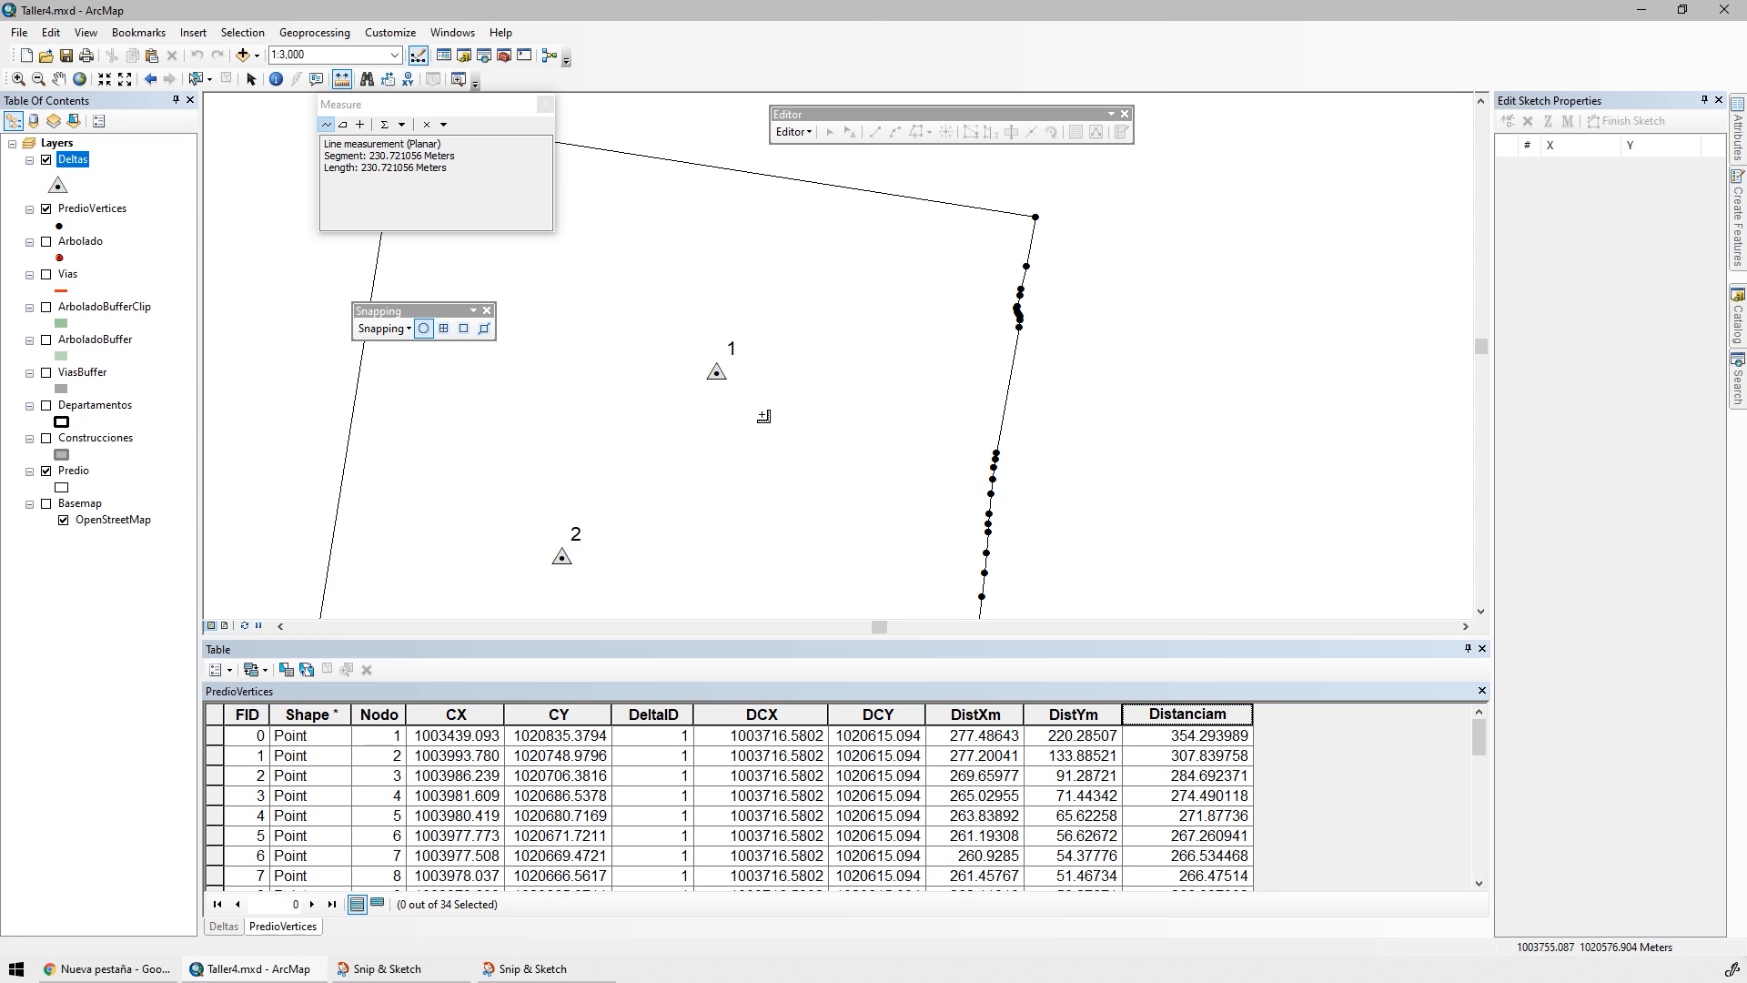
{"action": "key", "text": "alt+Tab"}
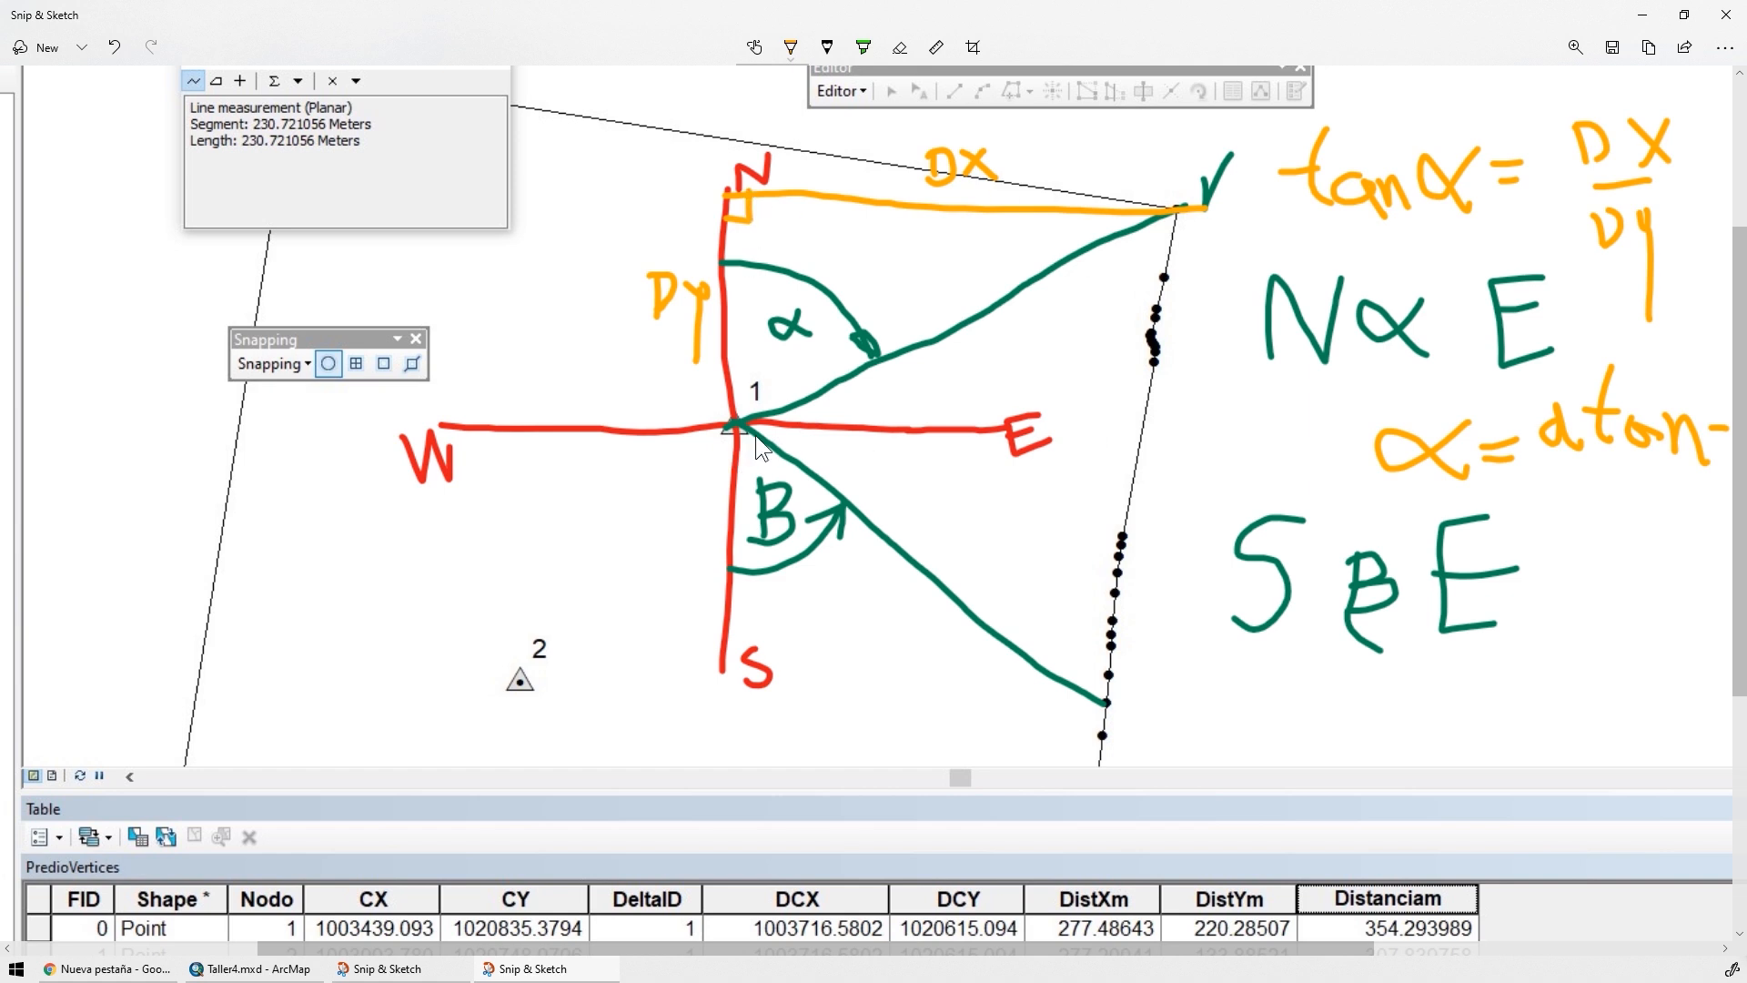
{"action": "left_click", "coordinate": [1642, 16]}
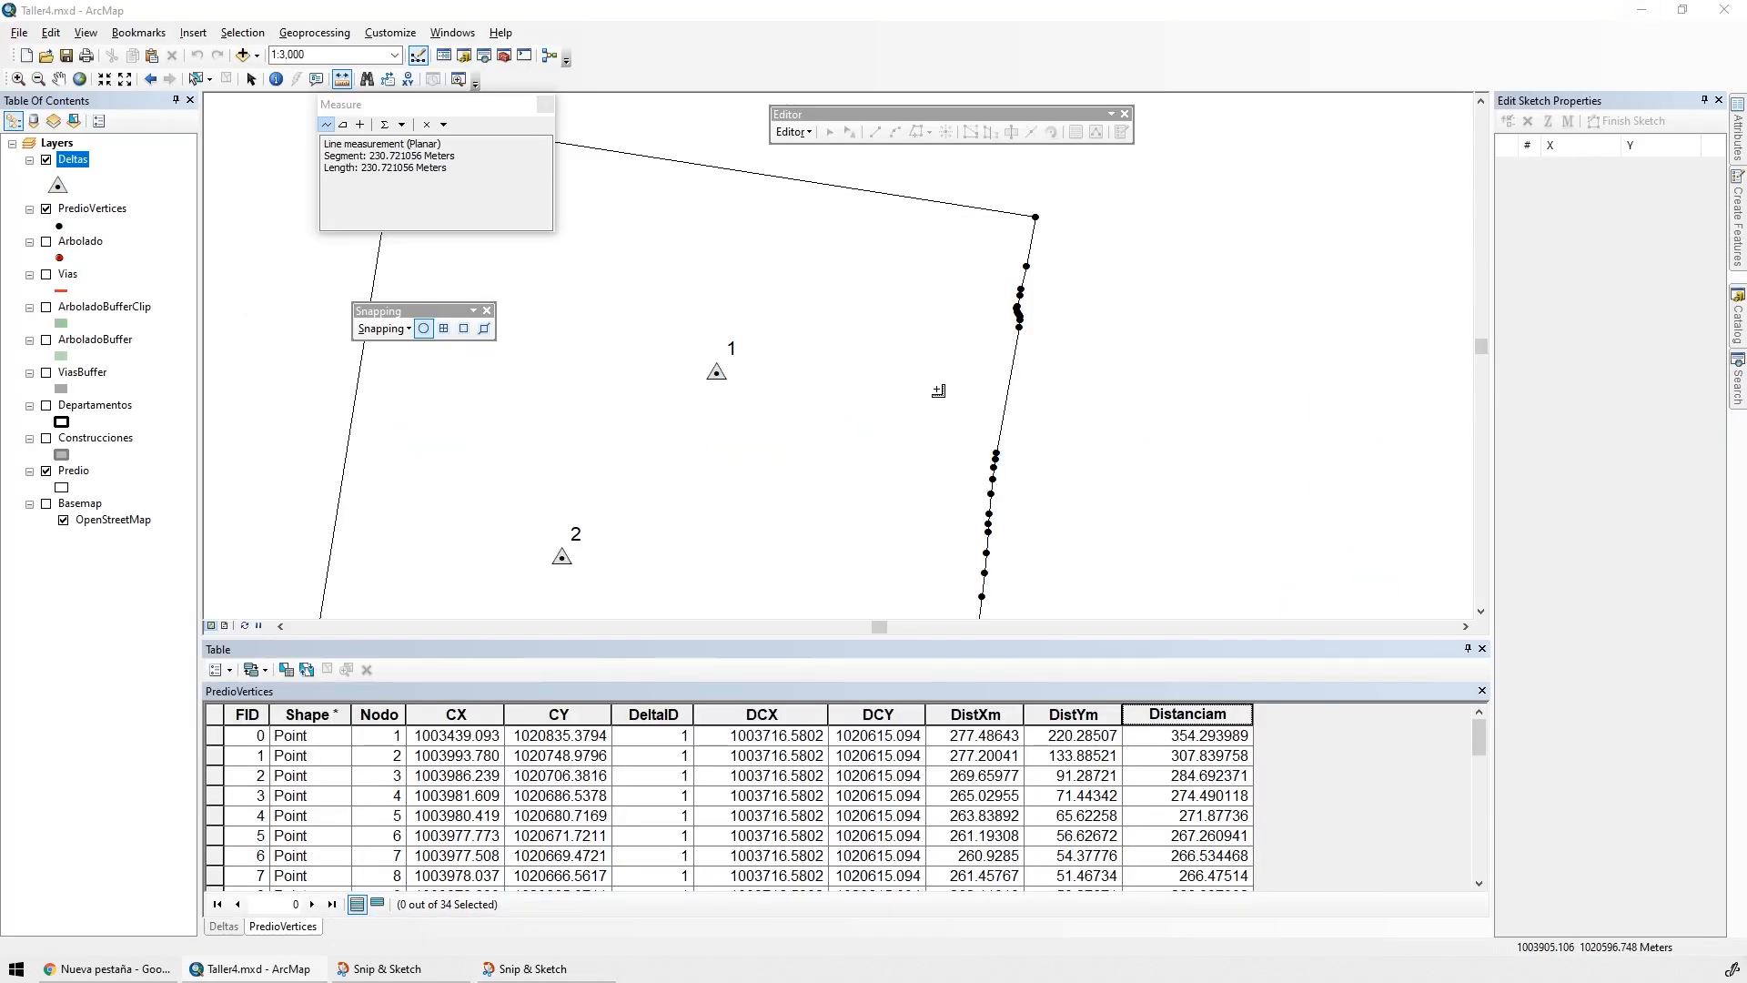
{"action": "left_click_drag", "start_coordinate": [938, 390], "coordinate": [1029, 471]}
{"action": "left_click_drag", "start_coordinate": [827, 452], "coordinate": [949, 394]}
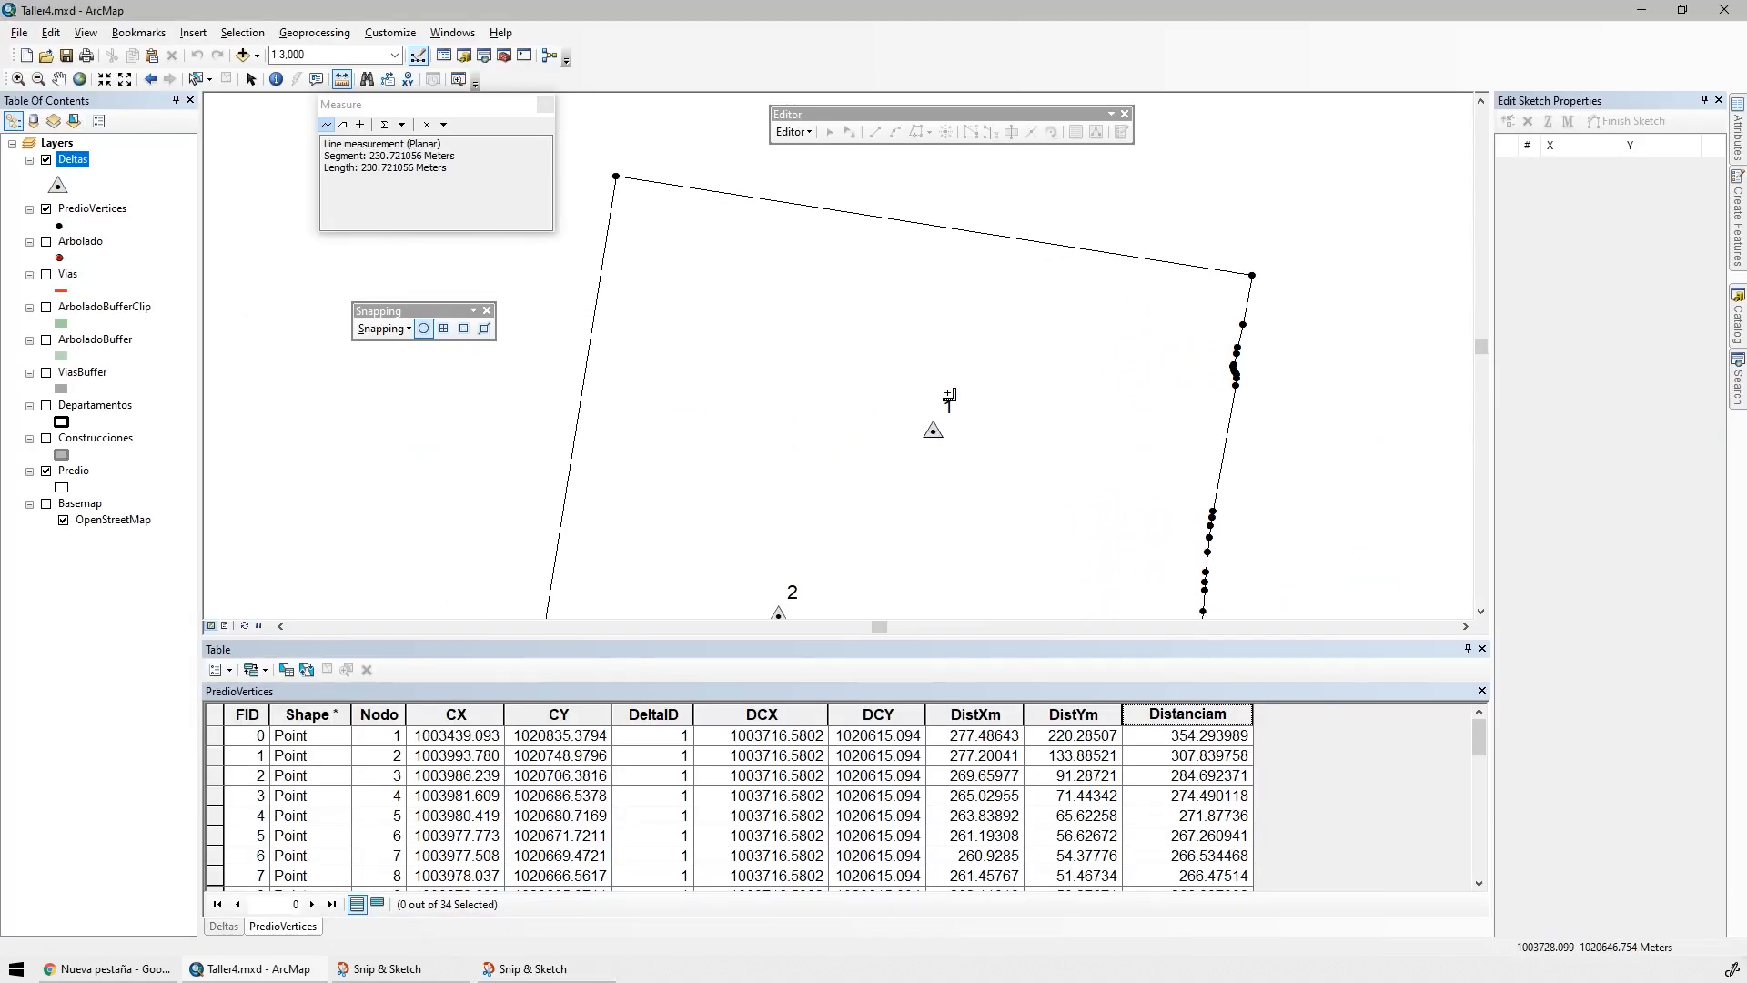
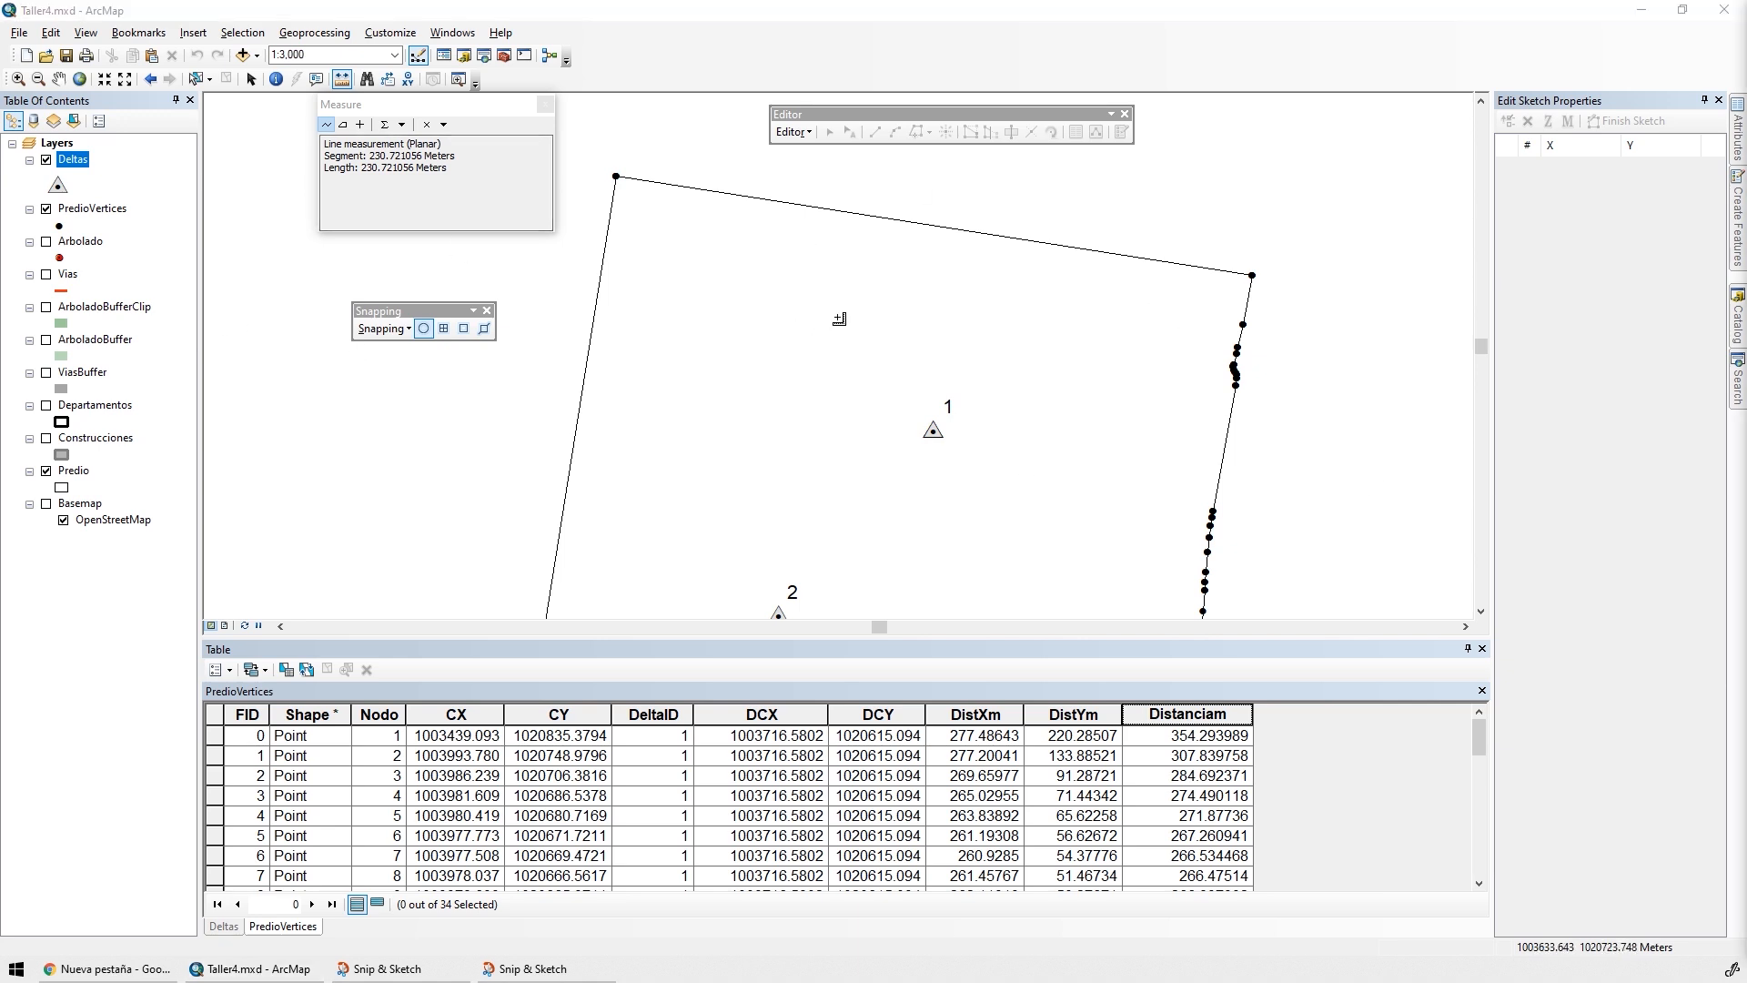
Start a definition query on the PredioVertices layer with the condition "CX" >= "DCX"
{"action": "left_click", "coordinate": [83, 210]}
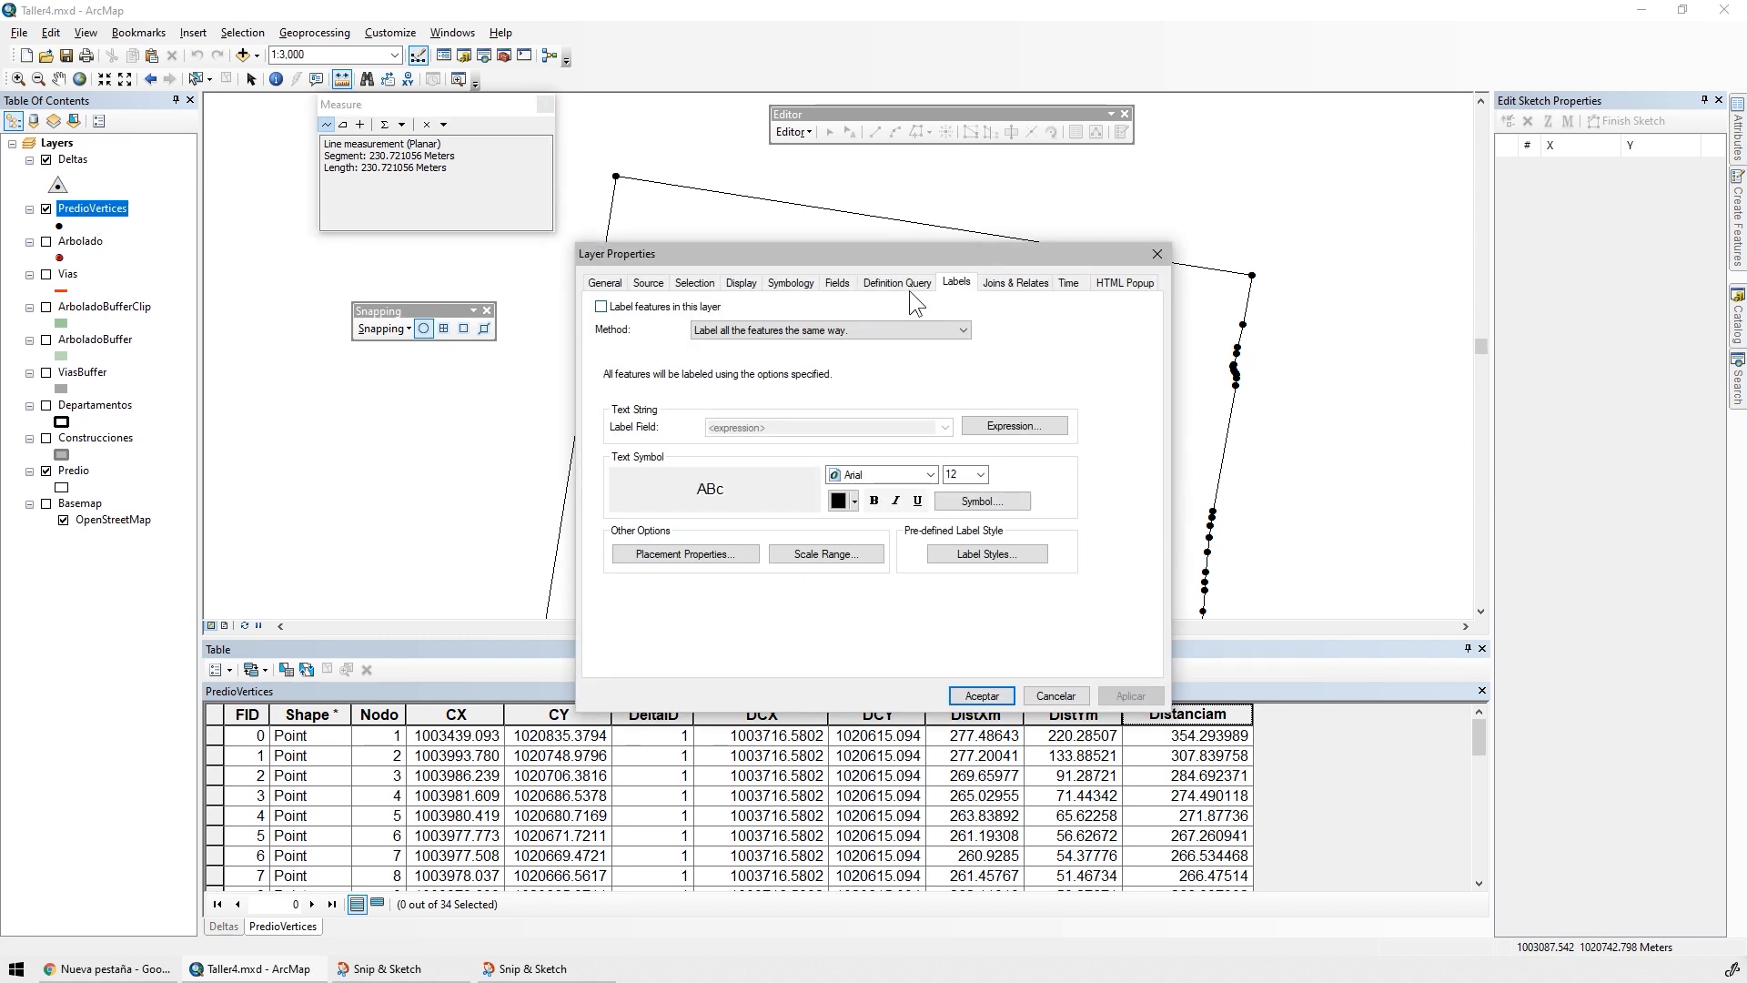
{"action": "left_click", "coordinate": [897, 282]}
{"action": "left_click_drag", "start_coordinate": [826, 256], "coordinate": [379, 400]}
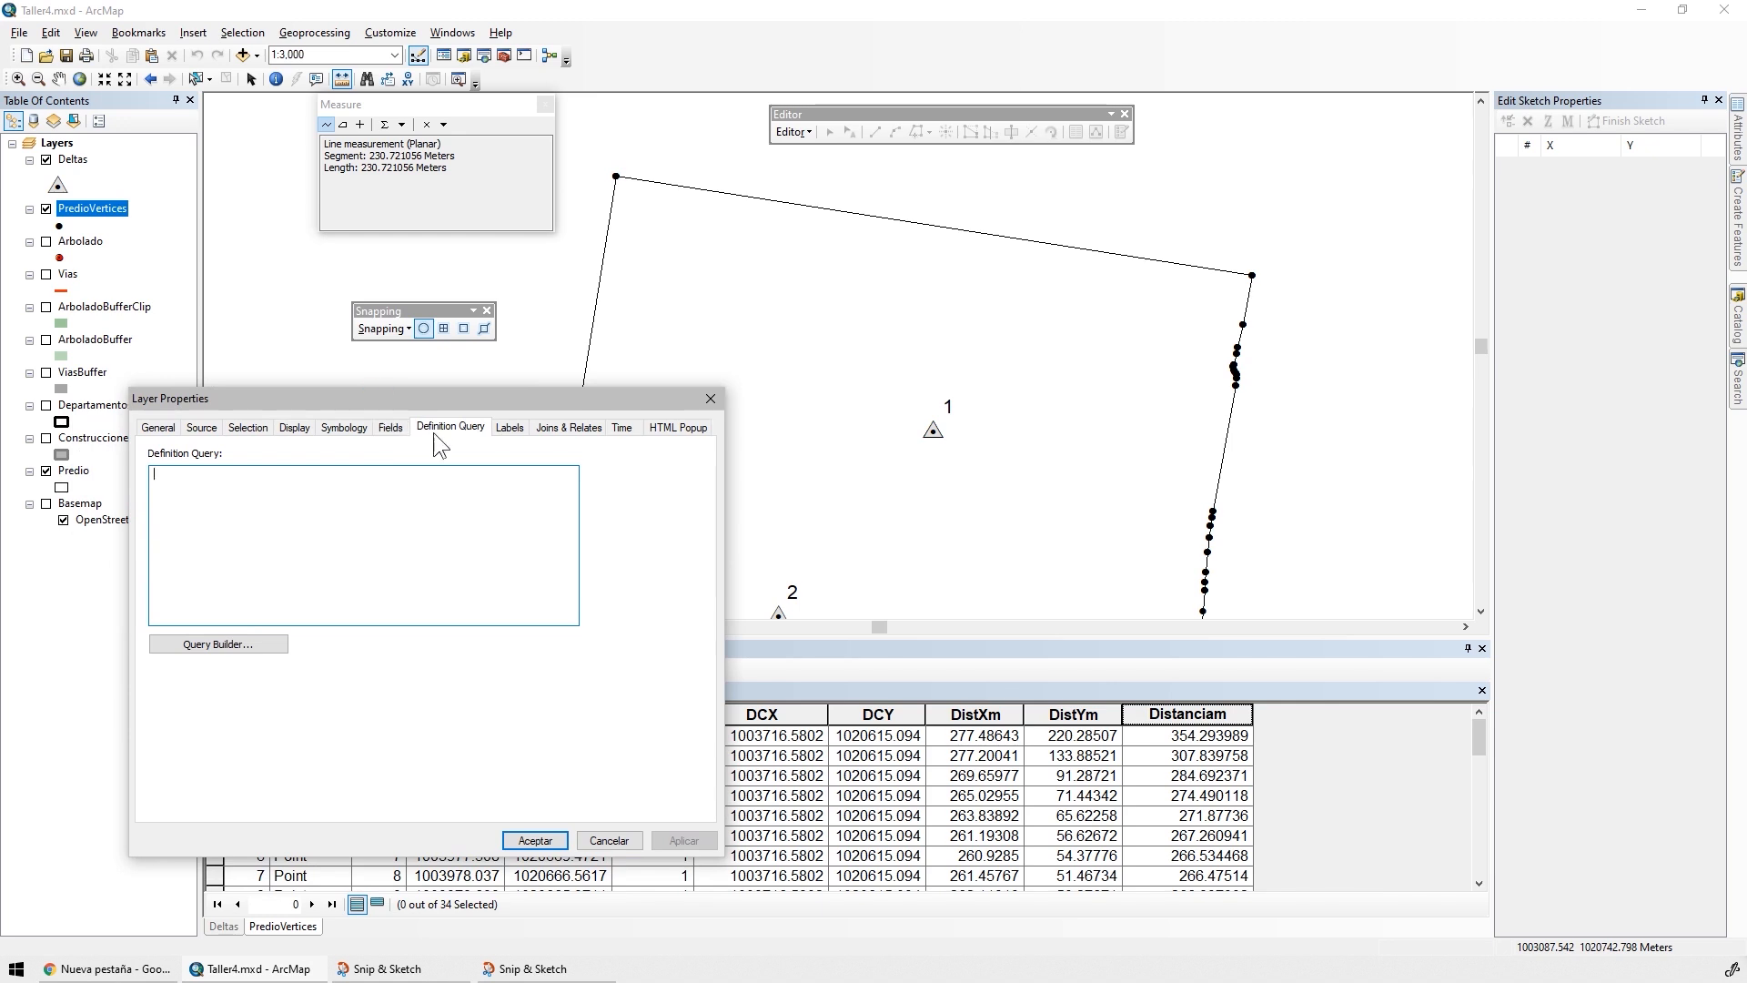
{"action": "left_click", "coordinate": [235, 647]}
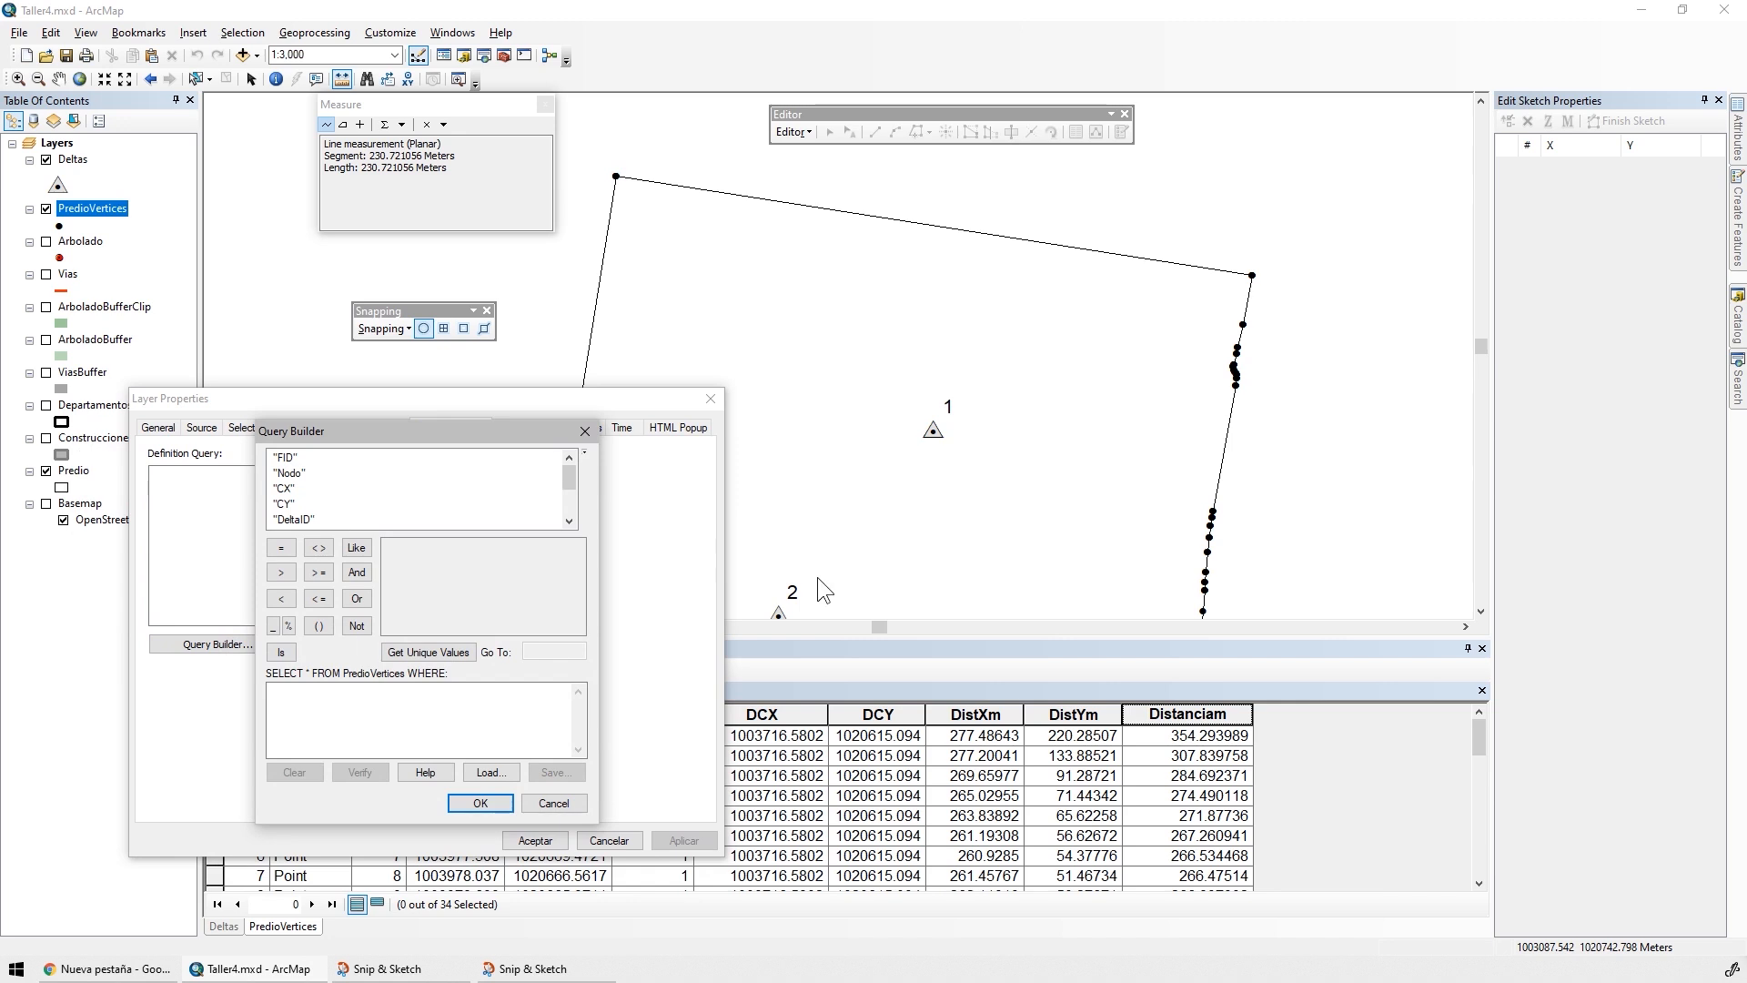
{"action": "double_click", "coordinate": [284, 489]}
{"action": "left_click", "coordinate": [318, 573]}
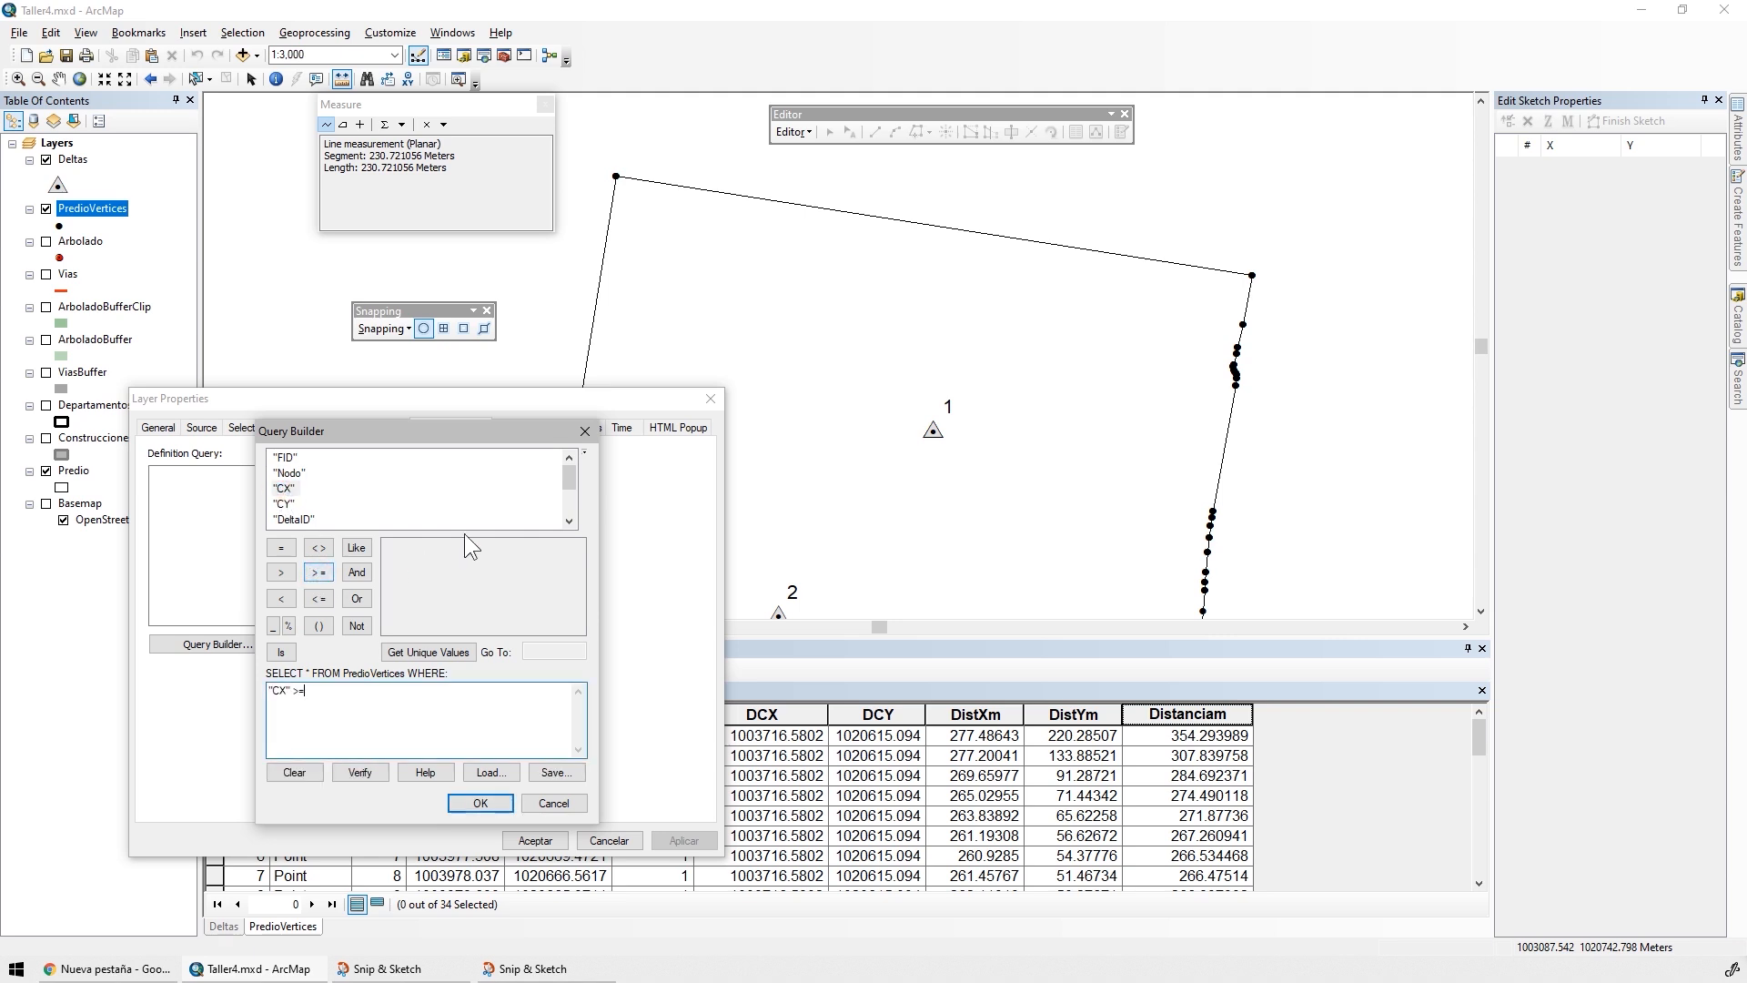
{"action": "left_click", "coordinate": [570, 520]}
{"action": "left_click", "coordinate": [570, 521]}
{"action": "double_click", "coordinate": [287, 503]}
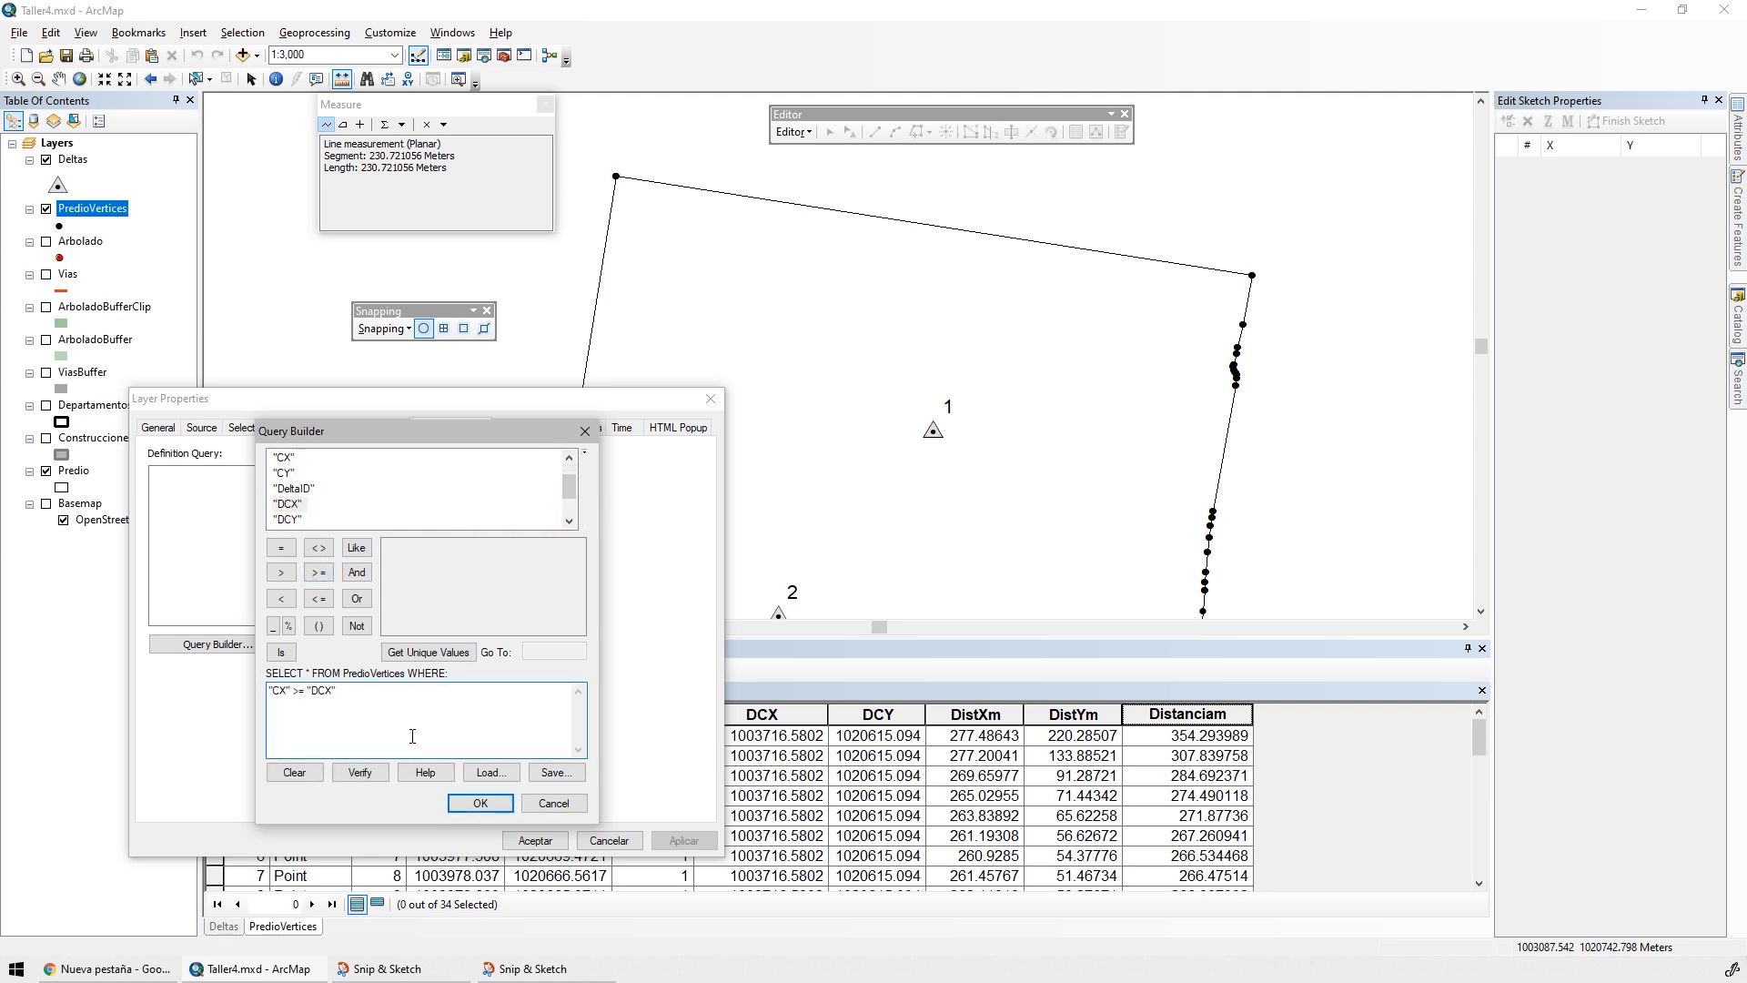
Extend the definition query with AND "CY" >= "DCY" and apply it to PredioVertices
{"action": "left_click", "coordinate": [358, 575]}
{"action": "double_click", "coordinate": [284, 472]}
{"action": "left_click", "coordinate": [318, 572]}
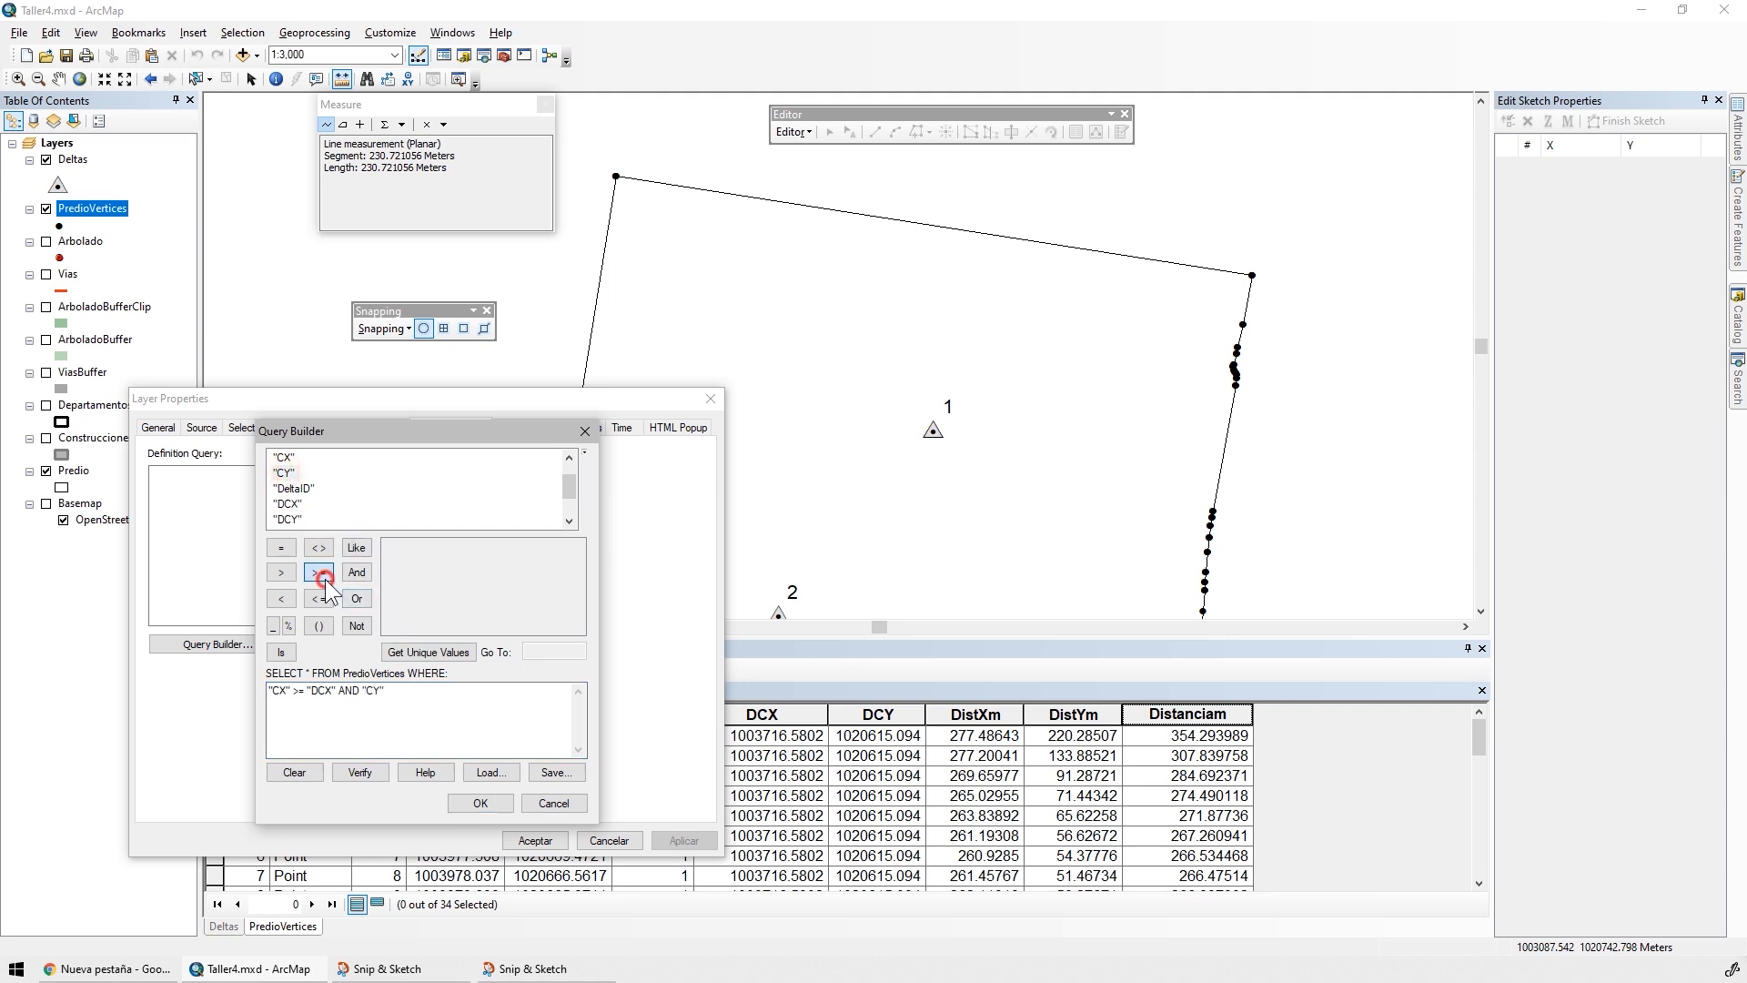
{"action": "double_click", "coordinate": [290, 519]}
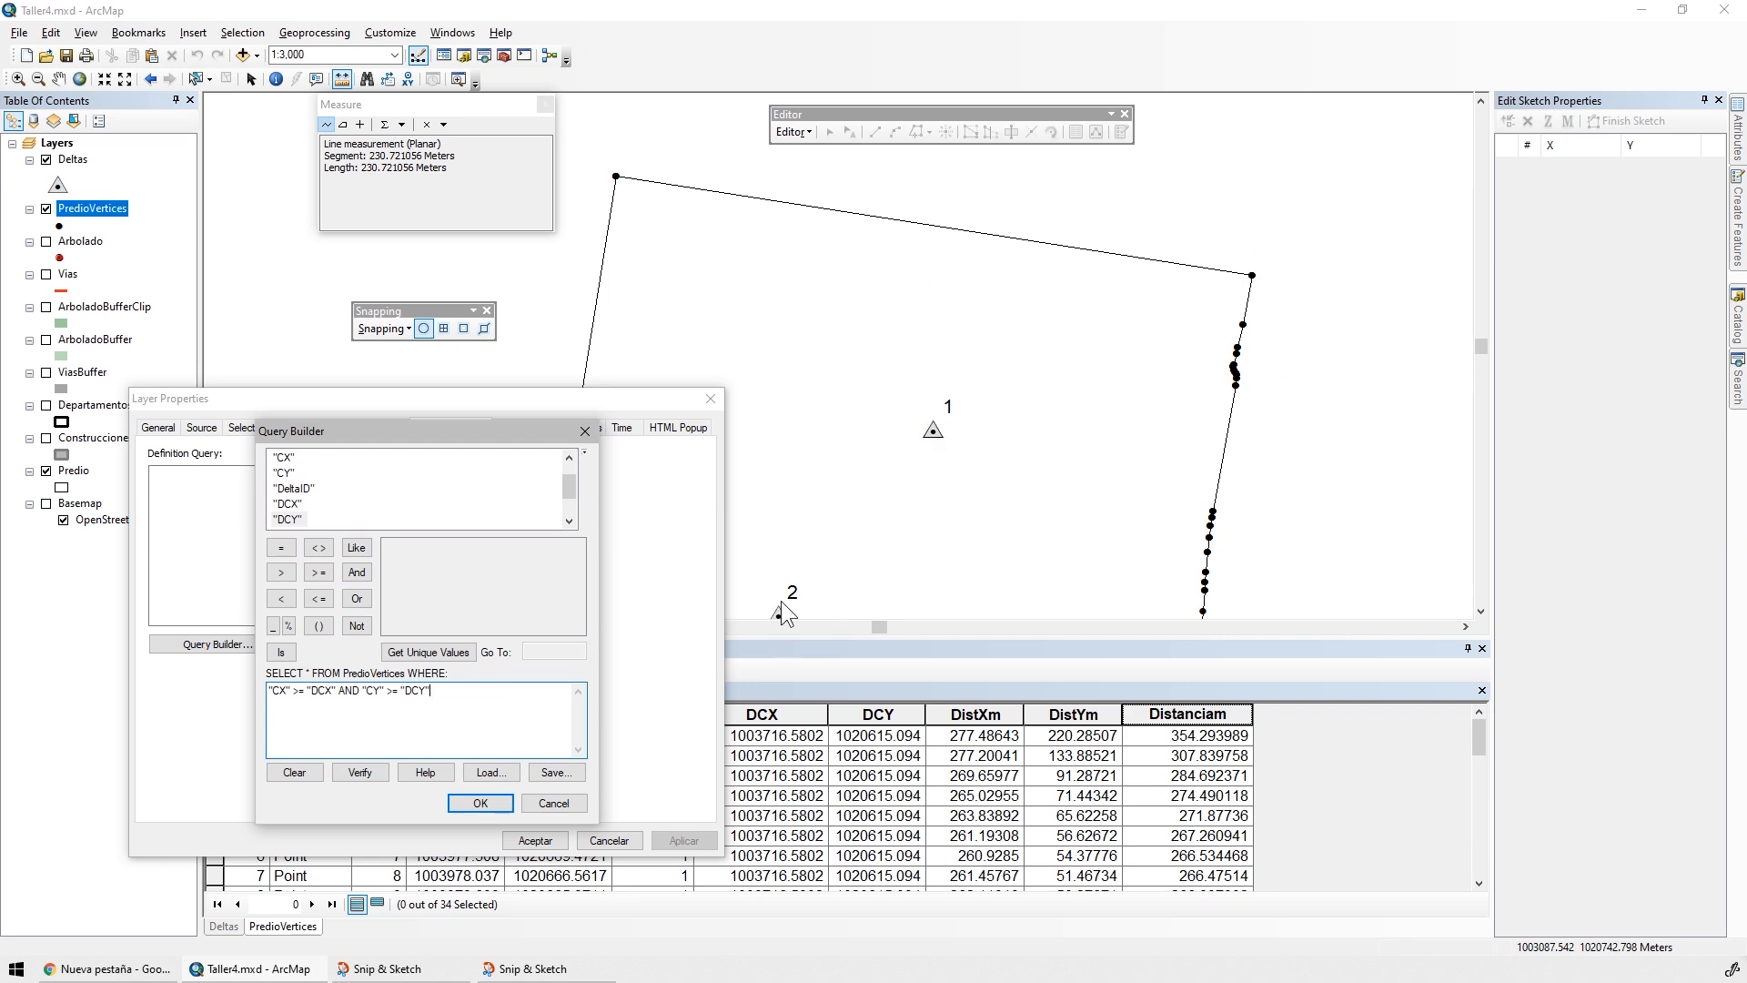
{"action": "left_click", "coordinate": [480, 801]}
{"action": "left_click", "coordinate": [680, 841]}
{"action": "left_click", "coordinate": [535, 839]}
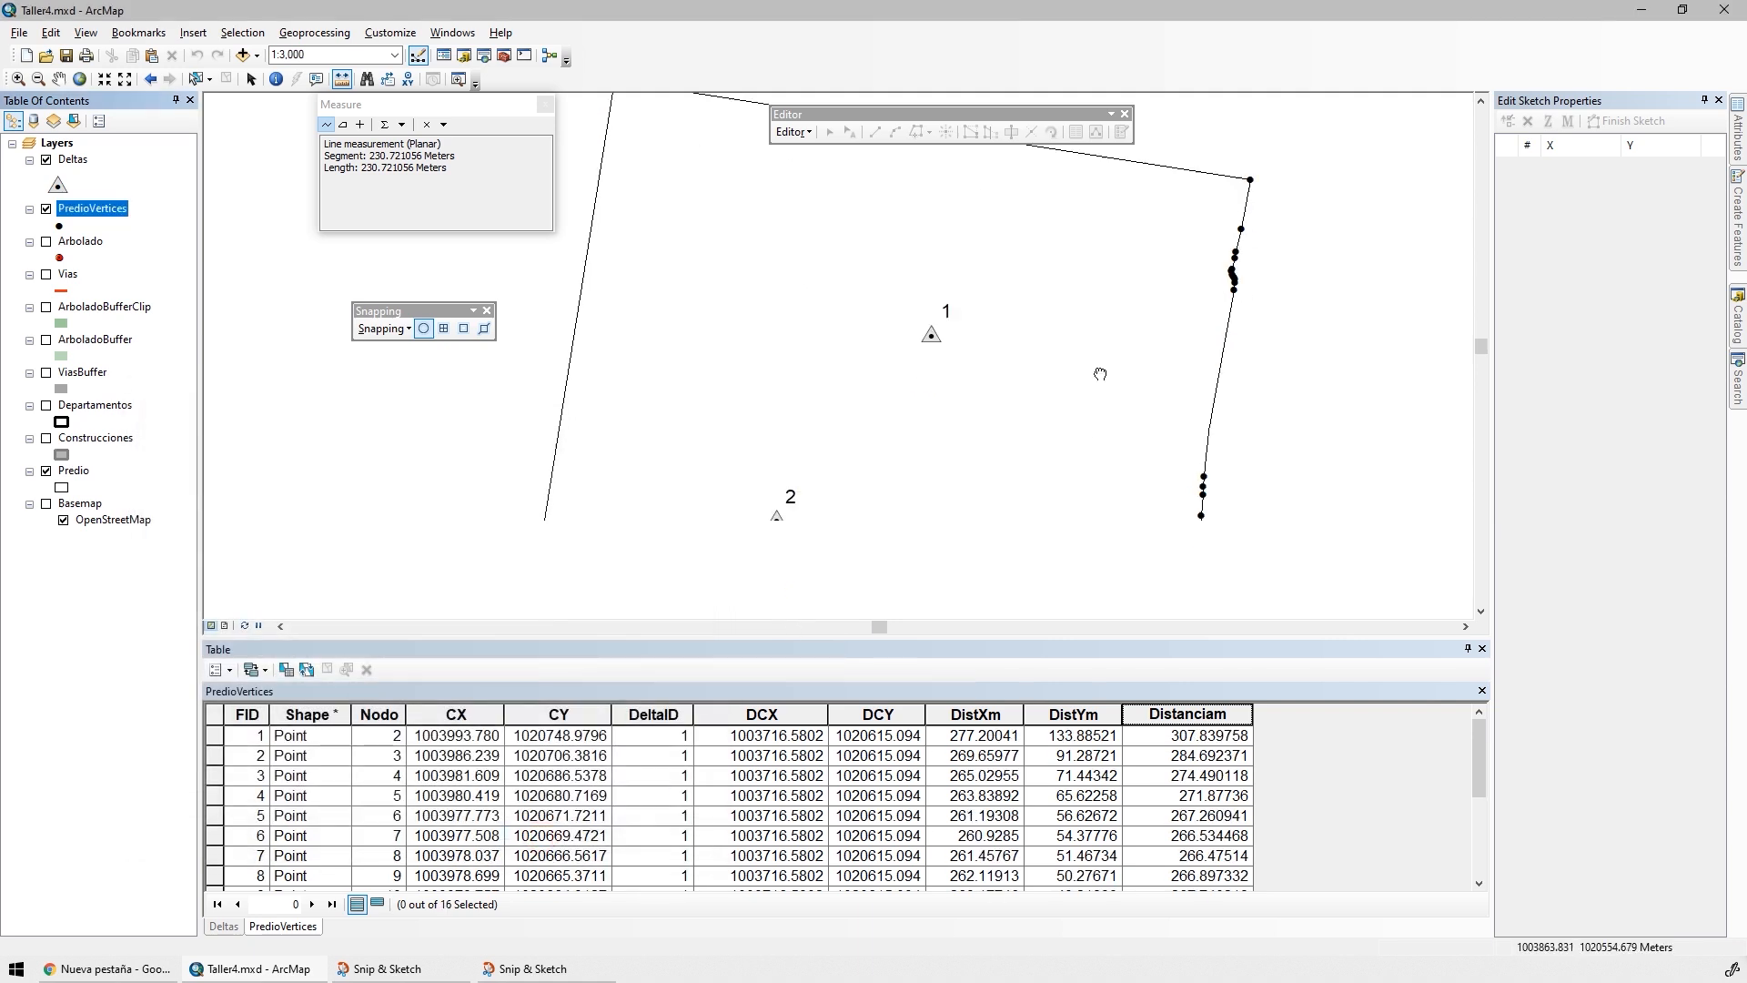
{"action": "left_click_drag", "start_coordinate": [1100, 374], "coordinate": [1100, 283]}
{"action": "scroll", "coordinate": [883, 469], "scroll_direction": "up", "scroll_amount": 2}
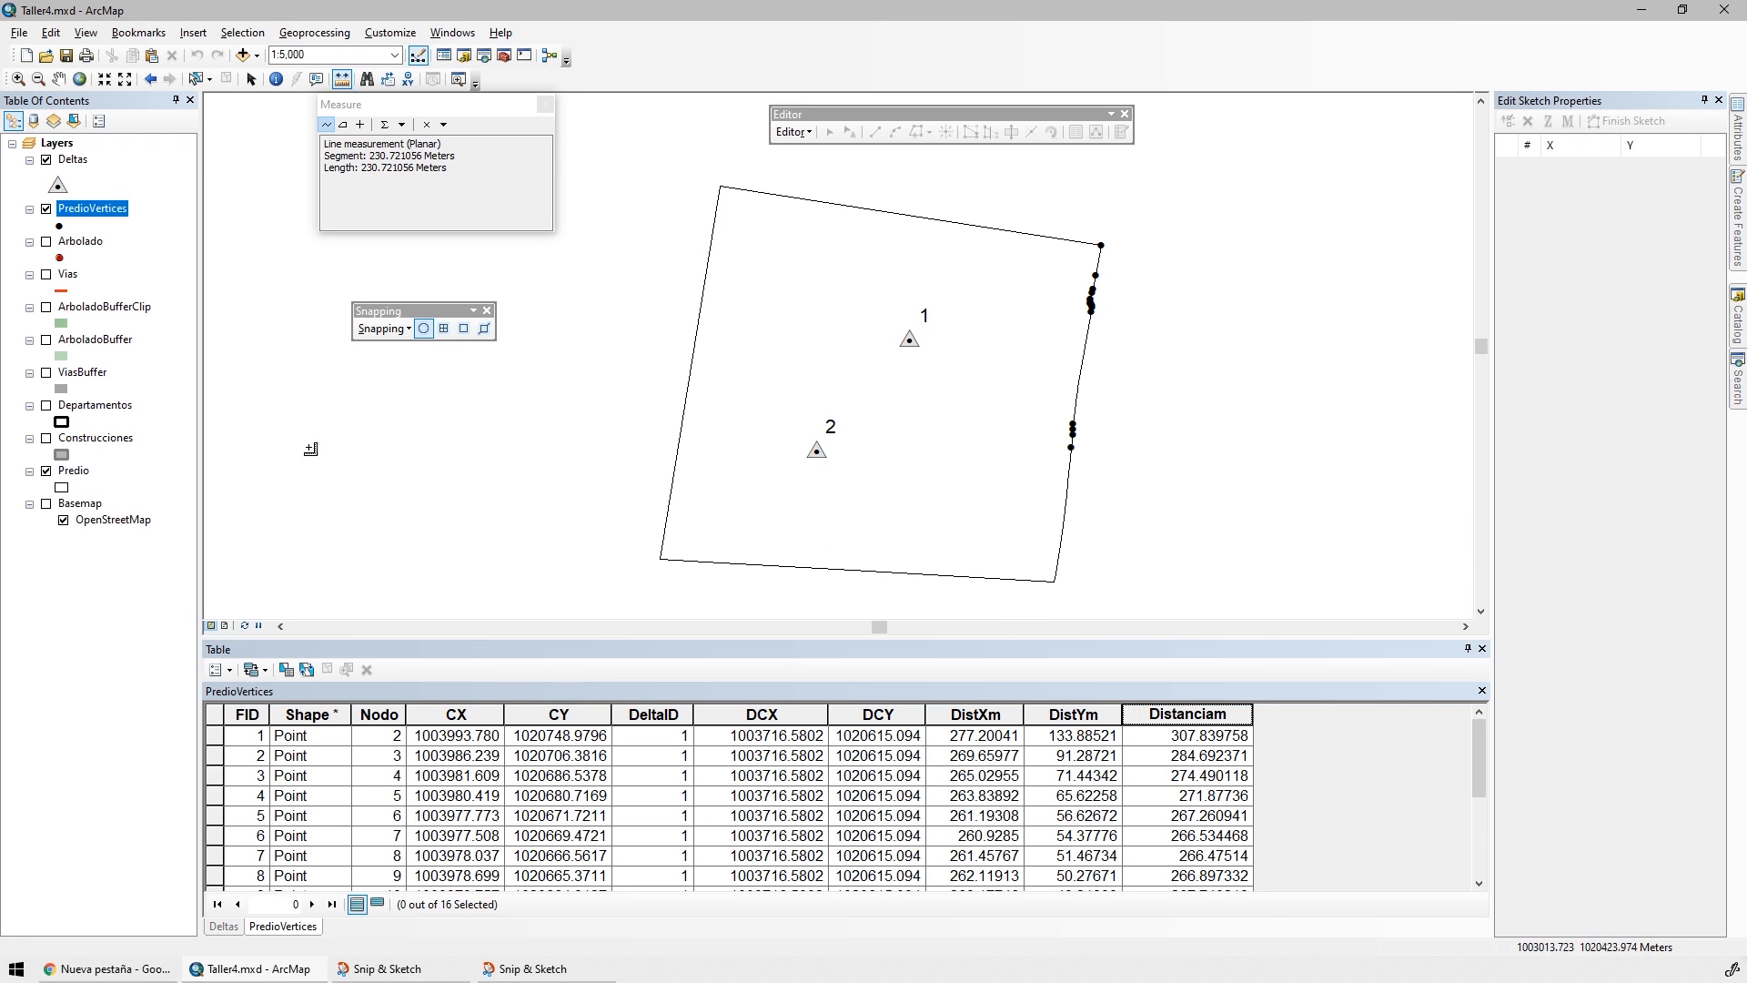
Cut the whole definition query text out of PredioVertices and apply the empty query
{"action": "left_click", "coordinate": [80, 197]}
{"action": "double_click", "coordinate": [83, 210]}
{"action": "key", "text": "ctrl+c"}
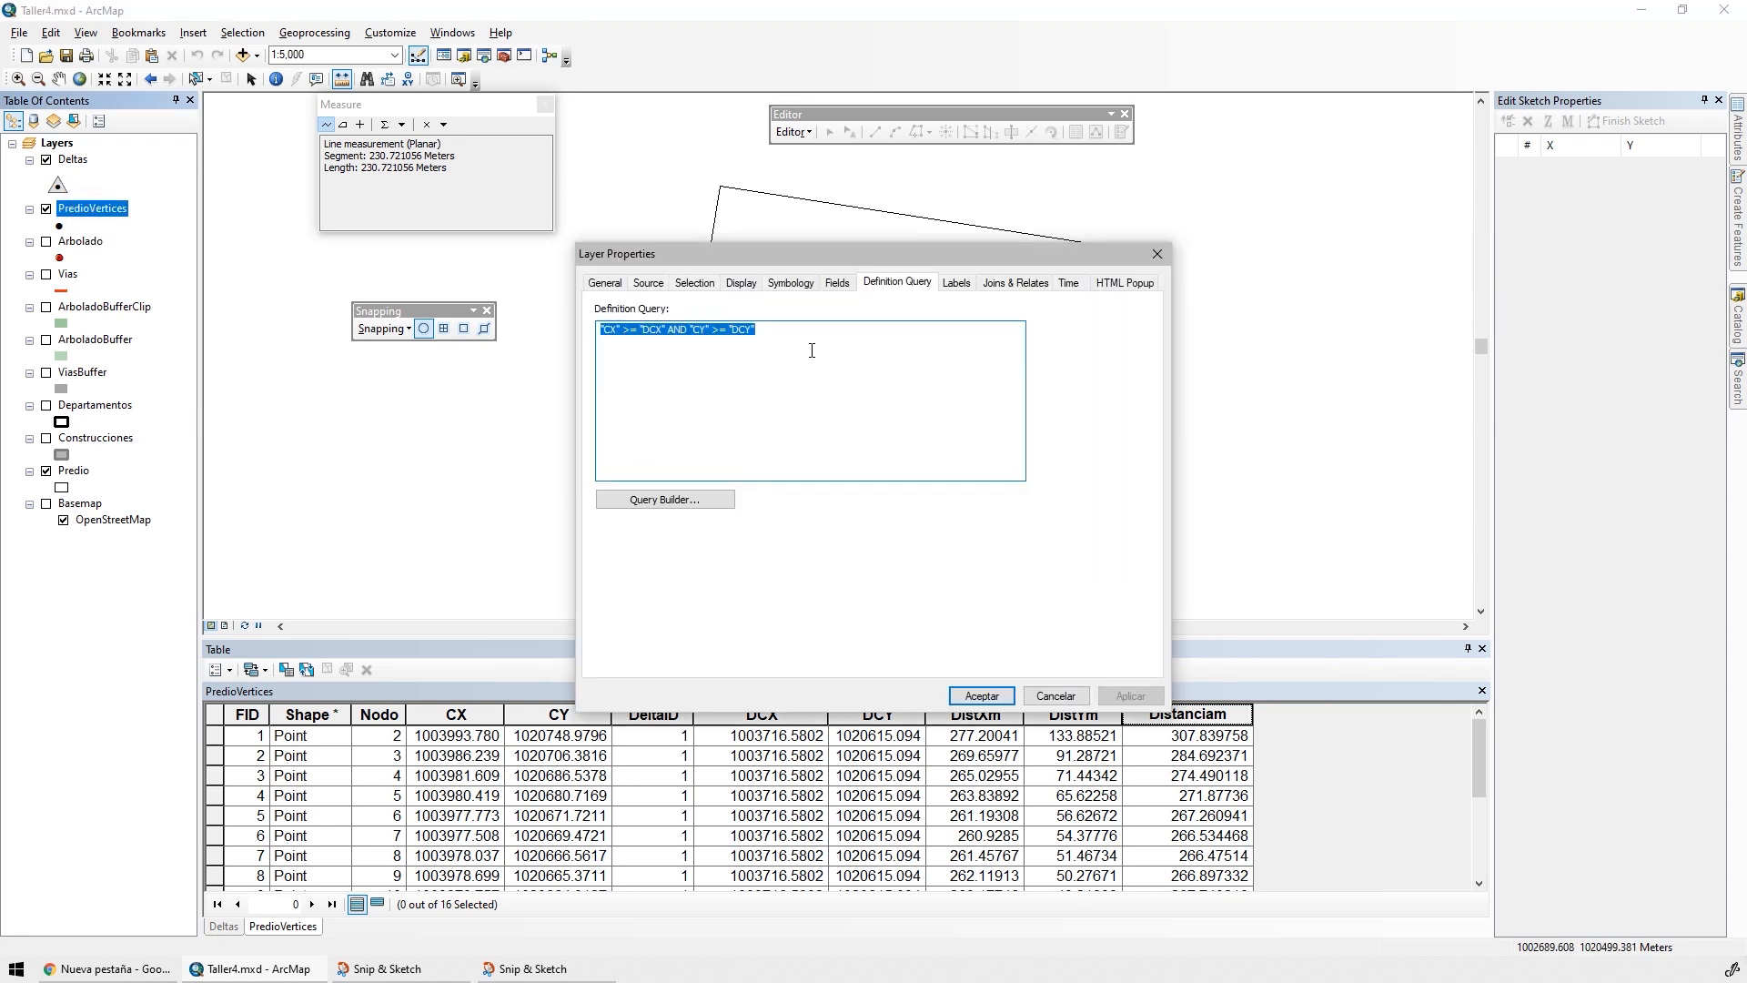
{"action": "key", "text": "Delete"}
{"action": "left_click", "coordinate": [982, 695]}
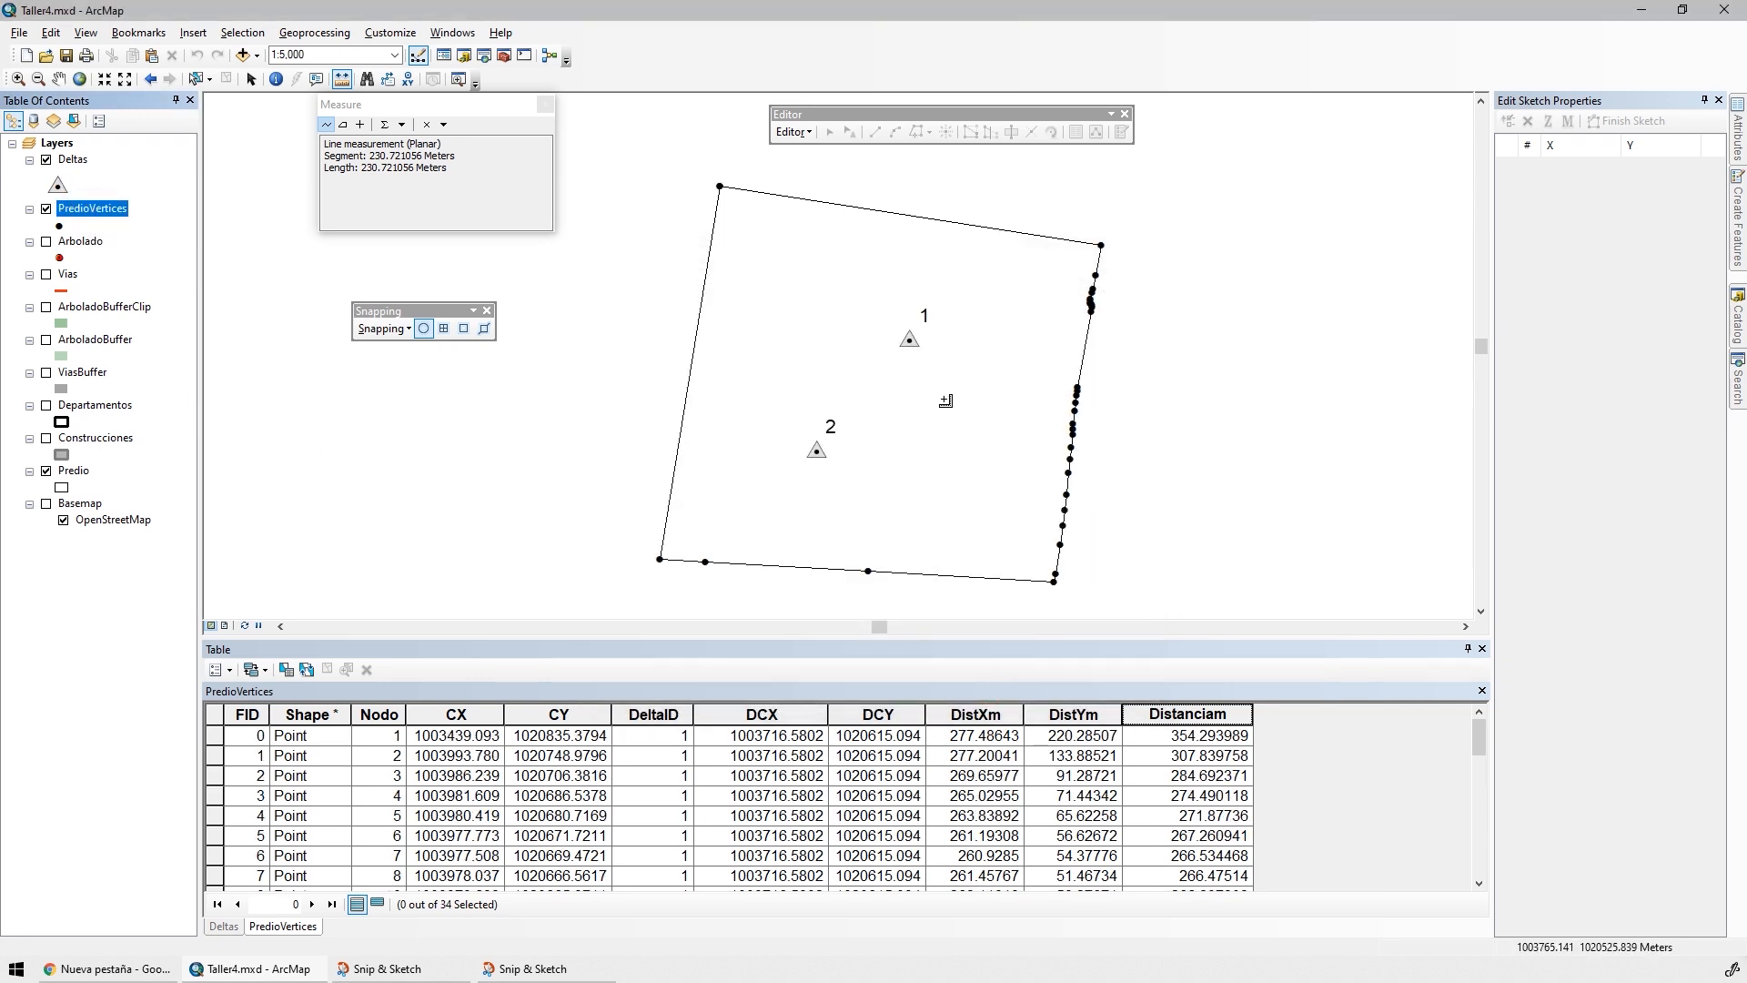
Add a field named Angulo of type Double to the PredioVertices table
{"action": "left_click", "coordinate": [218, 669]}
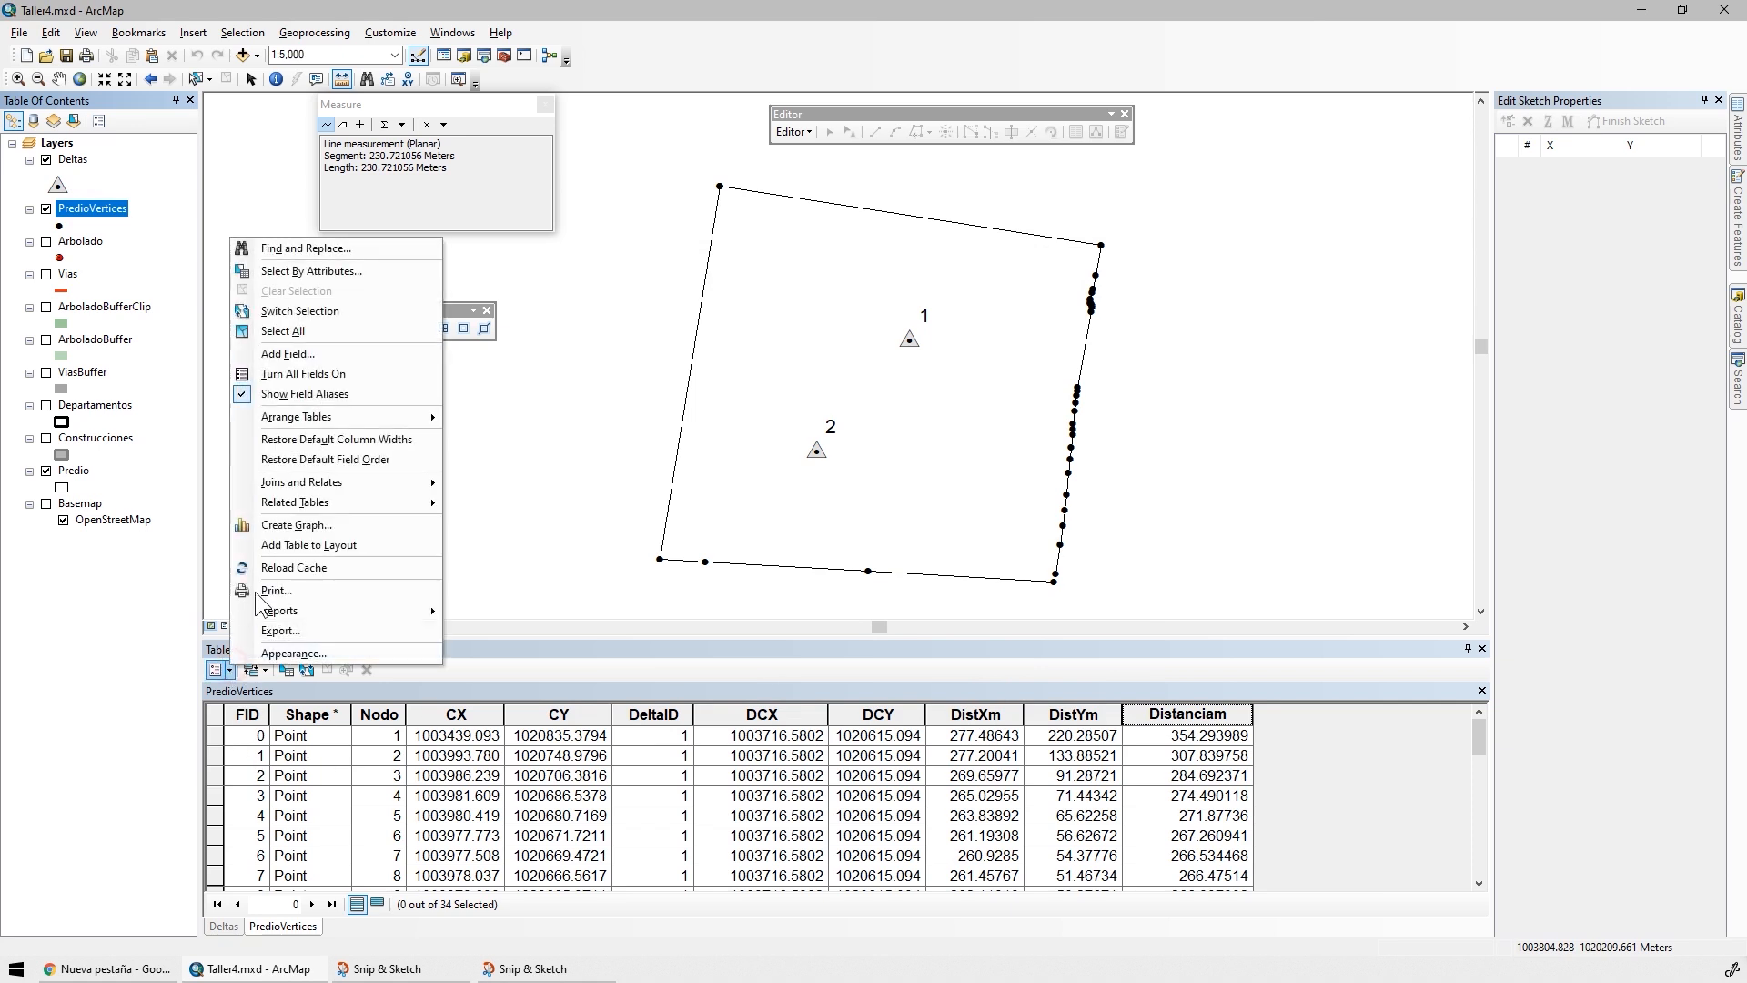
{"action": "left_click", "coordinate": [289, 354]}
{"action": "type", "text": "An"}
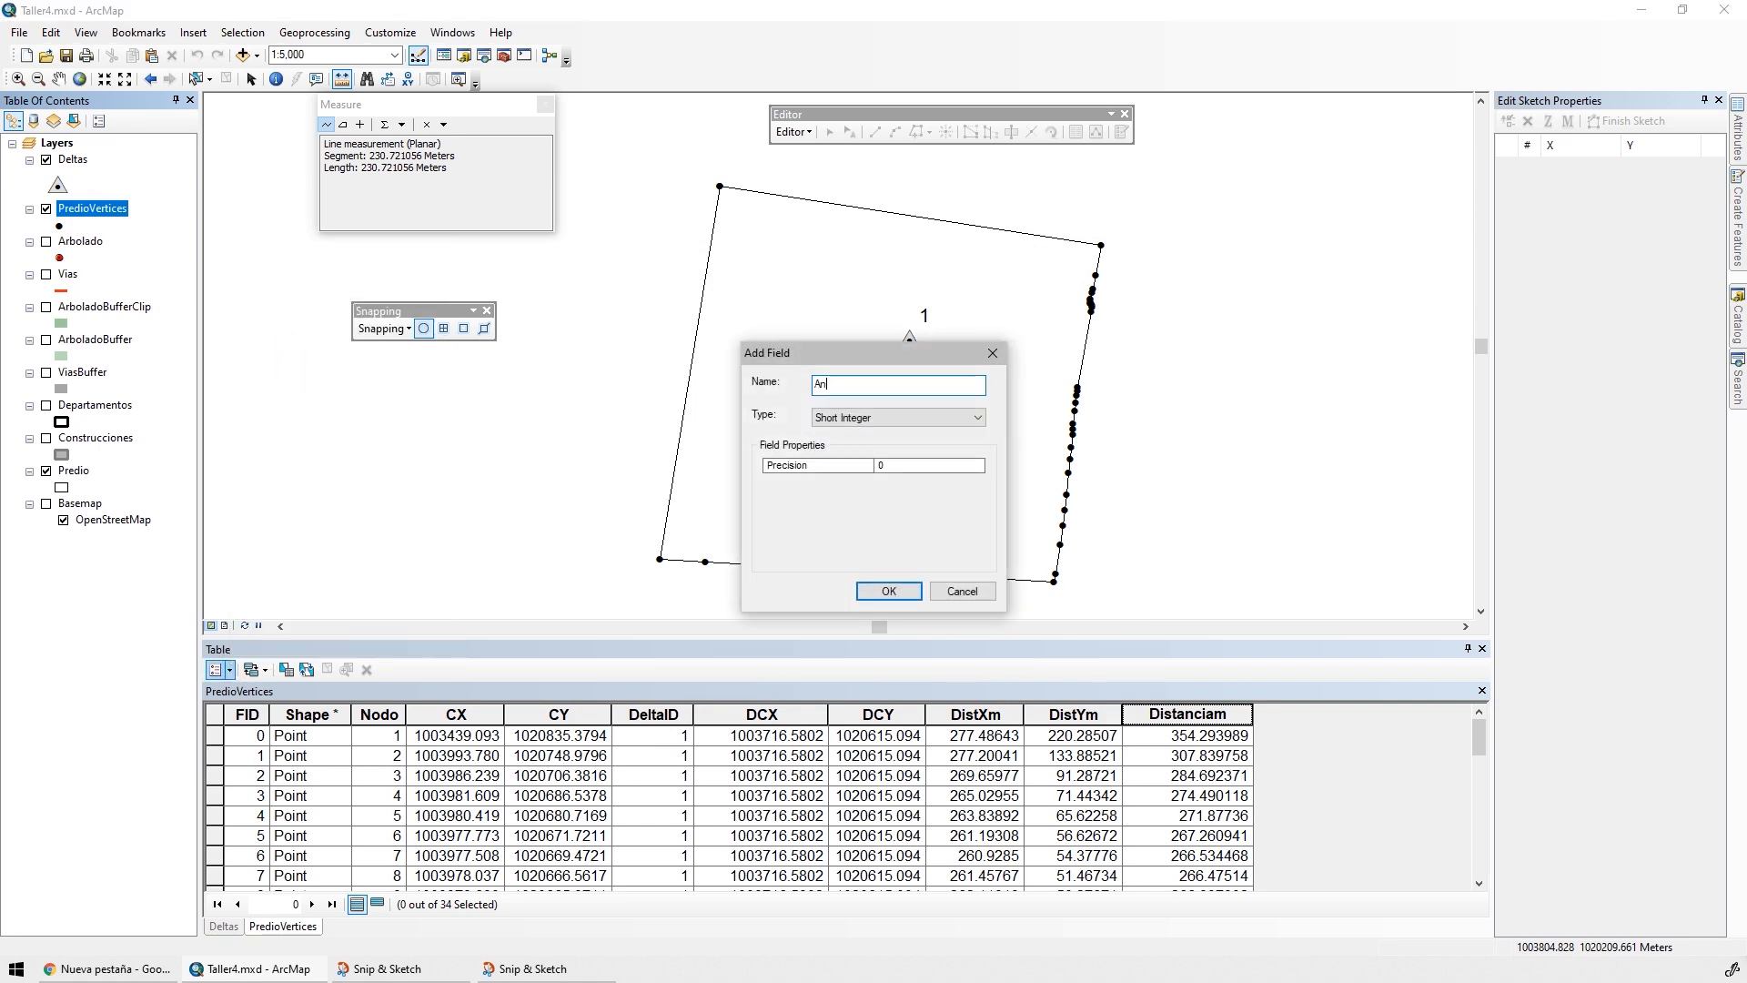
{"action": "type", "text": "gulo"}
{"action": "left_click", "coordinate": [915, 418]}
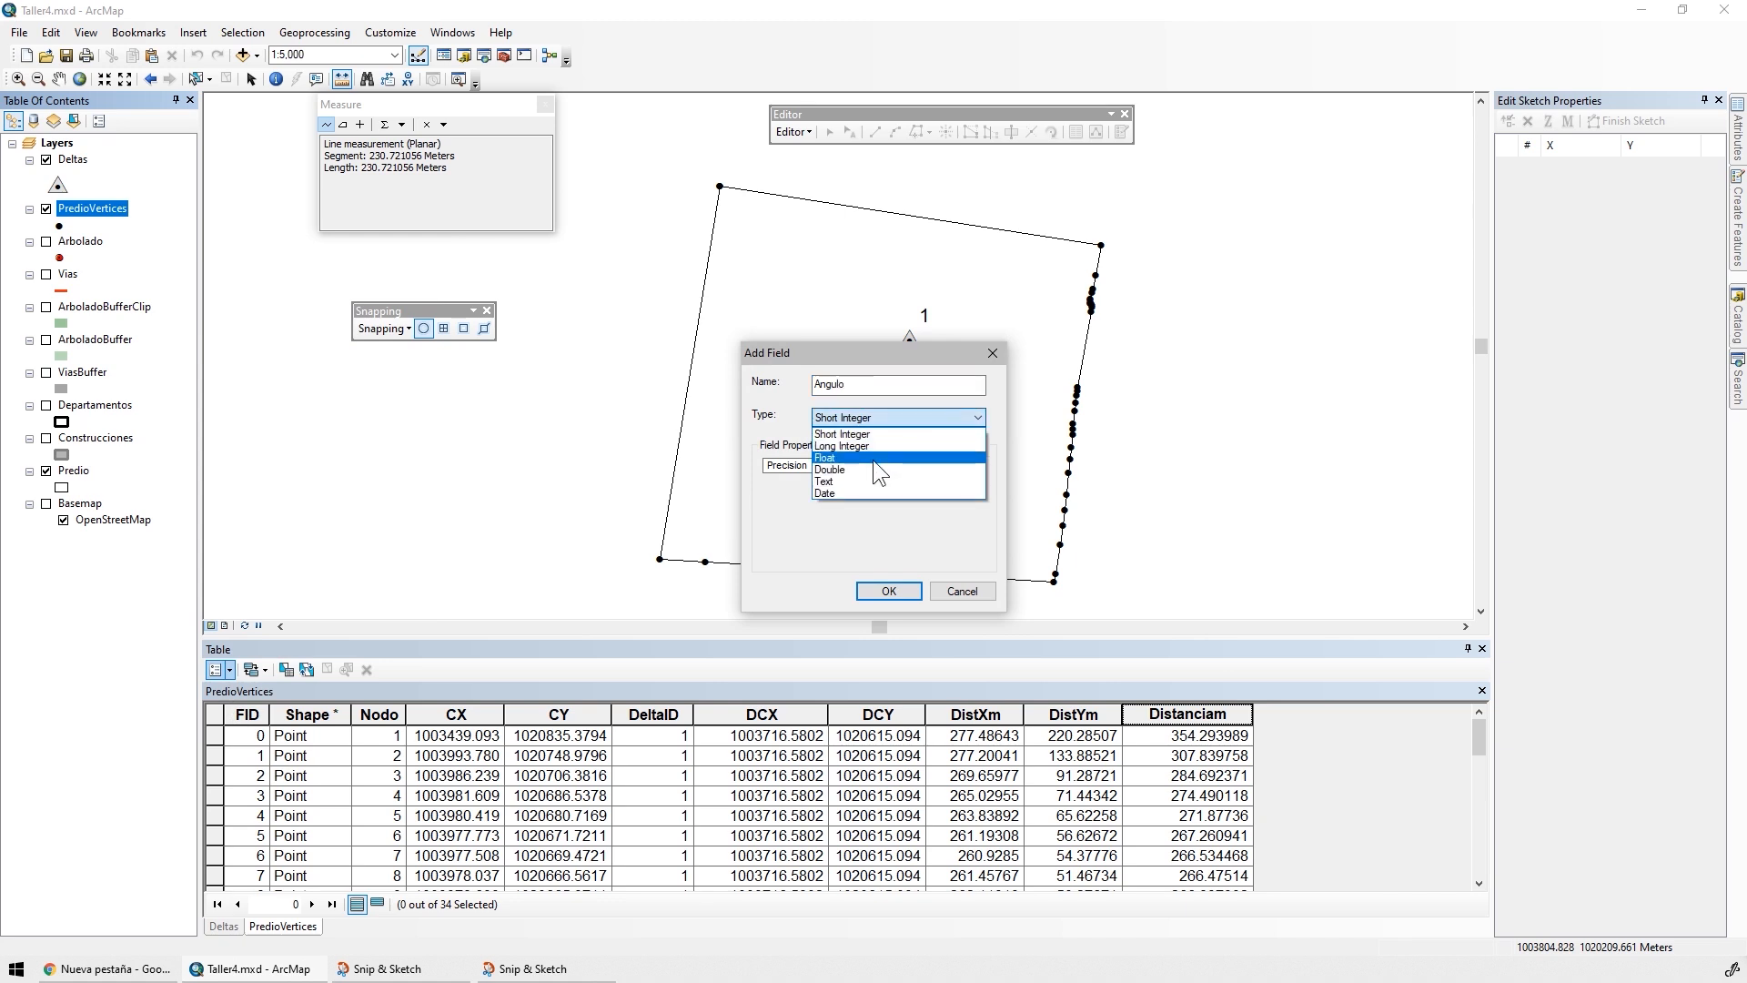
{"action": "left_click", "coordinate": [849, 465]}
{"action": "left_click", "coordinate": [887, 591]}
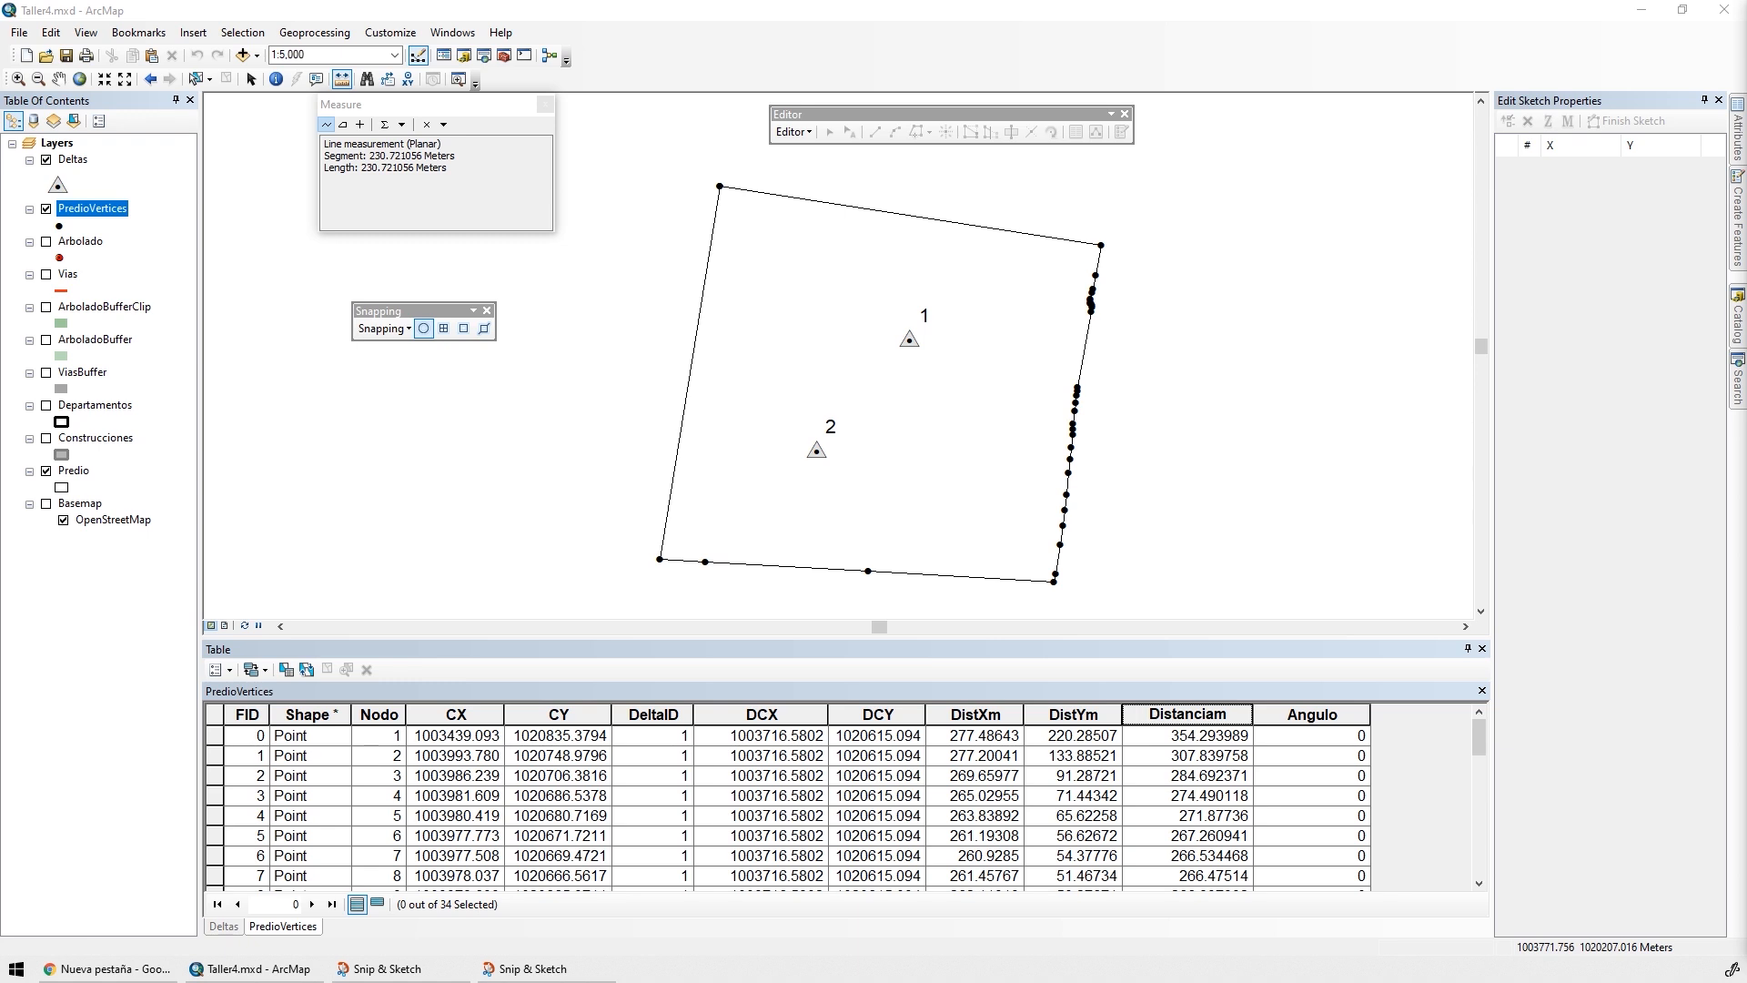
Calculate the Angulo field as Atn ( [DistXm]/ [DistYm] )*180/3.14159, then sort the table by Angulo in descending order
{"action": "right_click", "coordinate": [1276, 714]}
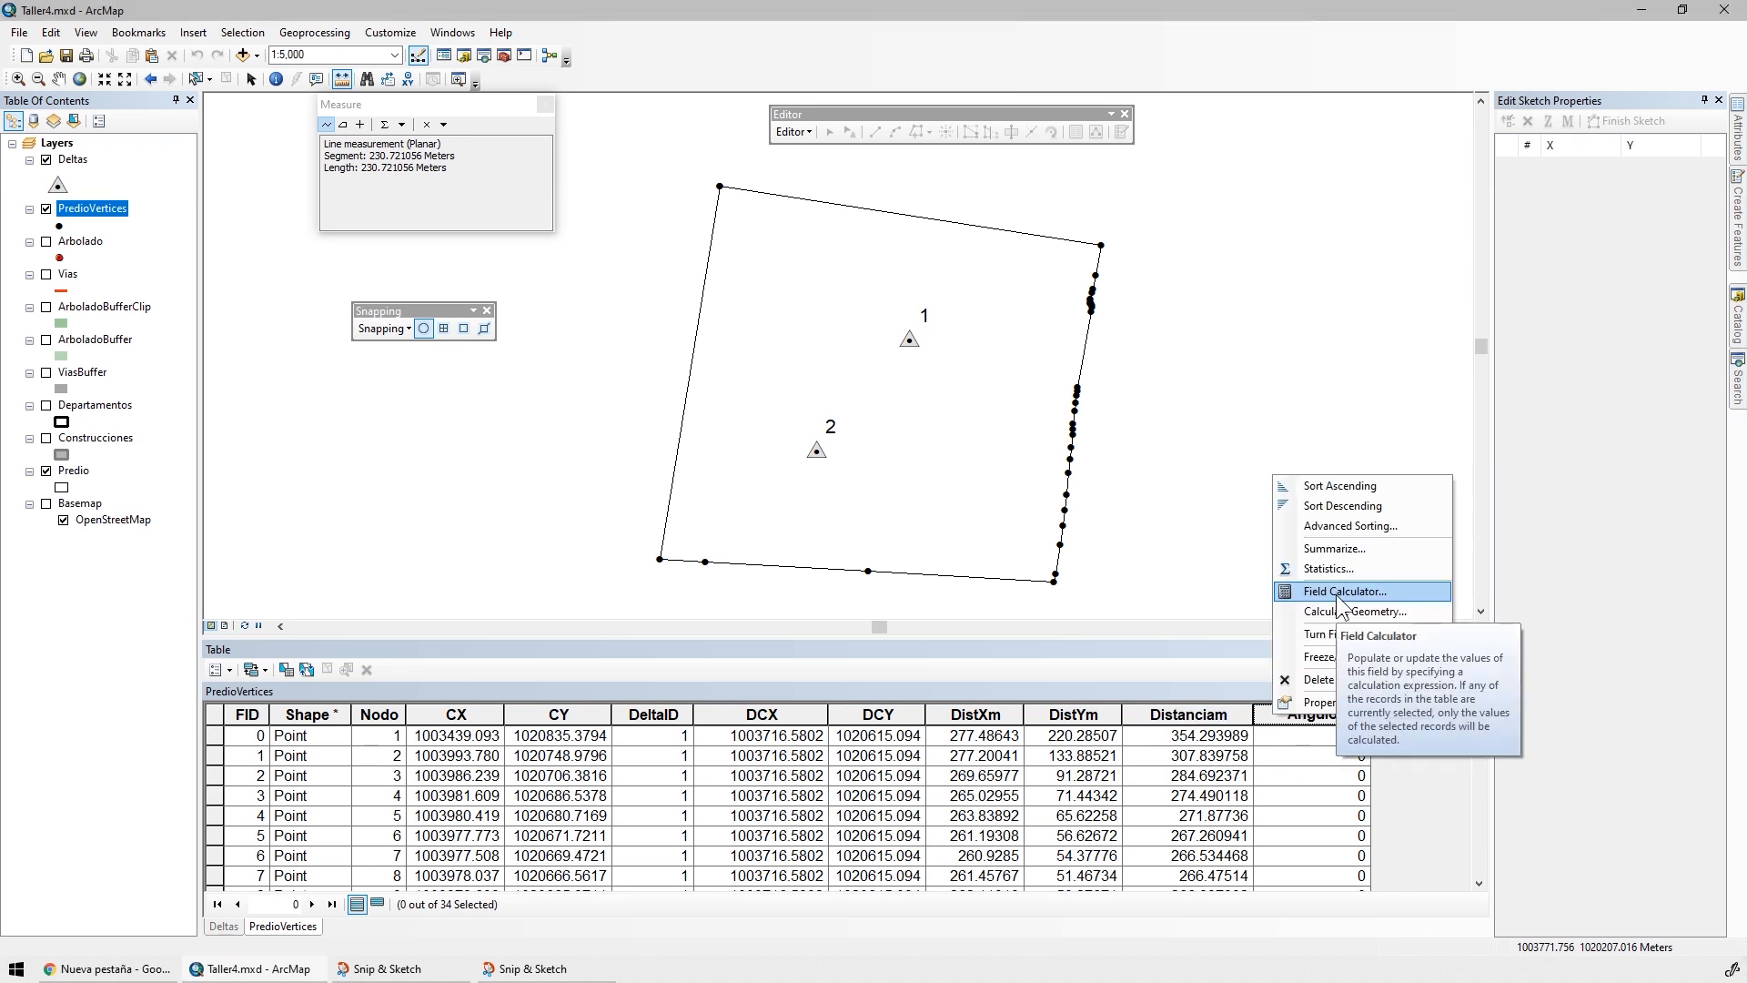
{"action": "left_click", "coordinate": [1342, 592]}
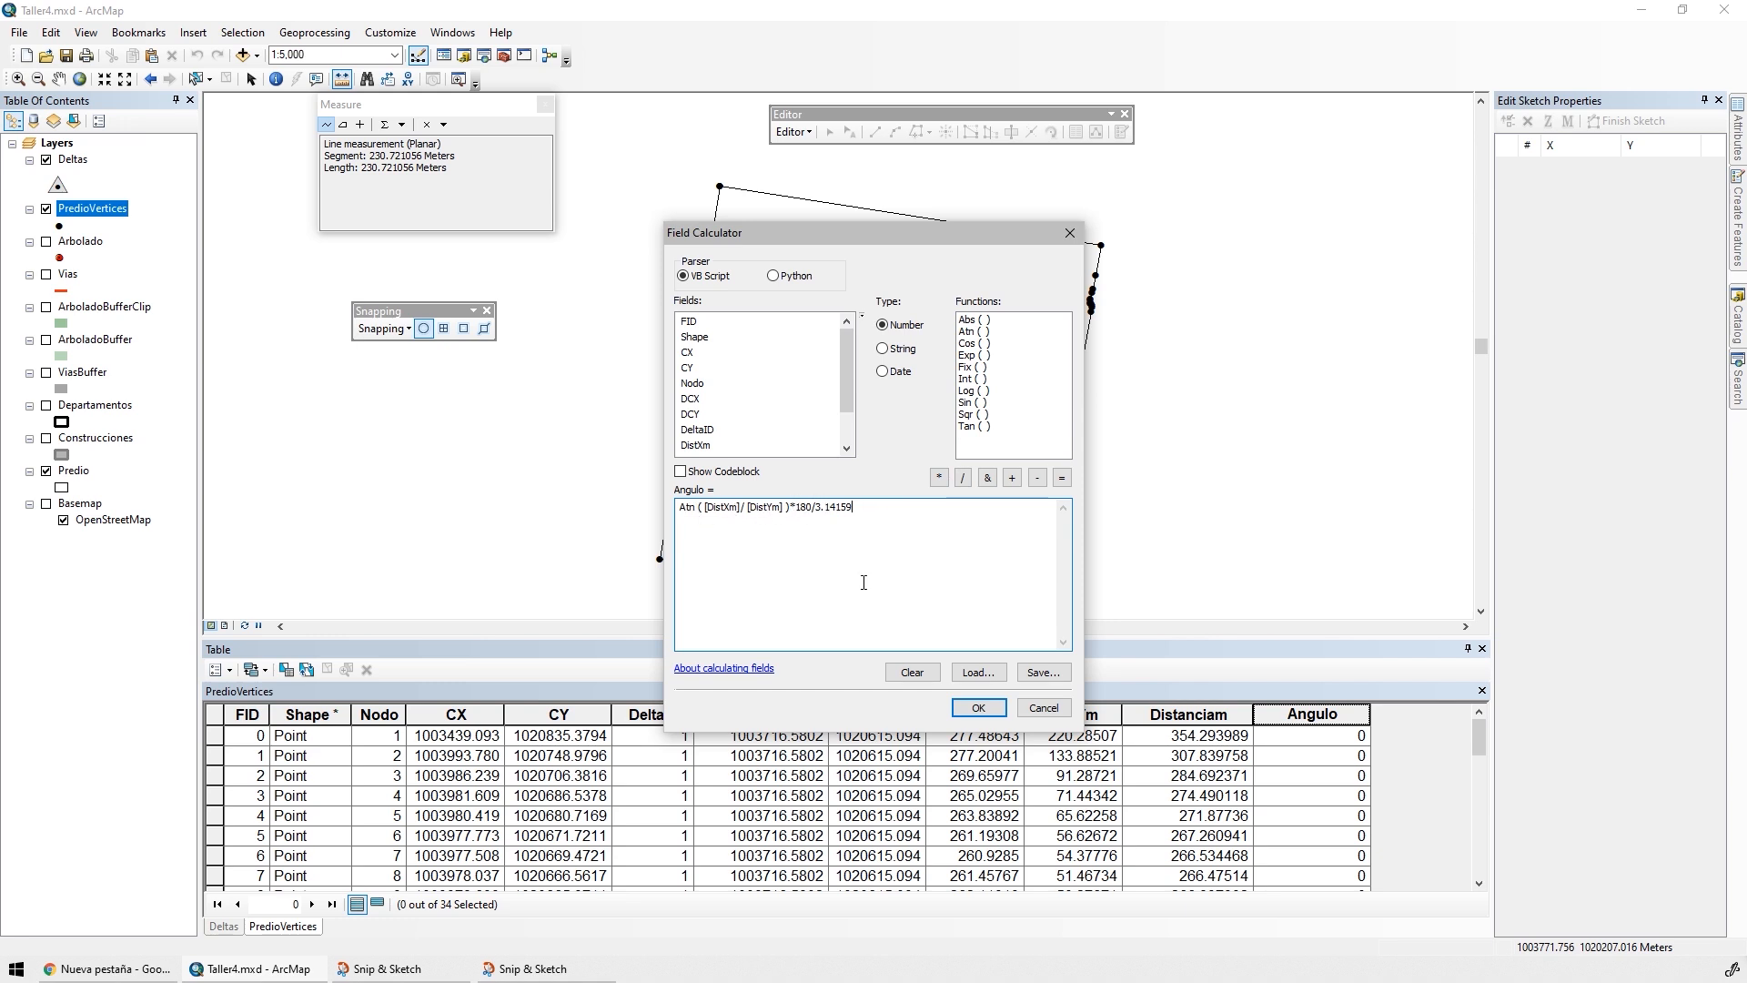
{"action": "left_click", "coordinate": [979, 708]}
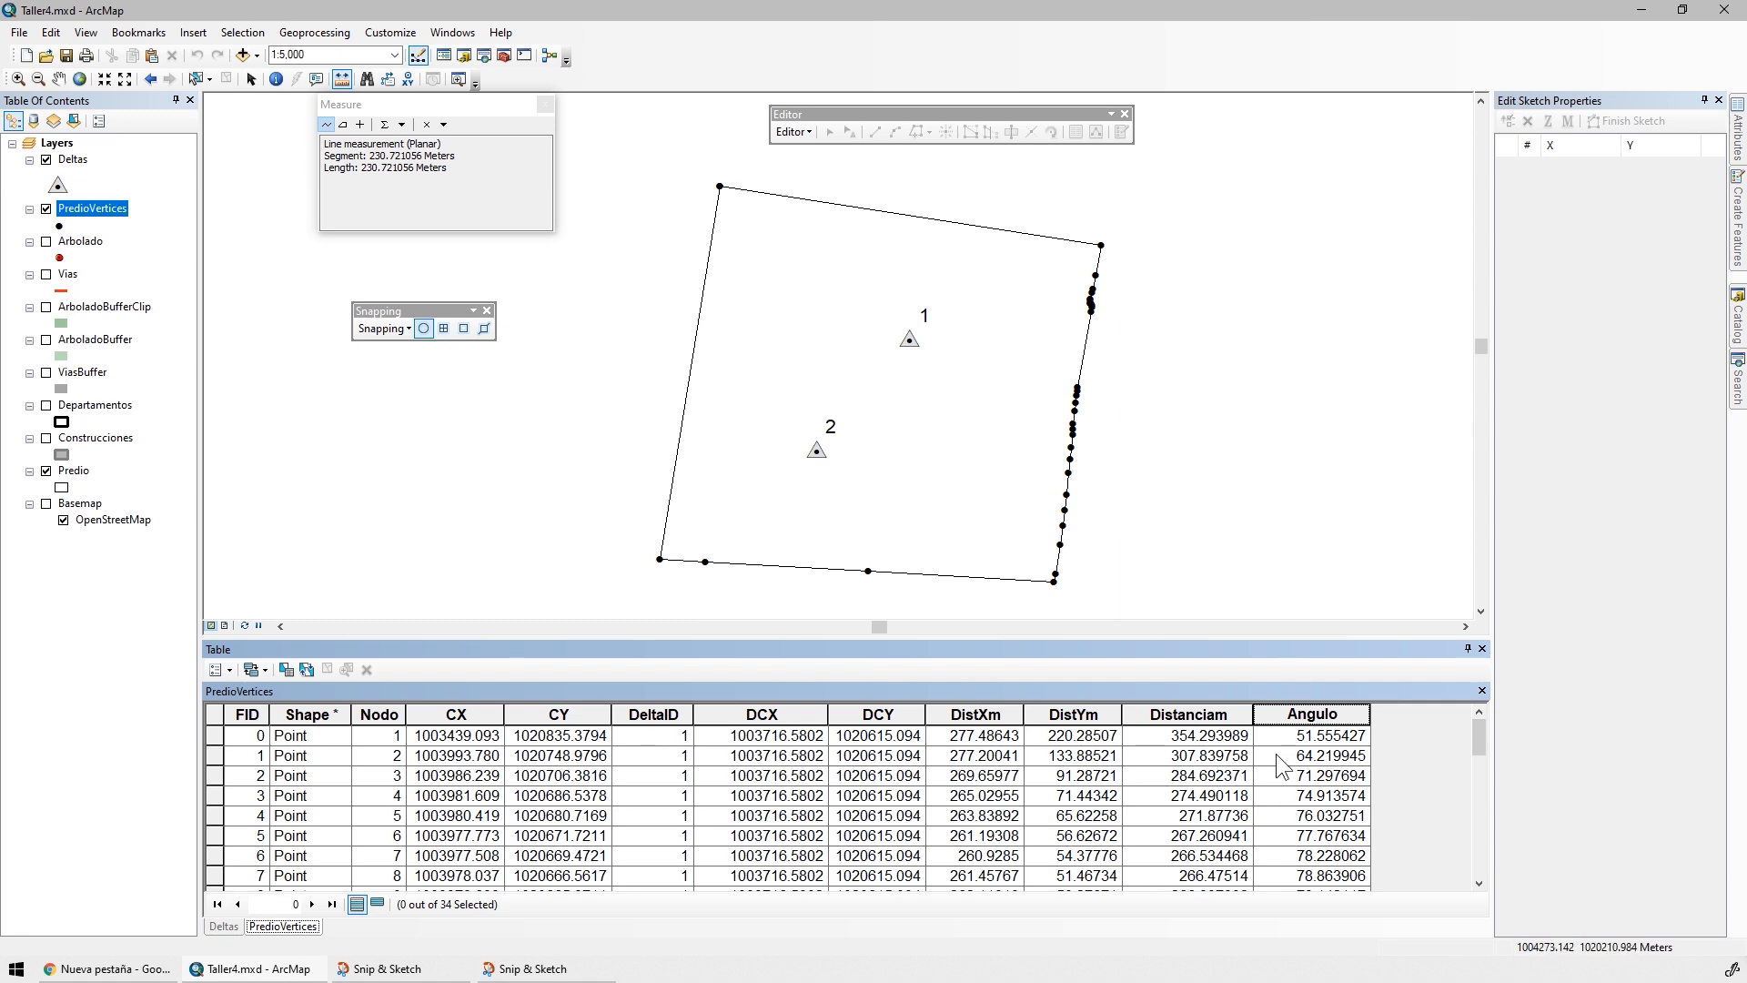
{"action": "double_click", "coordinate": [1274, 716]}
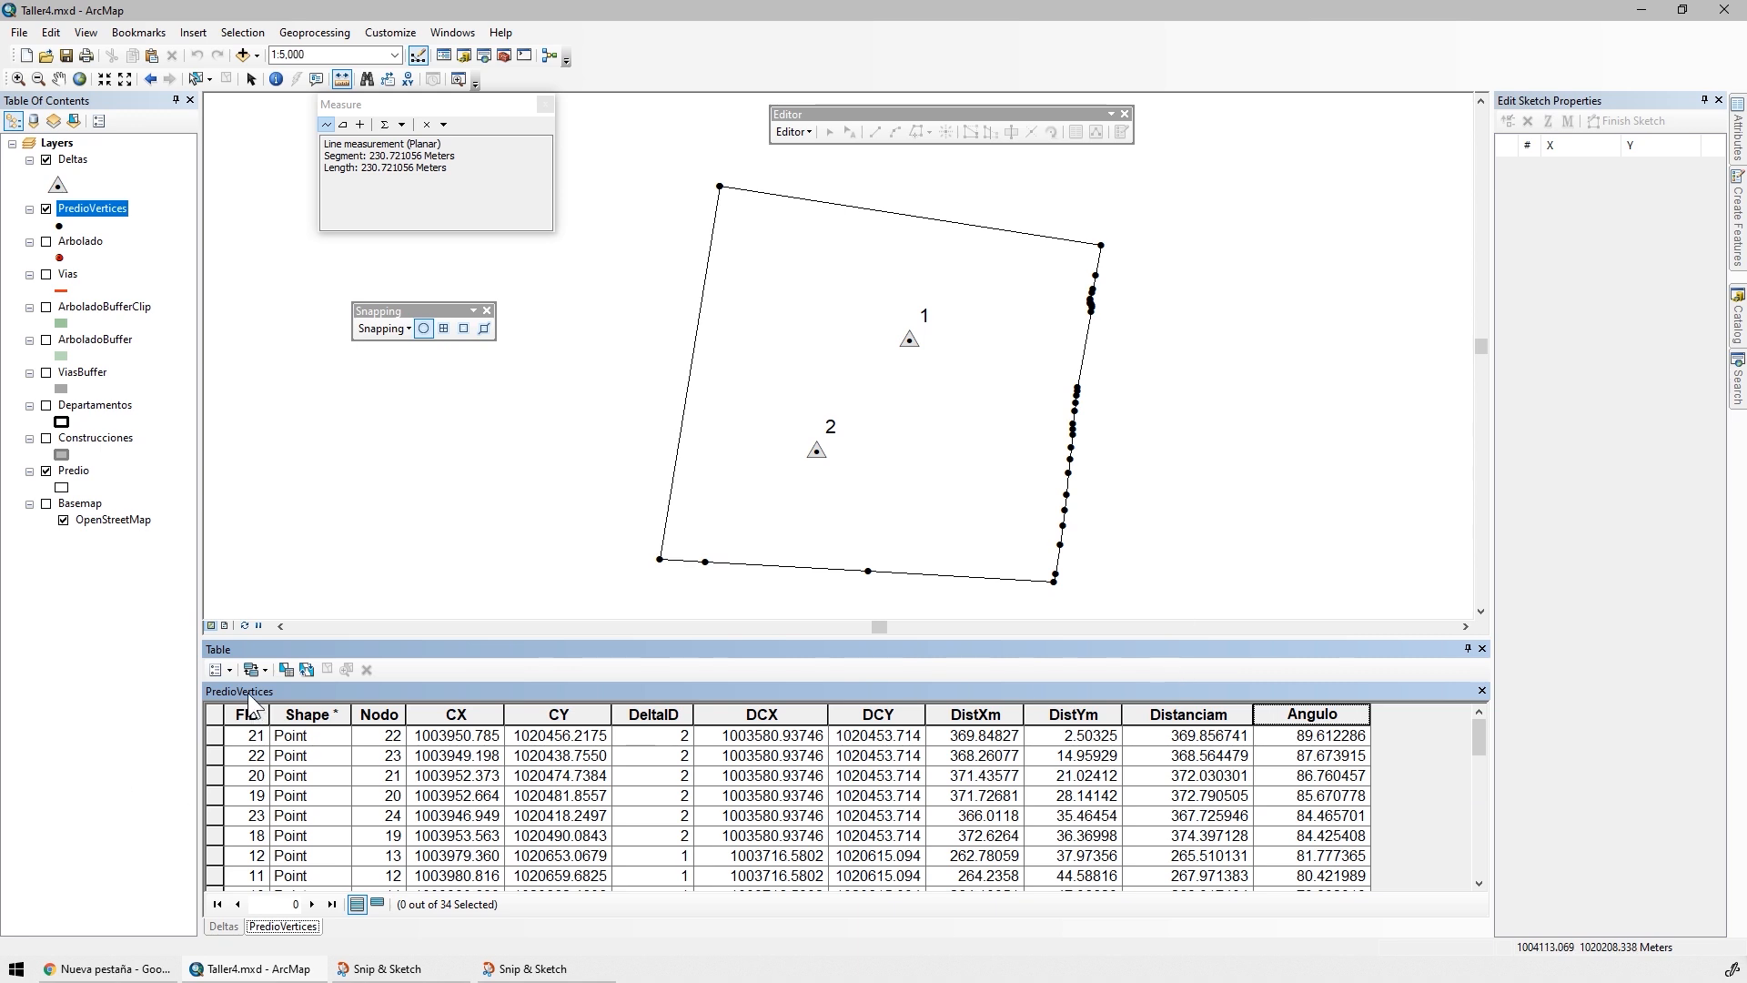
Add a Text field named RumboTxt with length 50 to the PredioVertices table
{"action": "left_click", "coordinate": [231, 669]}
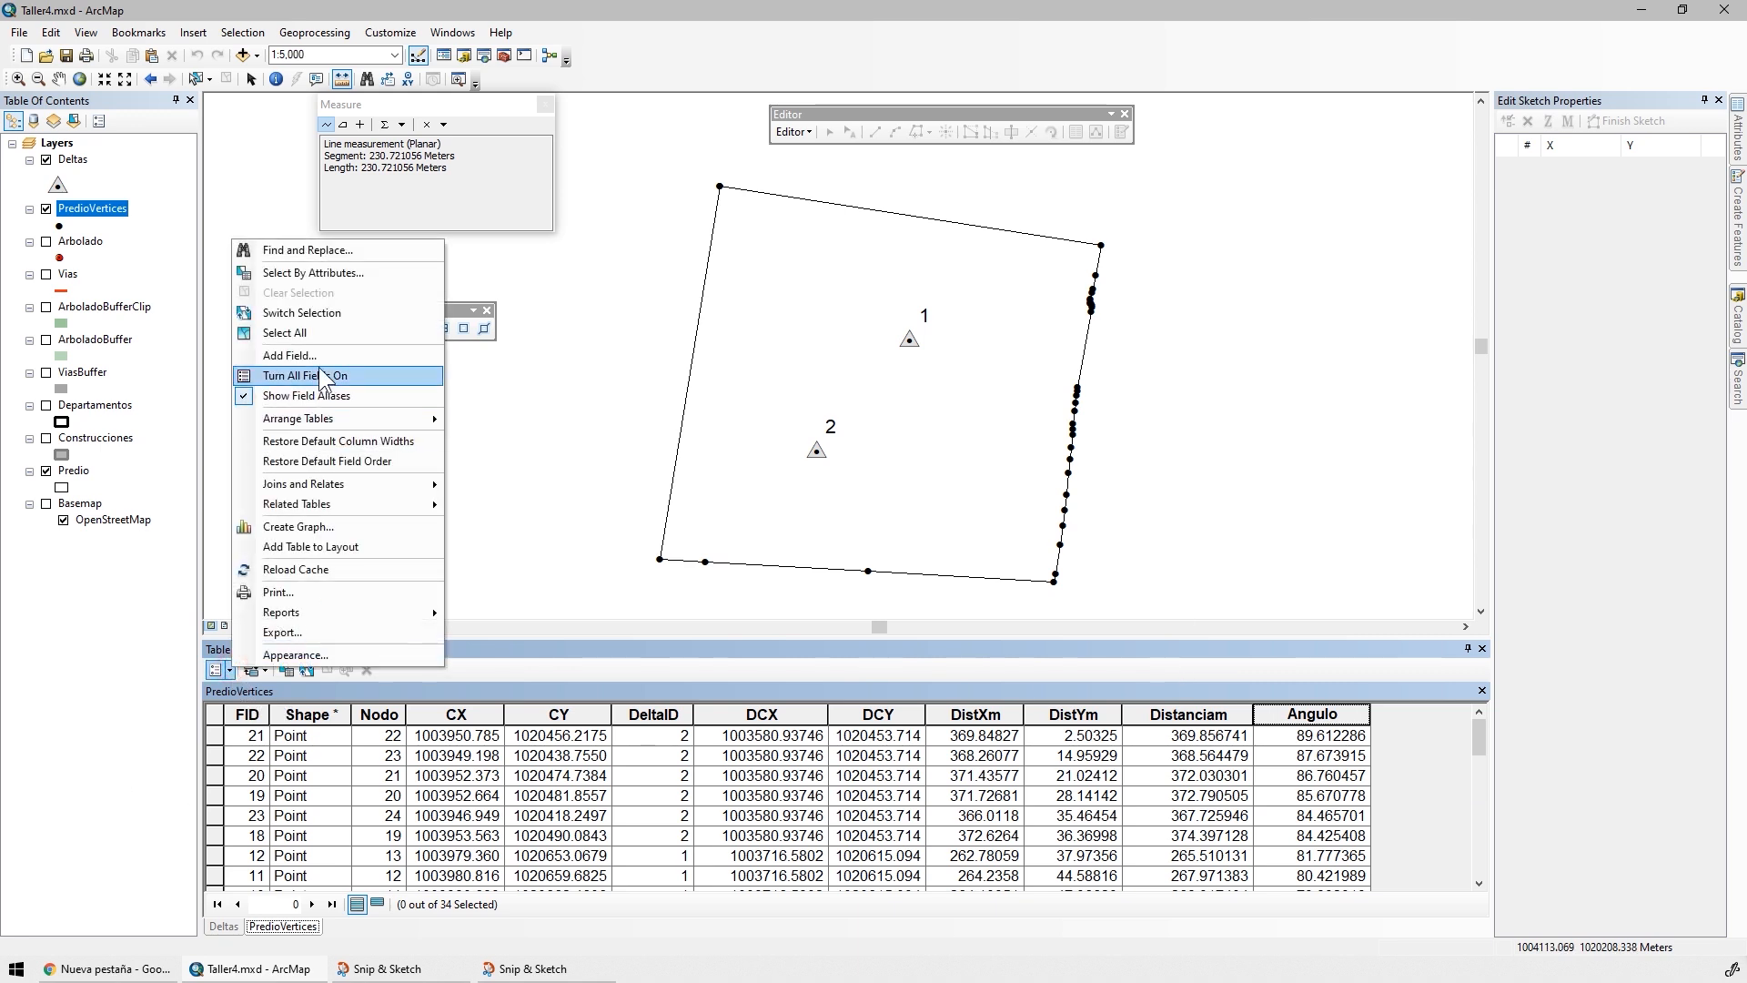
{"action": "left_click", "coordinate": [309, 374]}
{"action": "type", "text": "RumboTx"}
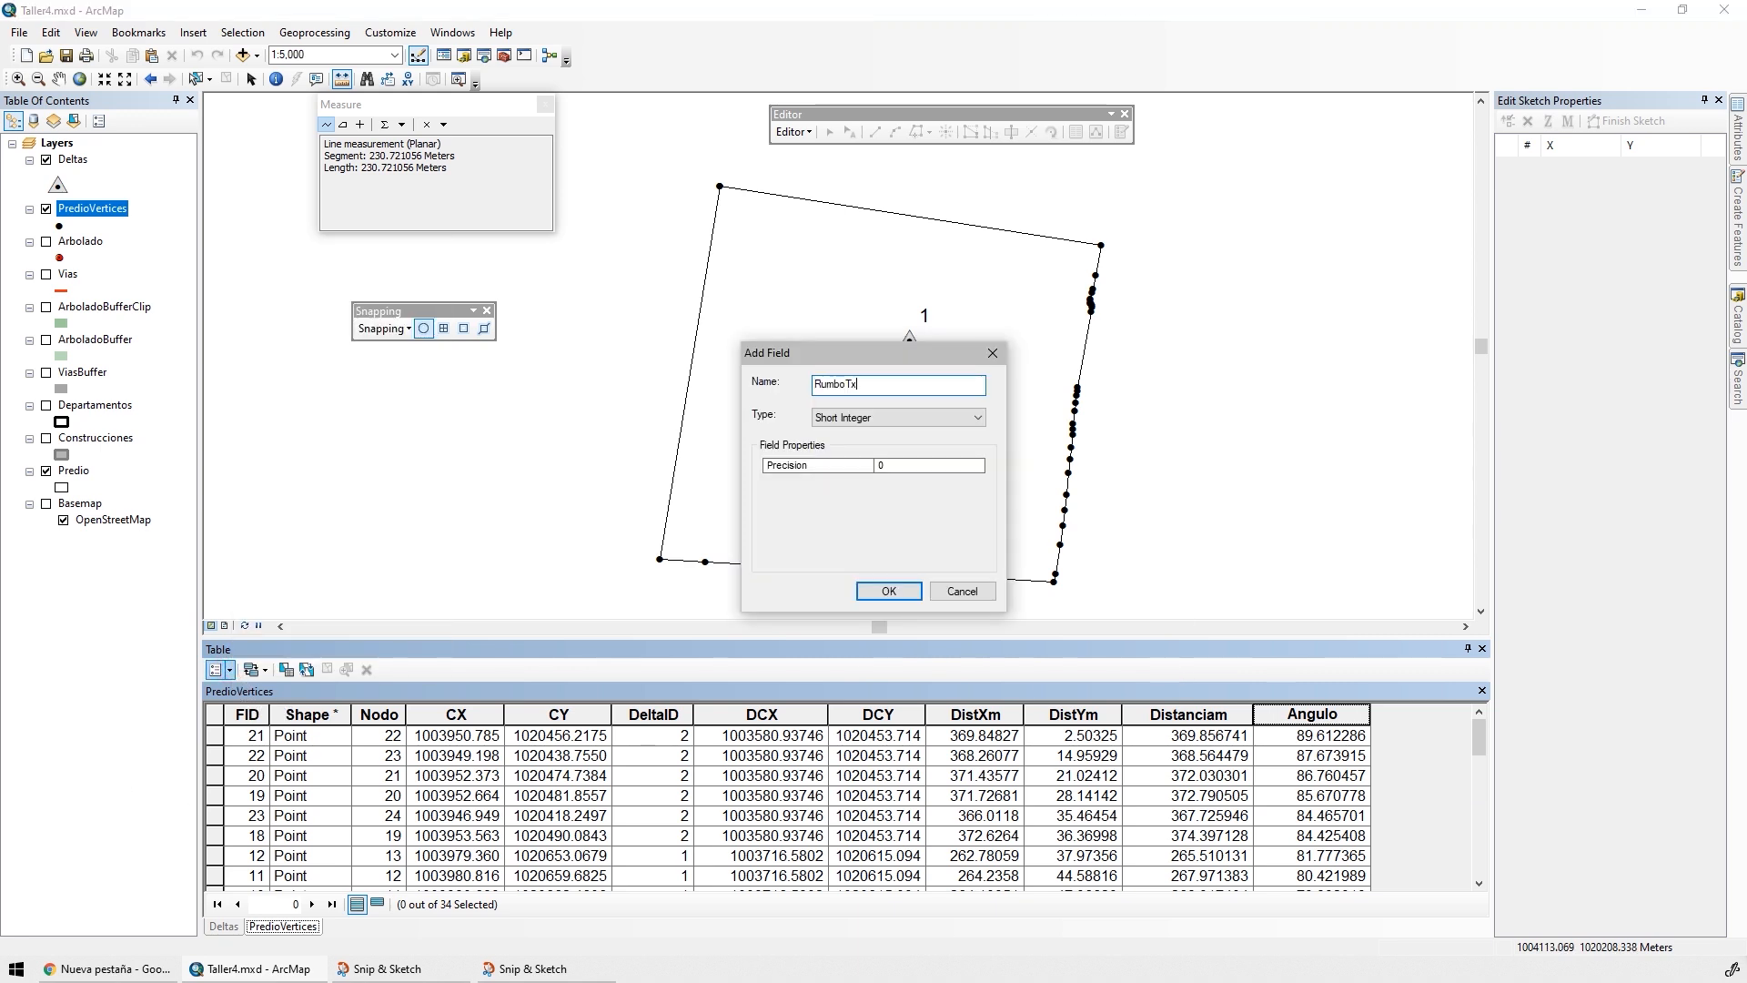
{"action": "type", "text": "t"}
{"action": "left_click", "coordinate": [875, 417]}
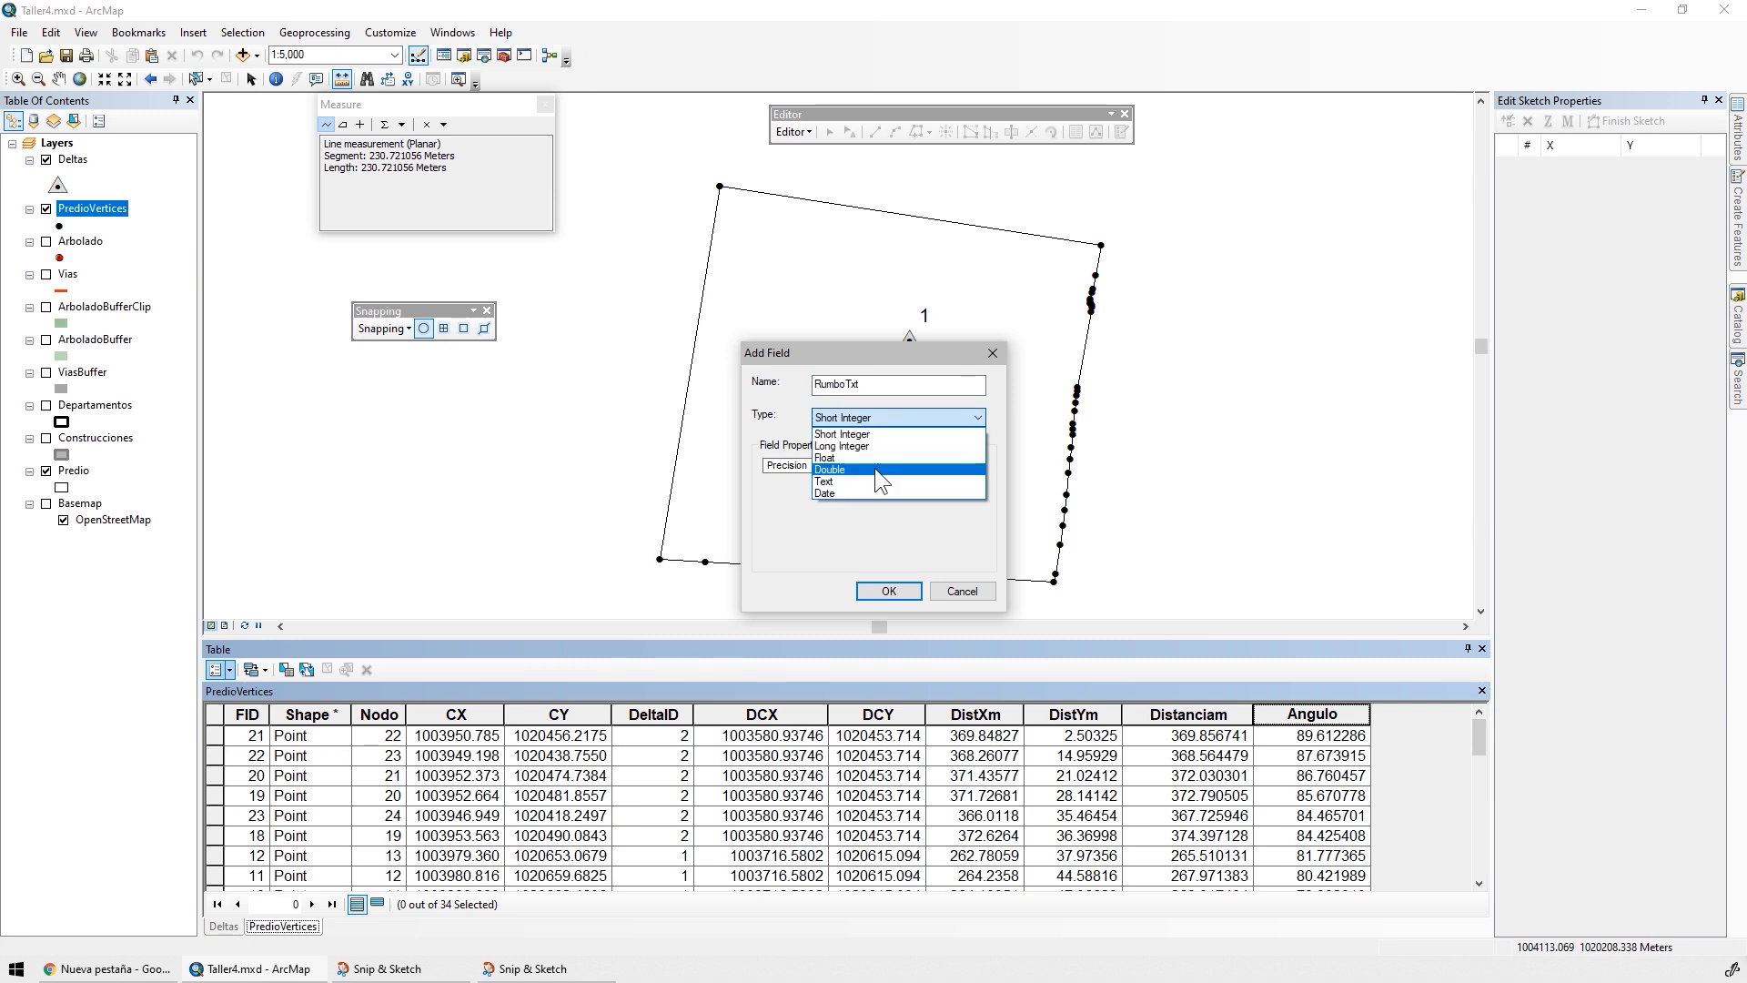
{"action": "left_click", "coordinate": [849, 479]}
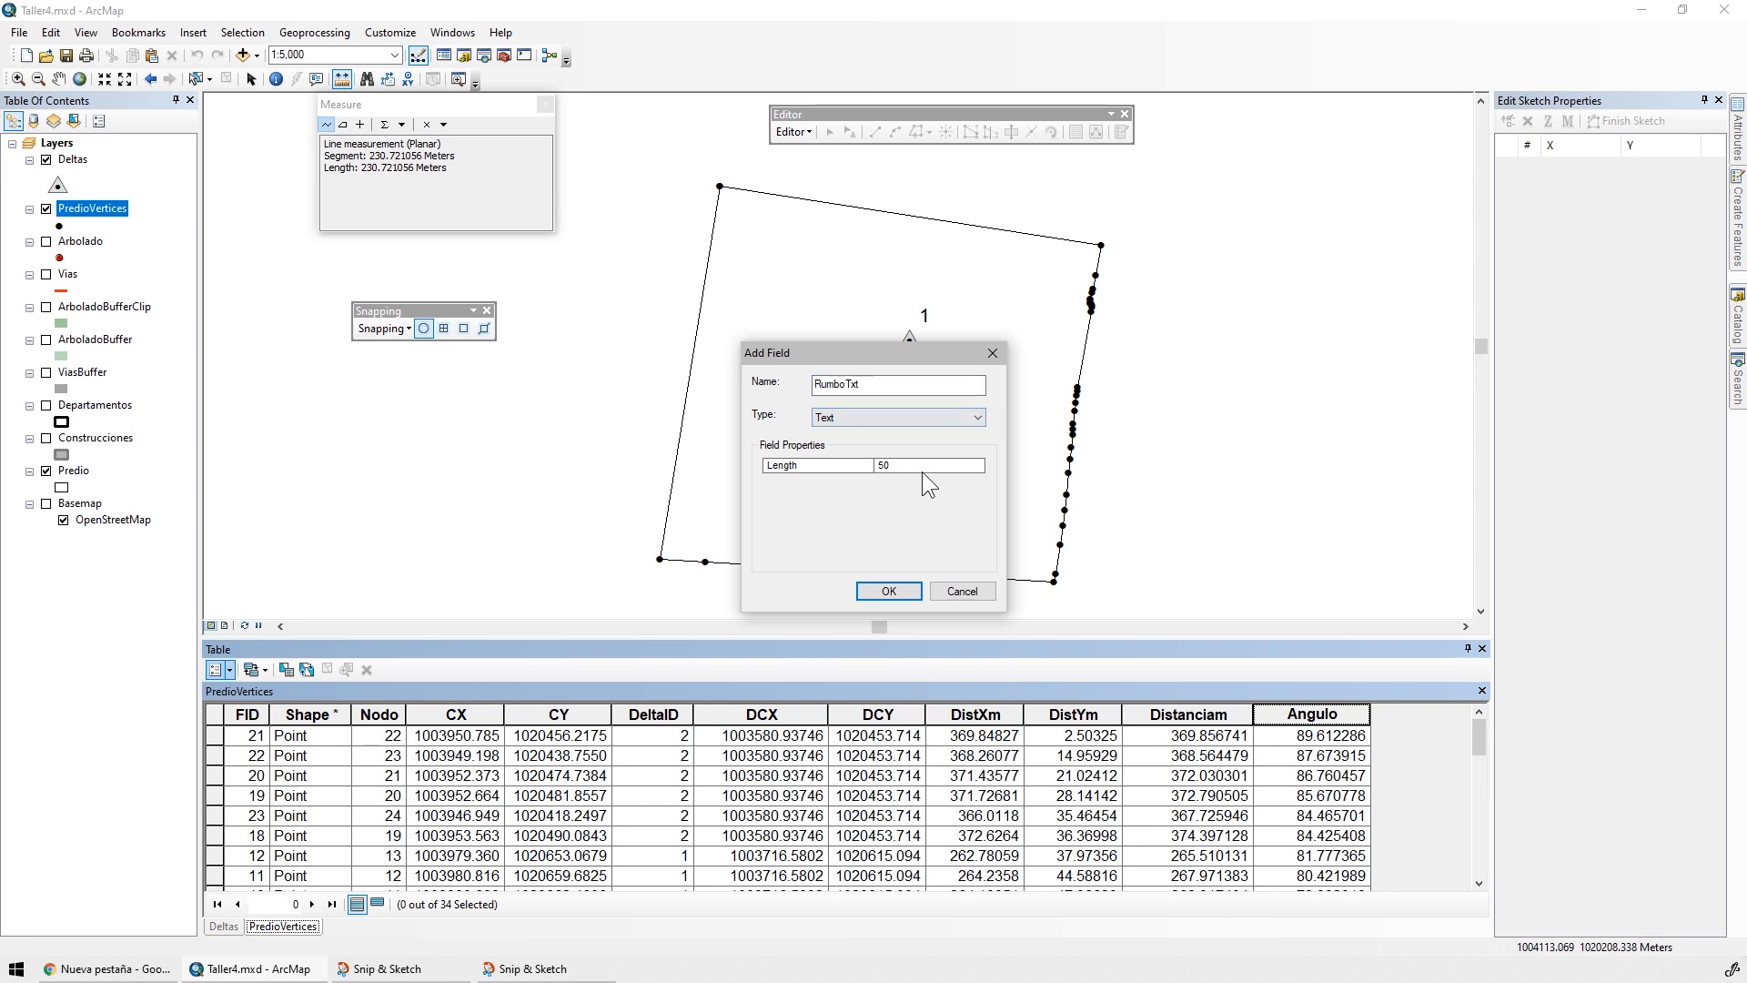
{"action": "left_click", "coordinate": [907, 591]}
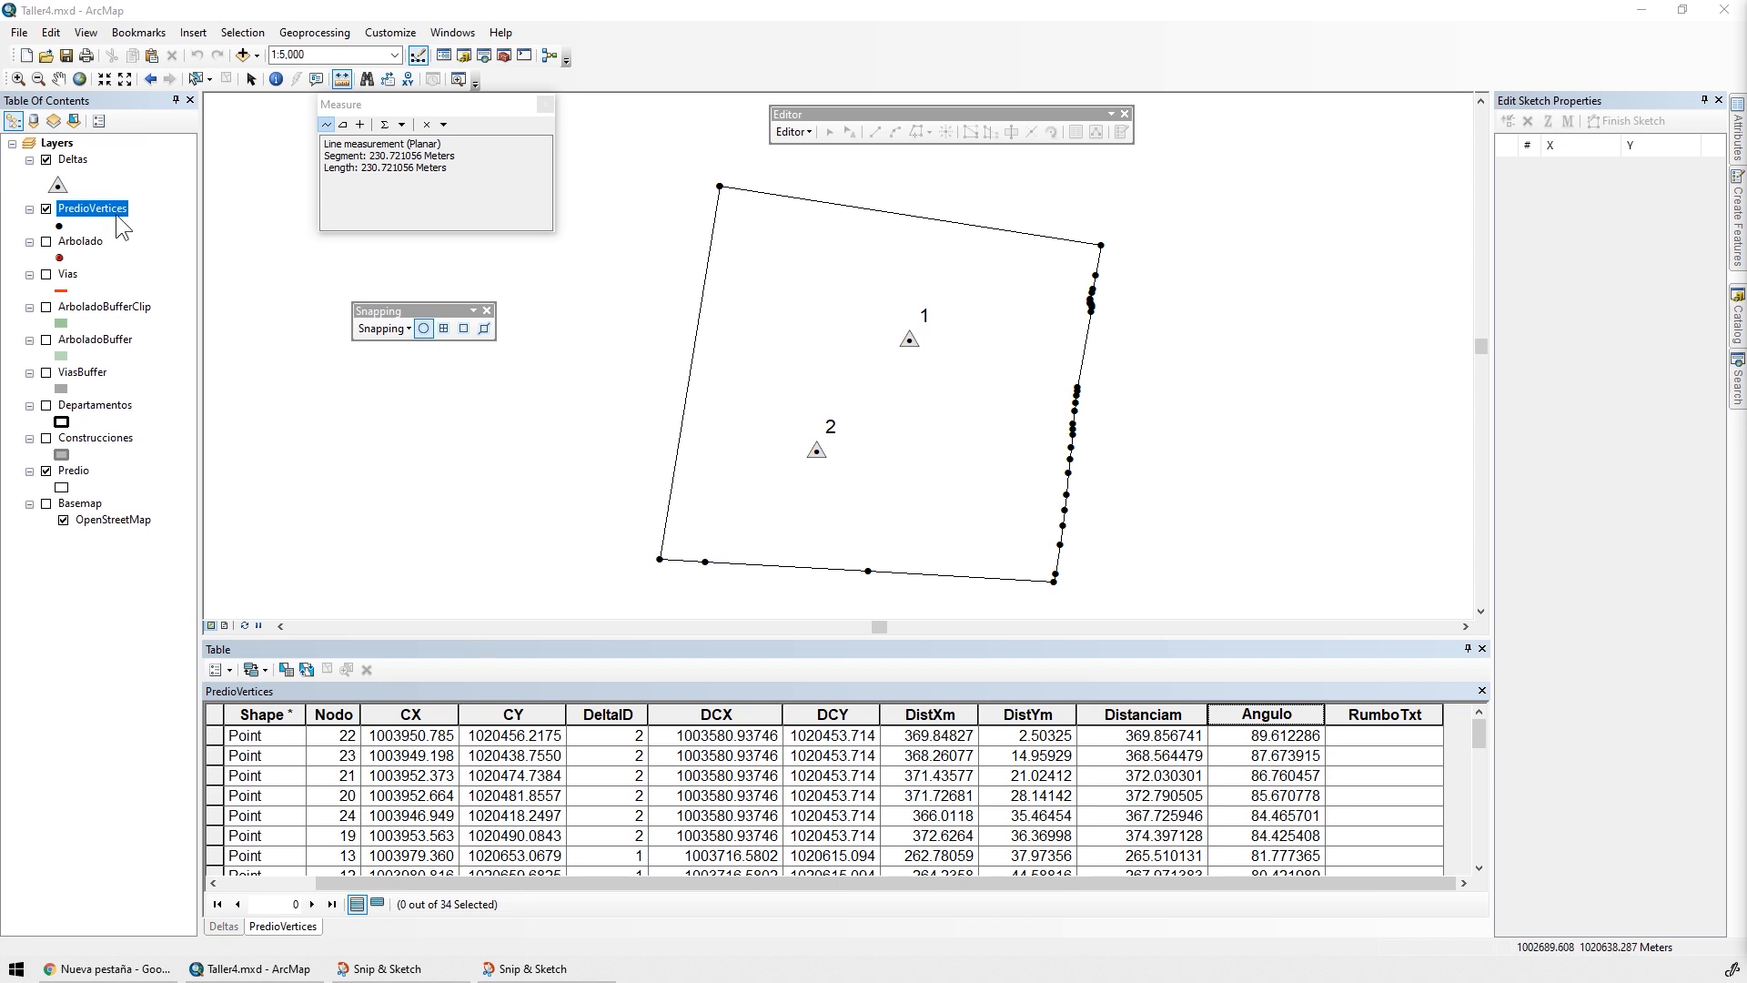
Paste the query "CX" >= "DCX" AND "CY" >= "DCY" back into the PredioVertices definition query and apply it
{"action": "double_click", "coordinate": [94, 207]}
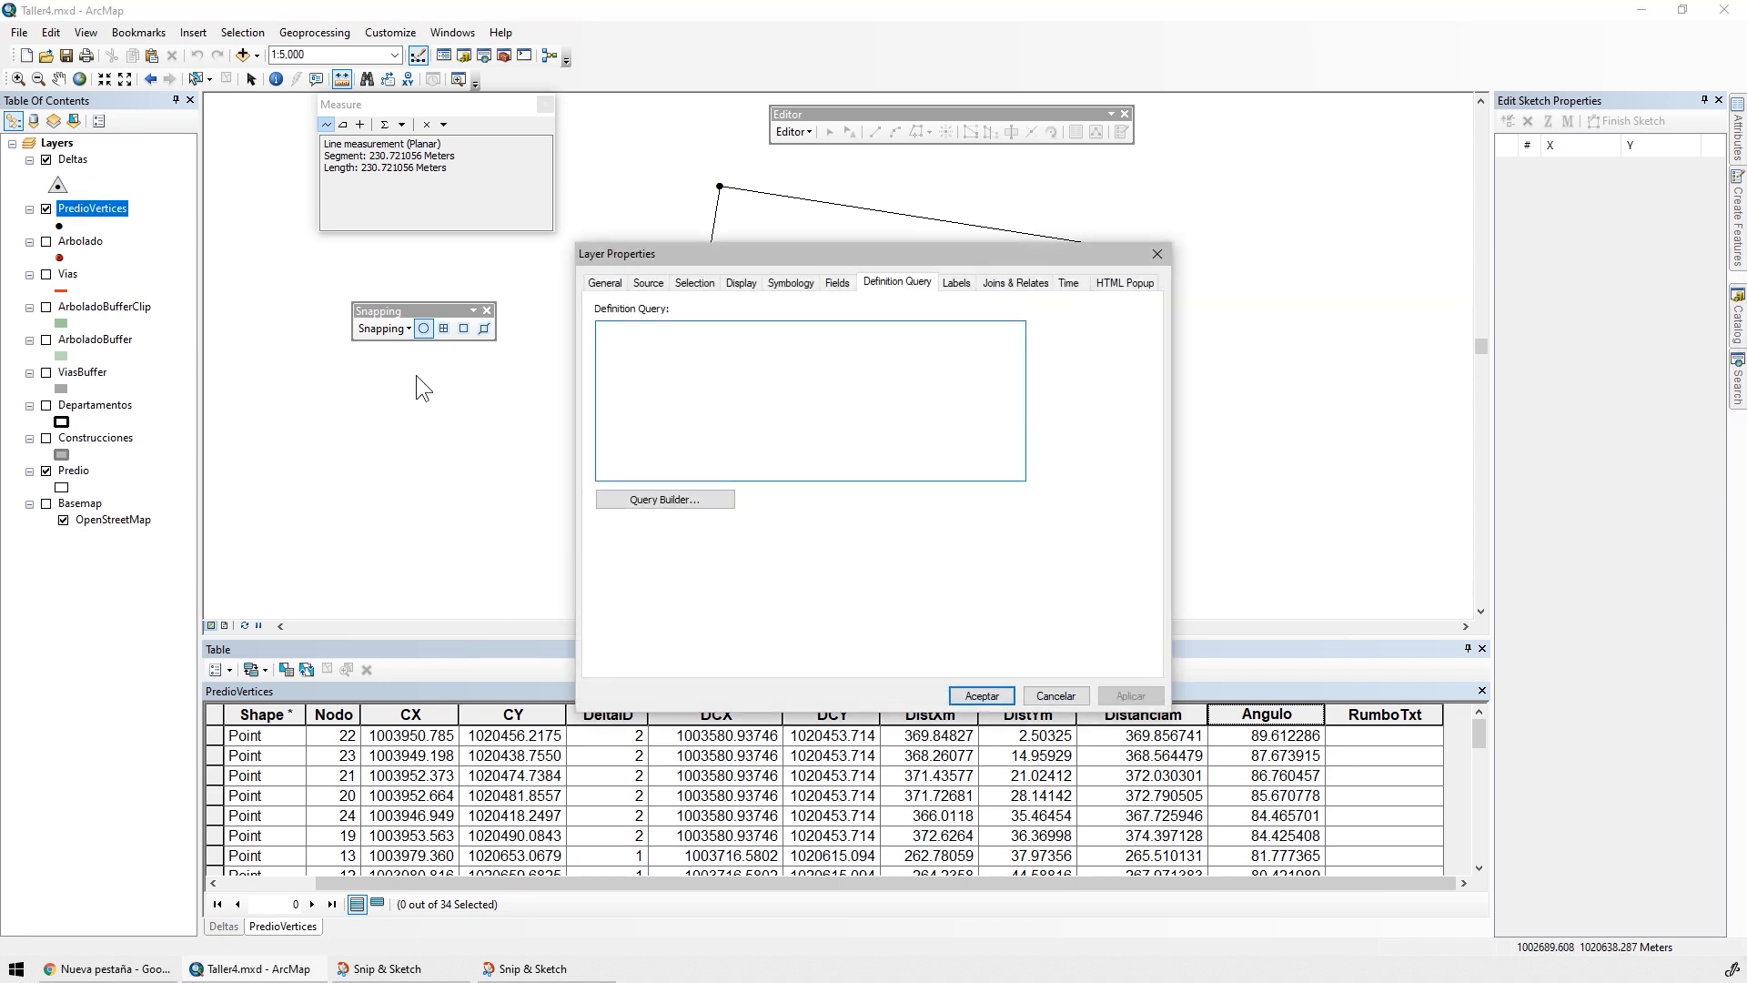
{"action": "key", "text": "ctrl+v"}
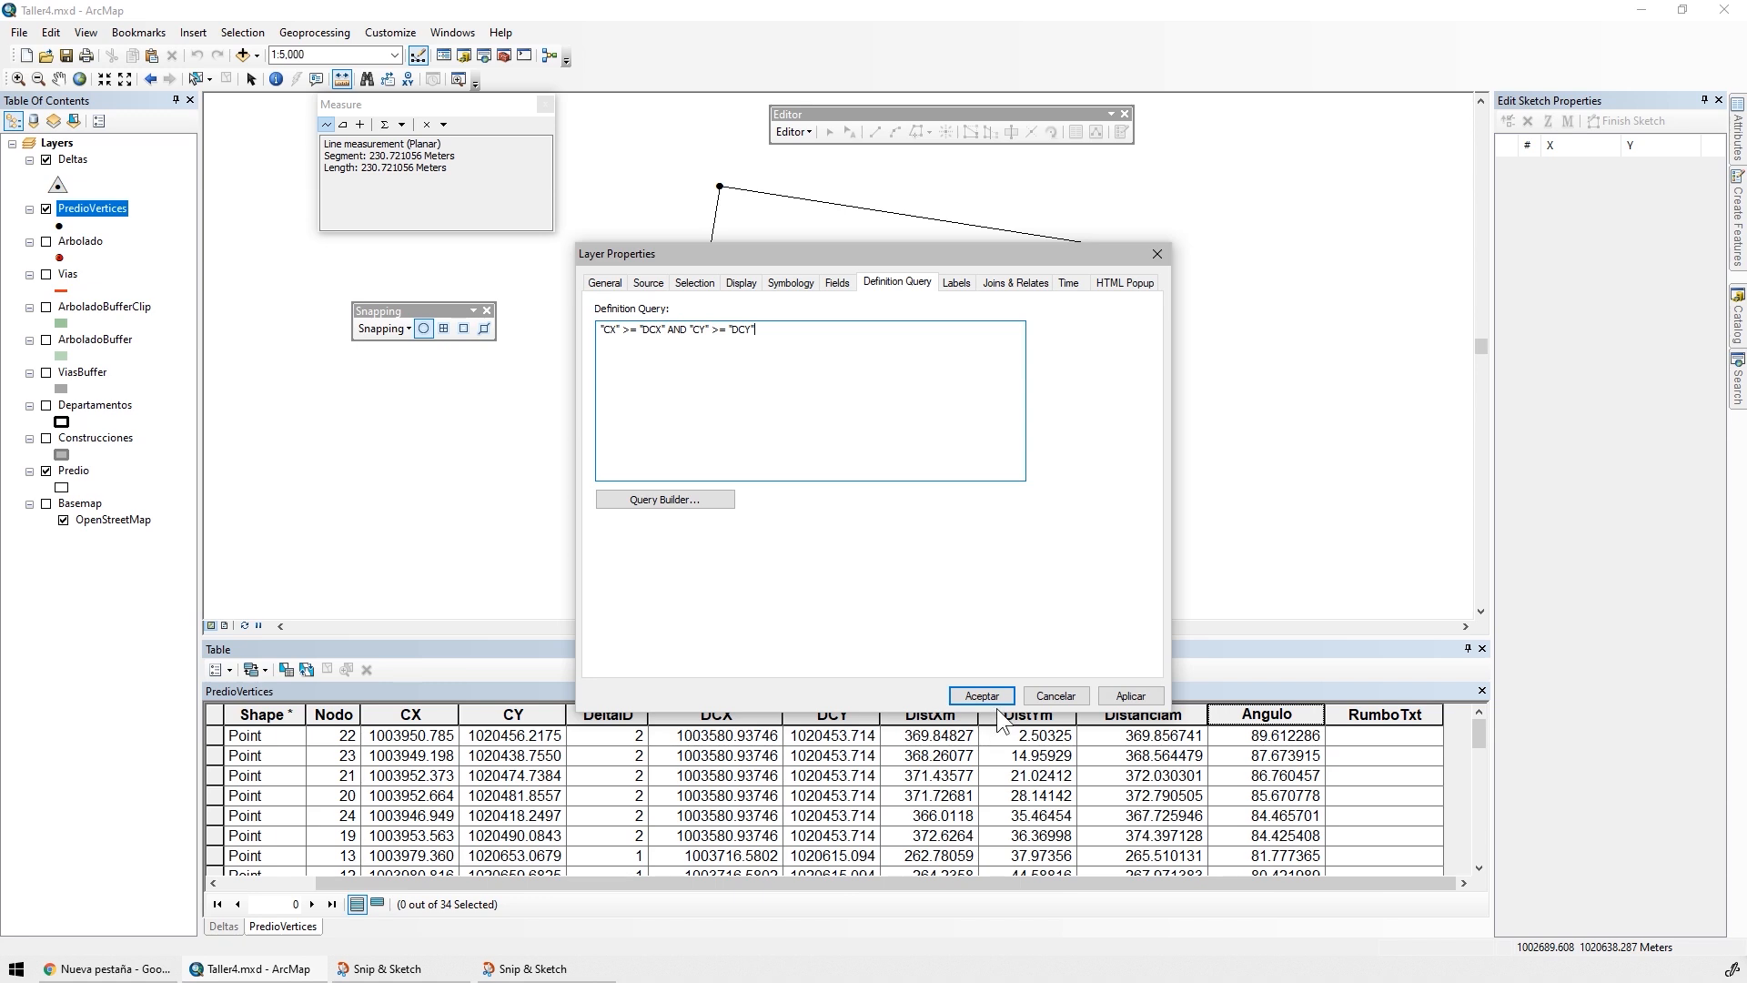
{"action": "left_click", "coordinate": [1131, 695]}
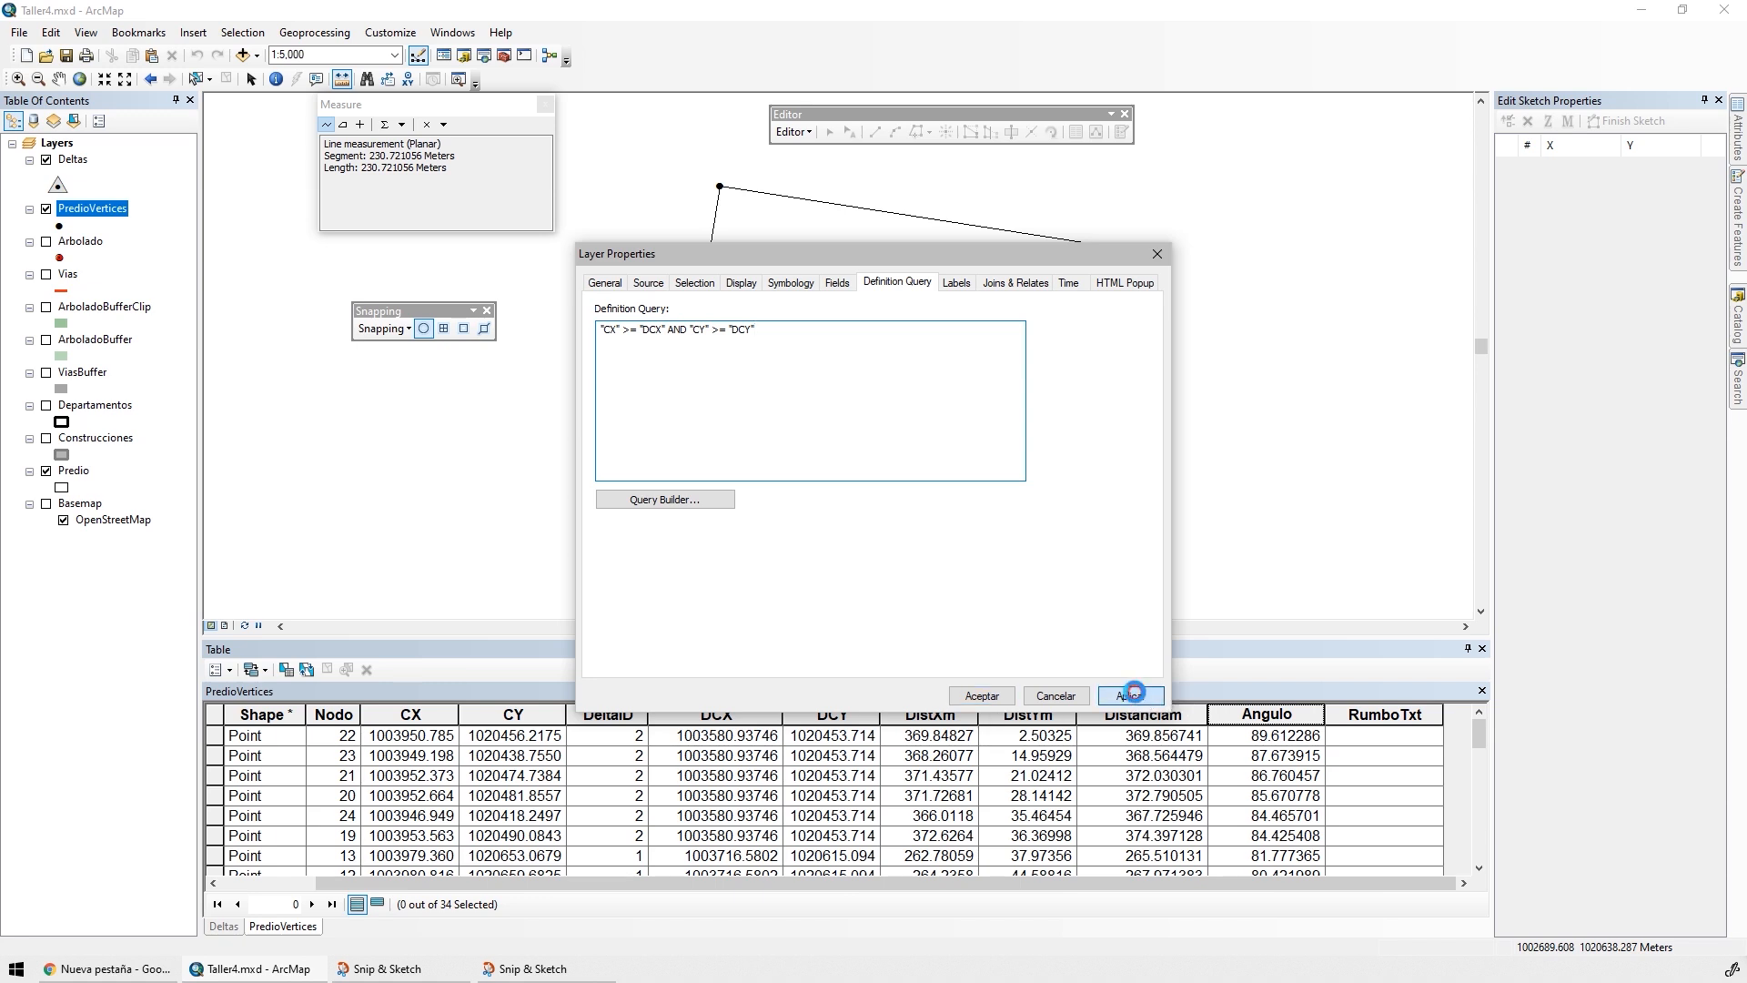
{"action": "left_click", "coordinate": [982, 693]}
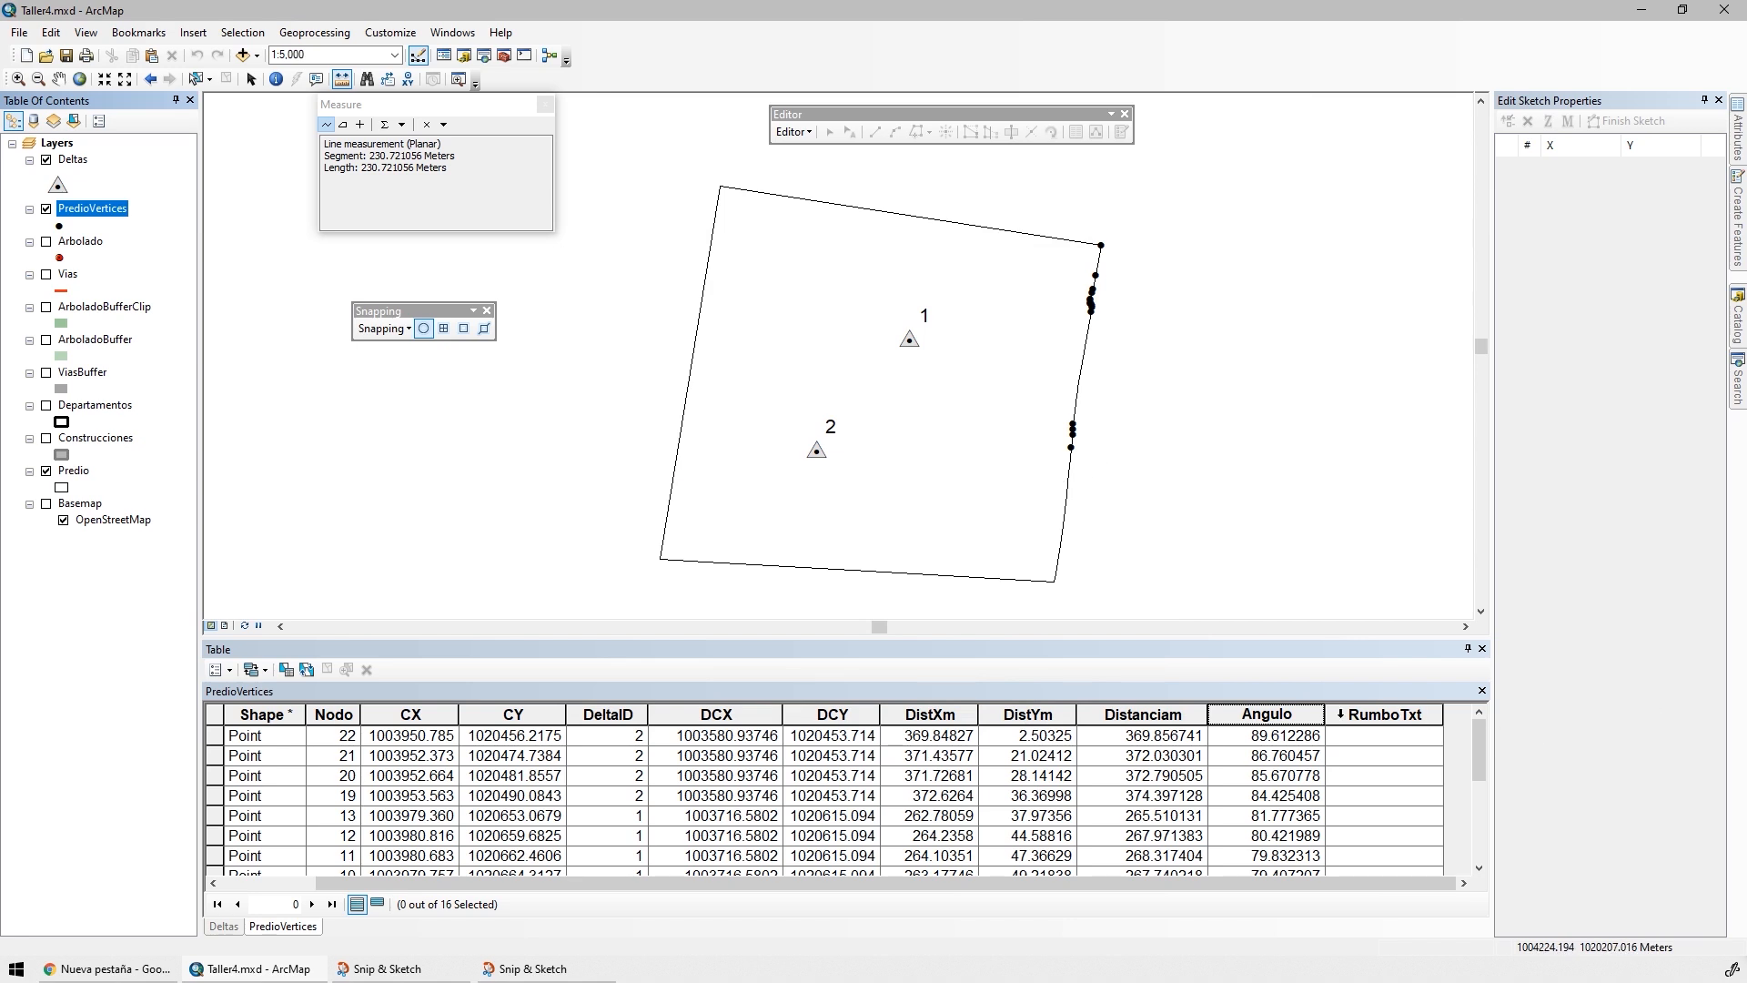
Calculate RumboTxt for the filtered points as "N" & Round( [Angulo],6) & "E", replacing the previous arctangent expression
{"action": "right_click", "coordinate": [1350, 715]}
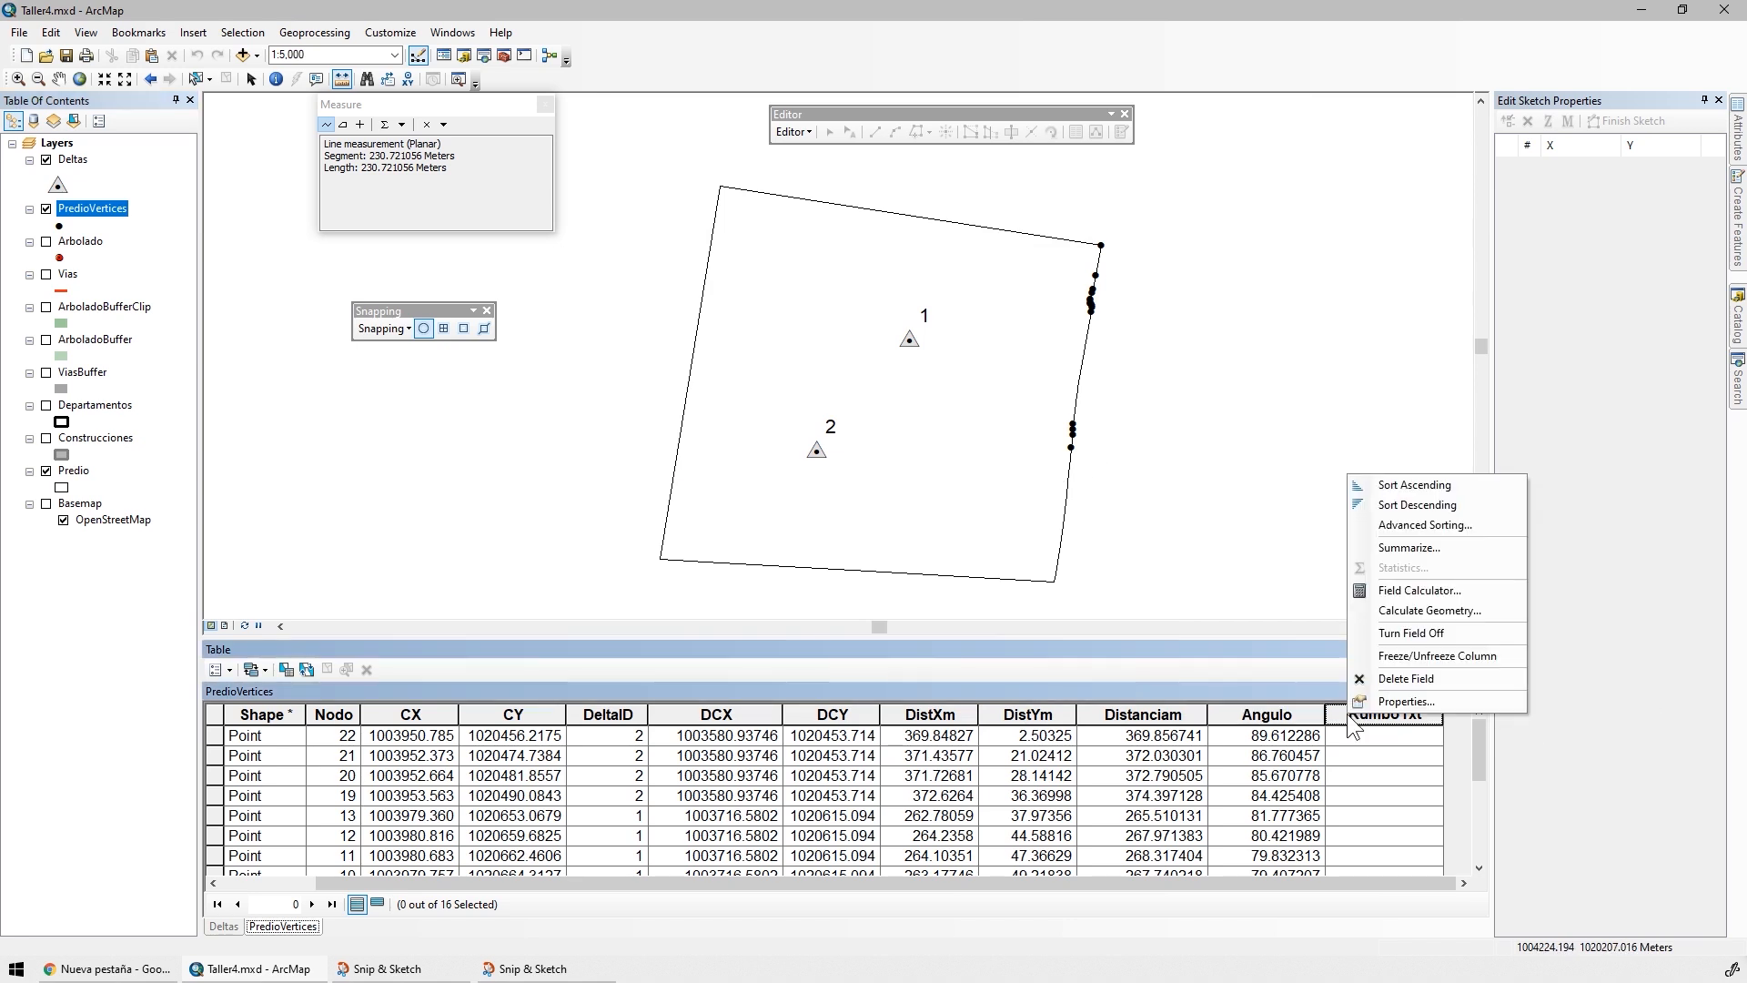
{"action": "left_click", "coordinate": [1410, 591]}
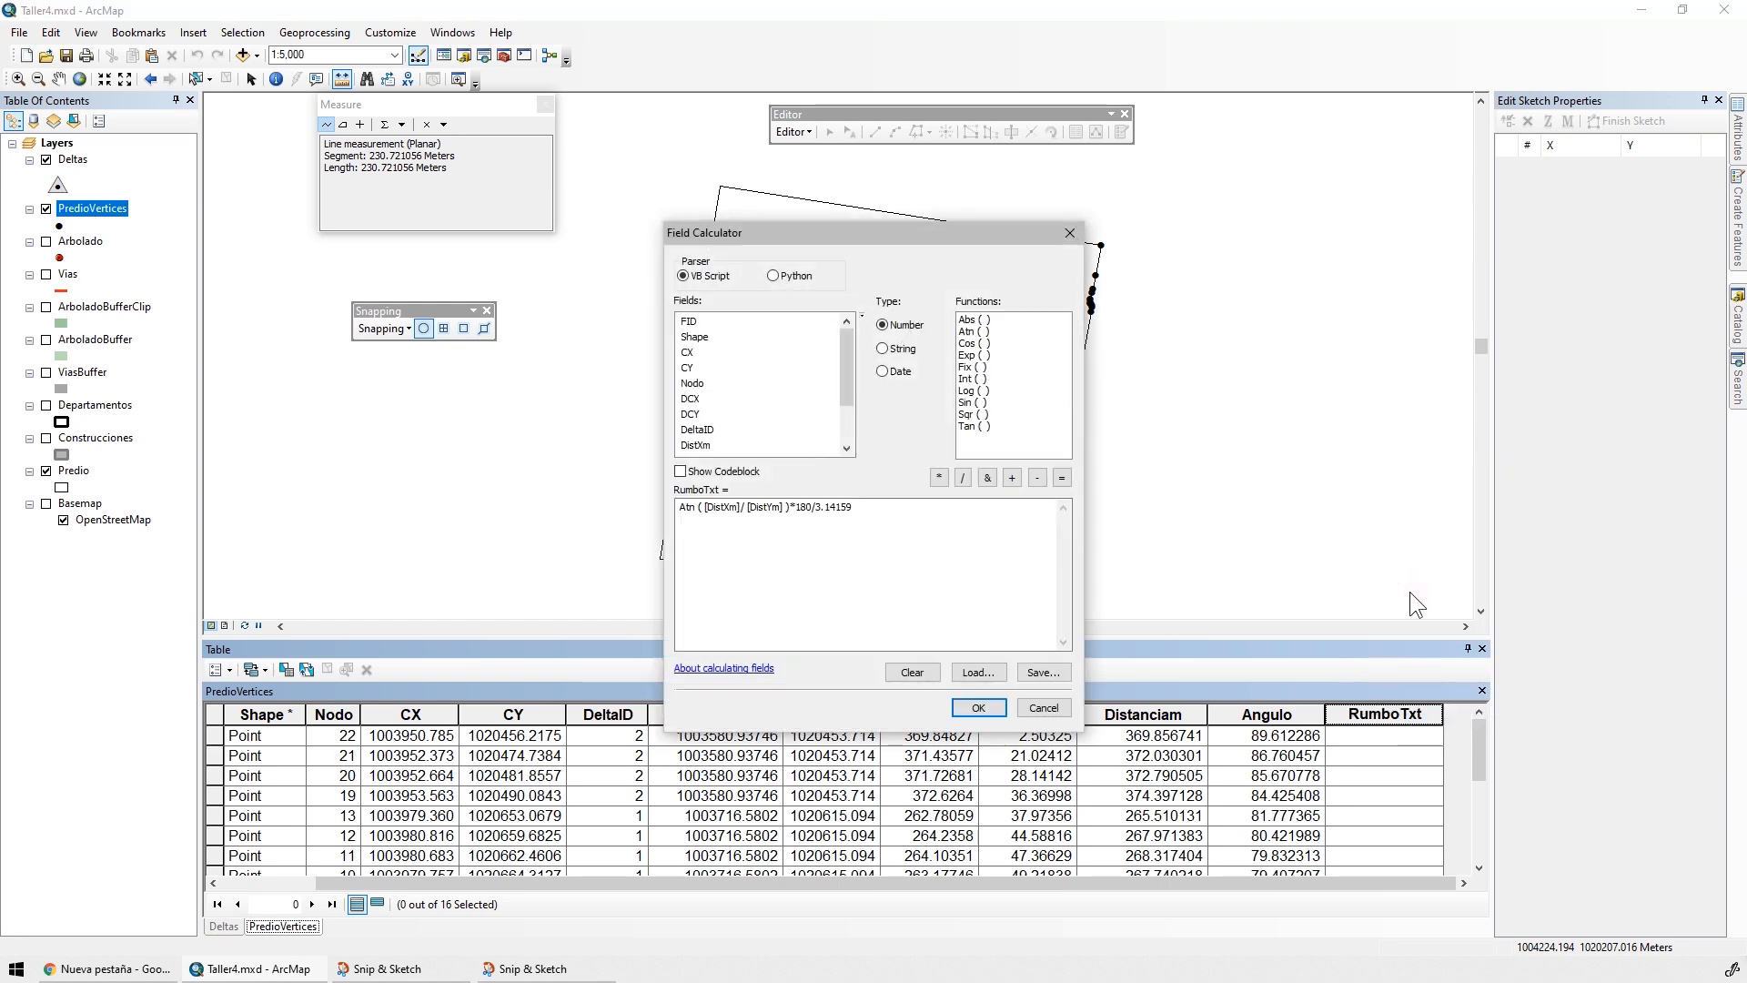
{"action": "left_click_drag", "start_coordinate": [897, 507], "coordinate": [493, 542]}
{"action": "key", "text": "BackSpace"}
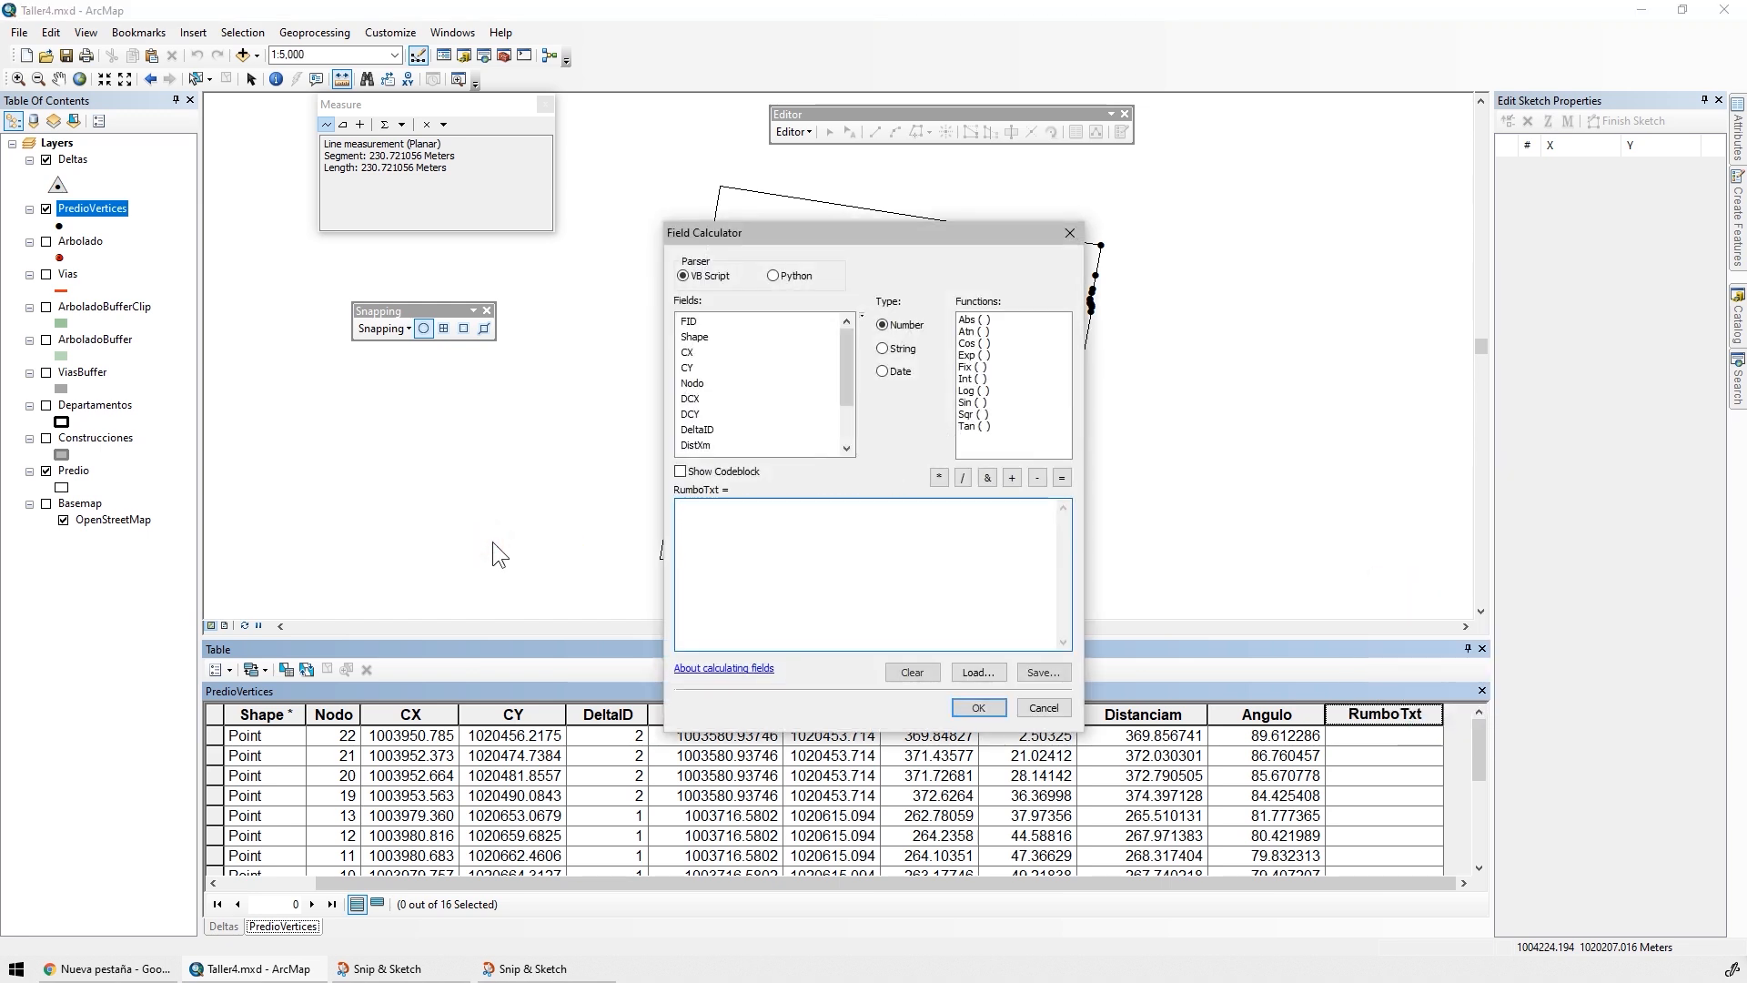
{"action": "type", "text": "\"N\" &"}
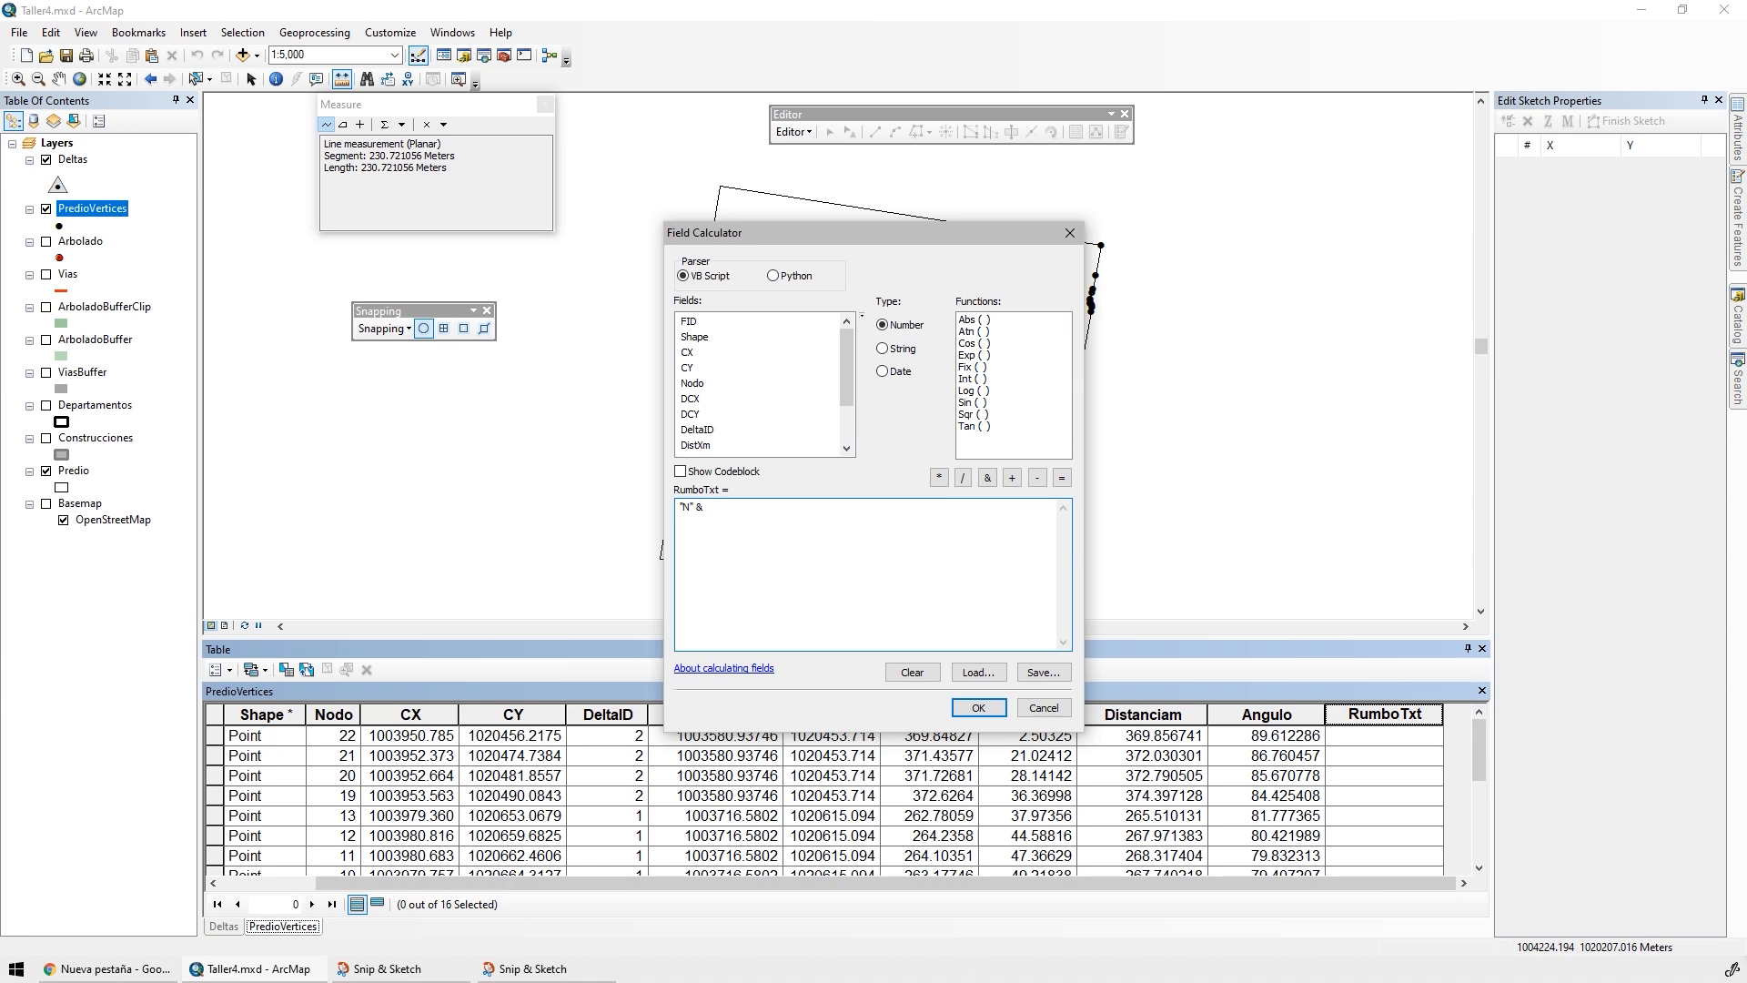
{"action": "type", "text": "ound("}
{"action": "left_click_drag", "start_coordinate": [846, 381], "coordinate": [839, 435]}
{"action": "double_click", "coordinate": [697, 431]}
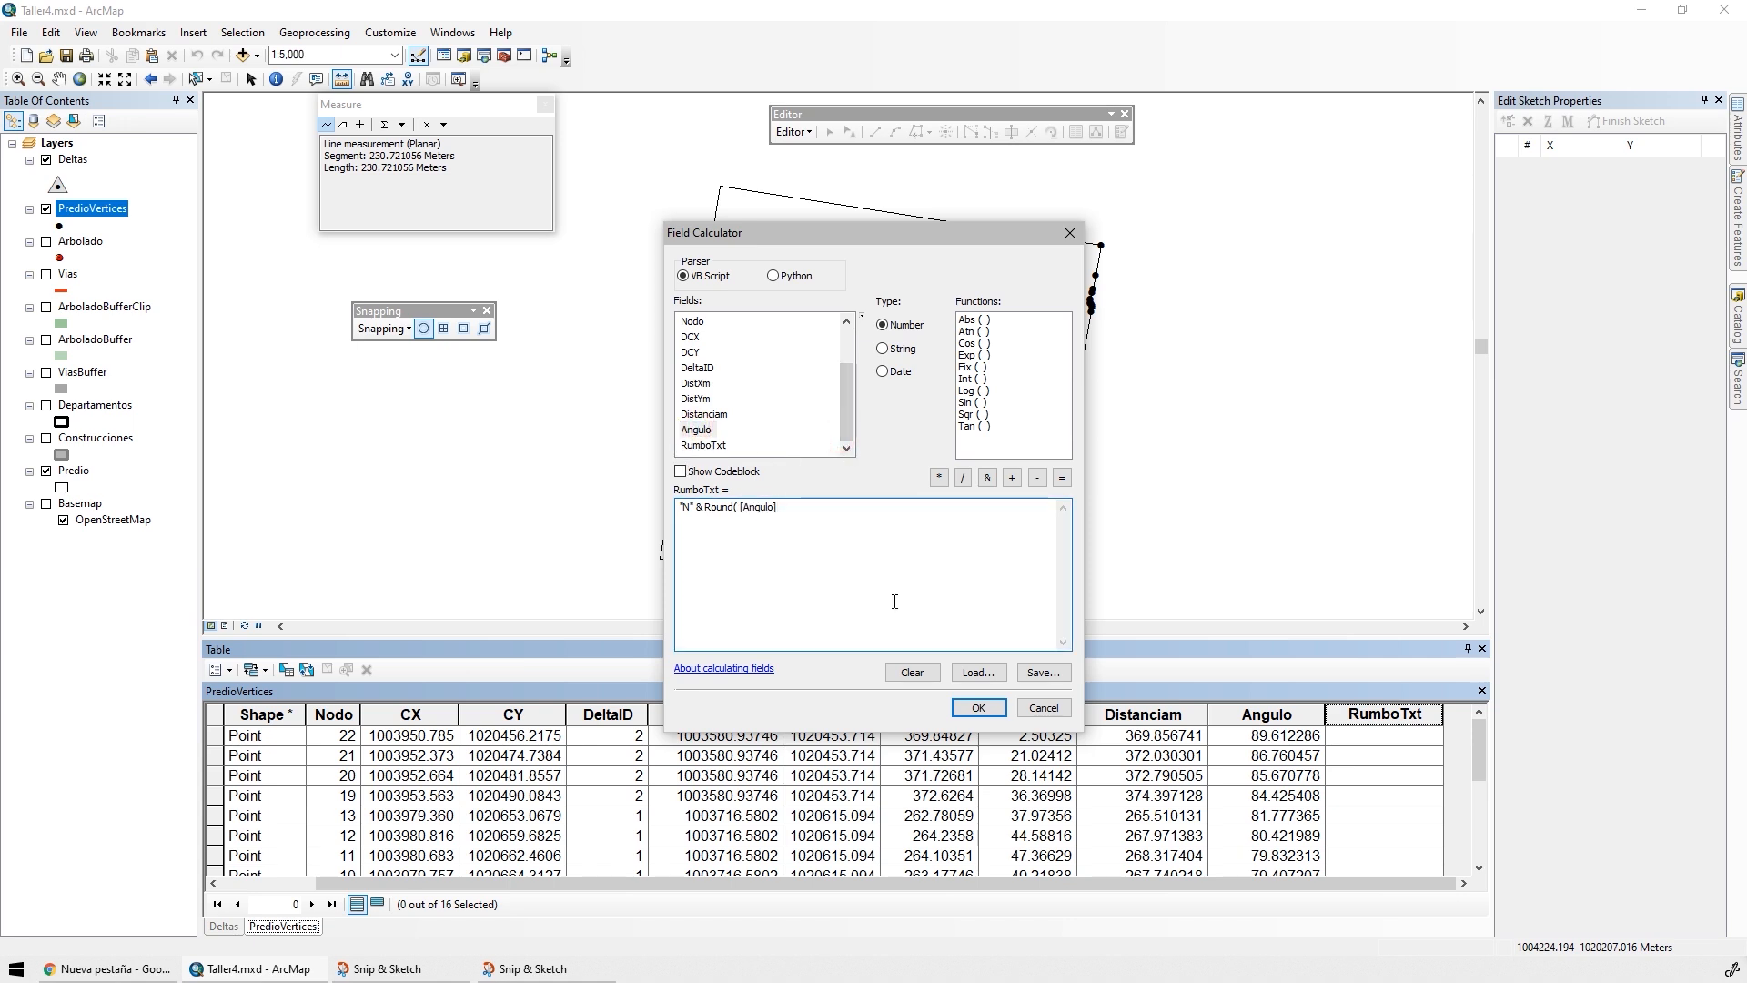
{"action": "type", "text": ",6"}
{"action": "type", "text": "E"}
{"action": "left_click", "coordinate": [978, 707]}
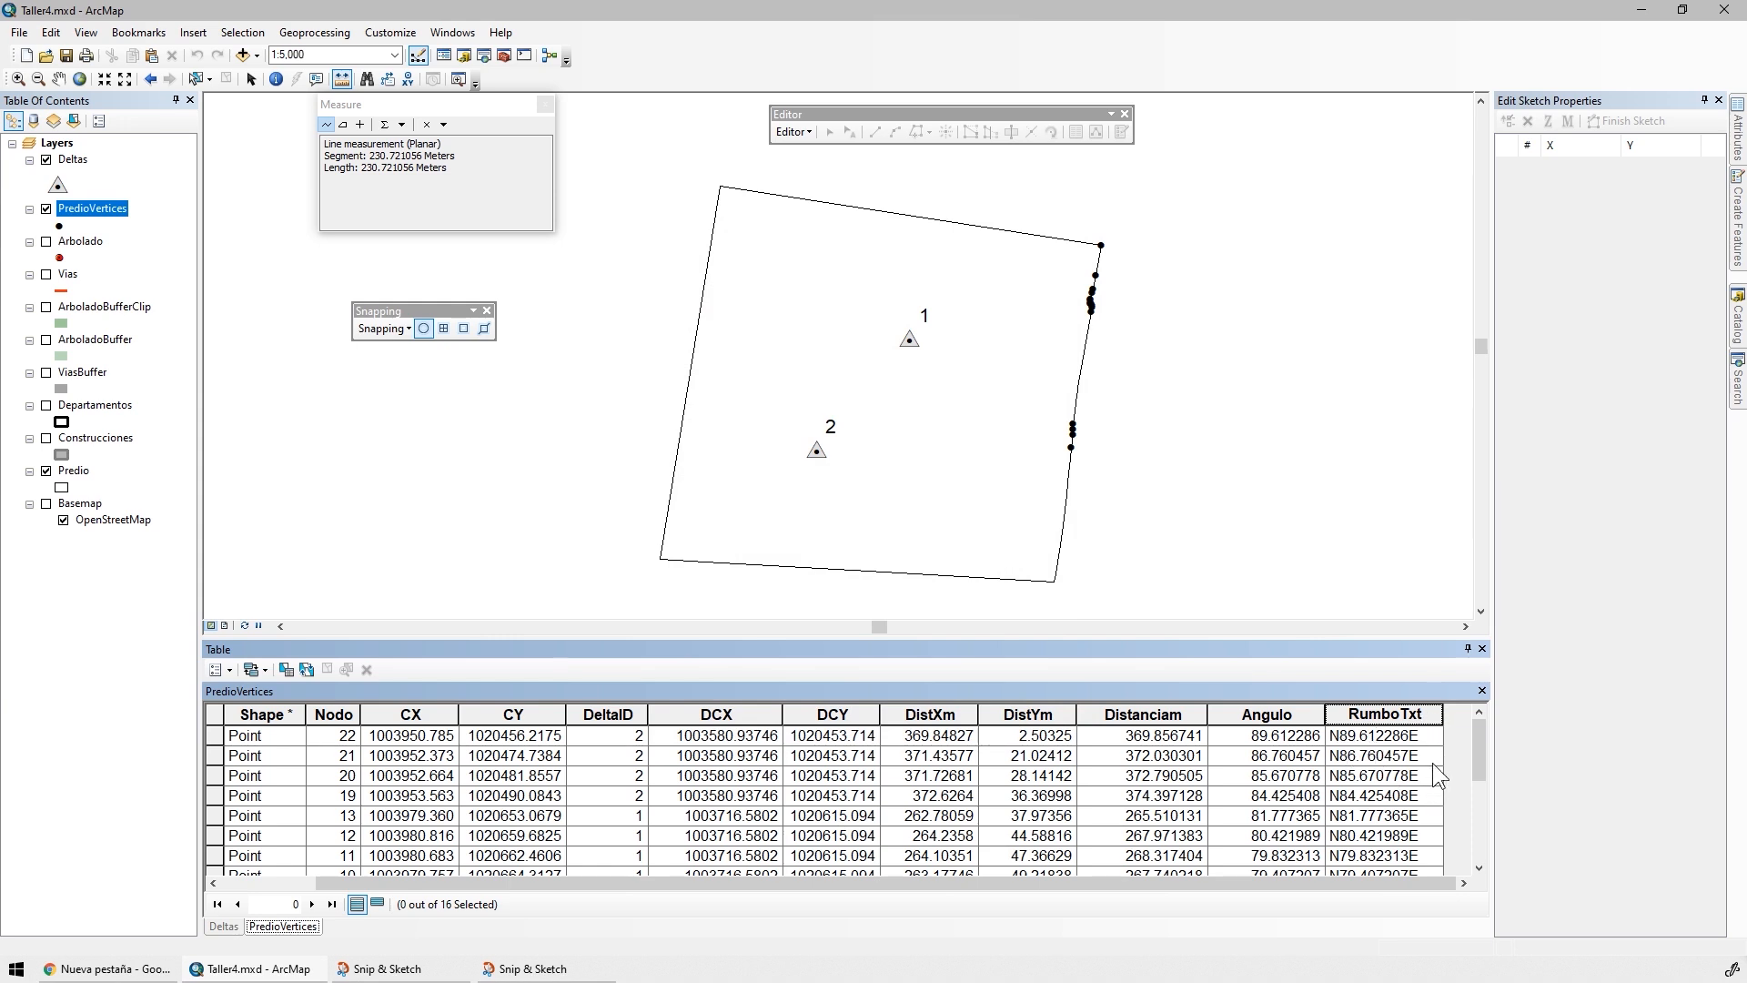
{"action": "mouse_move", "coordinate": [1488, 740]}
{"action": "left_mouse_down"}
{"action": "mouse_move", "coordinate": [1485, 819]}
{"action": "mouse_move", "coordinate": [1475, 733]}
{"action": "mouse_move", "coordinate": [1469, 763]}
{"action": "mouse_move", "coordinate": [1482, 839]}
{"action": "mouse_move", "coordinate": [1483, 718]}
{"action": "left_mouse_up"}
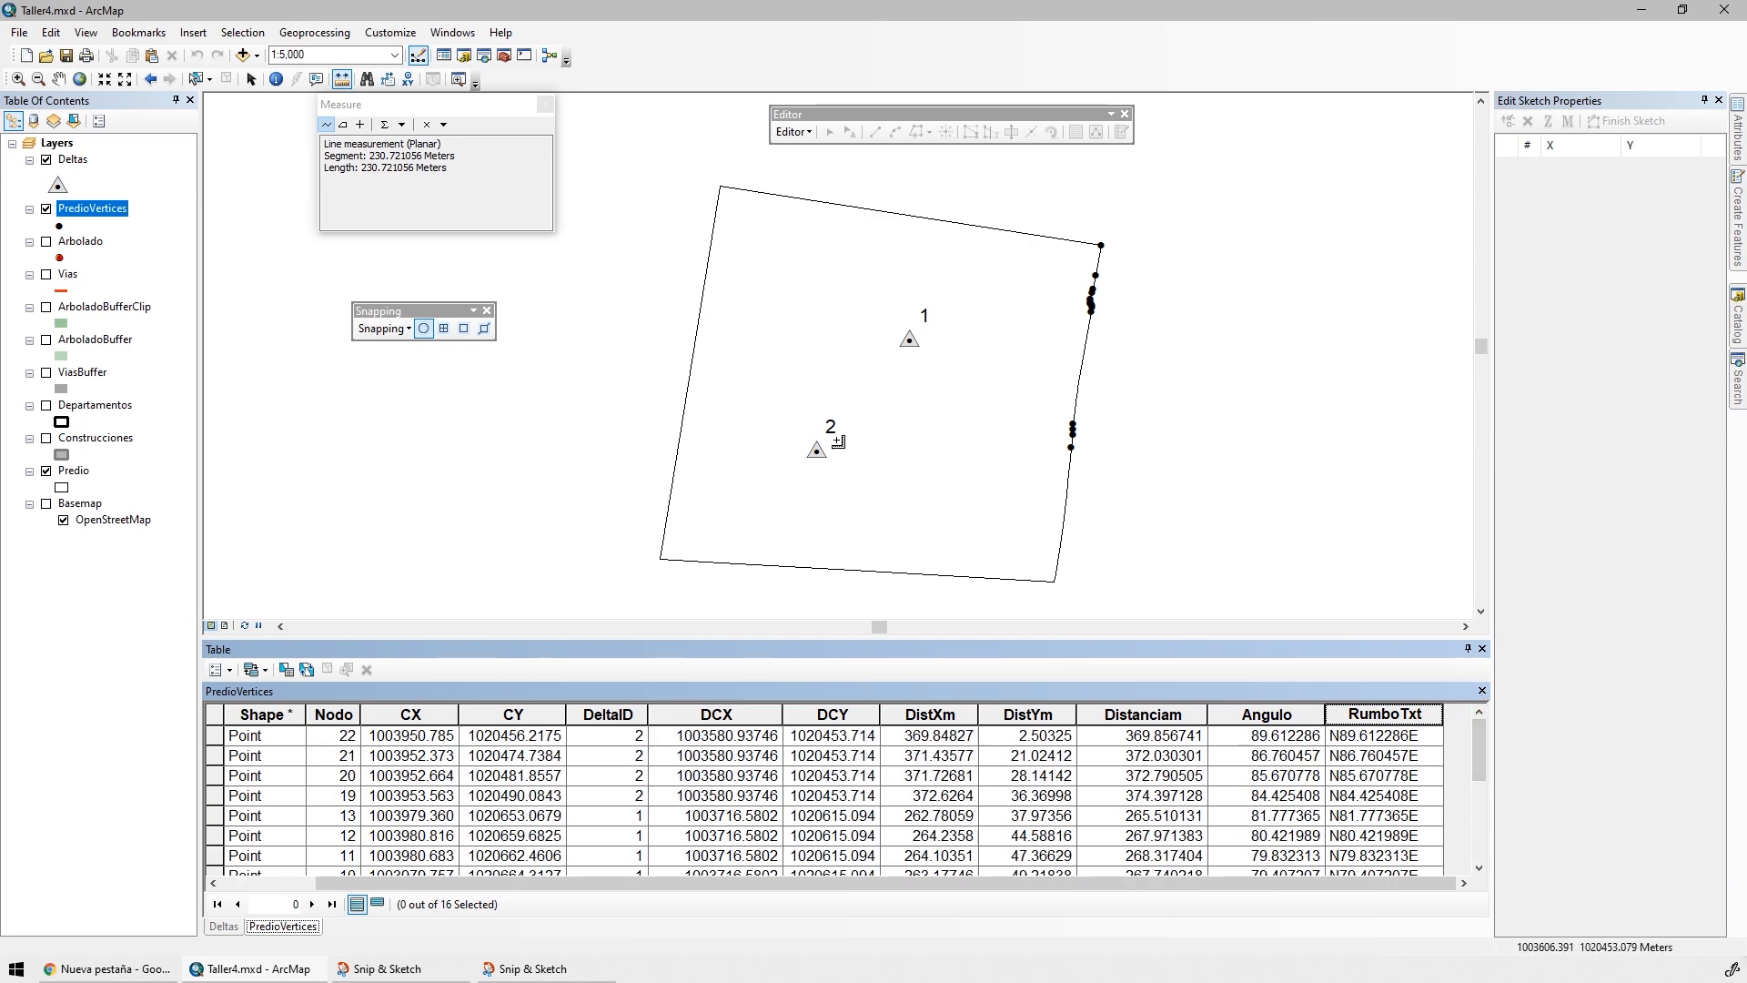
Change the PredioVertices definition query to "CX" >= "DCX" AND "CY" <= "DCY" and apply it
{"action": "key", "text": "alt+Tab"}
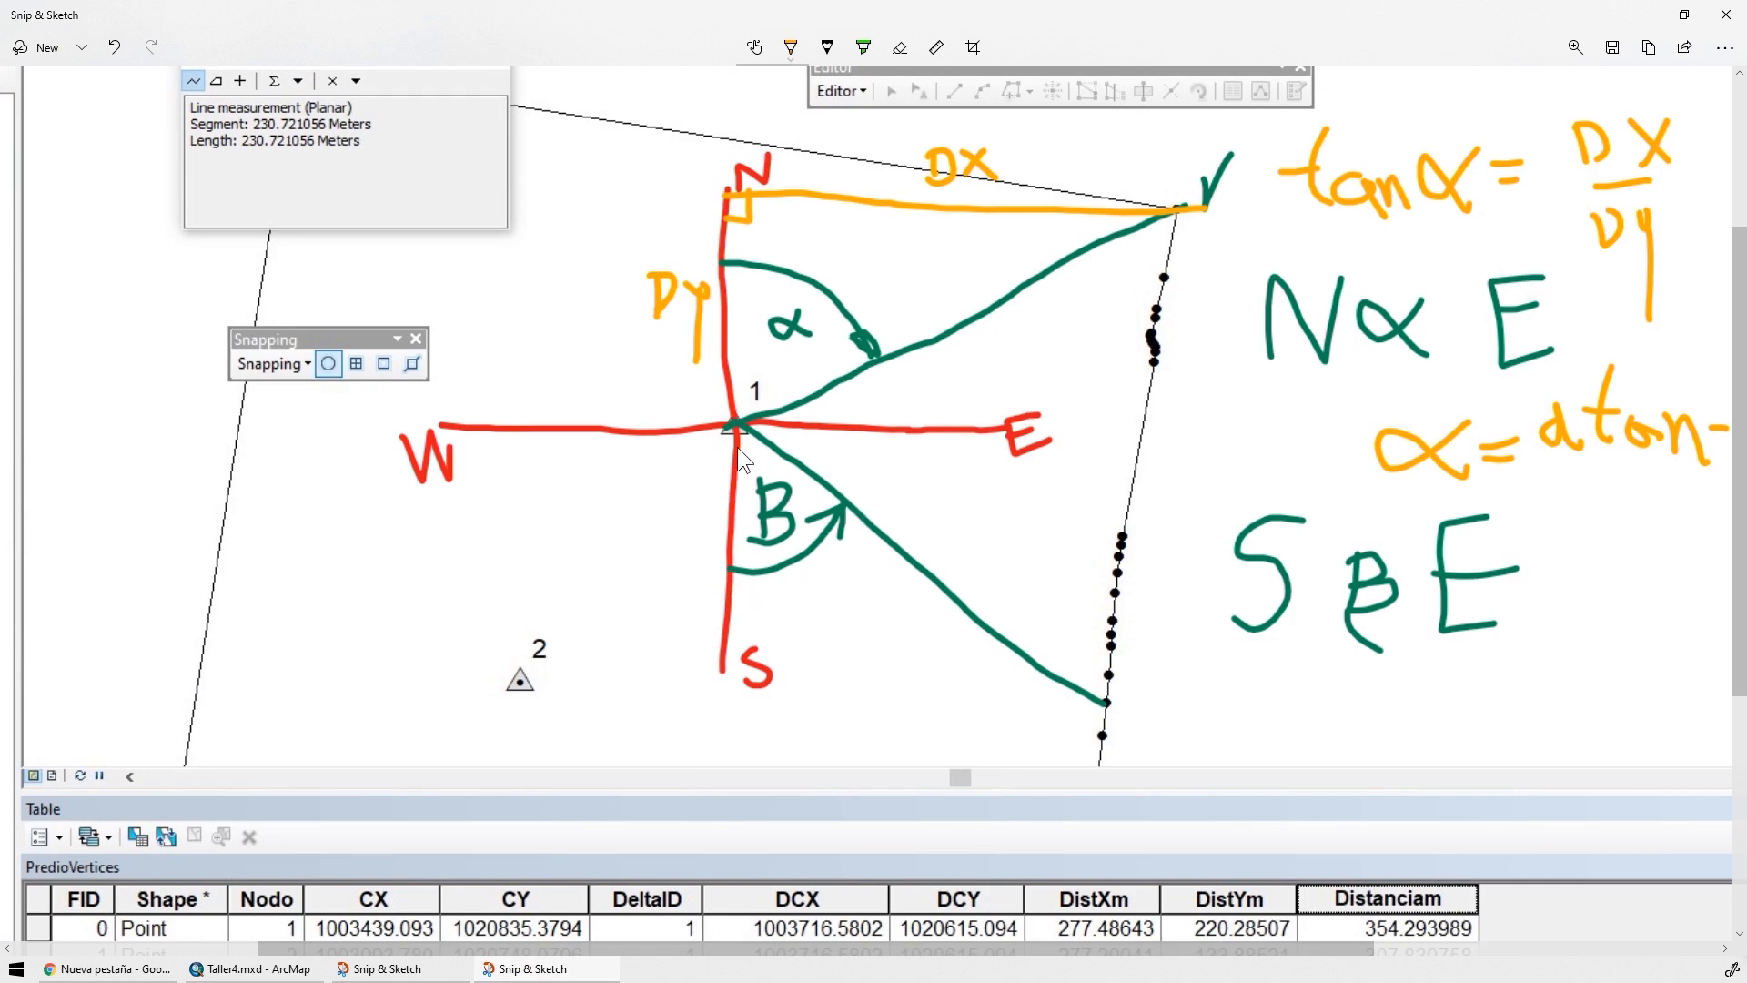
{"action": "key", "text": "alt+Tab"}
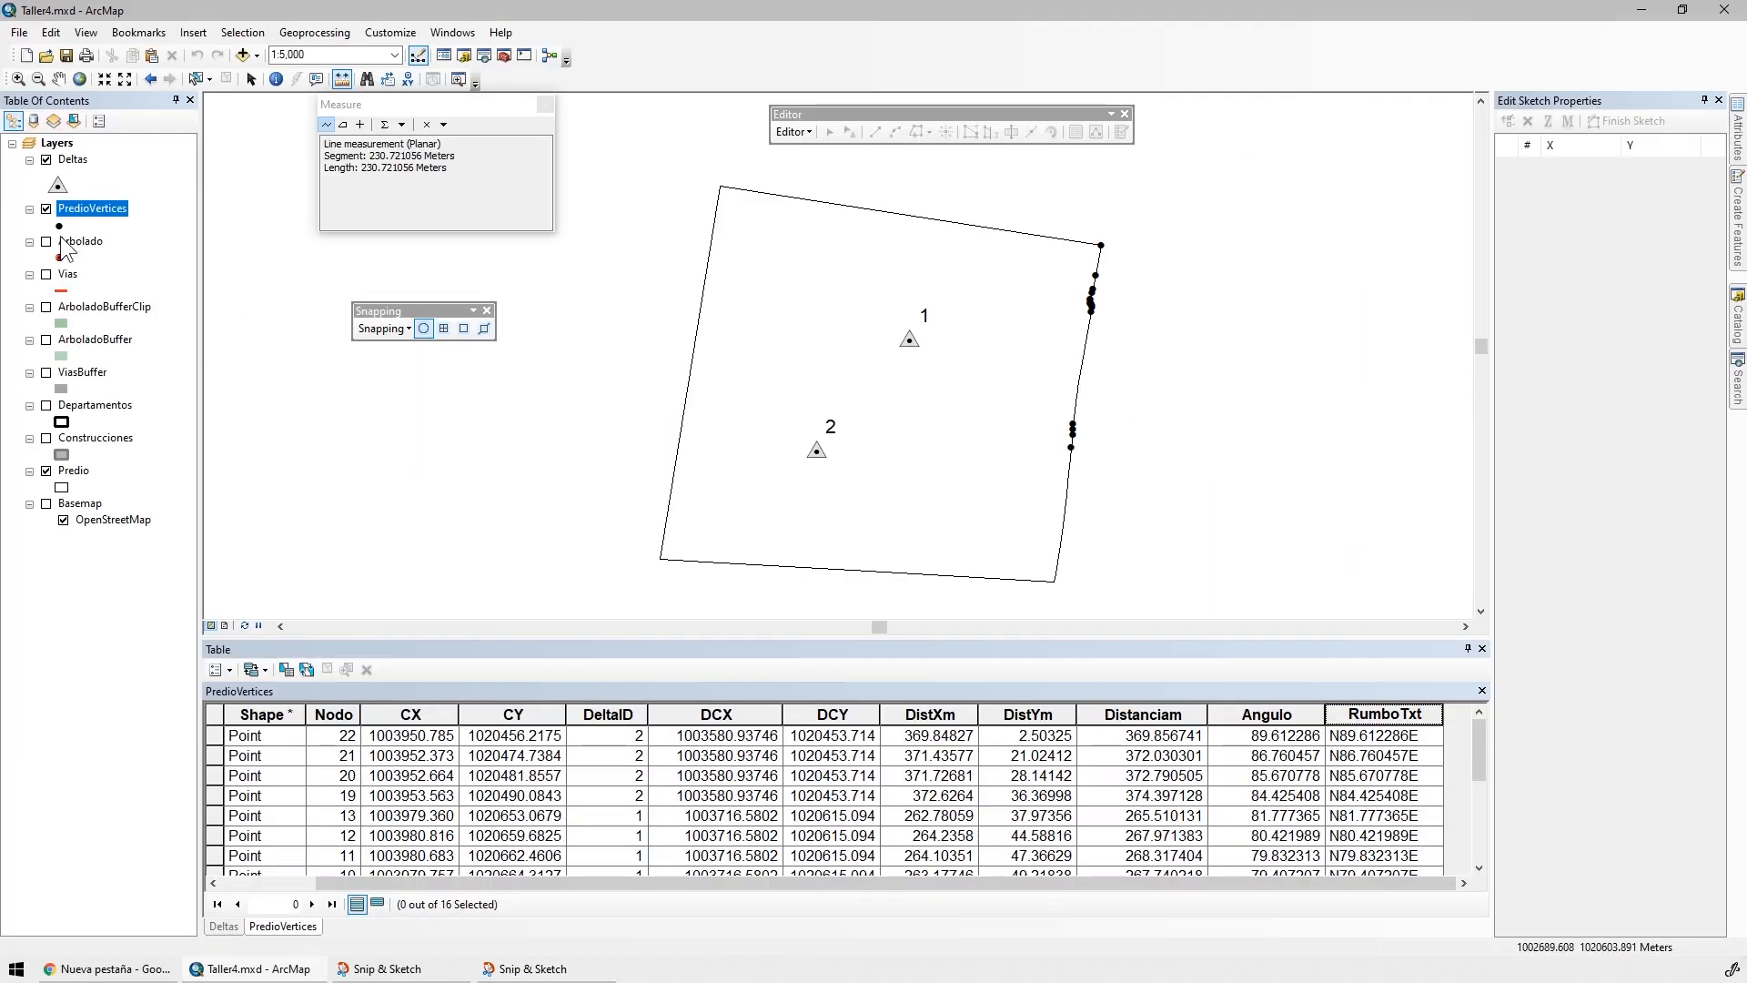
{"action": "double_click", "coordinate": [115, 210]}
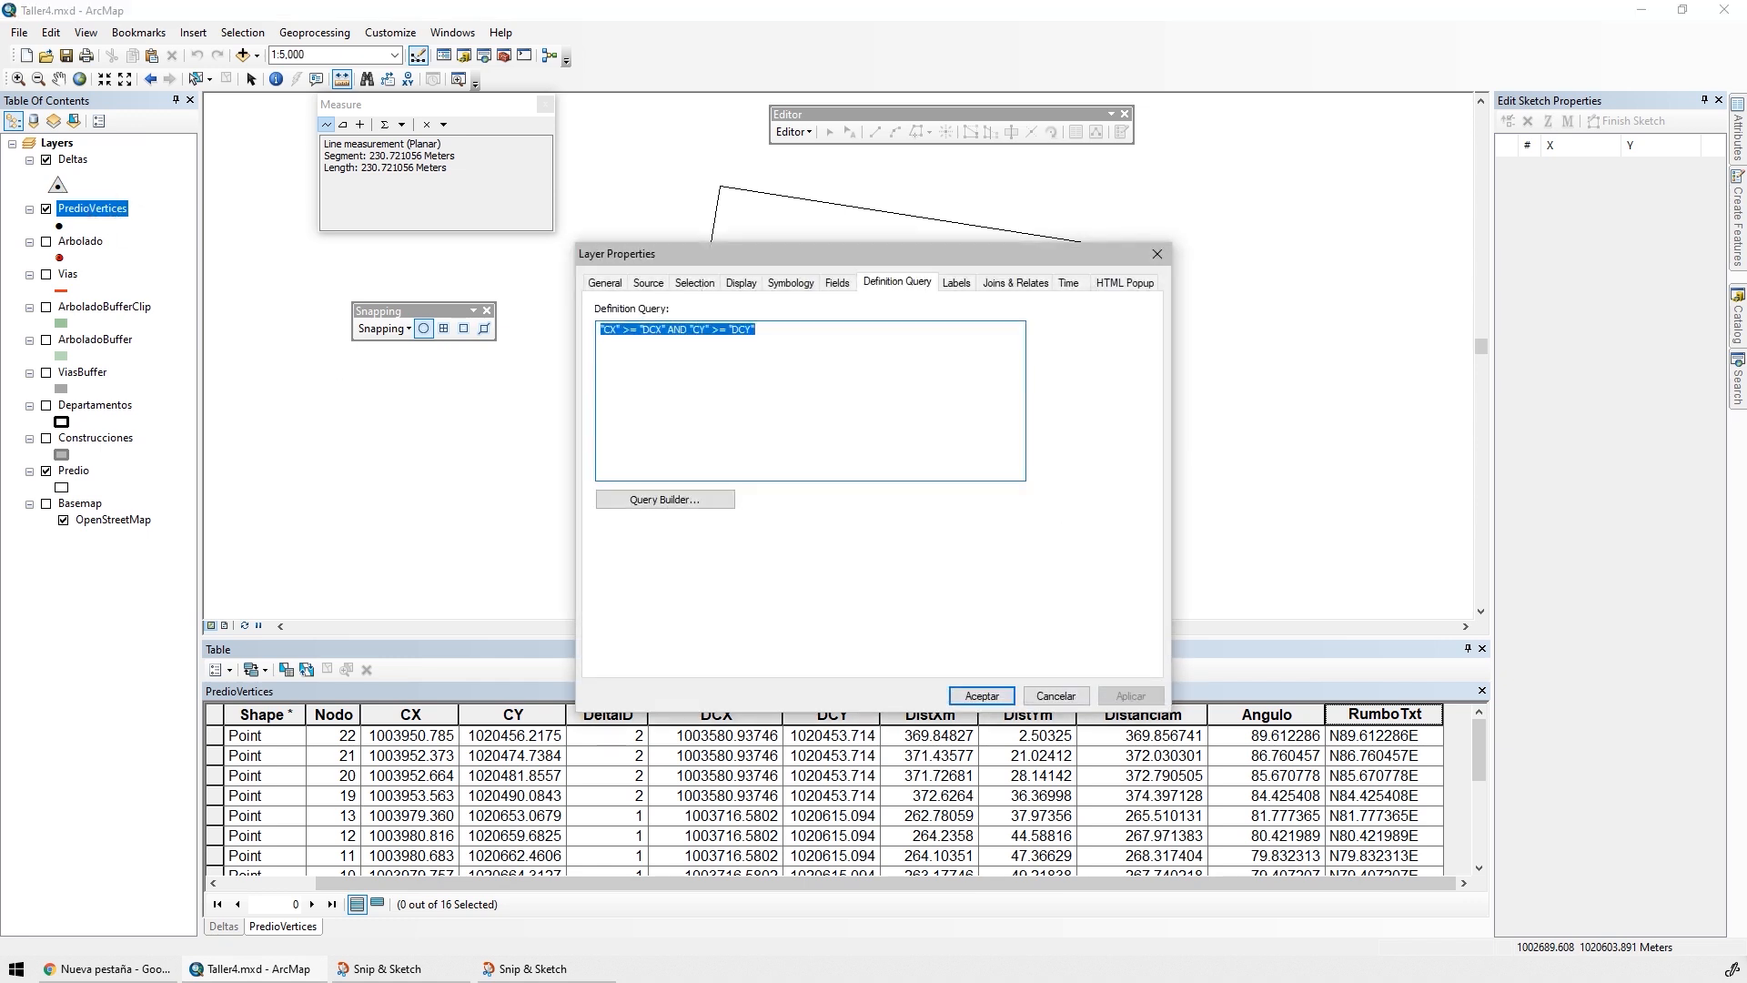
{"action": "key", "text": "super+shift+s"}
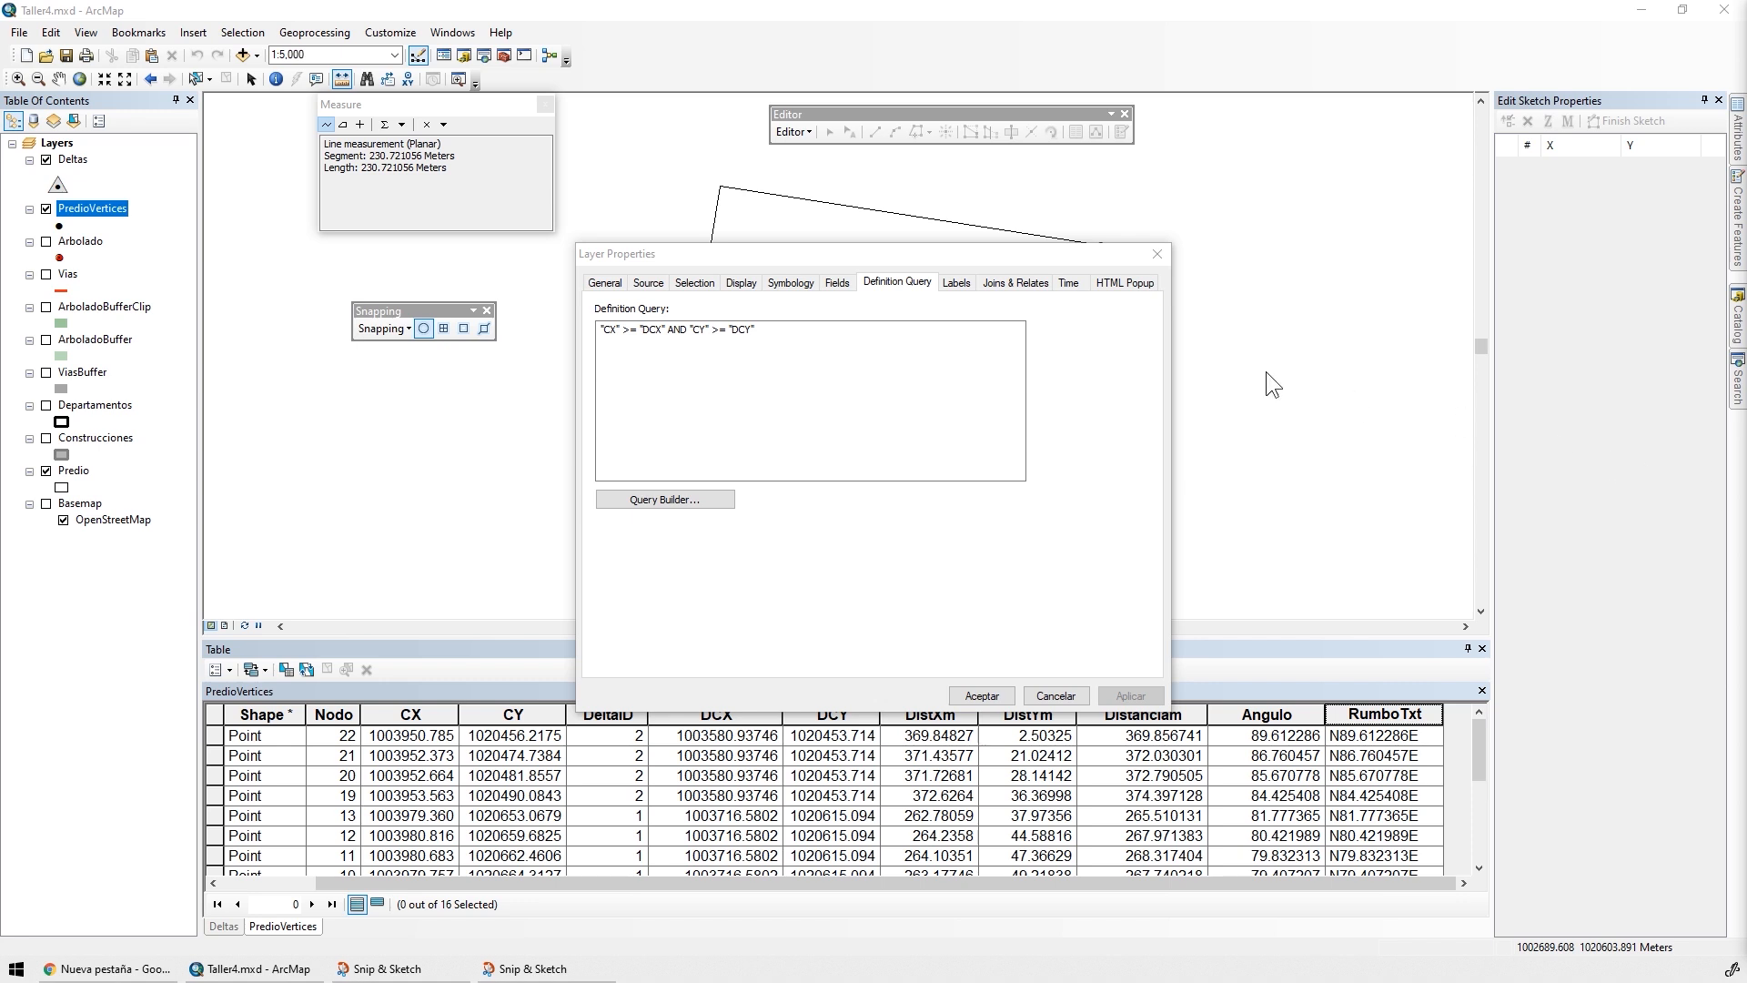
{"action": "left_click_drag", "start_coordinate": [795, 374], "coordinate": [550, 346]}
{"action": "type", "text": "\"CX\" >= \"DCX\" AND \"CY\" <= \"DCY\""}
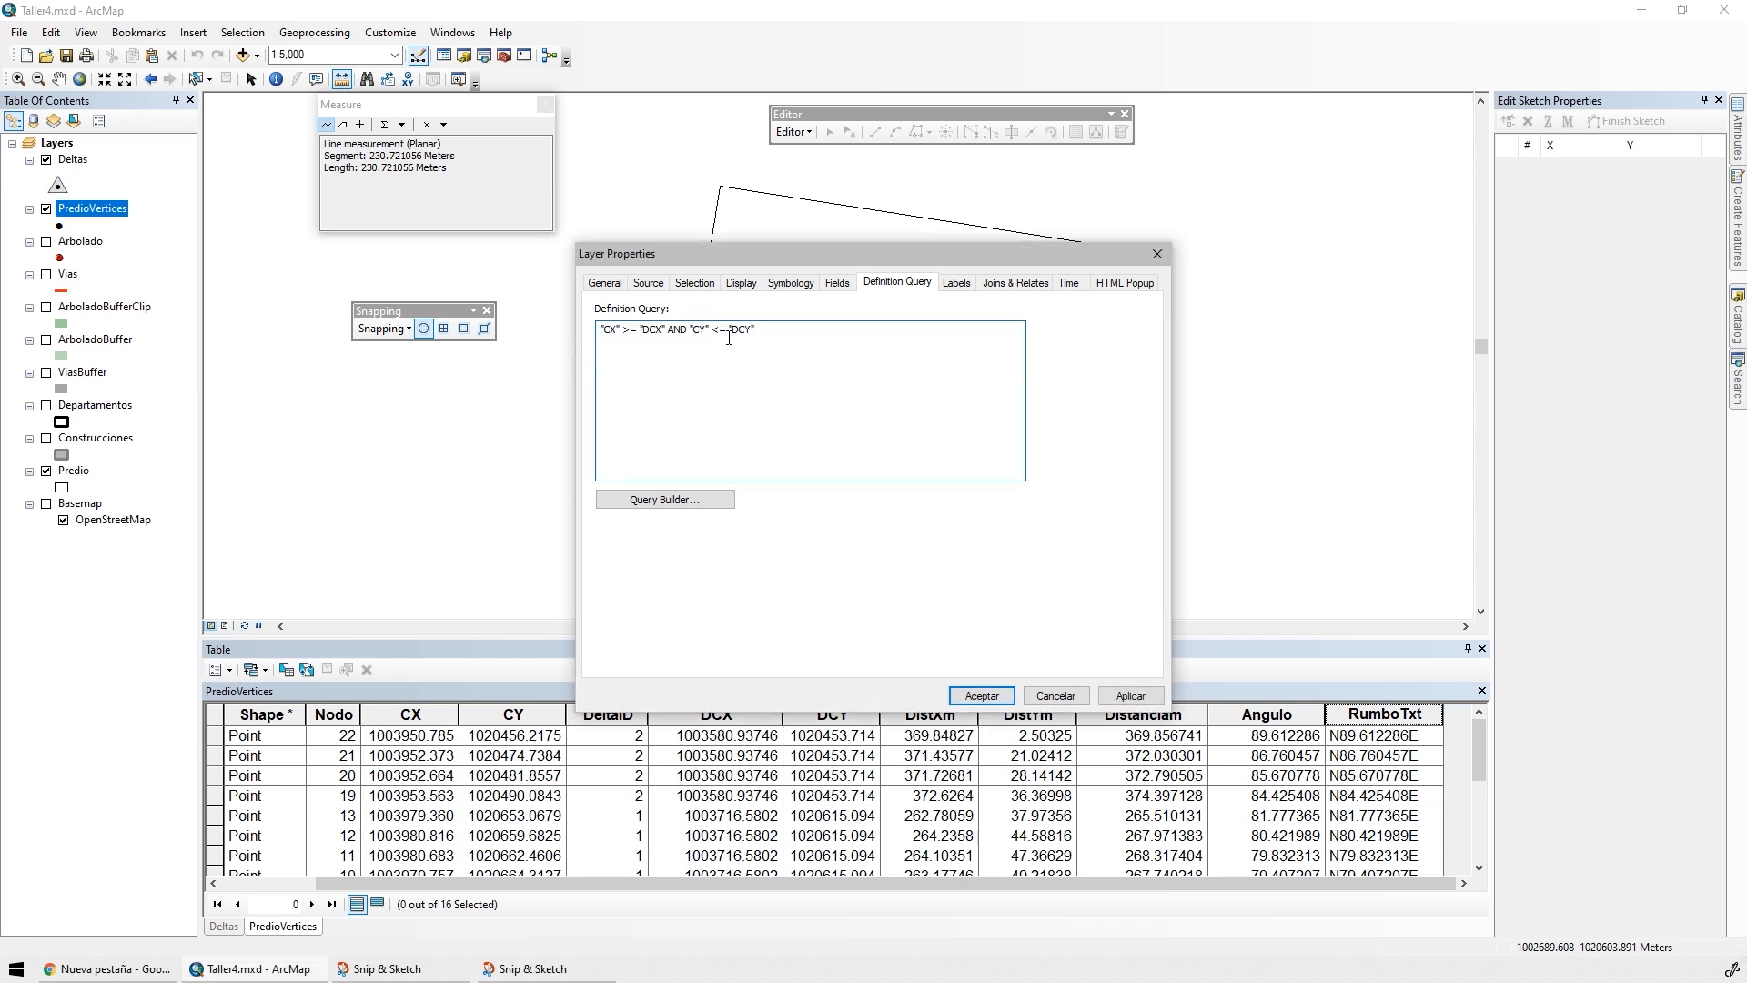
{"action": "left_click", "coordinate": [1102, 697]}
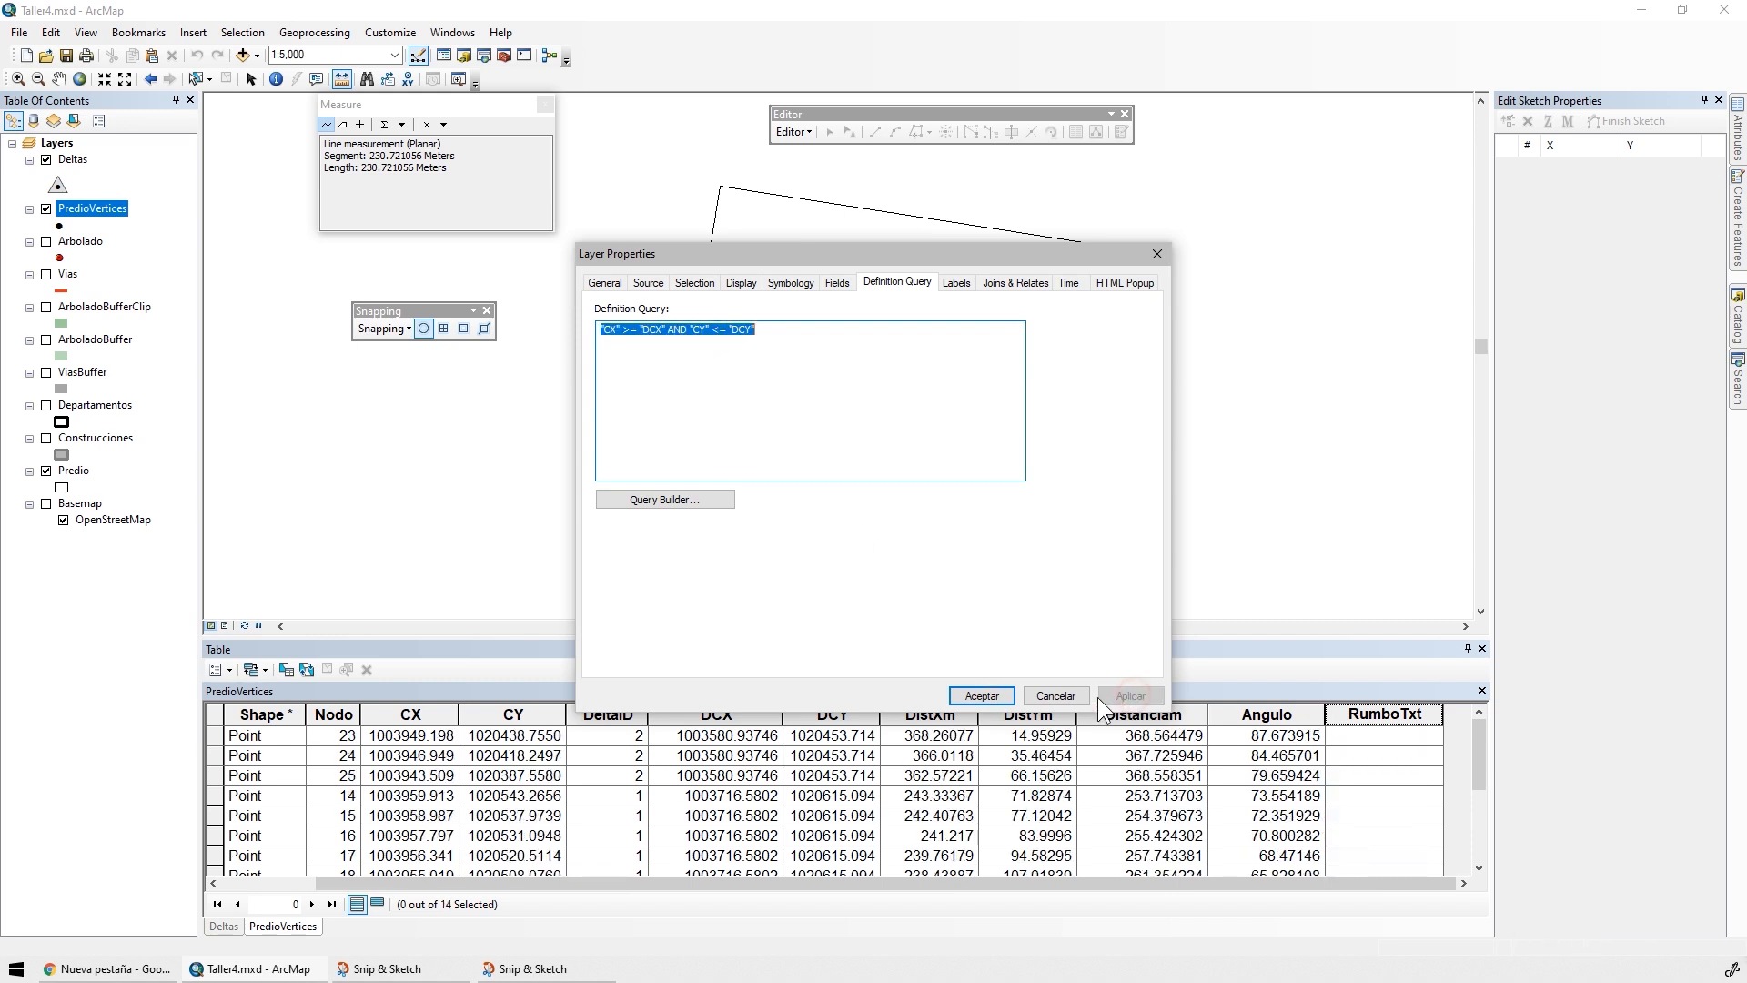
{"action": "left_click", "coordinate": [981, 694]}
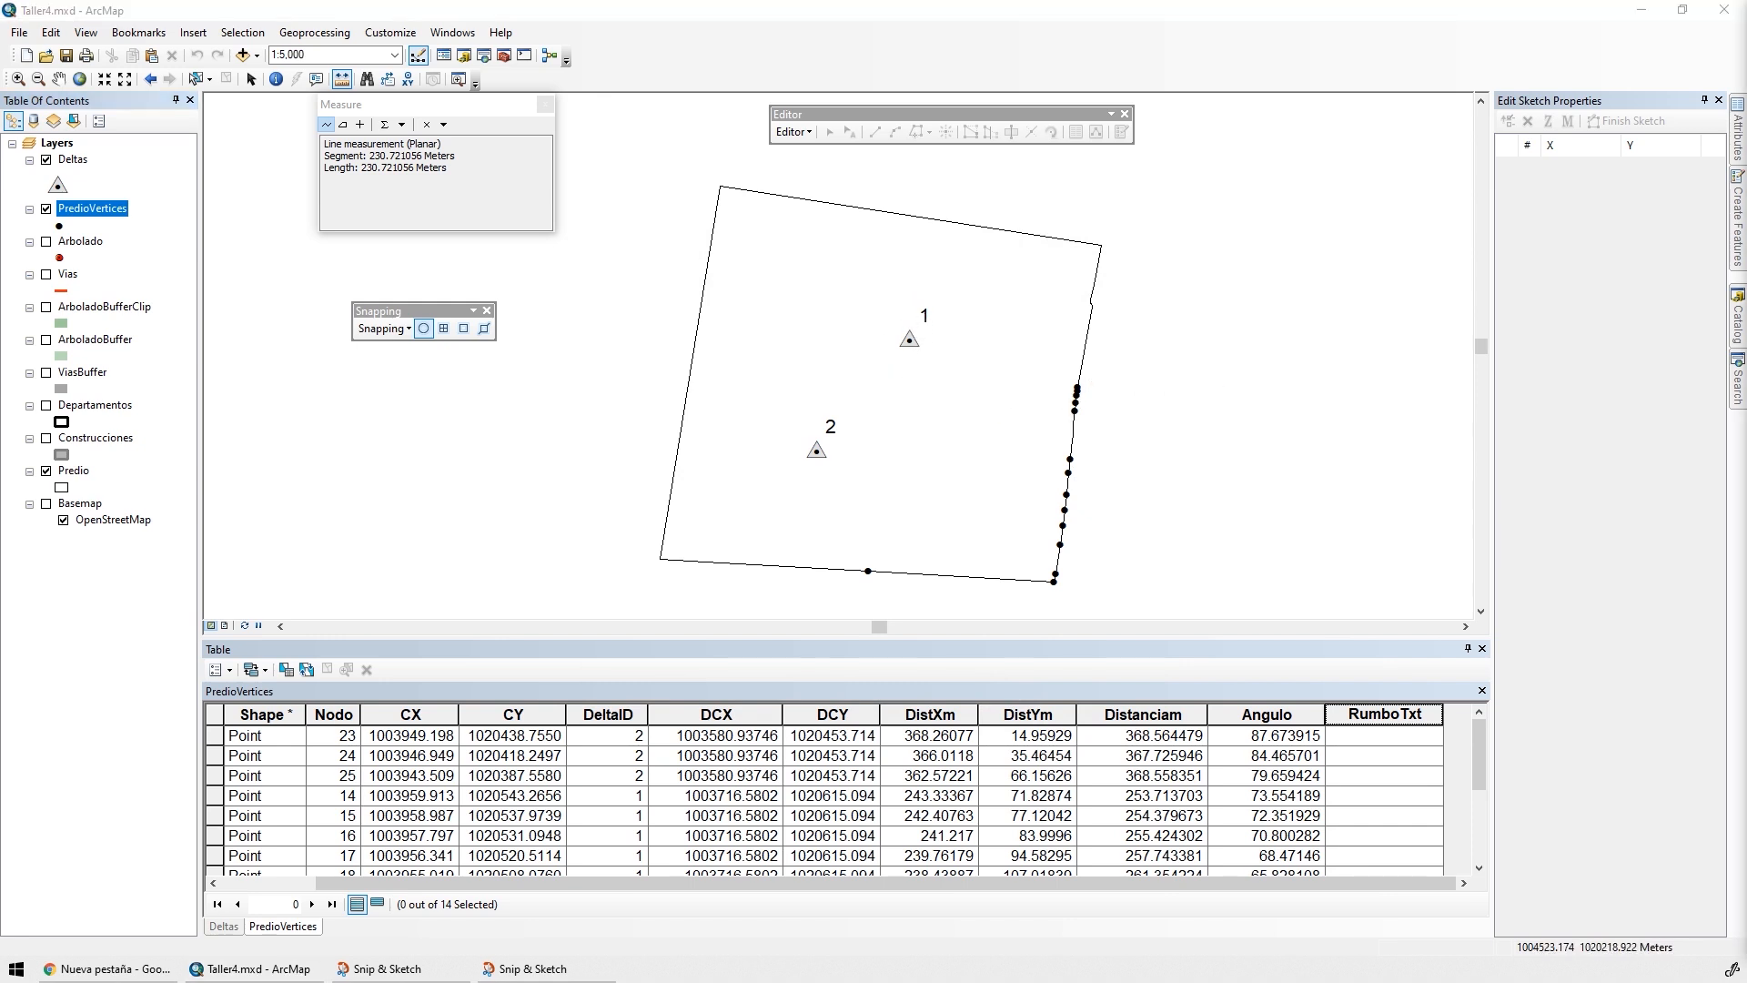
Calculate RumboTxt for the filtered southeast points as "S" & Round( [Angulo],6) & "E", then check the resulting rows
{"action": "right_click", "coordinate": [1361, 718]}
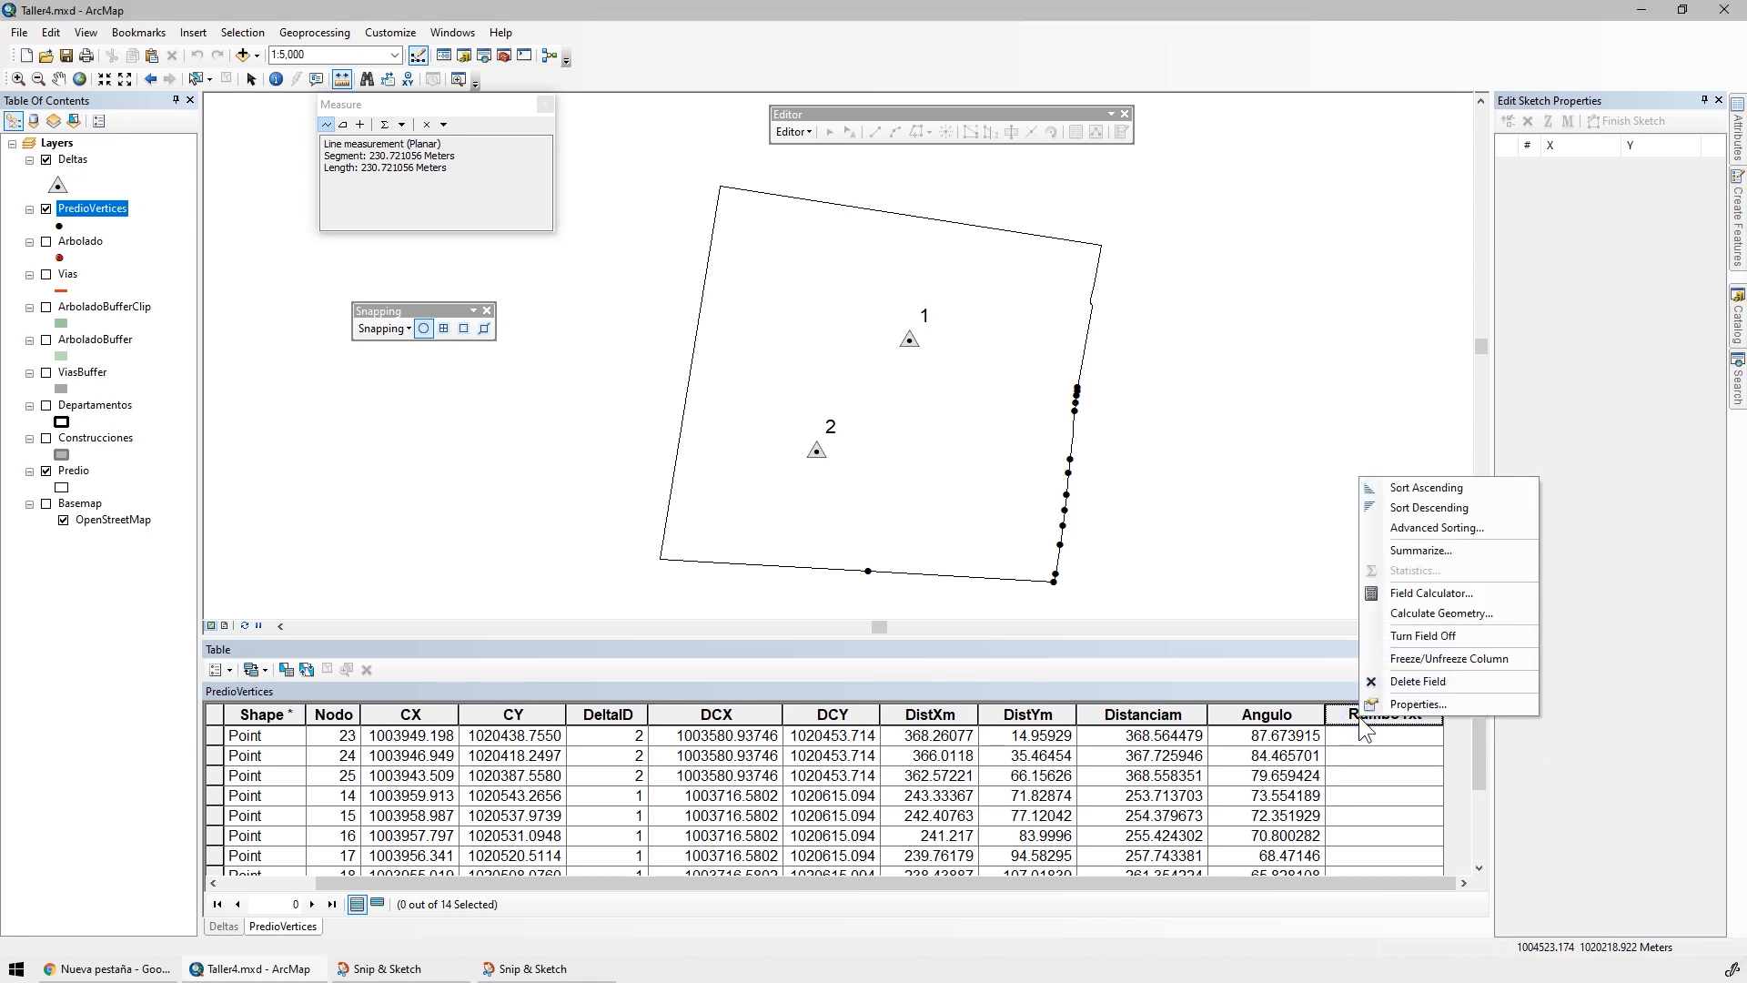
{"action": "left_click", "coordinate": [1432, 593]}
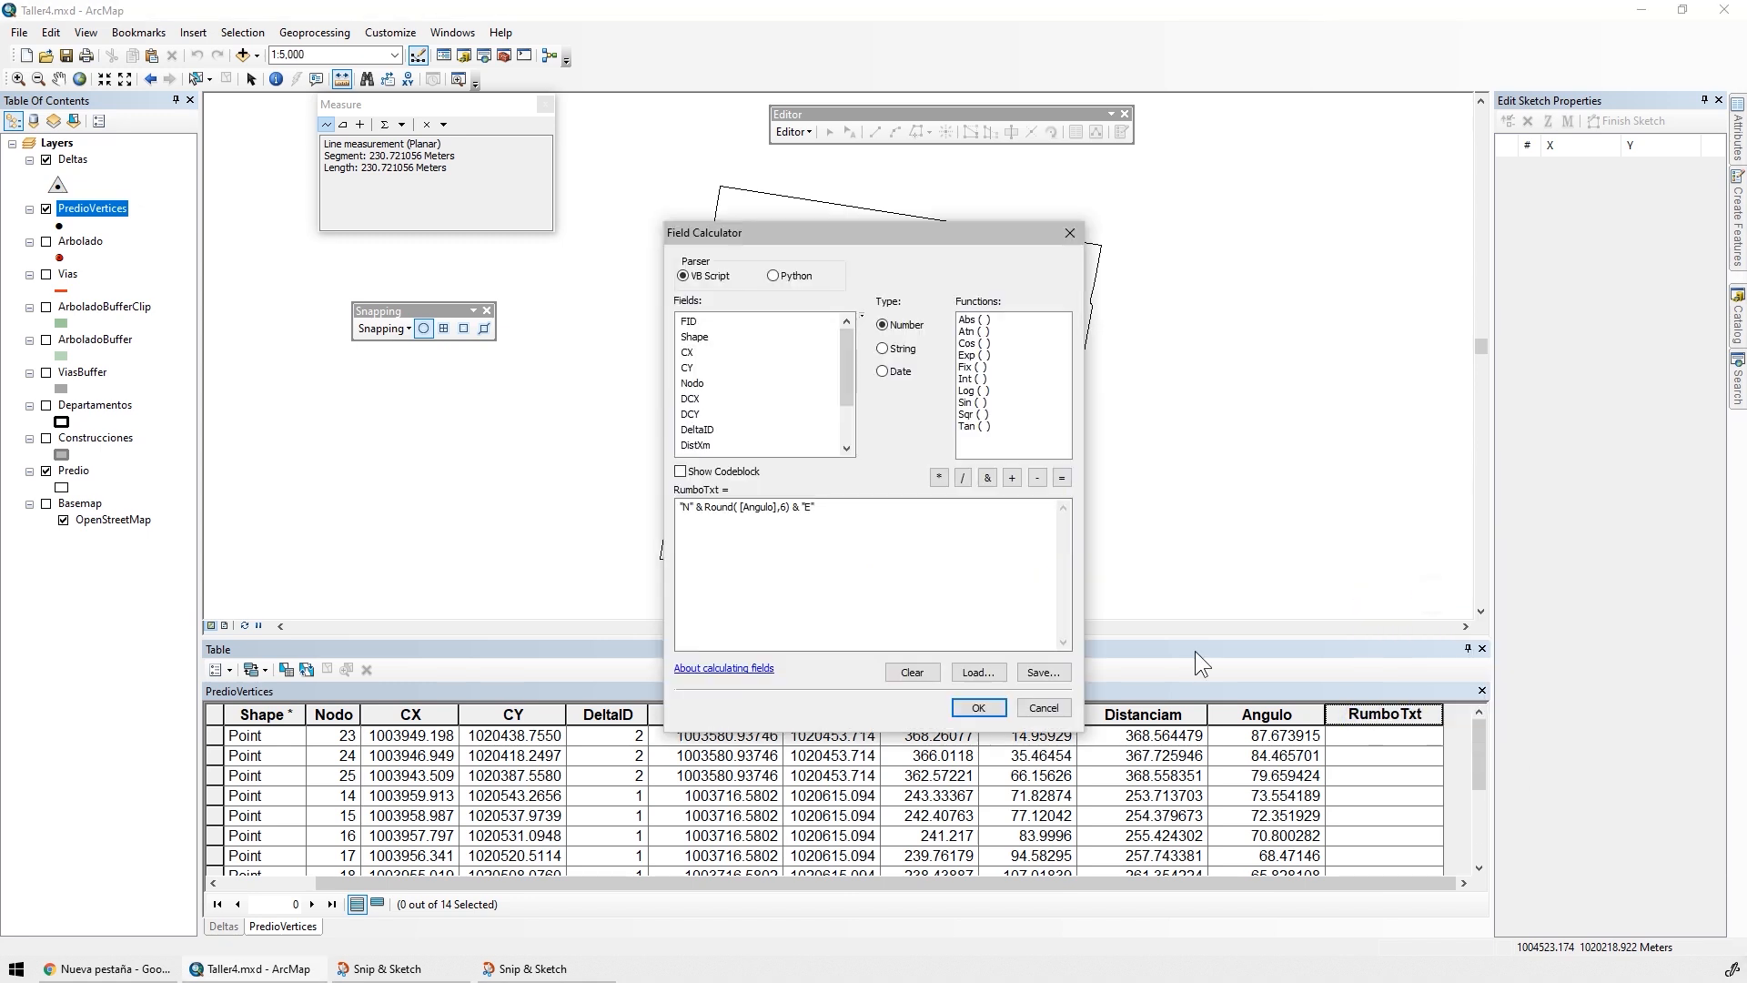
{"action": "double_click", "coordinate": [685, 507]}
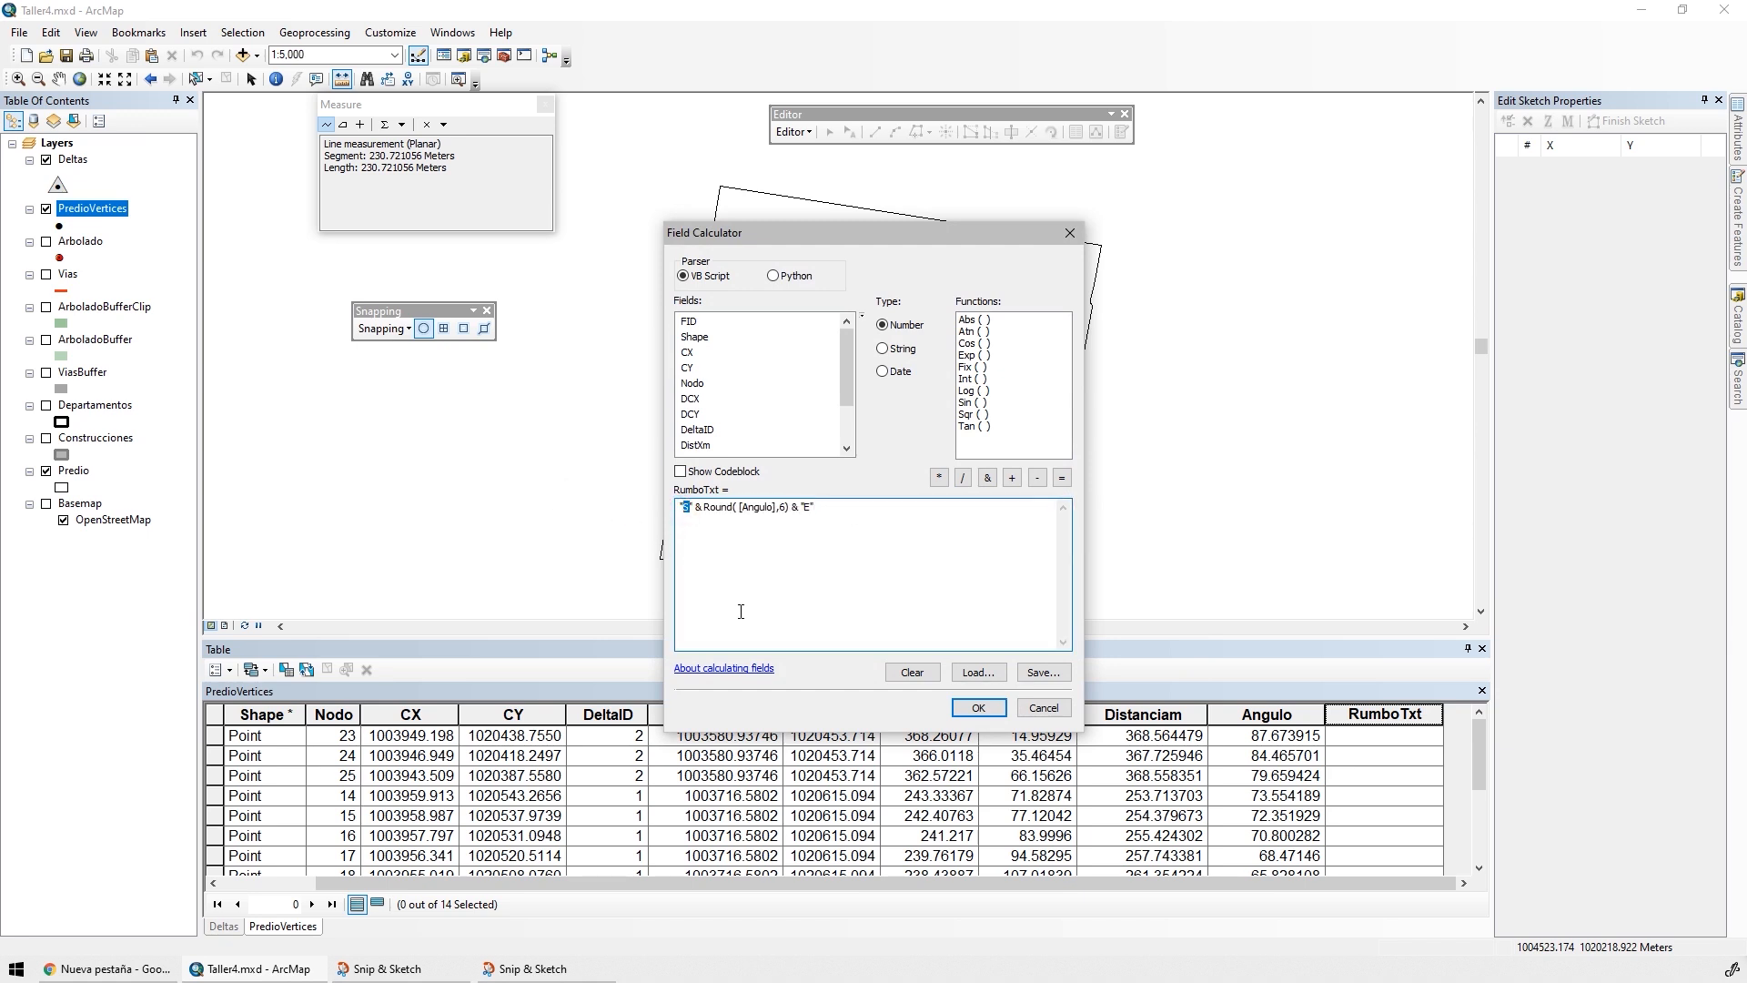
{"action": "left_click", "coordinate": [978, 708]}
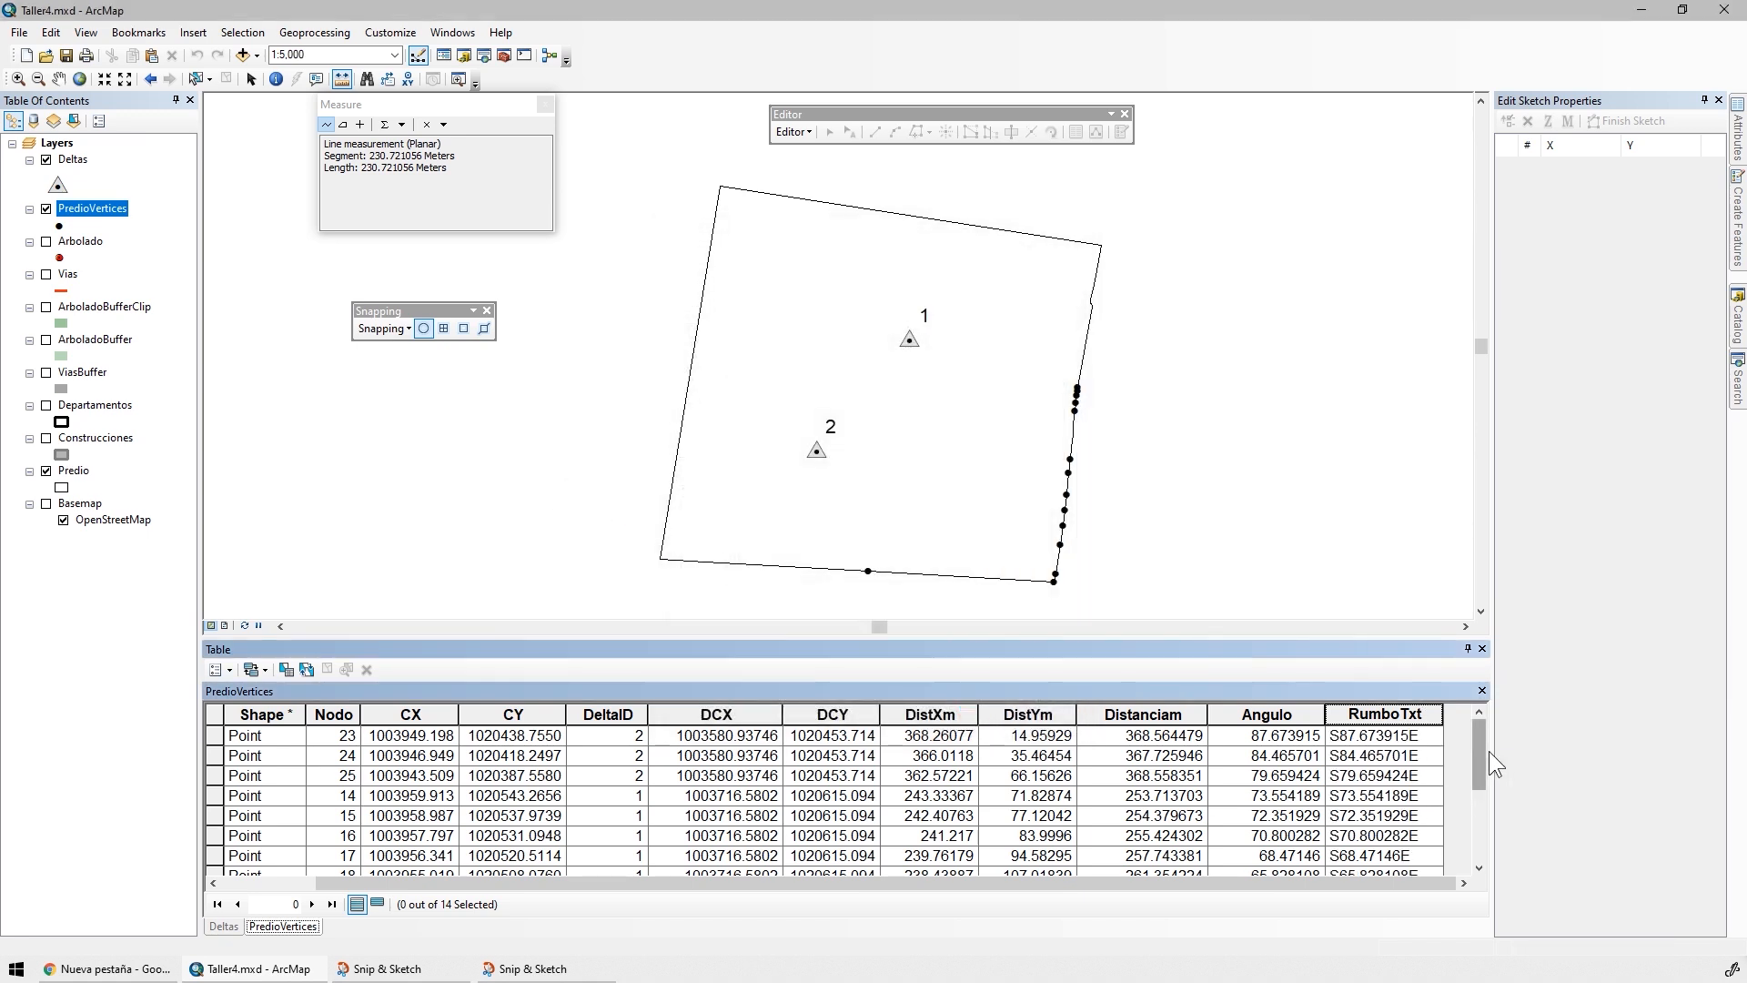
{"action": "left_click_drag", "start_coordinate": [1479, 770], "coordinate": [1482, 806]}
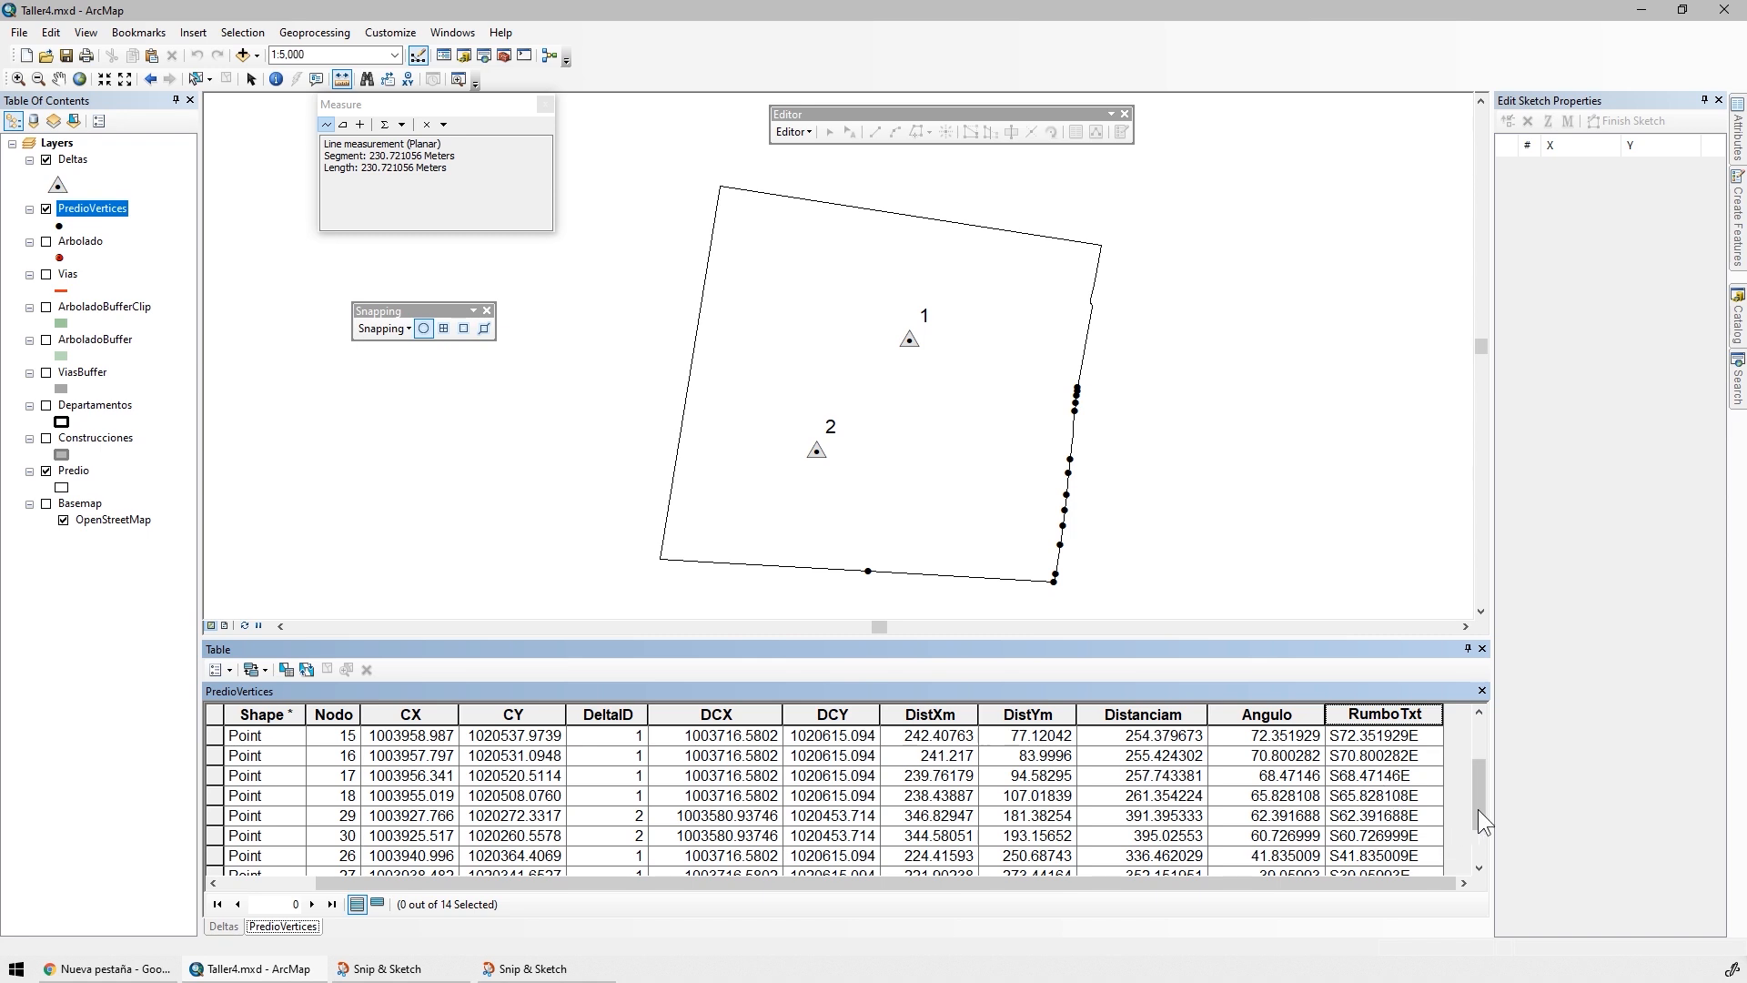
{"action": "left_click_drag", "start_coordinate": [1481, 814], "coordinate": [1465, 848]}
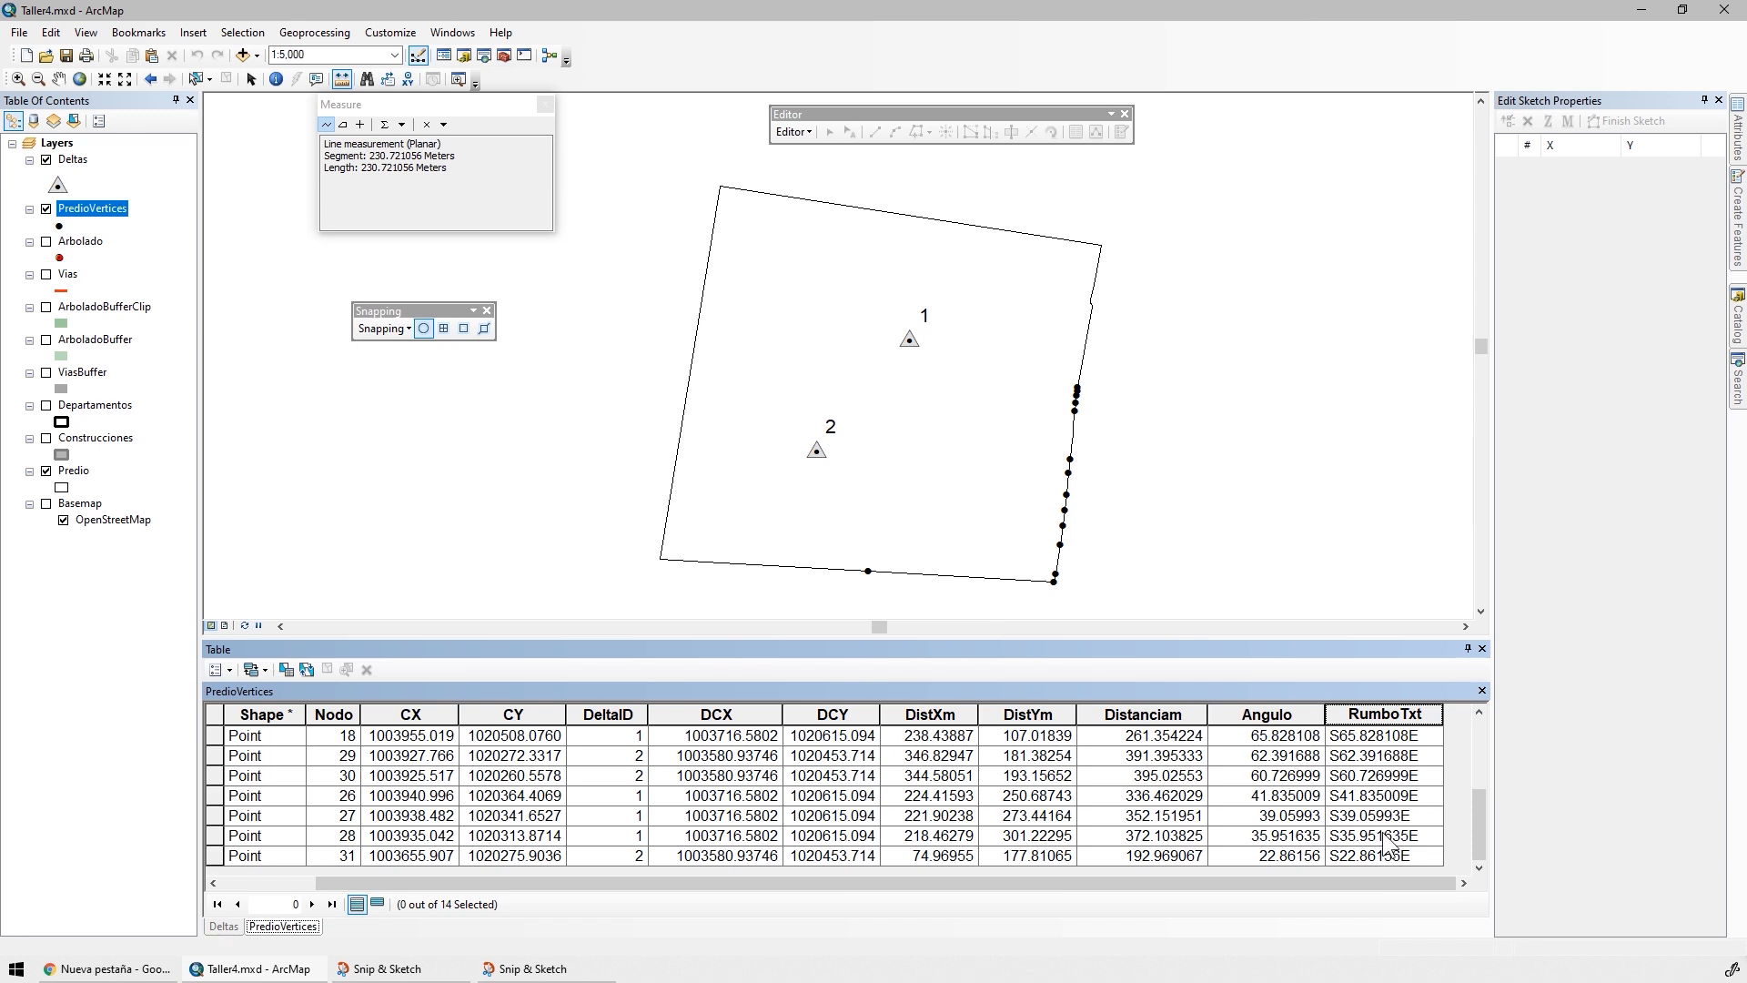
Consult the quadrant sketch, then set the PredioVertices definition query to "CX" <= "DCX" AND "CY" >= "DCY" and apply it
{"action": "left_click", "coordinate": [551, 970]}
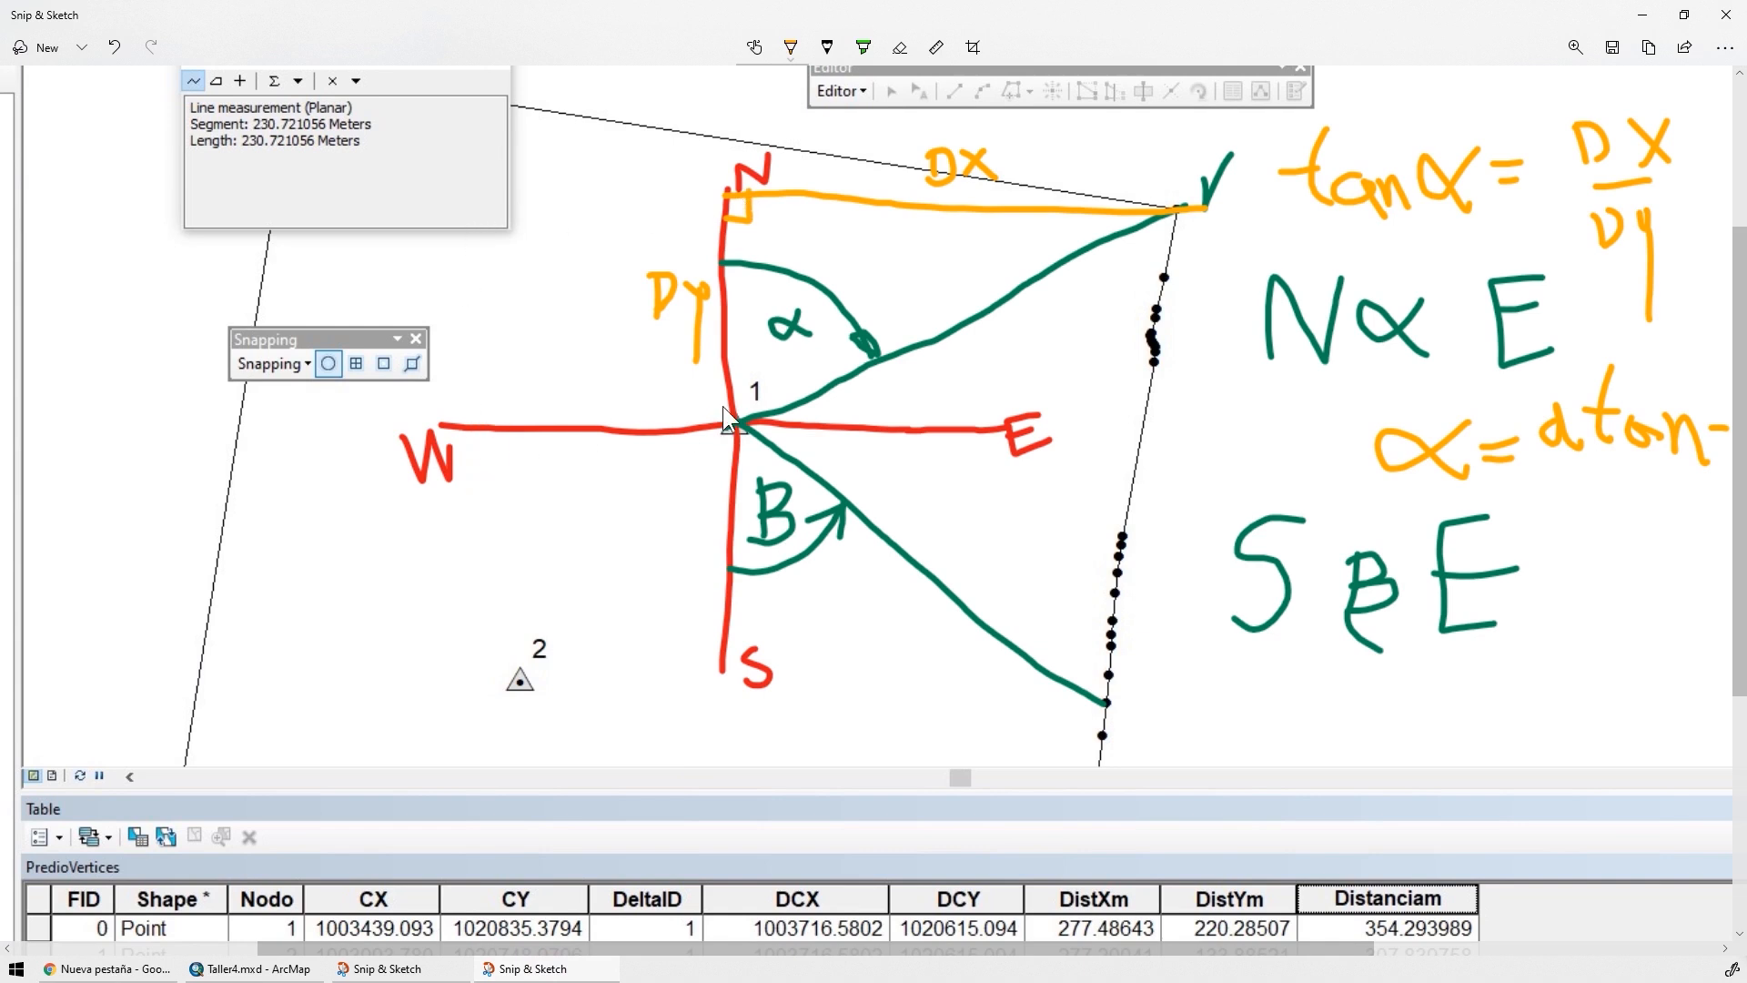
{"action": "key", "text": "alt+Tab"}
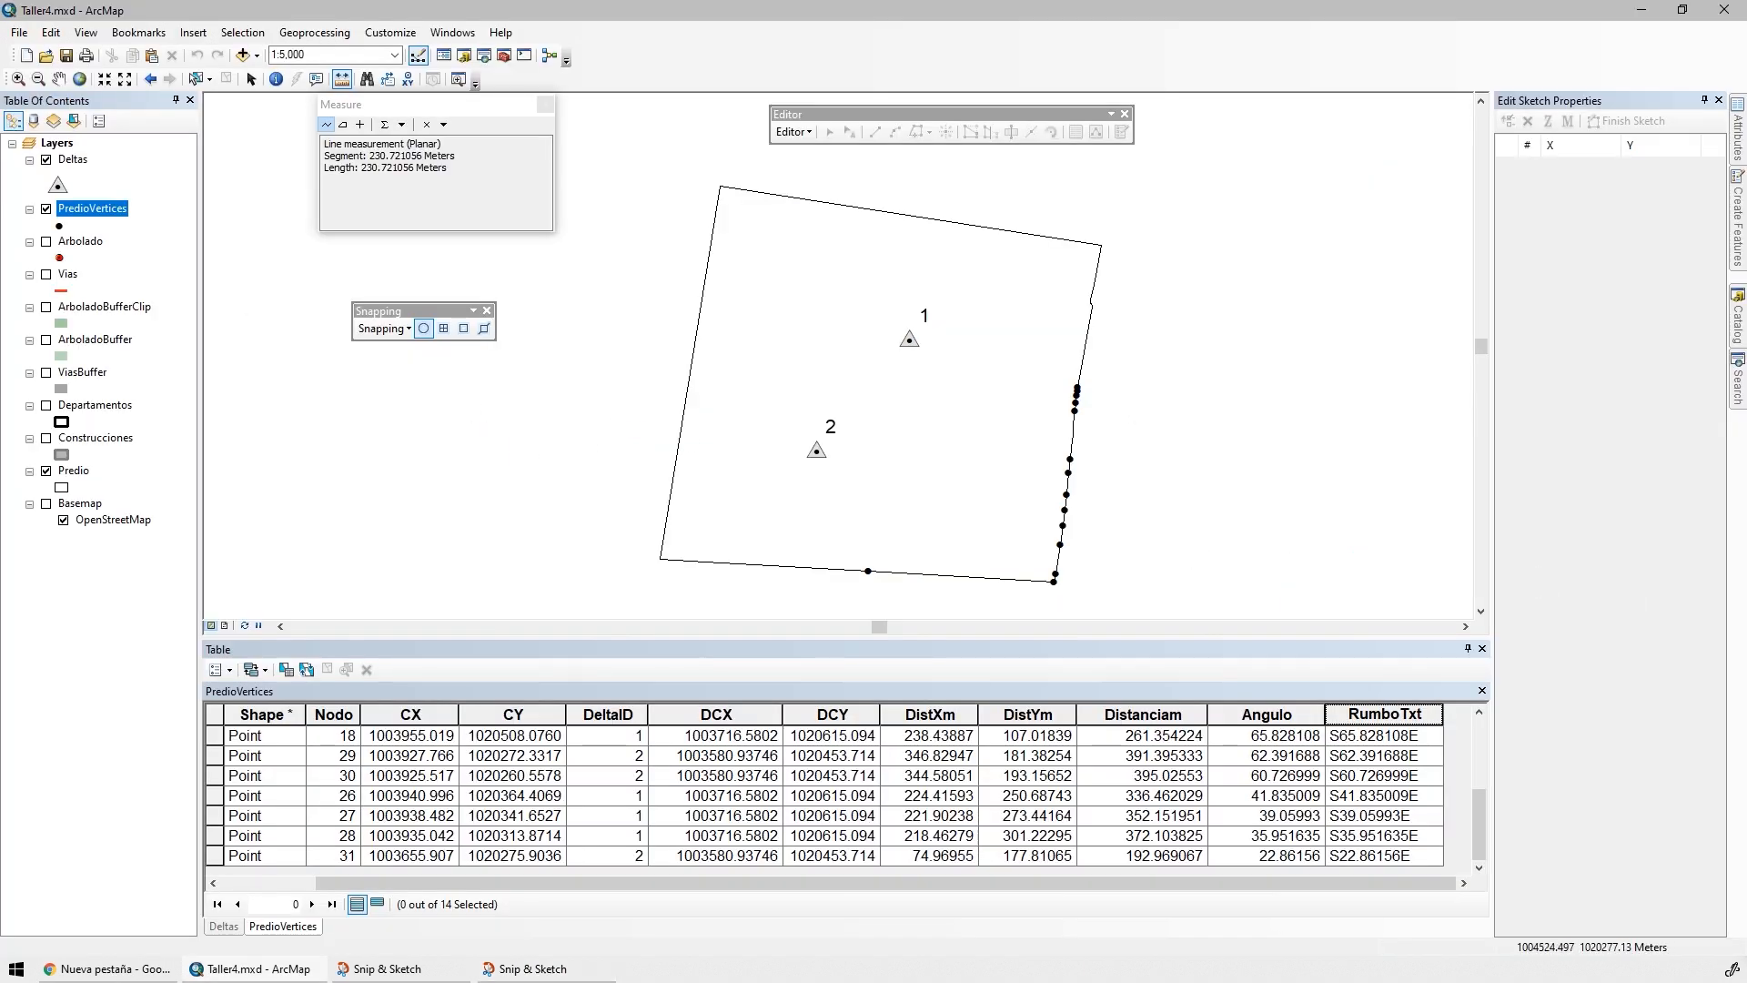
{"action": "key", "text": "alt+Tab"}
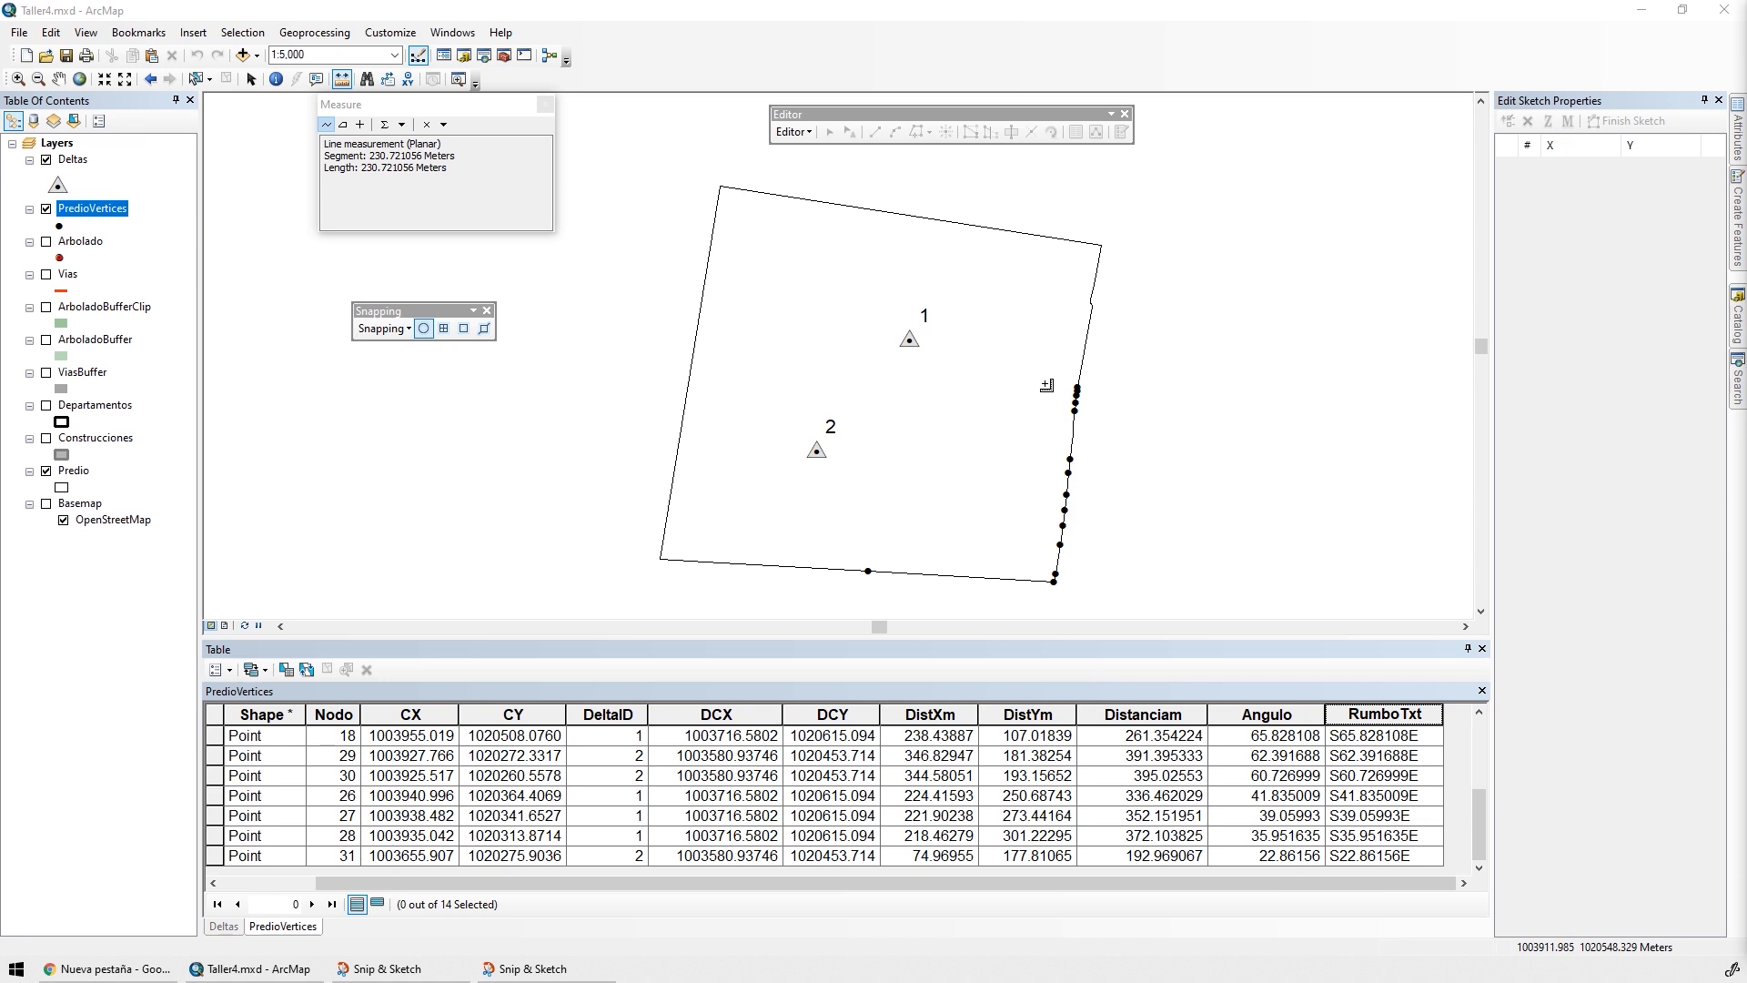
{"action": "double_click", "coordinate": [91, 208]}
{"action": "double_click", "coordinate": [624, 329]}
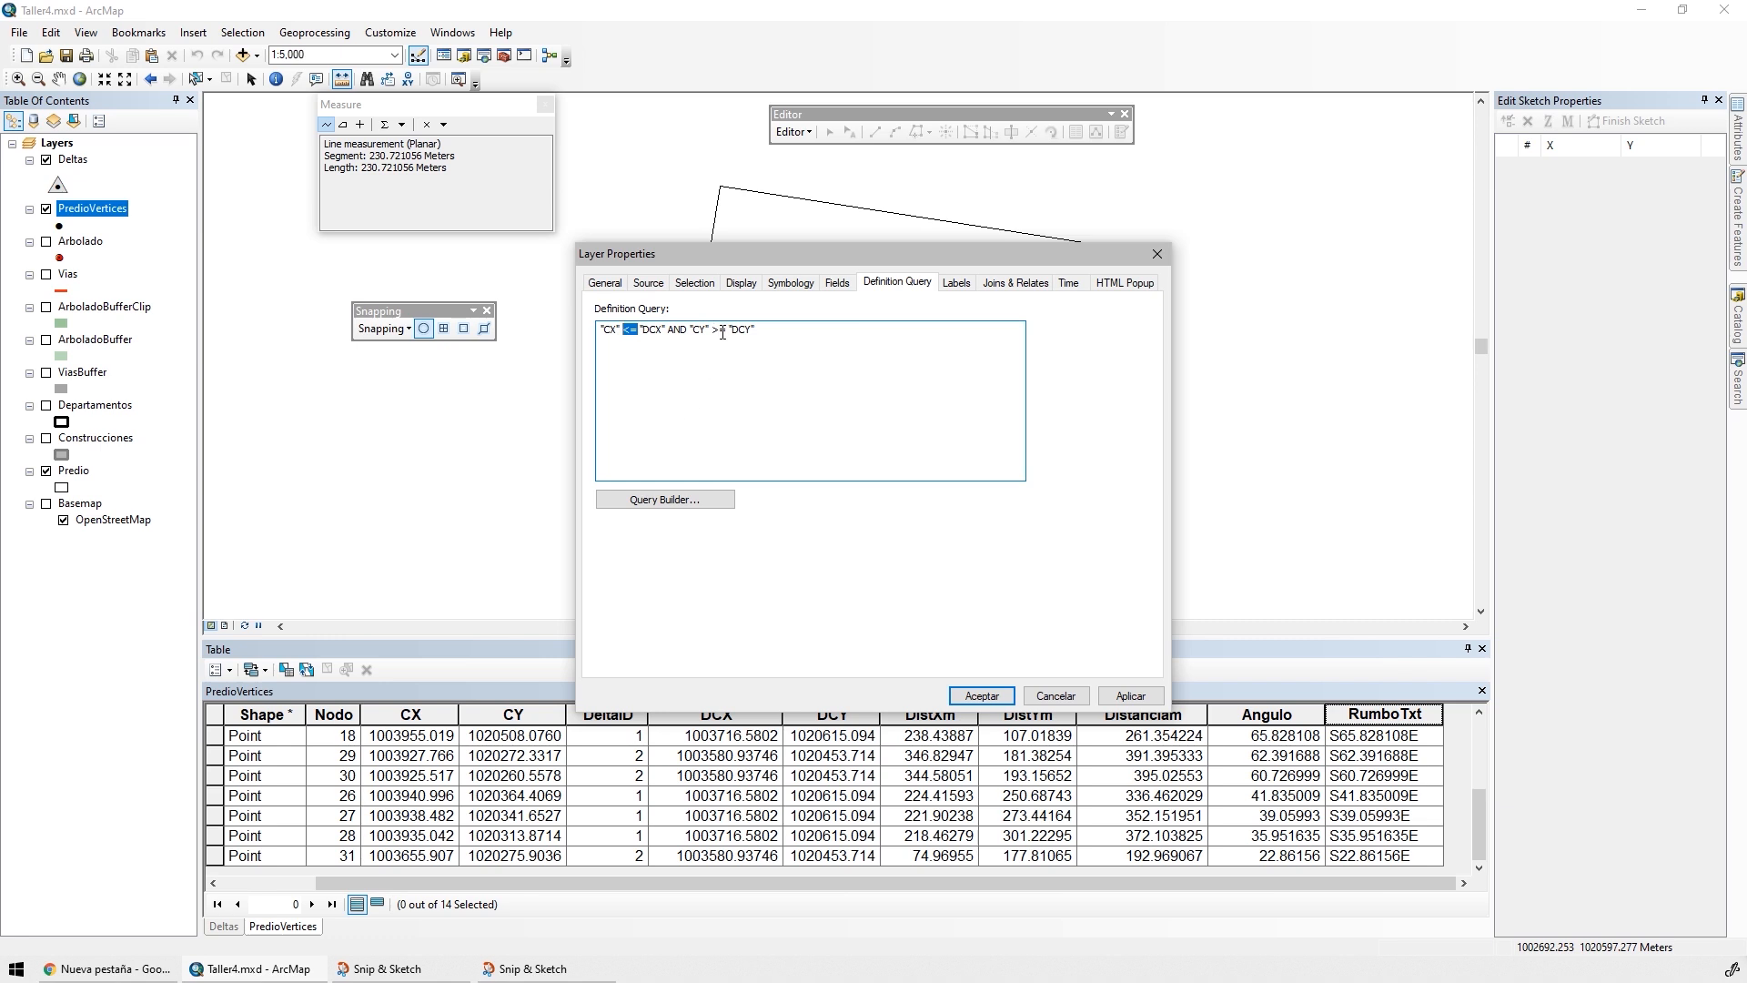
{"action": "left_click", "coordinate": [1130, 695]}
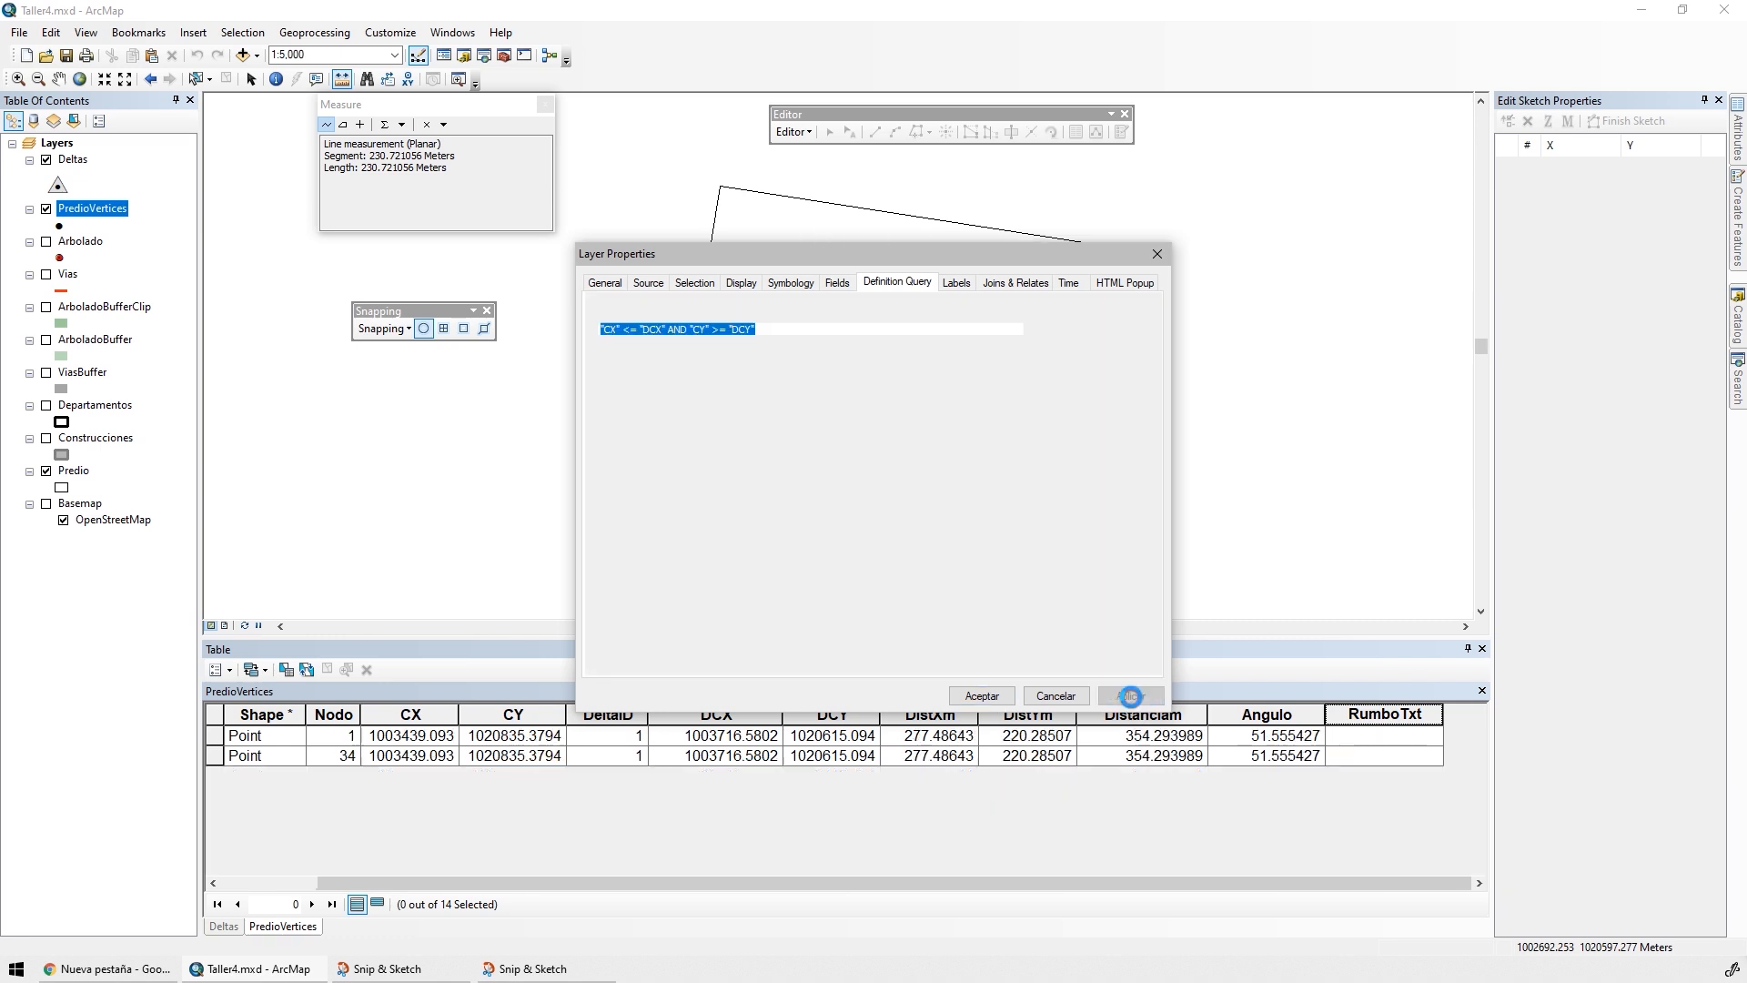
{"action": "left_click", "coordinate": [983, 696]}
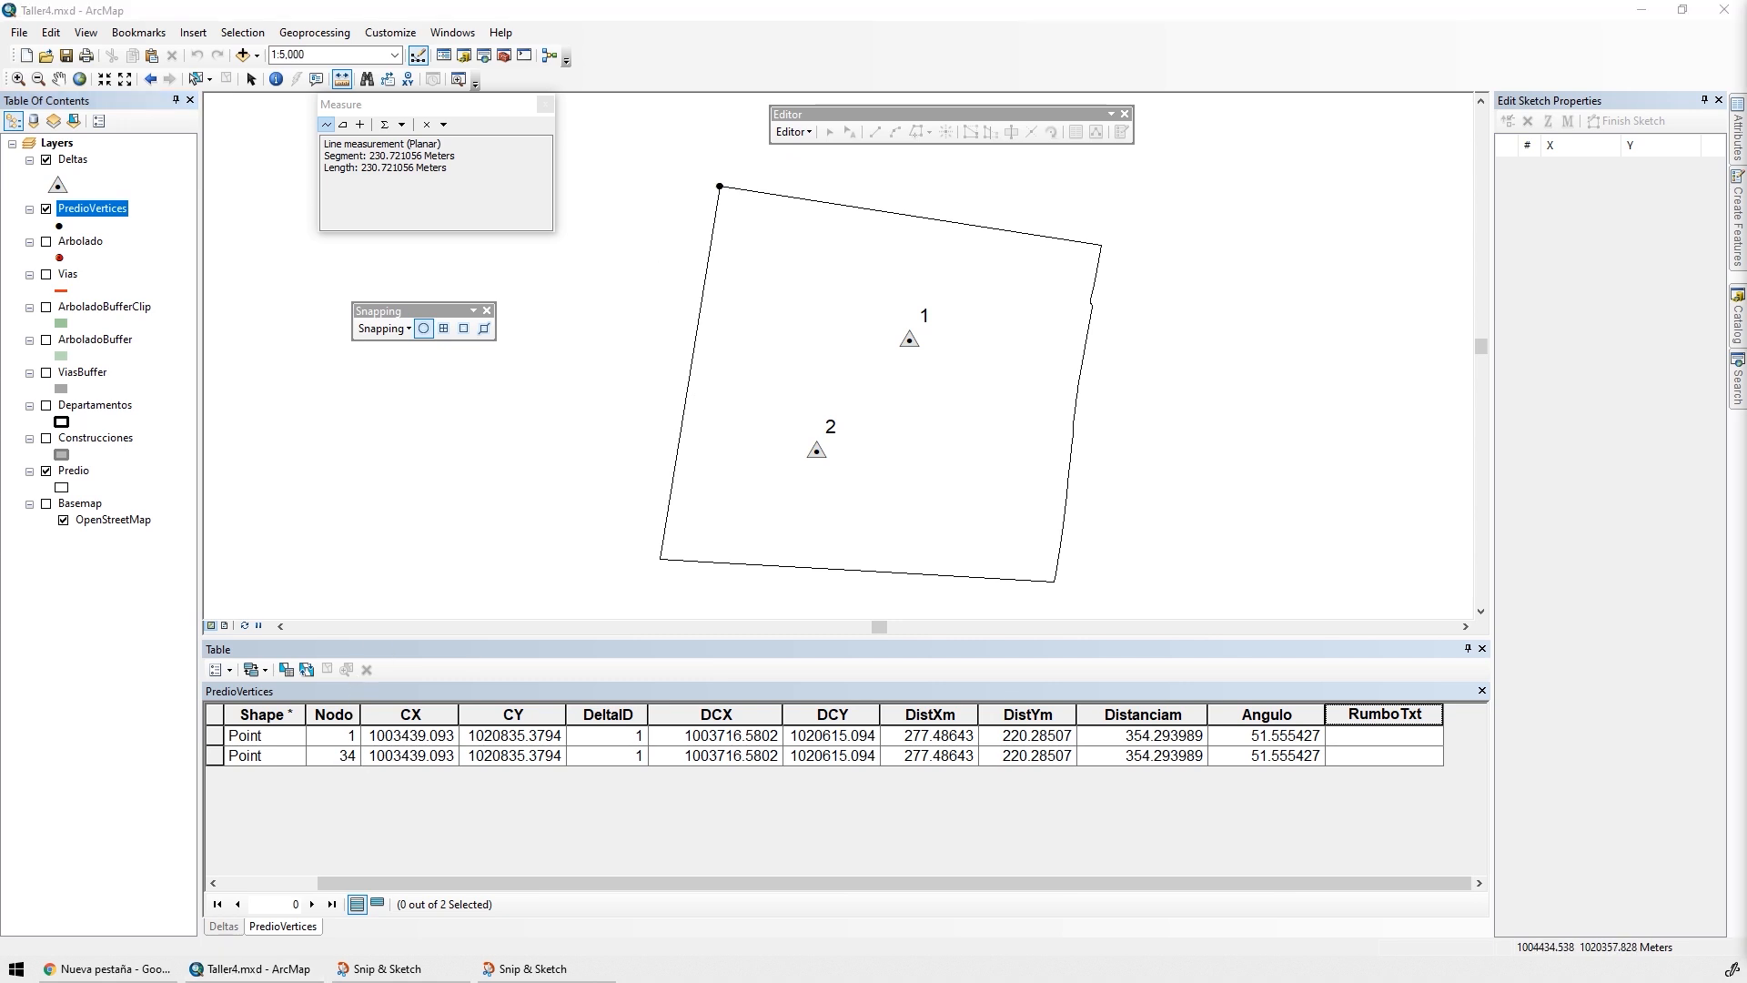
Calculate RumboTxt for the filtered northwest points as "N" & Round( [Angulo],6) & "W"
{"action": "left_click", "coordinate": [1348, 718]}
{"action": "right_click", "coordinate": [1348, 717]}
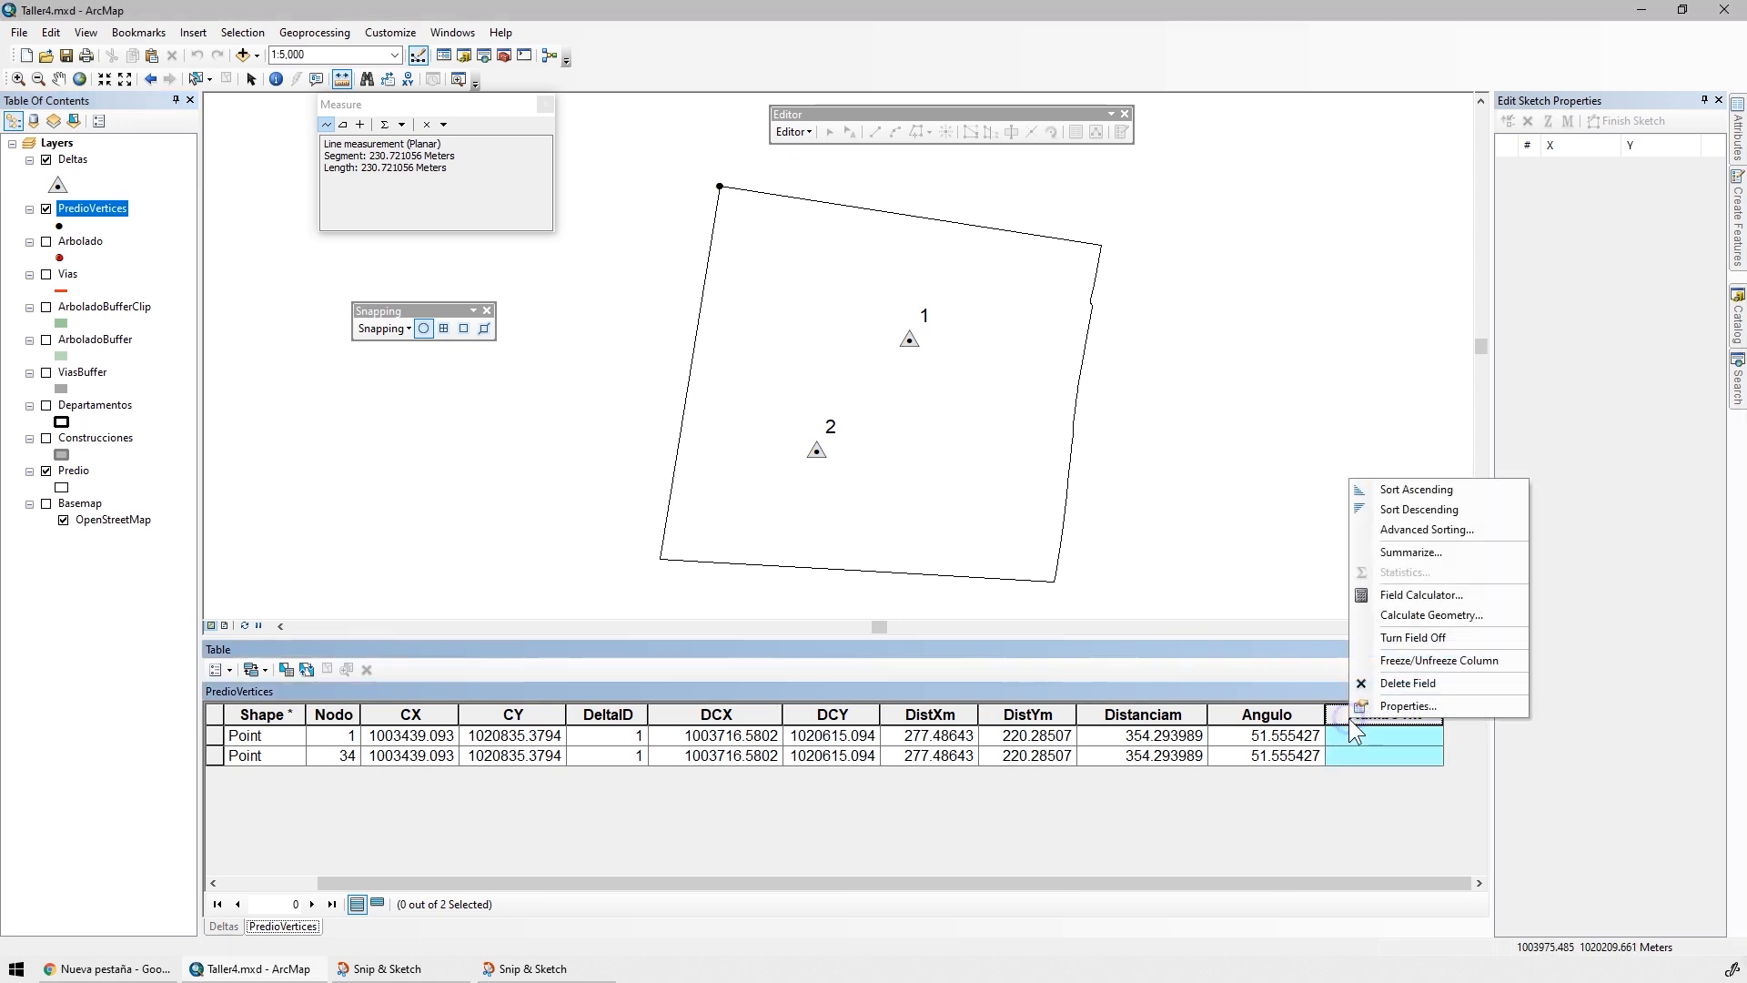
{"action": "left_click", "coordinate": [1411, 594]}
{"action": "left_click_drag", "start_coordinate": [865, 535], "coordinate": [586, 523]}
{"action": "type", "text": "\"N\" & Round( [Angulo],6) & \"W\""}
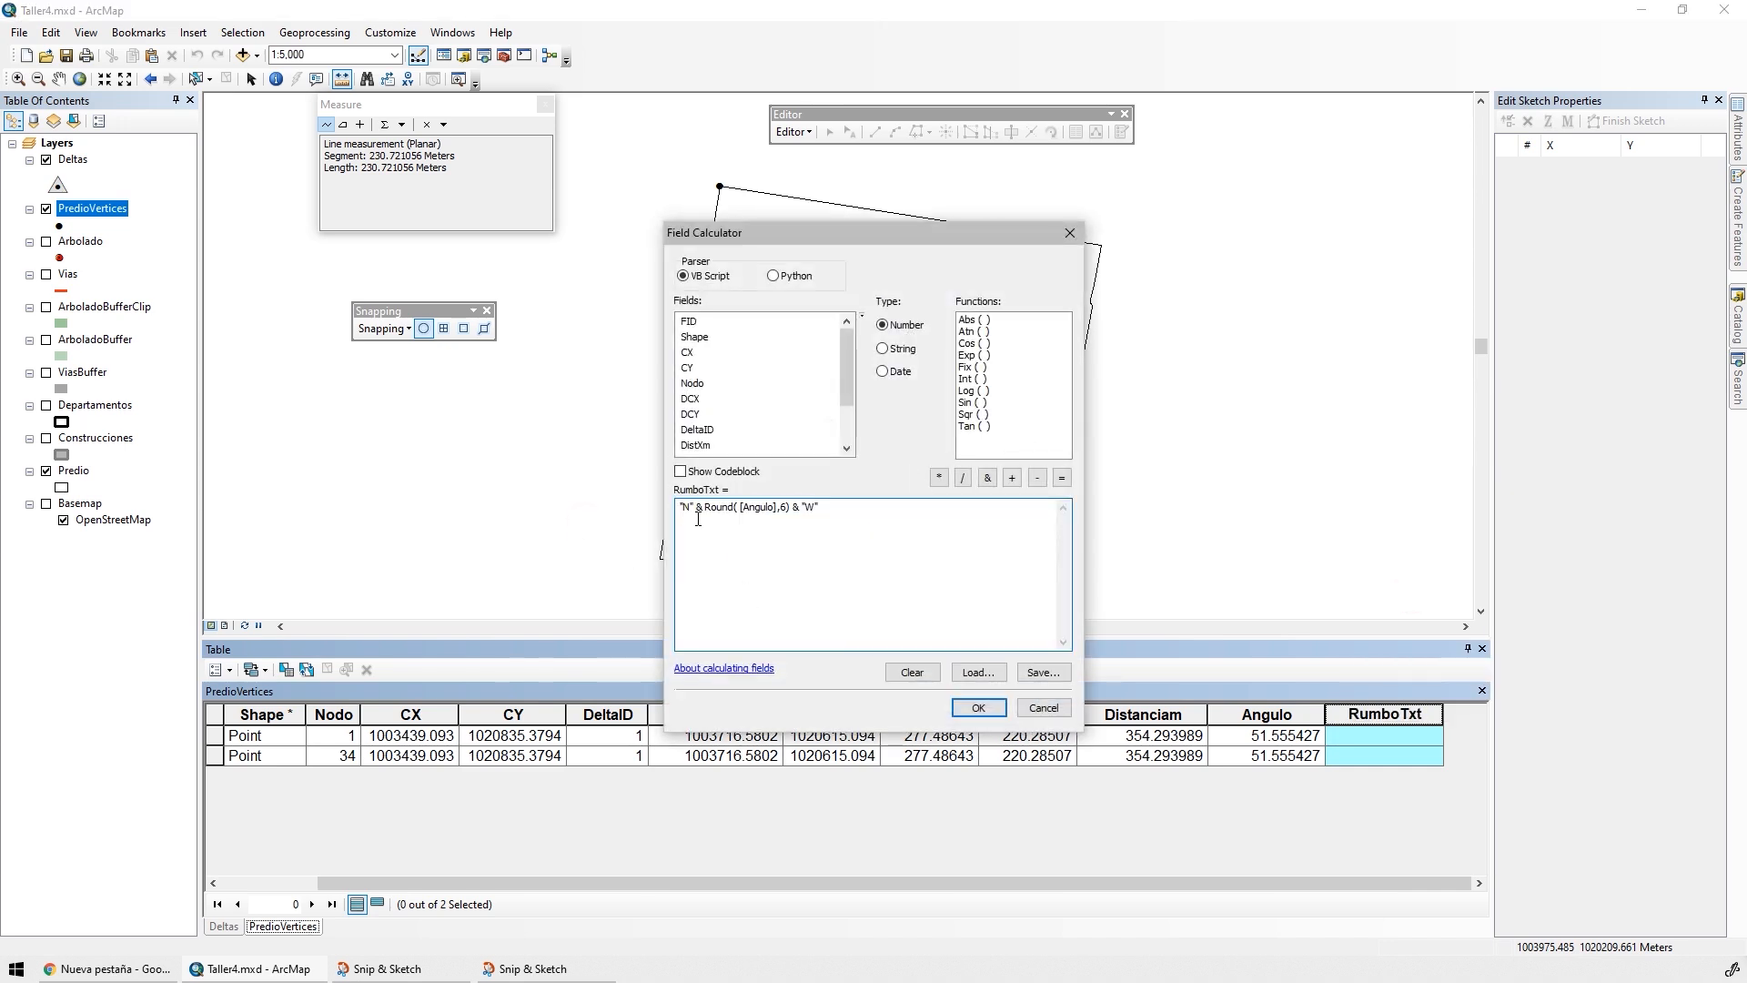
{"action": "left_click", "coordinate": [978, 708]}
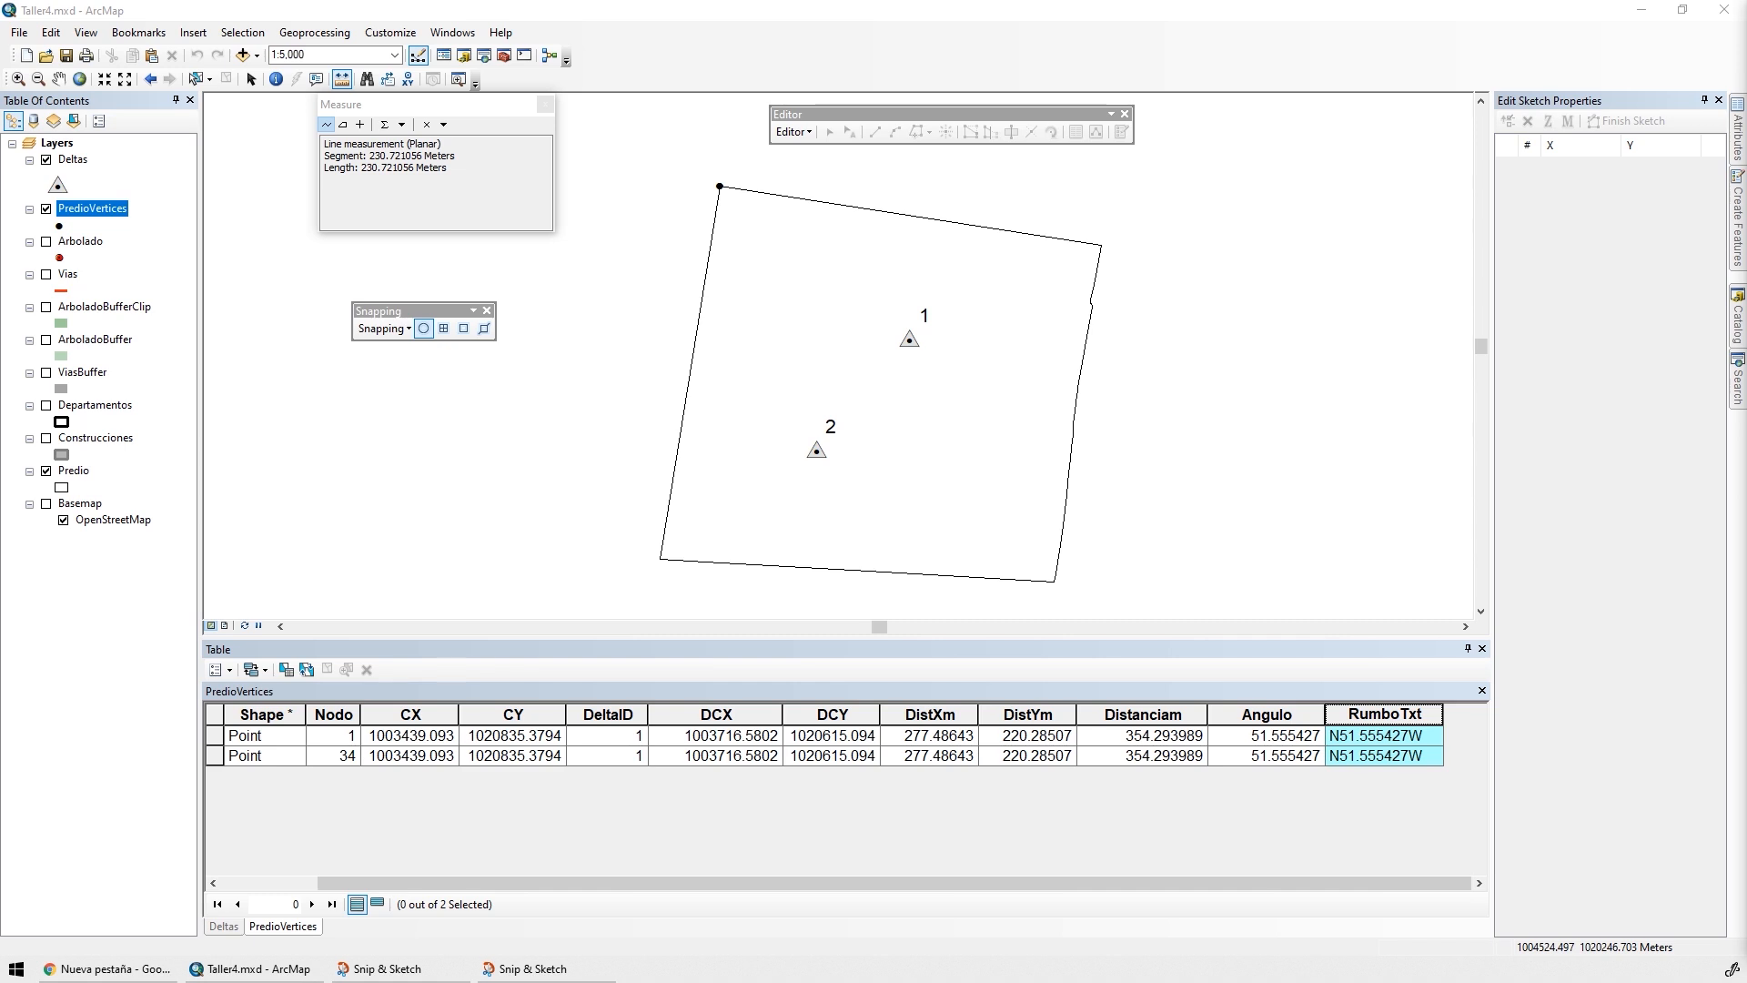
Set the PredioVertices definition query to "CX" <= "DCX" AND "CY" <= "DCY" and apply it
{"action": "left_click", "coordinate": [535, 970]}
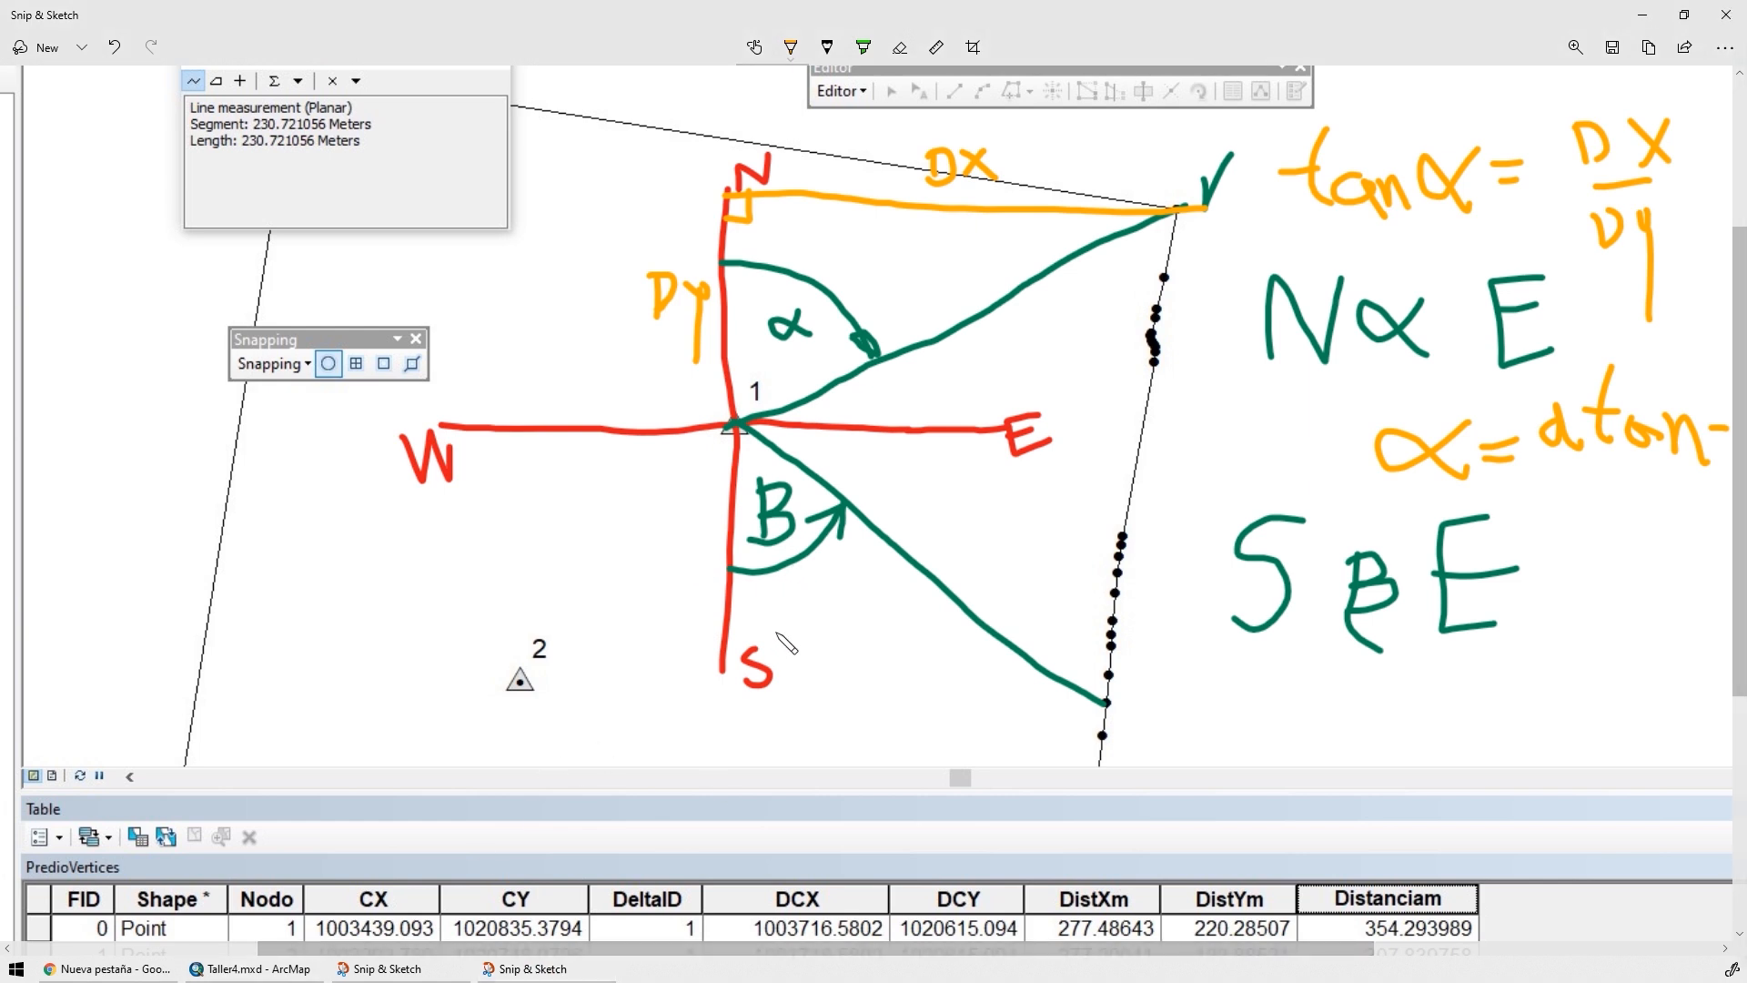
{"action": "key", "text": "alt+Tab"}
{"action": "double_click", "coordinate": [97, 215]}
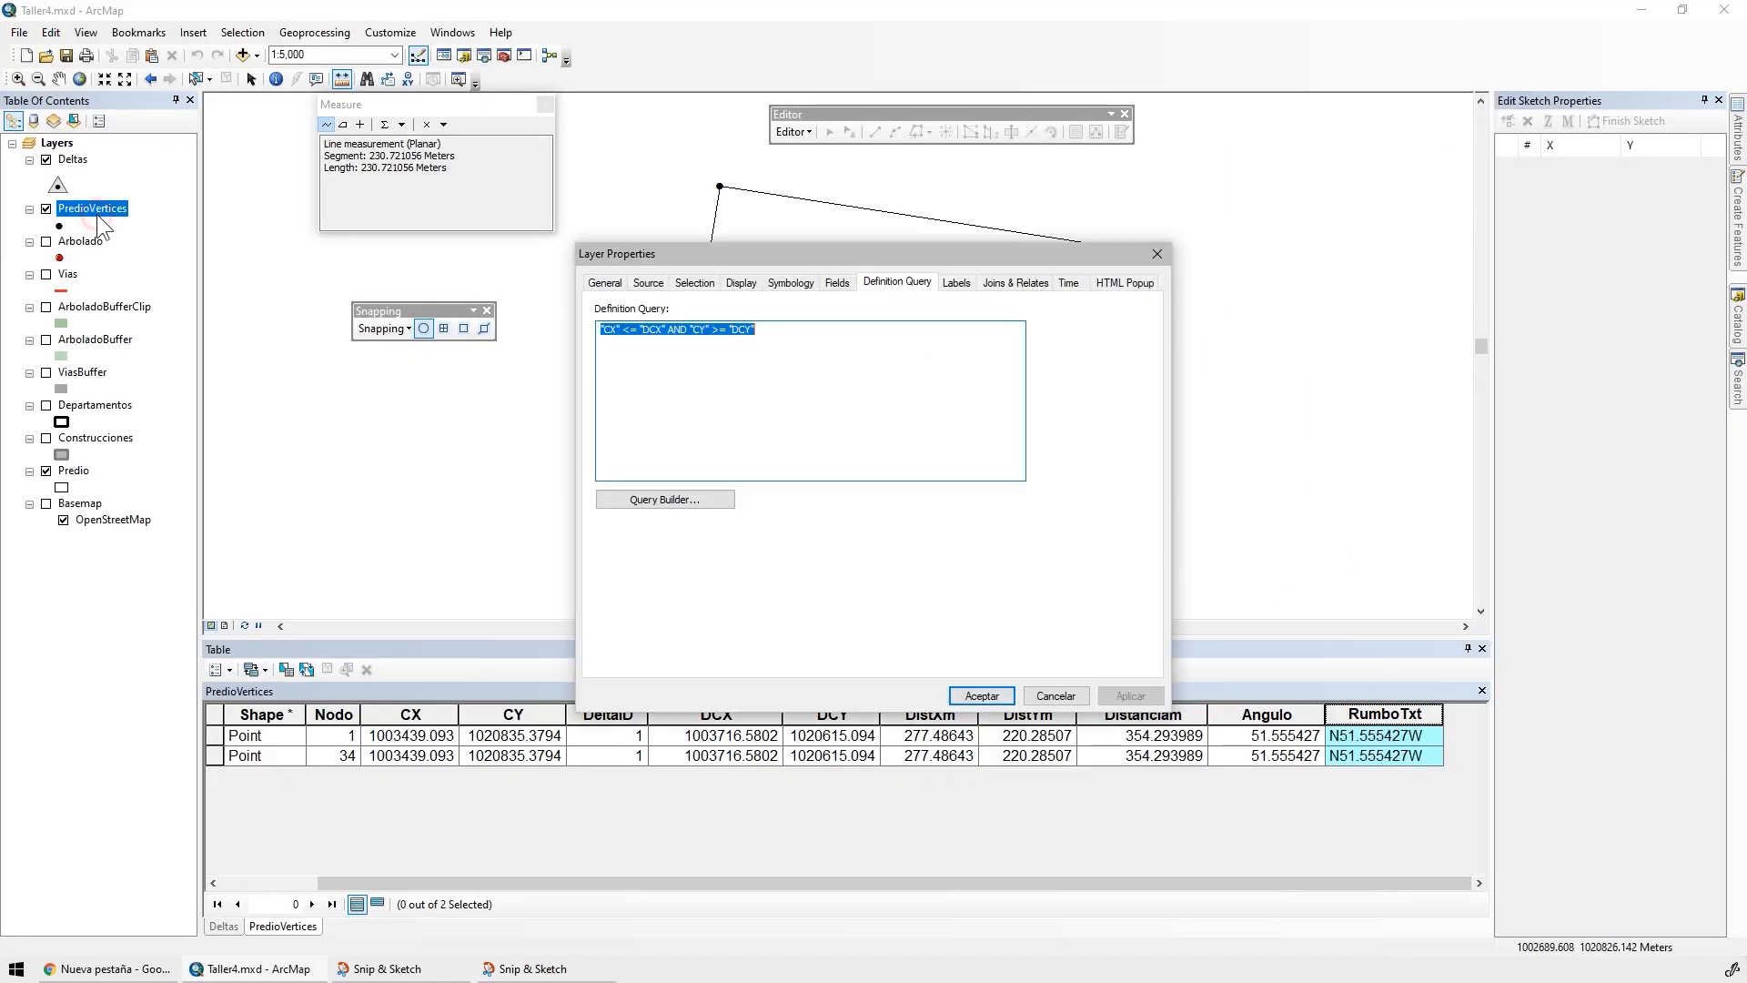
{"action": "type", "text": "\"CX\" <= \"DCX\" AND \"CY\" <= \"DCY\""}
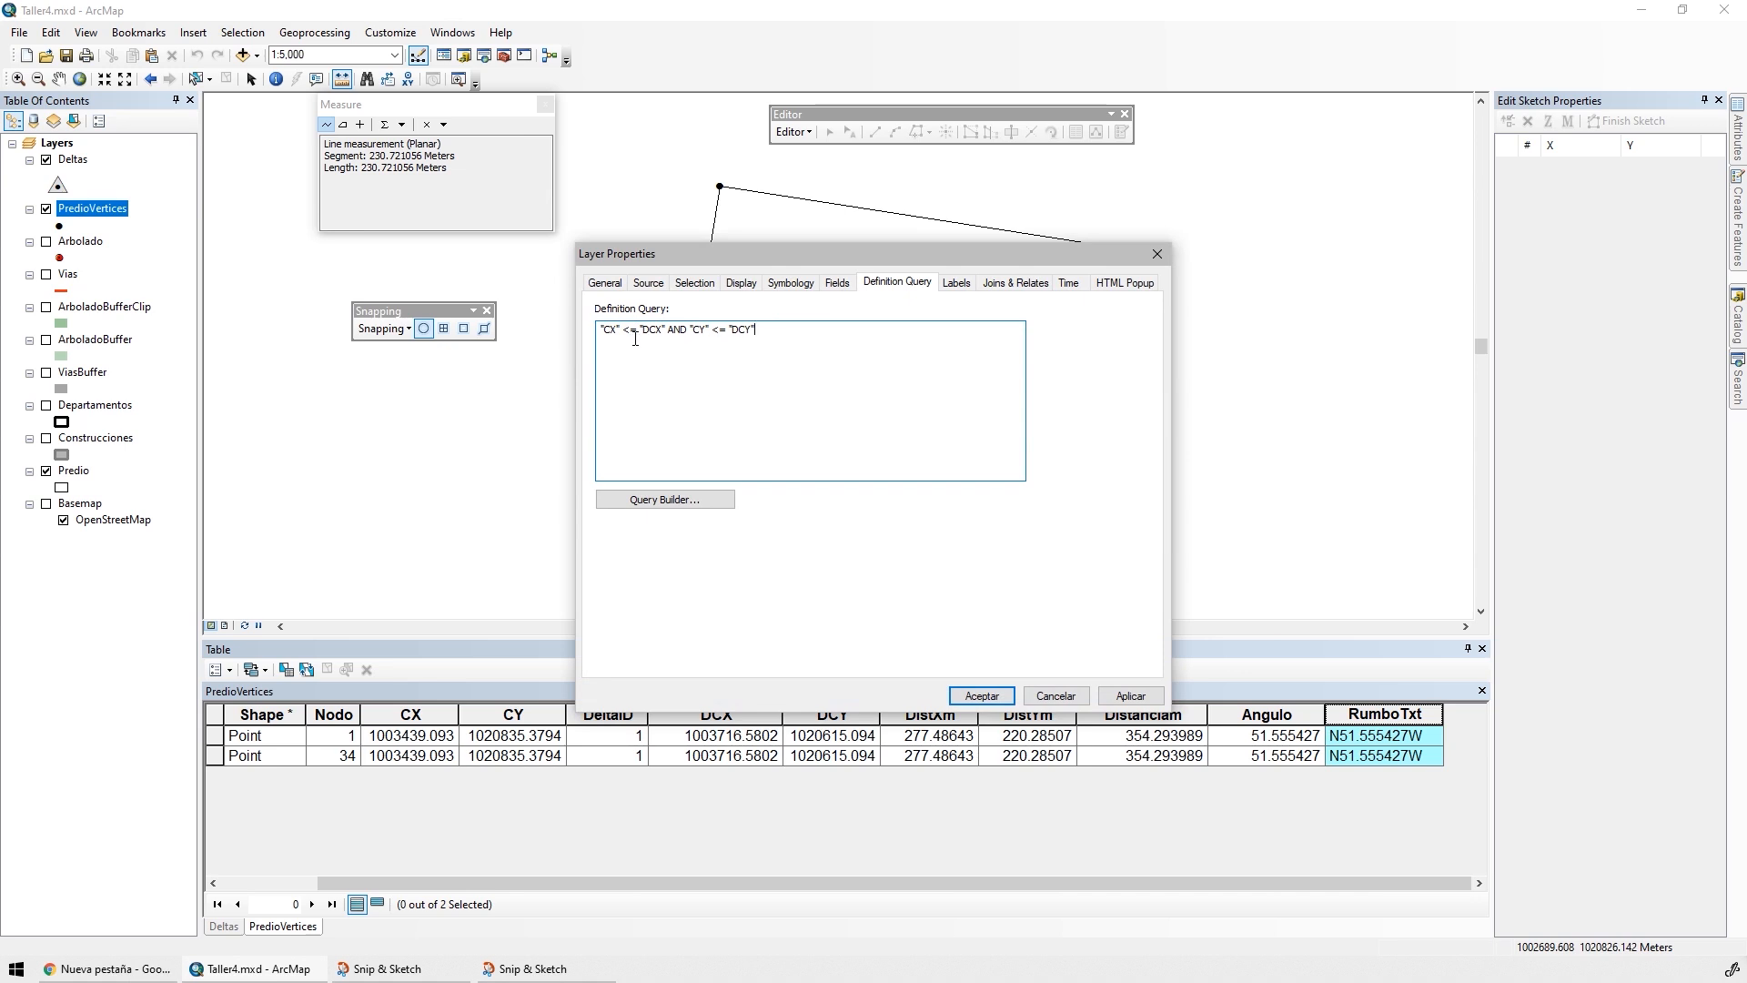
{"action": "left_click", "coordinate": [1128, 695]}
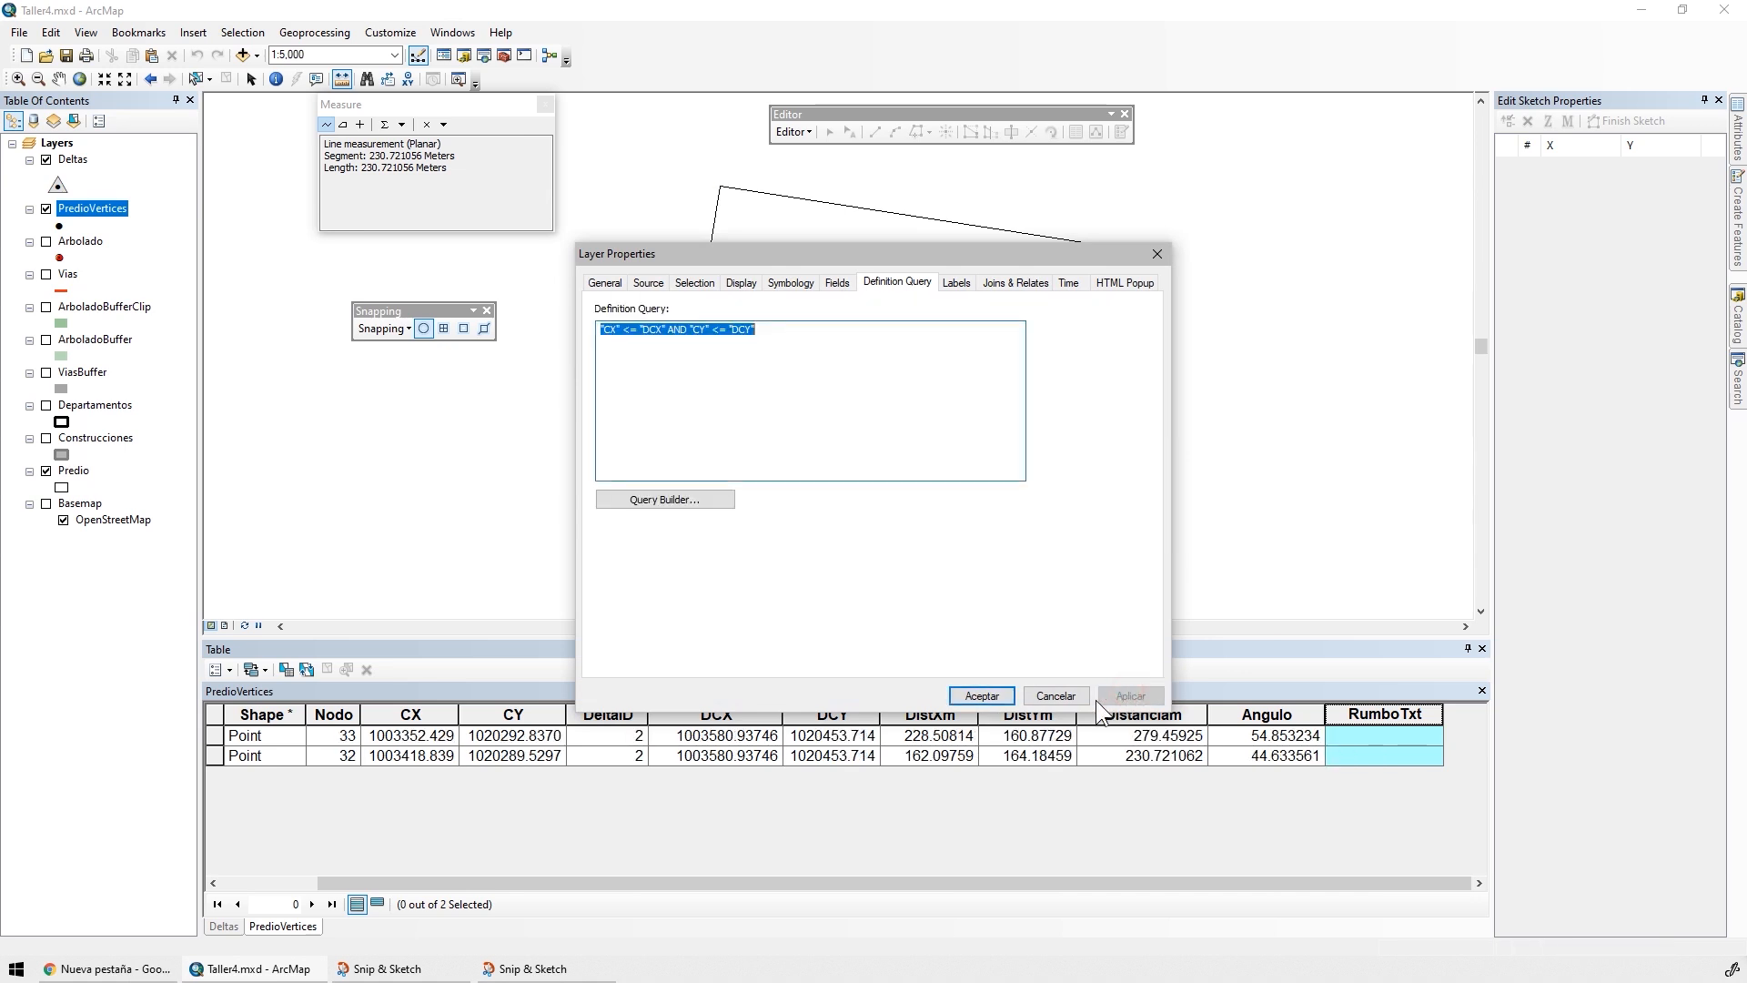
{"action": "left_click", "coordinate": [982, 696]}
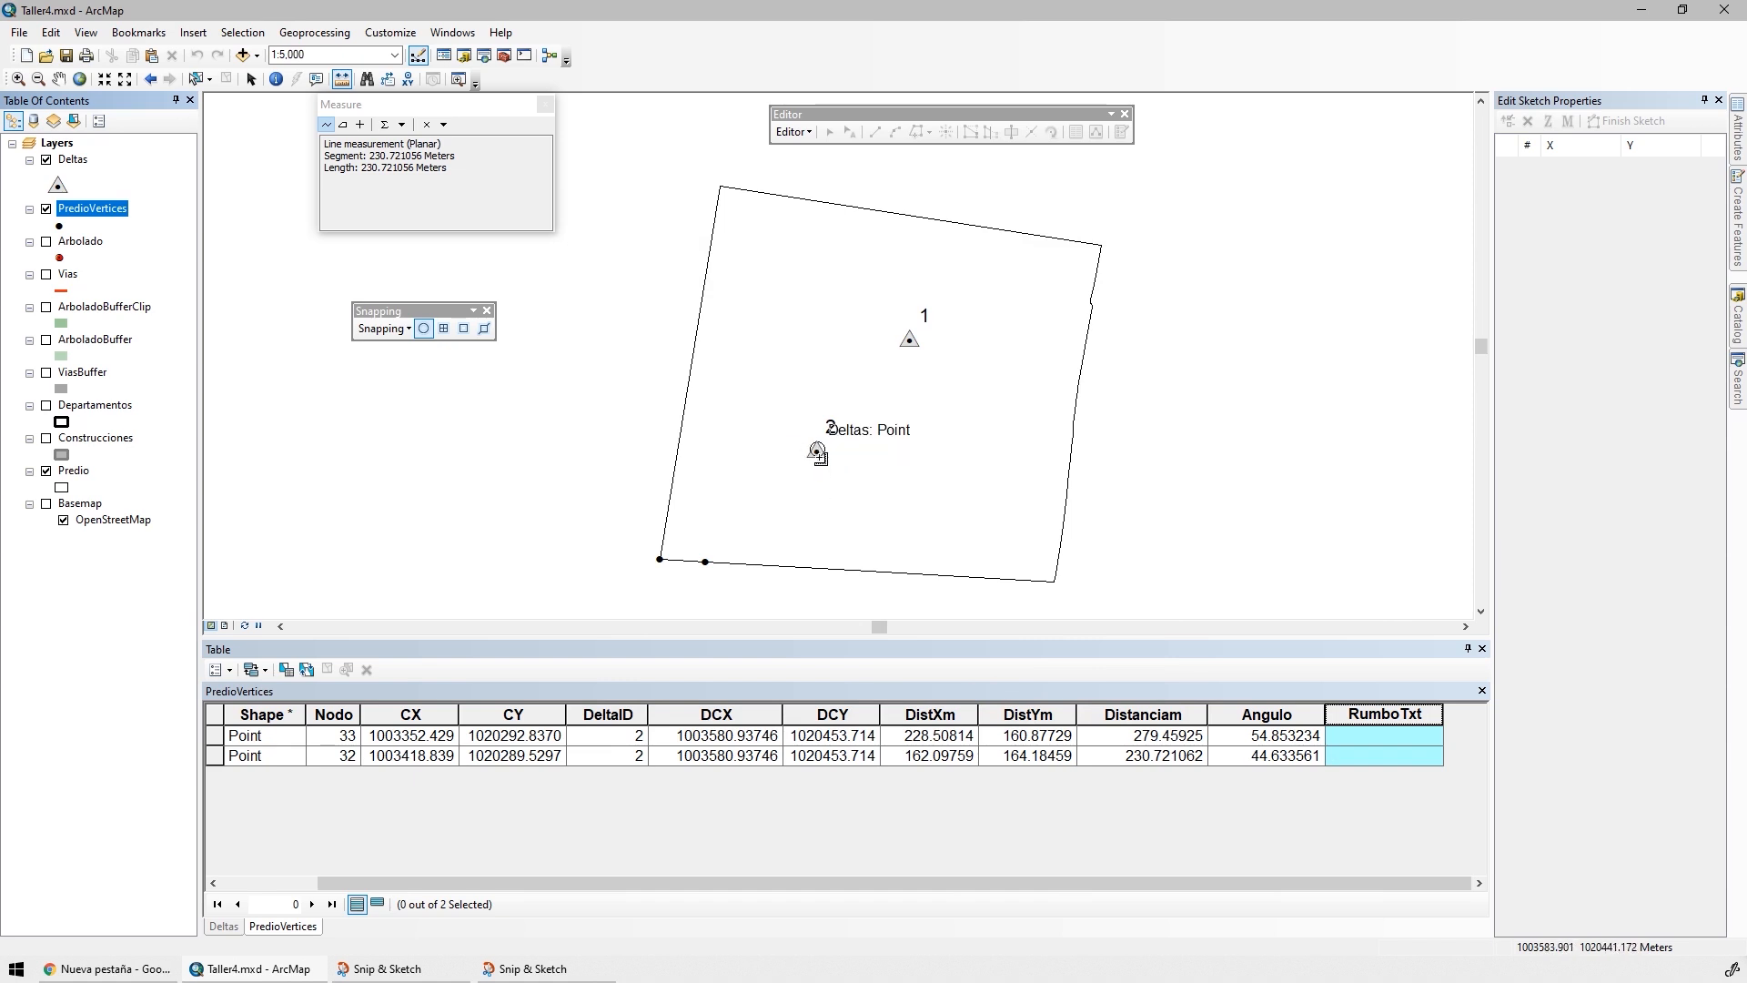
Calculate RumboTxt for the filtered southwest points as "S", the Angulo value rounded to six decimals, and "W"
{"action": "left_click", "coordinate": [607, 714]}
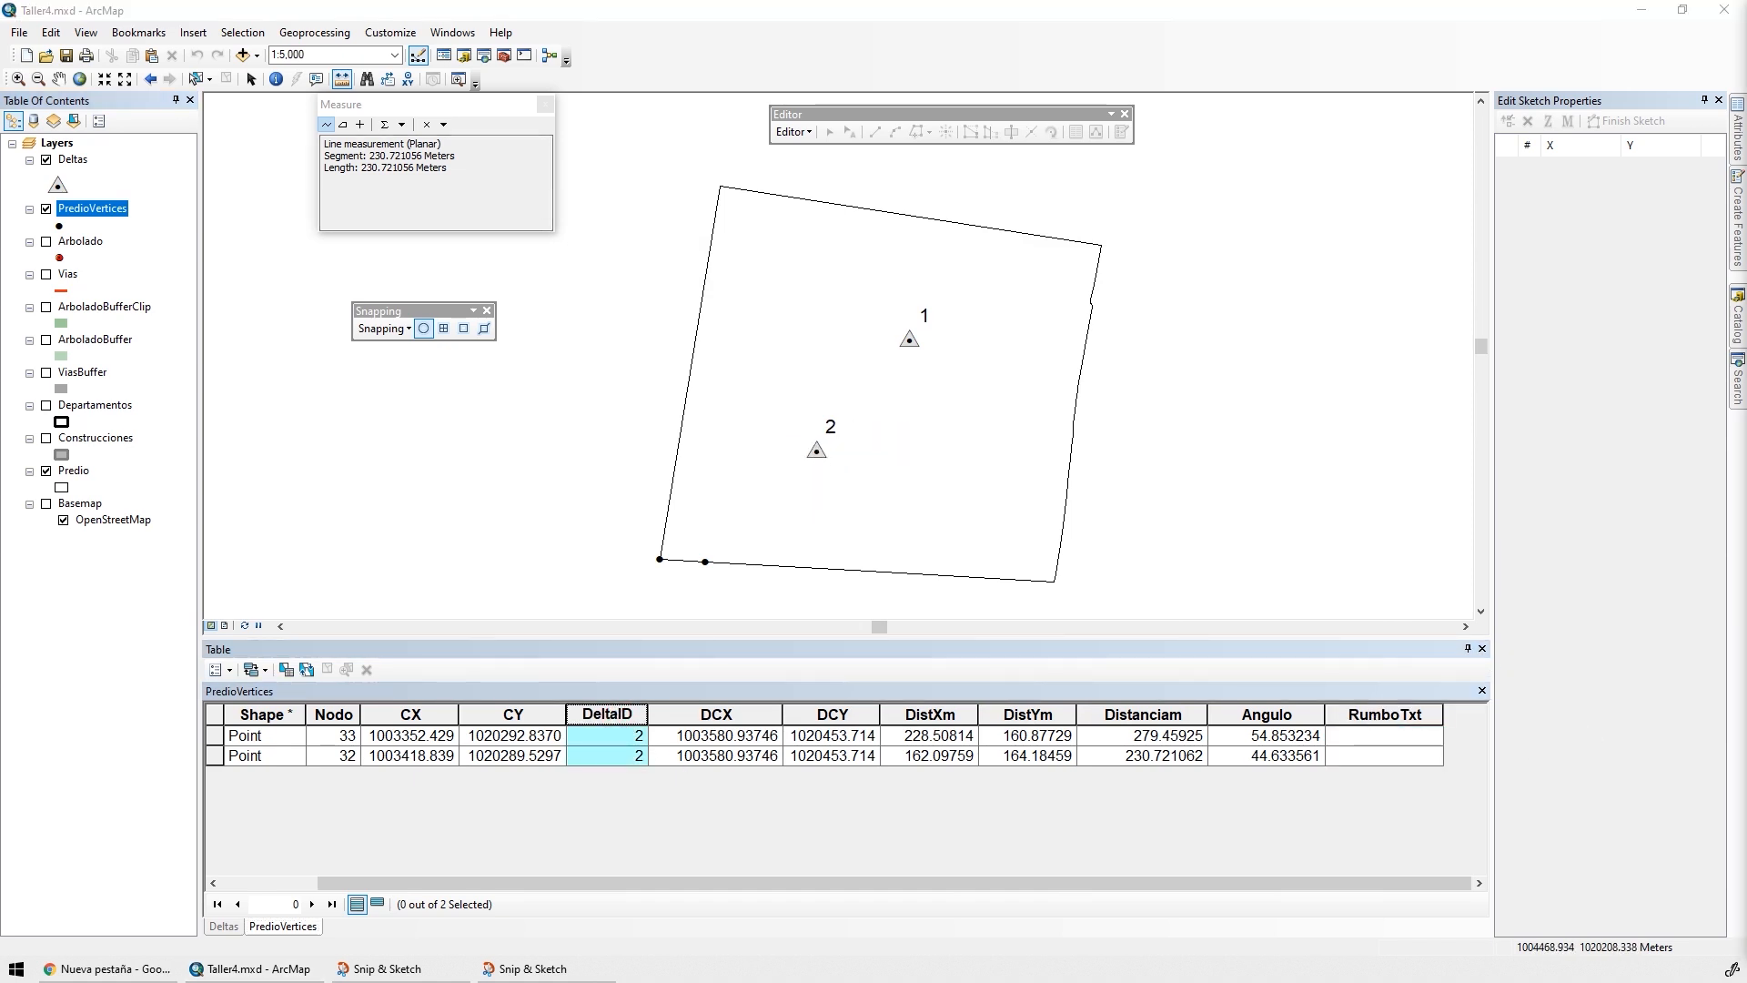
{"action": "right_click", "coordinate": [1371, 715]}
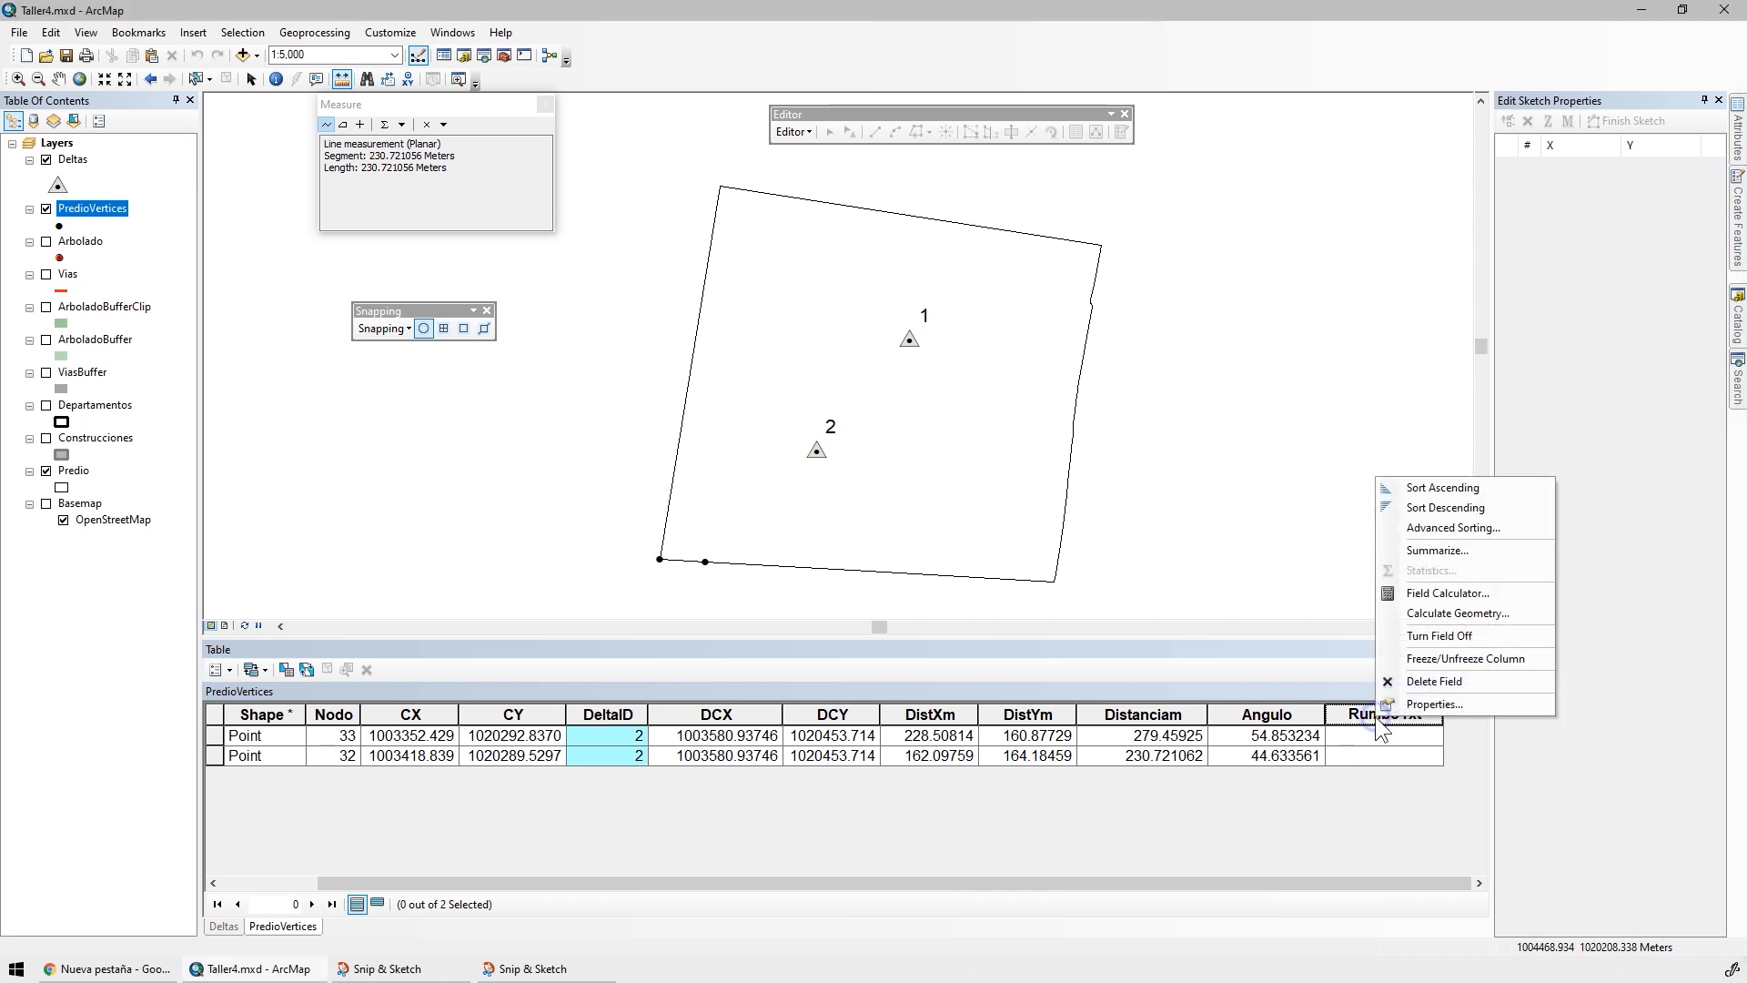
{"action": "left_click", "coordinate": [1436, 585]}
{"action": "left_click", "coordinate": [966, 704]}
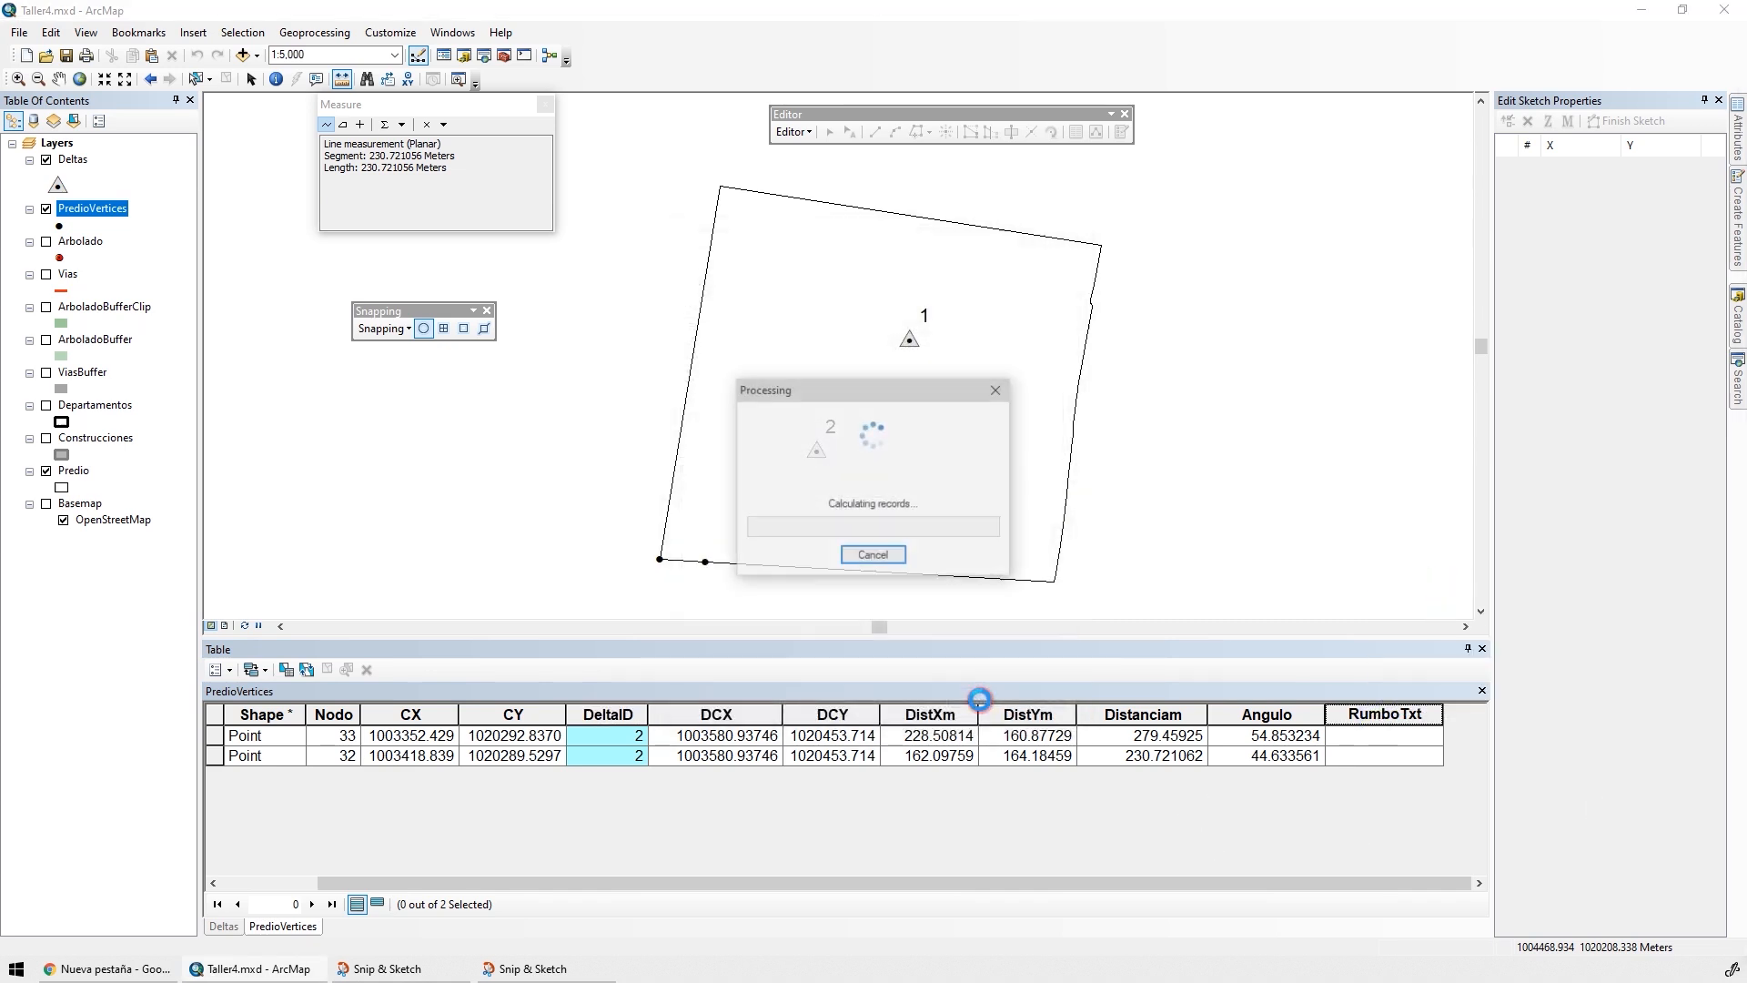
{"action": "left_click", "coordinate": [377, 903]}
{"action": "left_click", "coordinate": [357, 903]}
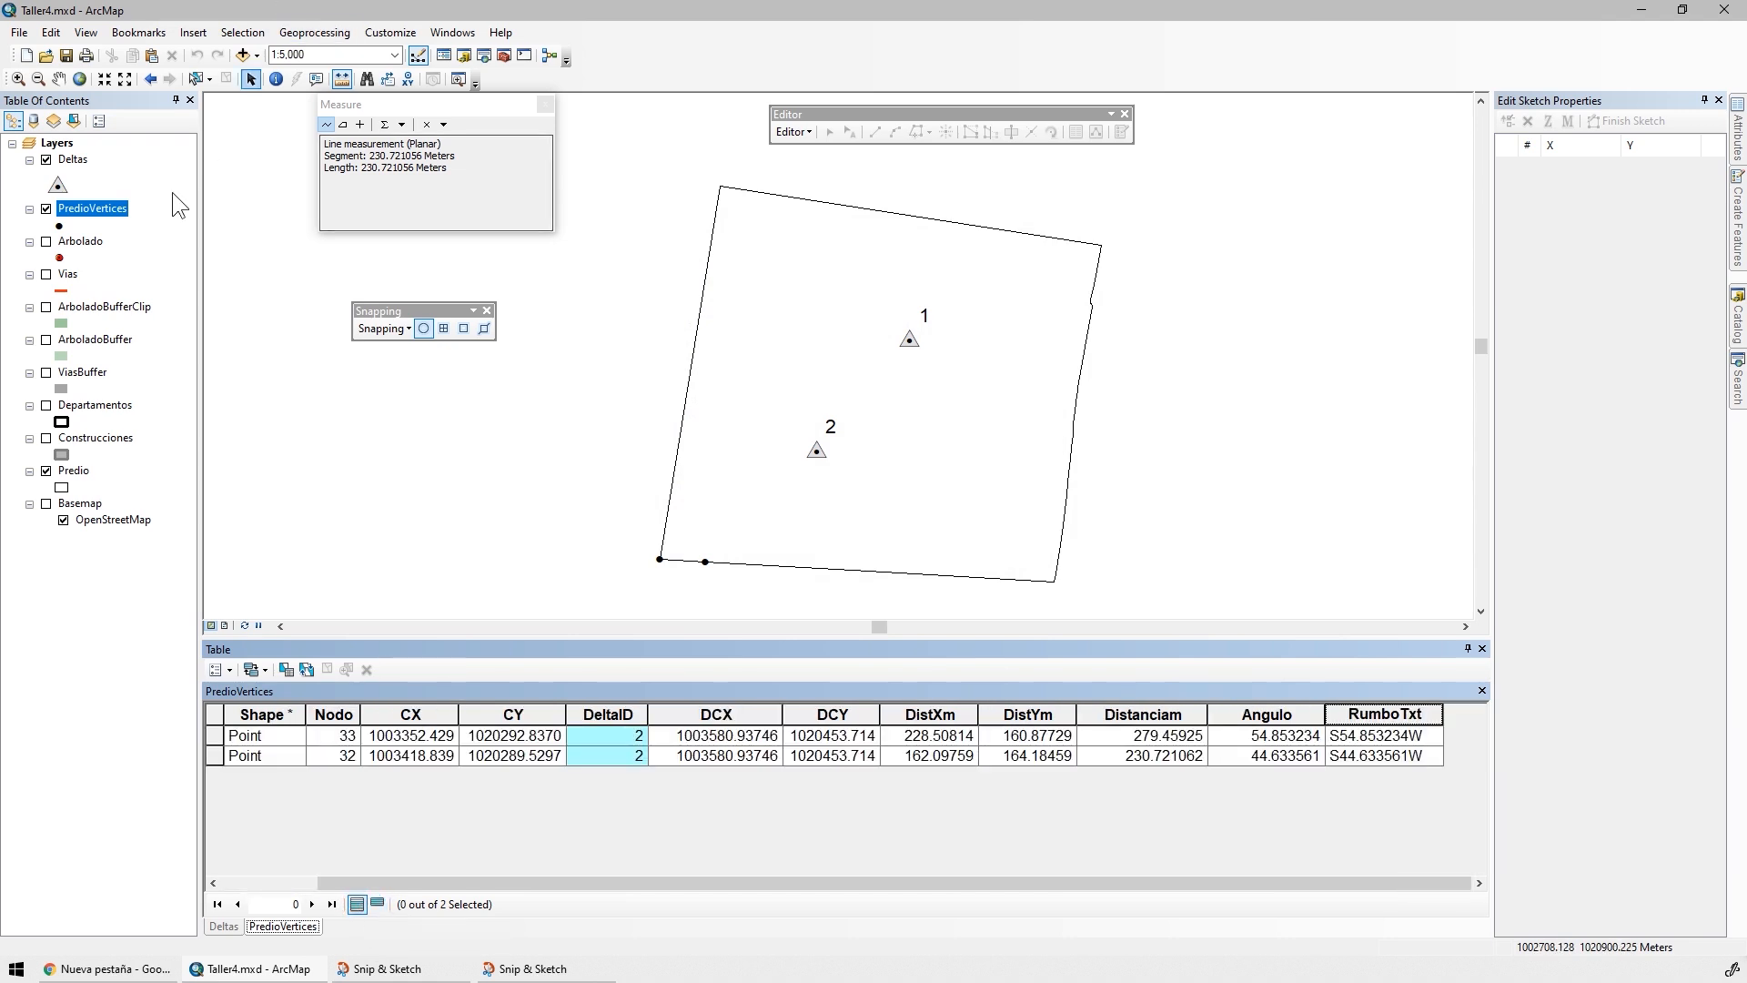
Clear the PredioVertices definition query so that all vertices are shown again
{"action": "double_click", "coordinate": [80, 207]}
{"action": "key", "text": "Delete"}
{"action": "left_click", "coordinate": [982, 695]}
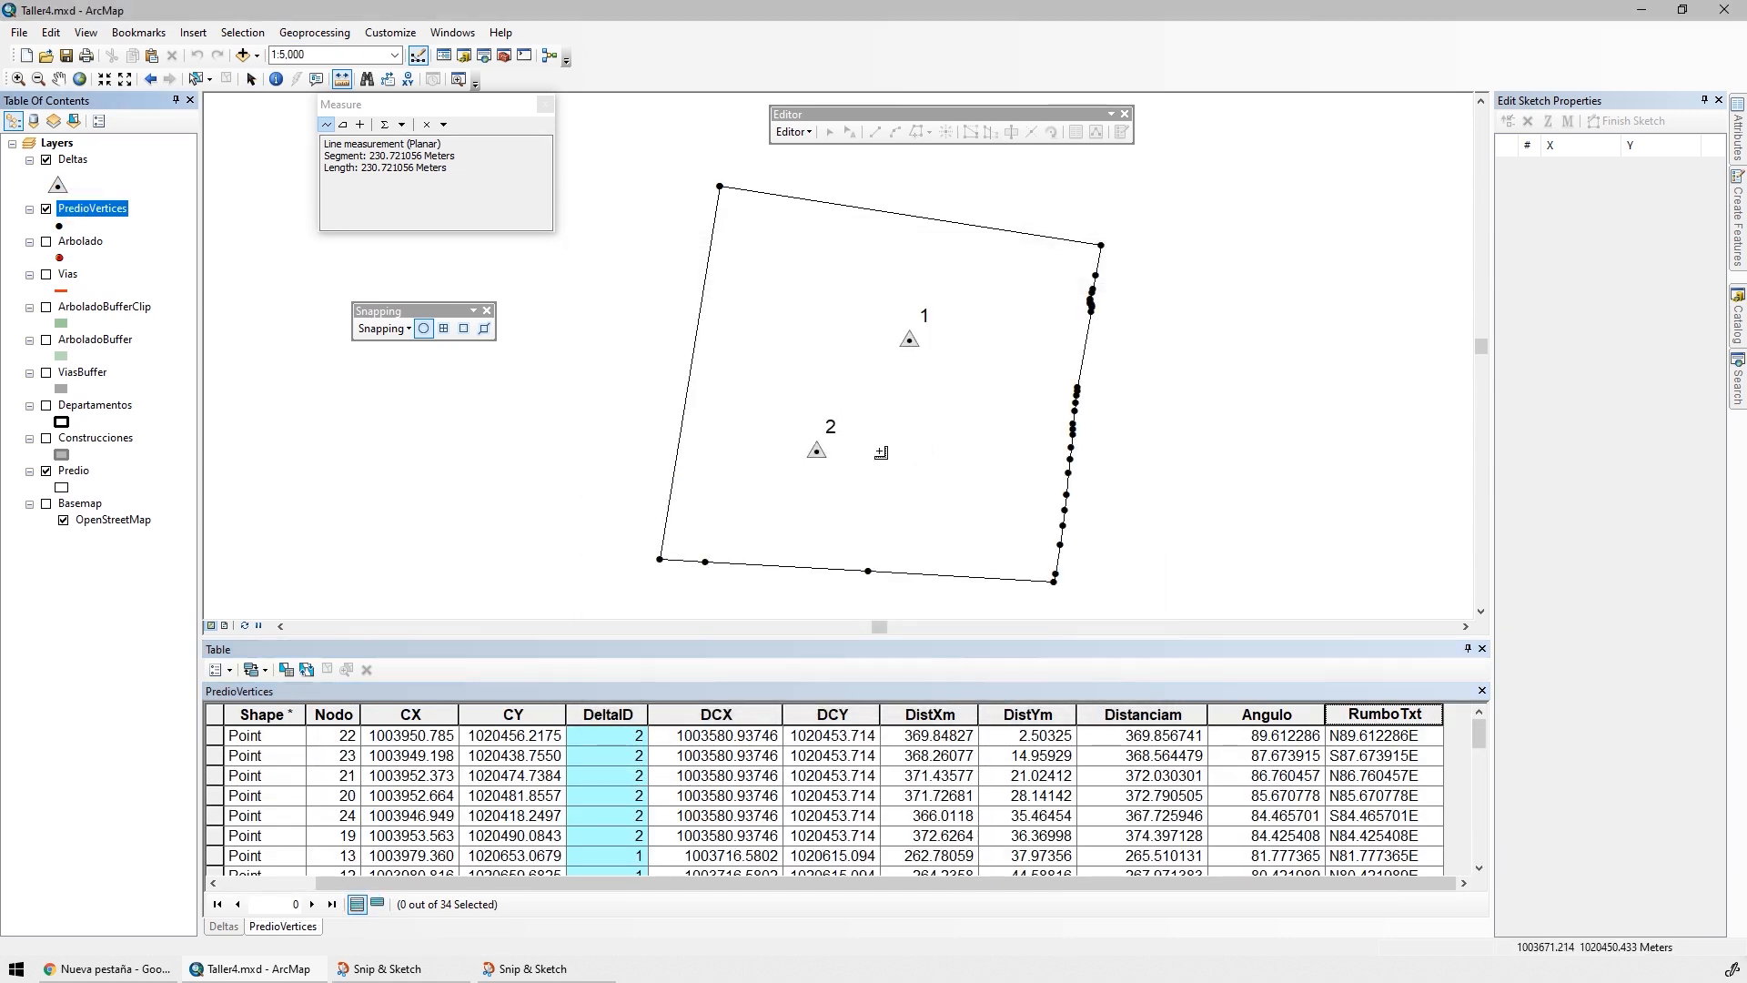
Review the CX, CY, DeltaID, DCX and DistXm columns of the full PredioVertices table
{"action": "left_click", "coordinate": [454, 716]}
{"action": "left_click", "coordinate": [518, 714]}
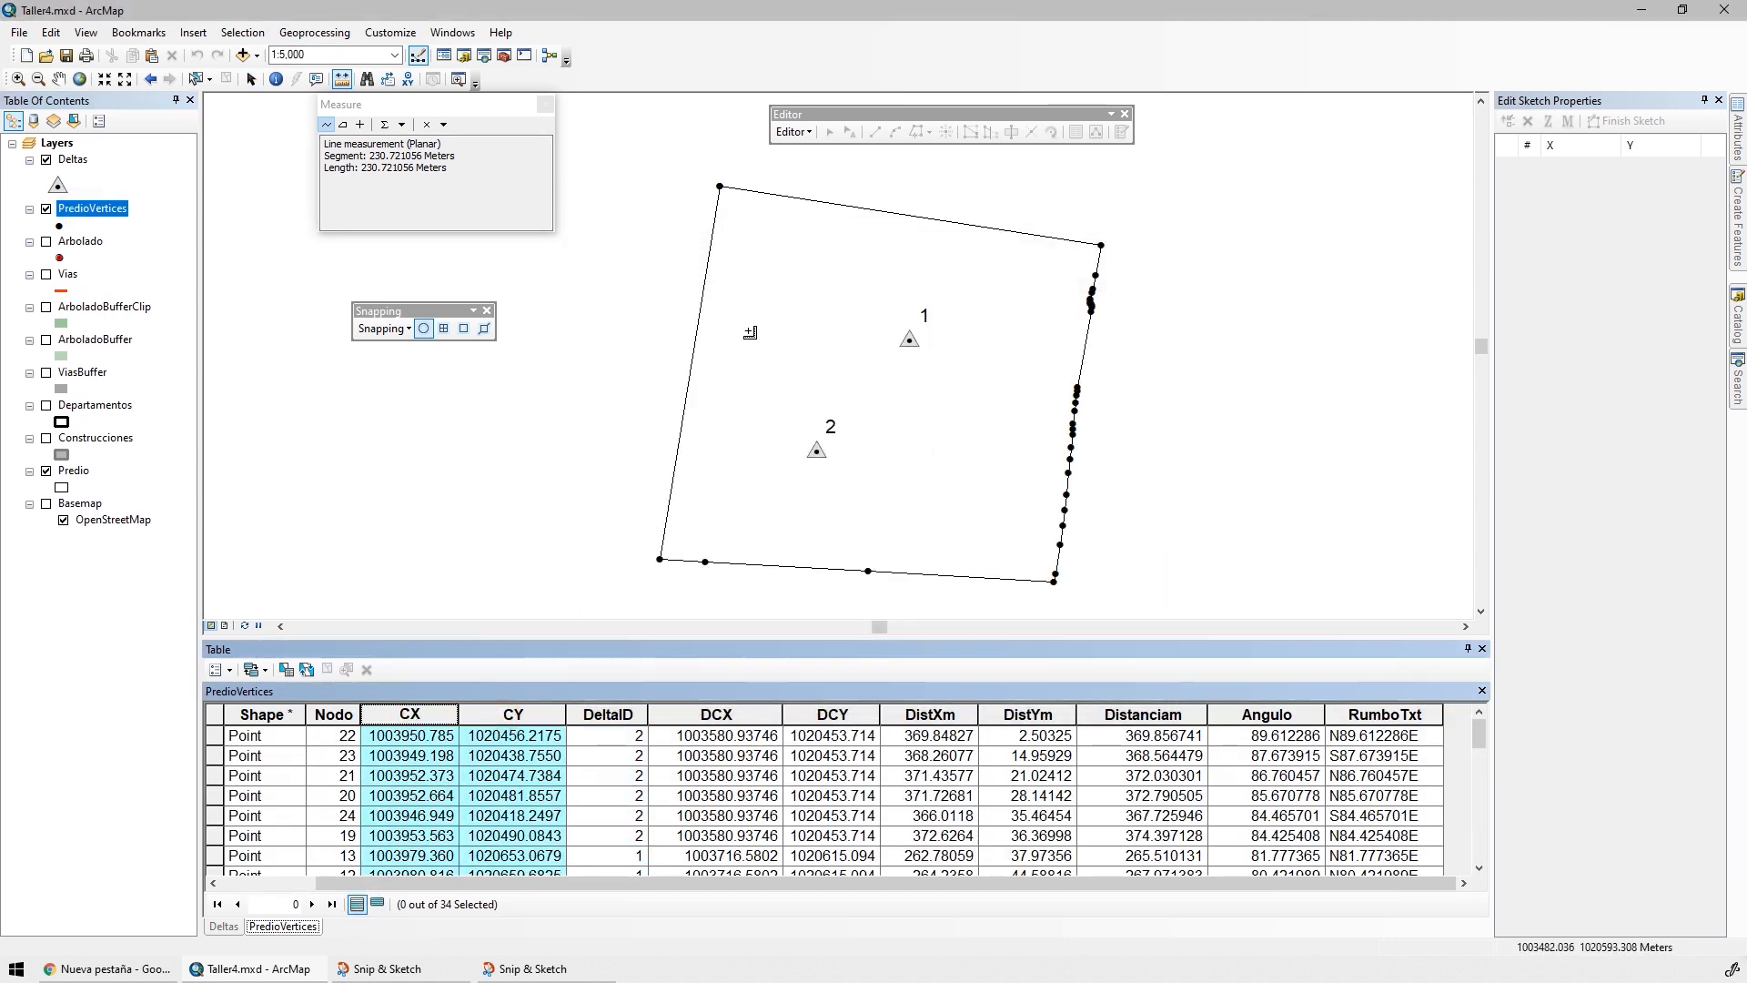
{"action": "left_click", "coordinate": [612, 714]}
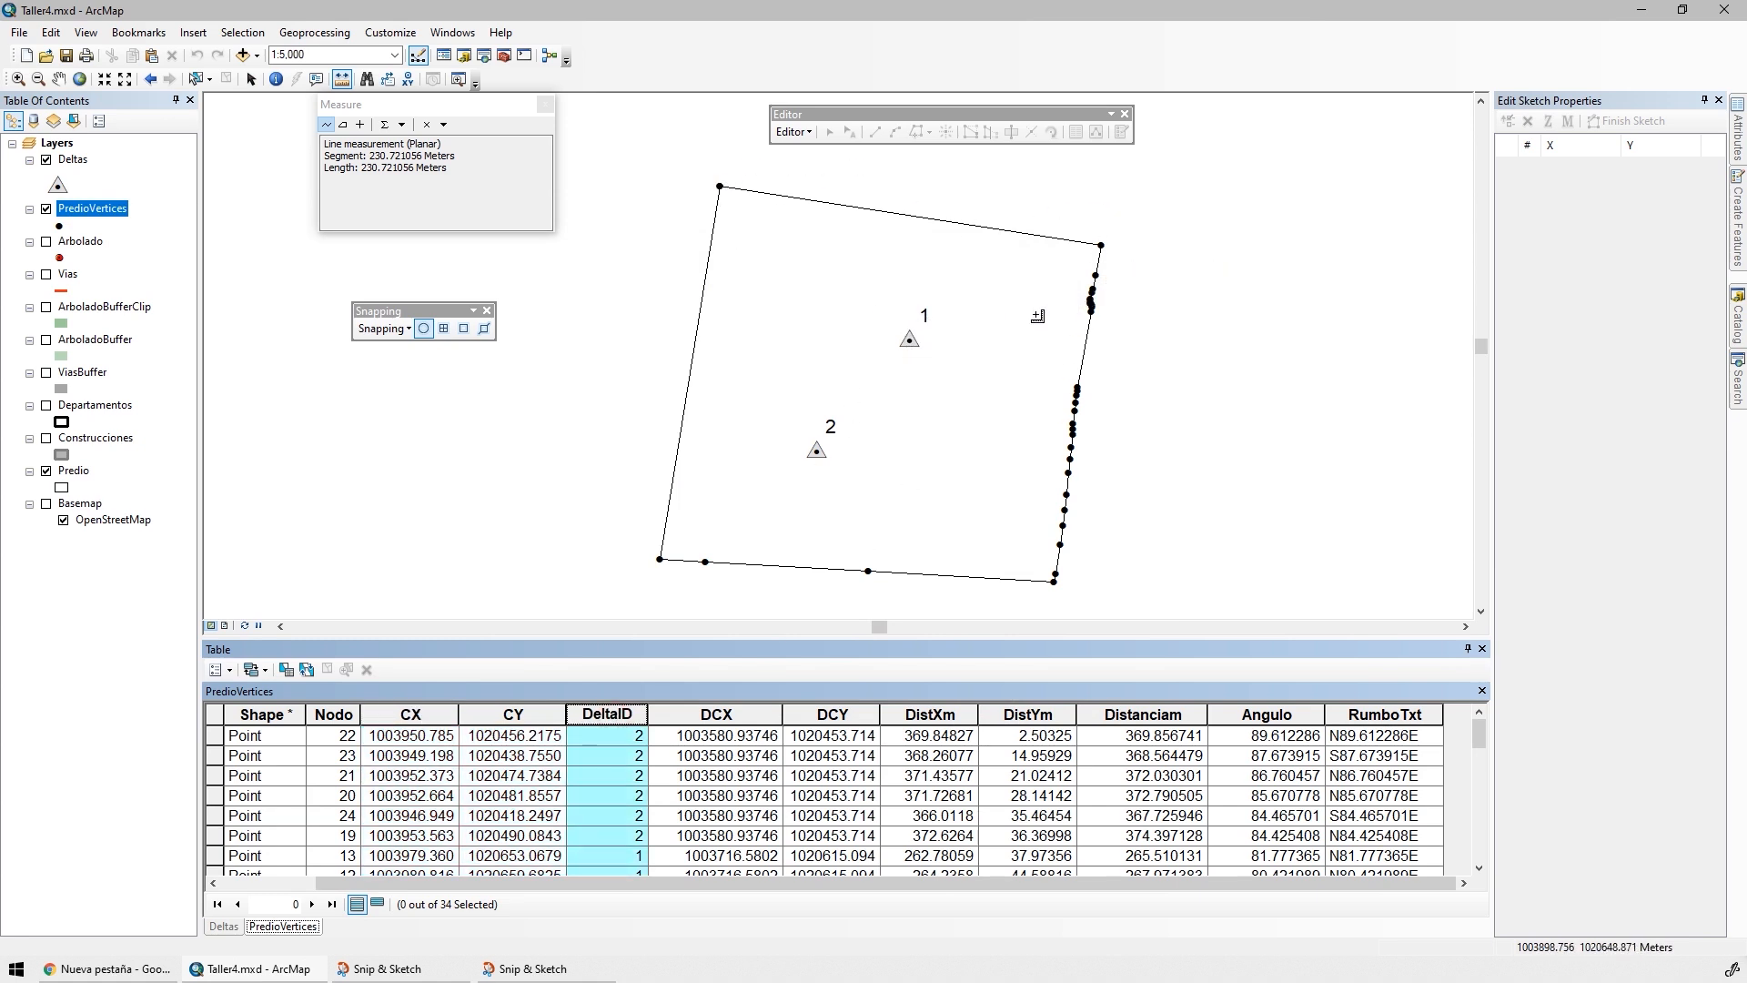
{"action": "left_click", "coordinate": [768, 714]}
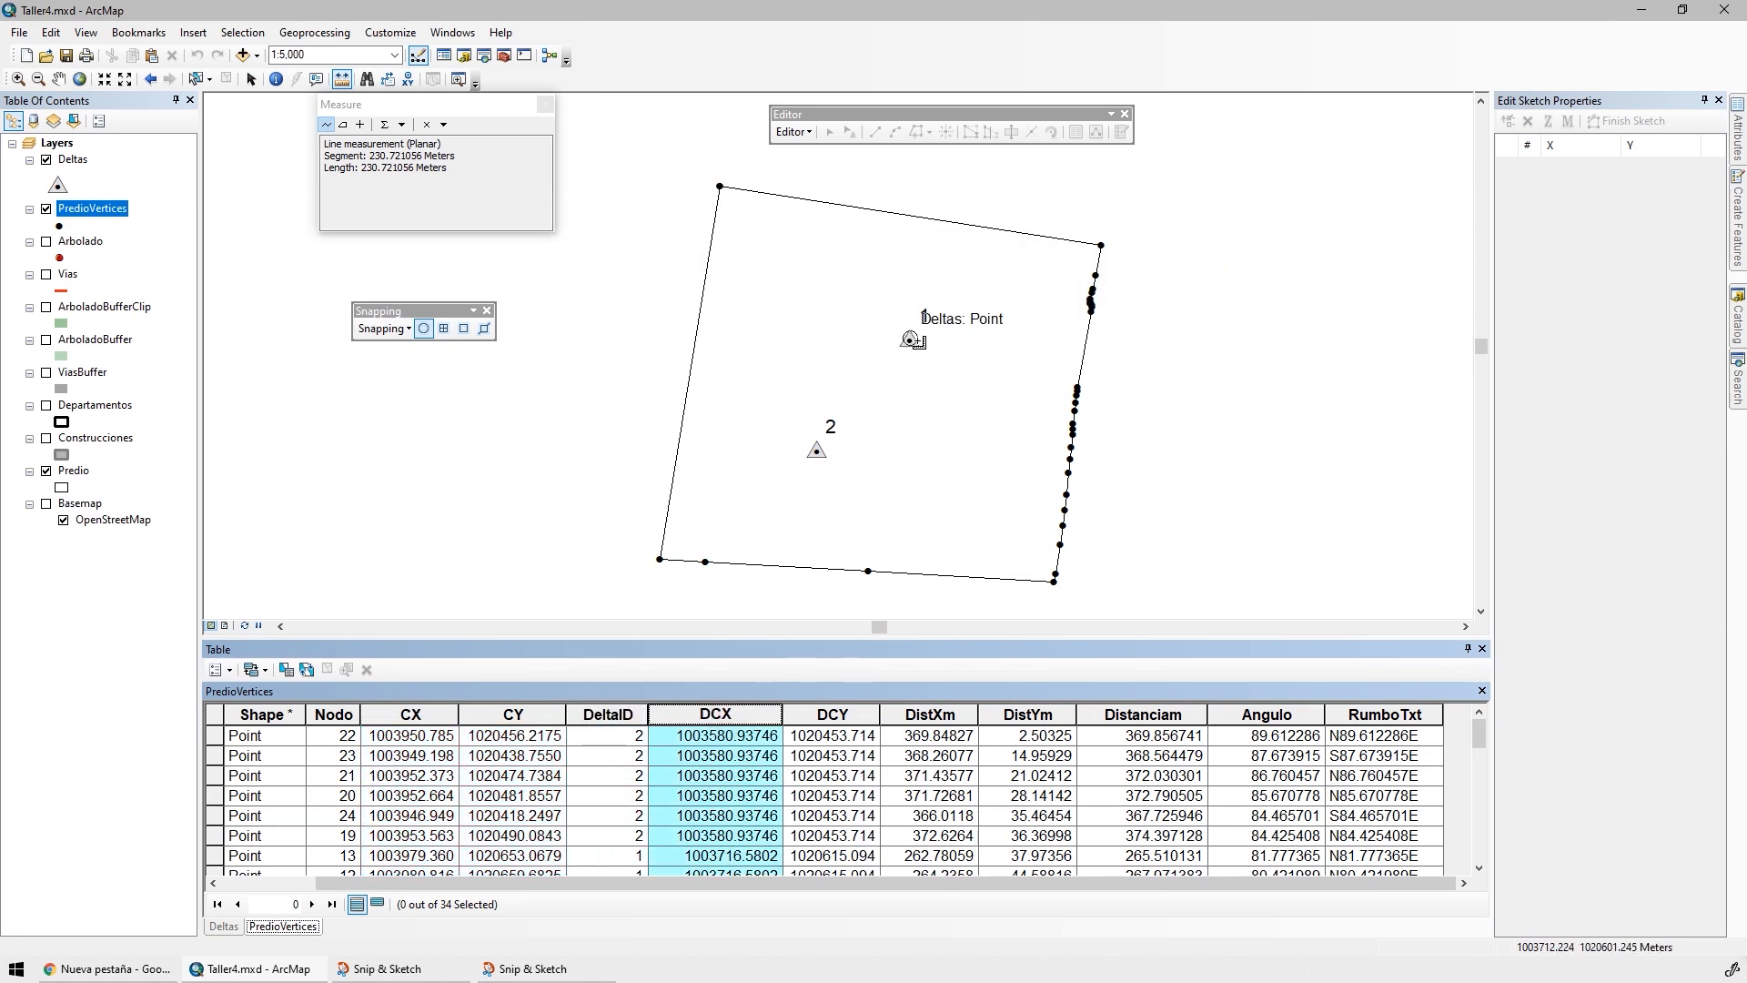
{"action": "left_click", "coordinate": [927, 711]}
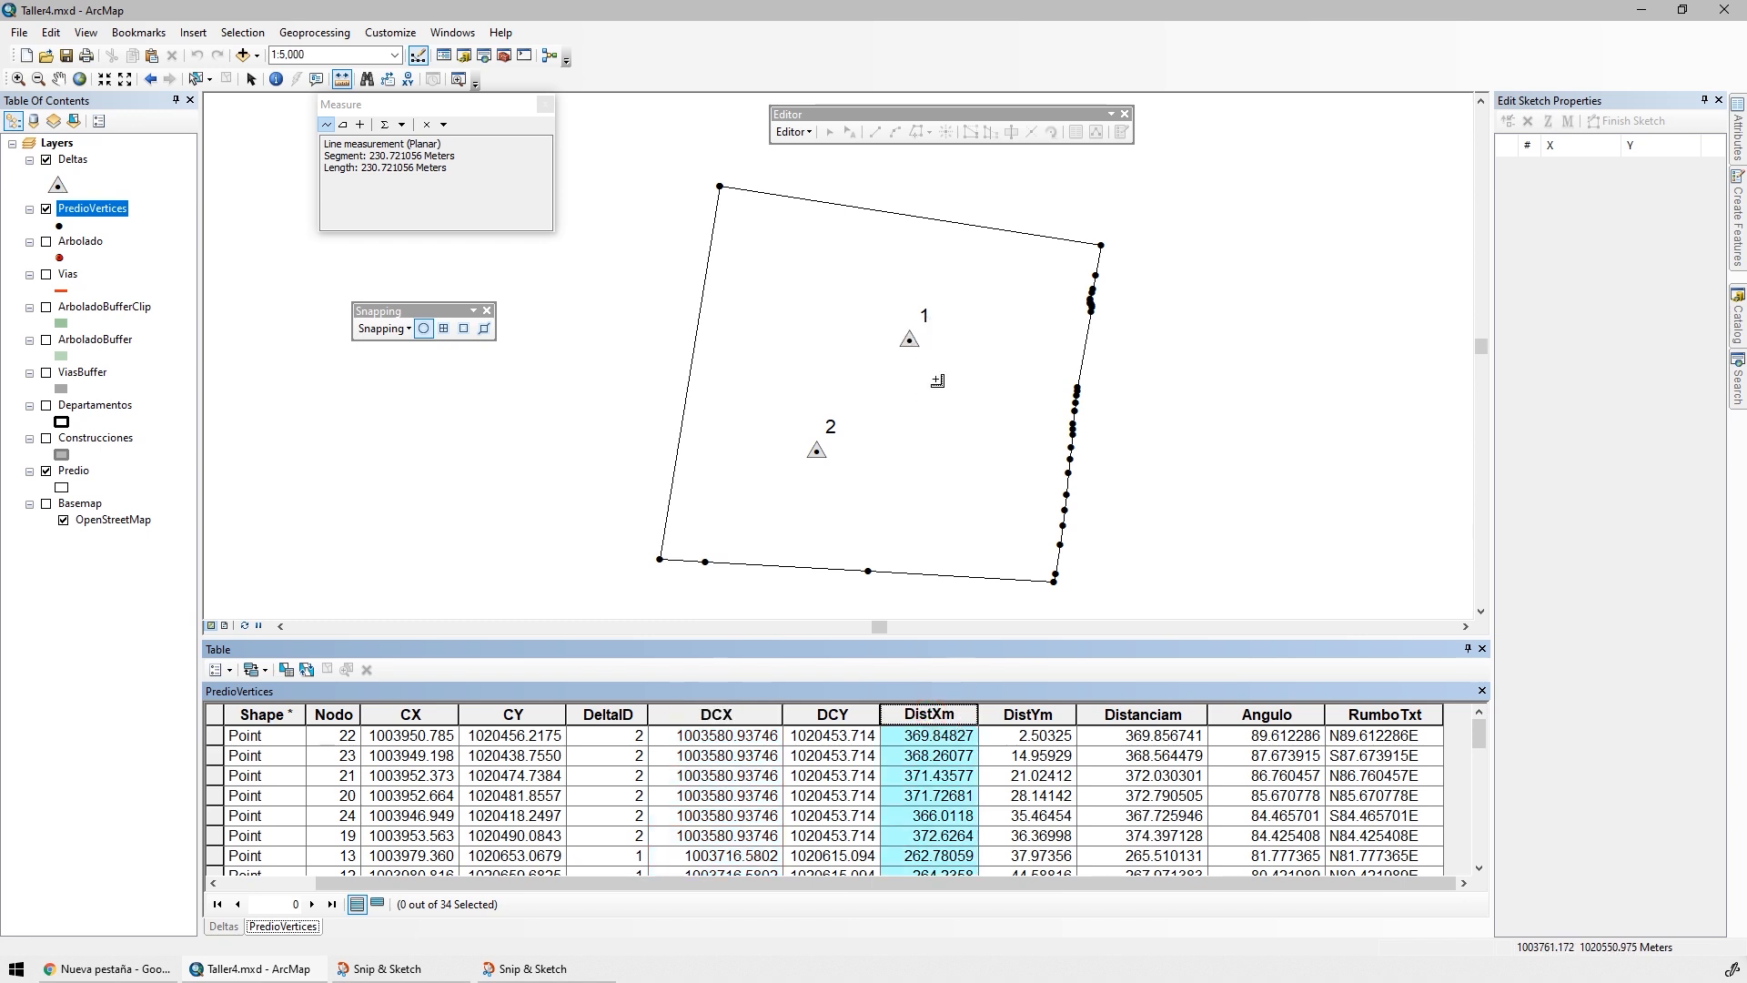
Review the DistYm, Distanciam, Angulo and RumboTxt columns of the PredioVertices table
{"action": "left_click", "coordinate": [1031, 709]}
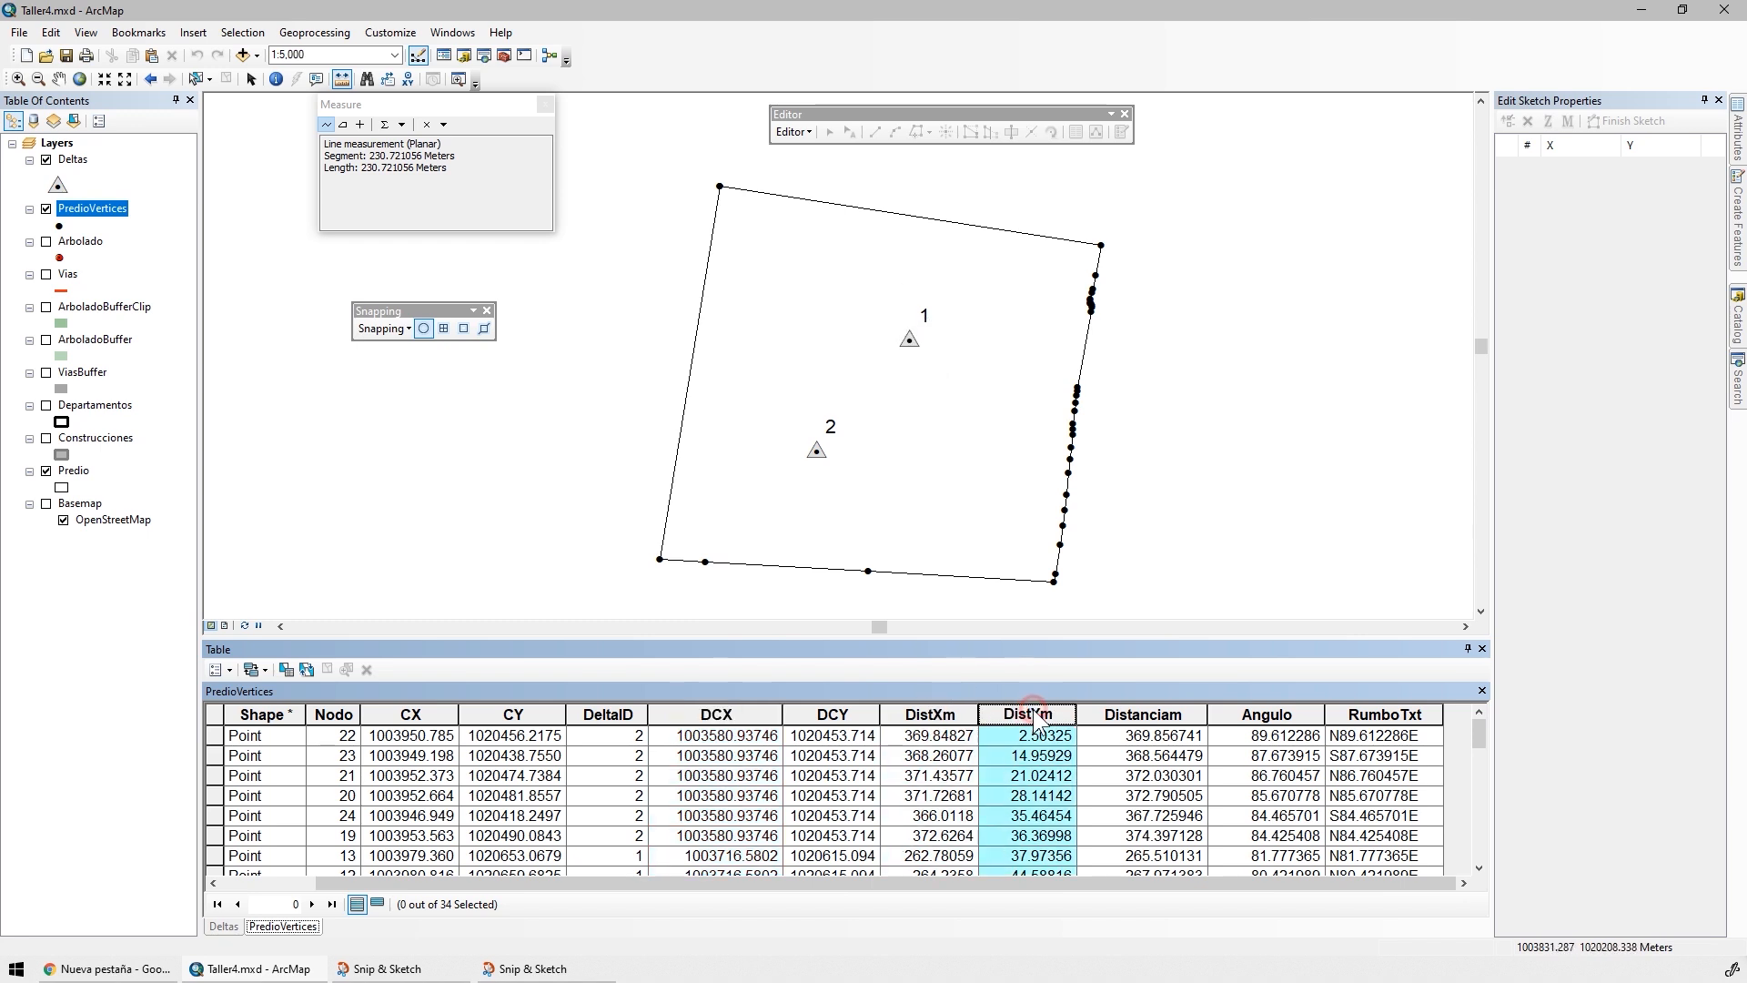
{"action": "left_click", "coordinate": [1141, 714]}
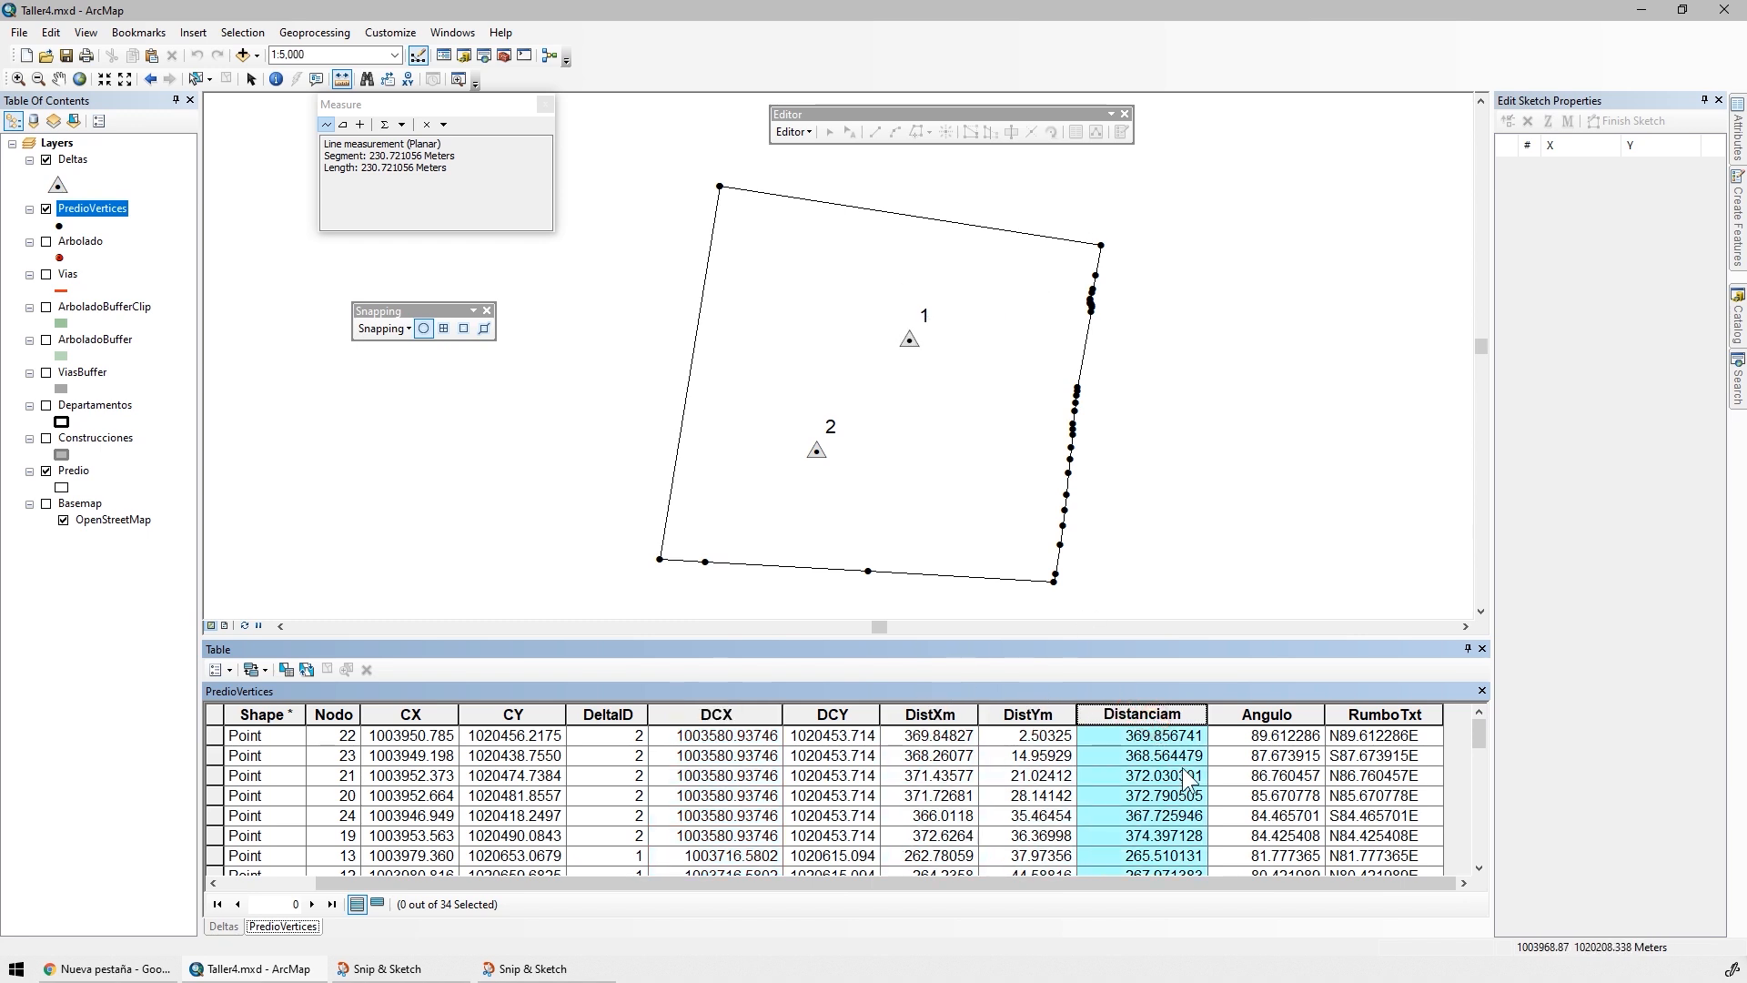
{"action": "left_click", "coordinate": [1251, 714]}
{"action": "left_click", "coordinate": [1370, 715]}
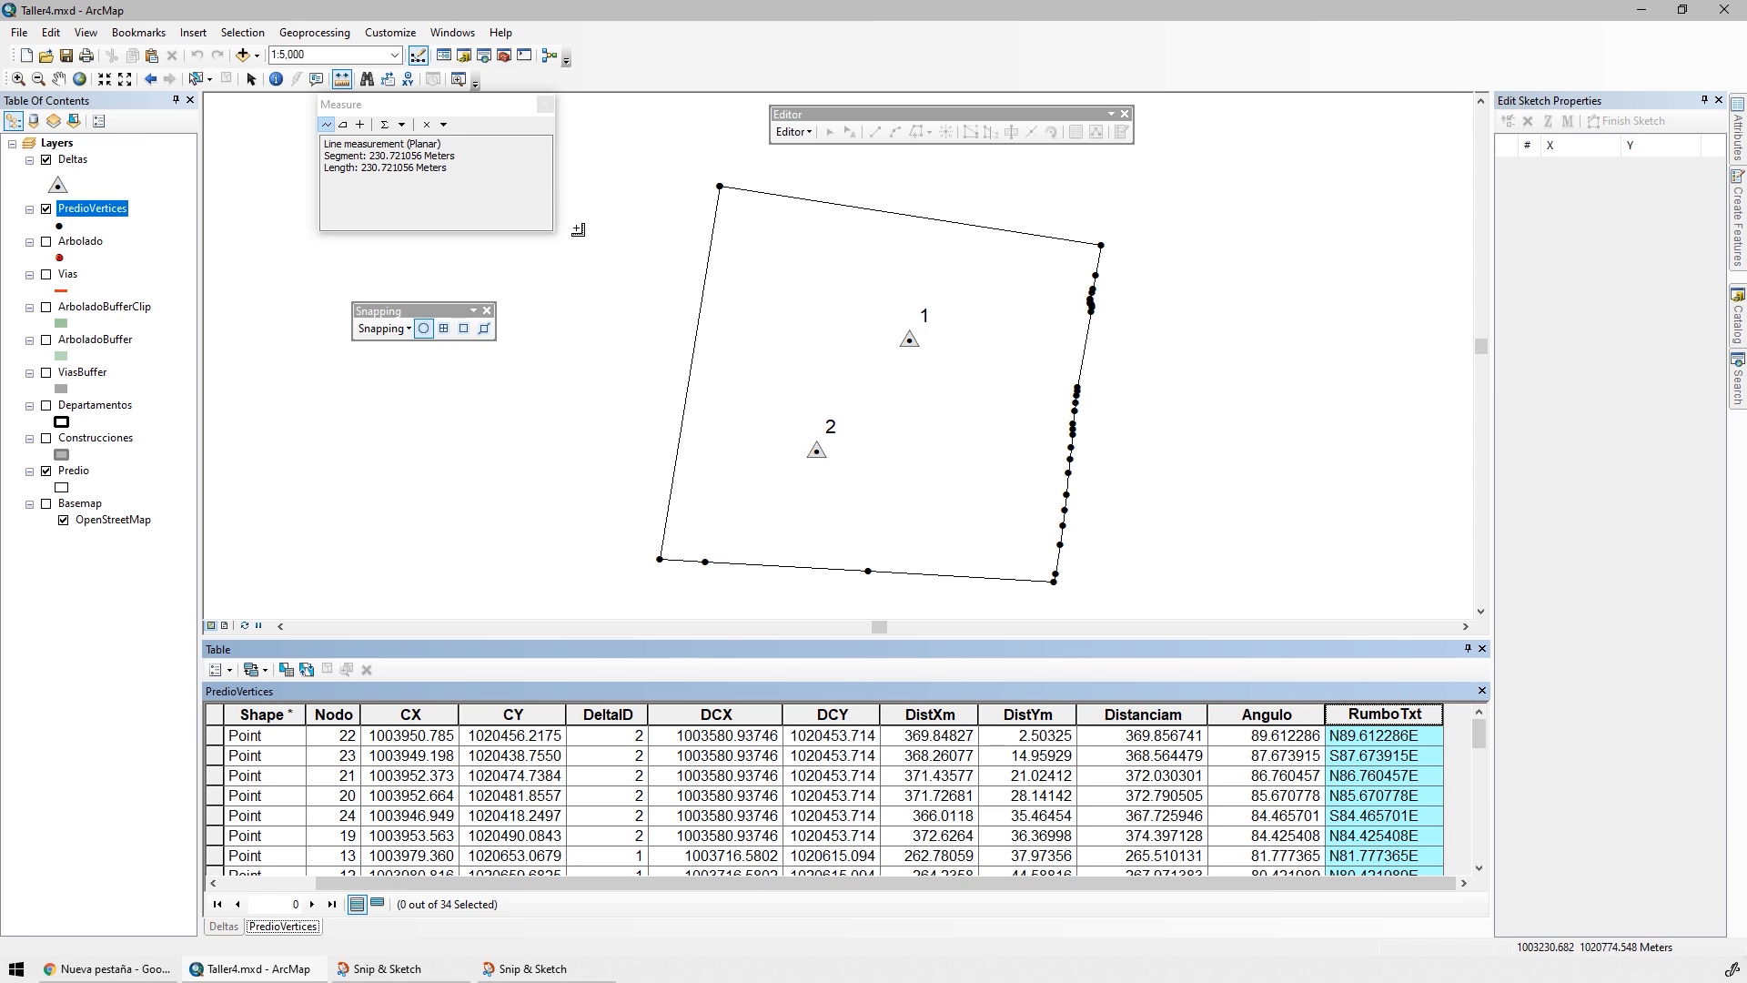
Turn on labels for the PredioVertices layer and open its label expression for editing
{"action": "double_click", "coordinate": [99, 210]}
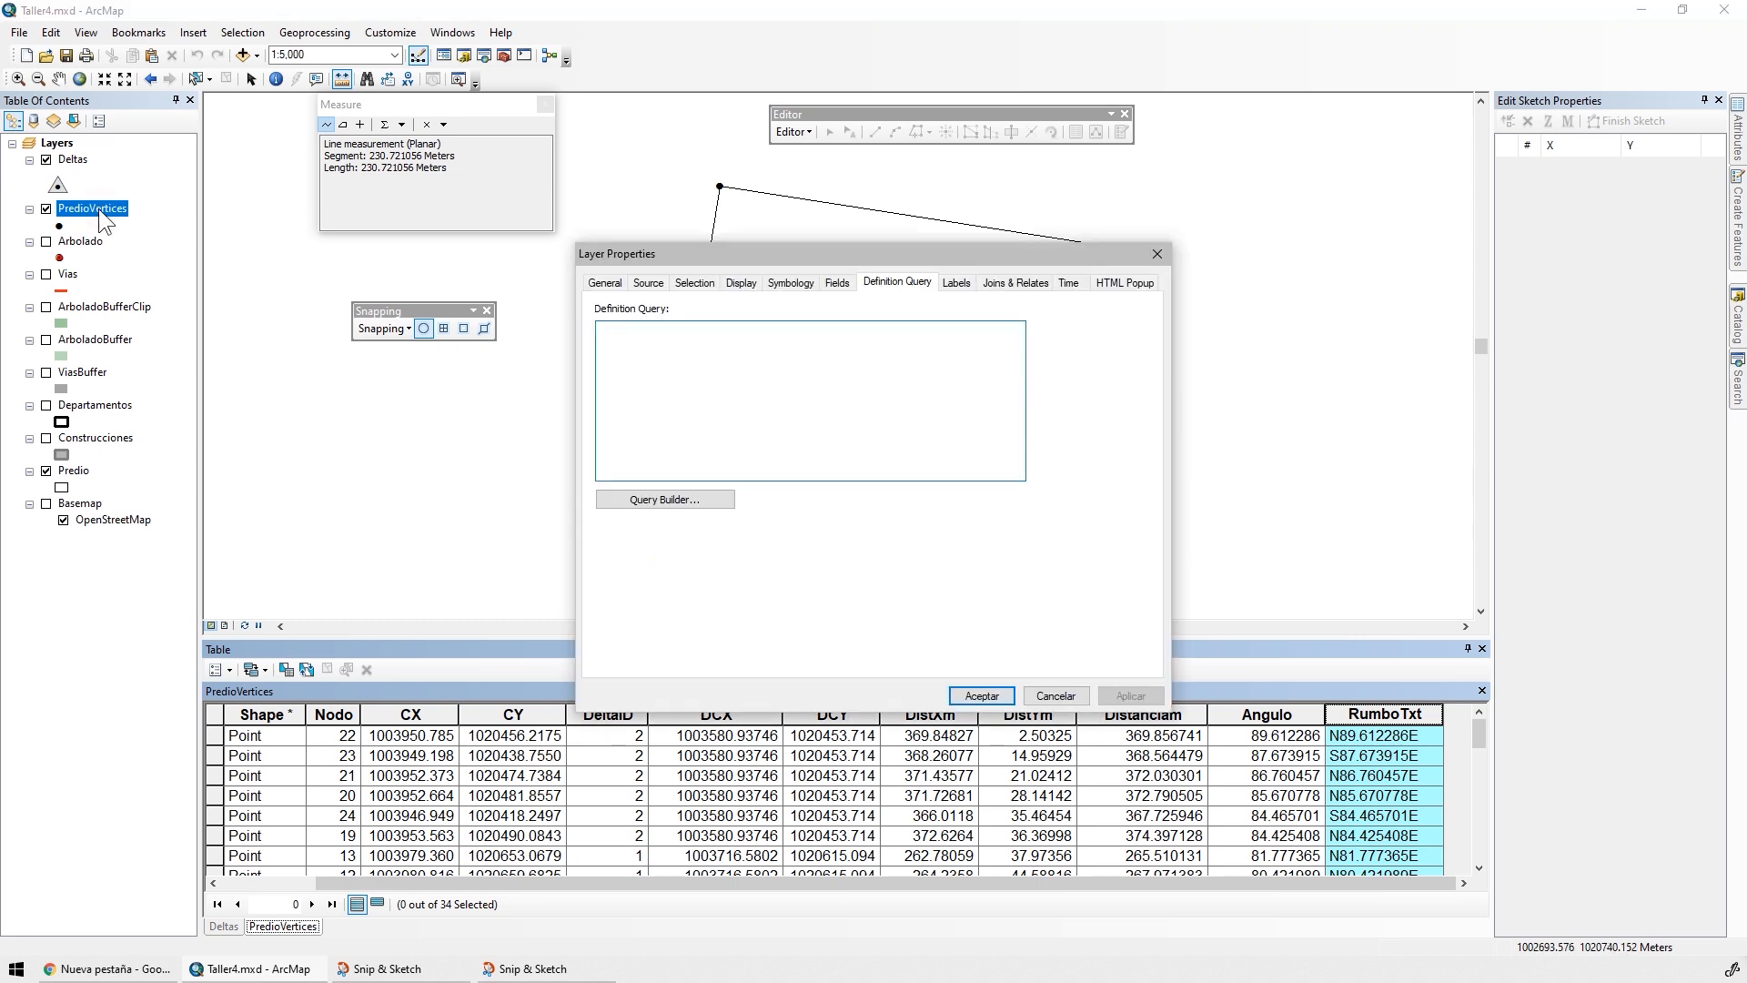
{"action": "left_click", "coordinate": [968, 284]}
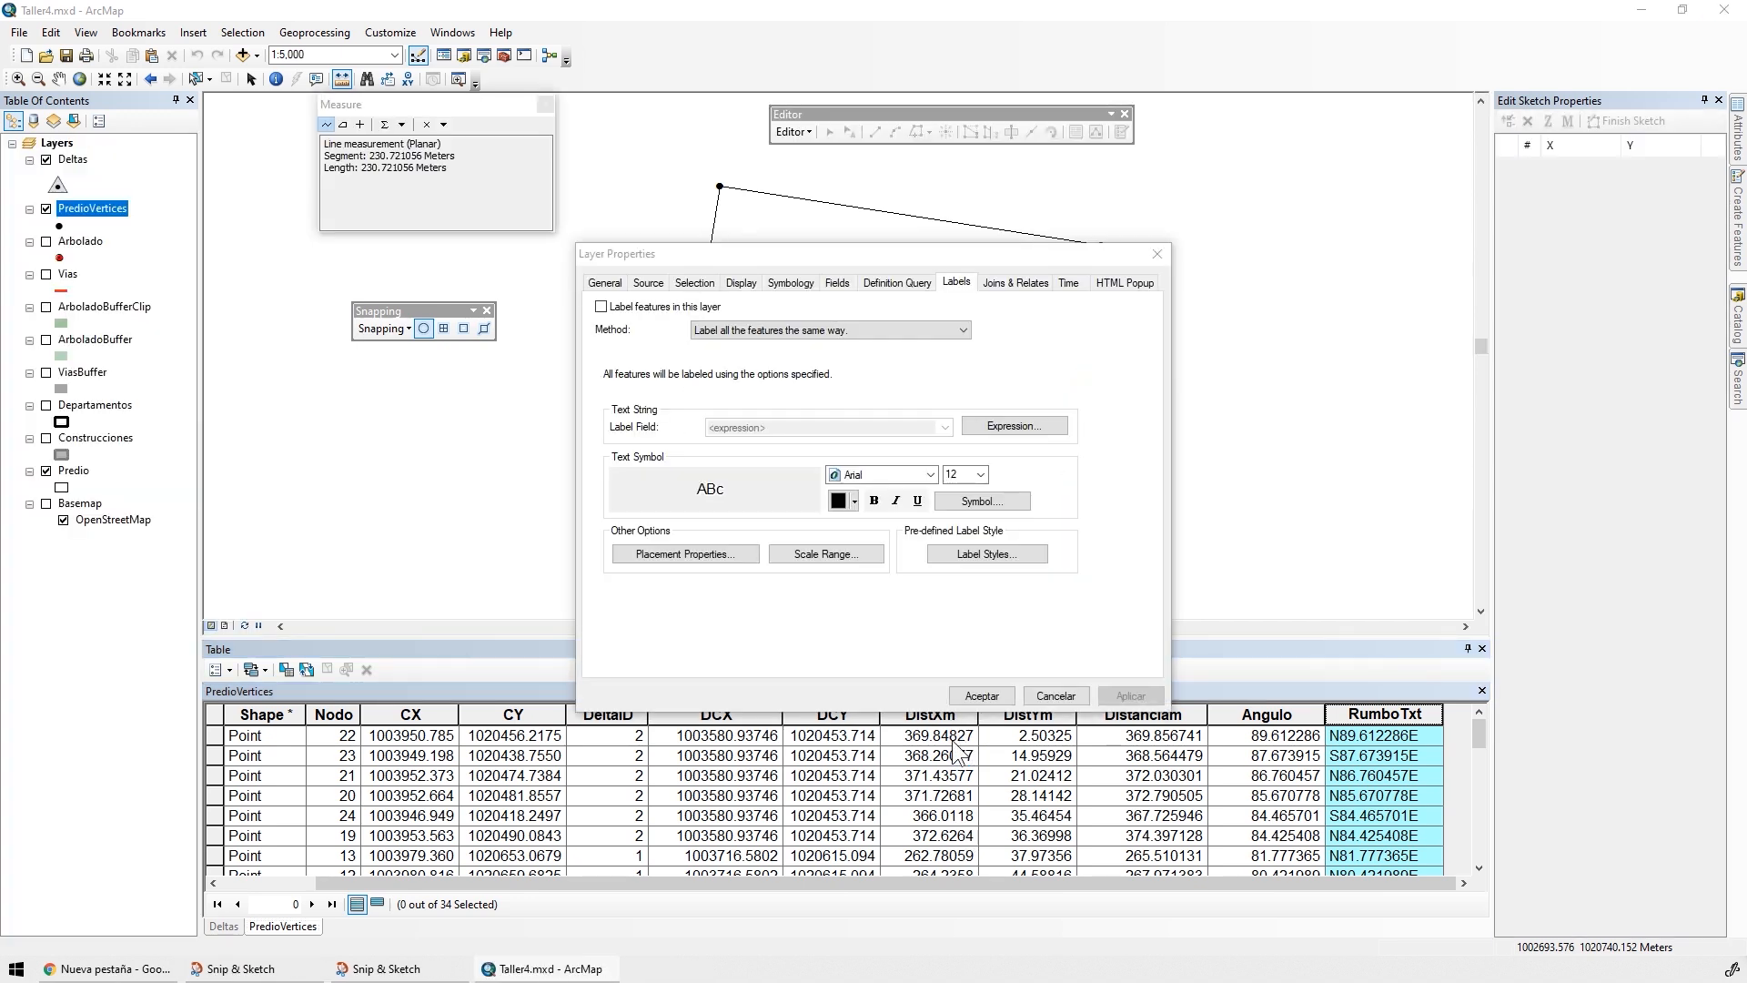
{"action": "left_click", "coordinate": [697, 308]}
{"action": "left_click", "coordinate": [1013, 425]}
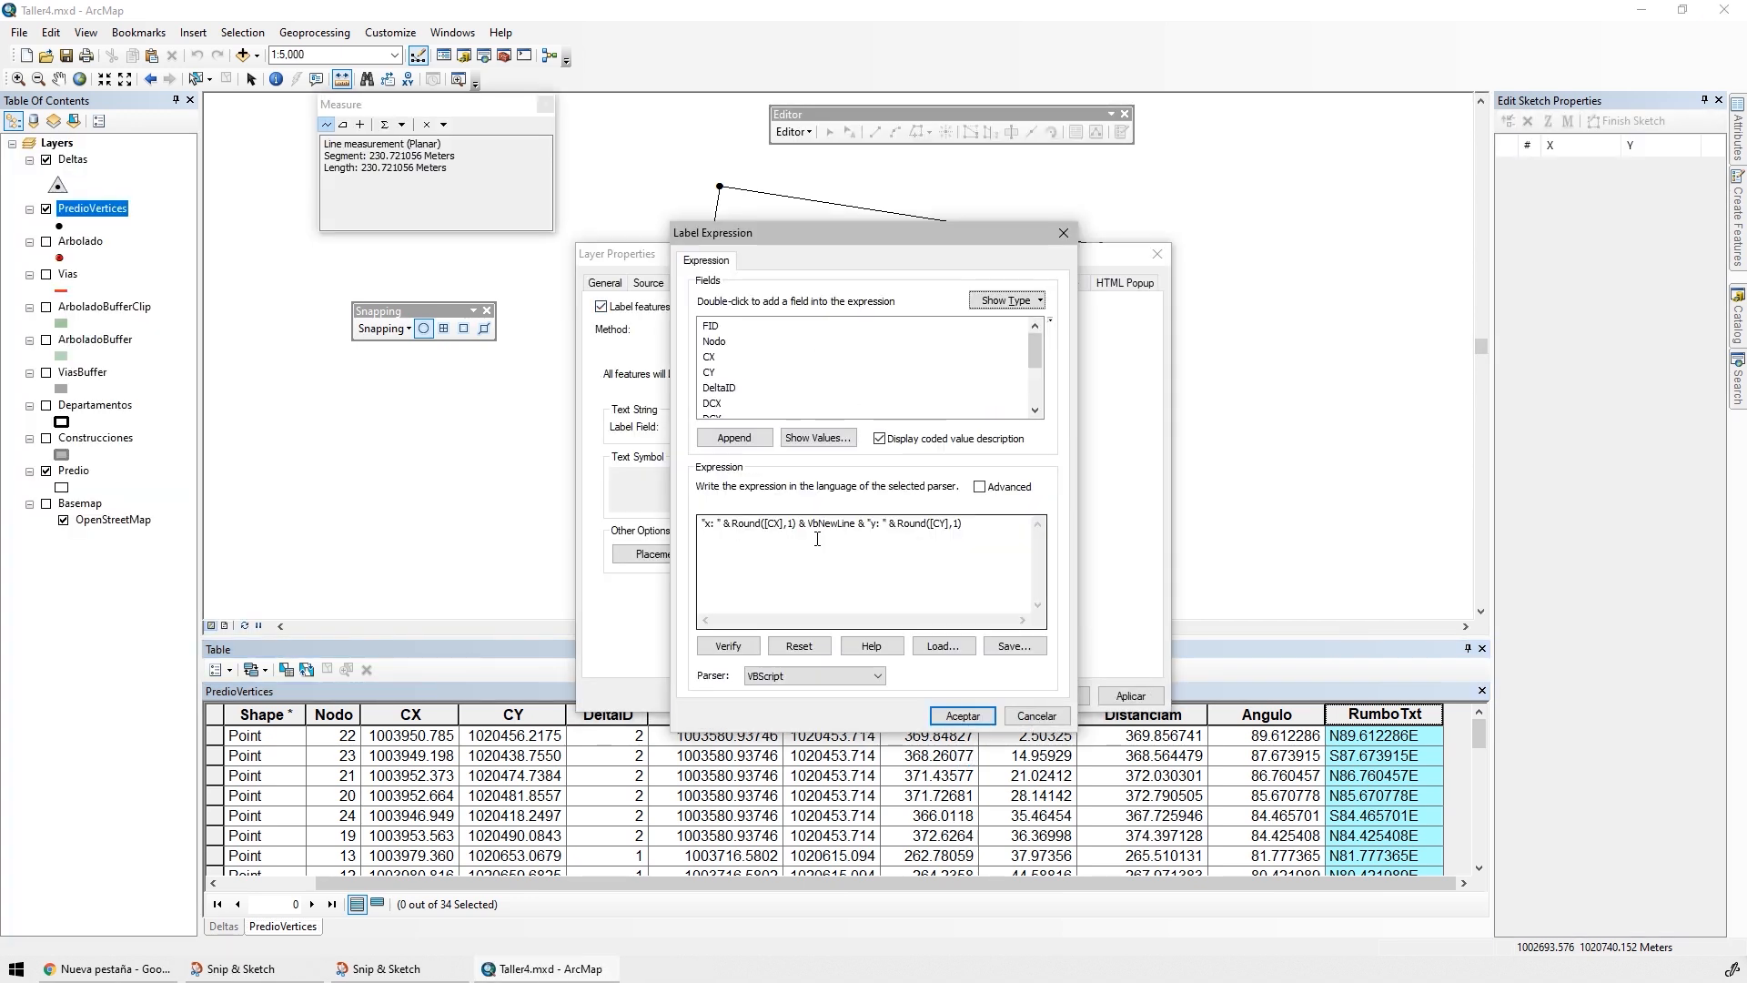
{"action": "left_click_drag", "start_coordinate": [982, 526], "coordinate": [593, 528]}
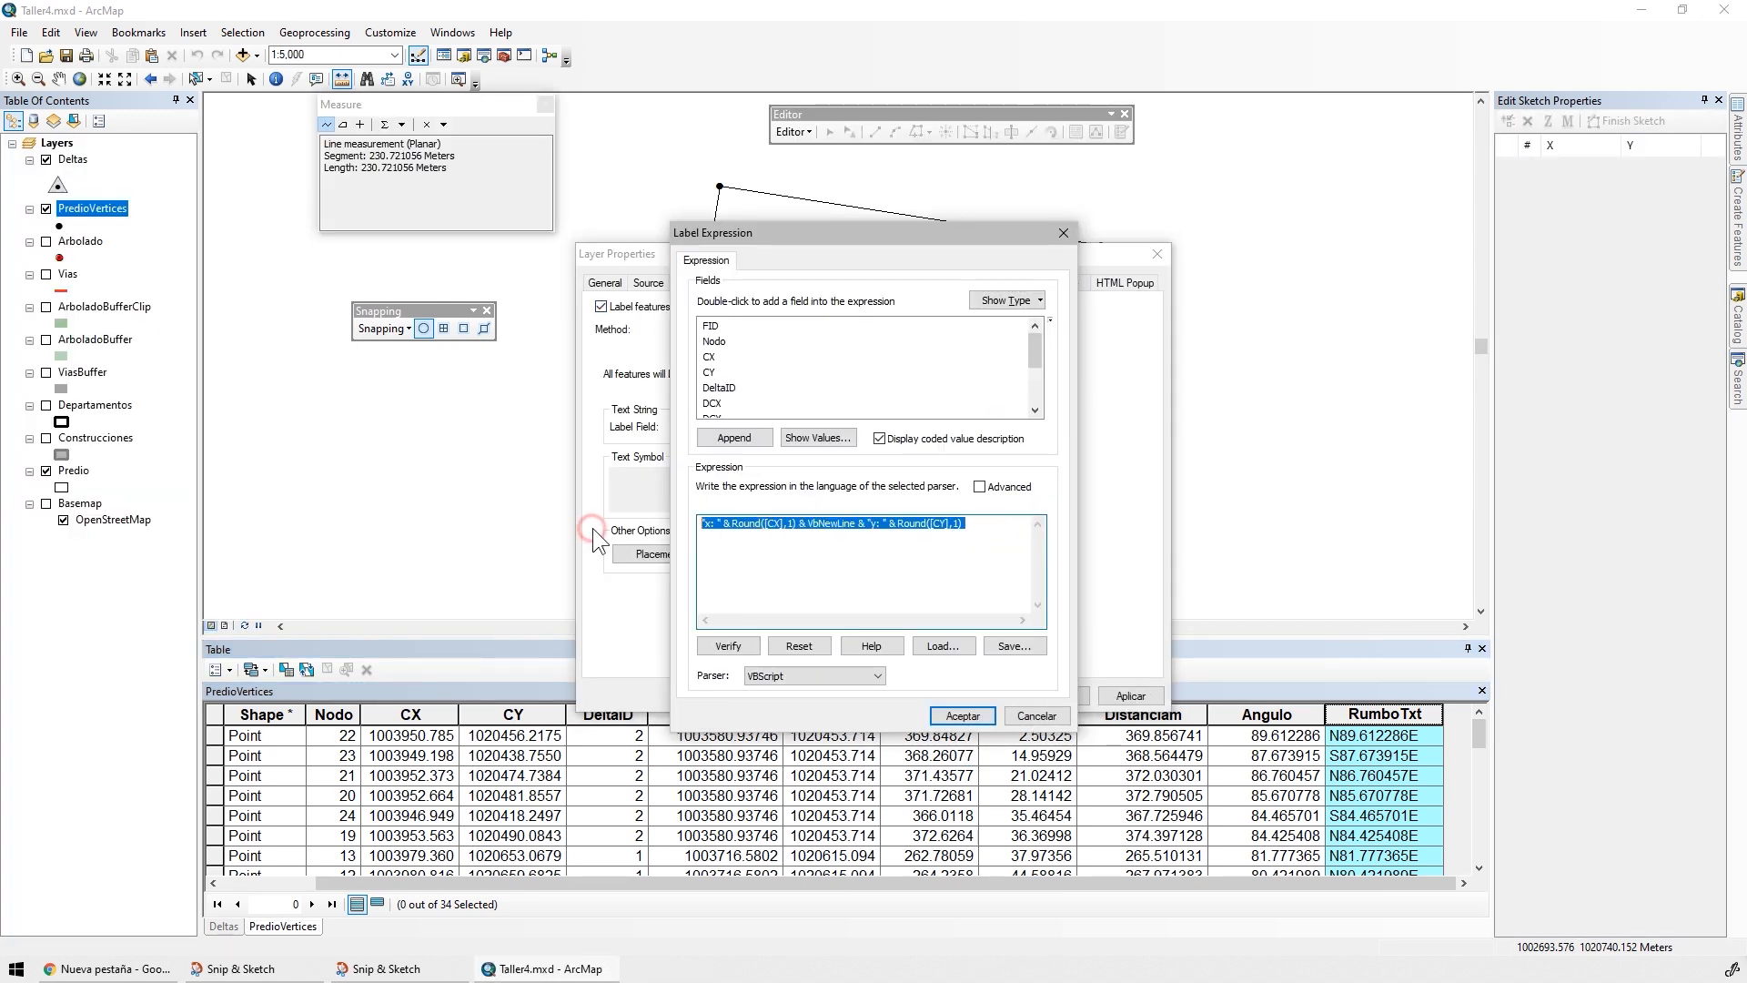
{"action": "left_click", "coordinate": [983, 524]}
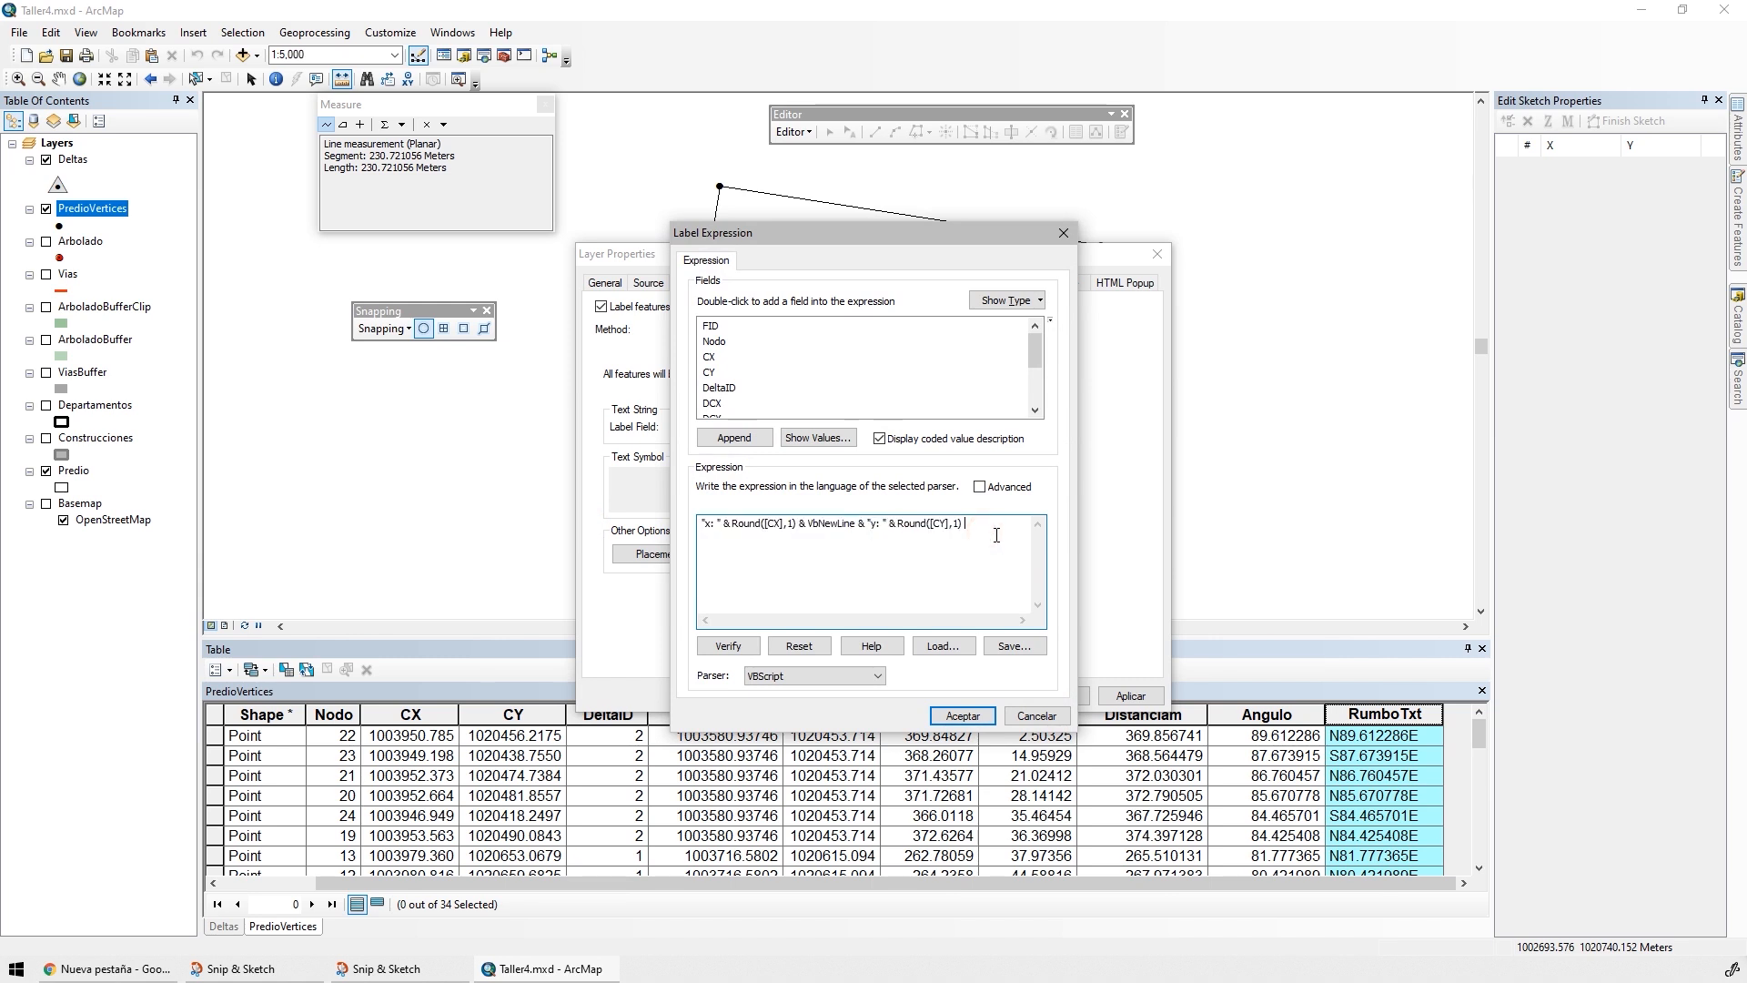
Append a copy of the y-coordinate line to the end of the label expression and change the copy's prefix to "d: "
{"action": "left_click_drag", "start_coordinate": [799, 539], "coordinate": [1021, 529]}
{"action": "key", "text": "ctrl+c"}
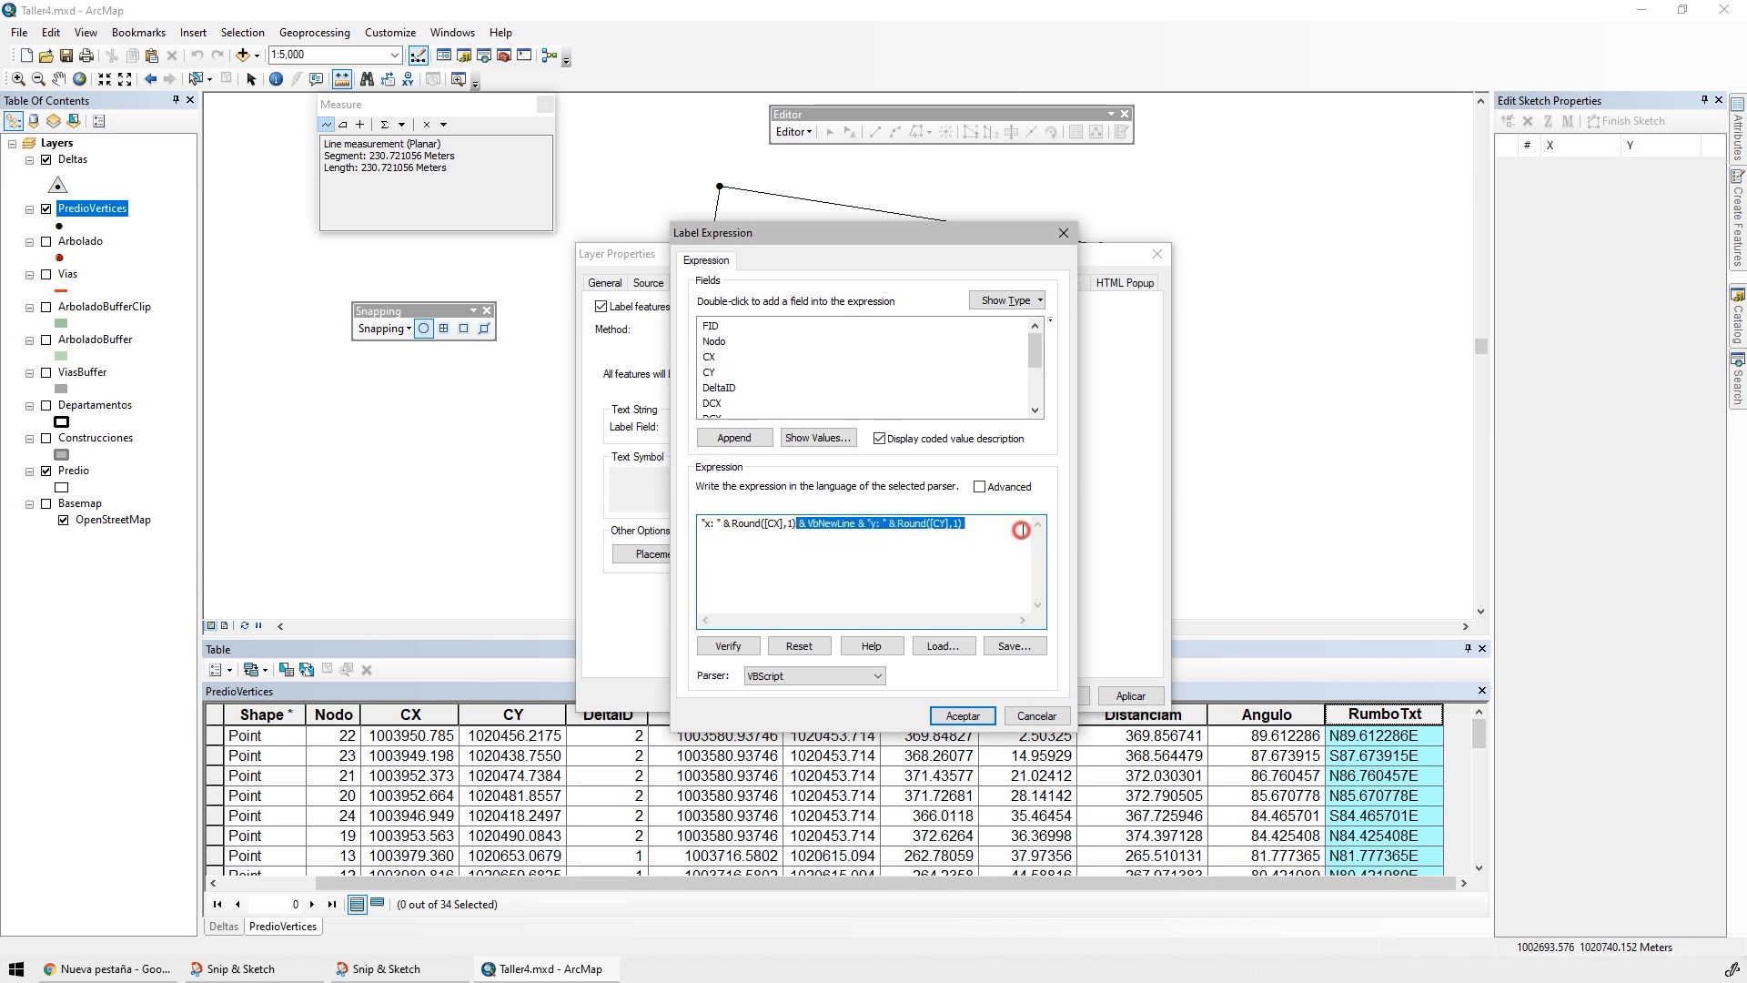
{"action": "left_click", "coordinate": [983, 526]}
{"action": "key", "text": "ctrl+v"}
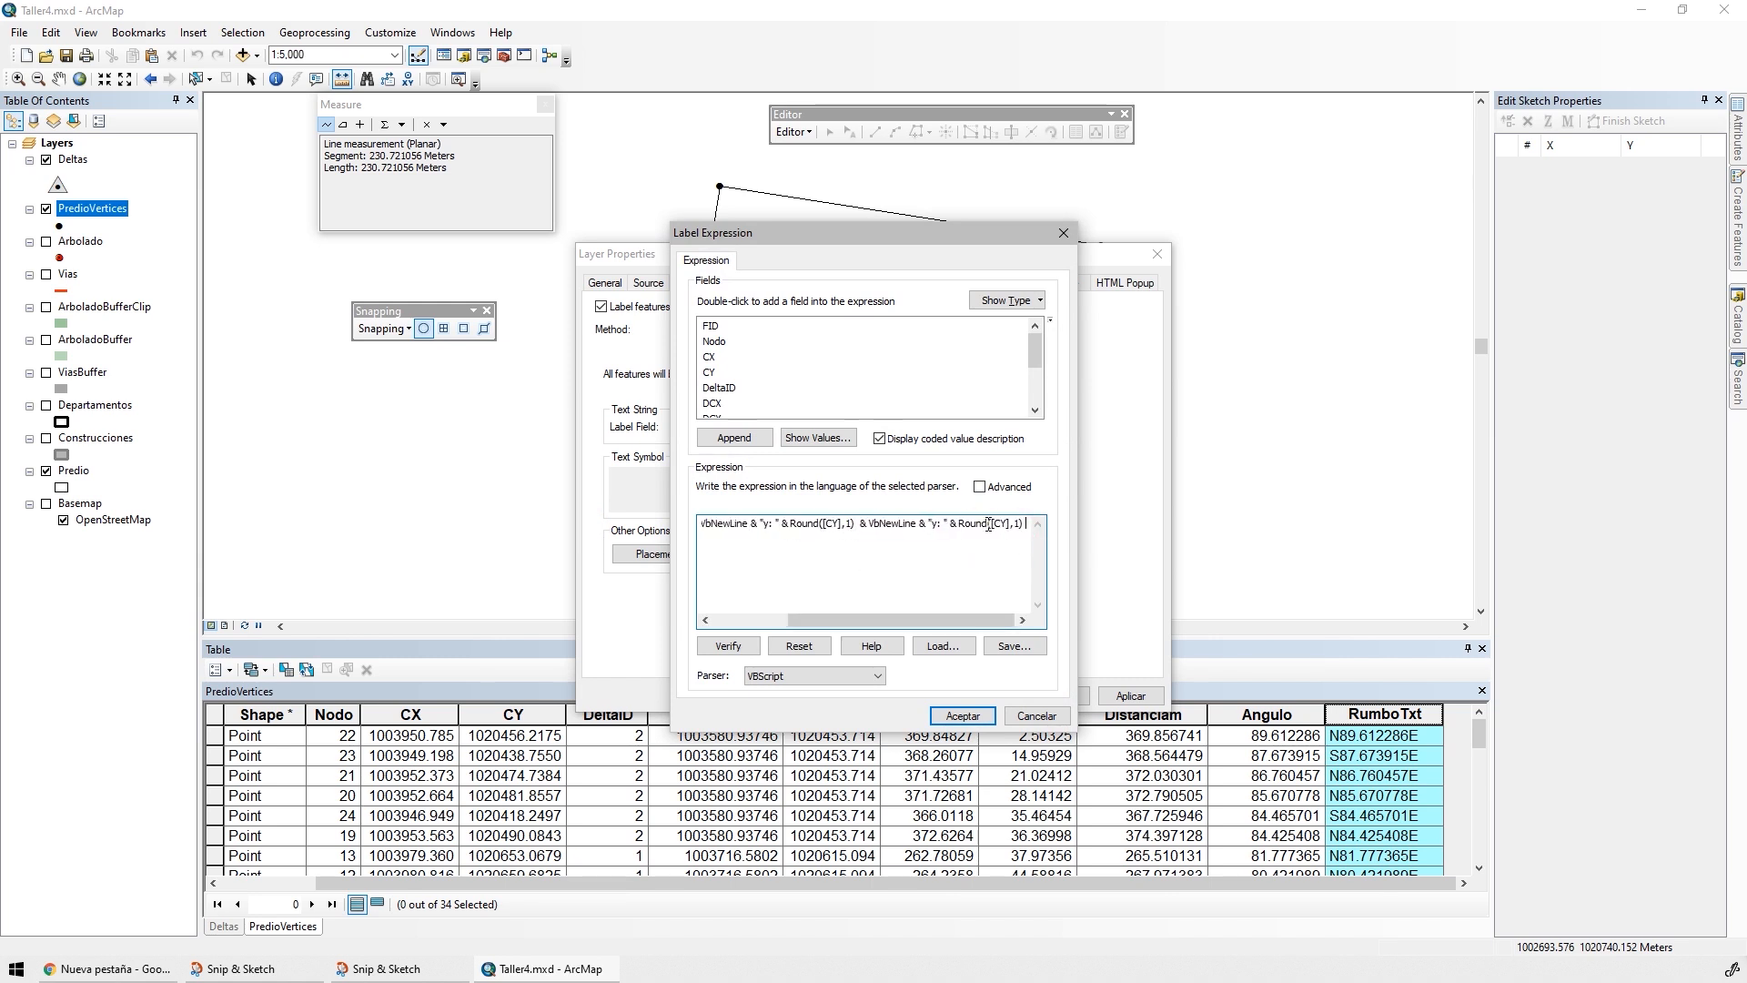
{"action": "left_click", "coordinate": [938, 525]}
{"action": "key", "text": "BackSpace"}
{"action": "type", "text": "D"}
{"action": "key", "text": "BackSpace"}
{"action": "type", "text": "d, m"}
{"action": "key", "text": "End"}
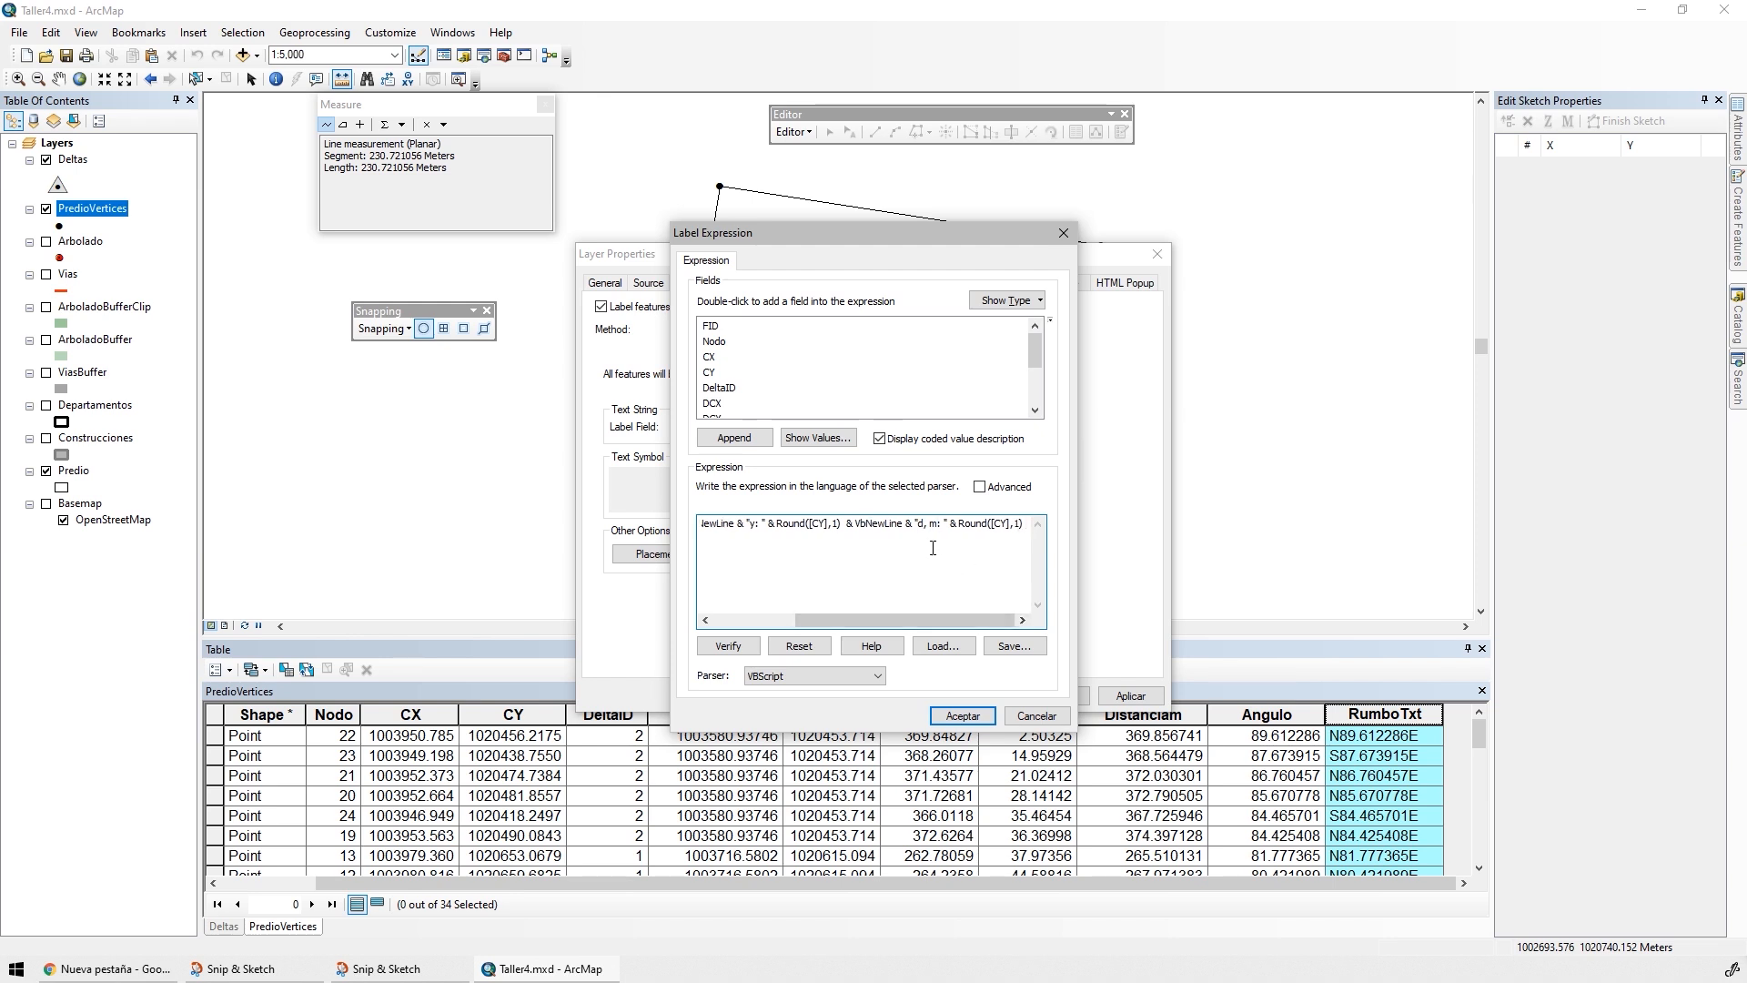
{"action": "left_click", "coordinate": [920, 526]}
{"action": "key", "text": "Delete"}
{"action": "key", "text": "Delete"}
{"action": "key", "text": "Delete"}
Replace the CY field in the expression's "d: " part with Distanciam, keeping the rounding to one decimal
{"action": "left_click", "coordinate": [991, 526]}
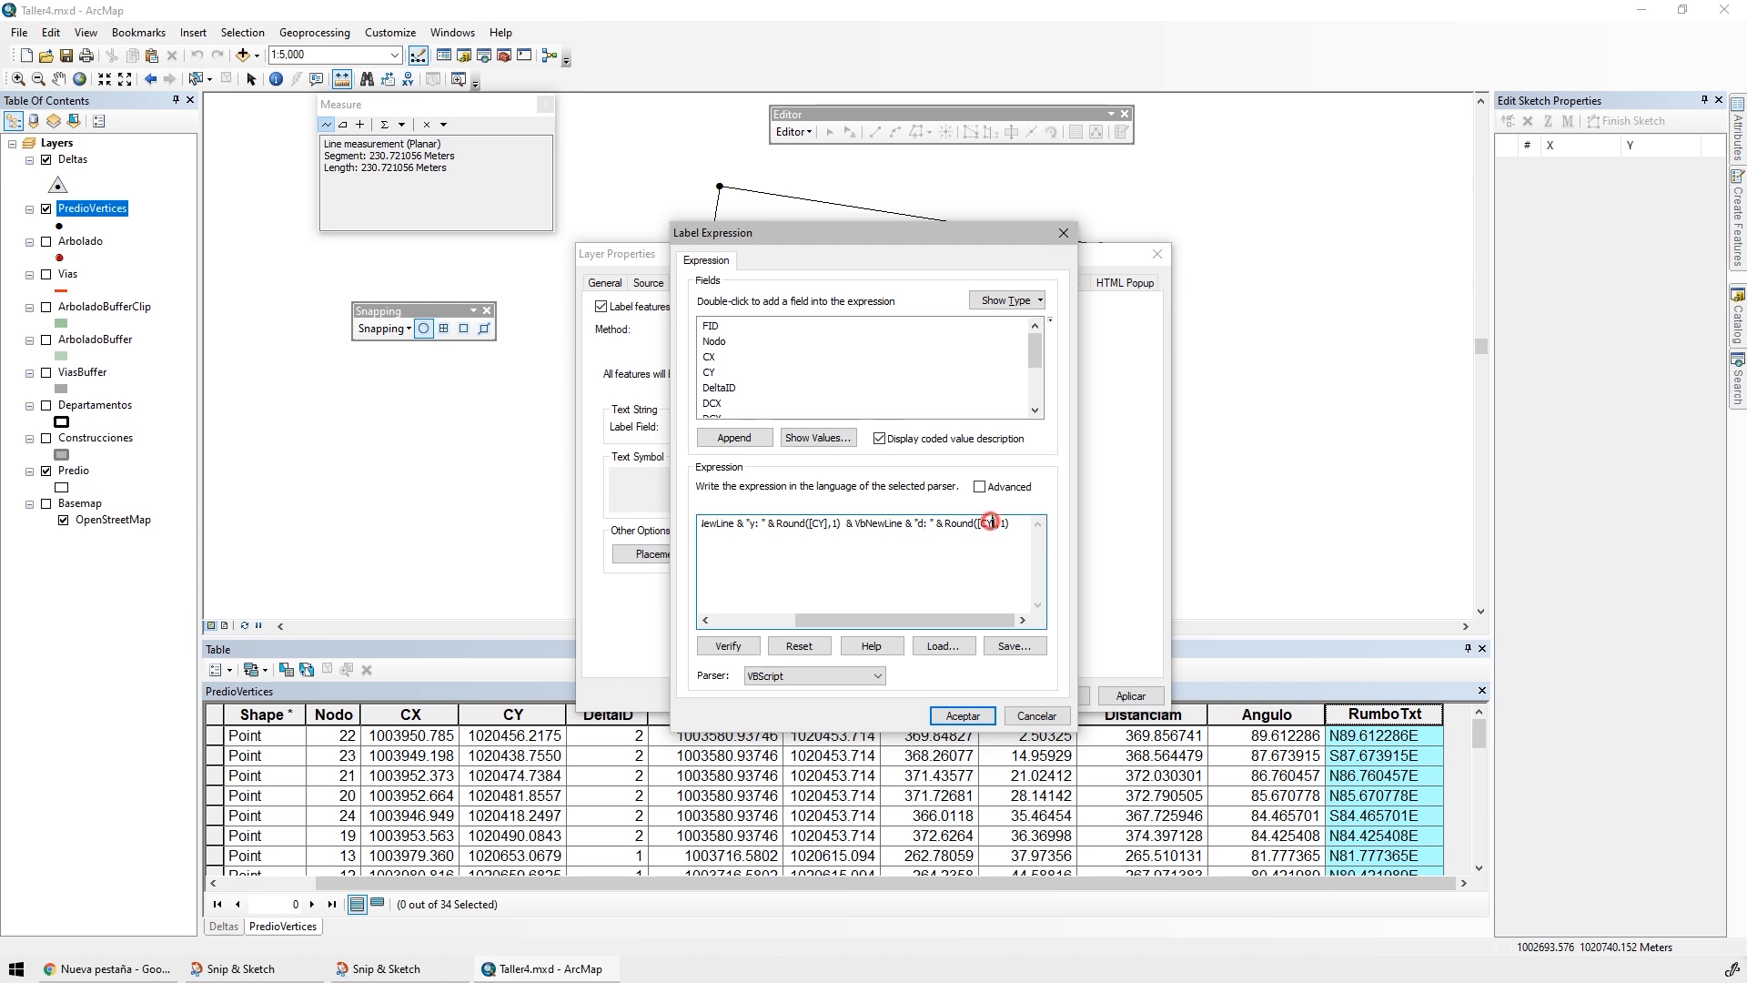
{"action": "left_click", "coordinate": [1032, 380]}
{"action": "left_click", "coordinate": [998, 523]}
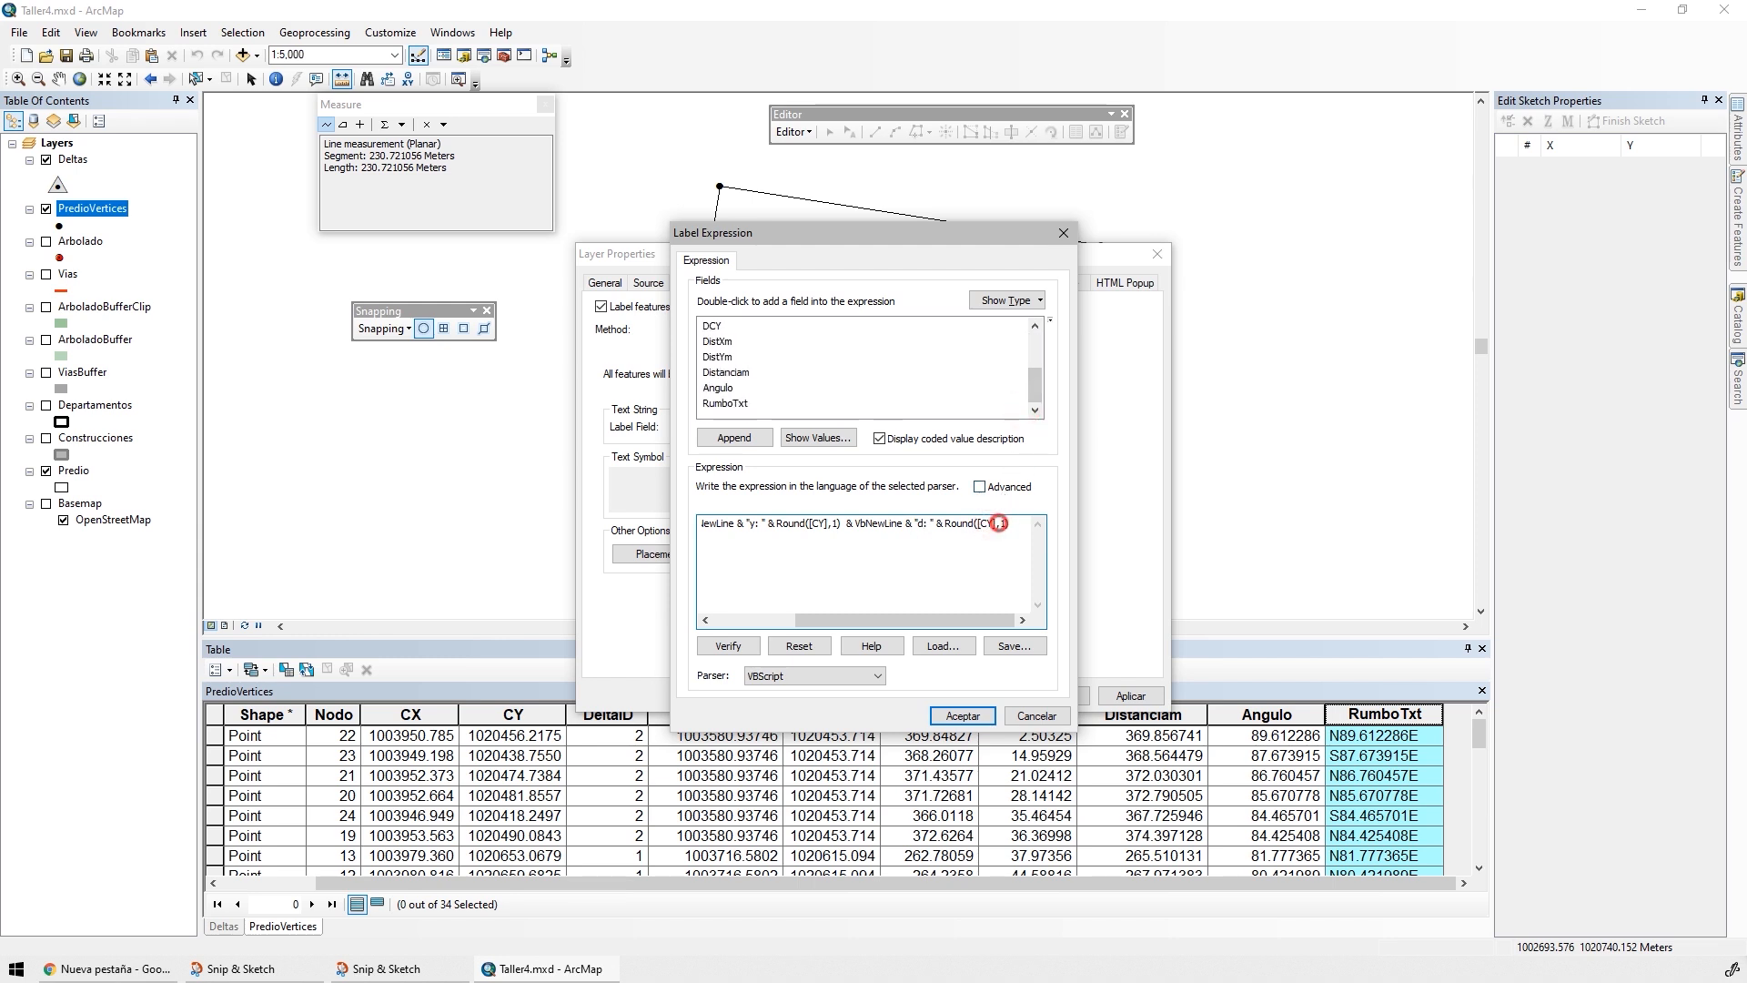
{"action": "key", "text": "shift+Left"}
{"action": "key", "text": "shift+Left"}
{"action": "key", "text": "shift+Left"}
{"action": "key", "text": "shift+Left"}
{"action": "key", "text": "Delete"}
{"action": "double_click", "coordinate": [725, 372]}
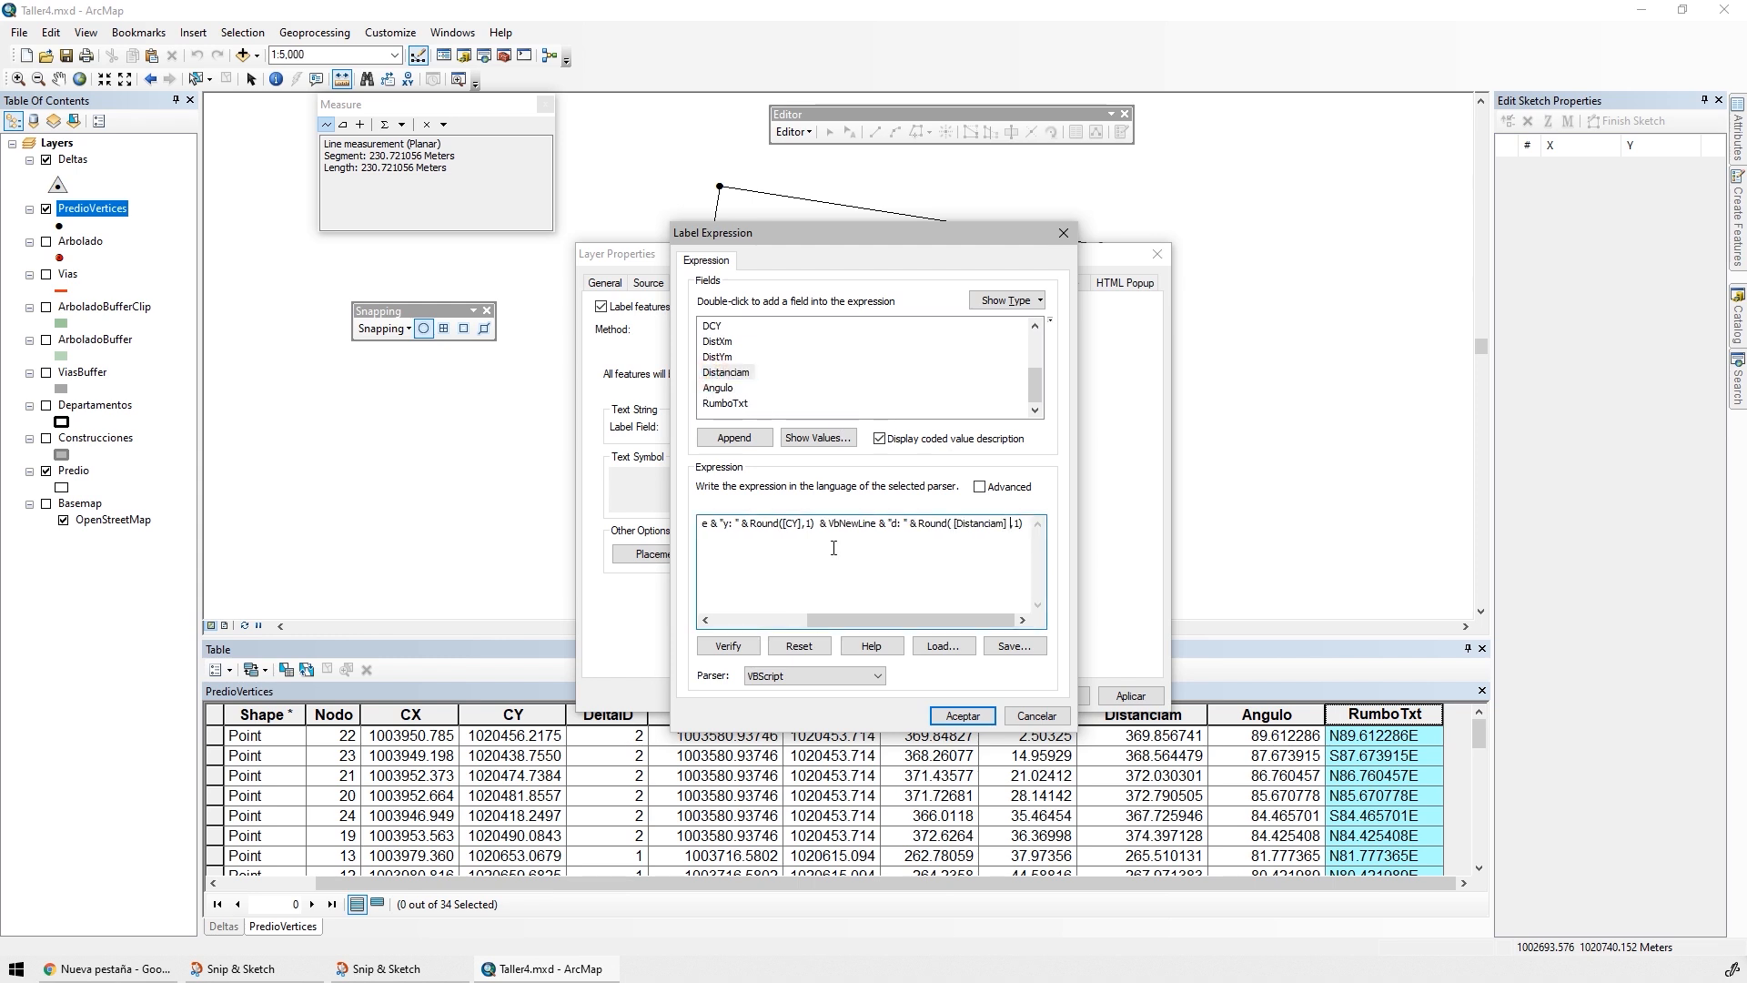
Append a final line to the label expression that shows only the RumboTxt field, without prefix or rounding
{"action": "left_click_drag", "start_coordinate": [814, 529], "coordinate": [1029, 527]}
{"action": "key", "text": "ctrl+c"}
{"action": "left_click", "coordinate": [1027, 521]}
{"action": "key", "text": "ctrl+v"}
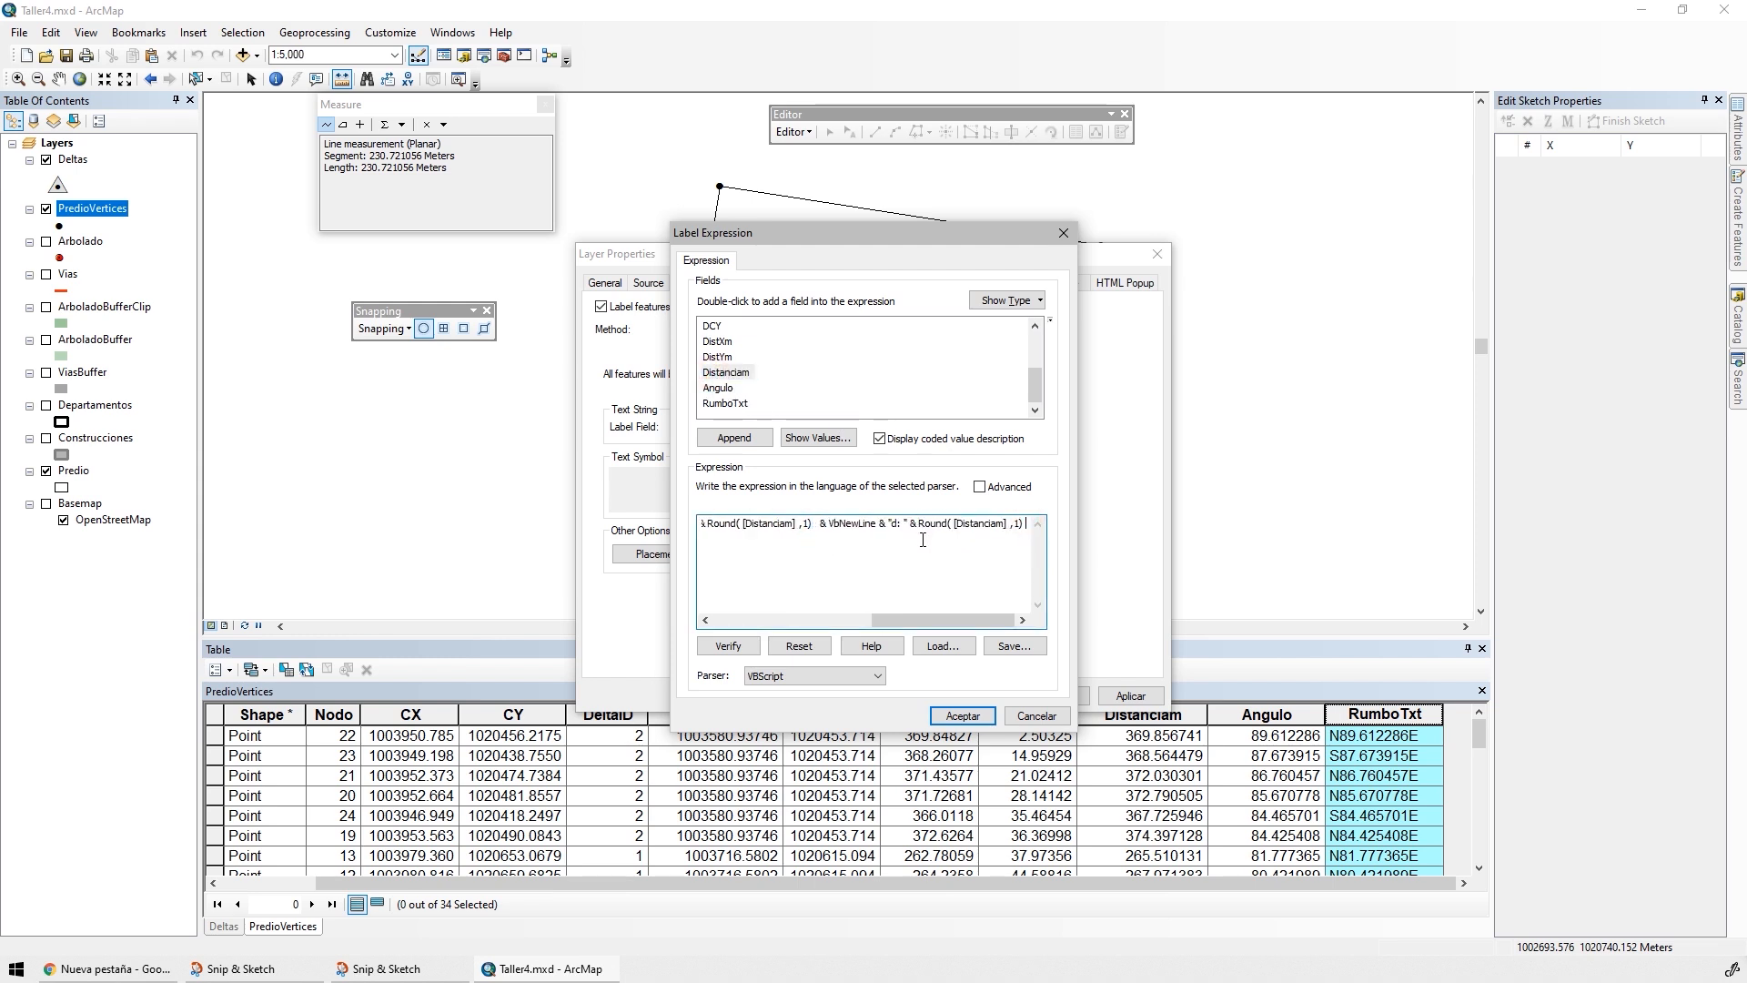
{"action": "left_click", "coordinate": [895, 525]}
{"action": "key", "text": "BackSpace"}
{"action": "type", "text": "r"}
{"action": "key", "text": "BackSpace"}
{"action": "key", "text": "BackSpace"}
{"action": "key", "text": "Delete"}
{"action": "key", "text": "Delete"}
{"action": "key", "text": "Delete"}
{"action": "key", "text": "Delete"}
{"action": "key", "text": "Delete"}
{"action": "key", "text": "Delete"}
{"action": "key", "text": "Delete"}
{"action": "key", "text": "Delete"}
{"action": "key", "text": "Delete"}
{"action": "key", "text": "Delete"}
{"action": "key", "text": "Delete"}
{"action": "key", "text": "Delete"}
{"action": "key", "text": "Delete"}
{"action": "key", "text": "Delete"}
{"action": "key", "text": "Delete"}
{"action": "key", "text": "Delete"}
{"action": "key", "text": "Delete"}
{"action": "key", "text": "Delete"}
{"action": "key", "text": "Delete"}
{"action": "key", "text": "Delete"}
{"action": "key", "text": "Delete"}
{"action": "key", "text": "Delete"}
{"action": "key", "text": "Delete"}
{"action": "key", "text": "Delete"}
{"action": "key", "text": "Delete"}
{"action": "key", "text": "Delete"}
{"action": "key", "text": "Delete"}
{"action": "key", "text": "Delete"}
{"action": "key", "text": "Delete"}
{"action": "double_click", "coordinate": [724, 403]}
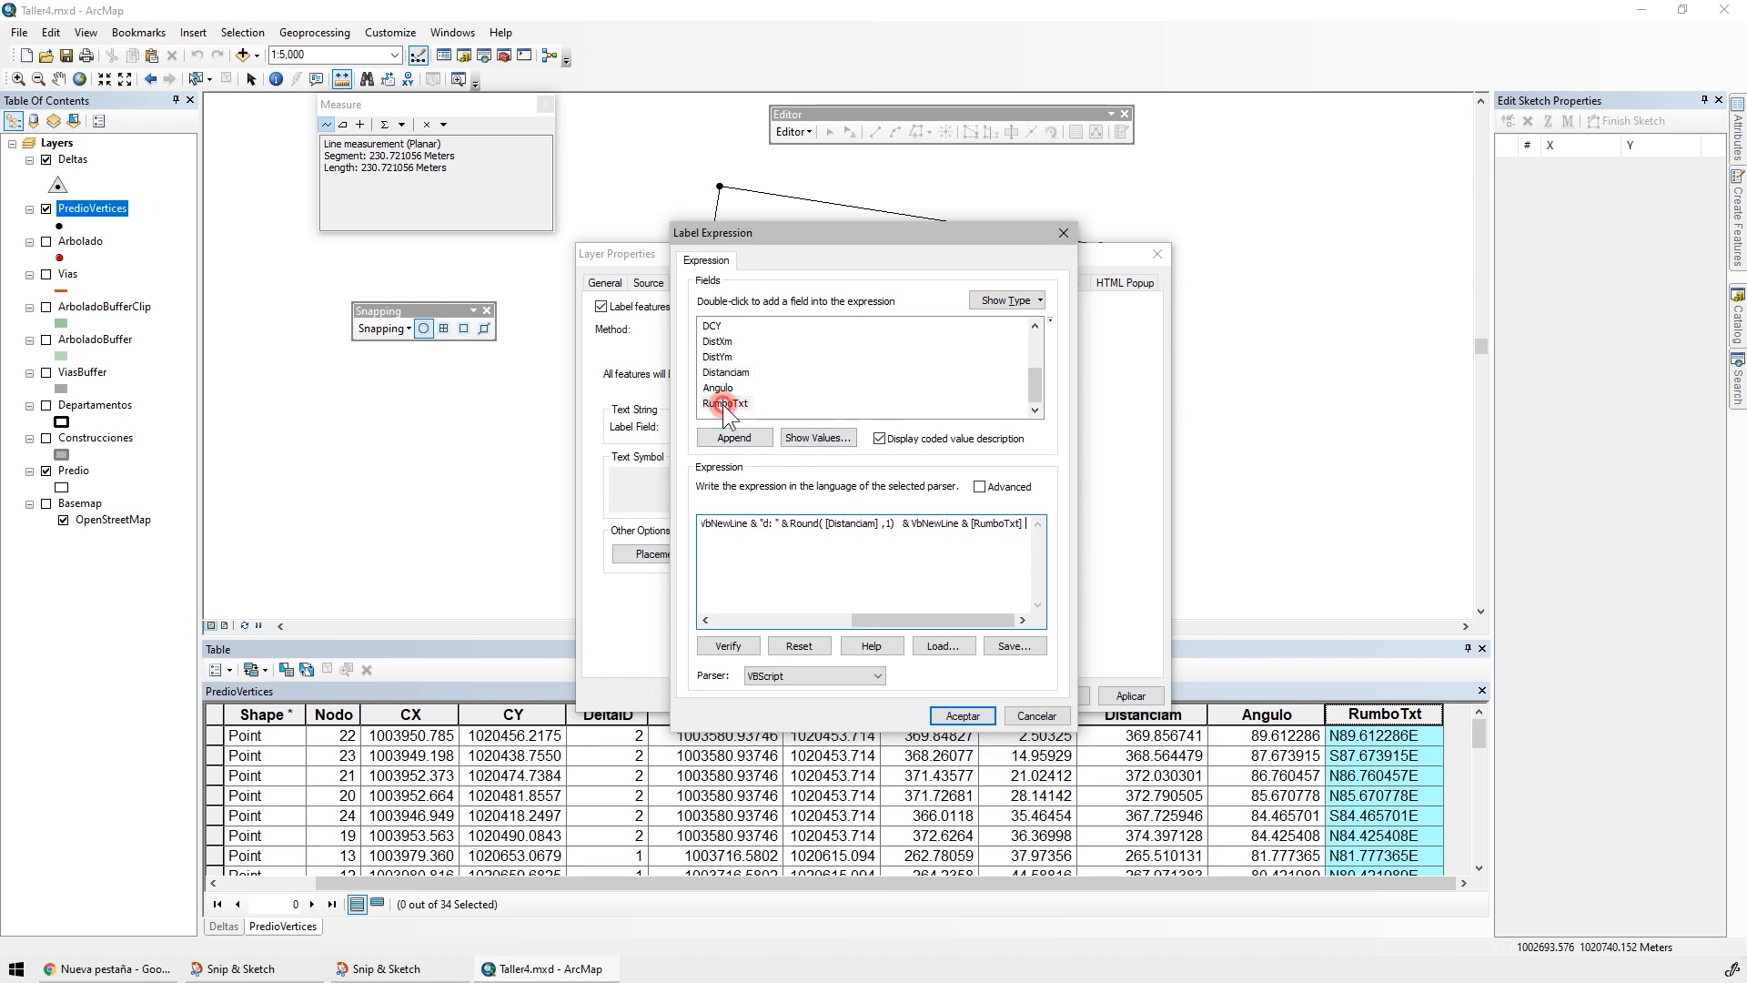
Verify the label expression and apply the new labels to the PredioVertices layer
{"action": "left_click", "coordinate": [758, 643]}
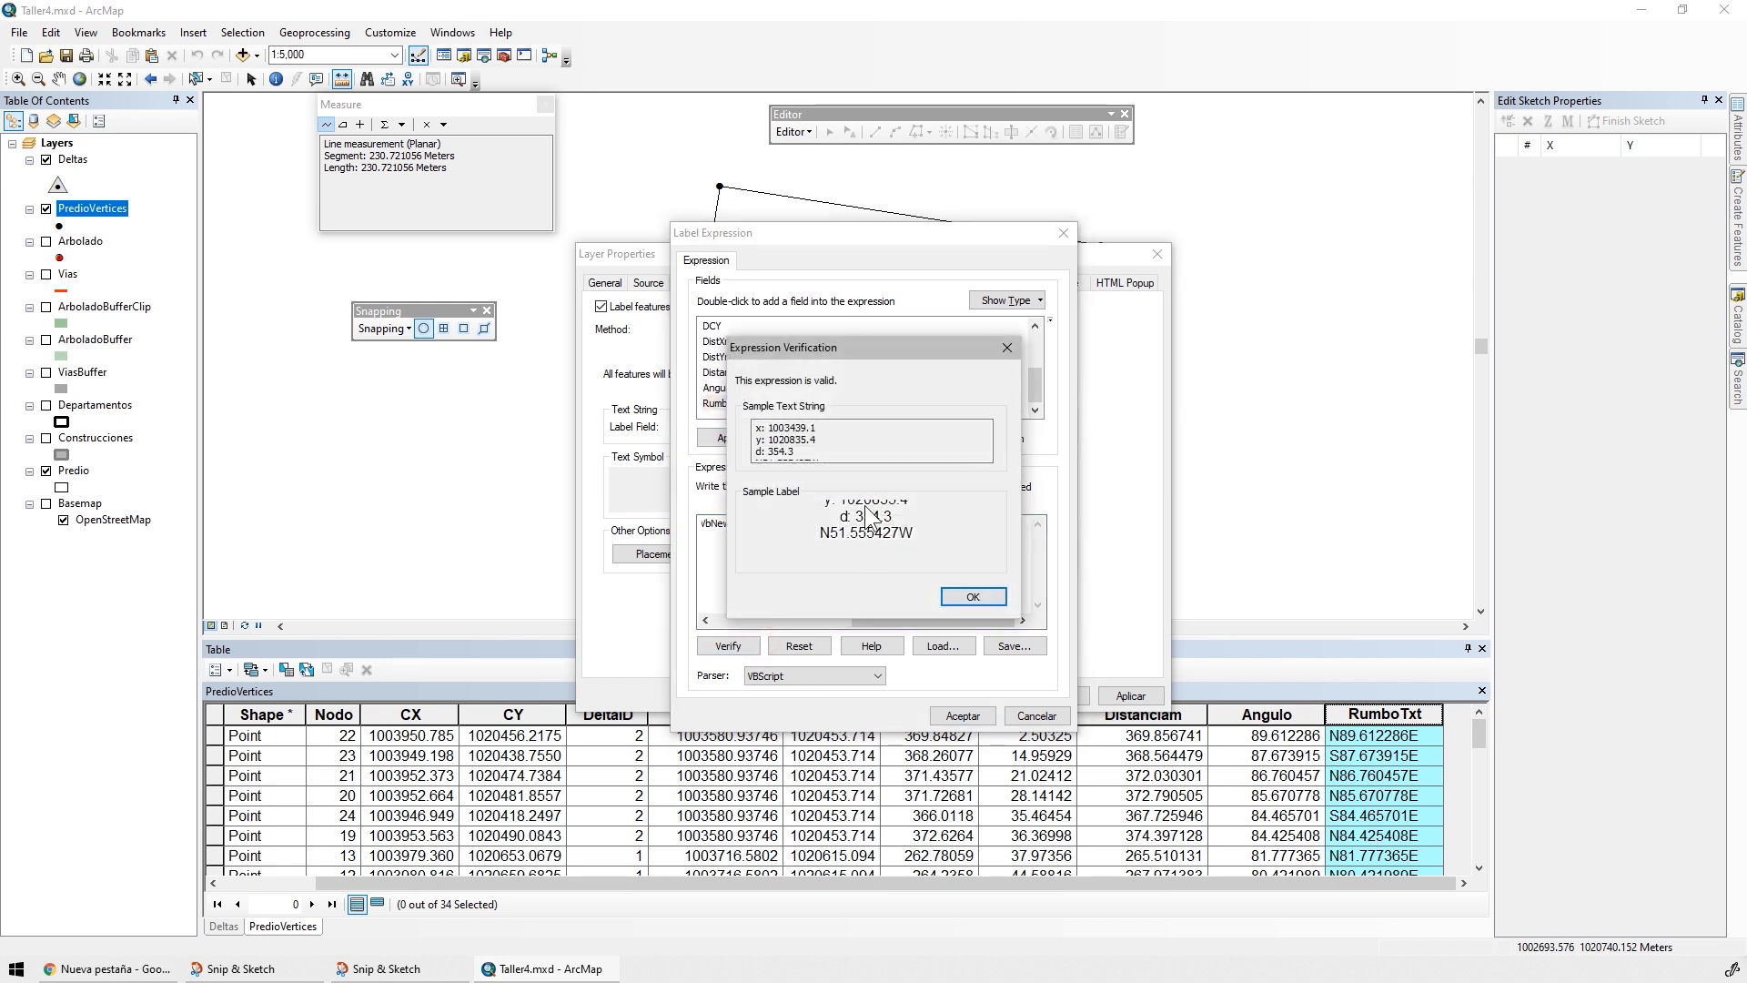
{"action": "left_click", "coordinate": [971, 597]}
{"action": "left_click", "coordinate": [960, 716]}
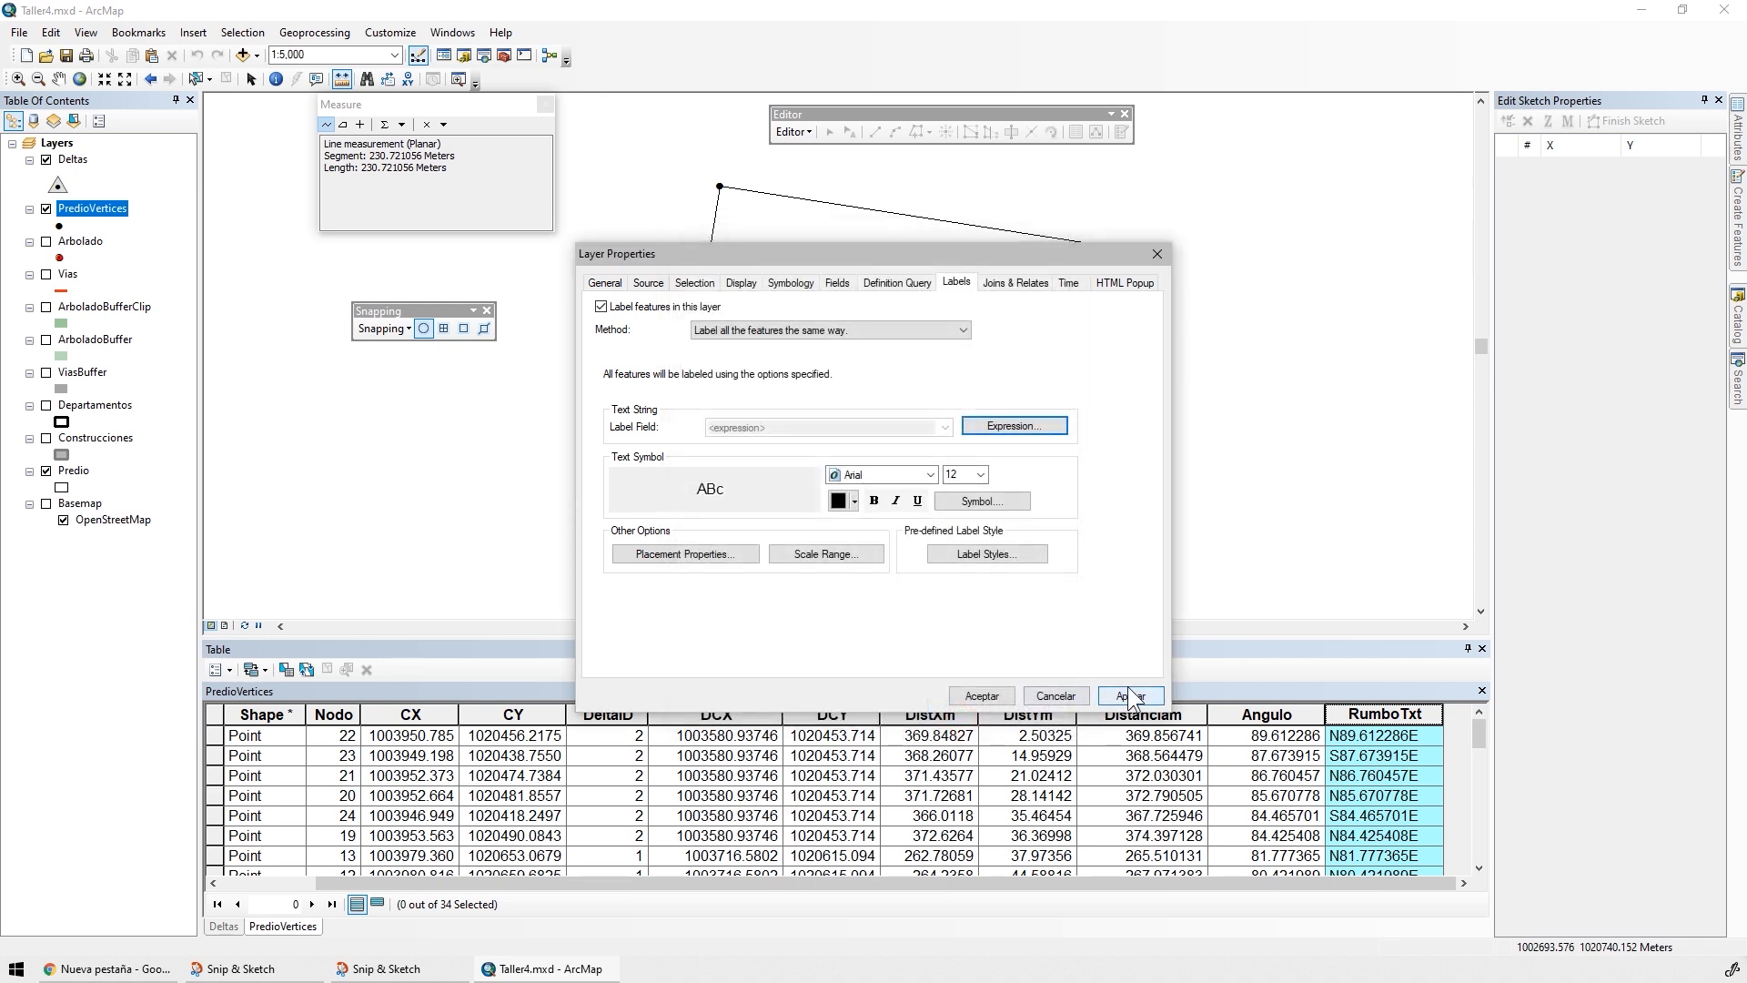
{"action": "left_click", "coordinate": [1130, 696]}
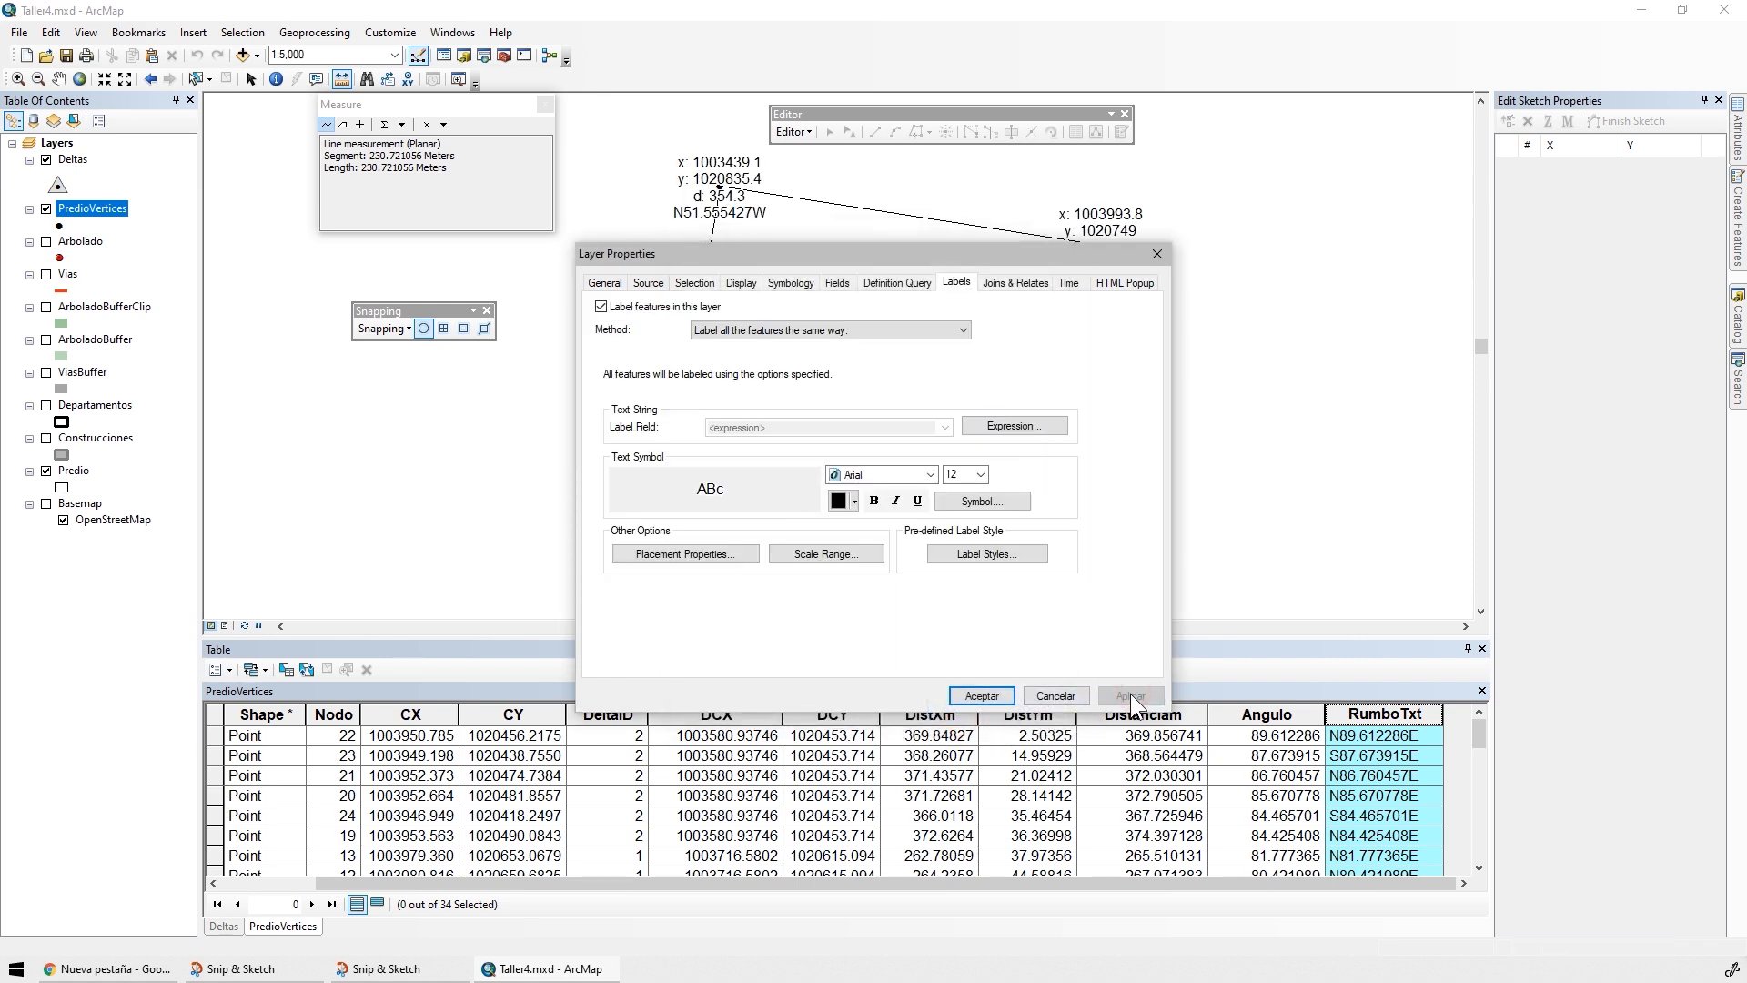
{"action": "left_click", "coordinate": [980, 695]}
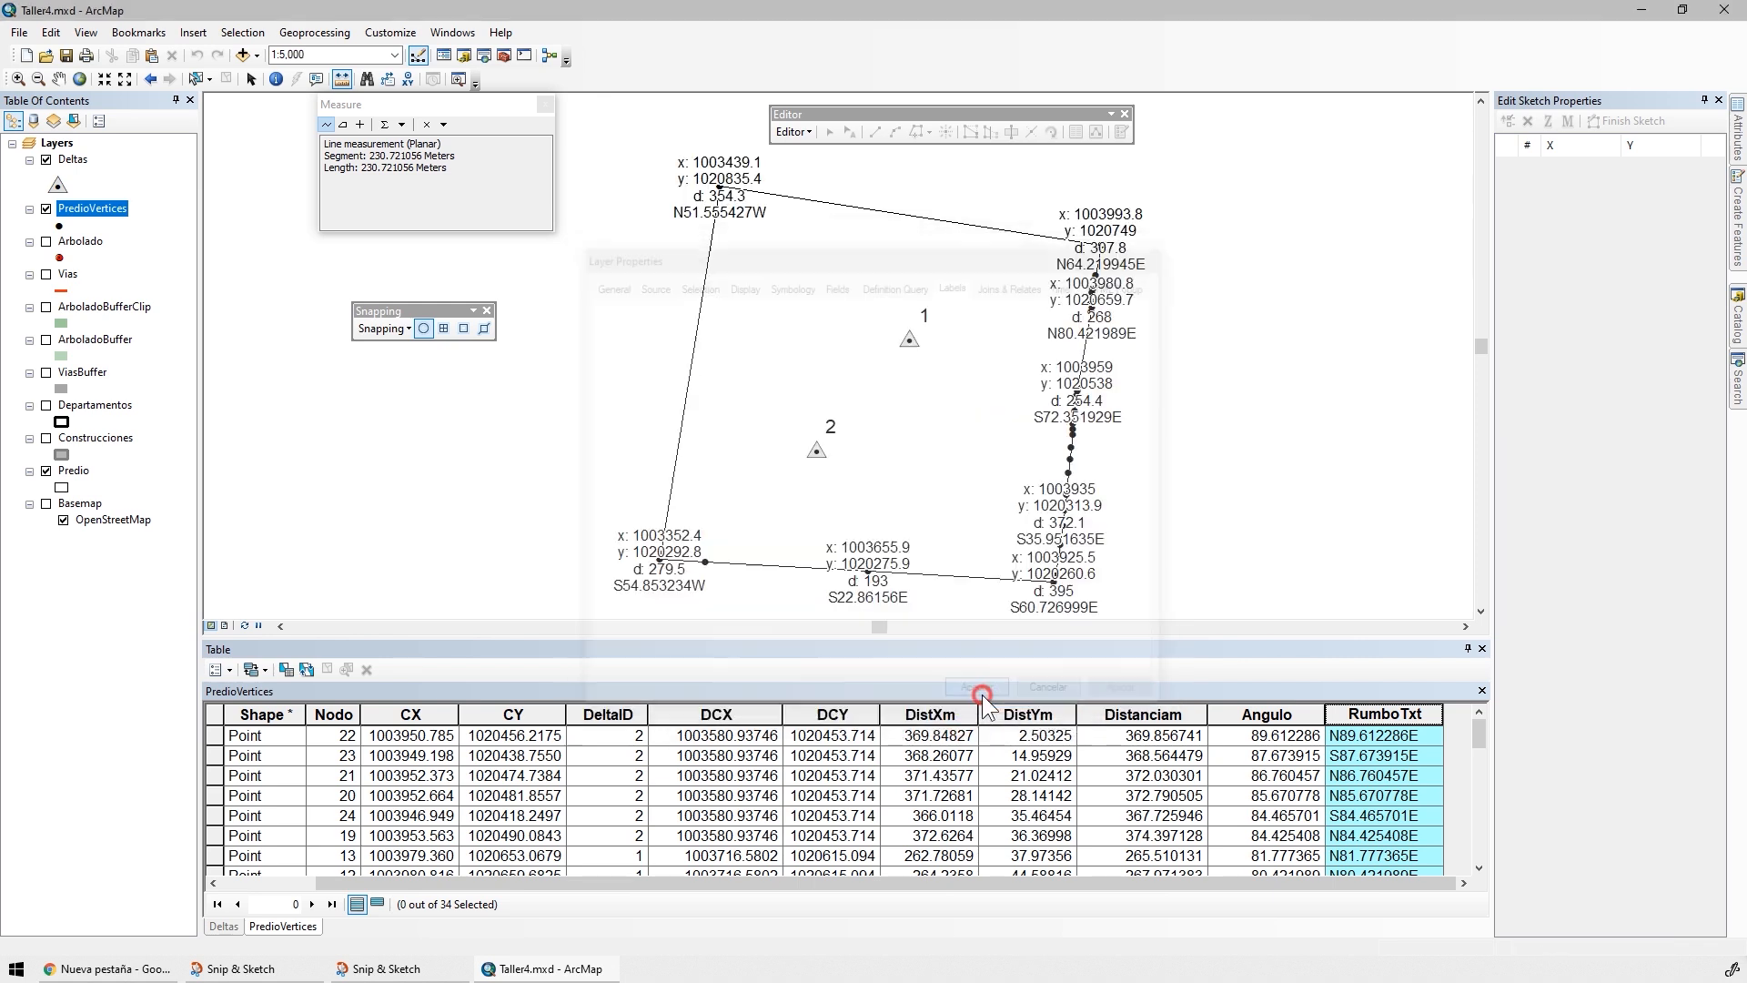
Close the attribute table and examine the vertex labels around the parcel's northeast corner
{"action": "left_click", "coordinate": [1483, 650]}
{"action": "scroll", "coordinate": [1055, 472], "scroll_direction": "up", "scroll_amount": 2}
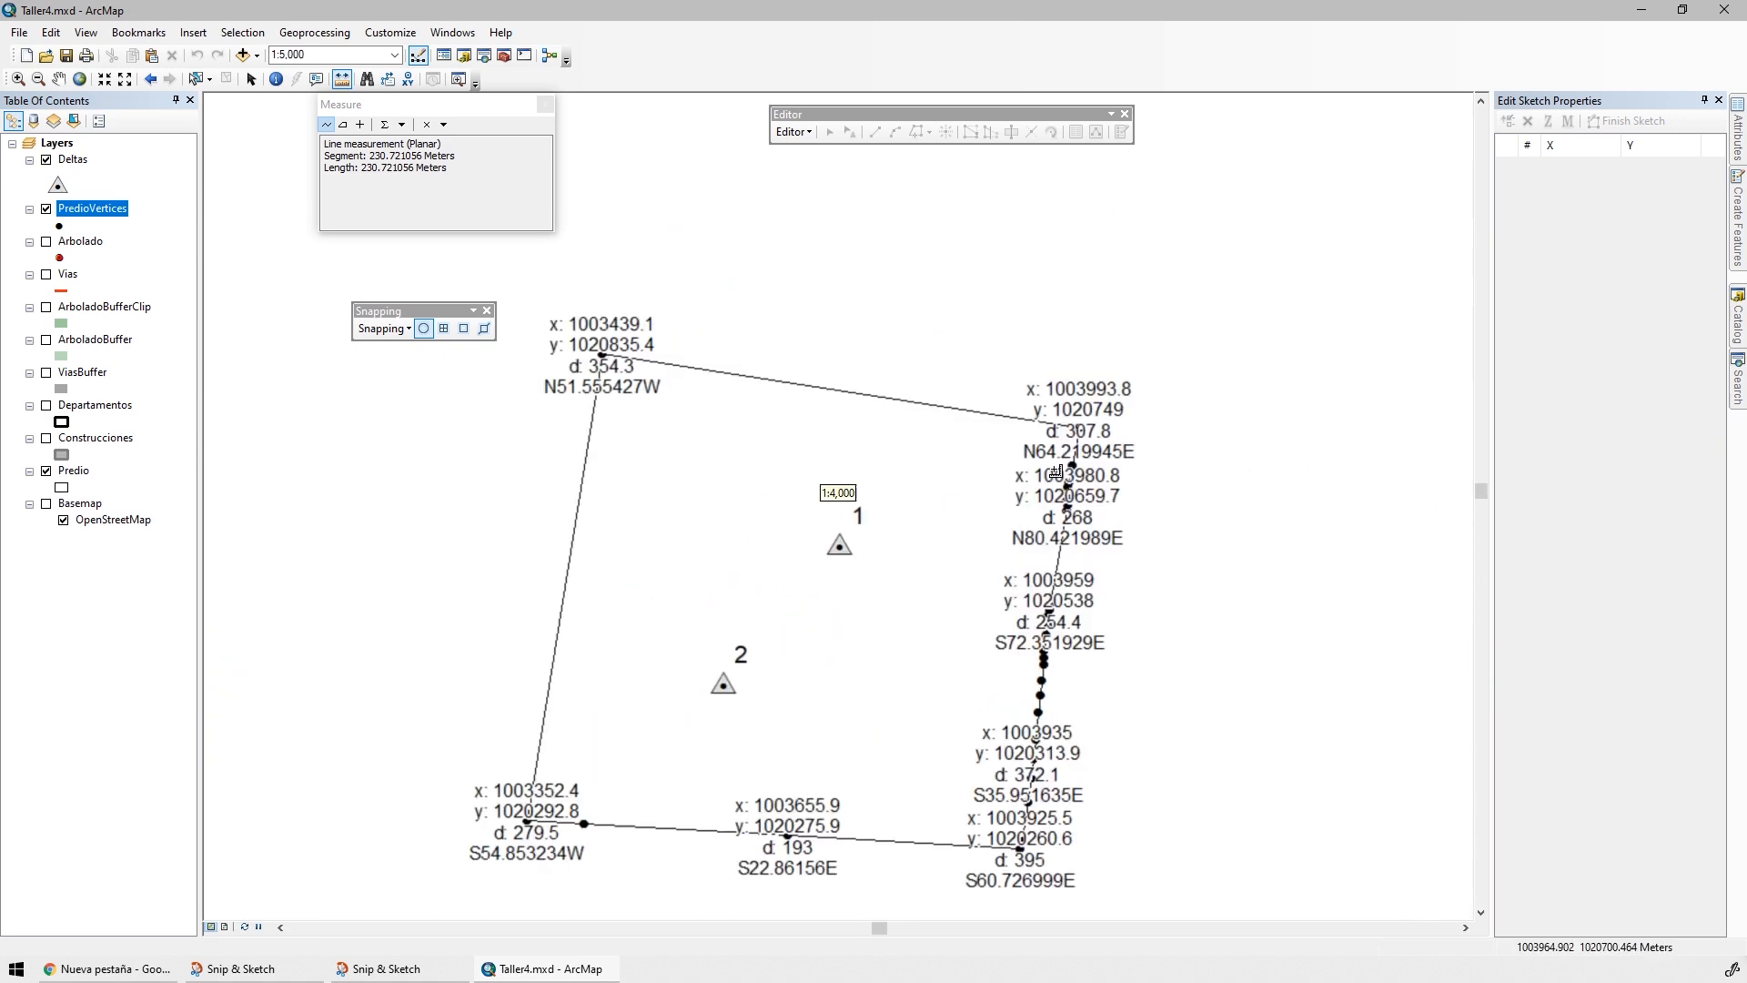
{"action": "scroll", "coordinate": [1055, 471], "scroll_direction": "up", "scroll_amount": 5}
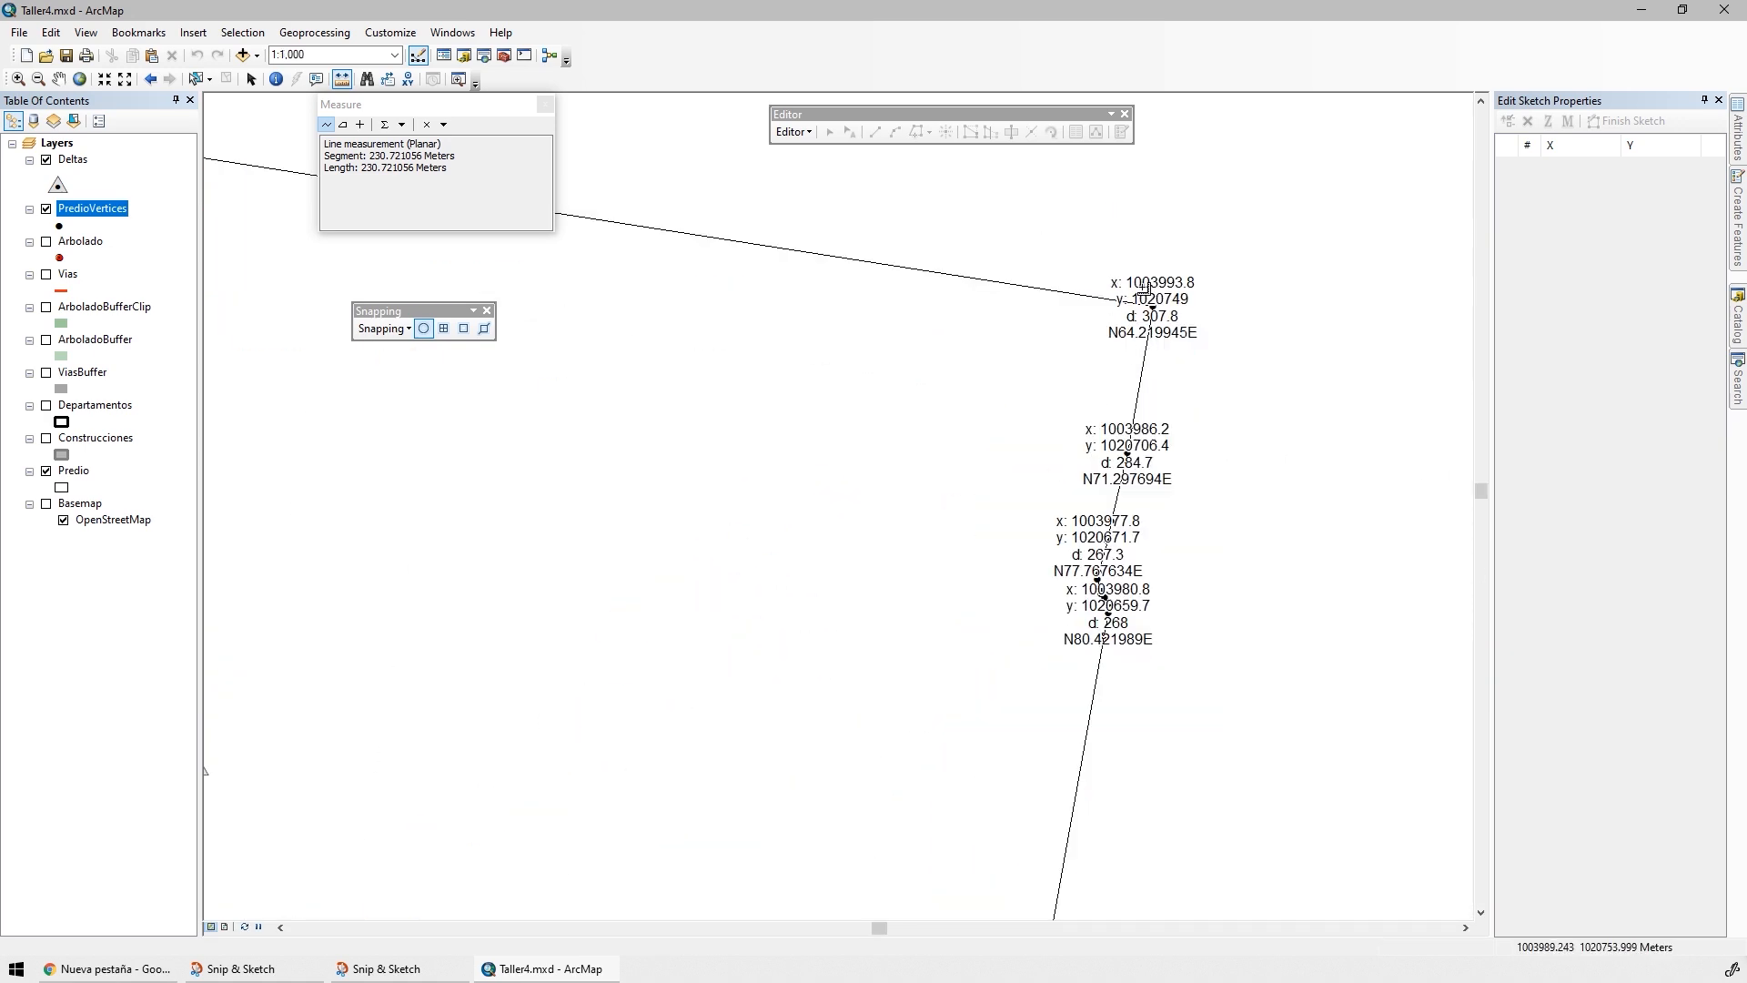
{"action": "scroll", "coordinate": [1145, 287], "scroll_direction": "up", "scroll_amount": 3}
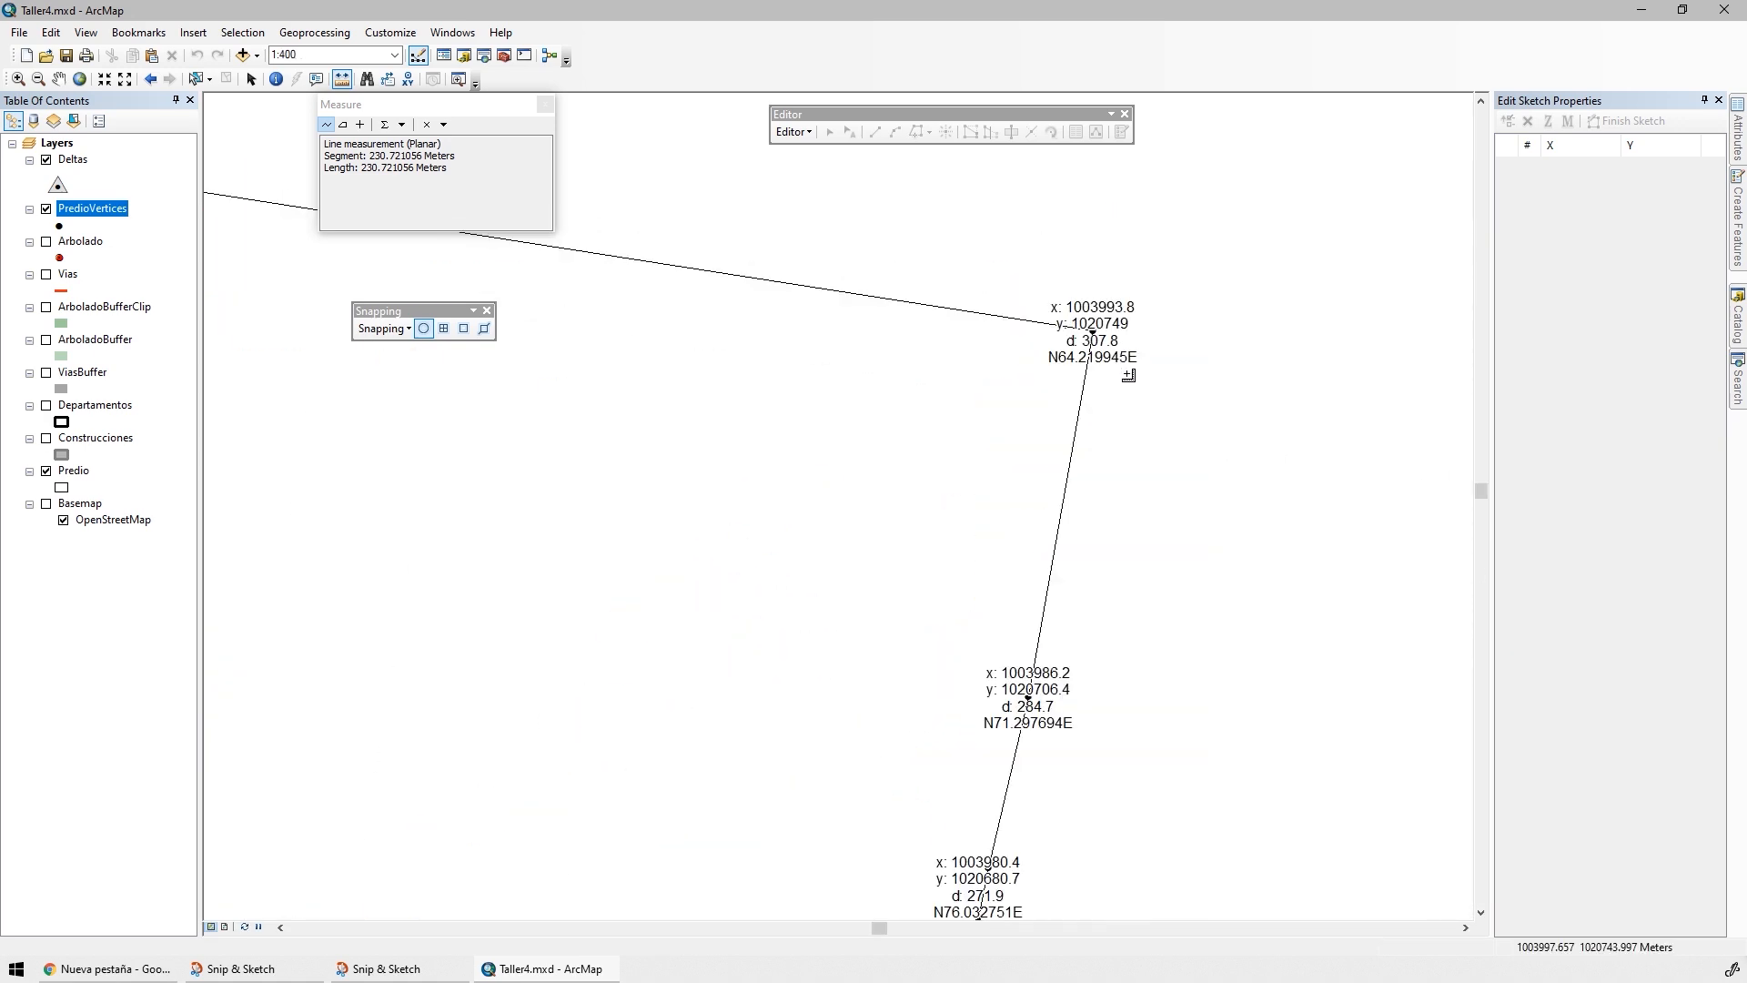
Add "Nodo: " & [Nodo] & VbNewLine & at the start of the PredioVertices label expression
{"action": "double_click", "coordinate": [107, 205]}
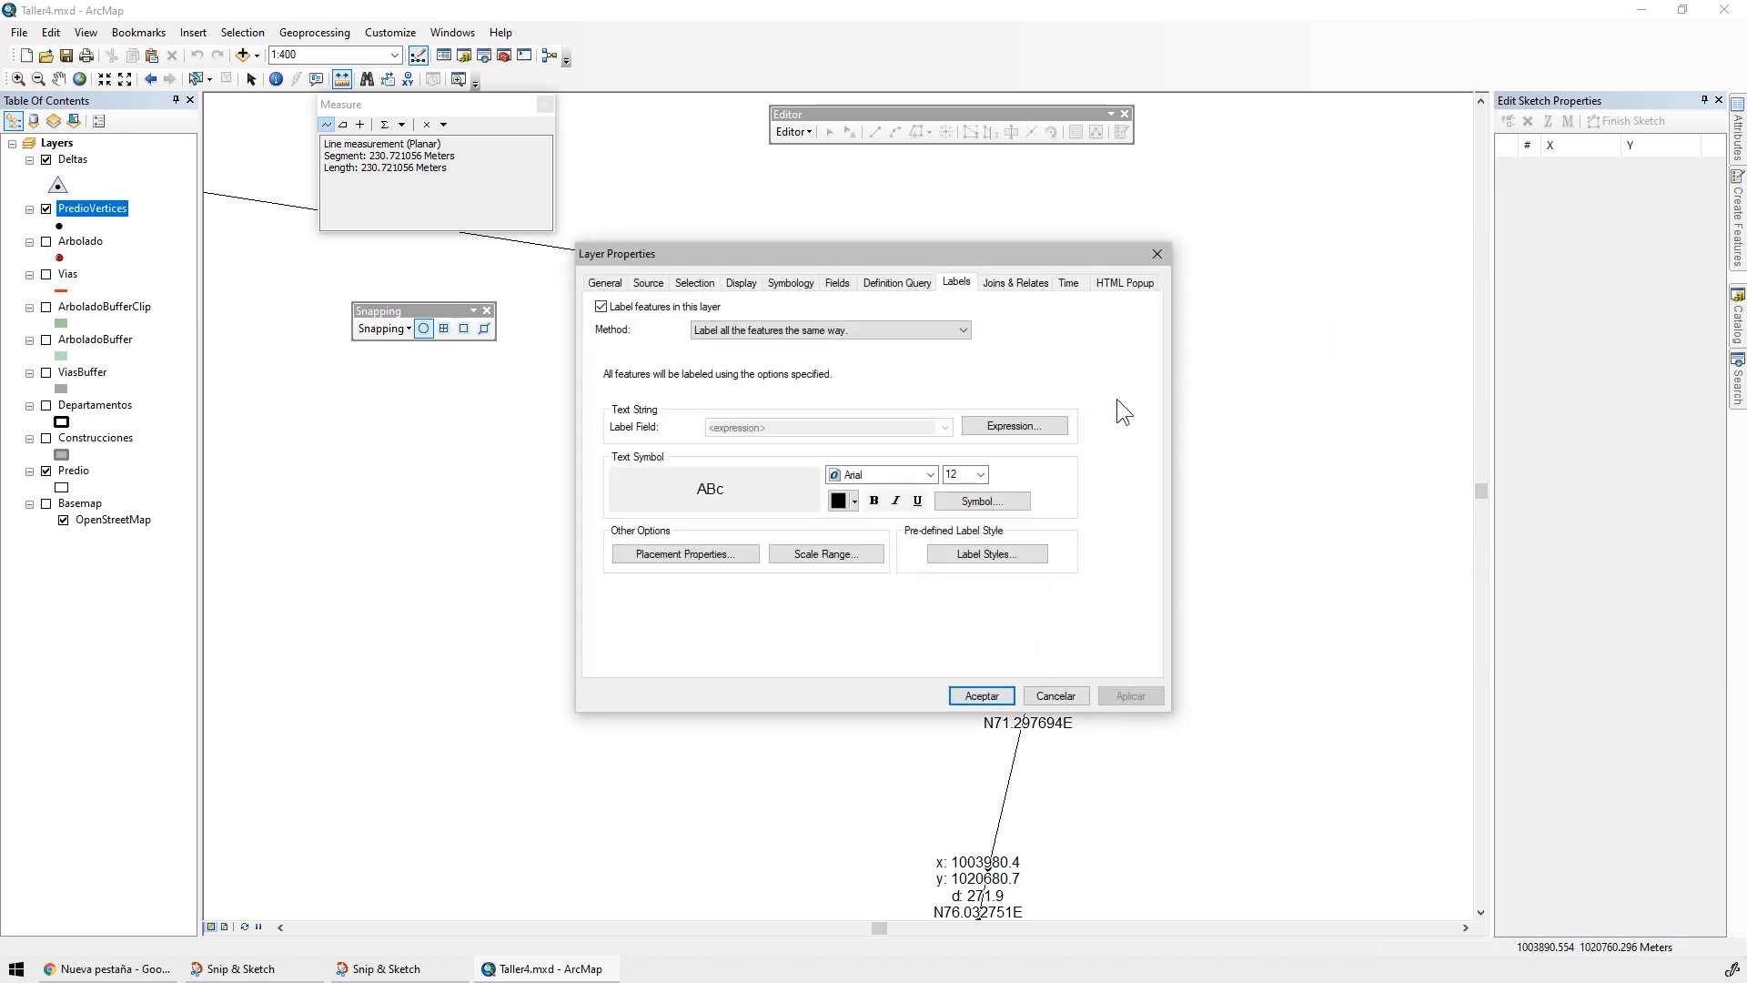
{"action": "left_click", "coordinate": [1000, 428]}
{"action": "left_click", "coordinate": [807, 553]}
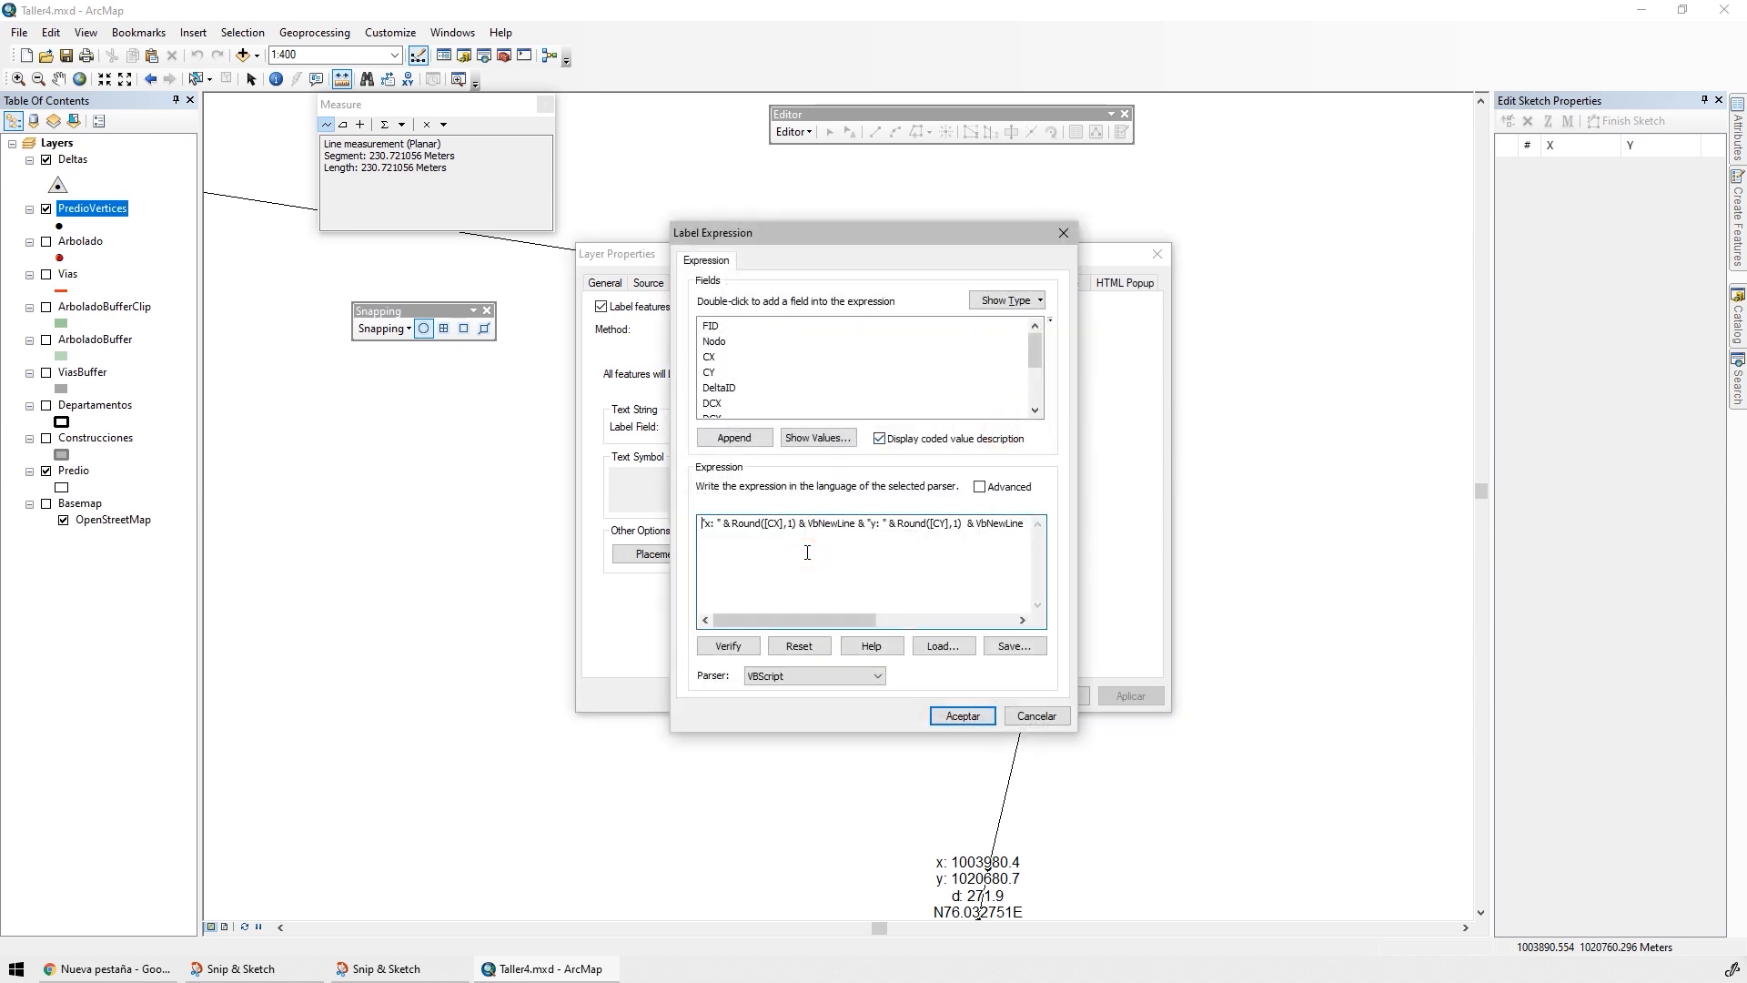
{"action": "double_click", "coordinate": [714, 341]}
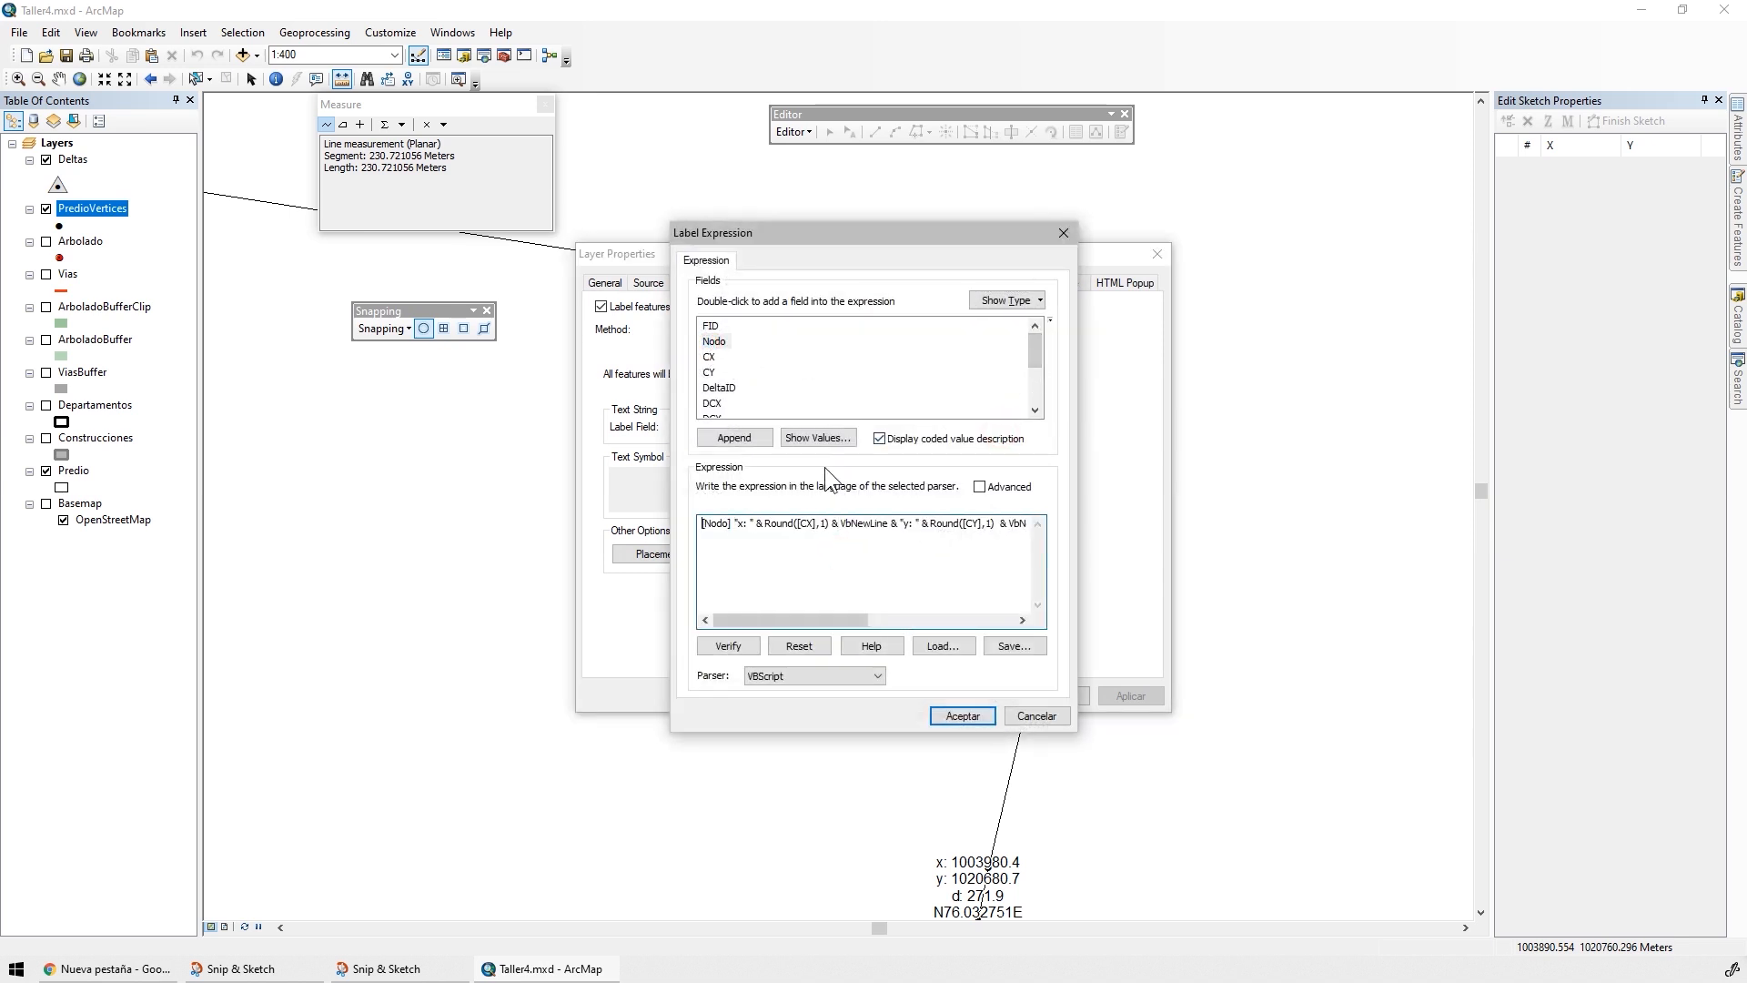
{"action": "type", "text": "\"Nodo"}
{"action": "type", "text": ": \""}
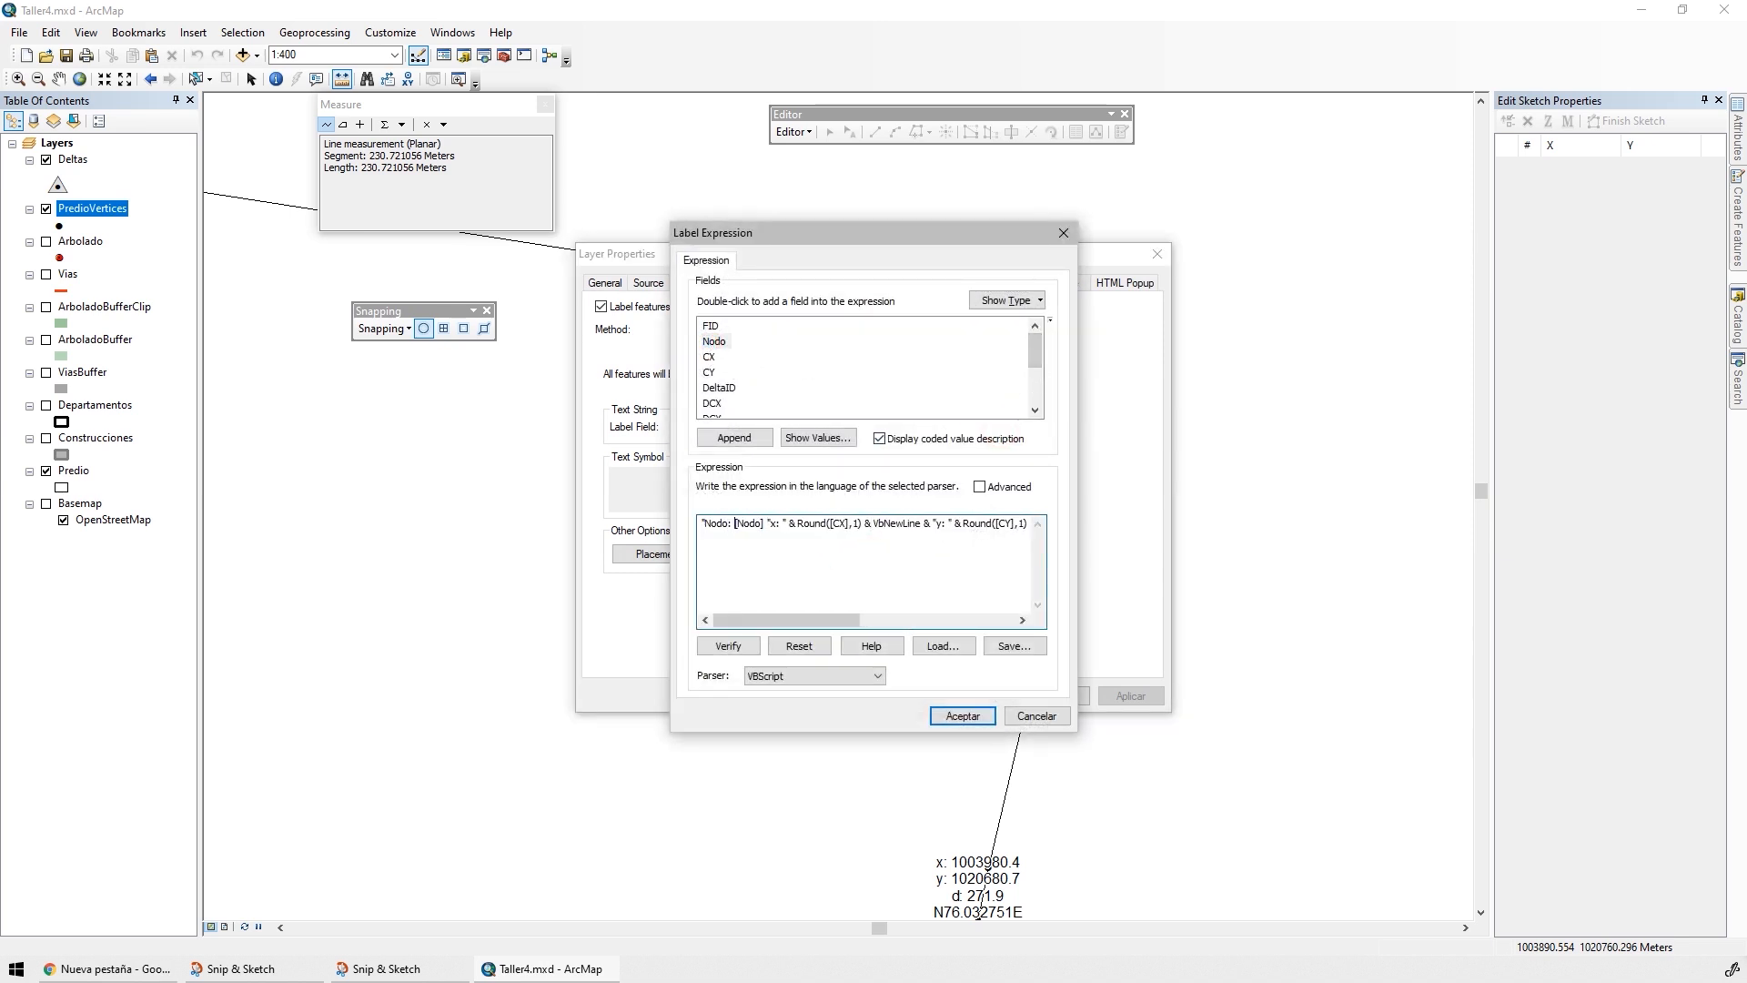
{"action": "type", "text": "&"}
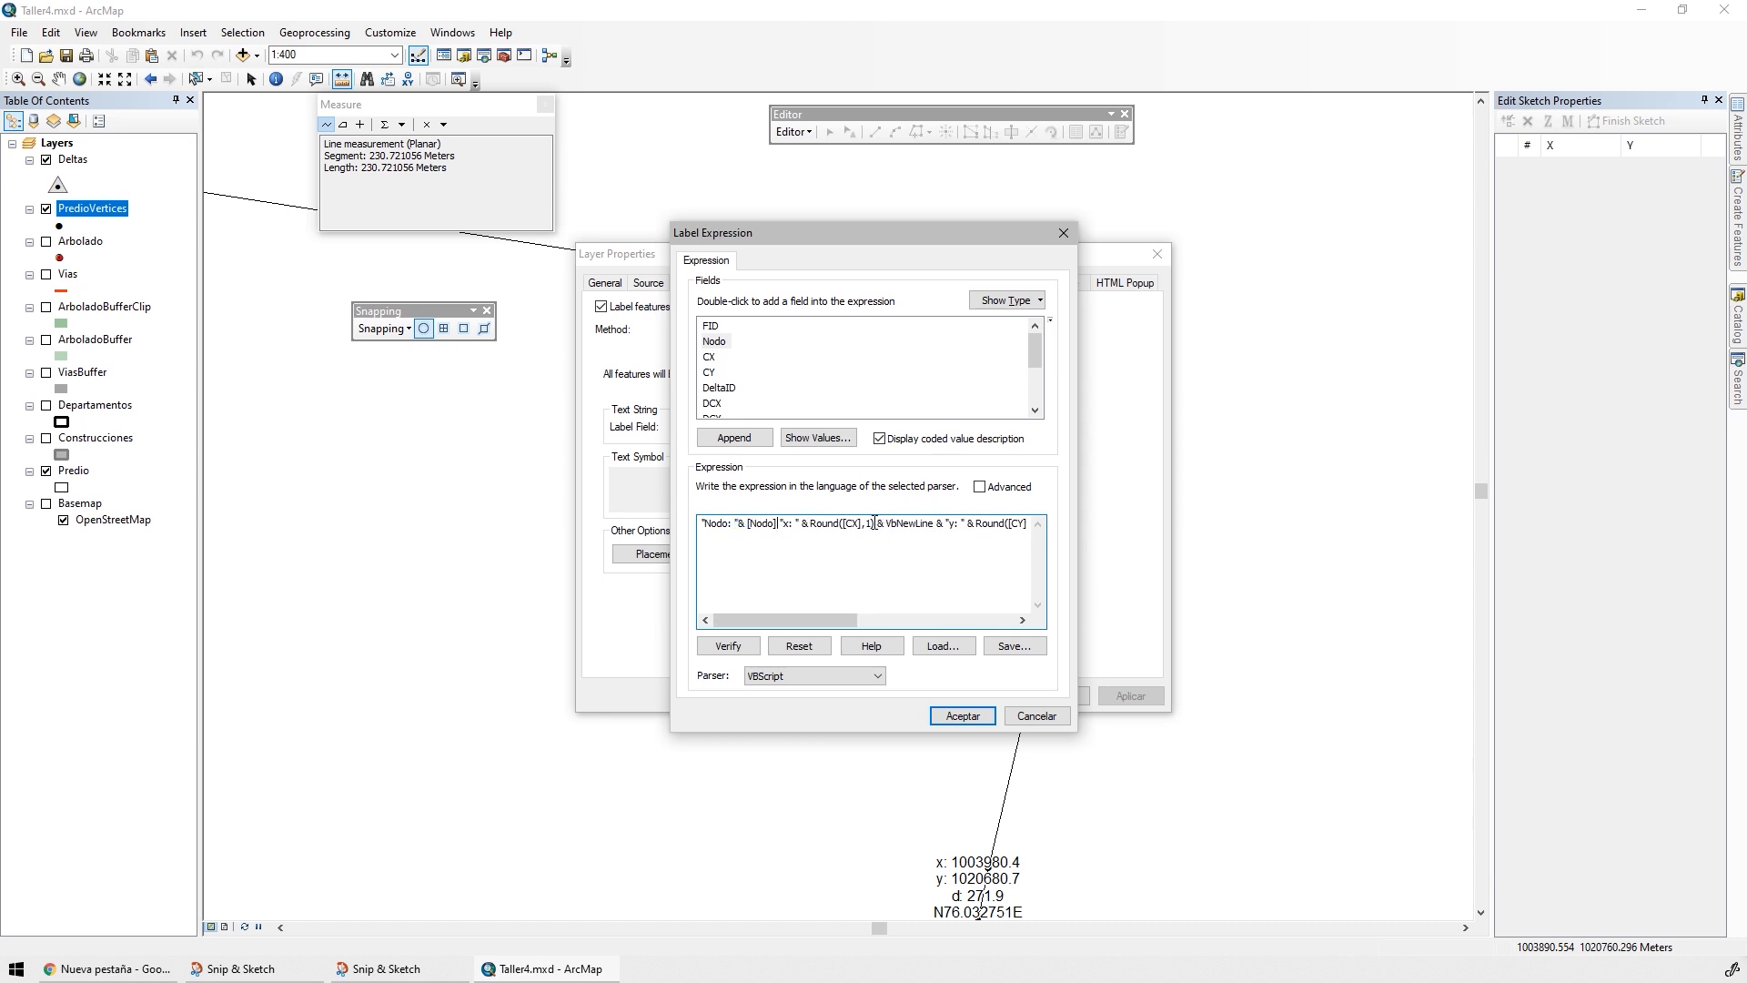
{"action": "left_click_drag", "start_coordinate": [869, 524], "coordinate": [947, 528]}
{"action": "key", "text": "ctrl+c"}
{"action": "left_click", "coordinate": [778, 530]}
{"action": "key", "text": "ctrl+v"}
Verify the expression with the node number and apply it to the PredioVertices labels
{"action": "left_click", "coordinate": [745, 646]}
{"action": "left_click", "coordinate": [980, 598]}
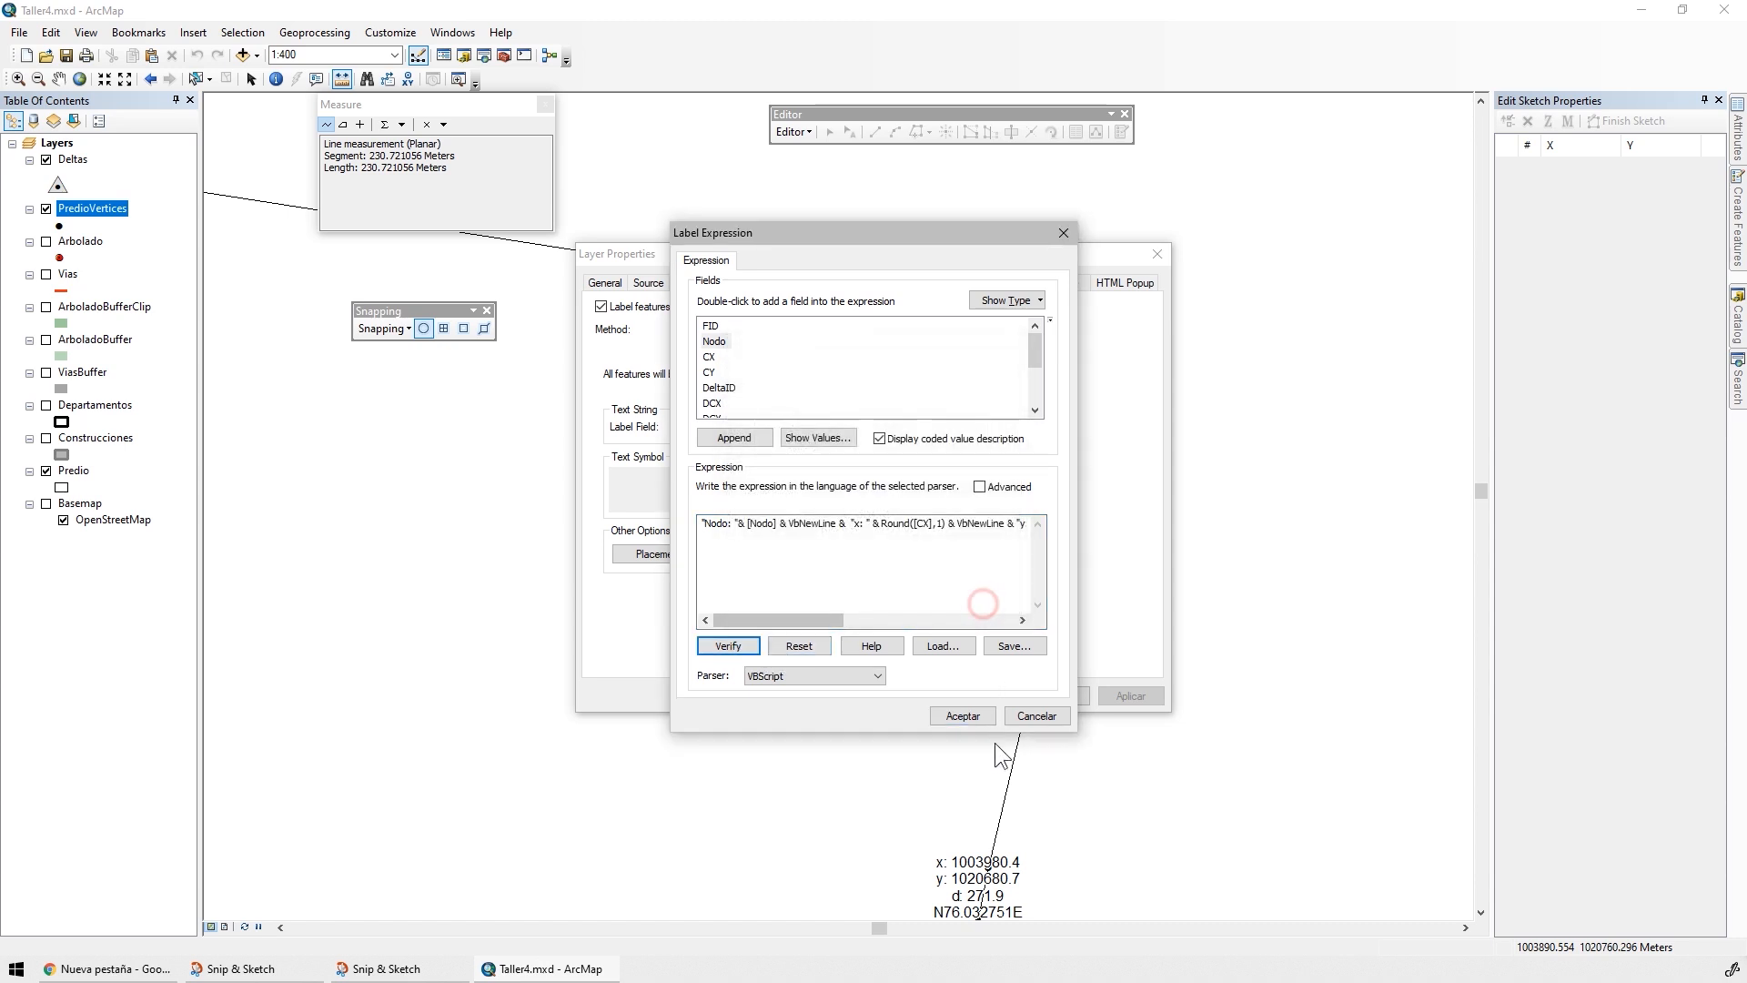
{"action": "left_click", "coordinate": [978, 715]}
{"action": "left_click", "coordinate": [1121, 695]}
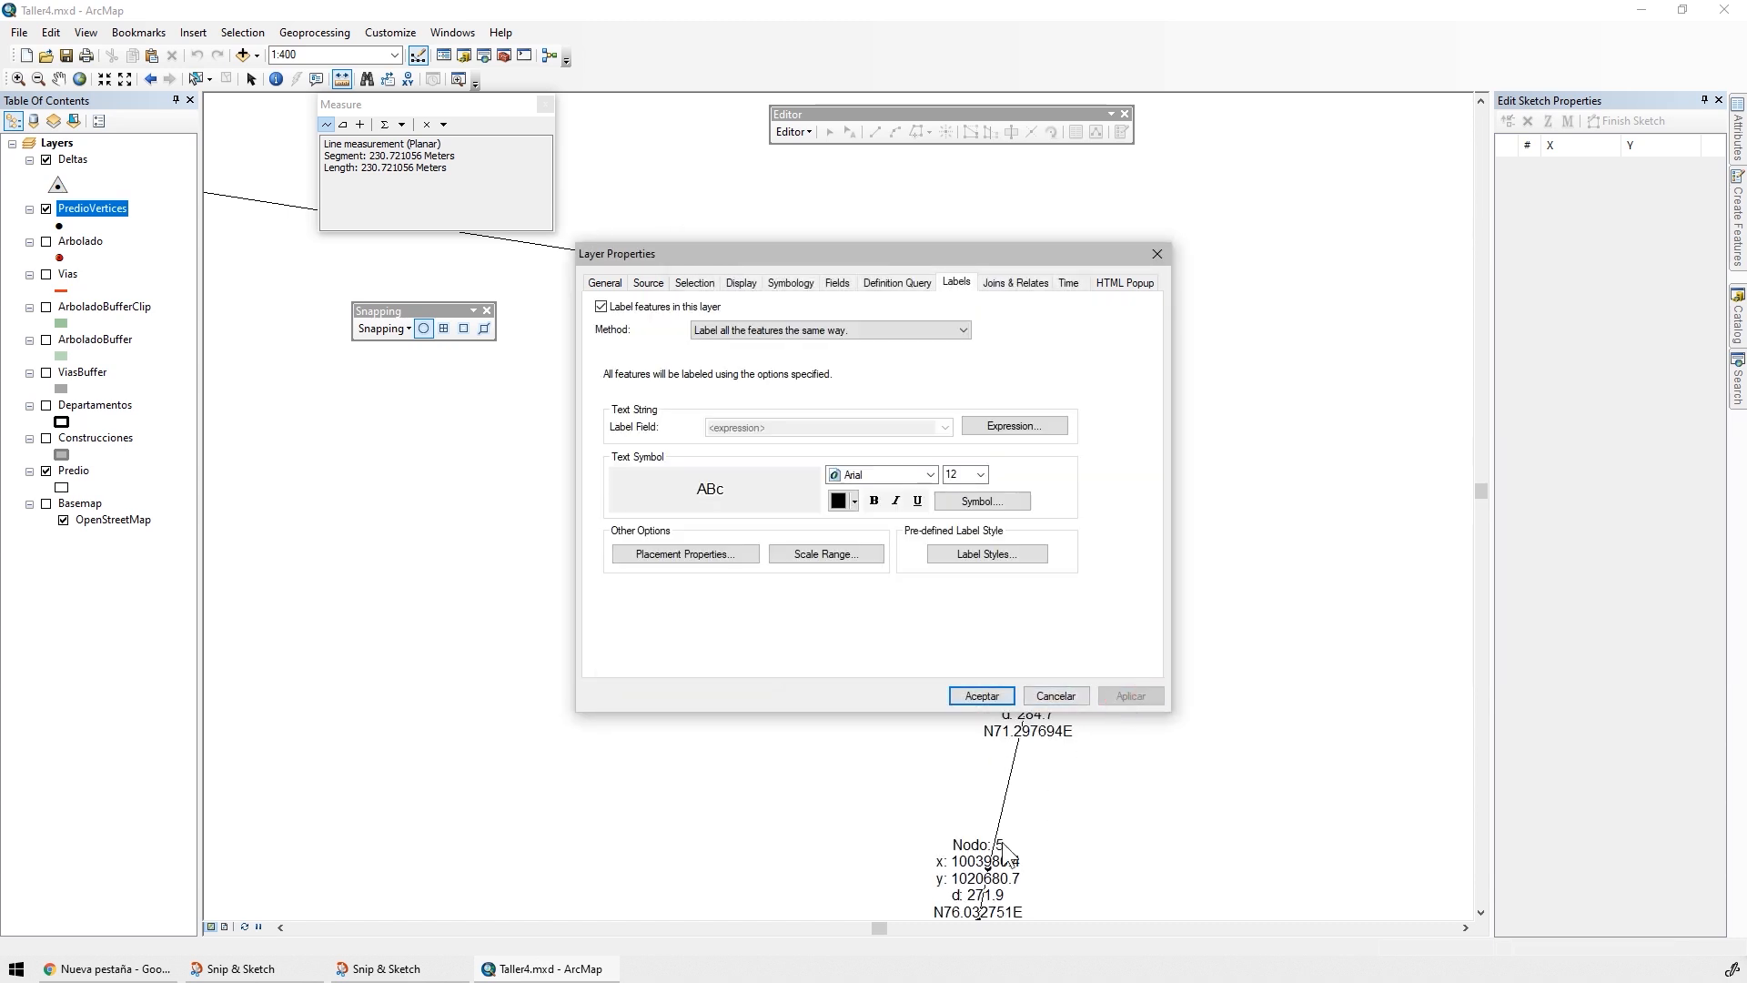
Set the PredioVertices labels to be offset horizontally around the point with "Prefer Top Right, all allowed", and apply the placement
{"action": "left_click", "coordinate": [690, 552]}
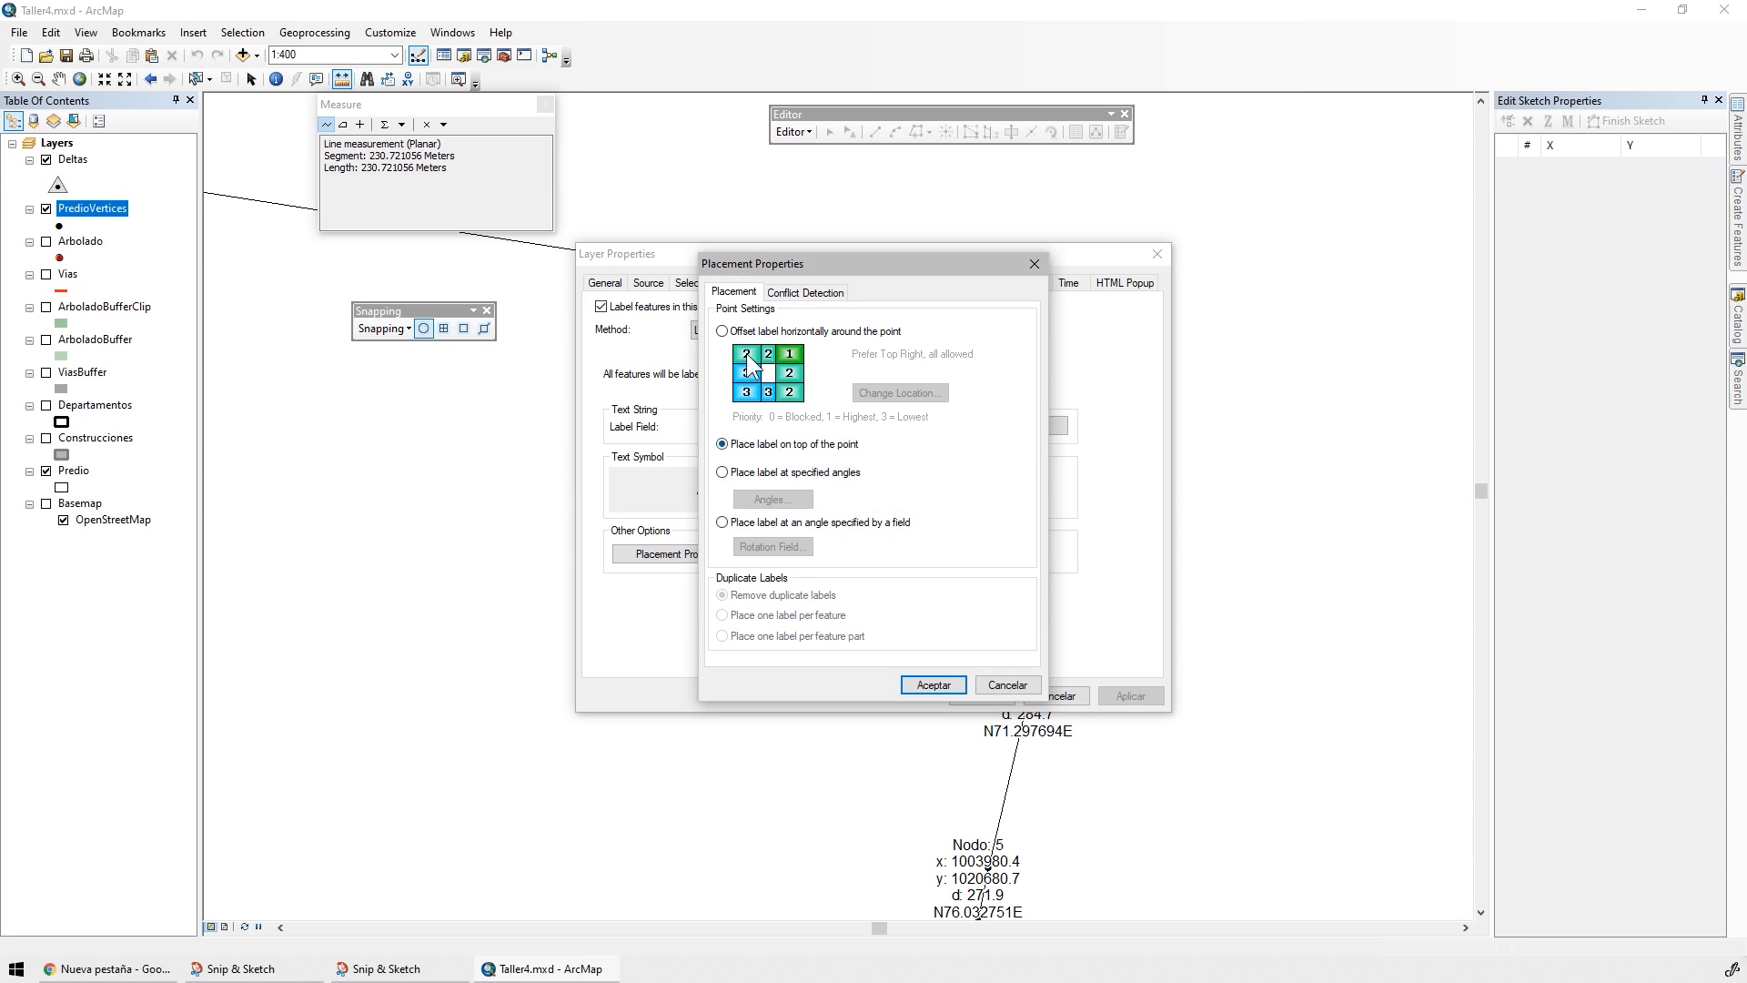
{"action": "left_click", "coordinate": [723, 332]}
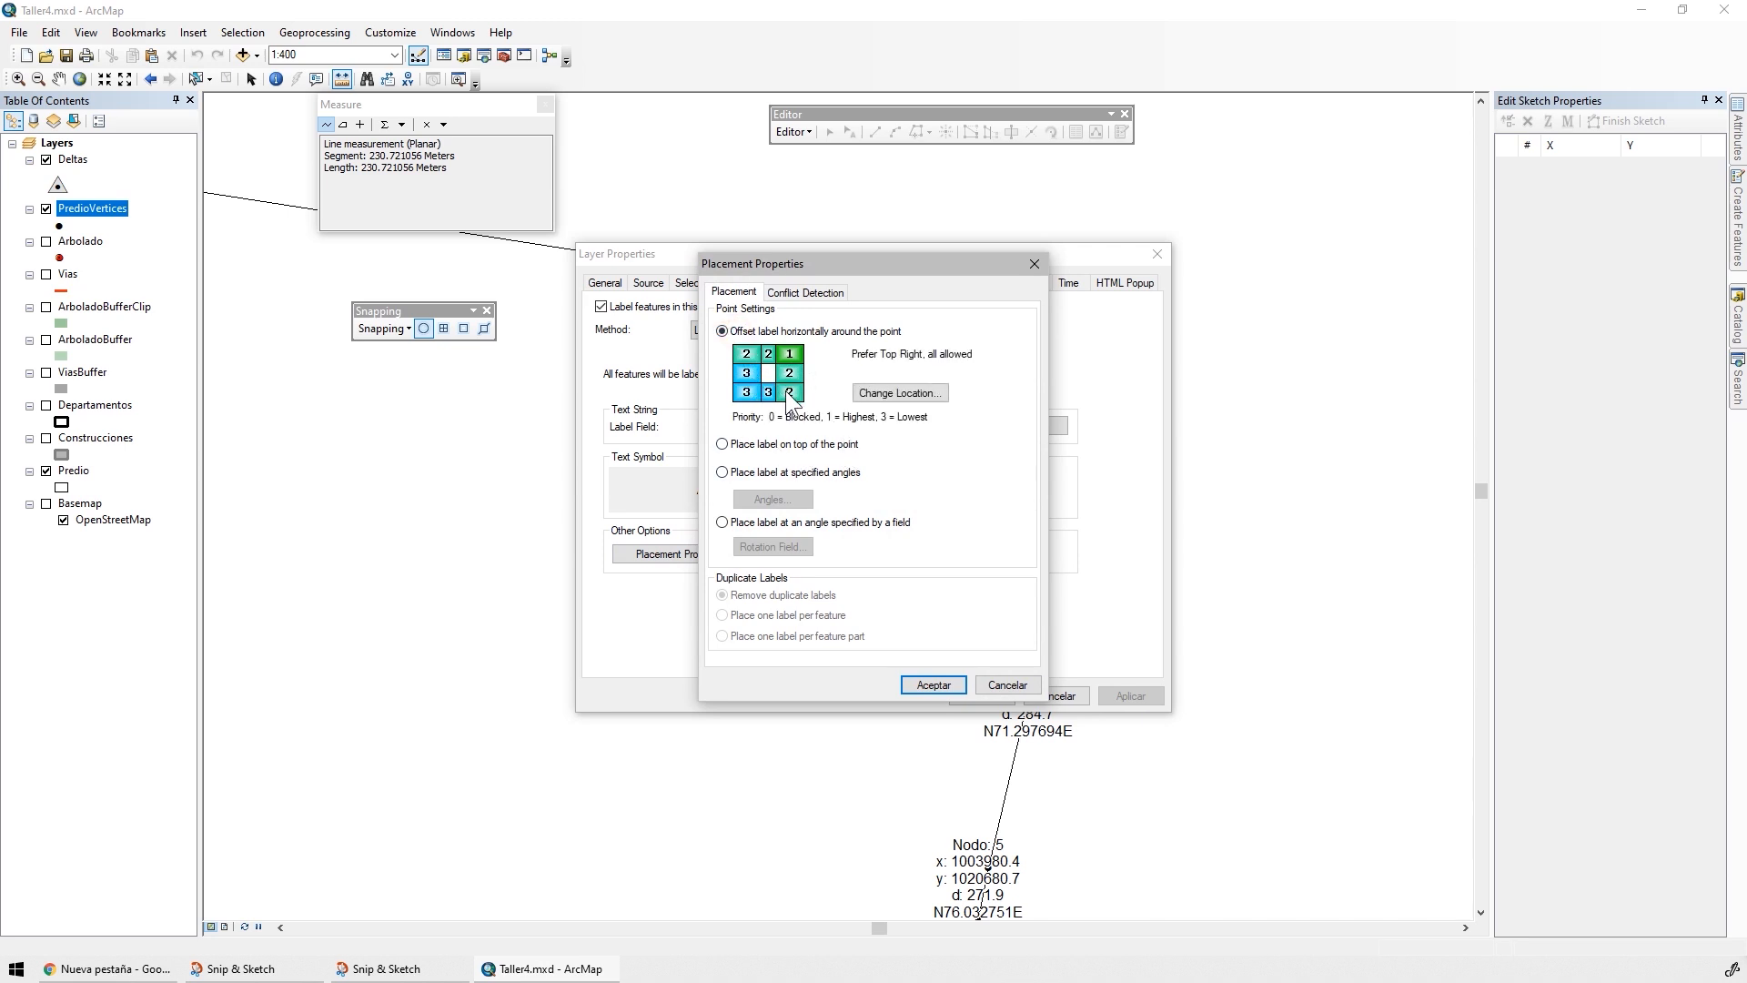
{"action": "left_click", "coordinate": [894, 396]}
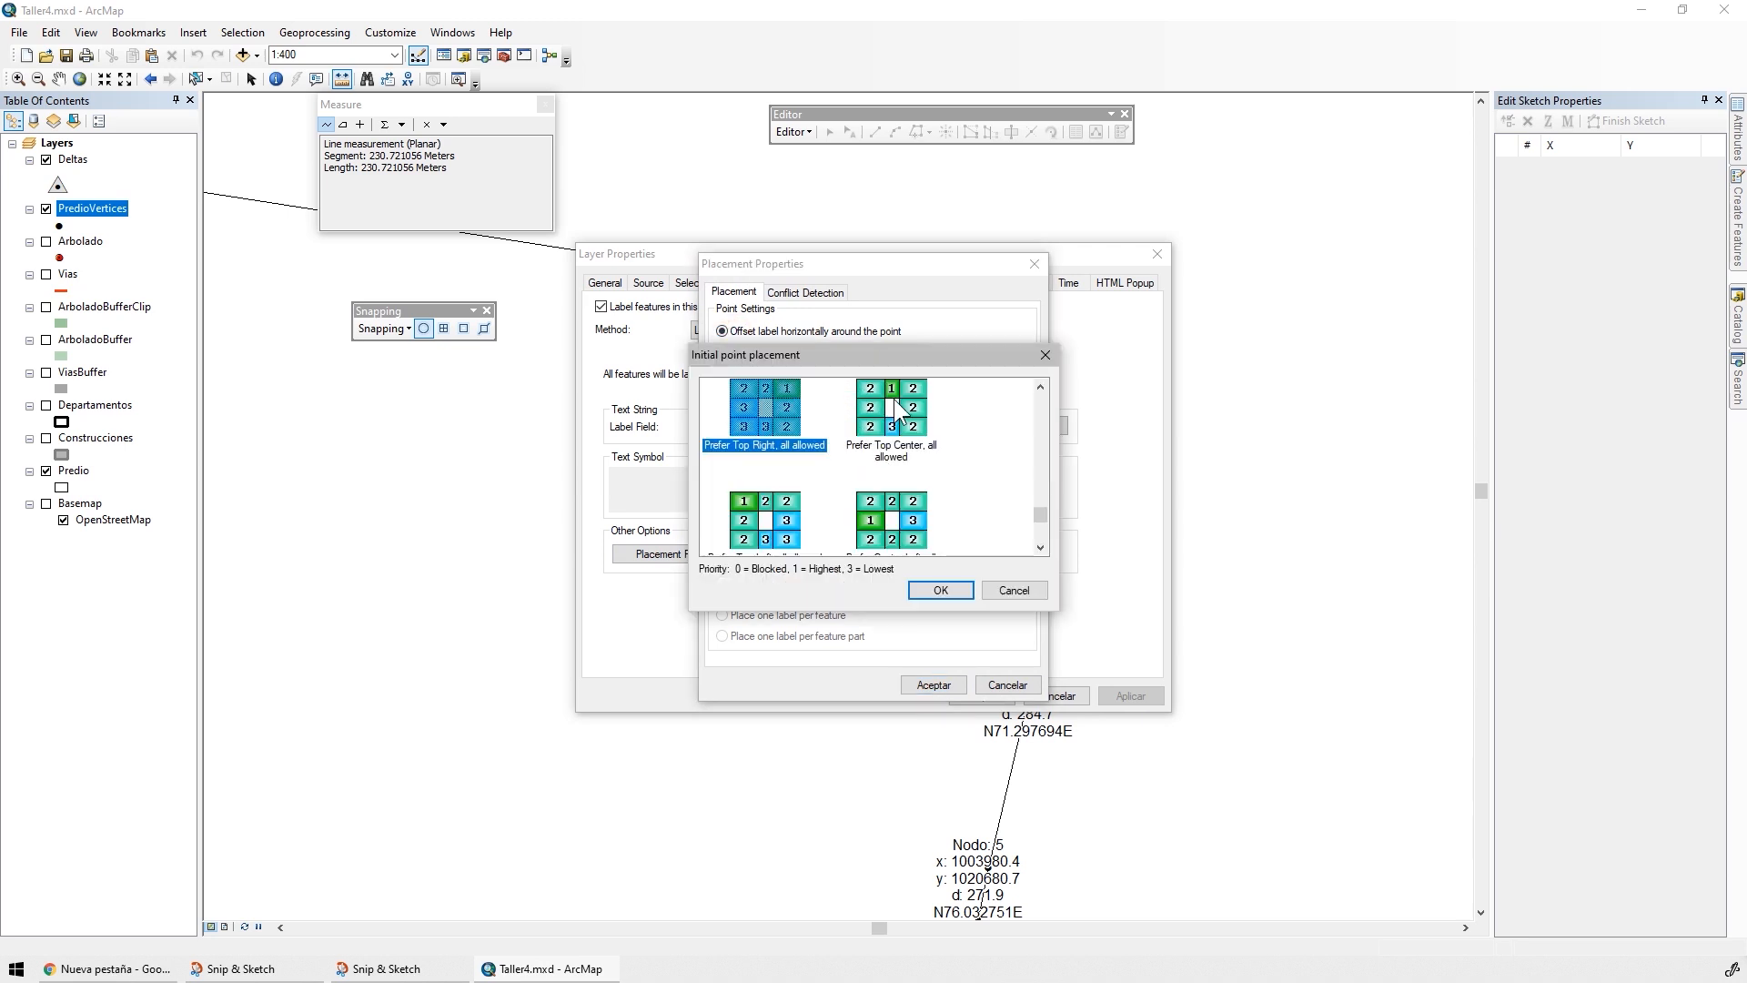
{"action": "left_click", "coordinate": [1045, 490]}
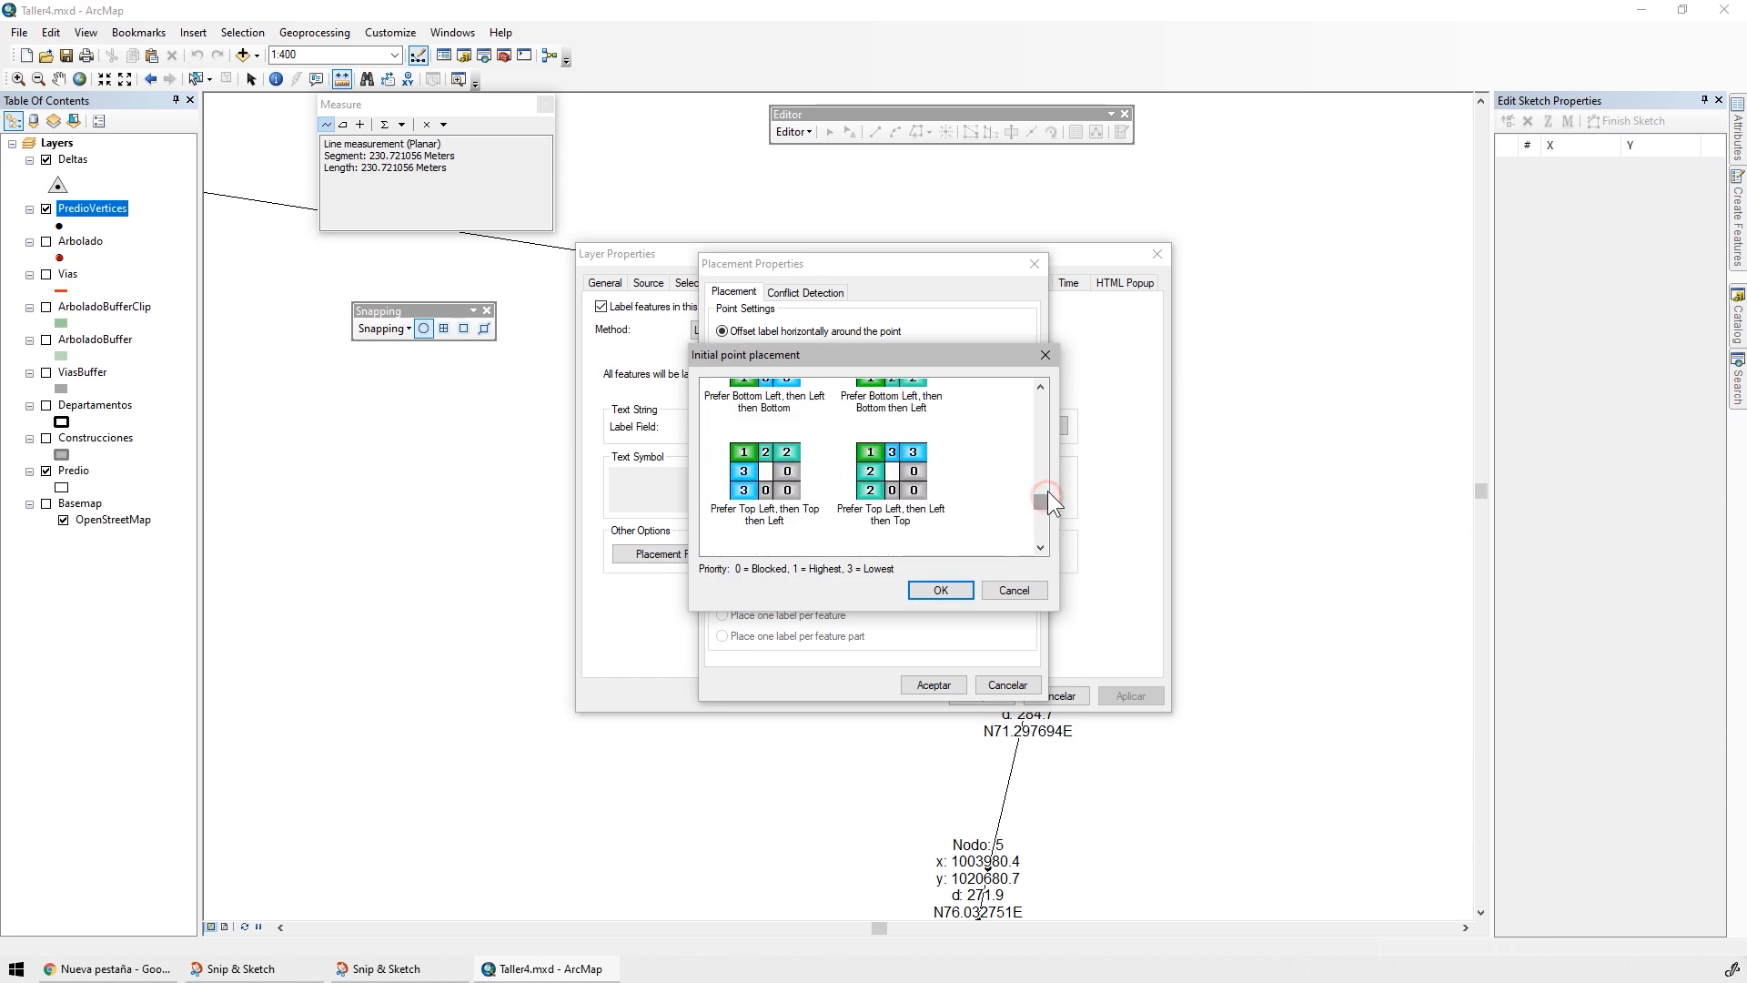
{"action": "left_click", "coordinate": [1039, 439]}
{"action": "left_click", "coordinate": [1037, 434]}
{"action": "left_click_drag", "start_coordinate": [1035, 470], "coordinate": [1034, 527]}
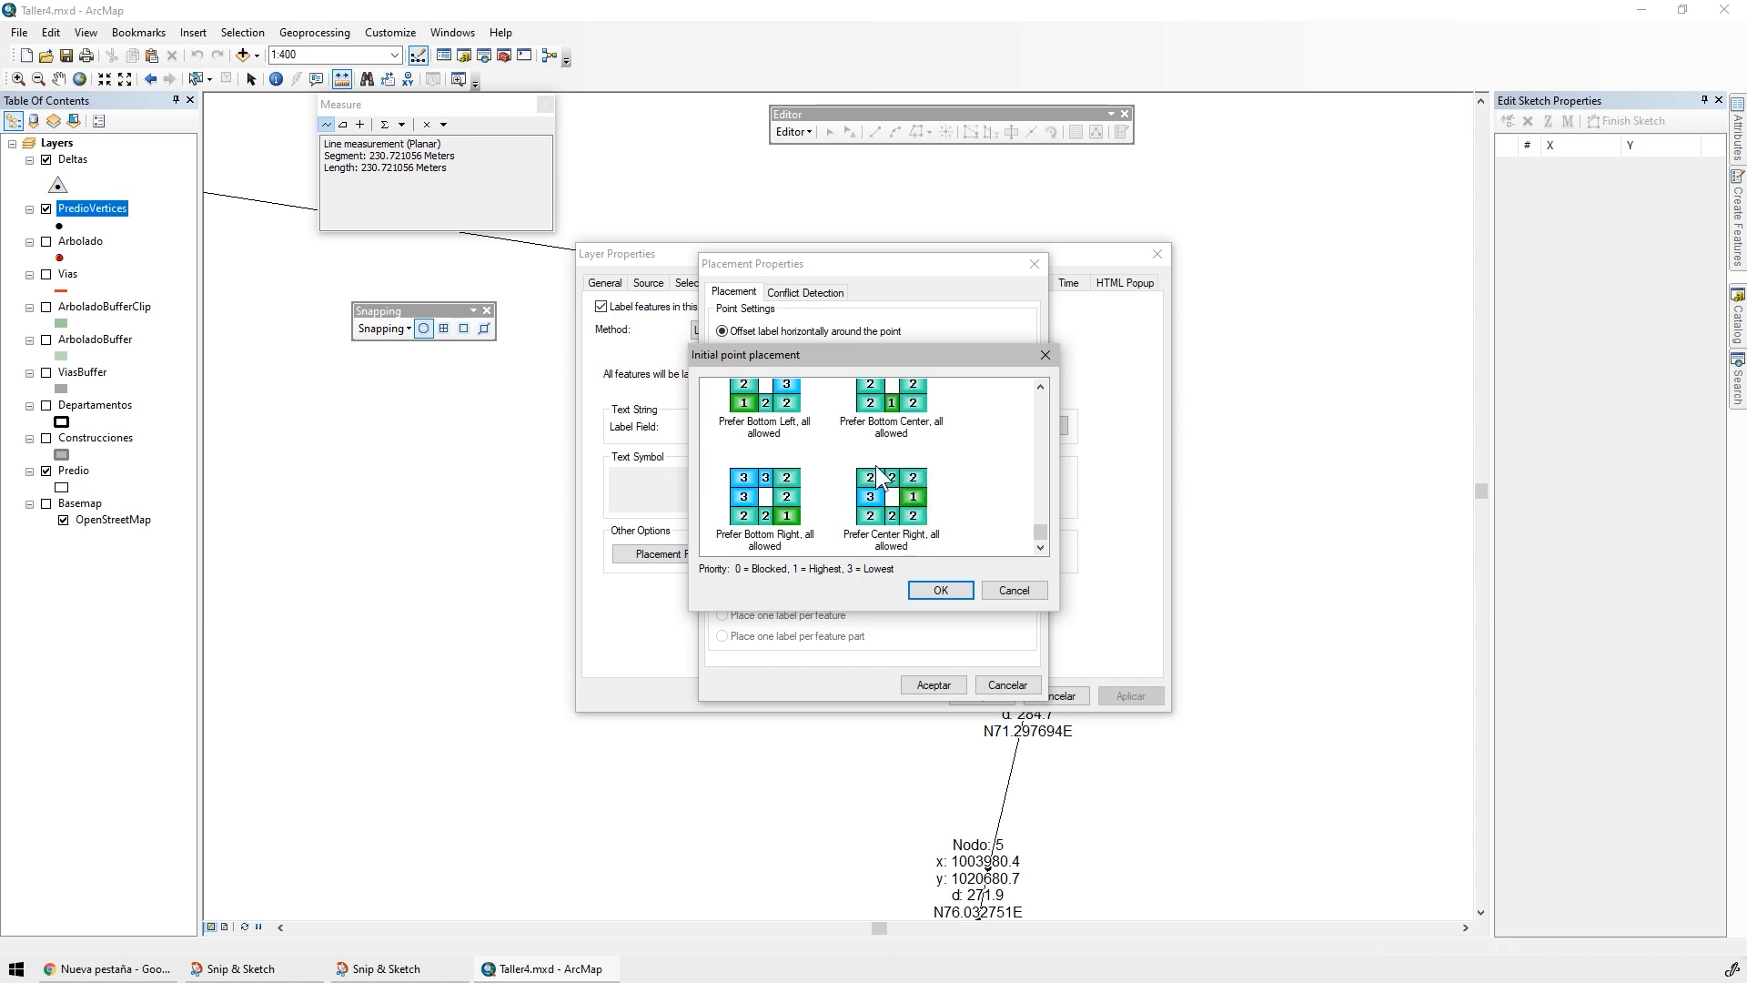
{"action": "left_click", "coordinate": [940, 591]}
{"action": "left_click", "coordinate": [934, 684]}
{"action": "left_click", "coordinate": [1129, 695]}
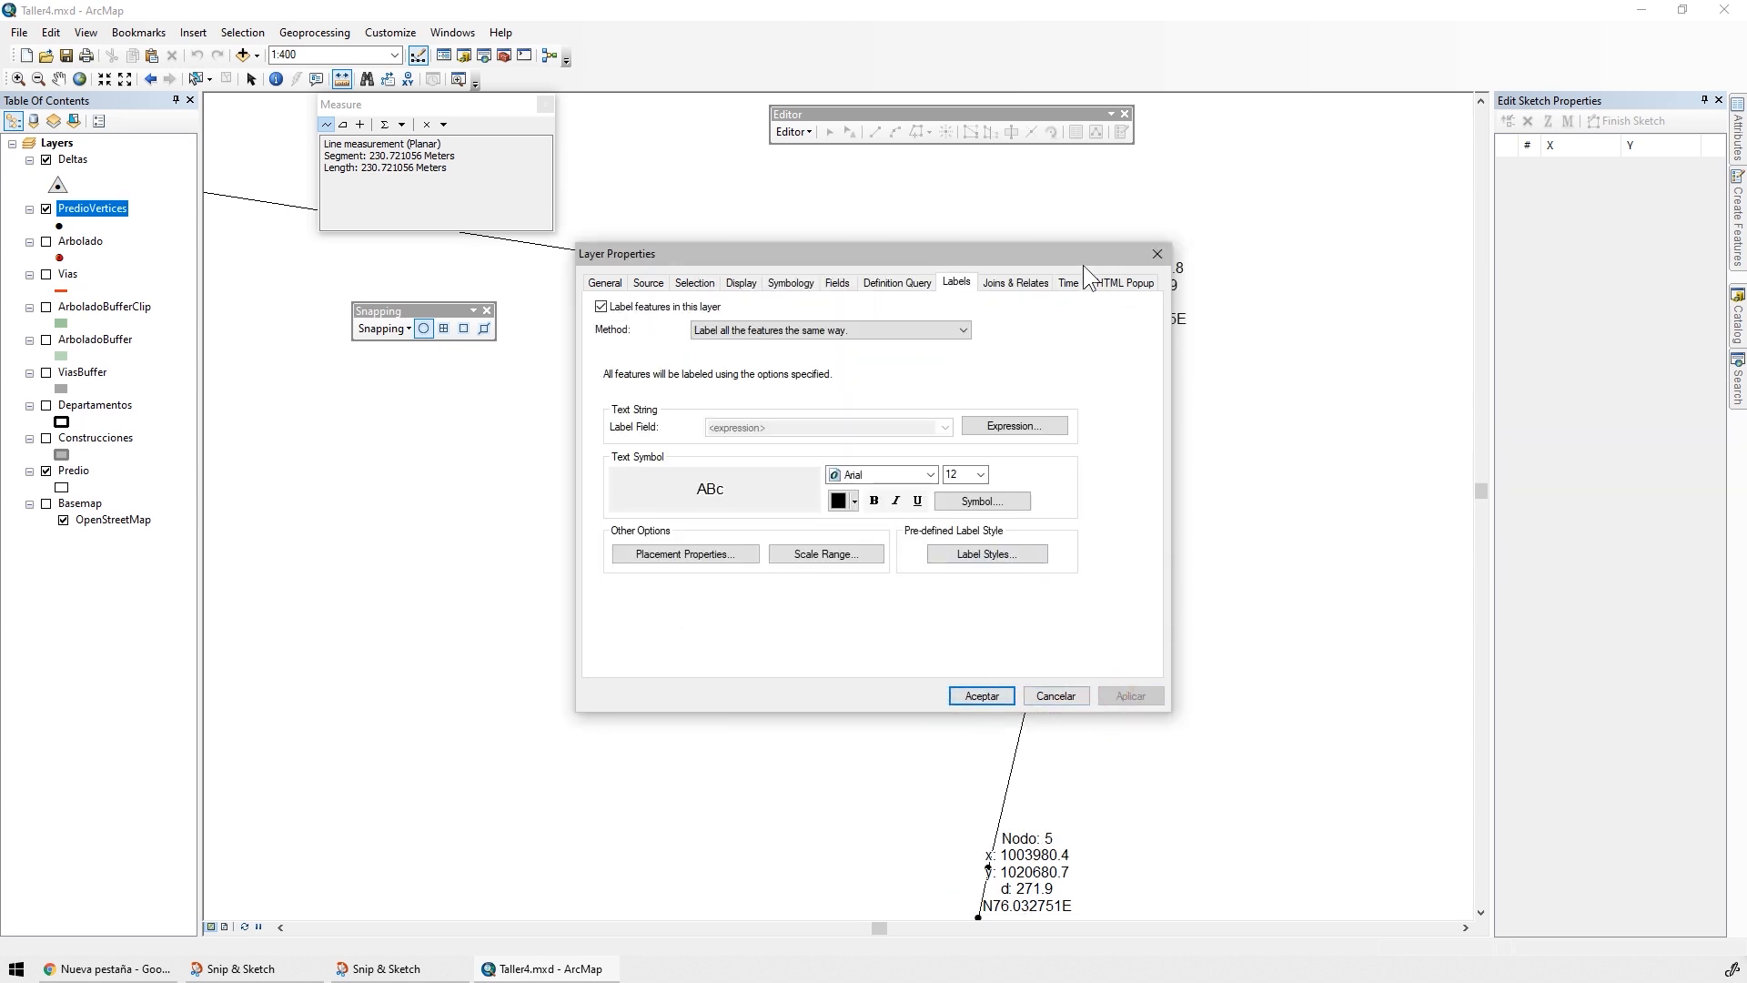
Set the horizontal alignment of the PredioVertices label text to Left, apply it, and close the layer properties
{"action": "left_click_drag", "start_coordinate": [1083, 257], "coordinate": [865, 282]}
{"action": "left_click", "coordinate": [767, 533]}
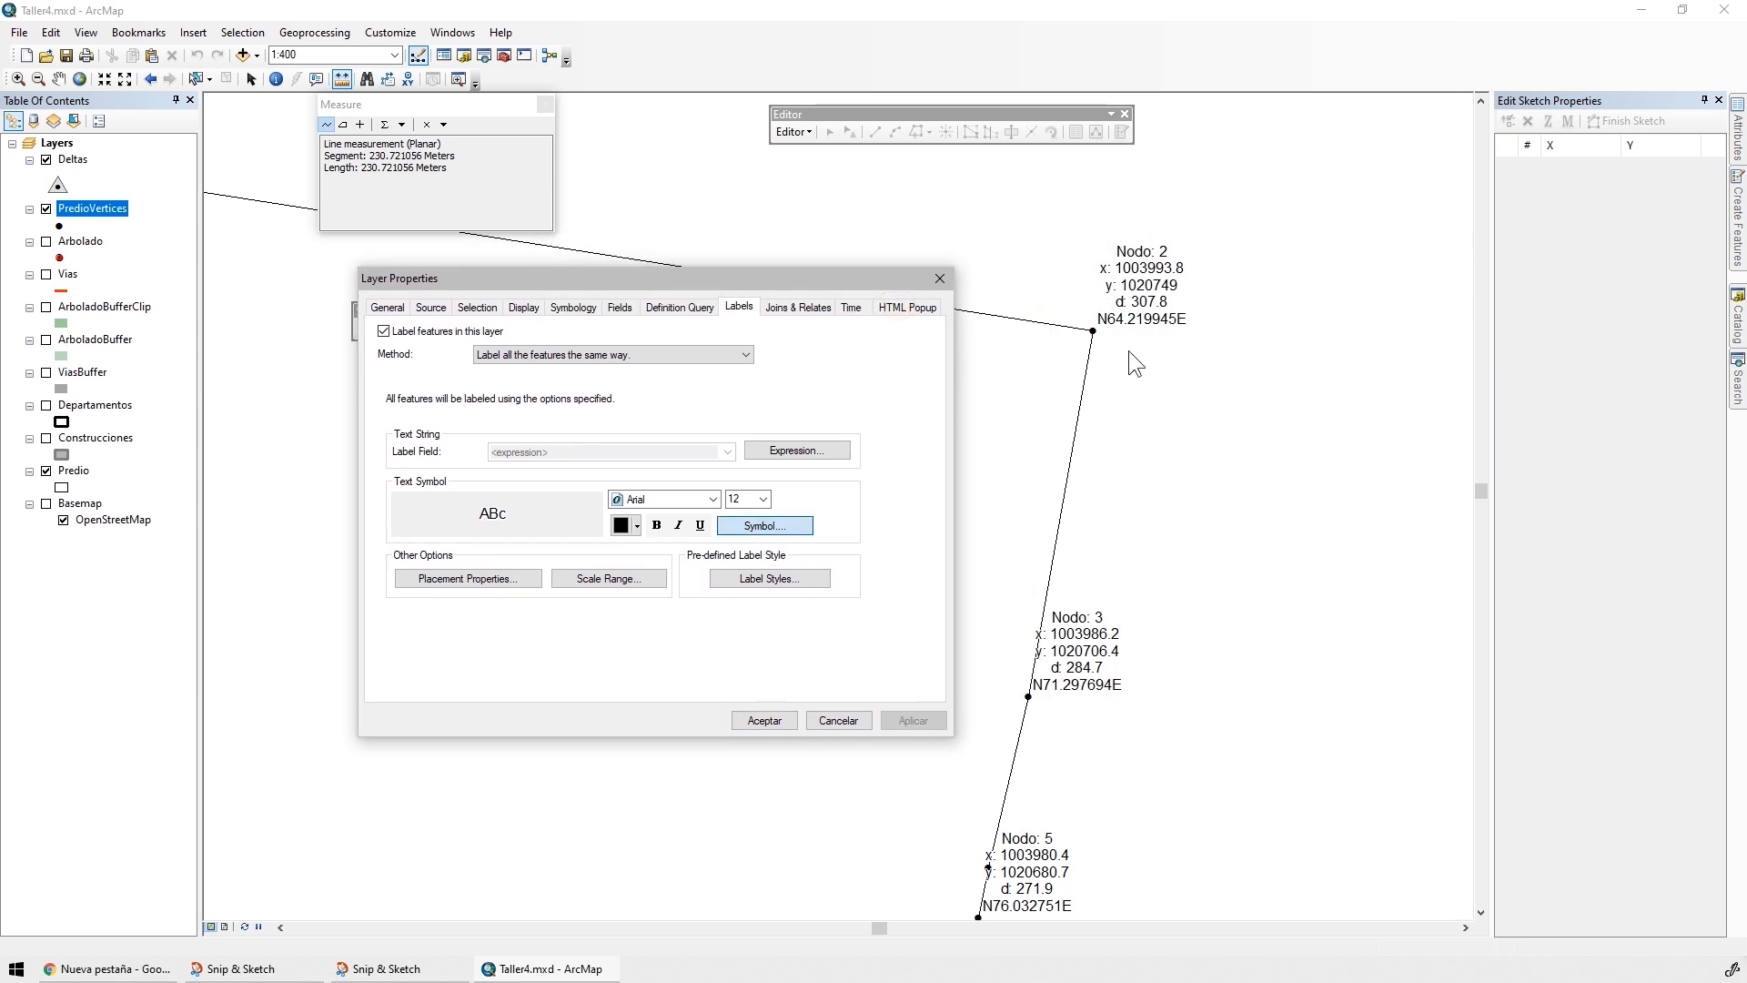
{"action": "left_click", "coordinate": [821, 593]}
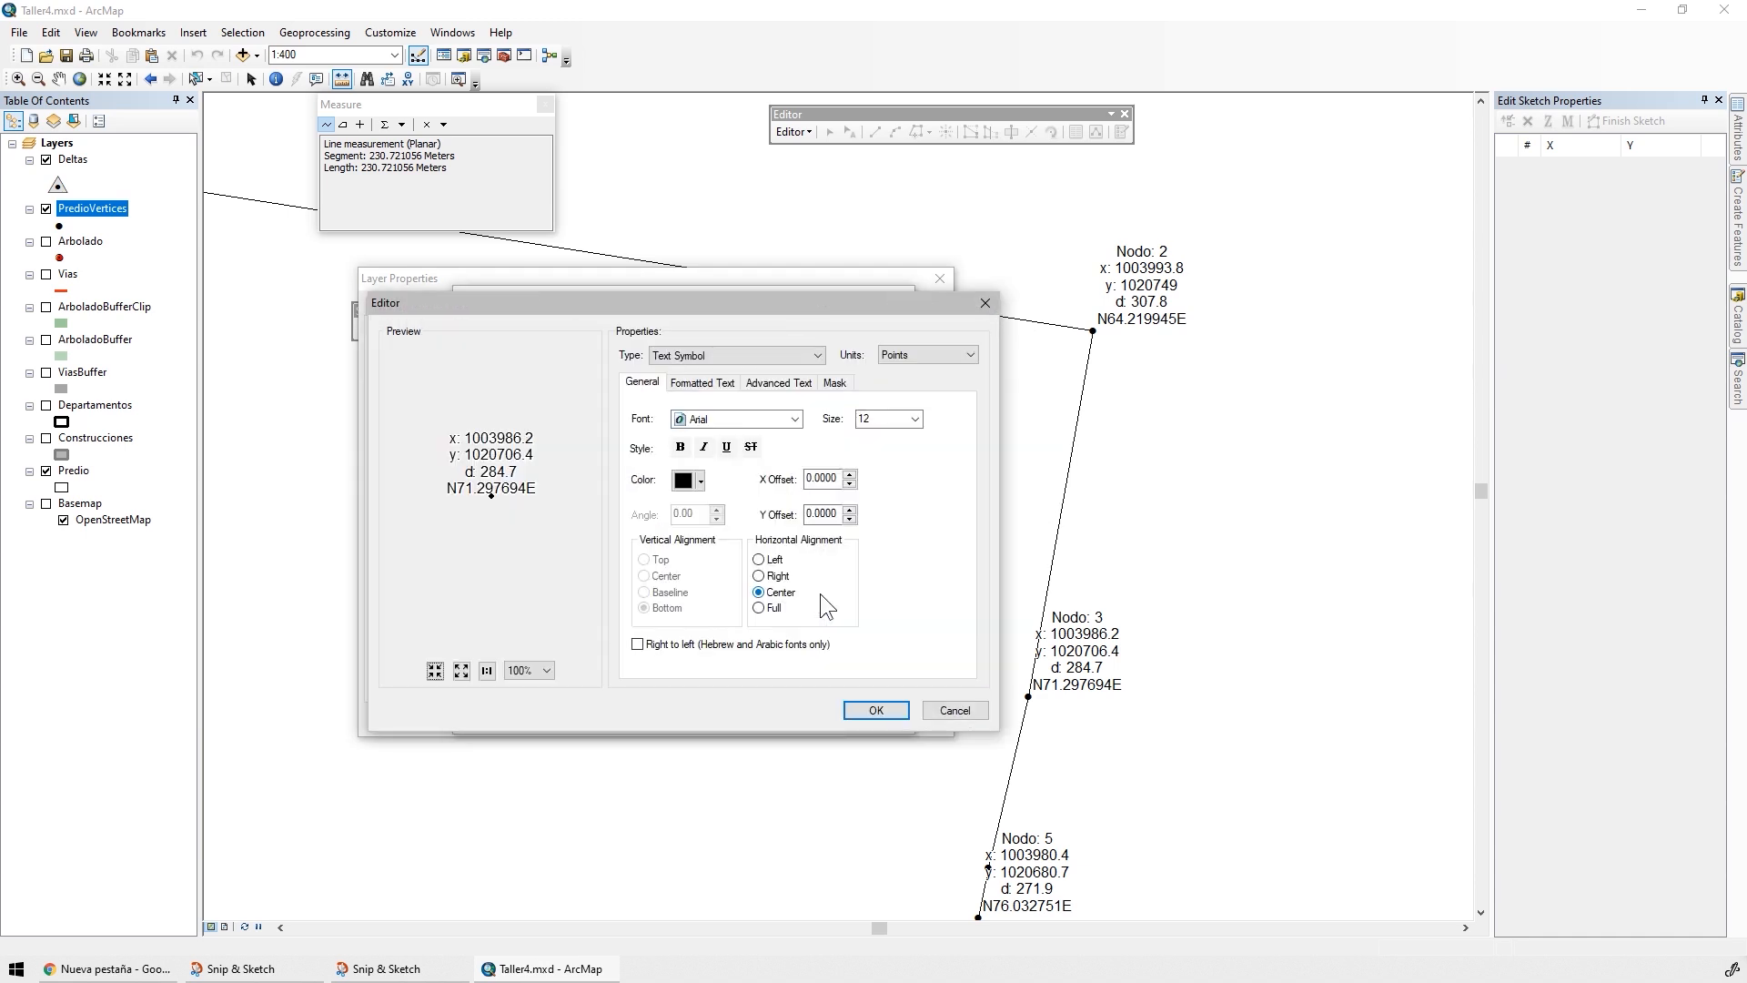
{"action": "left_click", "coordinate": [778, 560]}
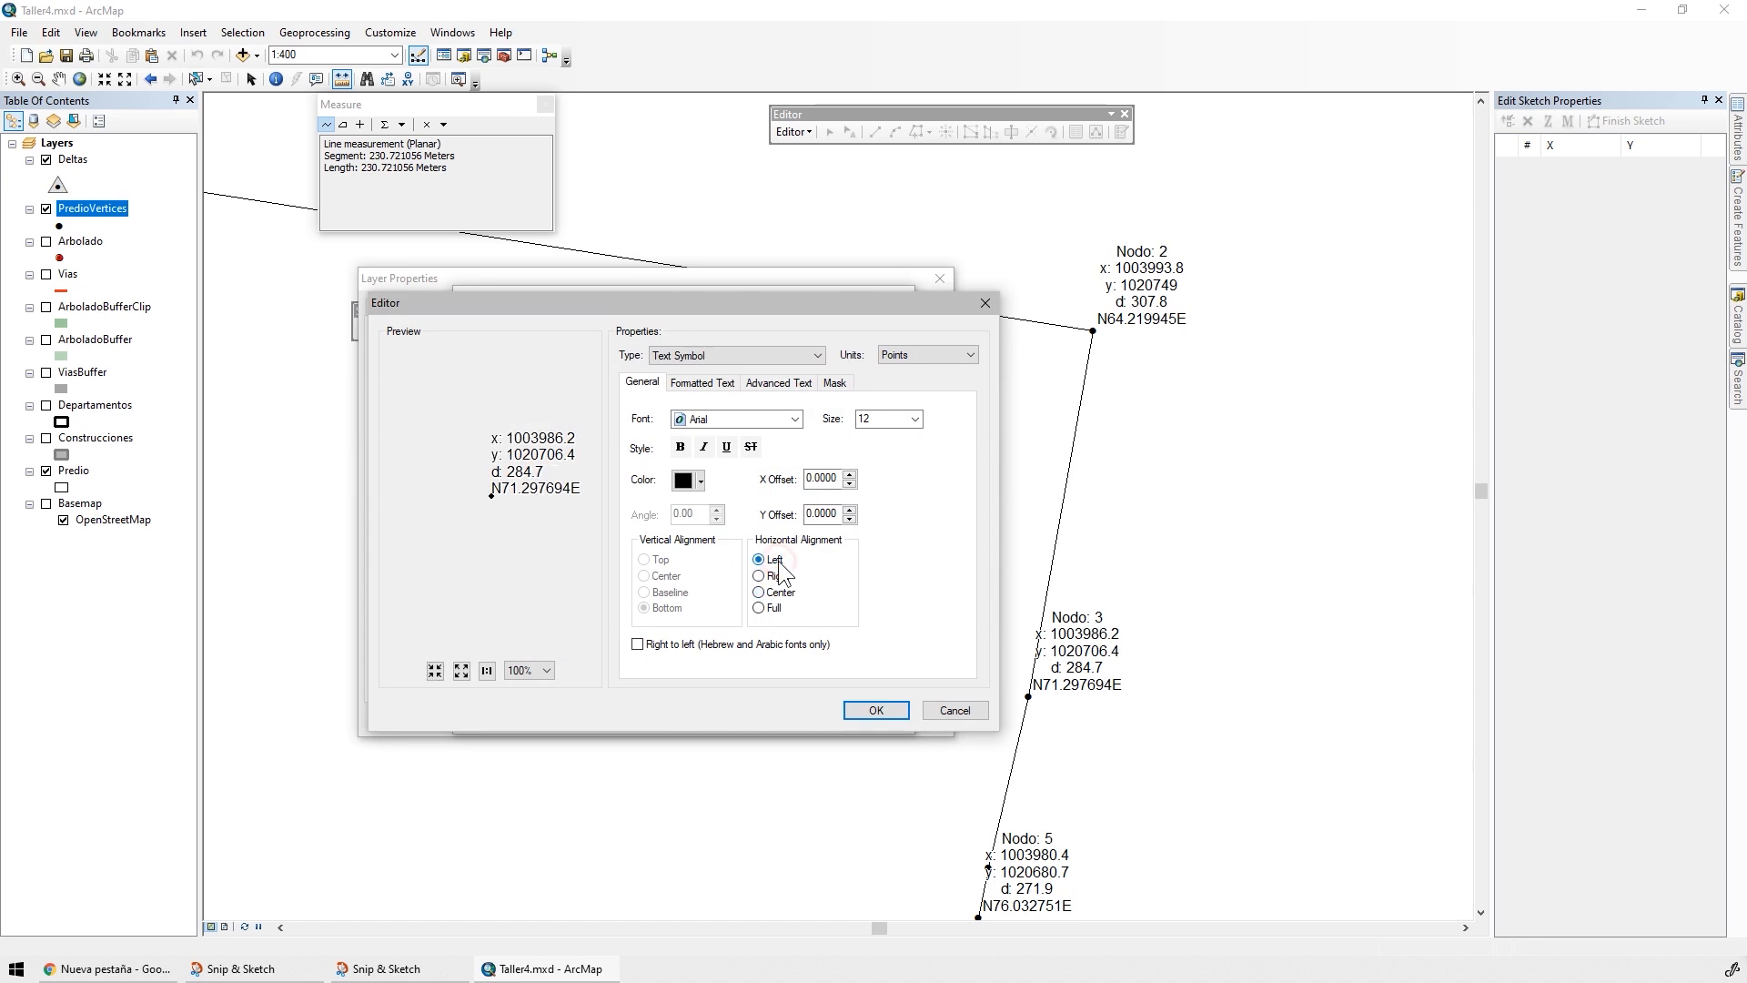
{"action": "left_click", "coordinate": [871, 715]}
{"action": "left_click", "coordinate": [792, 712]}
{"action": "left_click", "coordinate": [906, 720]}
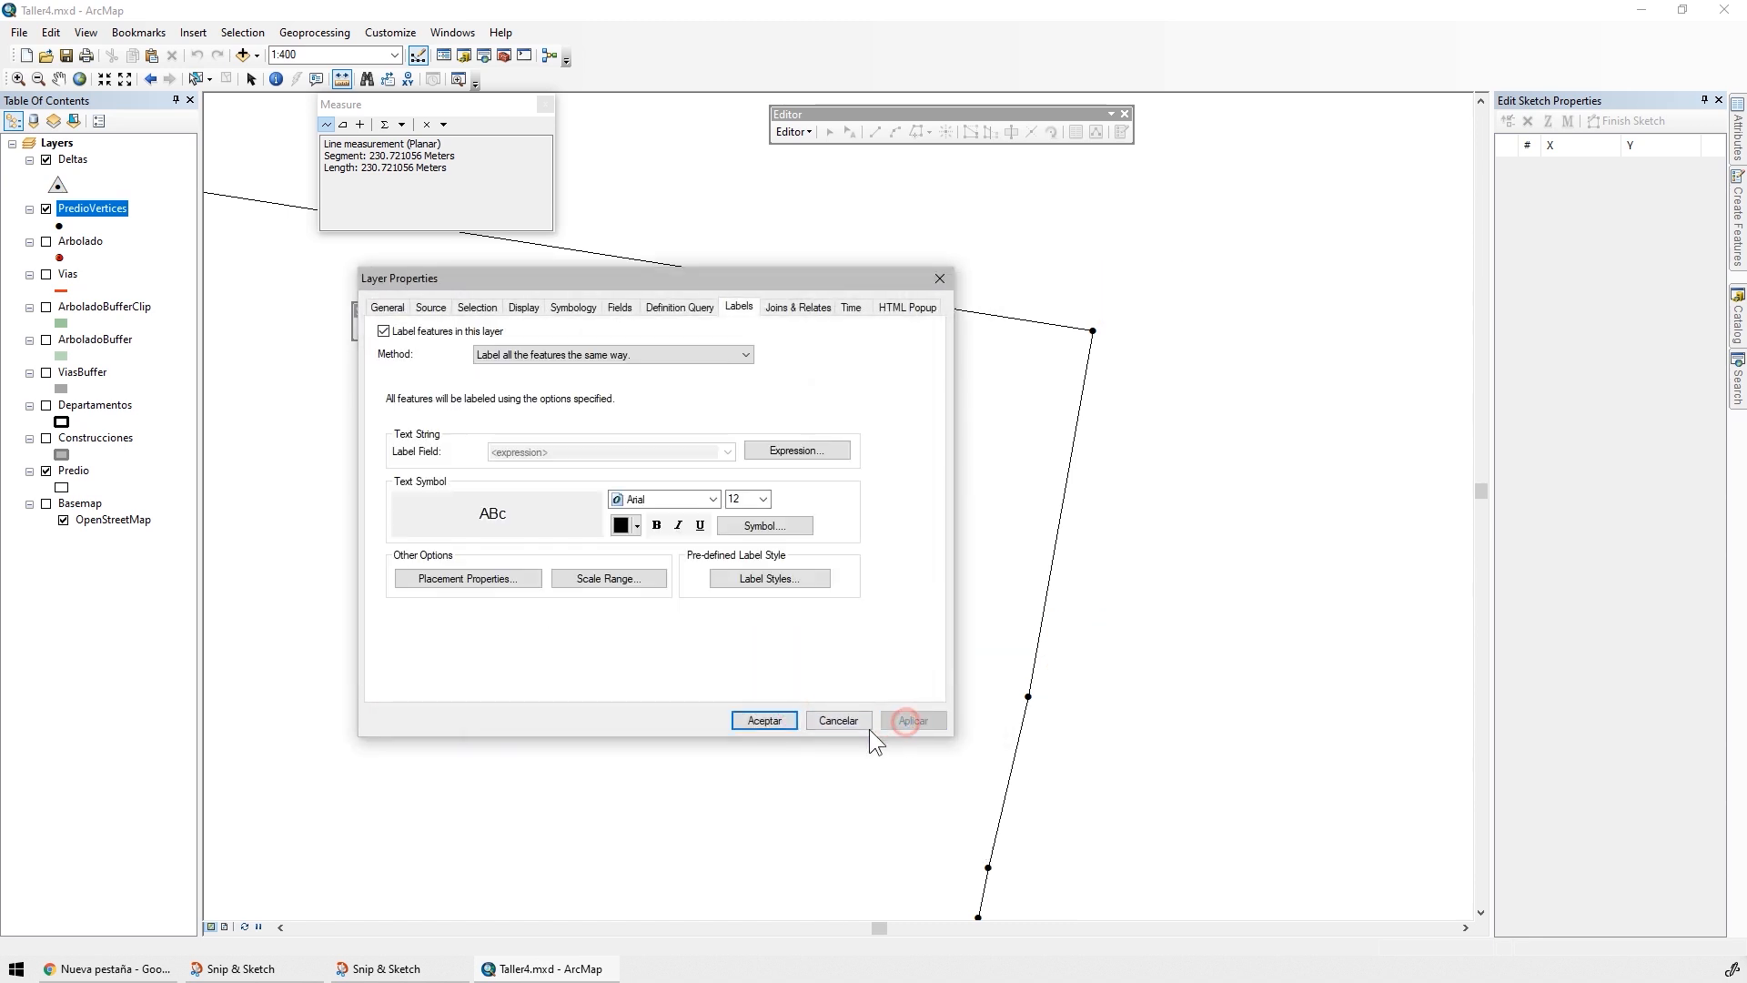
{"action": "left_click", "coordinate": [755, 723]}
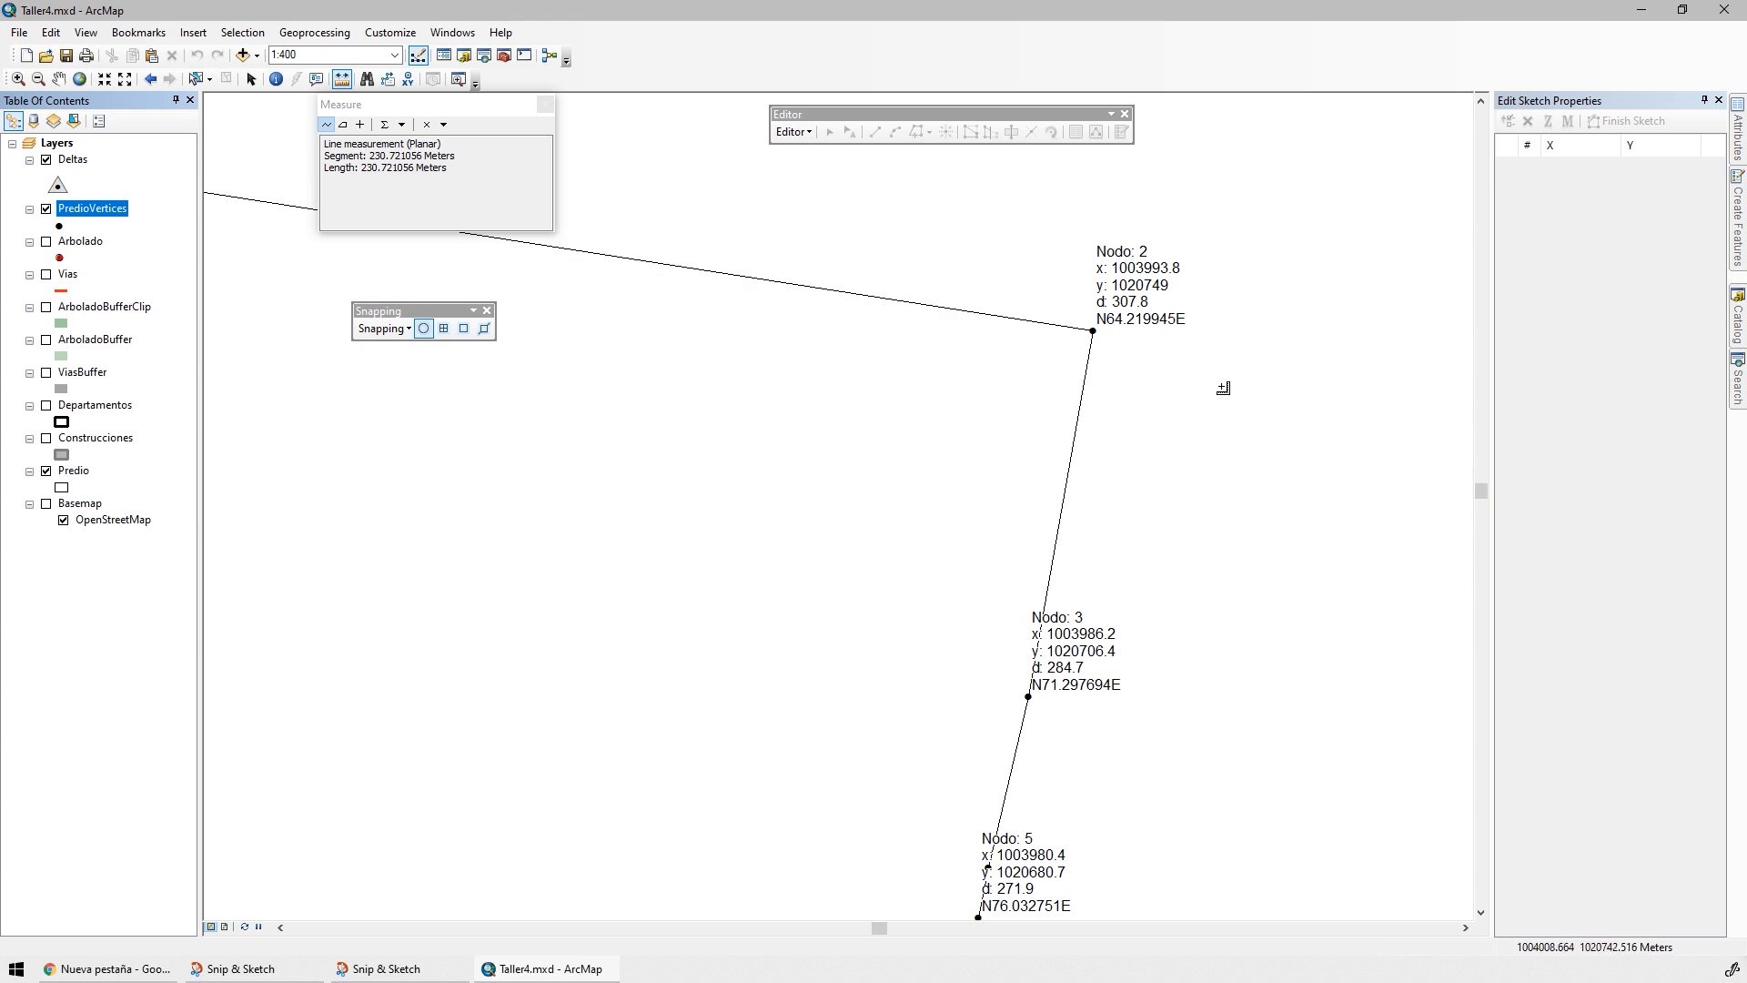
Examine the left-aligned vertex labels from node 2 around the whole parcel to nodes 31, 32 and 33
{"action": "scroll", "coordinate": [1136, 336], "scroll_direction": "up", "scroll_amount": 3}
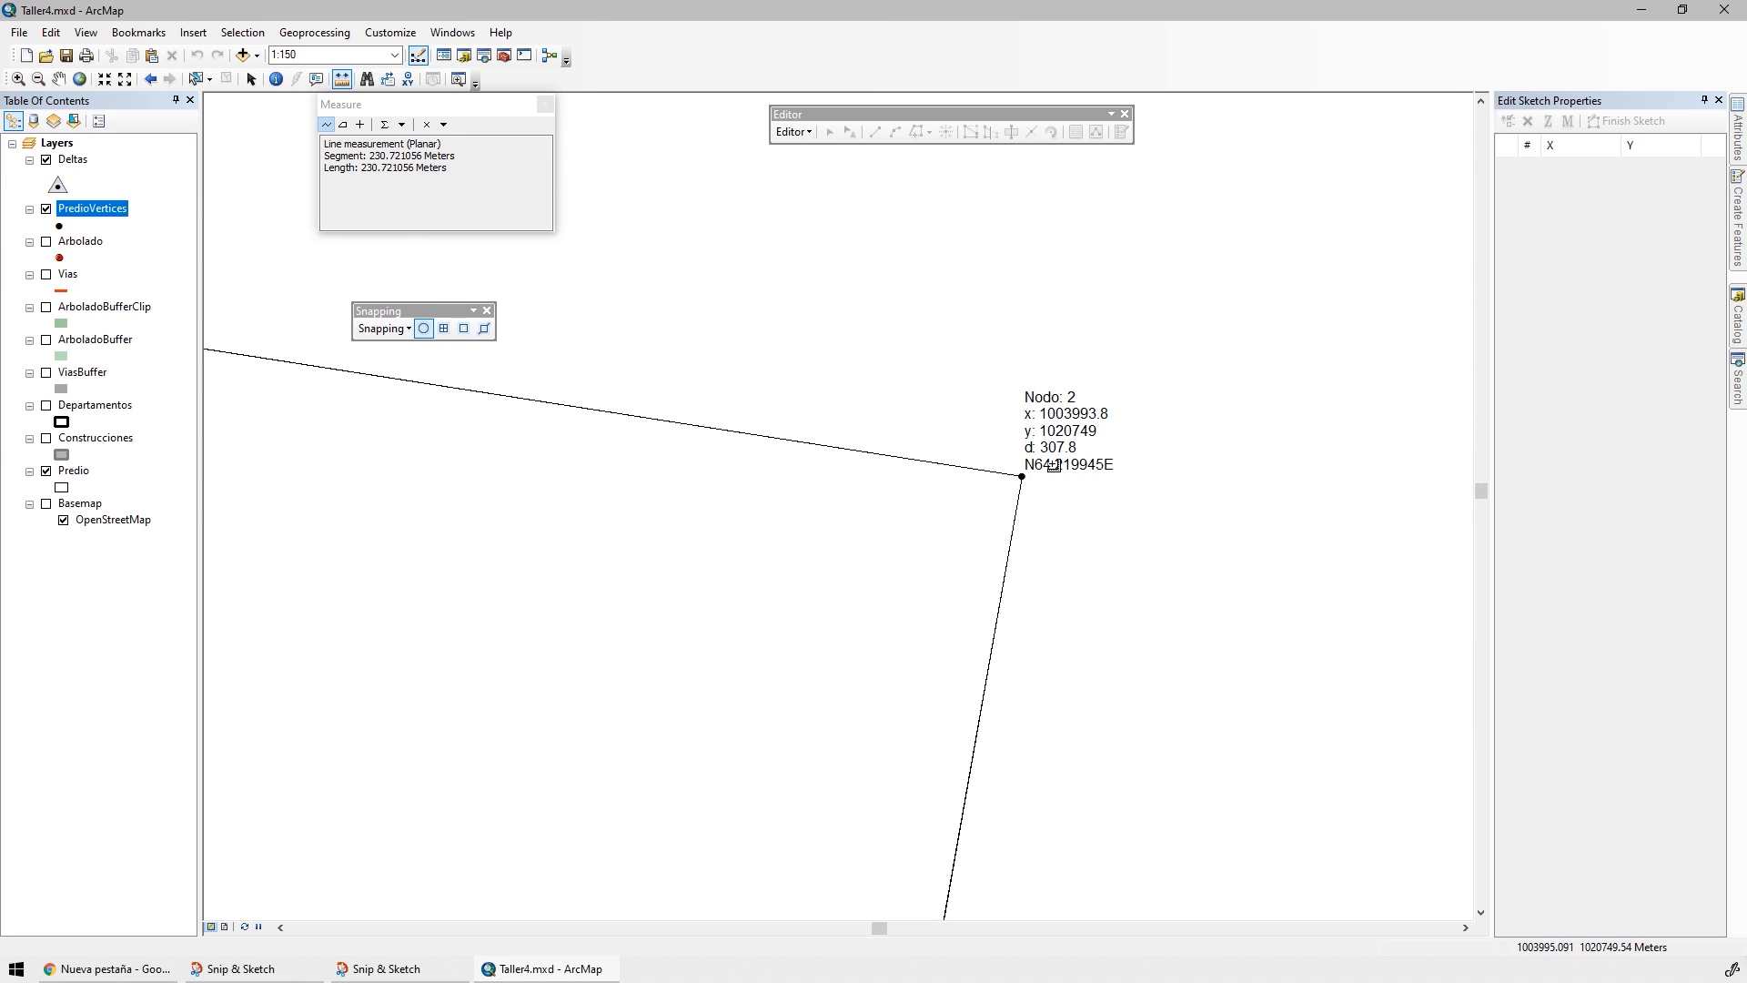
{"action": "scroll", "coordinate": [1053, 465], "scroll_direction": "up", "scroll_amount": 1}
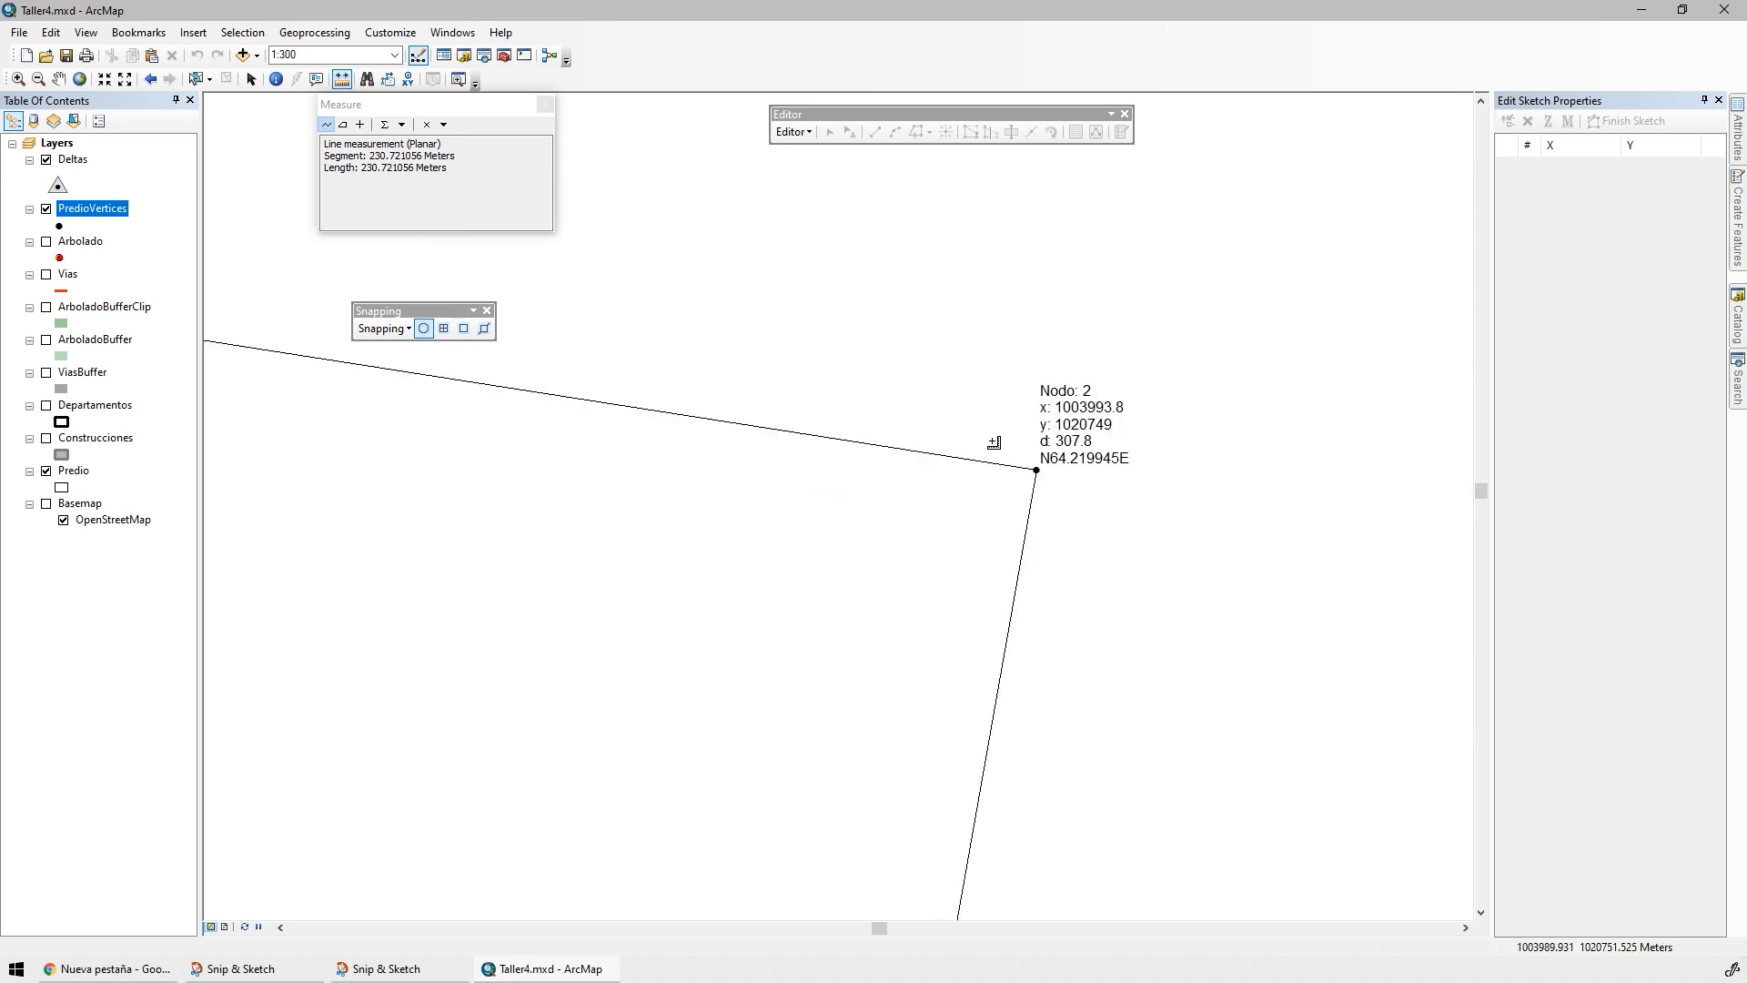
{"action": "scroll", "coordinate": [1107, 318], "scroll_direction": "up", "scroll_amount": 2}
{"action": "scroll", "coordinate": [962, 405], "scroll_direction": "up", "scroll_amount": 2}
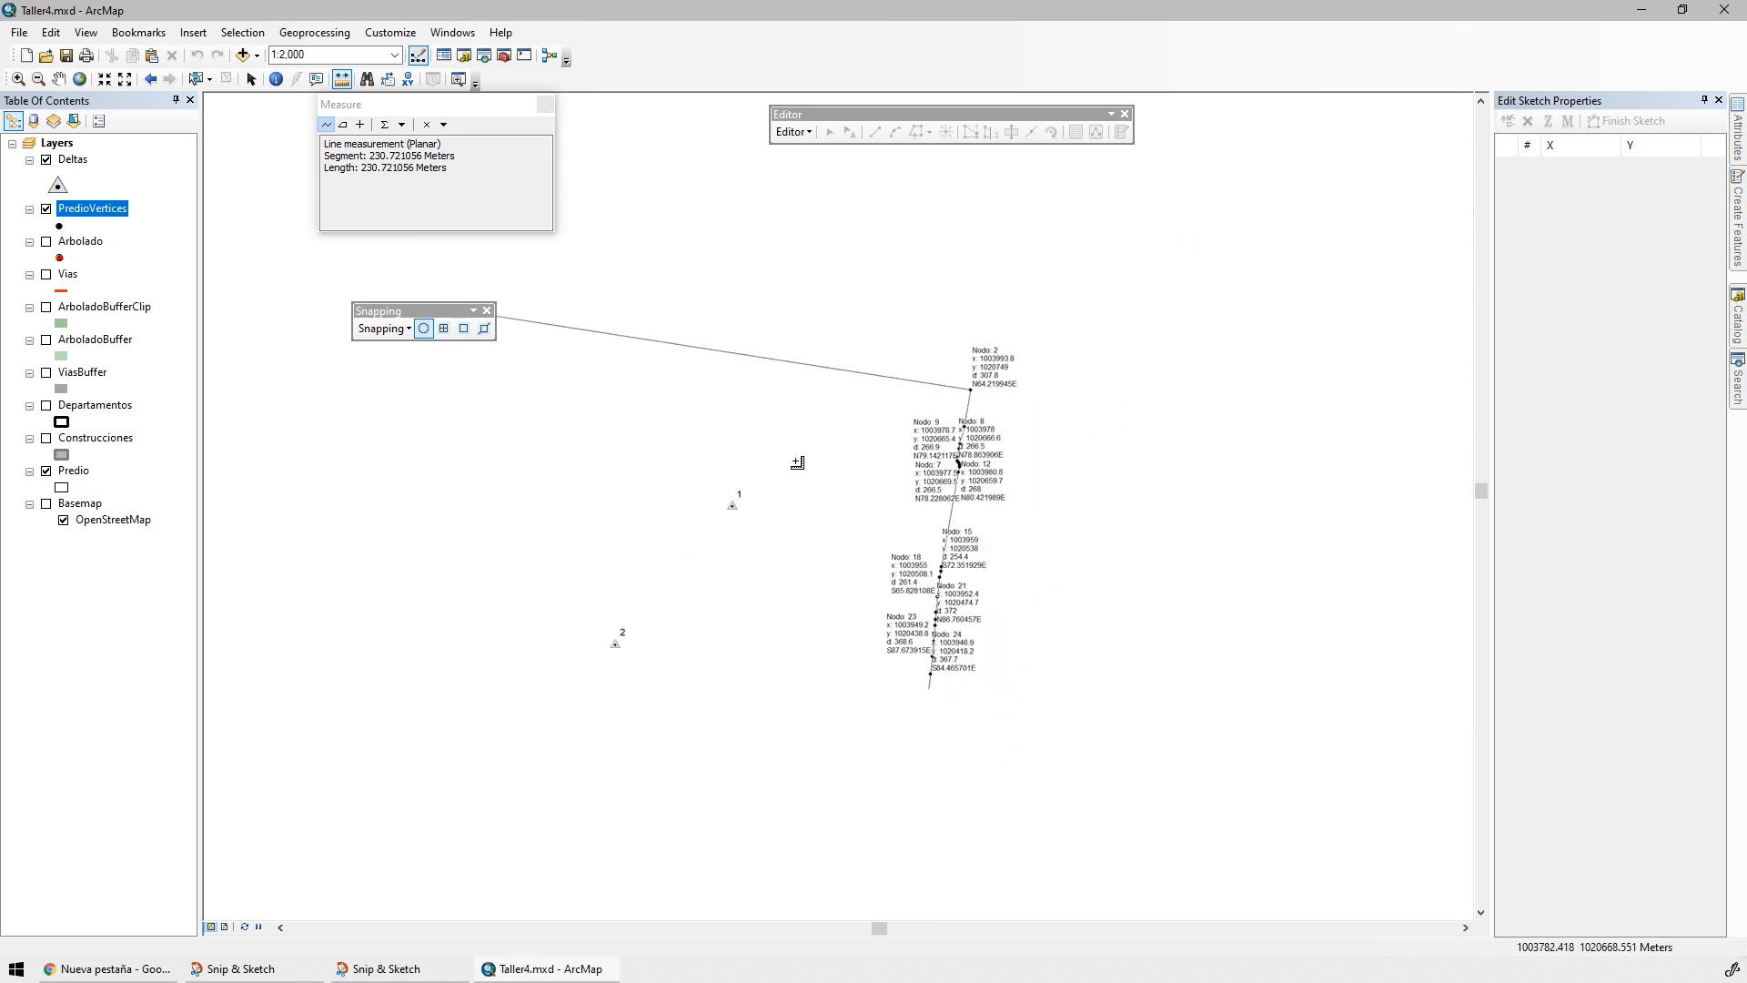
{"action": "left_click_drag", "start_coordinate": [891, 484], "coordinate": [1008, 413]}
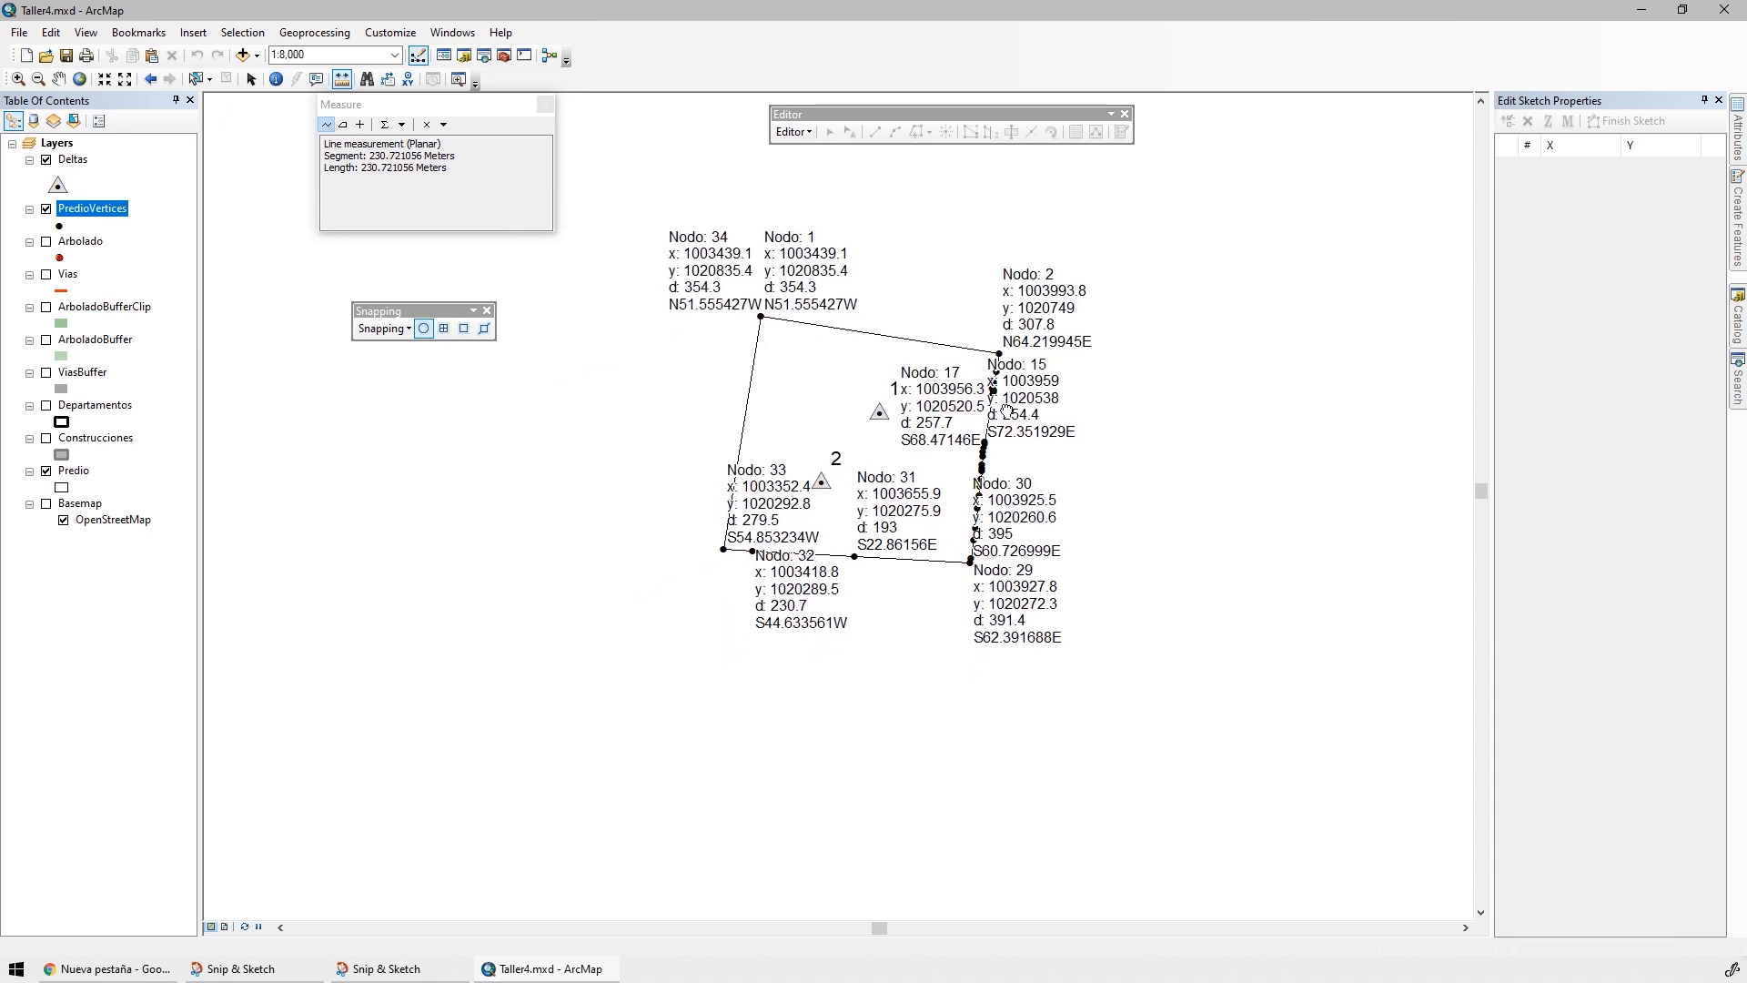
{"action": "scroll", "coordinate": [969, 280], "scroll_direction": "down", "scroll_amount": 2}
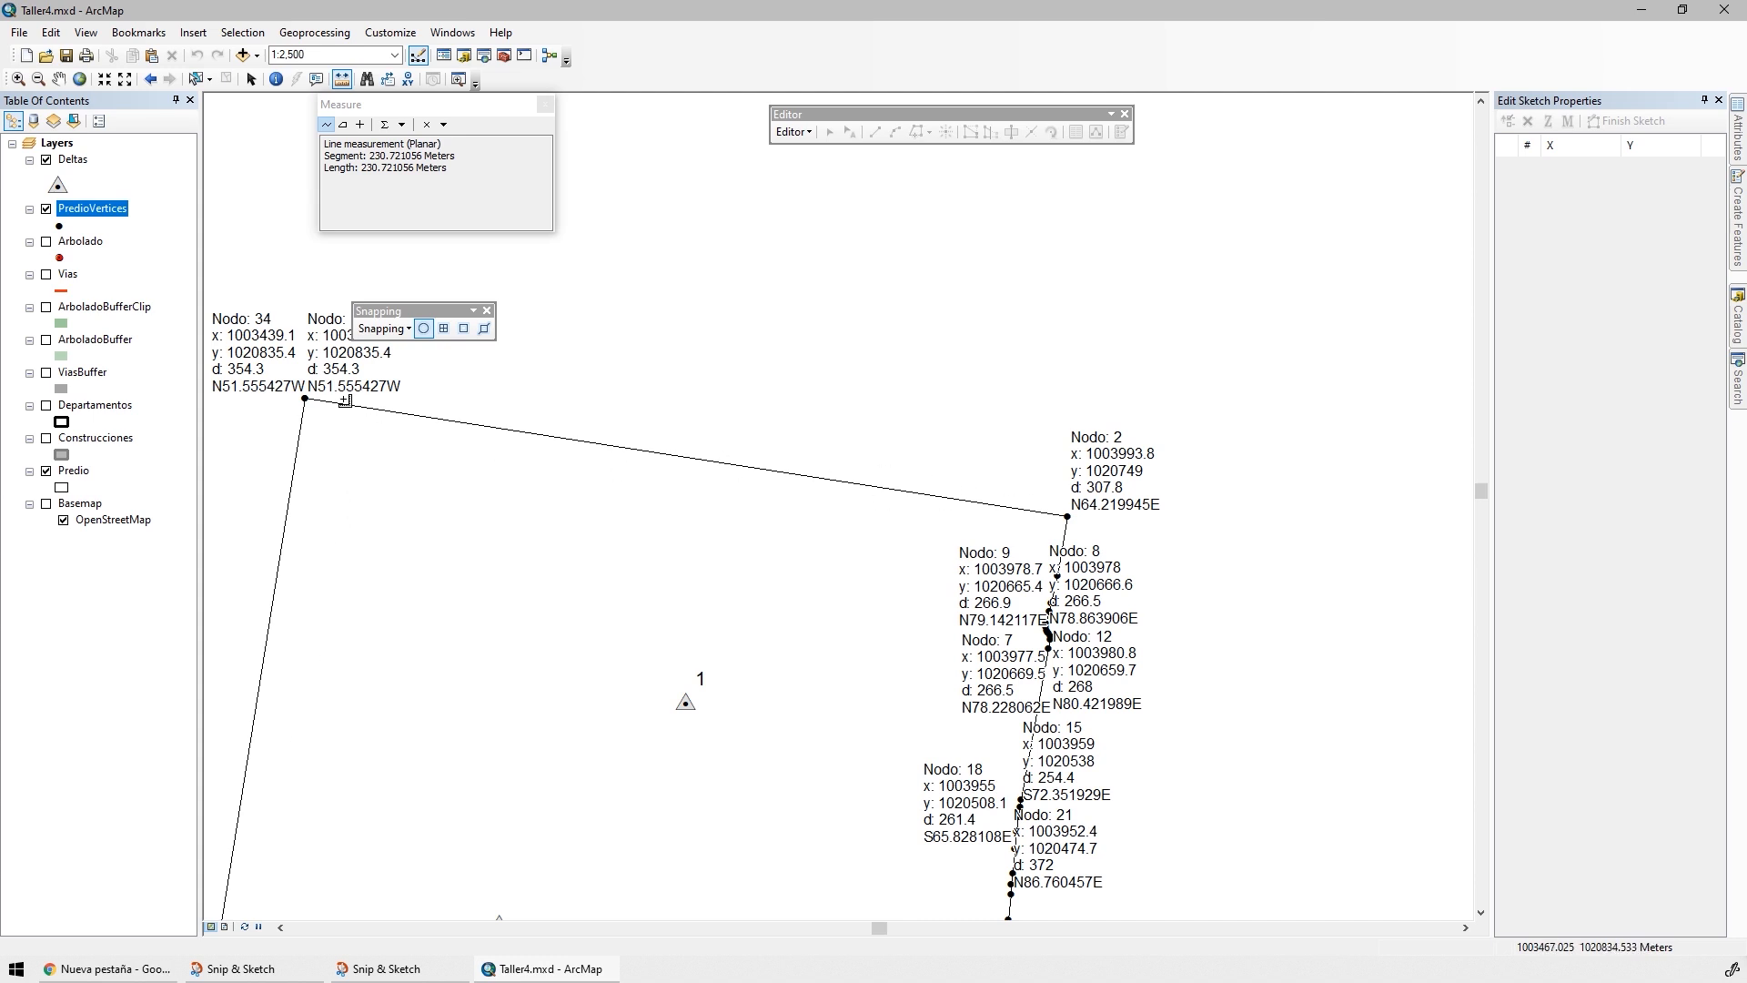
{"action": "left_click_drag", "start_coordinate": [320, 733], "coordinate": [873, 303]}
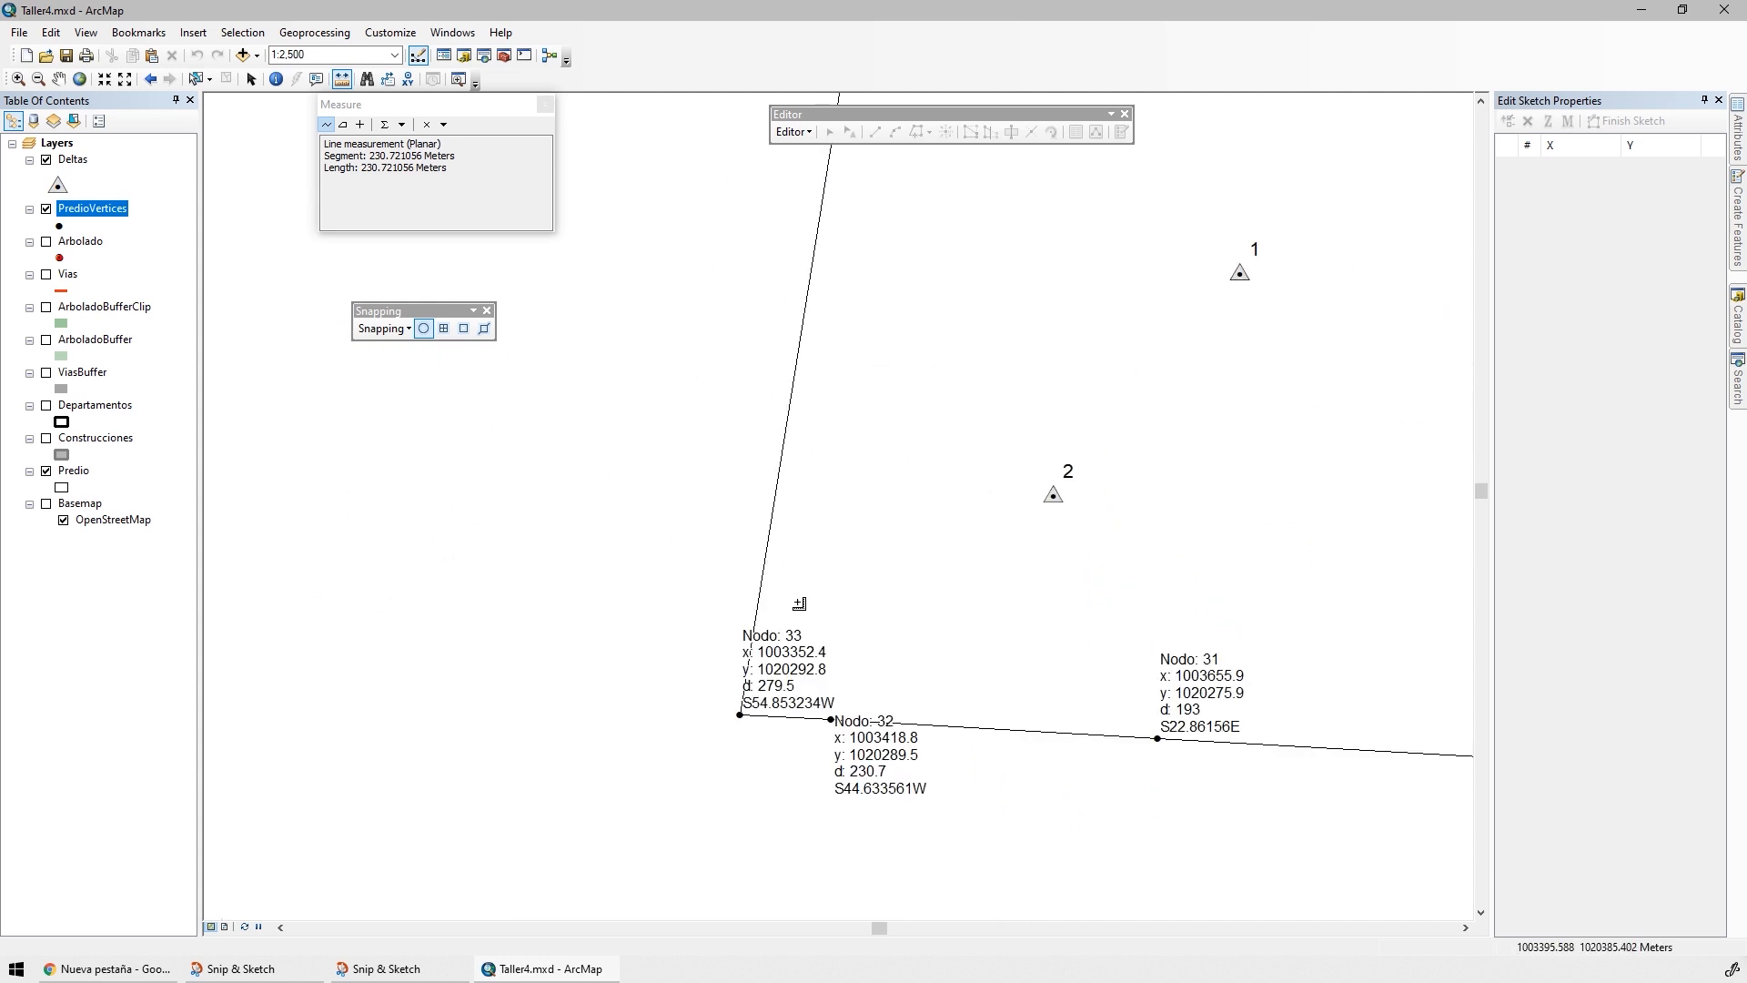
{"action": "scroll", "coordinate": [746, 713], "scroll_direction": "down", "scroll_amount": 2}
{"action": "left_click_drag", "start_coordinate": [901, 706], "coordinate": [706, 503]}
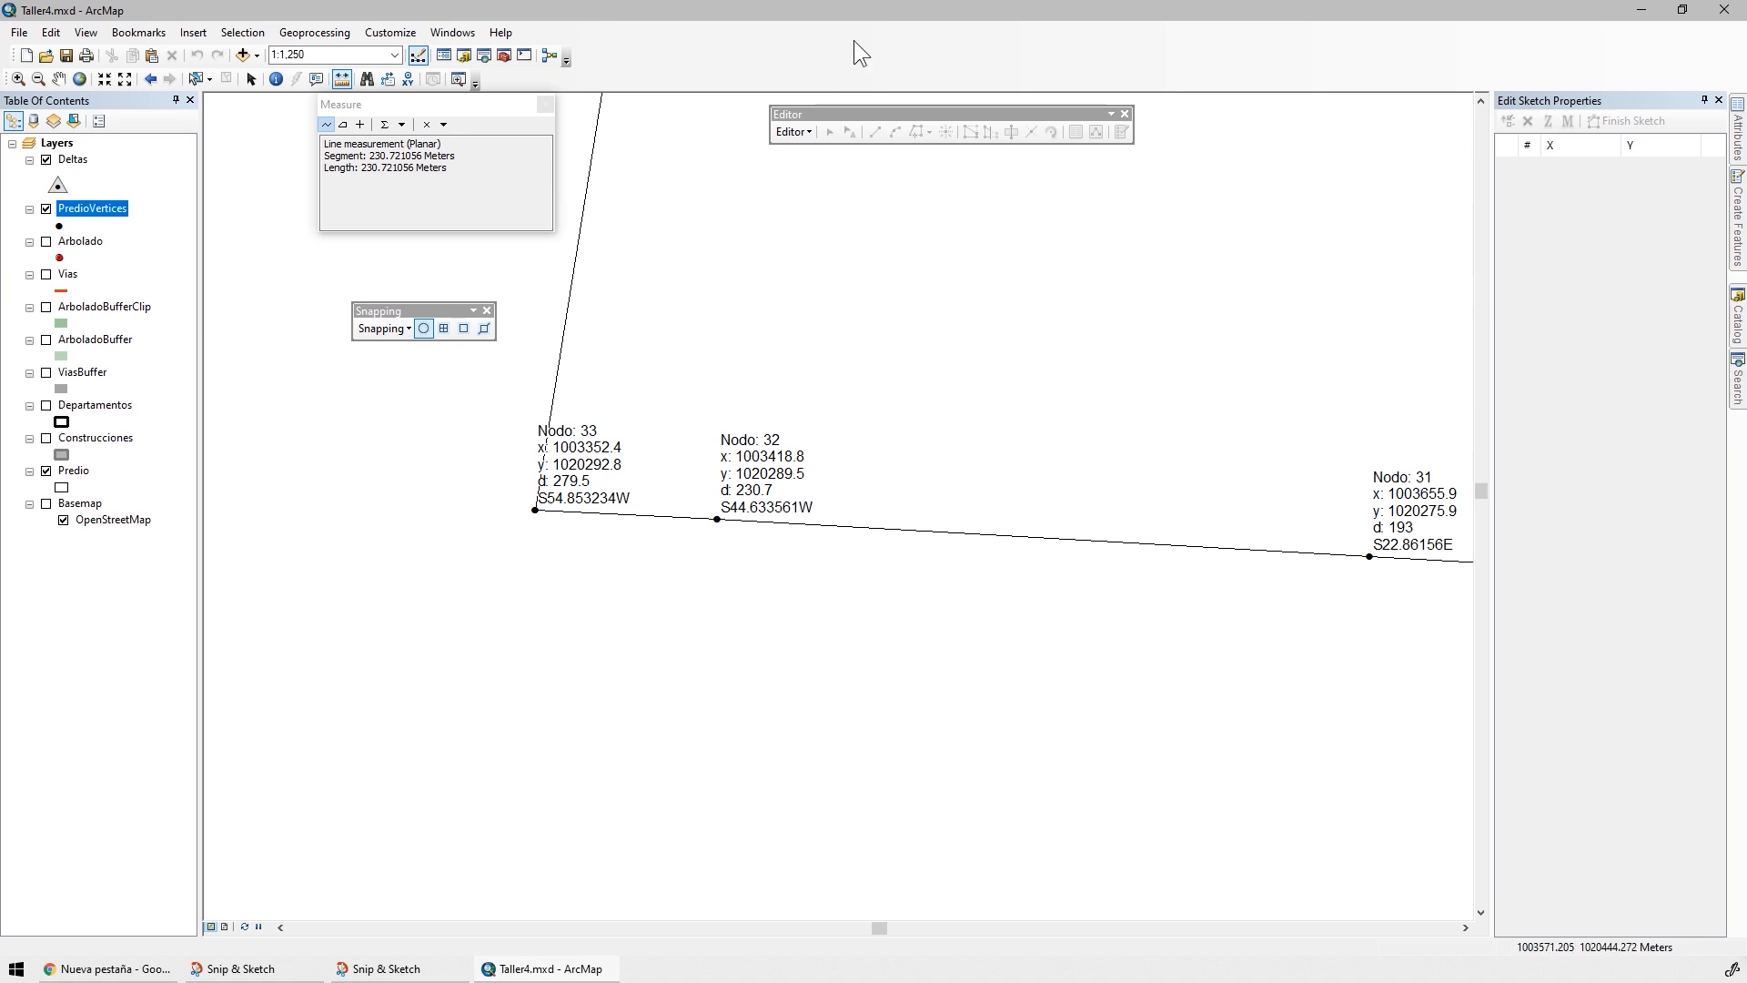
Show the tool search and open the Split Line At Vertices (Data Management) tool
{"action": "left_click", "coordinate": [446, 35]}
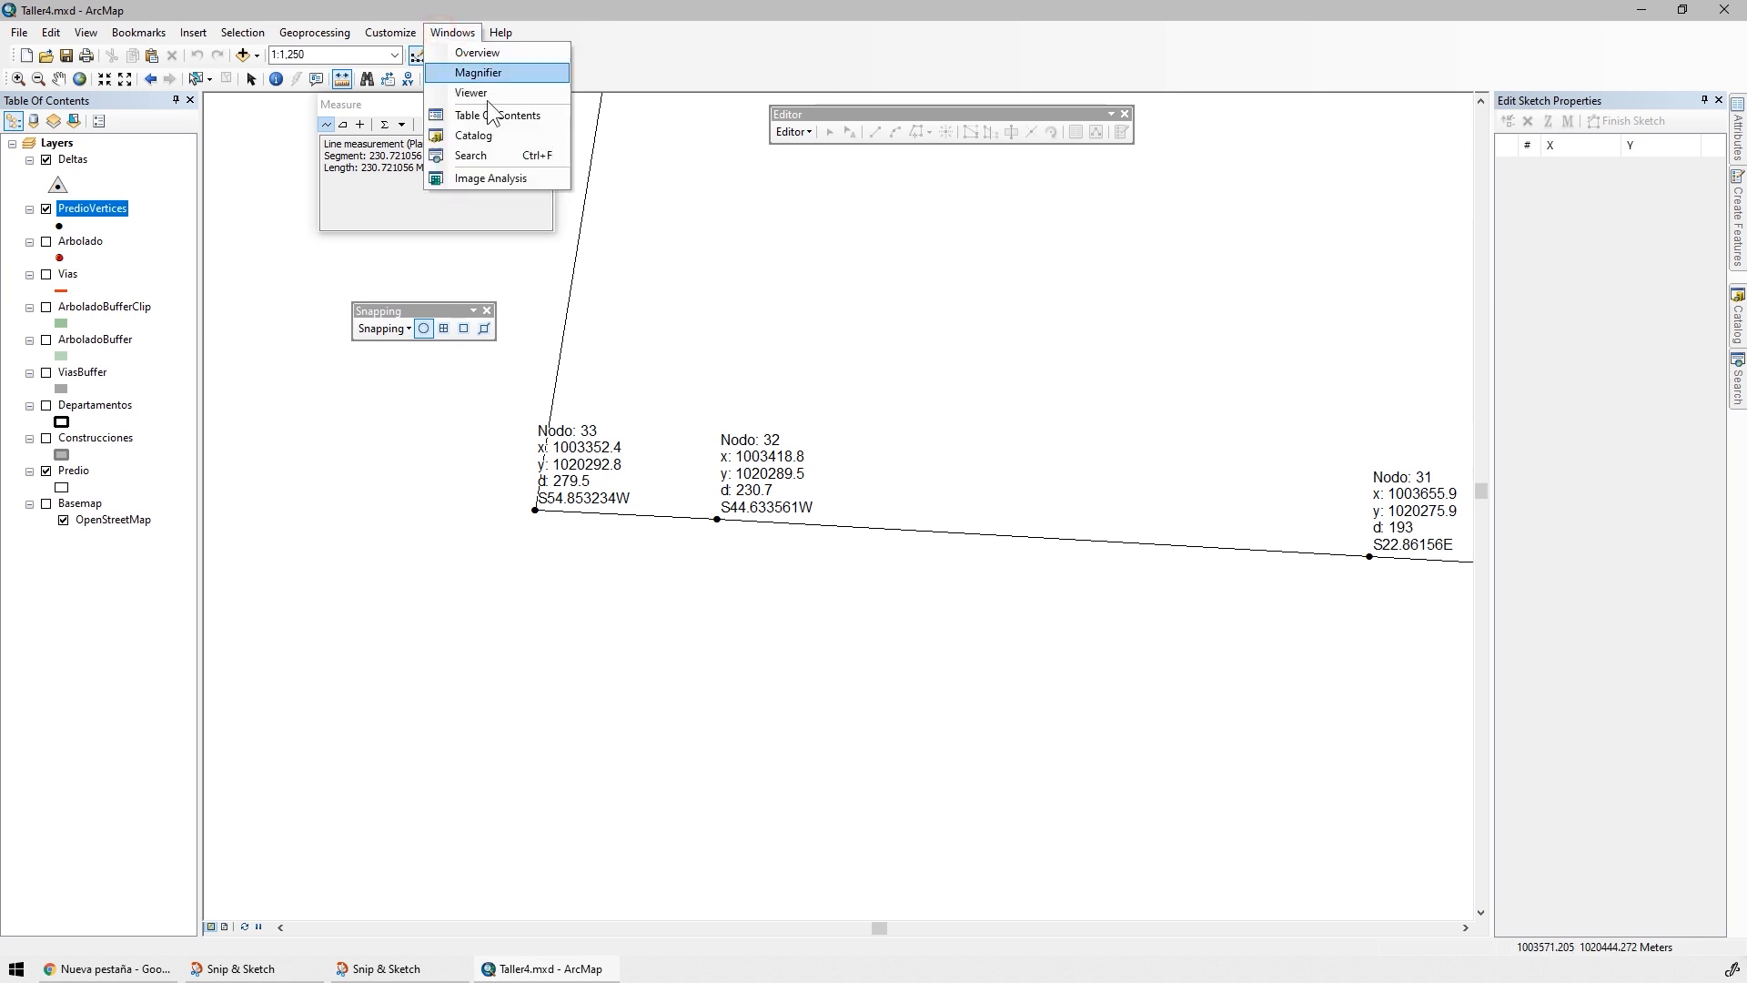
{"action": "left_click", "coordinate": [519, 155]}
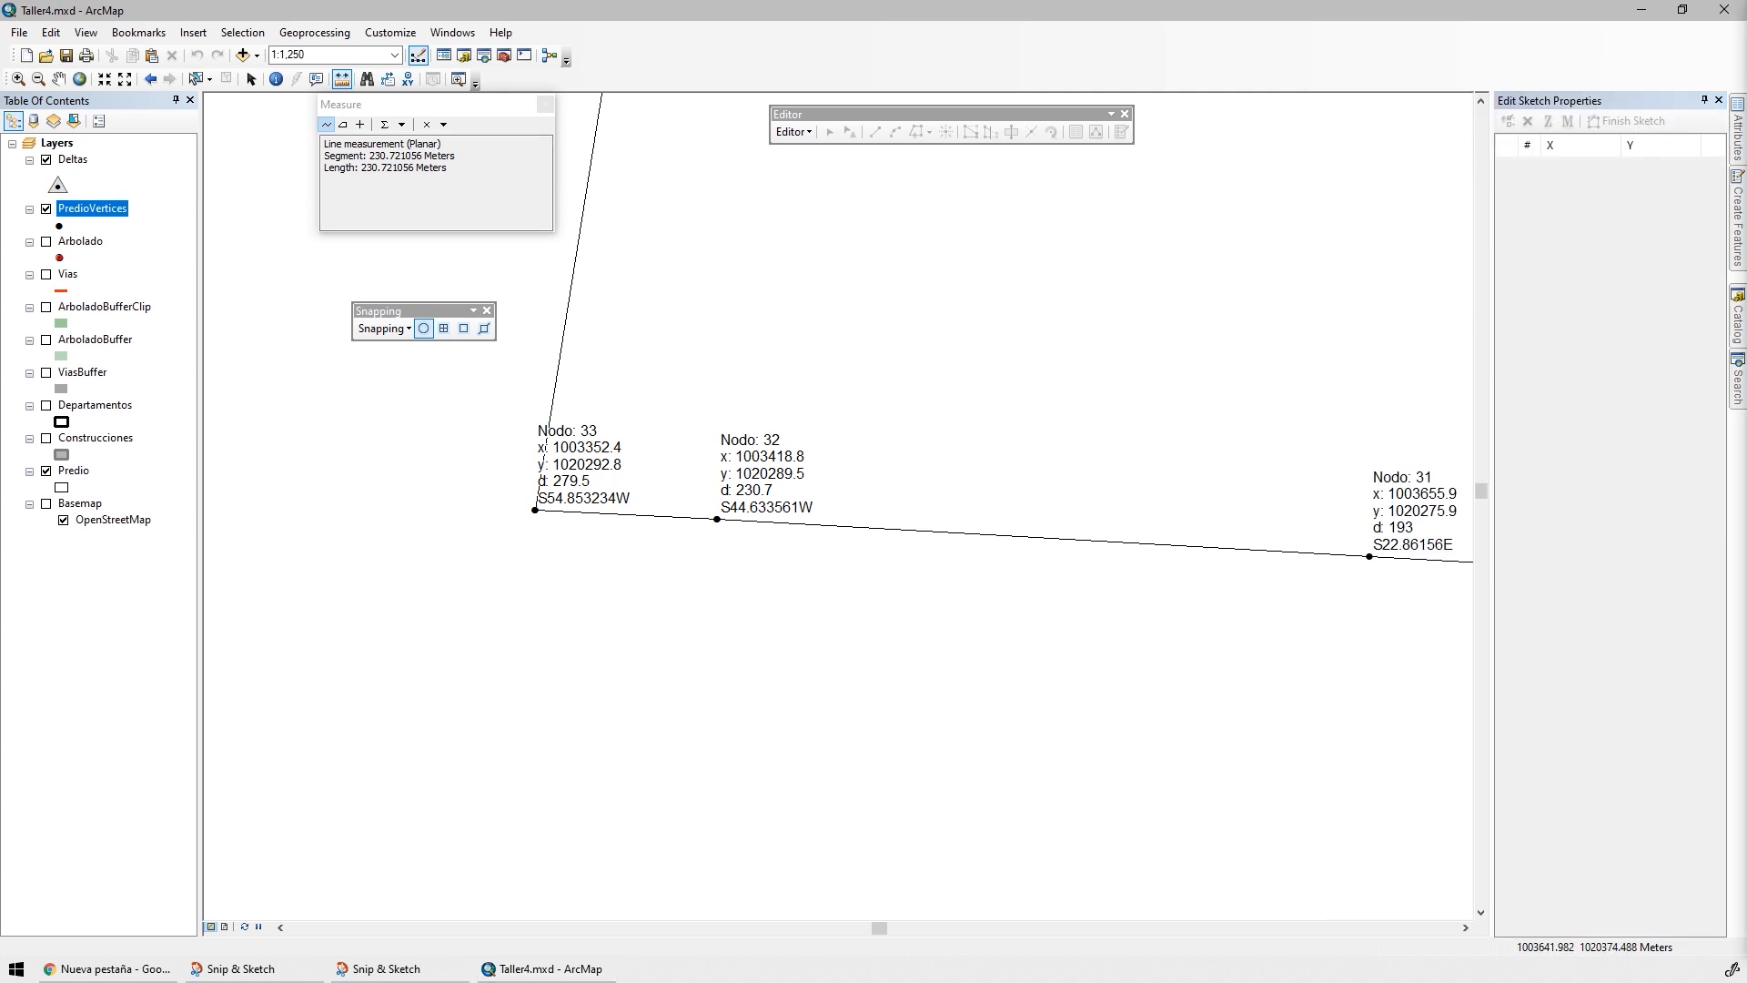
{"action": "left_click", "coordinate": [1736, 380]}
{"action": "left_click", "coordinate": [1704, 100]}
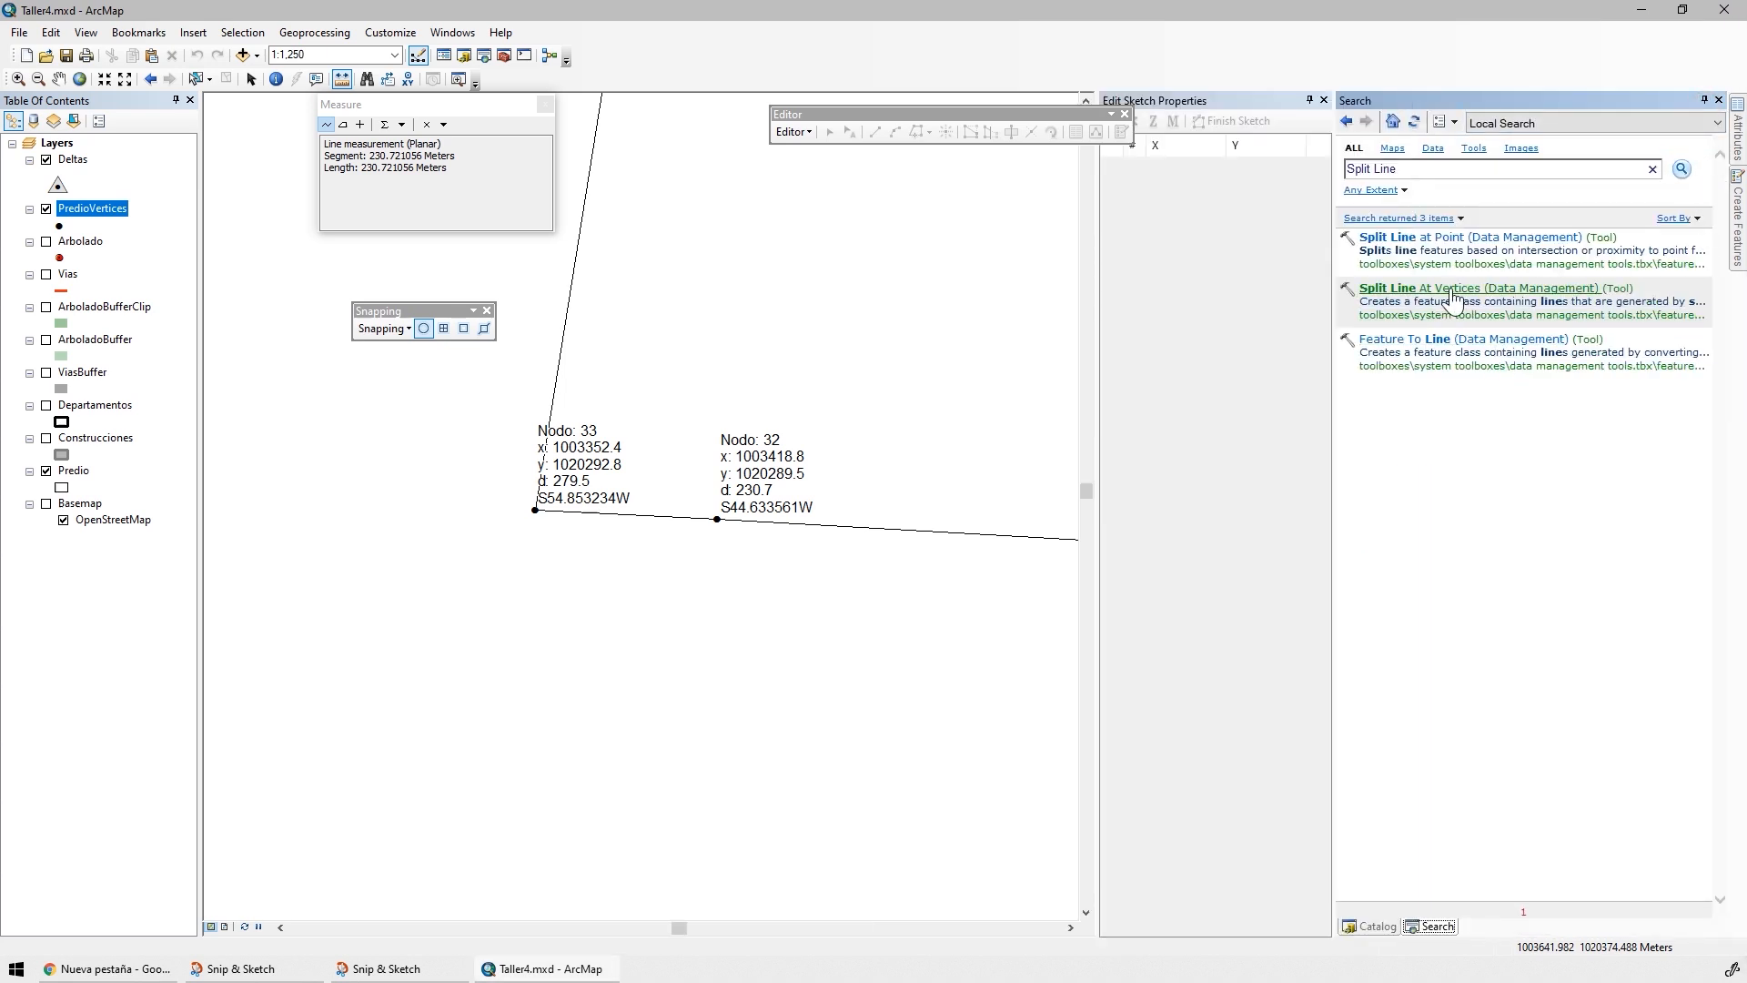
{"action": "left_click", "coordinate": [1502, 287]}
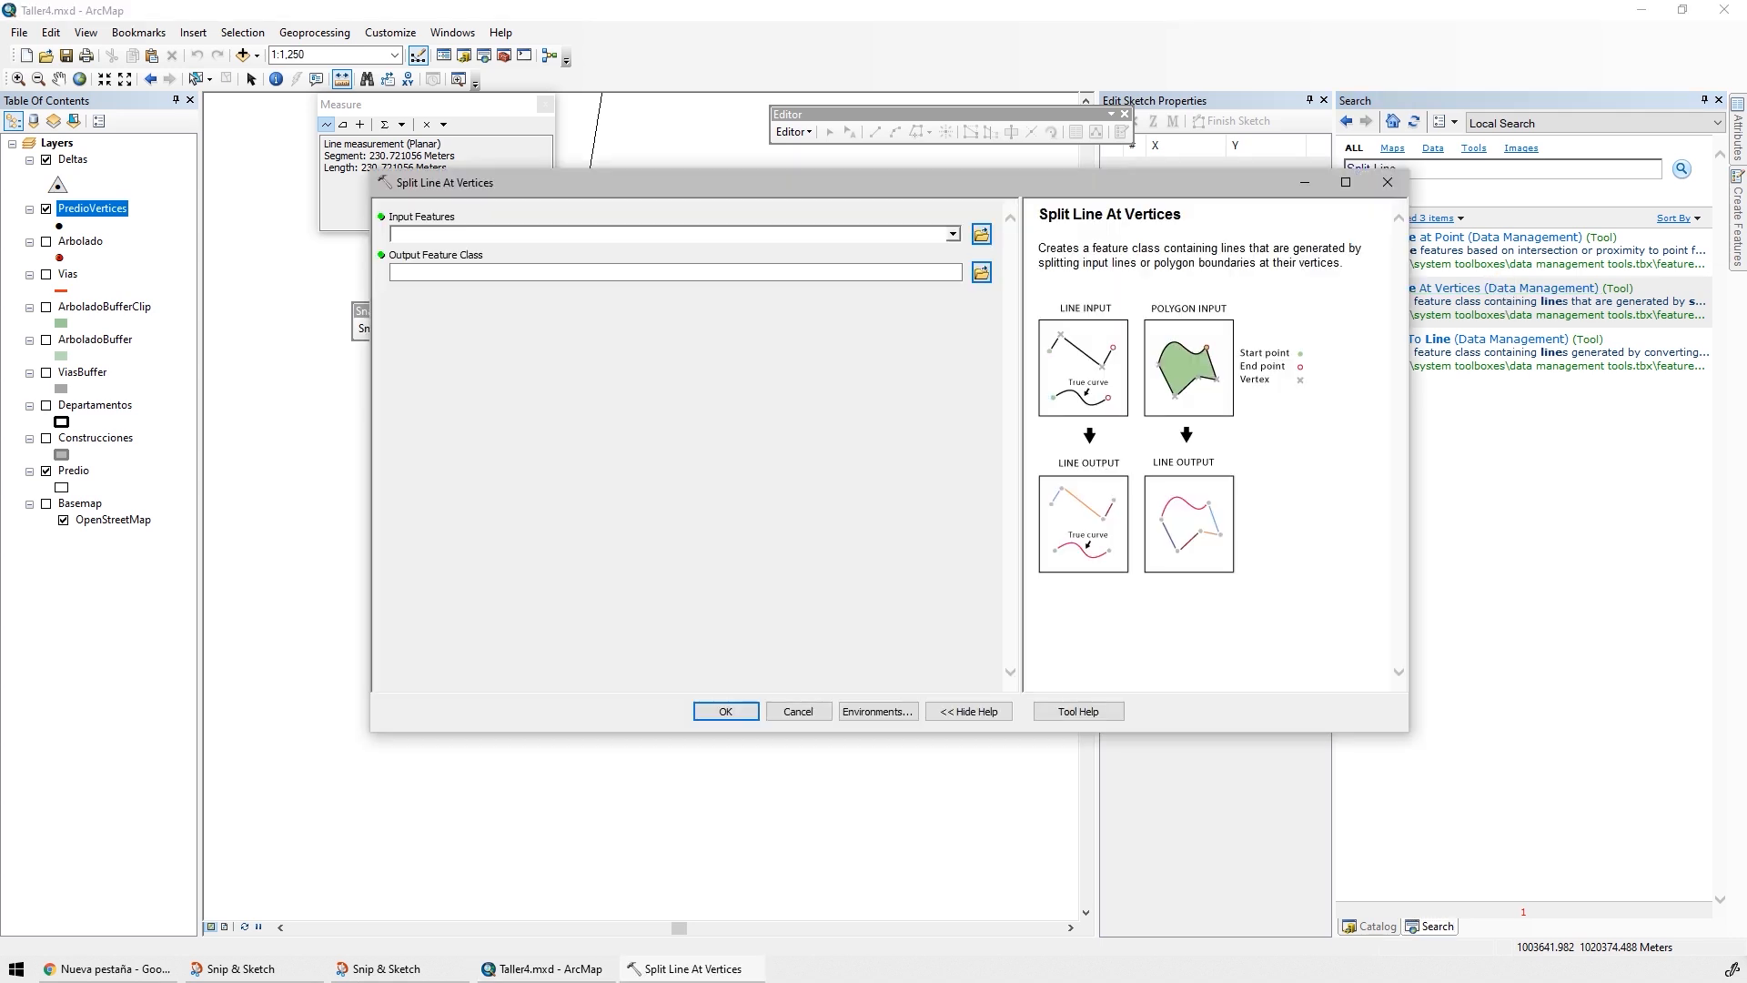
Set the output feature class of Split Line At Vertices to PredioSplitLine.shp in the C:\PYAS\Taller4\SHP folder
{"action": "left_click", "coordinate": [517, 273]}
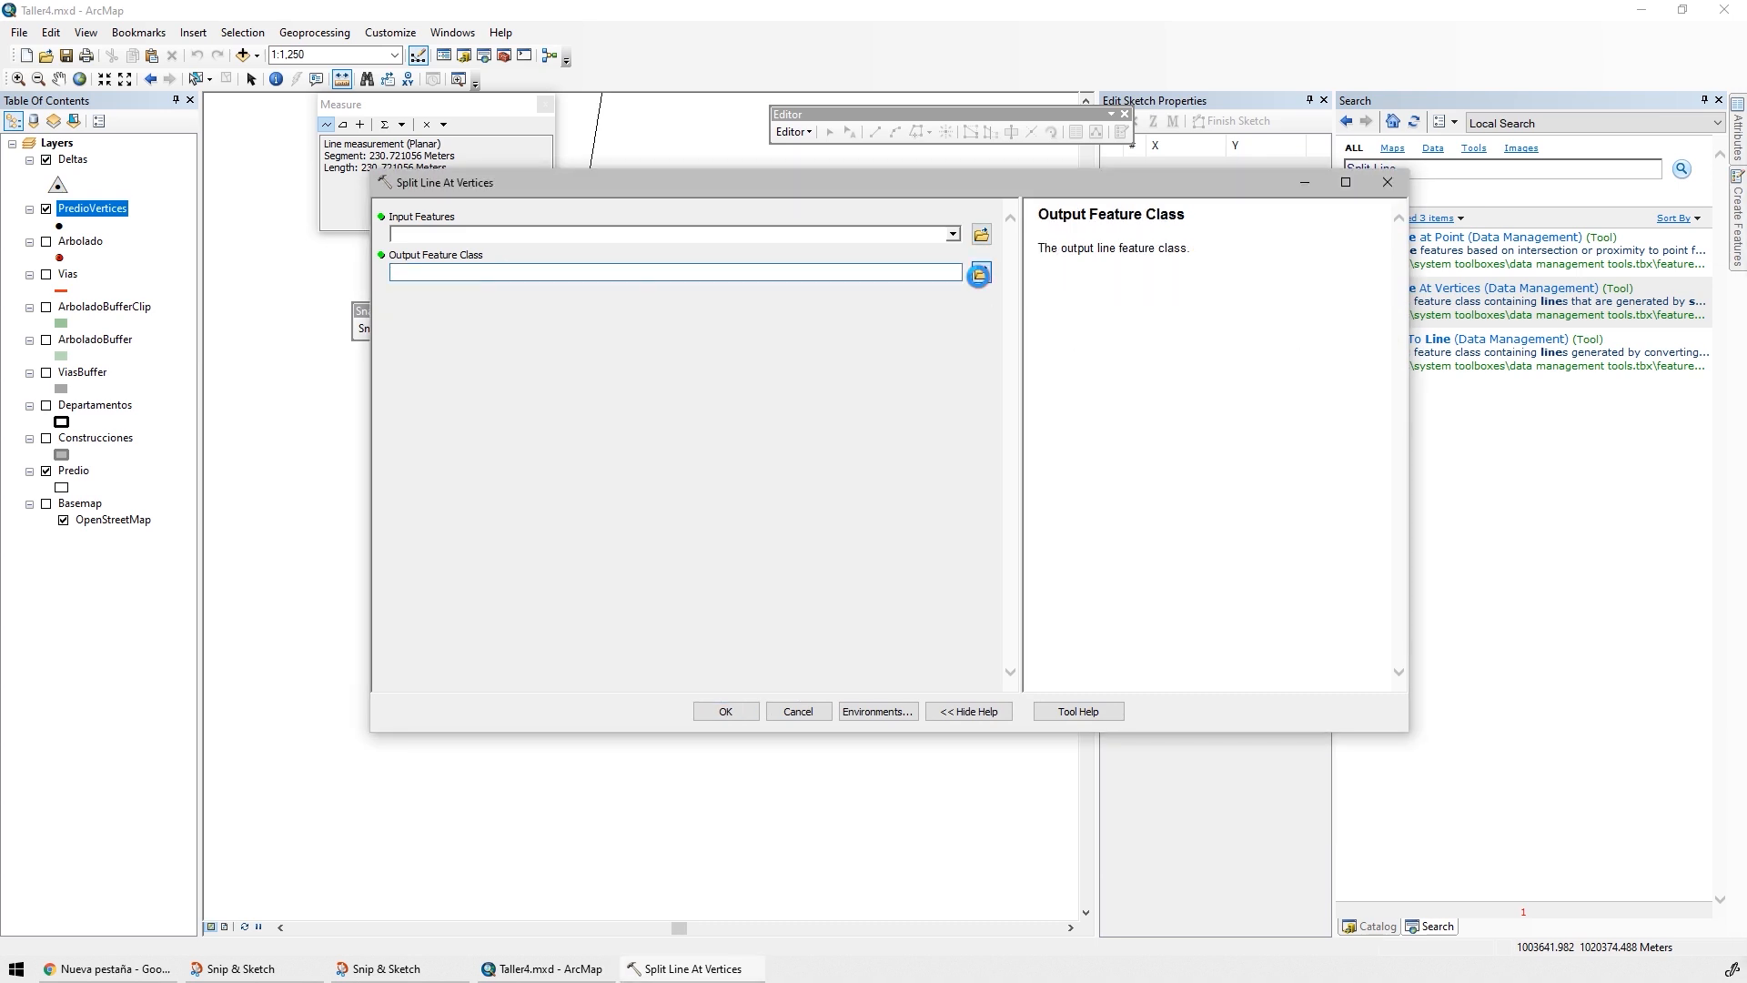
{"action": "left_click", "coordinate": [979, 273]}
{"action": "left_click", "coordinate": [888, 341]}
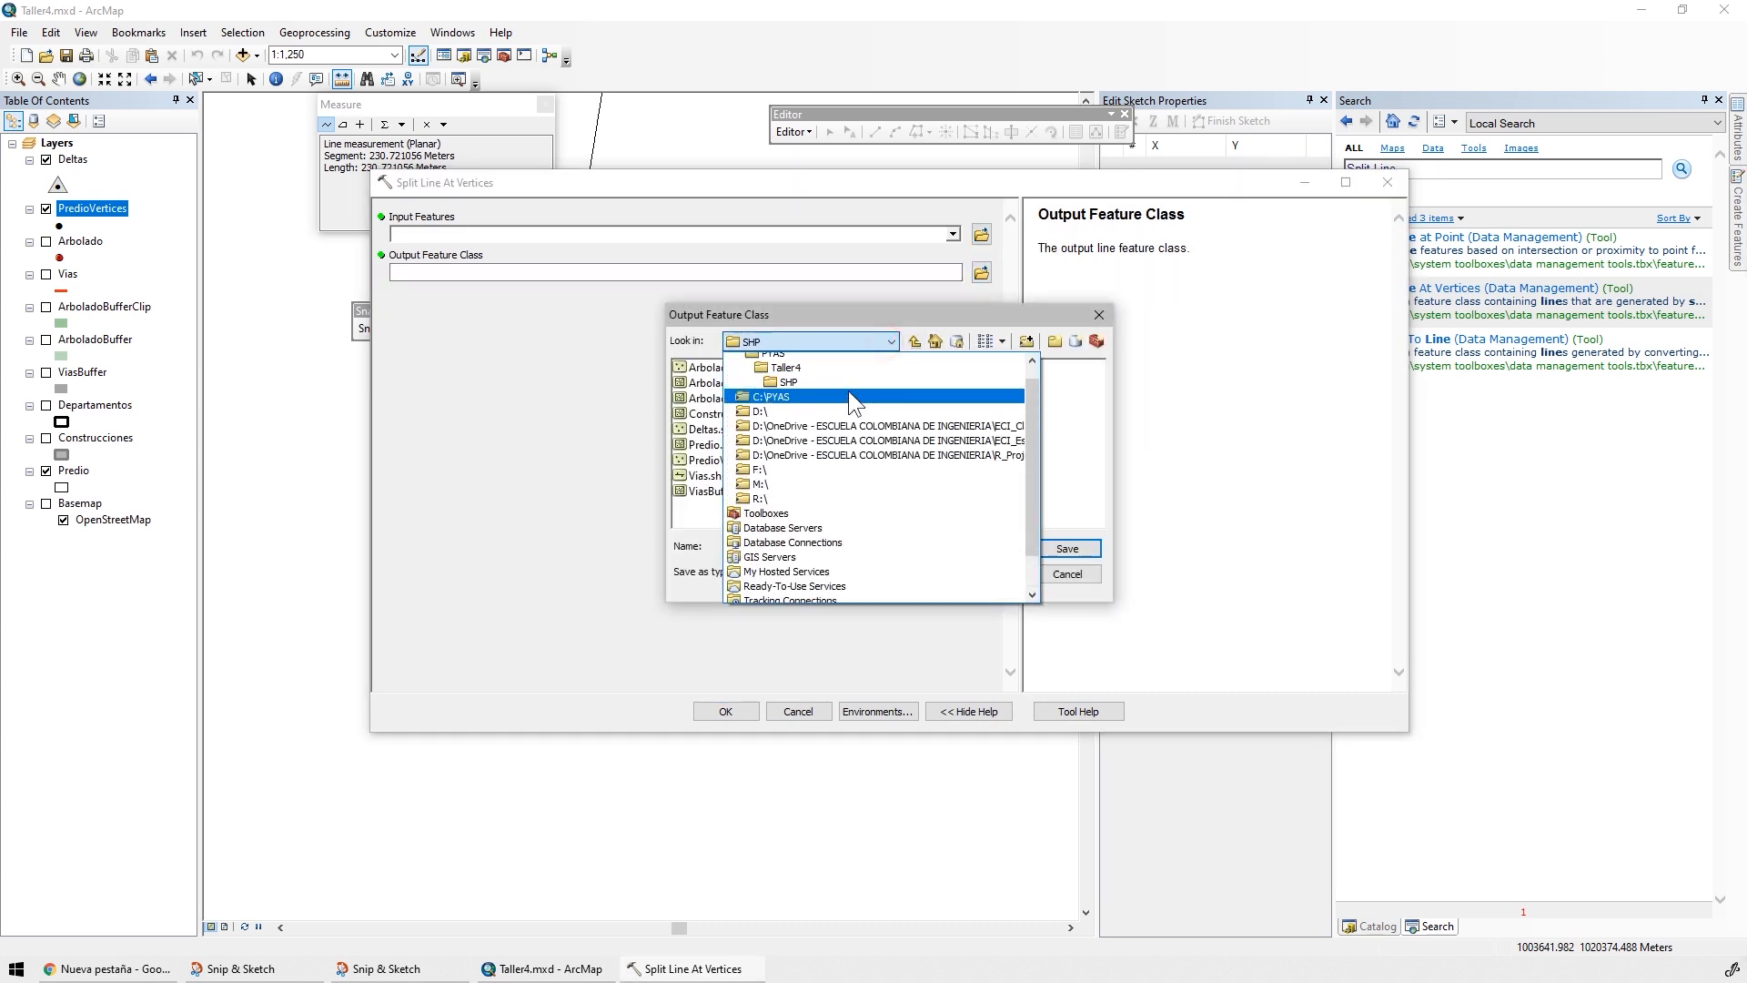
{"action": "scroll", "coordinate": [848, 390], "scroll_direction": "up", "scroll_amount": 2}
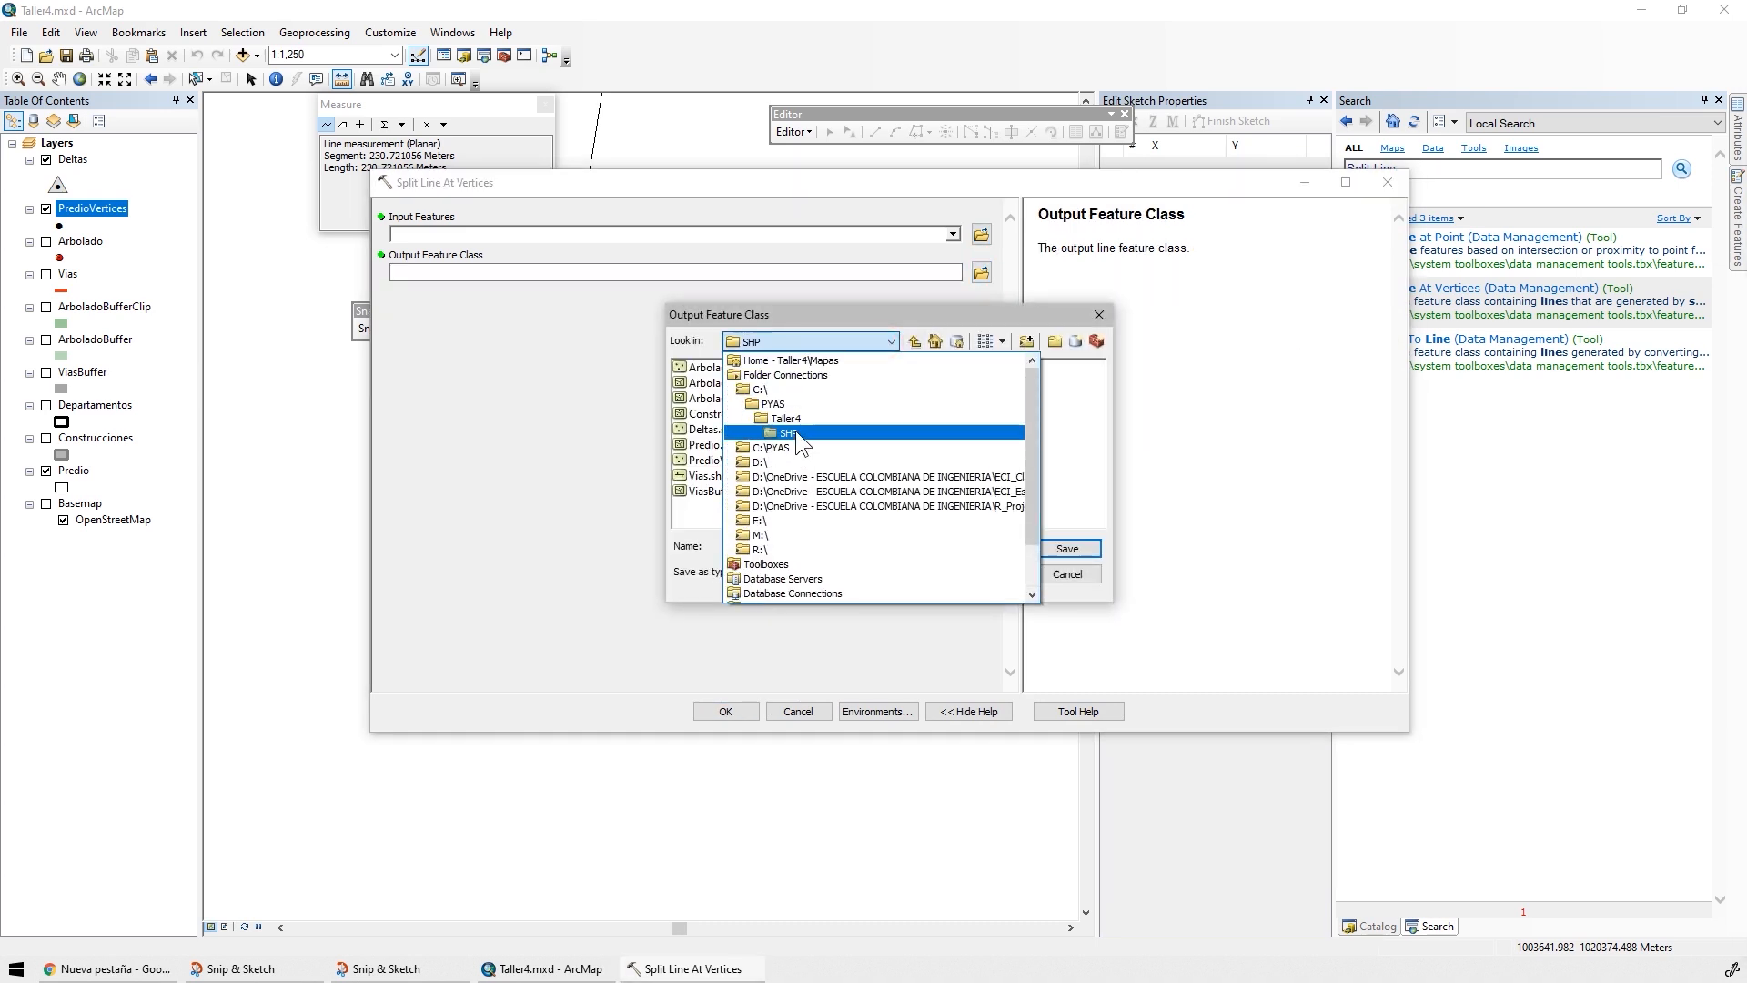
{"action": "left_click", "coordinate": [797, 433]}
{"action": "type", "text": "PredioSplitLine.shp"}
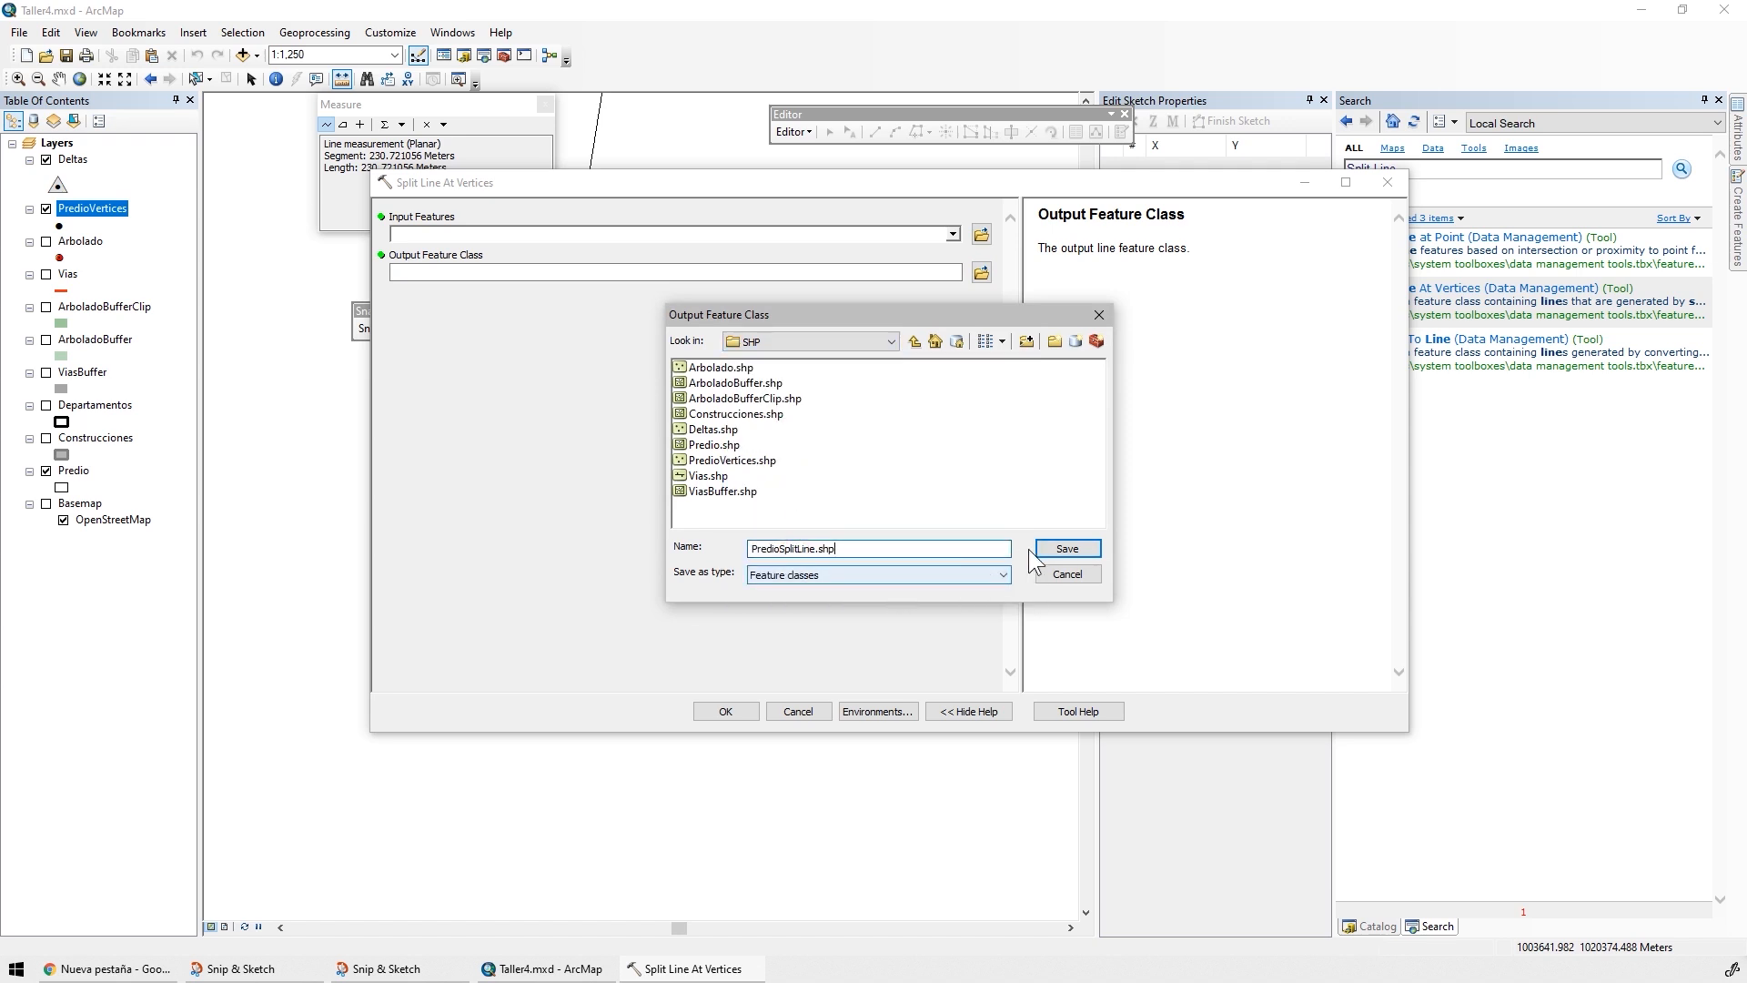
{"action": "left_click", "coordinate": [1057, 547]}
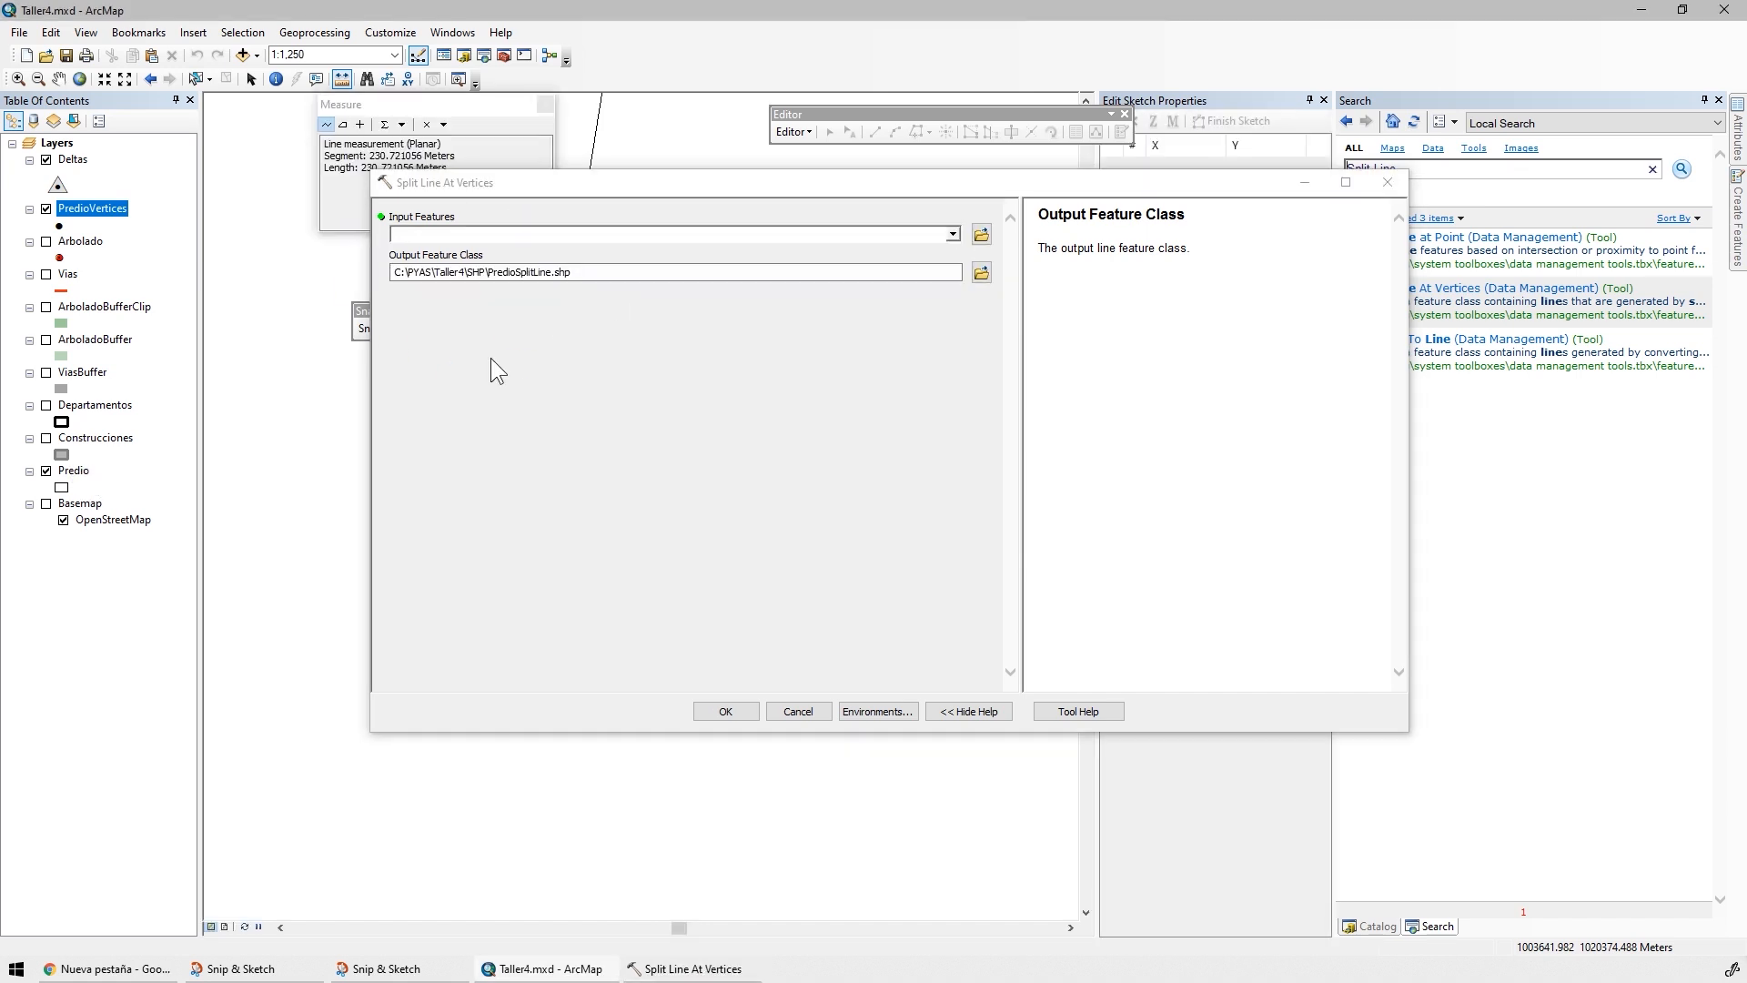
Use the Predio layer as the input features, run Split Line At Vertices, and close its completion report
{"action": "left_click_drag", "start_coordinate": [77, 470], "coordinate": [467, 239]}
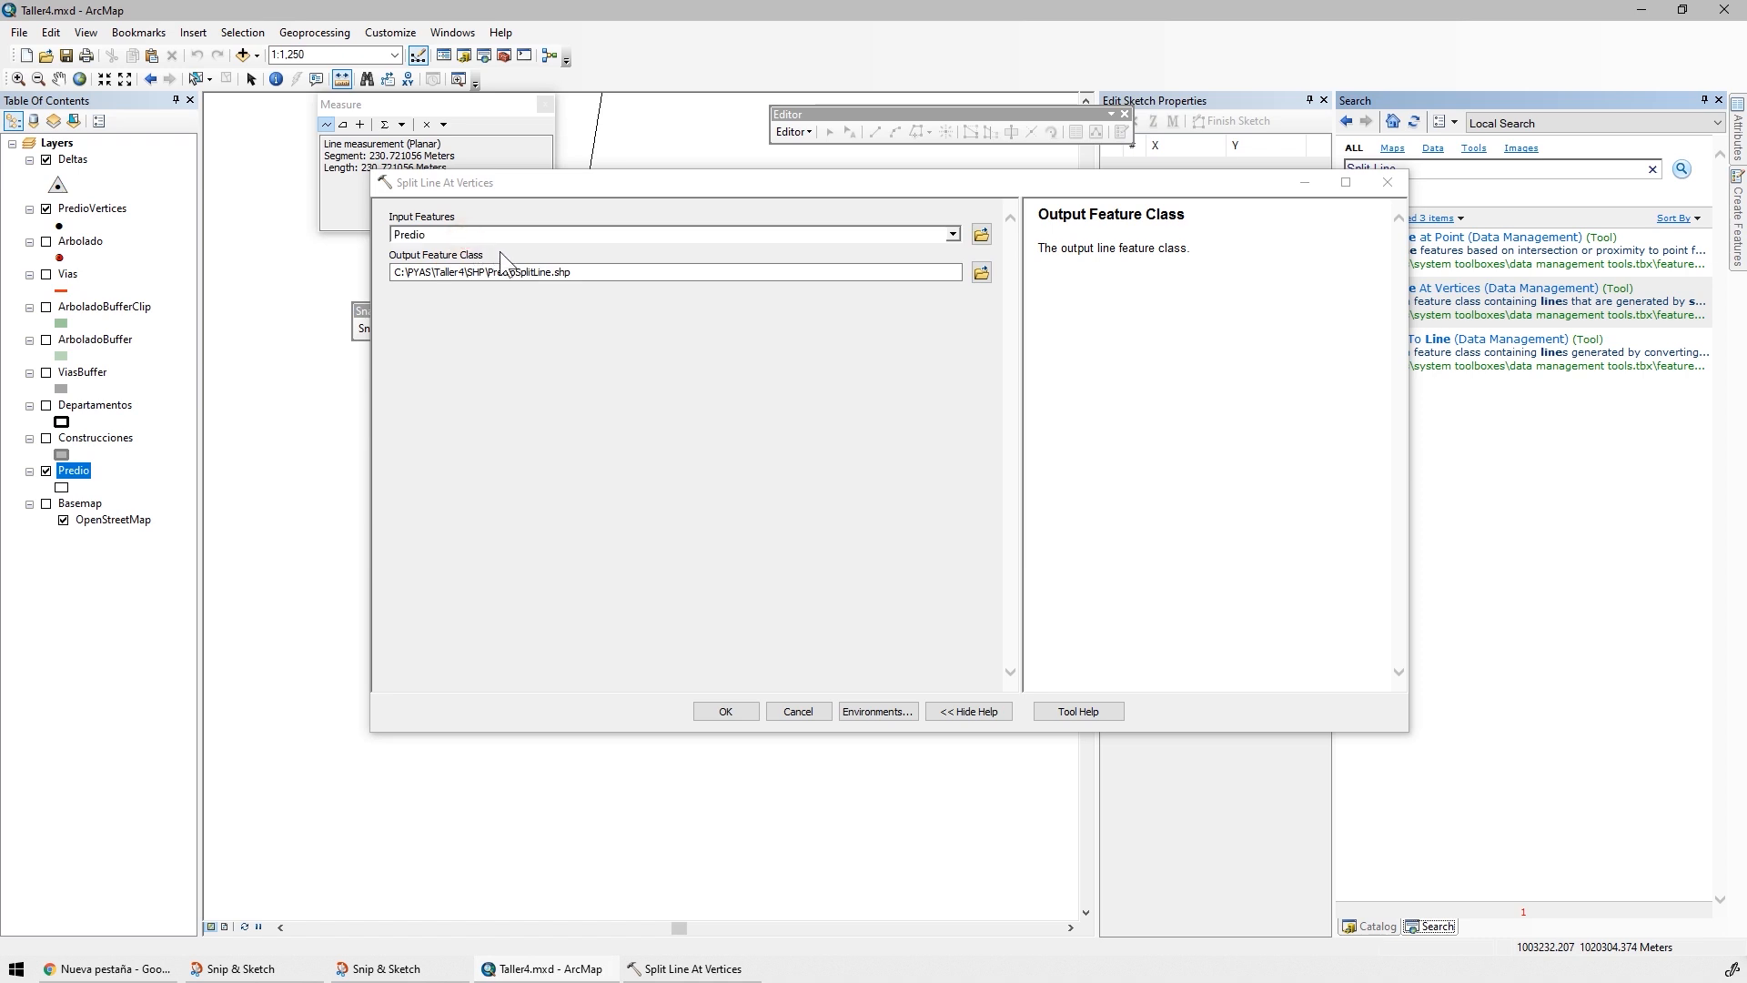
{"action": "left_click", "coordinate": [725, 712]}
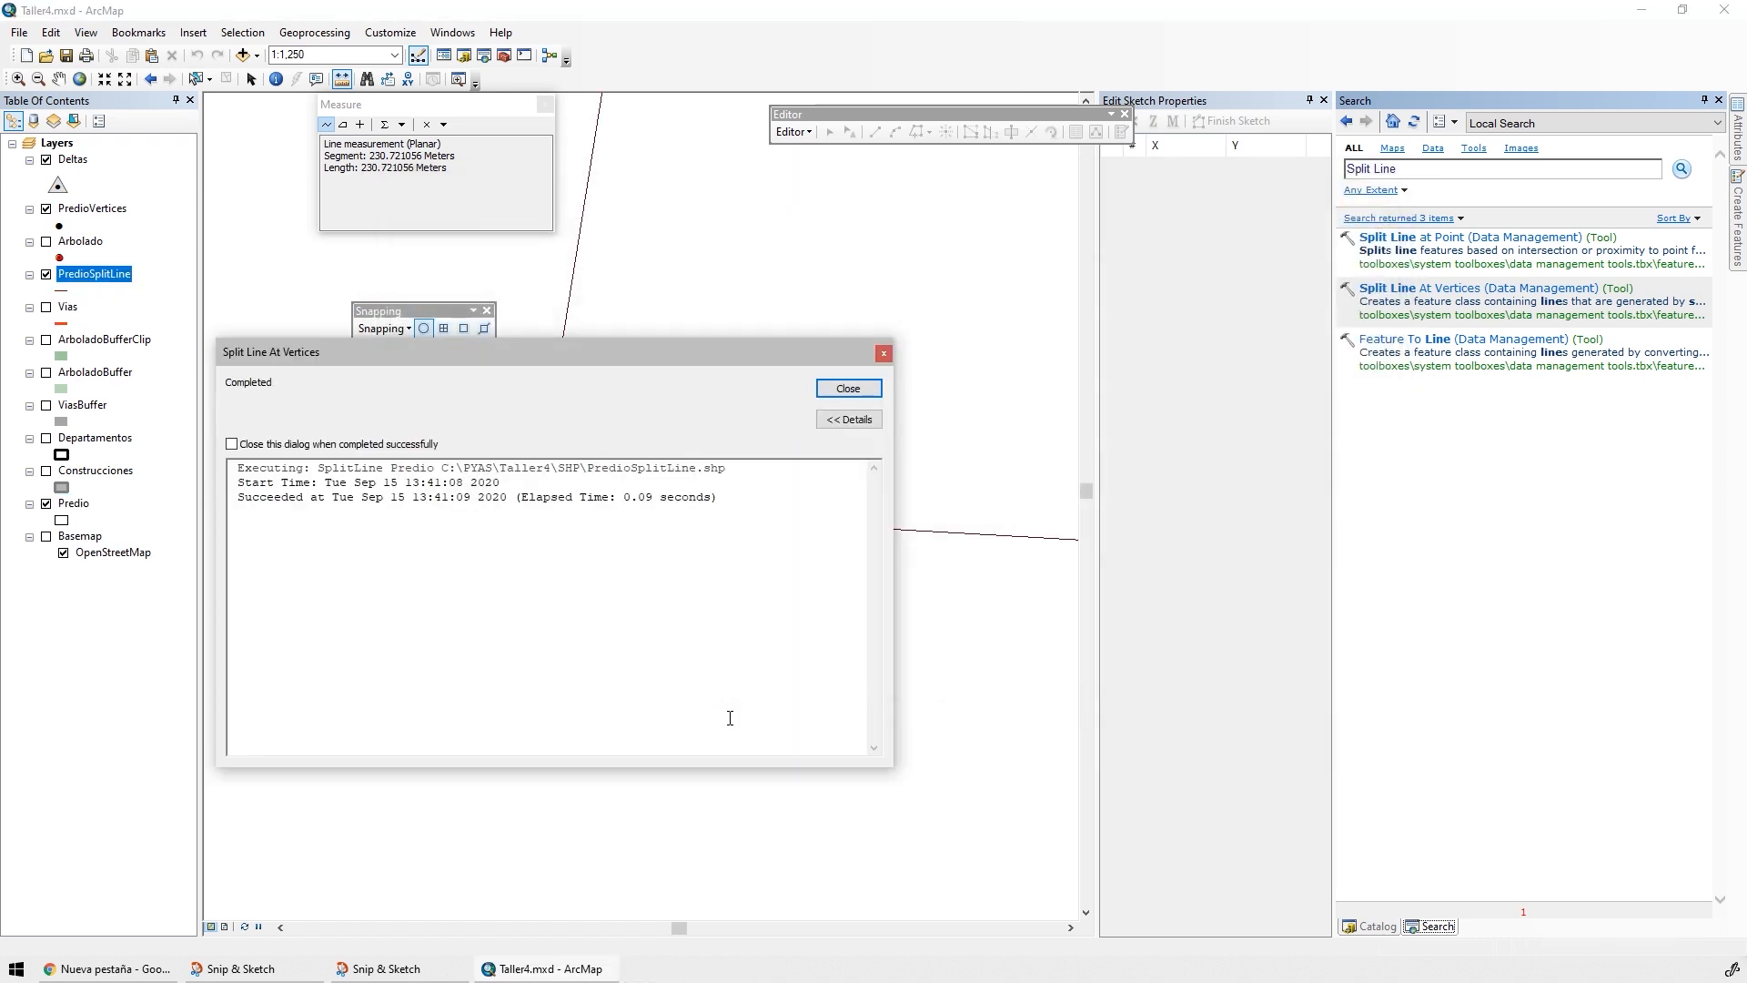
{"action": "left_click", "coordinate": [848, 388]}
Auto-hide the Edit Sketch Properties and Search windows and open the attribute table of PredioSplitLine
{"action": "scroll", "coordinate": [641, 487], "scroll_direction": "down", "scroll_amount": 2}
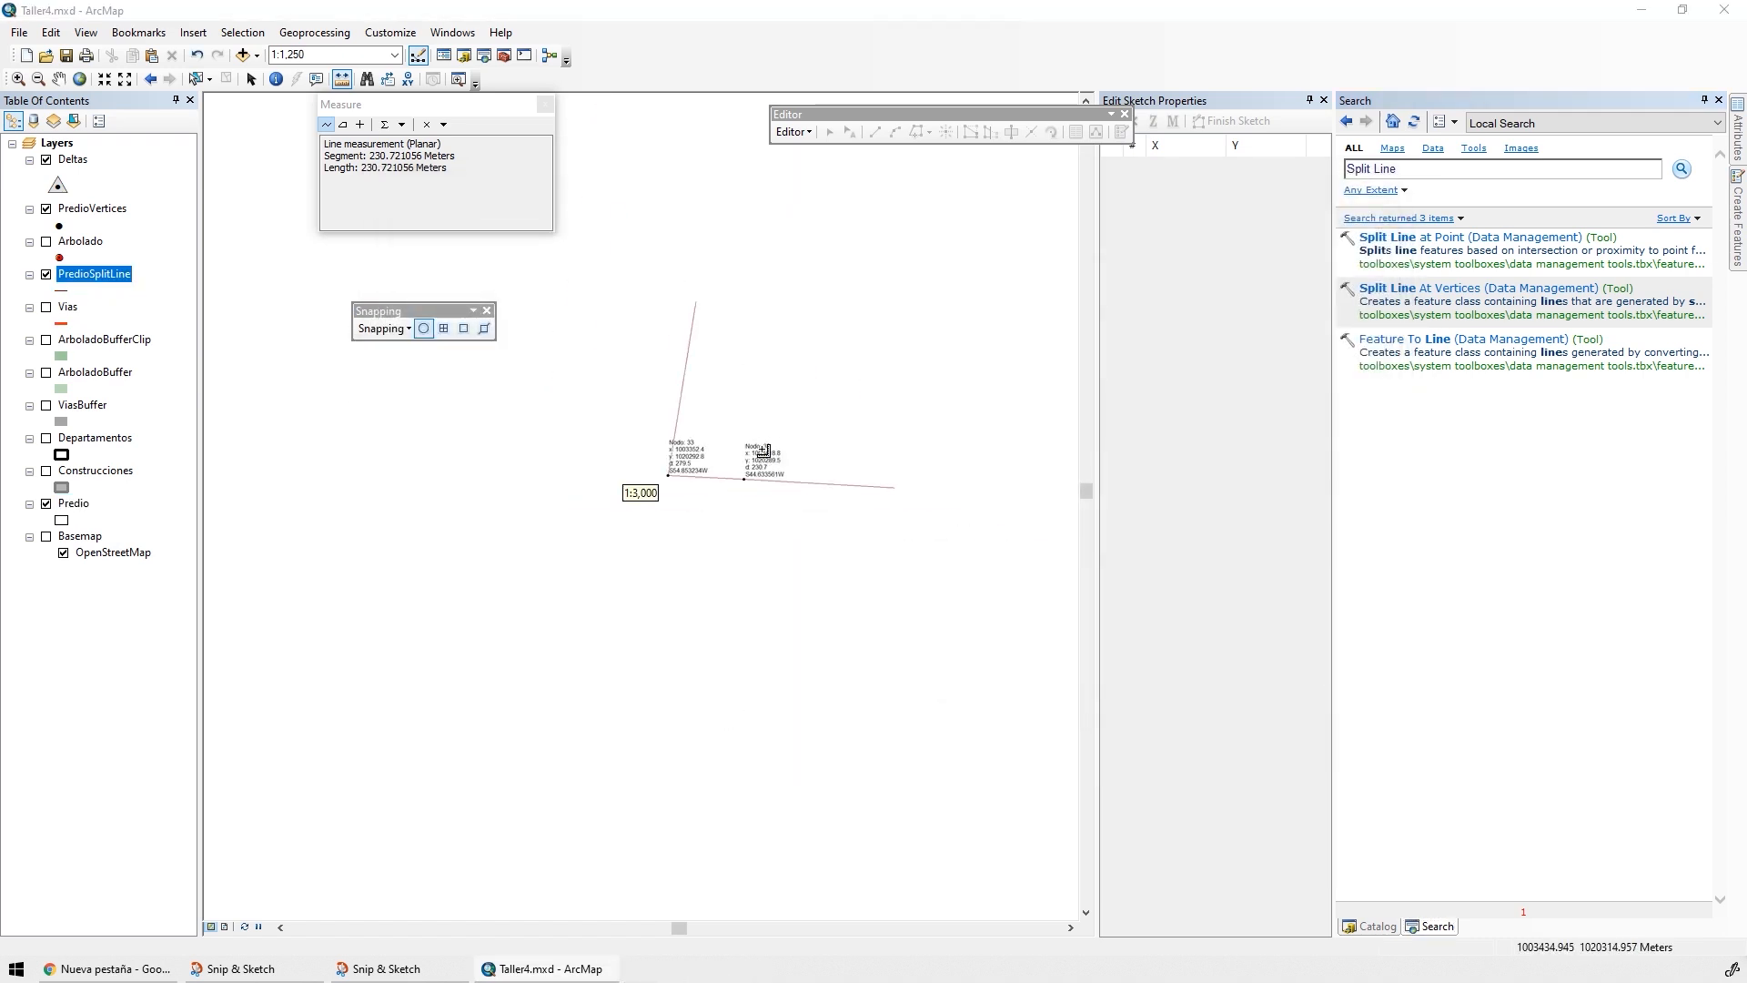
{"action": "left_click", "coordinate": [1309, 100]}
{"action": "left_click", "coordinate": [1704, 100]}
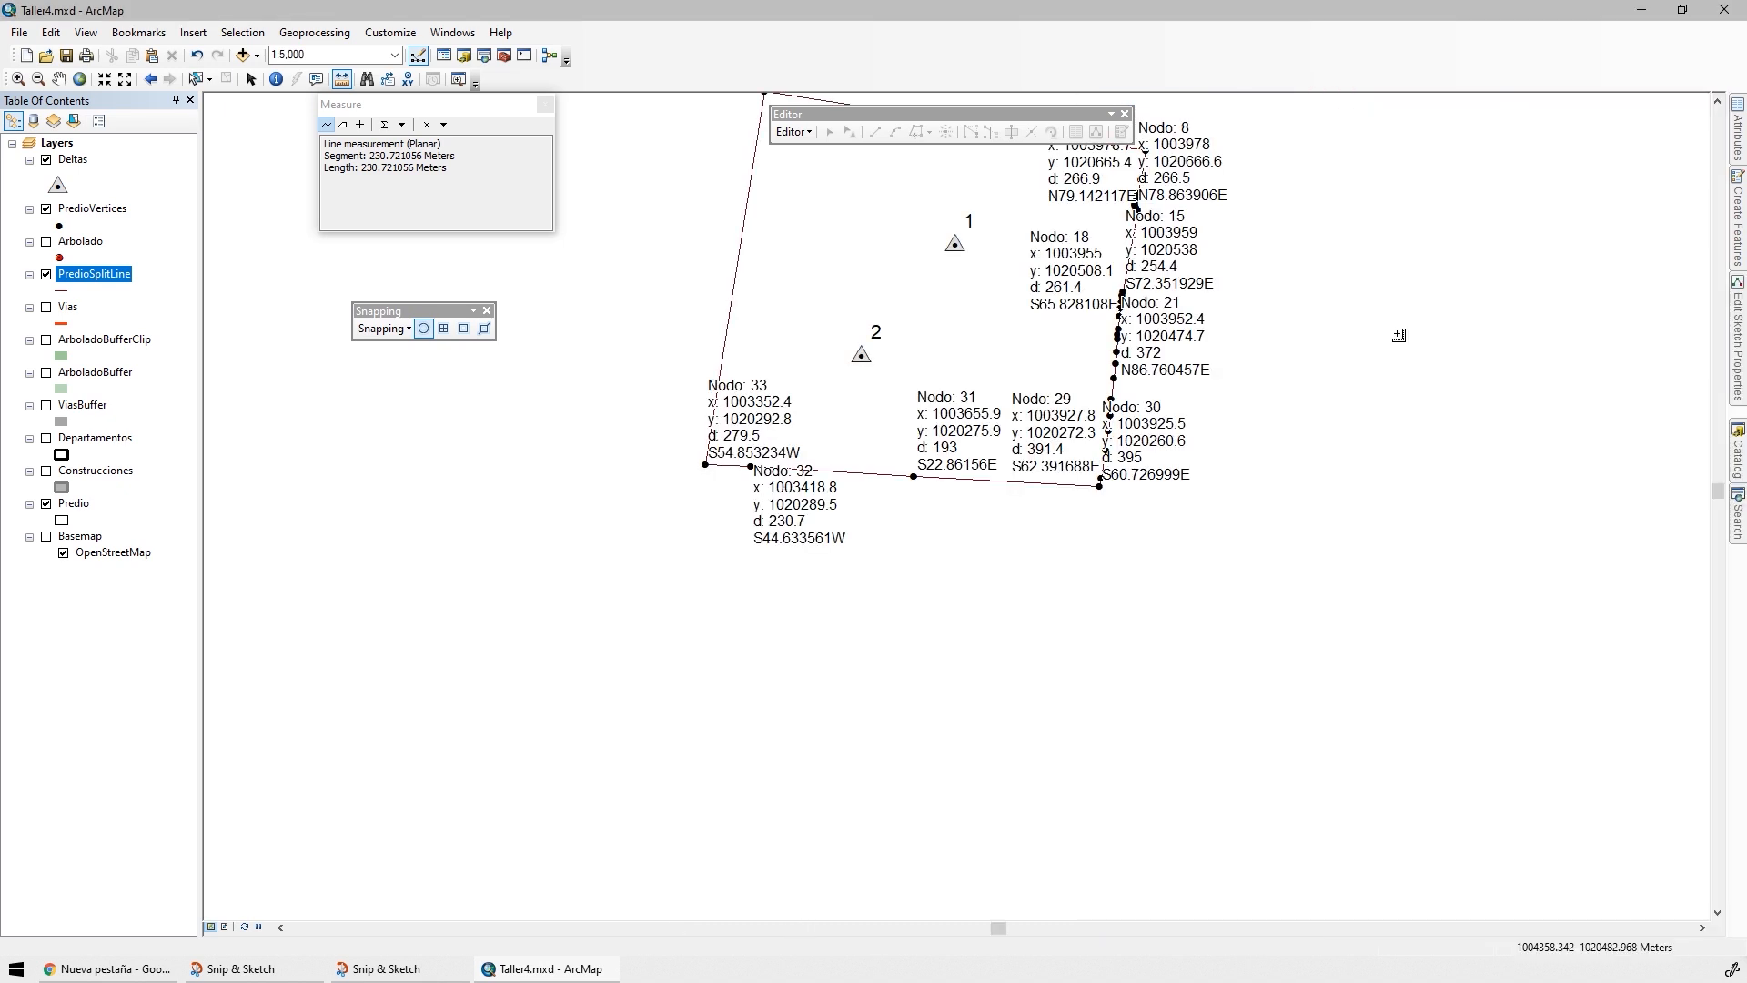
{"action": "left_click_drag", "start_coordinate": [1302, 323], "coordinate": [1320, 507]}
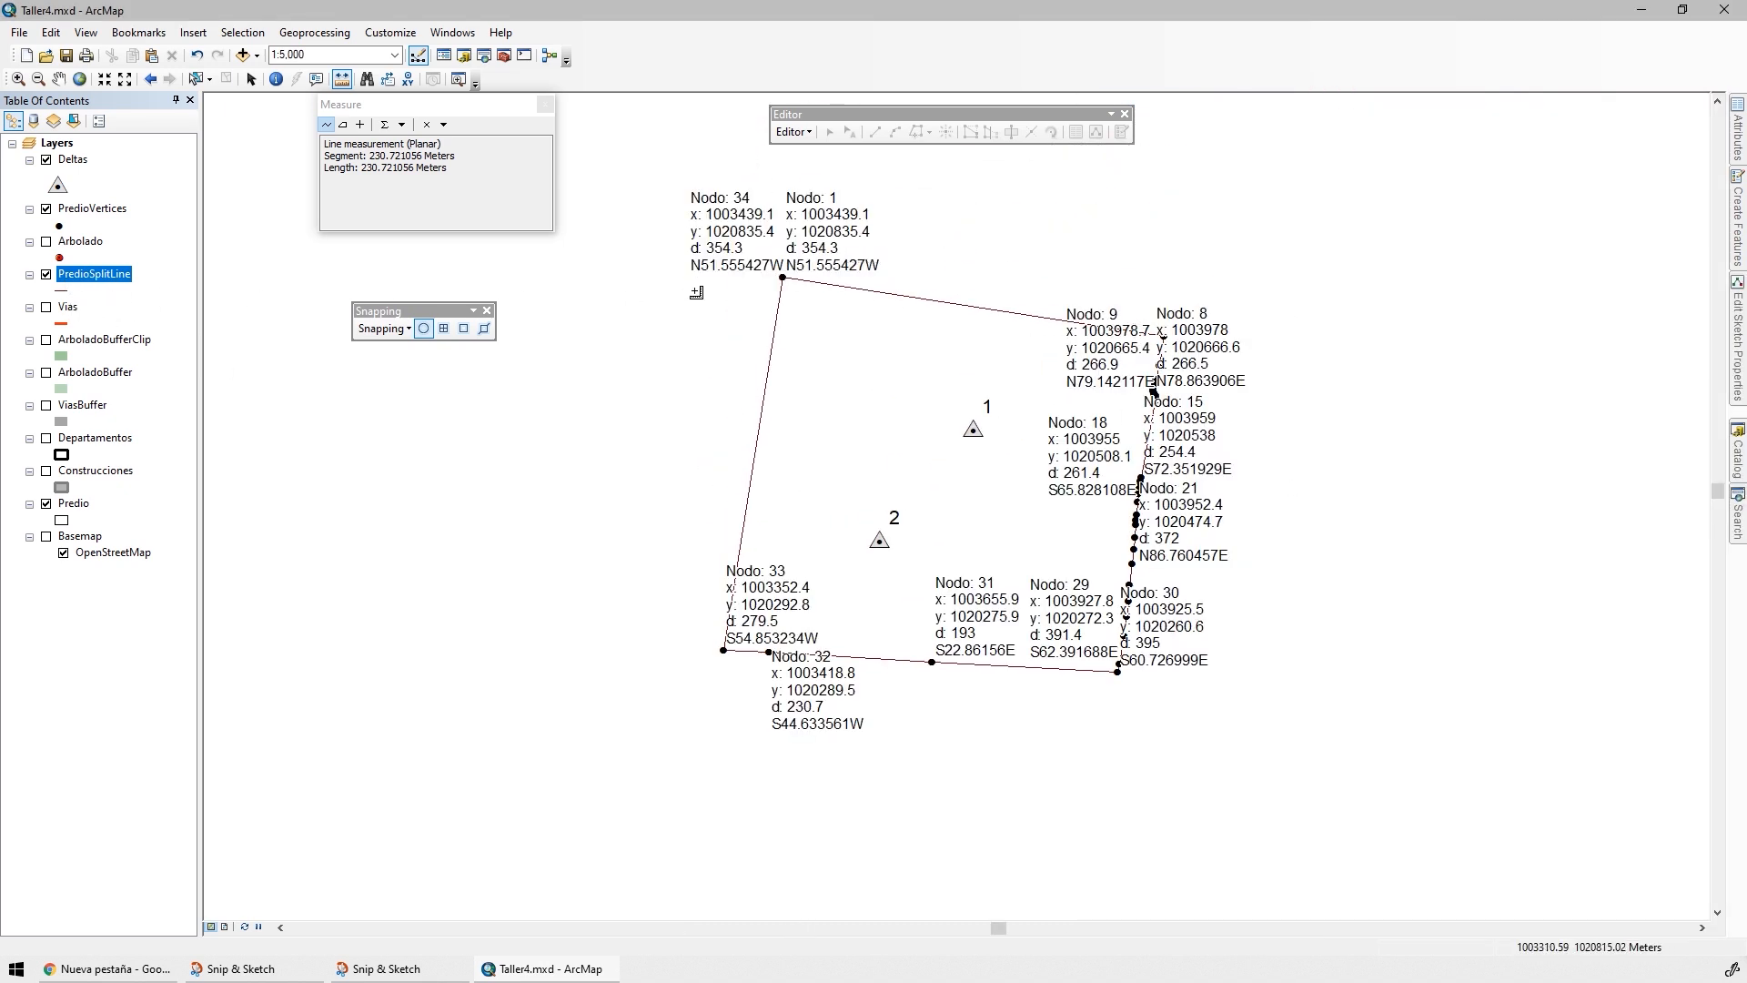
{"action": "right_click", "coordinate": [92, 273]}
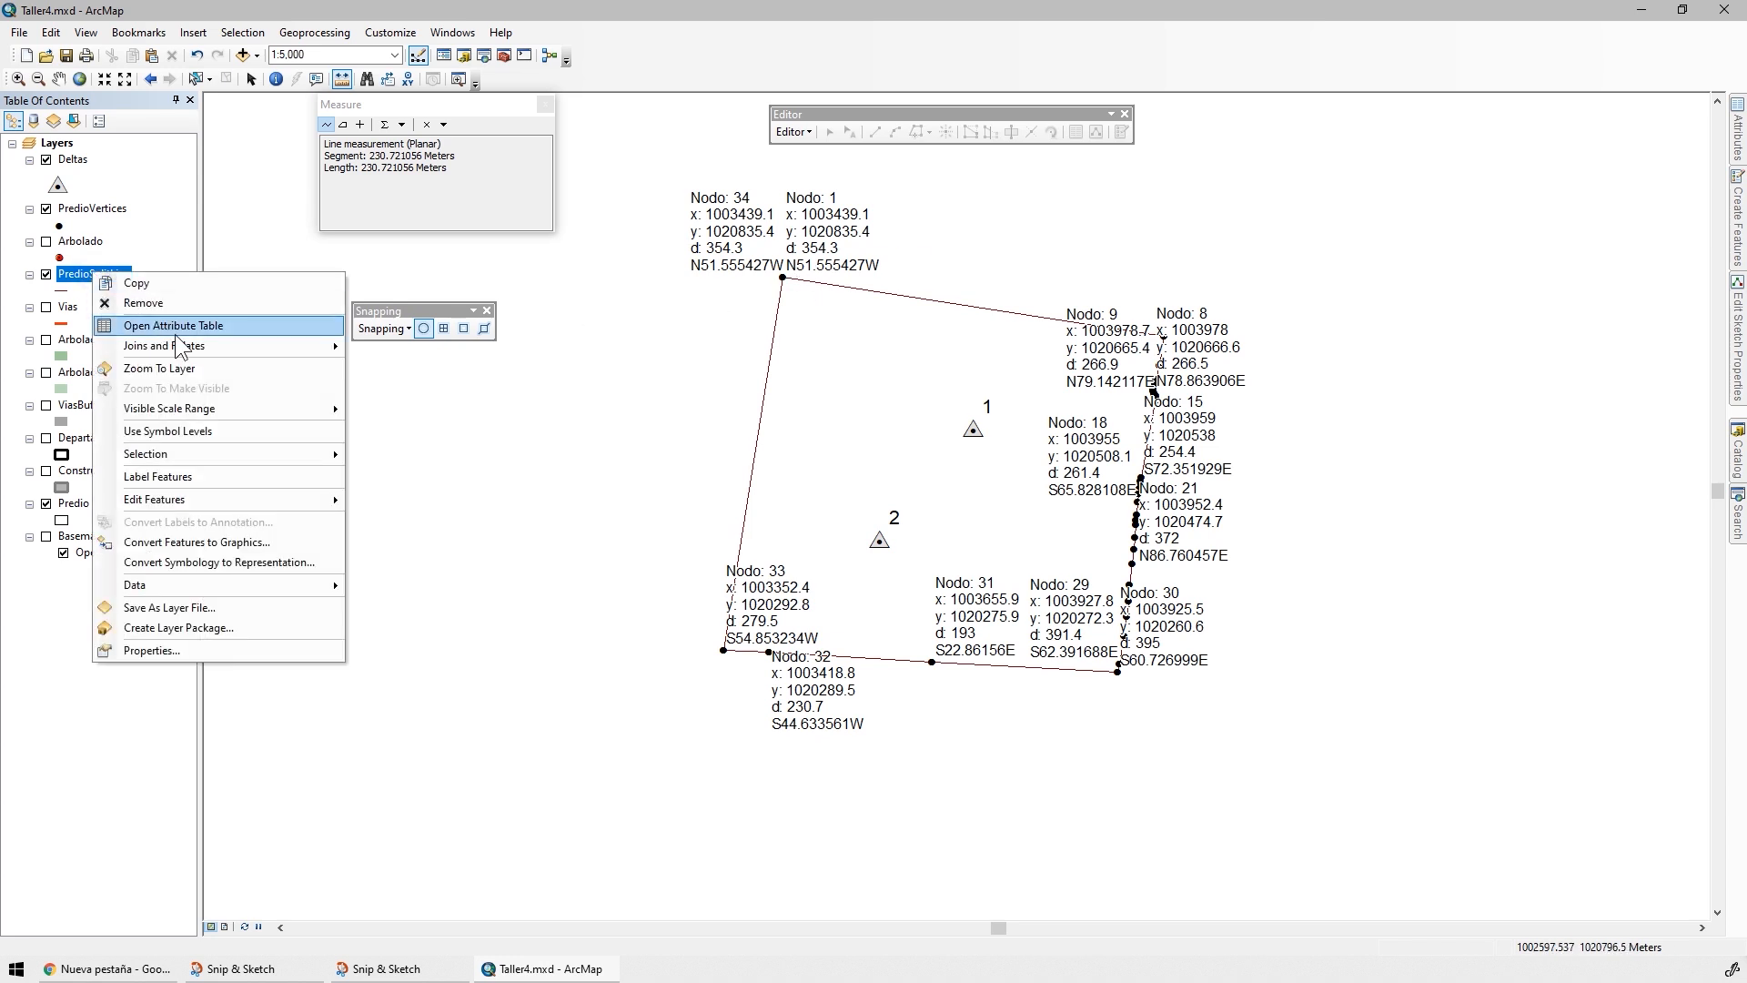
{"action": "left_click", "coordinate": [201, 346]}
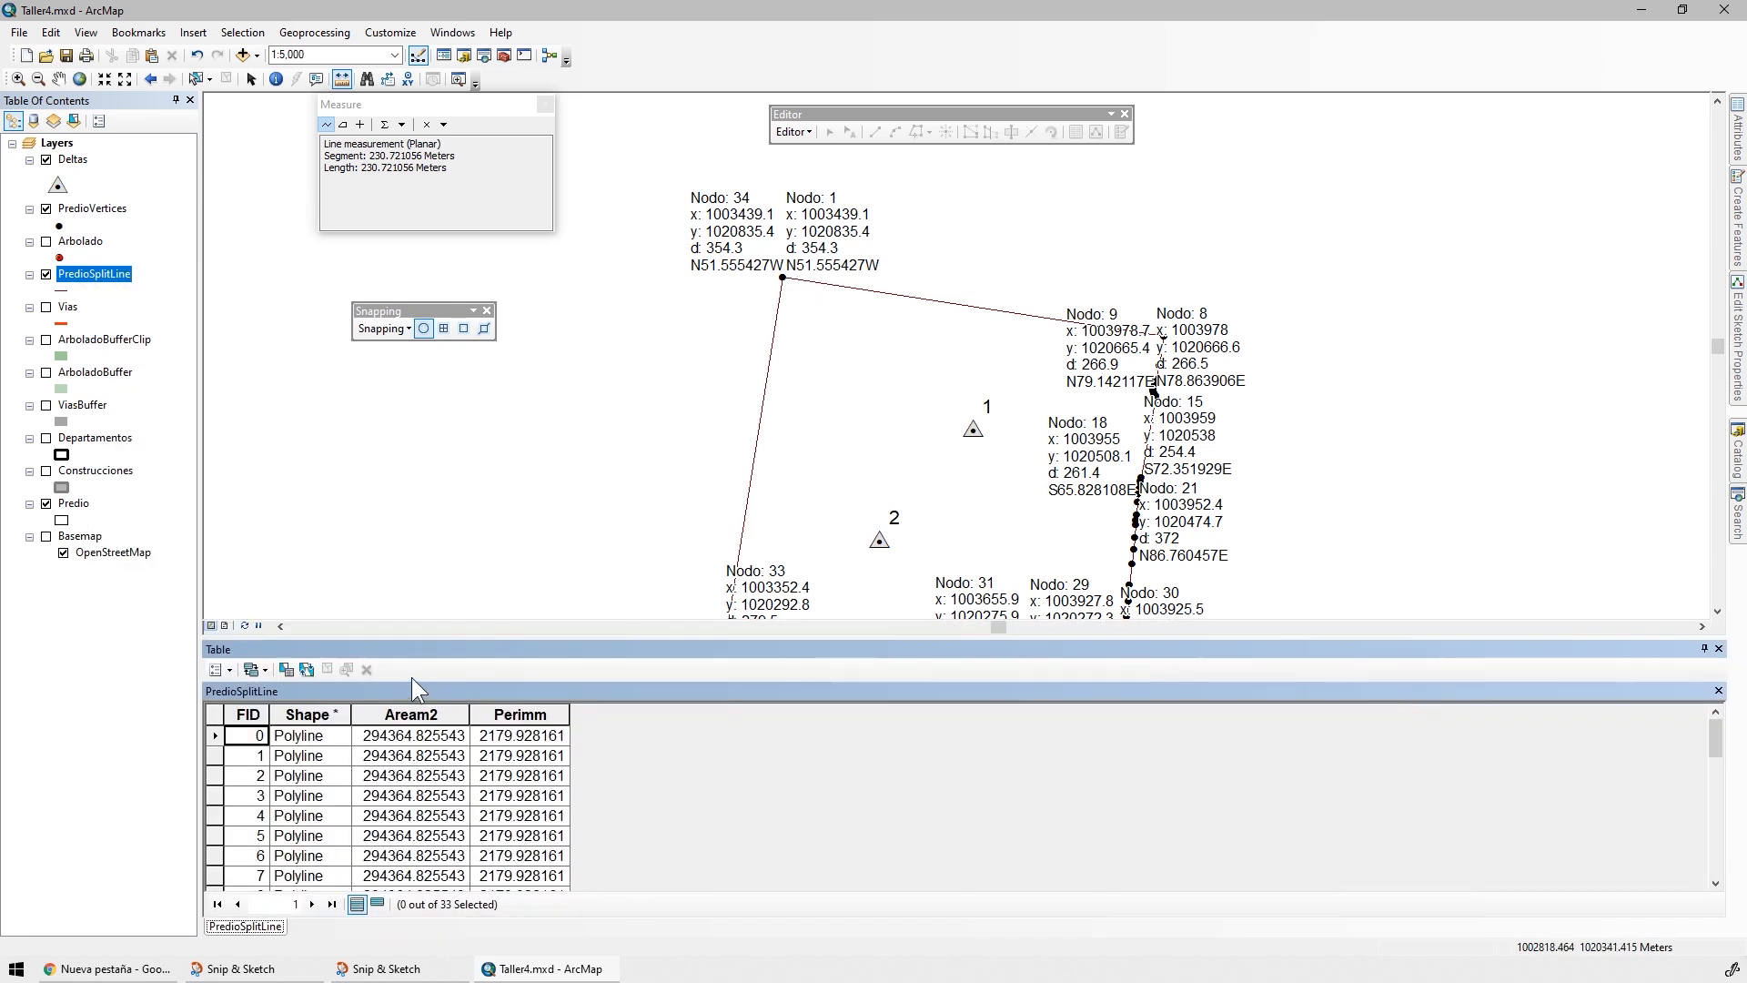
Delete the Aream2 field from the PredioSplitLine attribute table
{"action": "left_click", "coordinate": [411, 714]}
{"action": "left_click", "coordinate": [510, 714]}
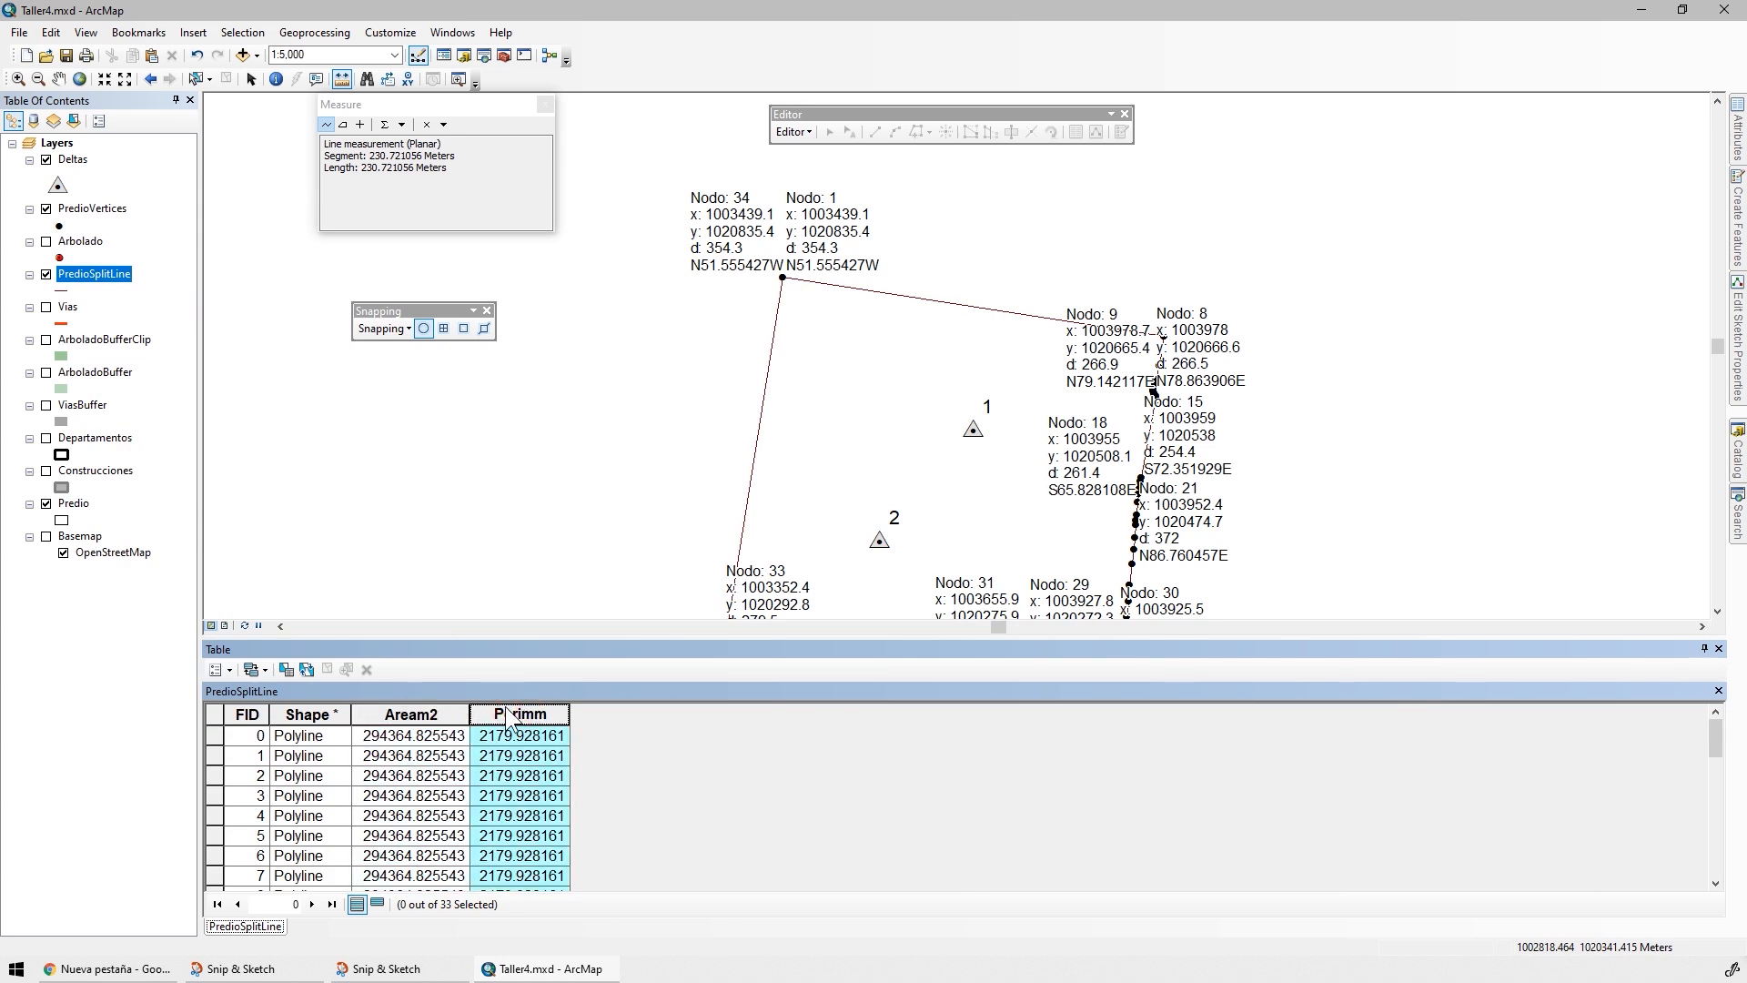
{"action": "right_click", "coordinate": [416, 715]}
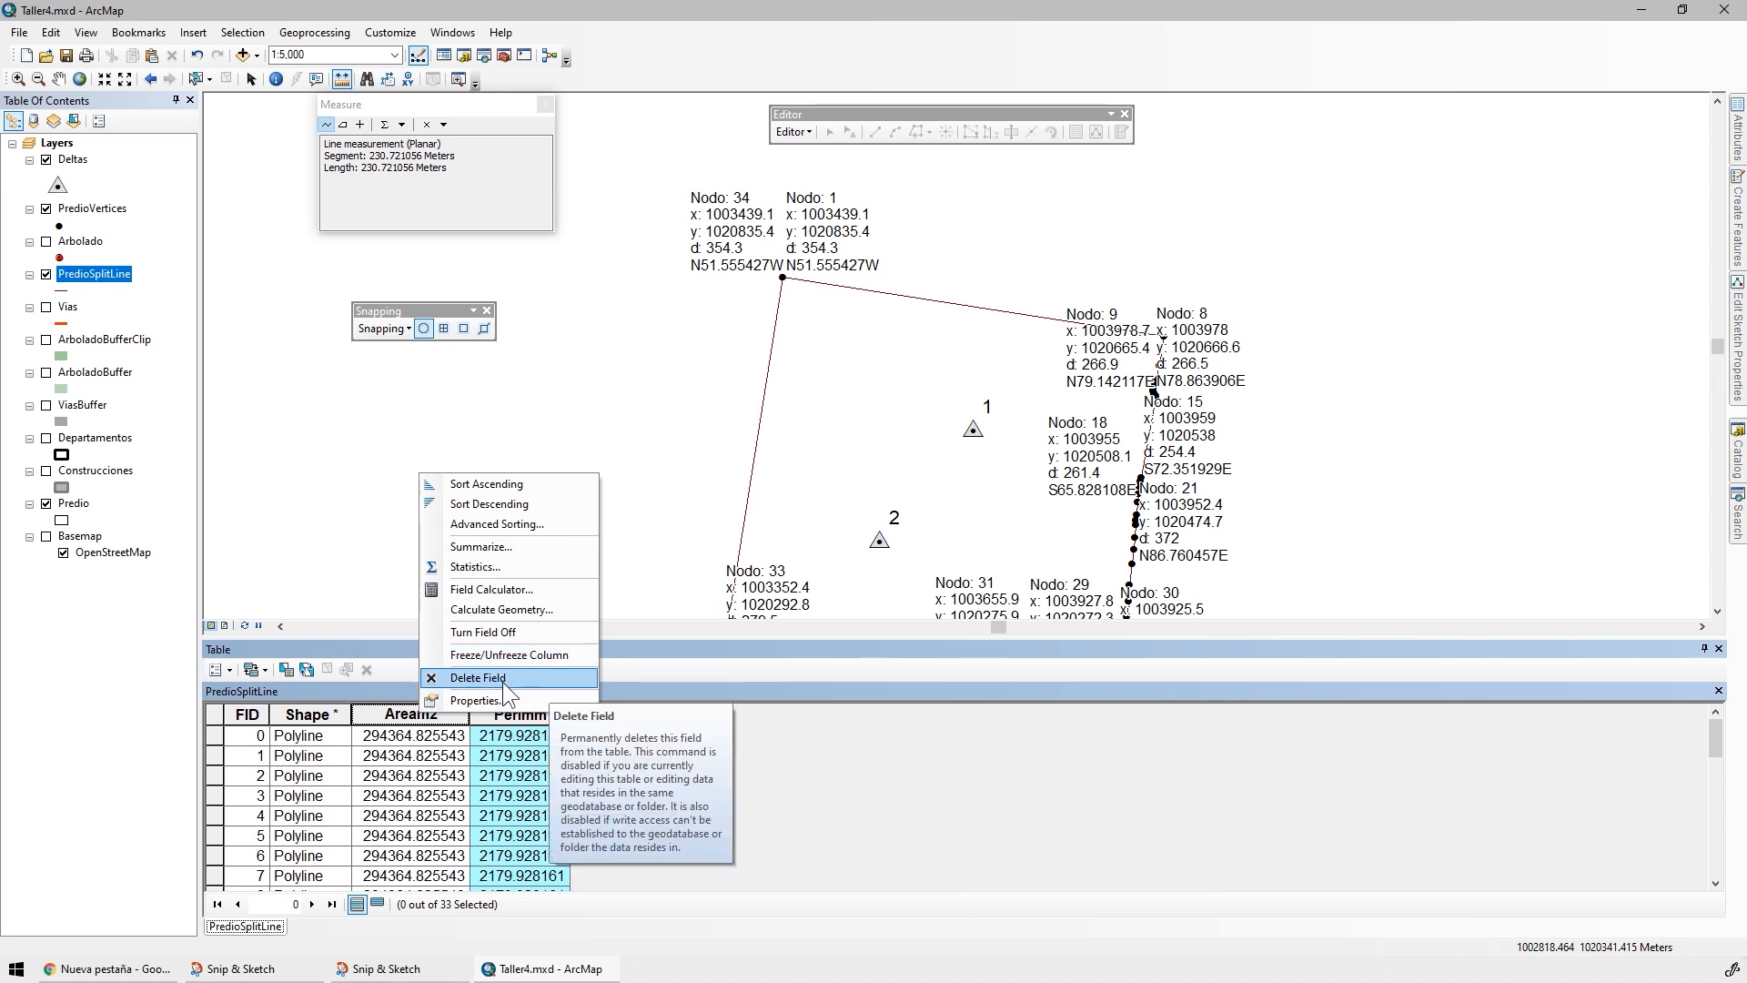
{"action": "left_click", "coordinate": [502, 678]}
{"action": "left_click", "coordinate": [928, 553]}
Try to delete the Perimm field from the PredioSplitLine attribute table
{"action": "right_click", "coordinate": [404, 716]}
{"action": "left_click", "coordinate": [483, 678]}
{"action": "left_click", "coordinate": [930, 551]}
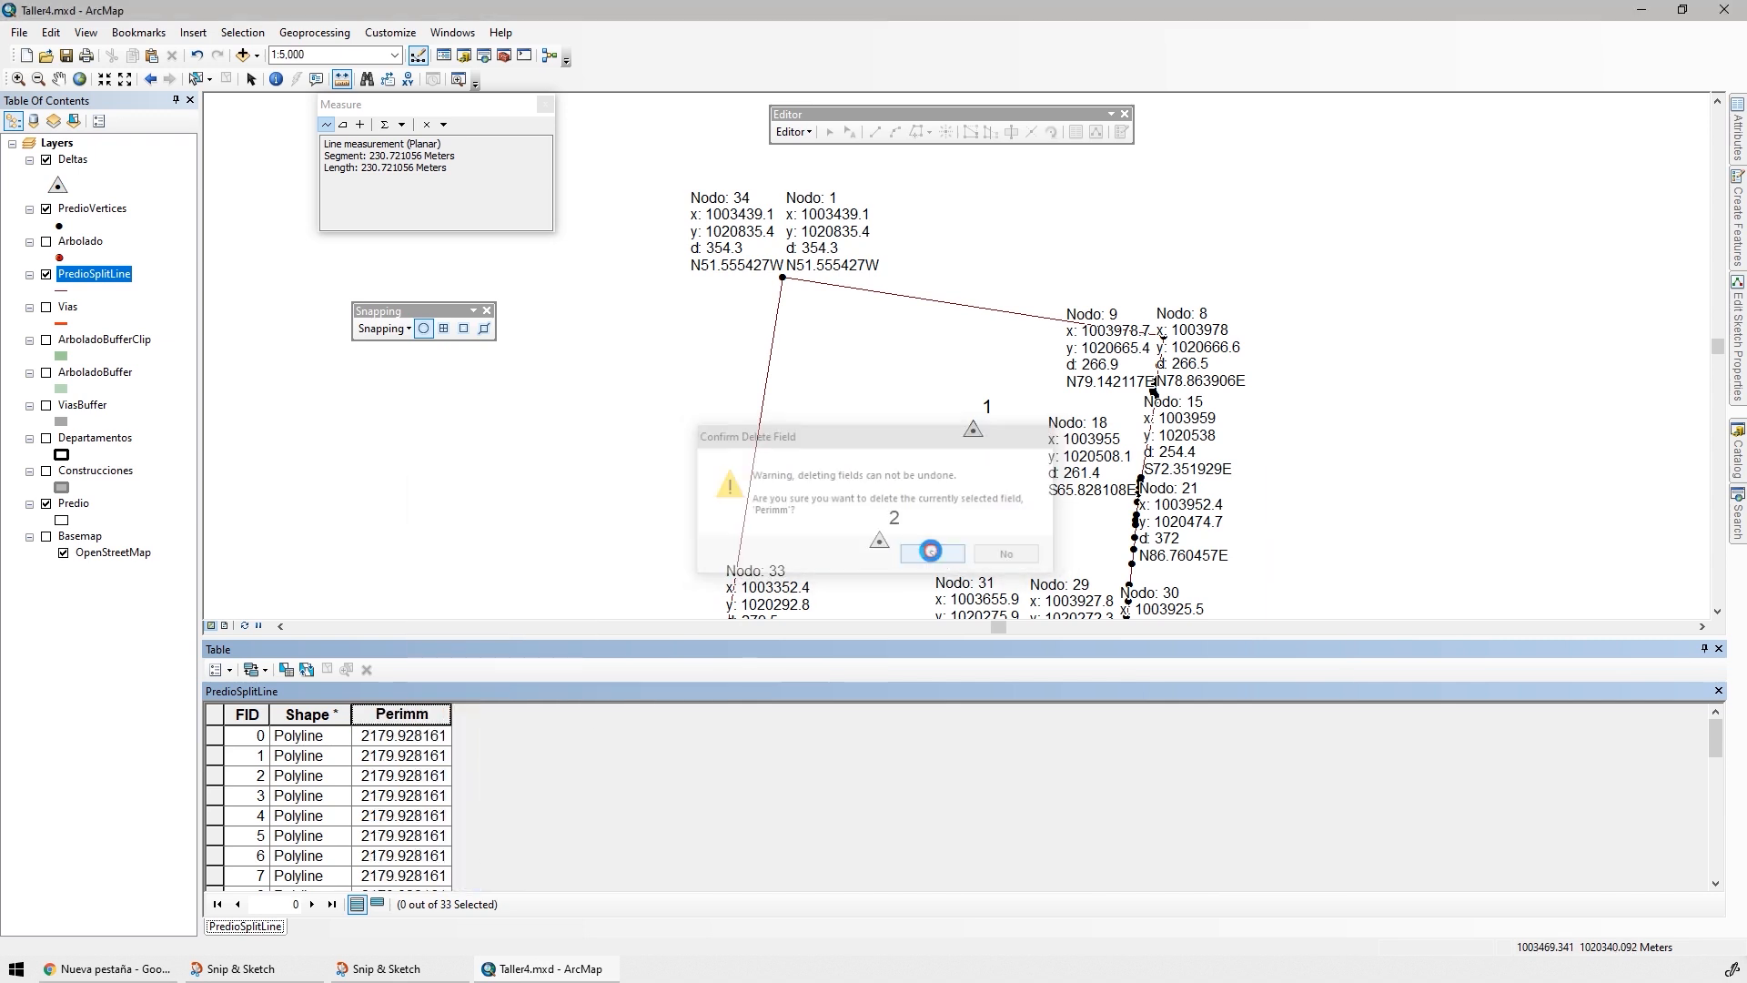
{"action": "left_click", "coordinate": [1022, 544]}
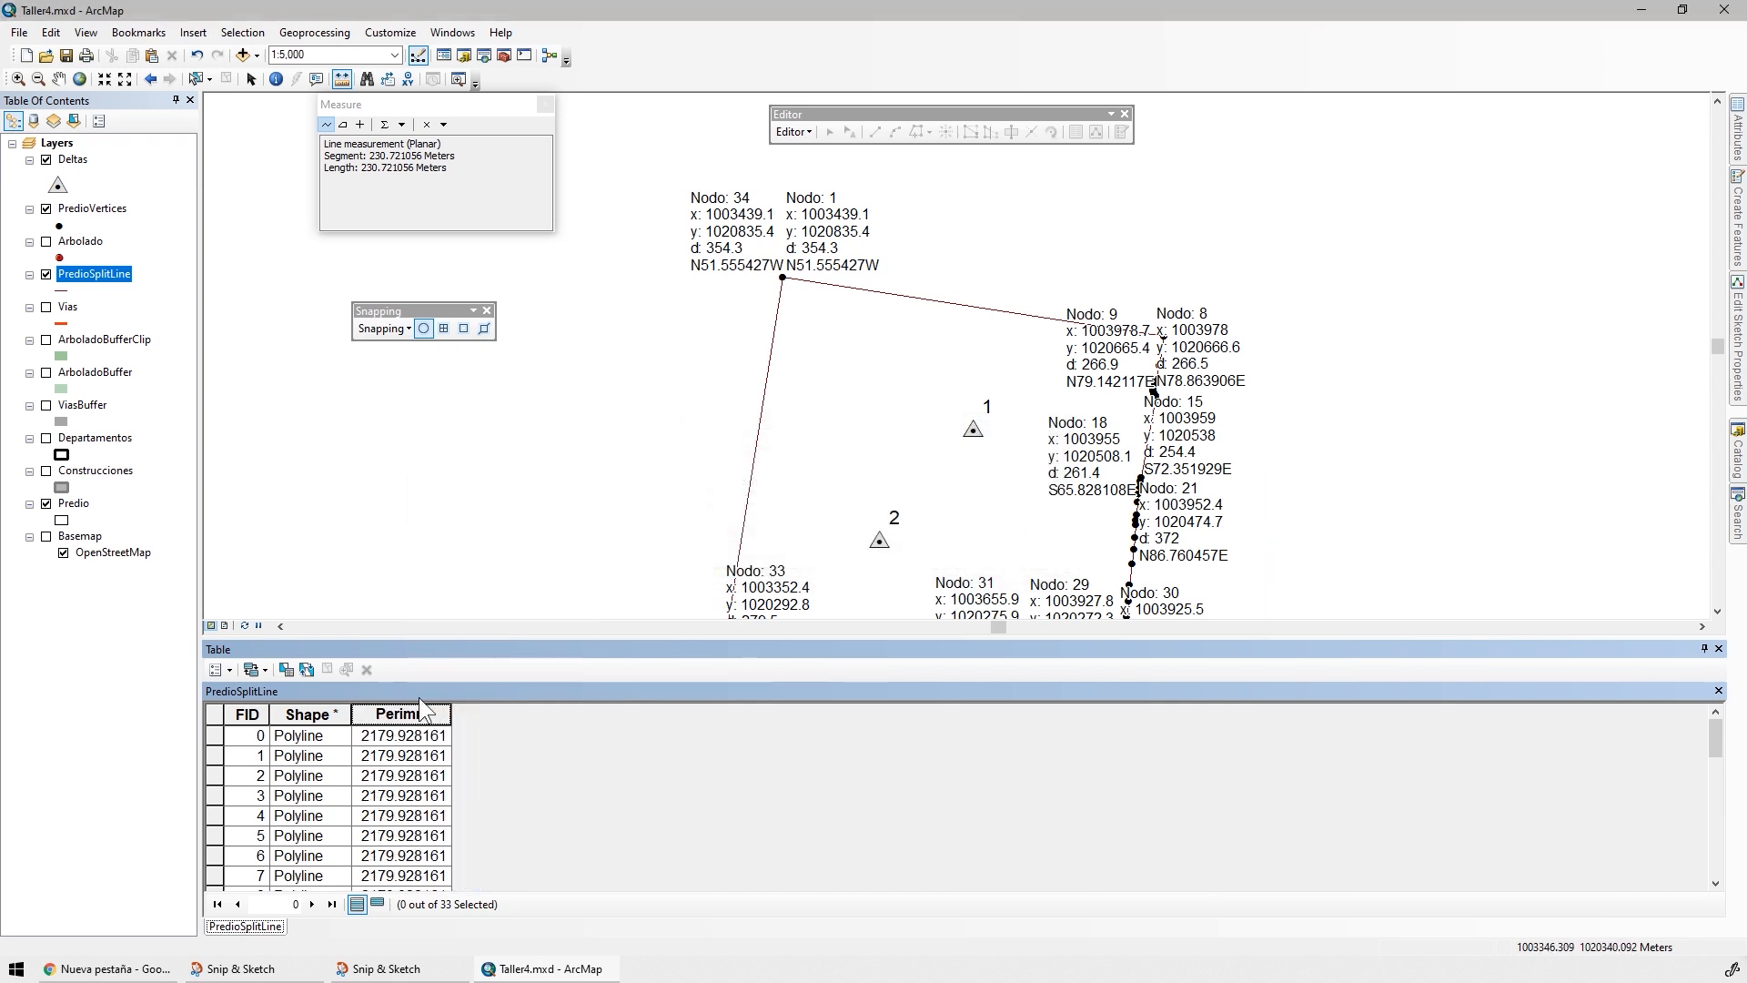
Add a numeric field named Ladom to the PredioSplitLine attribute table
{"action": "left_click", "coordinate": [231, 669]}
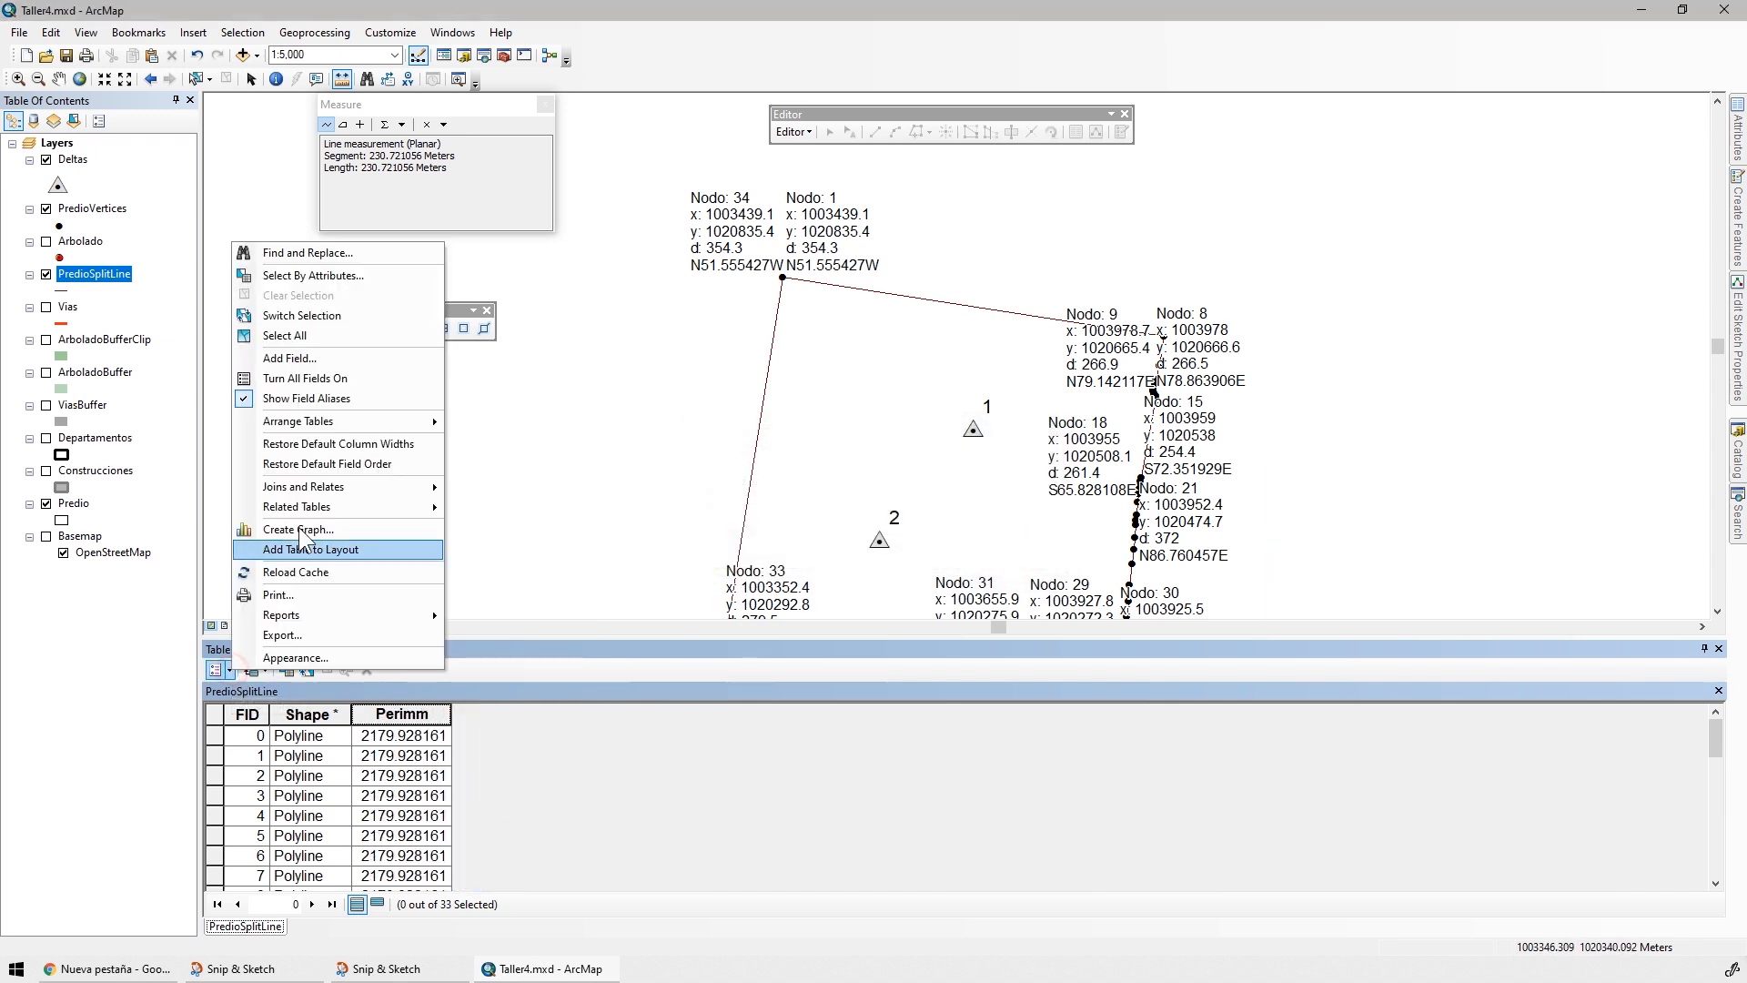
{"action": "left_click", "coordinate": [313, 362]}
{"action": "type", "text": "Ladom"}
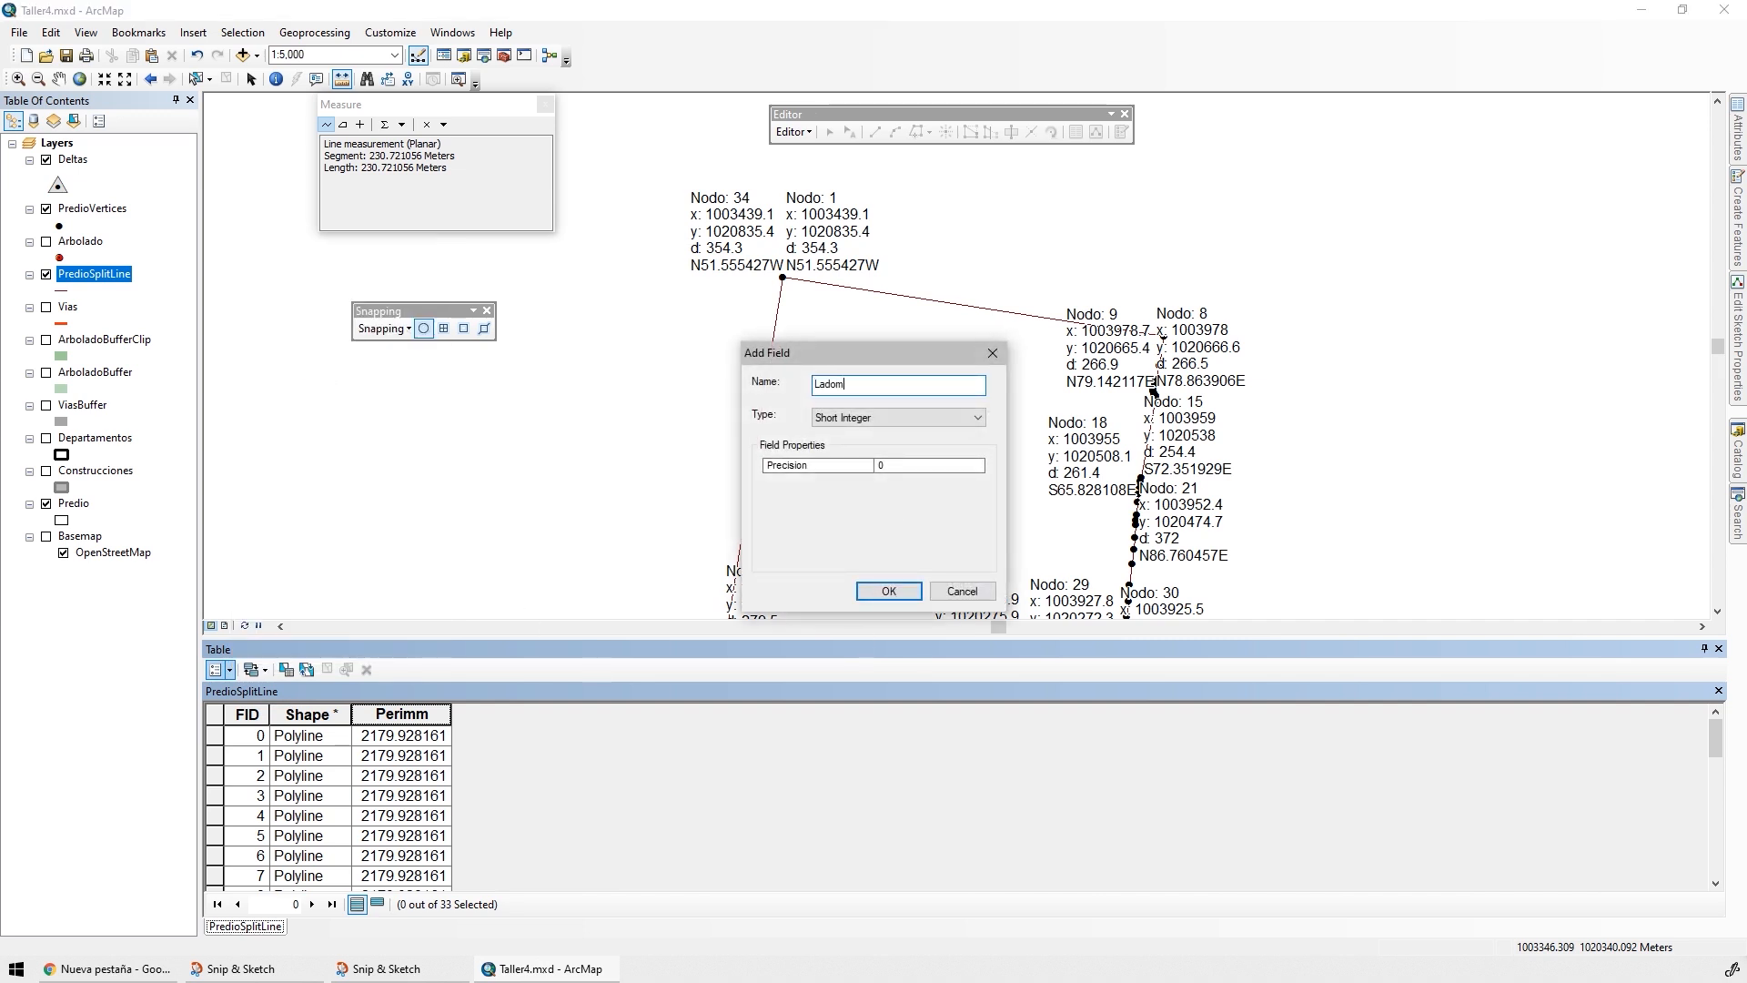
{"action": "left_click", "coordinate": [910, 417]}
{"action": "left_click", "coordinate": [853, 477]}
{"action": "left_click", "coordinate": [889, 590]}
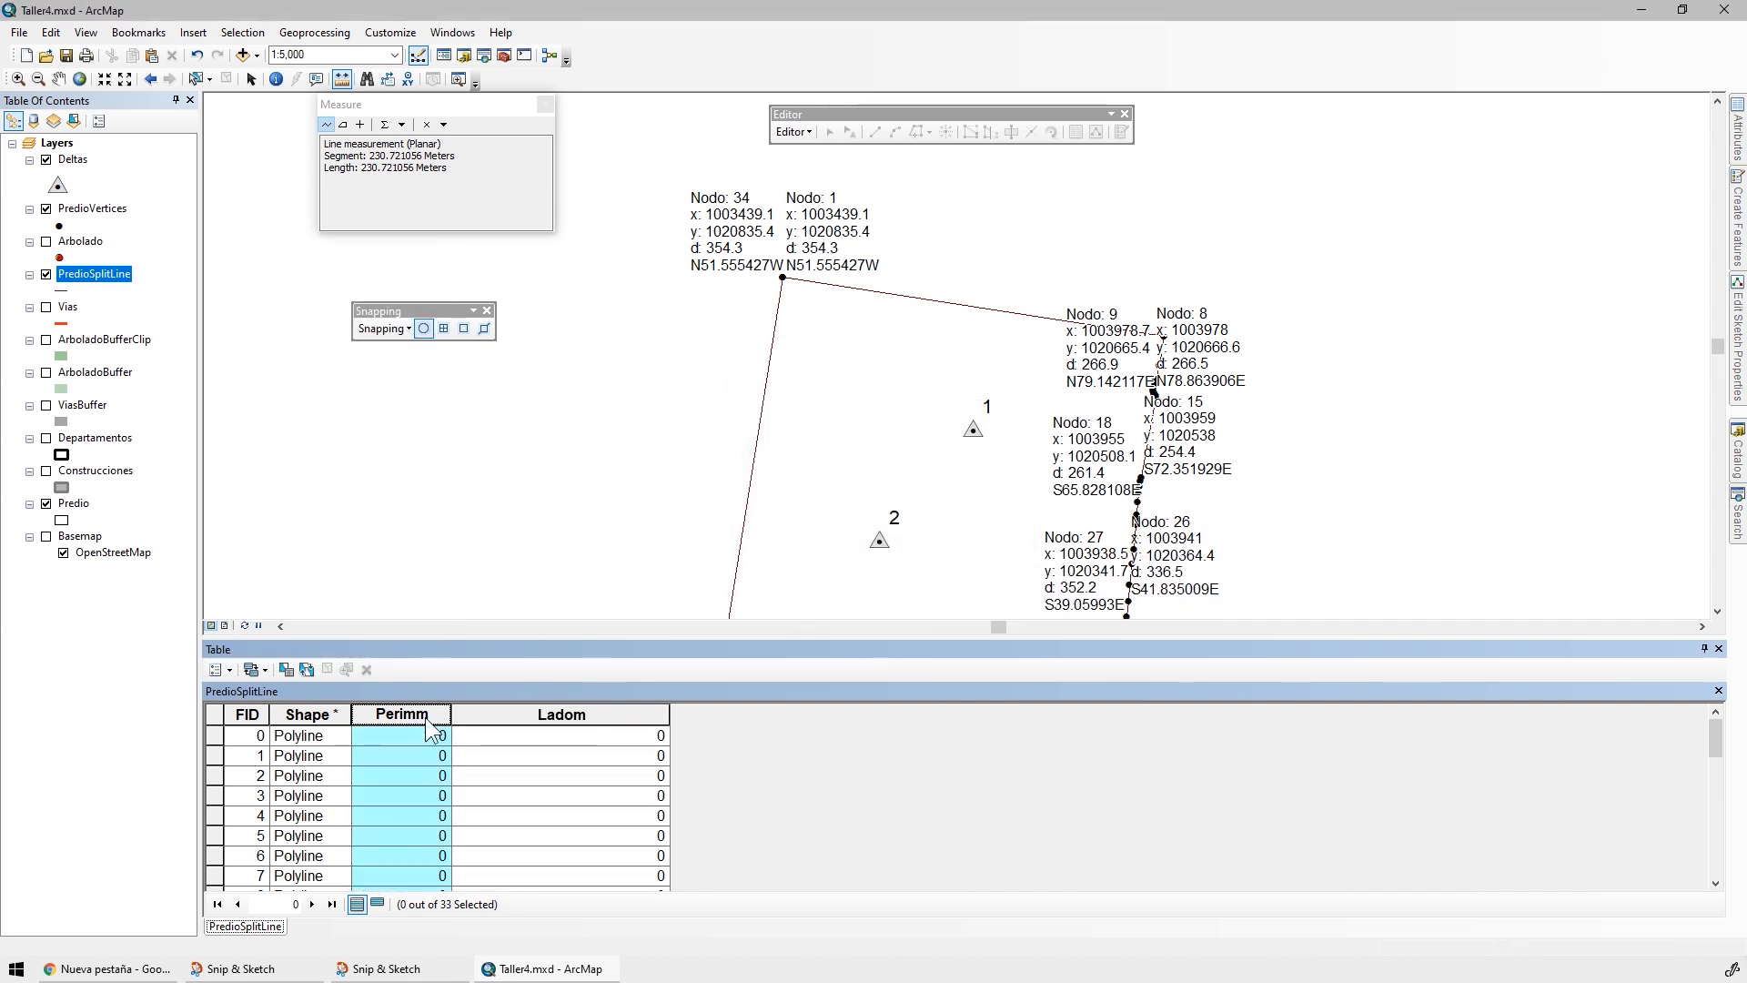
Delete the Perimm field from the PredioSplitLine attribute table
{"action": "right_click", "coordinate": [427, 720]}
{"action": "left_click", "coordinate": [469, 691]}
{"action": "key", "text": "Return"}
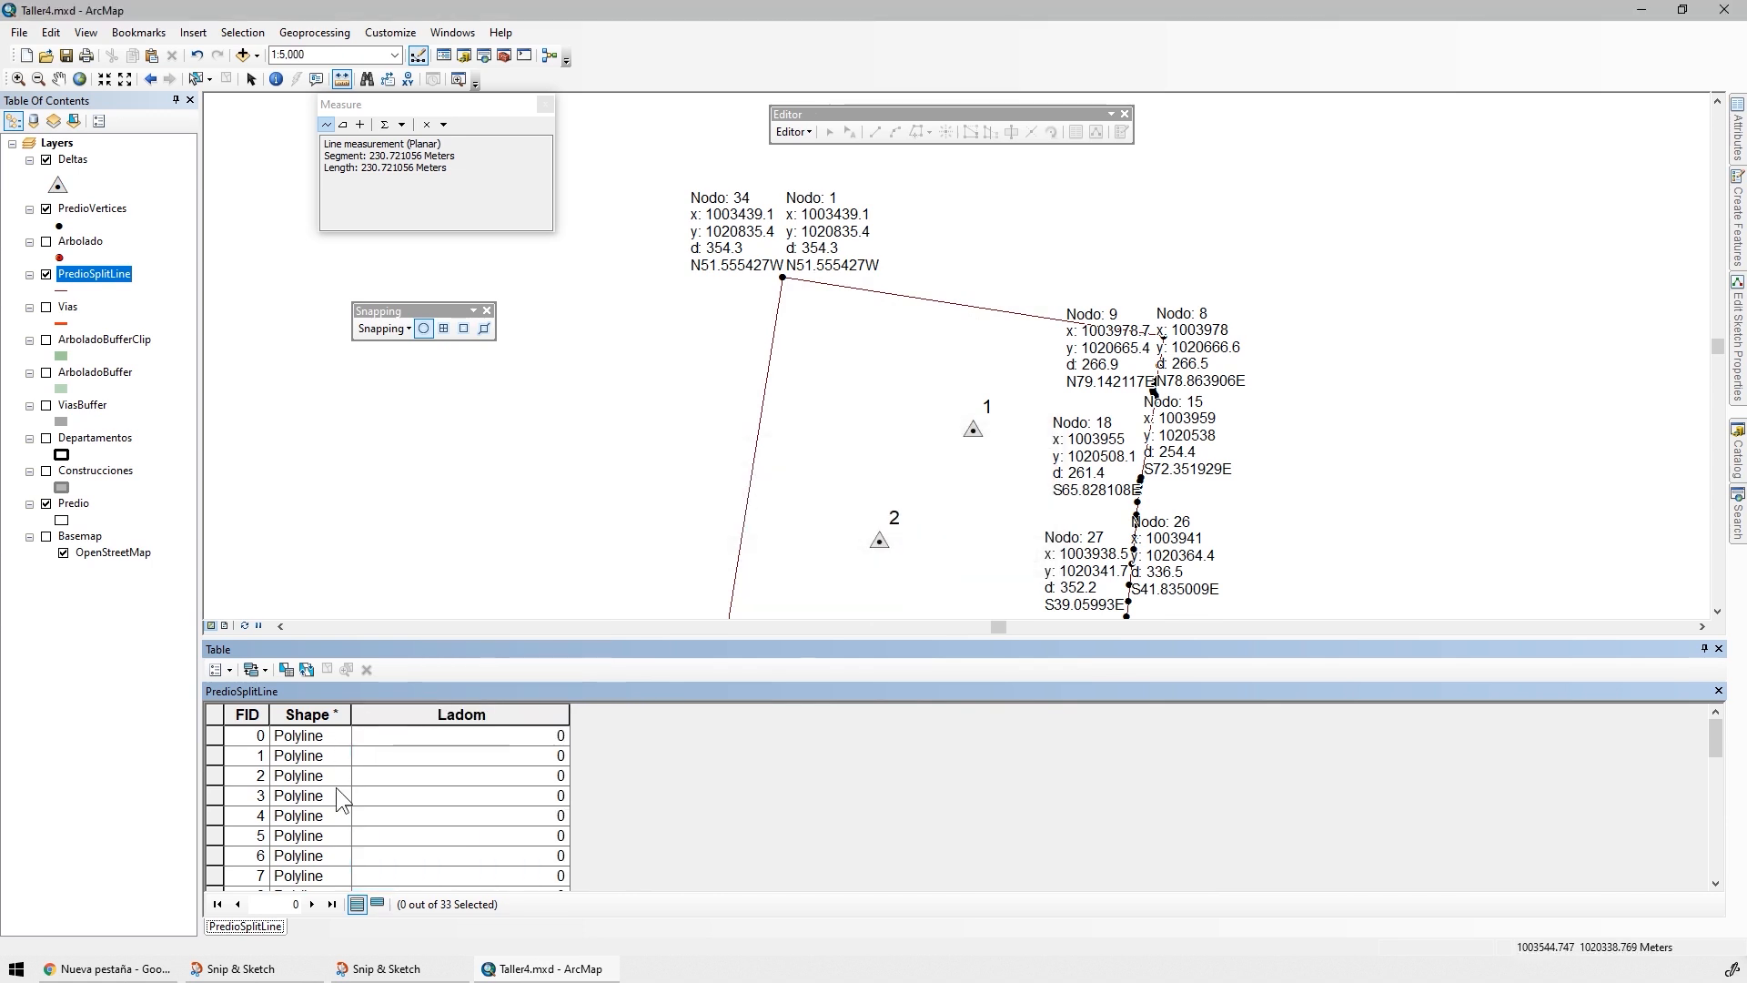
Narrow the Ladom column and calculate its geometry as length in meters, using the data source's coordinate system
{"action": "left_click_drag", "start_coordinate": [570, 712], "coordinate": [529, 711]}
{"action": "right_click", "coordinate": [468, 715]}
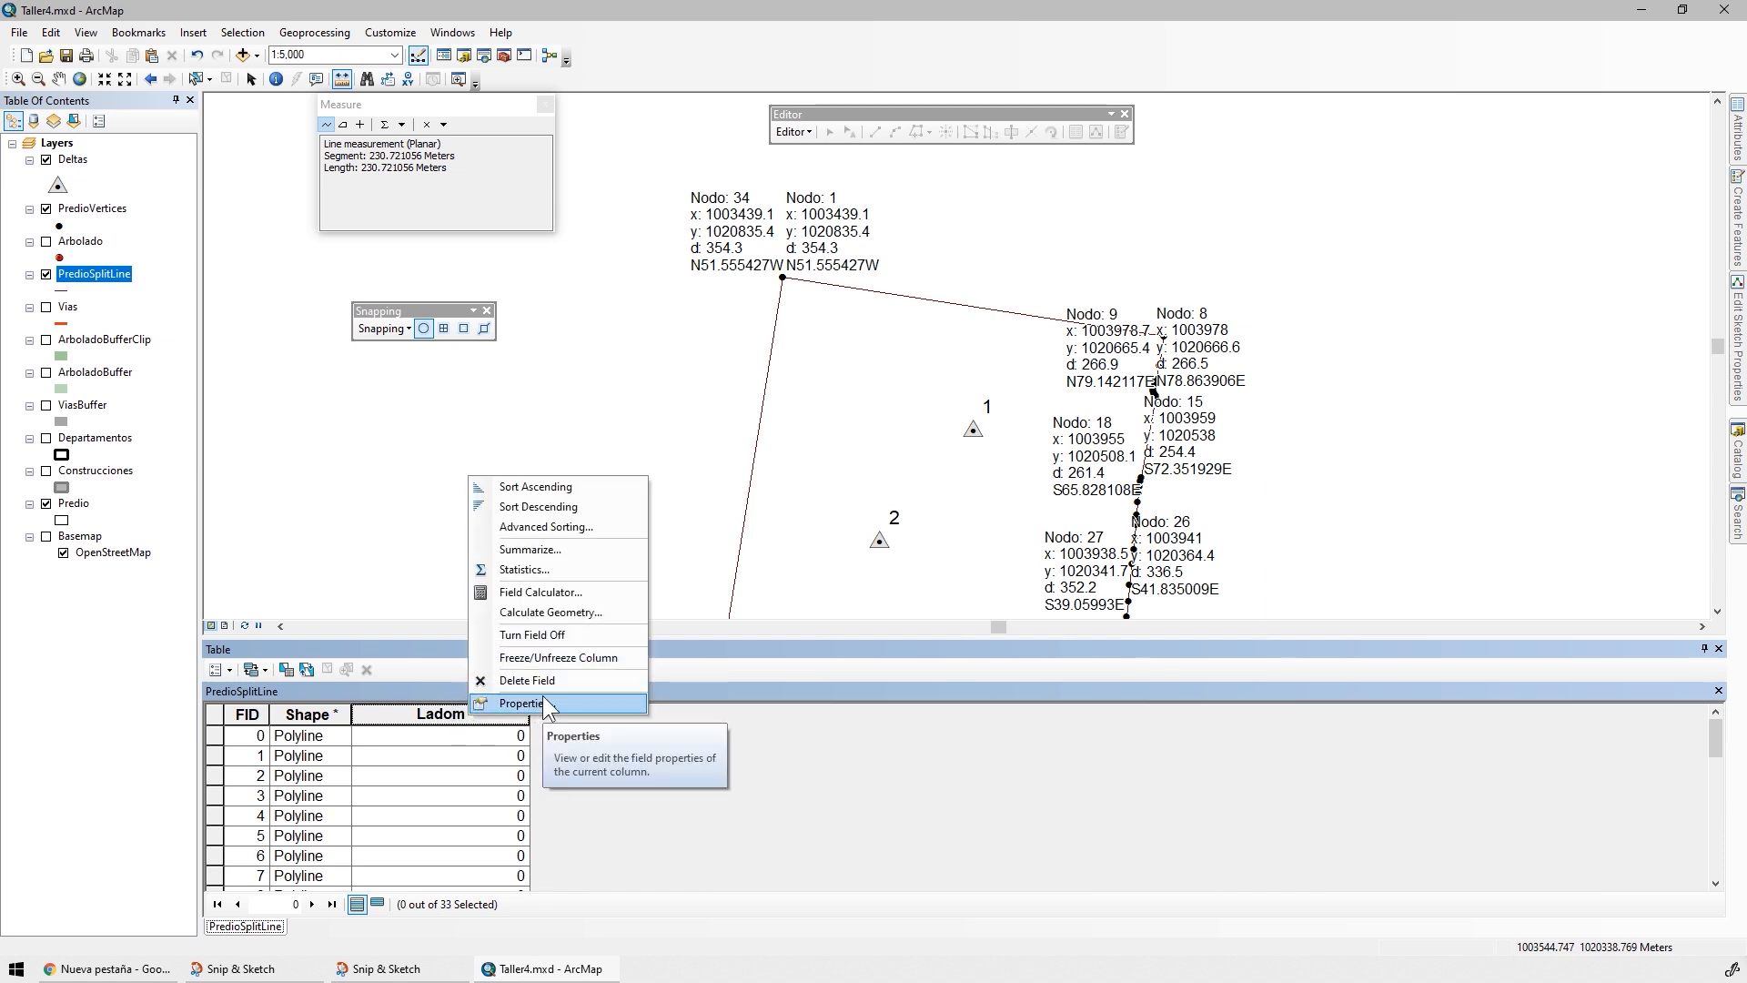
{"action": "left_click", "coordinate": [550, 610]}
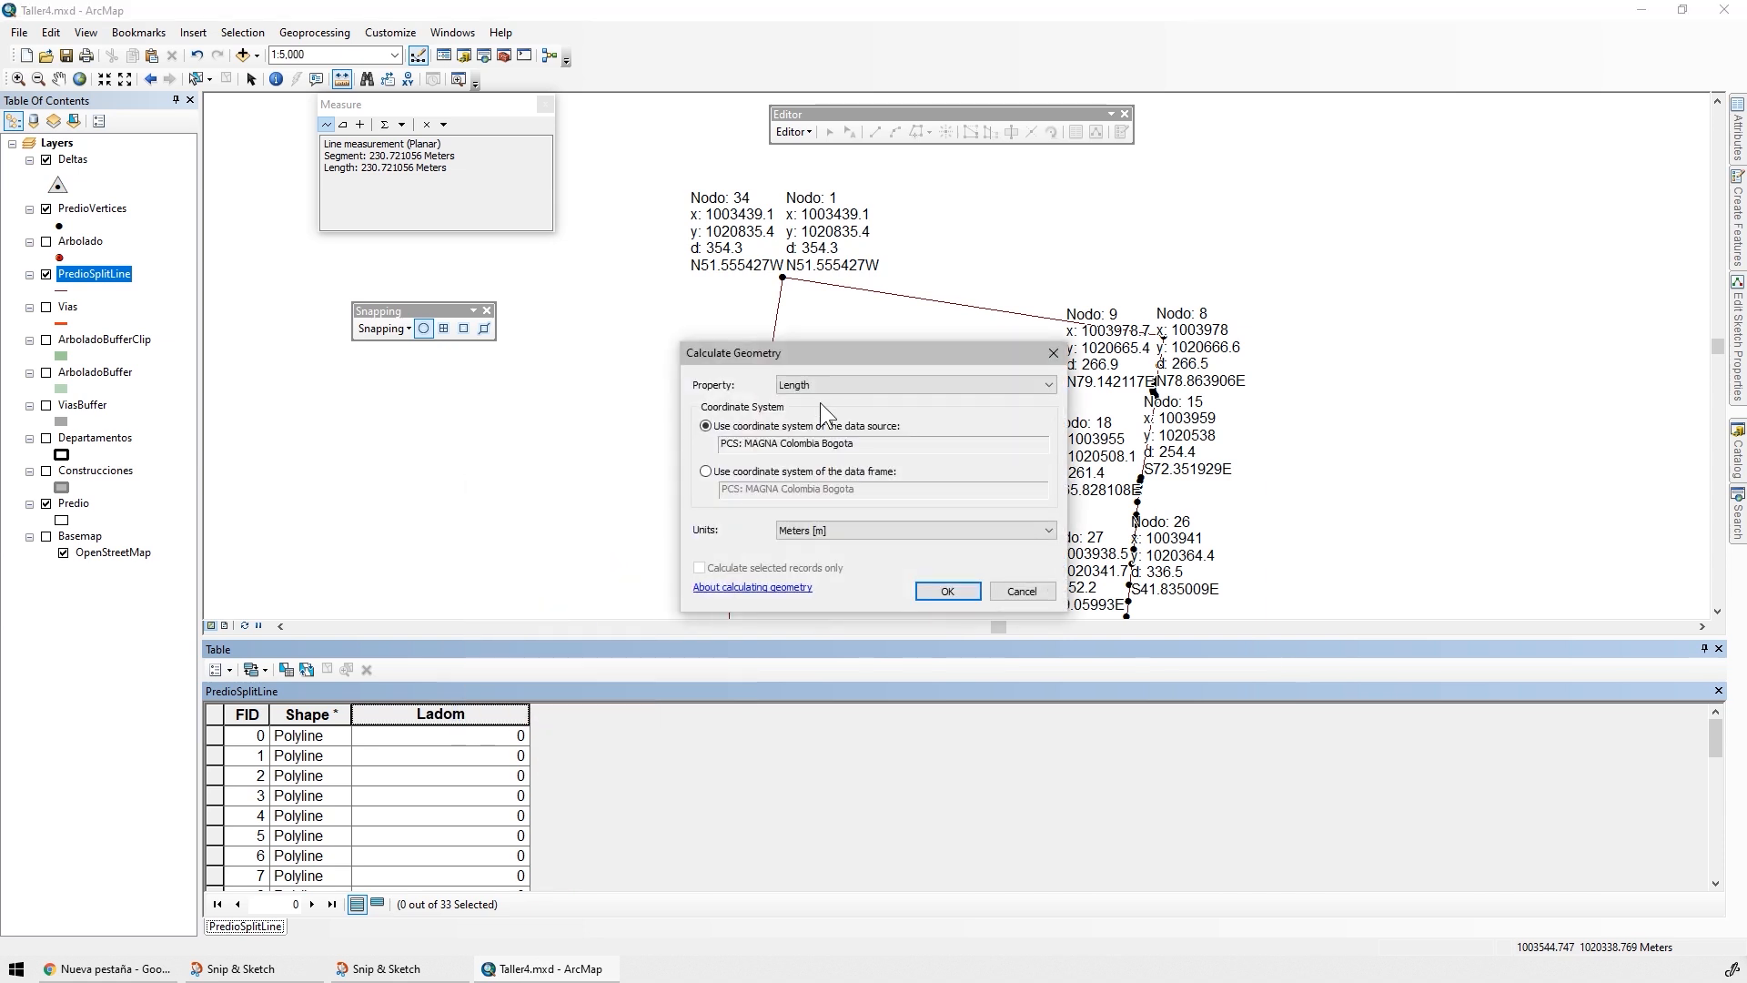
{"action": "left_click", "coordinate": [946, 593]}
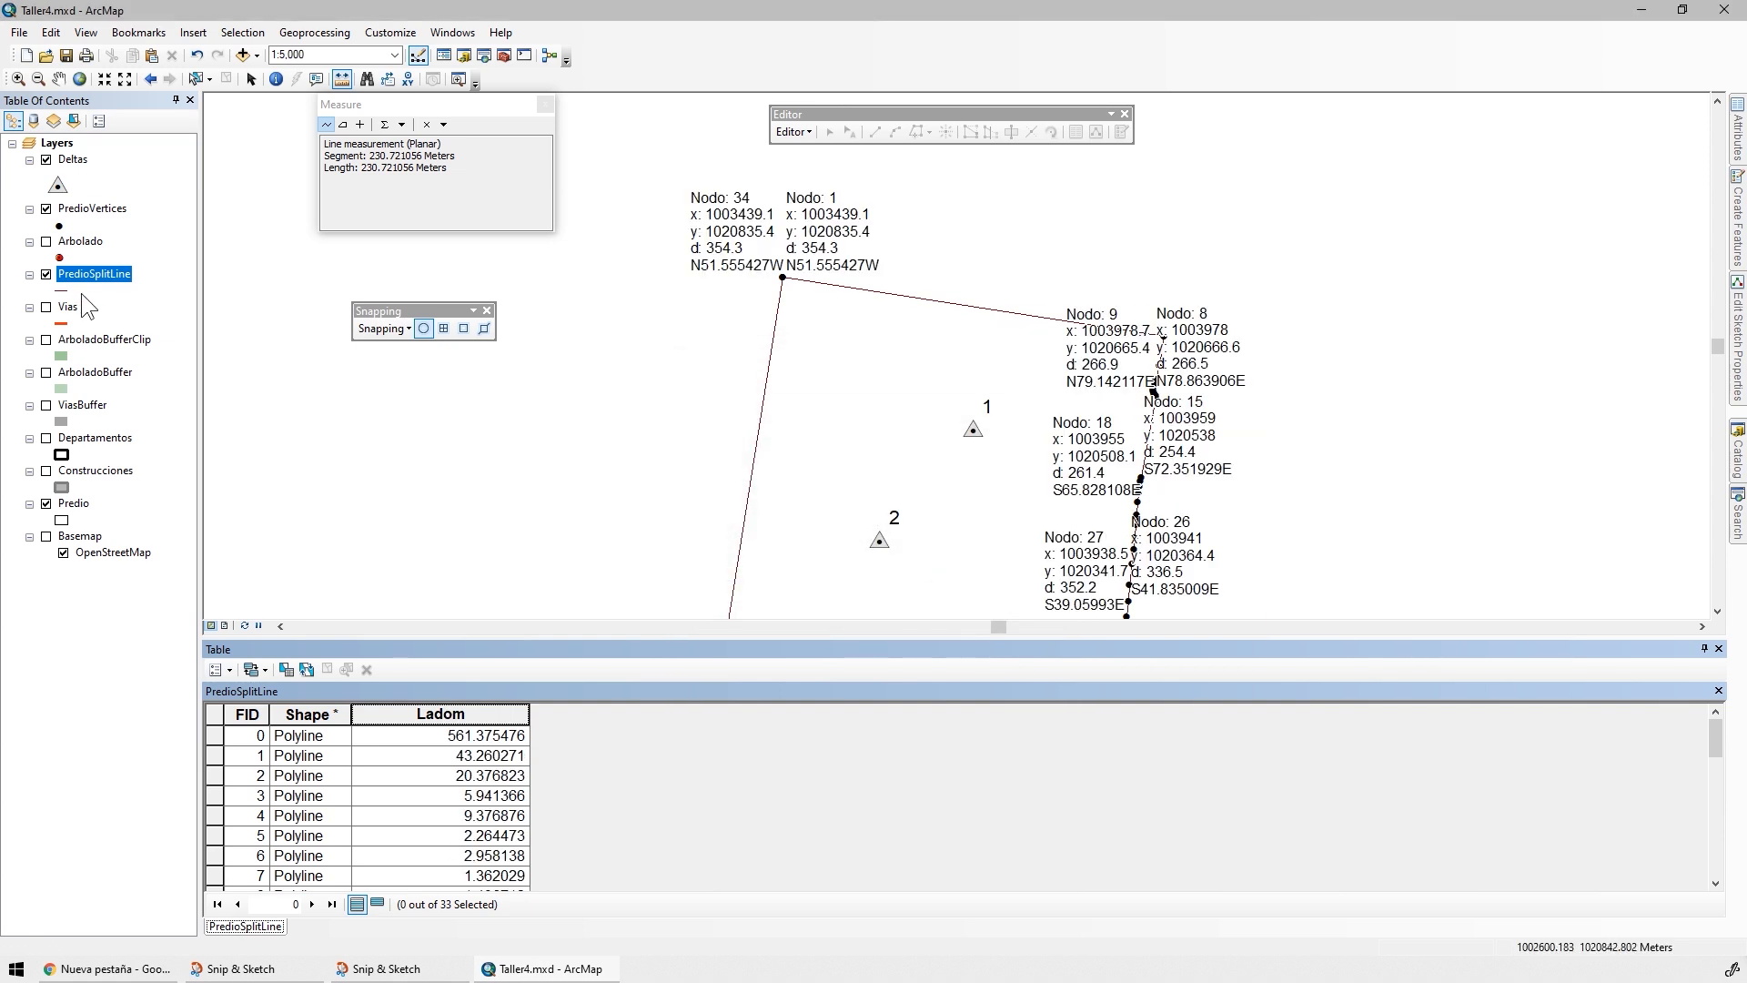
Hide the PredioVertices labels, measure the boundary's northern side between its end vertices, and select its record (FID 0) to compare with Ladom
{"action": "right_click", "coordinate": [73, 209]}
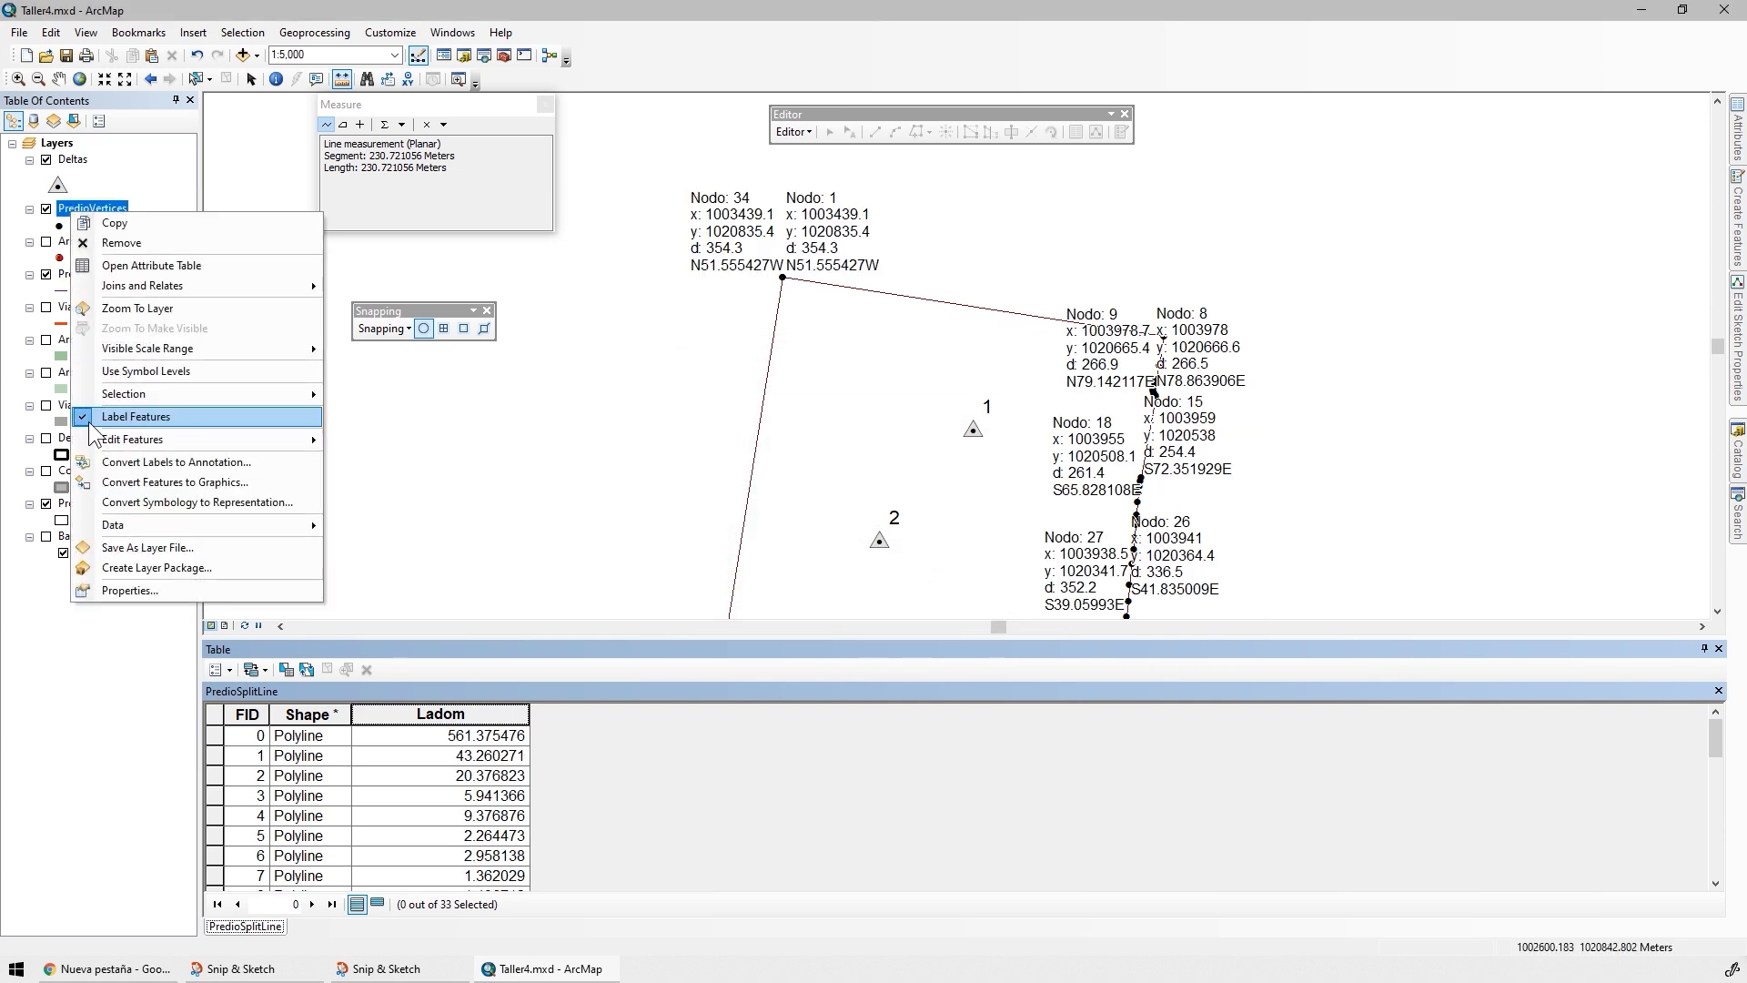
{"action": "left_click", "coordinate": [90, 418]}
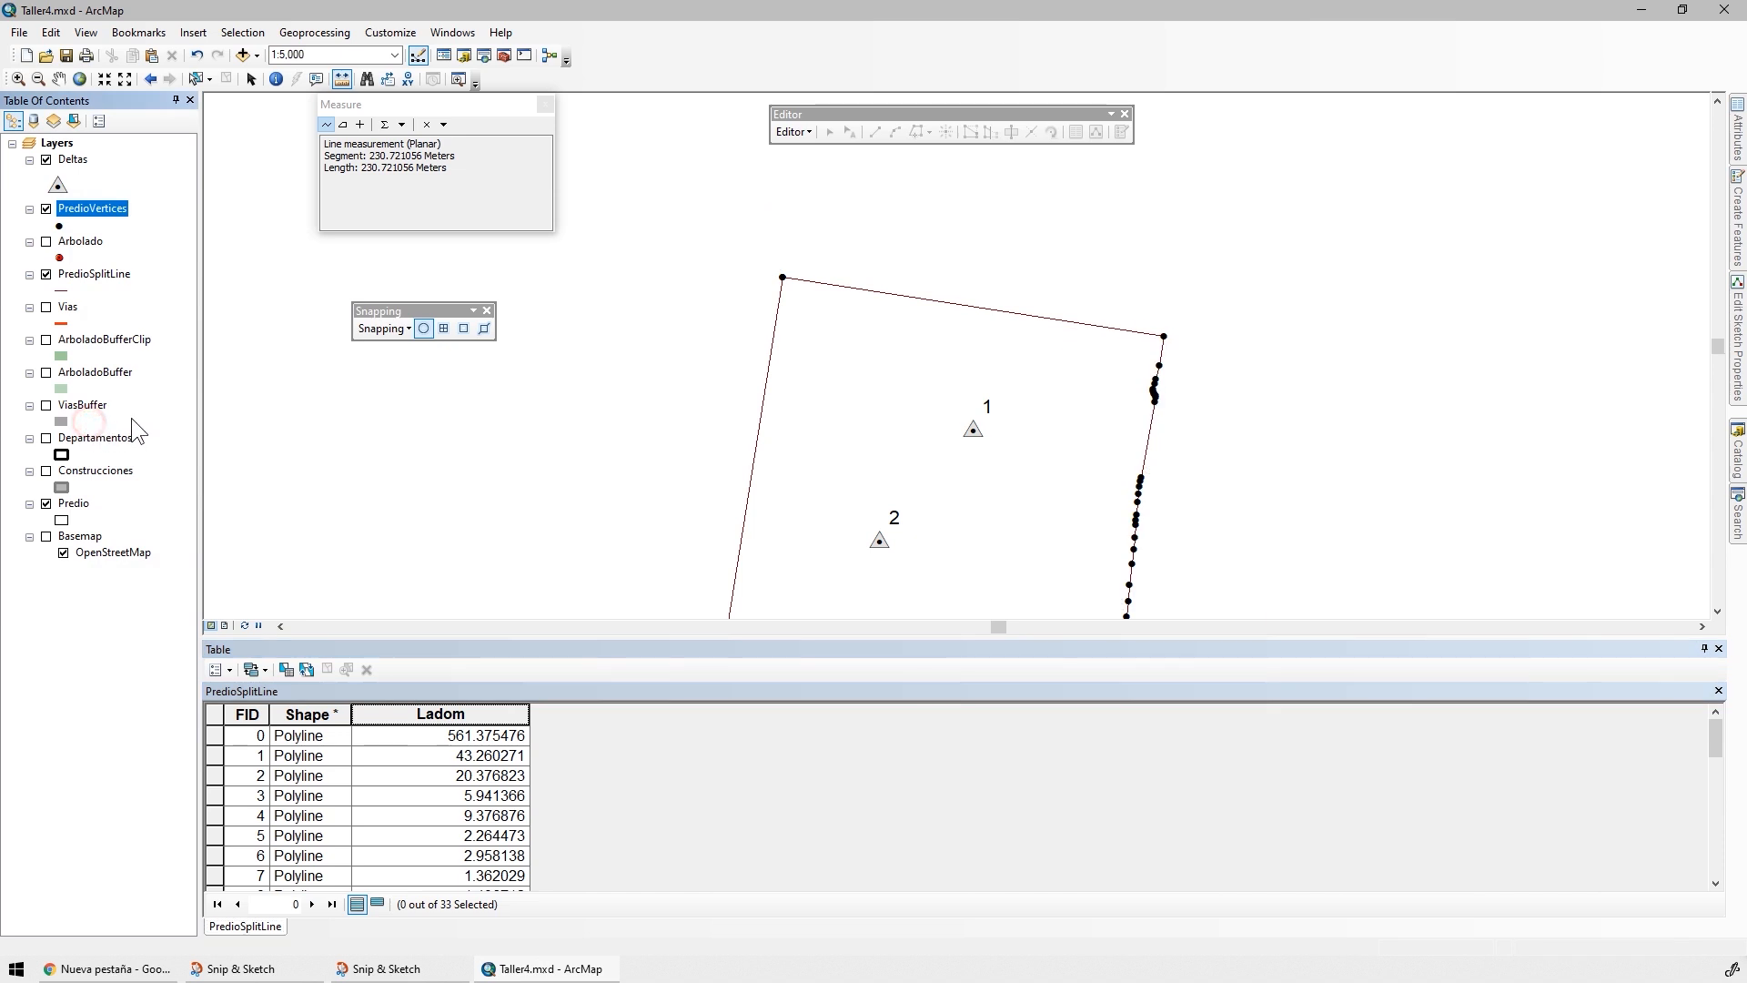
{"action": "left_click", "coordinate": [329, 124]}
{"action": "left_click", "coordinate": [783, 277]}
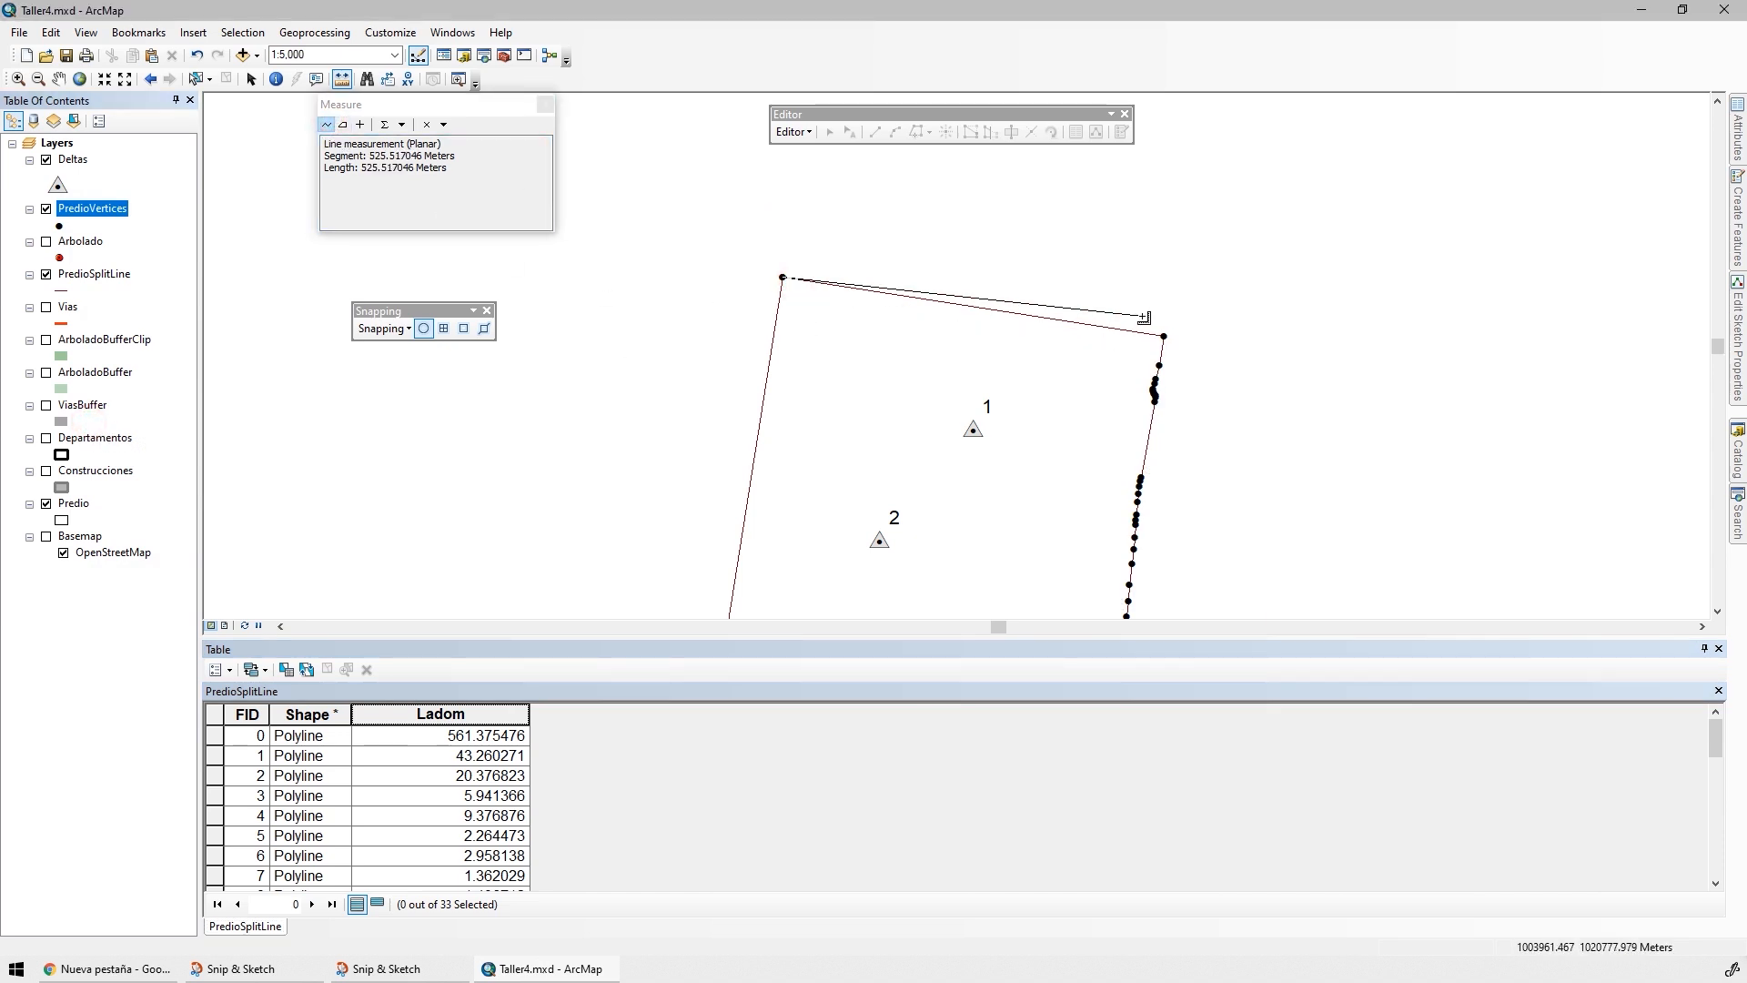
{"action": "double_click", "coordinate": [1163, 336]}
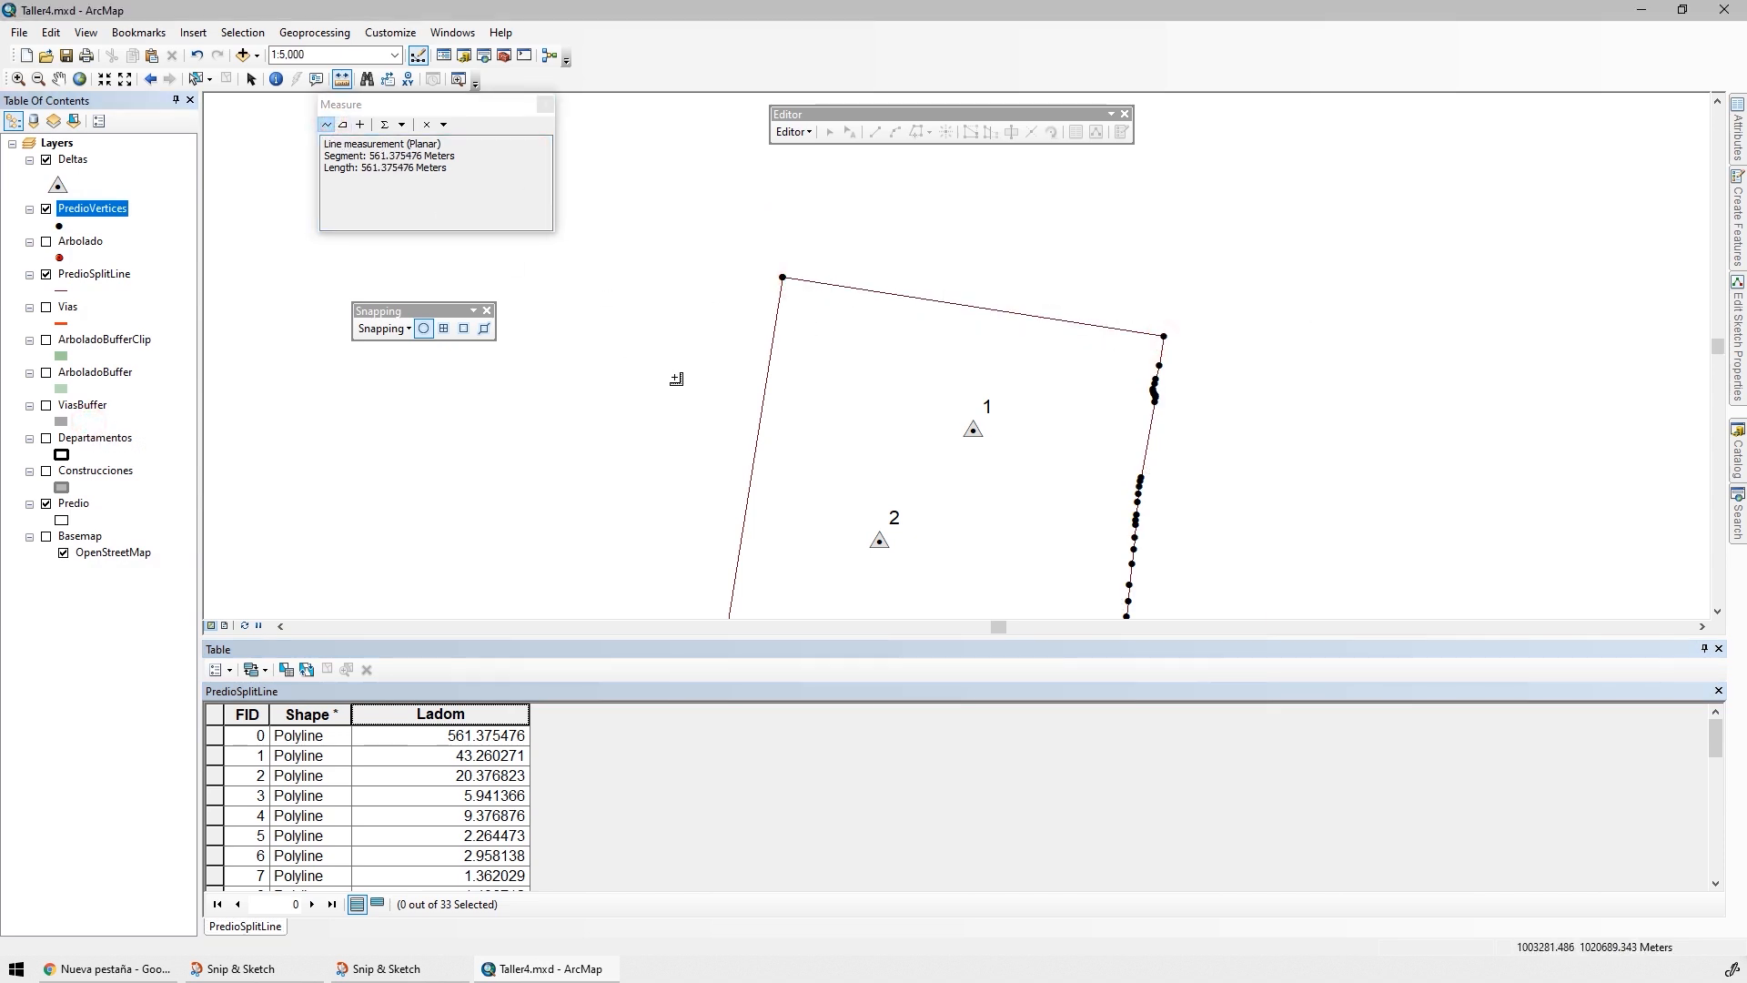
{"action": "left_click", "coordinate": [214, 735]}
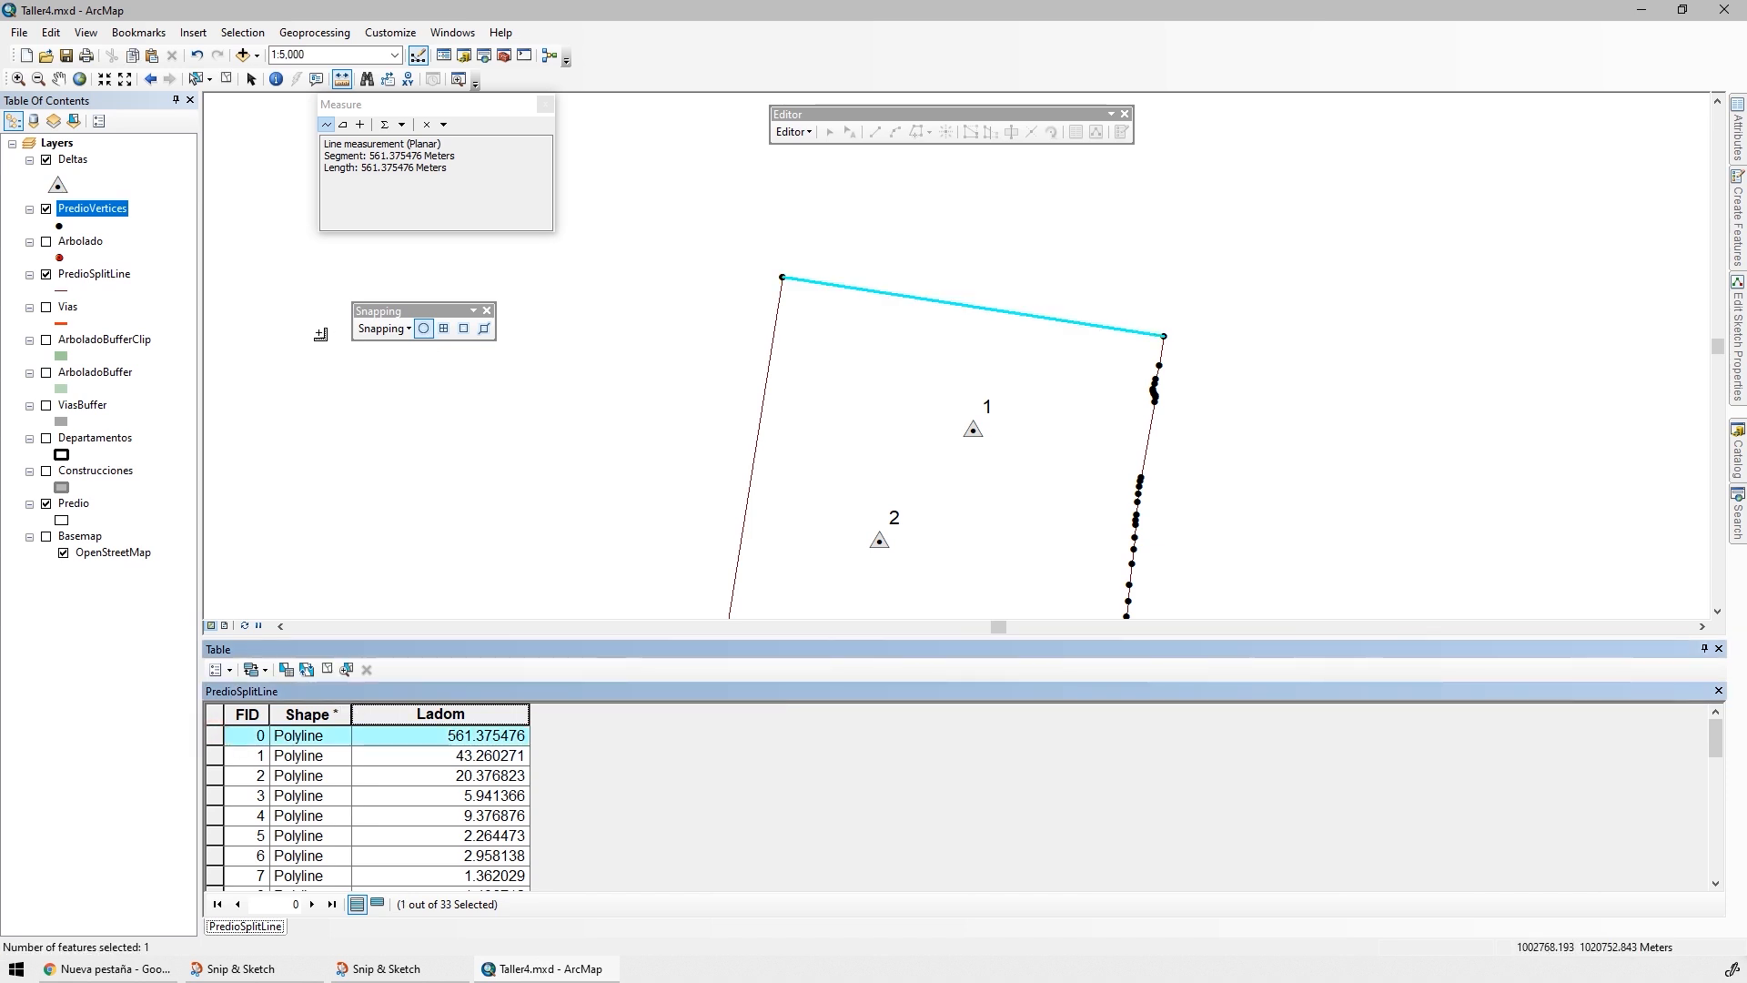
Label the PredioSplitLine features with the expression Round([Ladom],2), verifying and applying it
{"action": "double_click", "coordinate": [94, 273]}
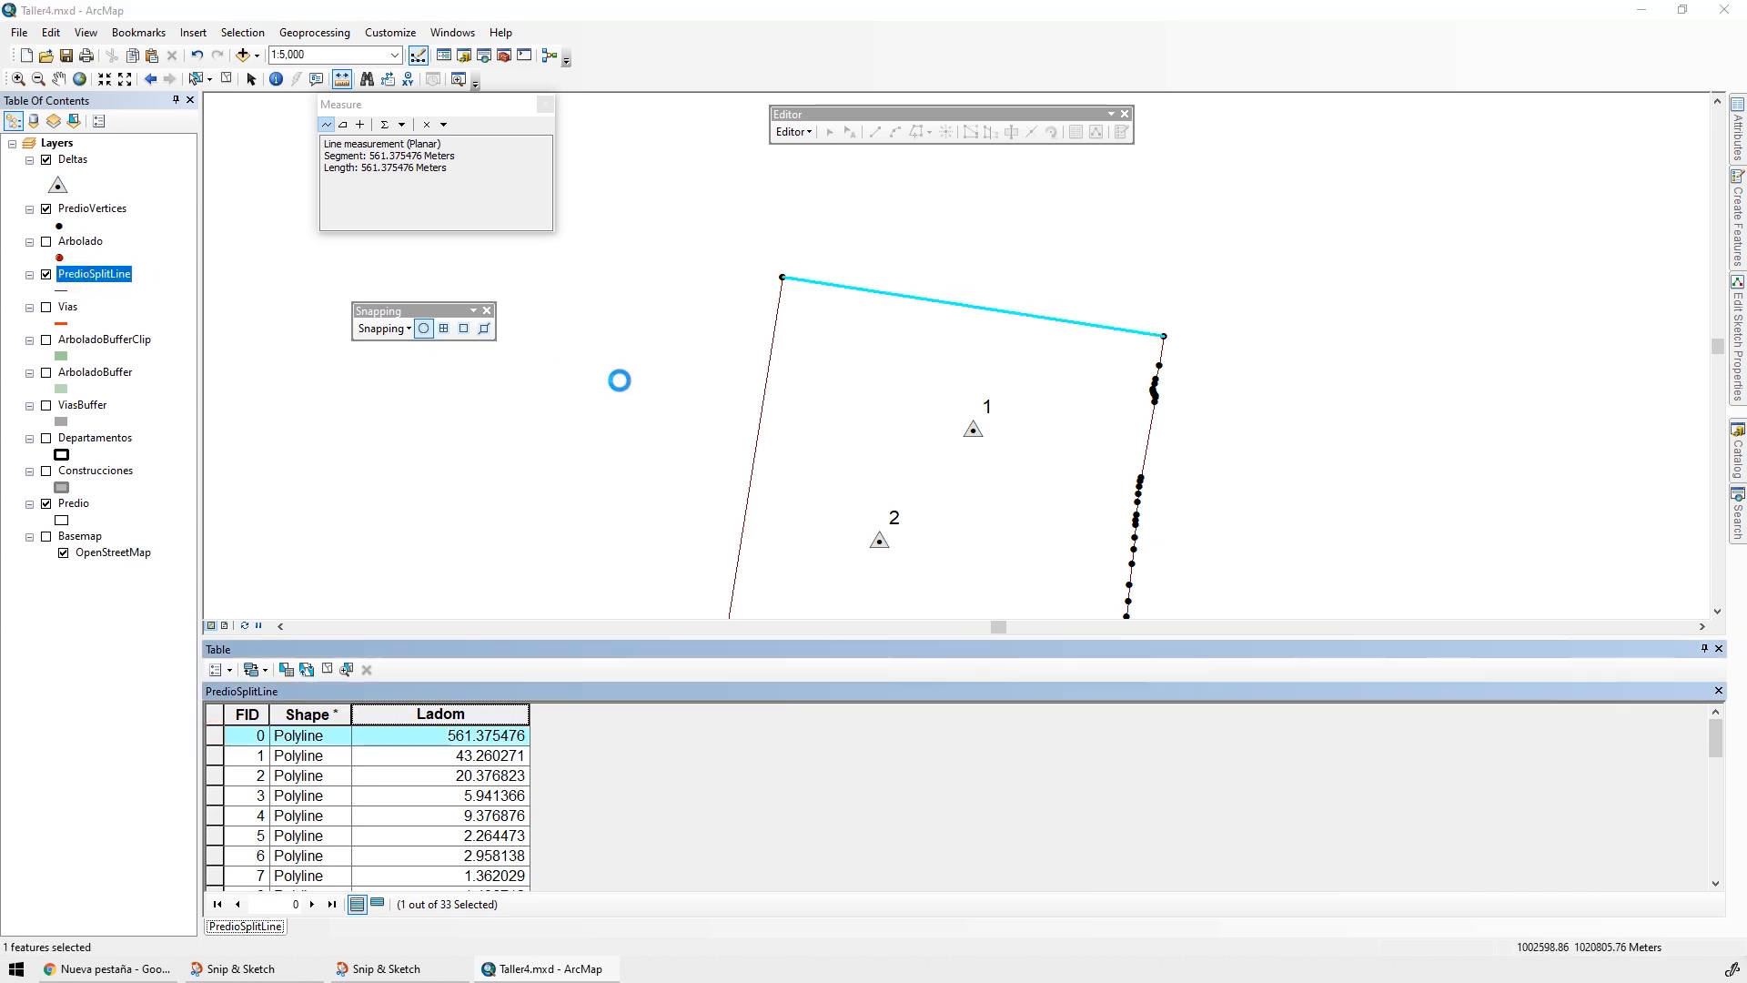
{"action": "left_click", "coordinate": [648, 307]}
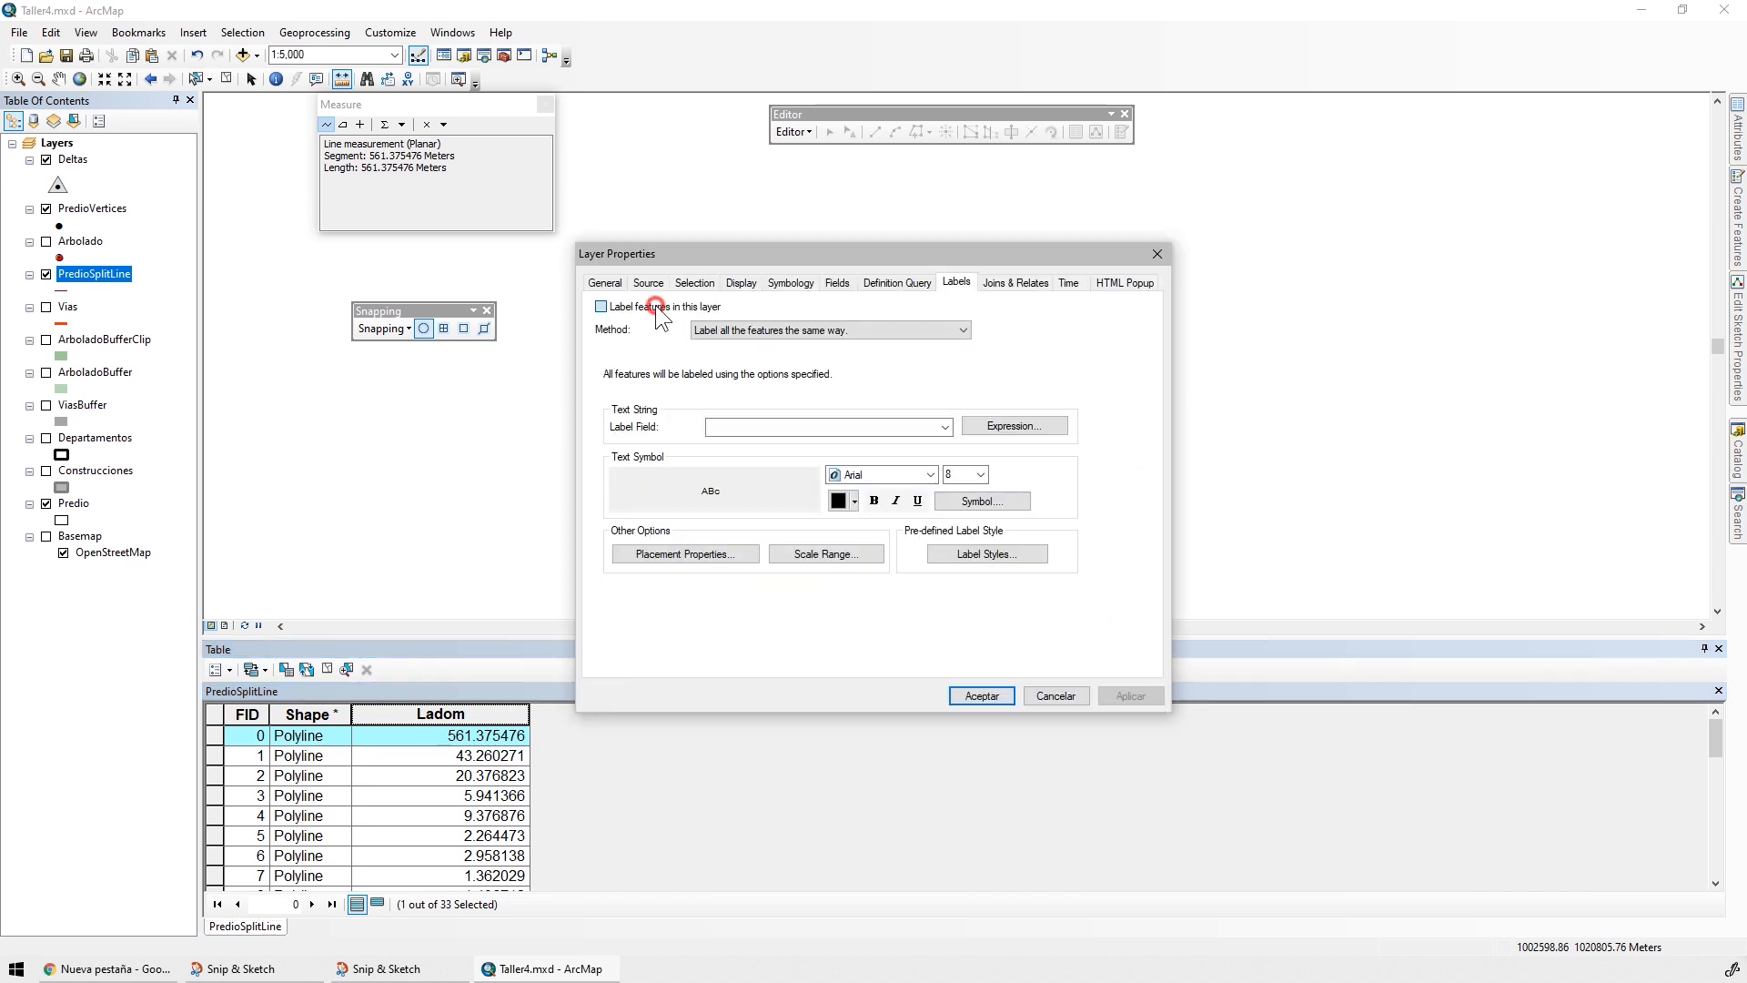
{"action": "left_click", "coordinate": [991, 427]}
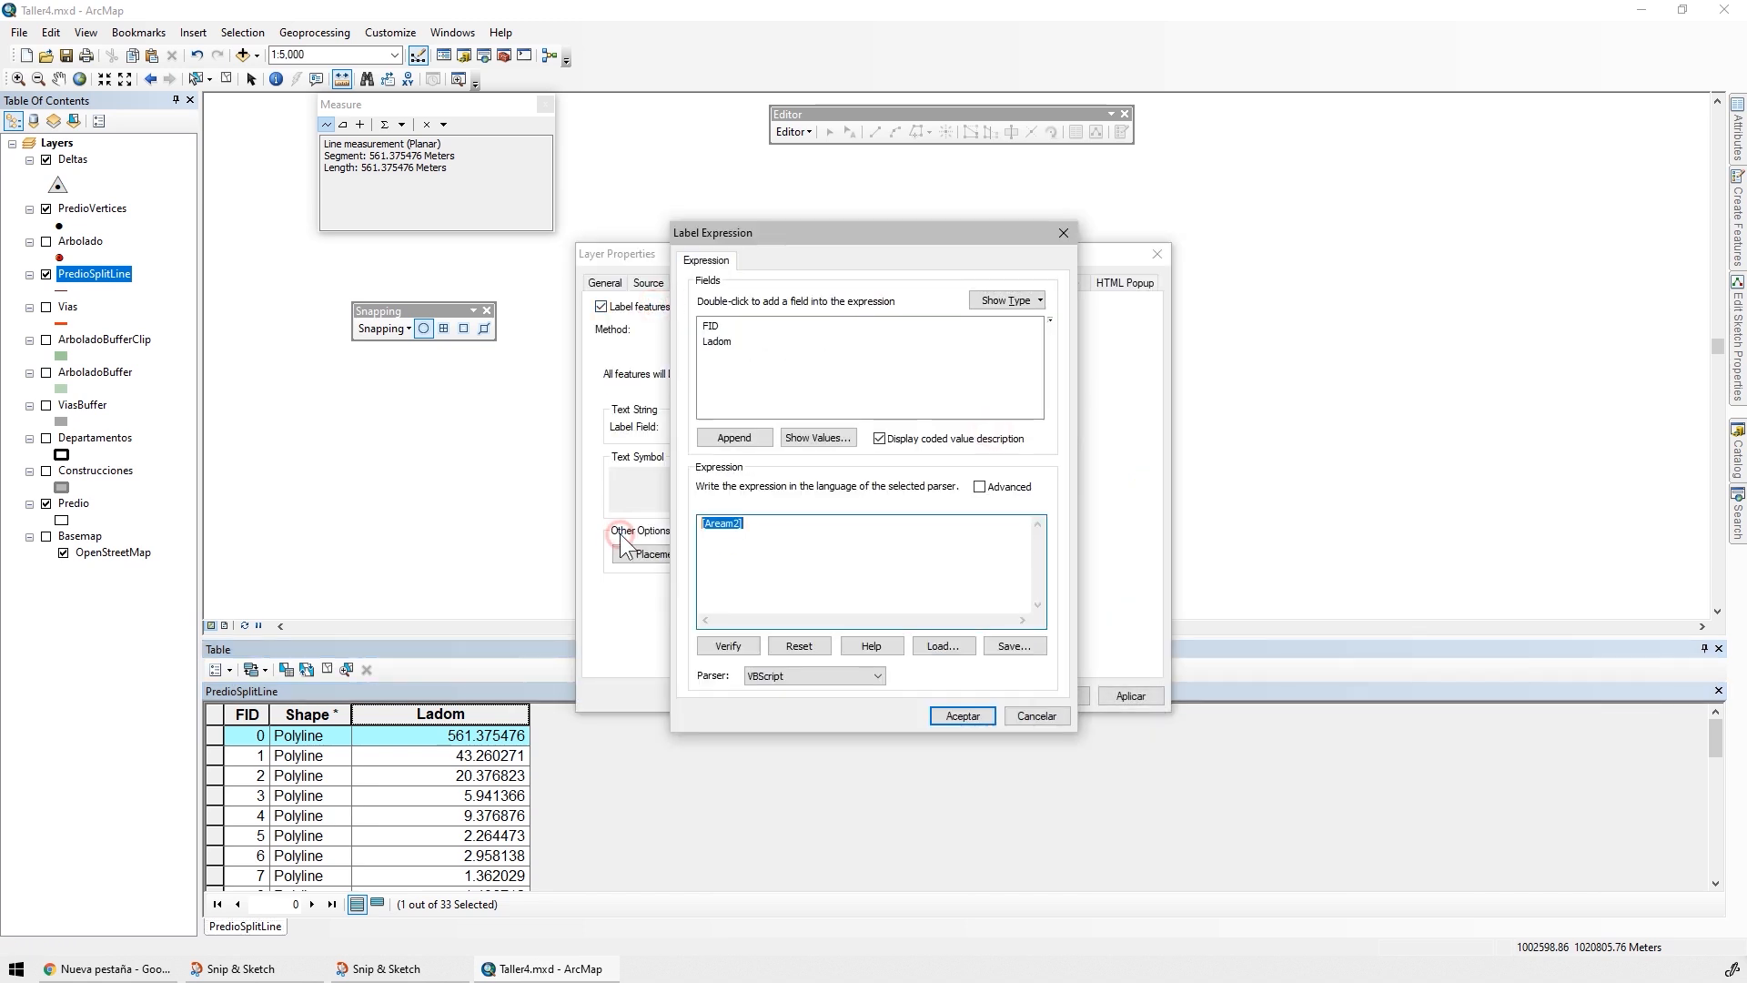
{"action": "type", "text": "Round("}
{"action": "left_click", "coordinate": [718, 341]}
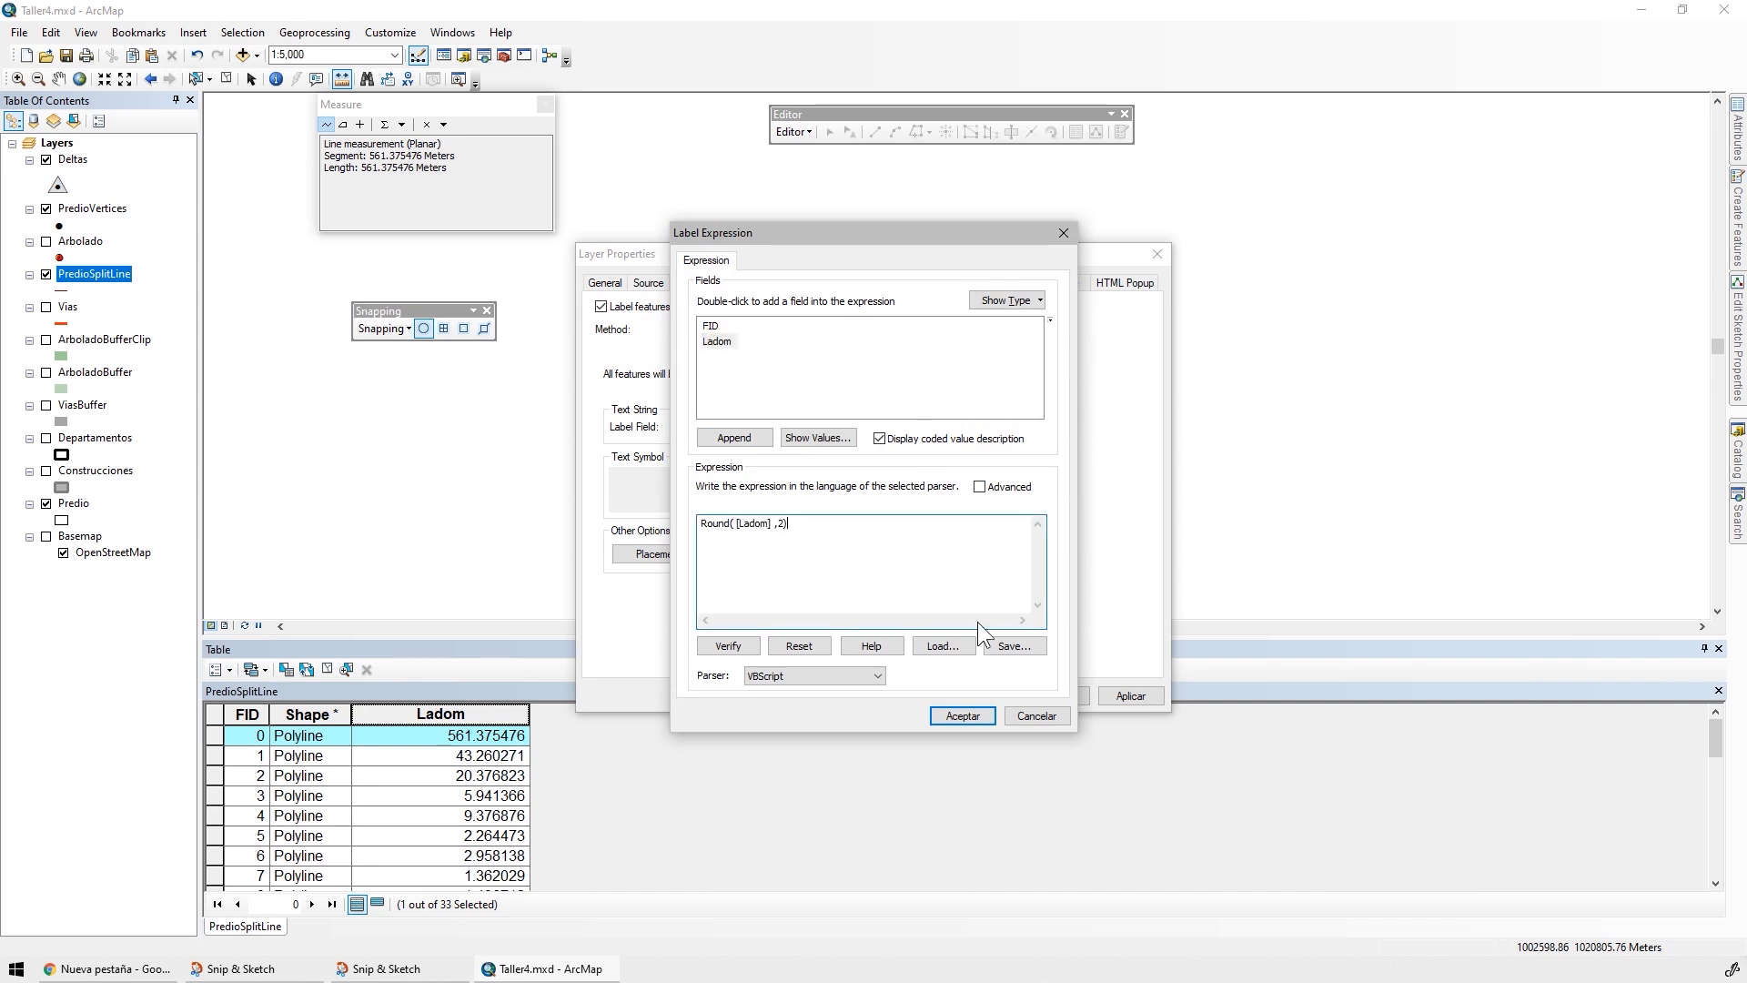
{"action": "left_click", "coordinate": [724, 644]}
{"action": "left_click", "coordinate": [979, 591]}
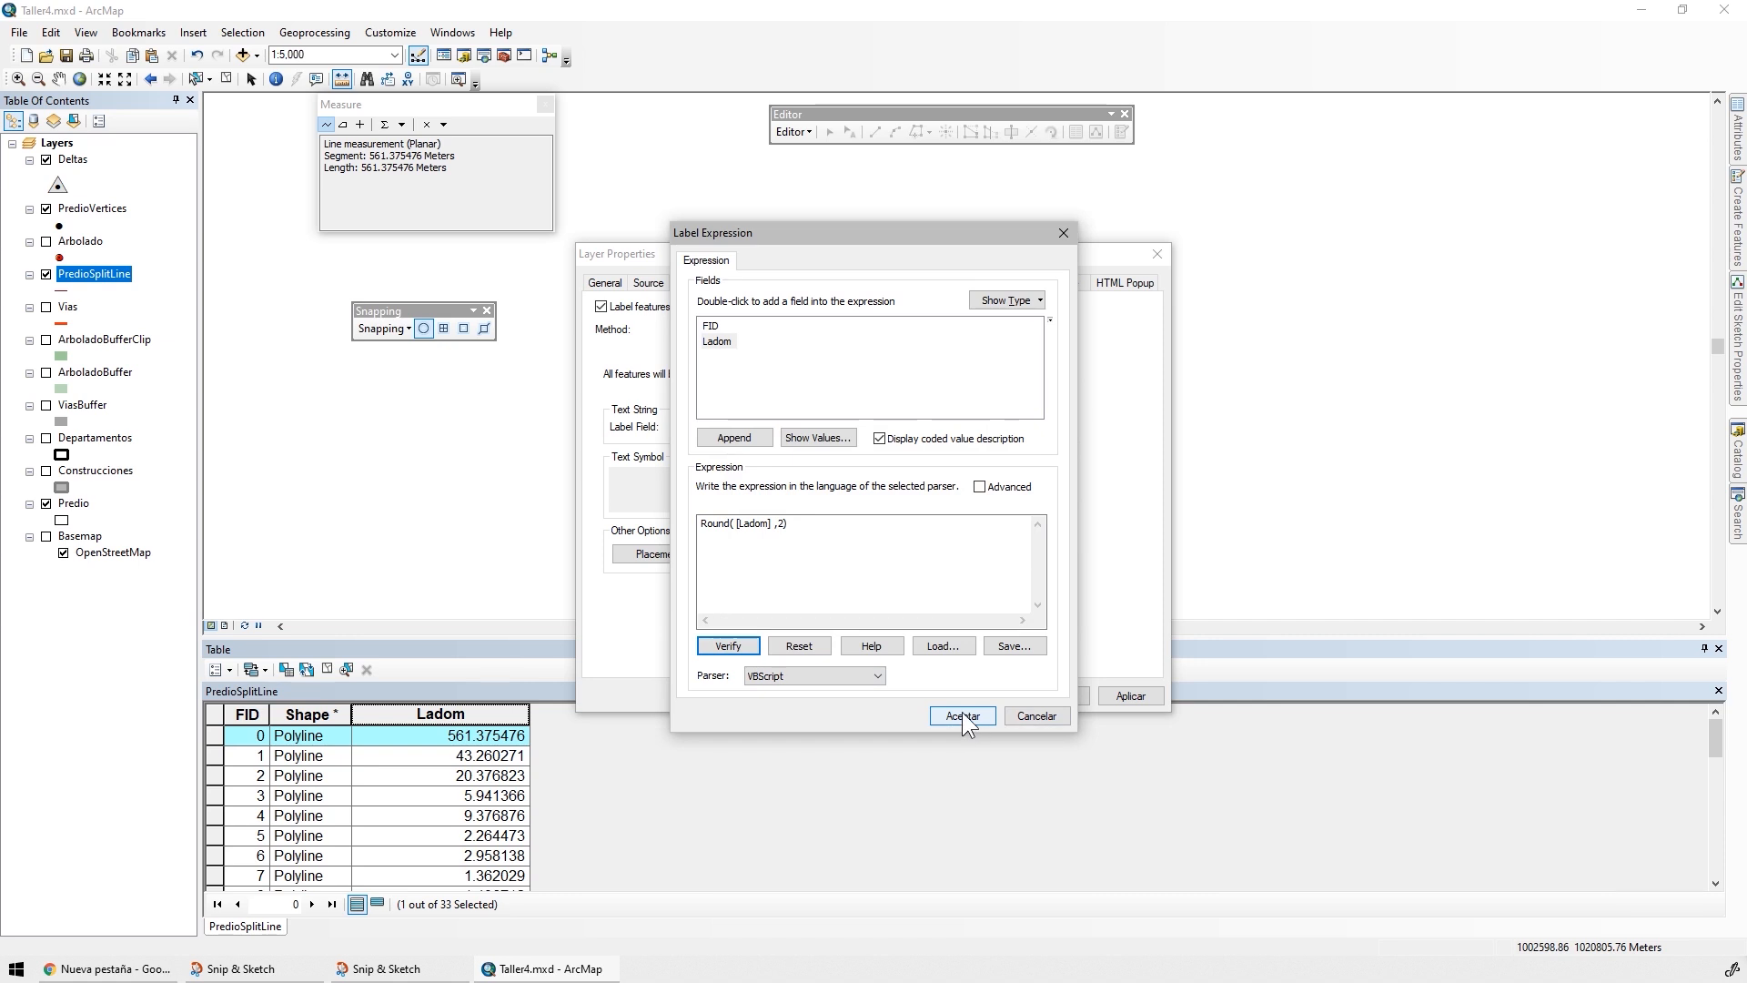
{"action": "left_click", "coordinate": [963, 713]}
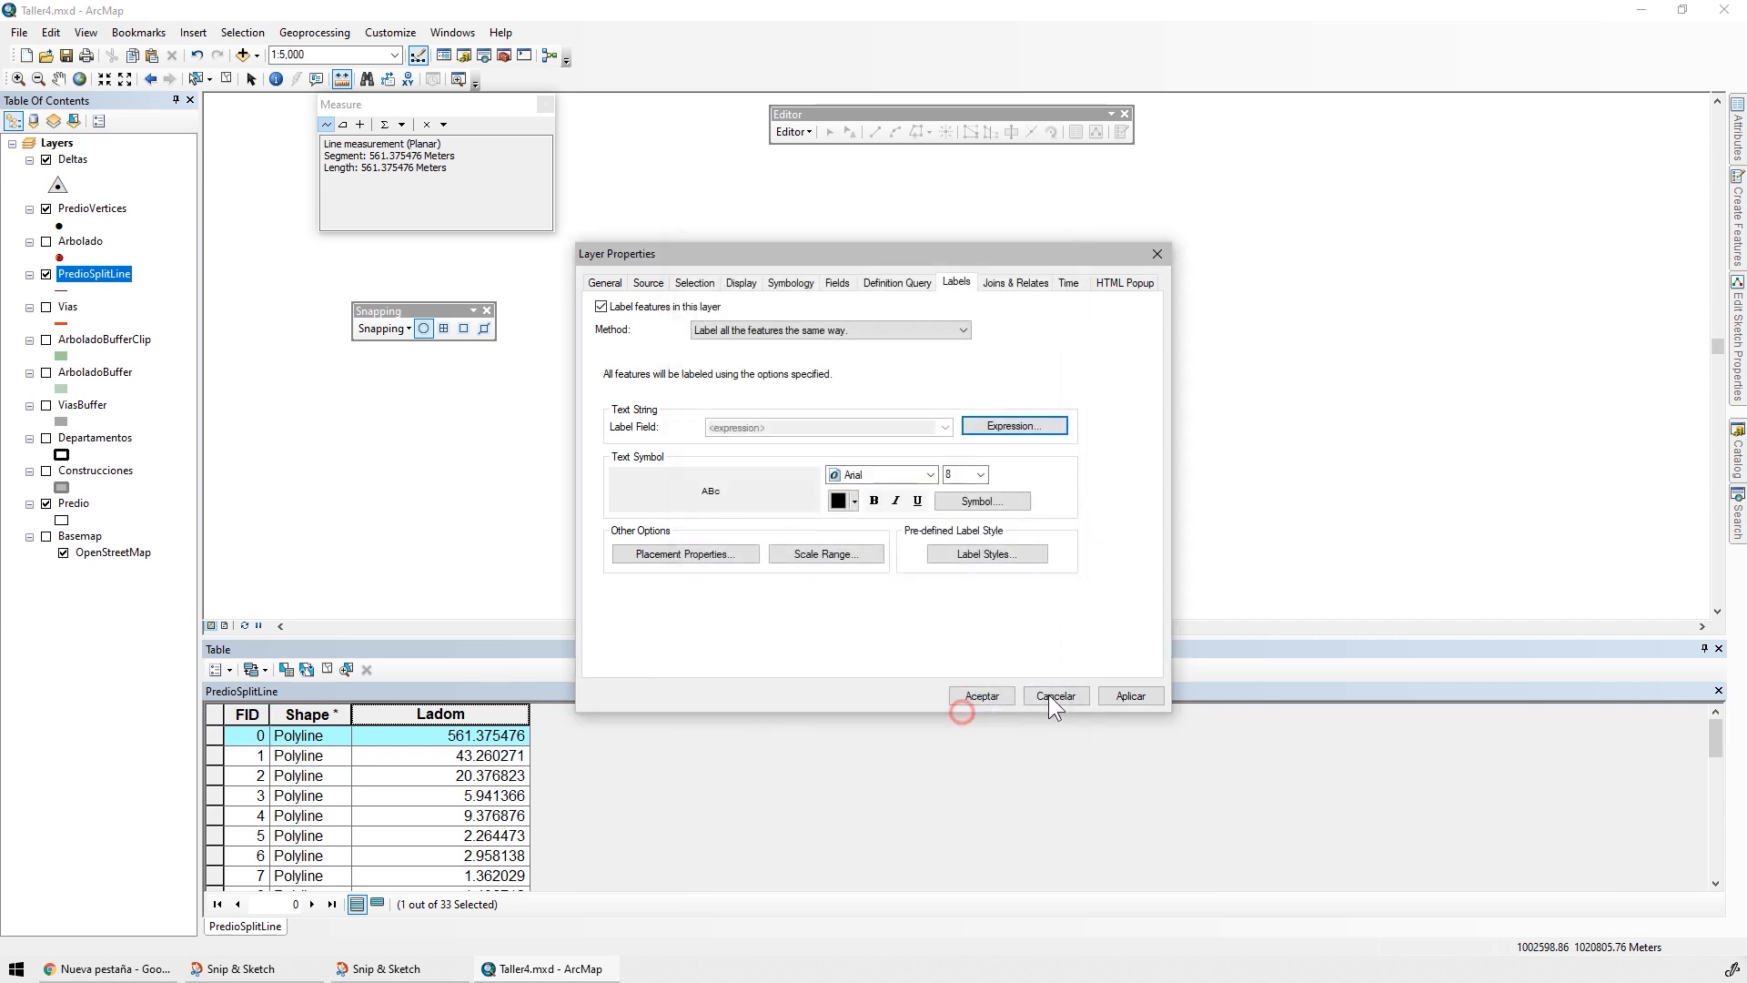
{"action": "left_click", "coordinate": [1129, 696]}
Set the PredioSplitLine label font size to 10
{"action": "left_click_drag", "start_coordinate": [965, 250], "coordinate": [1431, 390]}
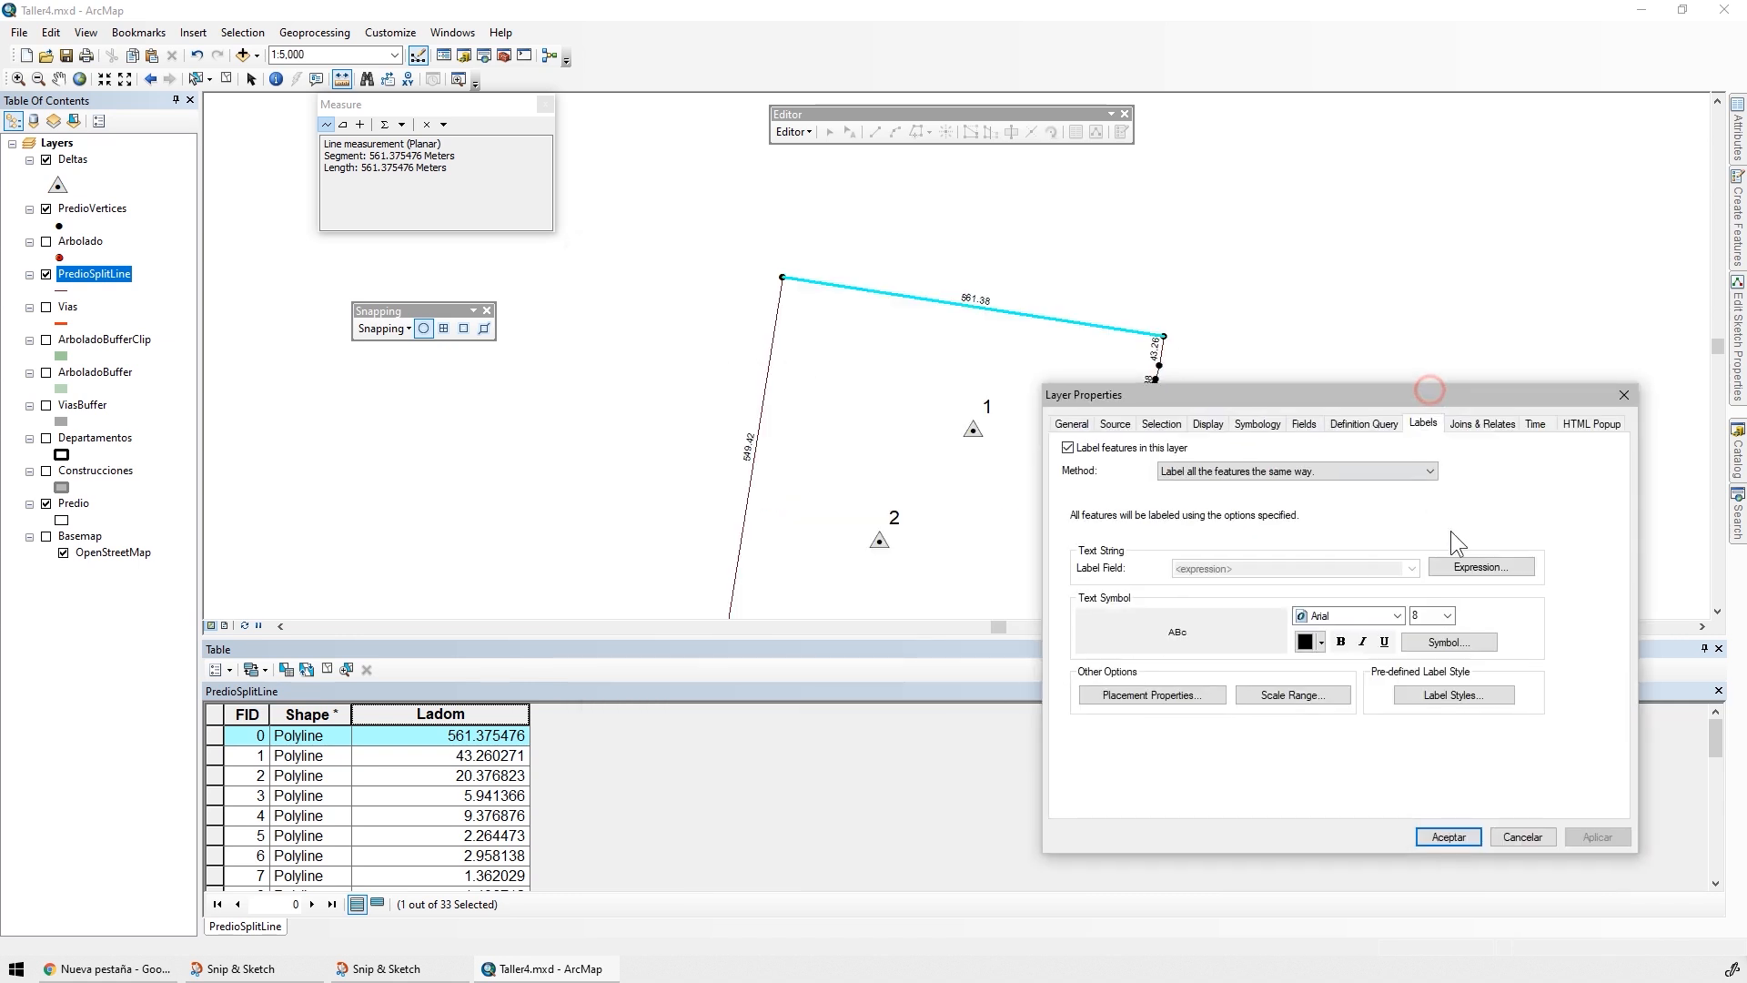
{"action": "left_click", "coordinate": [1446, 615]}
{"action": "left_click", "coordinate": [1419, 656]}
{"action": "left_click", "coordinate": [1591, 833]}
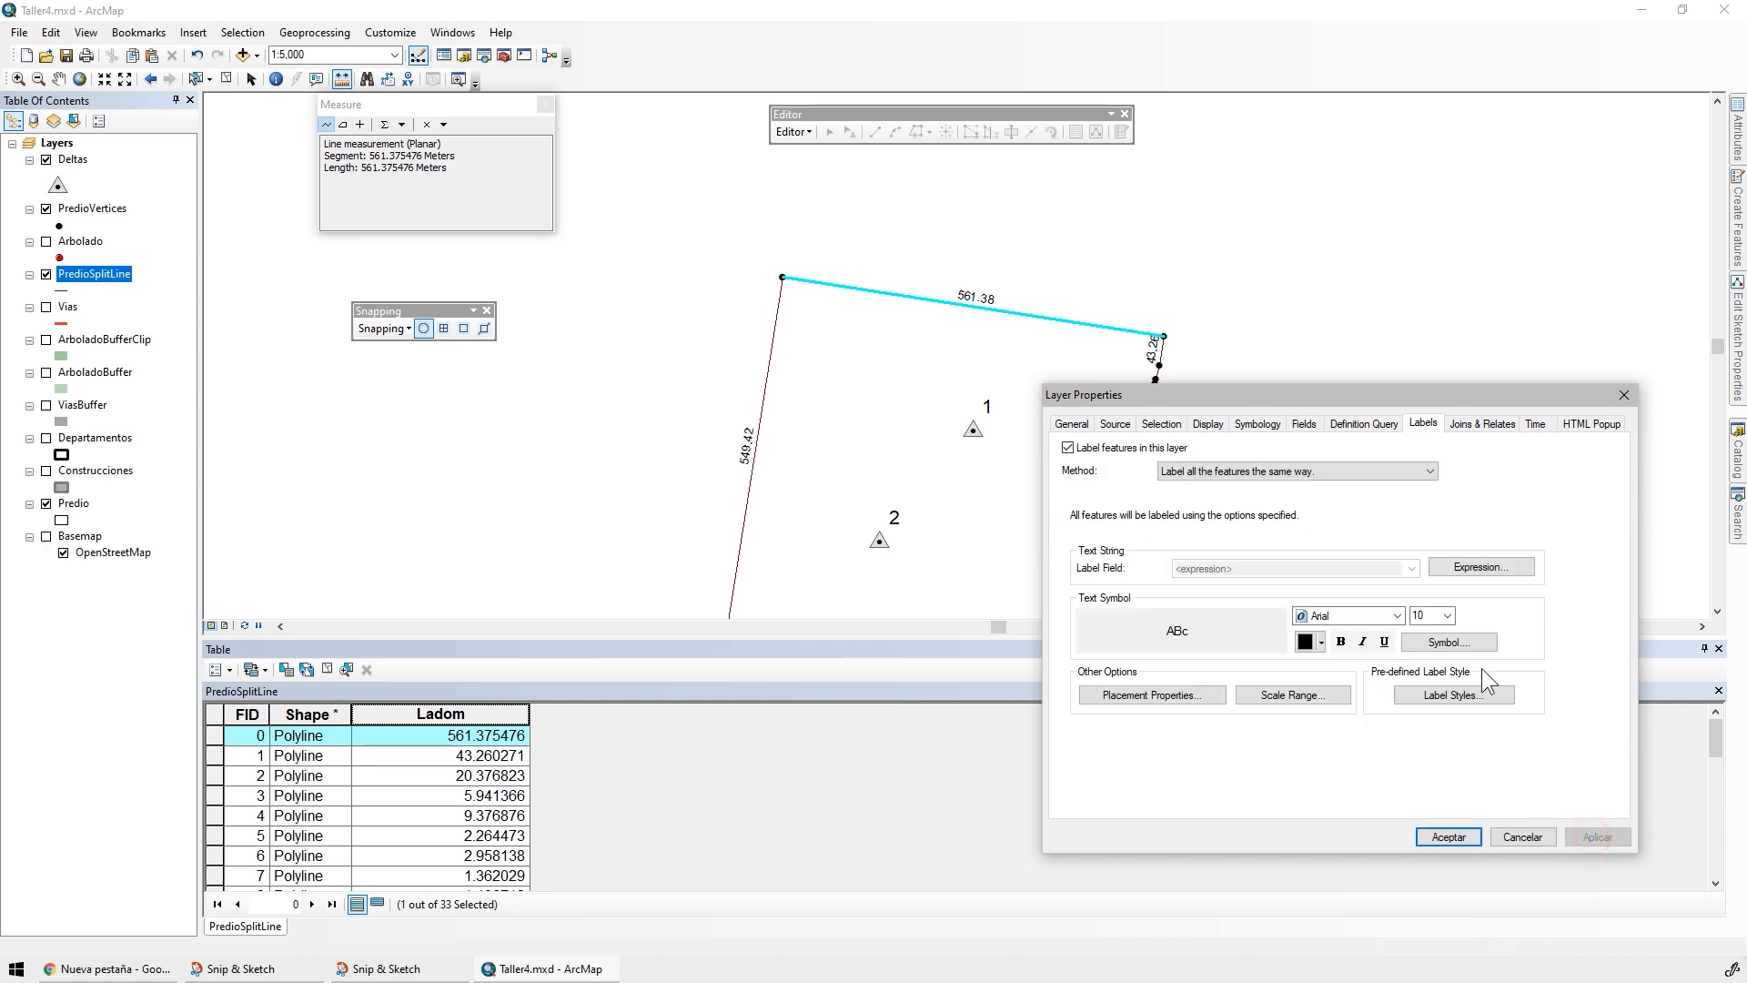
{"action": "left_click", "coordinate": [1441, 839]}
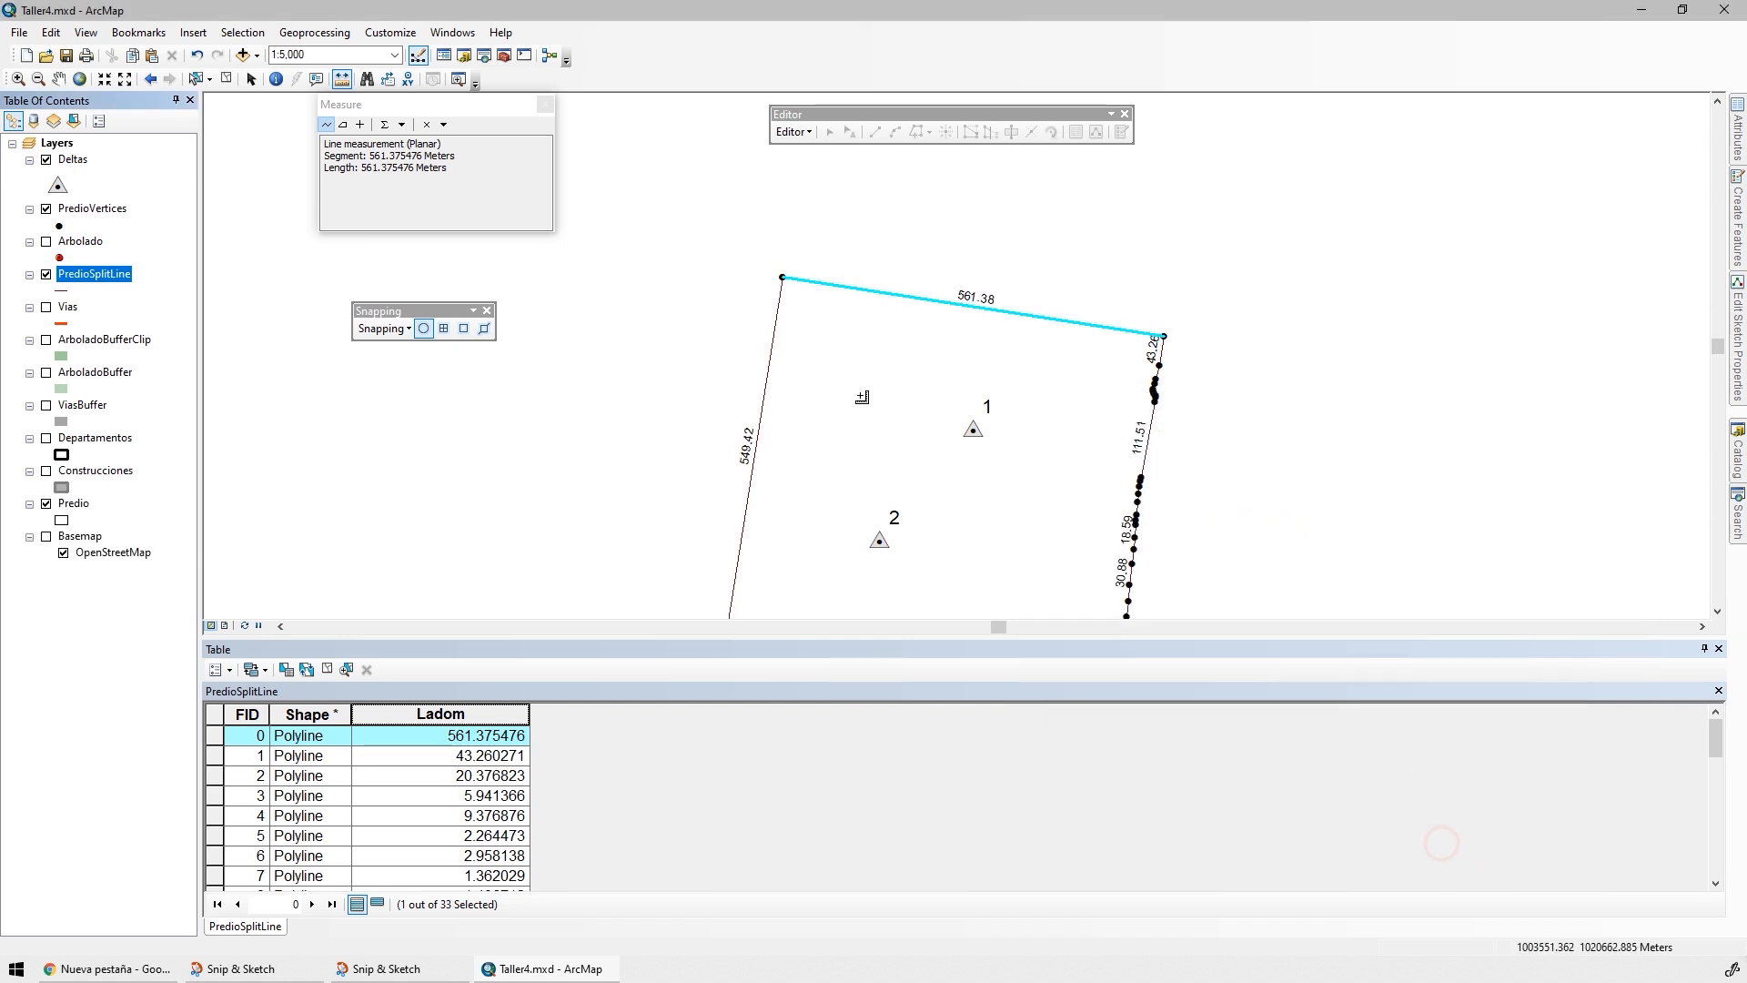
Show the PredioVertices labels again, close the attribute table and clear the selected boundary line
{"action": "right_click", "coordinate": [110, 215]}
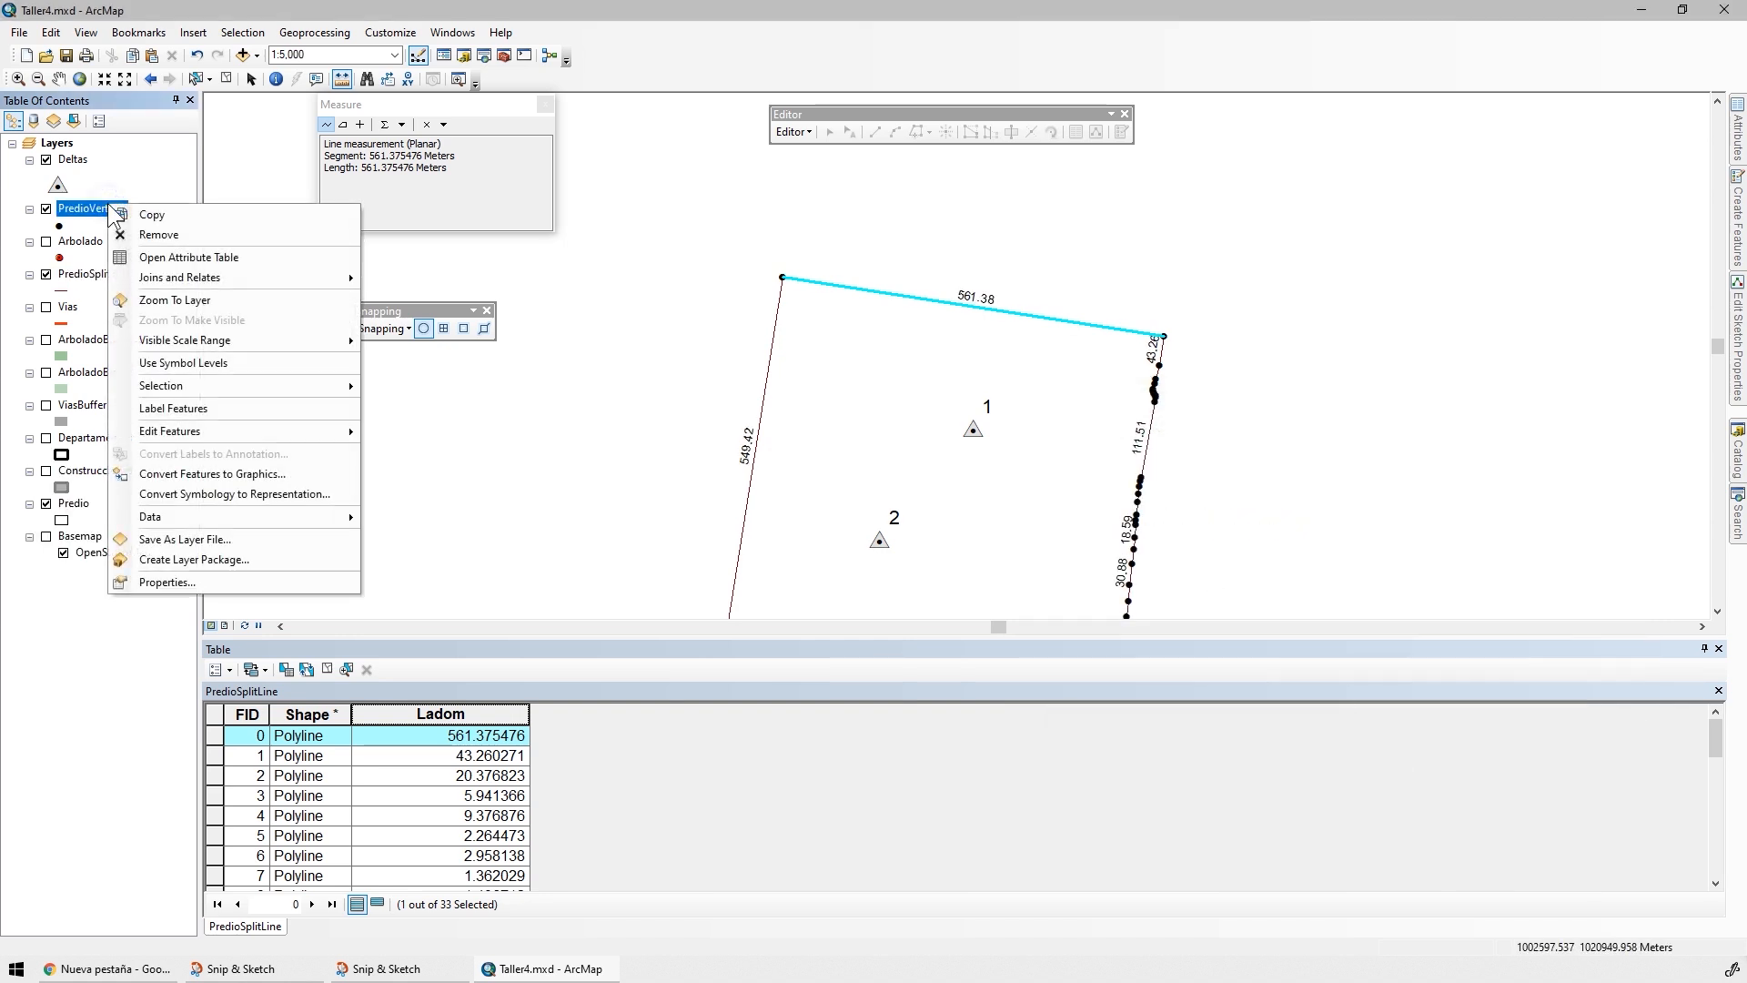
{"action": "left_click", "coordinate": [118, 408]}
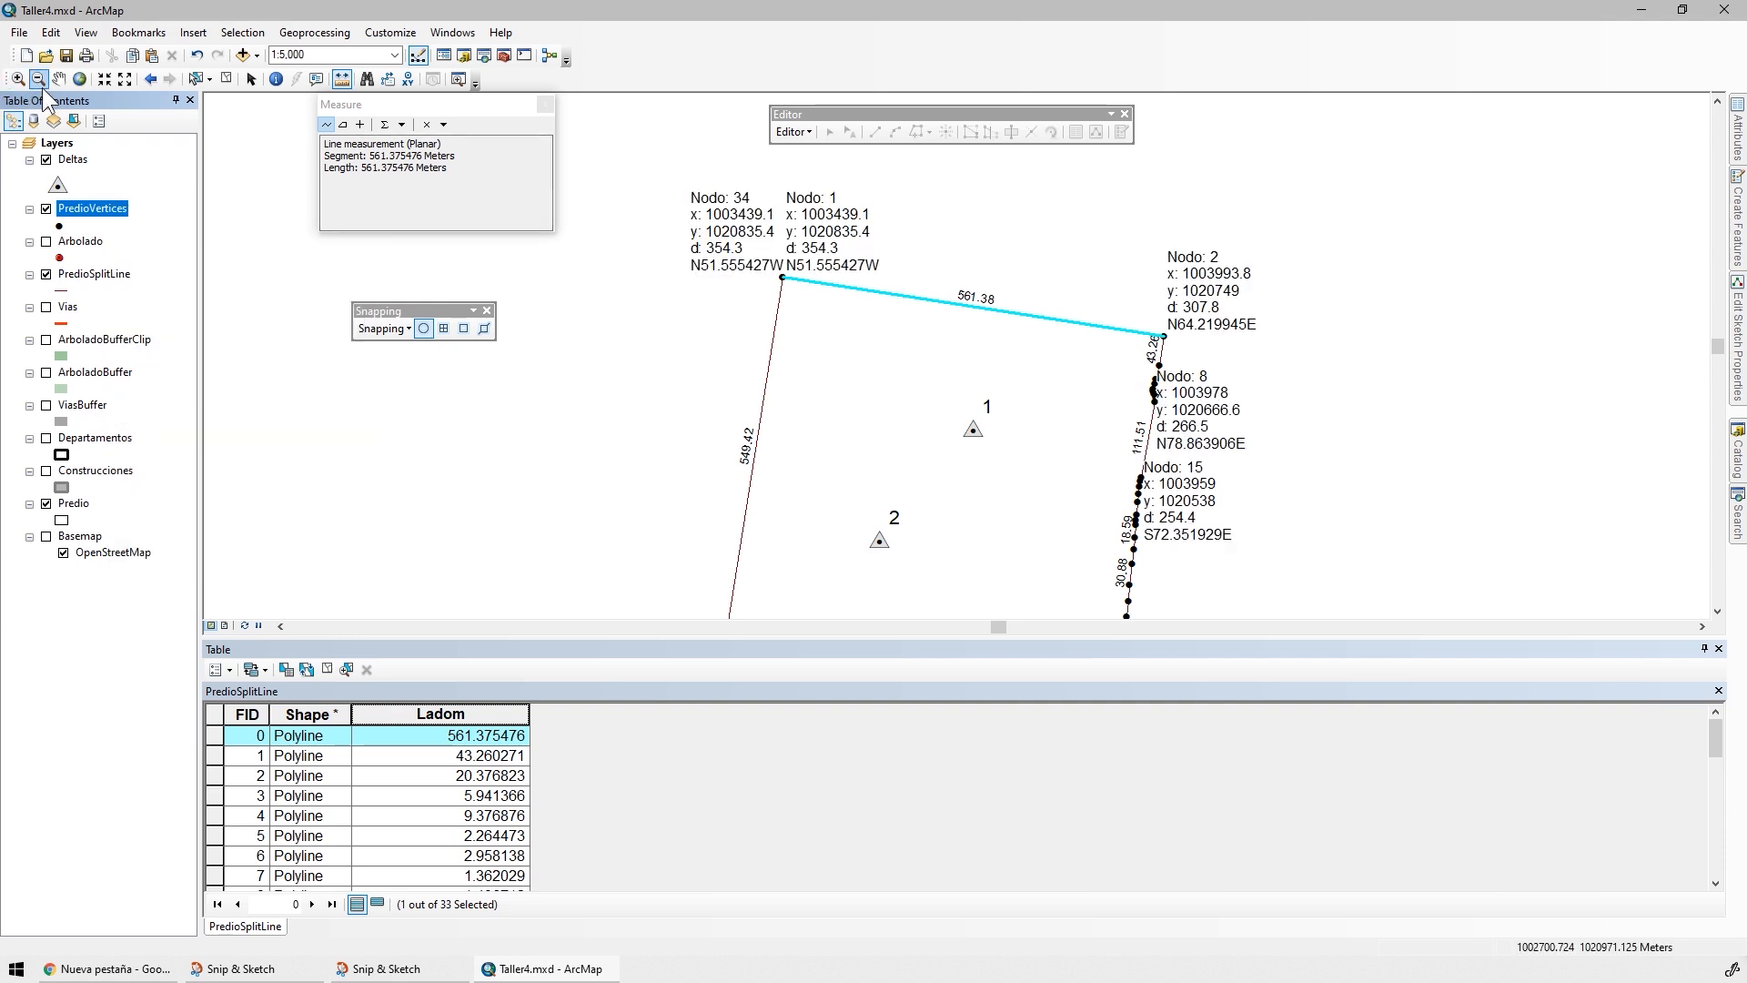
{"action": "left_click_drag", "start_coordinate": [1264, 432], "coordinate": [707, 225]}
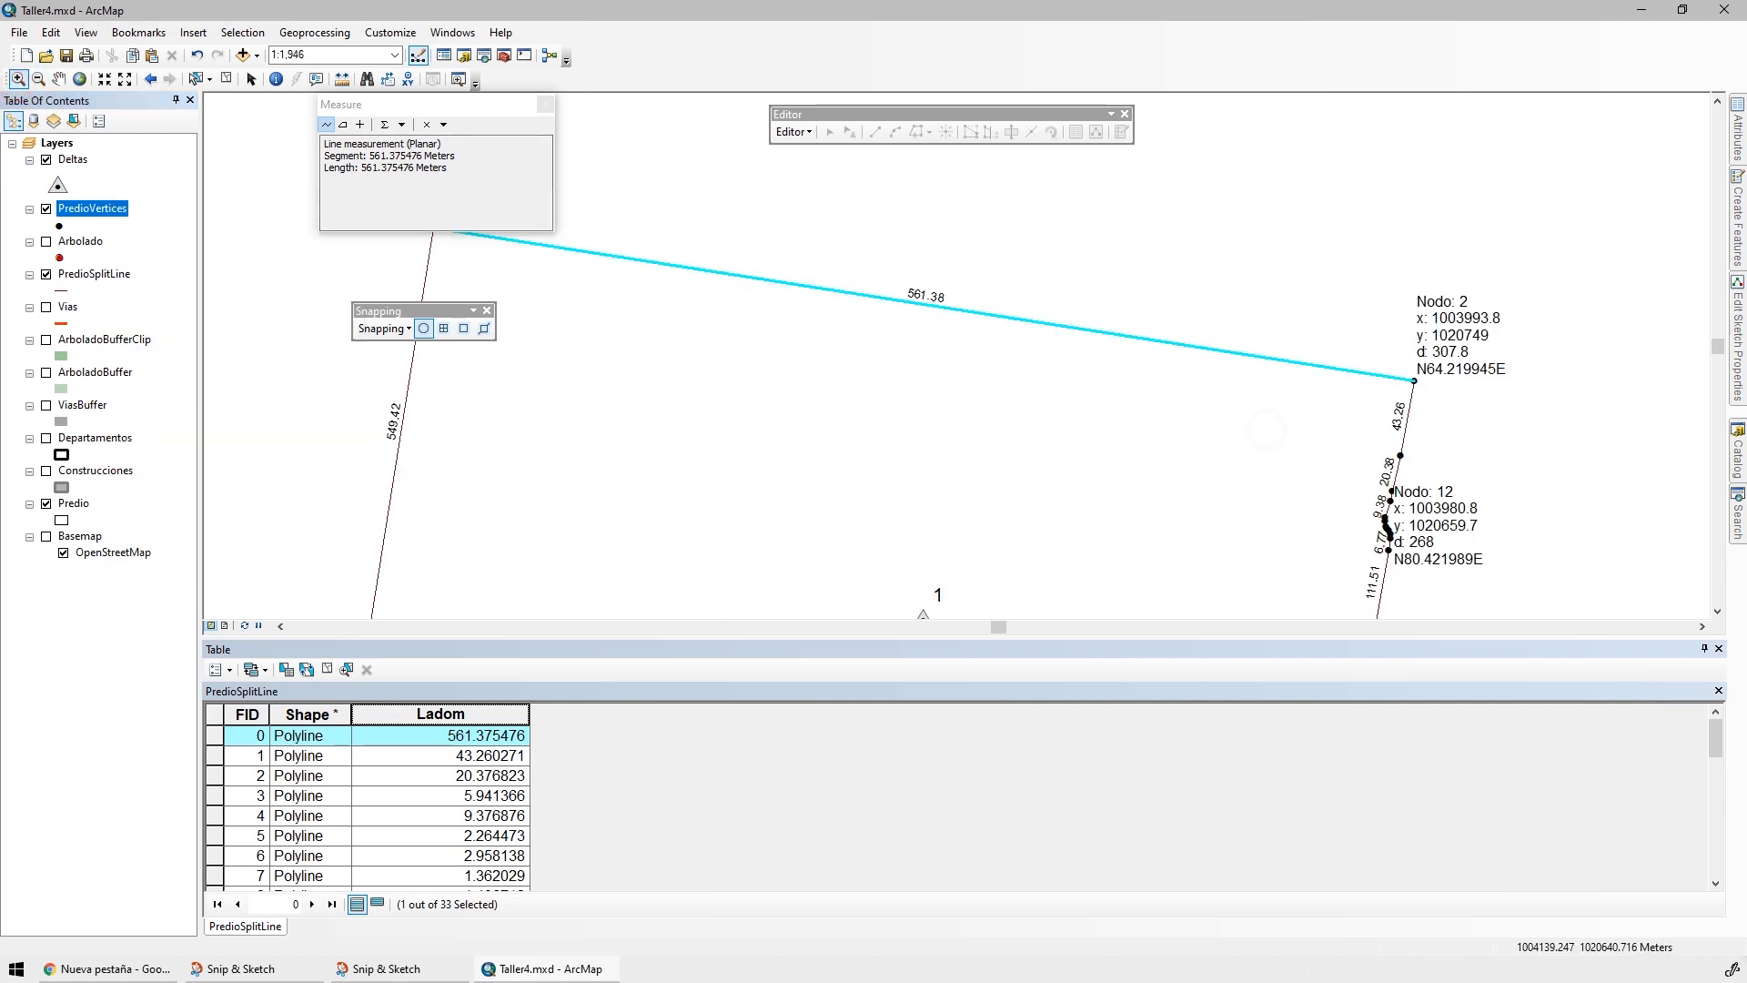
{"action": "left_click", "coordinate": [1717, 650]}
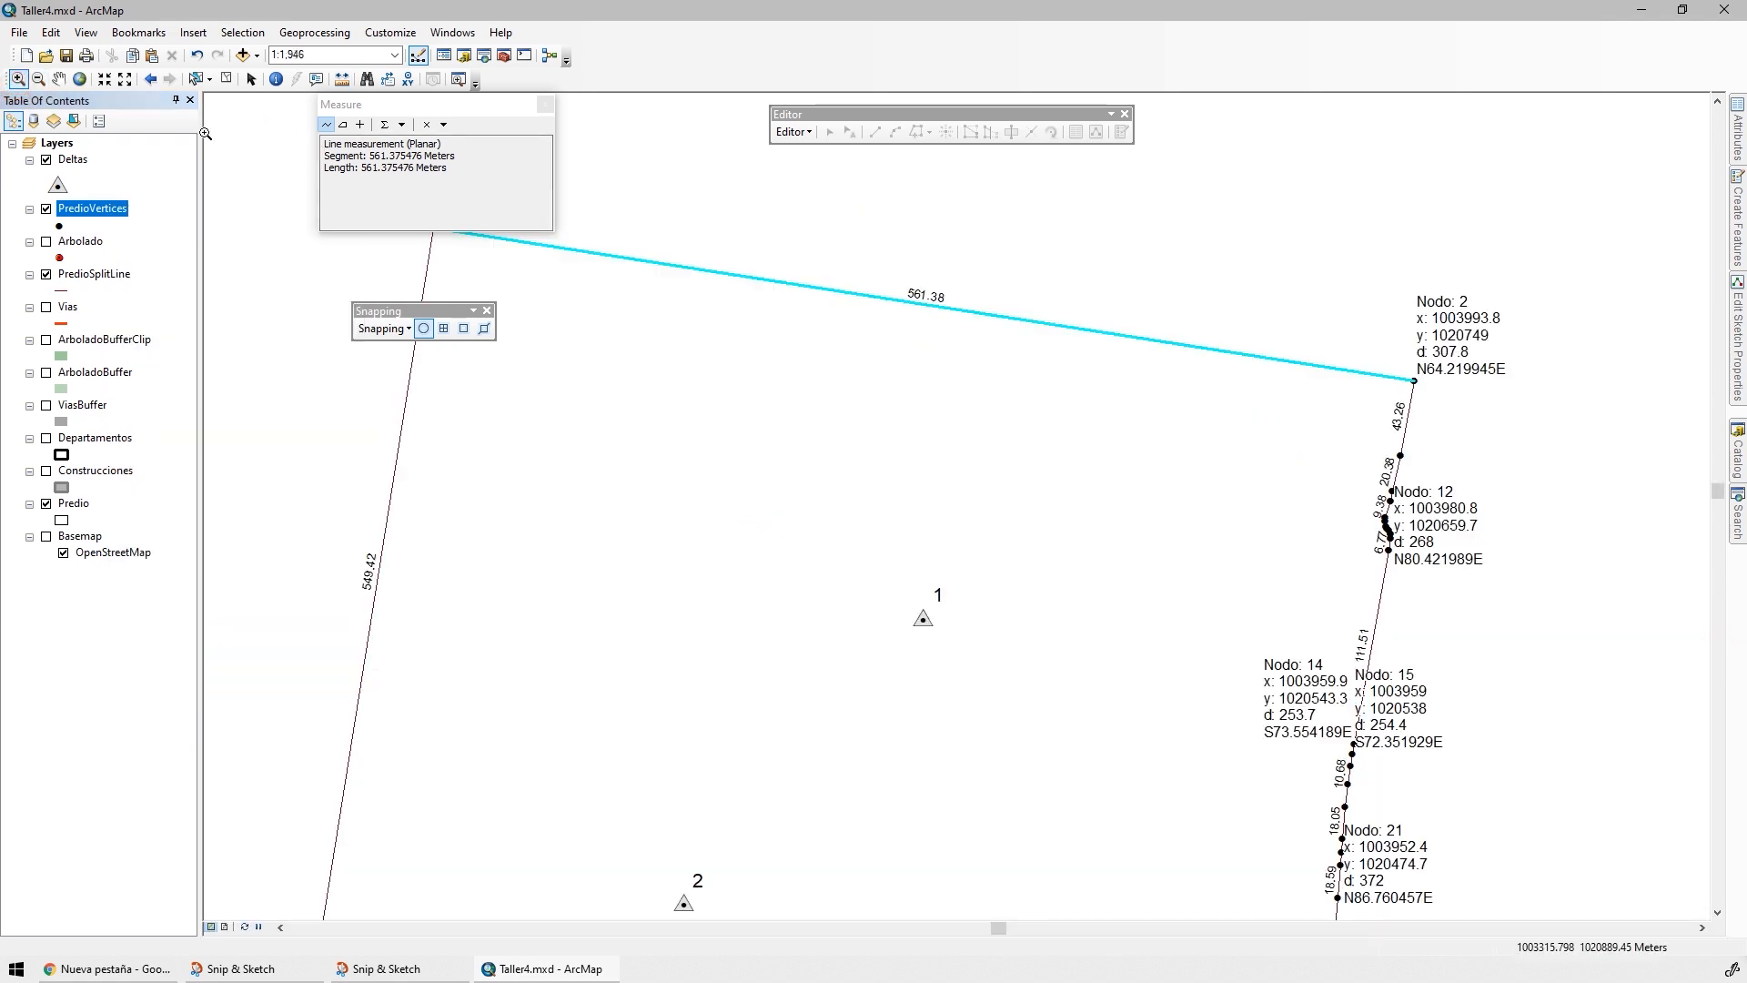
{"action": "left_click", "coordinate": [227, 78]}
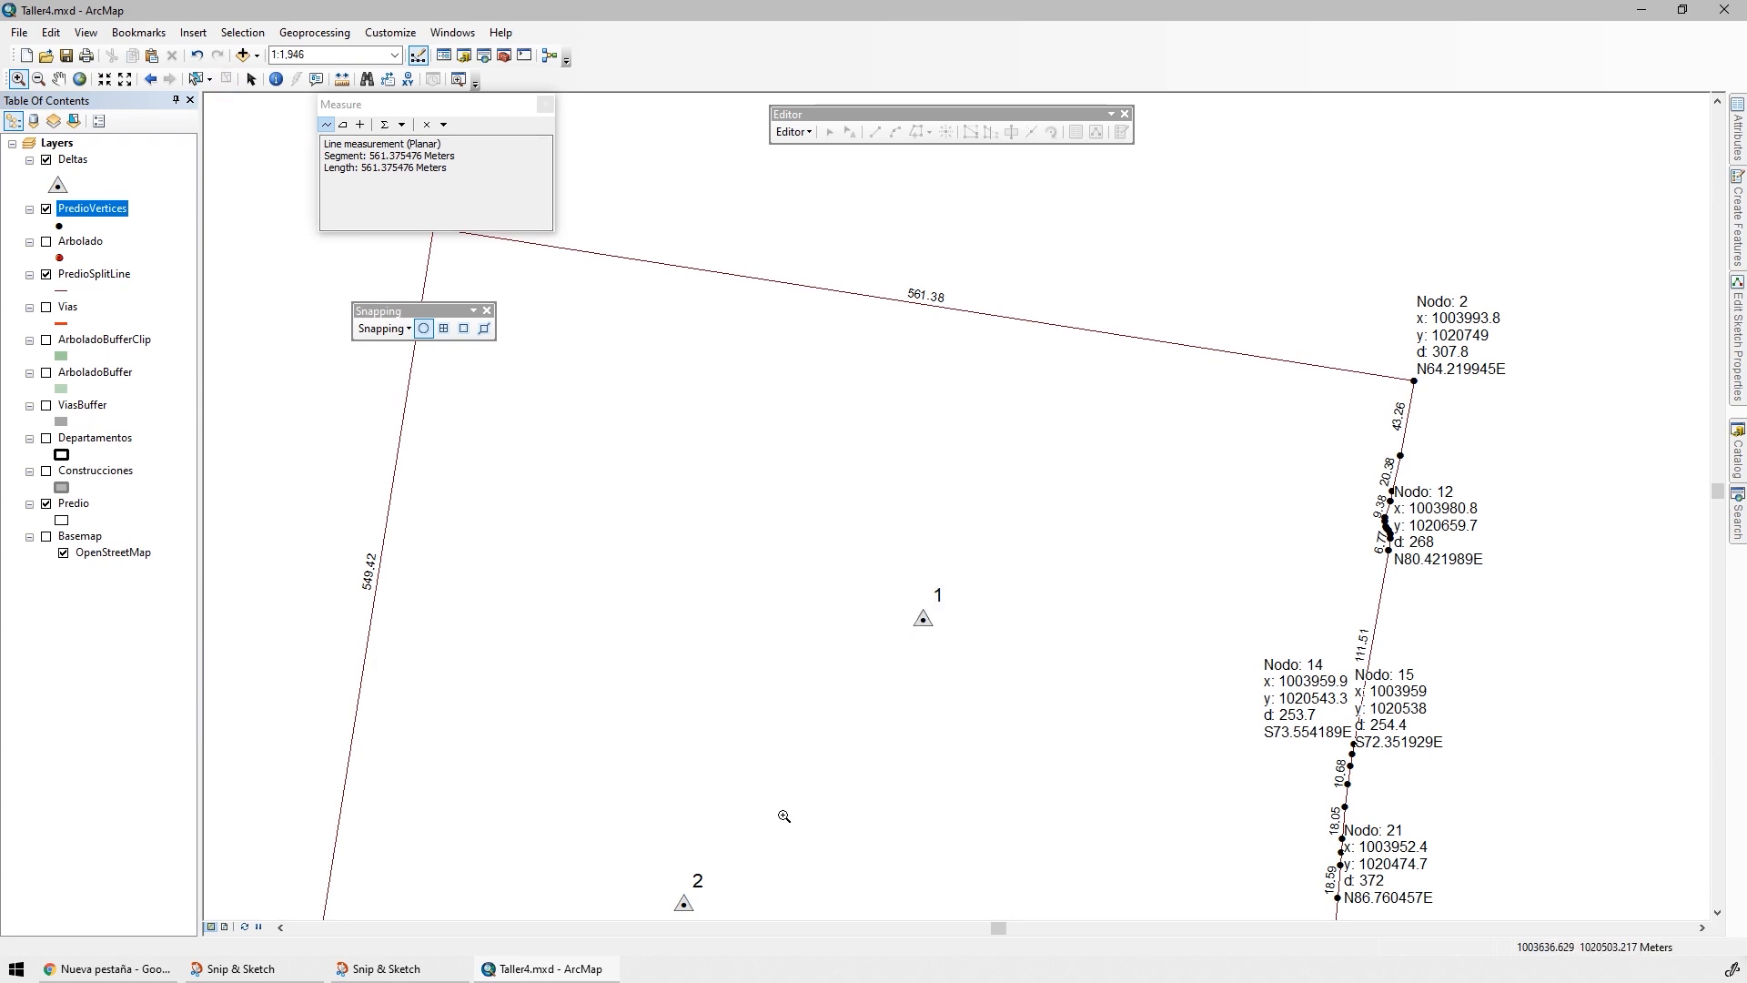
Open the Mapa de caracteres application and copy the Greek capital letter delta (Δ)
{"action": "left_click", "coordinate": [15, 969]}
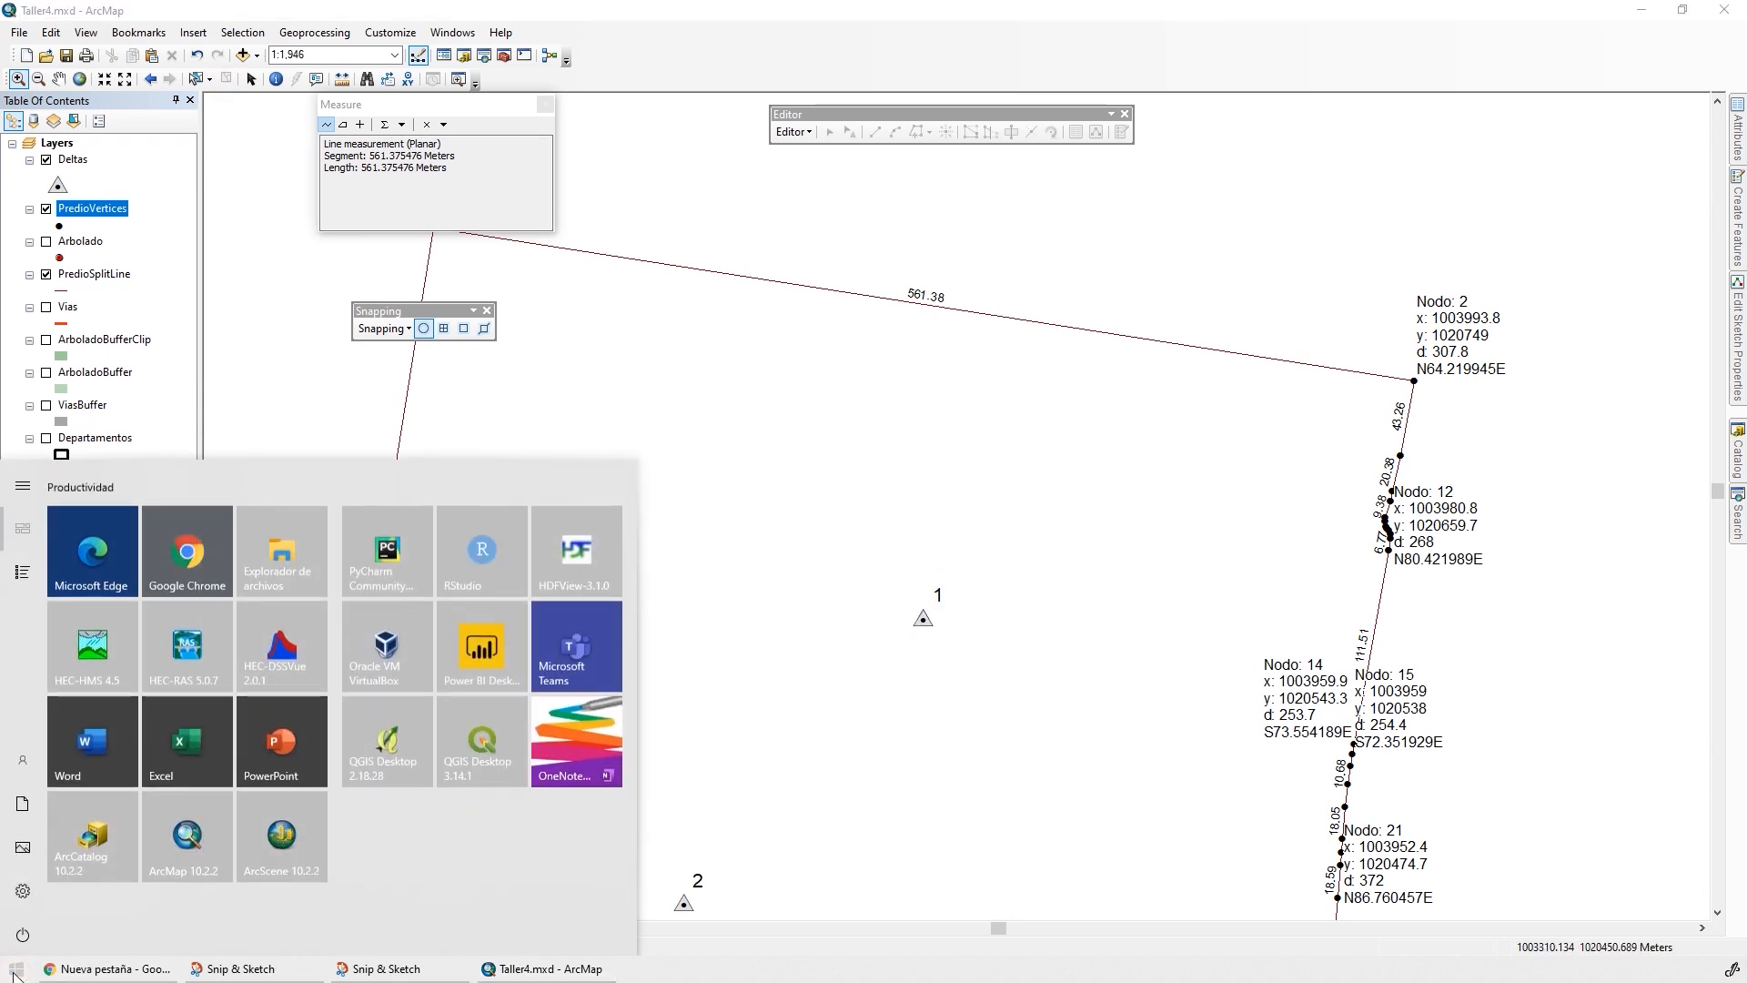
{"action": "type", "text": "mapa"}
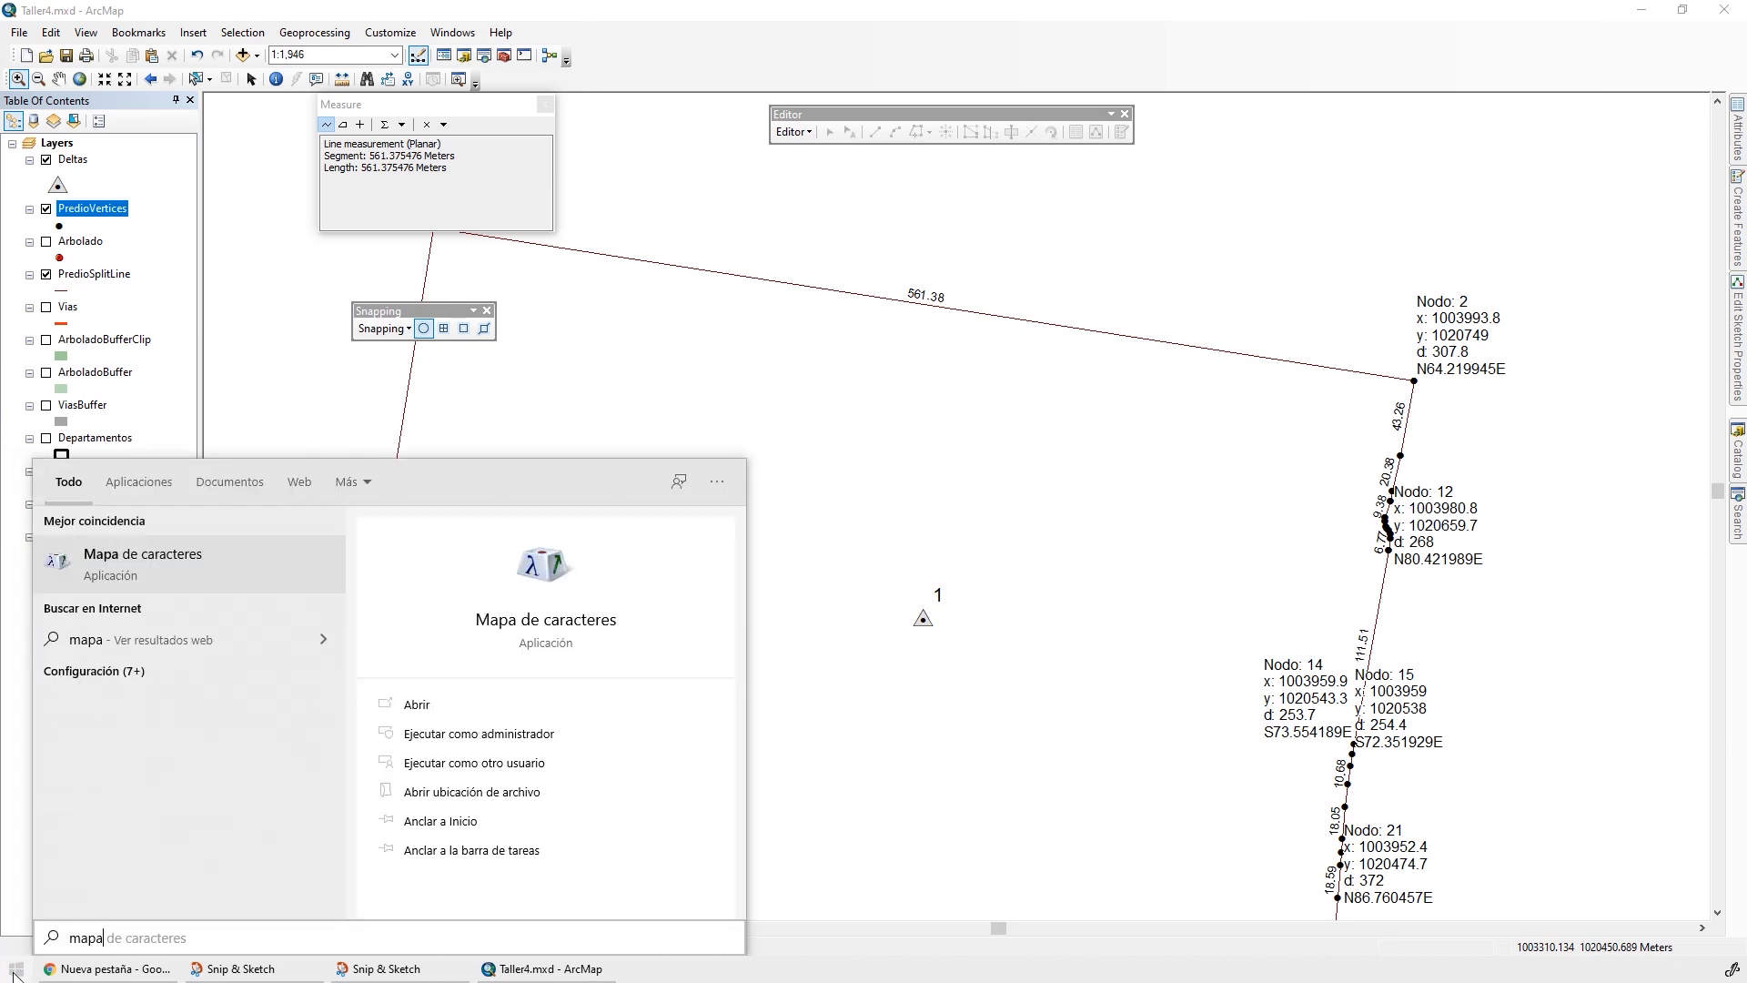
{"action": "key", "text": "Return"}
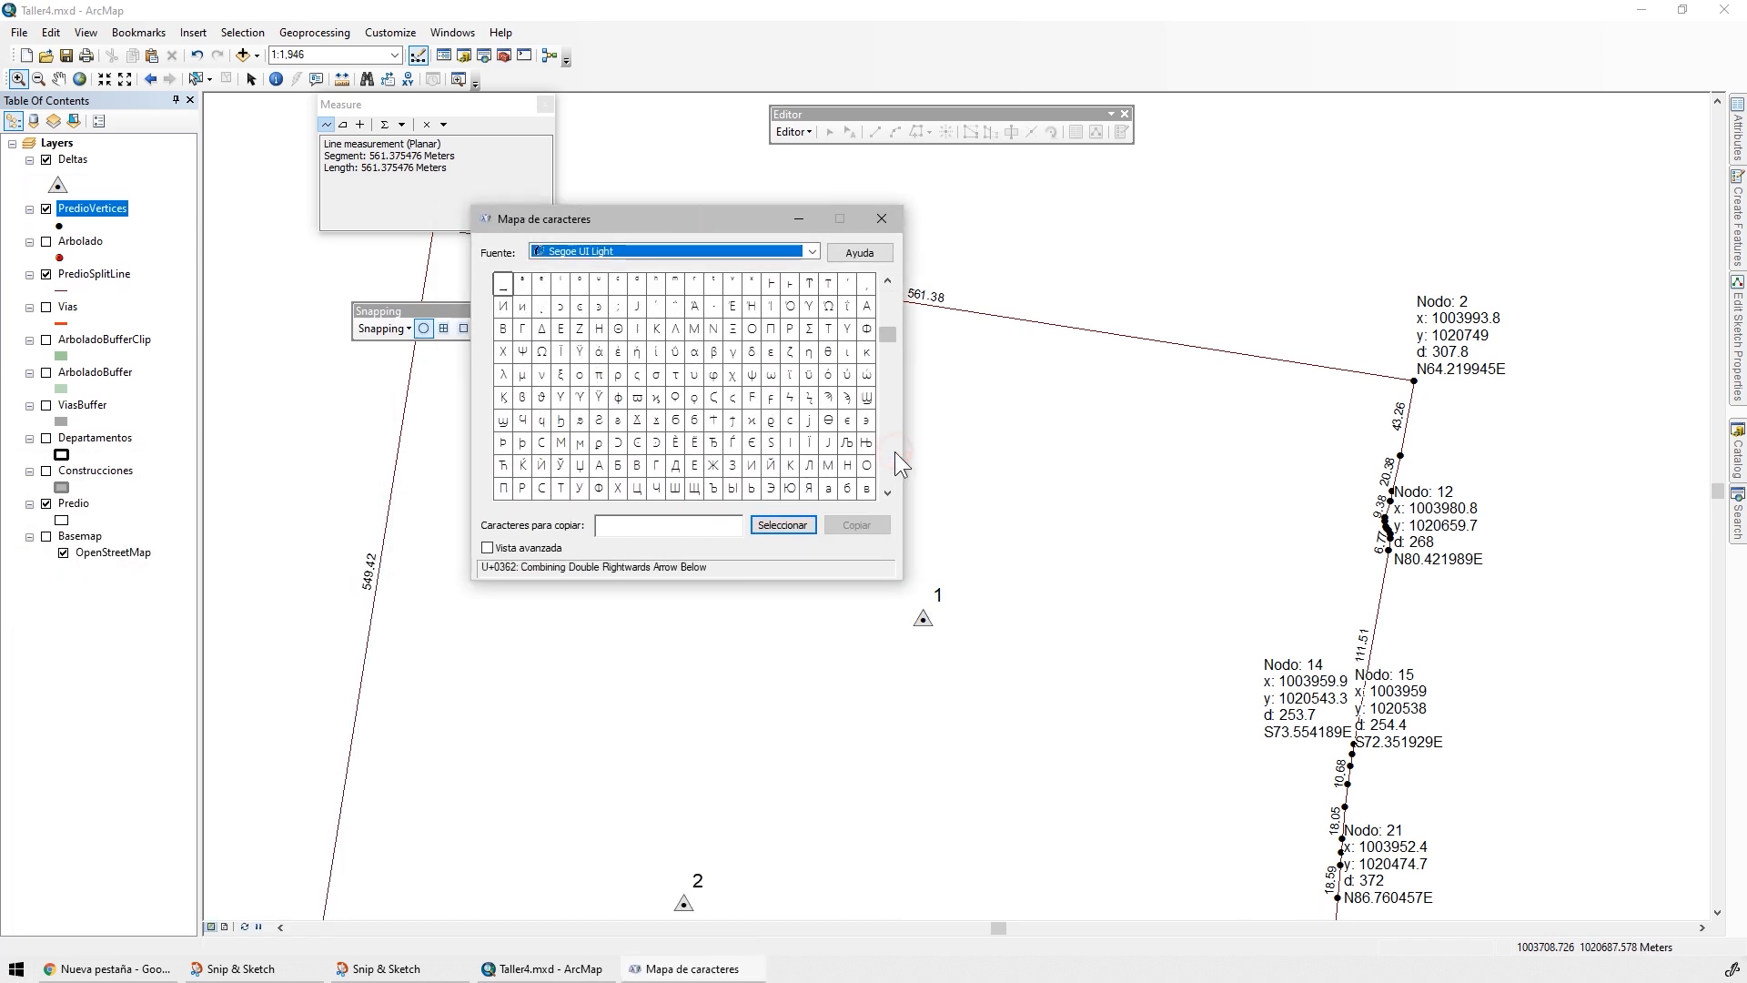
{"action": "left_click", "coordinate": [541, 327]}
{"action": "left_click", "coordinate": [774, 525]}
{"action": "left_click", "coordinate": [848, 524]}
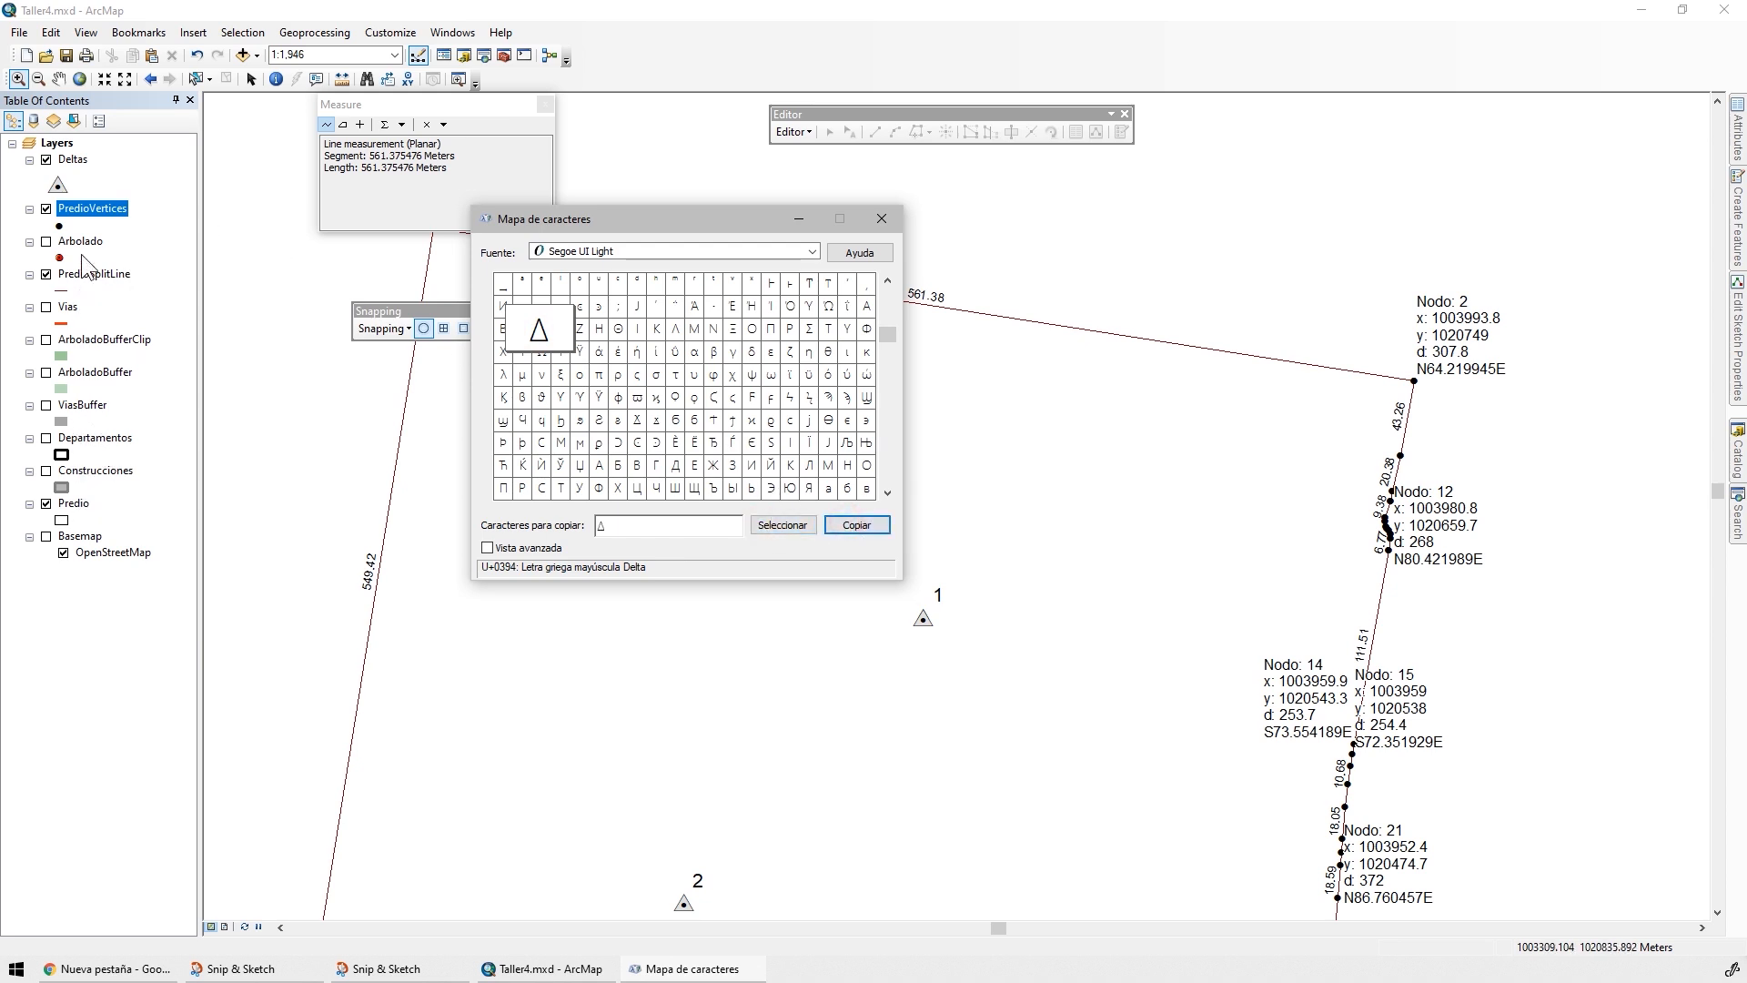
Set the Deltas layer's label expression to "Δ" & [DeltaID], verify it and apply it
{"action": "left_click", "coordinate": [71, 159]}
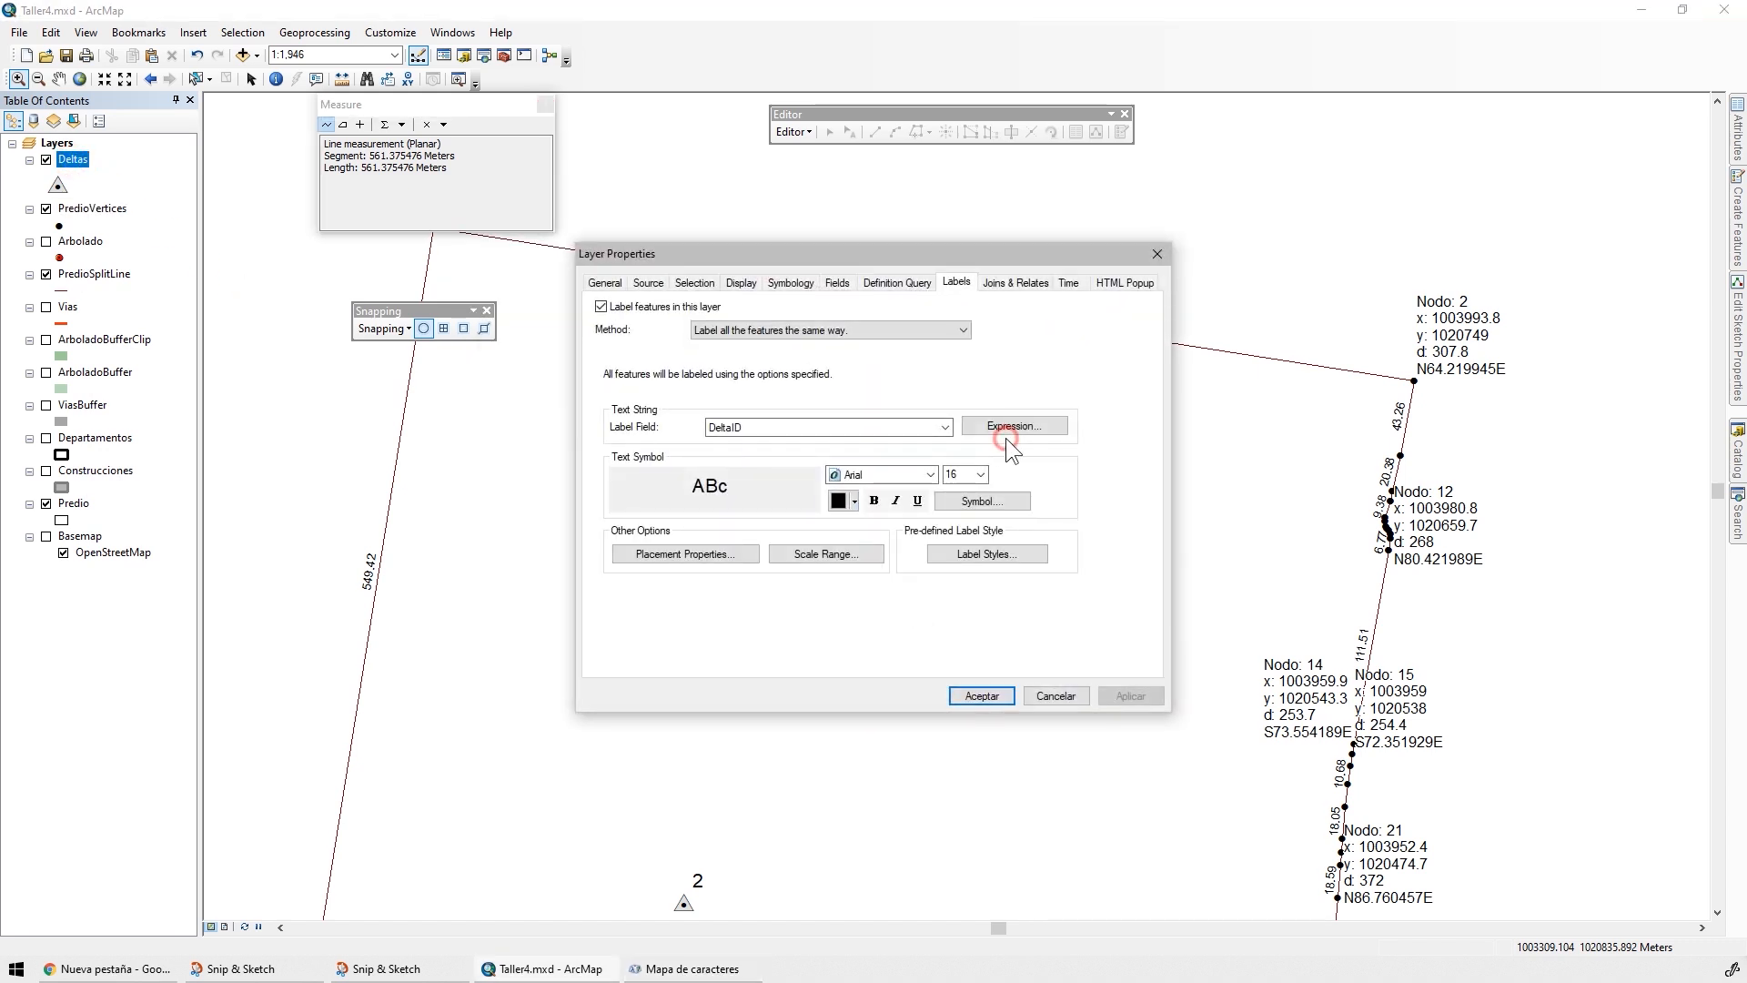
{"action": "left_click", "coordinate": [1008, 428]}
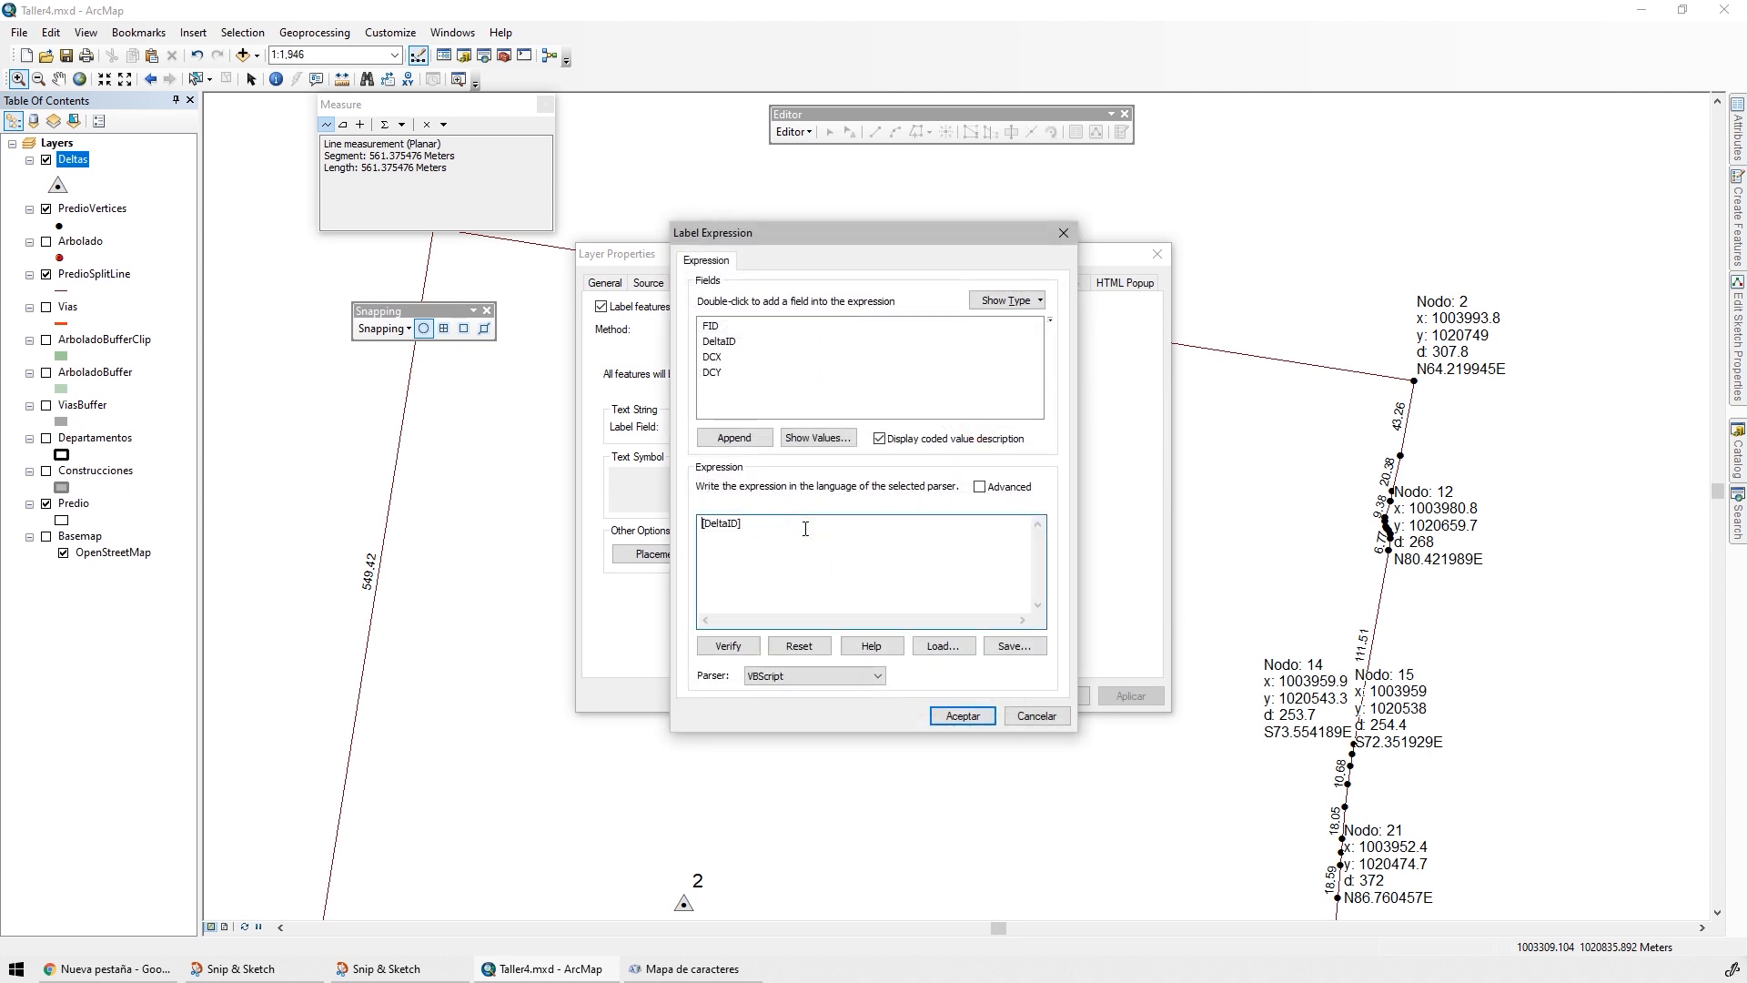
{"action": "type", "text": "Δ"}
{"action": "type", "text": "&"}
{"action": "left_click", "coordinate": [733, 646]}
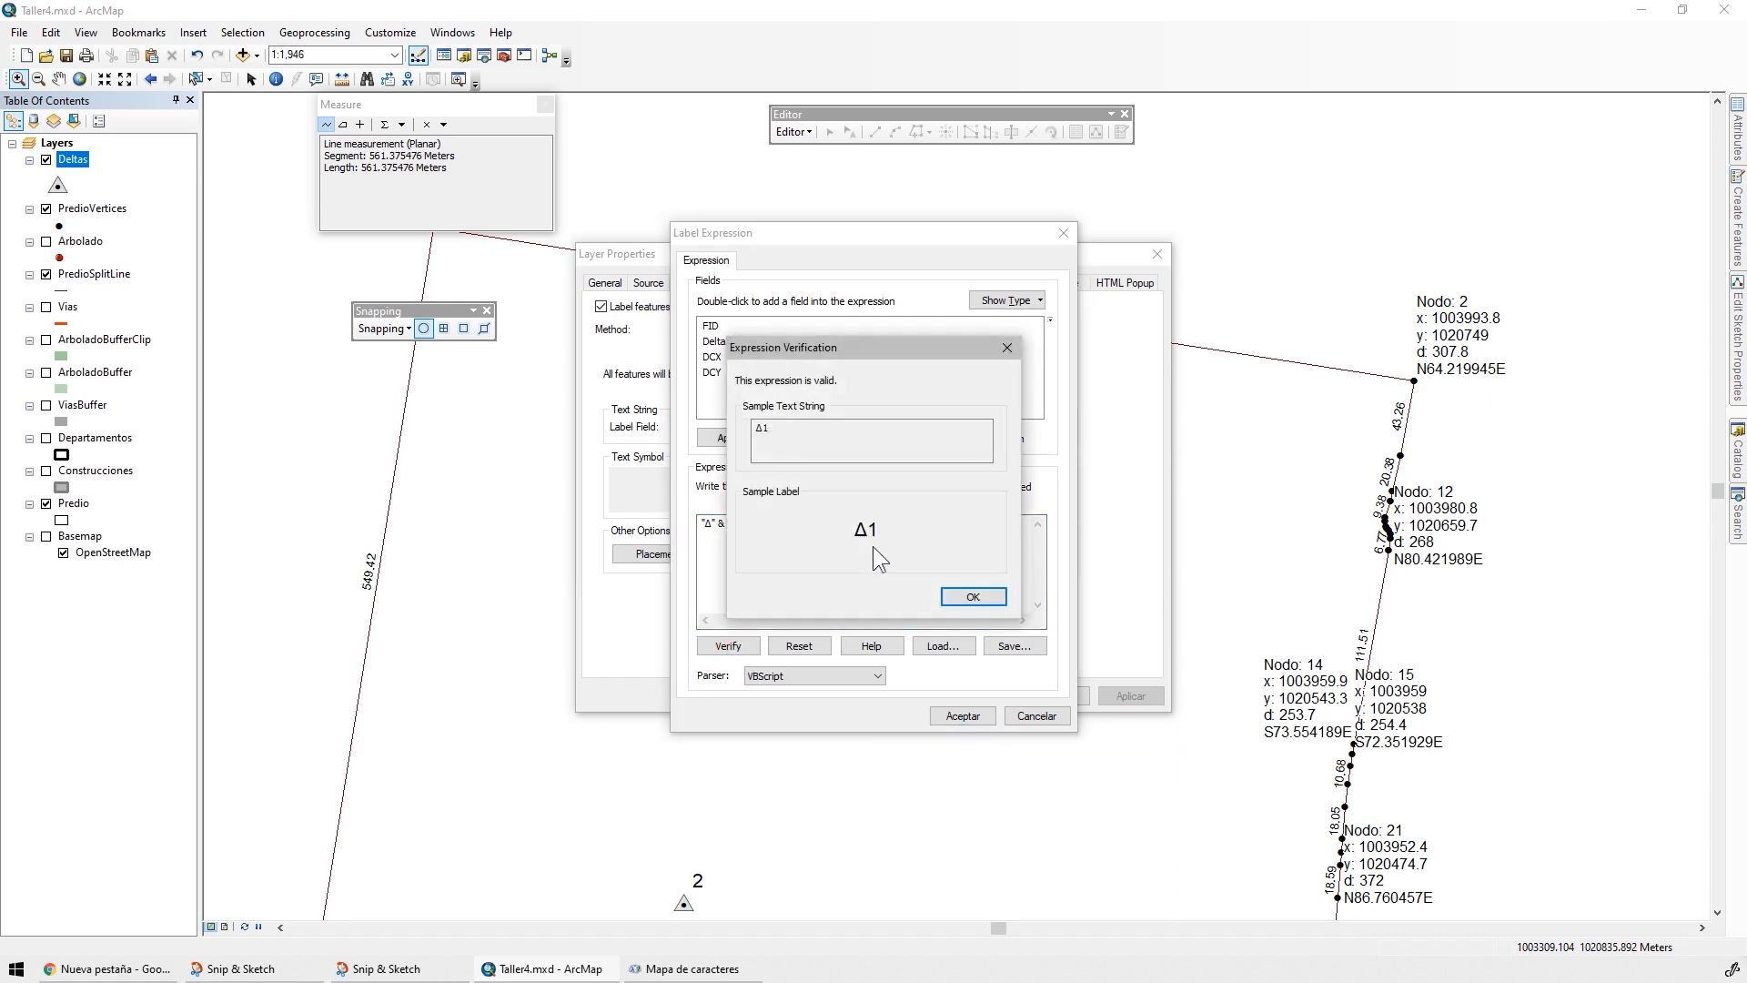
{"action": "left_click", "coordinate": [970, 597]}
{"action": "left_click", "coordinate": [962, 715]}
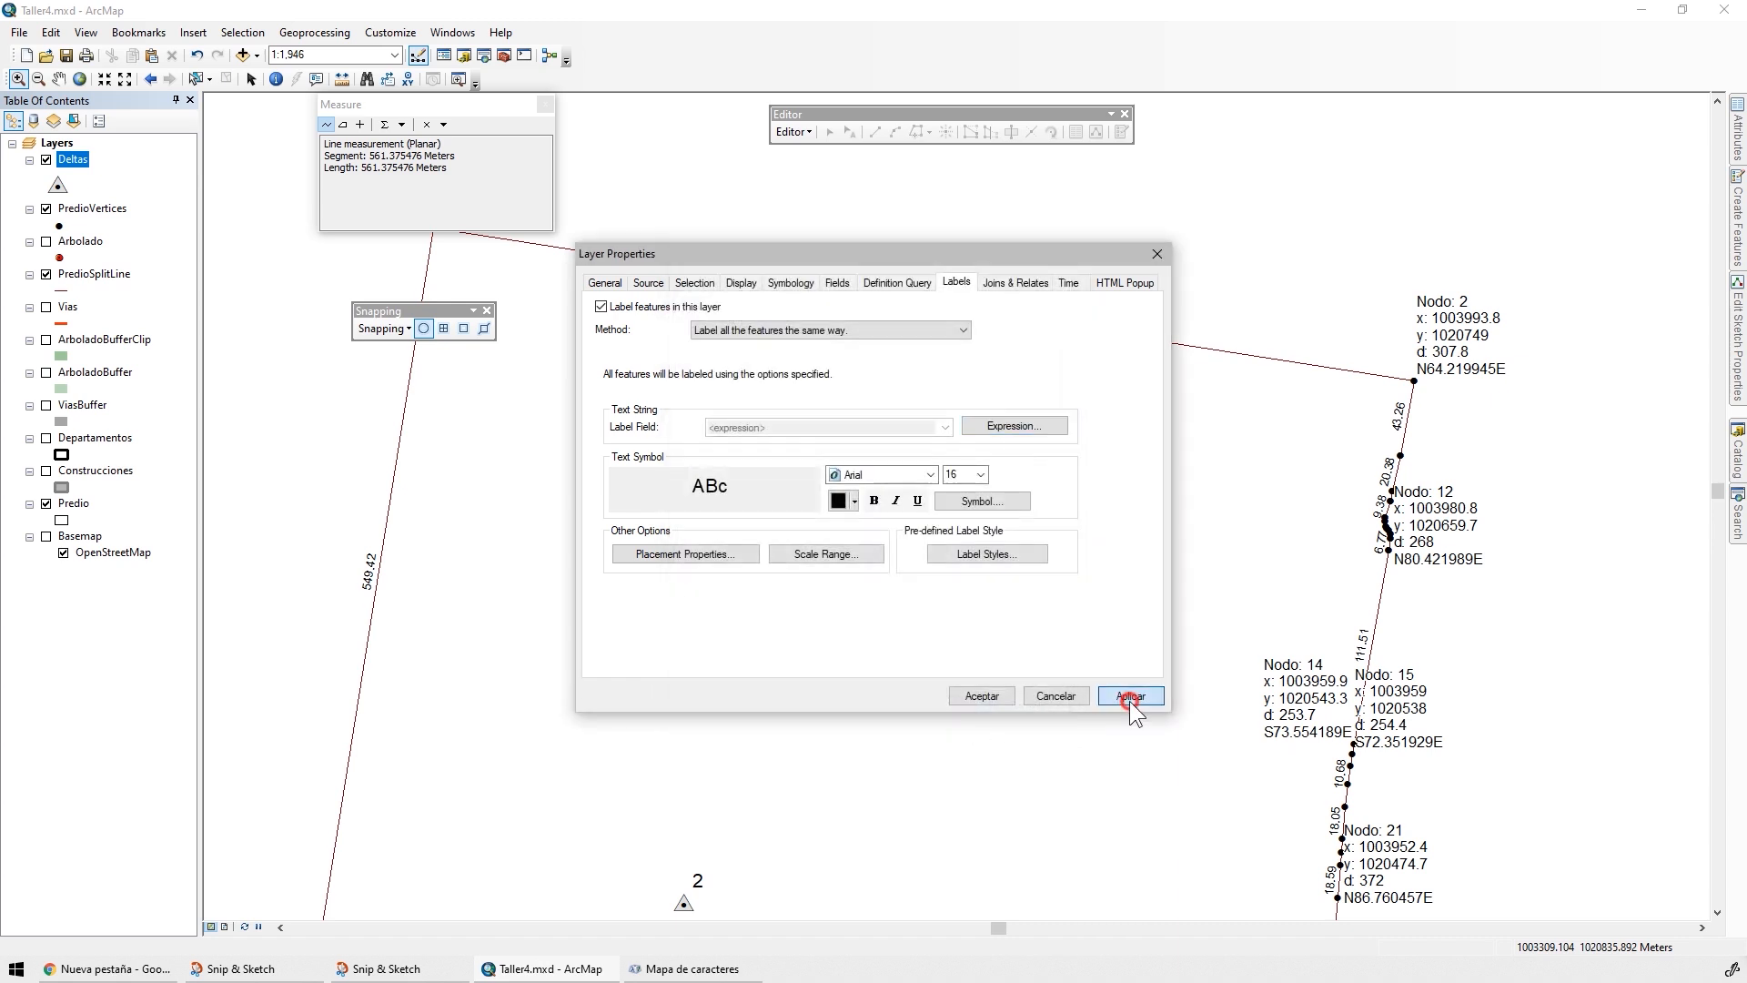
{"action": "left_click", "coordinate": [1130, 697]}
{"action": "left_click", "coordinate": [982, 697]}
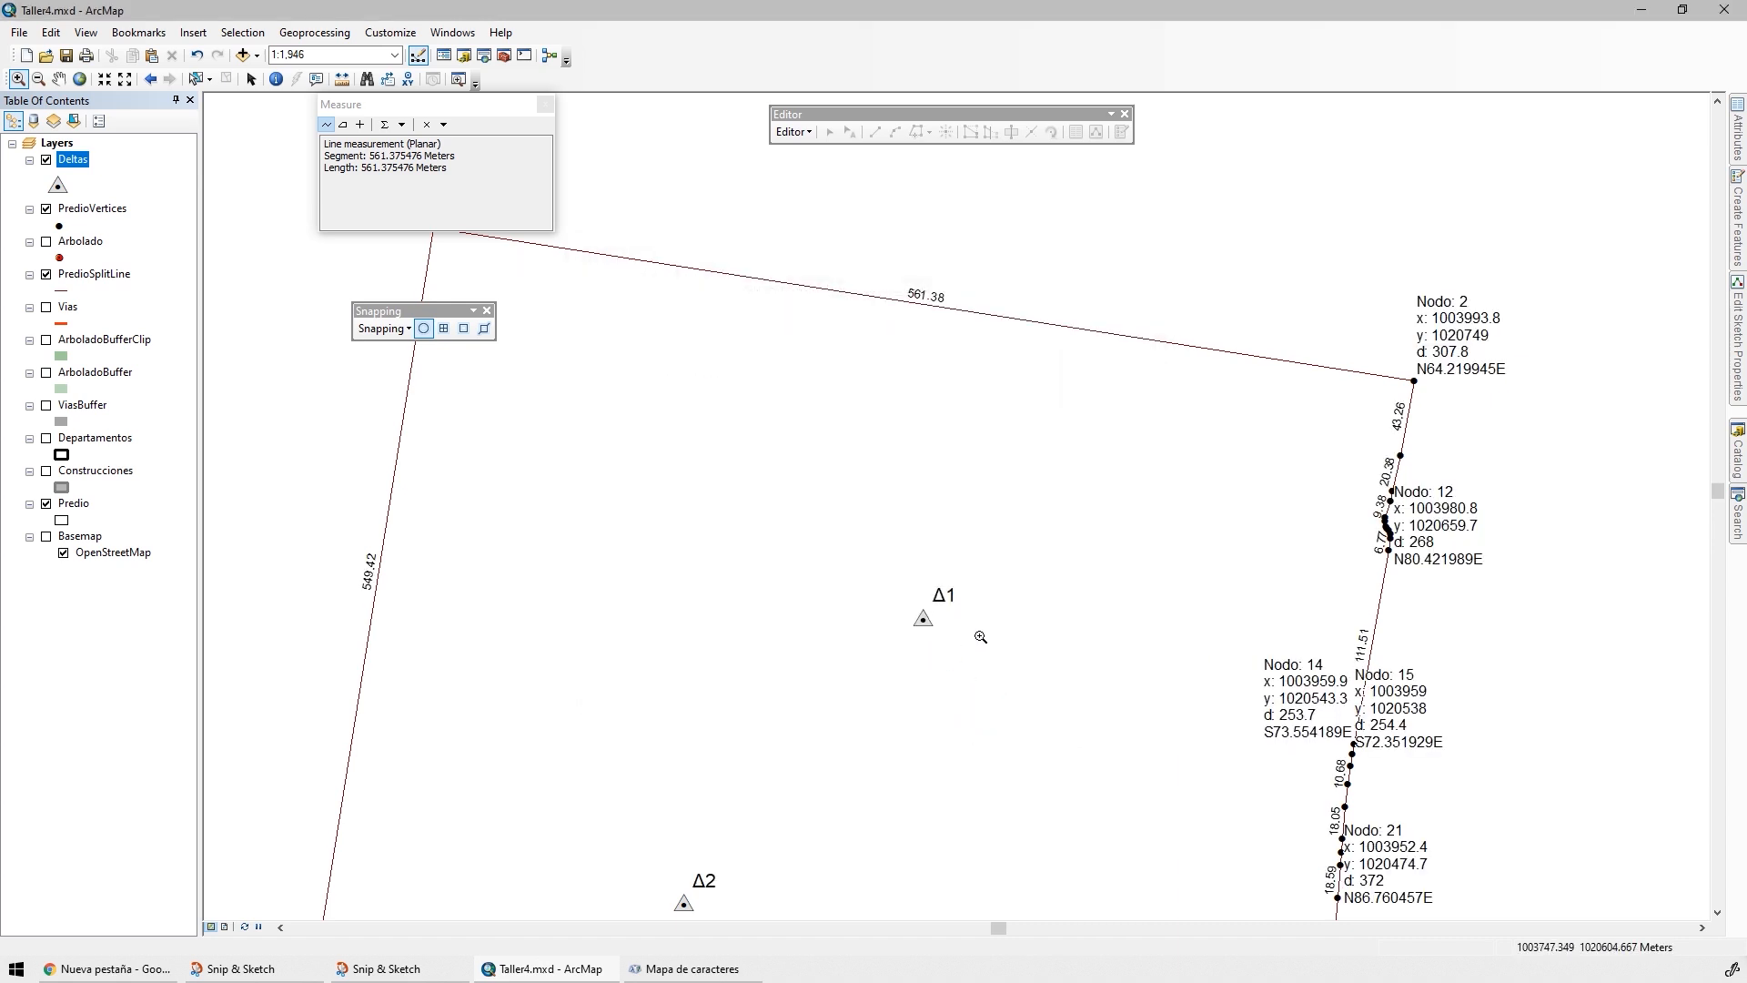
Give the Predio polygon symbol a light gray fill and set its outline color to No Color
{"action": "left_click_drag", "start_coordinate": [980, 634], "coordinate": [1008, 519]}
{"action": "scroll", "coordinate": [1010, 522], "scroll_direction": "down", "scroll_amount": 1}
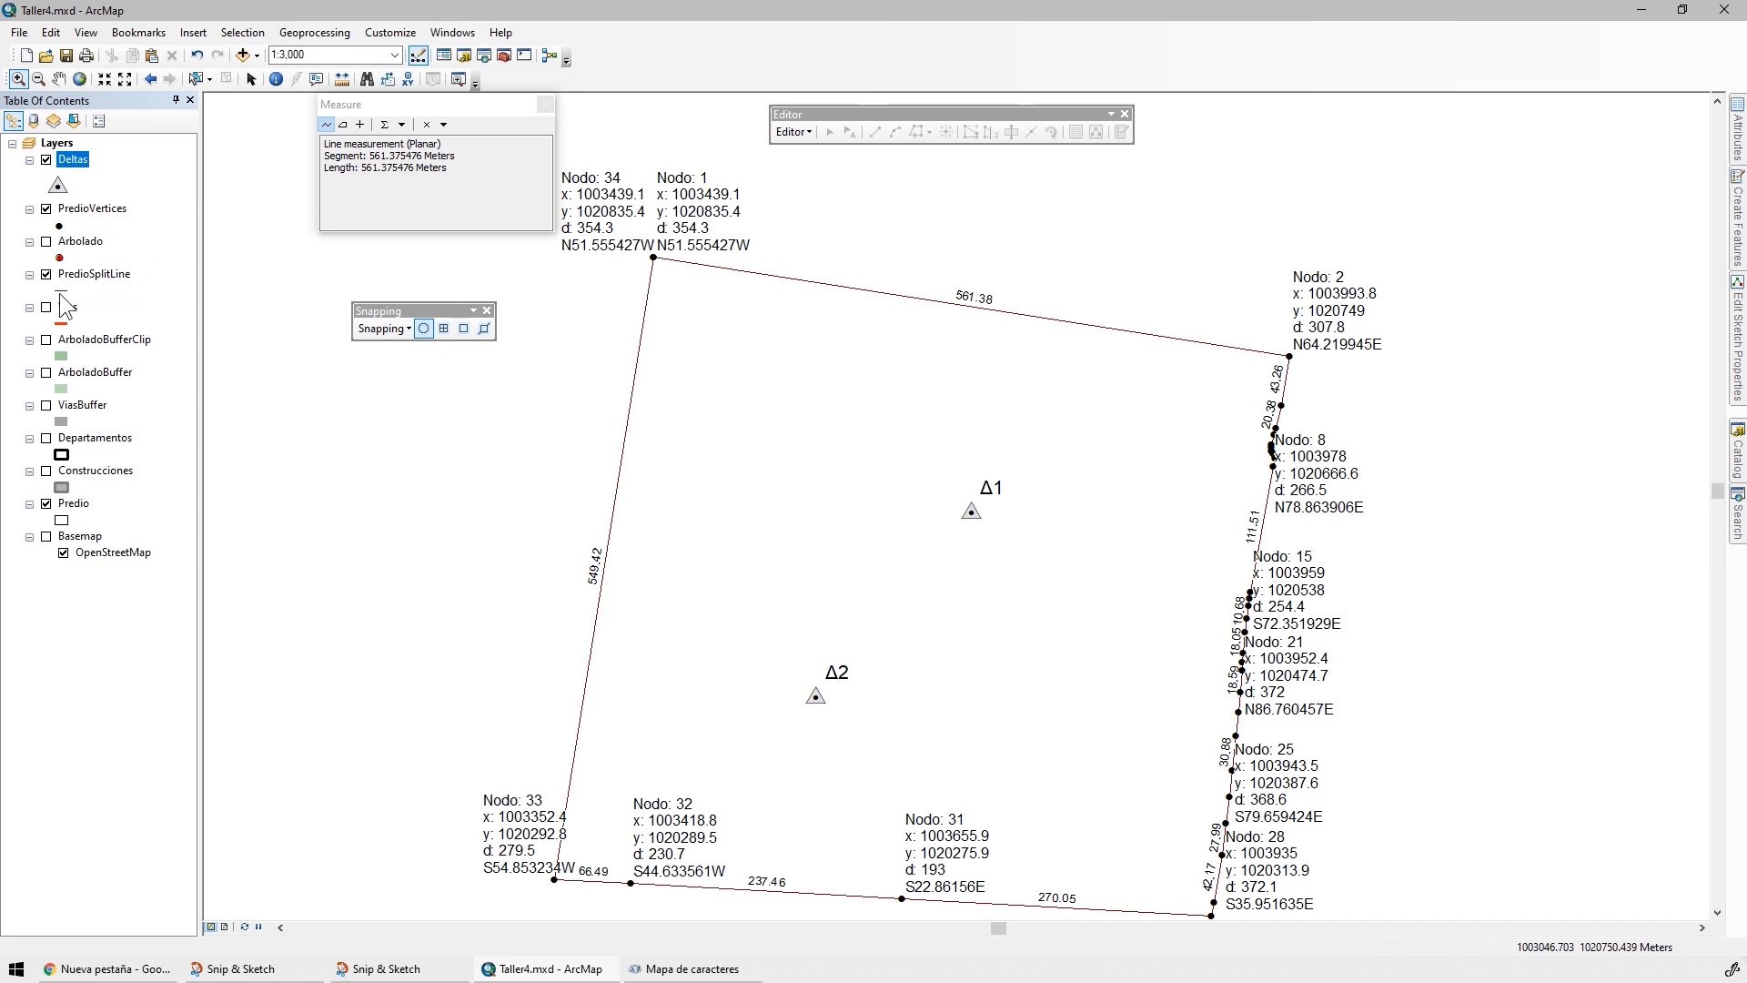
{"action": "left_click", "coordinate": [60, 521]}
{"action": "left_click", "coordinate": [875, 452]}
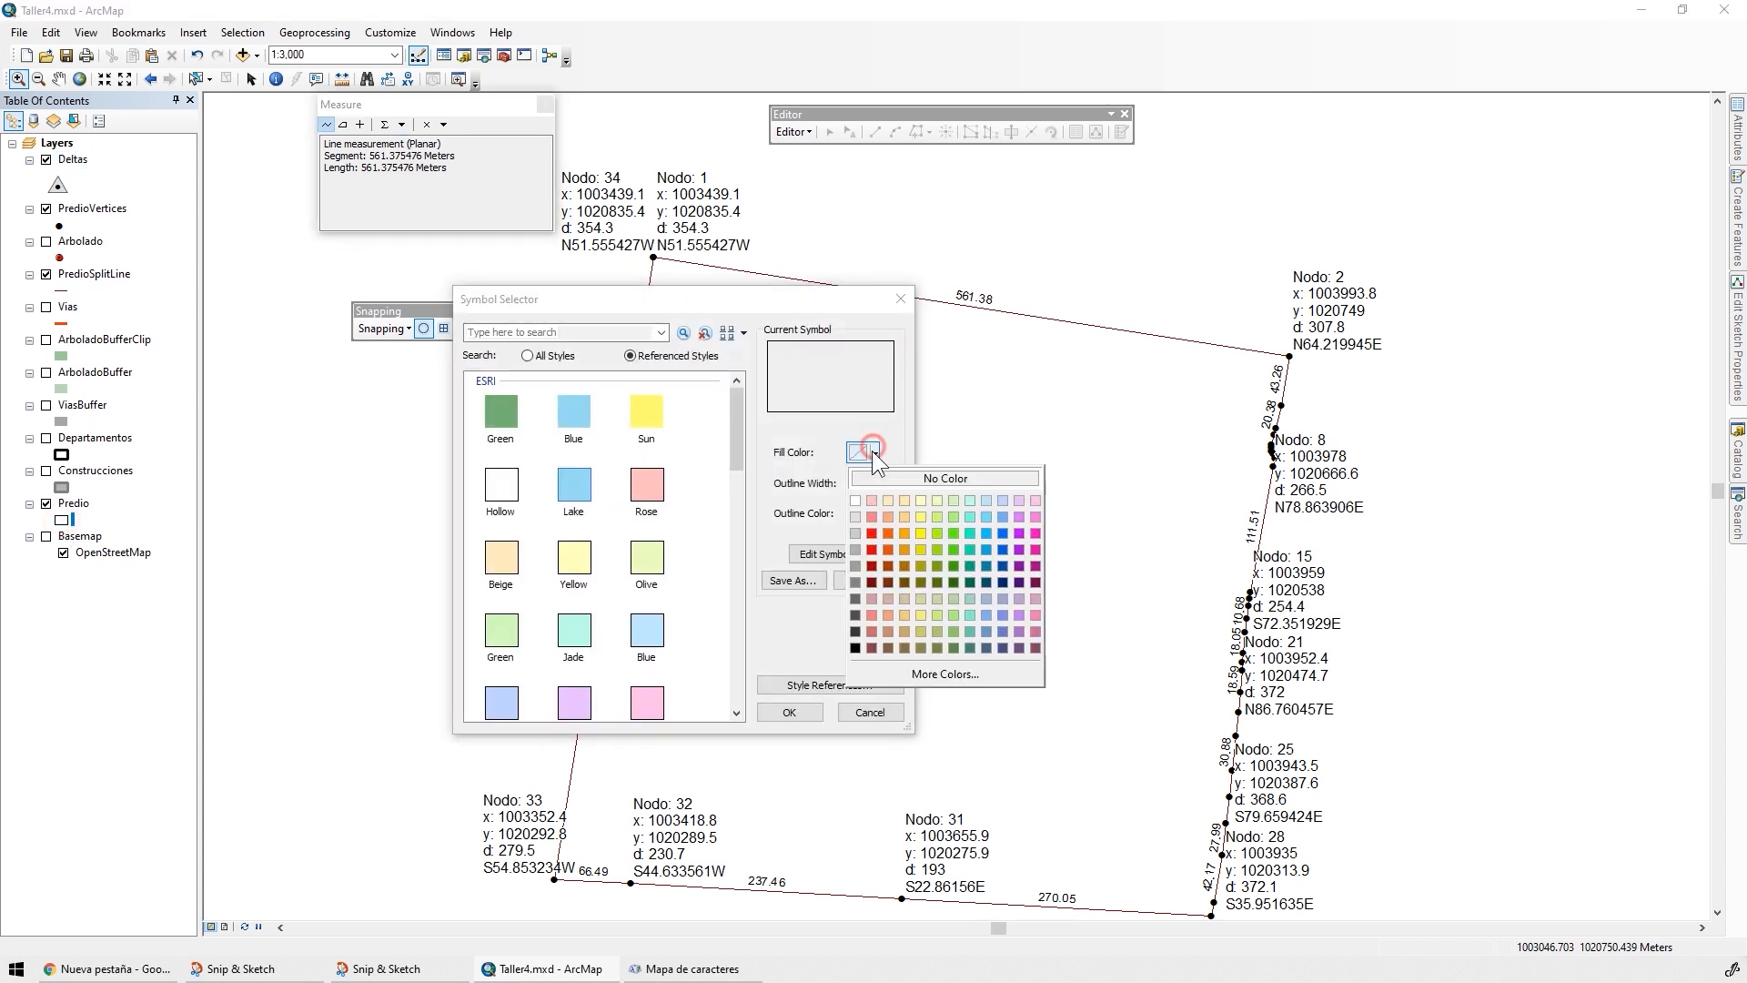
{"action": "left_click", "coordinate": [855, 517]}
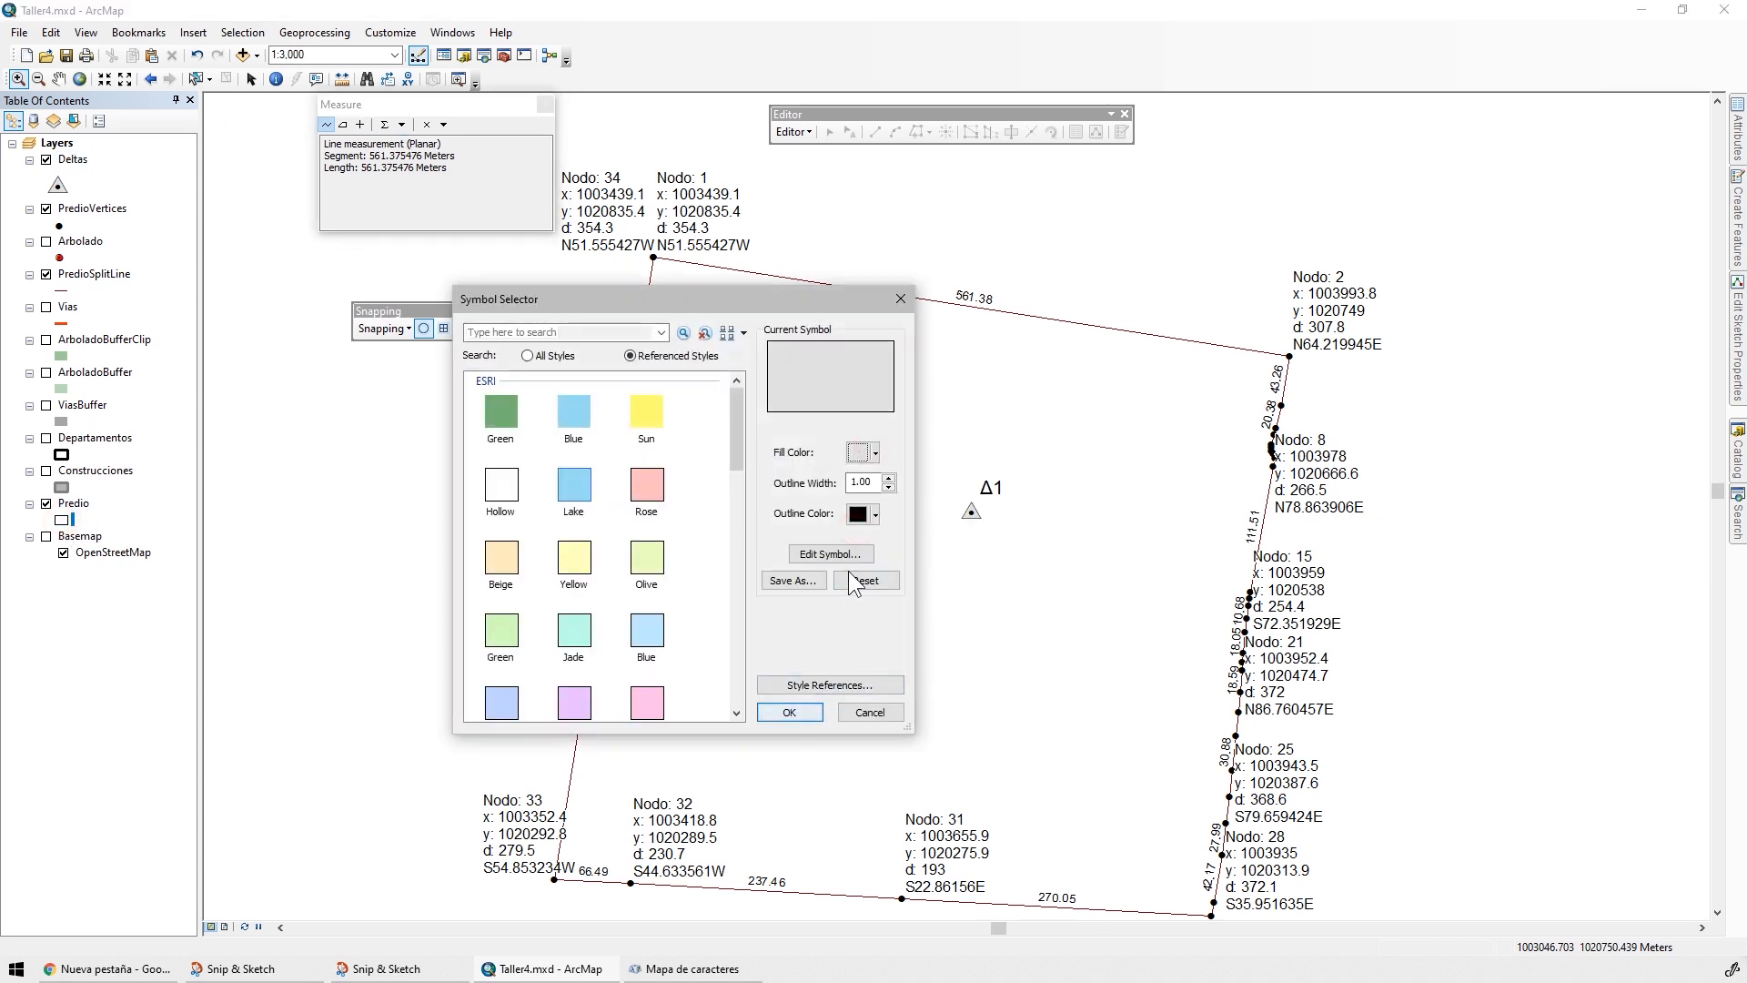
{"action": "left_click", "coordinate": [875, 514]}
{"action": "left_click", "coordinate": [894, 545]}
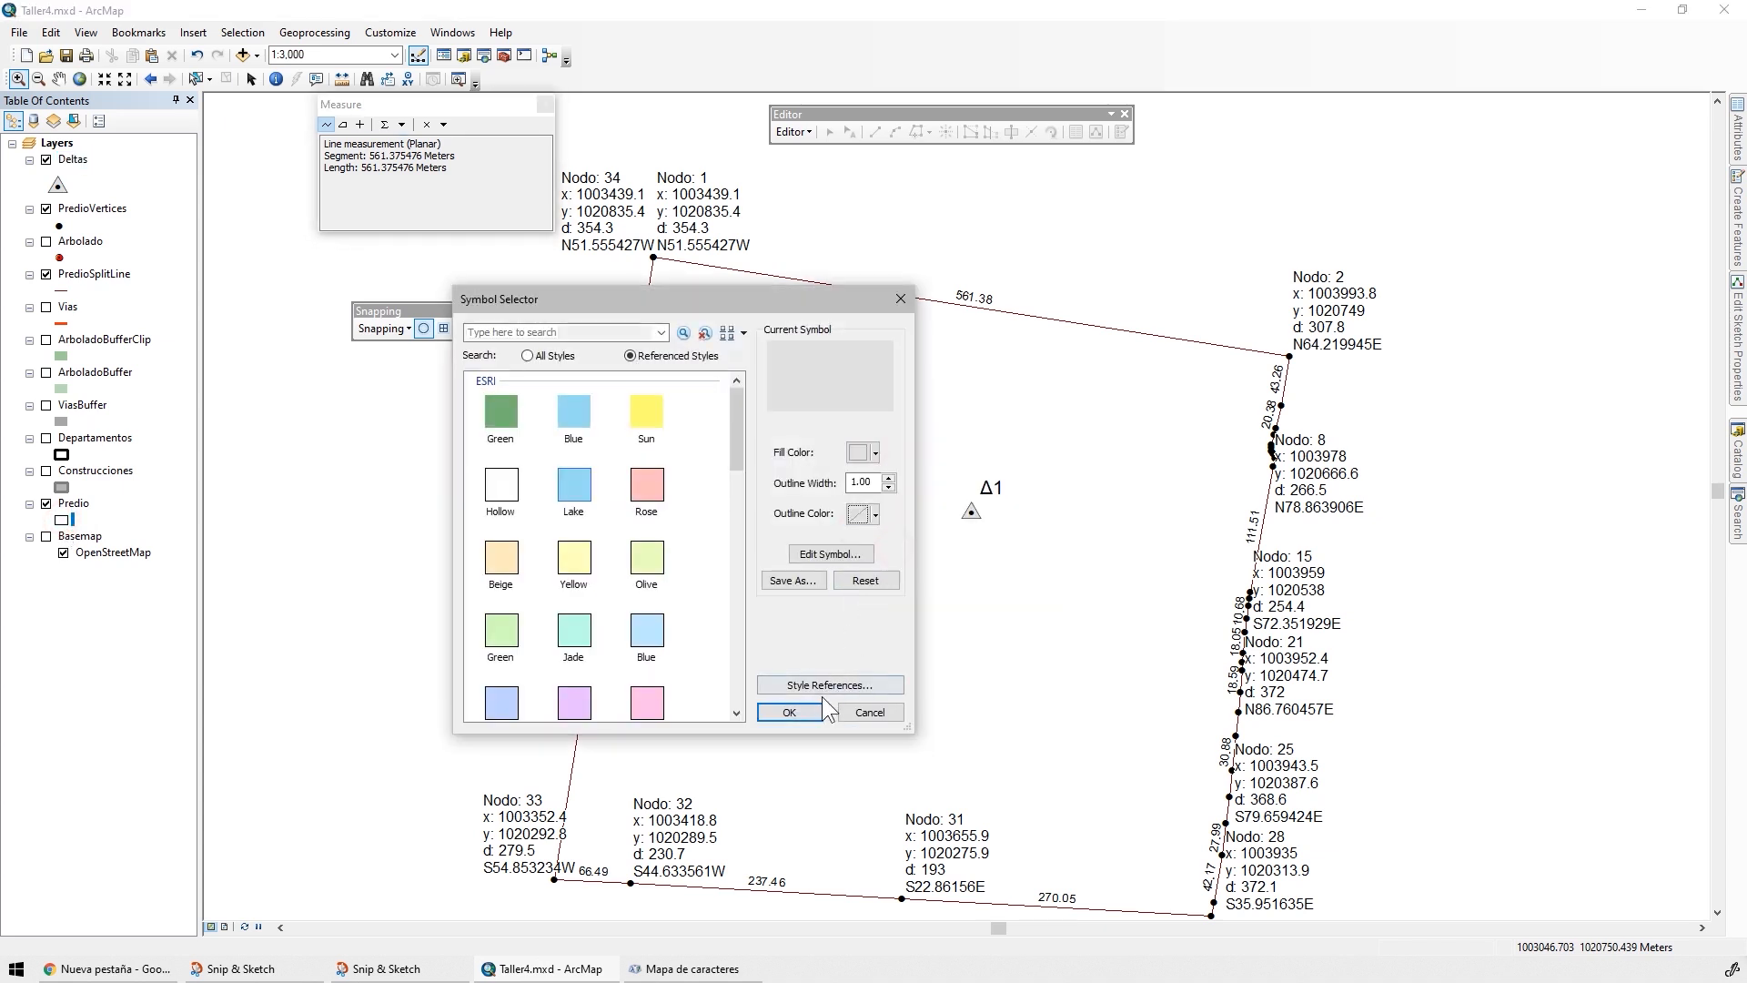
{"action": "left_click", "coordinate": [789, 712]}
Set the Predio layer's display transparency to 80%
{"action": "left_click", "coordinate": [73, 503]}
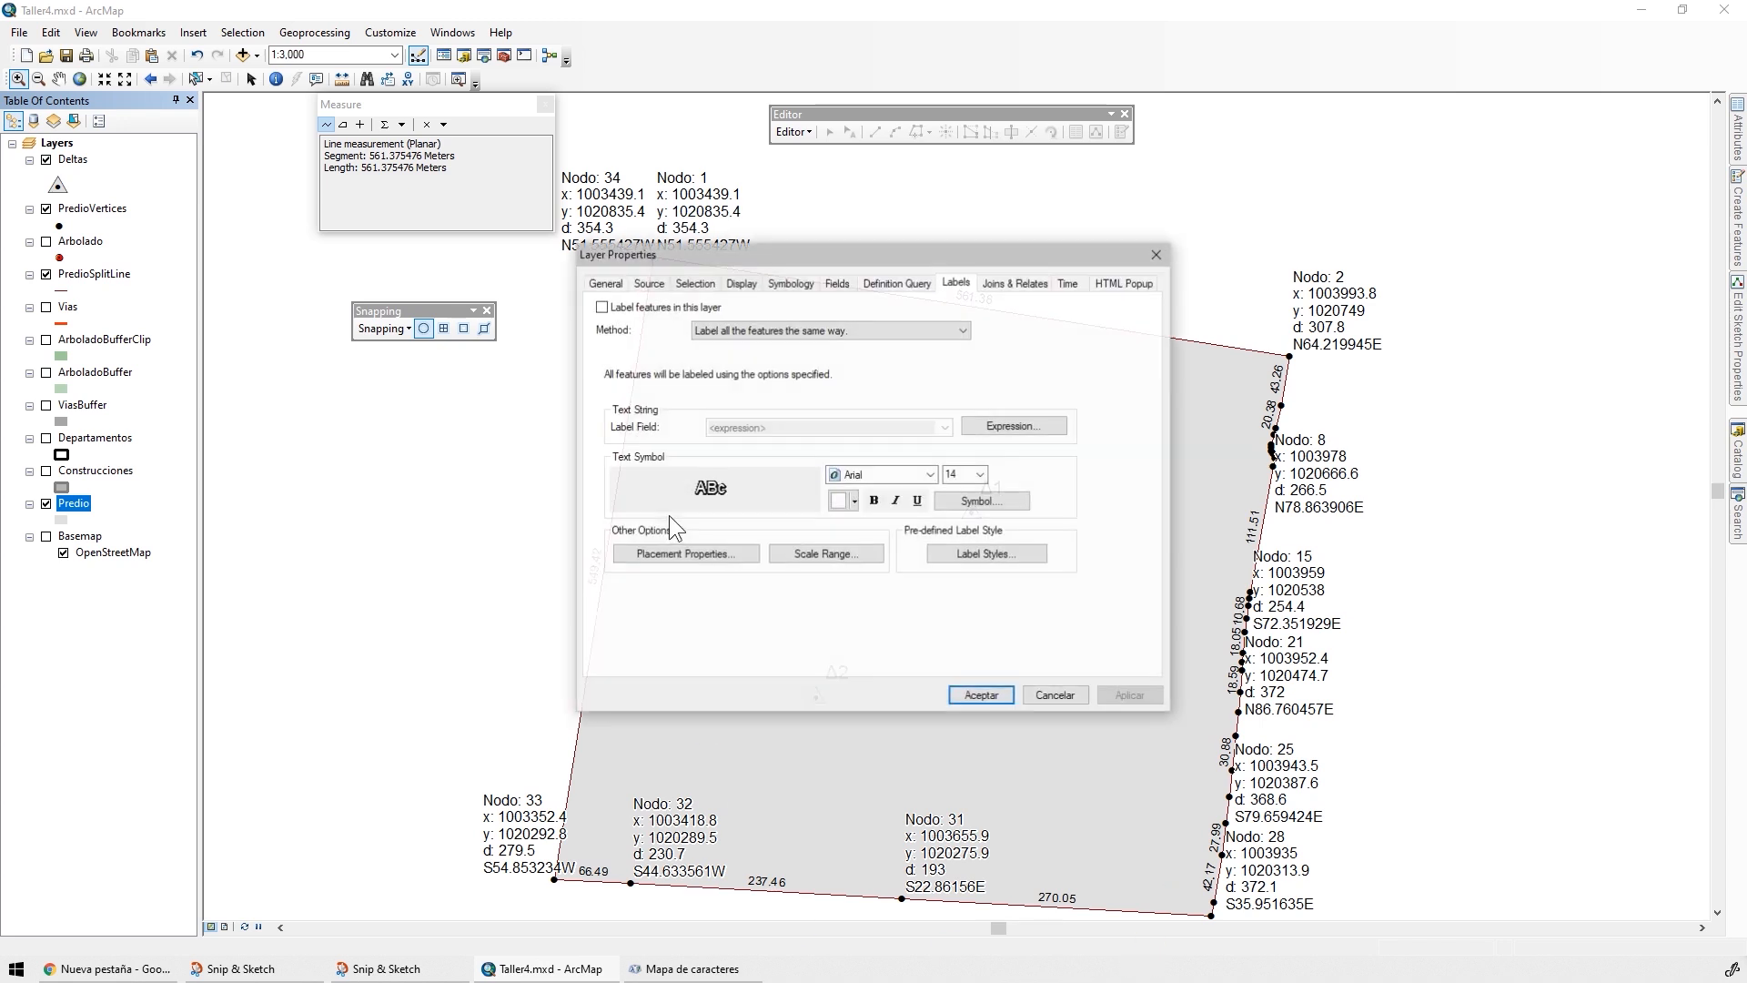
{"action": "left_click", "coordinate": [757, 283]}
{"action": "left_click", "coordinate": [773, 328]}
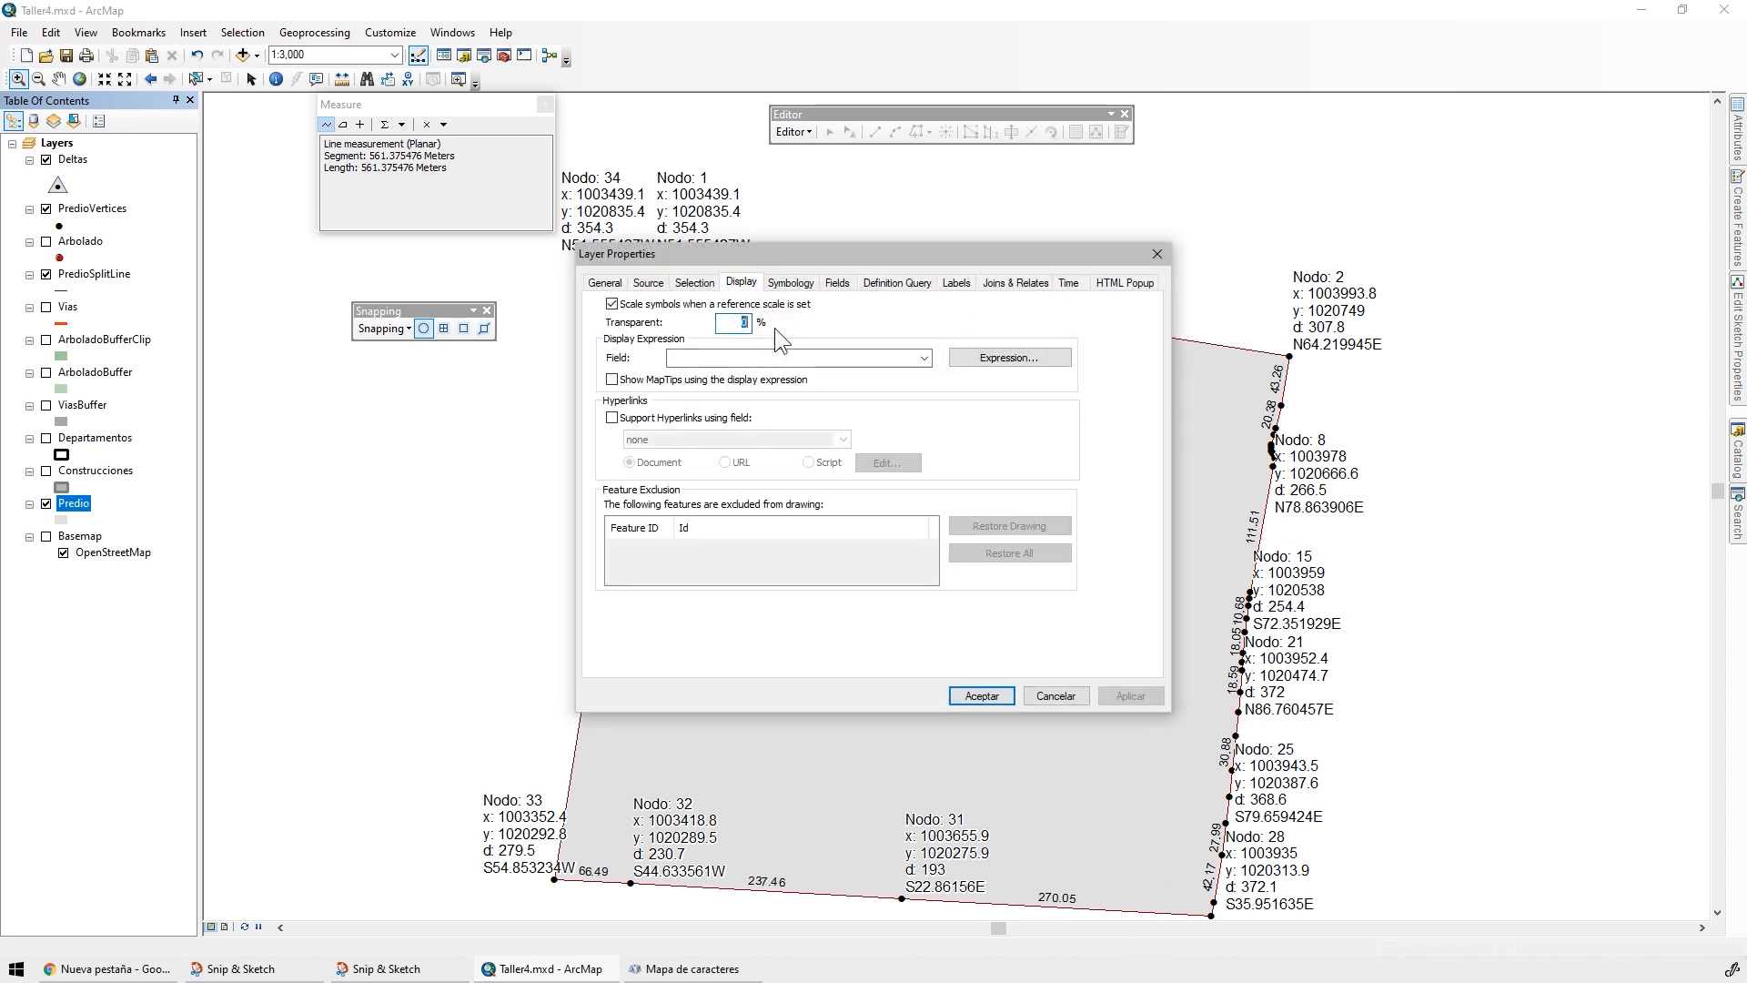
{"action": "type", "text": "80"}
{"action": "key", "text": "Return"}
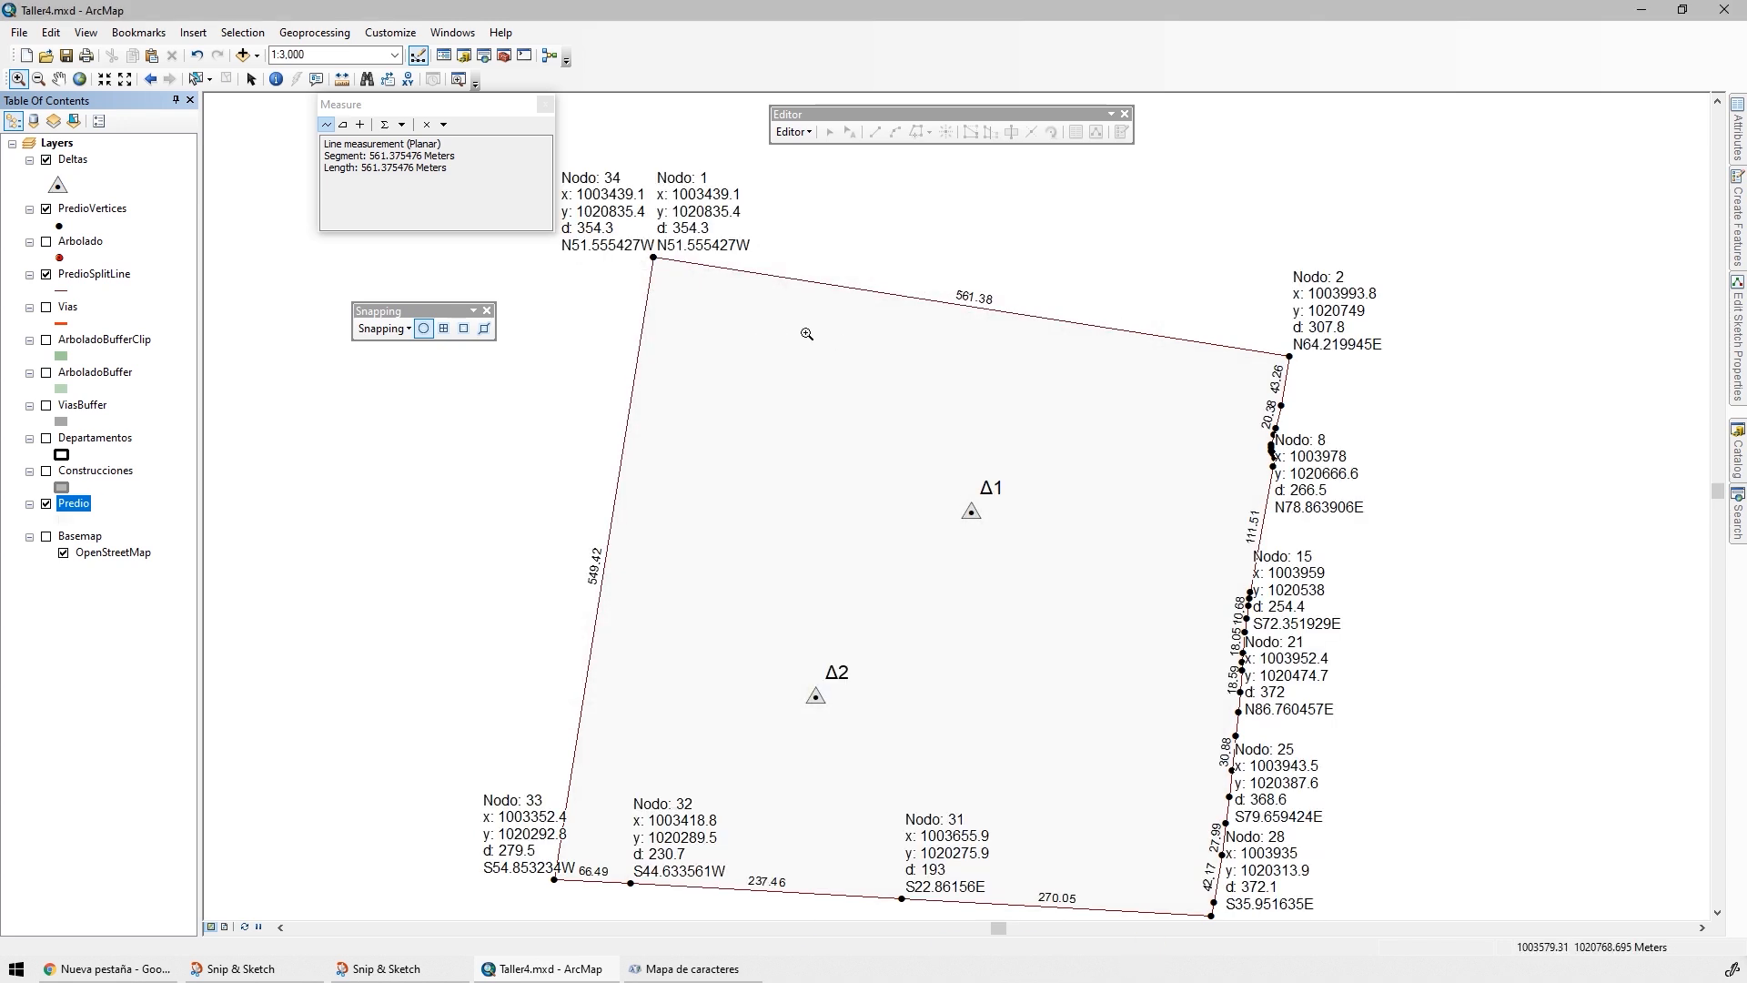
Apply the Major Road line symbol to the PredioSplitLine layer and save the map document
{"action": "left_click", "coordinate": [69, 291]}
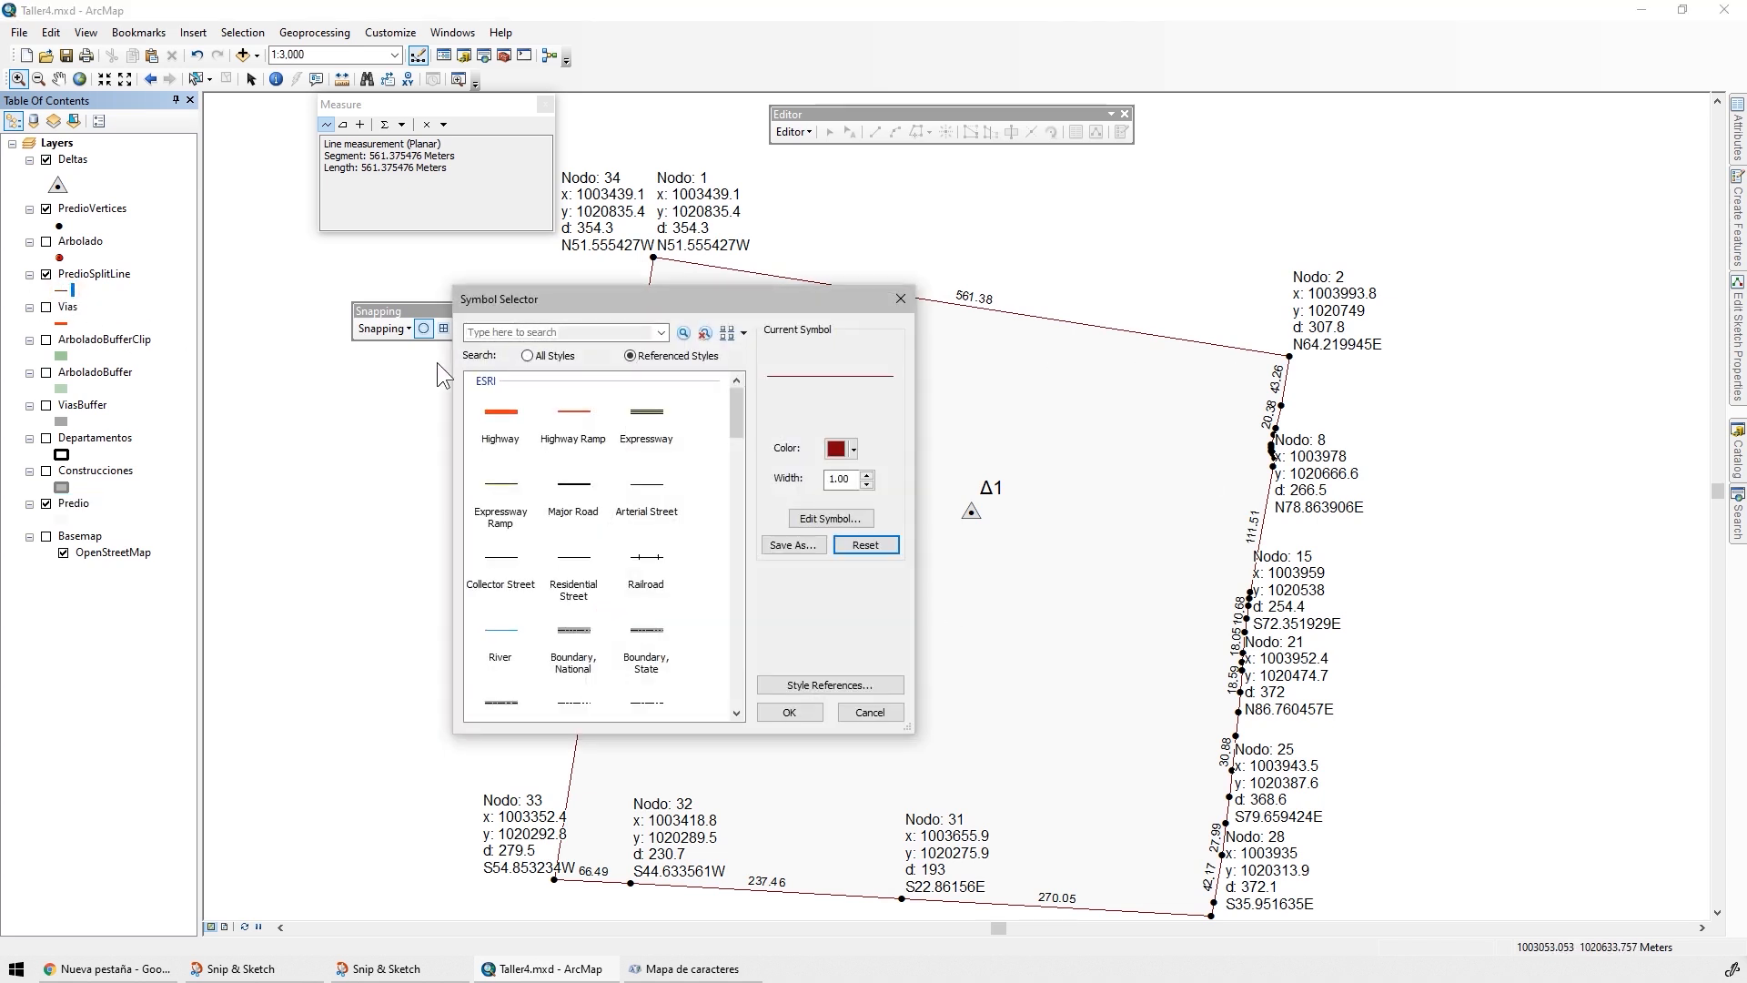
{"action": "left_click", "coordinate": [573, 487]}
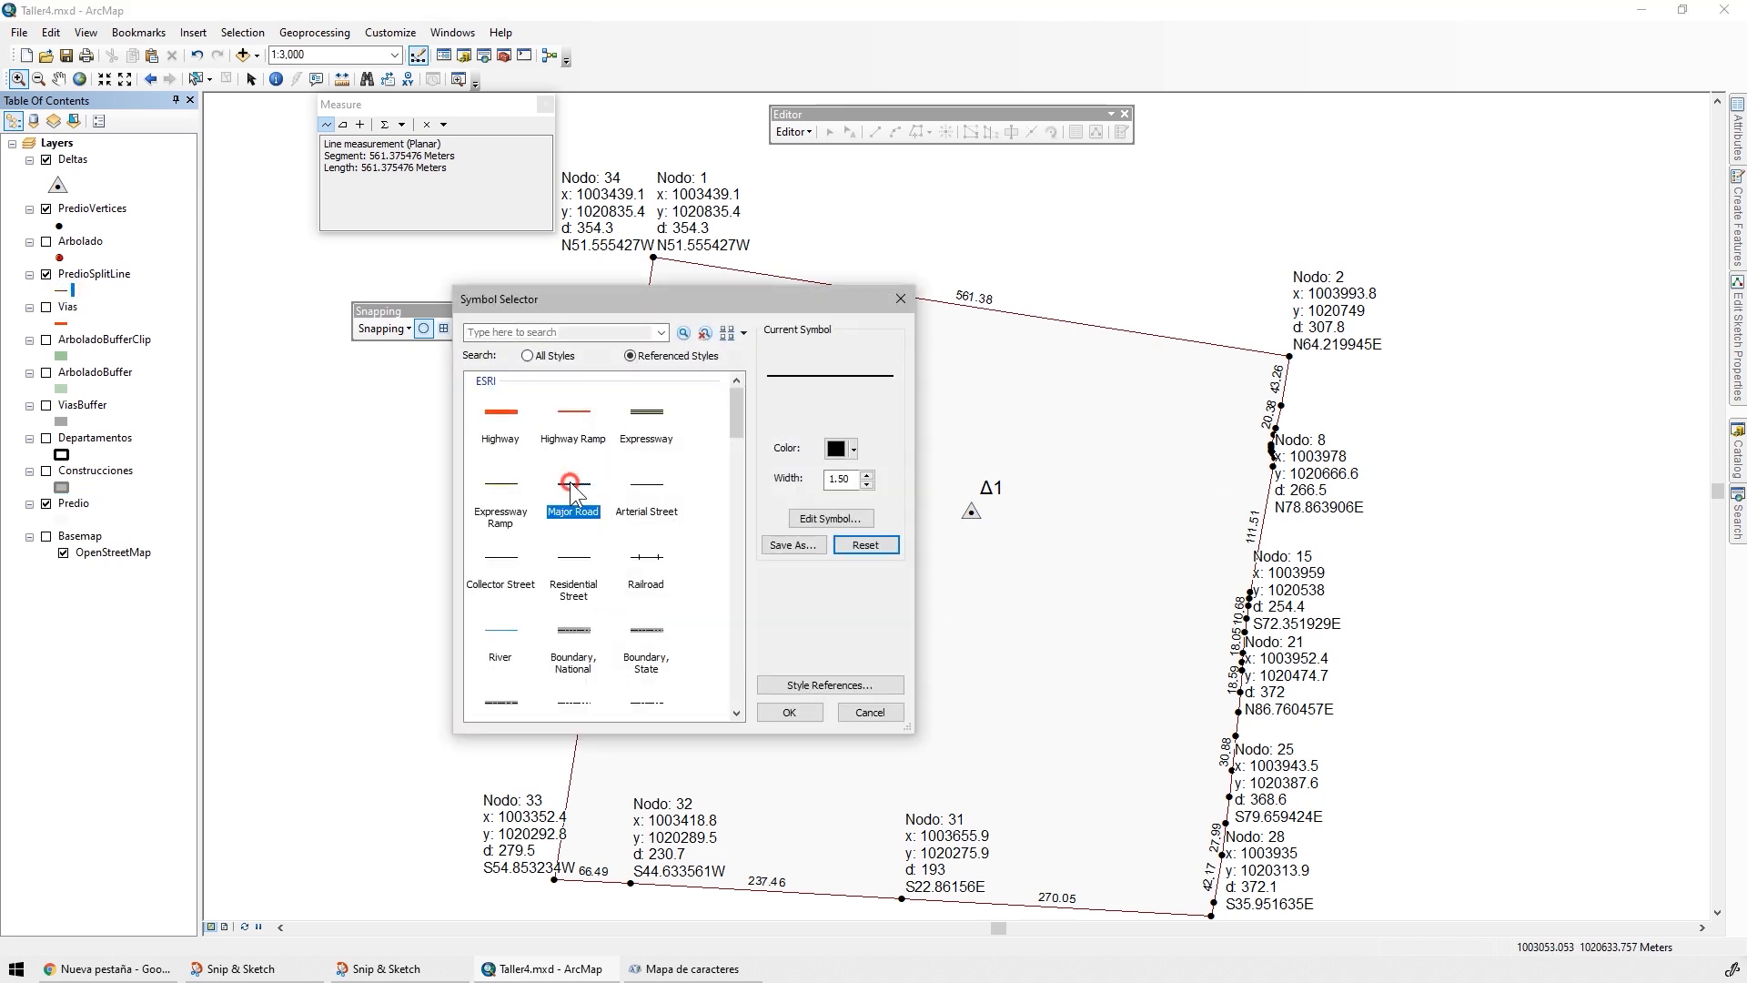
{"action": "left_click", "coordinate": [788, 712]}
{"action": "left_click_drag", "start_coordinate": [1229, 566], "coordinate": [1236, 482]}
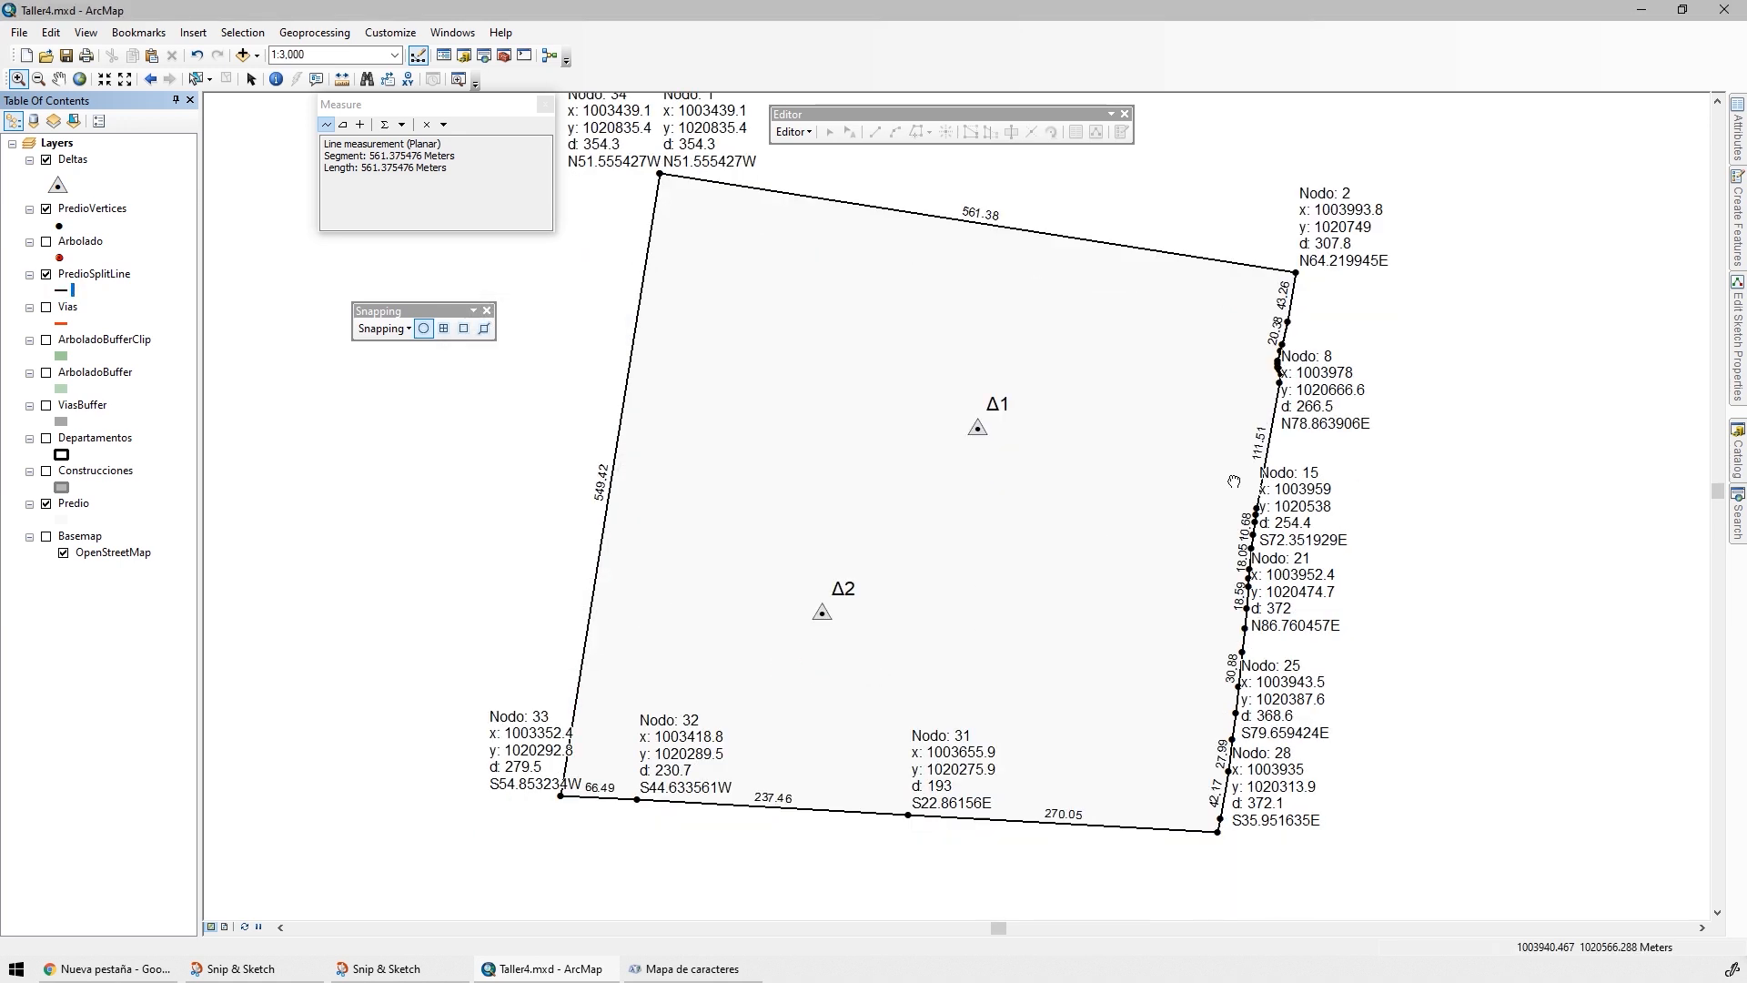
{"action": "left_click", "coordinate": [67, 54]}
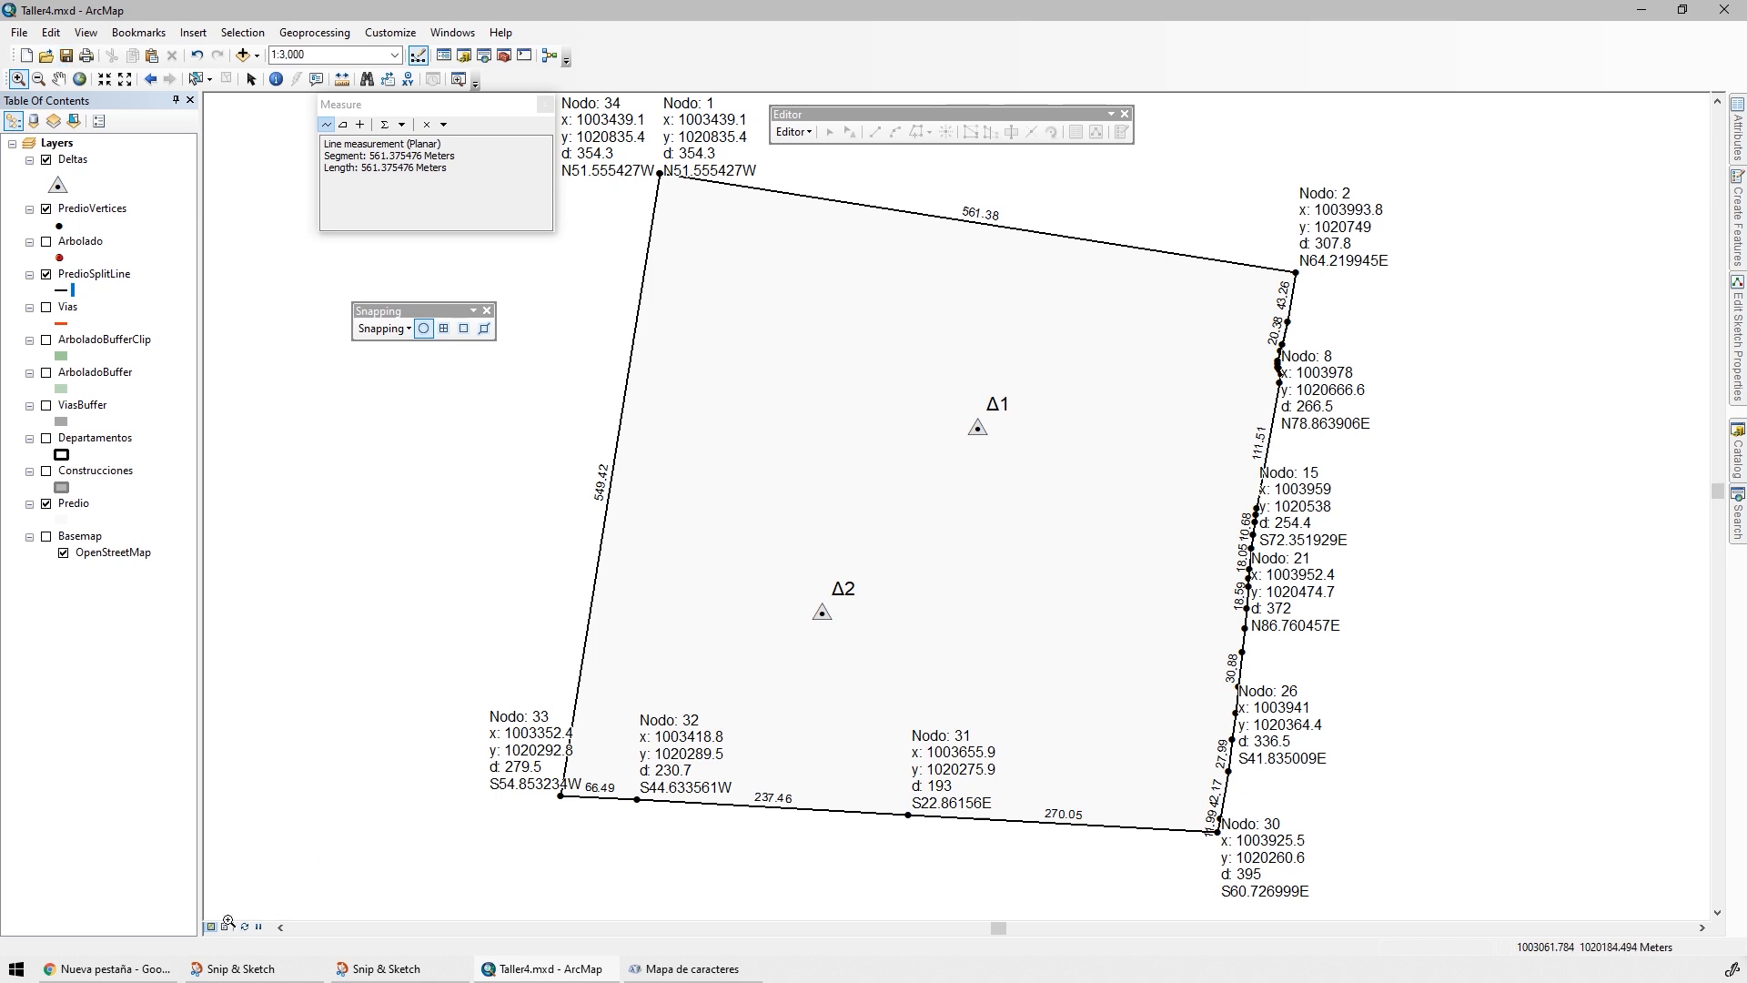
Switch the map to Layout View and select the data frame on the page
{"action": "key", "text": "ctrl"}
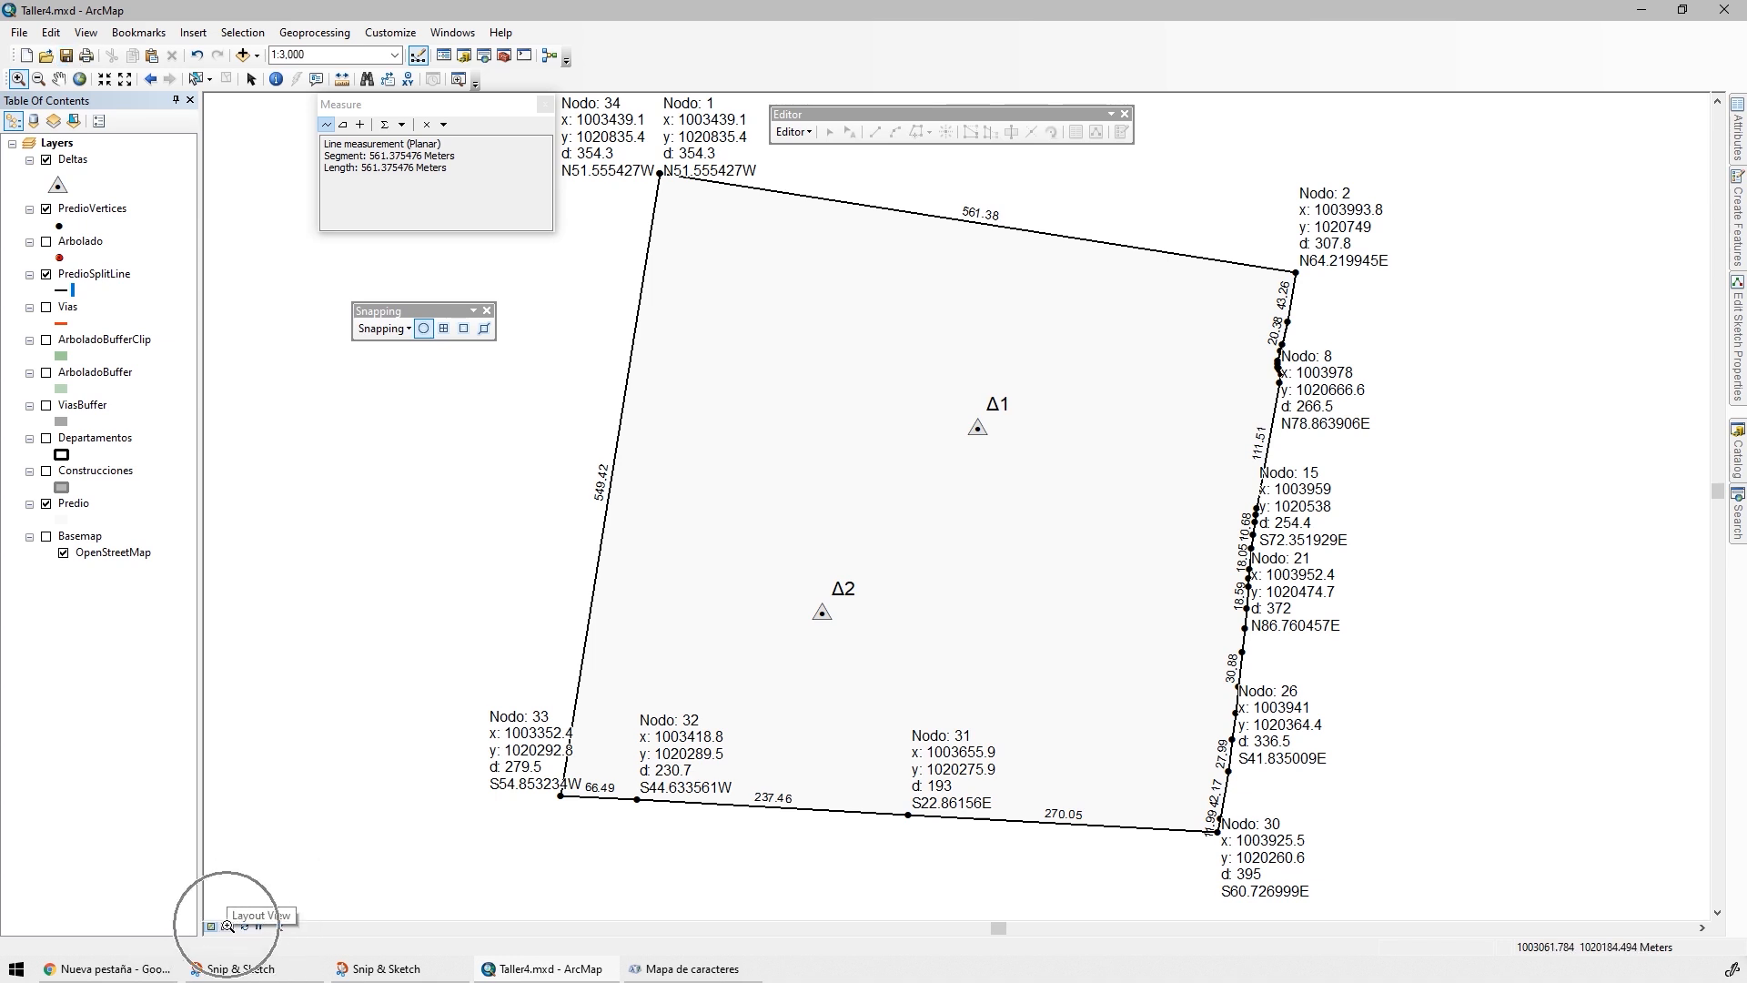
{"action": "left_click", "coordinate": [227, 927]}
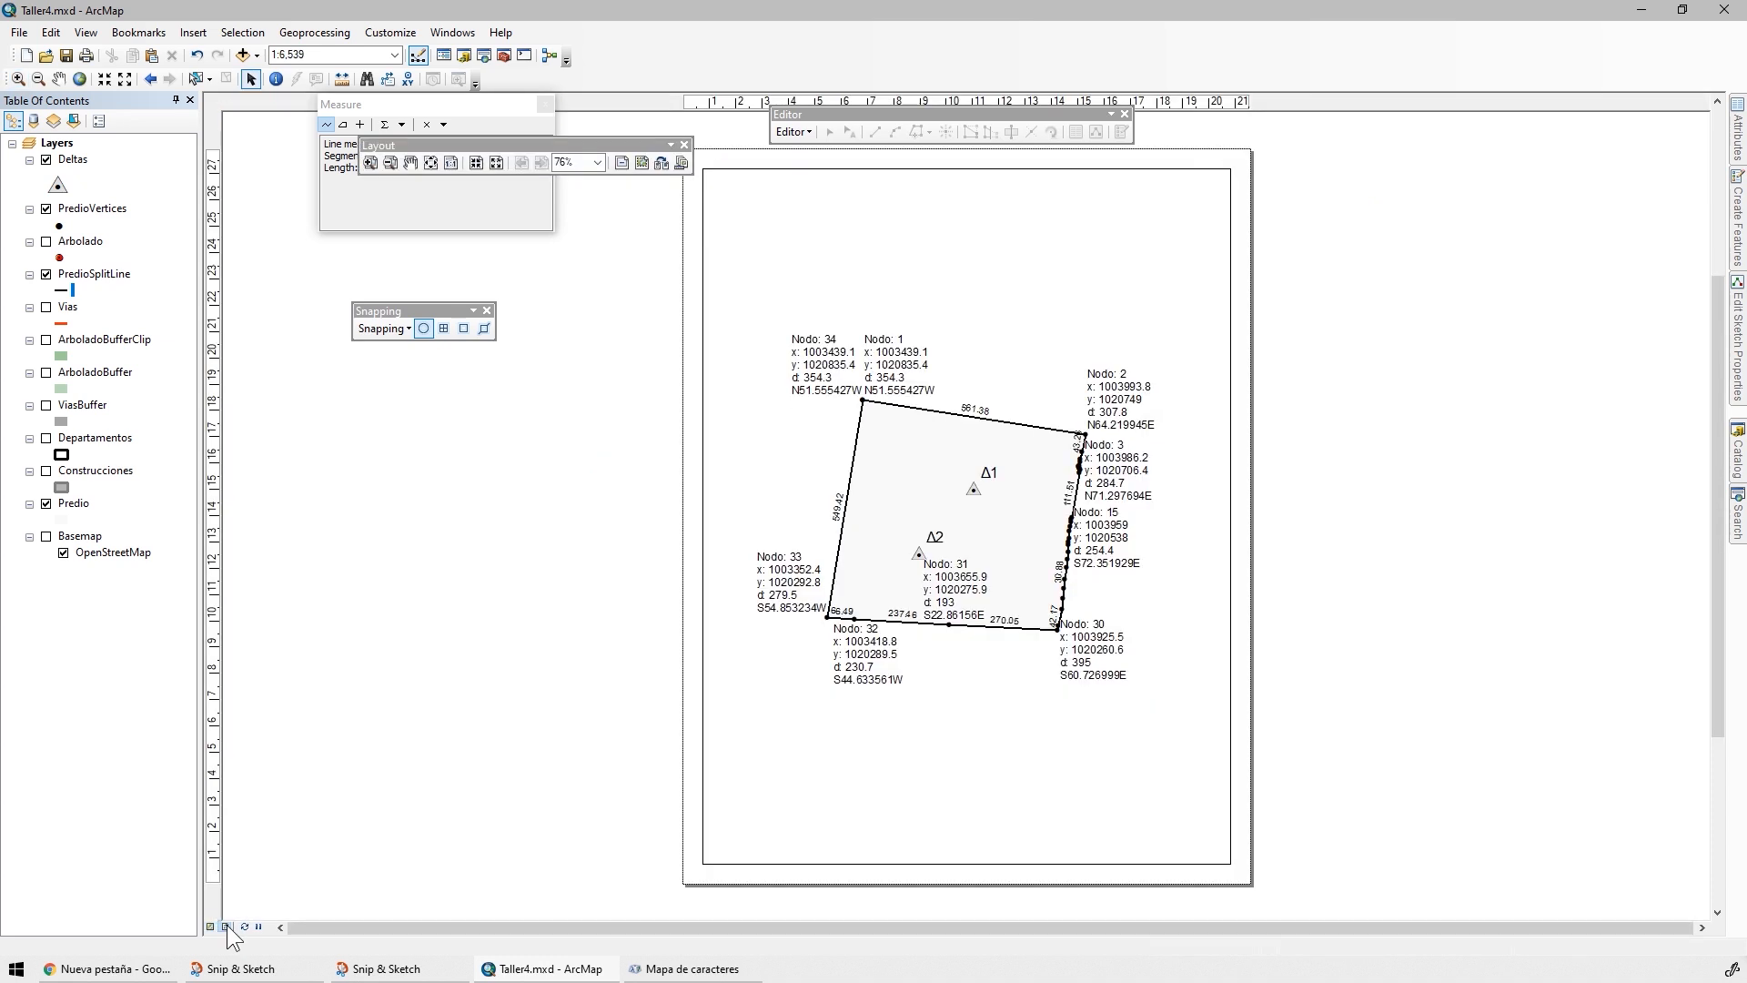
{"action": "left_click", "coordinate": [250, 82]}
{"action": "left_click", "coordinate": [856, 223]}
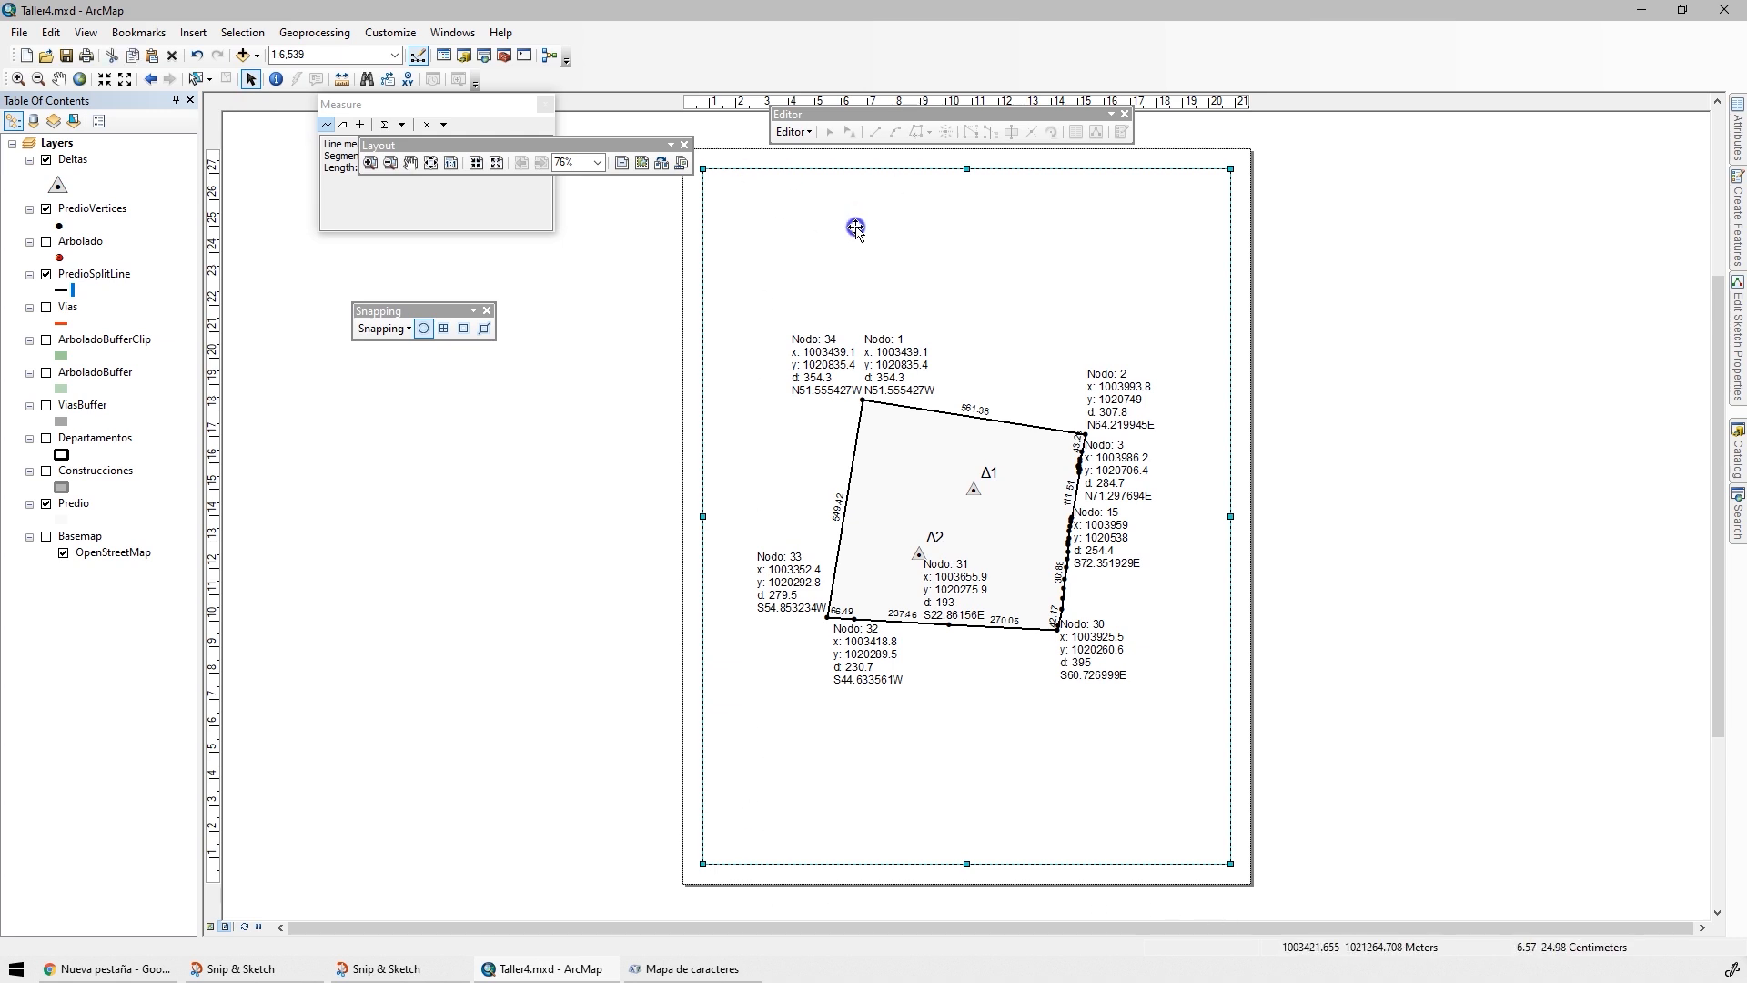
Start a new Measured Grid for the data frame with 50-meter intervals on the X and Y axes
{"action": "right_click", "coordinate": [859, 235]}
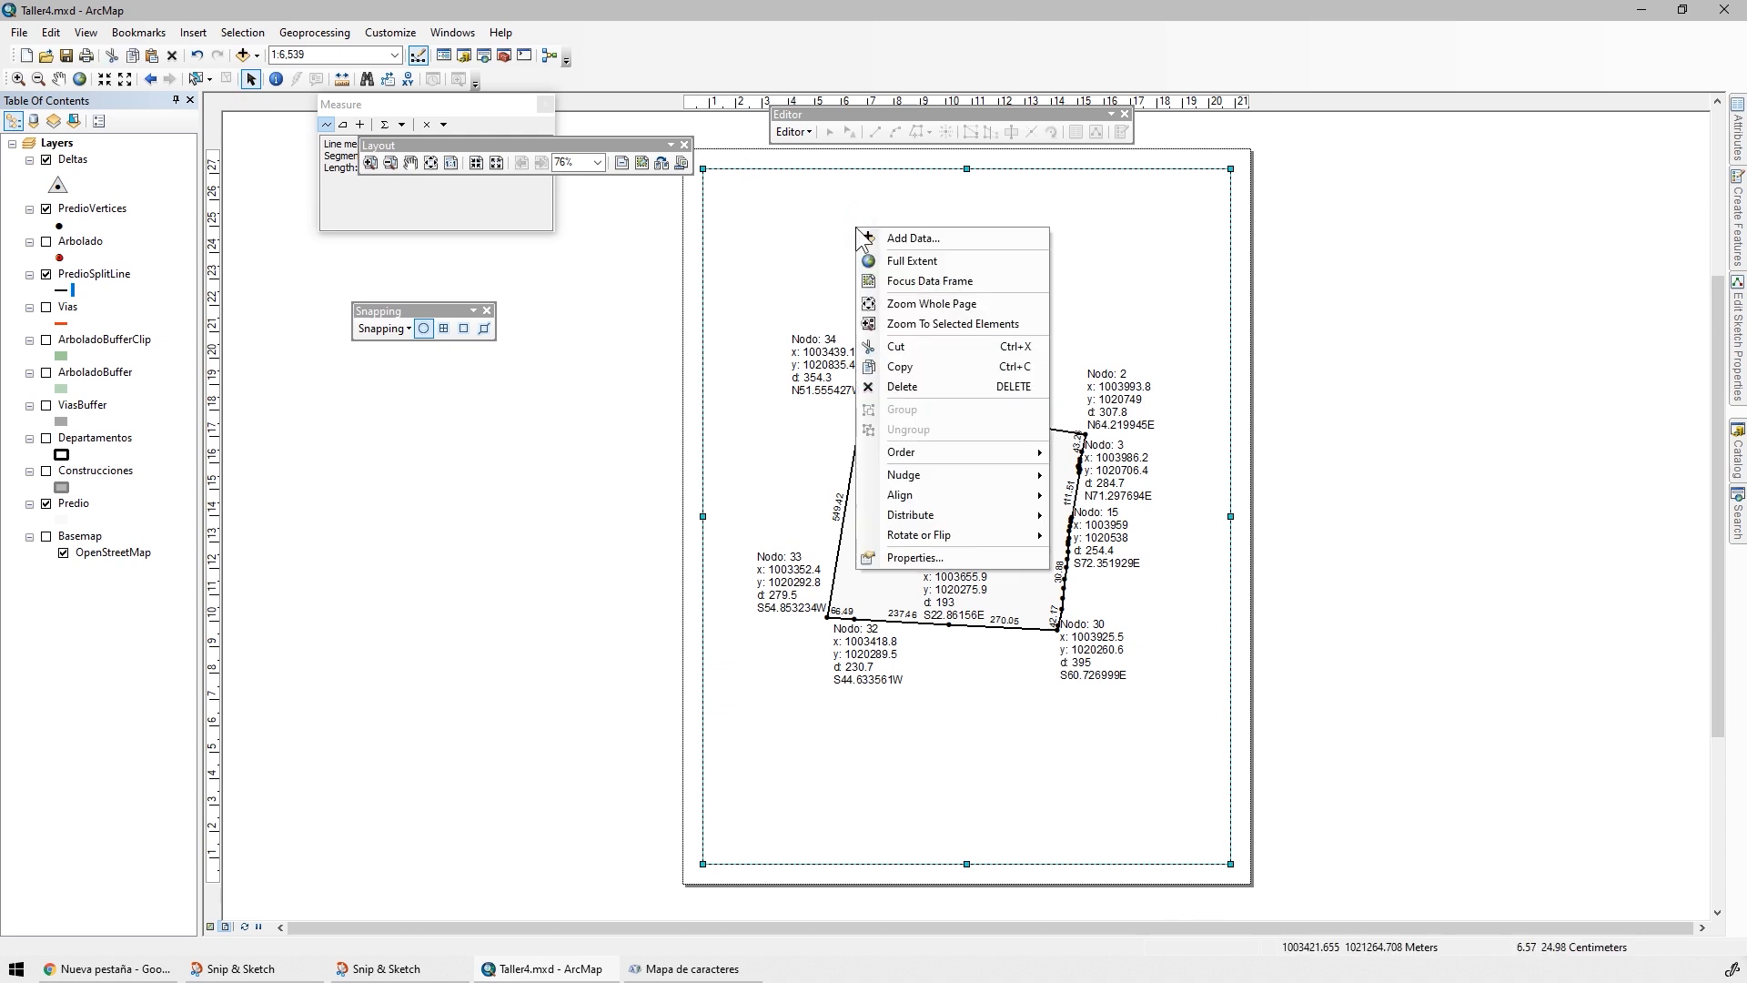
{"action": "left_click", "coordinate": [980, 557]}
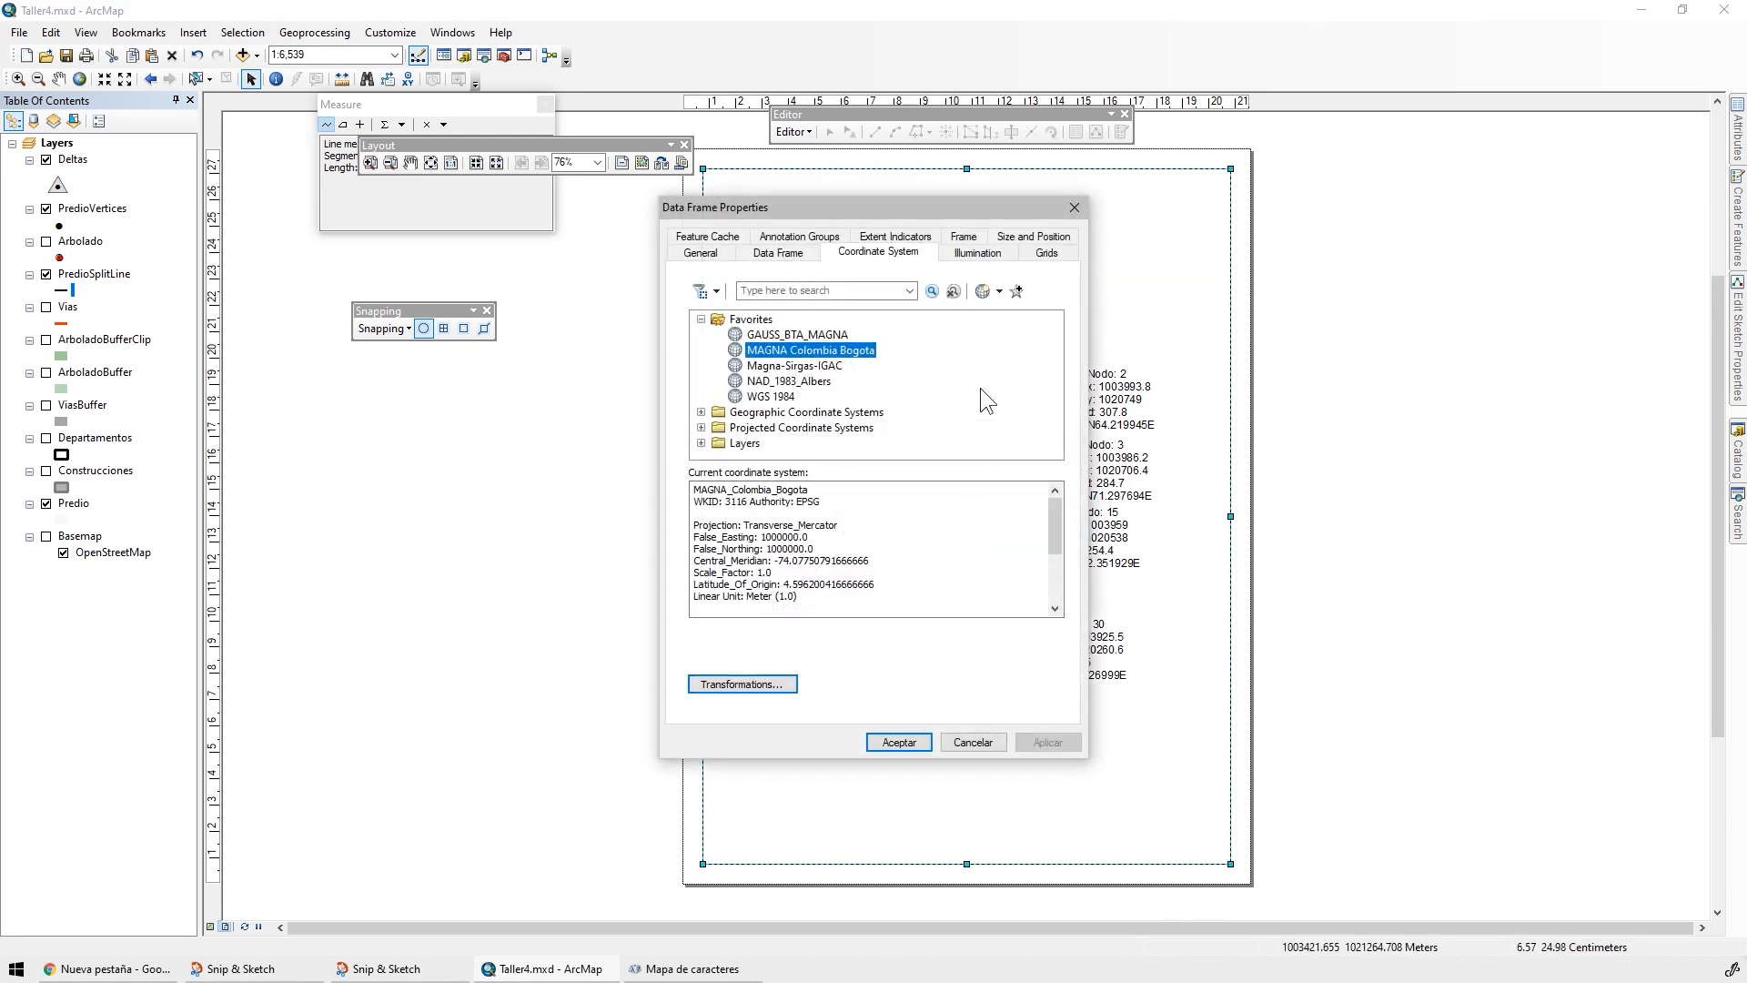
{"action": "left_click", "coordinate": [1037, 257]}
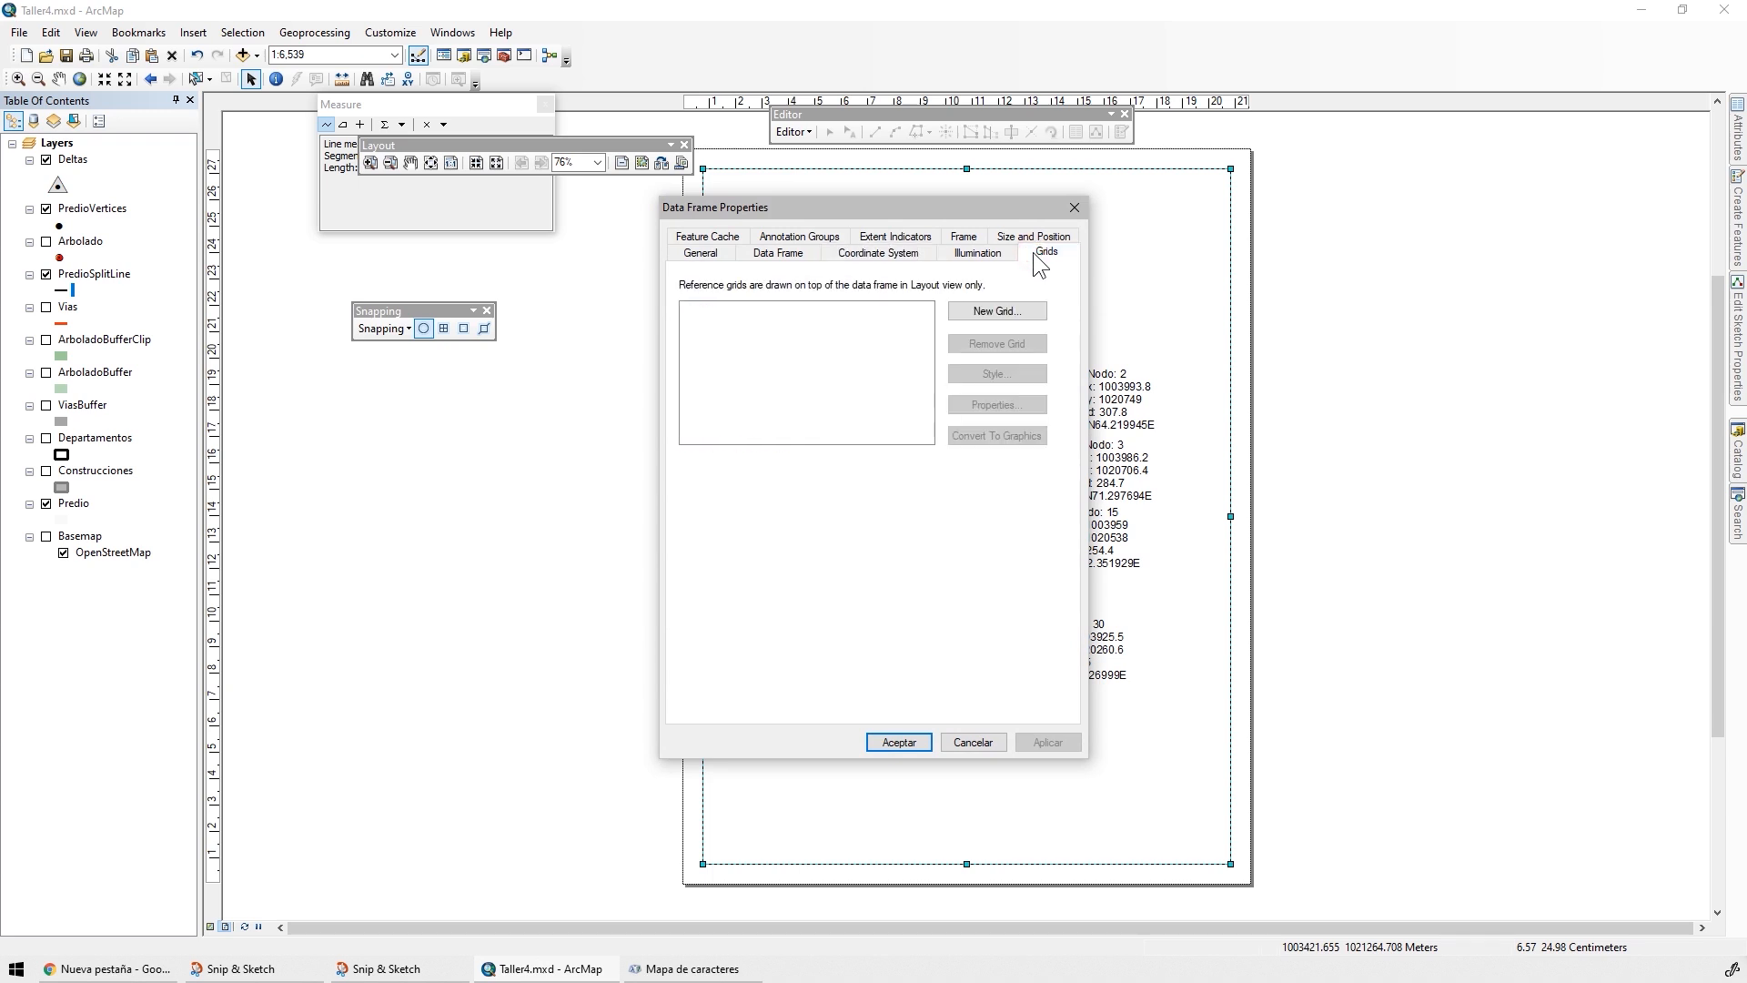
{"action": "left_click_drag", "start_coordinate": [941, 204], "coordinate": [688, 302]}
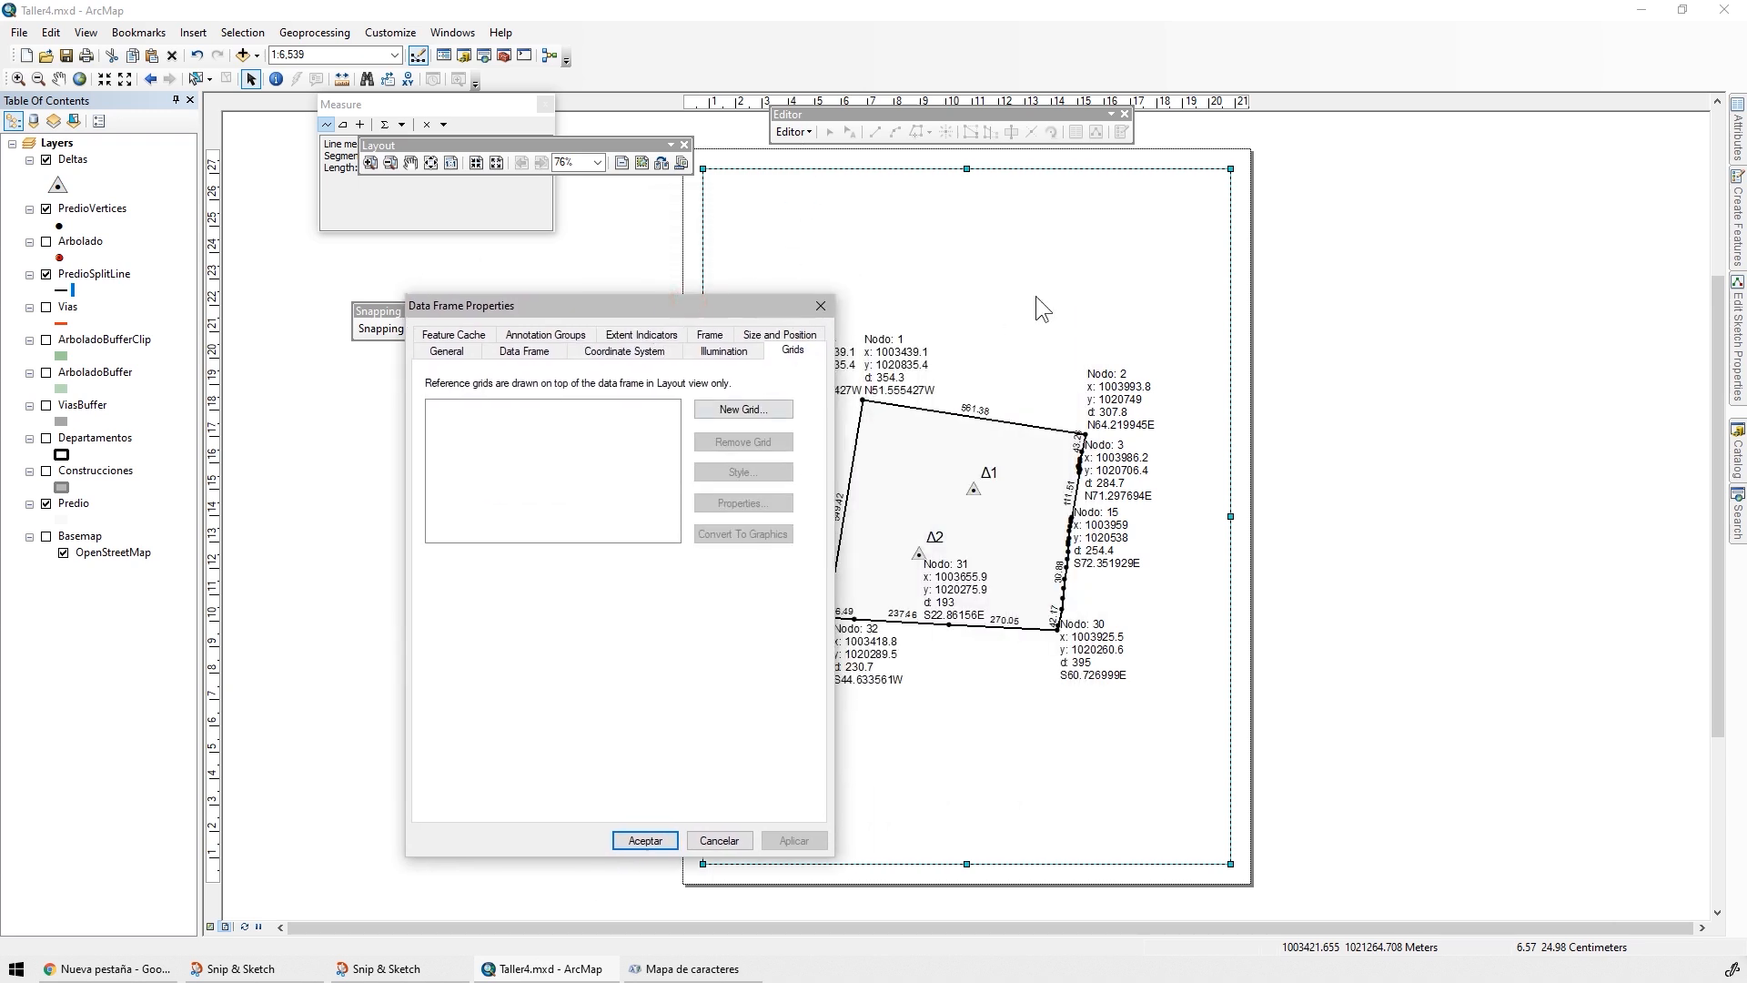
{"action": "left_click", "coordinate": [738, 408]}
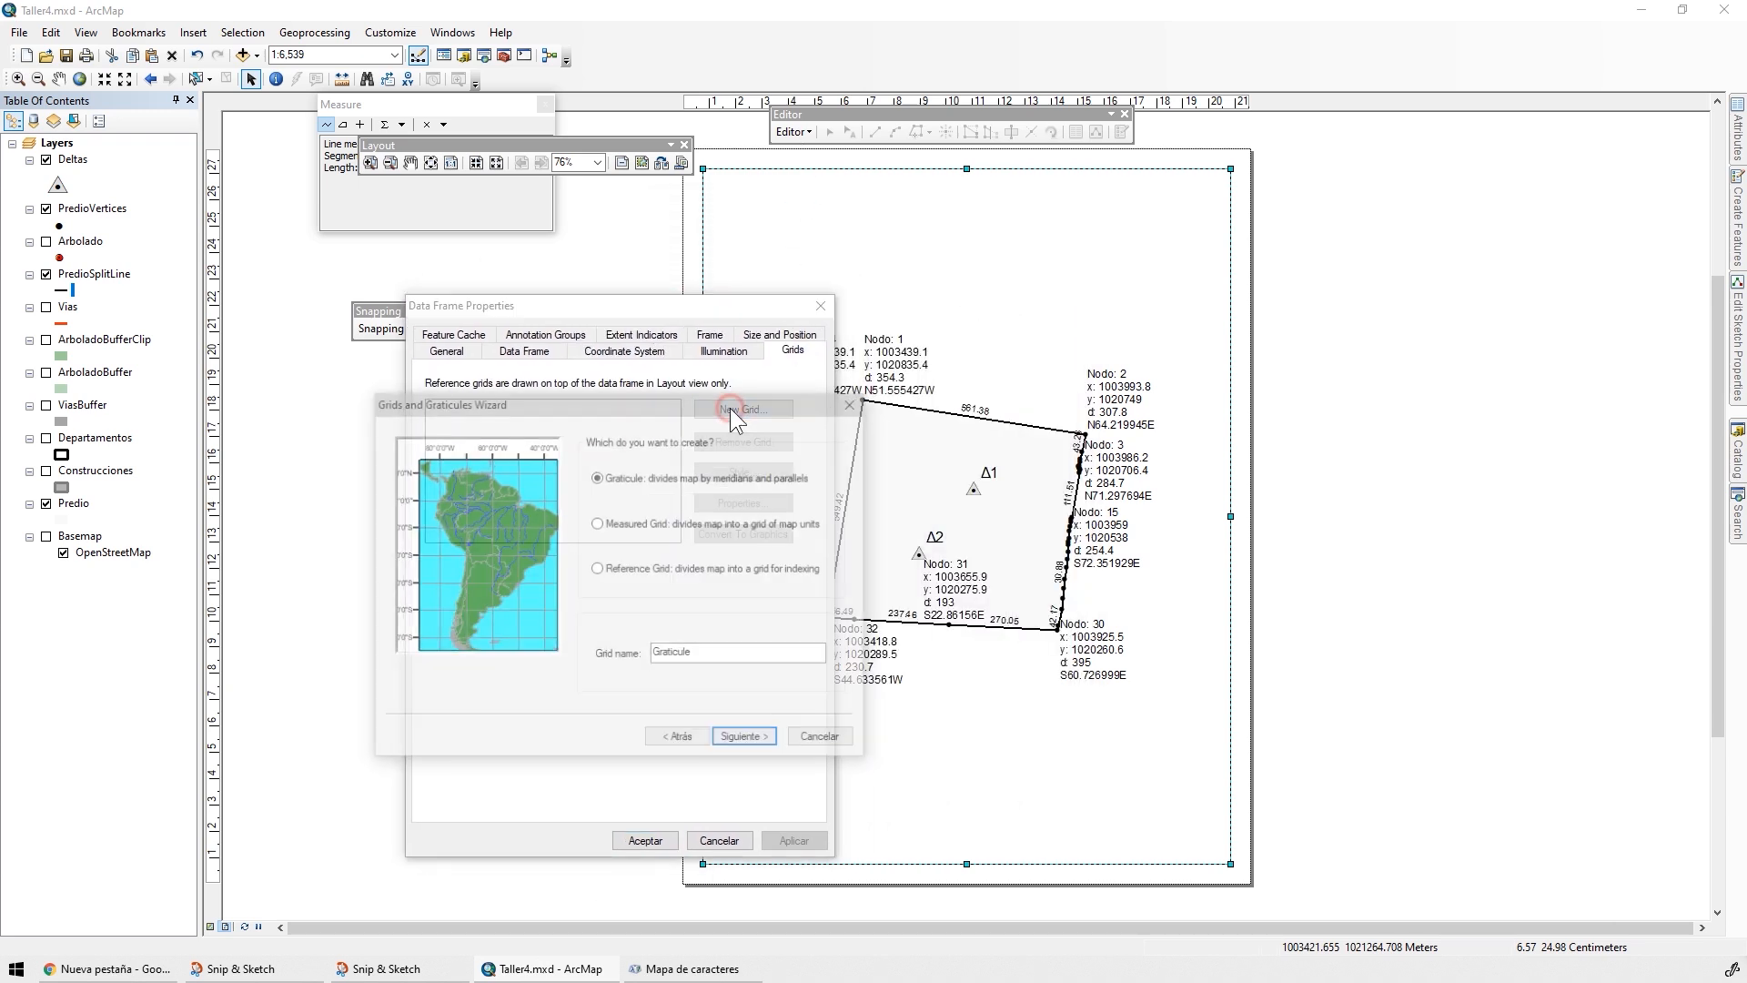
{"action": "left_click", "coordinate": [623, 523]}
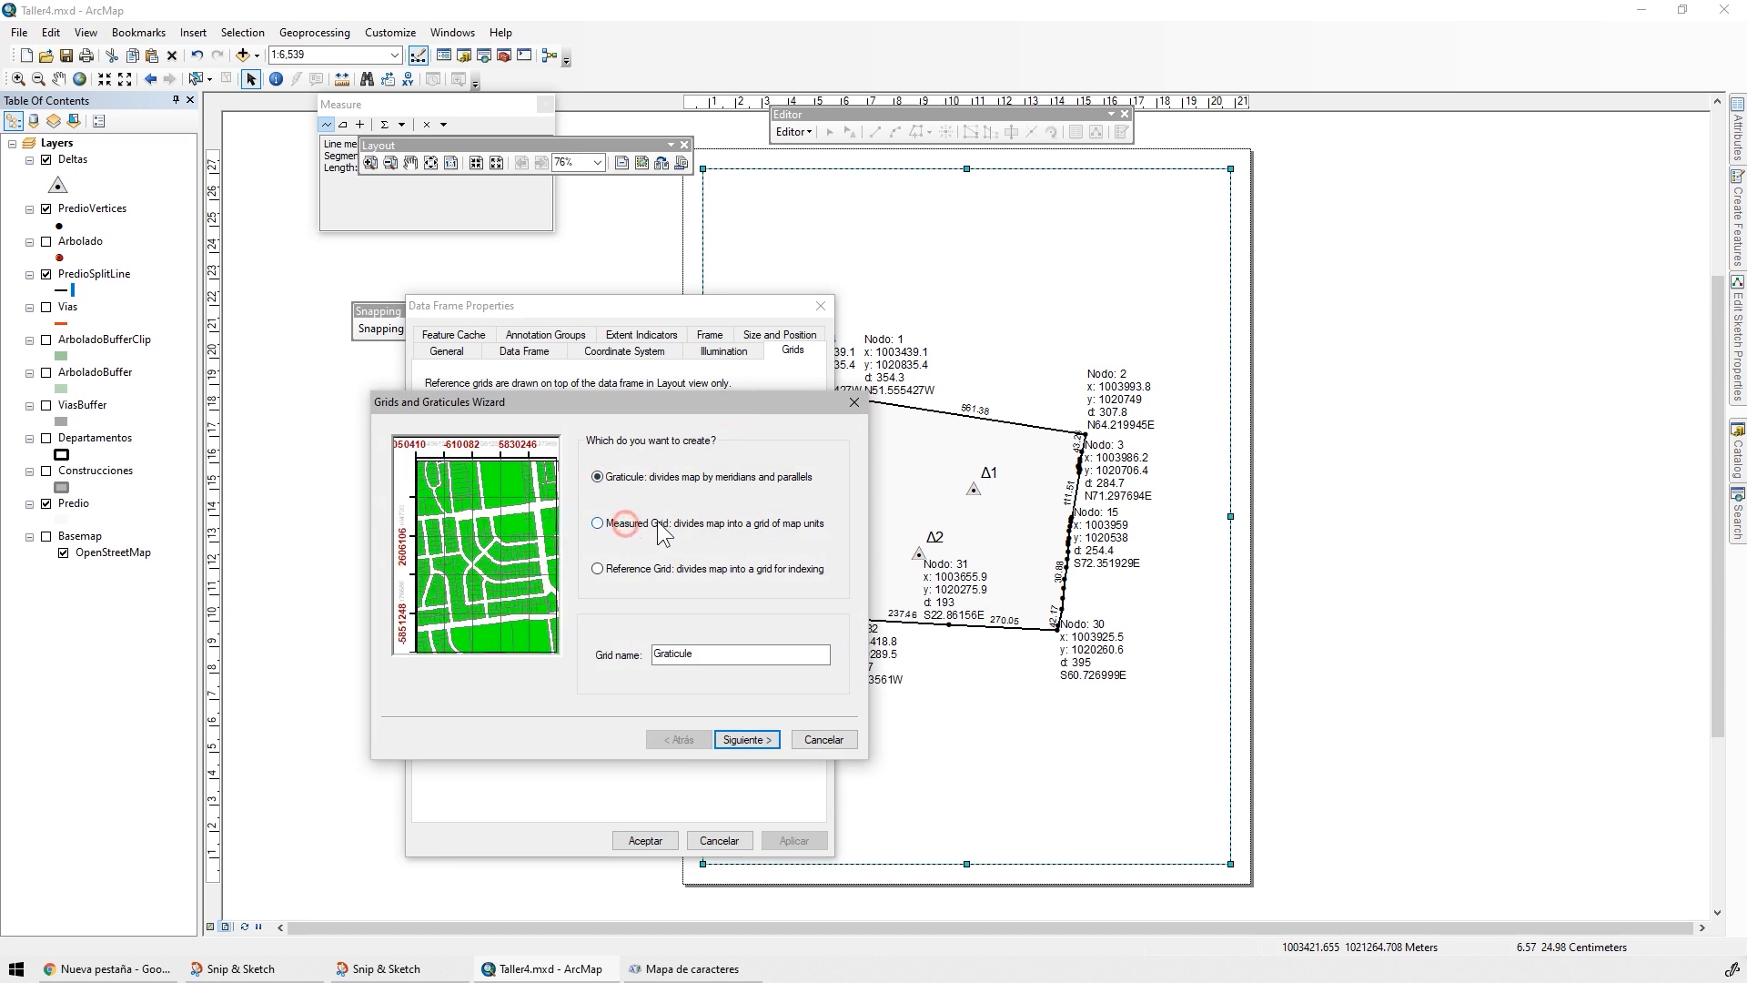
{"action": "left_click", "coordinate": [746, 739]}
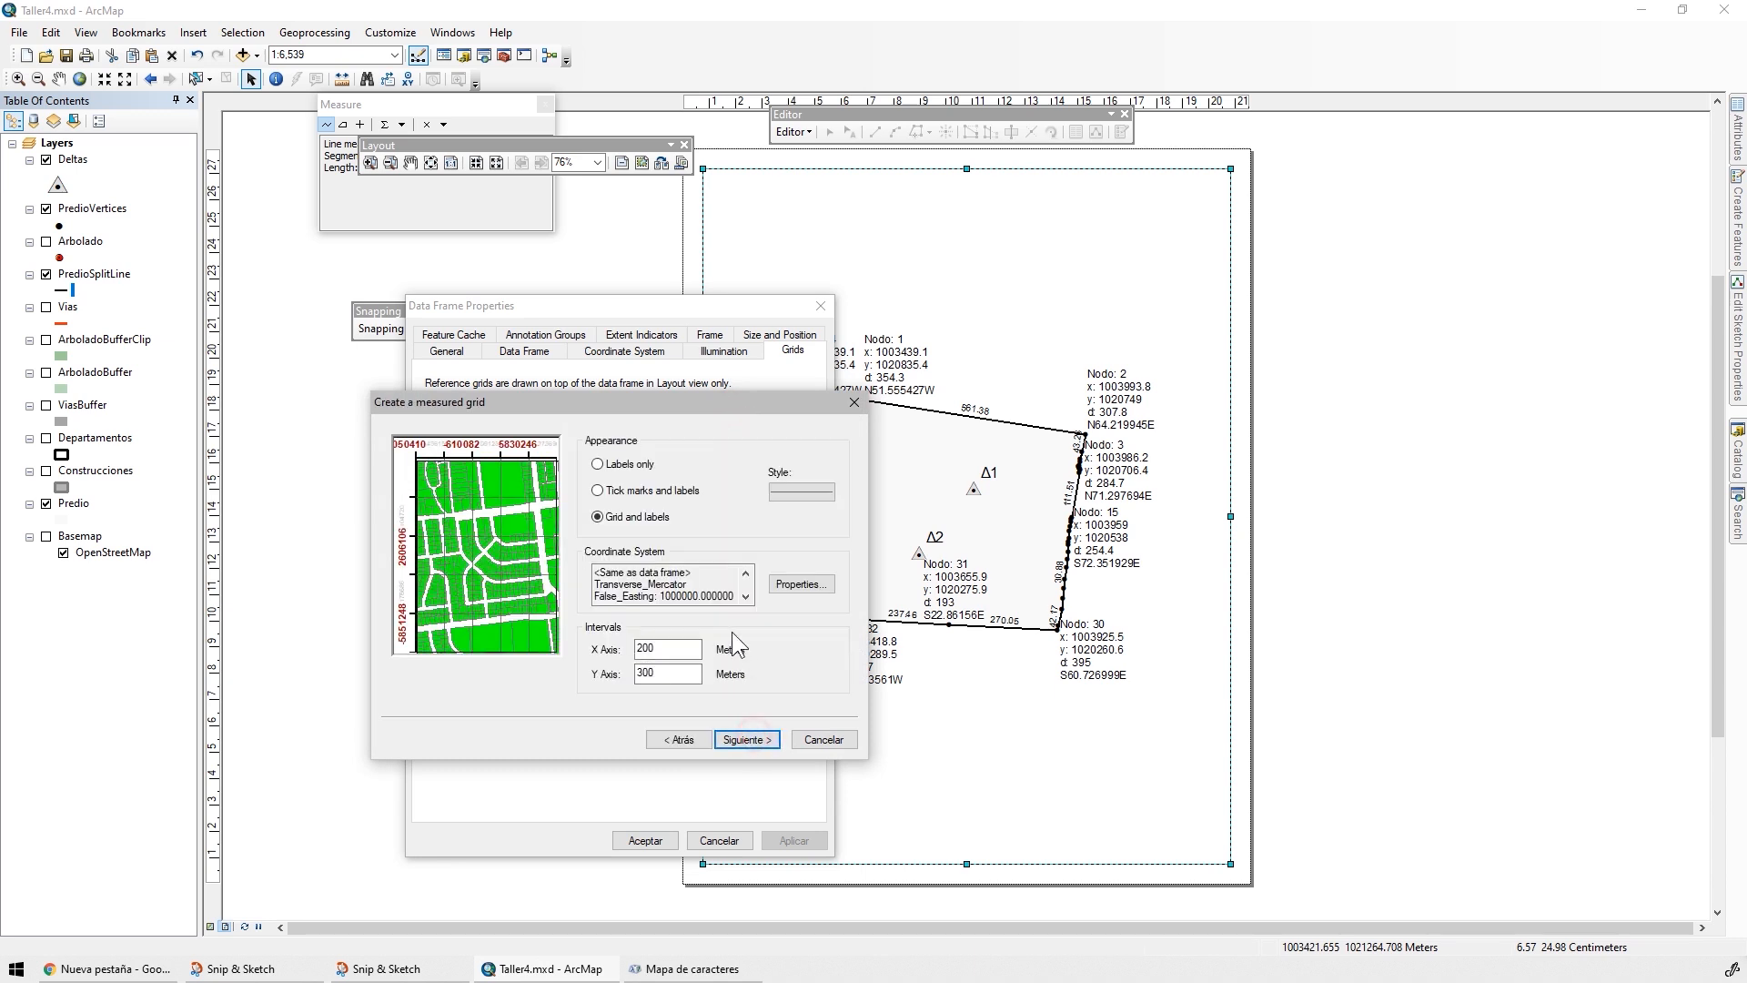
{"action": "left_click", "coordinate": [605, 649]}
{"action": "left_click", "coordinate": [746, 739]}
Keep the major division ticks enabled, finish the measured grid with the default settings and apply it to the data frame
{"action": "left_click", "coordinate": [648, 470]}
{"action": "left_click", "coordinate": [645, 470]}
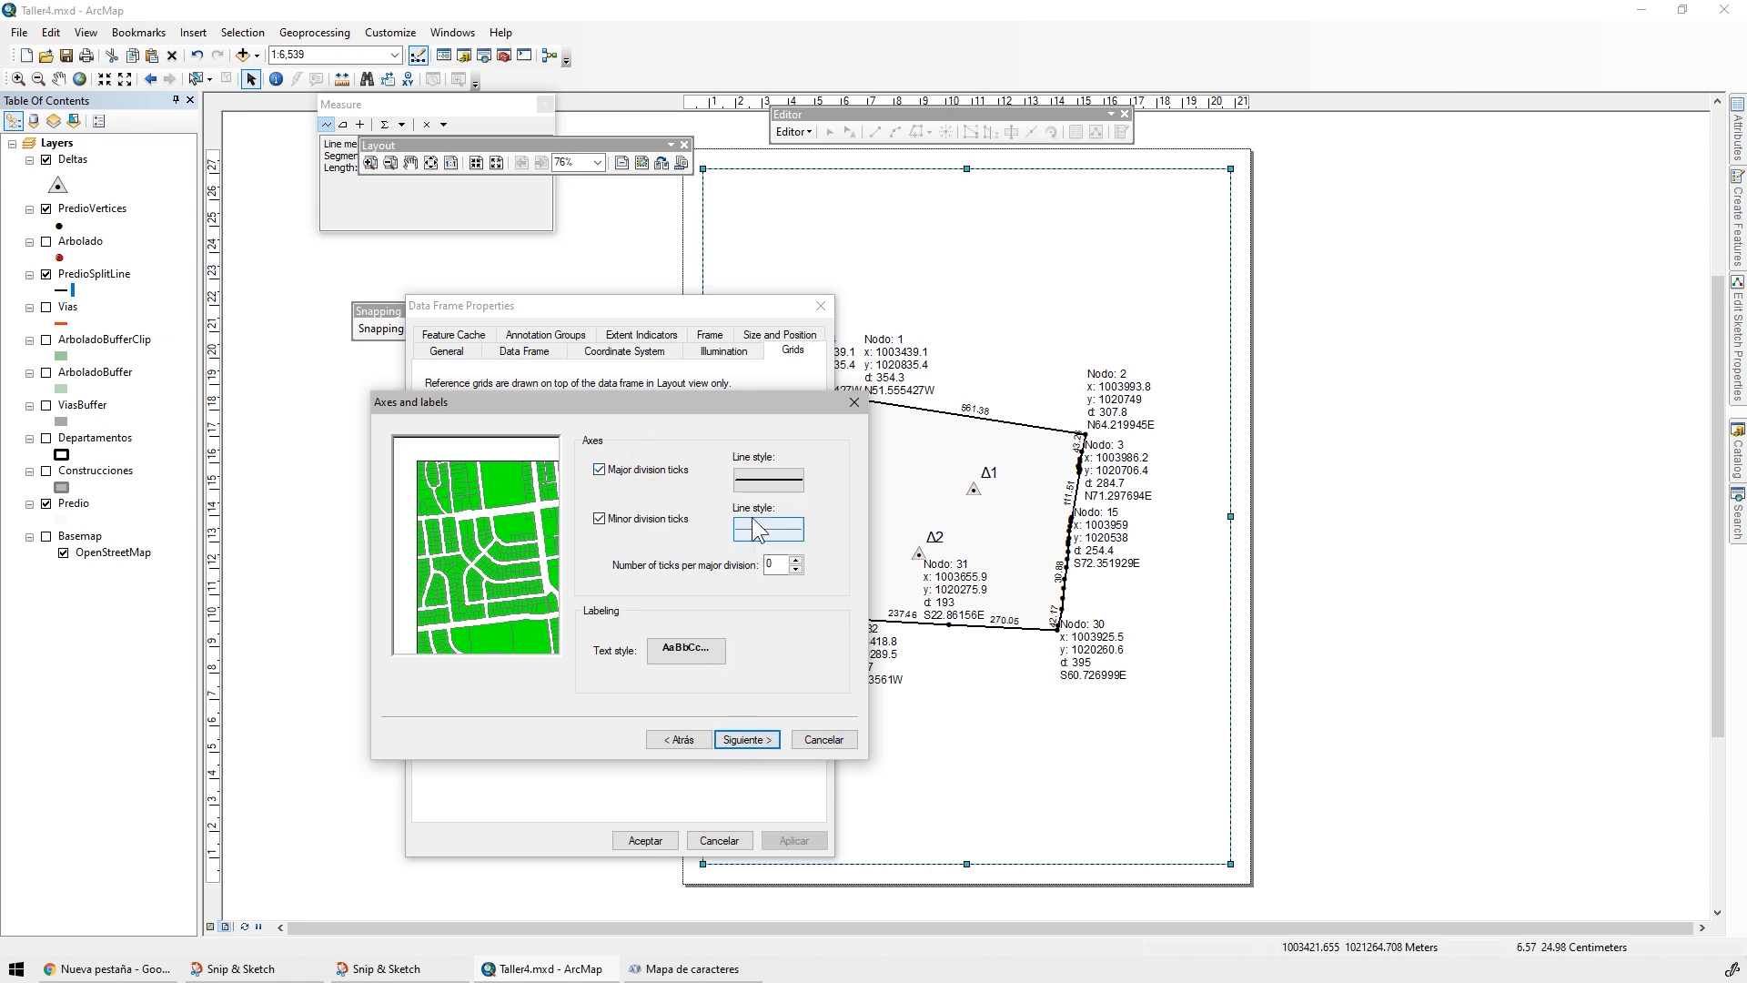
{"action": "left_click", "coordinate": [746, 738]}
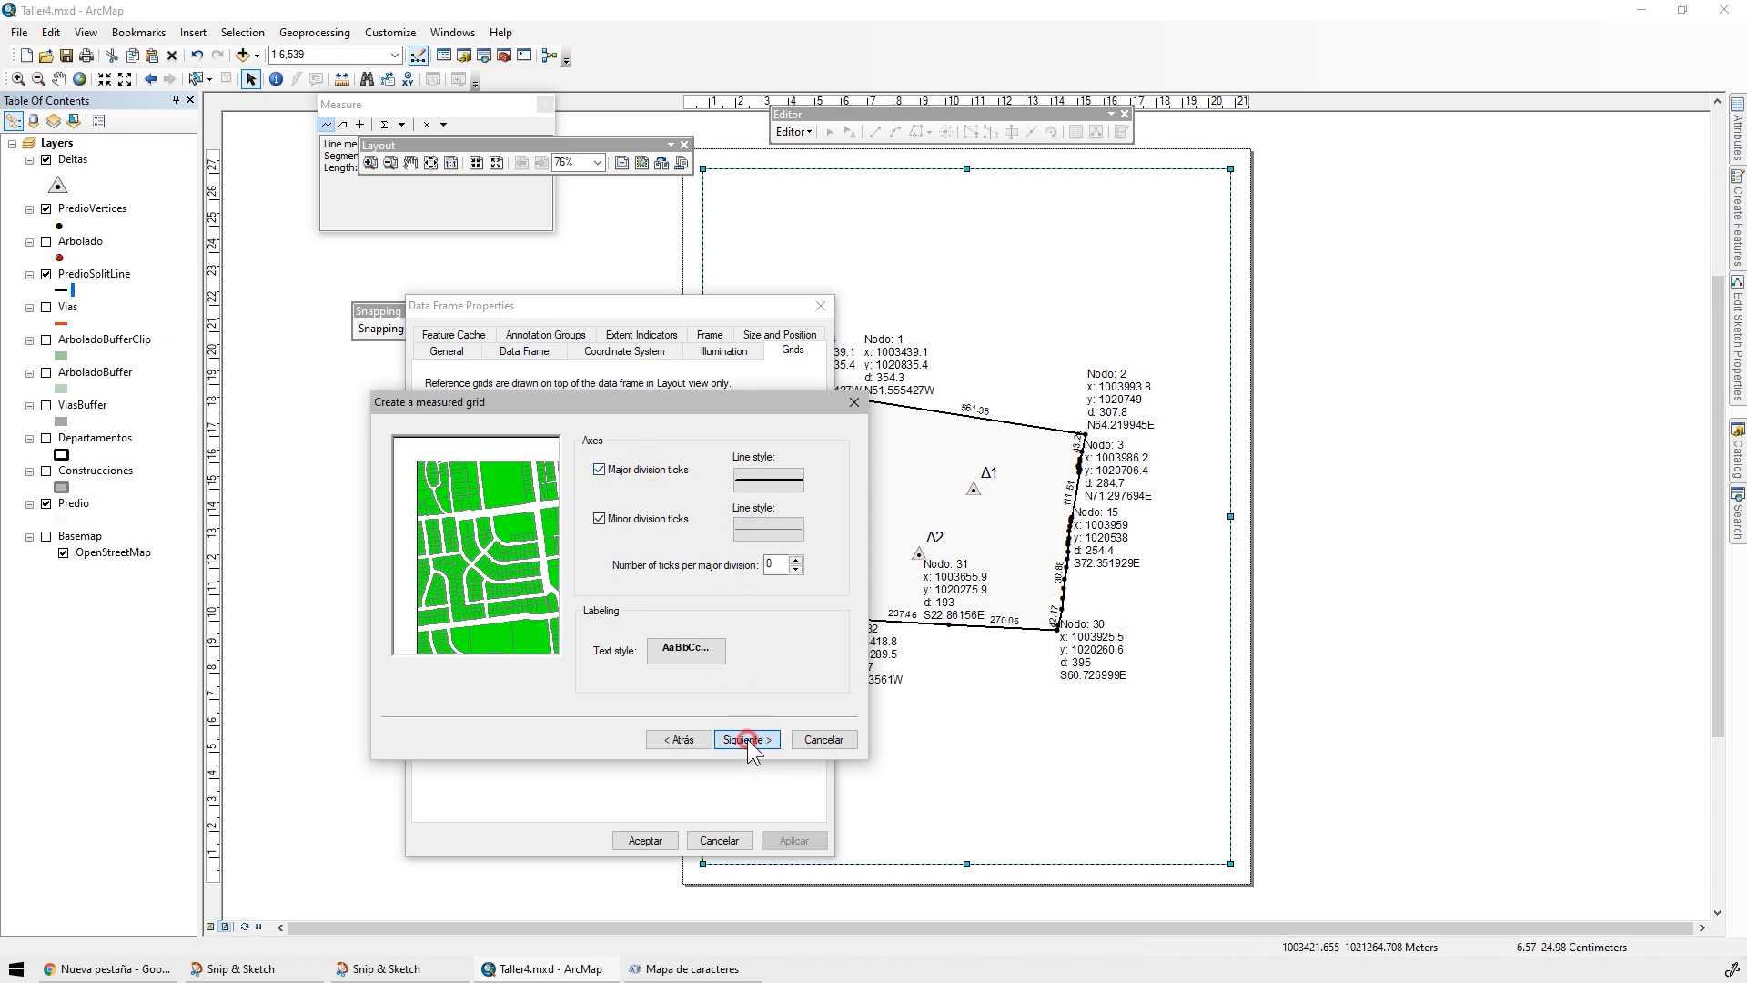
{"action": "left_click", "coordinate": [746, 738]}
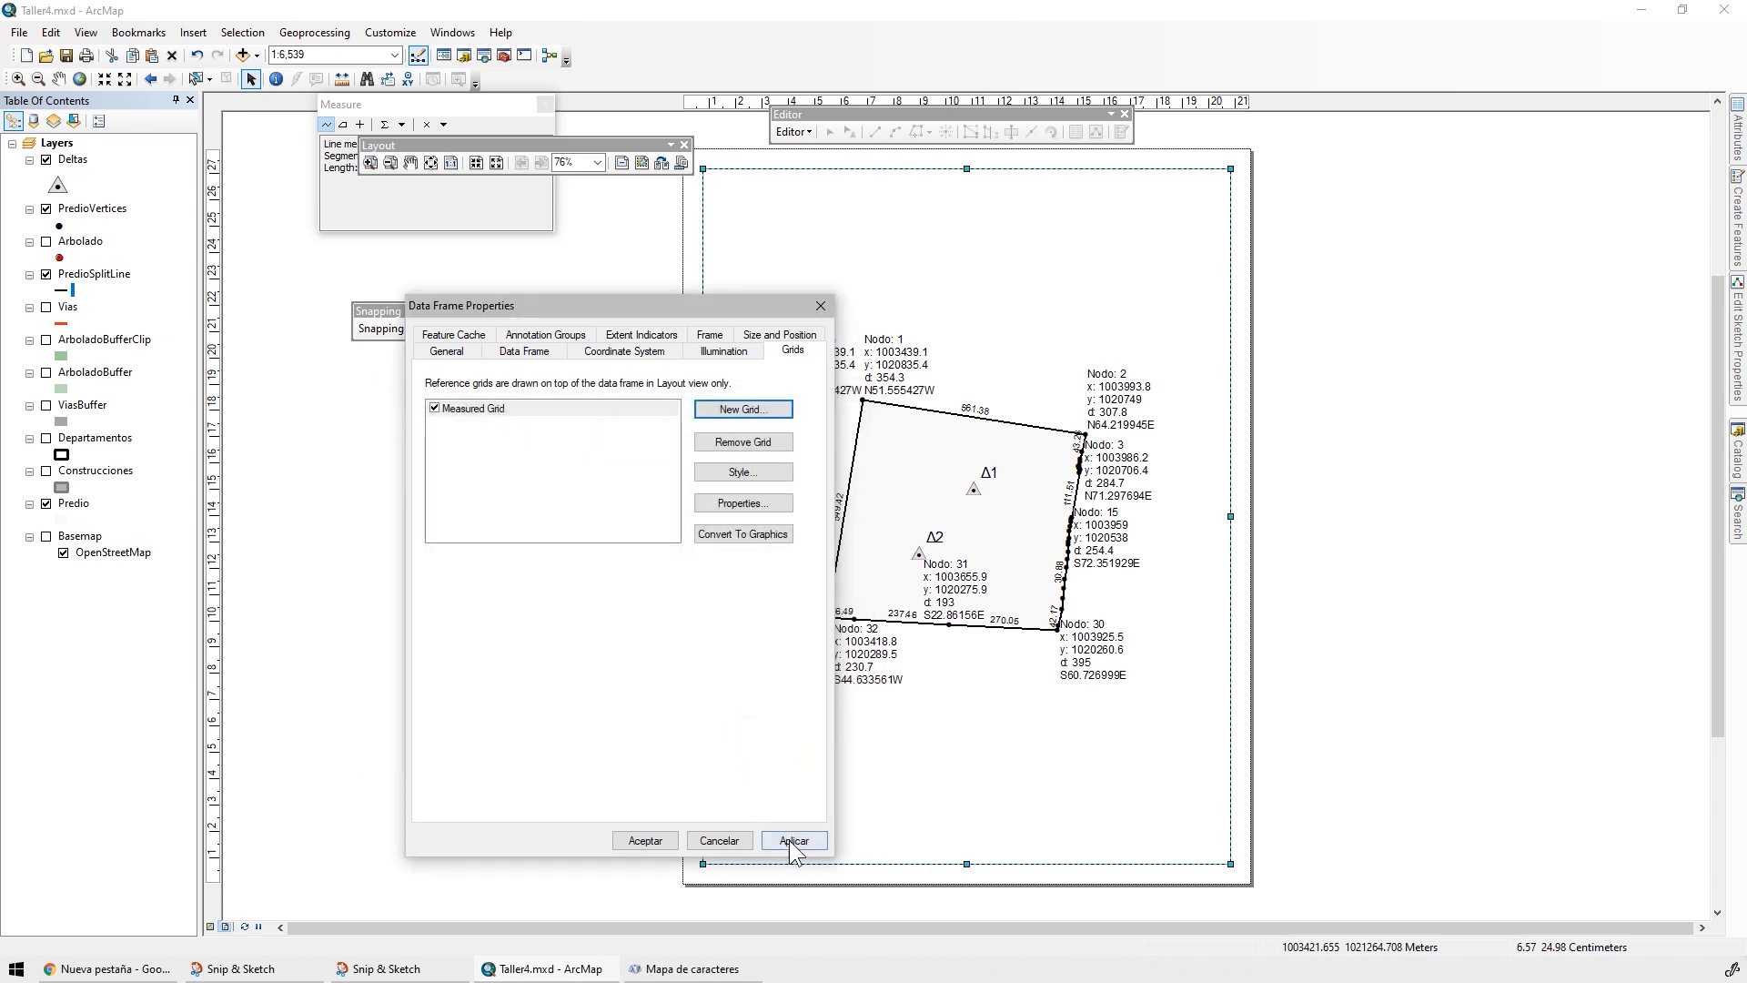
{"action": "left_click", "coordinate": [795, 840]}
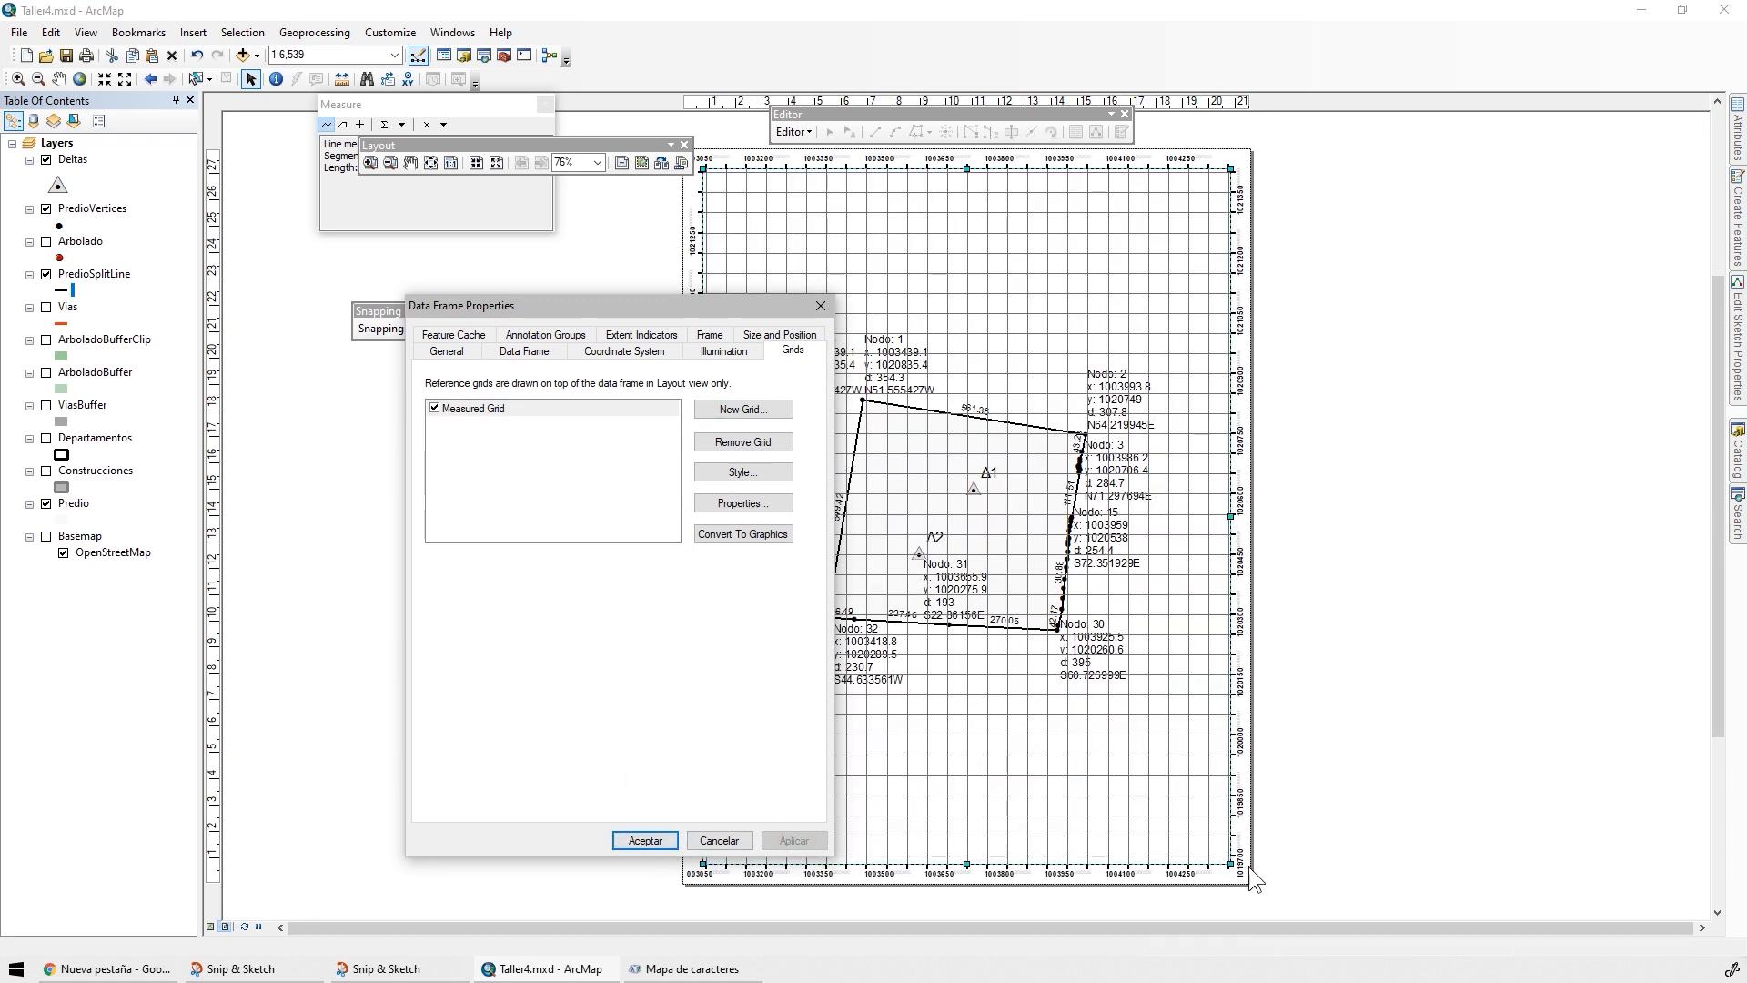
{"action": "left_click", "coordinate": [632, 844]}
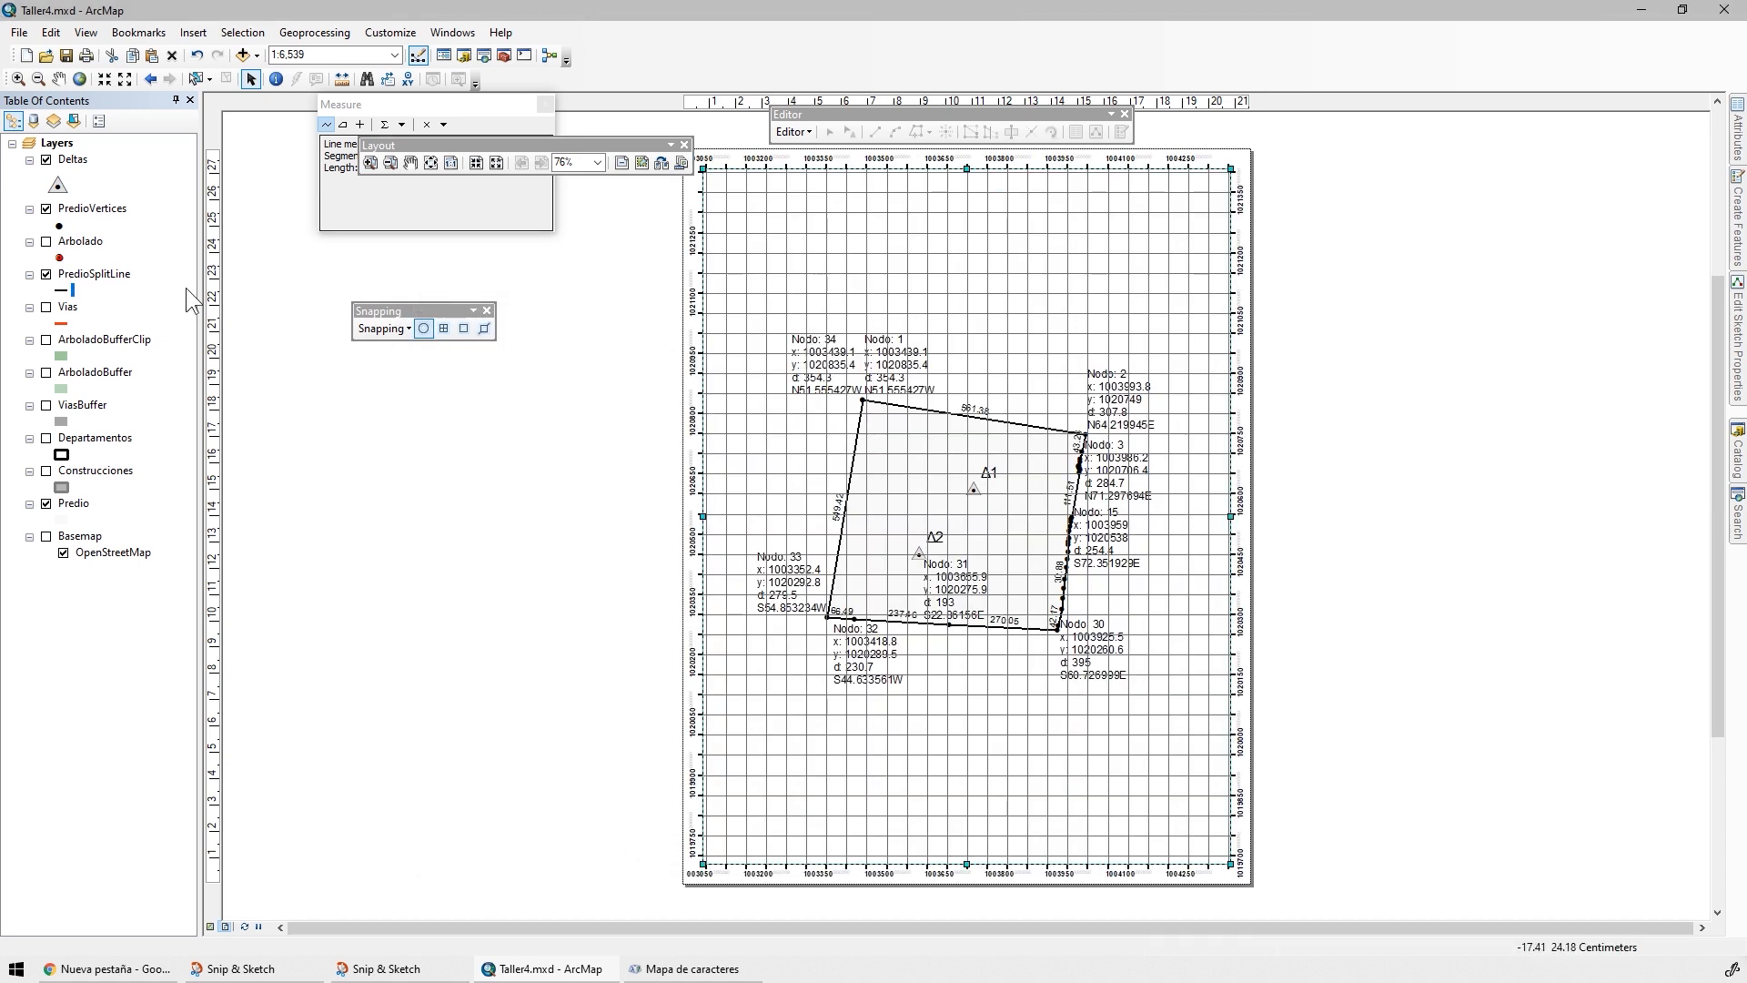
Fit the data frame to the extent of the Predio layer and enlarge the page around the upper grid labels
{"action": "right_click", "coordinate": [80, 501]}
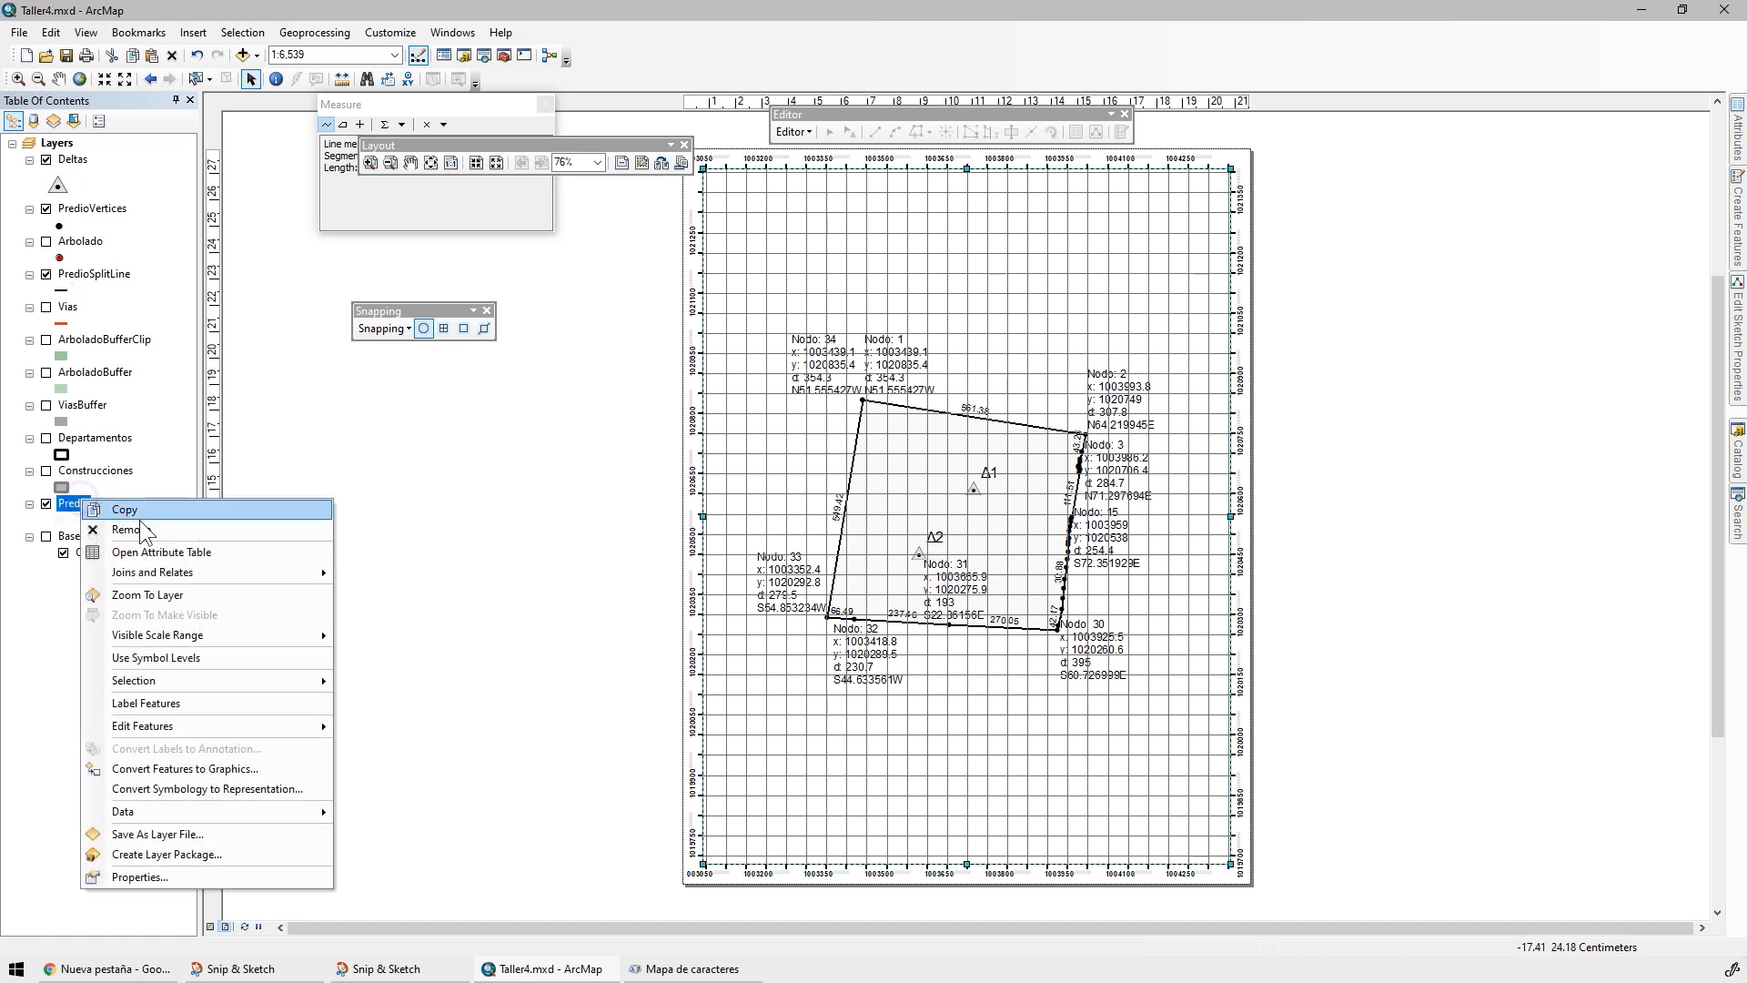
{"action": "left_click", "coordinate": [200, 592]}
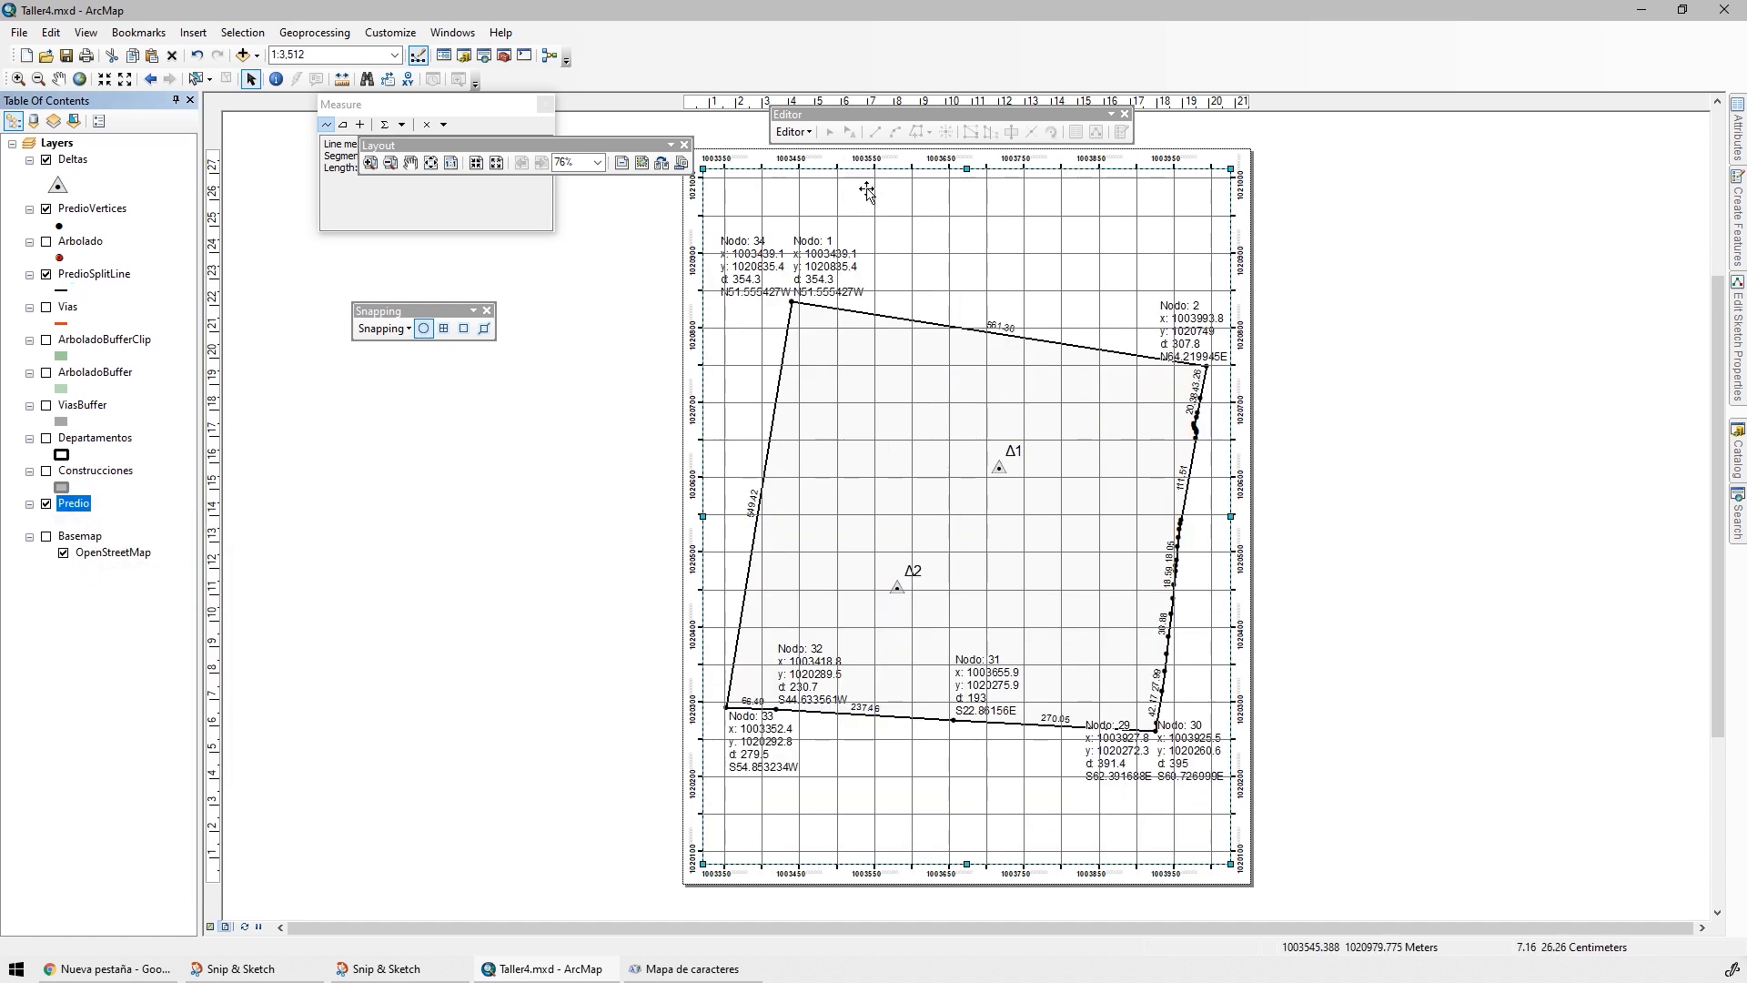
{"action": "scroll", "coordinate": [1177, 188], "scroll_direction": "down", "scroll_amount": 5}
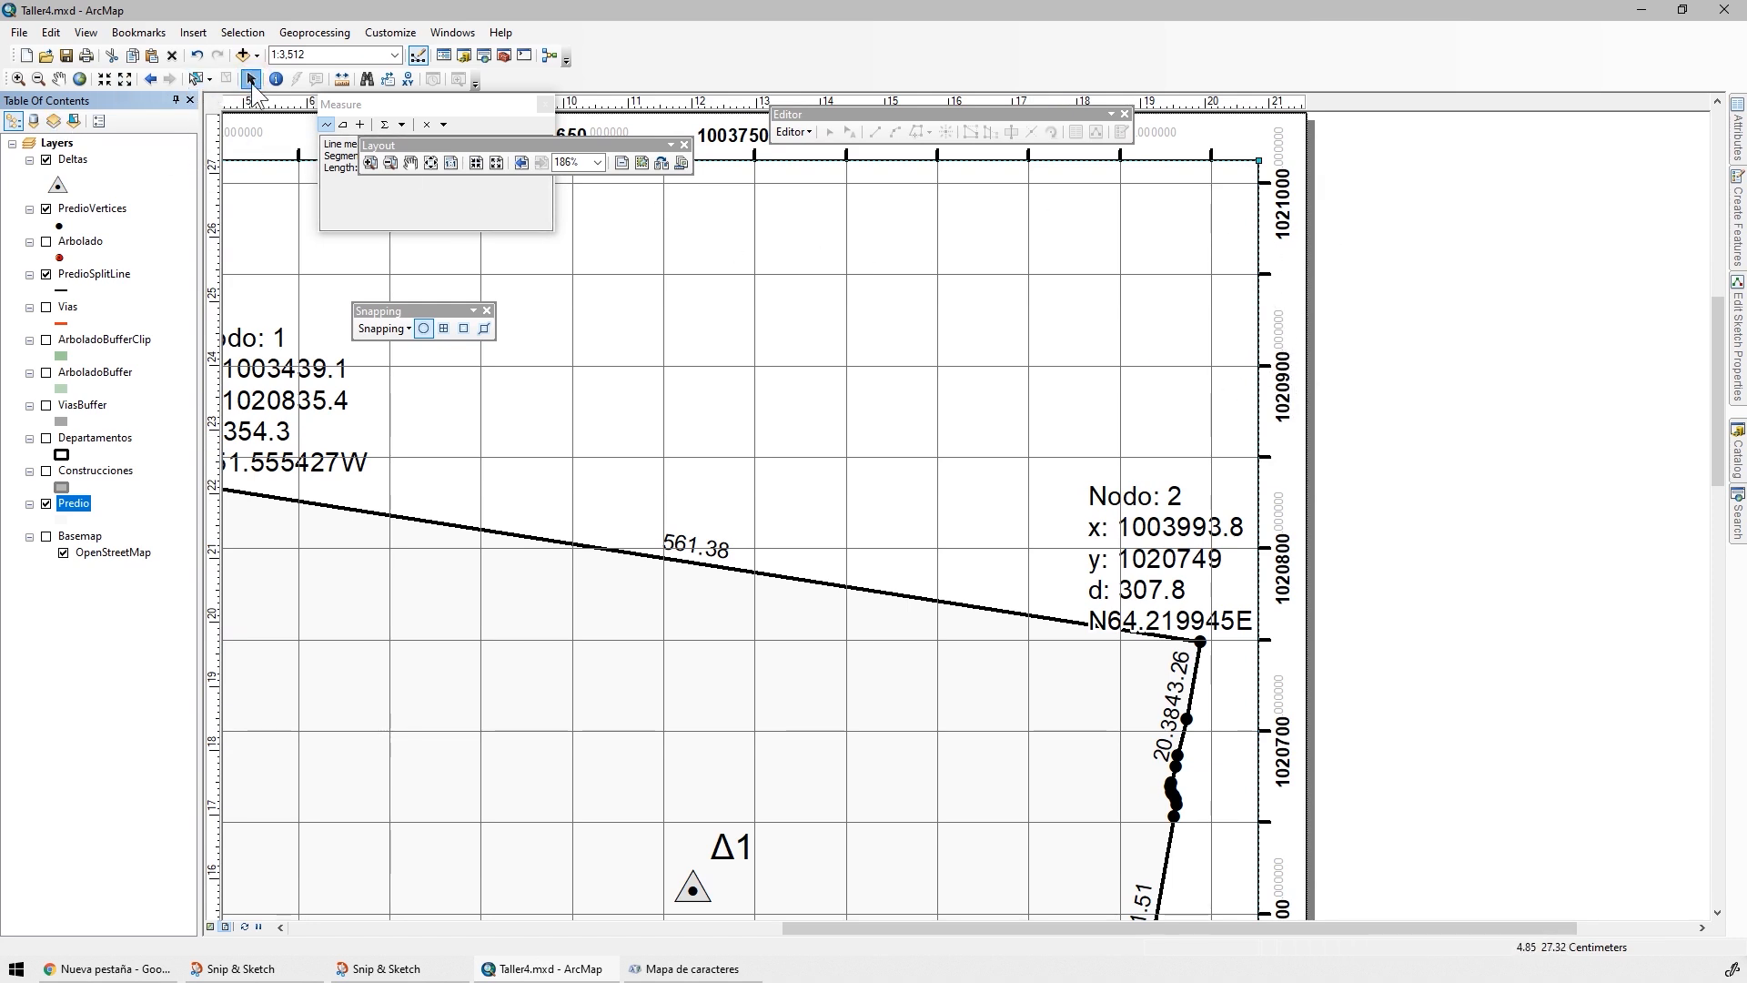
Format the measured grid's coordinate labels to show no decimal places
{"action": "right_click", "coordinate": [909, 247]}
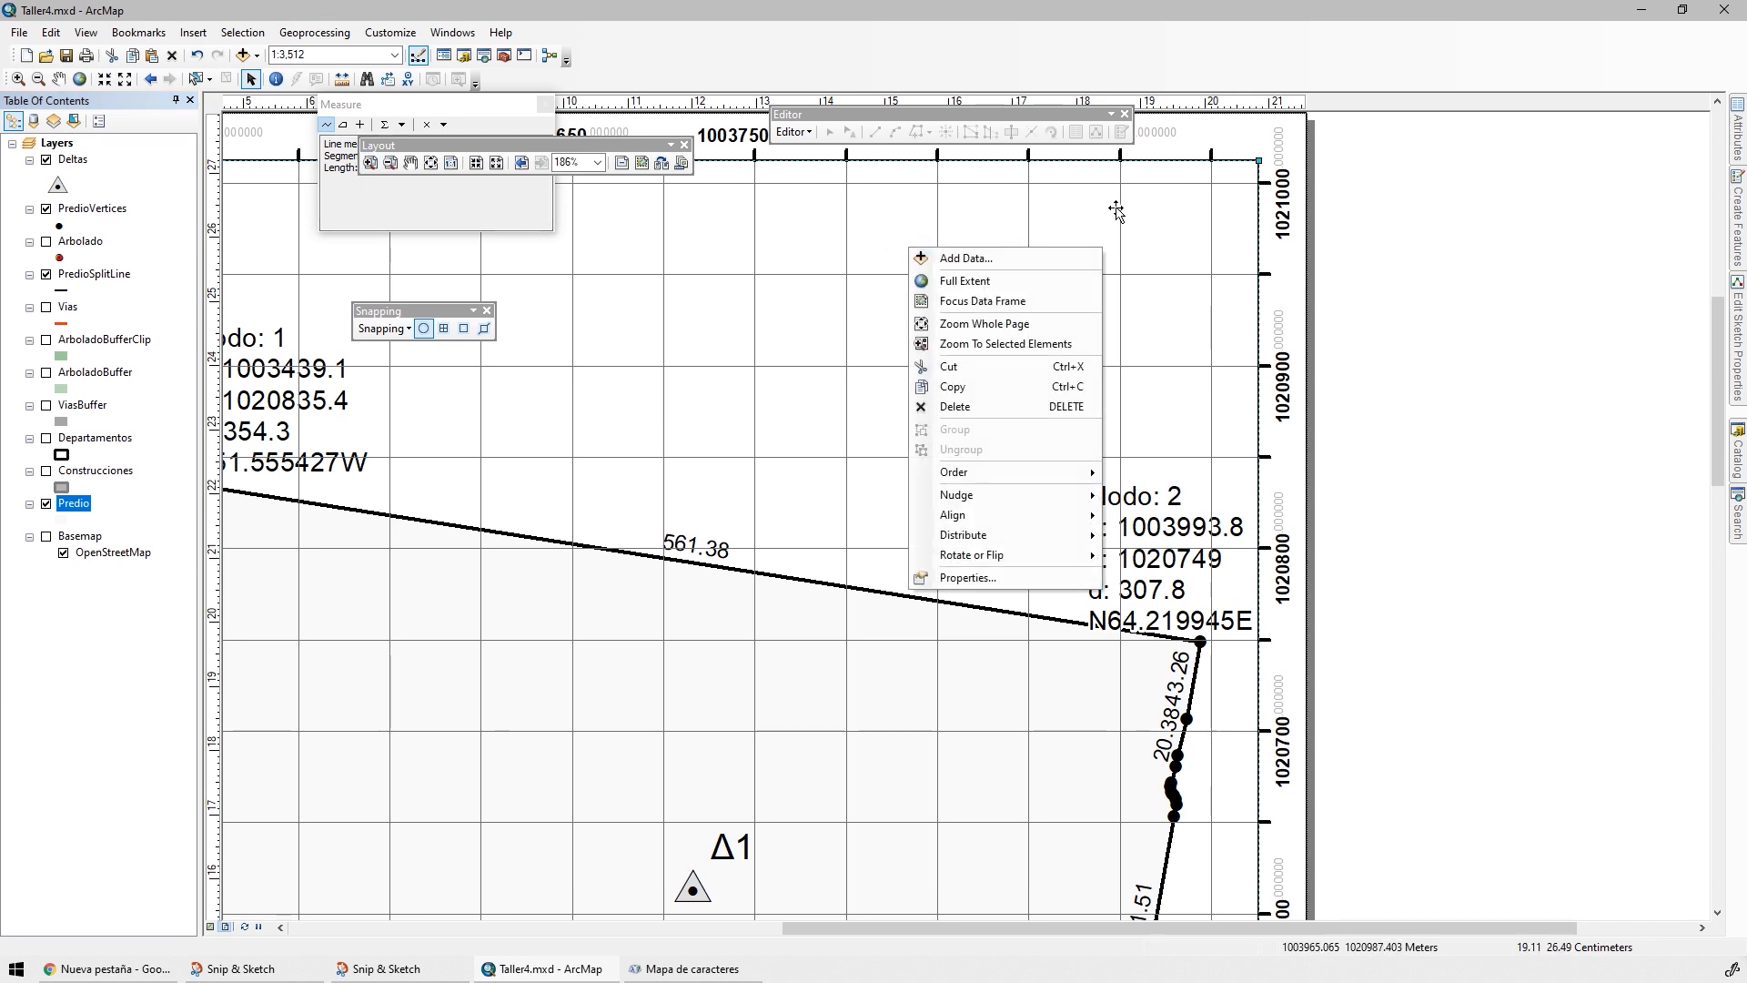
{"action": "left_click", "coordinate": [967, 577]}
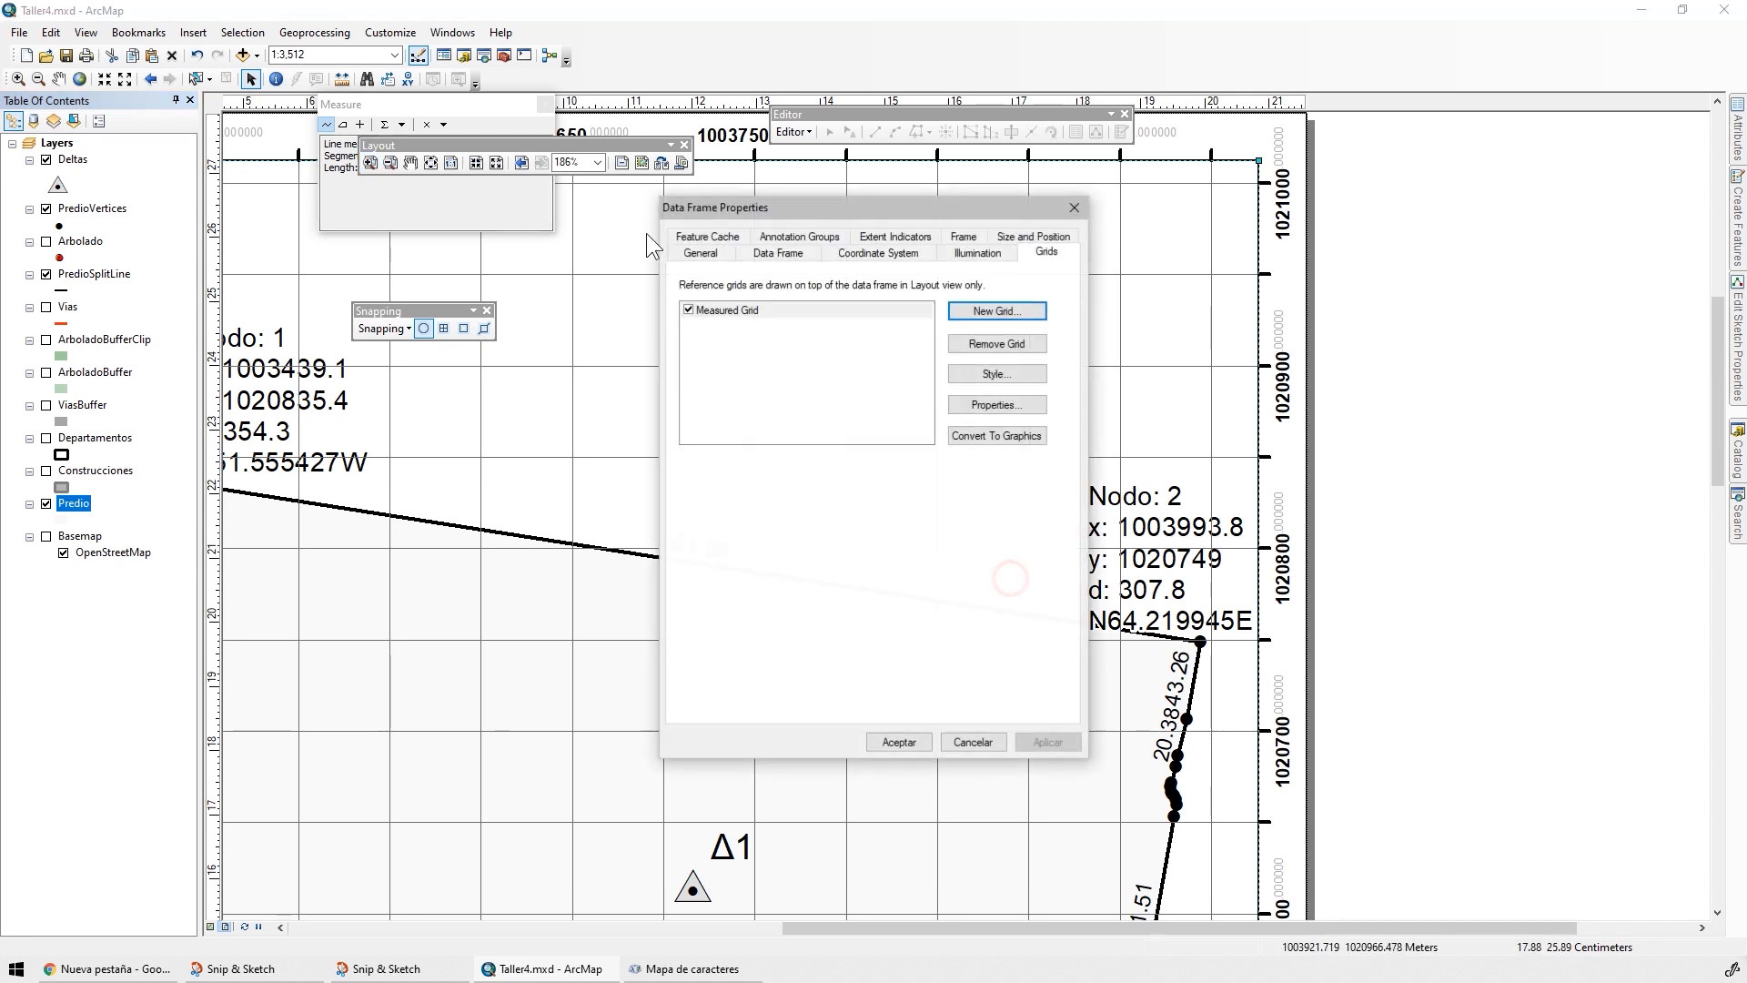
{"action": "left_click", "coordinate": [995, 404]}
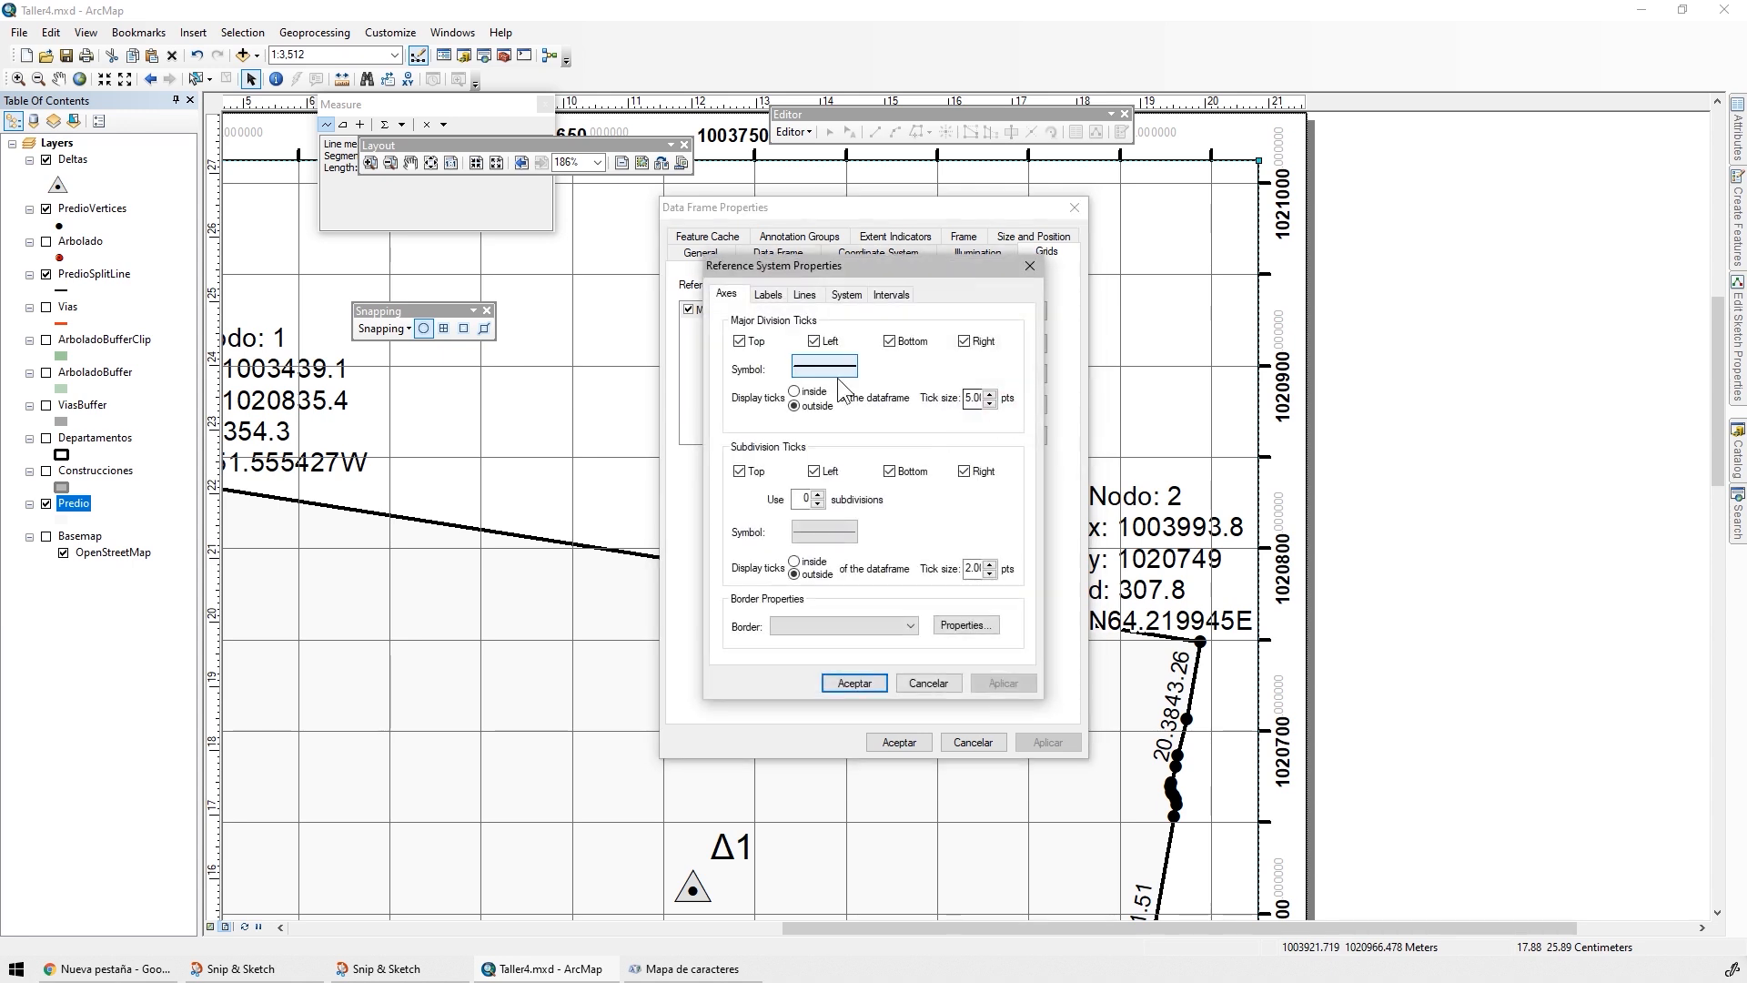
{"action": "left_click", "coordinate": [767, 294]}
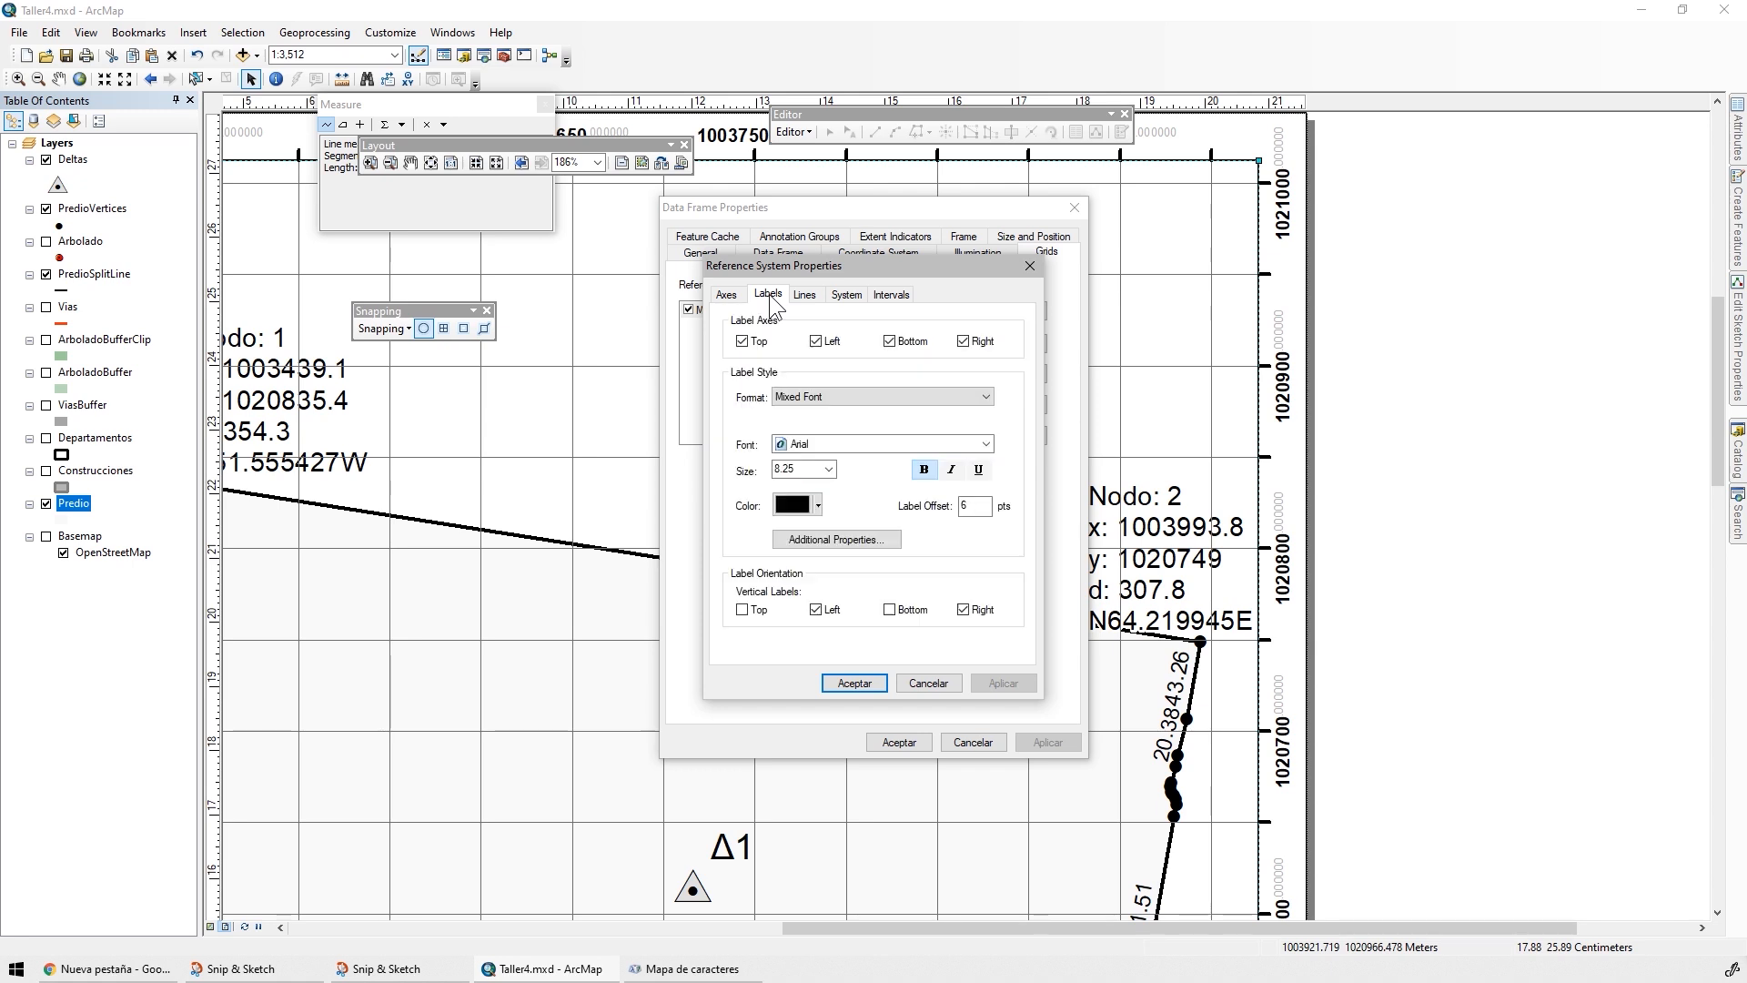
{"action": "left_click", "coordinate": [820, 540]}
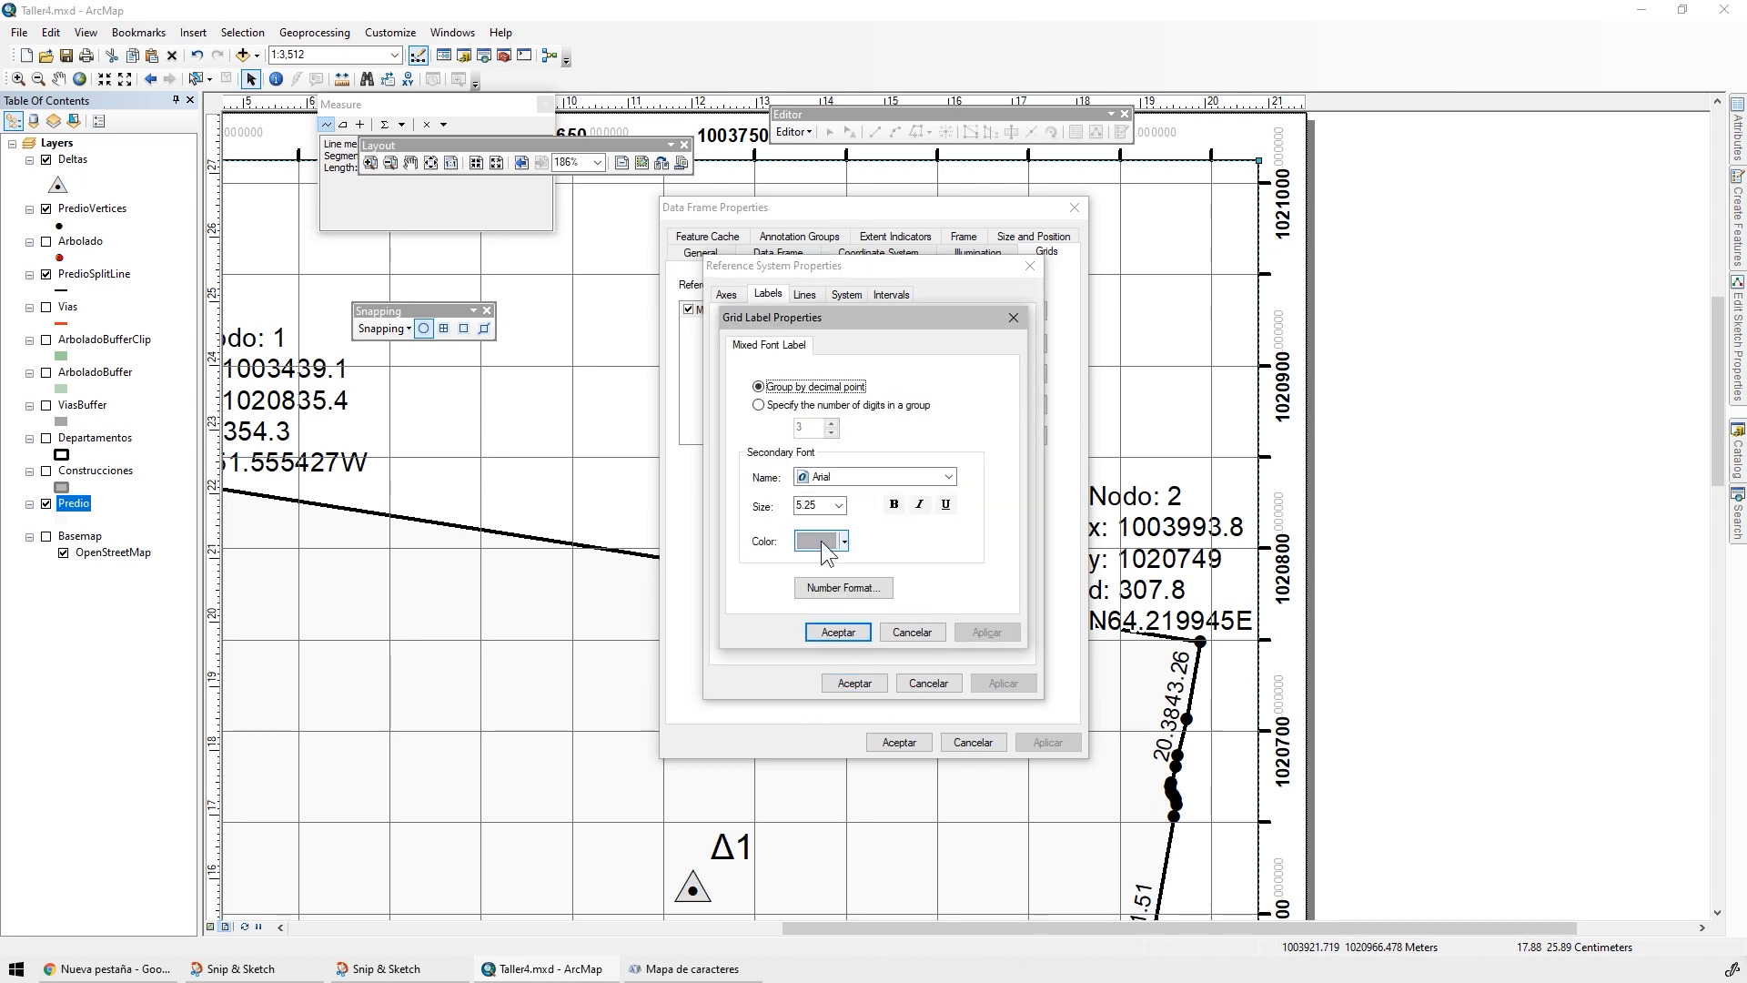
{"action": "left_click", "coordinate": [852, 591]}
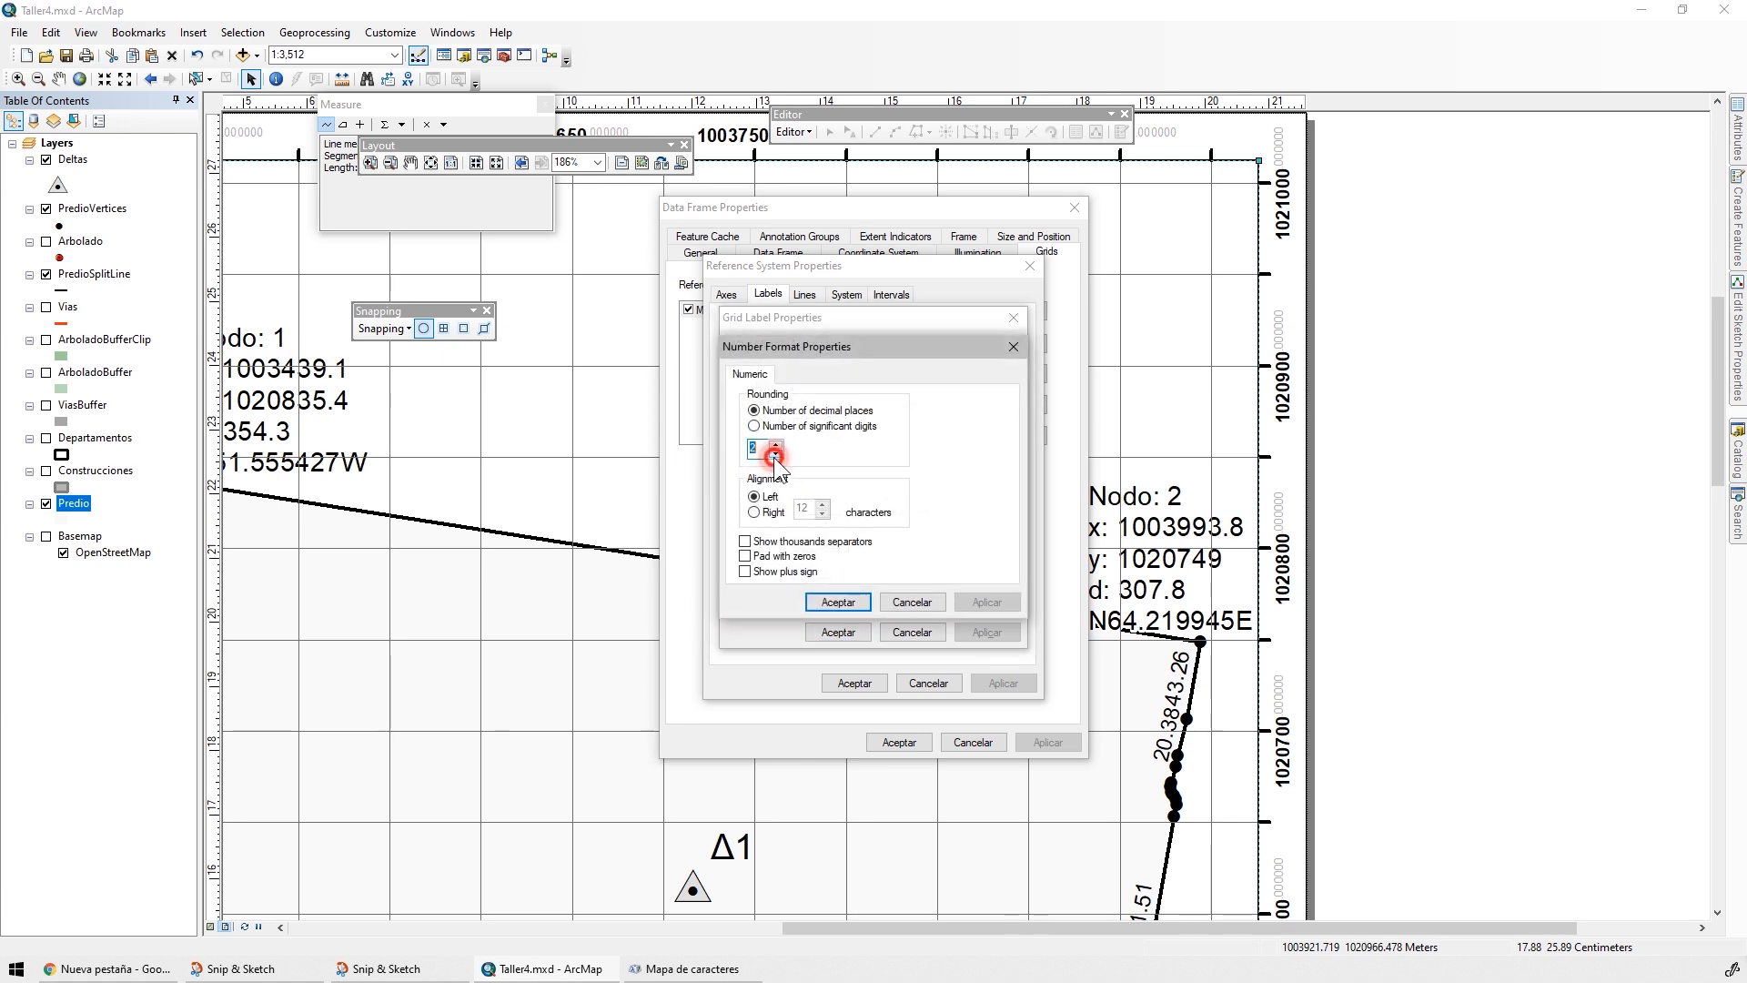
{"action": "left_click", "coordinate": [774, 455]}
{"action": "left_click", "coordinate": [775, 455]}
{"action": "left_click", "coordinate": [837, 602]}
{"action": "left_click", "coordinate": [838, 631]}
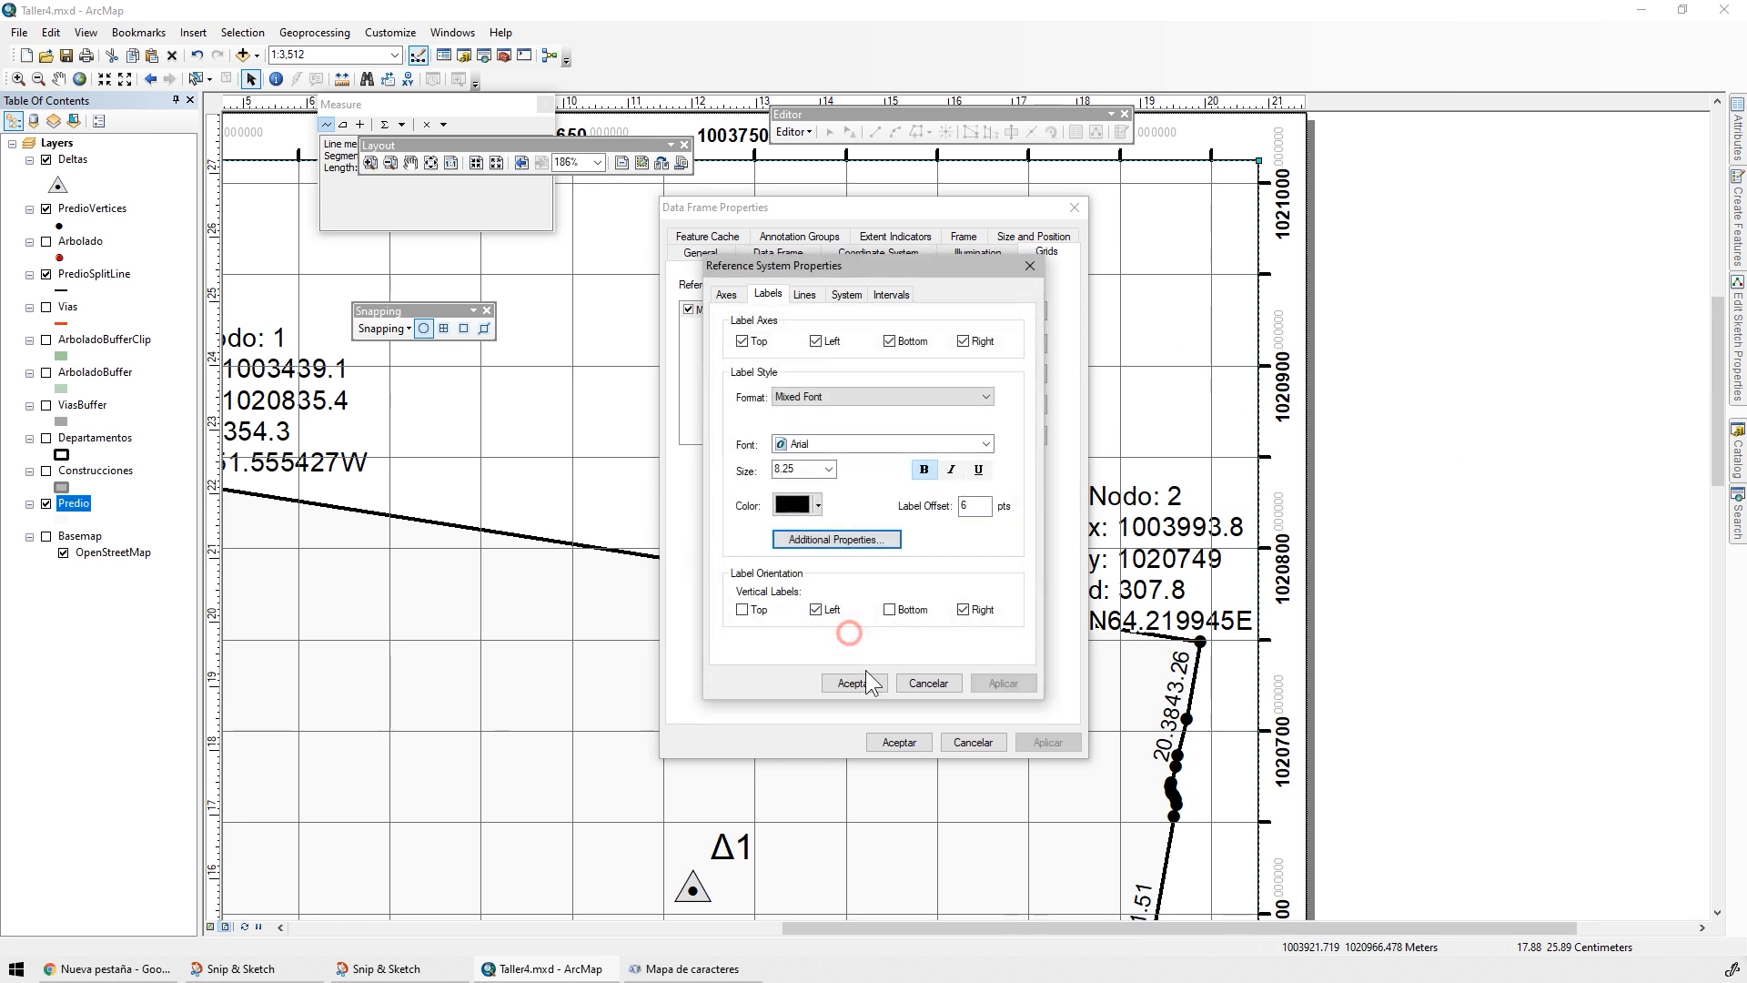
{"action": "left_click", "coordinate": [859, 682]}
Turn off bold for the measured grid's labels, set their font size to 6 and apply the changes to the data frame
{"action": "left_click", "coordinate": [980, 405]}
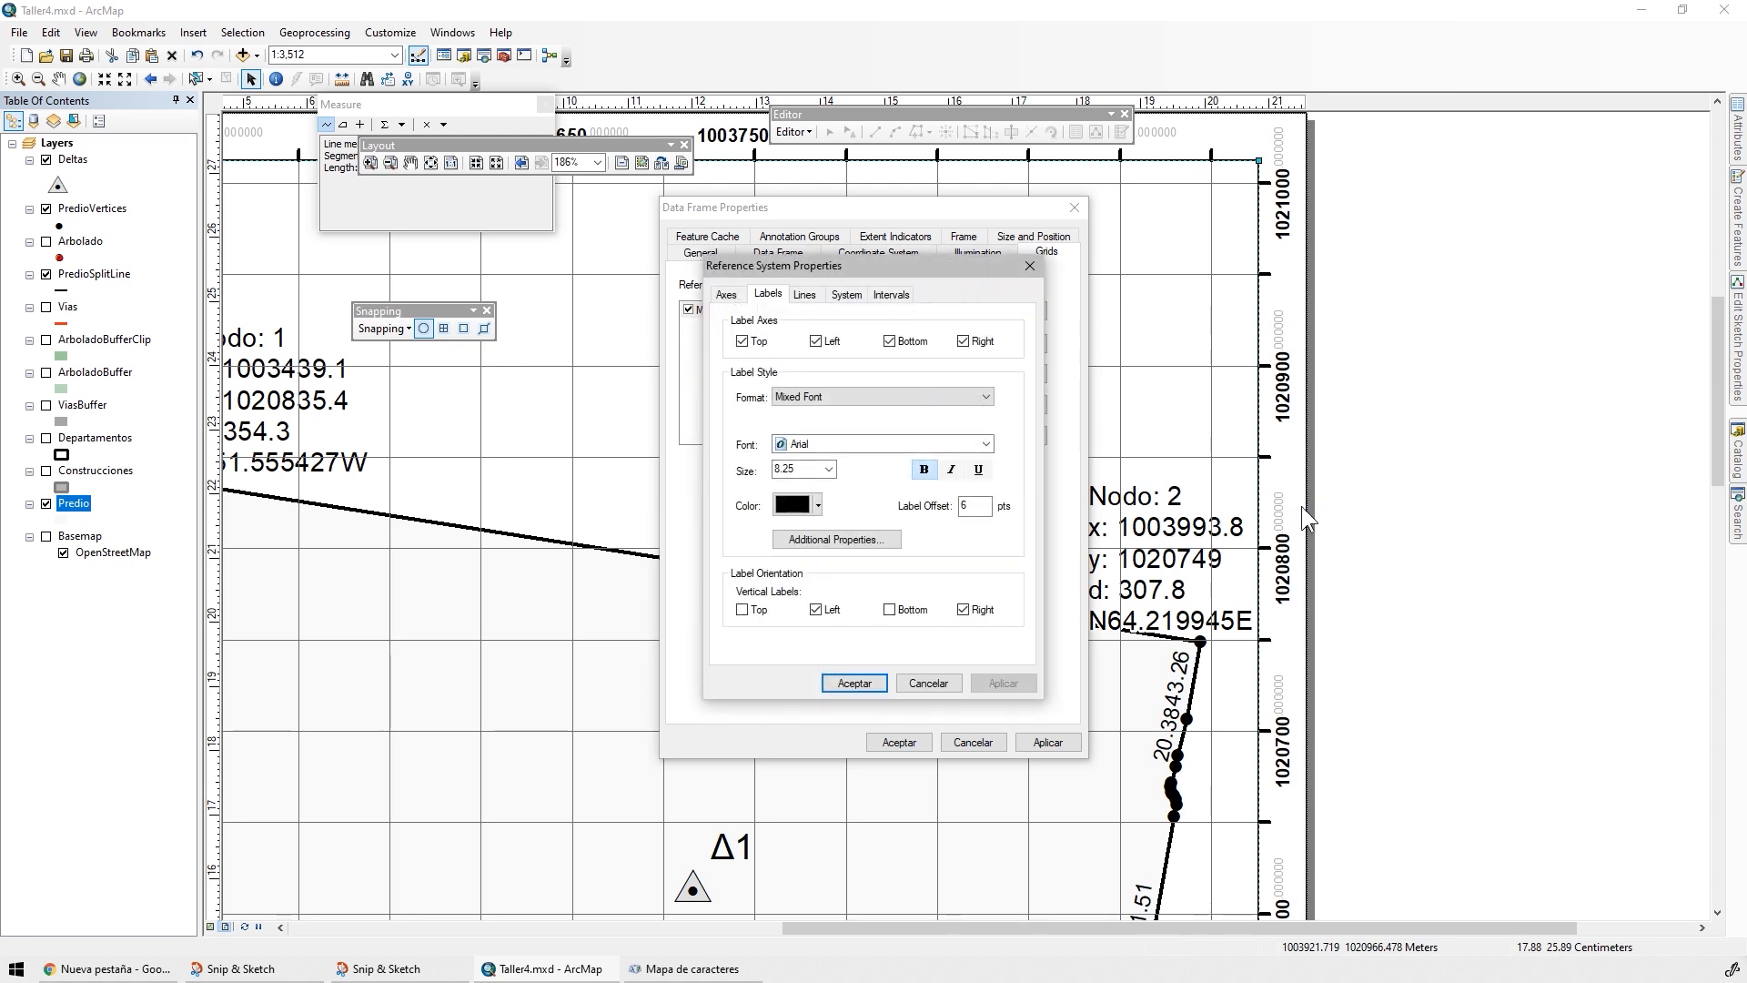
{"action": "left_click", "coordinate": [923, 469]}
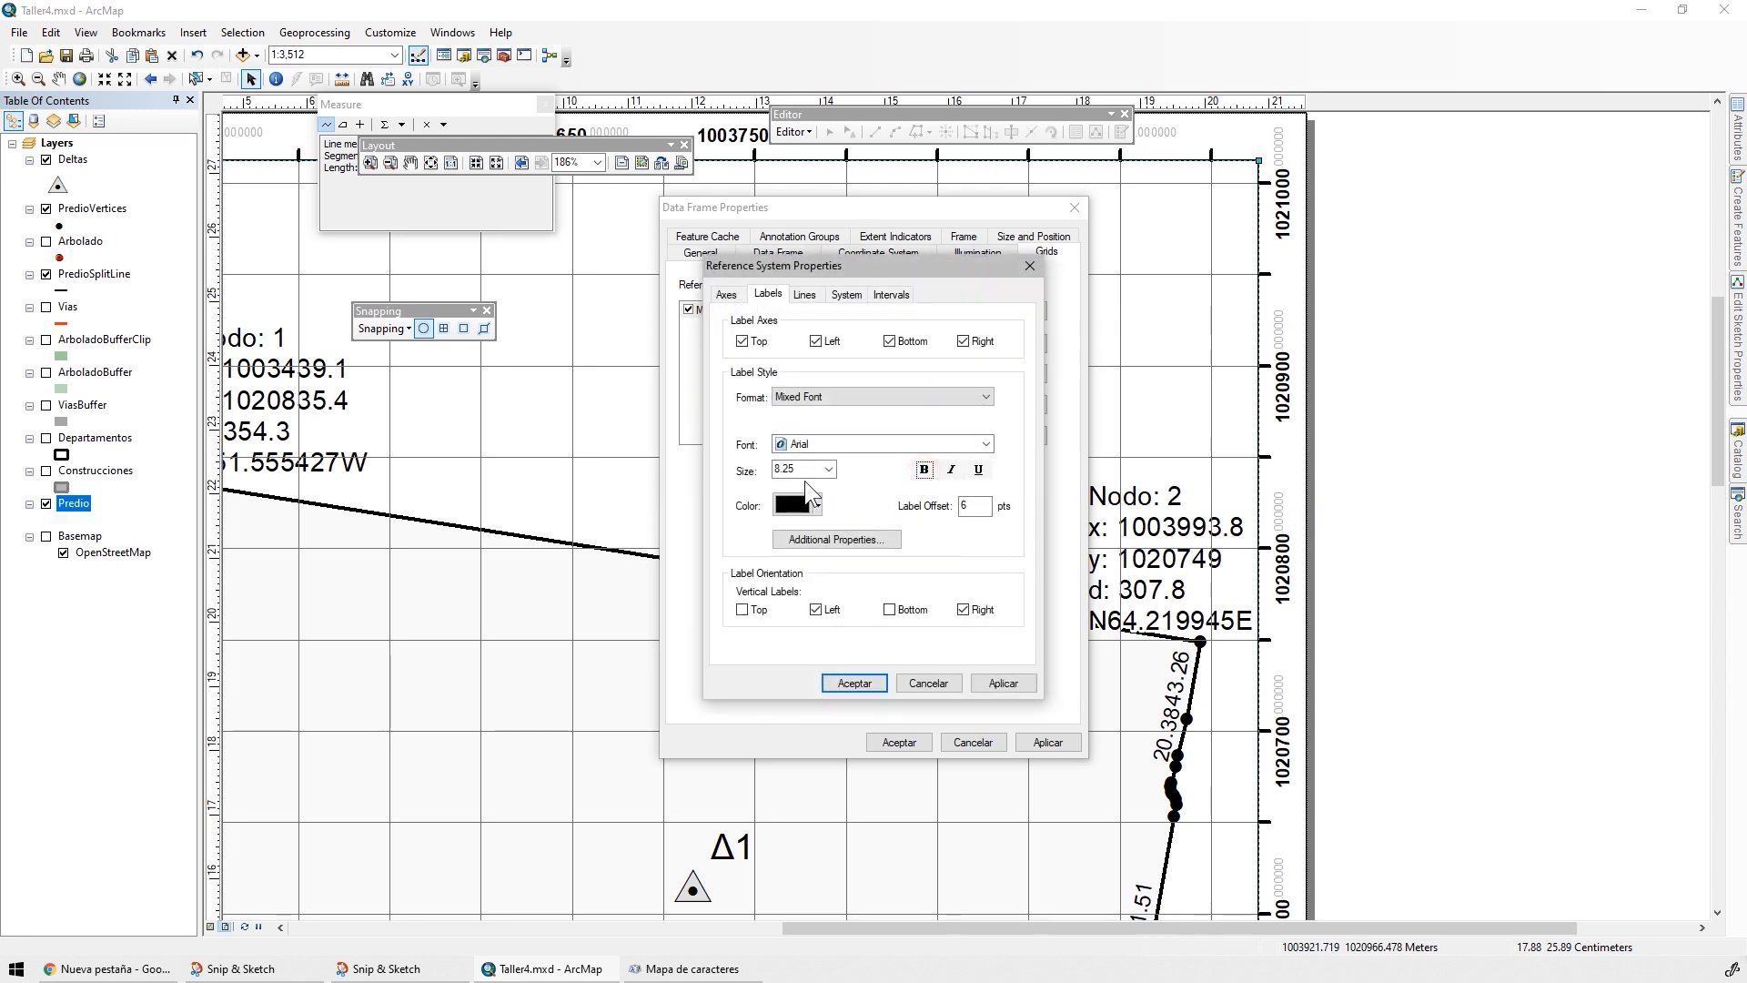
{"action": "double_click", "coordinate": [814, 471]}
{"action": "left_click", "coordinate": [853, 682]}
{"action": "left_click", "coordinate": [1032, 744]}
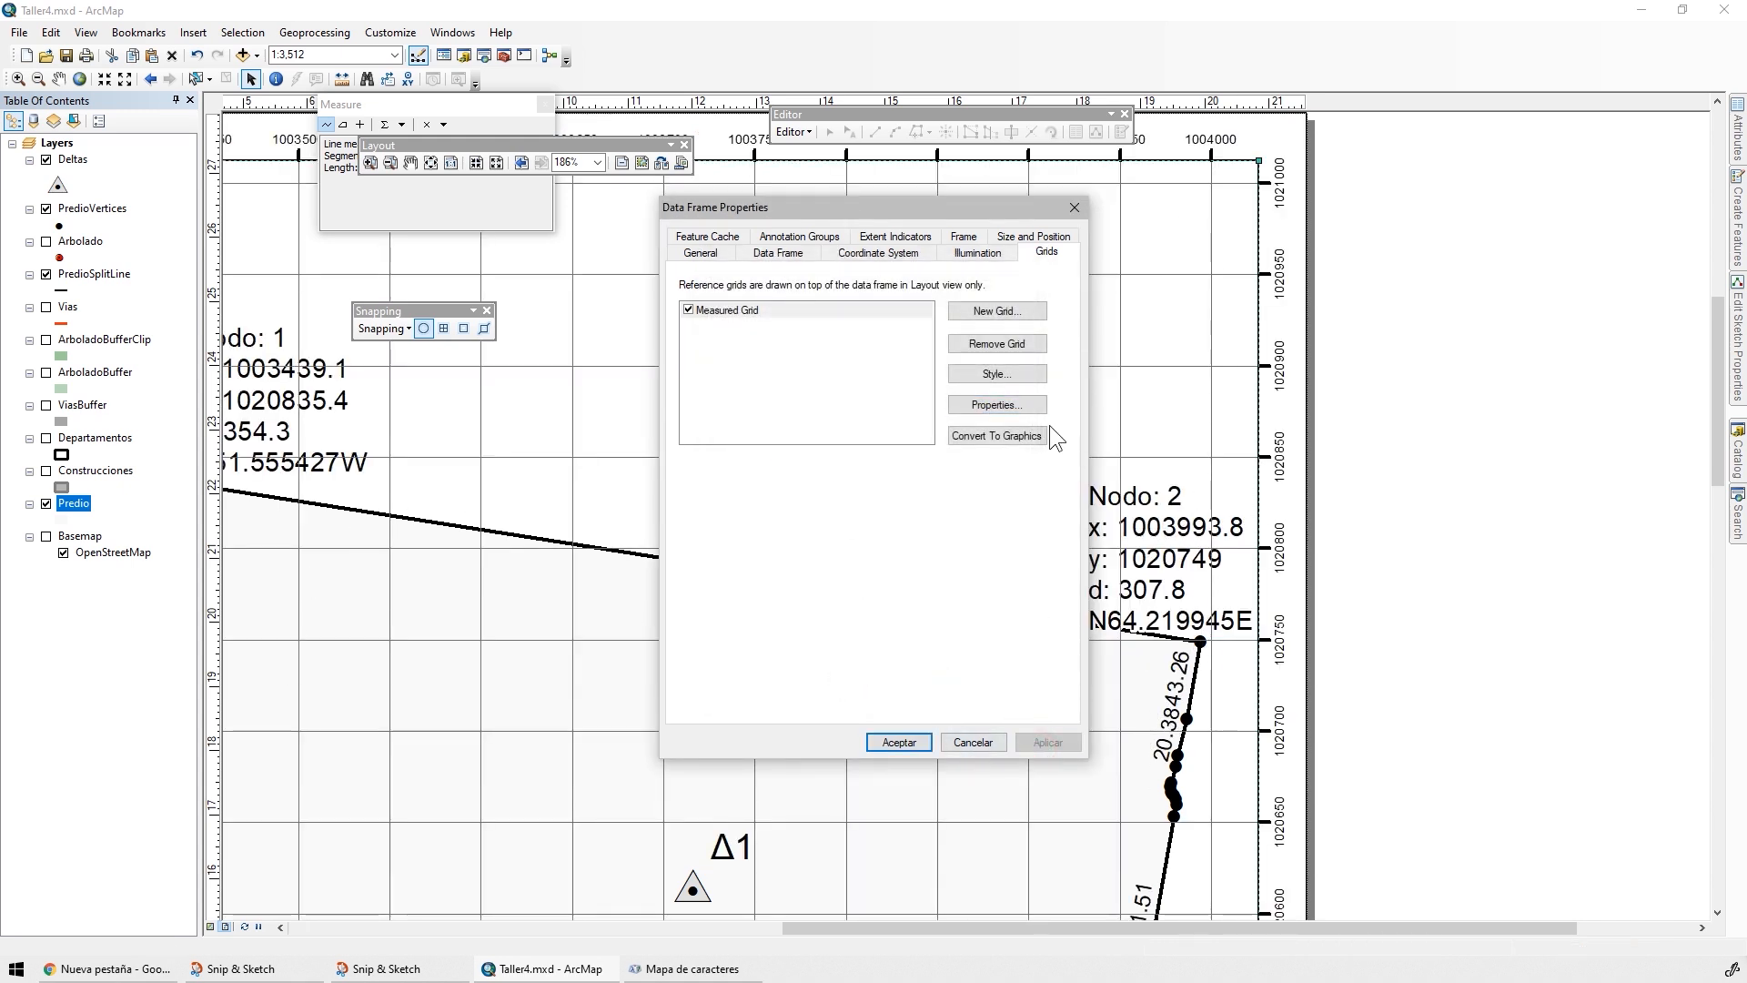
Set the measured grid's X and Y axis intervals to 100 meters and apply the change to the data frame
{"action": "left_click", "coordinate": [992, 402]}
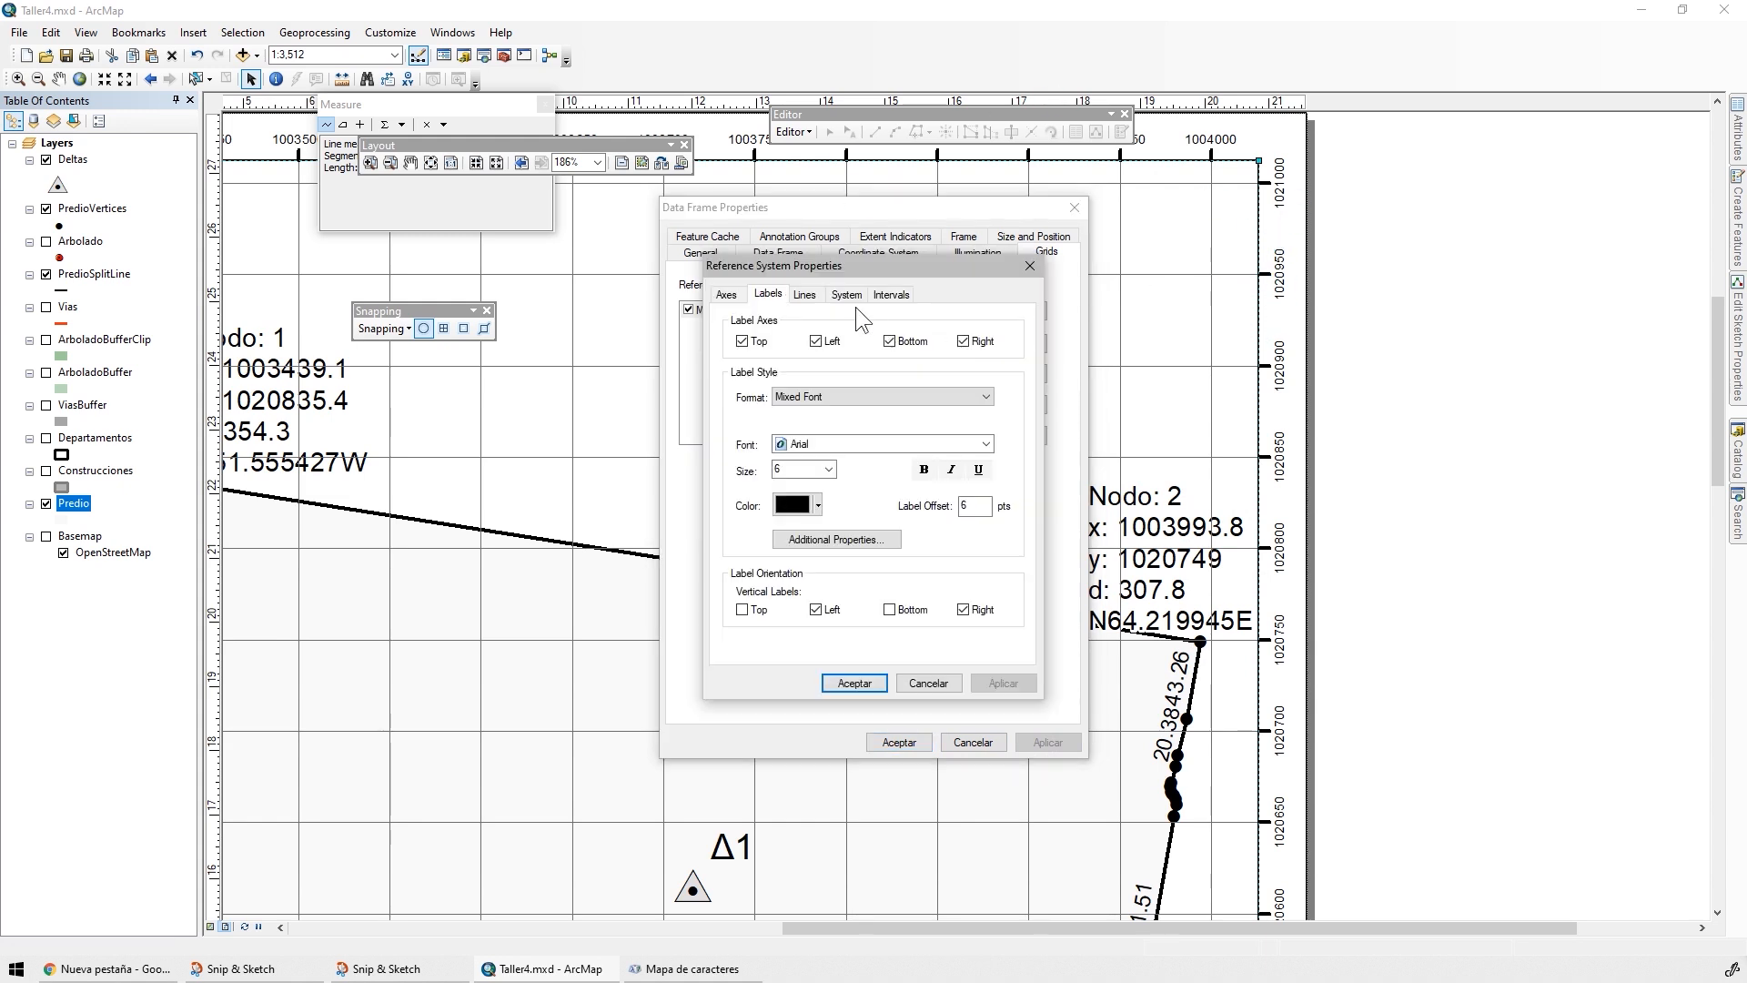
{"action": "left_click", "coordinate": [890, 296]}
{"action": "double_click", "coordinate": [863, 371]}
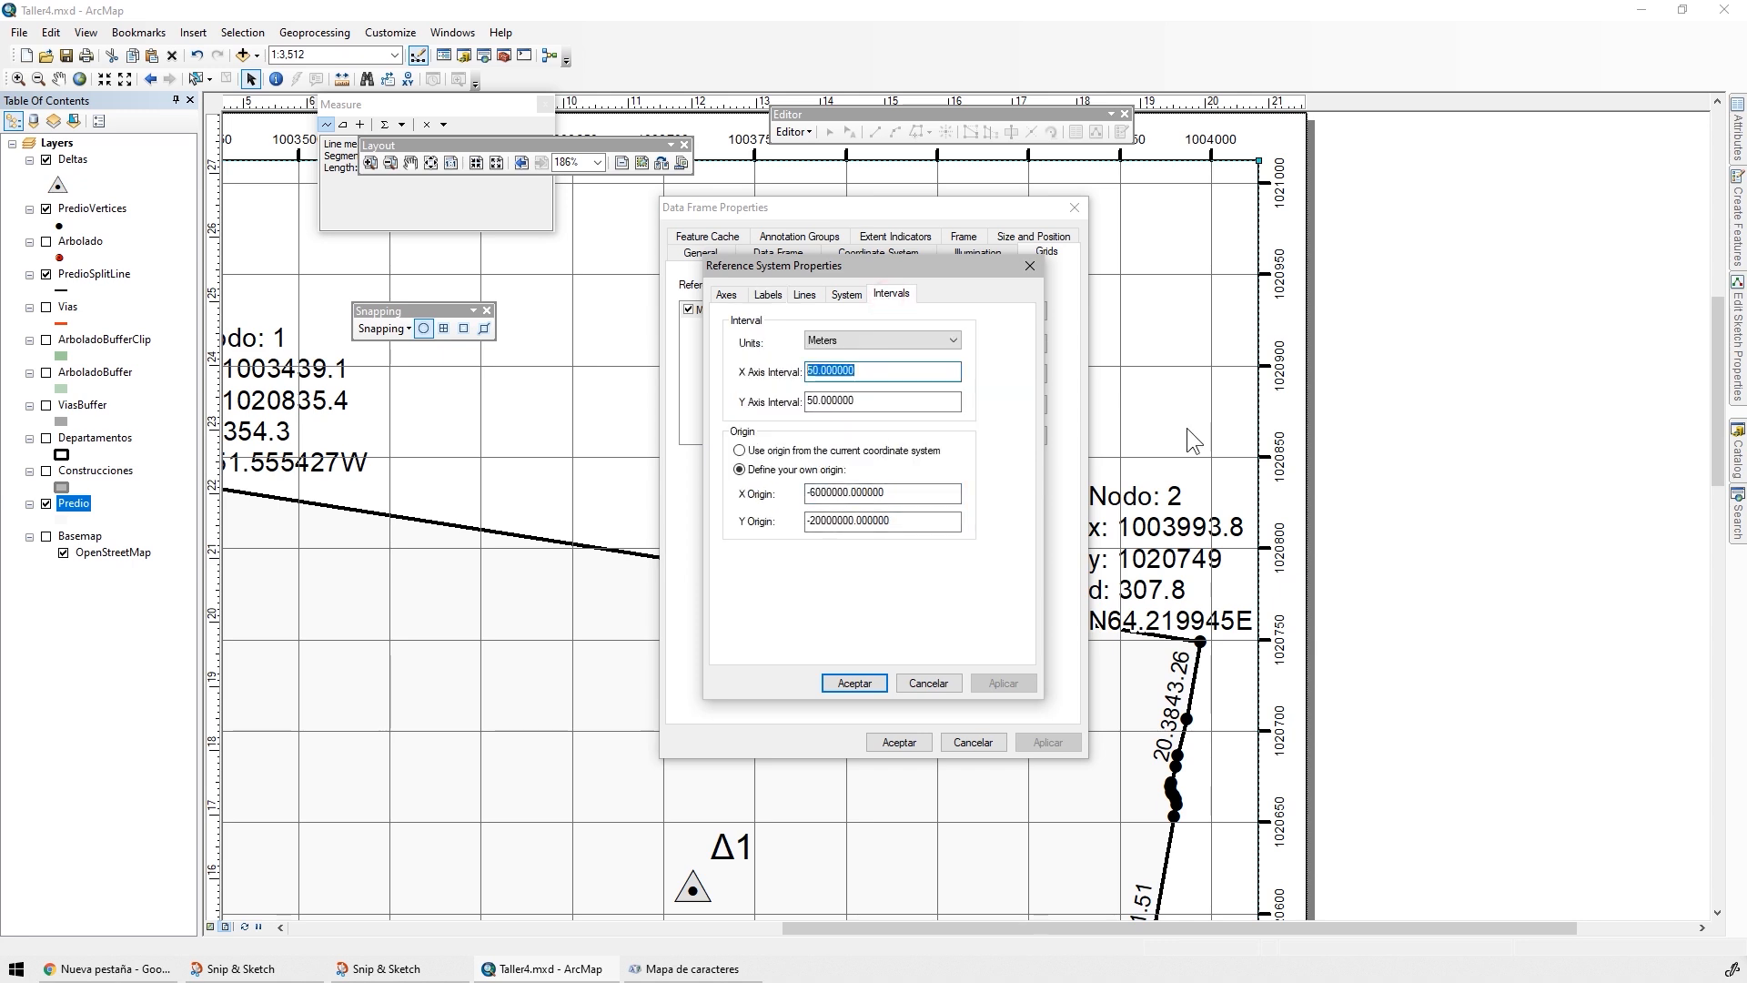
{"action": "type", "text": "100"}
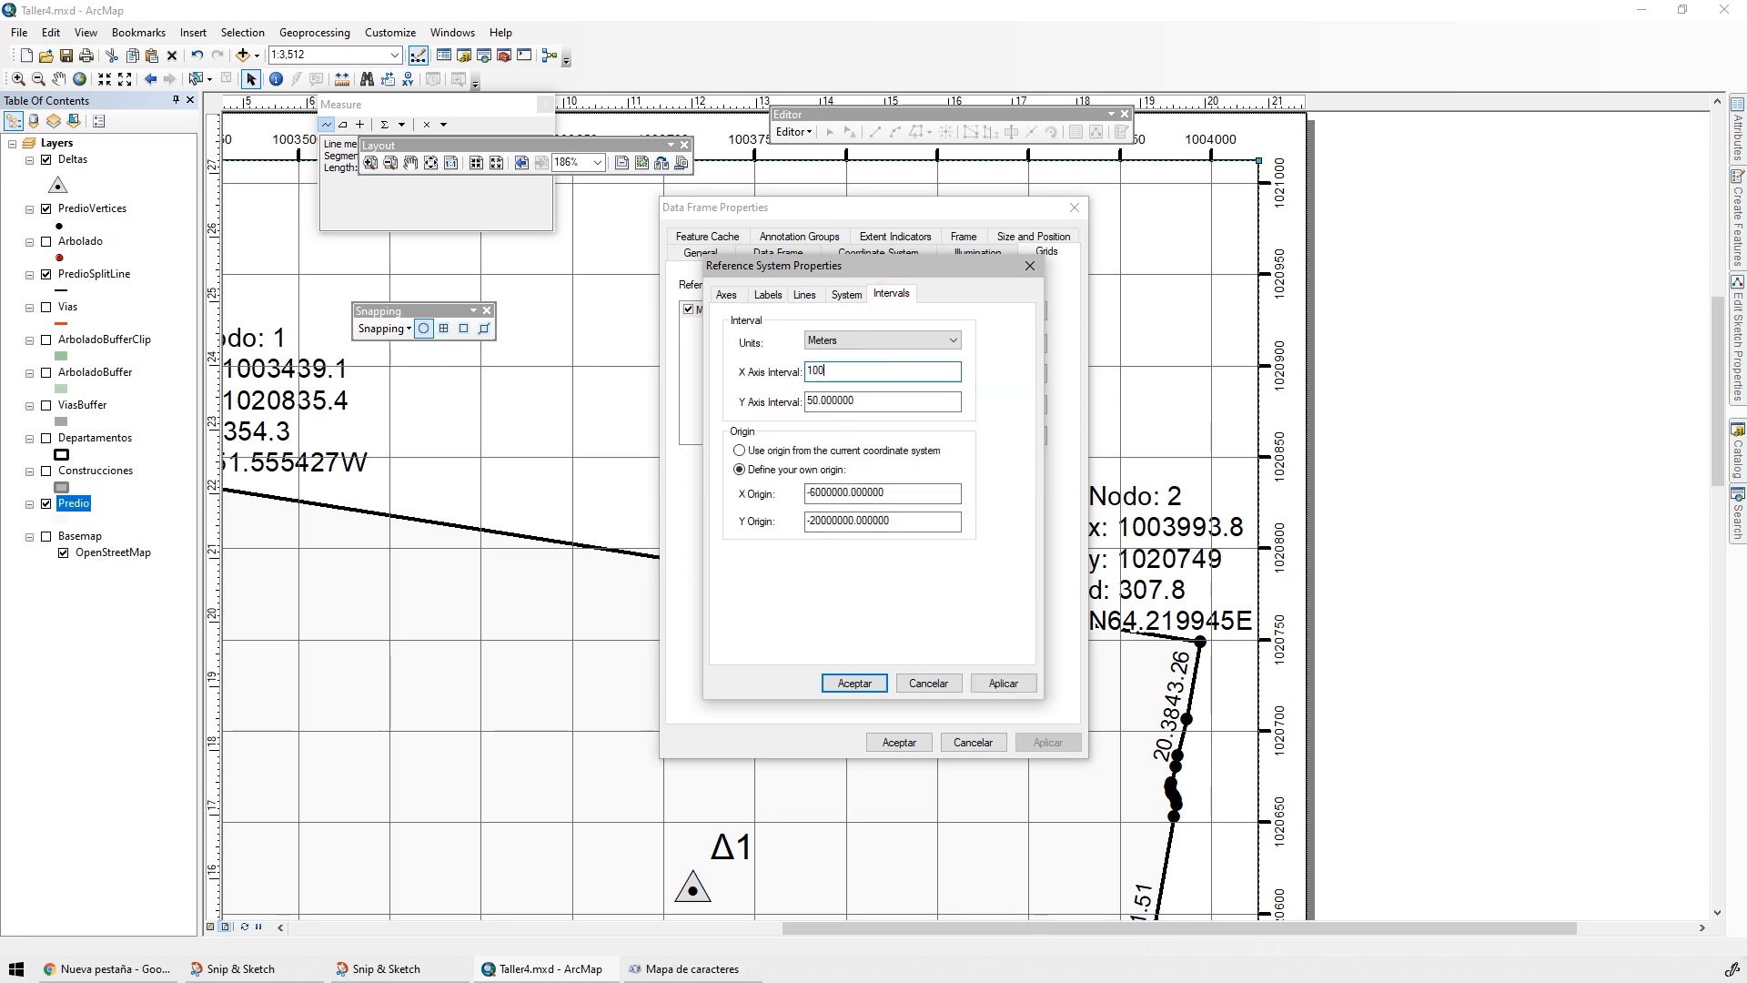
{"action": "key", "text": "Tab"}
{"action": "type", "text": "1"}
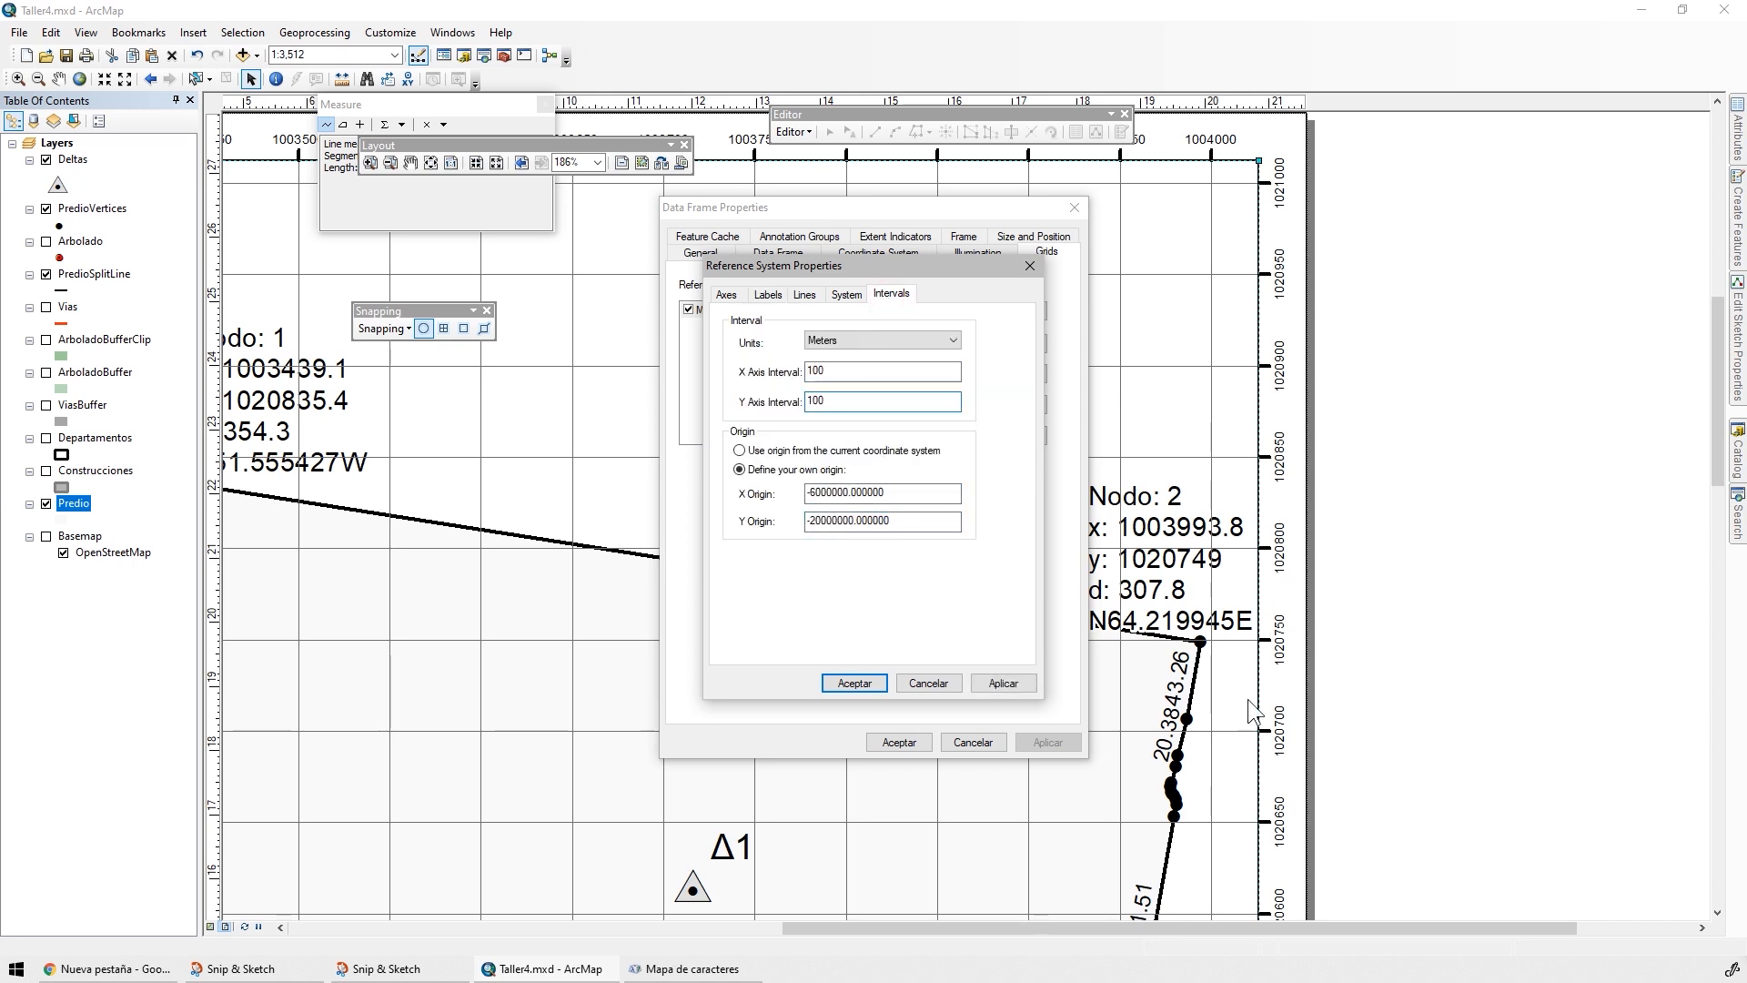
{"action": "left_click", "coordinate": [854, 682]}
{"action": "left_click", "coordinate": [1042, 740]}
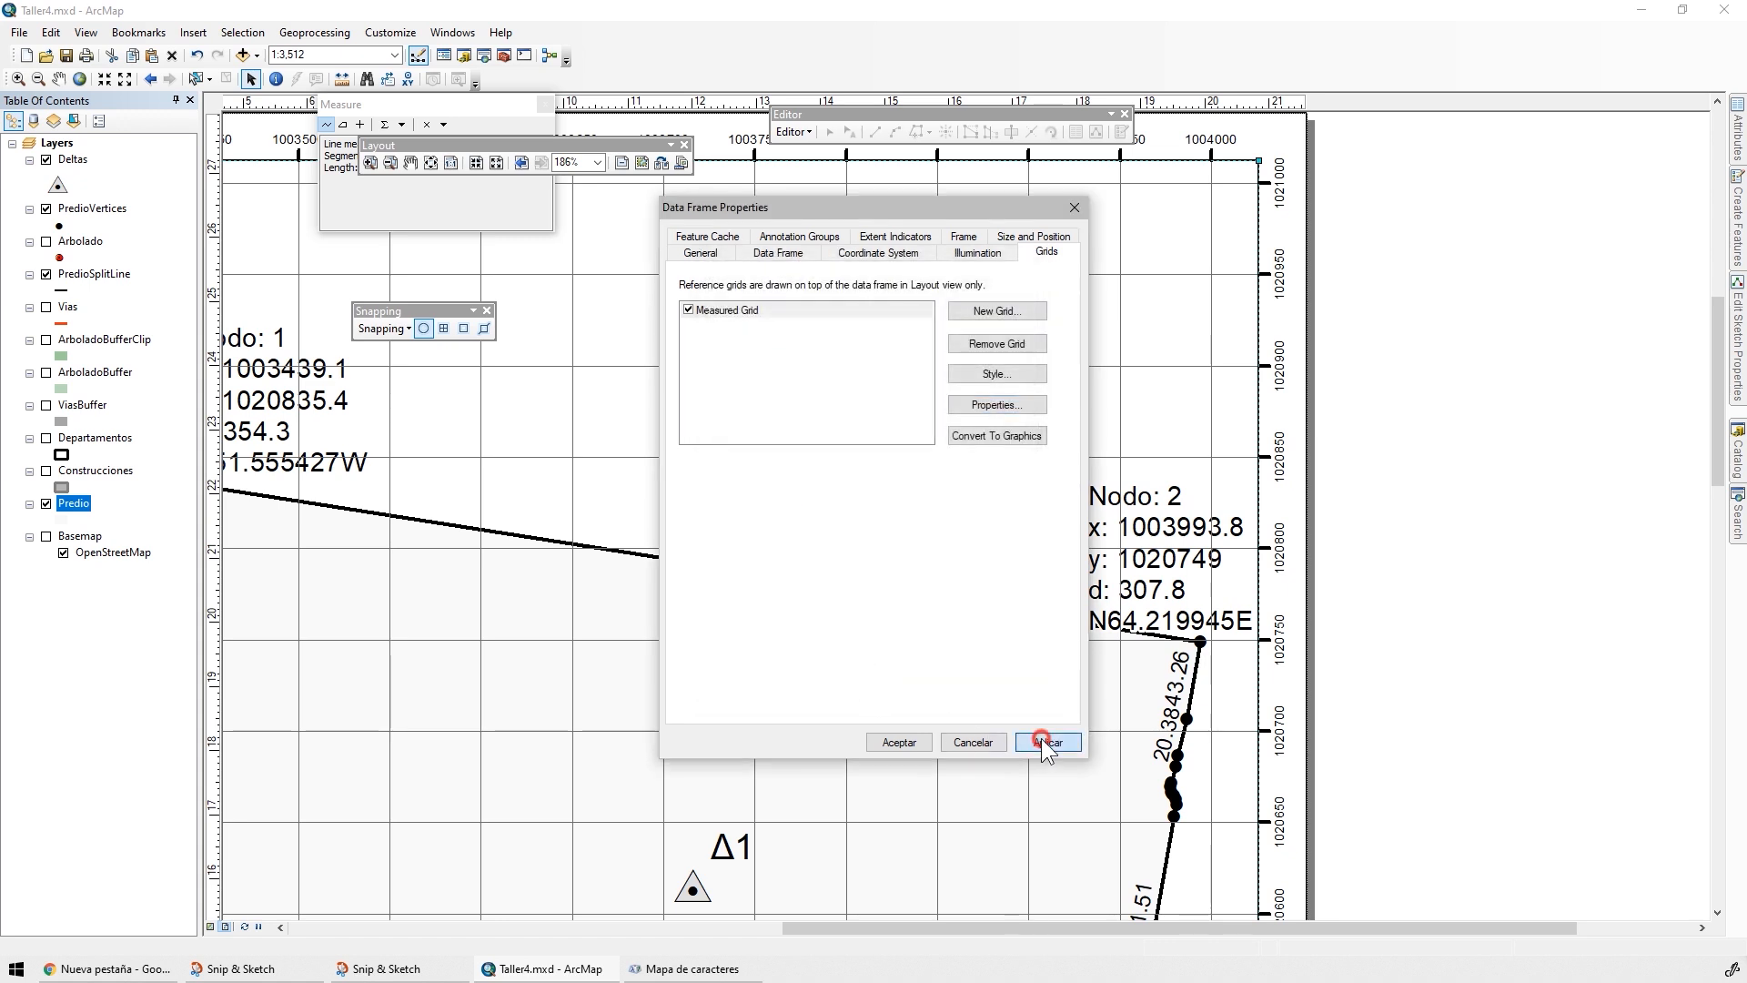
{"action": "left_click", "coordinate": [899, 741]}
Reduce the Predio layer's transparency to give its fill a darker shade, and save the map document
{"action": "left_click_drag", "start_coordinate": [458, 144], "coordinate": [736, 192]}
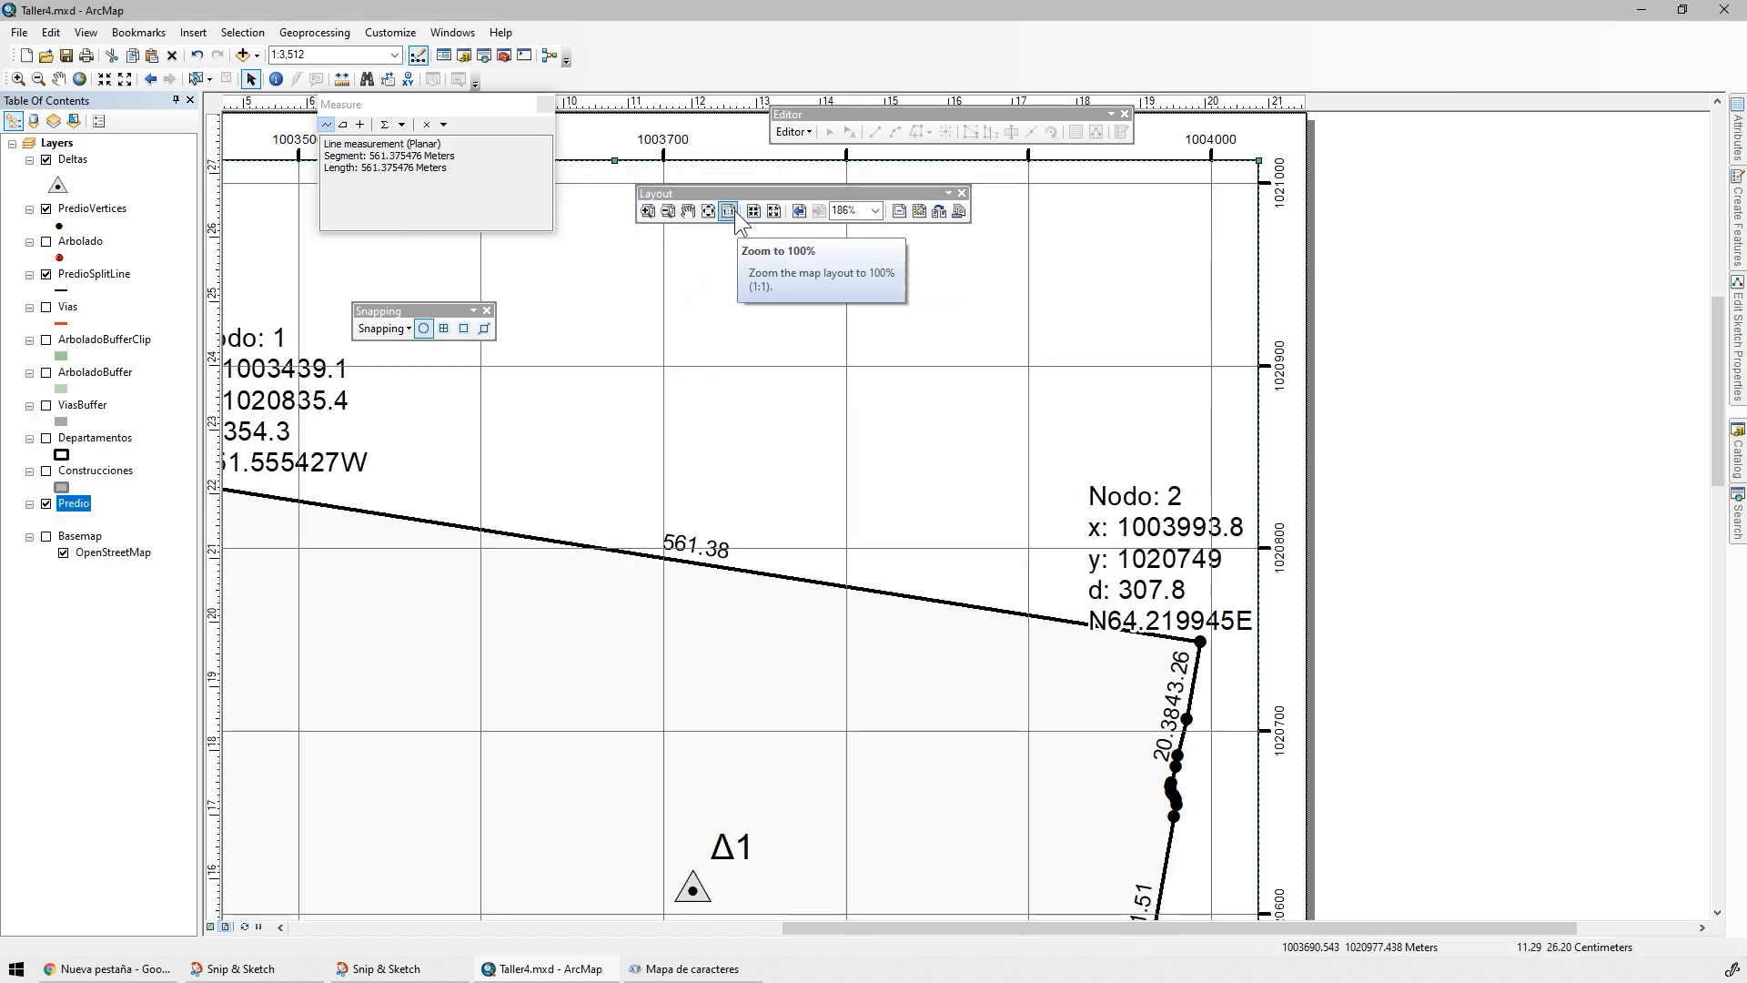
{"action": "left_click", "coordinate": [708, 211]}
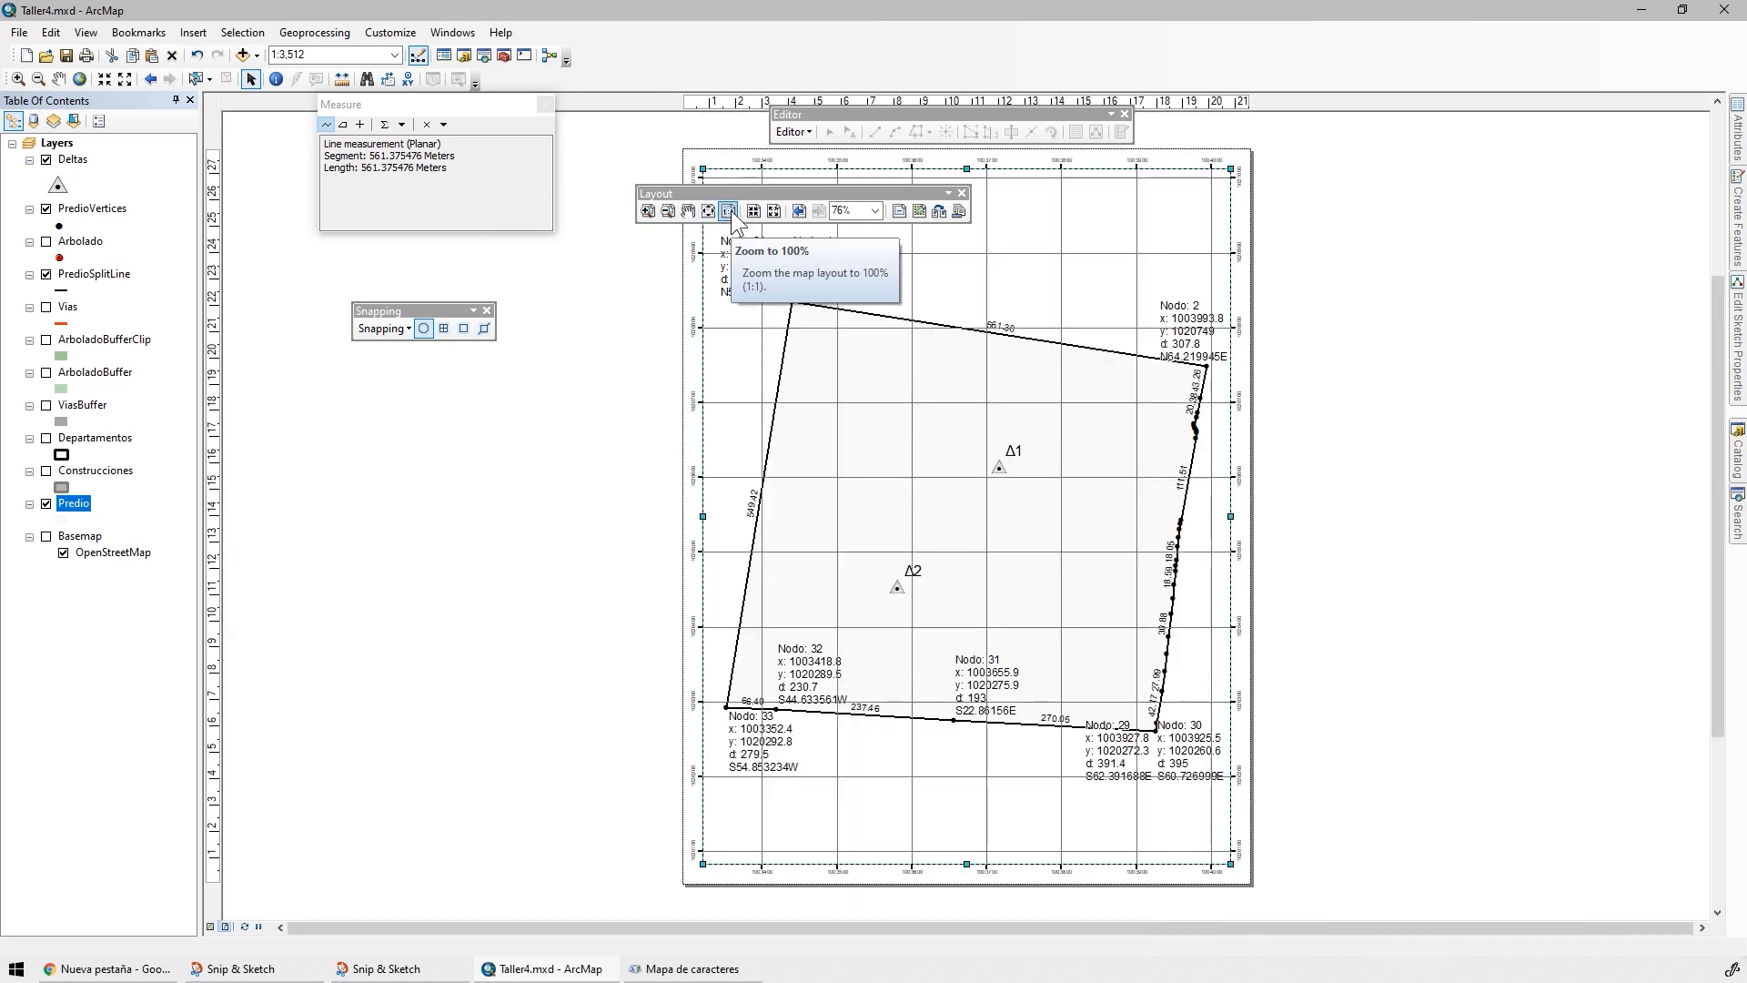
{"action": "left_click", "coordinate": [728, 212]}
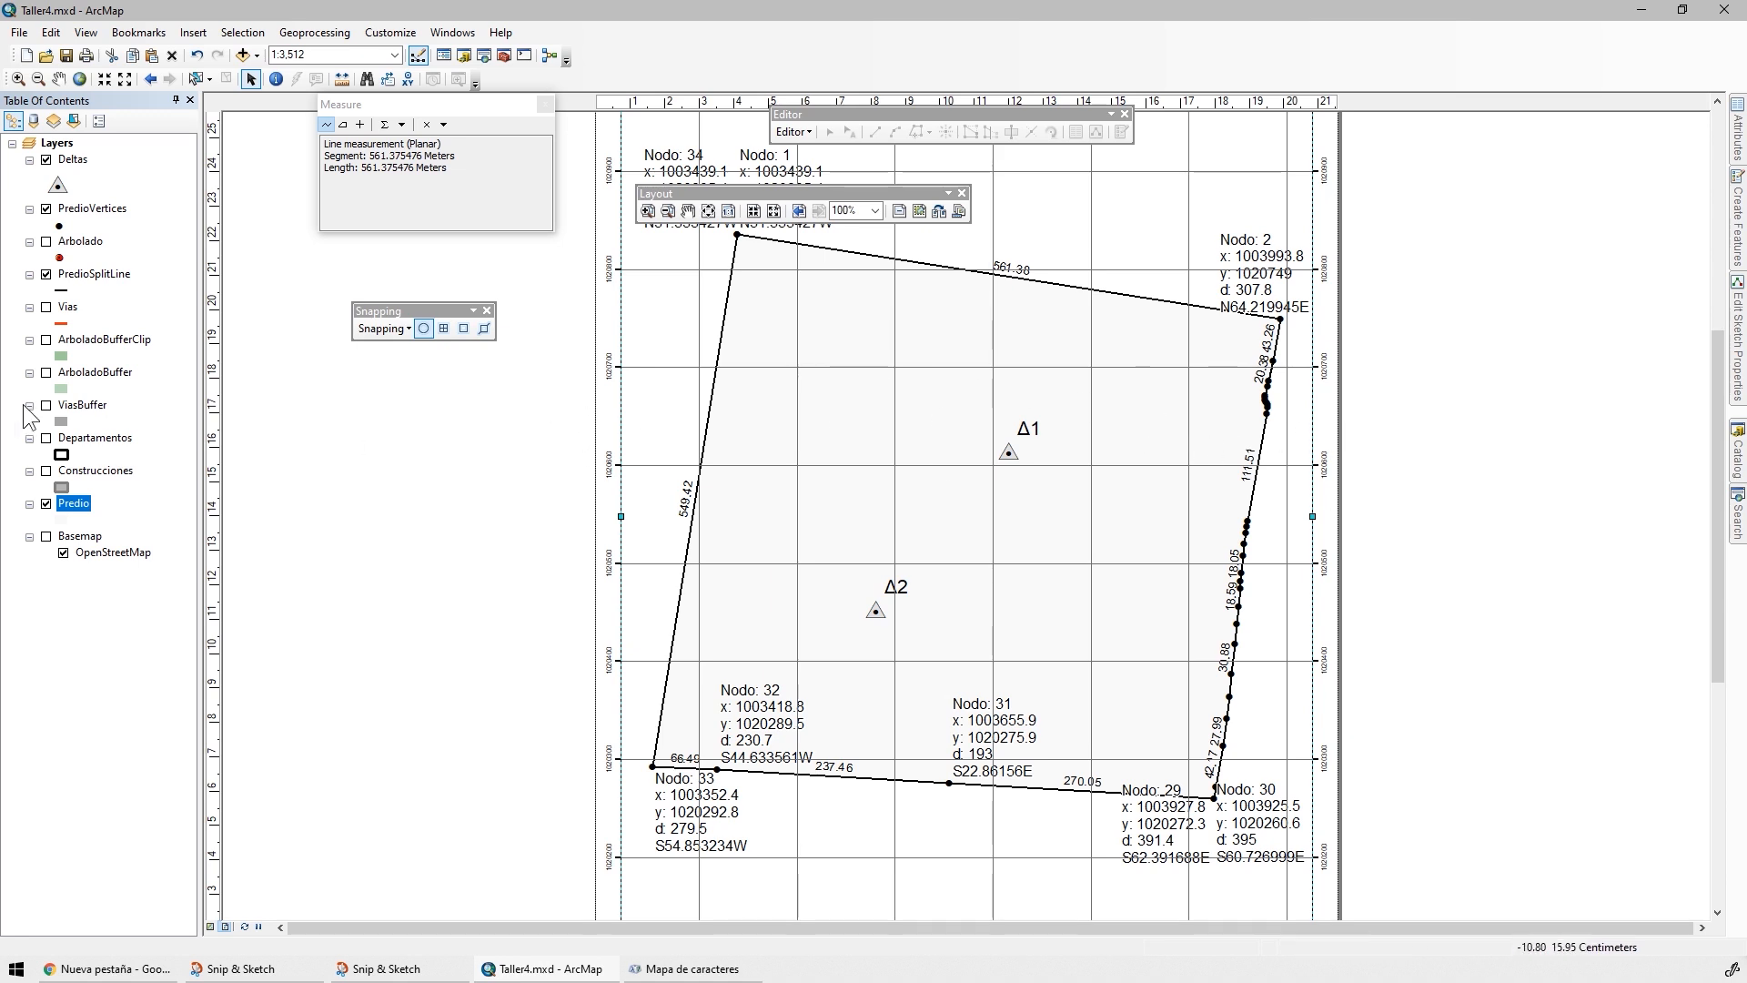
{"action": "double_click", "coordinate": [75, 503]}
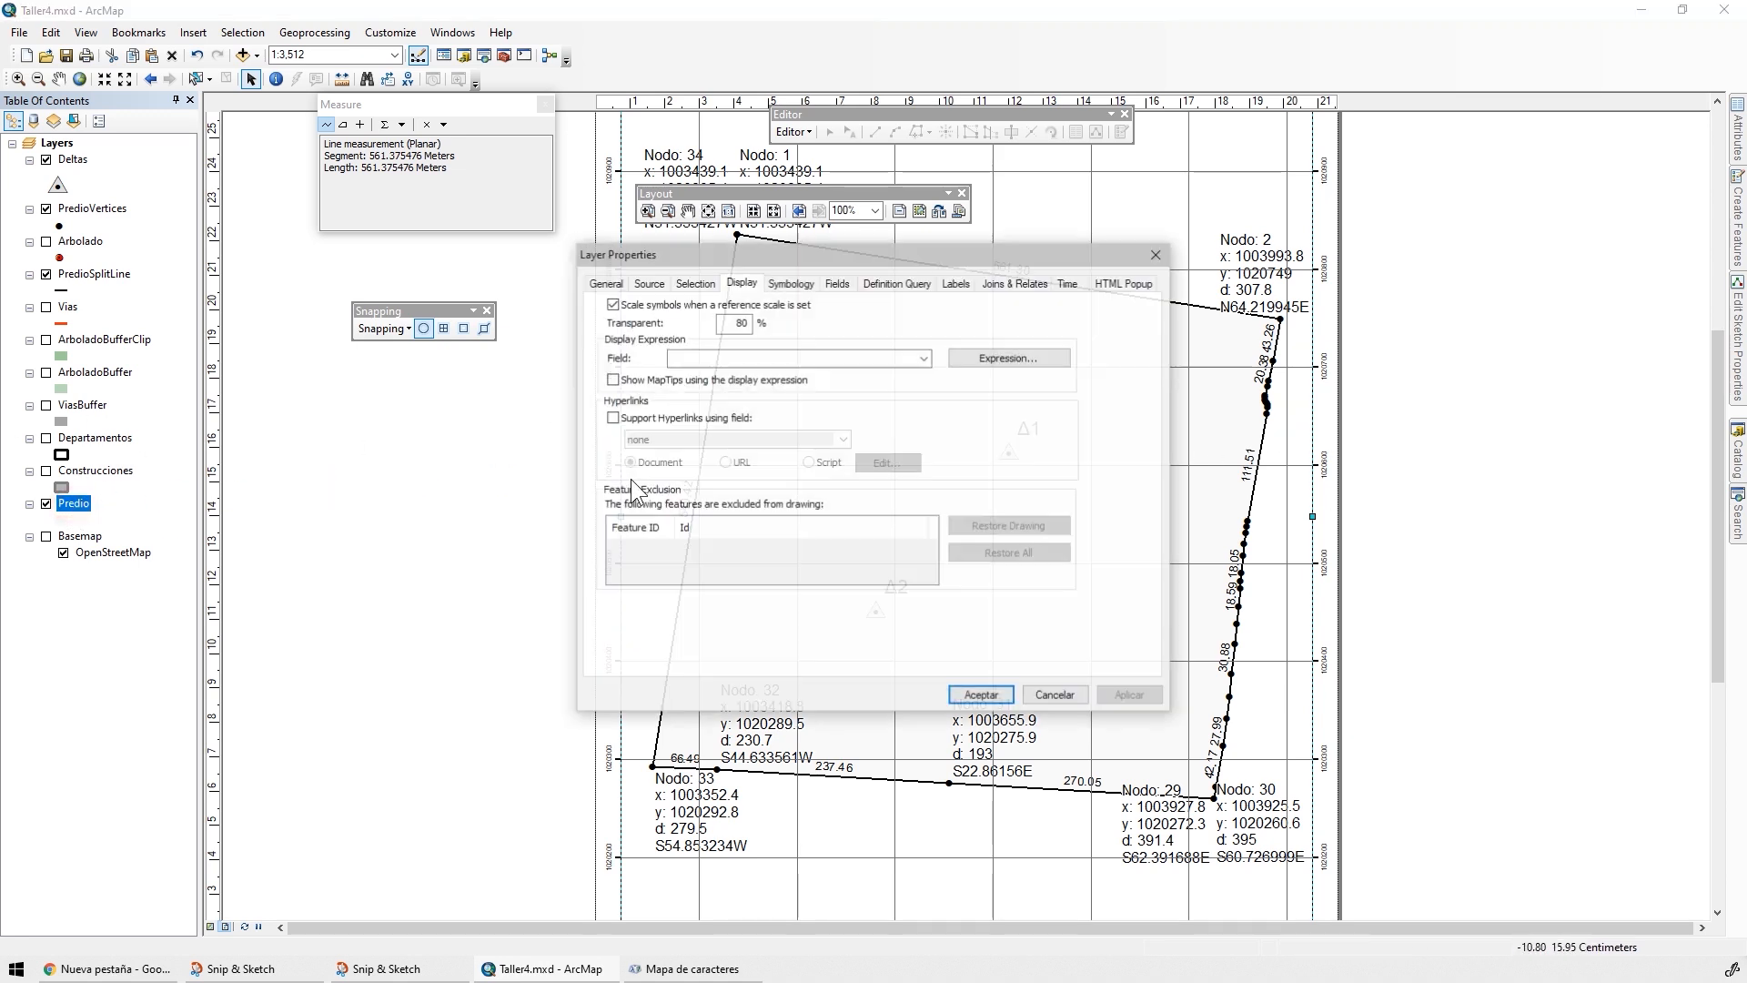
{"action": "left_click", "coordinate": [736, 316]}
{"action": "double_click", "coordinate": [741, 323]}
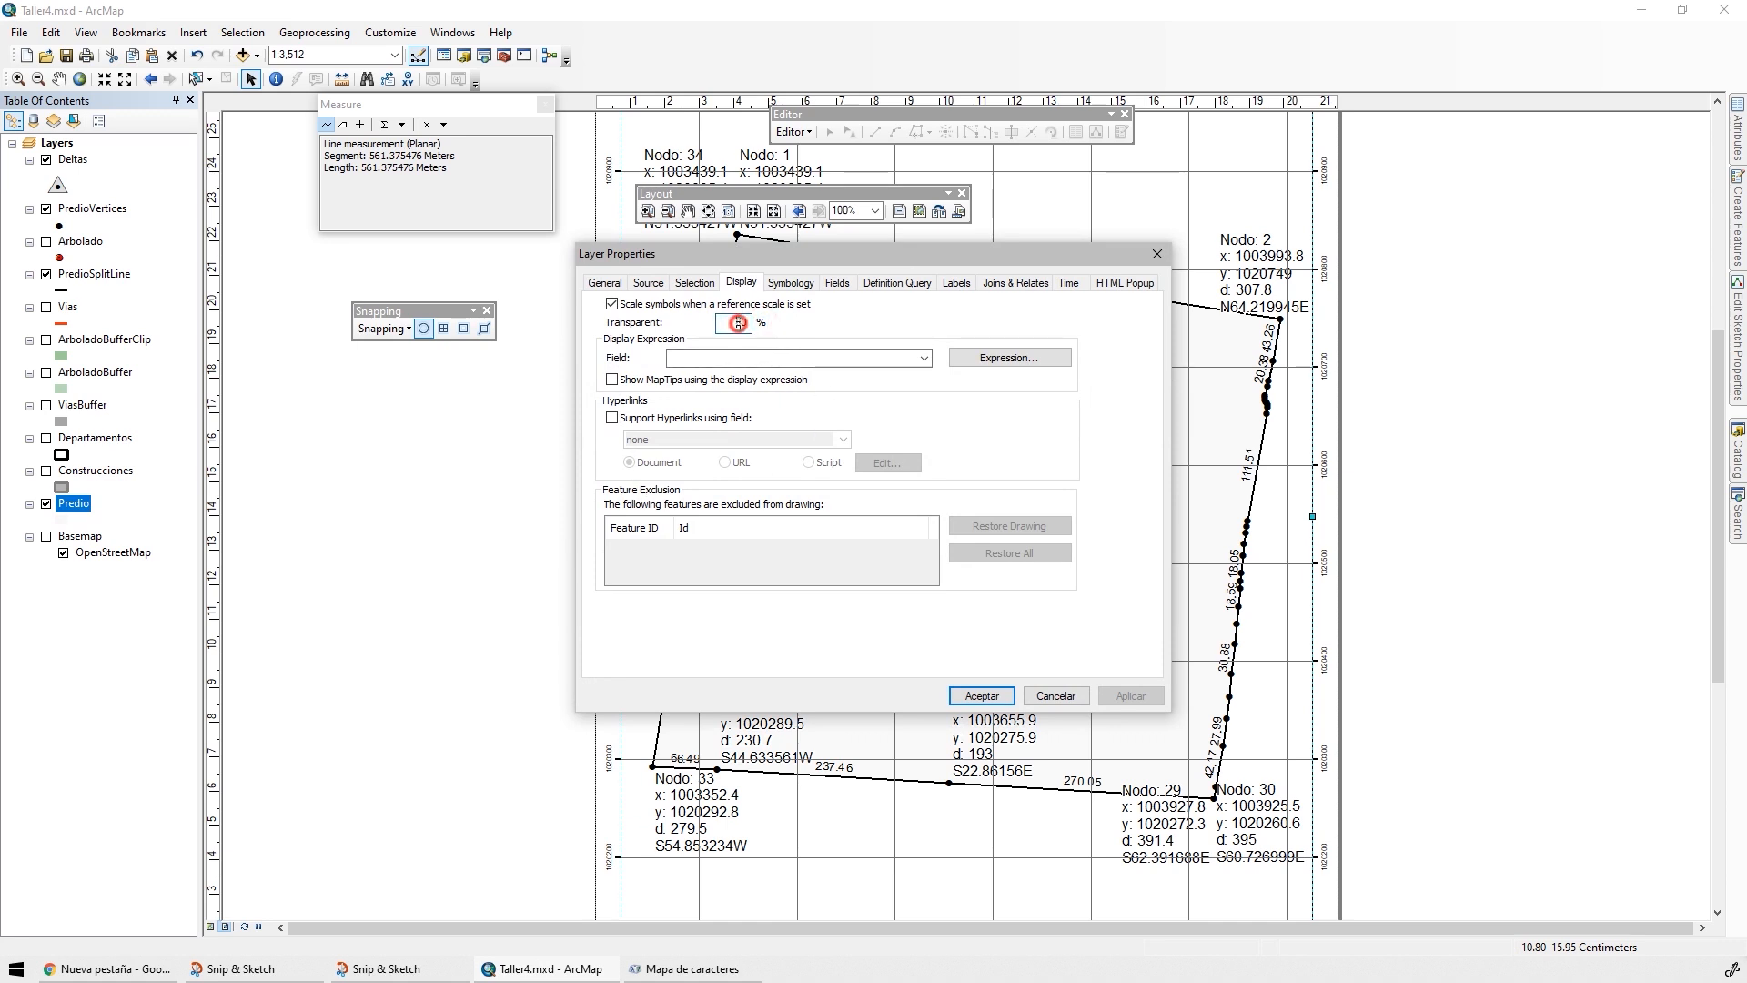
{"action": "type", "text": "6"}
{"action": "key", "text": "Return"}
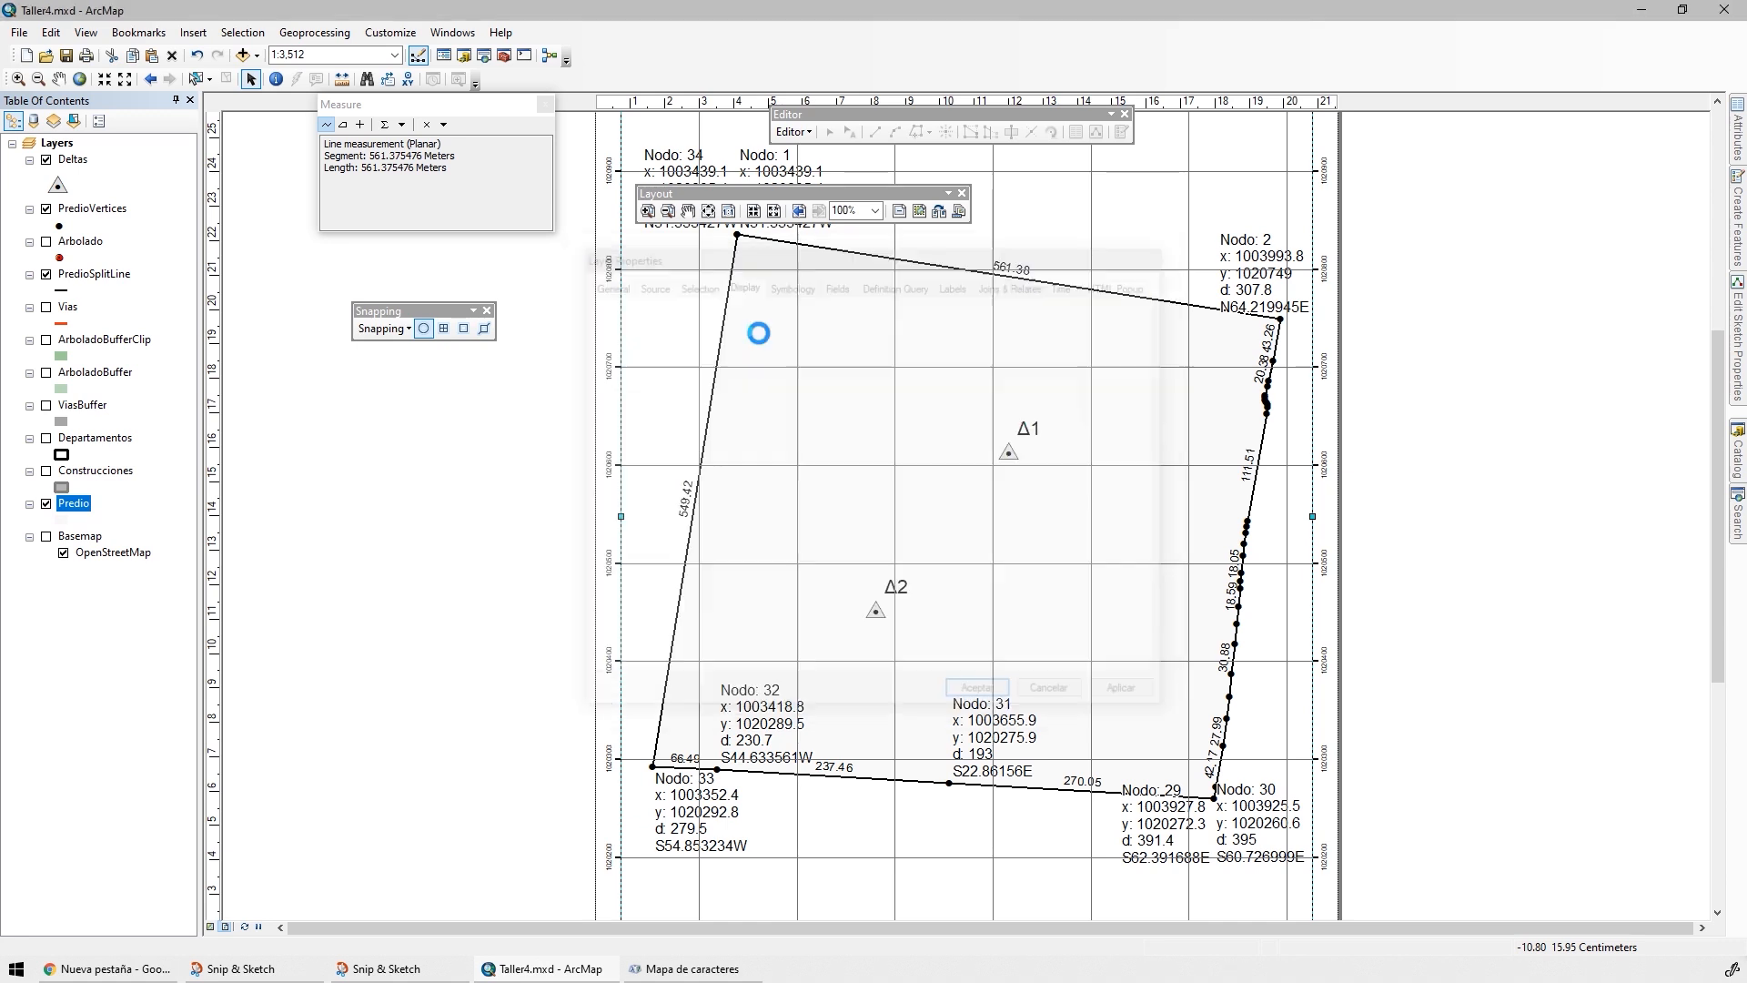
{"action": "scroll", "coordinate": [1193, 409], "scroll_direction": "up", "scroll_amount": 1}
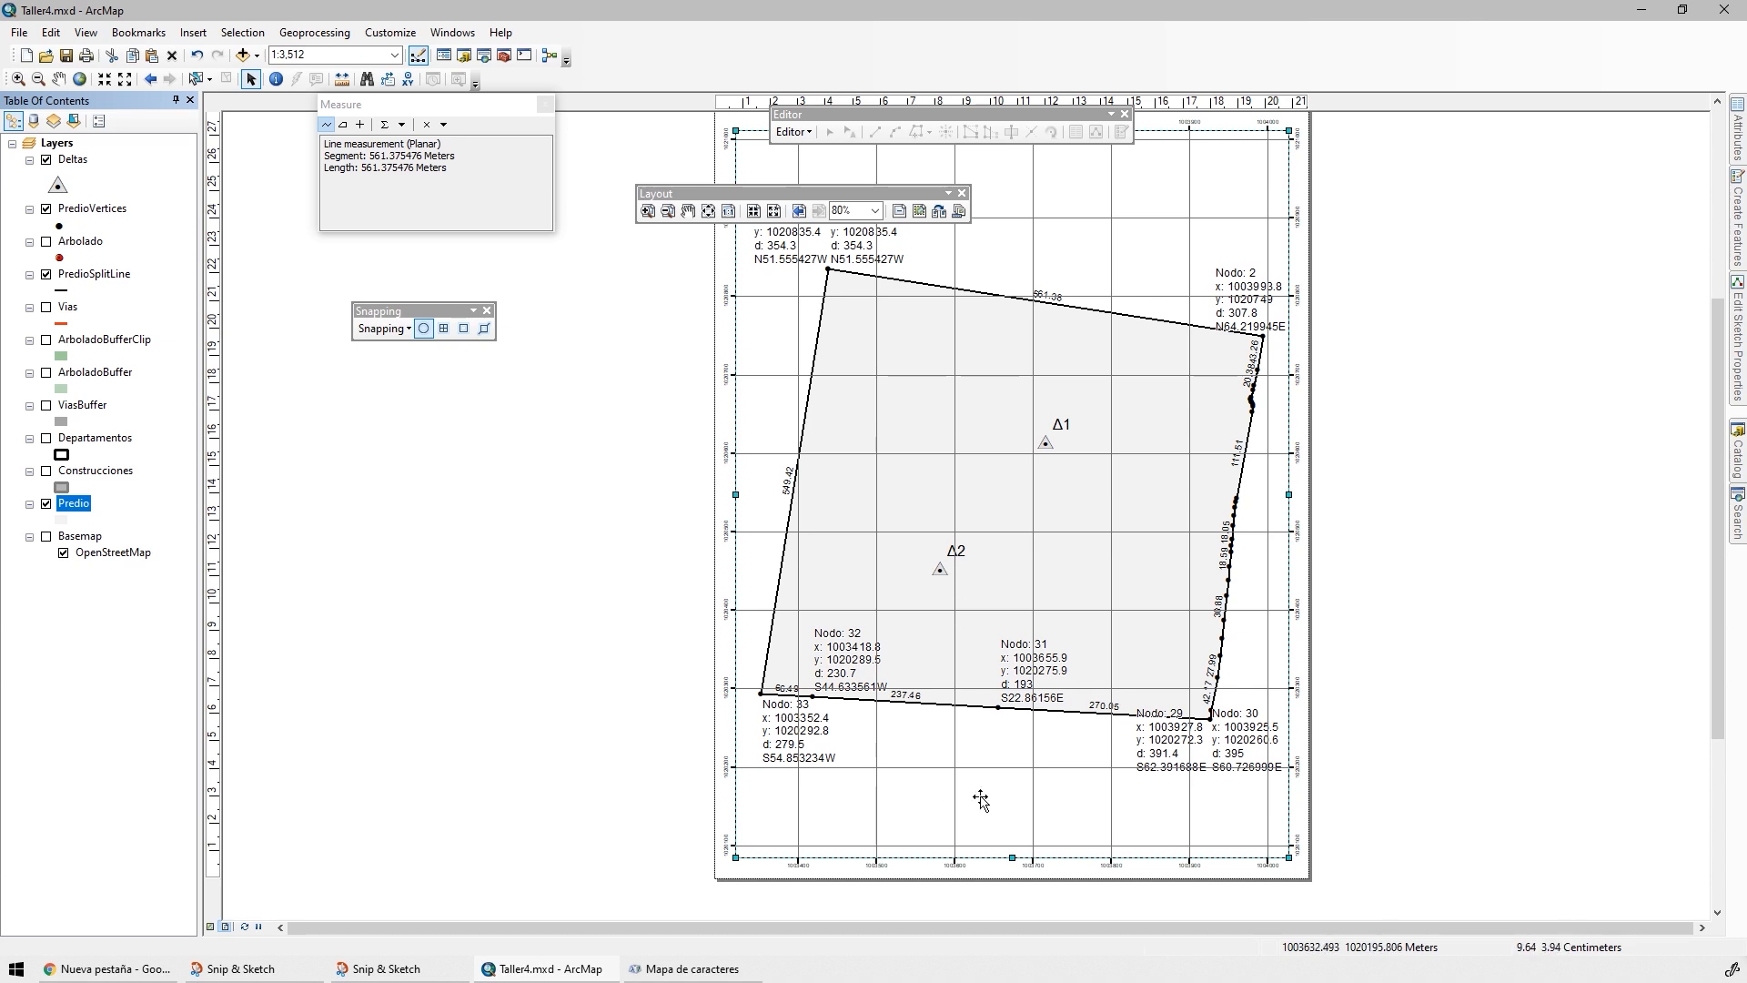
{"action": "left_click", "coordinate": [70, 55]}
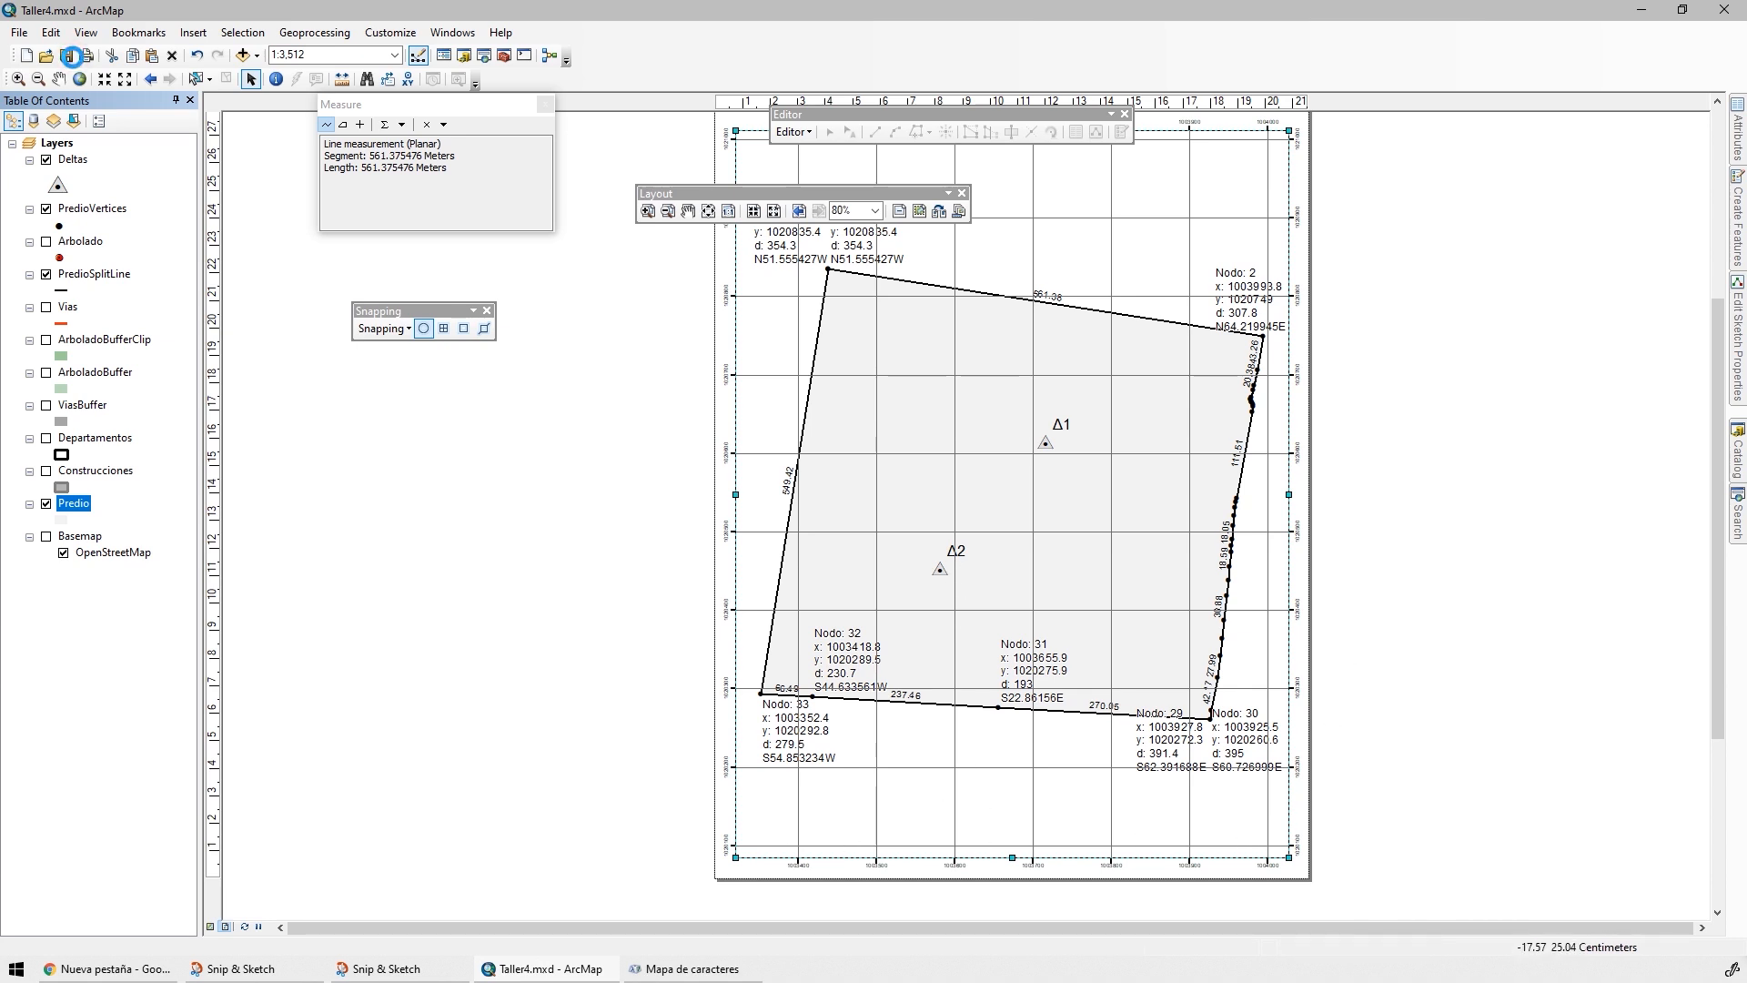